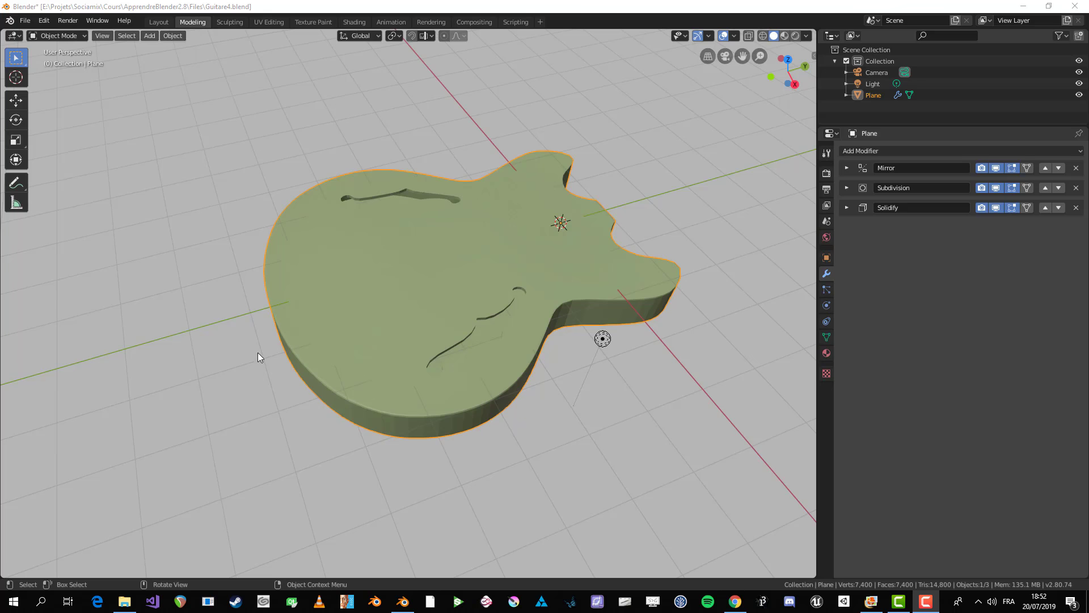
- Show the splash screen to check the program version, then dismiss it
left_click(10, 21)
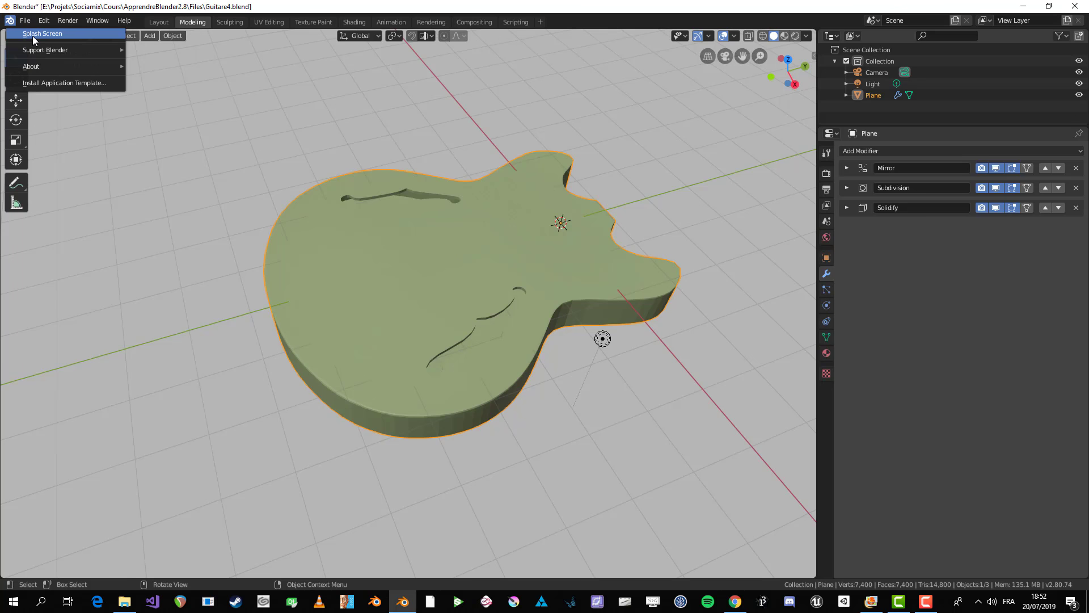
left_click(32, 34)
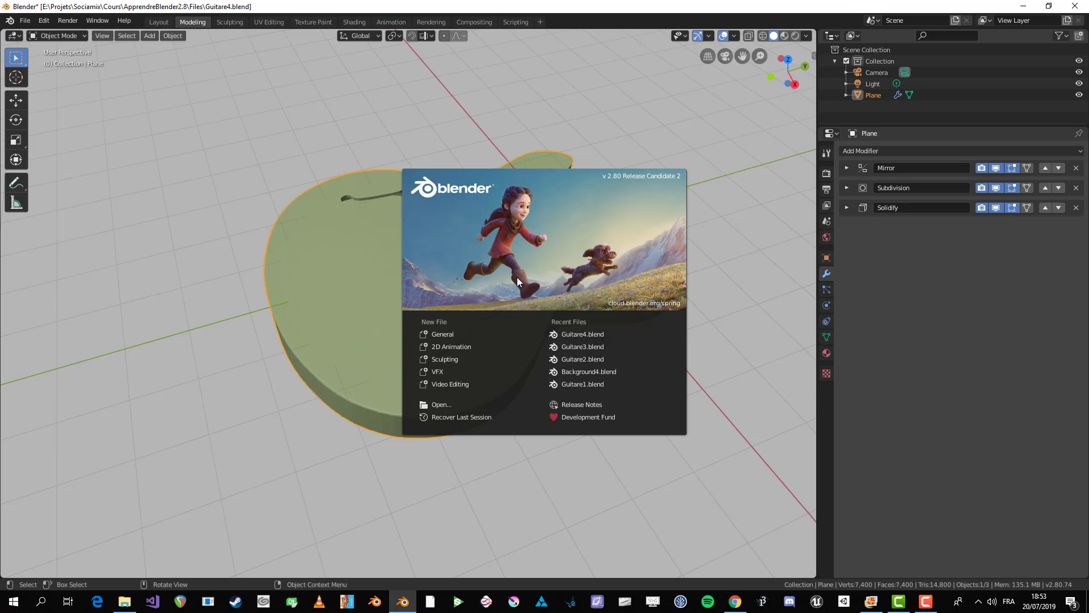
left_click(464, 237)
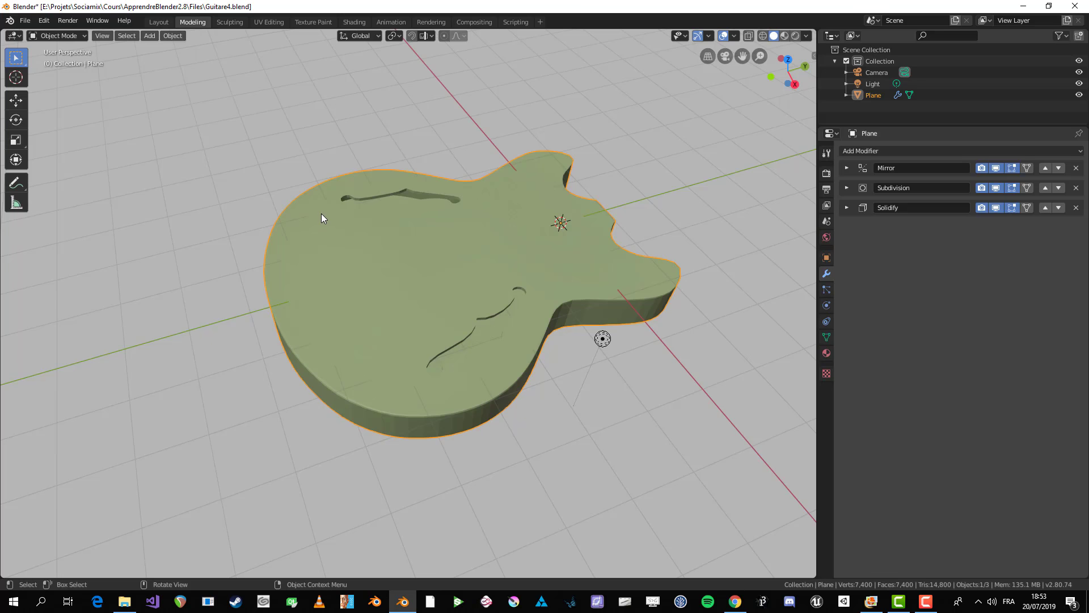
- Save the guitar body scene under its existing file name
middle_click_drag(322, 219, 448, 223)
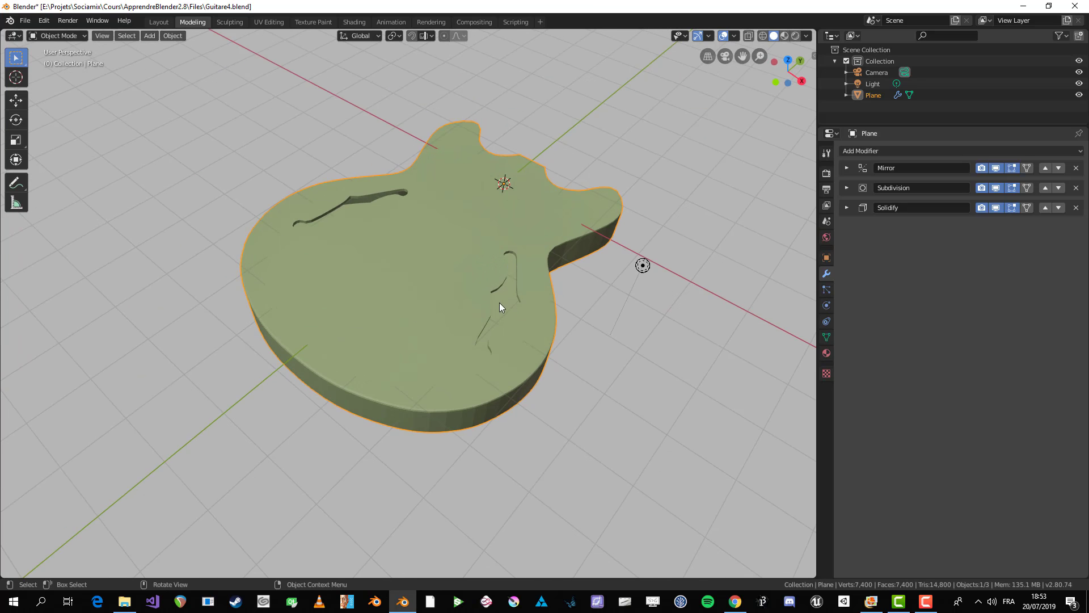
key("ctrl+s")
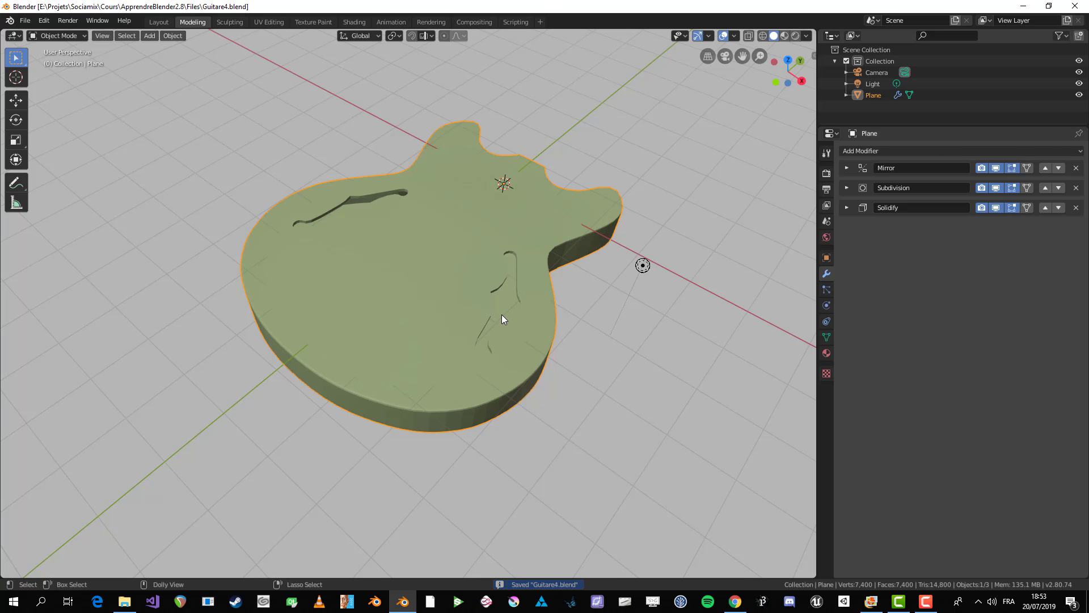
- Start saving the scene as a new version, incrementing the file name to Guitare5.blend
key("ctrl+shift+s")
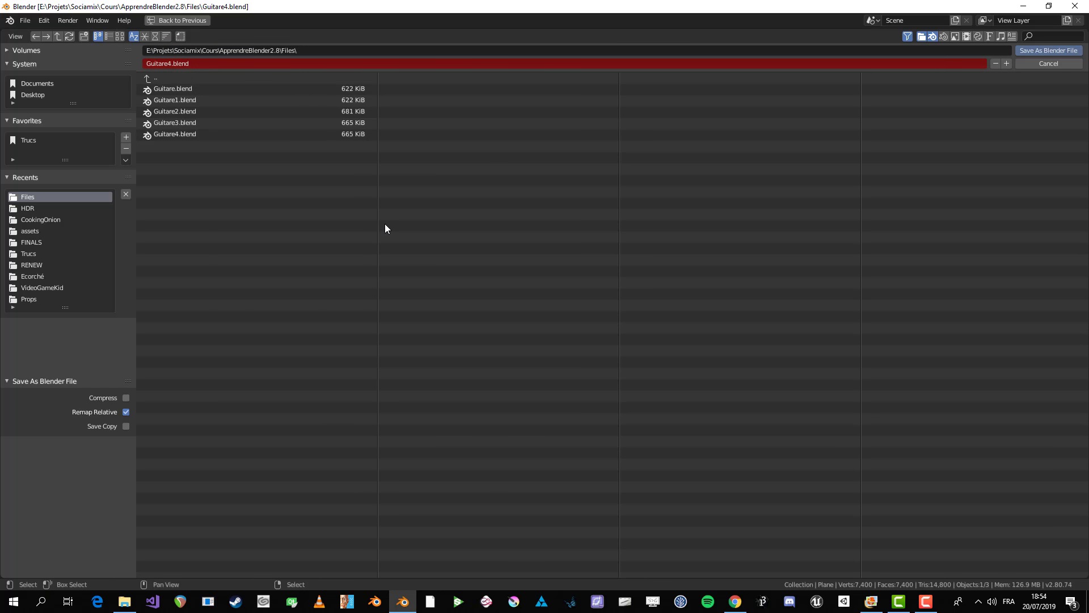
key("KP_Add")
key("KP_Subtract")
key("KP_Subtract")
key("KP_Add")
key("KP_Add")
key("KP_Add")
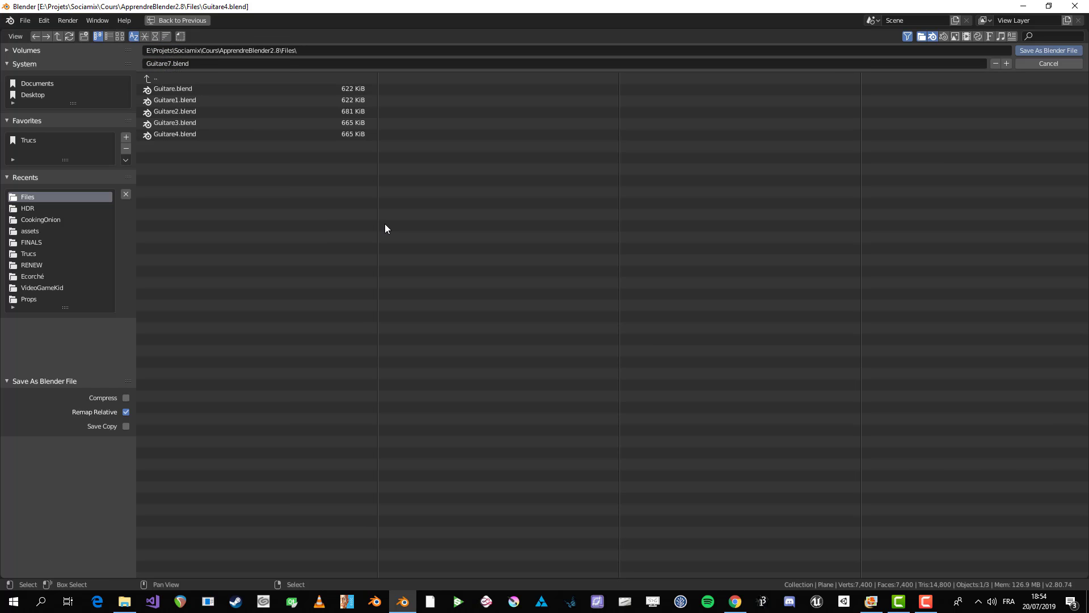
key("KP_Subtract")
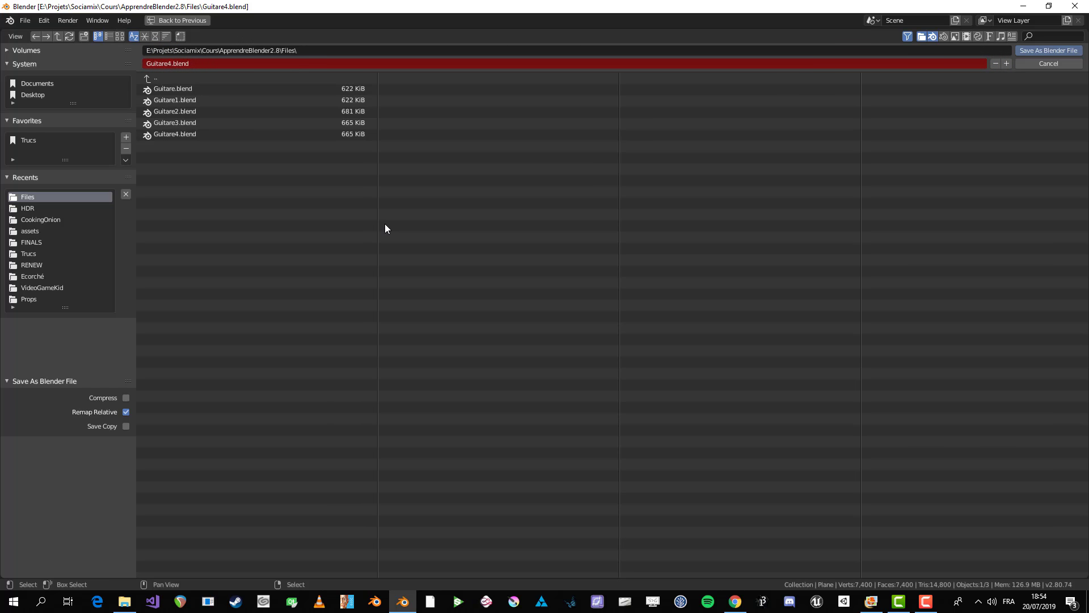
key("KP_Add")
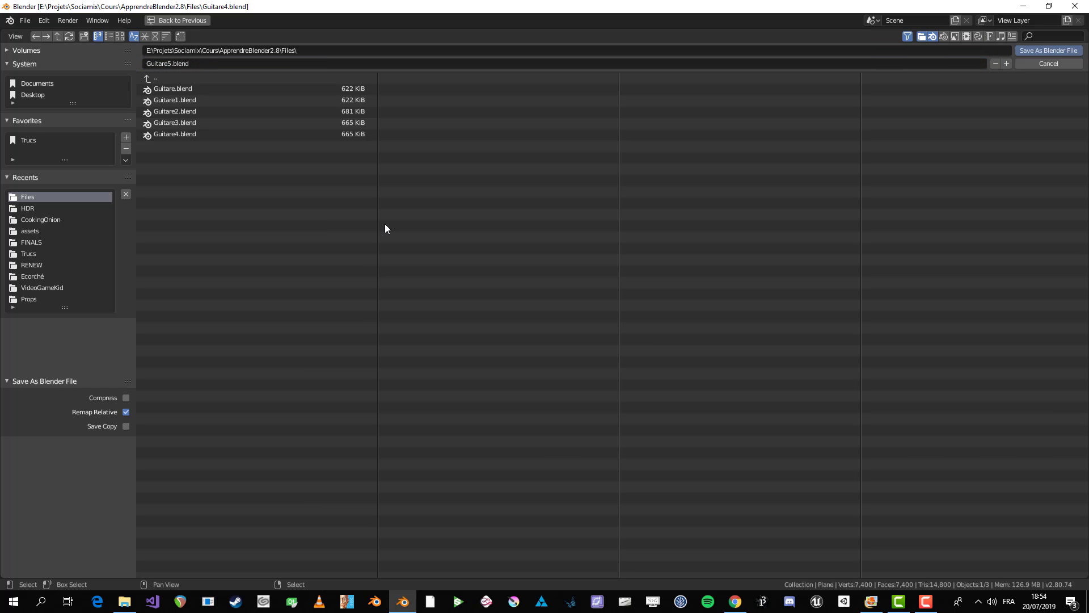
key("KP_Subtract")
key("KP_Add")
key("KP_Subtract")
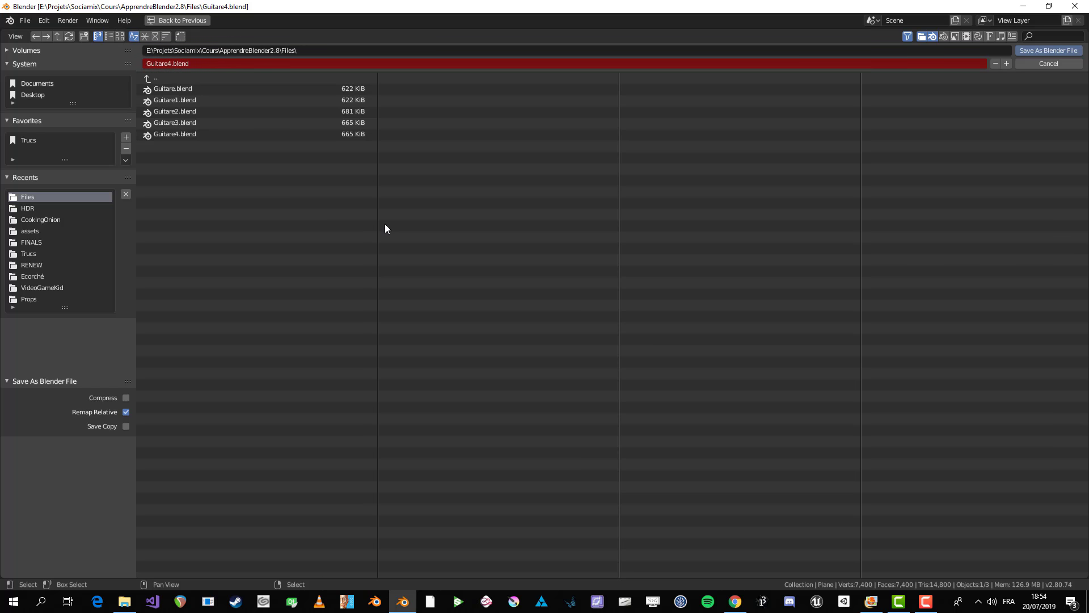
key("KP_Add")
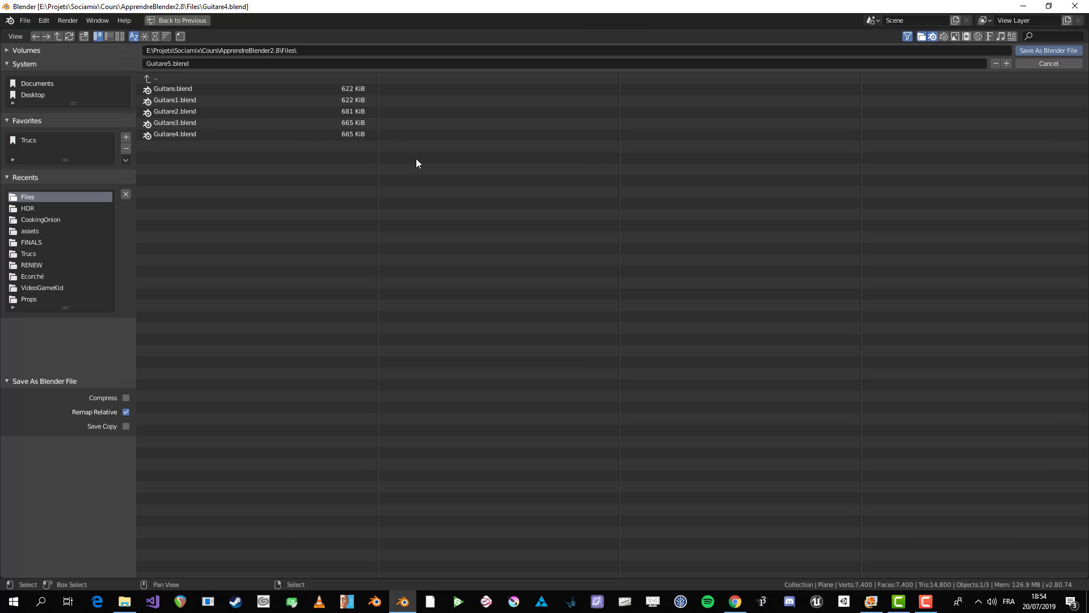
- Preview the folder's files as thumbnails, and save the scene as Guitare5.blend
left_click(120, 36)
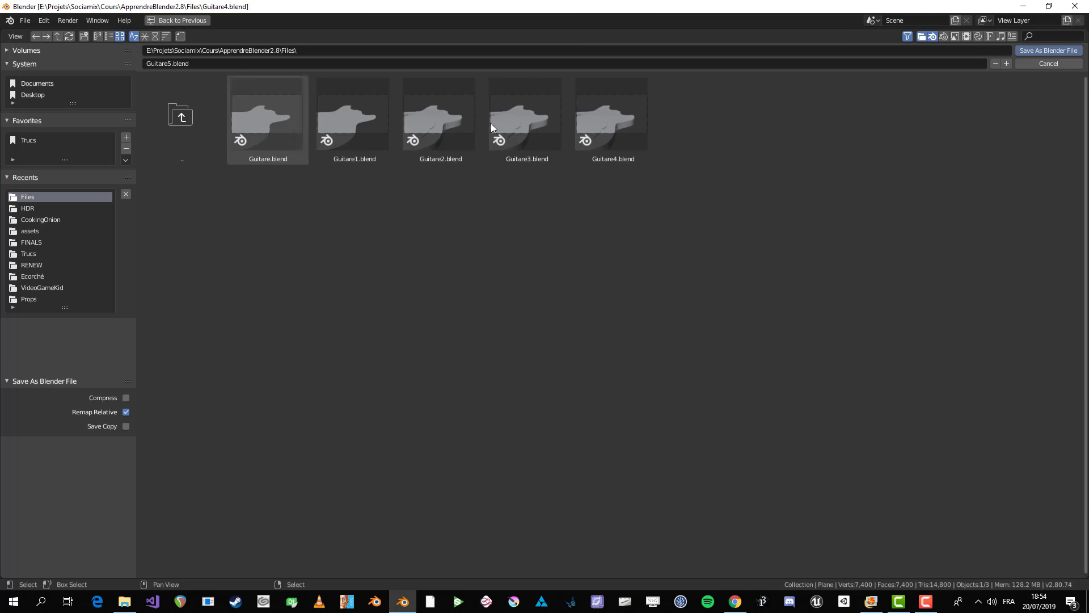
left_click(100, 36)
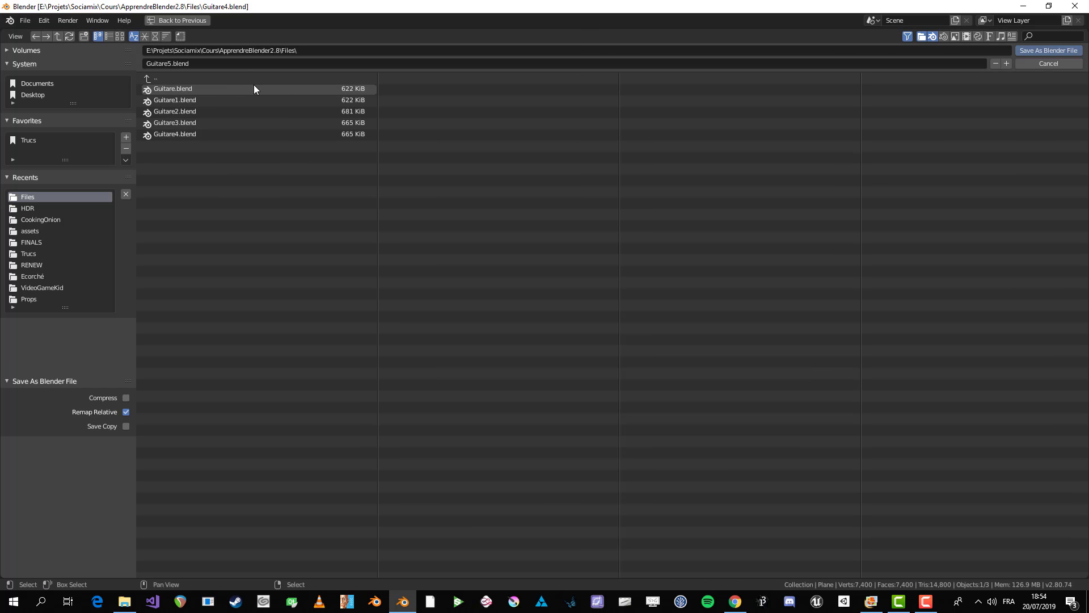
left_click(1005, 63)
left_click(1005, 63)
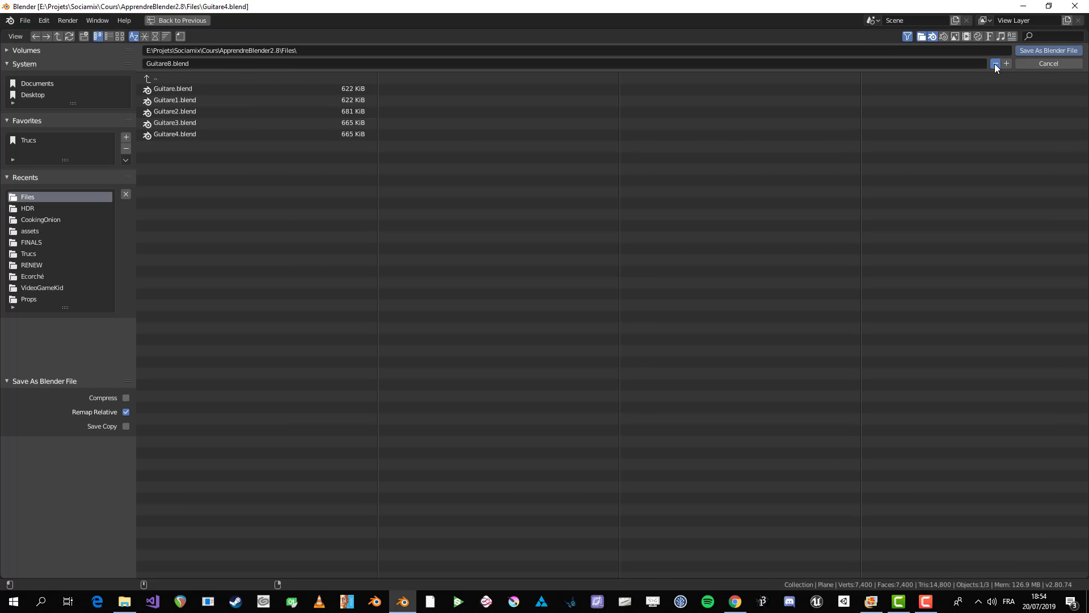
left_click(995, 63)
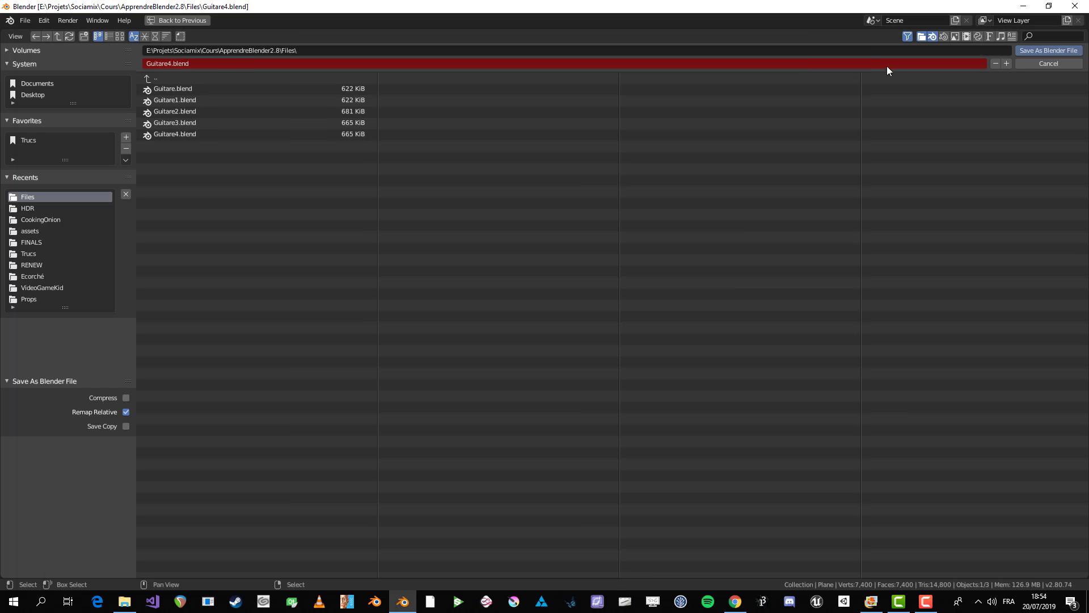
left_click(1006, 64)
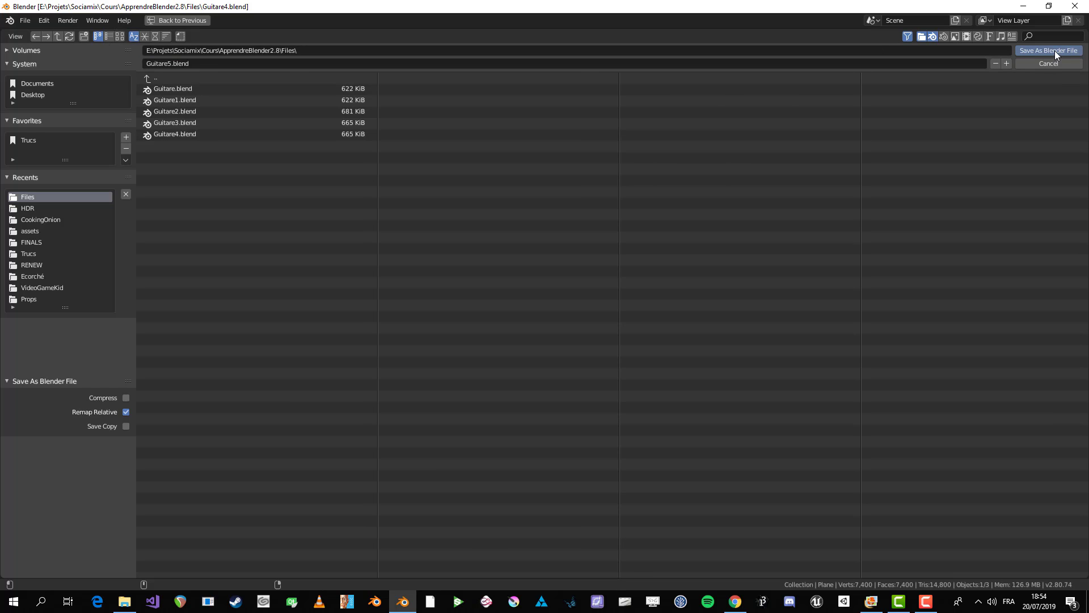
left_click(1049, 50)
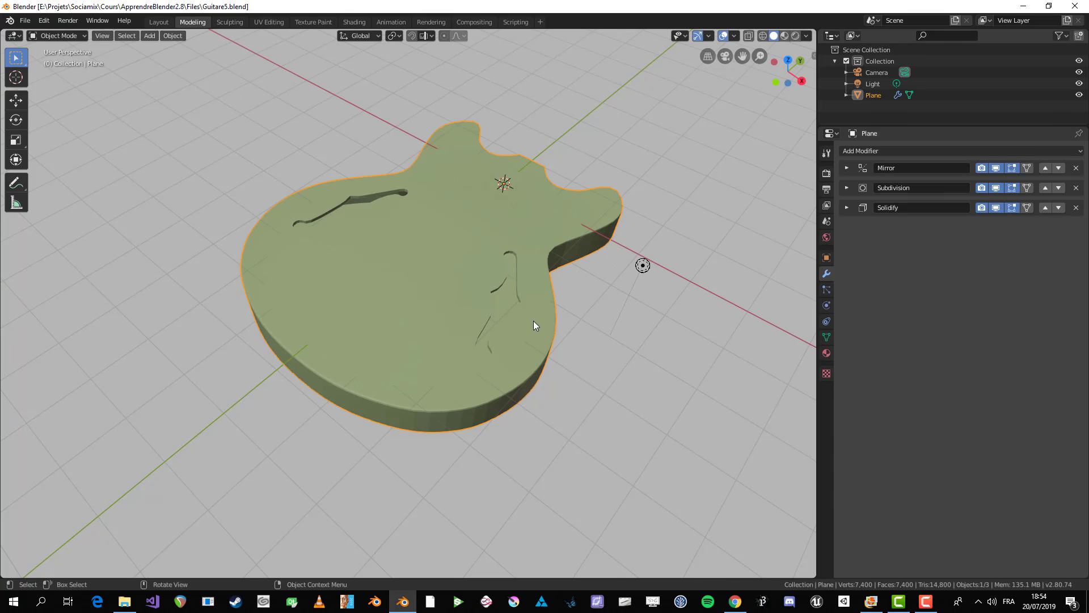
- Examine the side wall and rounded rim of the guitar body up close
middle_click_drag(533, 321, 496, 382)
scroll(495, 372, "up", 5)
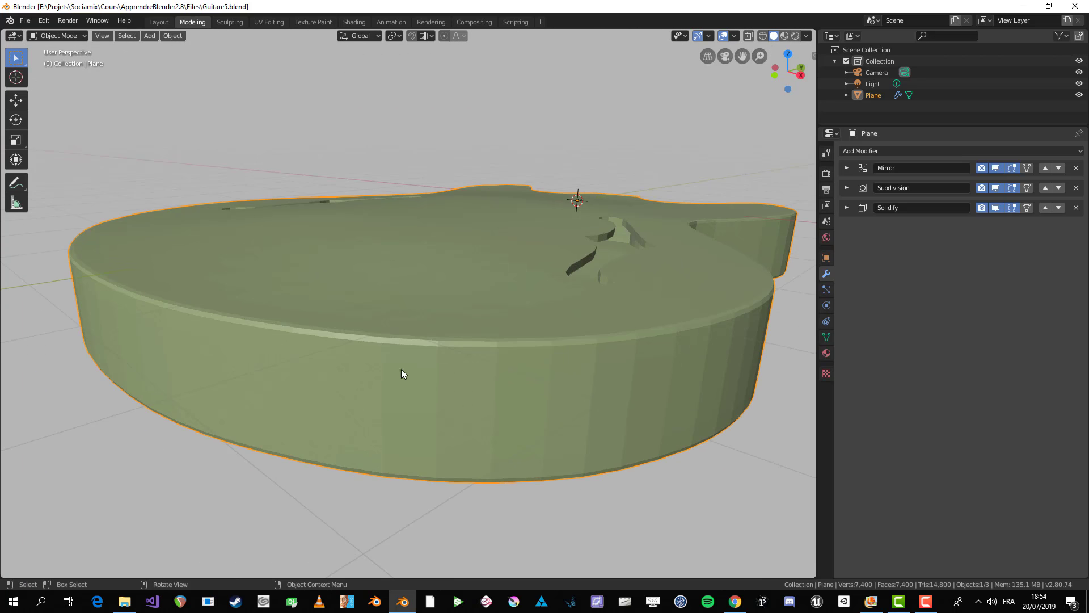
middle_click_drag(402, 373, 352, 188)
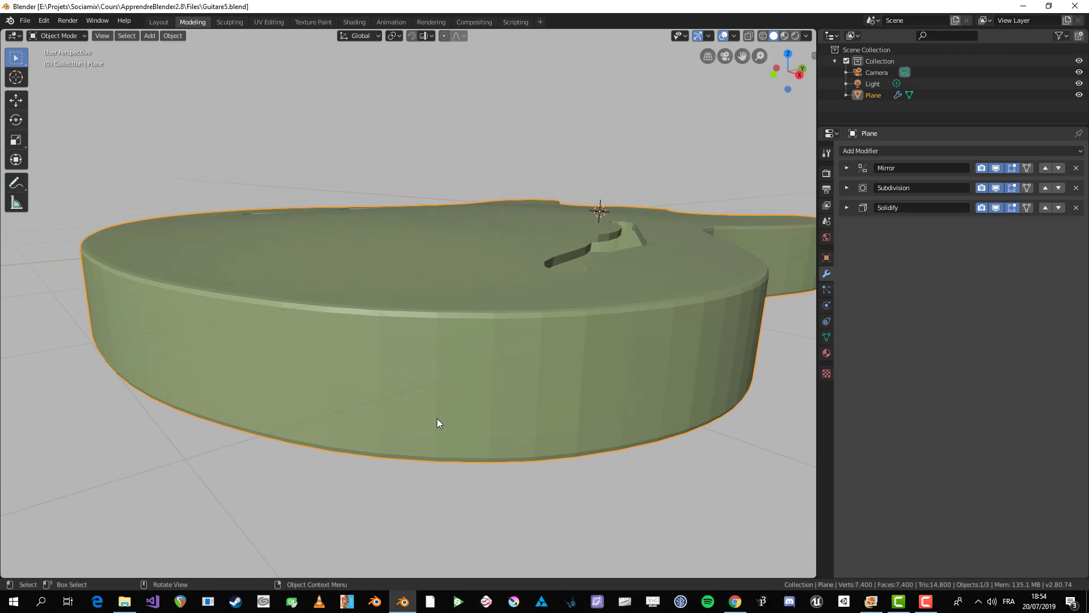
scroll(437, 422, "up", 1)
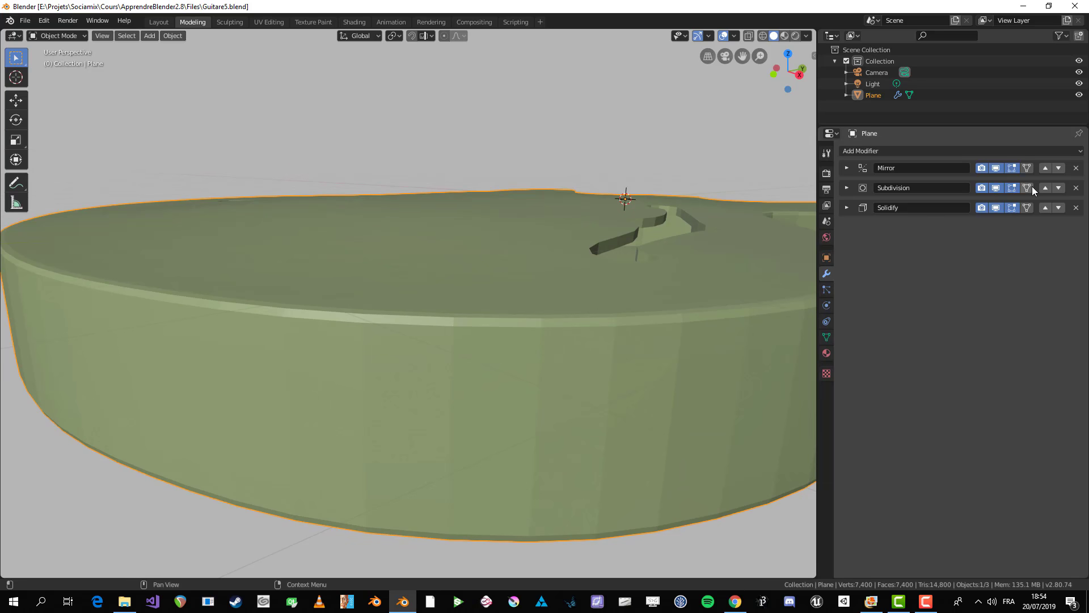
scroll(365, 362, "up", 3)
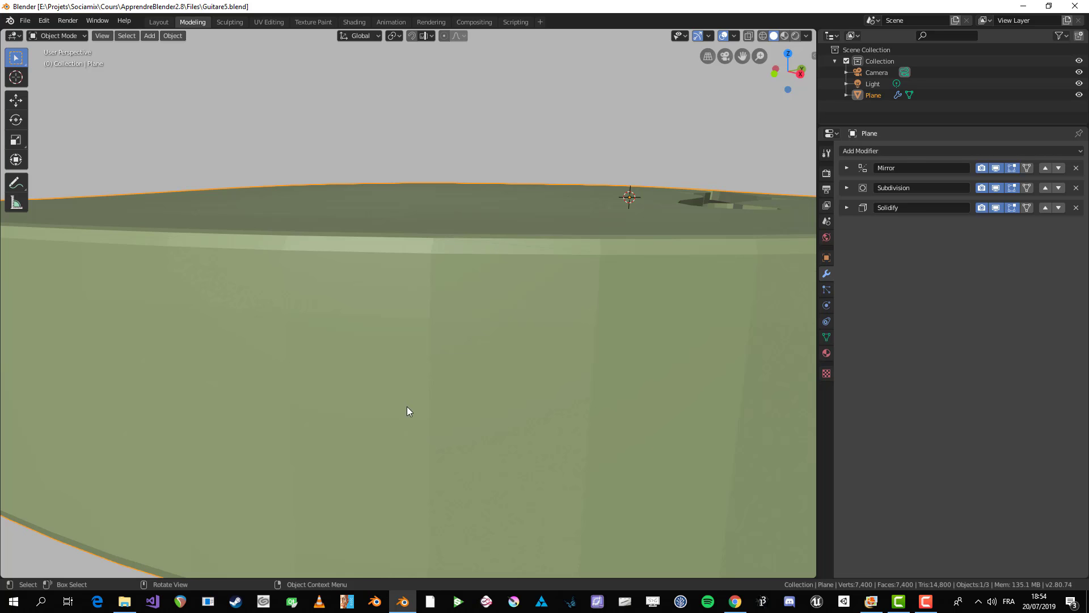
scroll(613, 323, "down", 6)
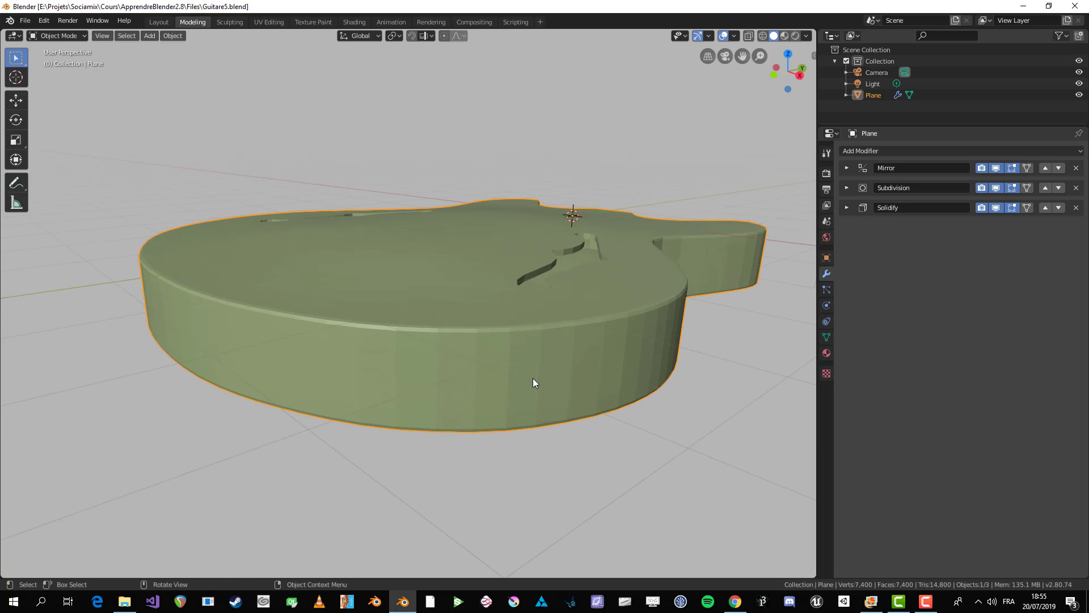
scroll(532, 377, "up", 5)
- Enter Edit Mode on the guitar body and display its face normals in the viewport overlays
left_click(734, 35)
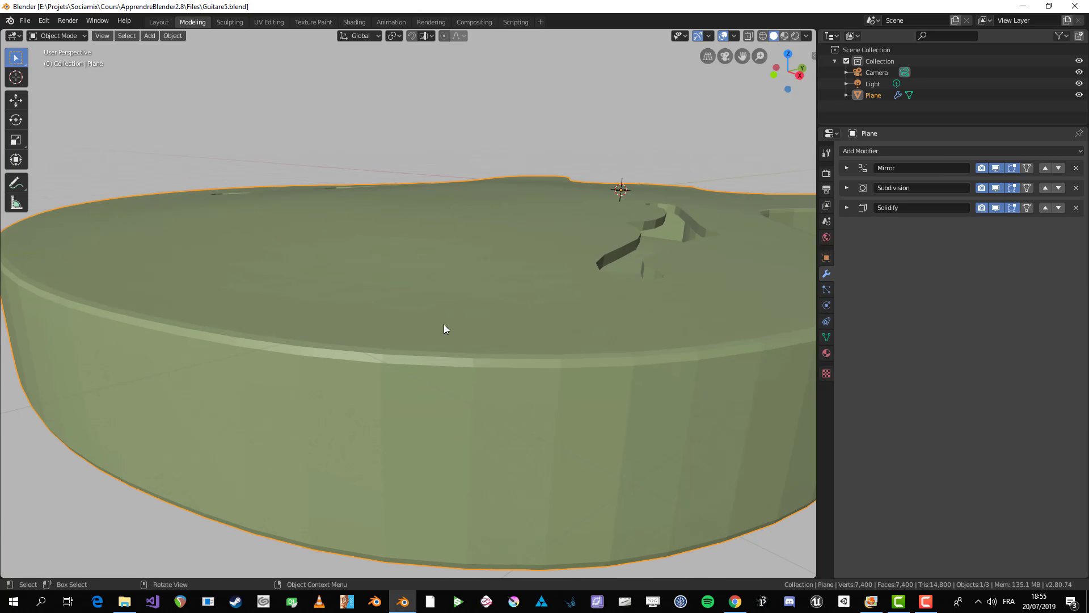
scroll(566, 273, "down", 2)
key("Tab")
scroll(540, 275, "down", 3)
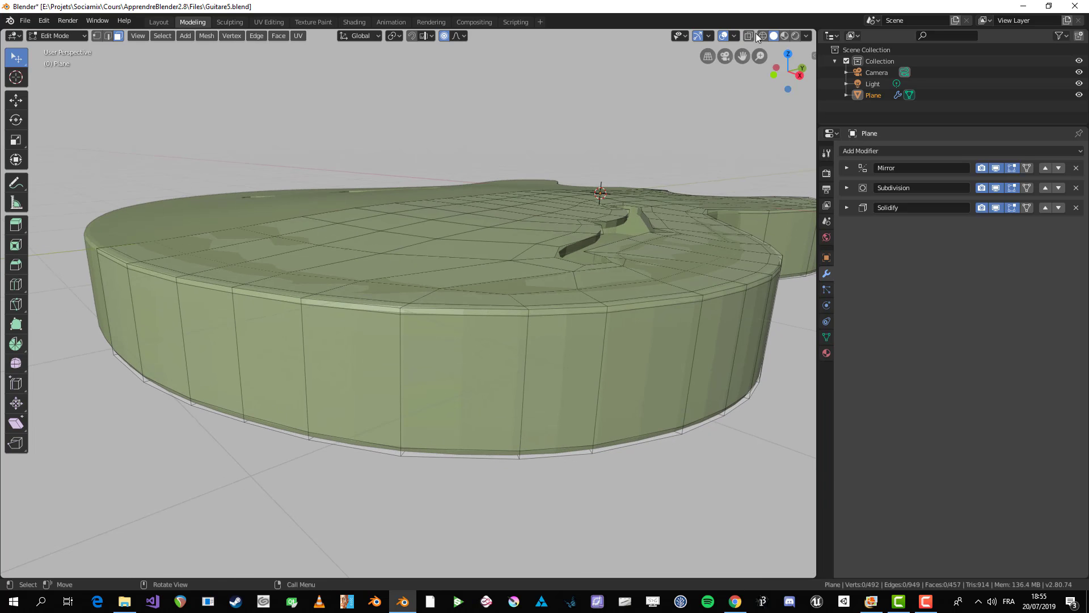
left_click(734, 37)
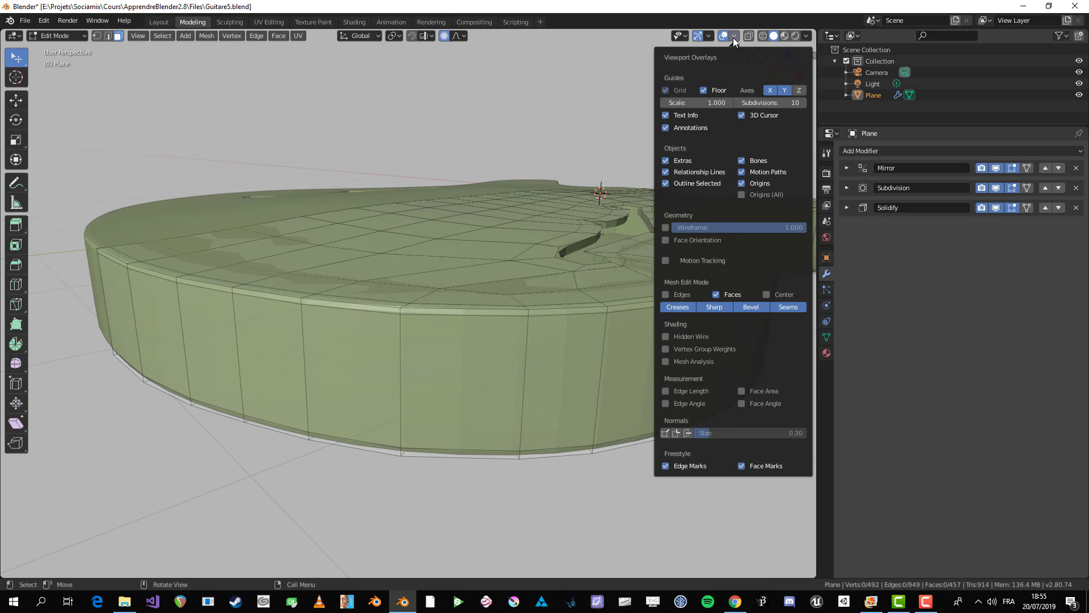
left_click(688, 433)
scroll(369, 397, "up", 4)
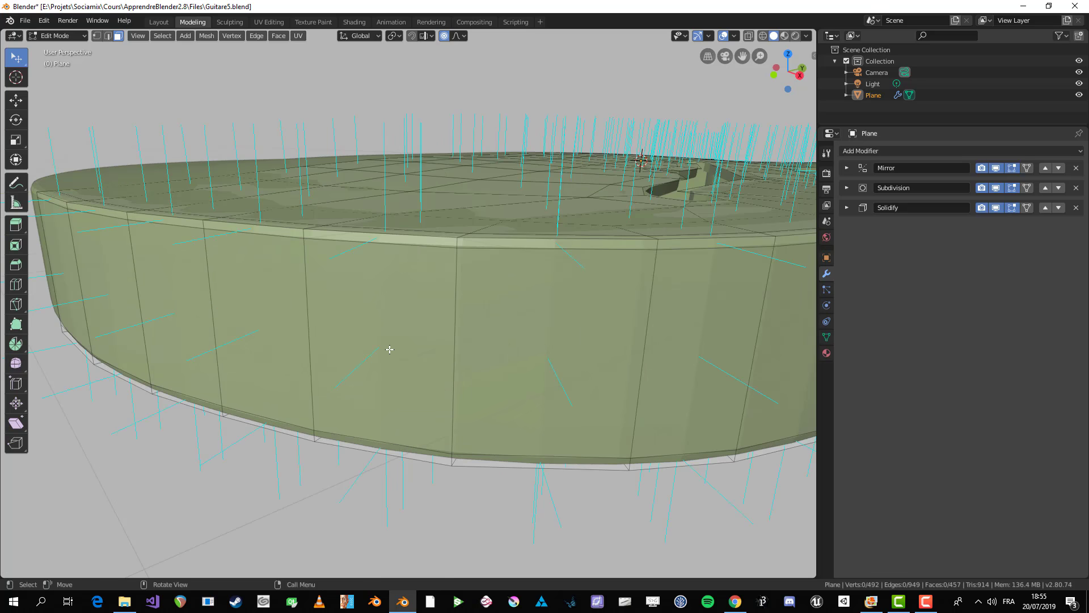
- Inspect the face normals along the body's lower rim, and return to Object Mode
scroll(314, 390, "down", 4)
middle_click_drag(321, 369, 401, 382)
middle_click_drag(470, 500, 470, 382, "shift")
scroll(469, 382, "up", 4)
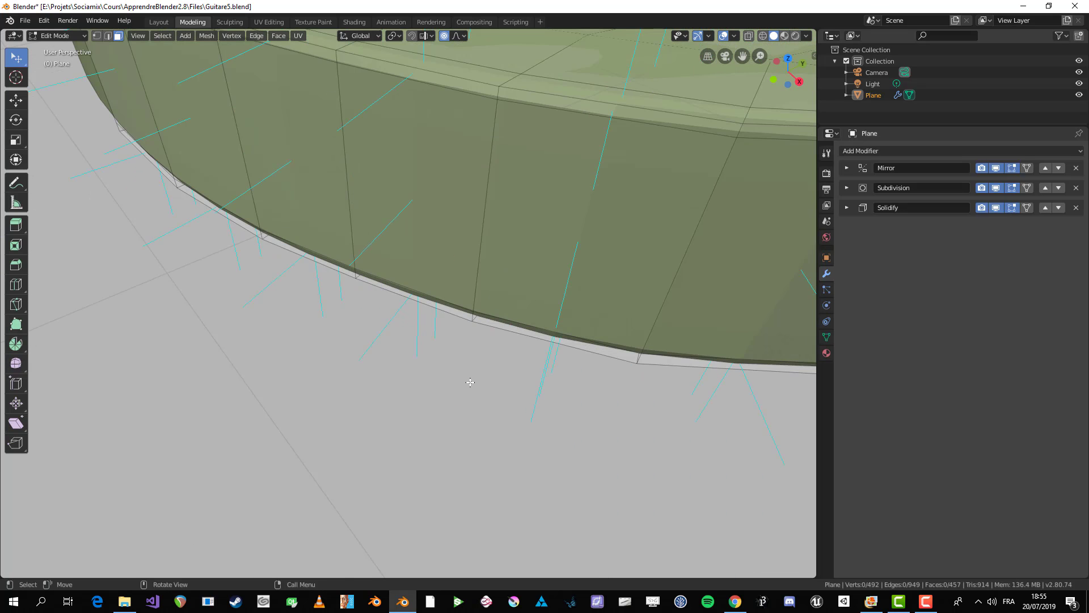
middle_click_drag(522, 309, 465, 299, "shift")
middle_click_drag(467, 258, 431, 352, "shift")
key("Tab")
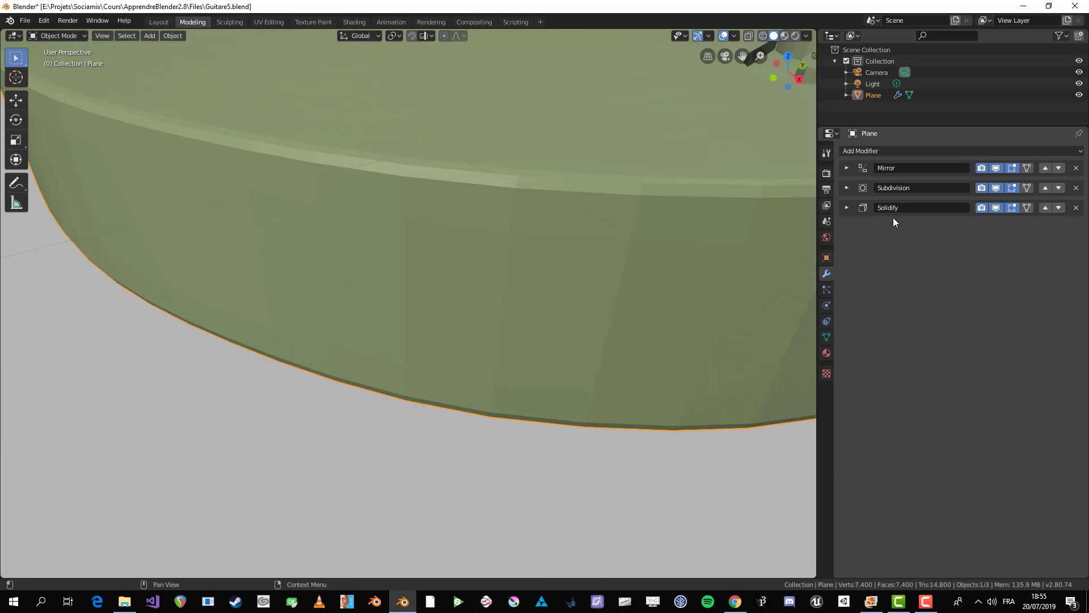
middle_click_drag(562, 345, 601, 340)
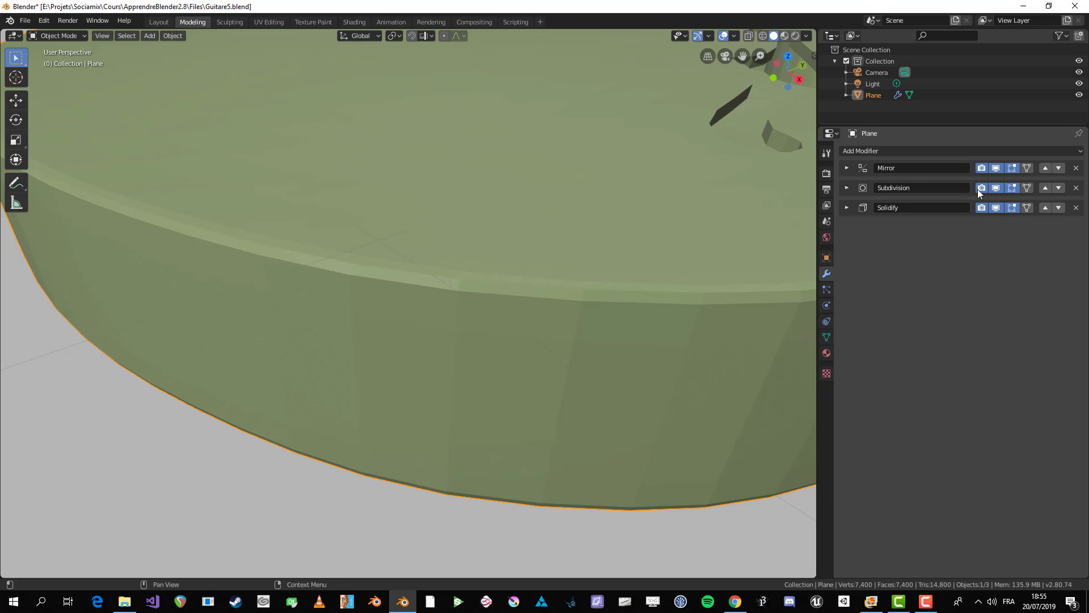
- Compare the body with and without the Subdivision modifier, leaving its viewport display turned off
left_click(995, 188)
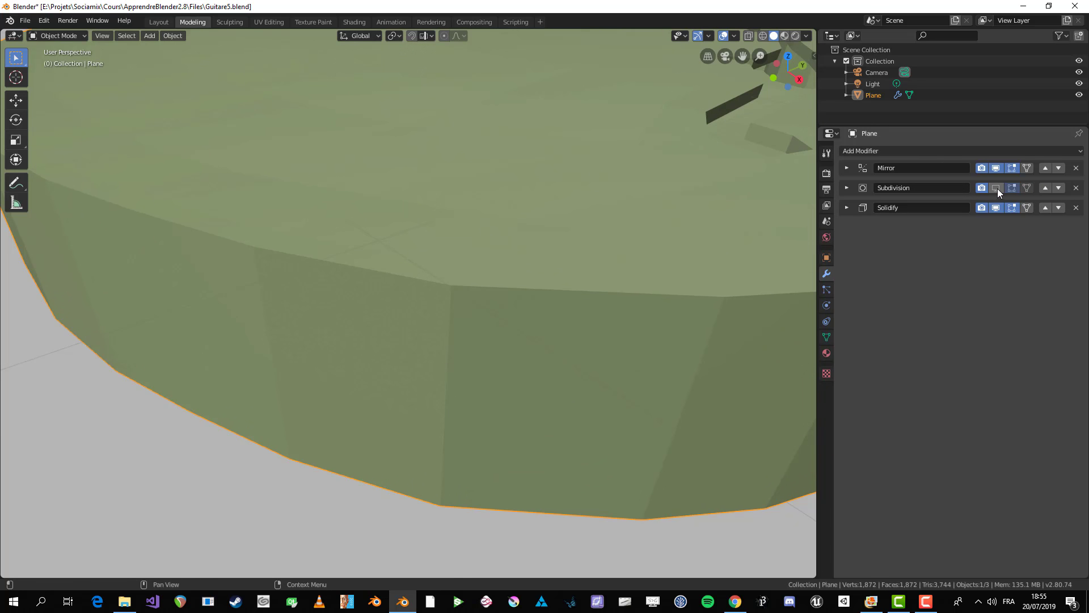
scroll(511, 280, "down", 5)
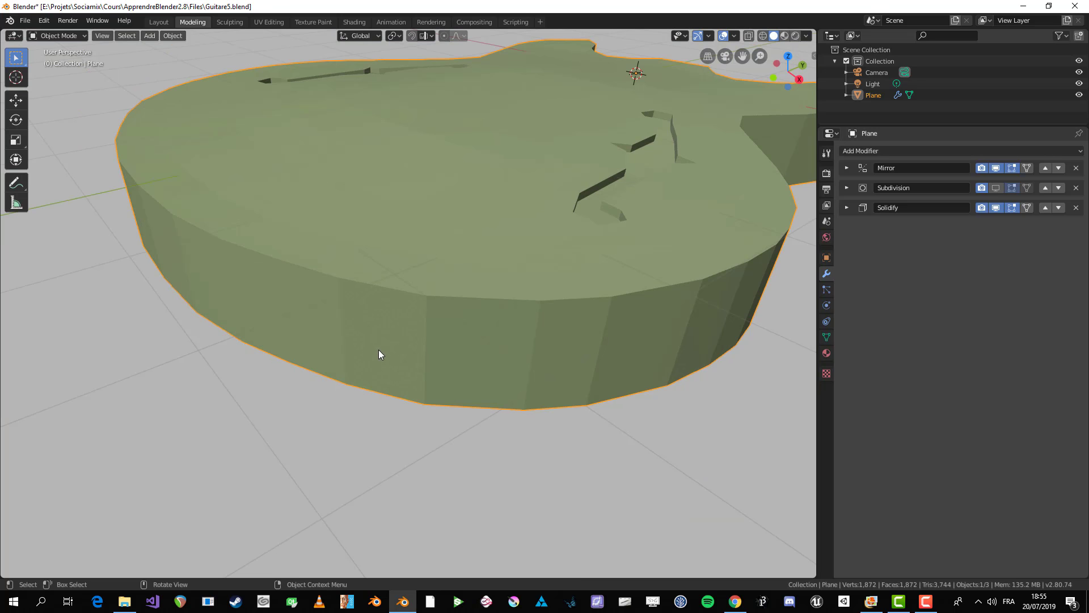
scroll(404, 363, "up", 2)
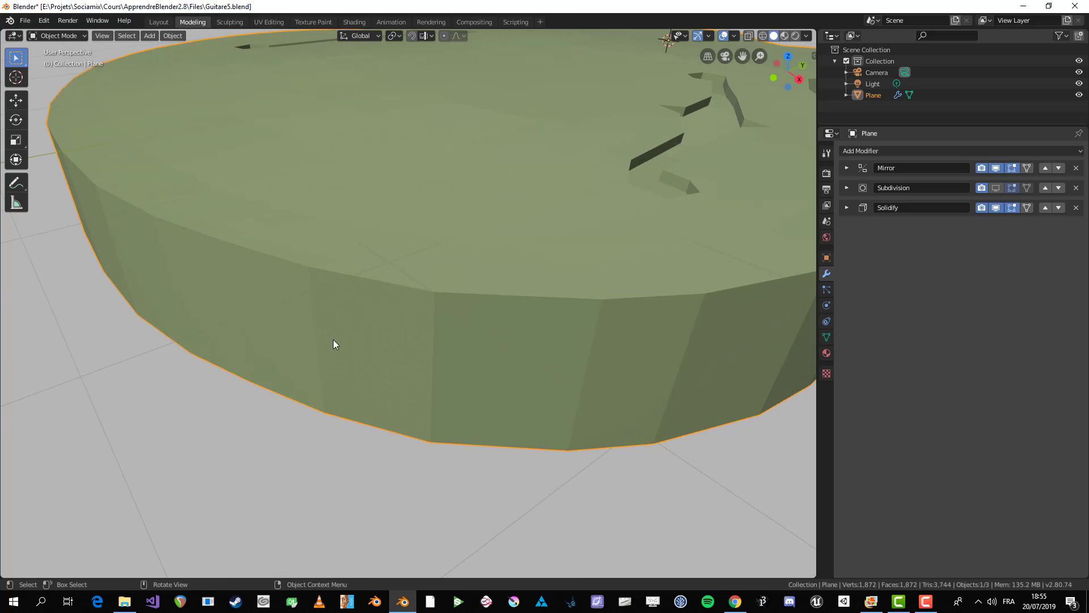
left_click(995, 188)
left_click(996, 188)
left_click(996, 188)
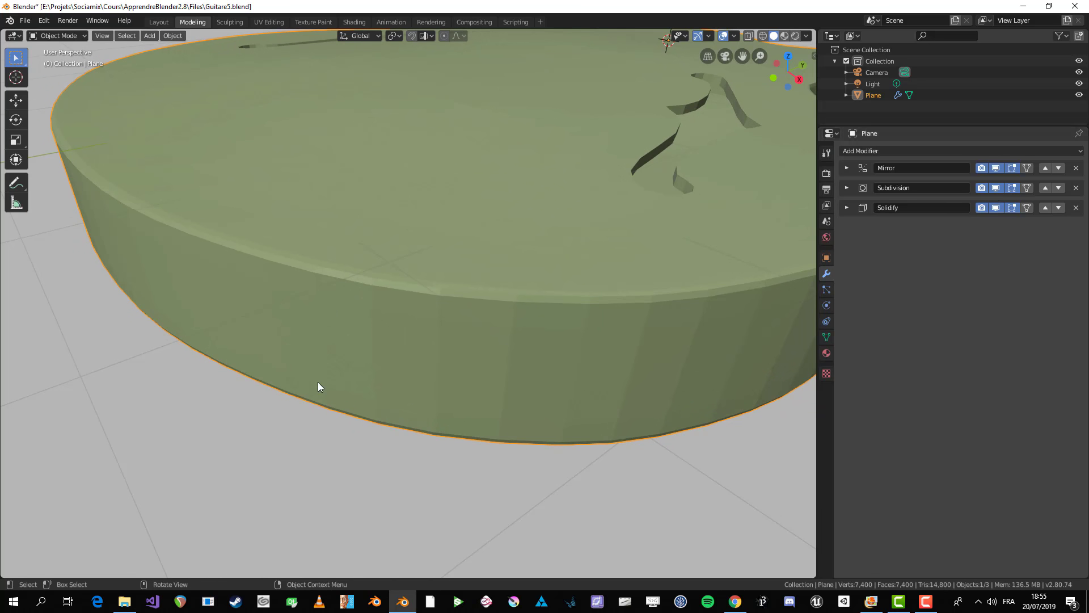
left_click(996, 188)
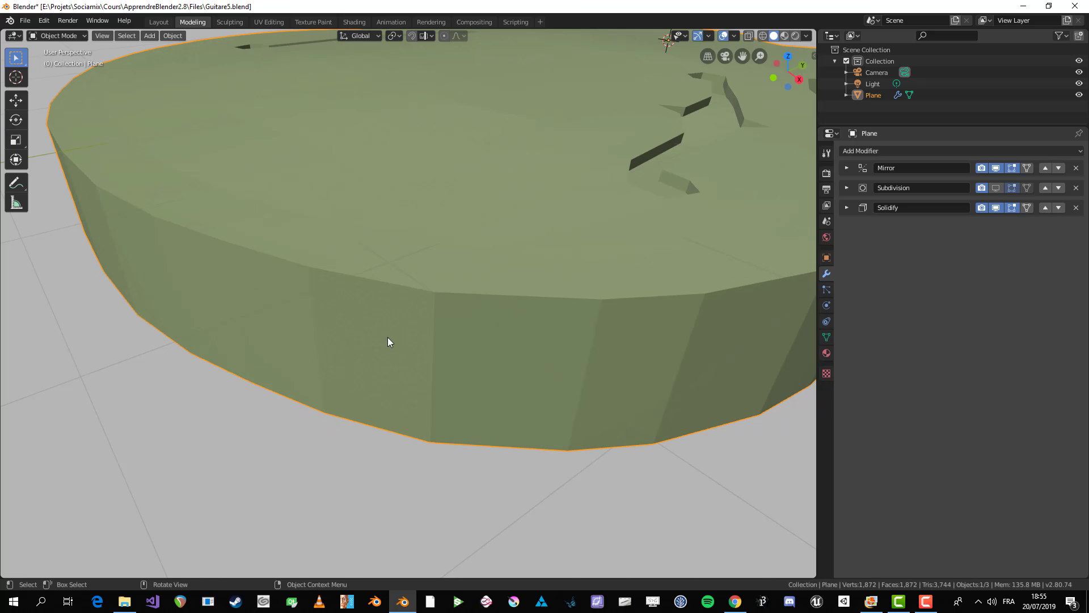
- Enter Edit Mode and select one large face on the rounded side wall of the guitar body
key("Tab")
scroll(355, 345, "up", 2)
left_click(354, 354)
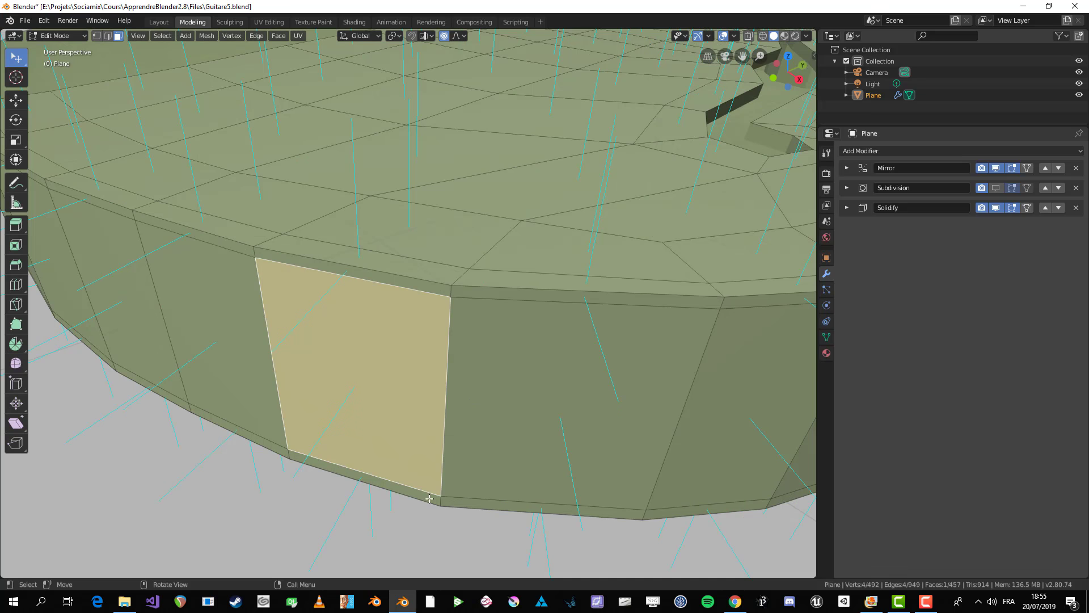
- Return to Object Mode and toggle the Subdivision modifier's viewport display on and off to compare the side wall's shading
key("Tab")
scroll(406, 348, "down", 2)
left_click(997, 188)
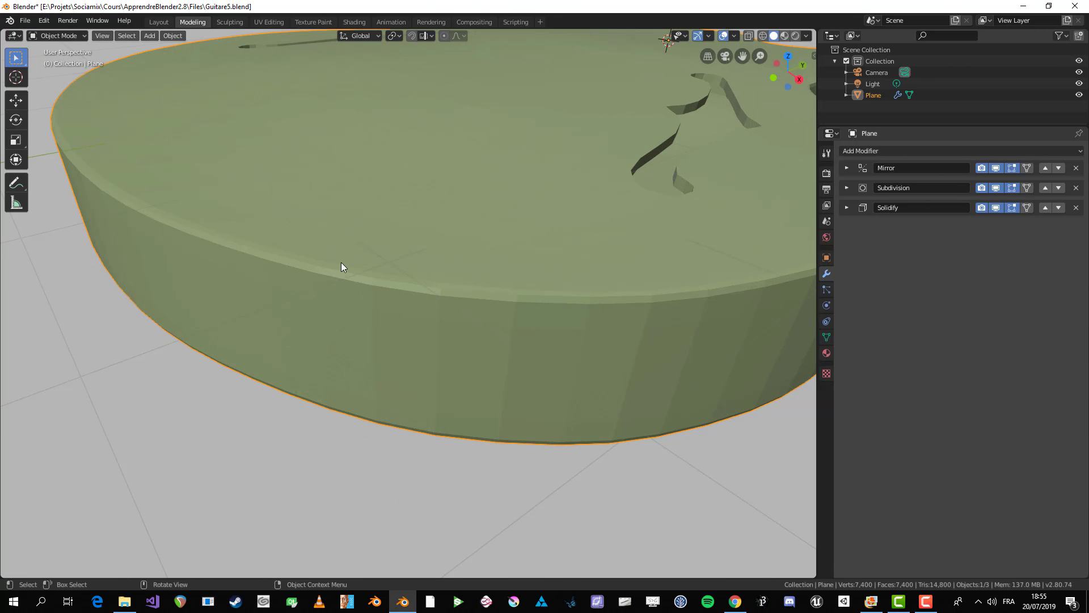
left_click(997, 191)
left_click(996, 191)
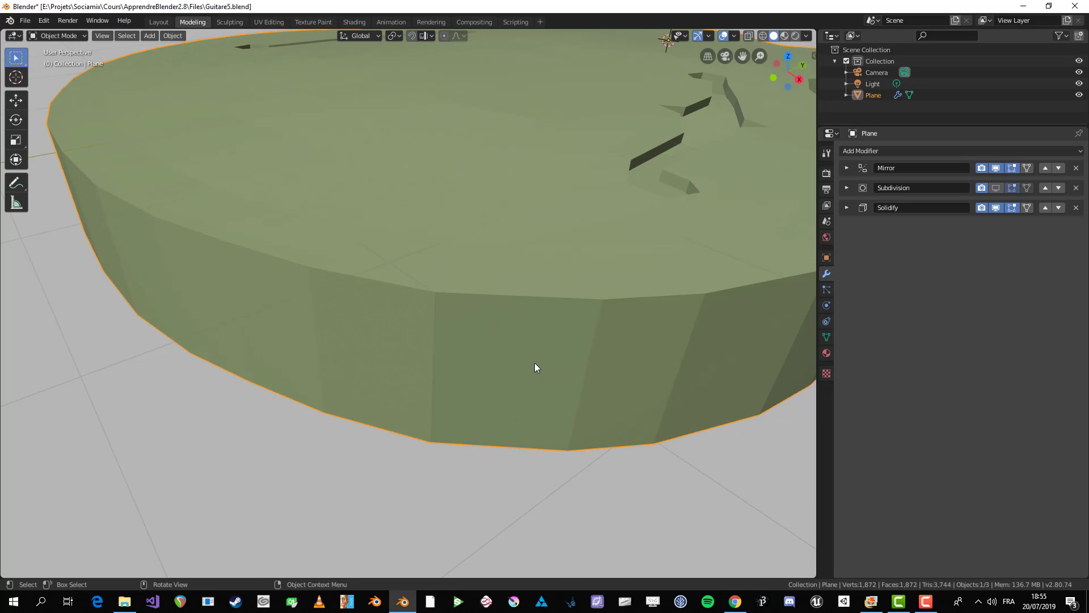
middle_click_drag(379, 346, 401, 326)
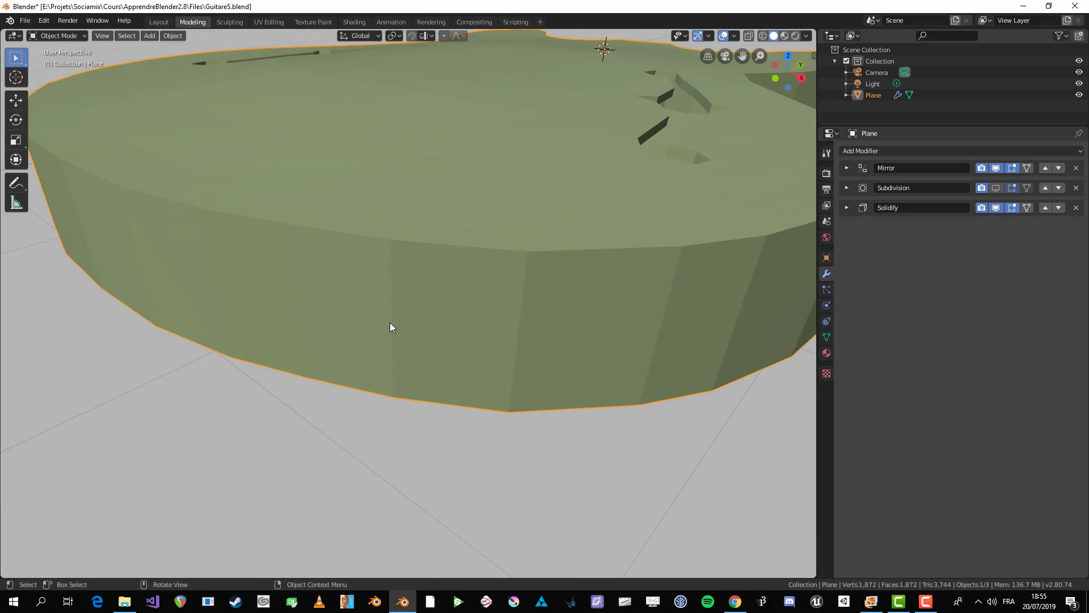
- Check the side wall's face layout in Edit Mode against its shading and outline in Object Mode
key("Tab")
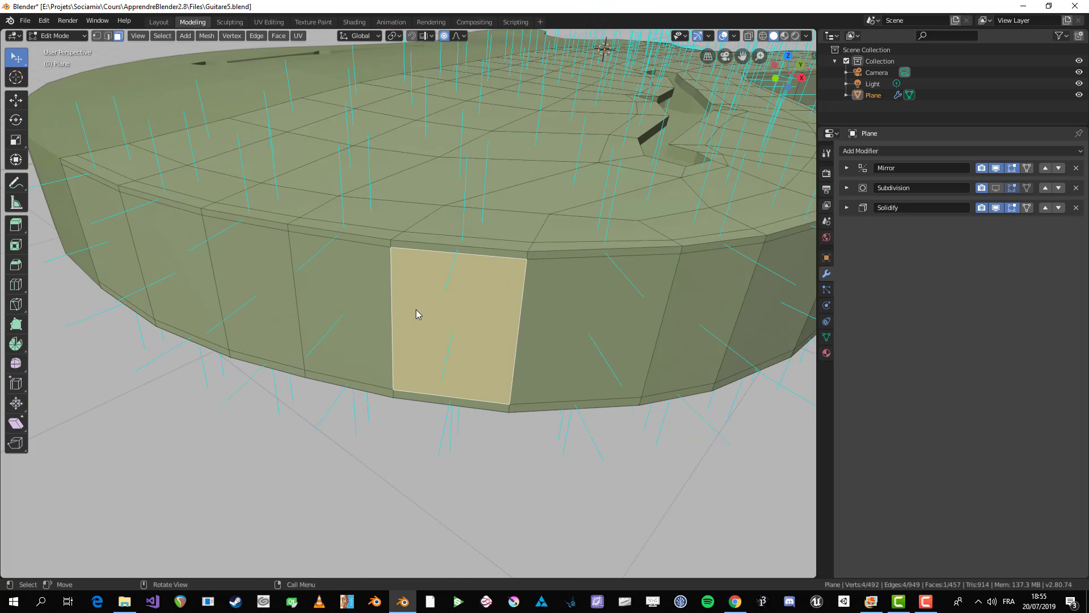
key("Tab")
middle_click_drag(438, 291, 426, 311, "shift")
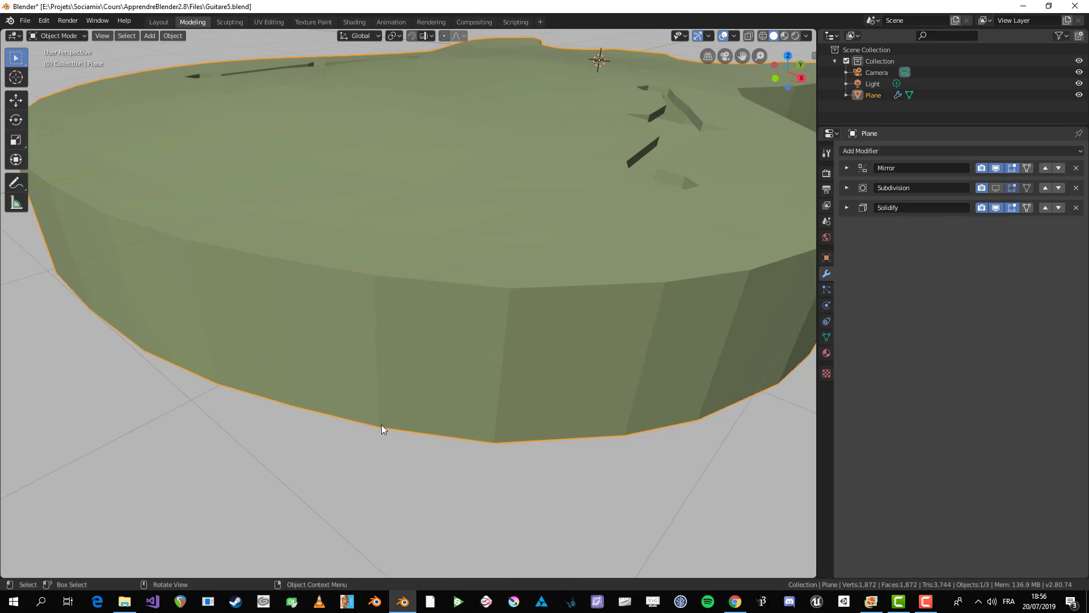
middle_click_drag(381, 425, 411, 392)
middle_click_drag(433, 254, 426, 262)
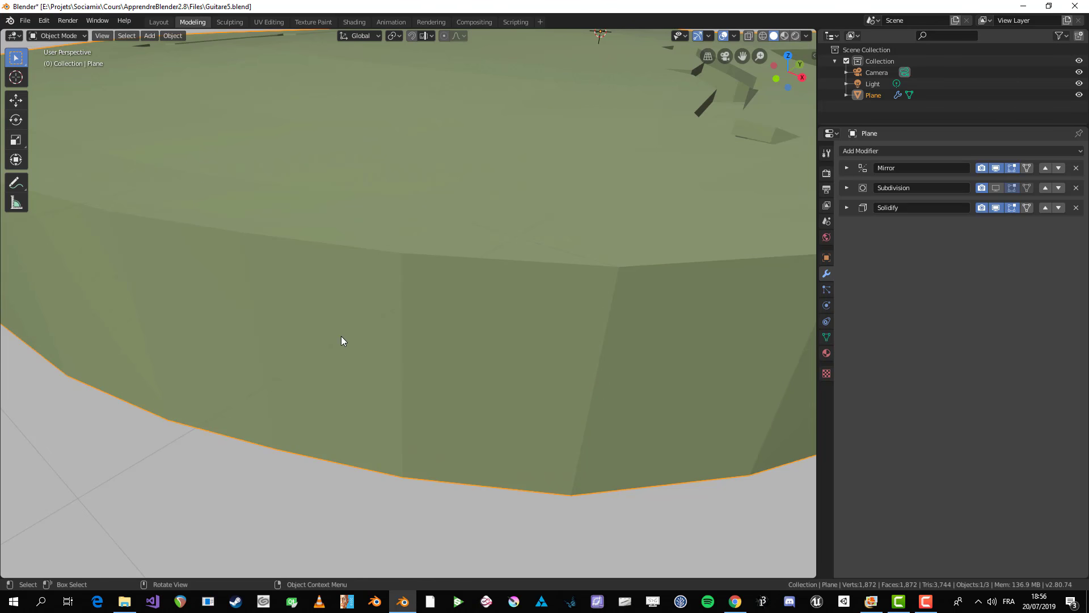
- Enter Edit Mode and select a large face on the rounded side wall to examine its normal
key("Tab")
left_click(511, 400)
middle_click_drag(422, 397, 374, 437)
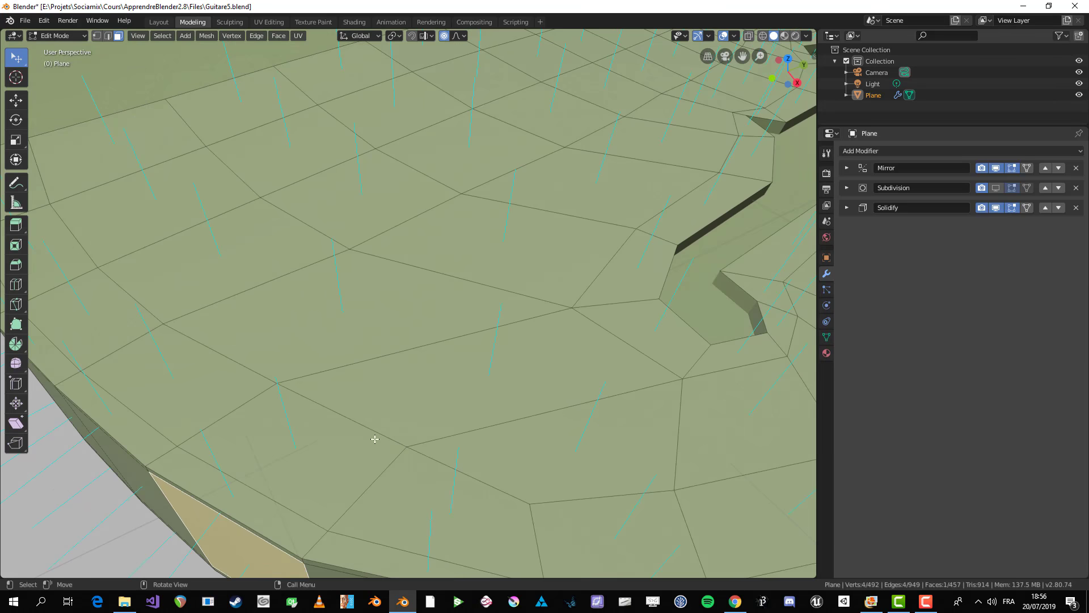
scroll(374, 437, "down", 4)
scroll(421, 404, "up", 3)
scroll(490, 395, "up", 3)
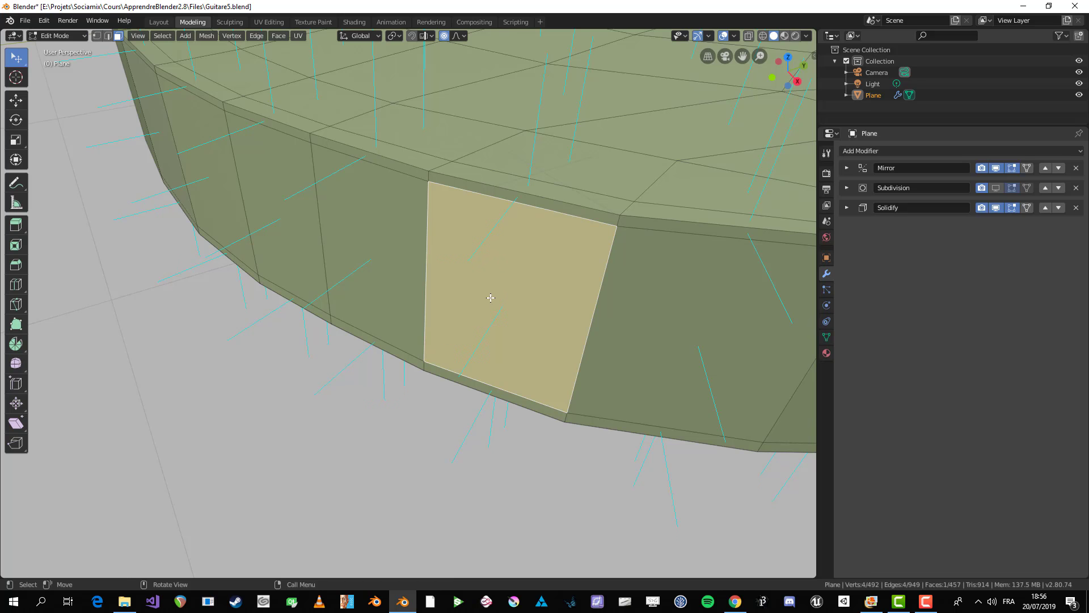
- Select the neighbouring side-wall faces in turn to compare the directions of their normals
left_click(409, 284)
left_click(494, 288)
left_click(638, 313)
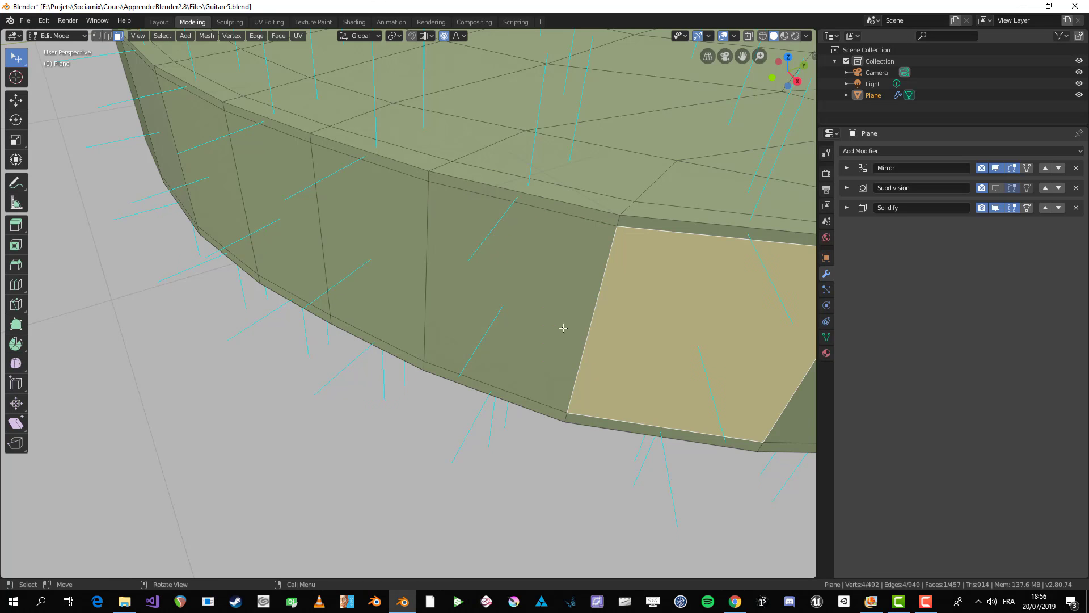
left_click(488, 301)
left_click(418, 294)
left_click(502, 313)
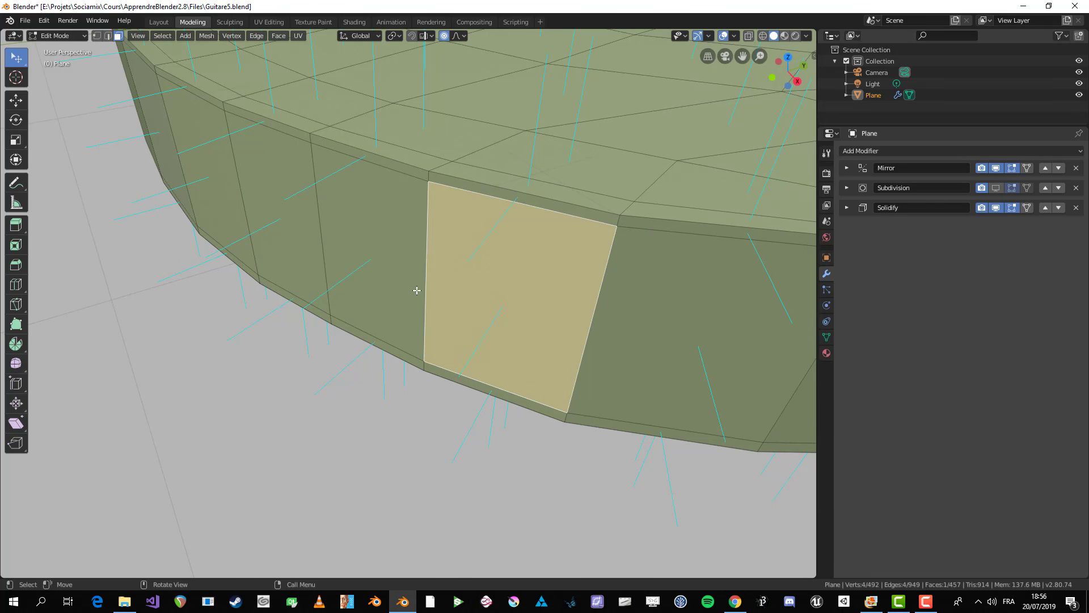
left_click(404, 289)
left_click(493, 315)
left_click(420, 306)
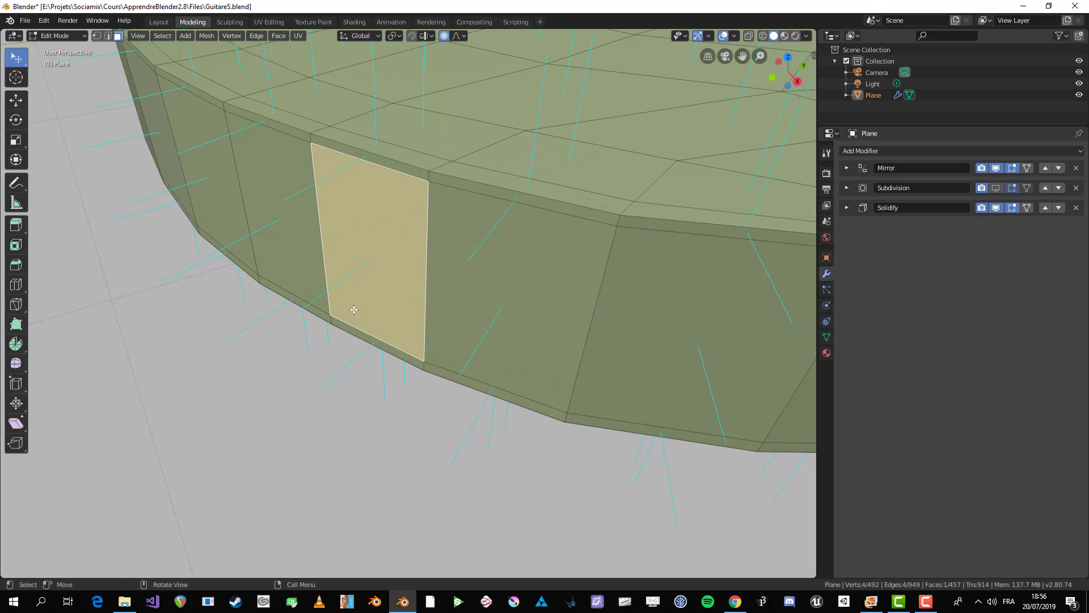
- Examine the side wall's shading in Object Mode from another angle, and return to Edit Mode
middle_click_drag(376, 309, 386, 346)
key("Tab")
middle_click_drag(402, 442, 428, 403)
key("Tab")
middle_click_drag(542, 346, 559, 279)
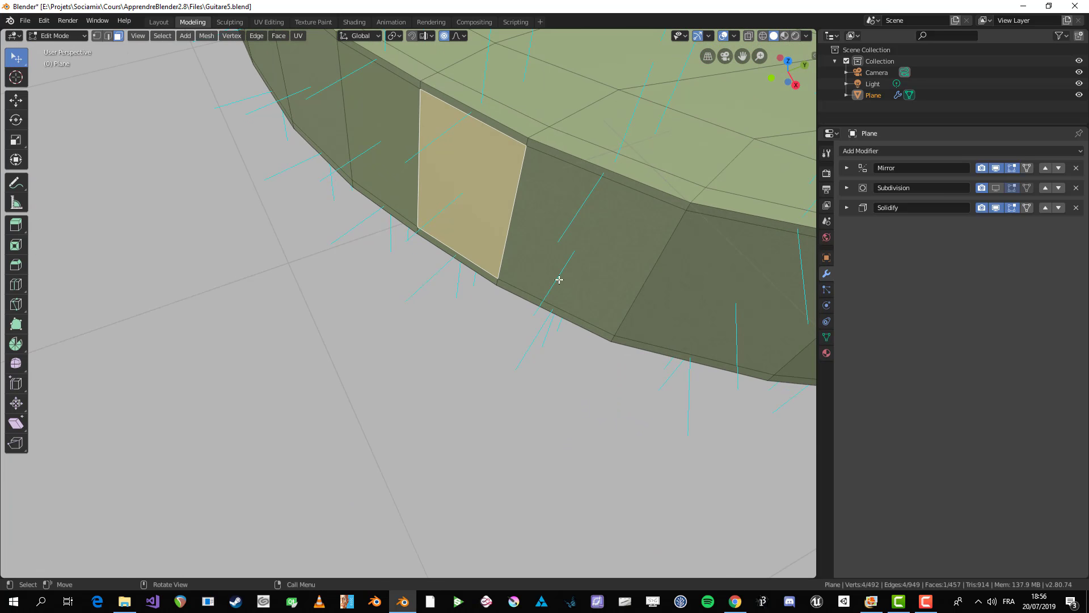
- Draw annotation strokes across two adjacent side-wall faces to illustrate intermediate normals between them
left_click(565, 244)
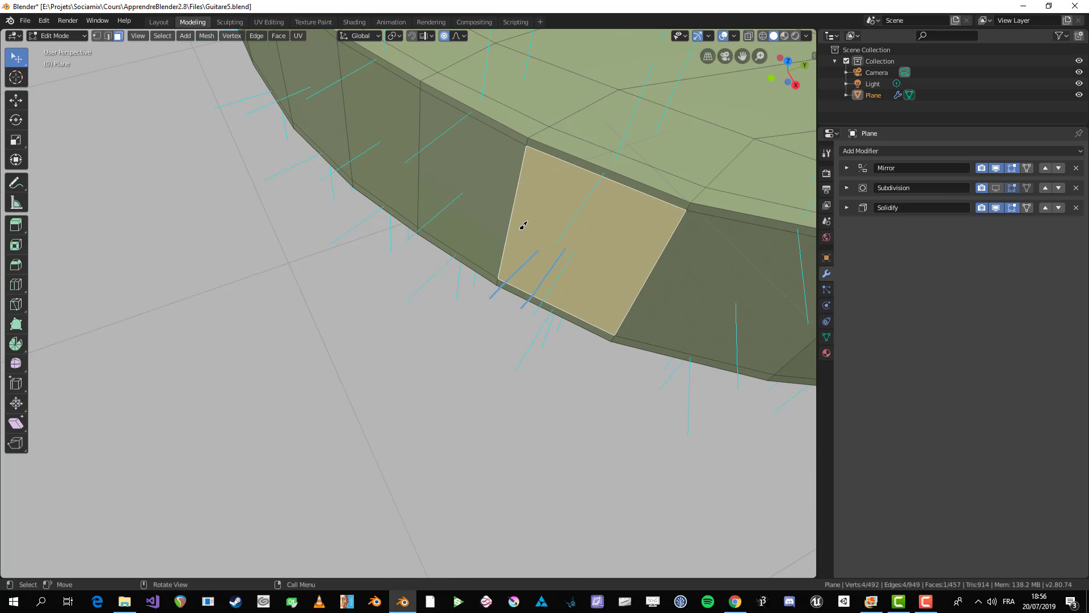
left_click(494, 217)
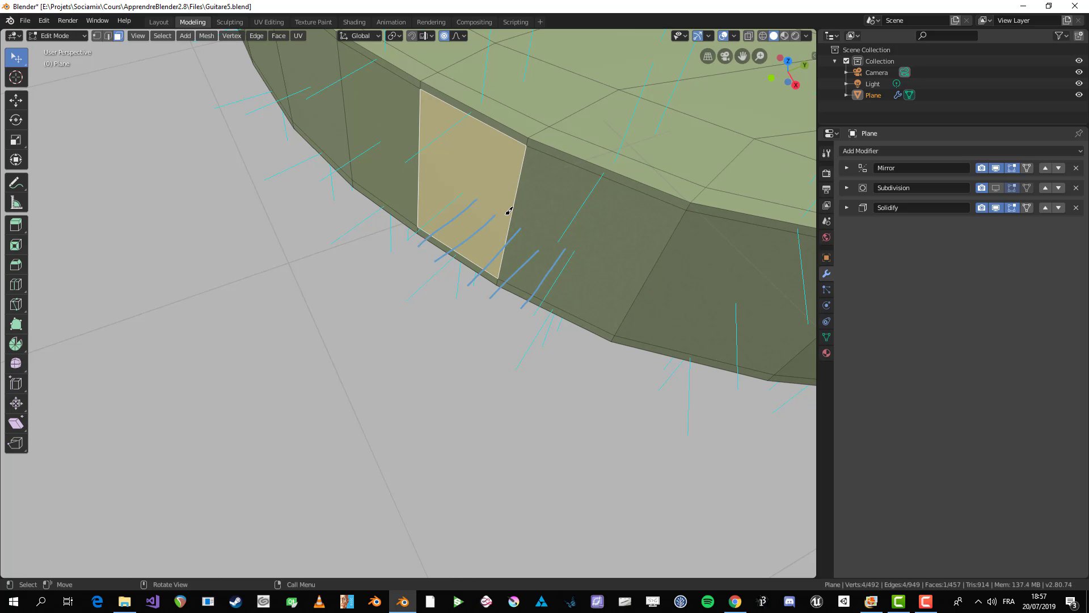
left_click_drag(505, 211, 504, 214)
mouse_move(503, 214)
left_mouse_down()
mouse_move(462, 260)
mouse_move(486, 242)
mouse_move(471, 266)
left_mouse_up()
mouse_move(458, 197)
left_mouse_down()
mouse_move(397, 256)
mouse_move(464, 189)
mouse_move(414, 235)
mouse_move(443, 218)
left_mouse_up()
- Delete the annotations drawn over the side-wall faces
key("n")
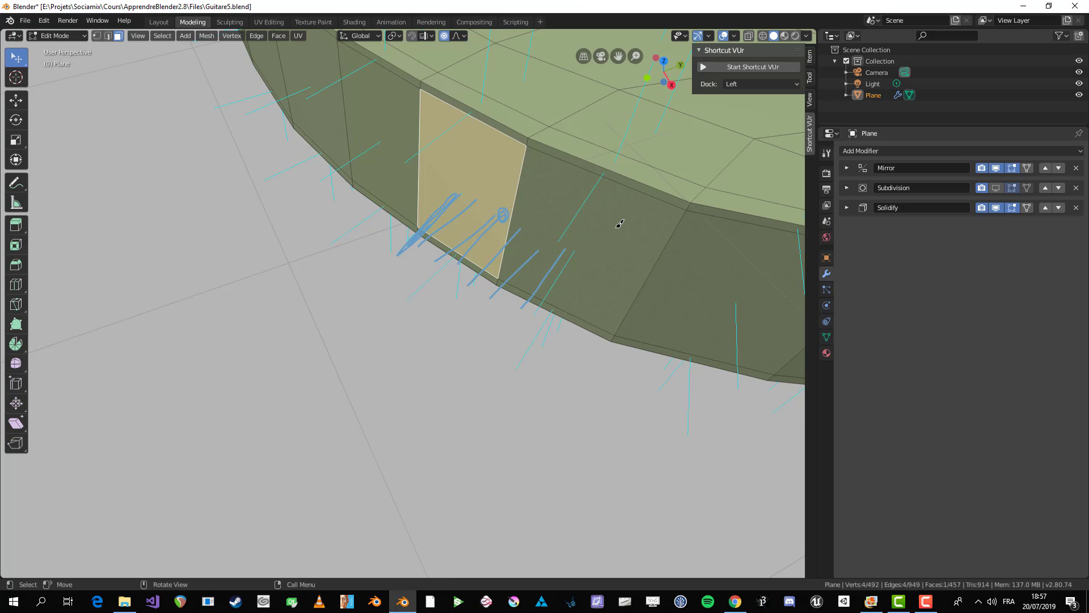
left_click(812, 57)
left_click(811, 78)
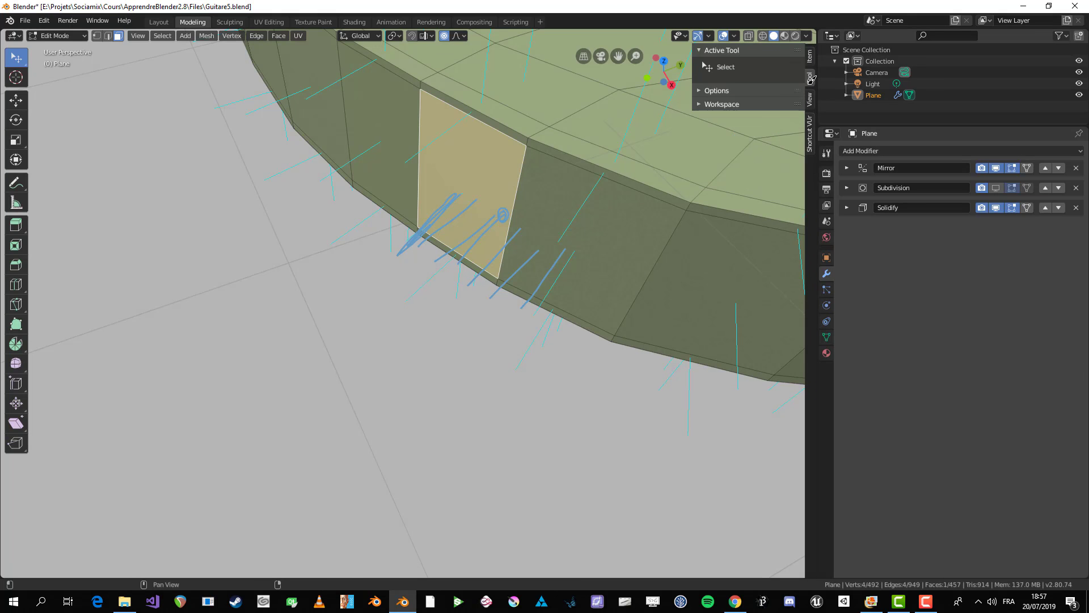
left_click(749, 104)
left_click(739, 103)
left_click(810, 98)
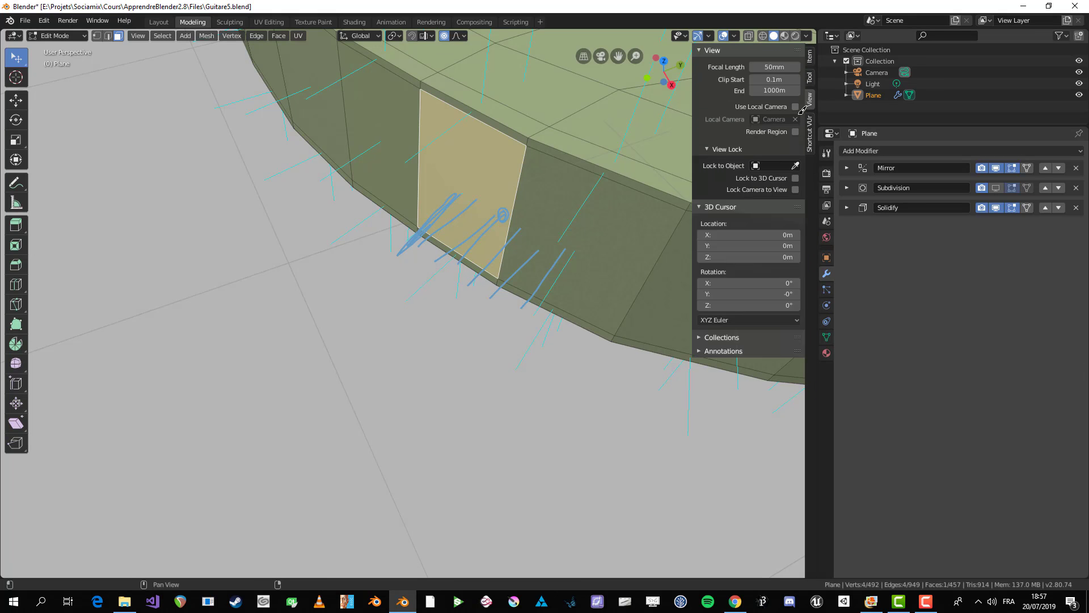
left_click(734, 352)
left_click(794, 395)
key("n")
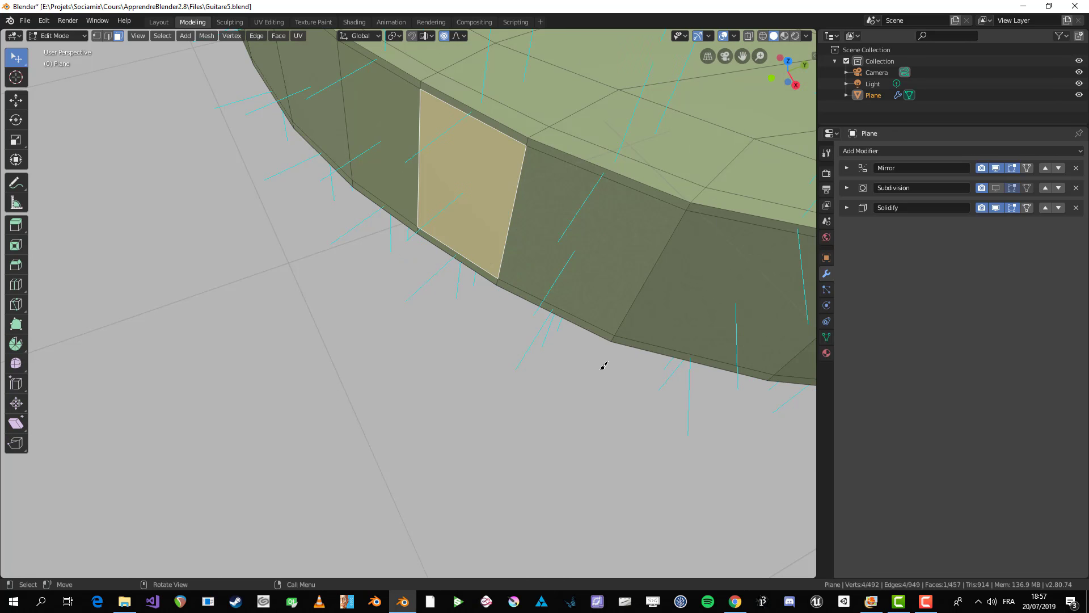
- Return to Object Mode and apply Shade Smooth to the whole guitar body
scroll(457, 234, "down", 3)
key("Tab")
middle_click_drag(457, 231, 430, 294, "shift")
scroll(426, 292, "up", 1)
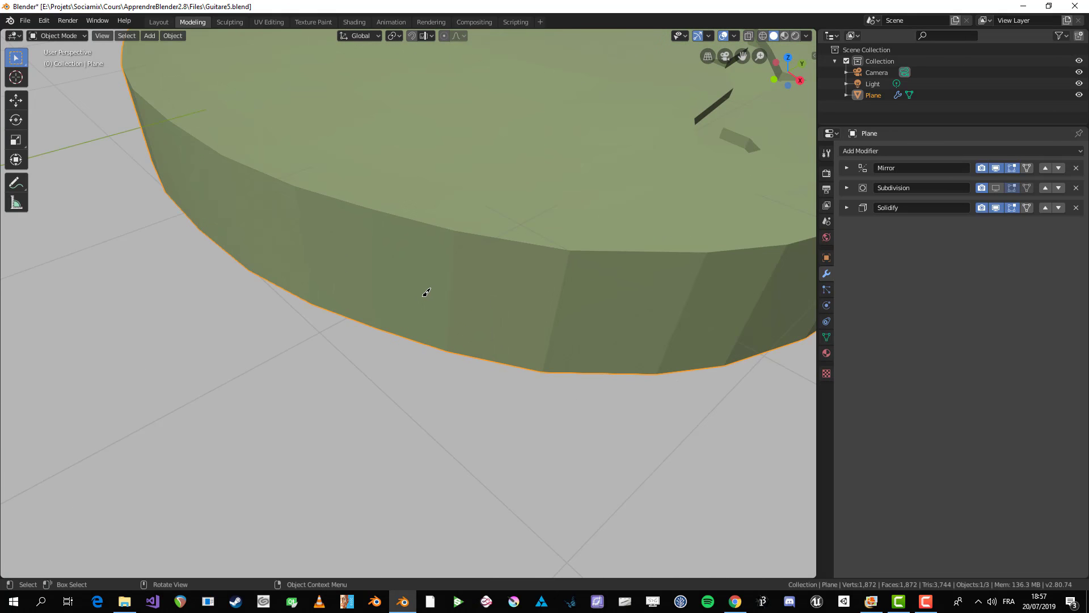
right_click(454, 267)
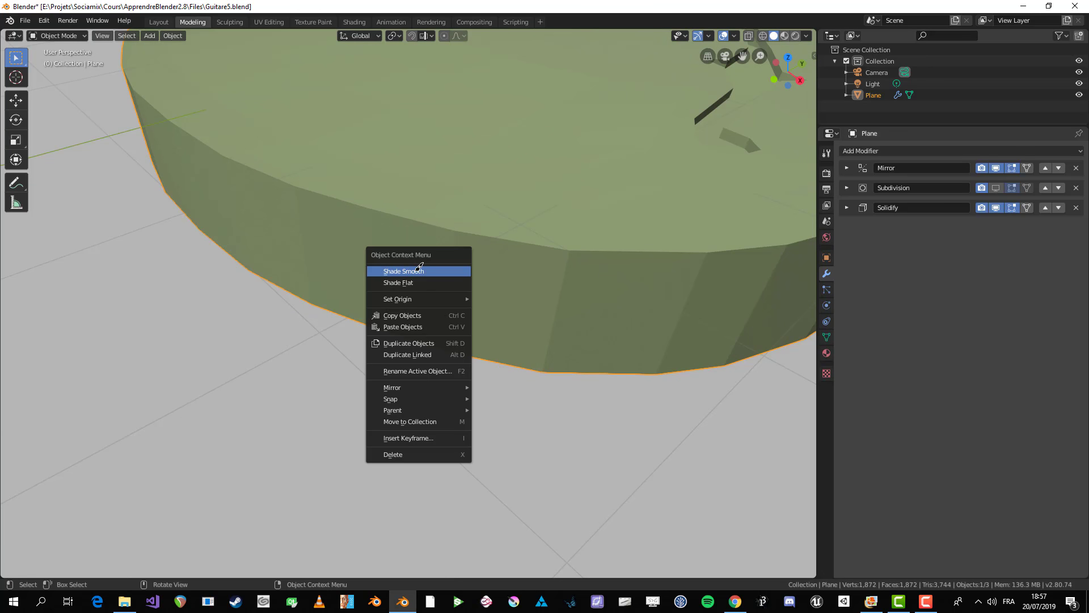
right_click(420, 306)
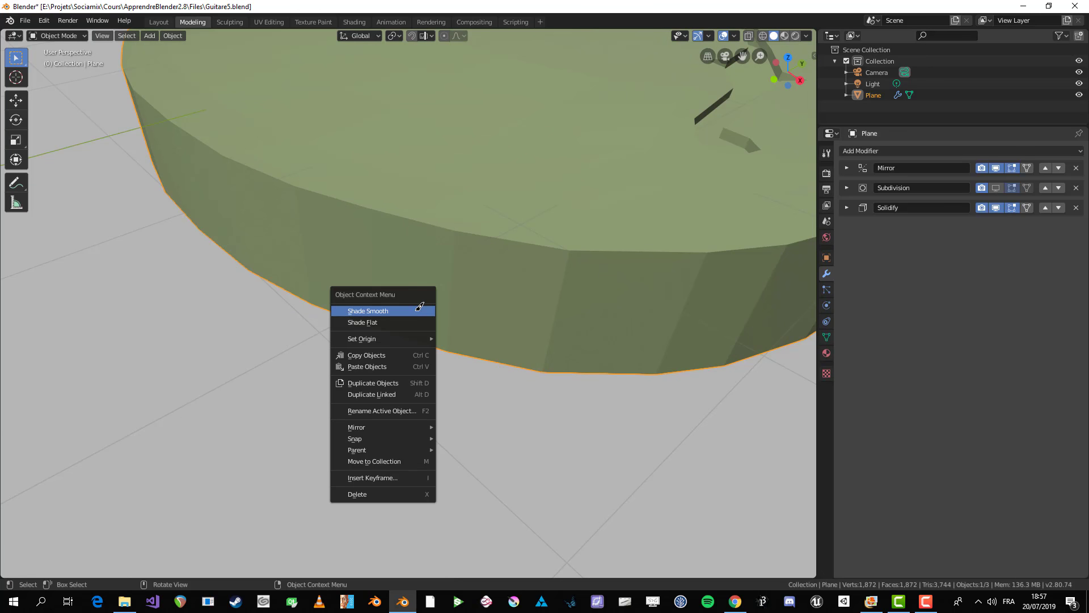
left_click(419, 311)
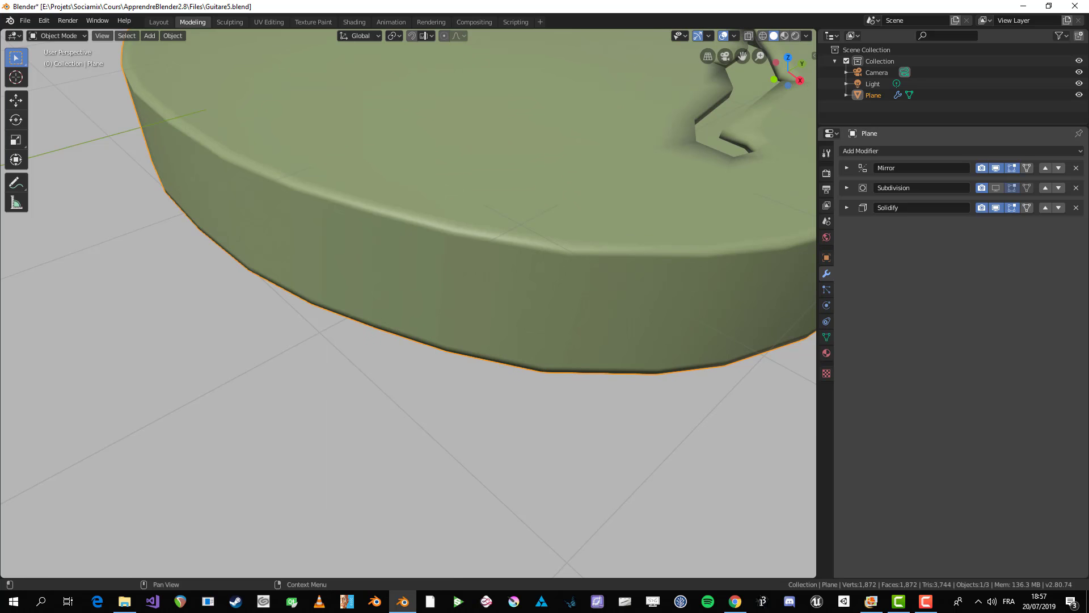
key("F10")
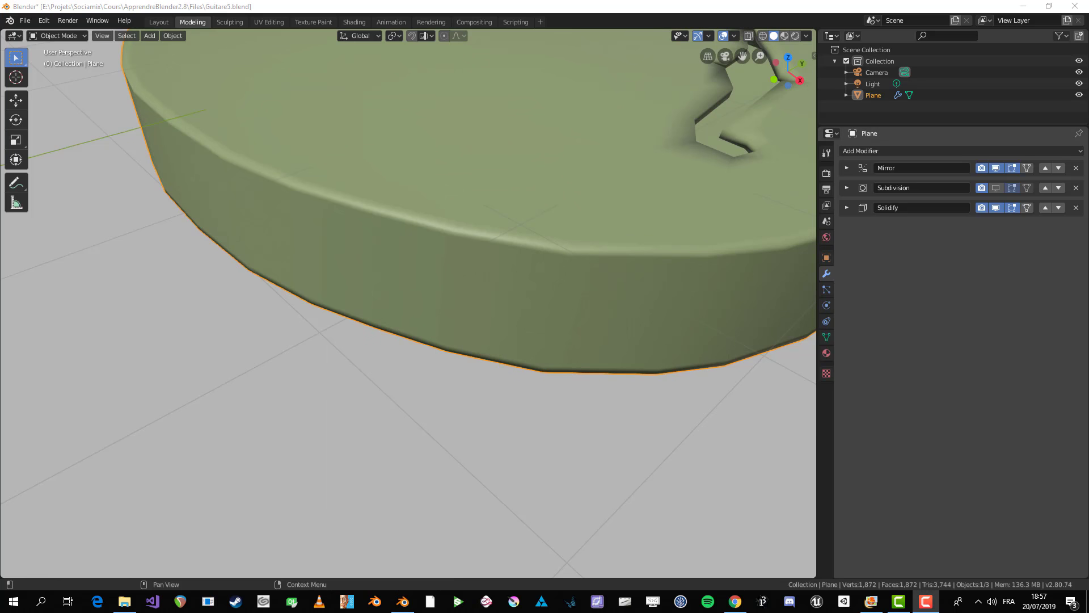
- Inspect the body's top, rim and sound holes, and set the whole object back to Shade Flat
middle_click_drag(680, 301, 473, 370)
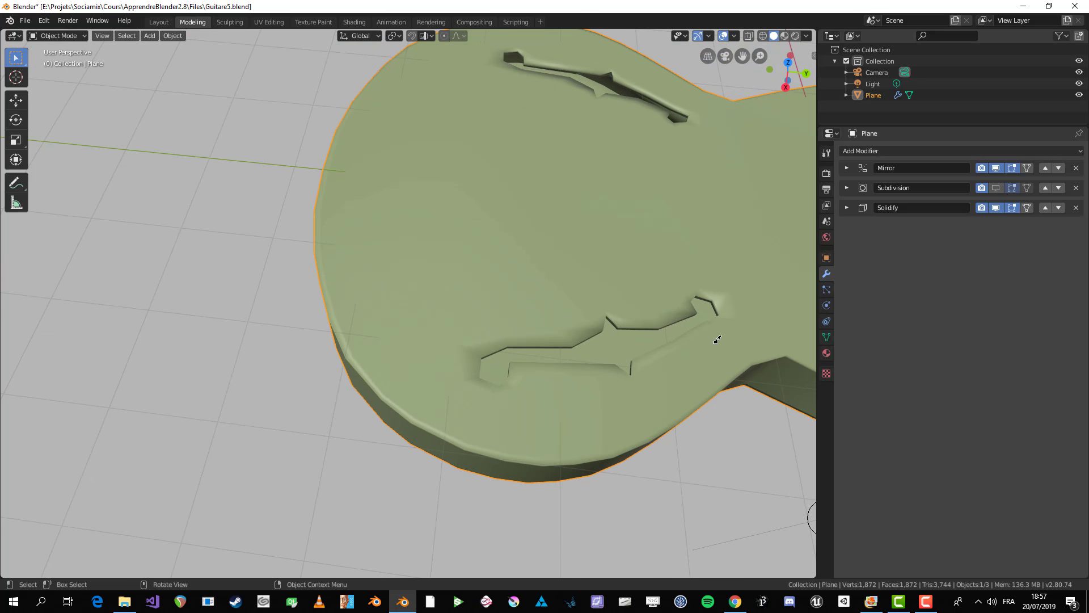
middle_click_drag(569, 382, 627, 285)
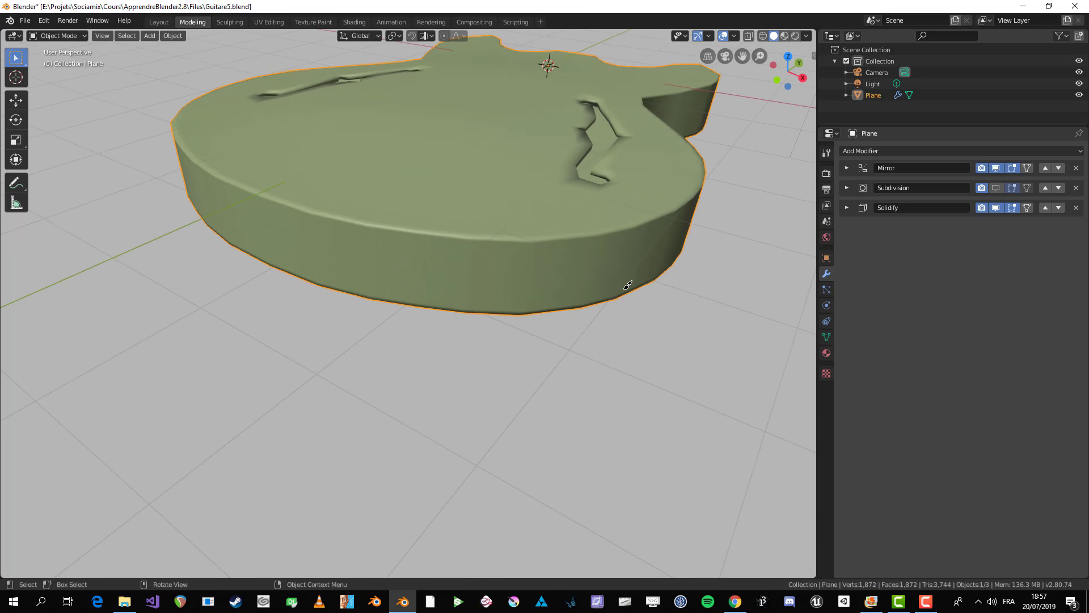
middle_click_drag(590, 240, 337, 183)
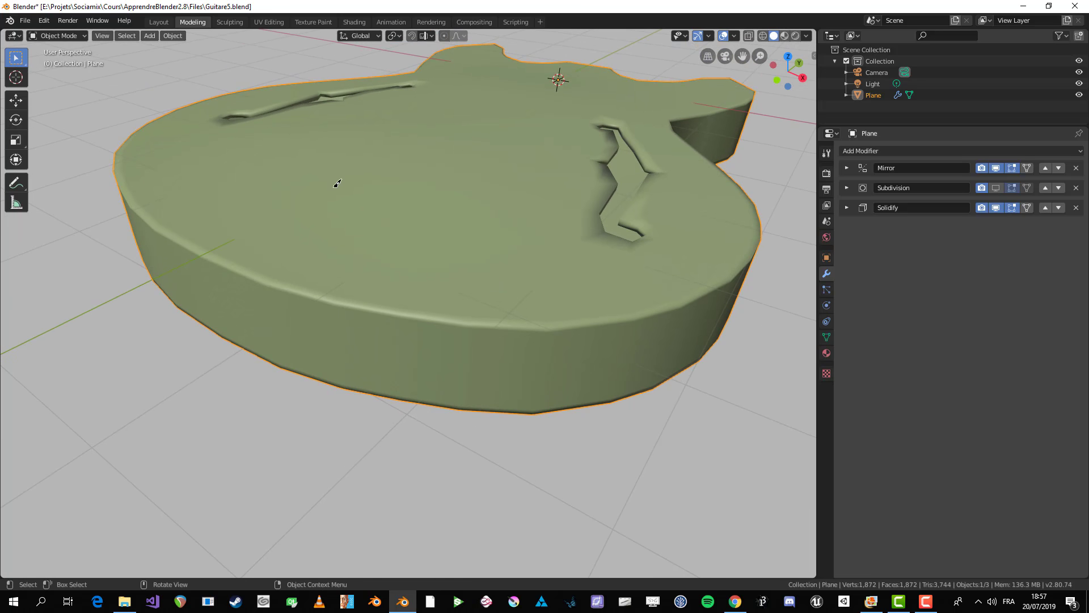
right_click(509, 262)
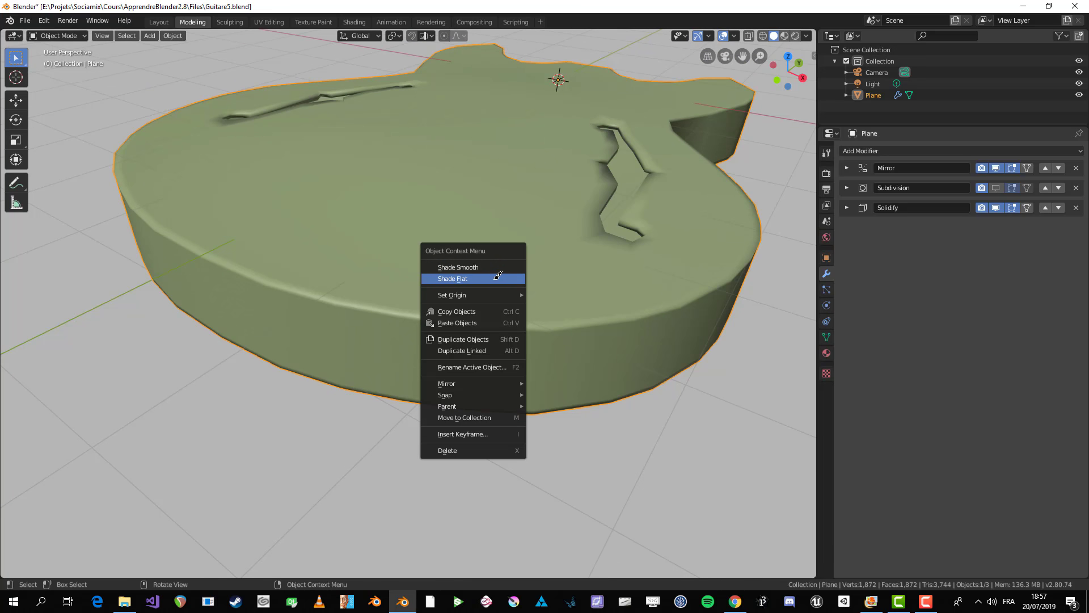
left_click(482, 277)
- In Edit Mode, select three adjacent faces on the rounded side wall and apply Shade Smooth to them
mouse_move(482, 270)
middle_mouse_down()
mouse_move(496, 297)
mouse_move(633, 304)
mouse_move(549, 396)
mouse_move(532, 377)
mouse_move(343, 343)
mouse_move(400, 330)
mouse_move(438, 340)
mouse_move(295, 396)
mouse_move(109, 304)
mouse_move(340, 323)
mouse_move(362, 344)
mouse_move(417, 330)
middle_mouse_up()
key("Tab")
scroll(457, 338, "up", 4)
left_click(397, 320, "shift")
left_click(603, 369, "shift")
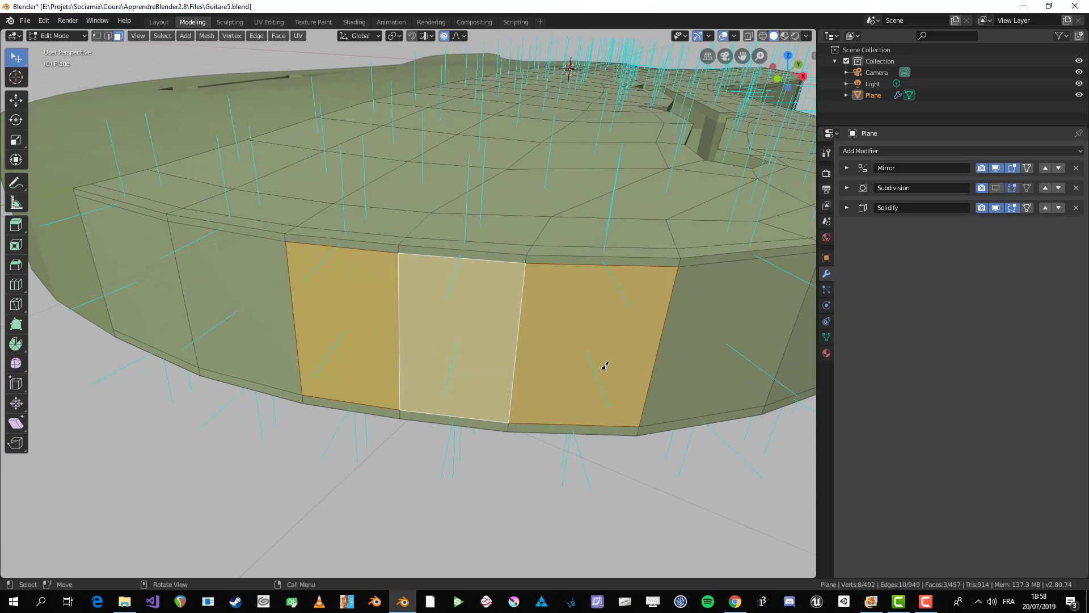
middle_click_drag(604, 366, 503, 338)
scroll(399, 299, "up", 3)
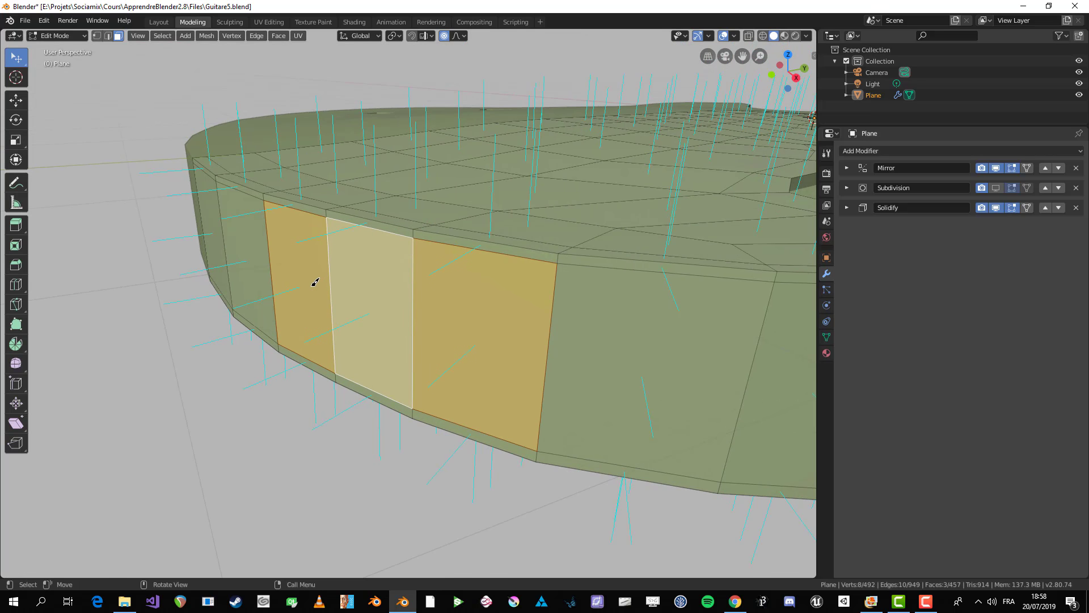
right_click(431, 326)
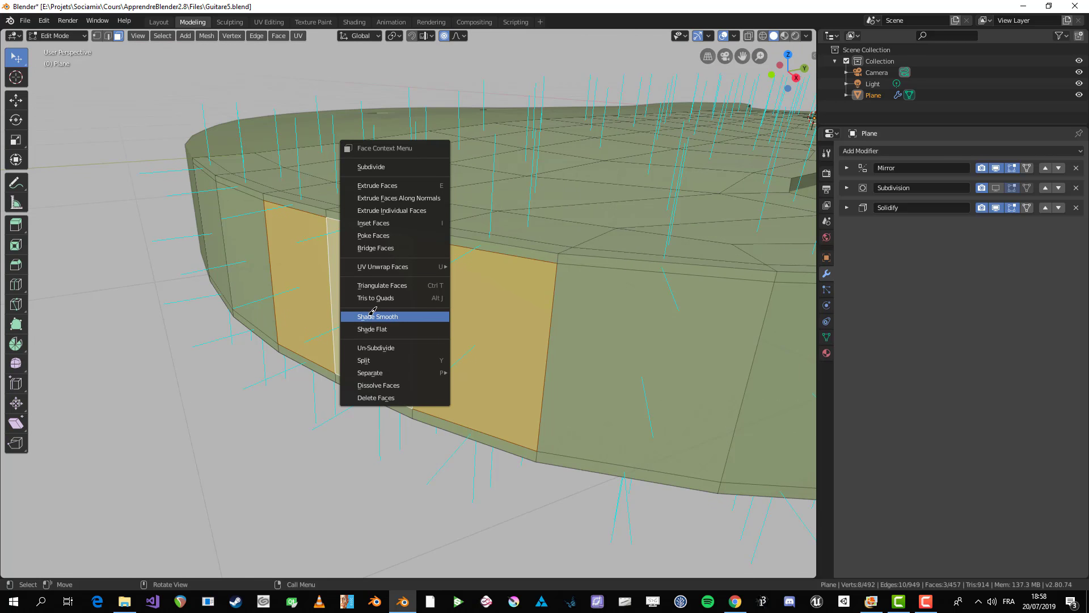
left_click(391, 316)
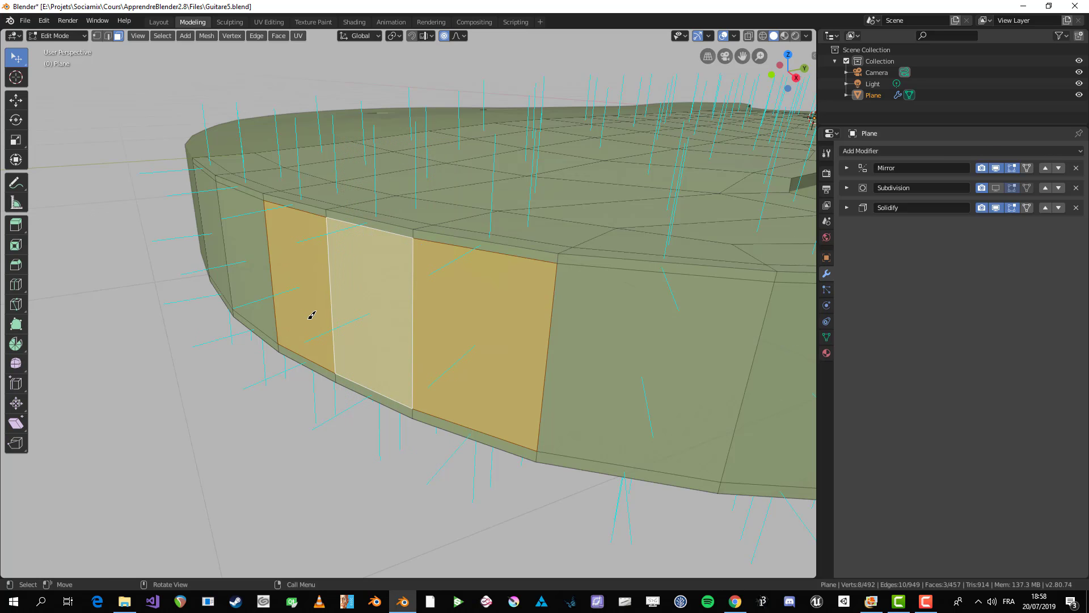
- Examine the shading of the three side-wall faces in Object Mode
key("Tab")
middle_click_drag(450, 315, 397, 136)
middle_click_drag(553, 129, 523, 265)
- Select the side-wall face loop plus the narrow upper and lower rim loops, and apply Shade Smooth to them
key("Tab")
left_click(516, 265, "alt")
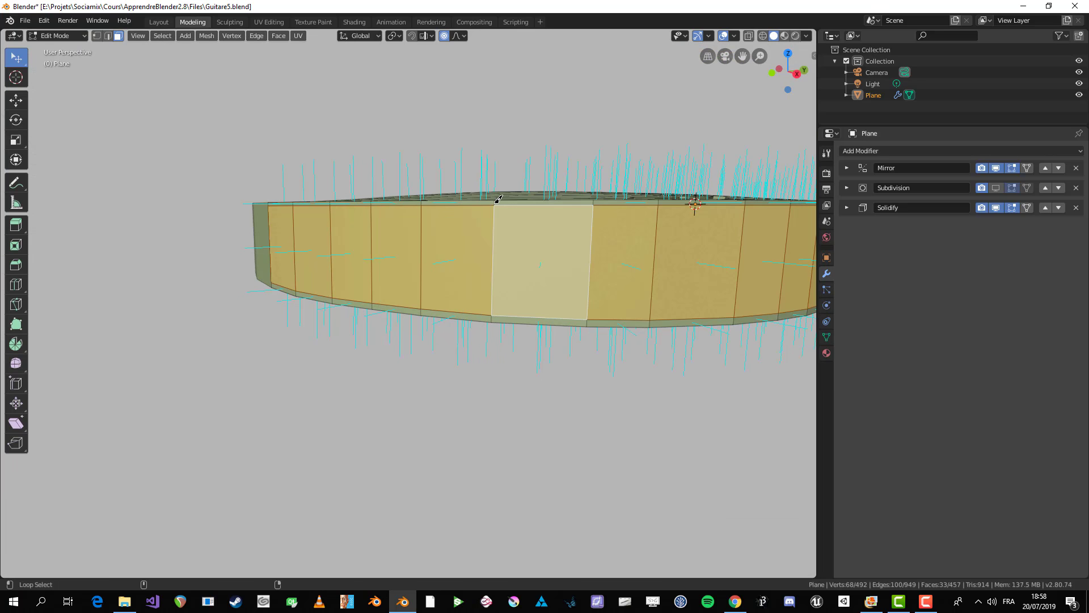
left_click(493, 202, "alt+shift")
left_click(495, 315, "alt+shift")
right_click(497, 256)
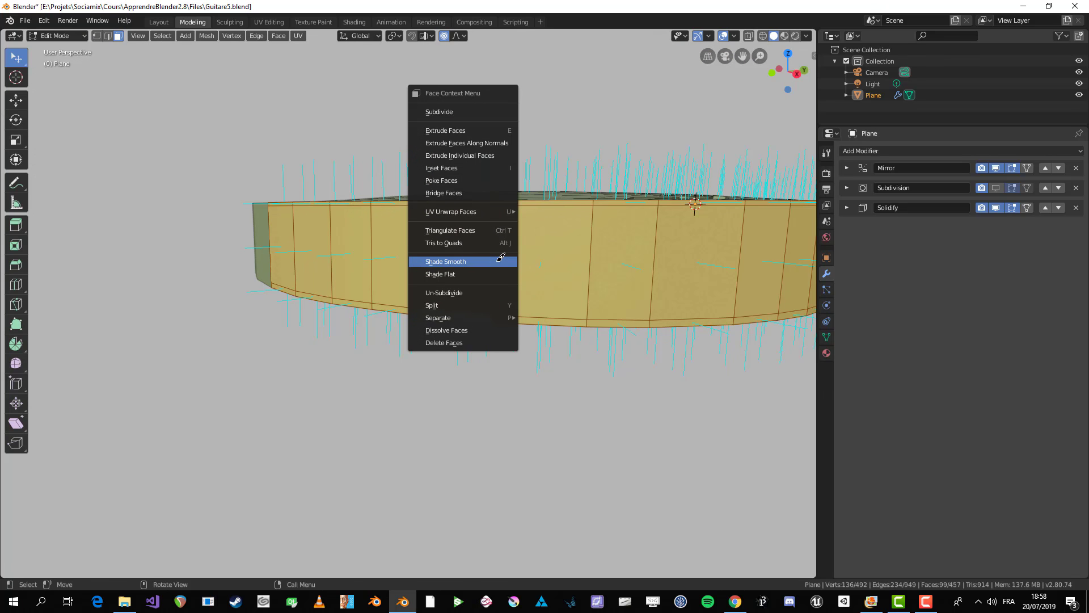
key("Escape")
- Inspect the shading around the body's sides in Object Mode and compare it with the selected loops in Edit Mode
key("Tab")
middle_click_drag(516, 263, 299, 258)
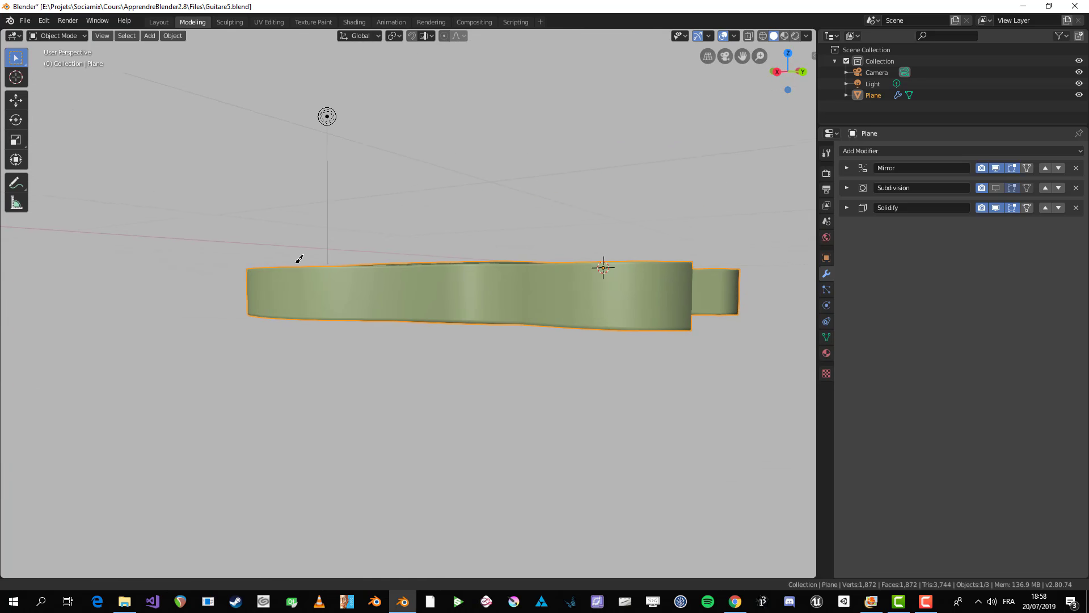
middle_click_drag(596, 268, 476, 326)
scroll(496, 346, "up", 5)
scroll(498, 352, "down", 4)
key("Tab")
scroll(516, 306, "down", 3)
key("Tab")
key("Tab")
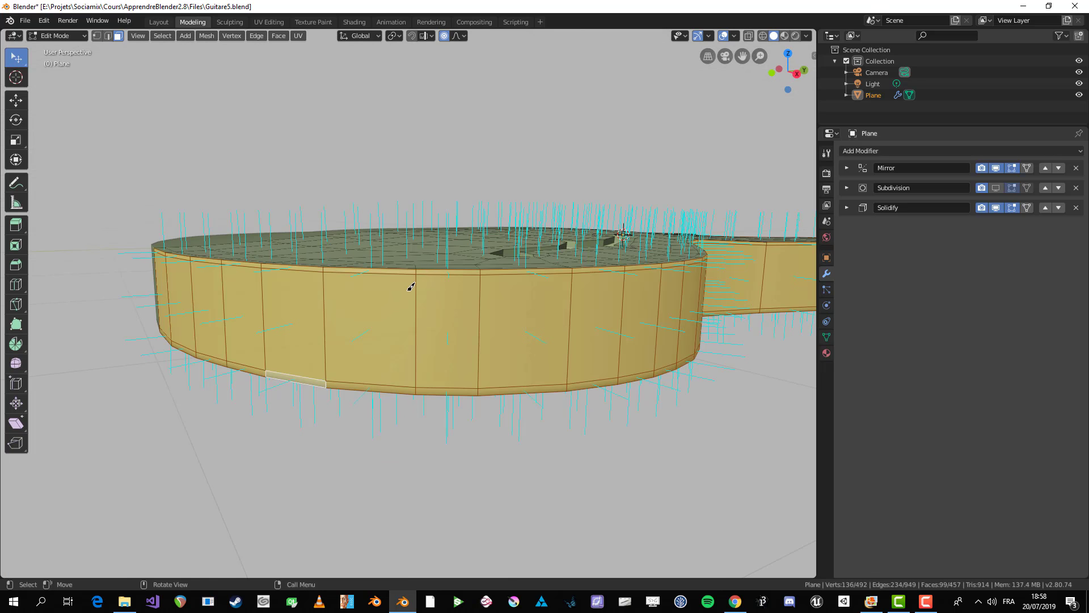
- Apply Shade Flat to the selected side-wall and rim faces in Edit Mode and check the body's sides in Object Mode
right_click(413, 286)
key("Escape")
scroll(379, 299, "down", 3)
key("Tab")
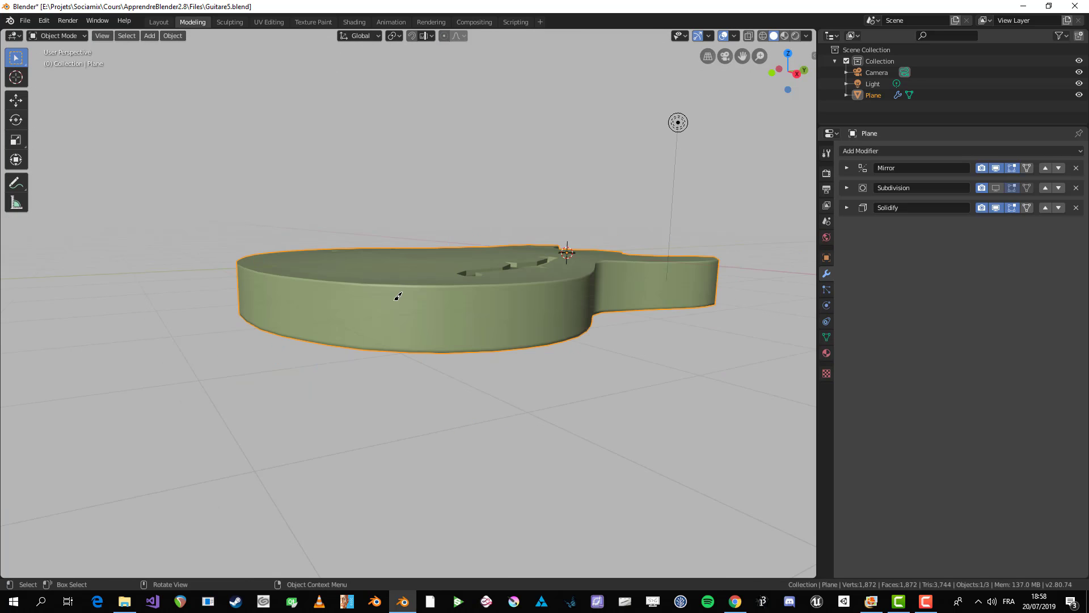
middle_click_drag(394, 296, 418, 296)
middle_click_drag(618, 299, 545, 294)
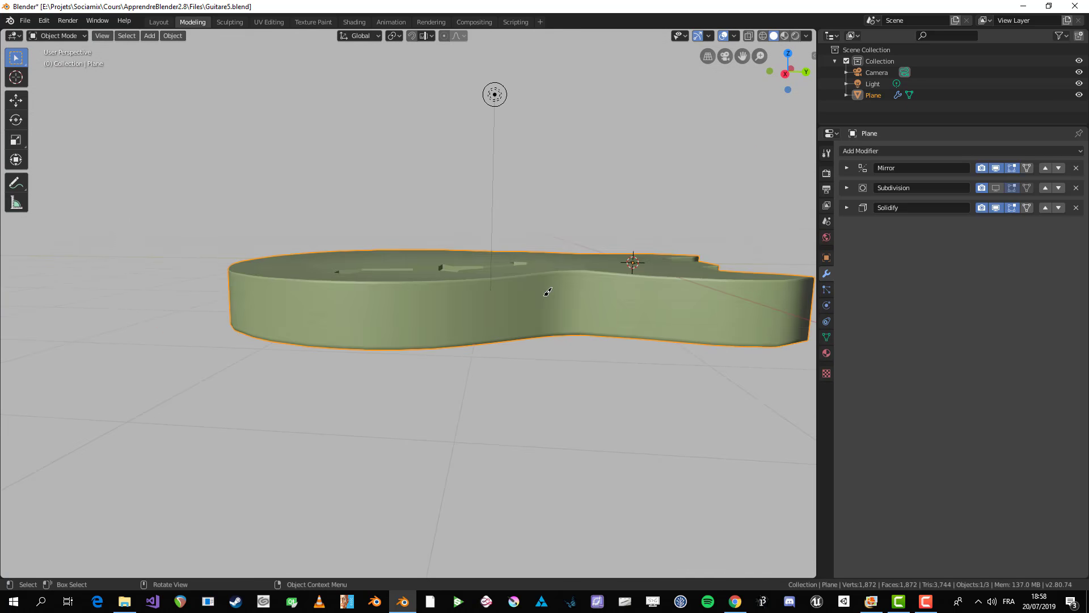
key("Tab")
scroll(389, 301, "up", 4)
right_click(389, 300)
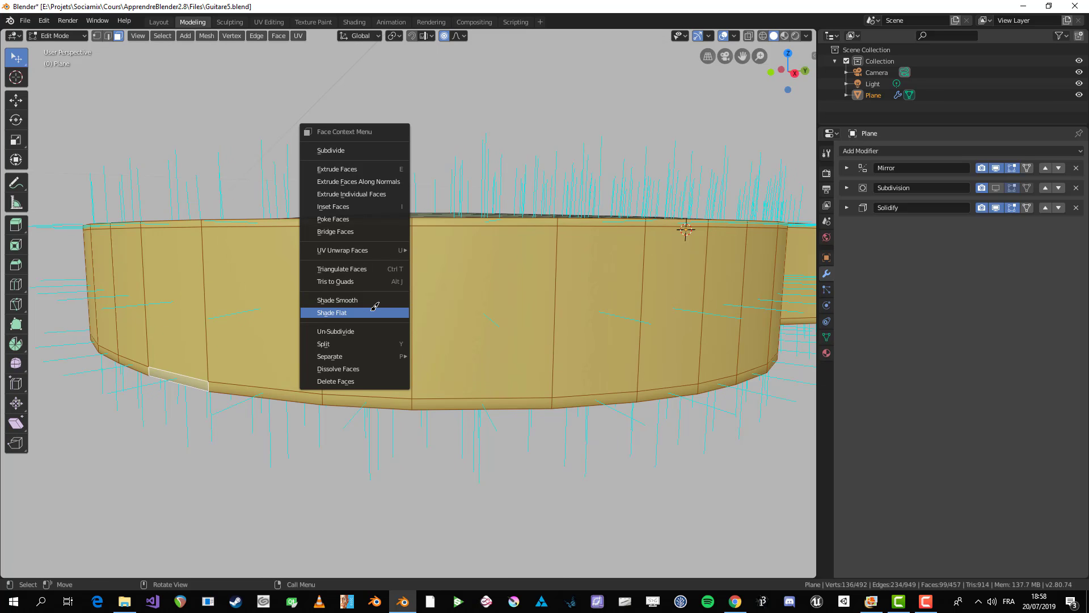
left_click(373, 310)
key("Tab")
scroll(383, 302, "down", 4)
middle_click_drag(383, 301, 414, 311)
scroll(417, 307, "up", 2)
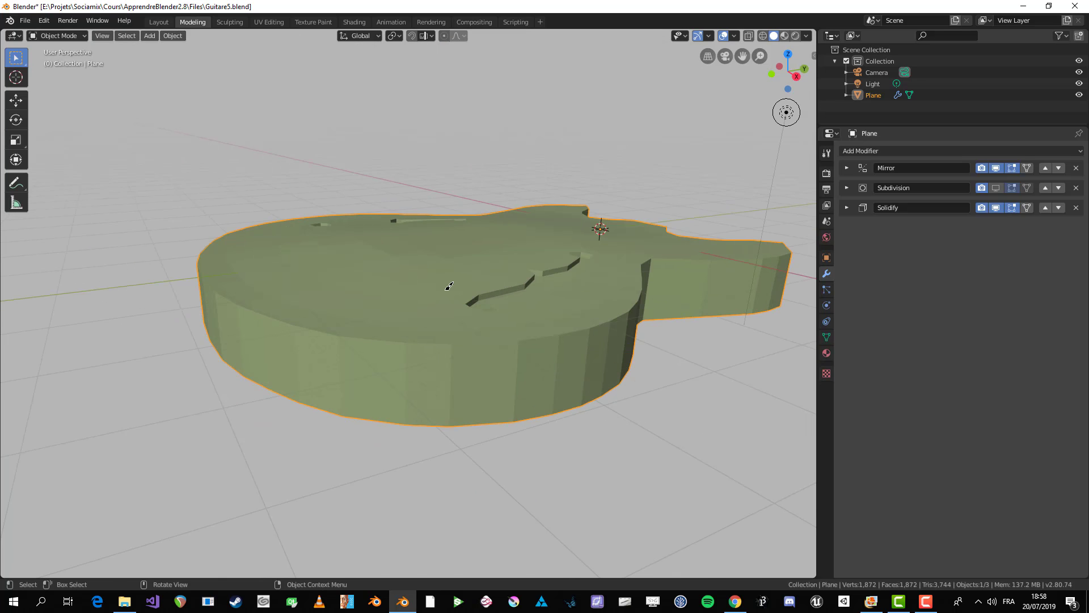
- Apply Shade Smooth to the whole guitar body in Object Mode
right_click(401, 300)
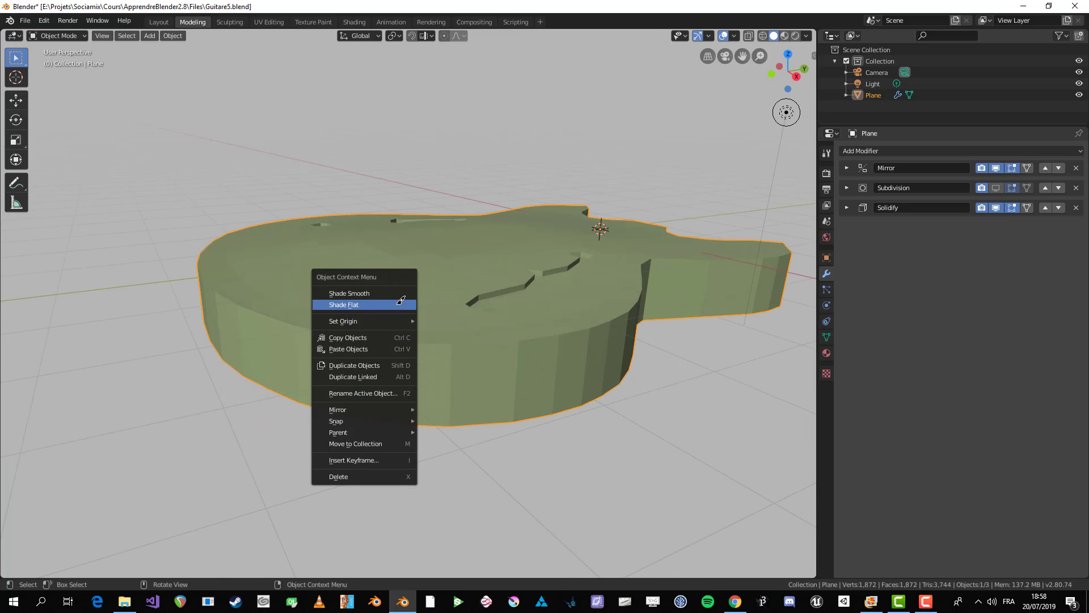
left_click(402, 289)
middle_click_drag(403, 289, 567, 382)
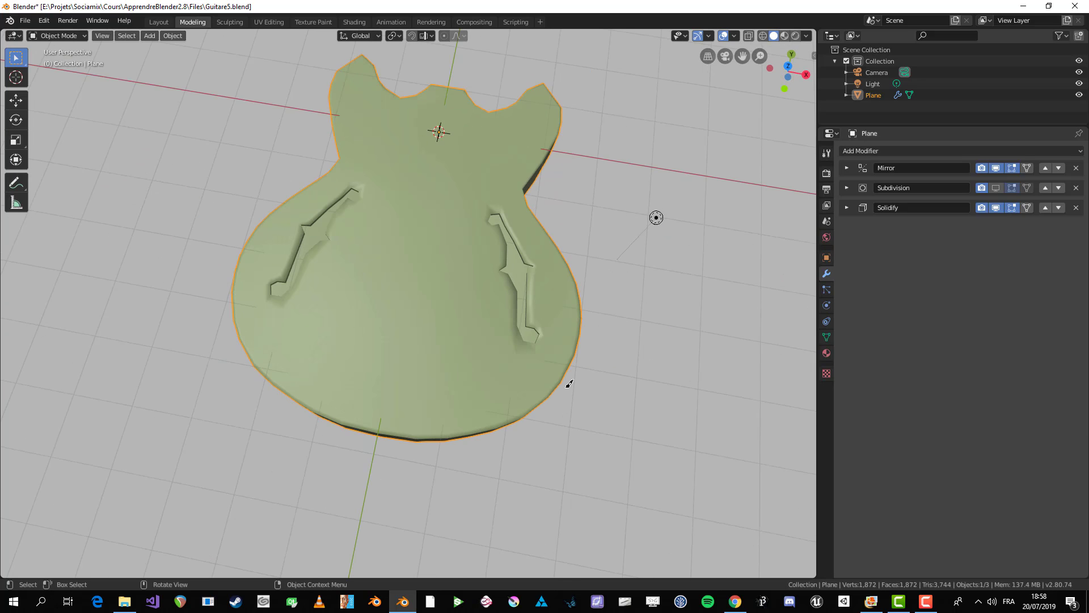
- Inspect the smooth shading of the body's top, around the f-holes and along the rim
scroll(576, 390, "up", 2)
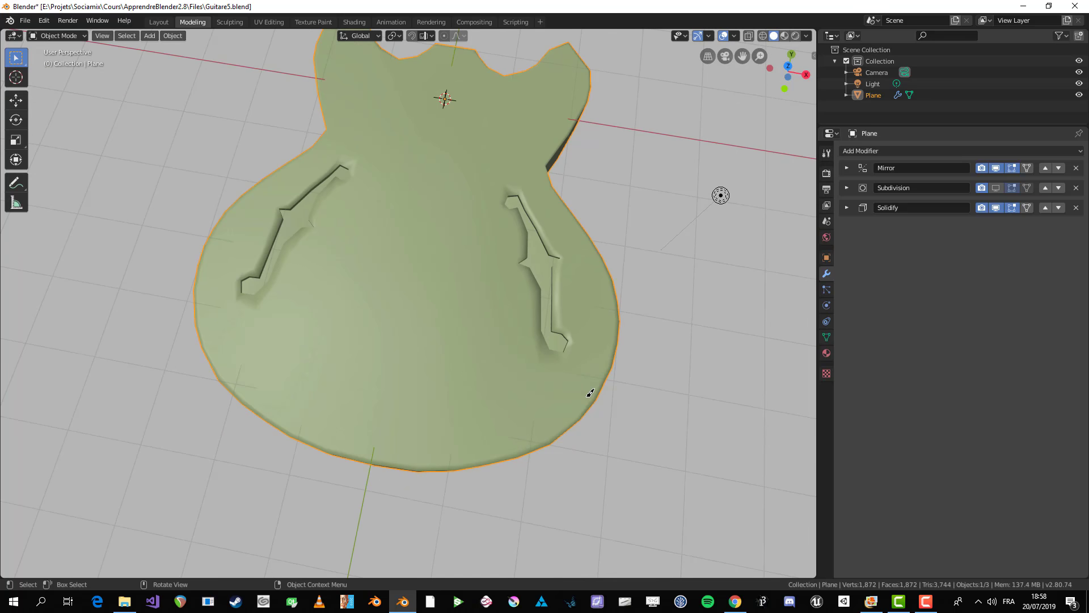
middle_click_drag(590, 393, 500, 360)
scroll(437, 356, "up", 5)
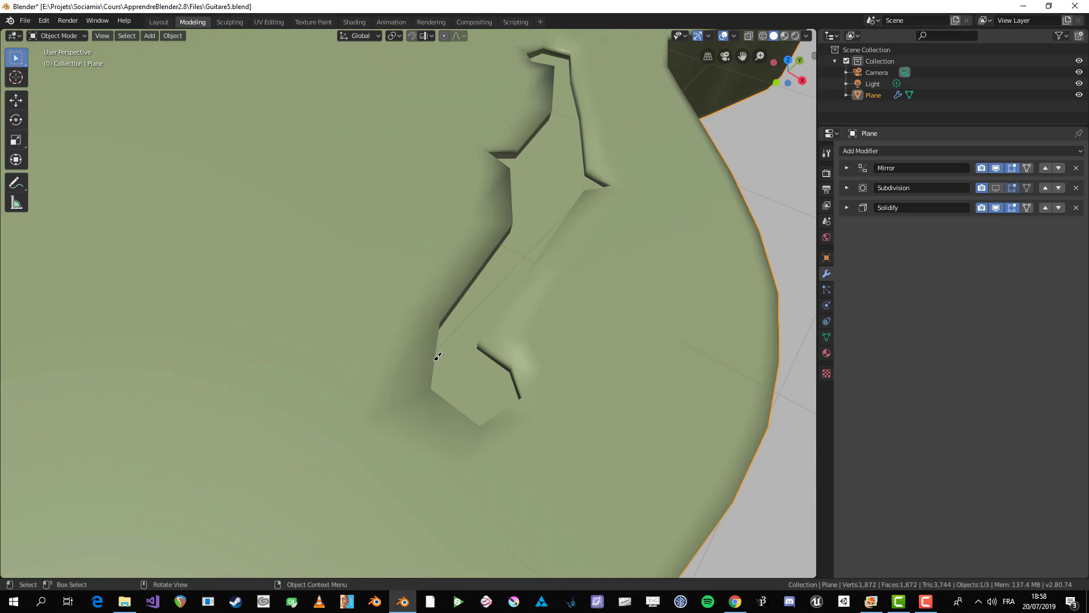
key("Tab")
key("Tab")
scroll(403, 403, "down", 4)
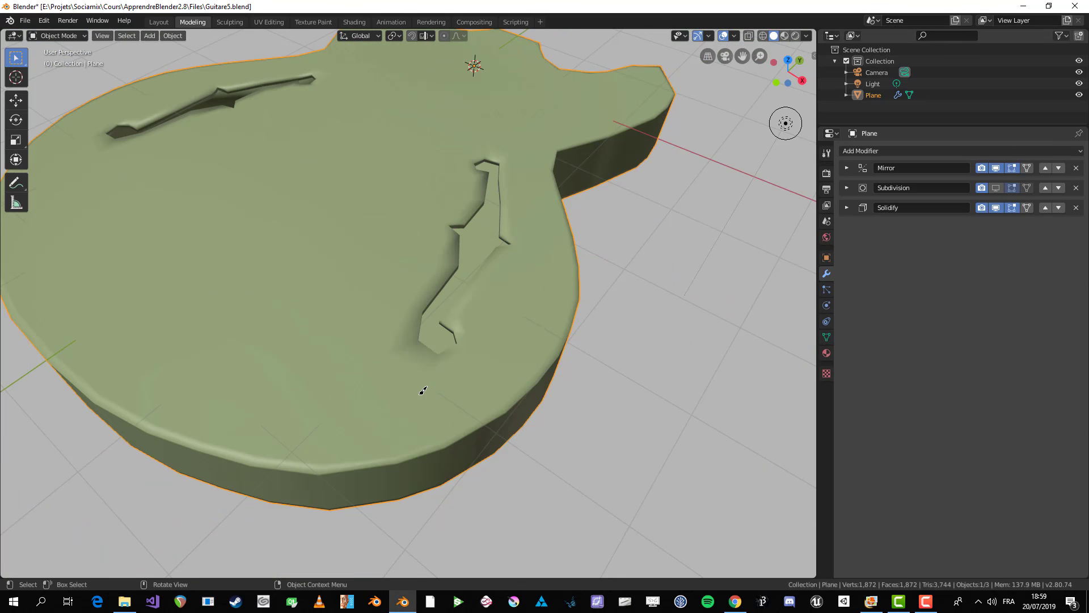
middle_click_drag(412, 392, 454, 374)
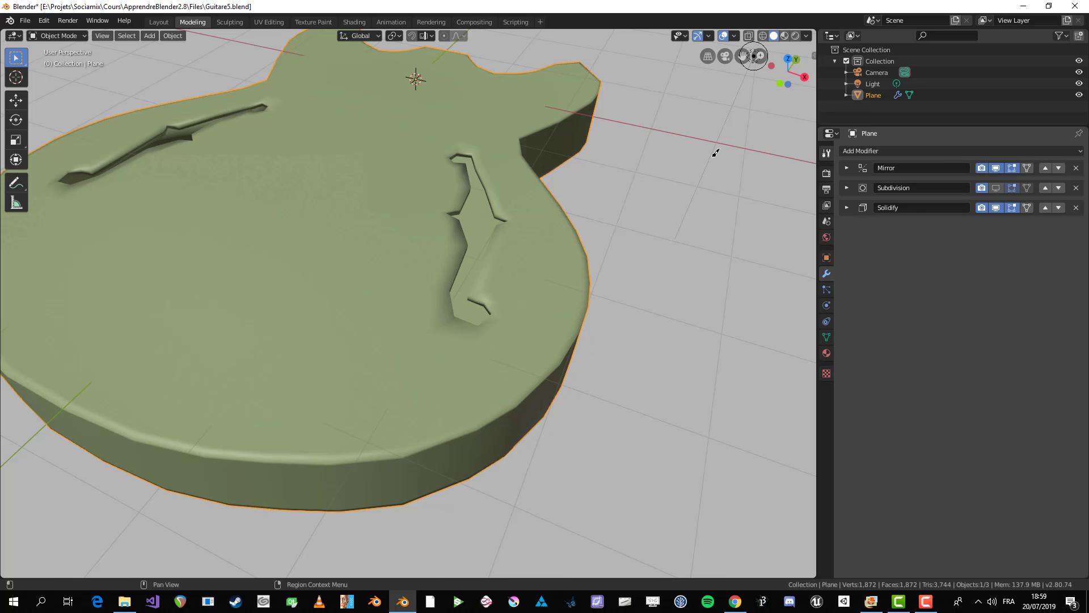
scroll(579, 239, "down", 4)
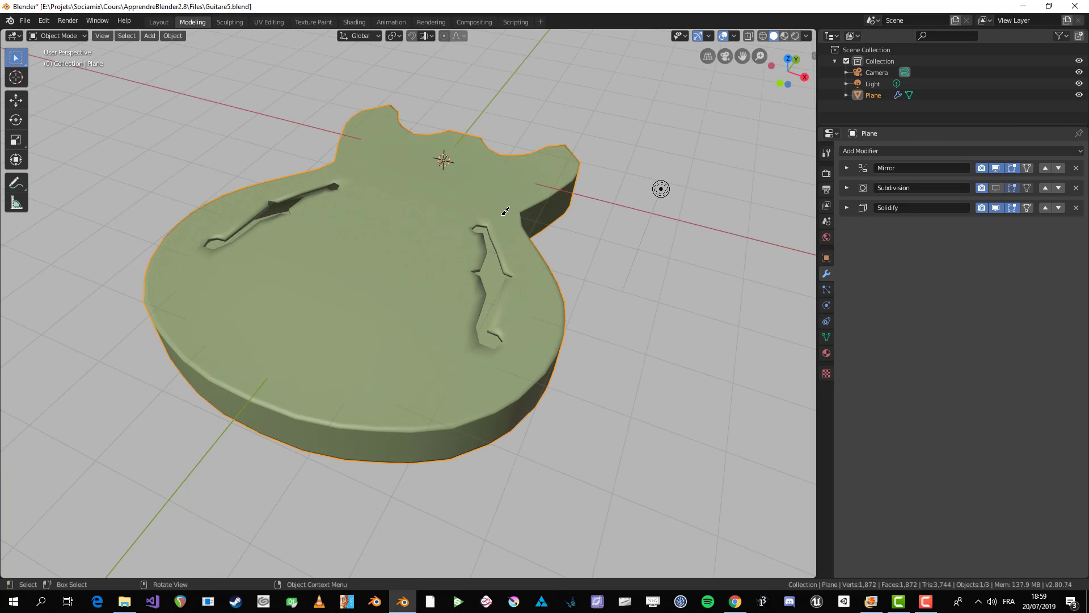
- Enable the Subdivision modifier's viewport display and check the smoothed body around the f-holes
scroll(507, 211, "up", 2)
left_click(997, 188)
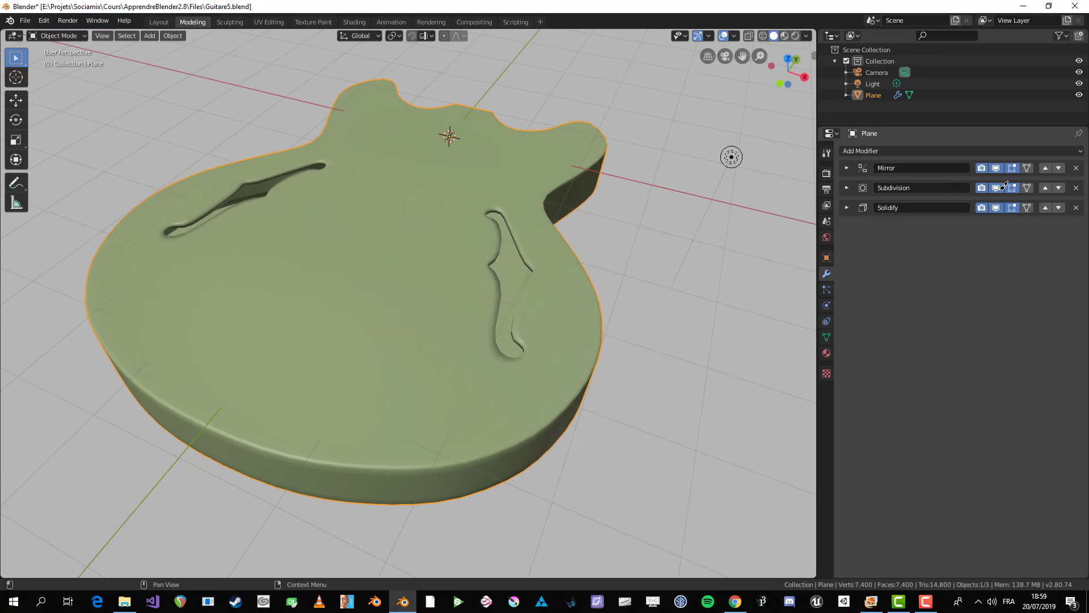
middle_click_drag(516, 287, 493, 284)
scroll(493, 284, "up", 4)
middle_click_drag(422, 267, 594, 387)
scroll(594, 387, "down", 2)
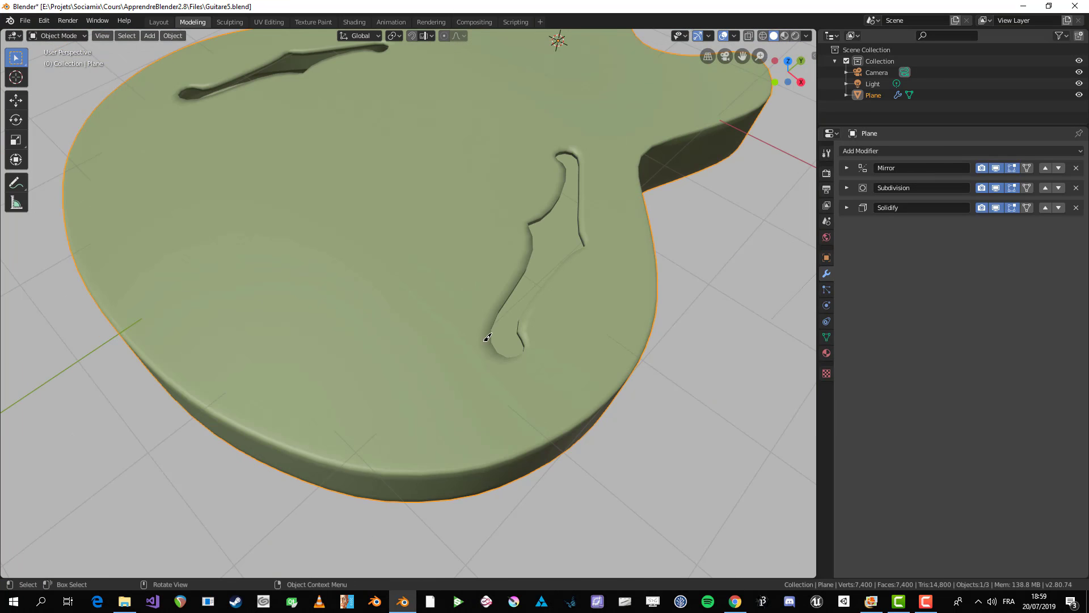
middle_click_drag(489, 335, 465, 323, "shift")
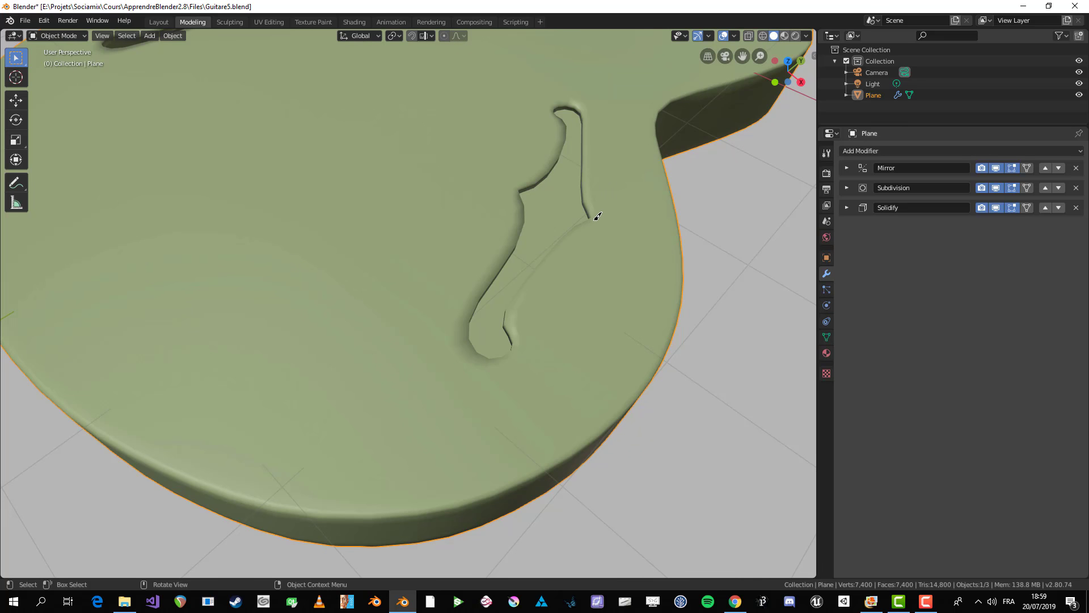
scroll(484, 265, "down", 2)
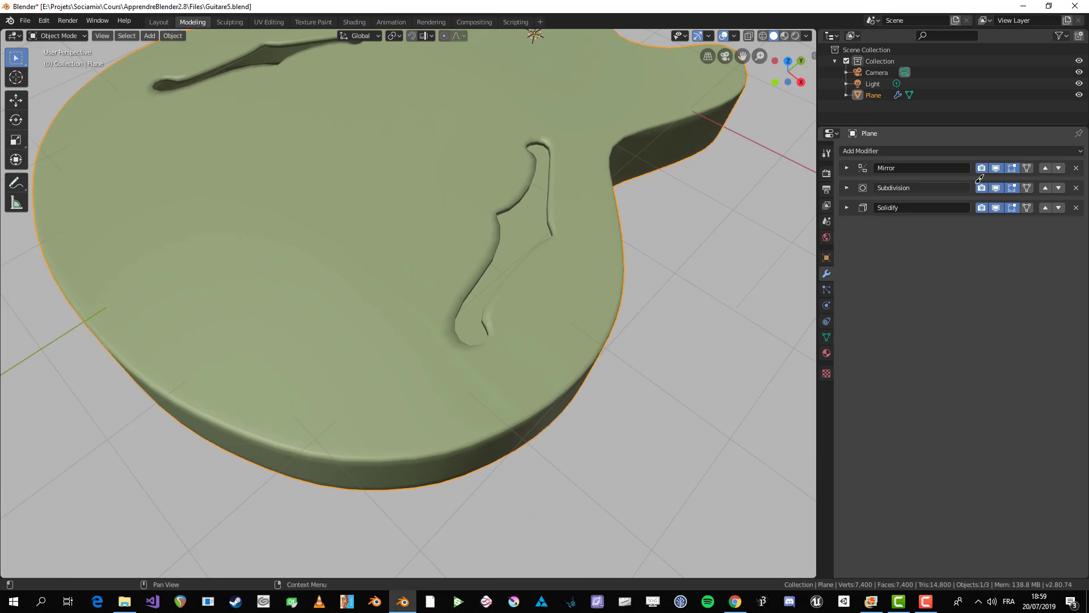
- Expand the Subdivision modifier's settings and turn on the Wireframe overlay to view the body's subdivided mesh
left_click(852, 187)
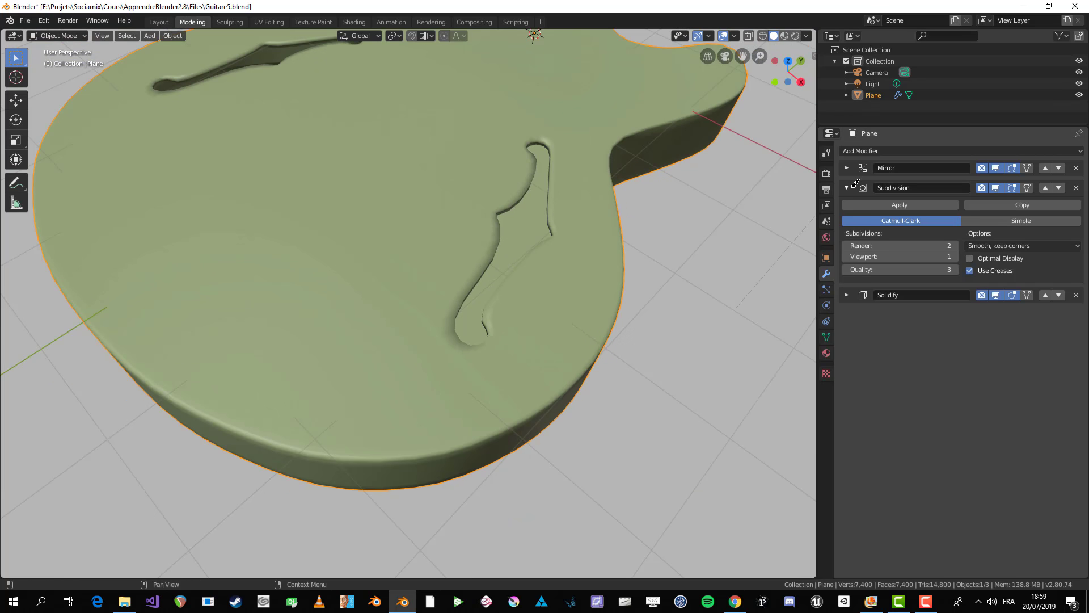
left_click(739, 35)
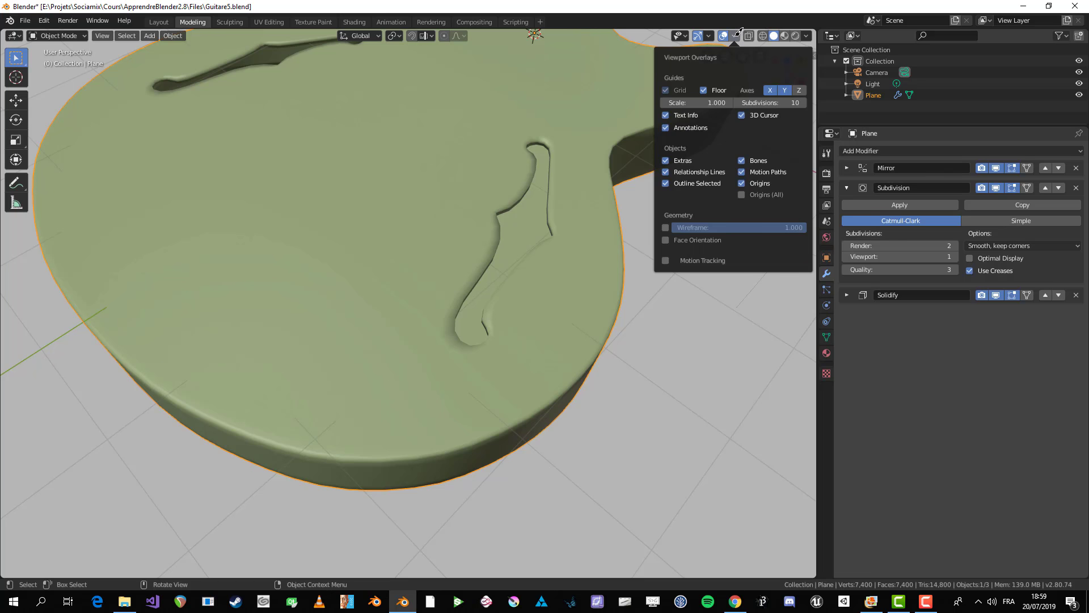
left_click(666, 226)
scroll(541, 245, "down", 2)
middle_click_drag(470, 276, 477, 263)
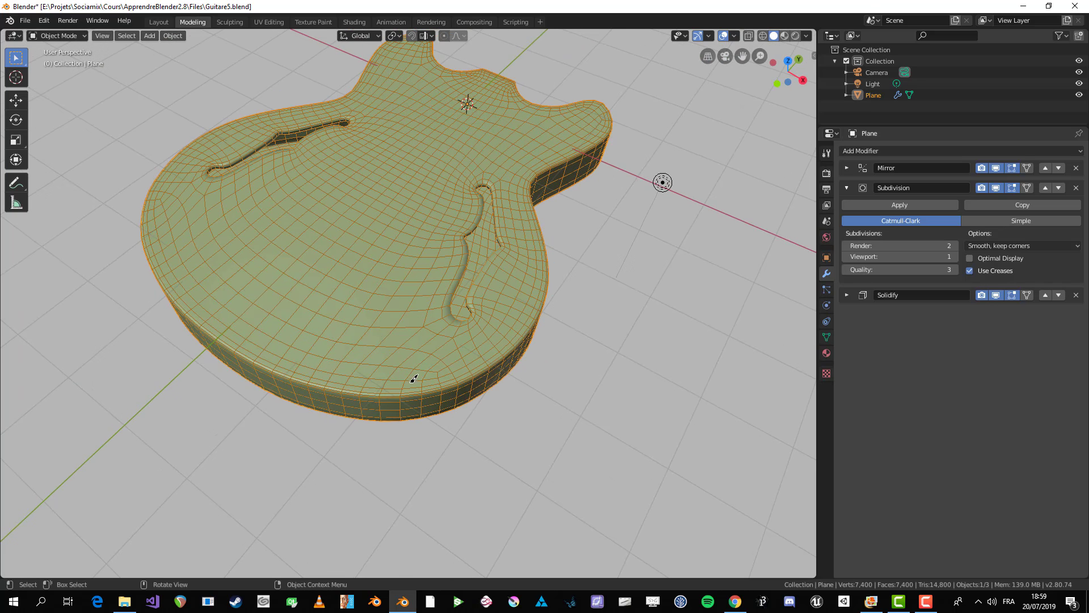
mouse_move(452, 210)
middle_mouse_down()
mouse_move(384, 241)
mouse_move(449, 216)
middle_mouse_up()
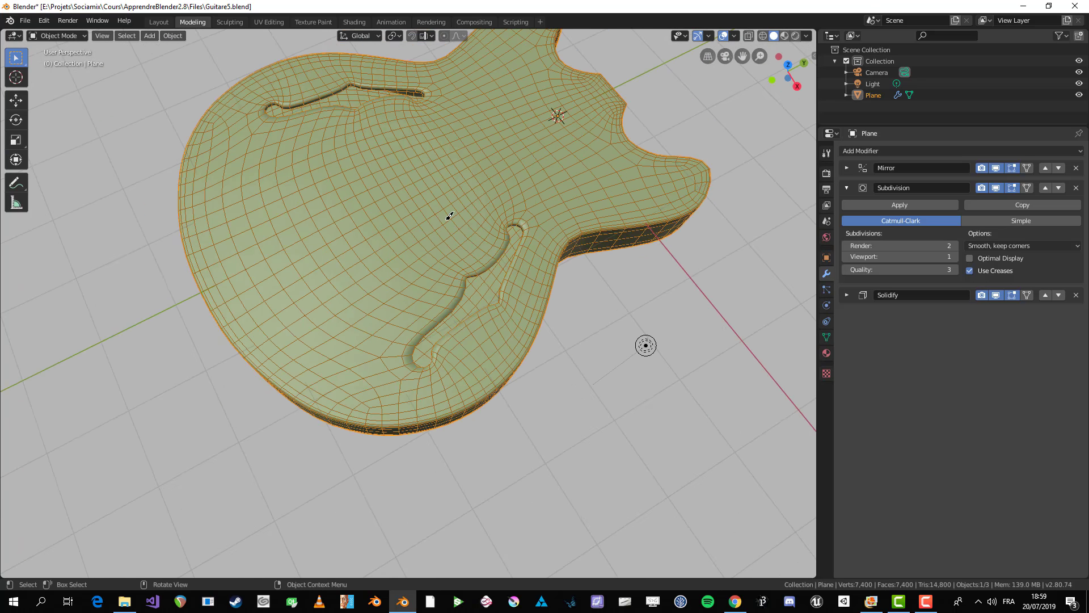
middle_click_drag(398, 347, 536, 319)
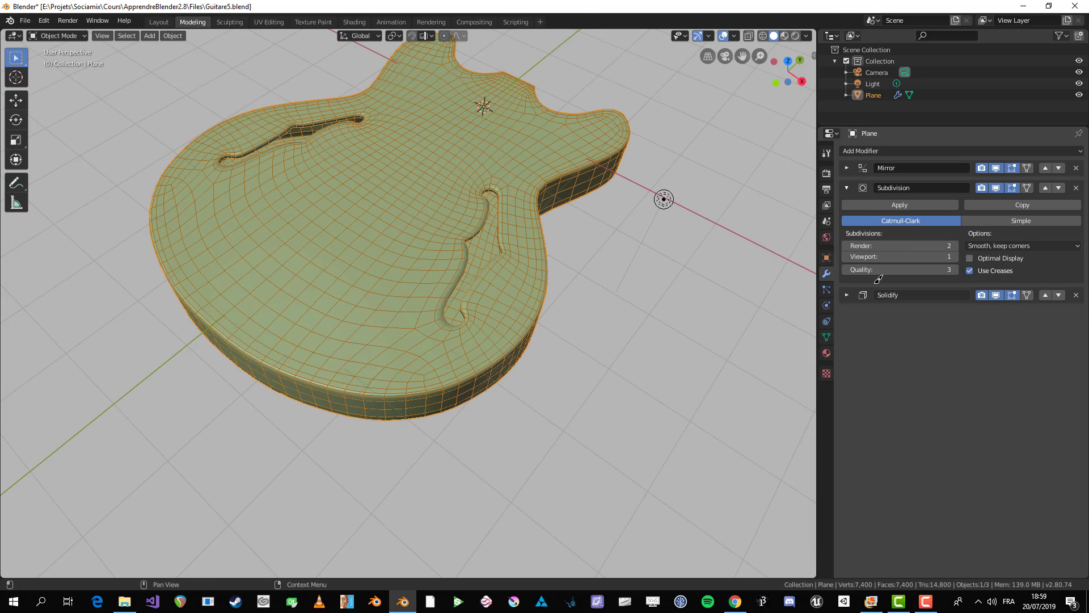
- Set the Subdivision modifier's Viewport level to 0 and examine the unsubdivided mesh around the f-hole
left_click(847, 257)
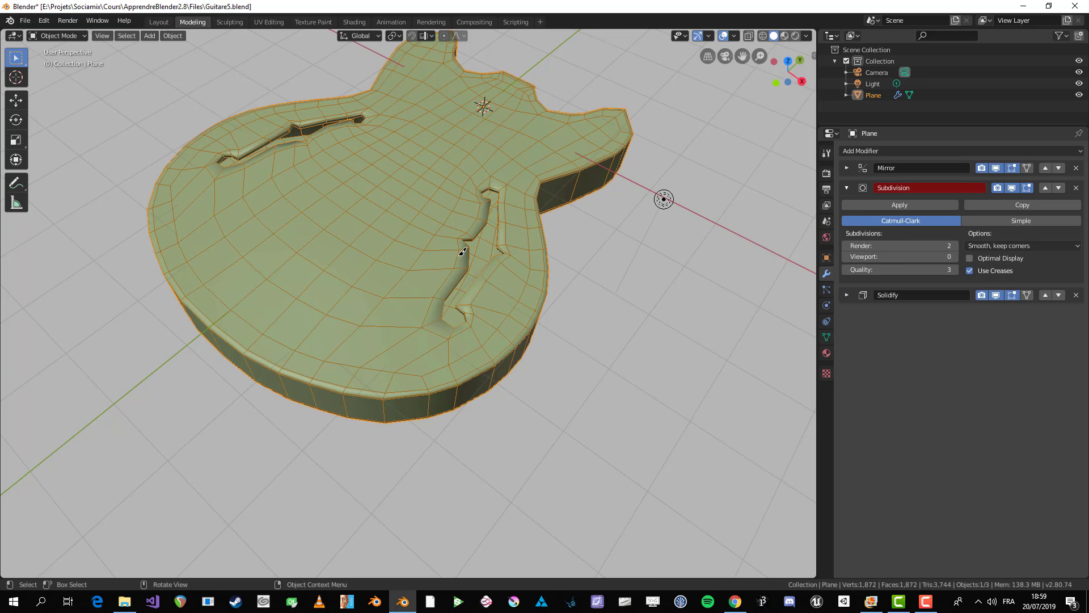
middle_click_drag(463, 253, 461, 284)
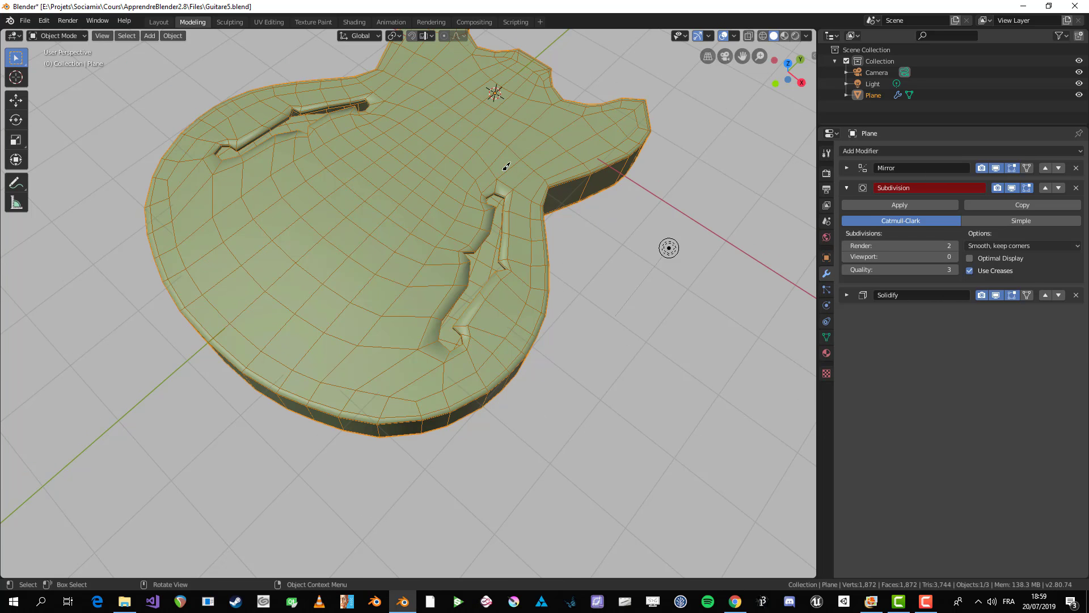
mouse_move(536, 318)
middle_mouse_down()
mouse_move(581, 280)
mouse_move(536, 322)
middle_mouse_up()
scroll(536, 322, "up", 2)
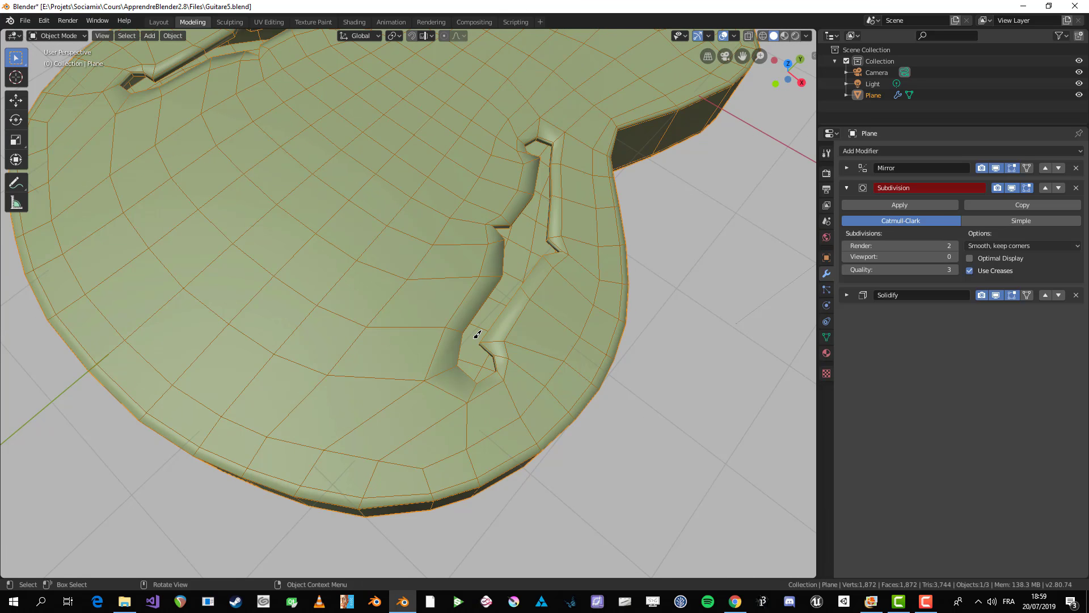
scroll(475, 337, "down", 2)
scroll(432, 351, "up", 1)
- In Edit Mode, select the large top face between the f-hole's lower end and the rim, and try moving it
key("Tab")
middle_click_drag(432, 358, 413, 326)
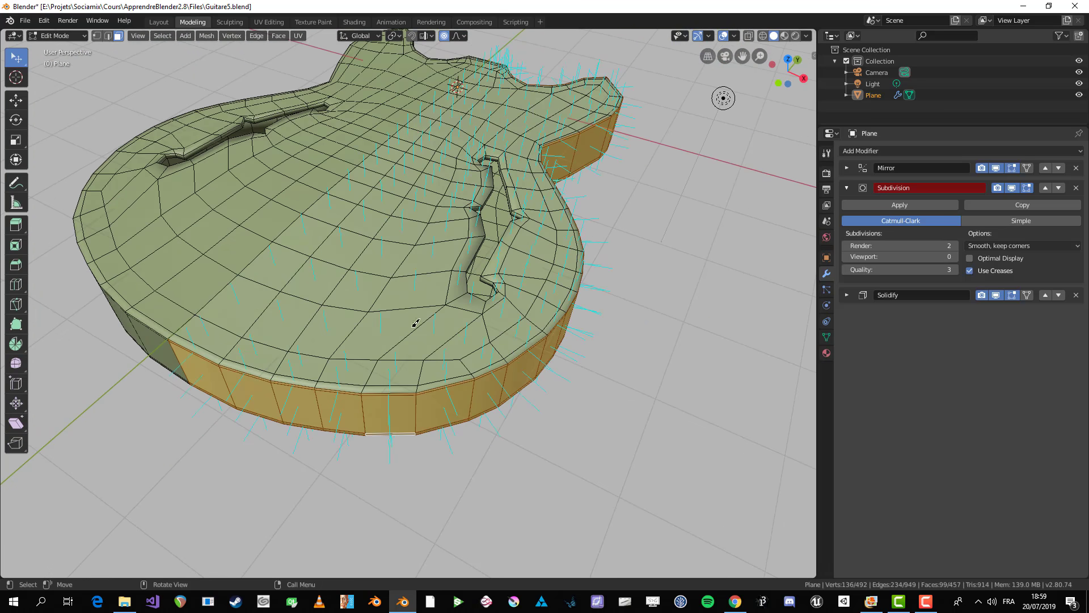
left_click(416, 322)
middle_click_drag(402, 289, 418, 261)
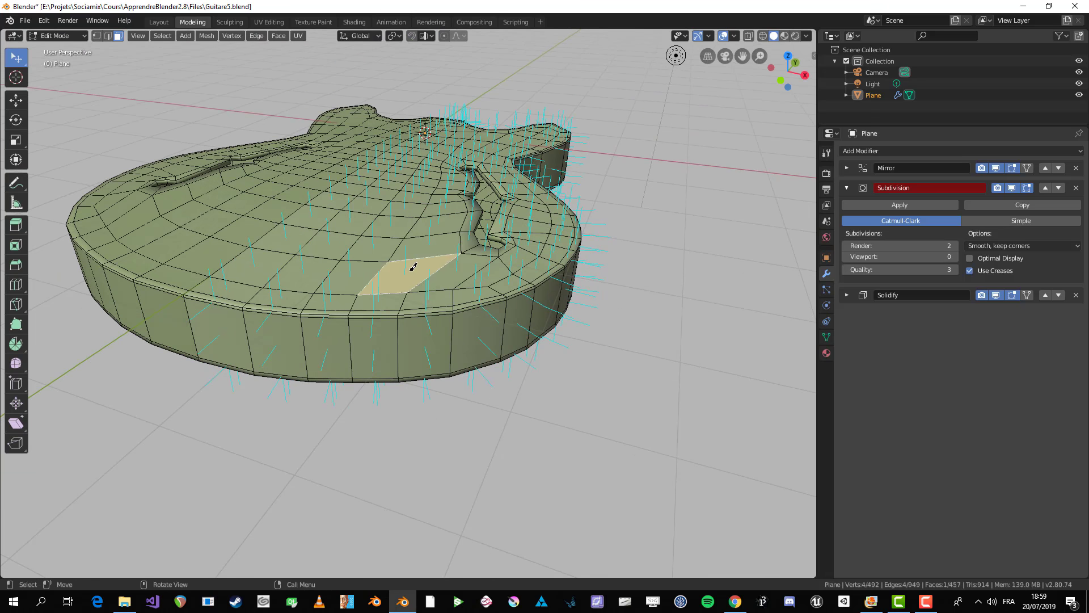
key("g")
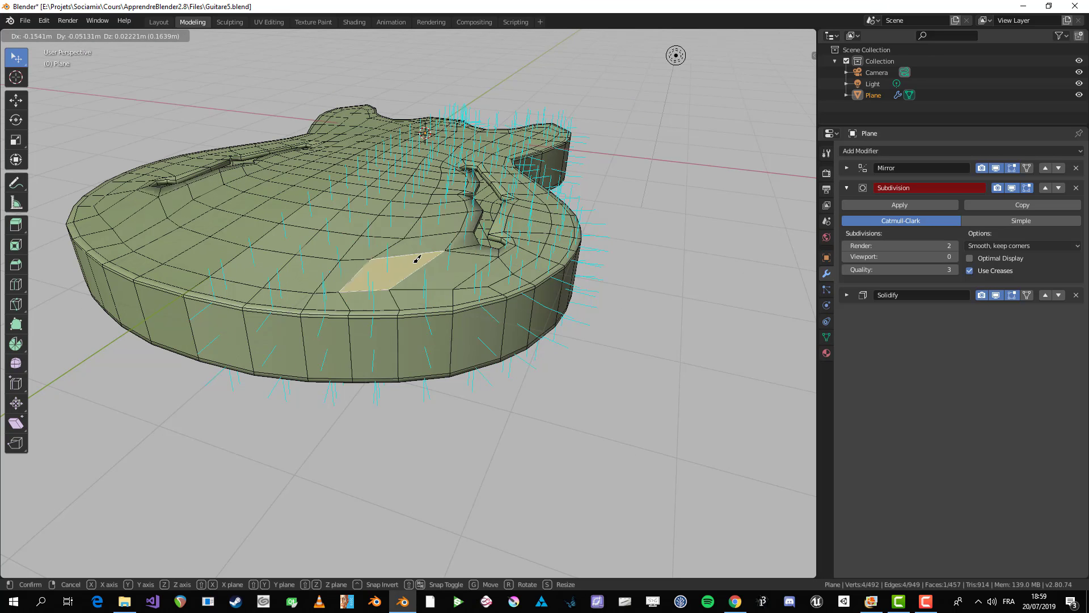
right_click(400, 247)
scroll(422, 281, "up", 3)
middle_click_drag(422, 281, 467, 329)
key("g")
right_click(462, 284)
- Return to Object Mode and set the Subdivision modifier's Viewport level to 1
key("Tab")
scroll(571, 284, "down", 2)
middle_click_drag(572, 284, 590, 335)
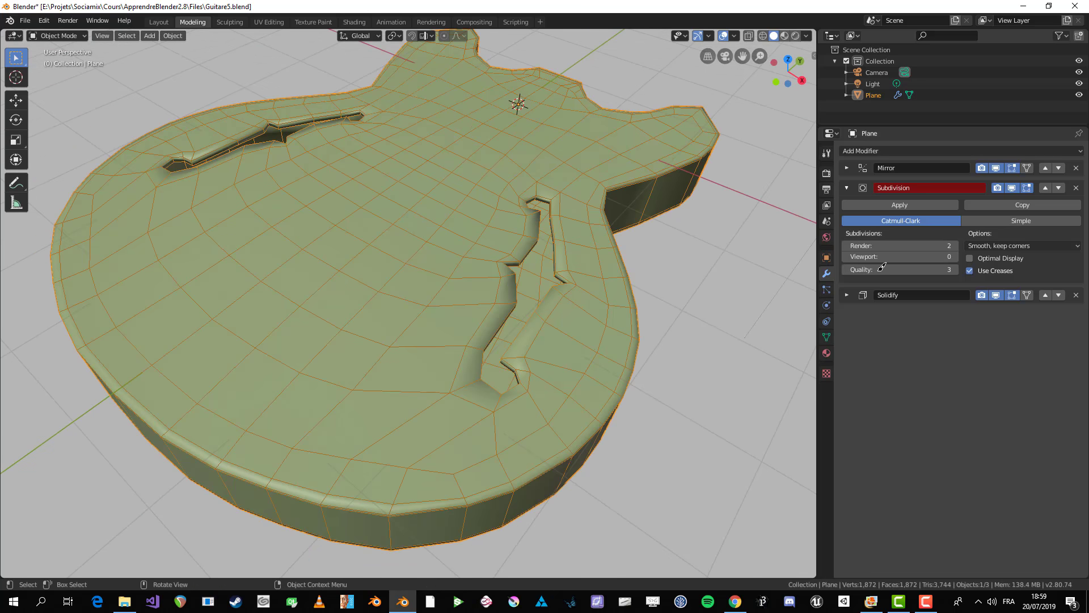
left_click(953, 257)
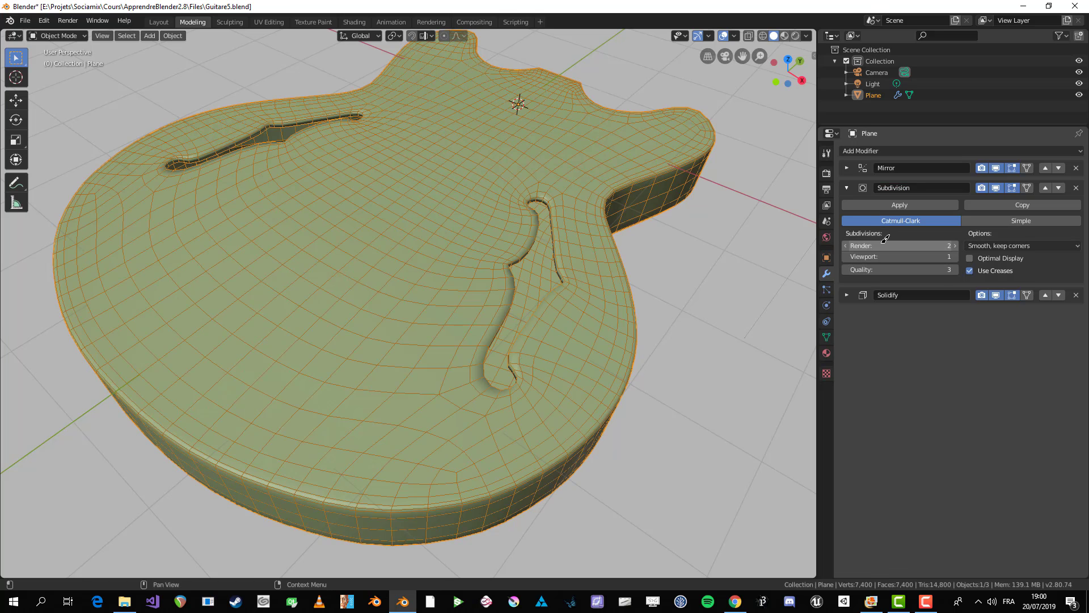
scroll(513, 405, "up", 4)
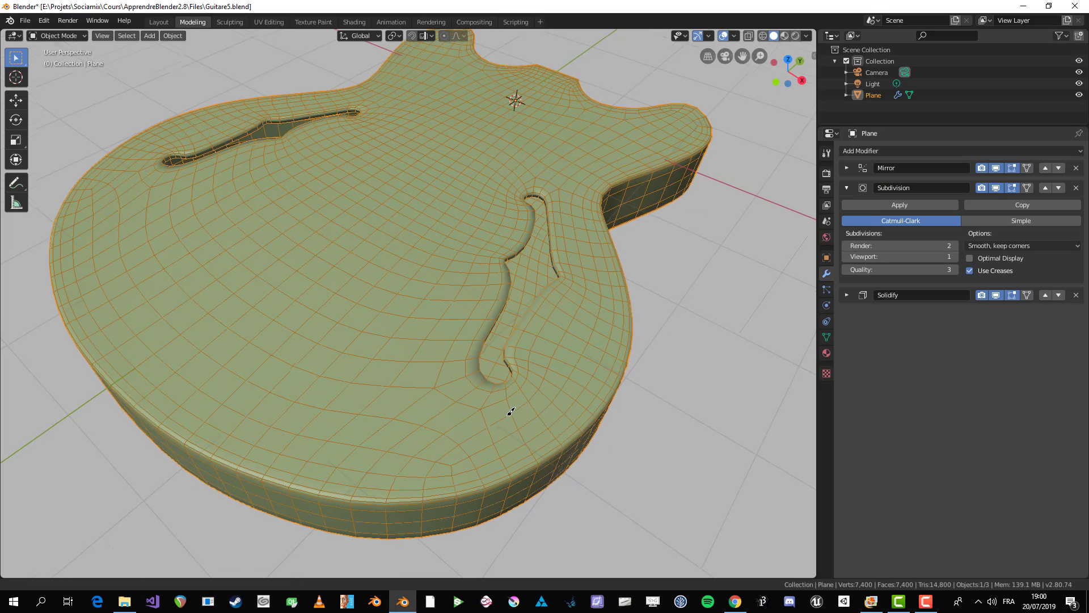
scroll(515, 404, "down", 3)
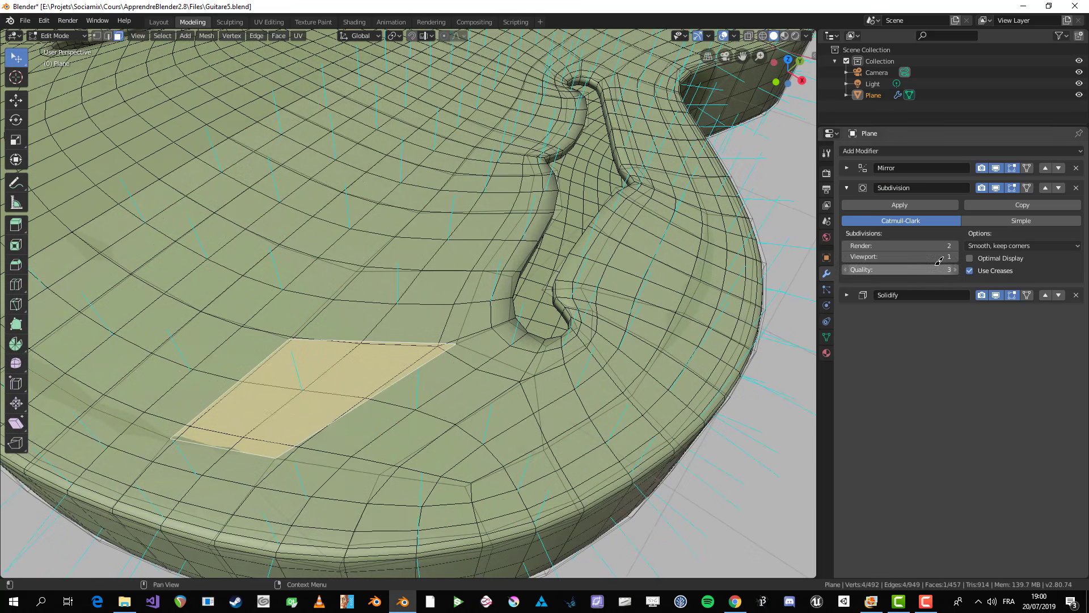
- Try raising the selected top face in Edit Mode with subdivision displayed, and undo the move
middle_click_drag(380, 388, 452, 317)
scroll(391, 278, "up", 2)
key("g")
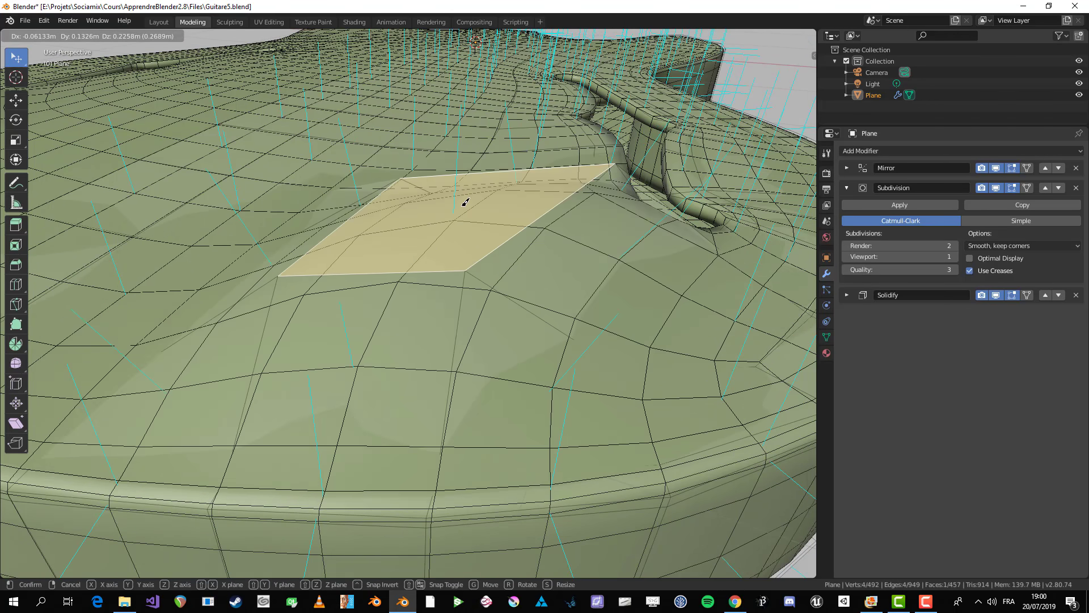
left_click(465, 179)
middle_click_drag(465, 179, 454, 326)
key("ctrl+z")
middle_click_drag(437, 486, 429, 332, "shift")
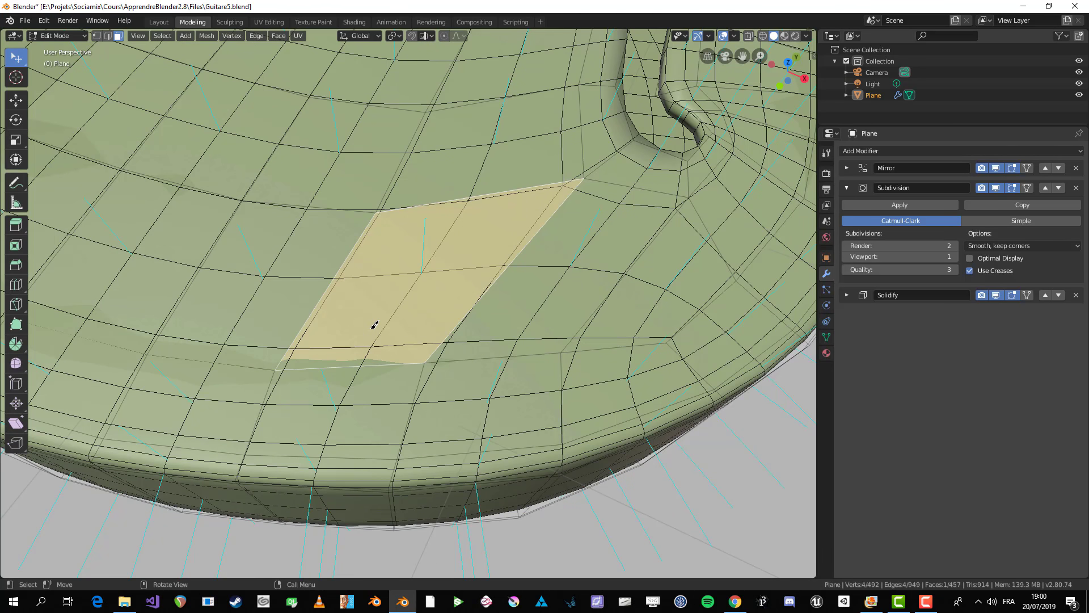
- Examine the faces around the f-hole's rounded lower end by selecting them individually, finishing with the face just below its tip
middle_click_drag(600, 132, 427, 311, "shift")
scroll(428, 311, "up", 2)
left_click(428, 311)
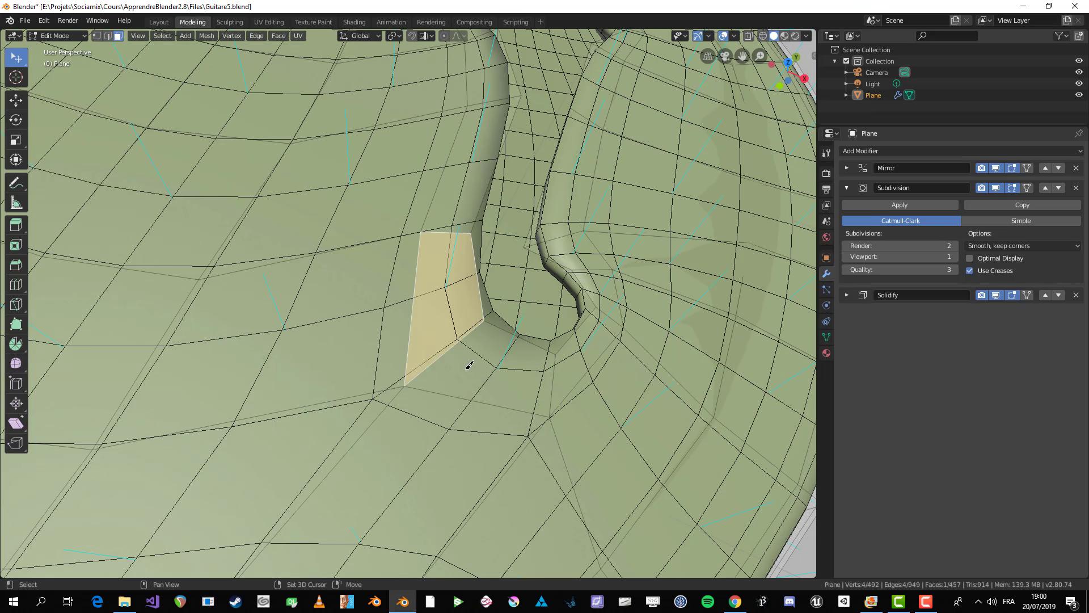
left_click(473, 368, "shift")
middle_click_drag(469, 340, 420, 384)
left_click(420, 384)
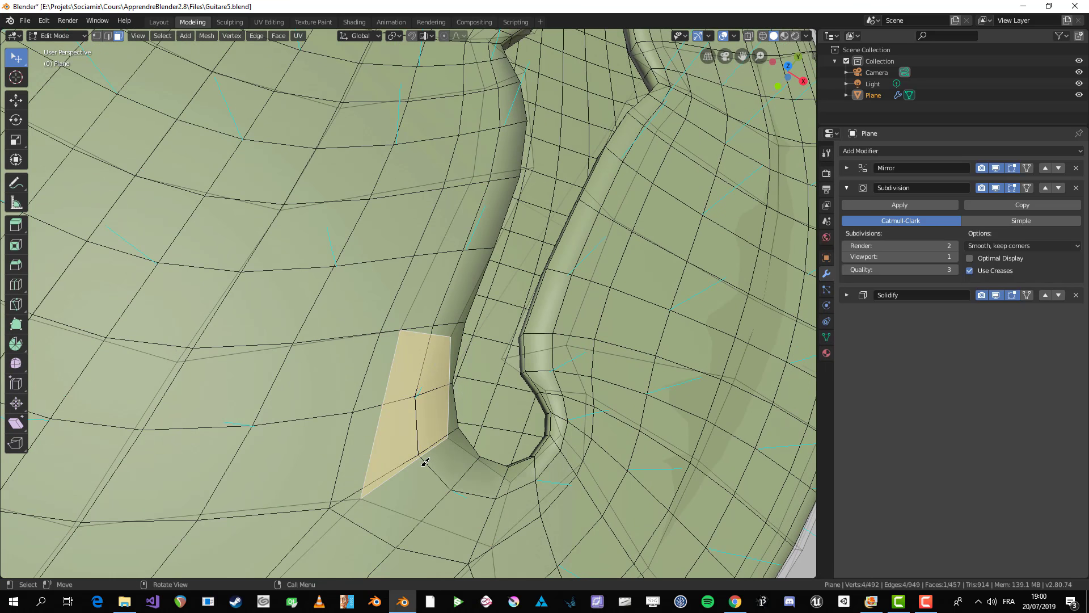
left_click(446, 459)
middle_click_drag(454, 488, 335, 433)
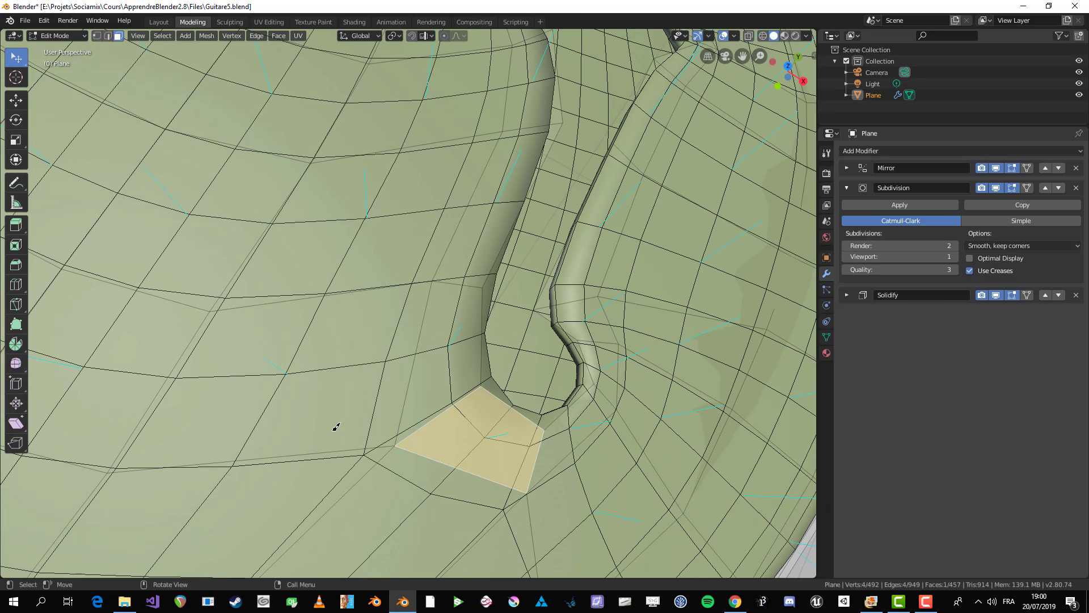
- Return to Object Mode and set the Subdivision modifier's Viewport level to 2
left_click(348, 423)
left_click(409, 415)
scroll(409, 416, "down", 5)
key("Tab")
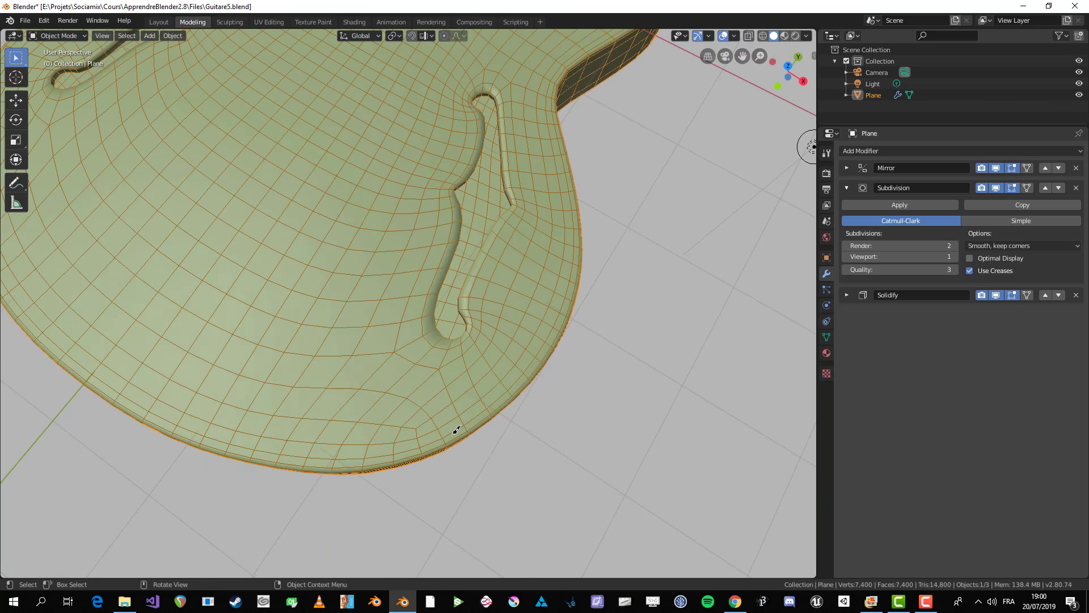
middle_click_drag(455, 432, 494, 430)
scroll(493, 430, "up", 2)
left_click(951, 257)
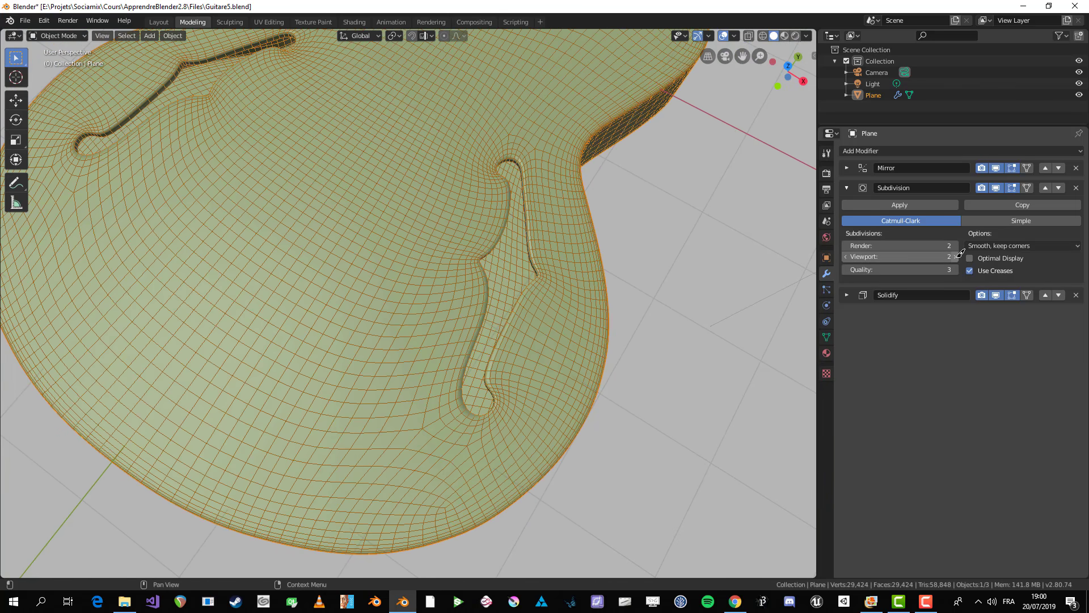
scroll(485, 395, "up", 2)
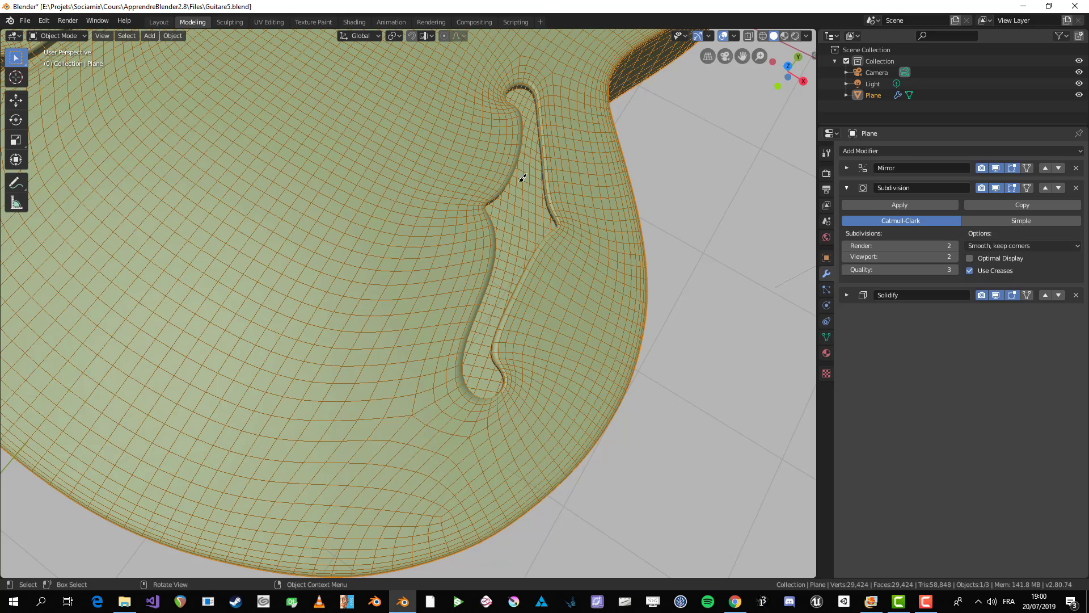
- Hide the wireframe overlay and set the Subdivision modifier's Viewport level to 1
scroll(522, 178, "down", 5)
middle_click_drag(722, 228, 692, 221)
left_click(735, 36)
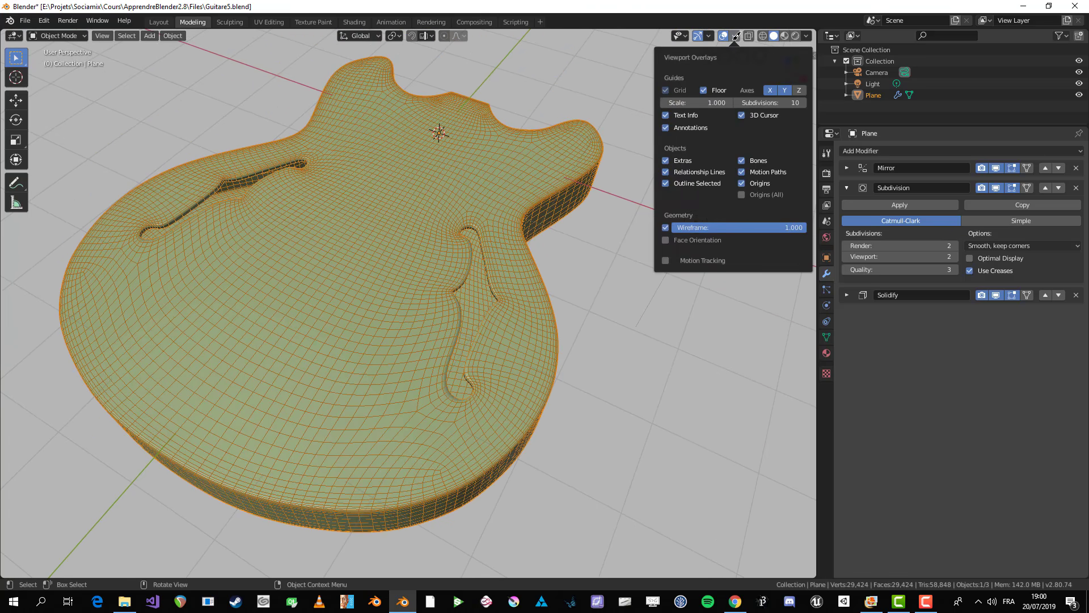
left_click(666, 227)
scroll(427, 449, "down", 3)
middle_click_drag(437, 433, 480, 457)
scroll(480, 458, "up", 1)
left_click(847, 255)
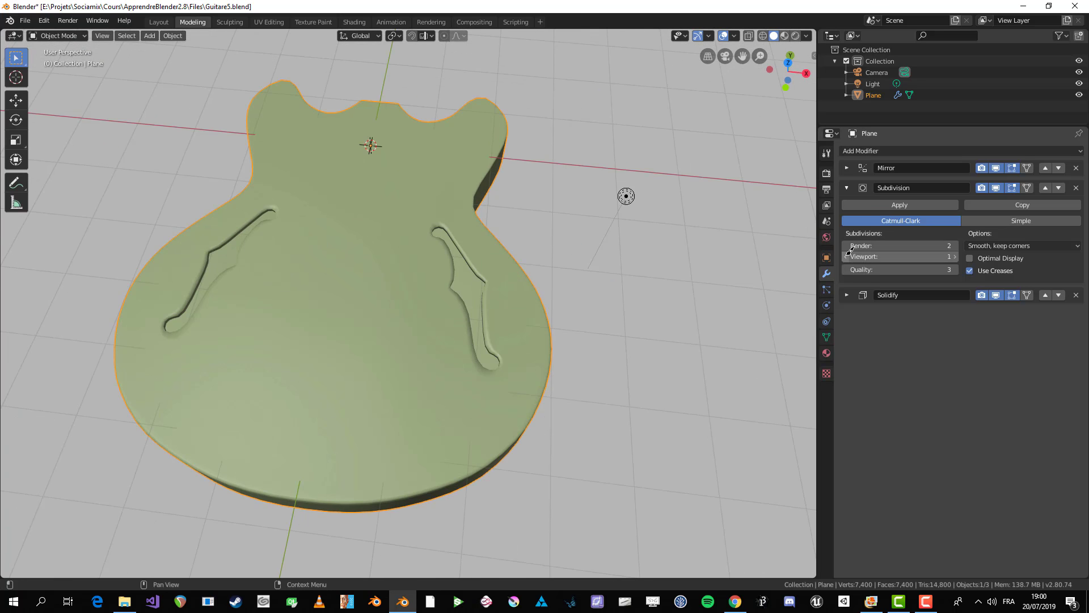
middle_click_drag(469, 391, 477, 431)
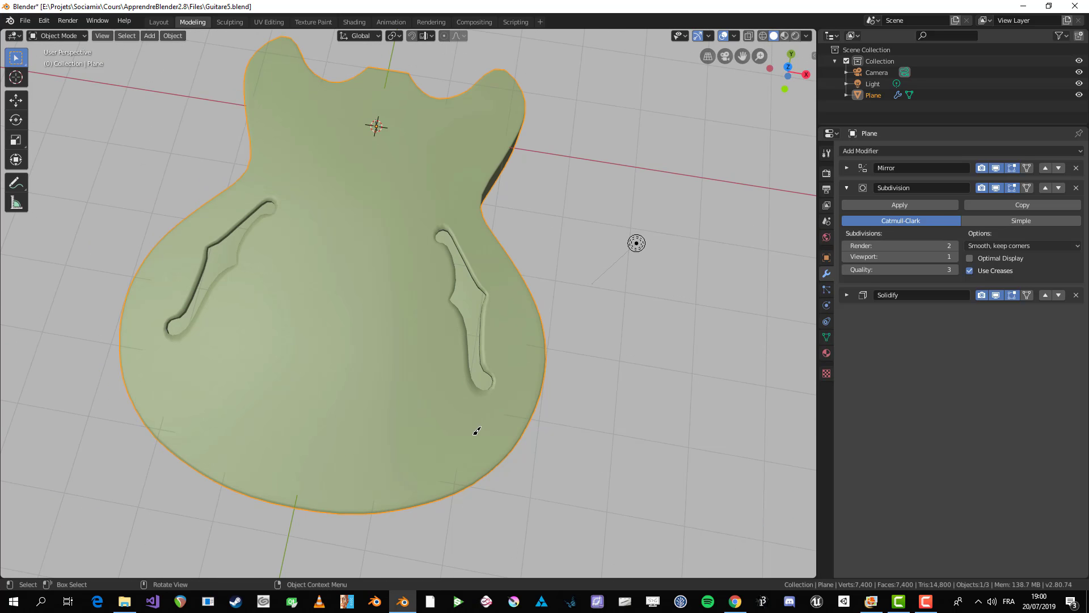
- In Edit Mode from the top view, add an edge loop around the f-hole close to its rim and check it in Object Mode
key("Tab")
scroll(486, 413, "up", 5)
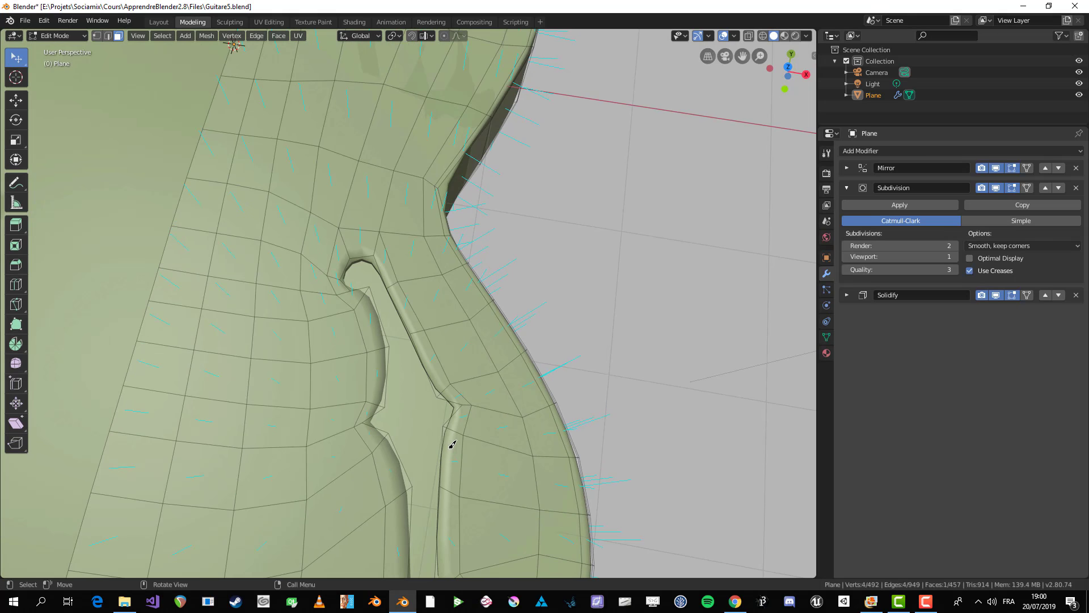
key("KP_7")
scroll(448, 280, "up", 3)
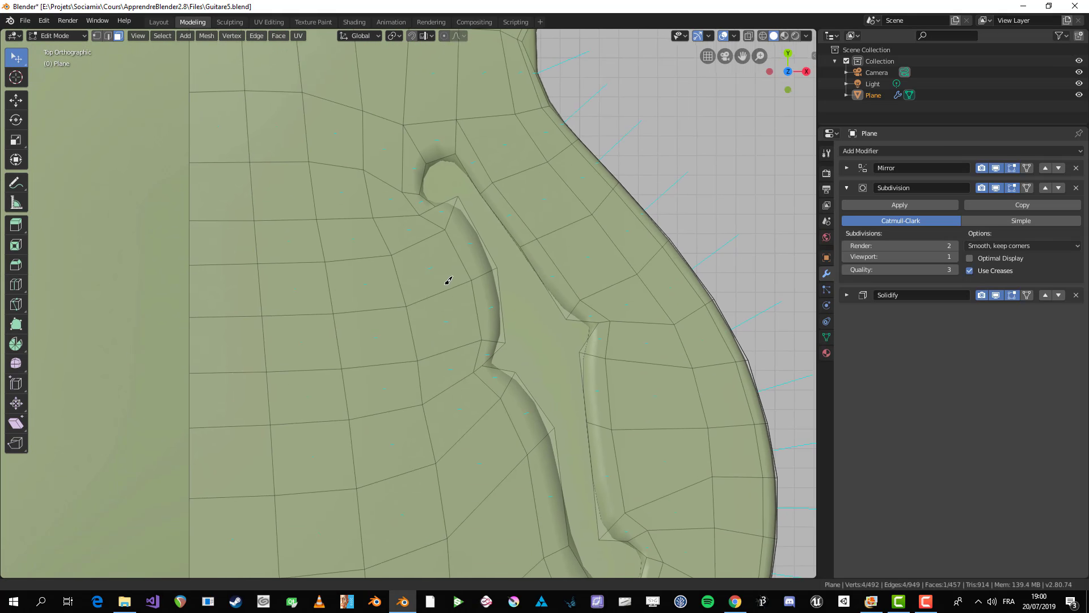
scroll(533, 192, "down", 1)
middle_click_drag(532, 192, 522, 299, "shift")
scroll(527, 297, "up", 2)
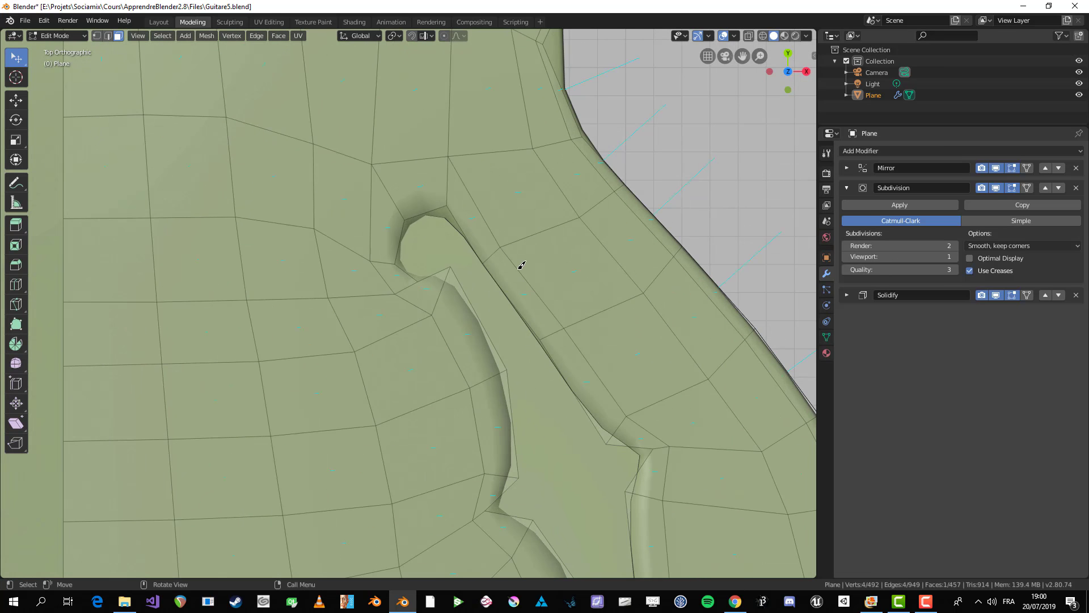
scroll(397, 170, "up", 2)
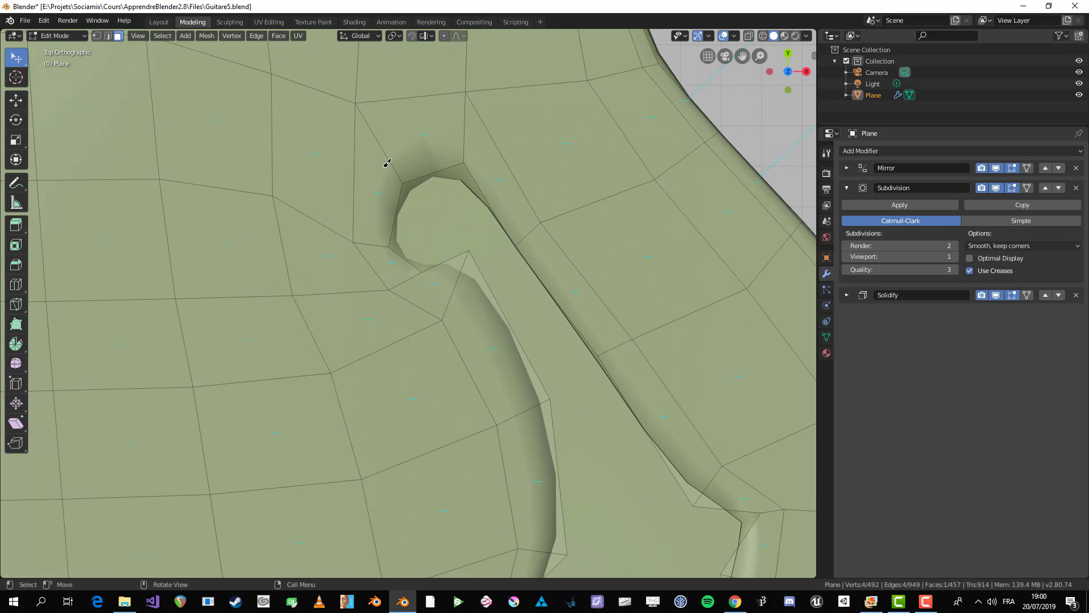
key("ctrl+r")
left_click(392, 160)
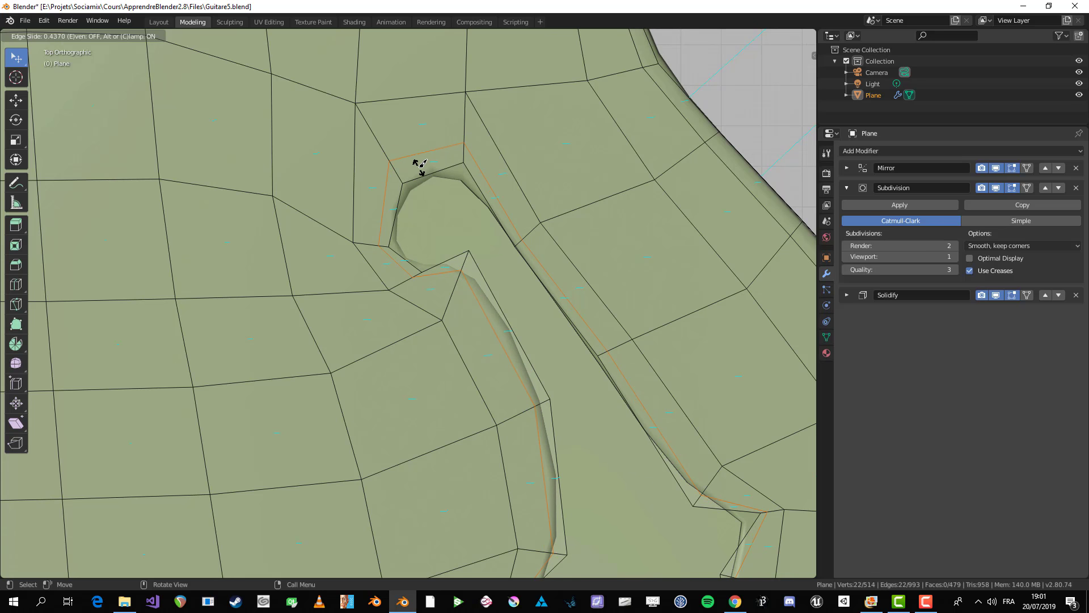
left_click(418, 169)
scroll(476, 253, "down", 3)
scroll(485, 388, "up", 1)
key("Tab")
scroll(493, 380, "down", 3)
scroll(484, 304, "down", 1)
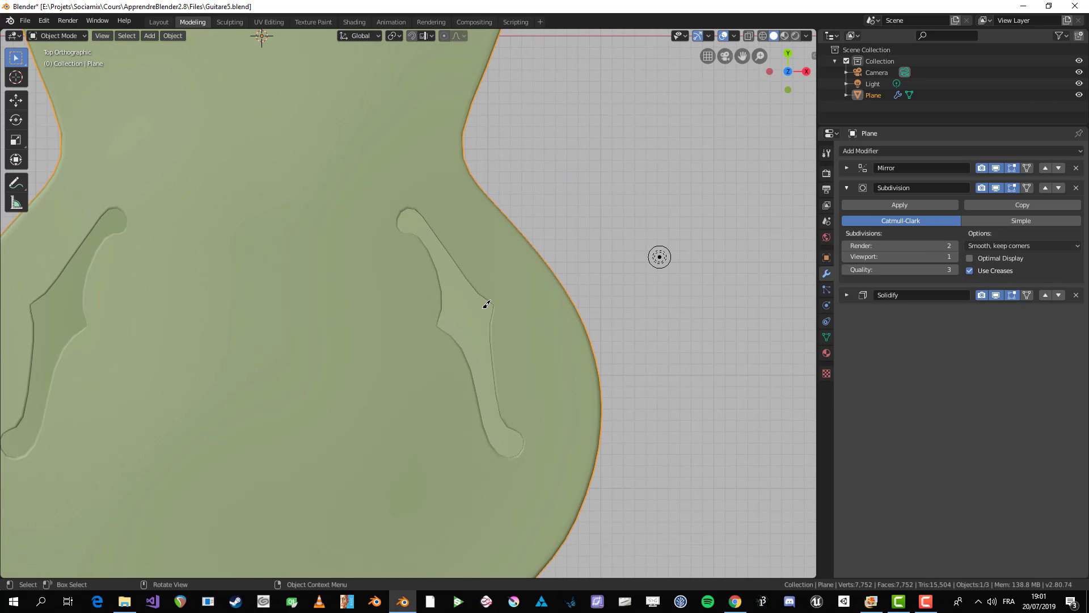
- Back in Edit Mode, move the two new loop vertices below the f-hole's upper rounded end closer to its rim
key("Tab")
scroll(503, 218, "down", 2)
scroll(474, 213, "up", 5)
scroll(486, 312, "up", 5)
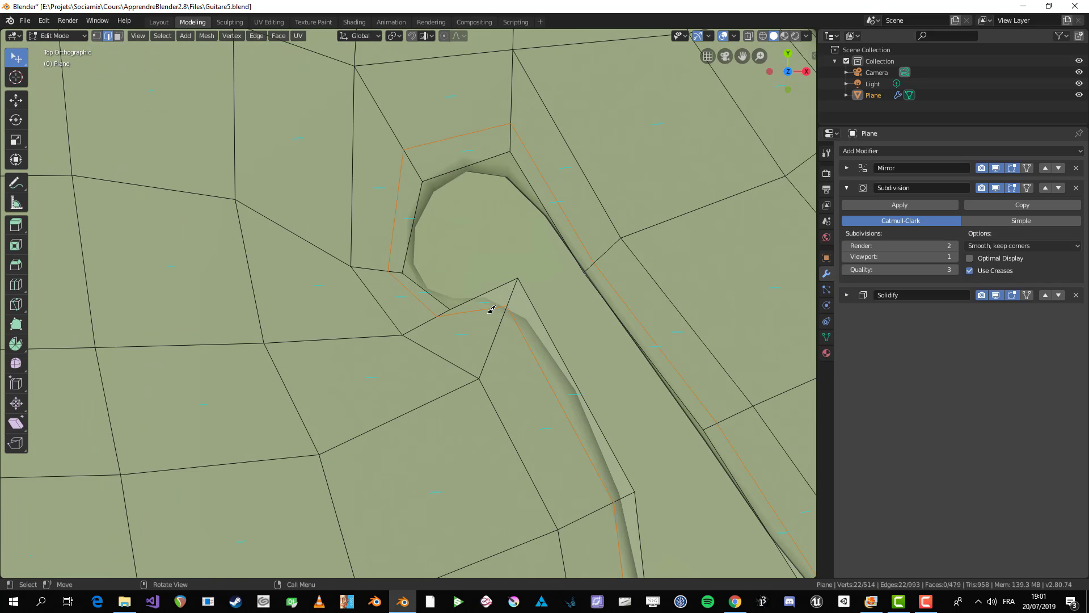
key("1")
key("g")
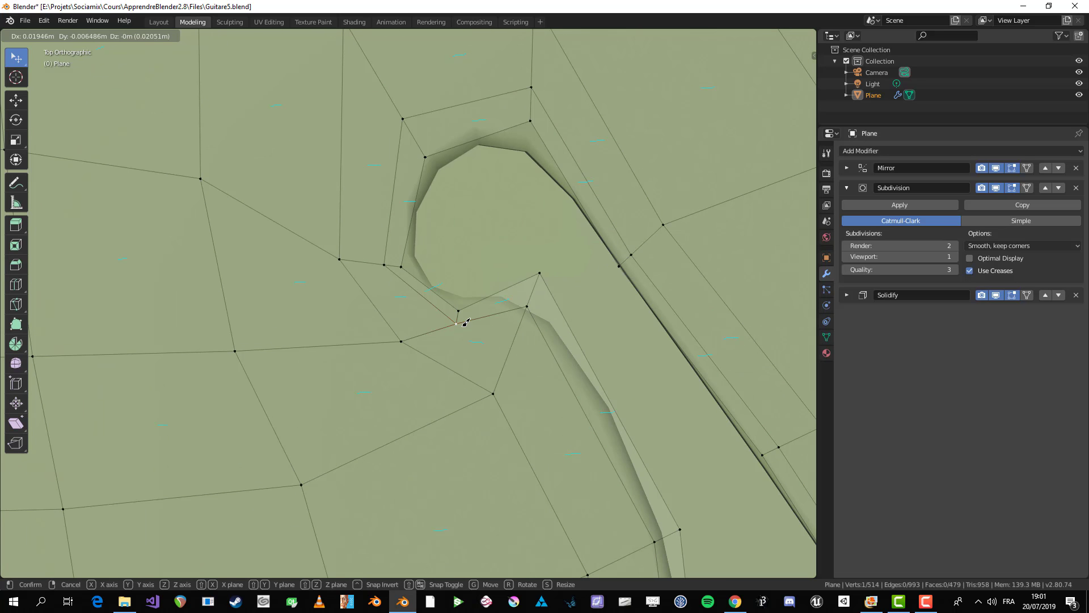
left_click(468, 321)
left_click(540, 301)
key("g")
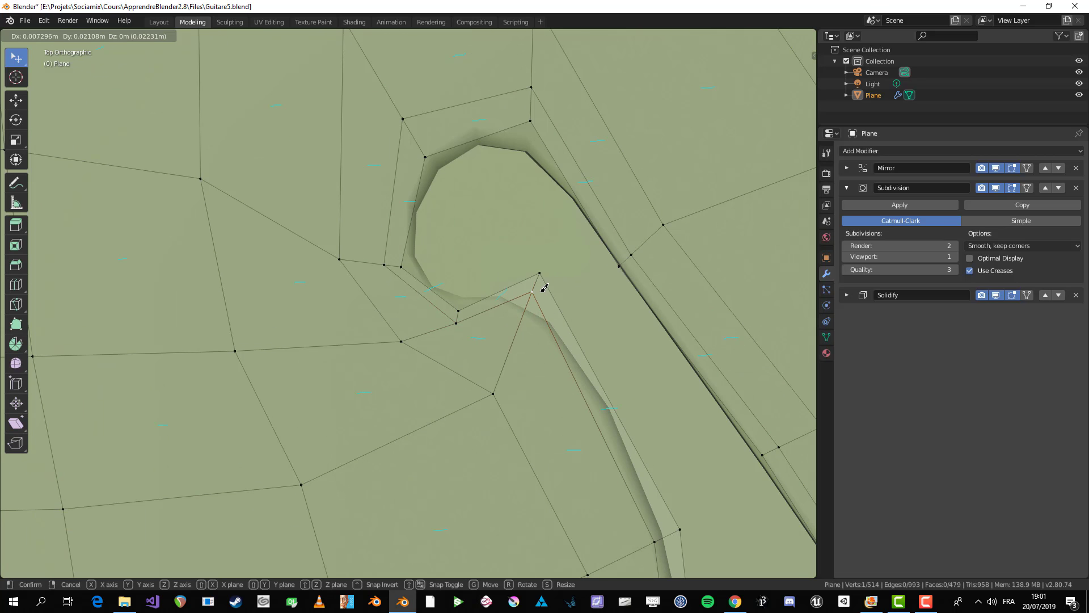
left_click(544, 288)
- Move the three loop vertices beside and above the f-hole's upper rounded end closer to its rim
left_click(384, 264)
key("g")
left_click(384, 270)
left_click(405, 116)
key("g")
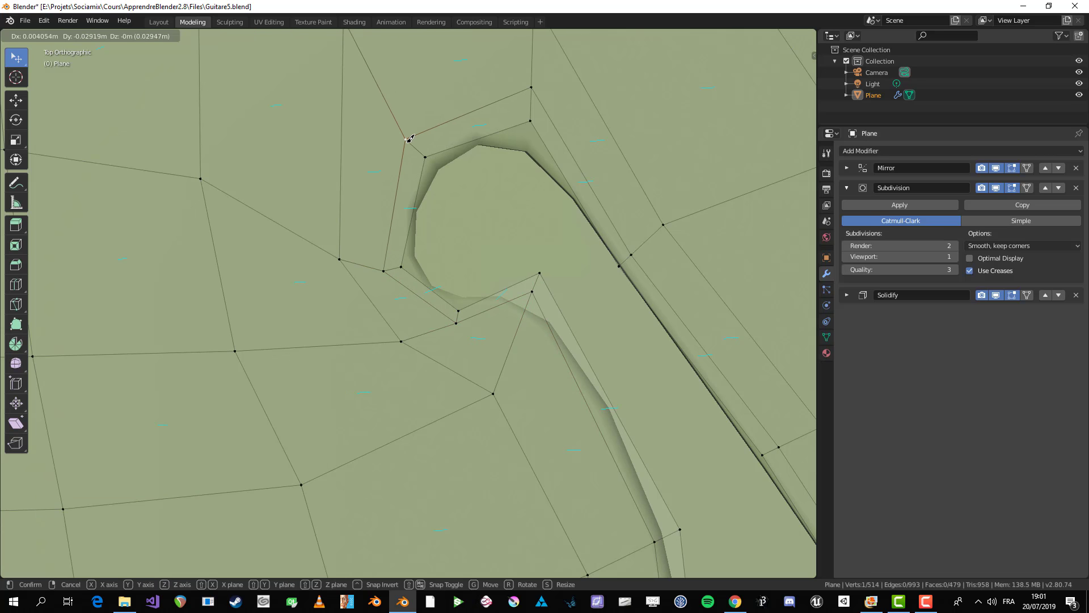
left_click(414, 138)
left_click(554, 81)
key("g")
left_click(556, 101)
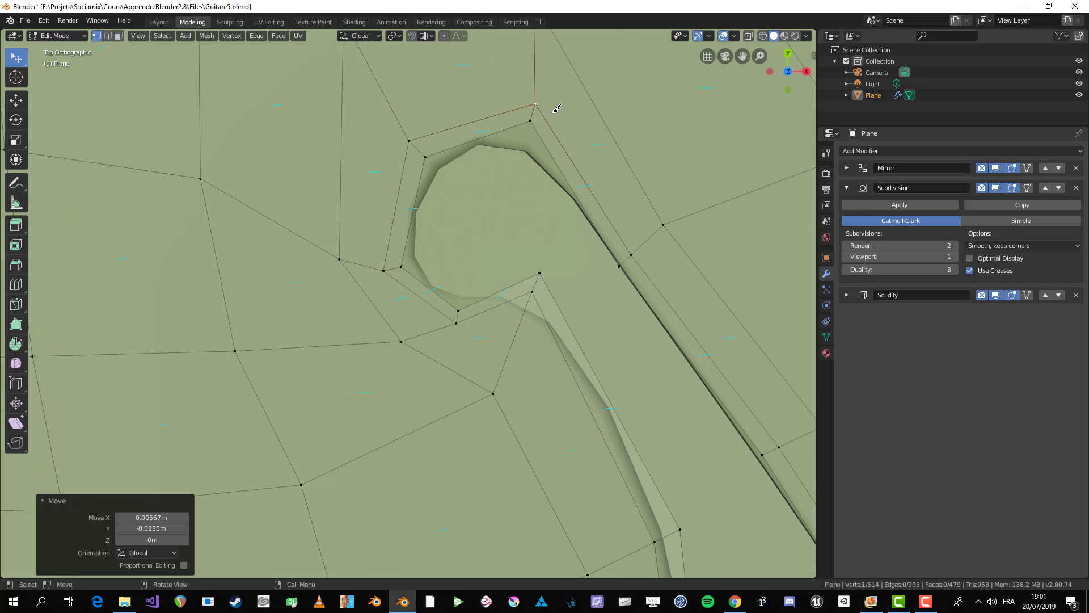
- Nudge the loop vertices at the f-hole's outer middle corner and along its inner lower side to even out the spacing
scroll(675, 275, "down", 5)
middle_click_drag(782, 408, 650, 198, "shift")
scroll(649, 198, "up", 5)
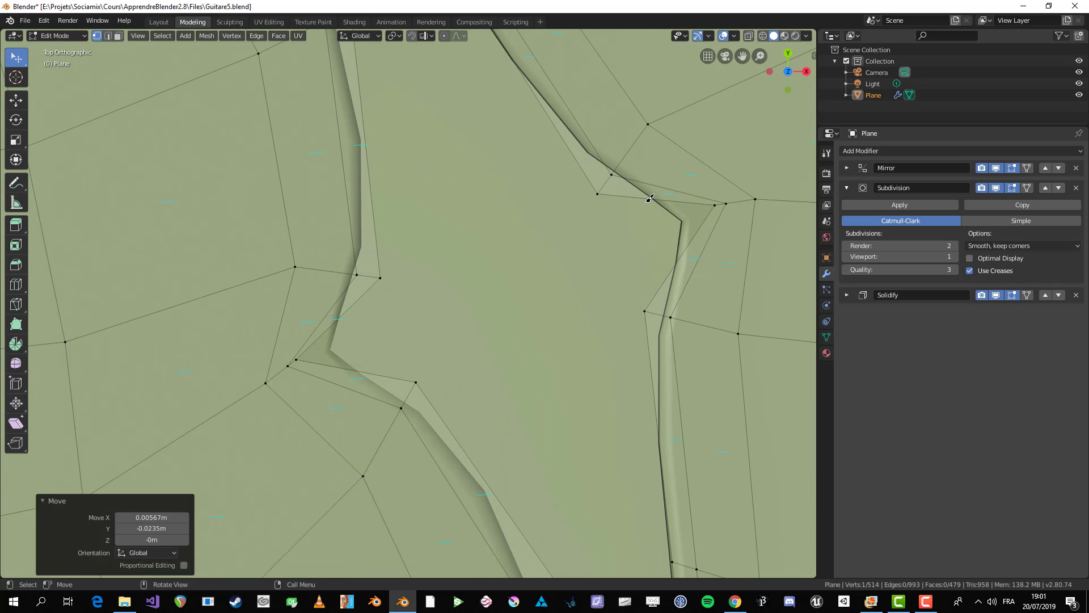
left_click(735, 198)
key("g")
left_click(744, 195)
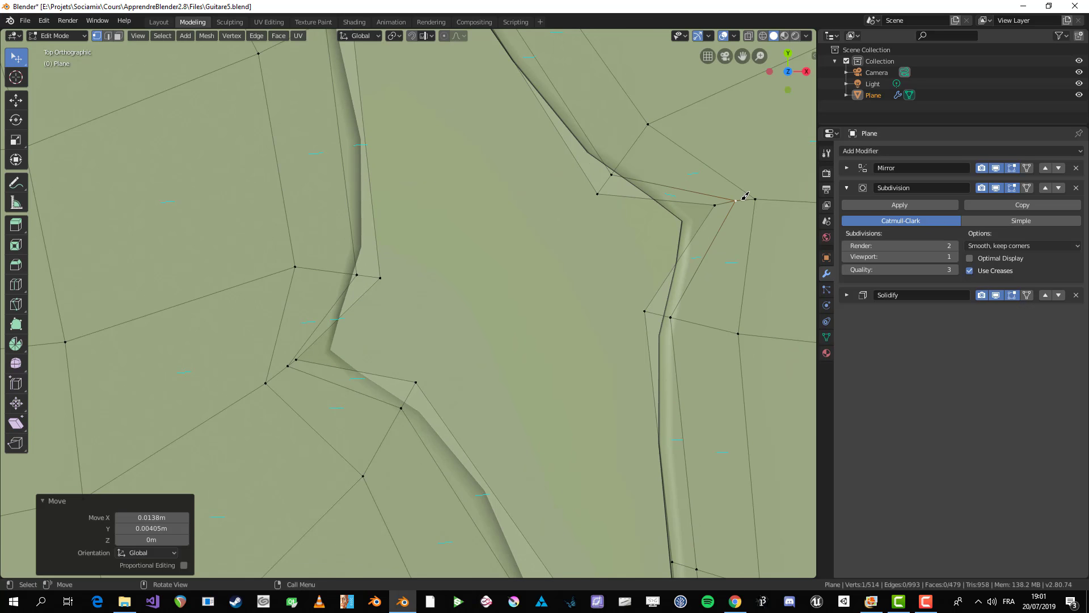
left_click_drag(717, 206, 718, 208)
left_click_drag(619, 174, 621, 172)
scroll(623, 169, "down", 2)
middle_click_drag(602, 380, 551, 209, "shift")
scroll(548, 156, "down", 1)
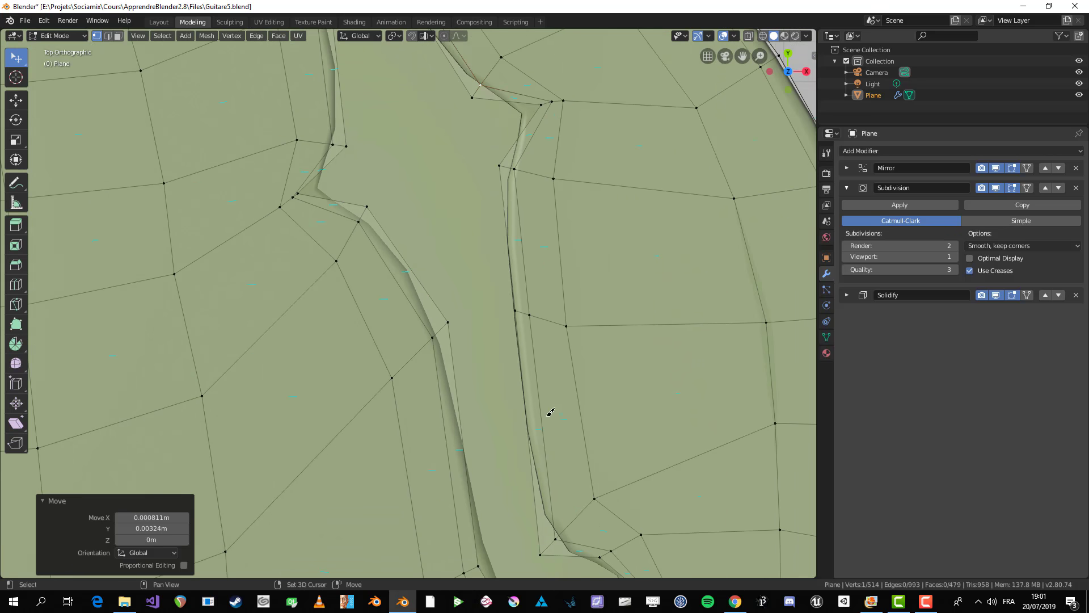
middle_click_drag(420, 384, 346, 268, "shift")
mouse_move(332, 237)
left_mouse_down()
mouse_move(341, 235)
mouse_move(322, 253)
mouse_move(324, 241)
left_mouse_up()
- Reposition the loop vertices around the f-hole's lower rounded end so they follow its rim evenly
scroll(454, 374, "down", 2)
middle_click_drag(482, 426, 409, 112, "shift")
scroll(519, 245, "up", 4)
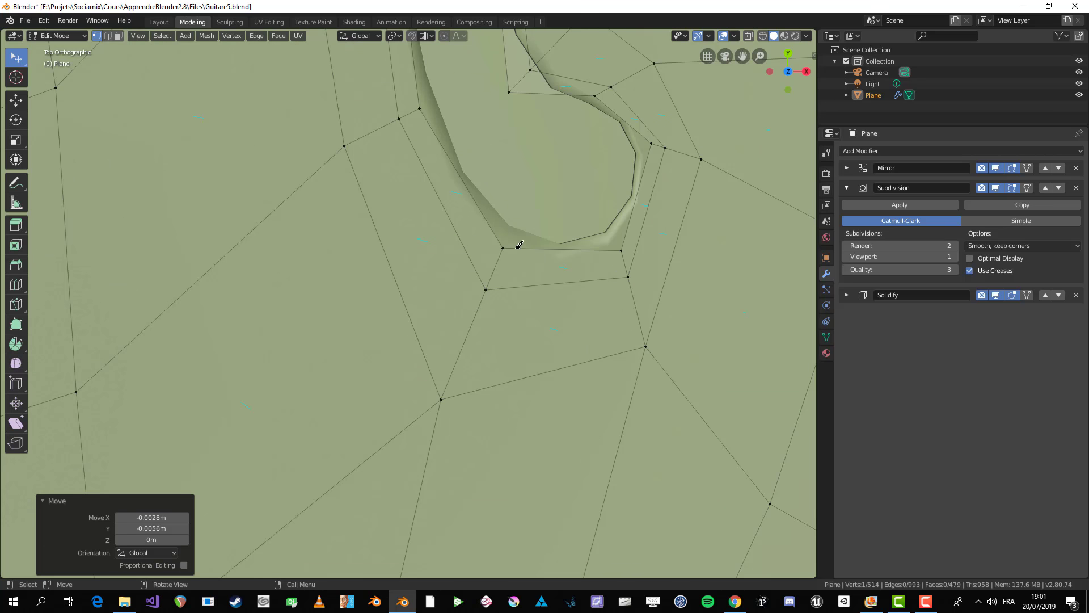
left_click_drag(627, 281, 637, 273)
middle_click_drag(643, 92, 603, 231, "shift")
left_click_drag(583, 223, 569, 212)
left_click_drag(509, 206, 499, 210)
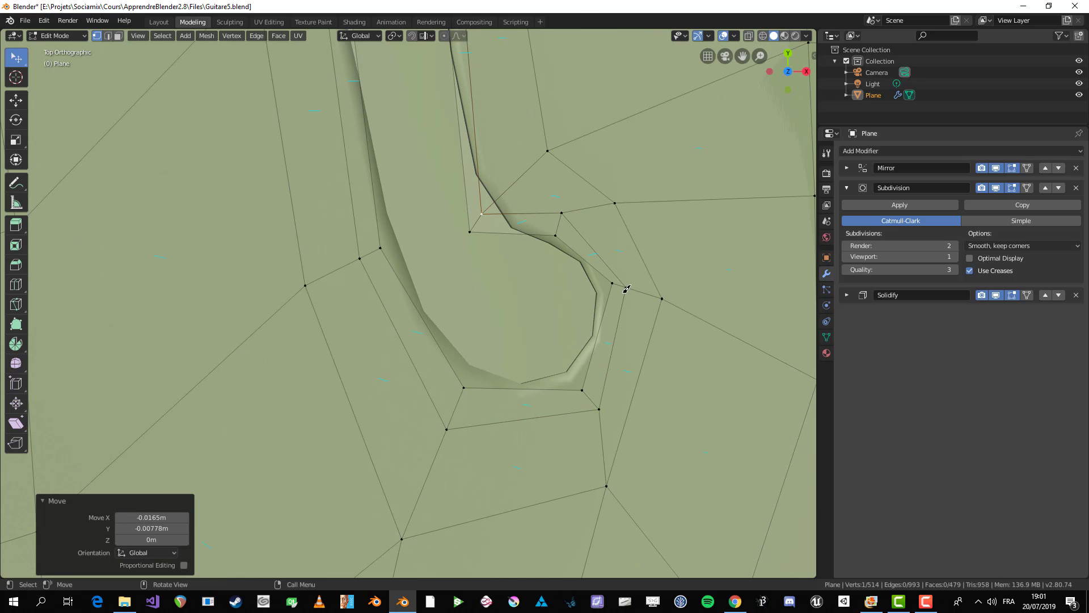
left_click_drag(633, 293, 643, 284)
left_click_drag(359, 258, 360, 258)
- Return to Object Mode and examine the tightened f-hole edges on the guitar body from several angles
key("Tab")
scroll(452, 358, "down", 8)
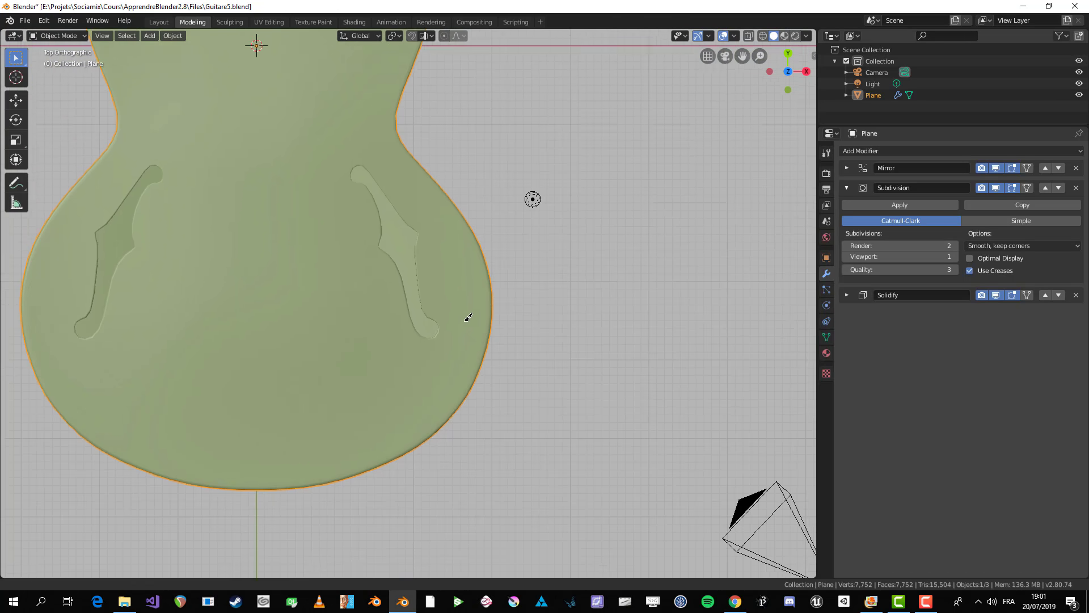
left_click(562, 396)
middle_click_drag(561, 396, 499, 272)
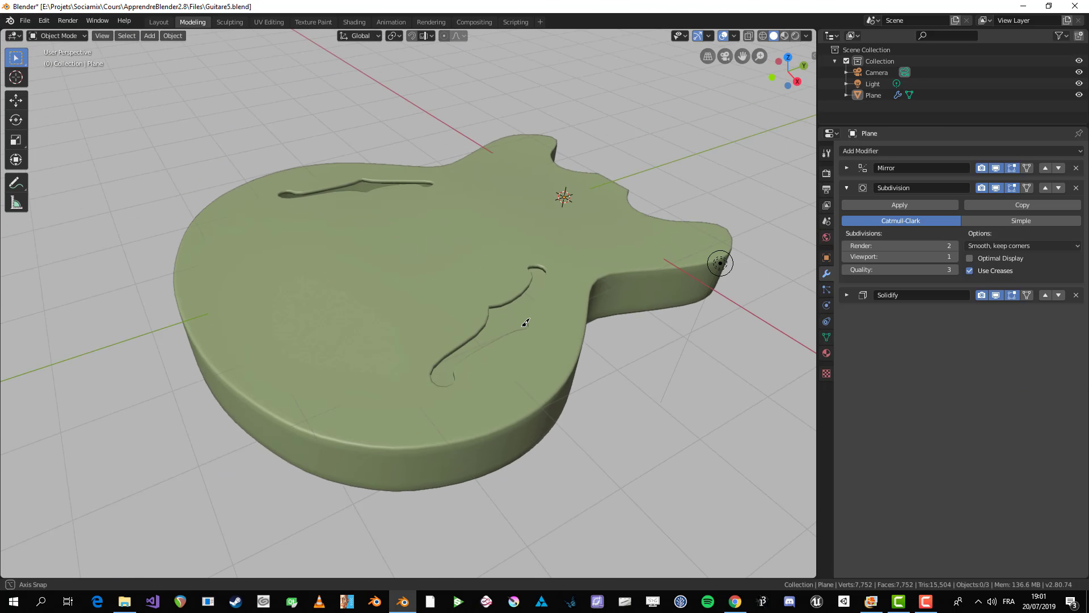
middle_click_drag(525, 322, 525, 322)
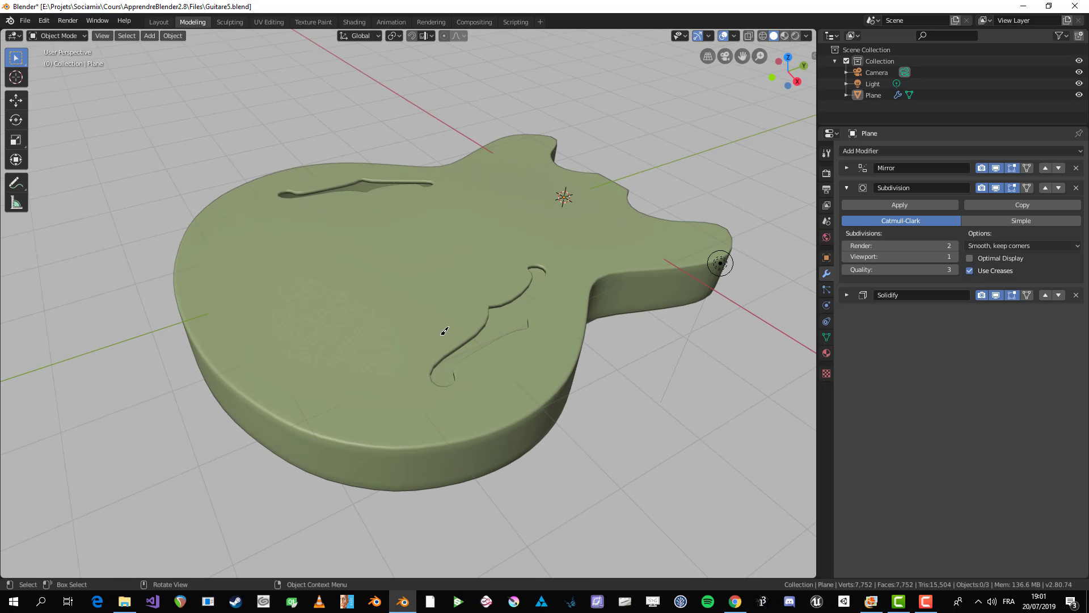
middle_click_drag(444, 331, 545, 238)
middle_click_drag(461, 377, 567, 267)
left_click(592, 245)
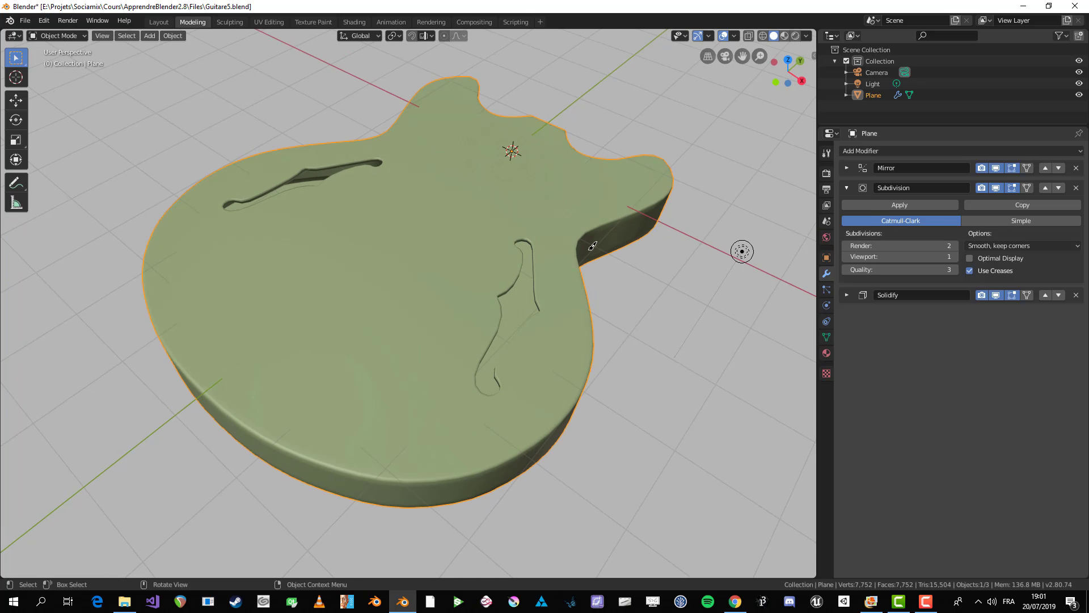
- Show the wireframe overlay, set the Subdivision modifier's Viewport level to 0, and examine the unsubdivided body mesh
left_click(735, 35)
left_click(666, 227)
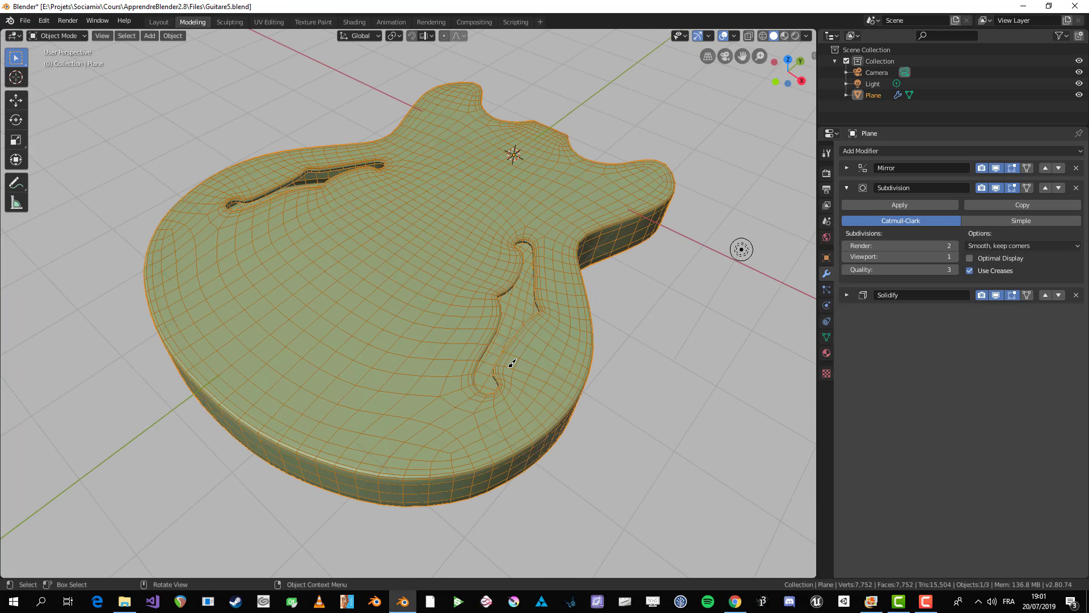
left_click(850, 256)
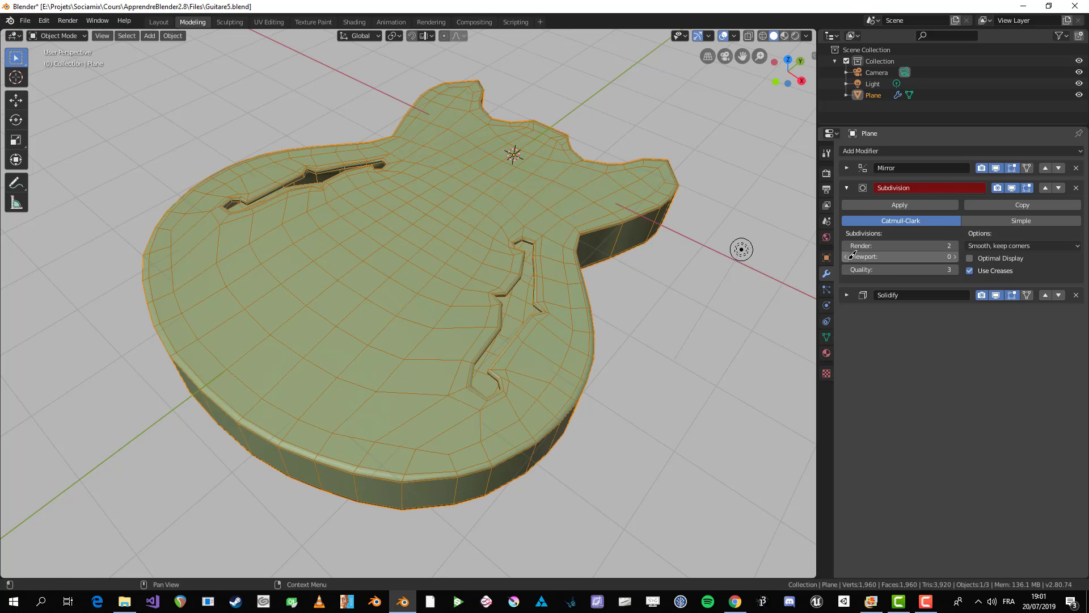
middle_click_drag(537, 297, 522, 200)
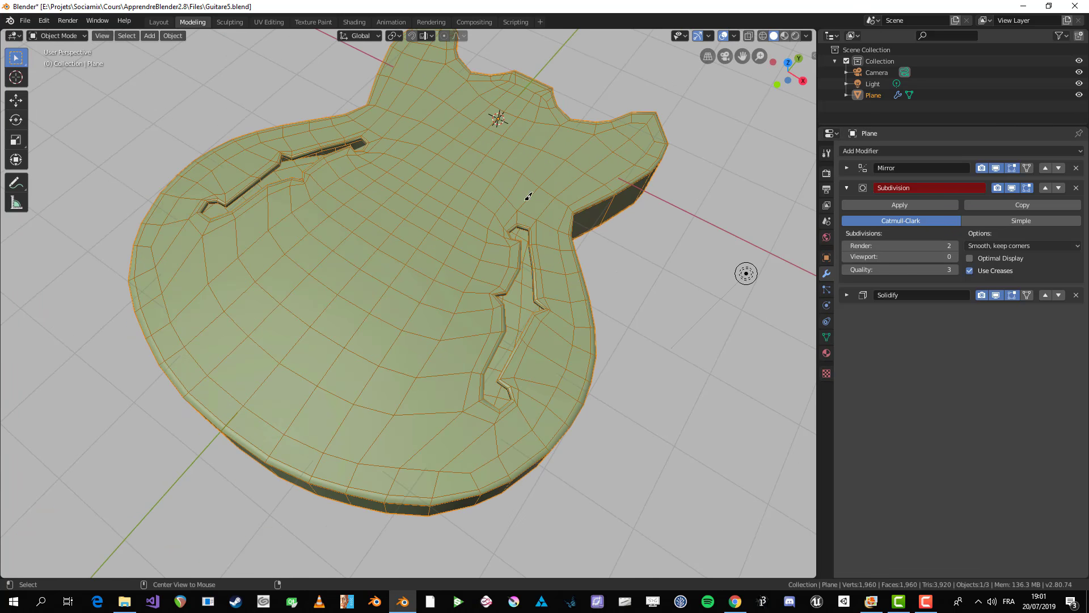
key("alt+a")
middle_click_drag(440, 372, 465, 371)
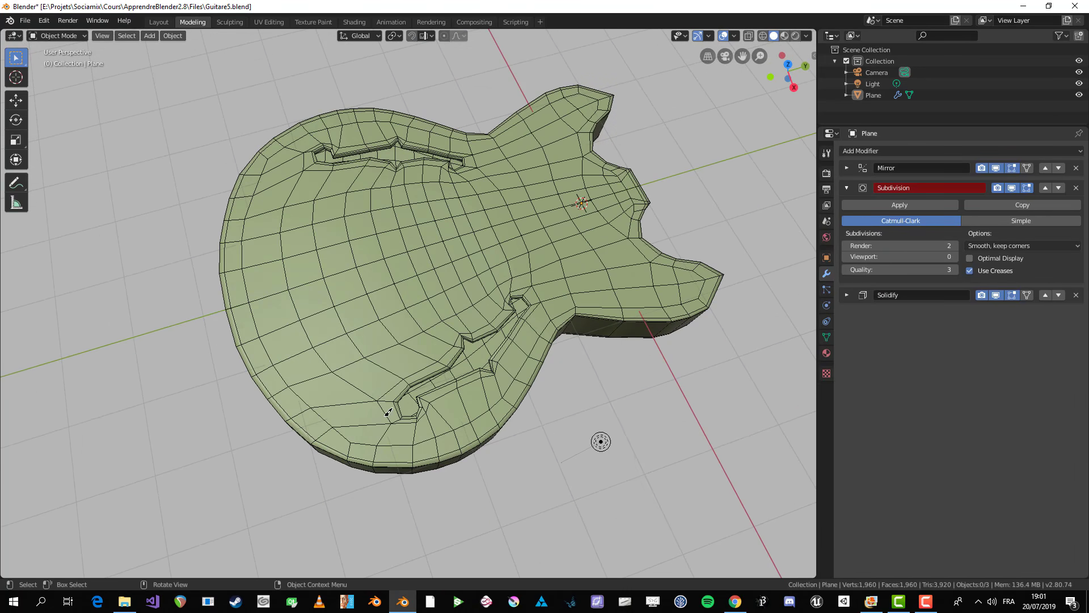
middle_click_drag(388, 412, 717, 196)
key("a")
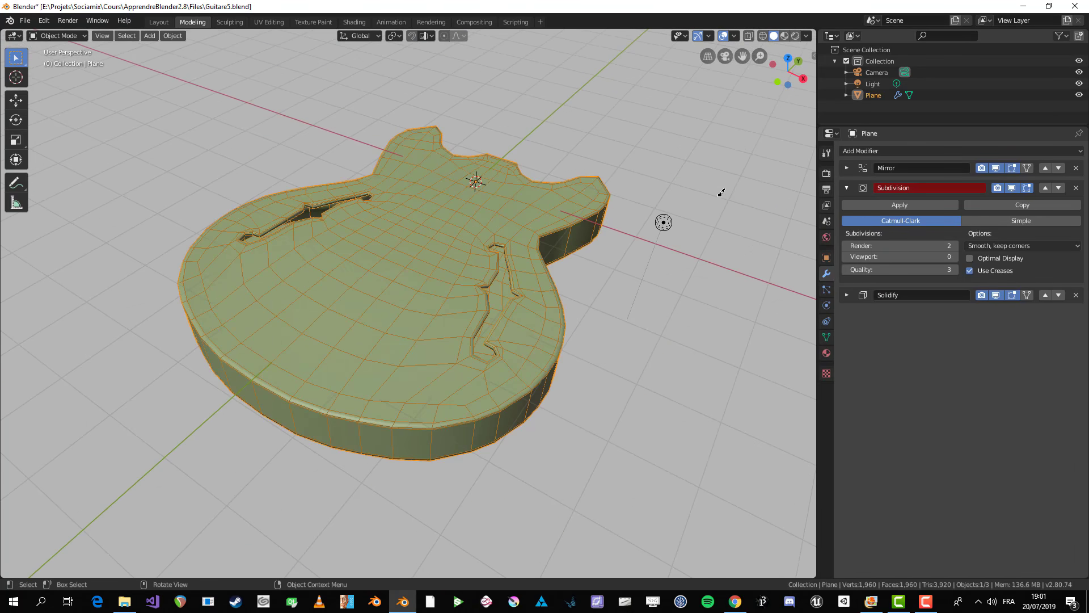
- Turn off the wireframe overlay and set the Subdivision modifier's Viewport level back to 1
left_click(735, 35)
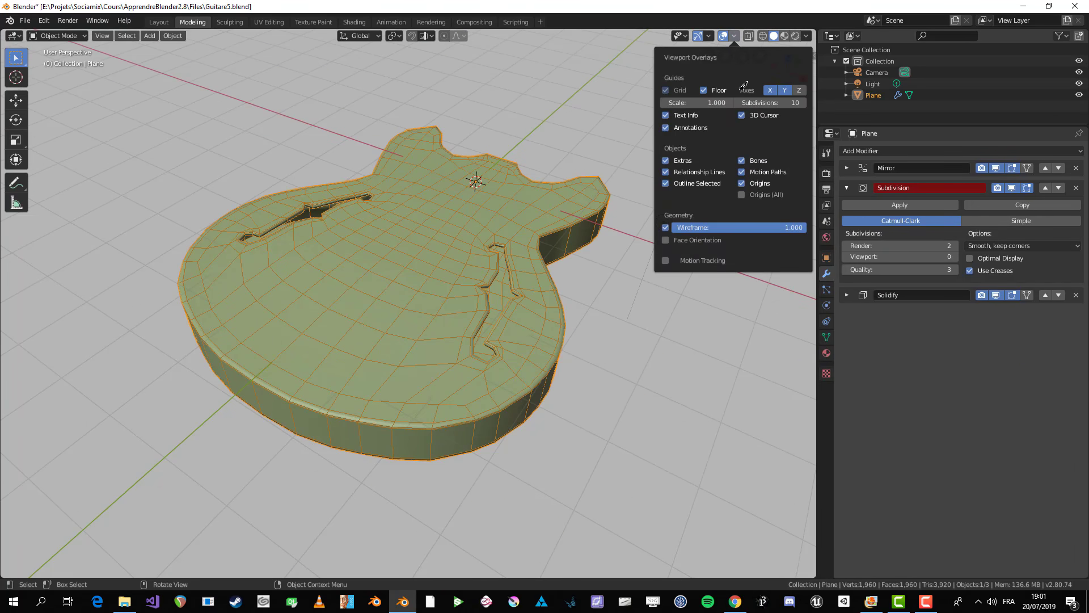
left_click(666, 227)
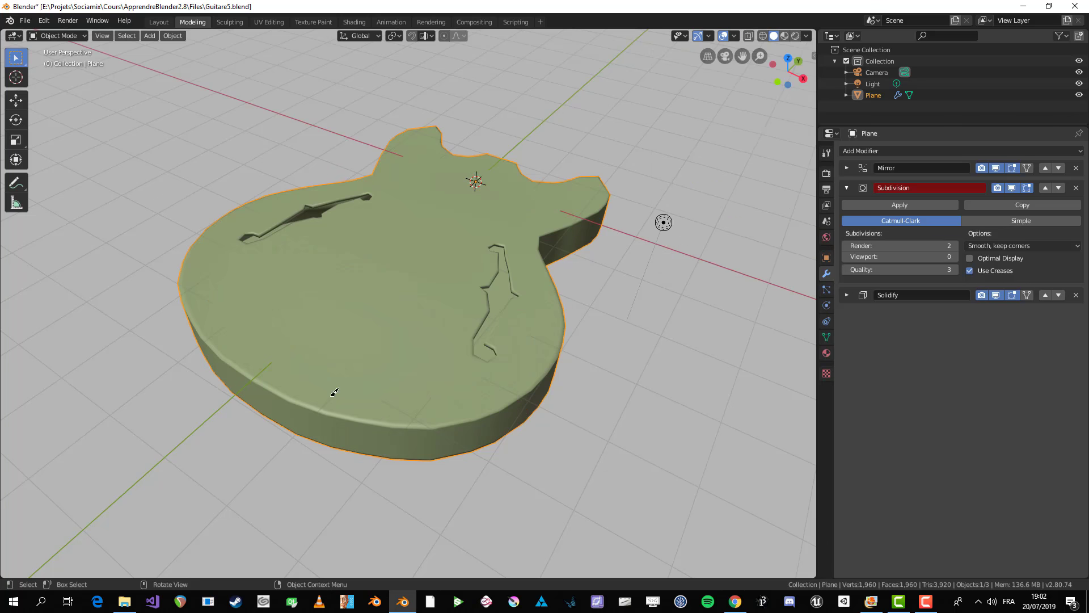
middle_click_drag(335, 391, 646, 333)
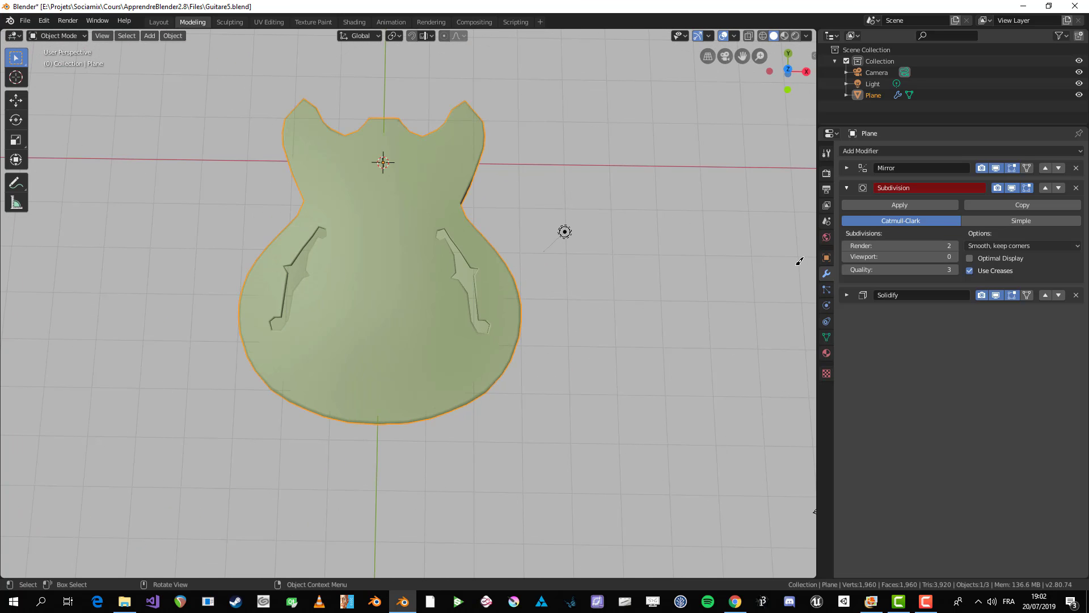
left_click(954, 256)
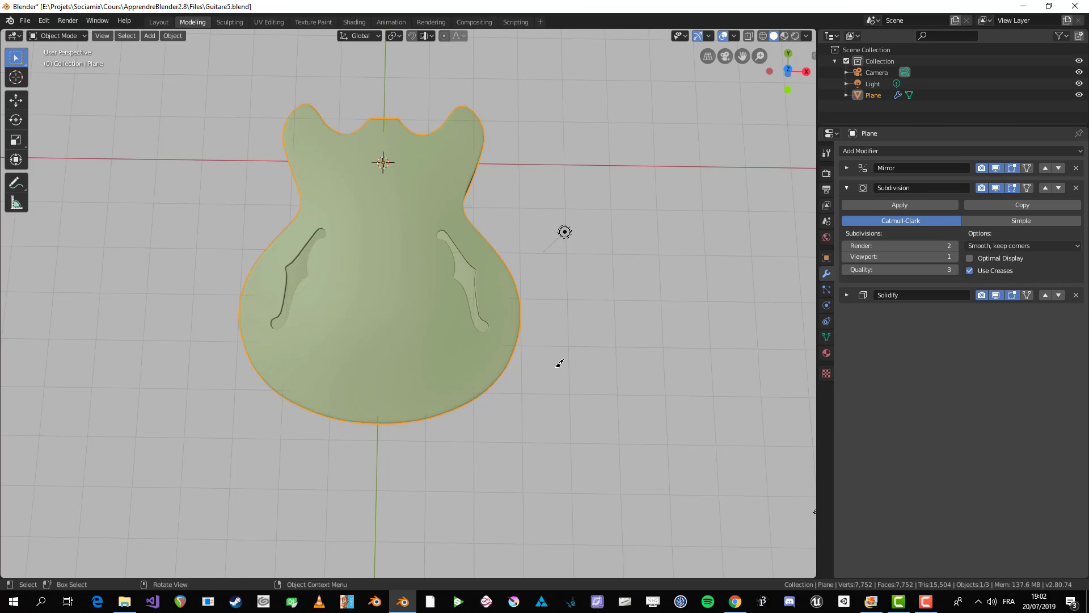
- Place the 3D cursor in the empty area beside the guitar body, working from the top view
middle_click_drag(555, 219, 470, 271)
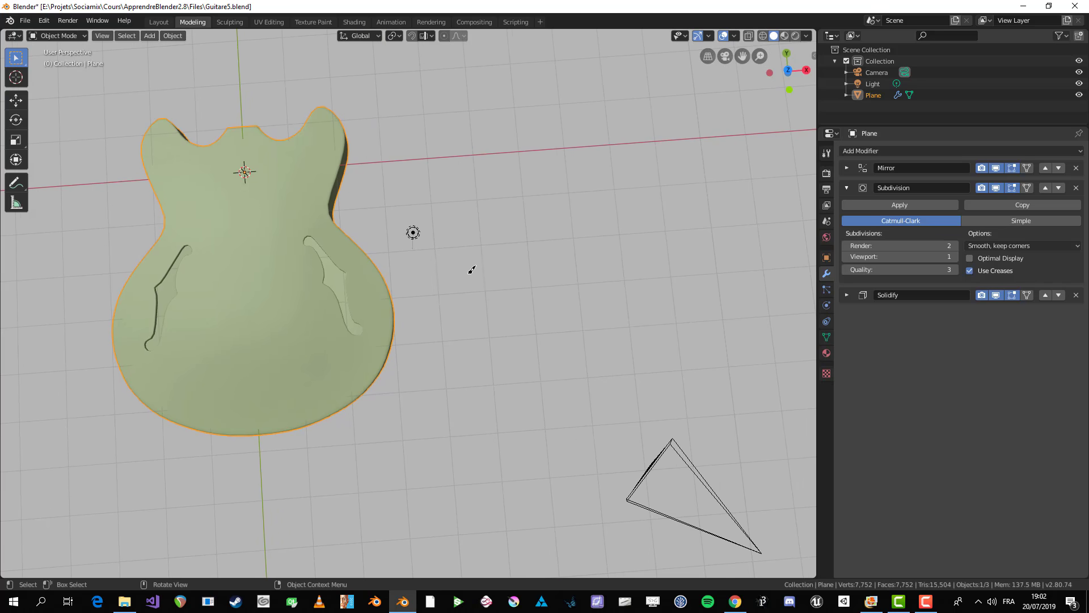
key("KP_7")
scroll(504, 196, "up", 2)
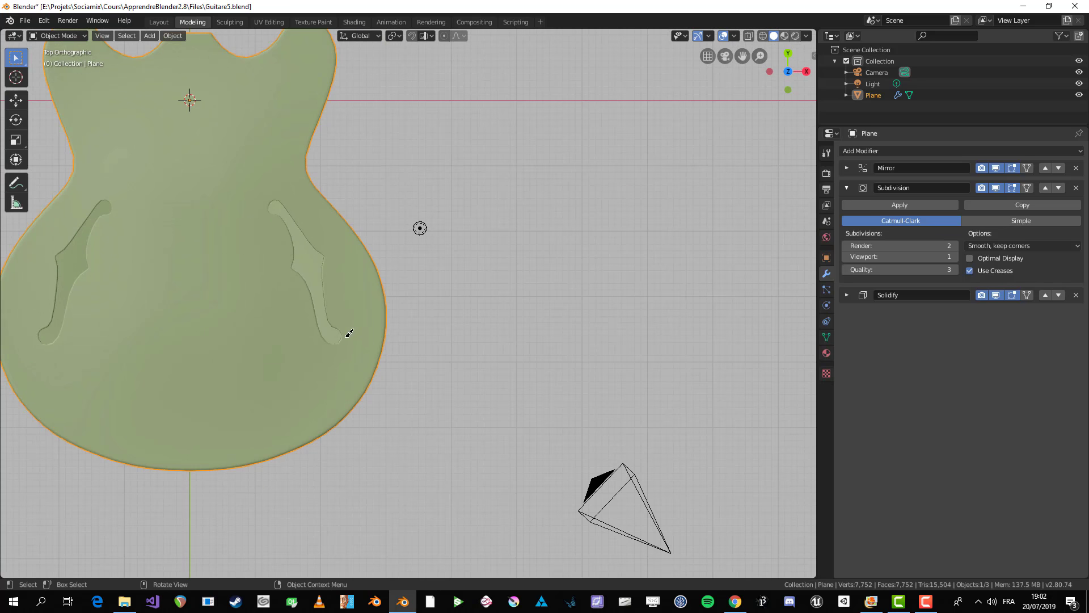
scroll(349, 333, "down", 2)
scroll(447, 344, "up", 2, "shift")
right_click(584, 271, "shift")
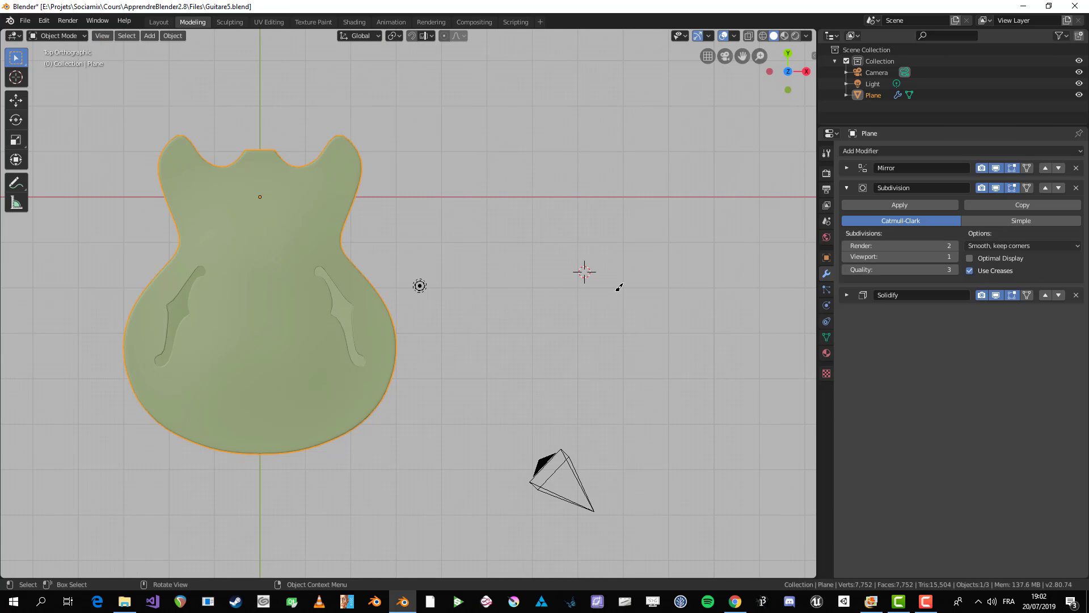
- Add a plane mesh at the 3D cursor and scale it by about 1.9
middle_click_drag(598, 270, 567, 275, "shift")
key("shift+a")
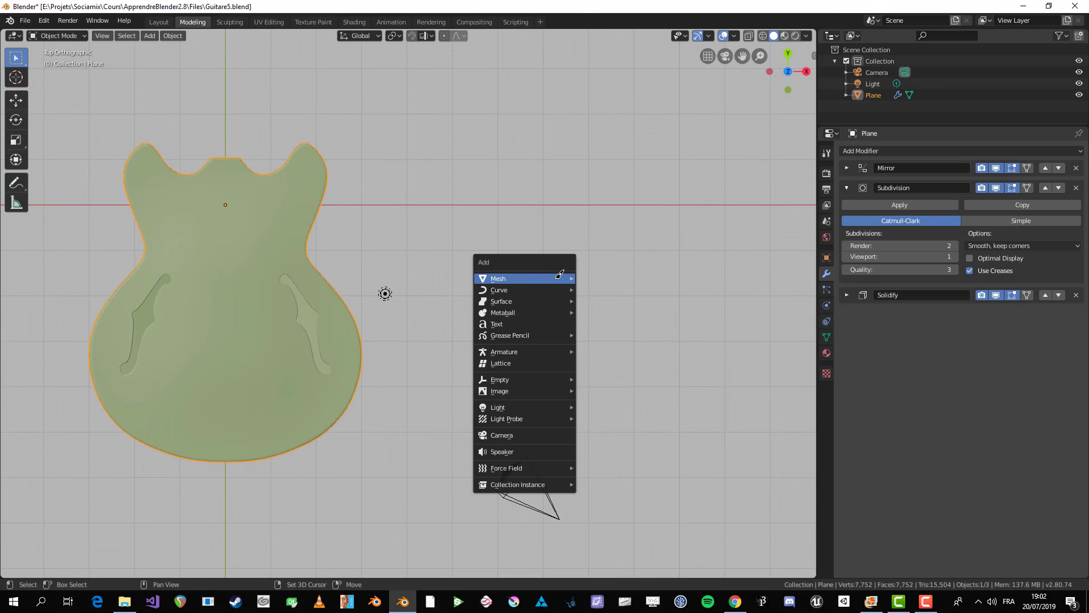
mouse_move(567, 278)
left_click(601, 278)
key("s")
left_click(648, 287)
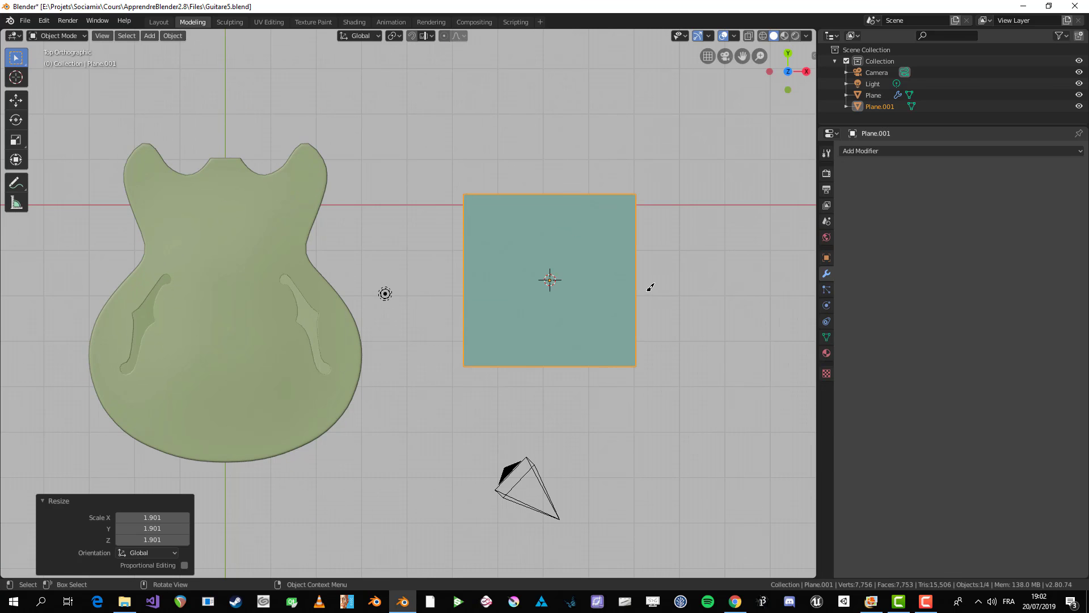
- Divide the new plane in Edit Mode with eight loop cuts in one direction and six in the other
key("Tab")
middle_click_drag(671, 378, 647, 328)
key("alt+a")
middle_click_drag(591, 280, 584, 319)
key("ctrl+r")
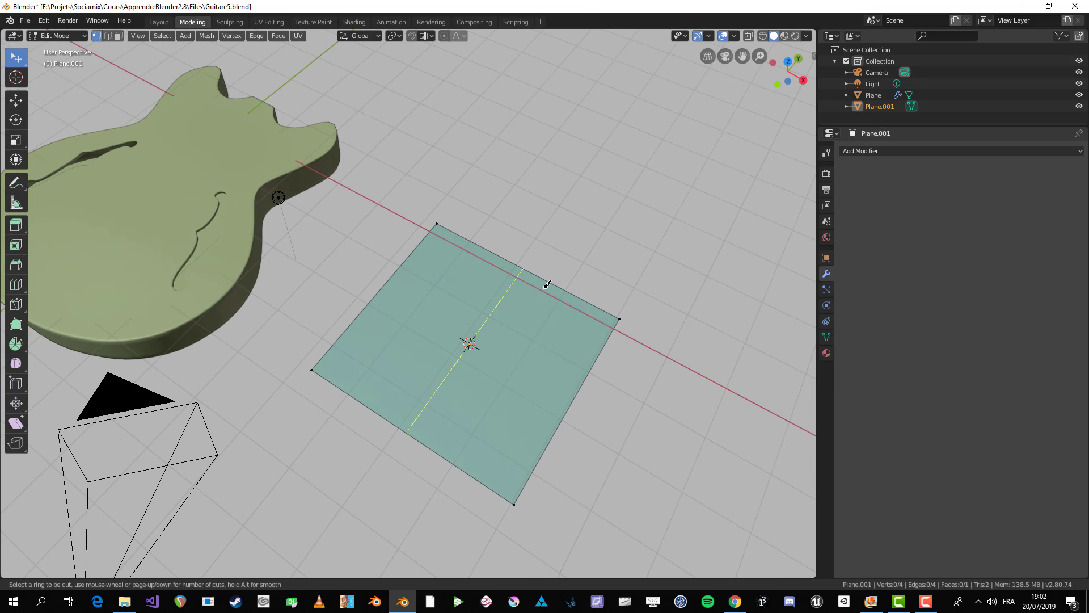
scroll(522, 255, "up", 7)
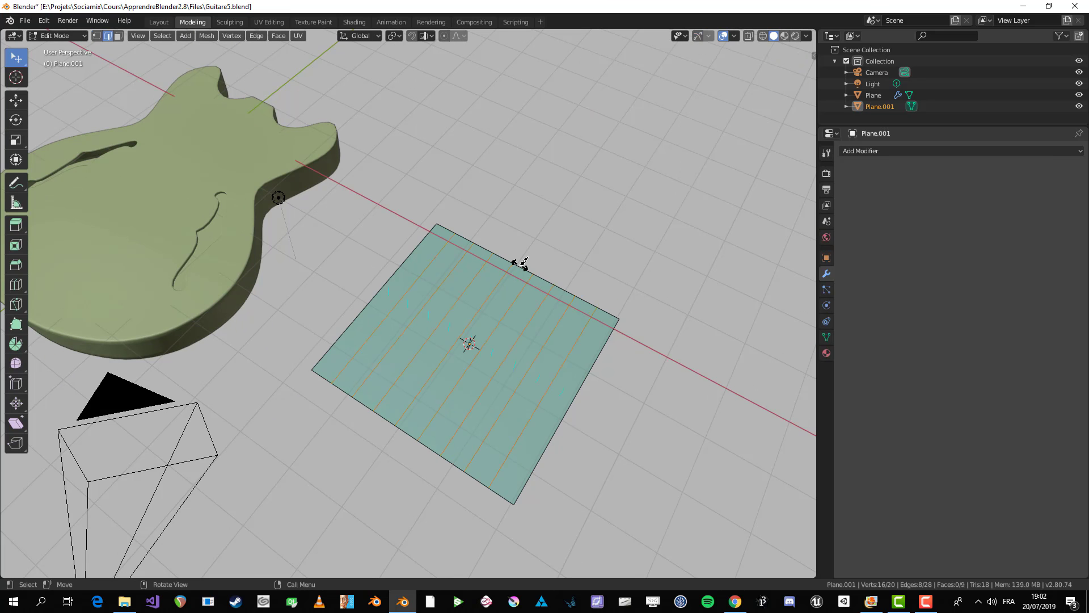
left_click(518, 260)
left_click(479, 345)
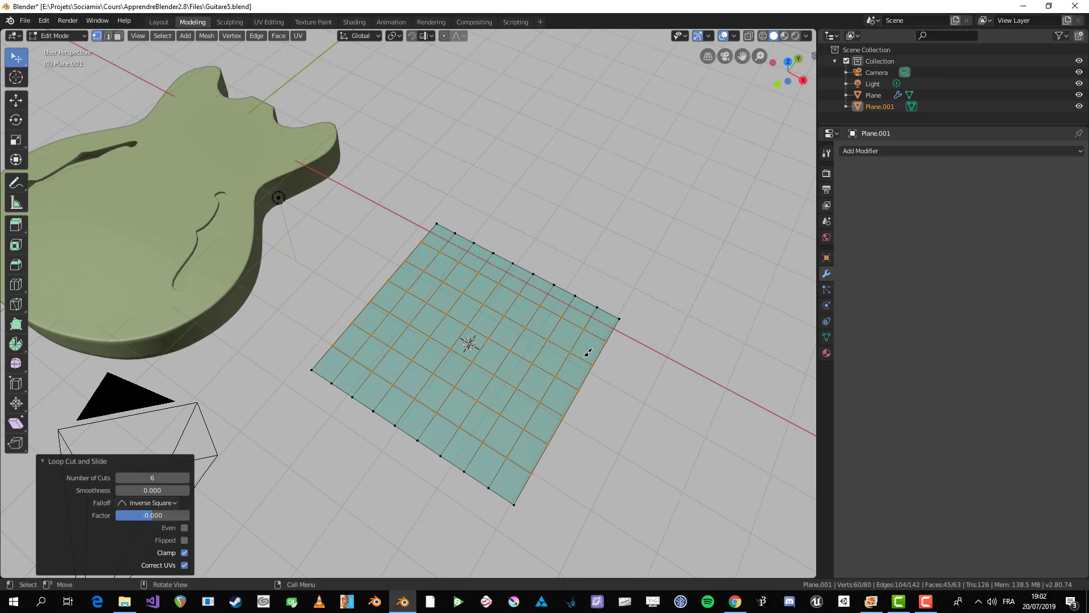
- Look over the loop-cut grid and undo the cuts in both directions on the plane
left_click(734, 36)
middle_click_drag(608, 418, 454, 361)
key("alt+a")
middle_click_drag(381, 396, 440, 423)
key("ctrl+z")
key("ctrl+z")
key("ctrl+z")
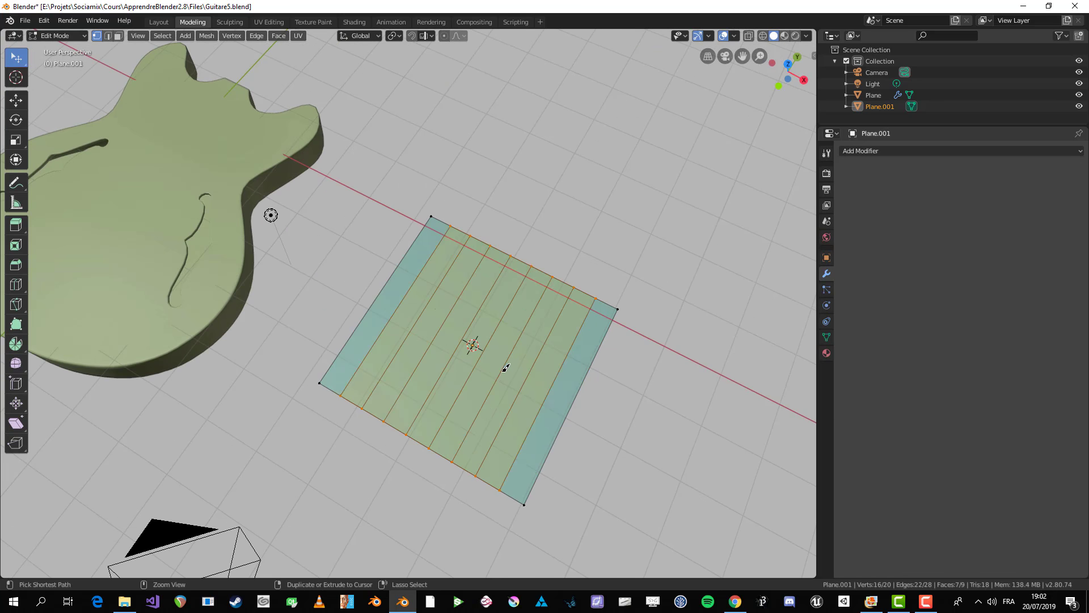
- Subdivide the whole plane once into four equal faces
middle_click_drag(507, 397, 494, 349)
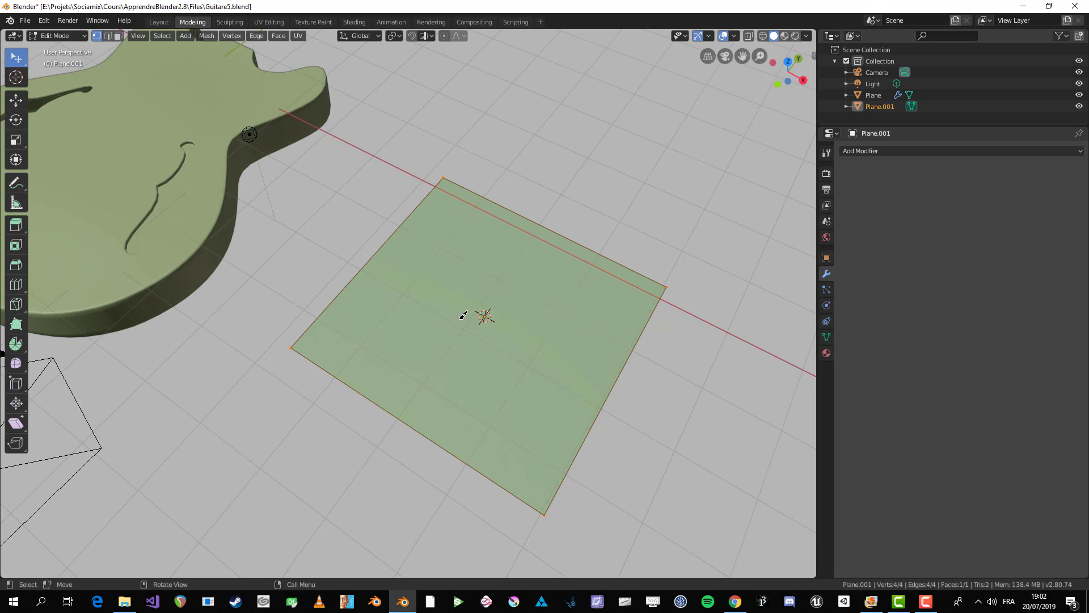
right_click(509, 271)
left_click(504, 274)
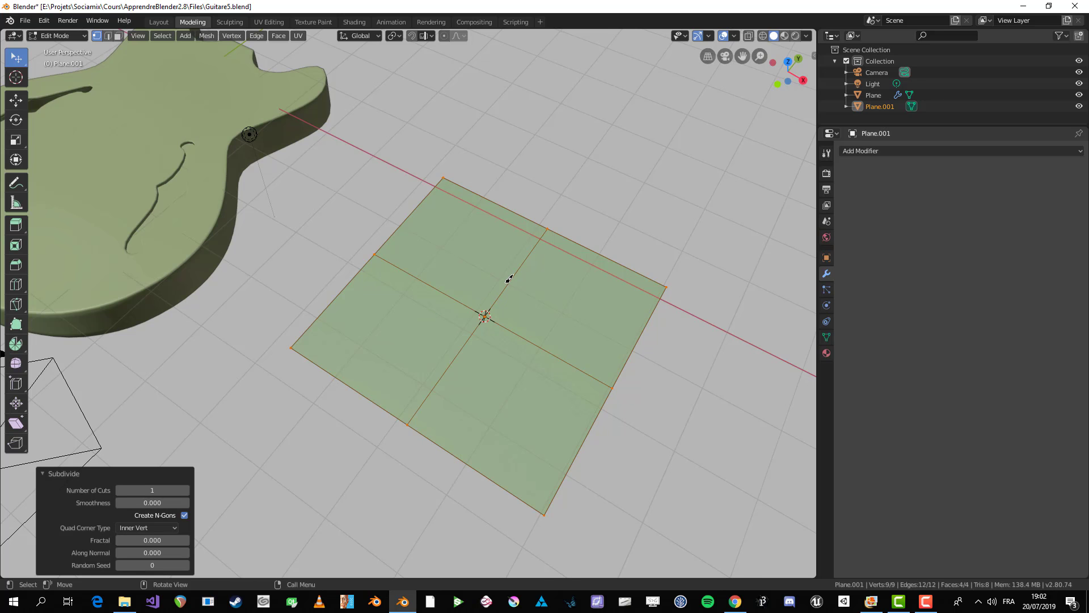
- Subdivide only one quarter face of the plane and inspect its border with the neighbouring undivided faces
key("alt+a")
key("3")
left_click(414, 318)
right_click(412, 326)
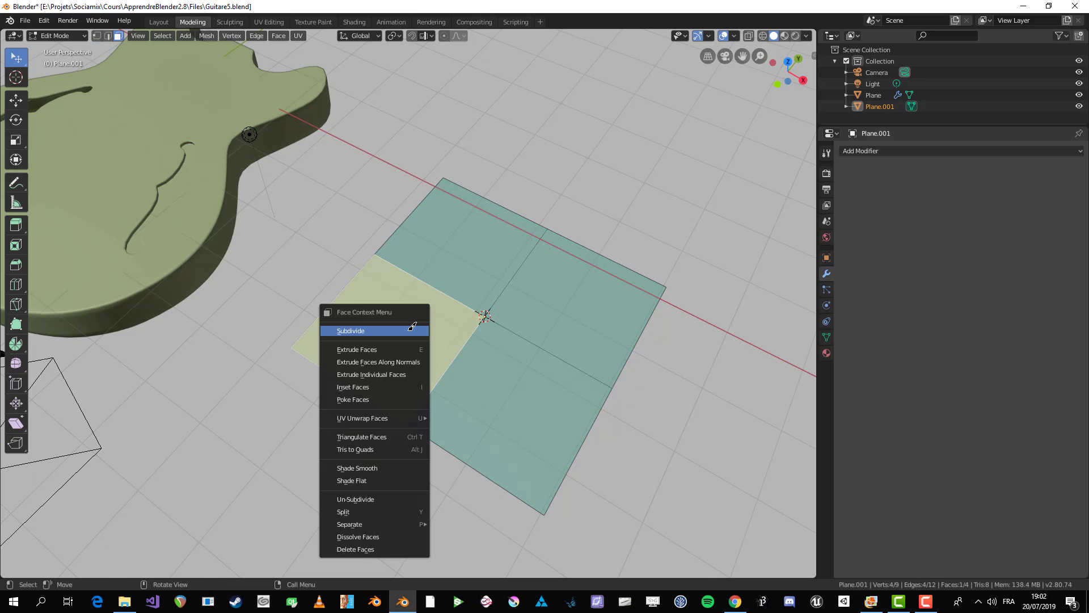
left_click(412, 330)
key("alt+a")
mouse_move(401, 341)
middle_mouse_down()
mouse_move(437, 312)
mouse_move(440, 331)
mouse_move(420, 331)
middle_mouse_up()
left_click(440, 306)
scroll(494, 321, "up", 3)
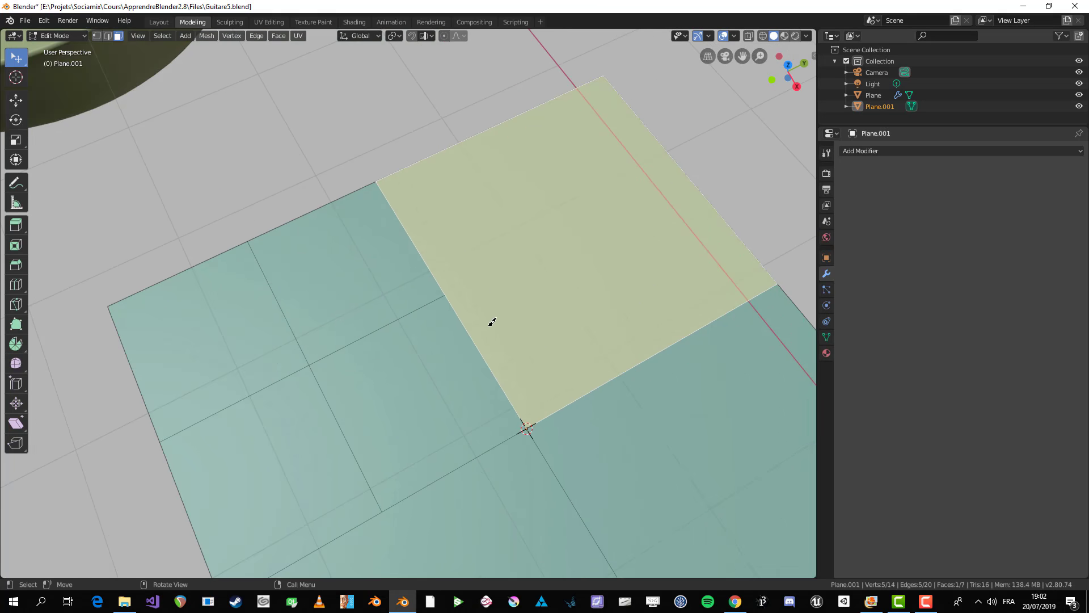
middle_click_drag(494, 321, 433, 261)
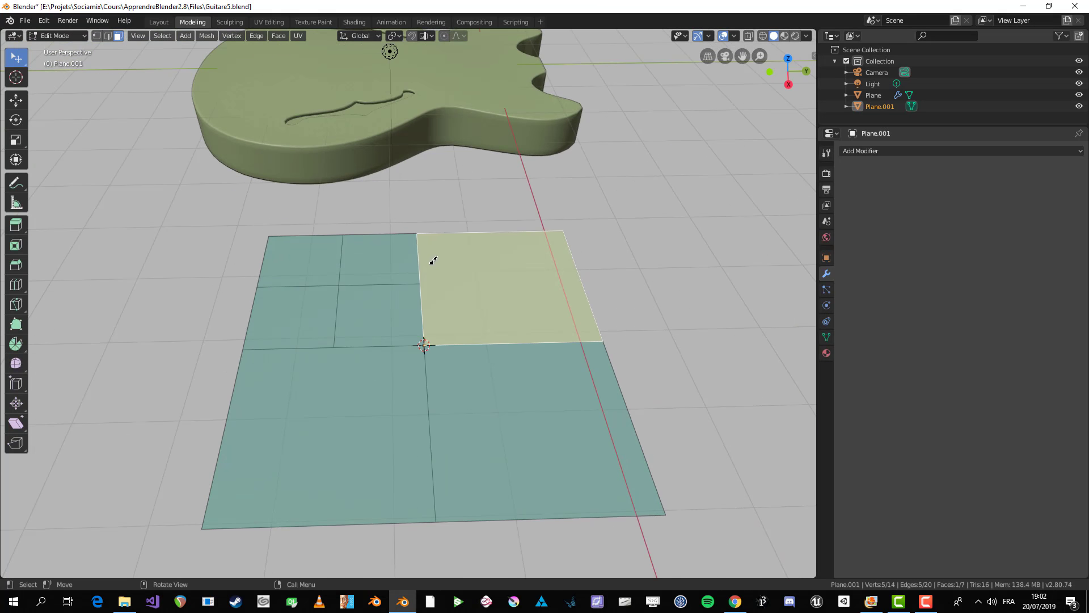
- Move the midpoint vertex on the border between the subdivided quarter and the adjacent large face
left_click(340, 389)
key("1")
left_click(332, 345)
key("g")
left_click(343, 318)
- Raise the plane's central vertex into a peak to demonstrate how the uneven faces deform
left_click(424, 345)
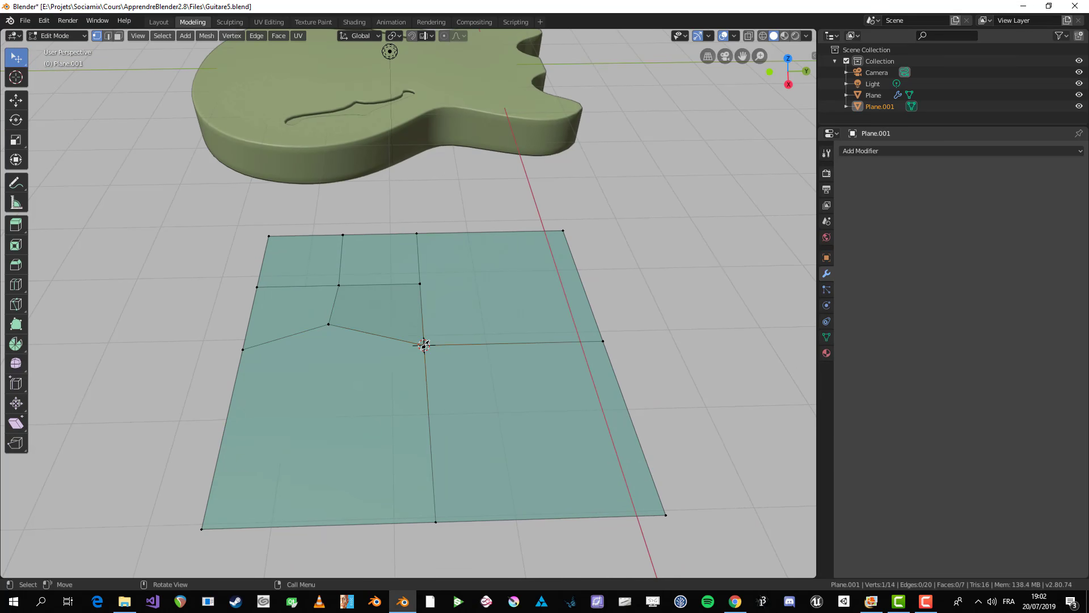
middle_click_drag(330, 374, 429, 357)
scroll(428, 358, "up", 2)
key("g")
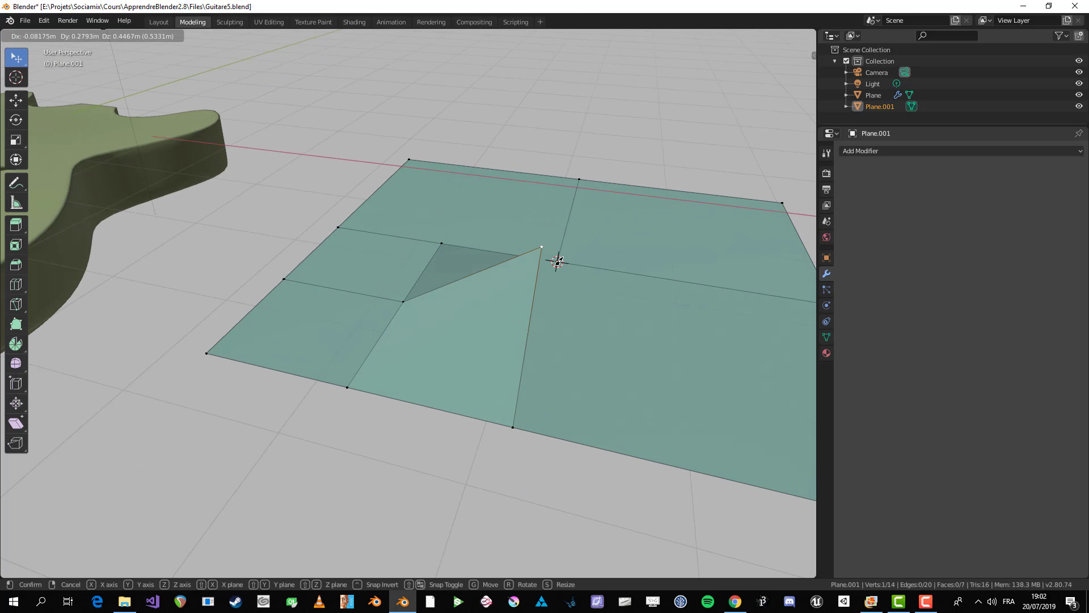
left_click(542, 305)
scroll(567, 302, "down", 3)
middle_click_drag(566, 301, 552, 262)
key("g")
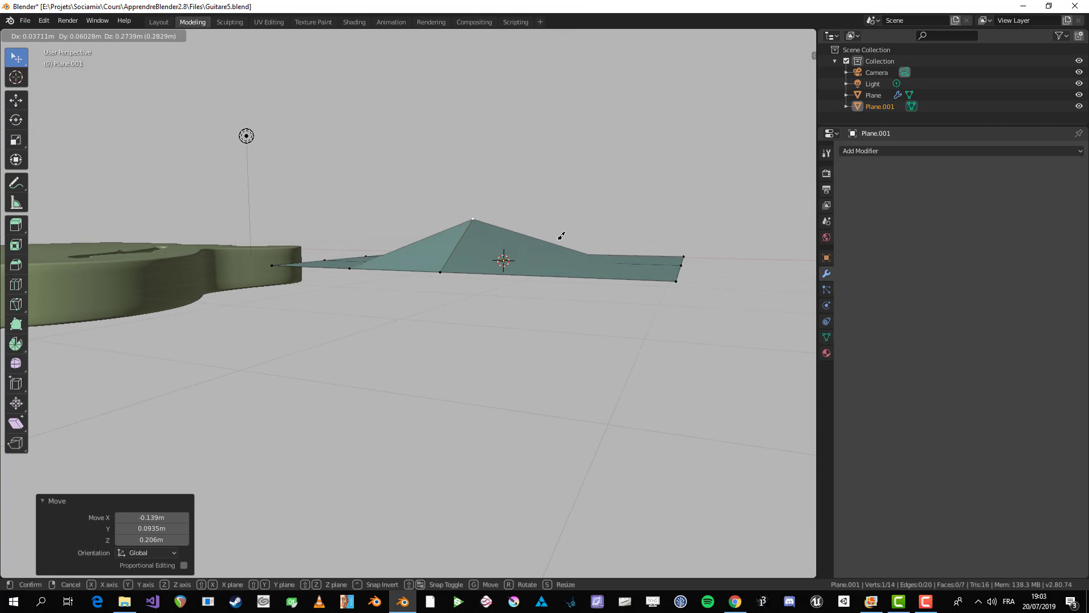
left_click(477, 224)
mouse_move(477, 224)
middle_mouse_down()
mouse_move(479, 260)
mouse_move(365, 267)
mouse_move(418, 318)
mouse_move(498, 299)
mouse_move(483, 232)
middle_mouse_up()
- Return to Object Mode, apply Shade Smooth to the deformed plane, and examine its shading
key("Tab")
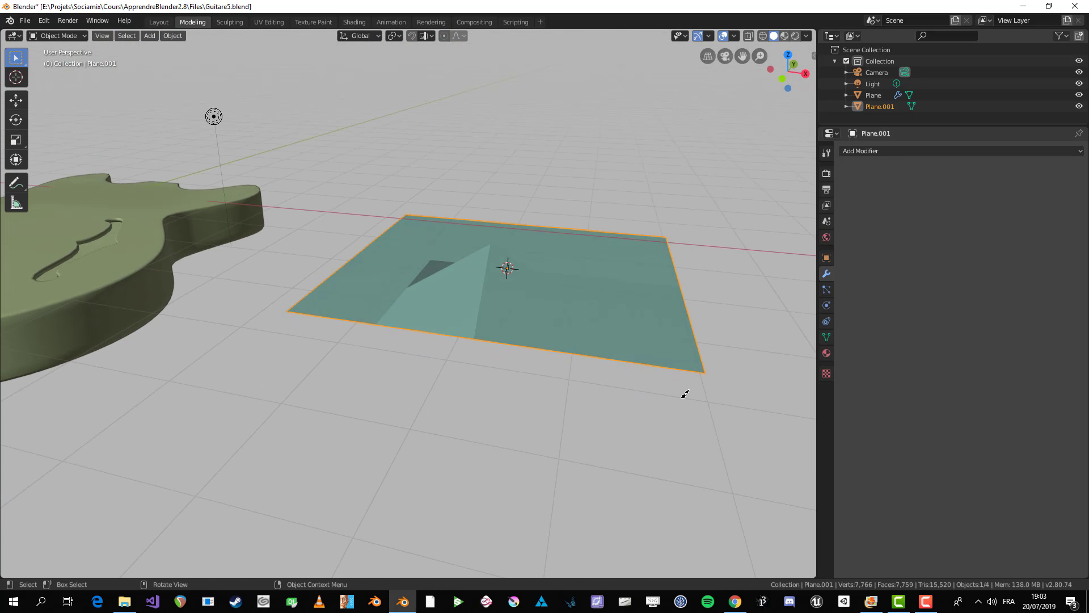
middle_click_drag(685, 393, 517, 281)
right_click(516, 280)
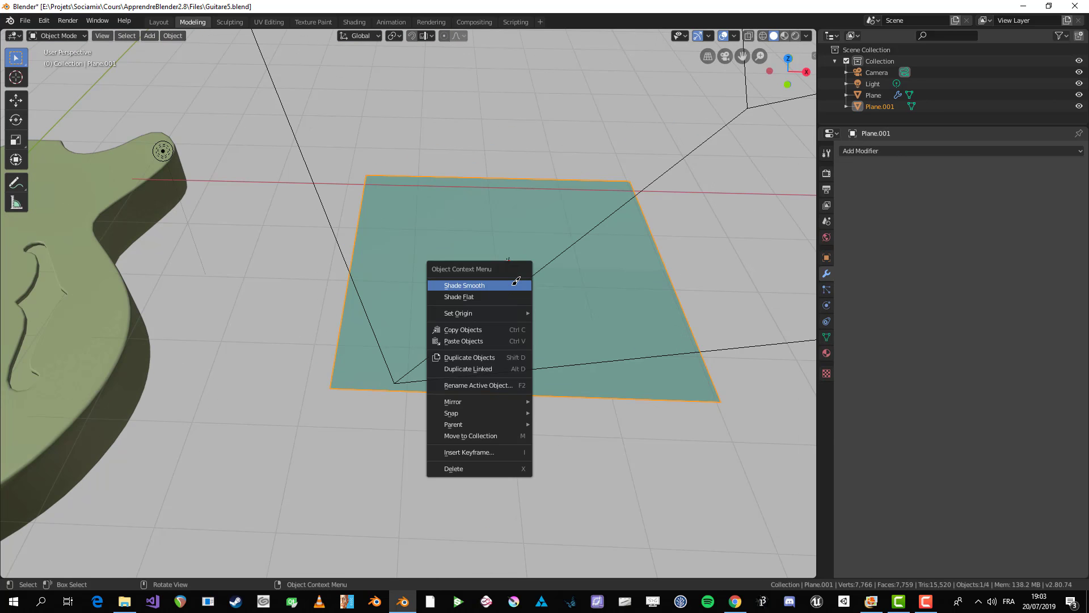
left_click(503, 281)
middle_click_drag(574, 319, 542, 320)
- Undo the vertex moves and the quarter-face subdivision, going back to the plane with four equal faces
key("Tab")
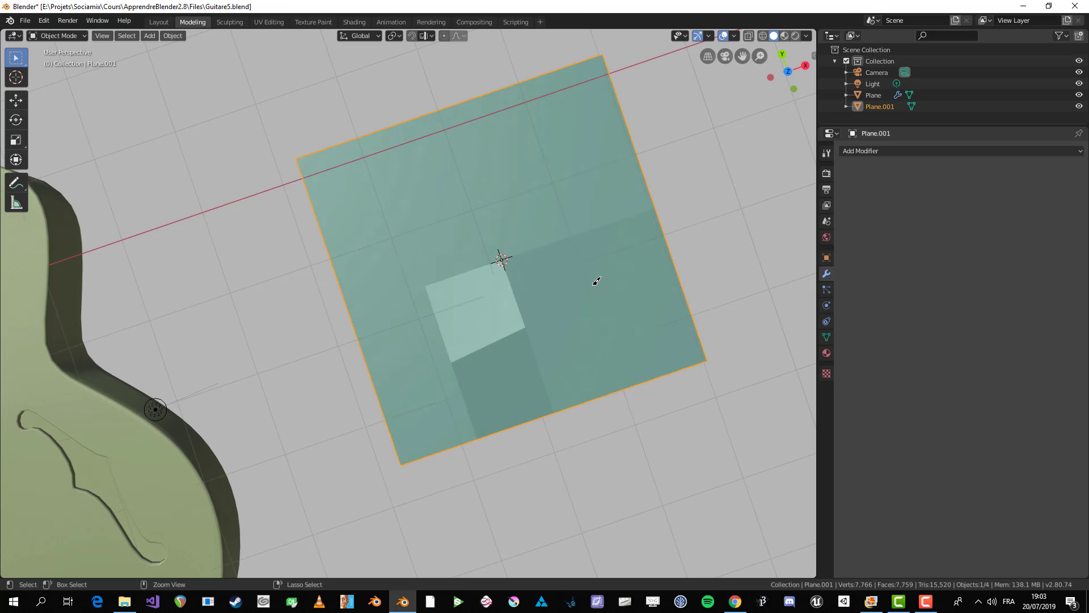
key("3")
left_click(574, 294)
key("ctrl+z")
key("ctrl+z")
key("ctrl+z")
key("ctrl+z")
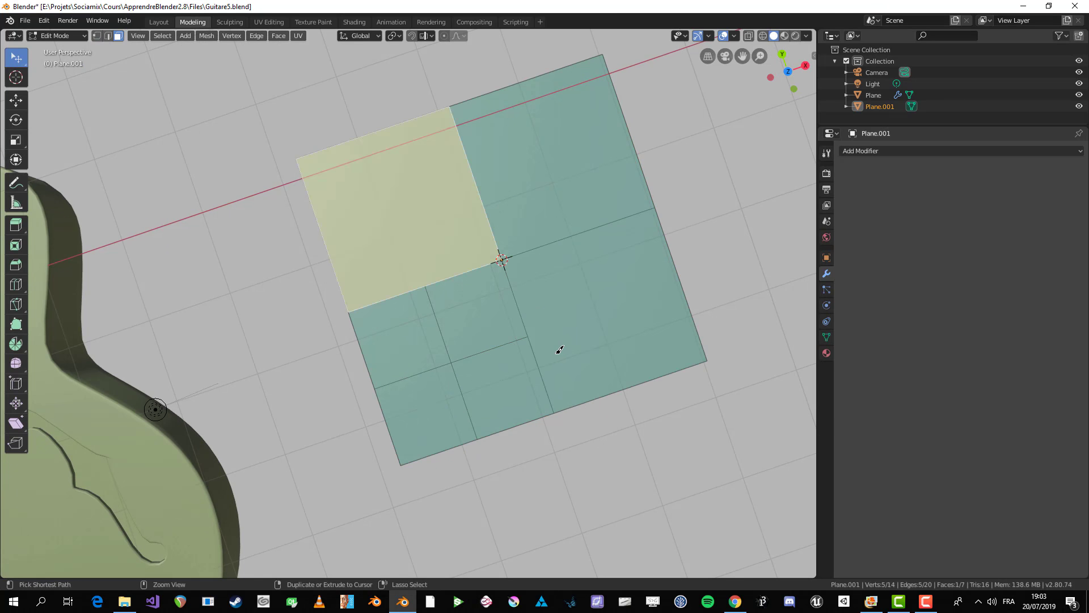
- Subdivide the entire plane three more times into a 16 by 16 grid of faces
key("a")
middle_click_drag(562, 340, 518, 313)
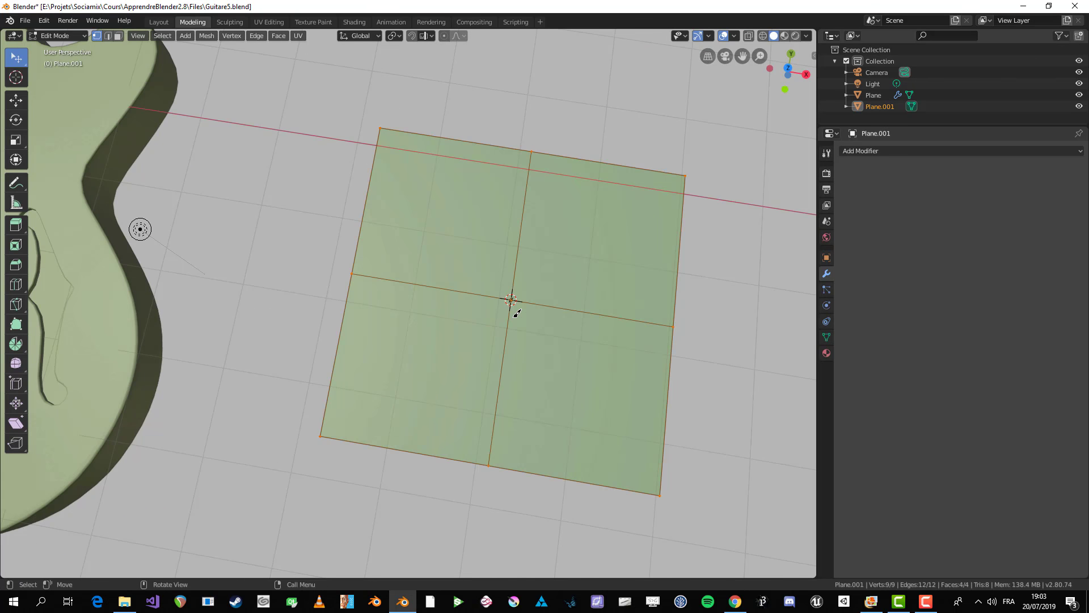
right_click(457, 285)
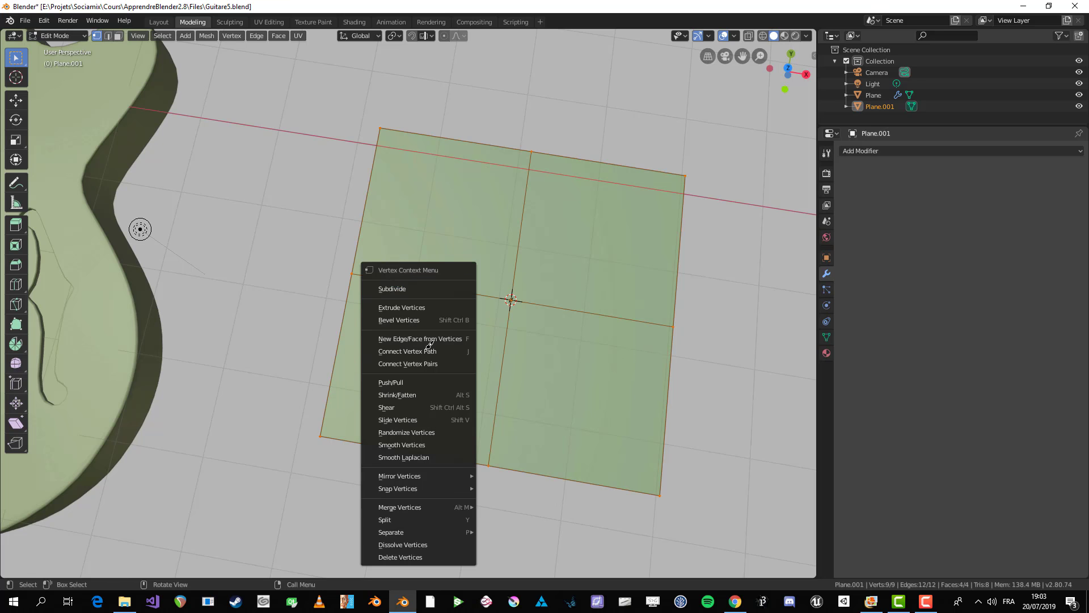
left_click(436, 288)
right_click(441, 279)
left_click(442, 282)
right_click(447, 278)
left_click(448, 279)
middle_click_drag(448, 278, 508, 338)
- Delete a rectangular block of faces, 4 wide by 11 long, near the grid's centre to open a hole
key("alt+a")
key("KP_7")
key("3")
key("b")
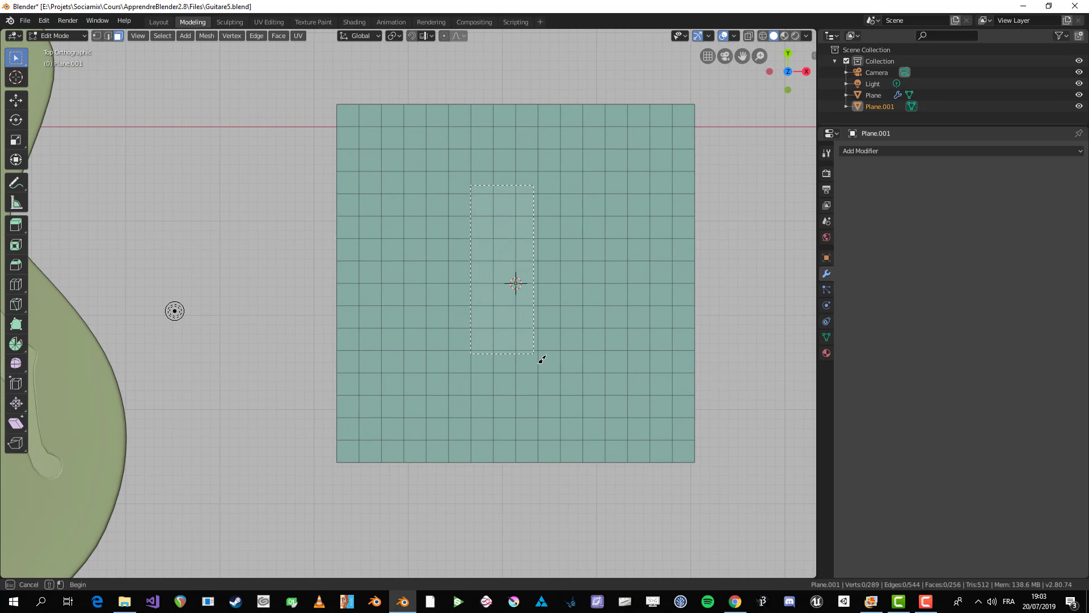
left_click_drag(532, 393, 532, 393)
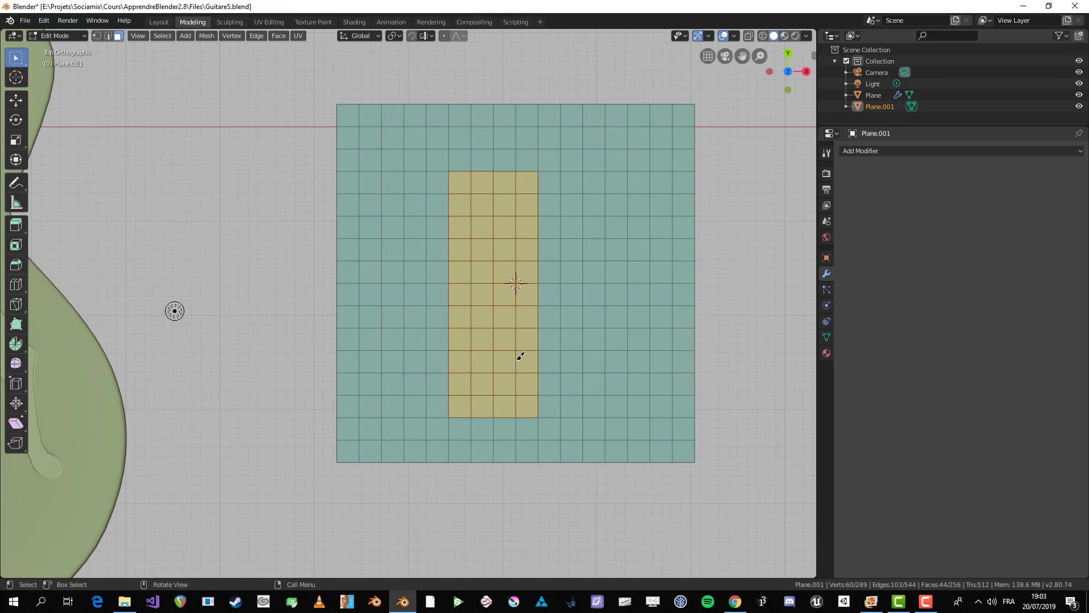
key("x")
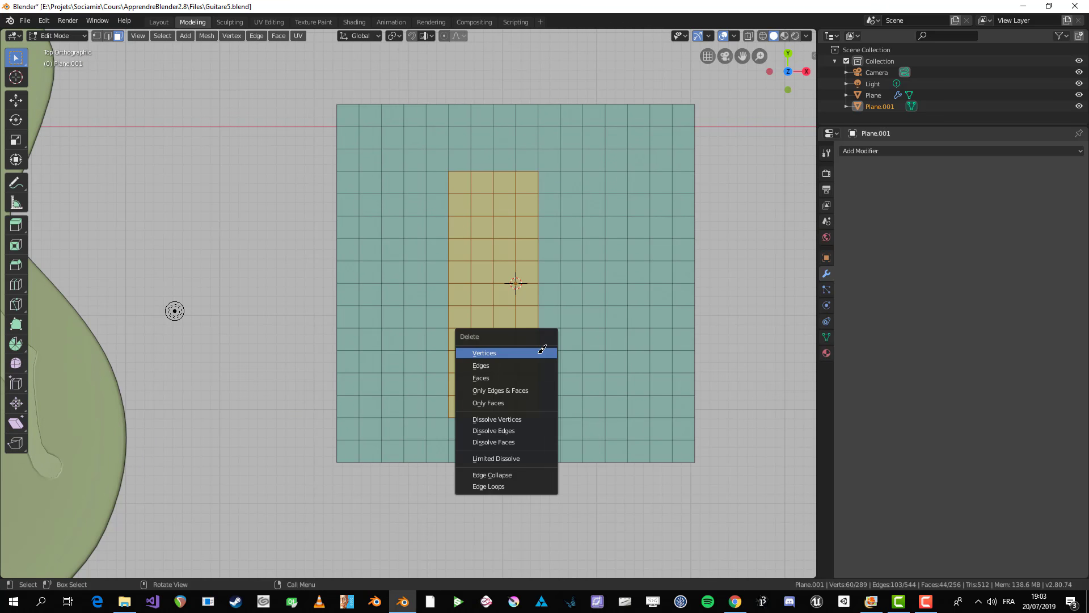
left_click(522, 376)
middle_click_drag(522, 377, 505, 326)
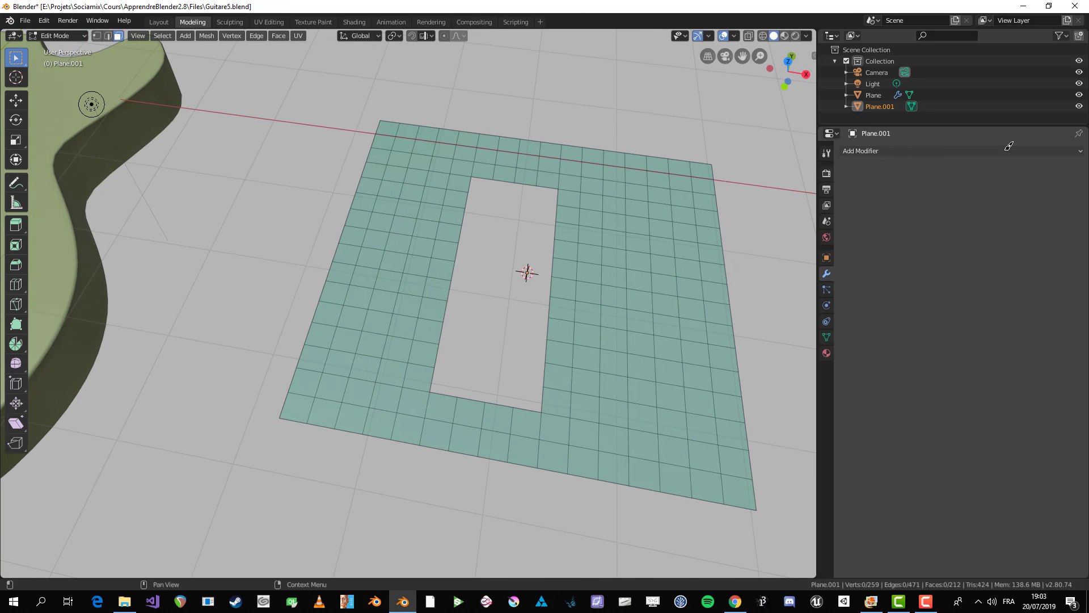
- Return to Object Mode and add a Subdivision Surface modifier to the plane with the hole
key("Tab")
left_click(862, 151)
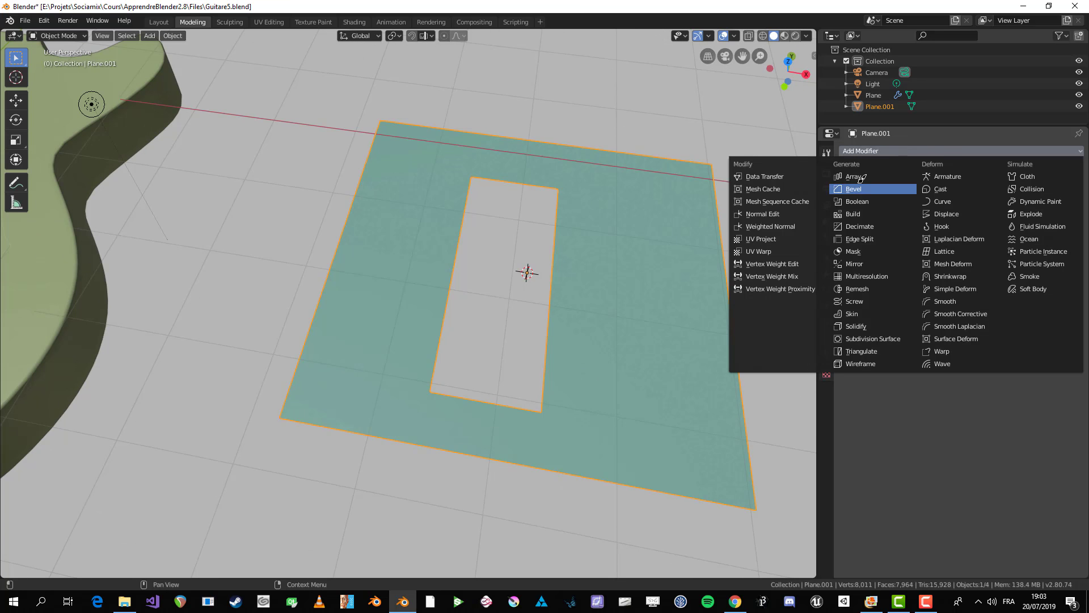
left_click(870, 336)
middle_click_drag(559, 284, 569, 291)
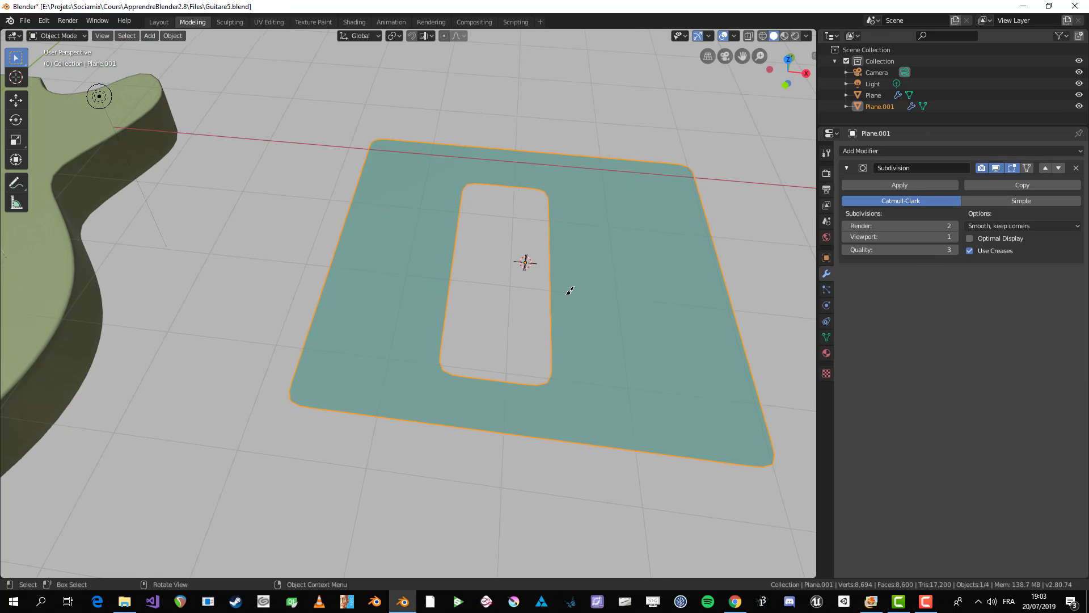
- Extrude the hole's border edge loop downward to form inner walls, and return to Object Mode
key("Tab")
key("2")
left_click(465, 200, "alt")
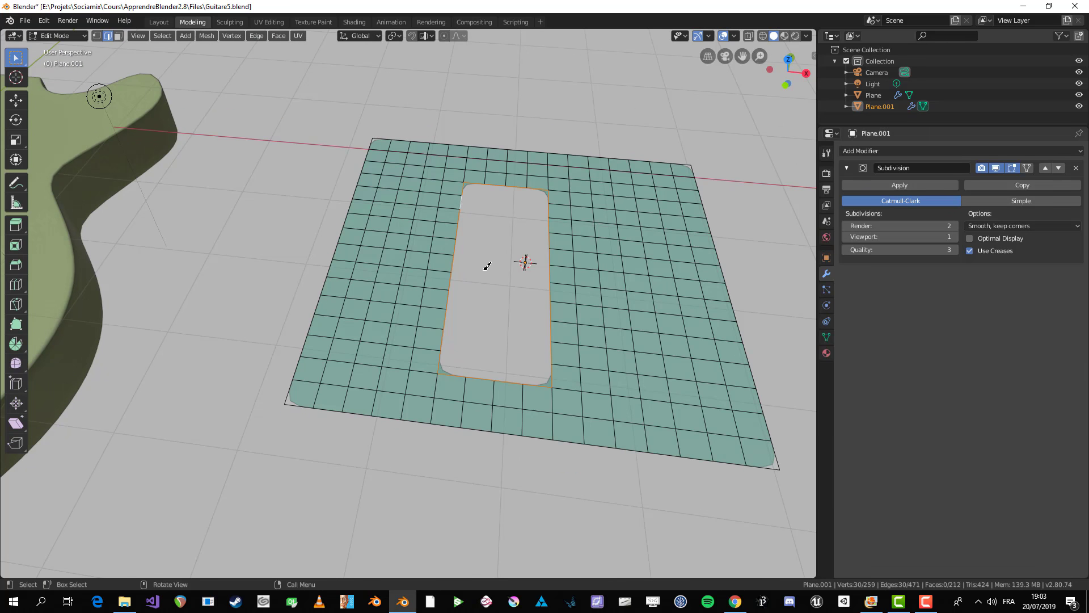
middle_click_drag(486, 266, 478, 222)
key("e")
left_click(513, 281)
key("Tab")
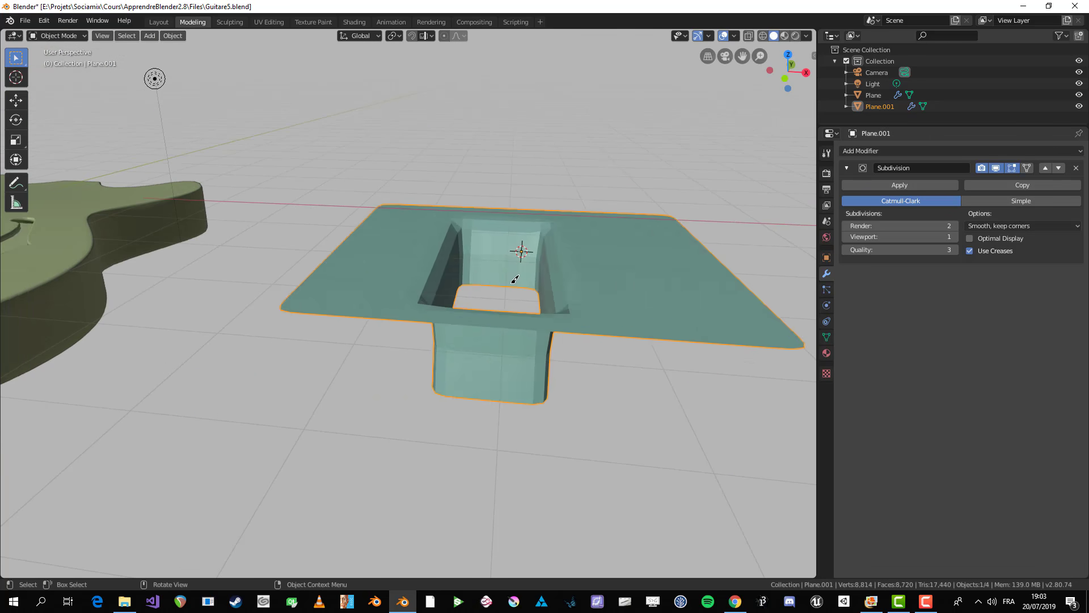
- Set the plane's Subdivision modifier Viewport level to 4
middle_click_drag(515, 279, 495, 234)
left_click(958, 233)
left_click(958, 233)
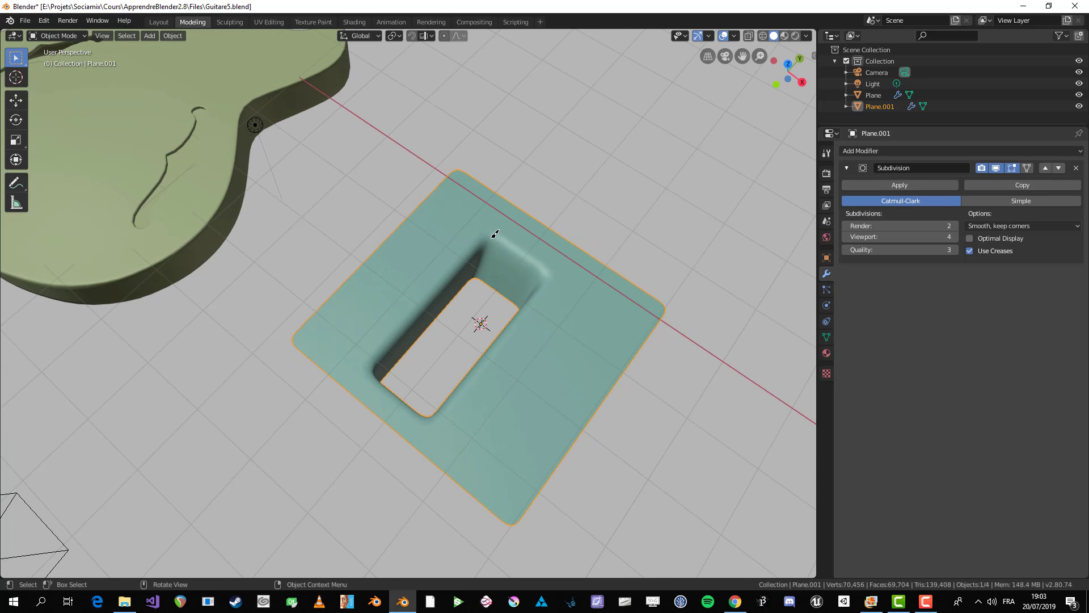
- Examine the rounding along the hole's rim up close, comparing the mesh cage in Edit Mode with the subdivided surface
scroll(546, 296, "up", 6)
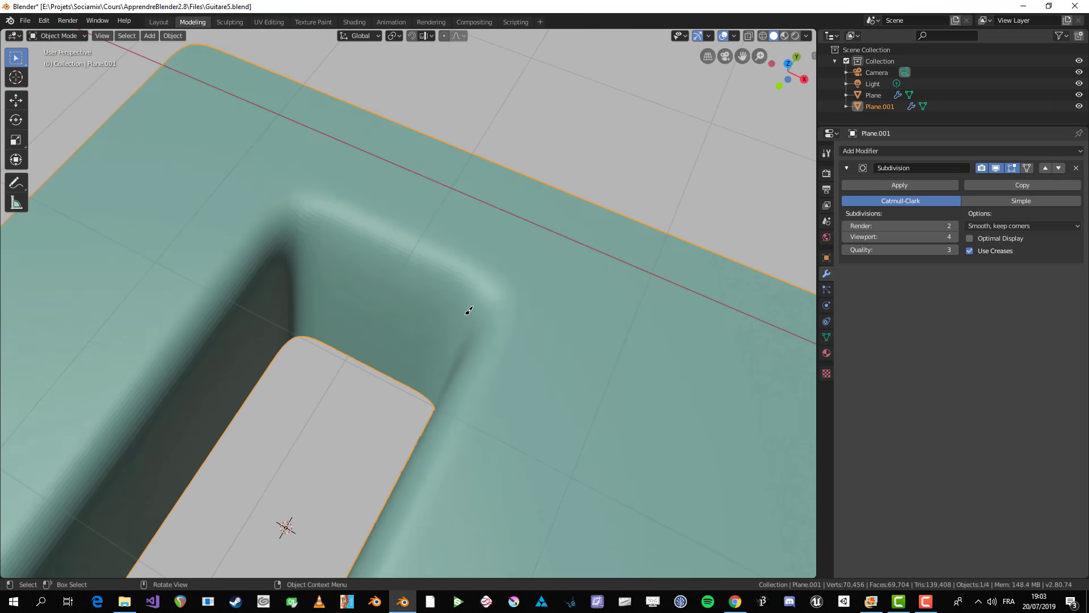
key("Tab")
scroll(493, 296, "down", 4)
middle_click_drag(493, 297, 446, 386)
scroll(487, 250, "up", 3)
scroll(487, 250, "down", 4)
middle_click_drag(444, 347, 540, 311)
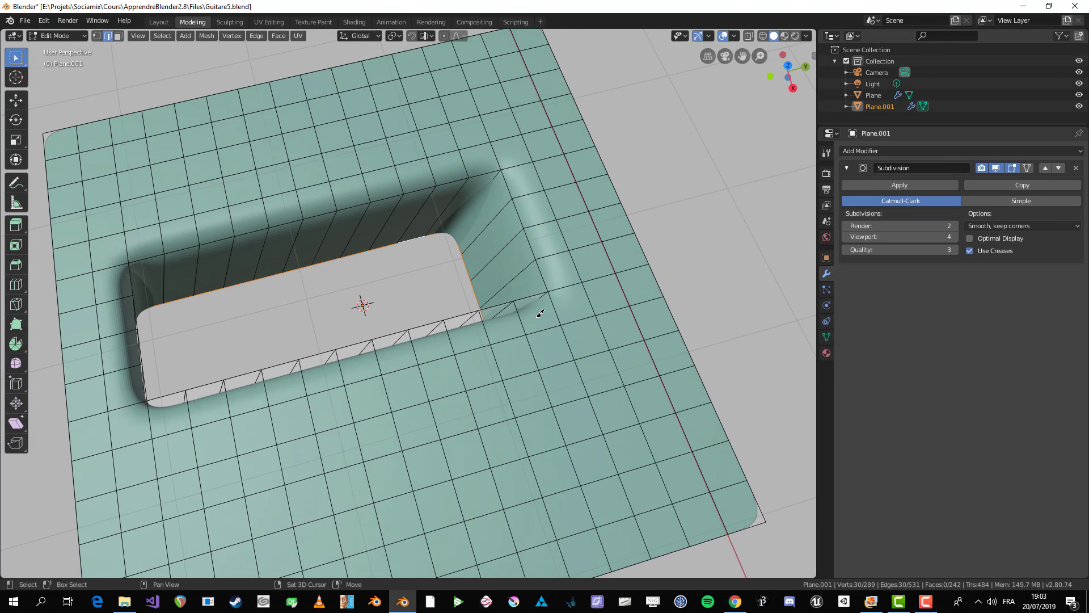
key("Tab")
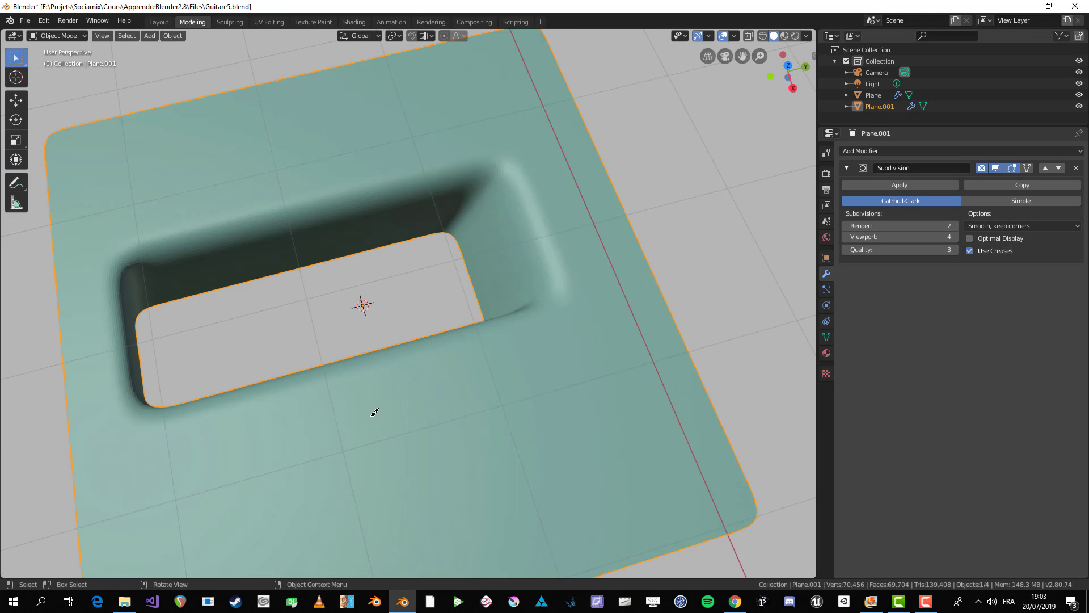
- Enter Edit Mode on the test plane and clear the mesh selection
middle_click_drag(372, 415, 435, 389)
key("Tab")
key("g")
left_click(391, 350)
key("Tab")
key("Tab")
scroll(573, 325, "up", 2)
key("alt+a")
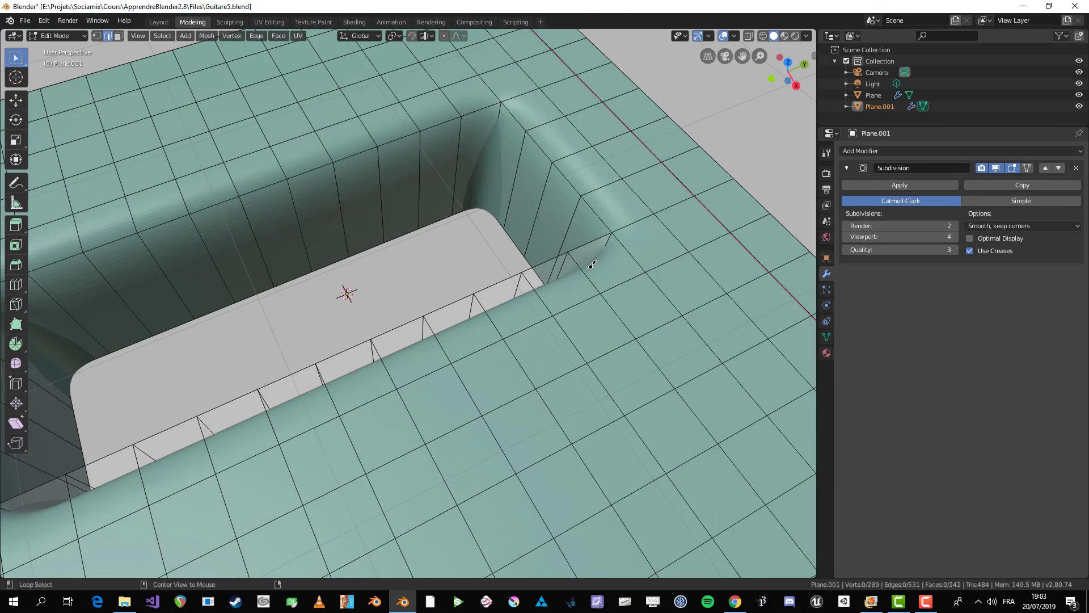
- Add loop cuts tight along one long side and one short end of the hole, and return to Object Mode
scroll(592, 264, "down", 3)
middle_click_drag(556, 260, 370, 346)
key("ctrl+r")
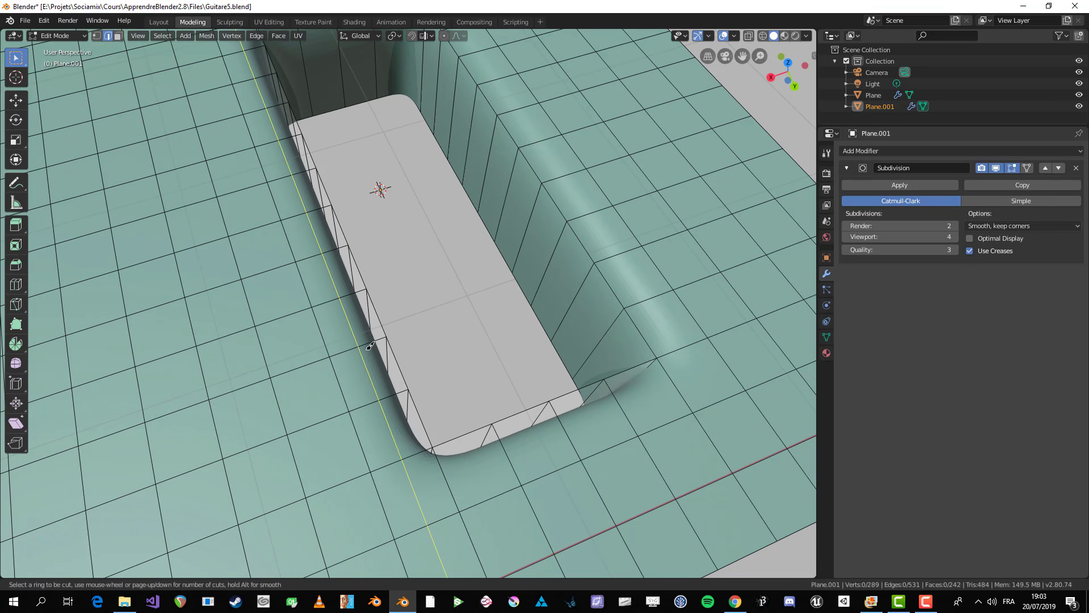
left_click(370, 346)
left_click(450, 470)
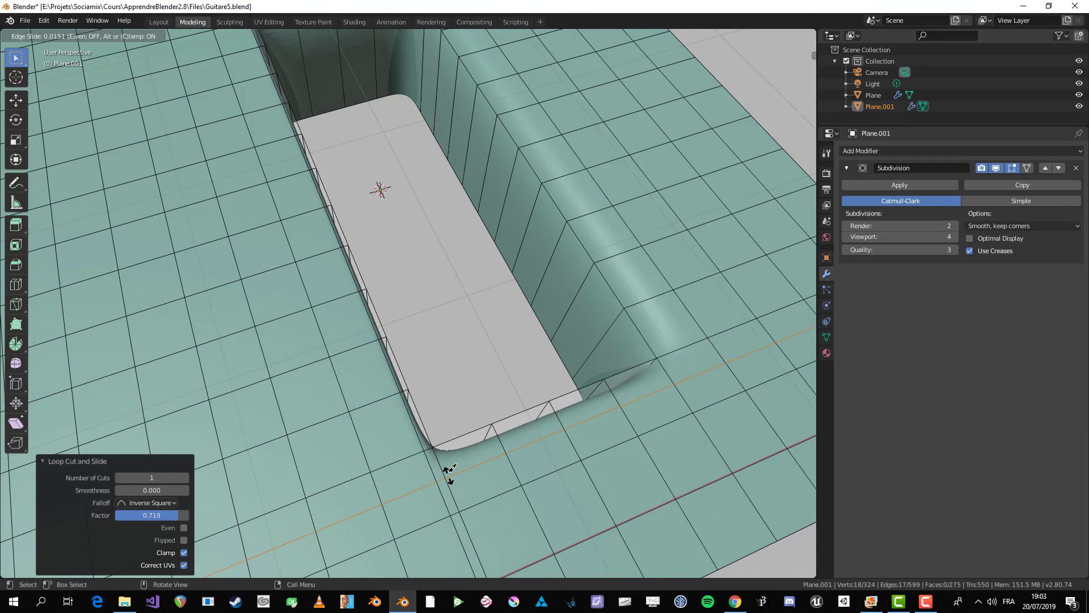
left_click(450, 447)
key("Tab")
- Add a supporting loop cut close to the hole's opposite long side, and return to Object Mode
scroll(508, 414, "down", 3)
middle_click_drag(564, 397, 513, 375)
key("Tab")
scroll(535, 409, "up", 2)
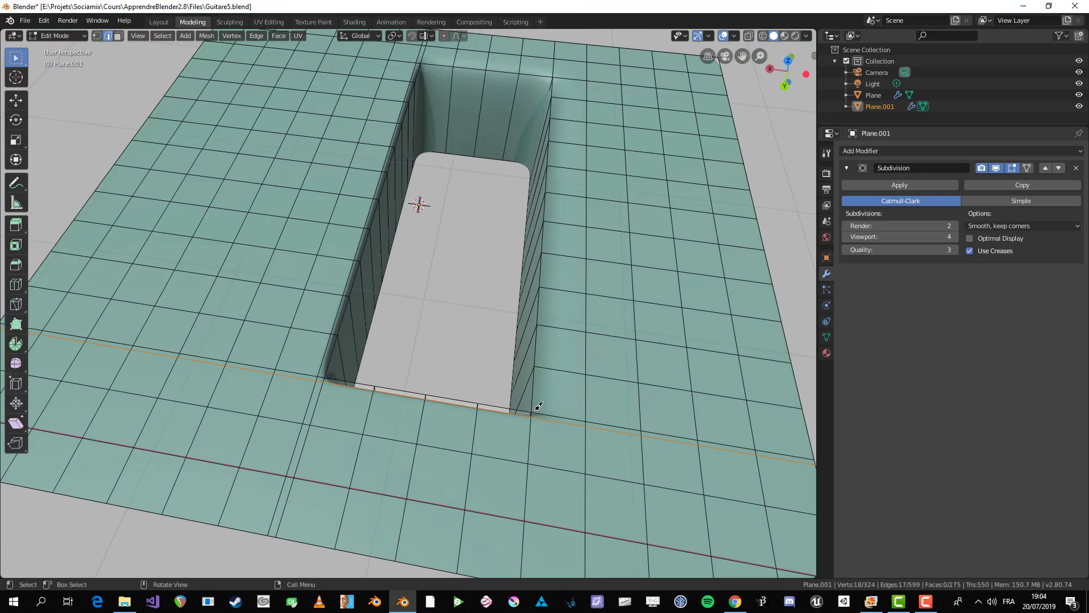
key("ctrl+r")
left_click(536, 412)
left_click(522, 417)
key("Tab")
scroll(421, 406, "down", 5)
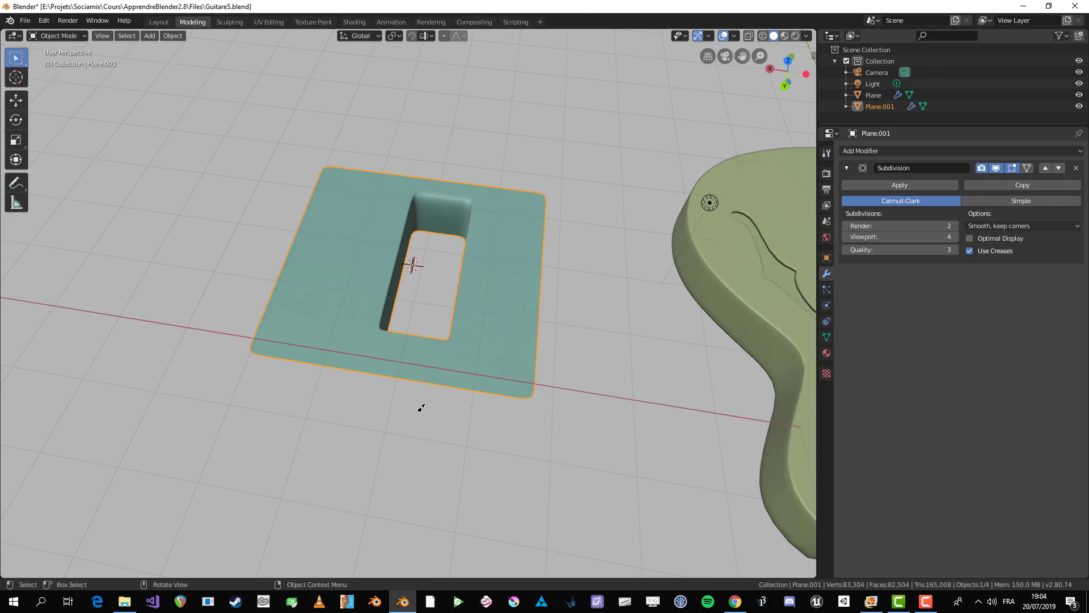
- Add a loop cut close to the hole's remaining short end, slid to a factor of about -0.756
middle_click_drag(420, 406, 578, 409)
scroll(461, 365, "up", 5)
middle_click_drag(317, 326, 462, 365, "shift")
key("Tab")
middle_click_drag(277, 184, 384, 198, "shift")
key("ctrl+r")
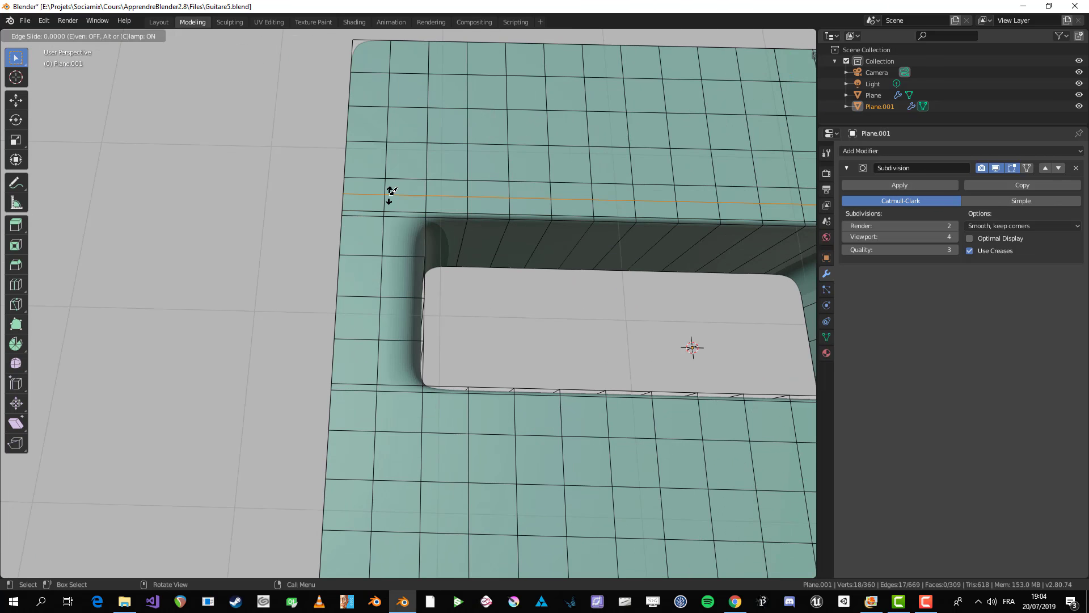
left_click(414, 214)
left_click(432, 215)
scroll(498, 267, "down", 4)
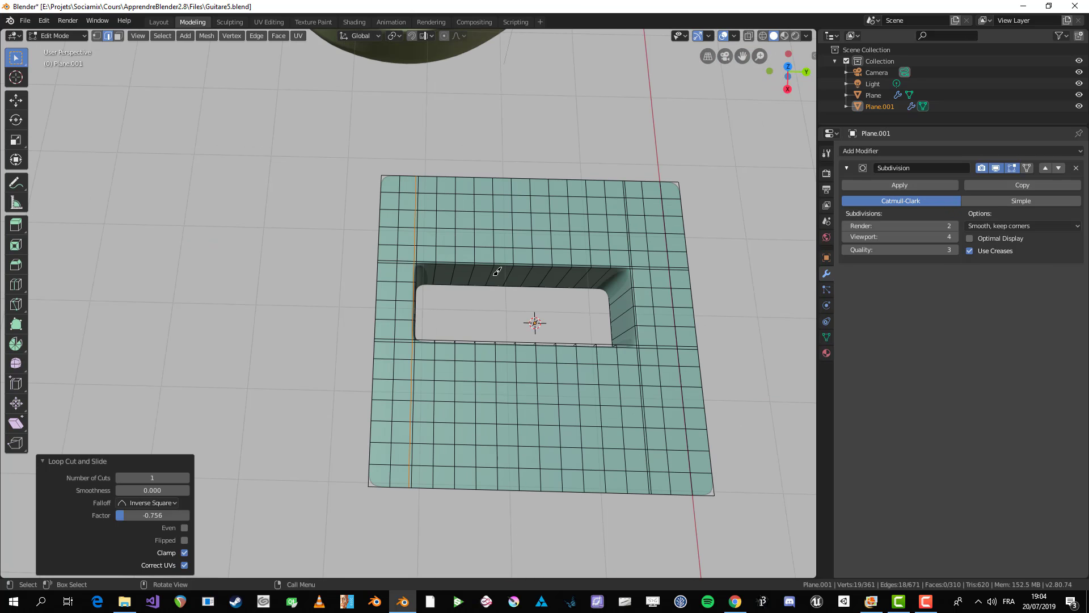
scroll(474, 297, "up", 3)
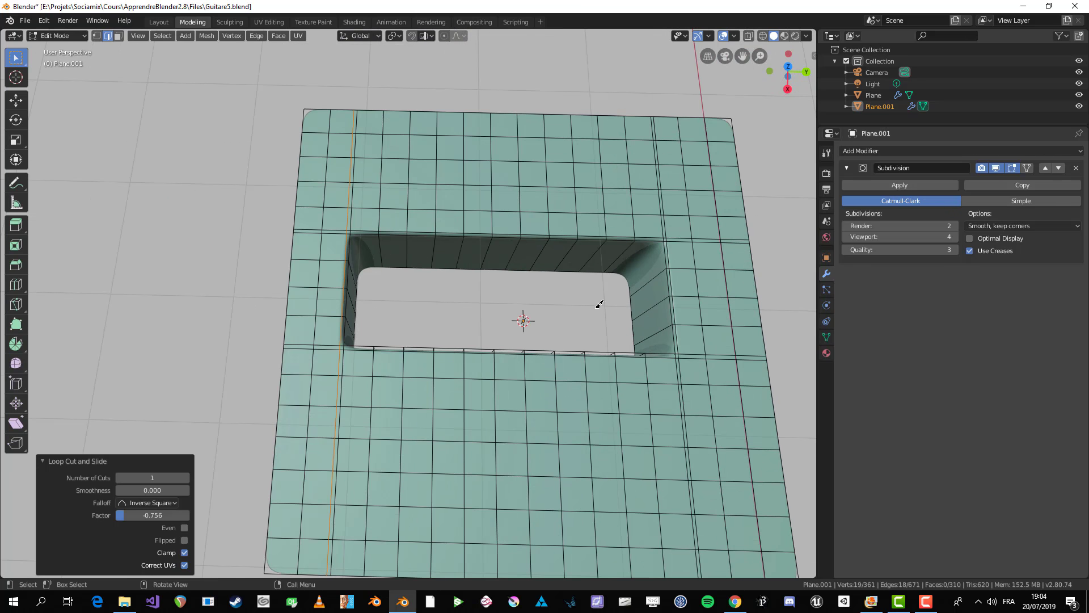
- Try moving a vertex near the plane's outer edge where a support loop ends, comparing the surface through undo and redo
key("1")
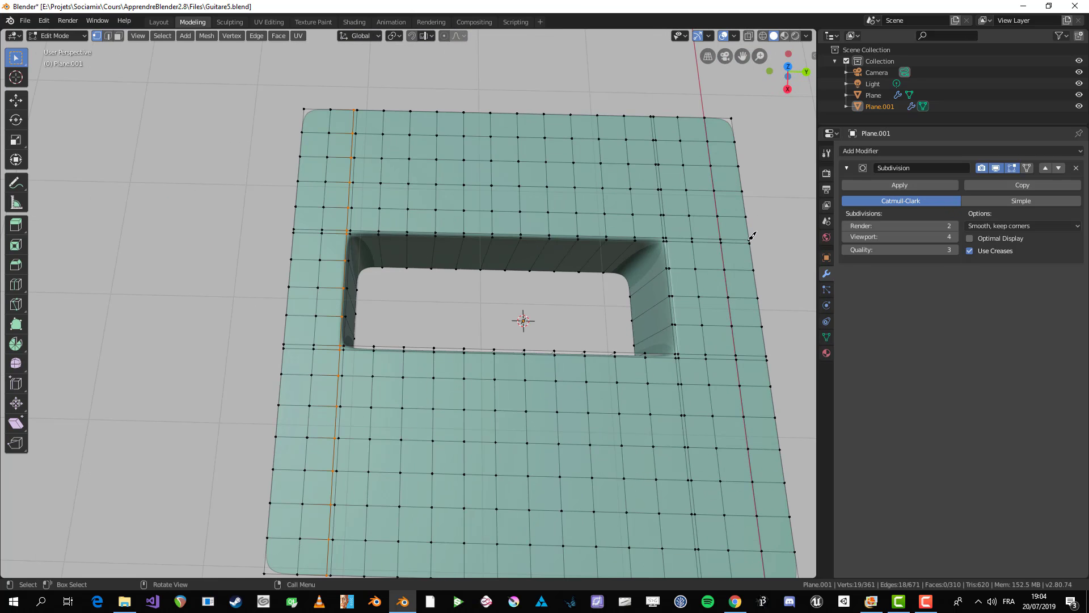
left_click(750, 242)
key("g")
left_click(772, 228)
key("ctrl+z")
key("ctrl+shift+z")
key("ctrl+z")
key("ctrl+shift+z")
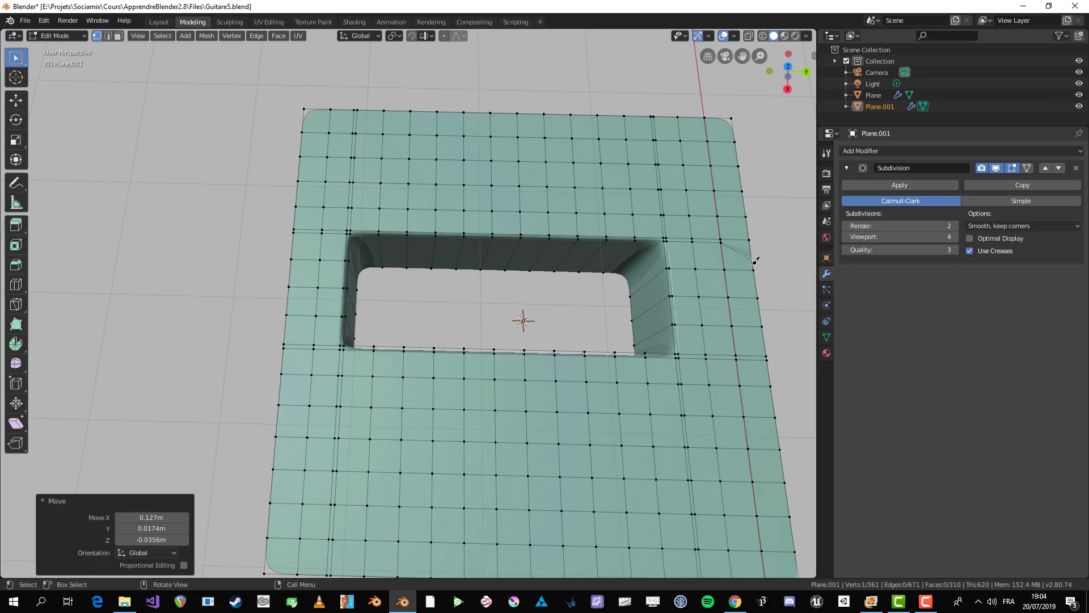
key("ctrl+z")
- Return to Object Mode and examine the hole's supported rim and corners against the mesh cage
scroll(624, 273, "down", 5)
key("Tab")
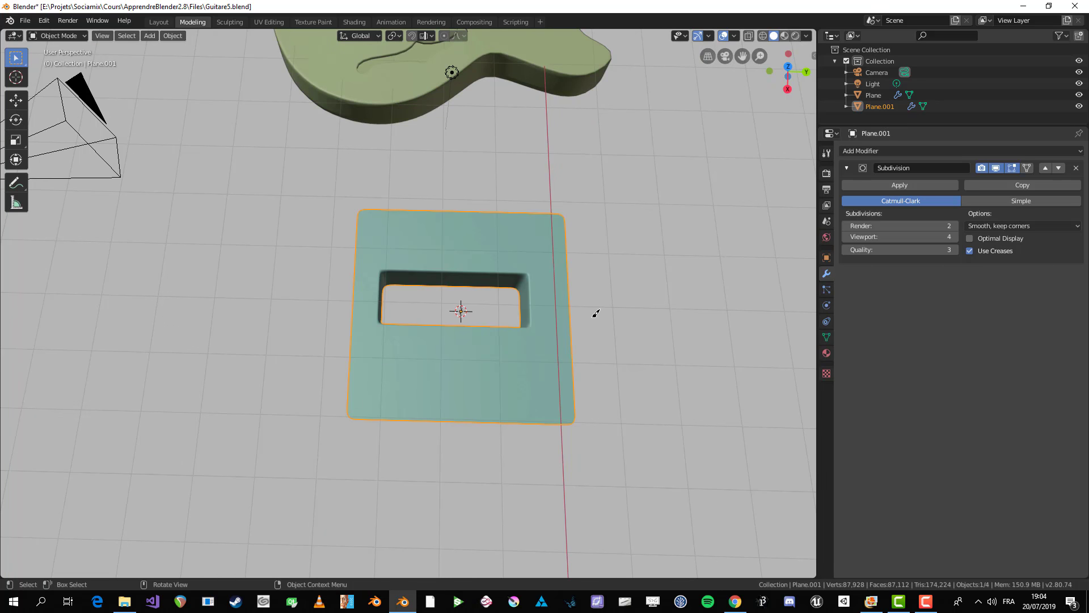
scroll(570, 336, "up", 3)
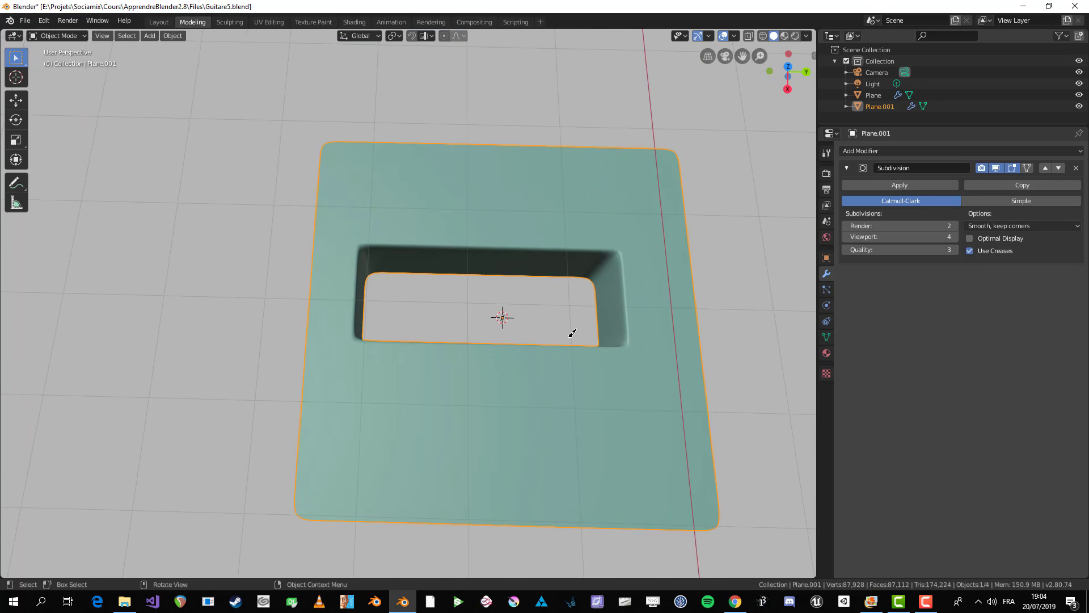
key("Tab")
middle_click_drag(368, 356, 419, 315)
scroll(352, 276, "up", 5)
key("Tab")
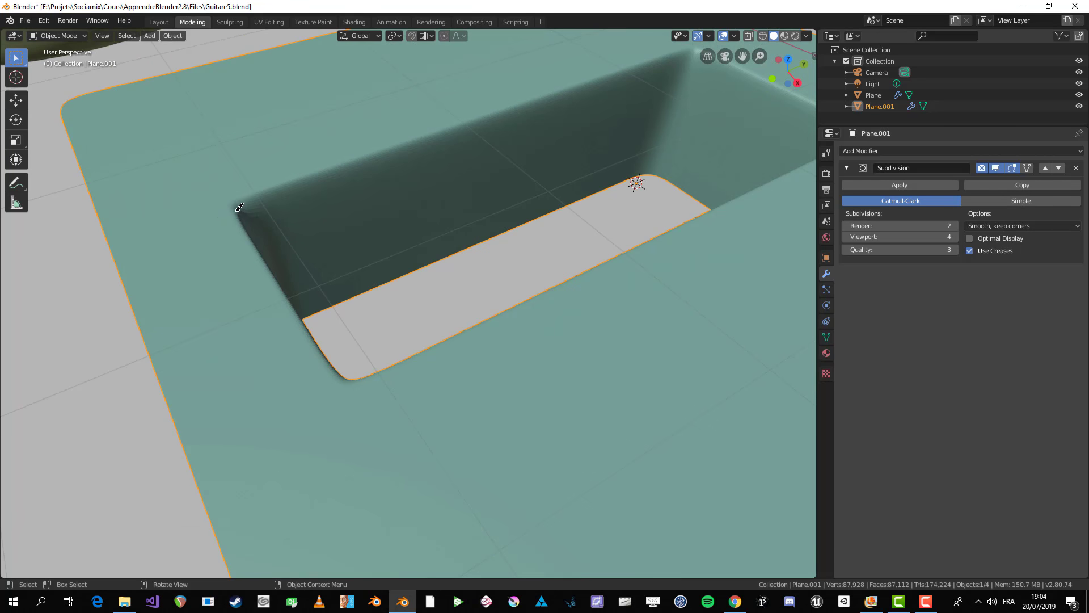
scroll(733, 261, "down", 3)
scroll(527, 192, "down", 5)
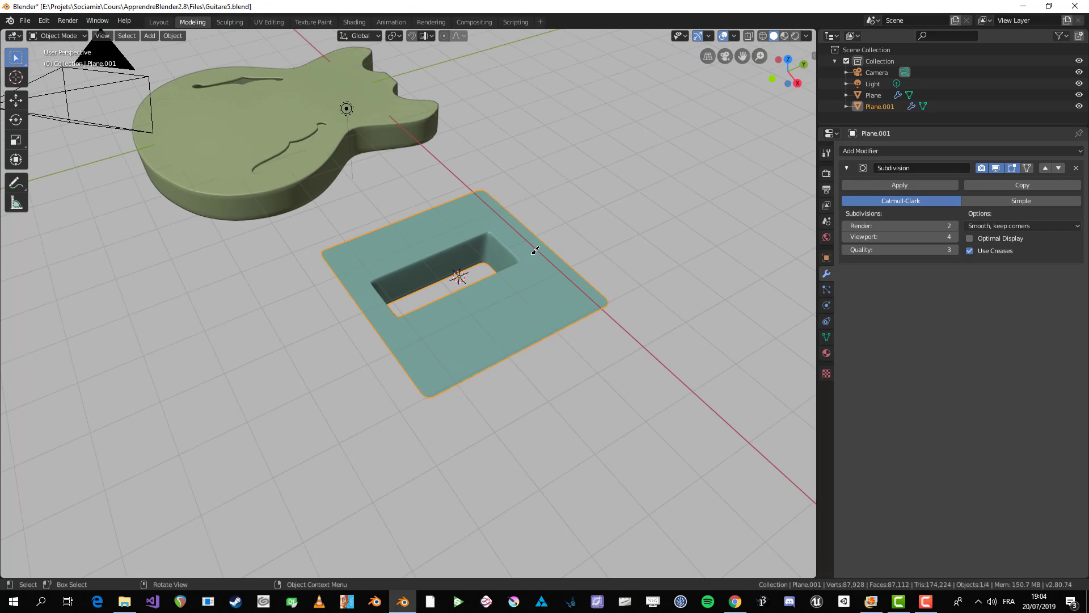
- Undo the support loop cuts added around the test plane's hole
middle_click_drag(535, 250, 440, 236)
key("Tab")
key("Tab")
key("Tab")
key("Tab")
key("Tab")
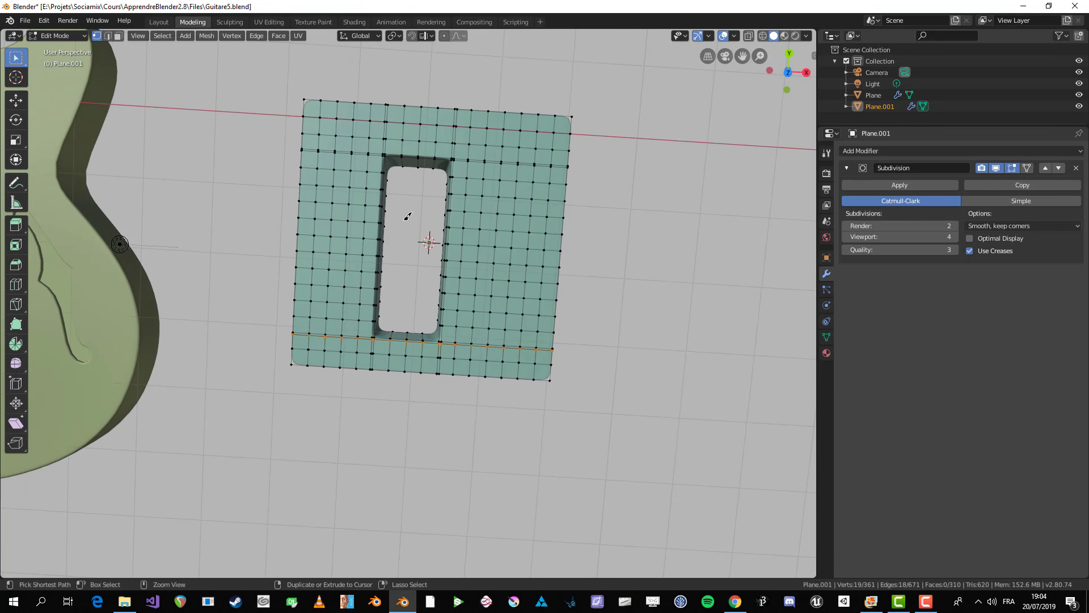
key("Tab")
key("Tab")
key("Tab")
key("Tab")
key("Tab")
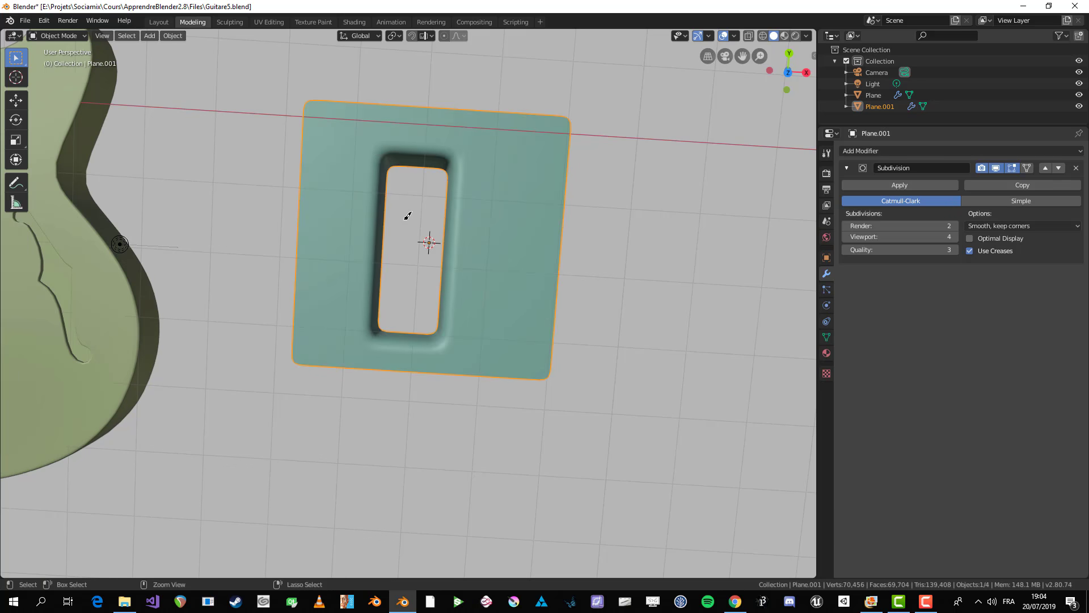
- Undo the extruded hole walls back to the flat plane, with the Subdivision Viewport level at 1
key("Tab")
key("Tab")
key("Tab")
key("Tab")
key("Tab")
key("Tab")
key("ctrl+3")
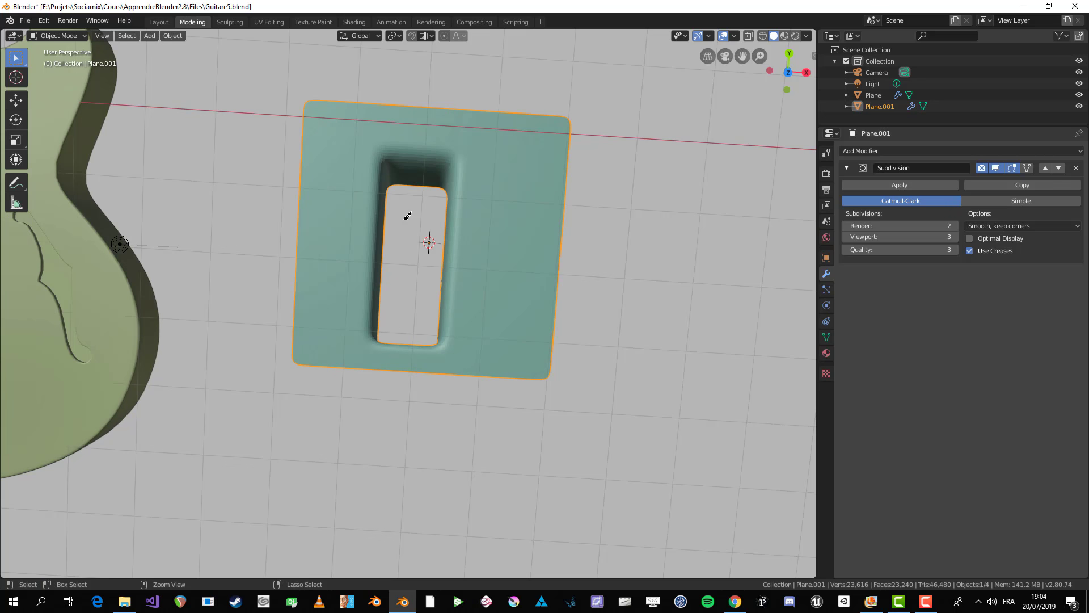
key("Tab")
key("ctrl+1")
- Extrude the hole's border edge loop in place and scale it inward by a factor of 0.855
scroll(403, 217, "up", 2)
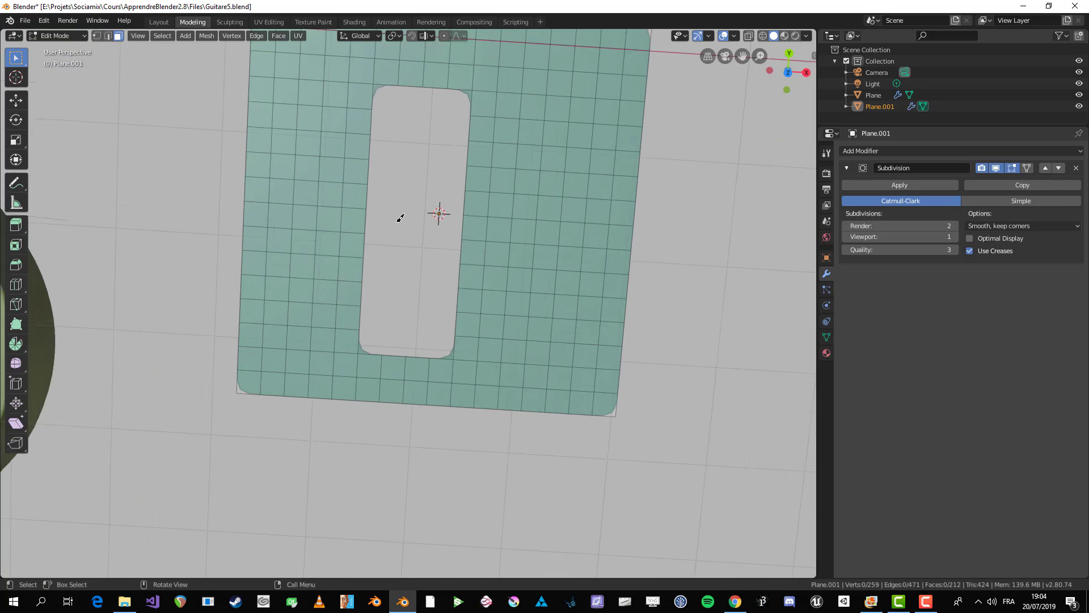
scroll(401, 218, "up", 1)
key("2")
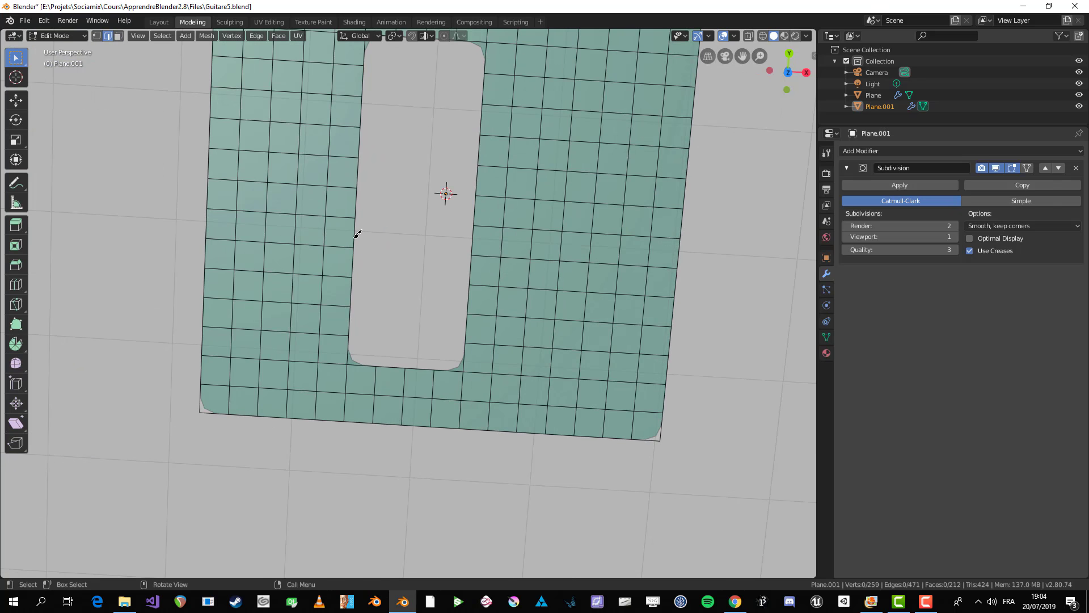
left_click(359, 234, "alt")
key("e")
right_click(557, 275)
key("s")
left_click(551, 269)
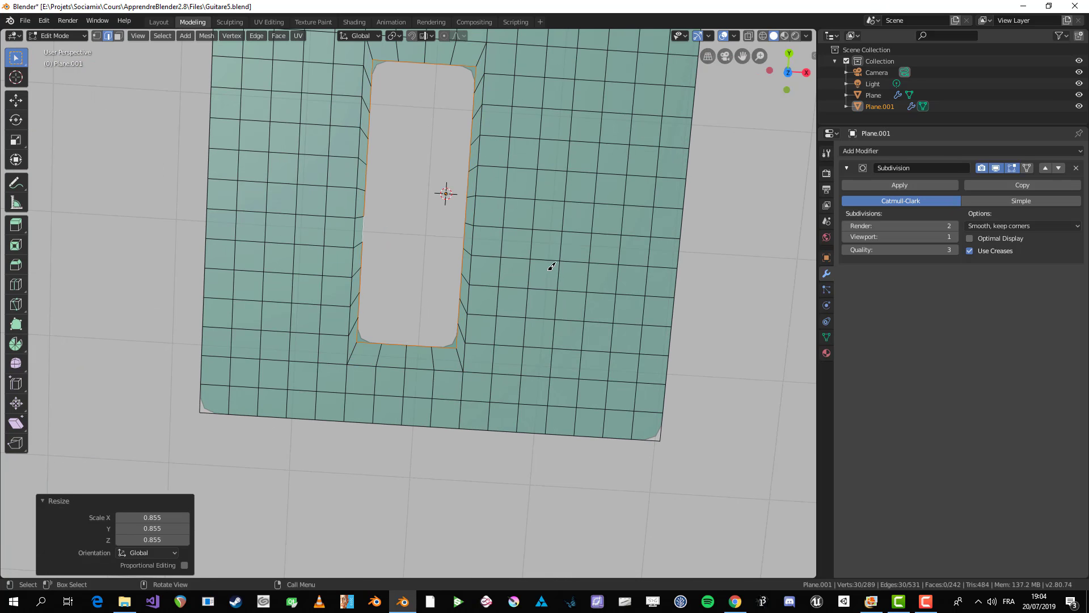
- Scale the new inner border loop narrower along X and clear the selection
scroll(550, 266, "down", 1)
key("s")
key("x")
left_click(486, 172)
key("alt+a")
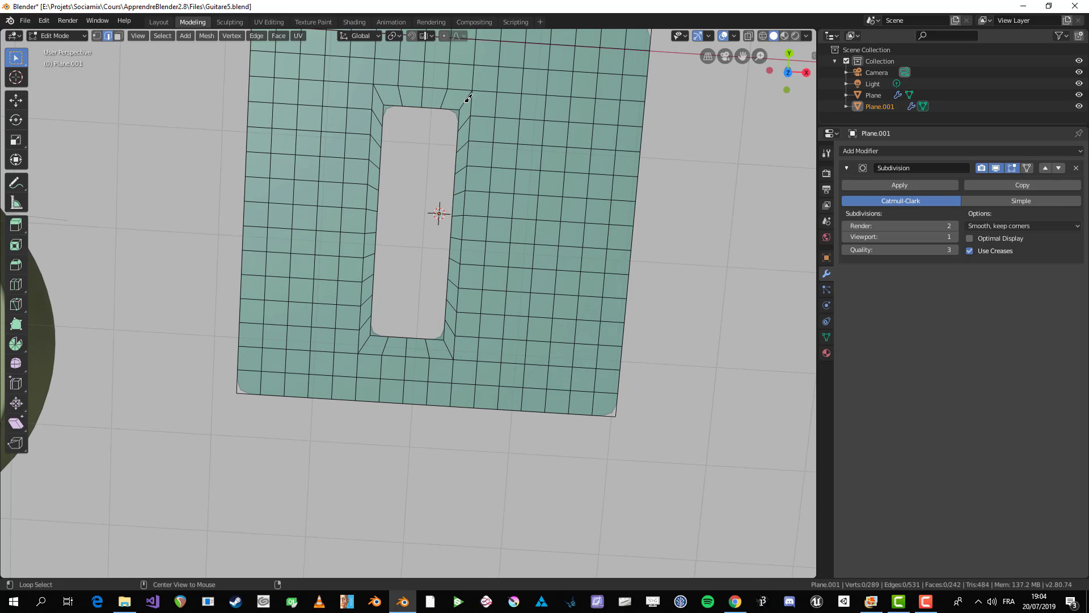
- Select the ring of faces around the hole to inspect its topology, and clear the selection
key("3")
left_click(468, 105, "alt")
middle_click_drag(503, 229, 484, 178)
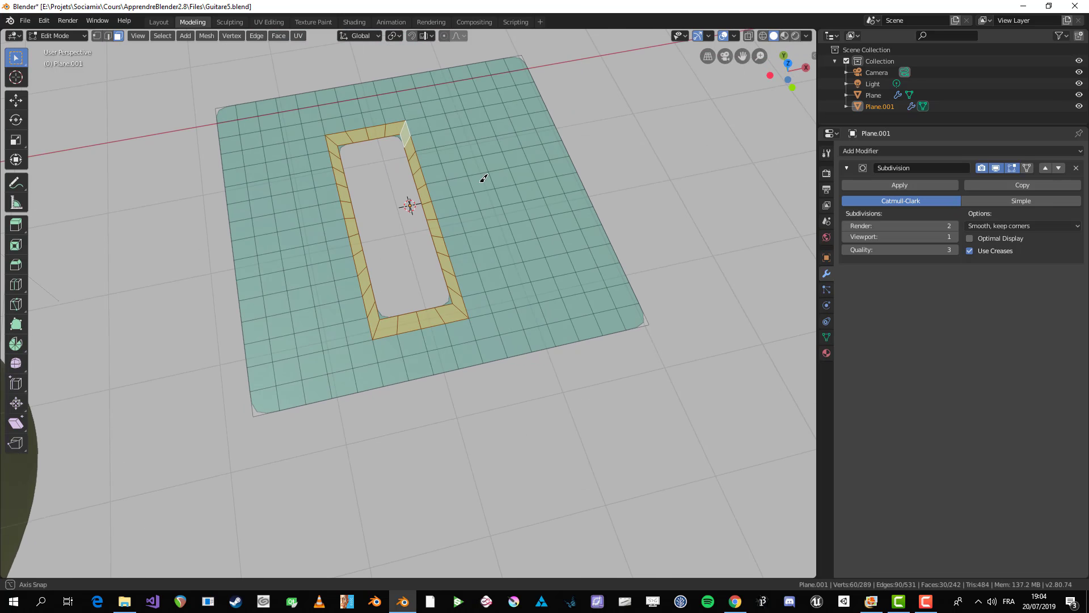
key("alt+a")
scroll(352, 193, "up", 2)
key("2")
left_click(335, 182, "alt")
middle_click_drag(386, 230, 391, 209)
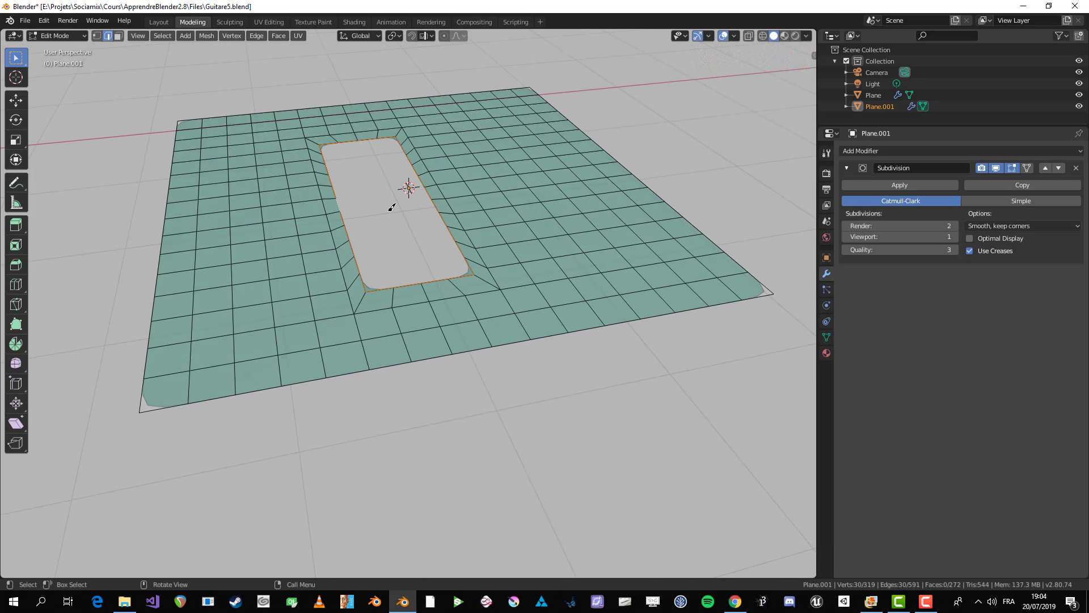
key("e")
key("g")
right_click(390, 248)
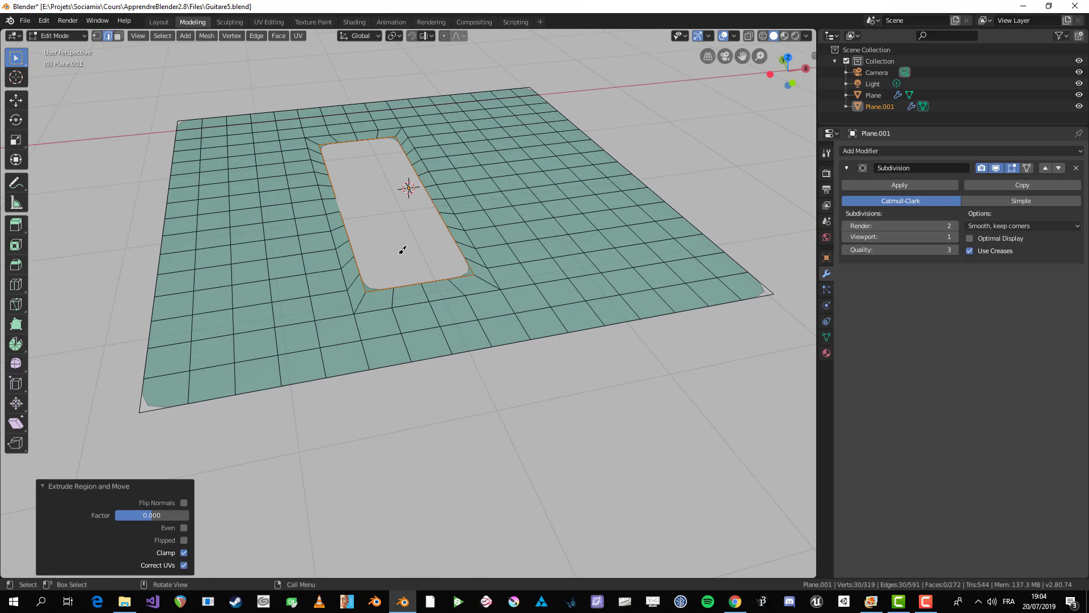
key("e")
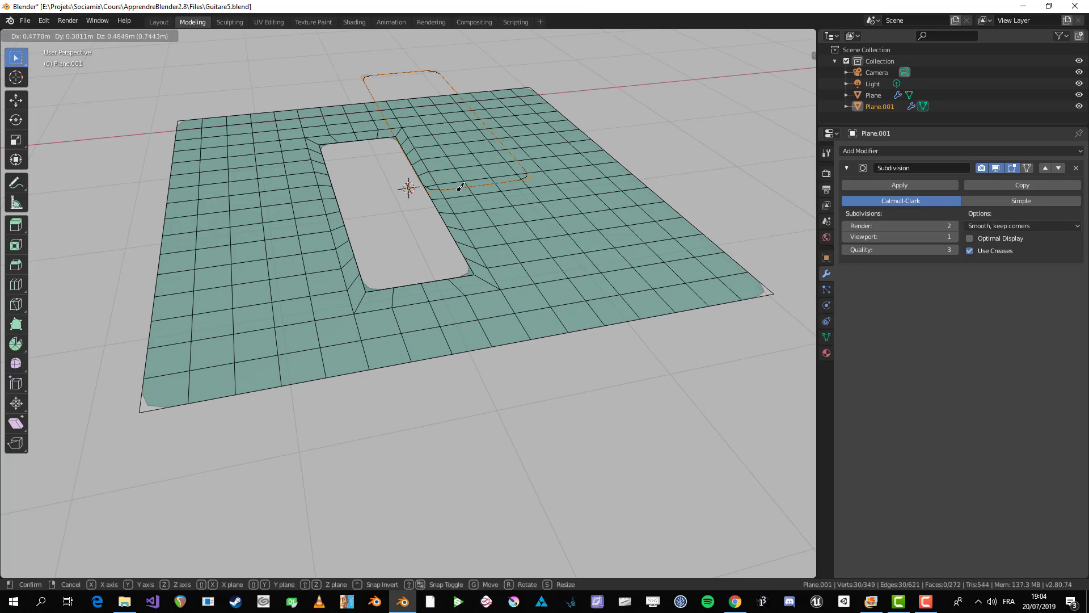
key("x")
left_click(391, 170)
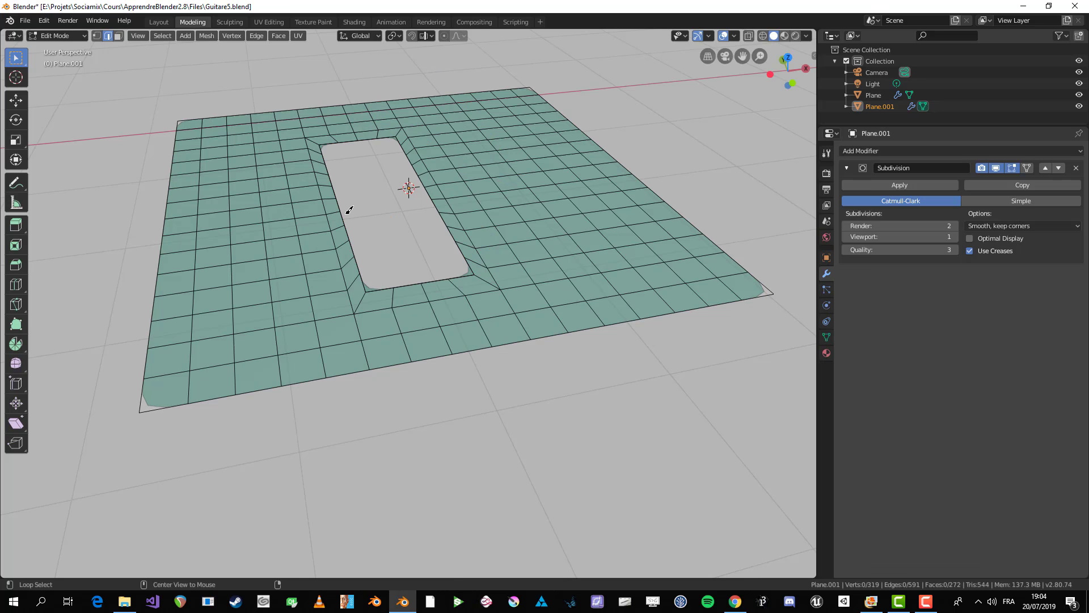
- Extrude the hole's inner border loop by -0.397 m along Z to form walls, and return to Object Mode
left_click(349, 209, "alt")
key("e")
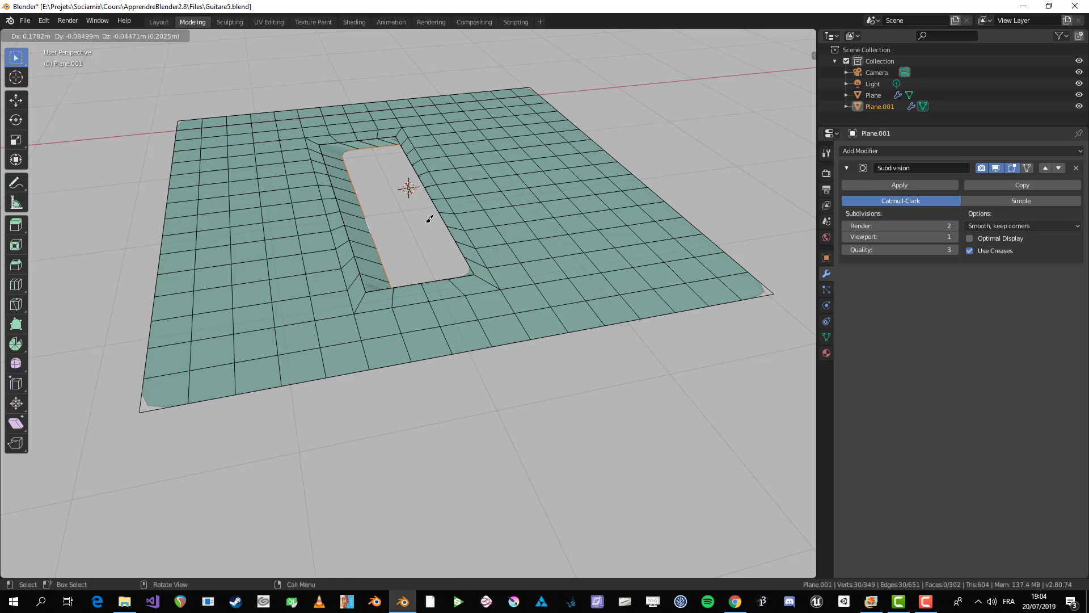
key("y")
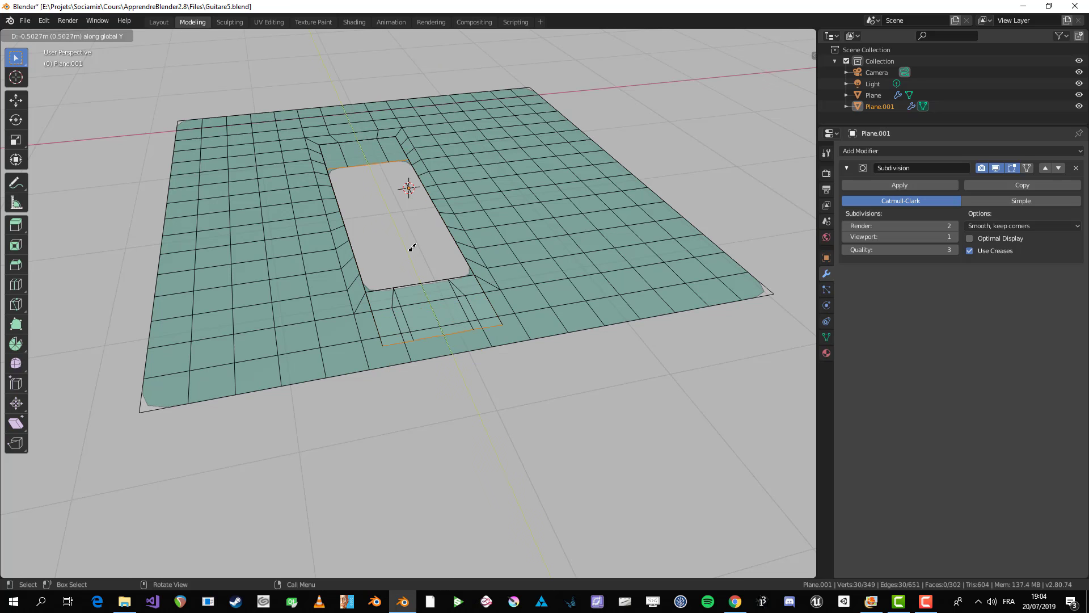
left_click(417, 242)
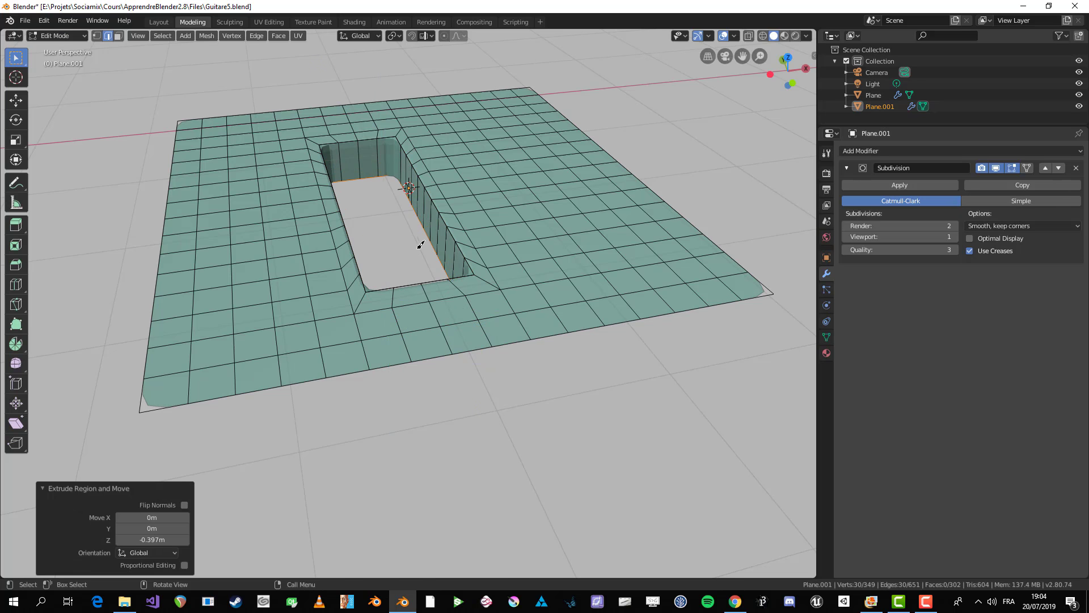
key("Tab")
- Set the plane's Subdivision modifier Viewport level to 3
middle_click_drag(455, 212, 404, 240)
scroll(403, 241, "up", 3)
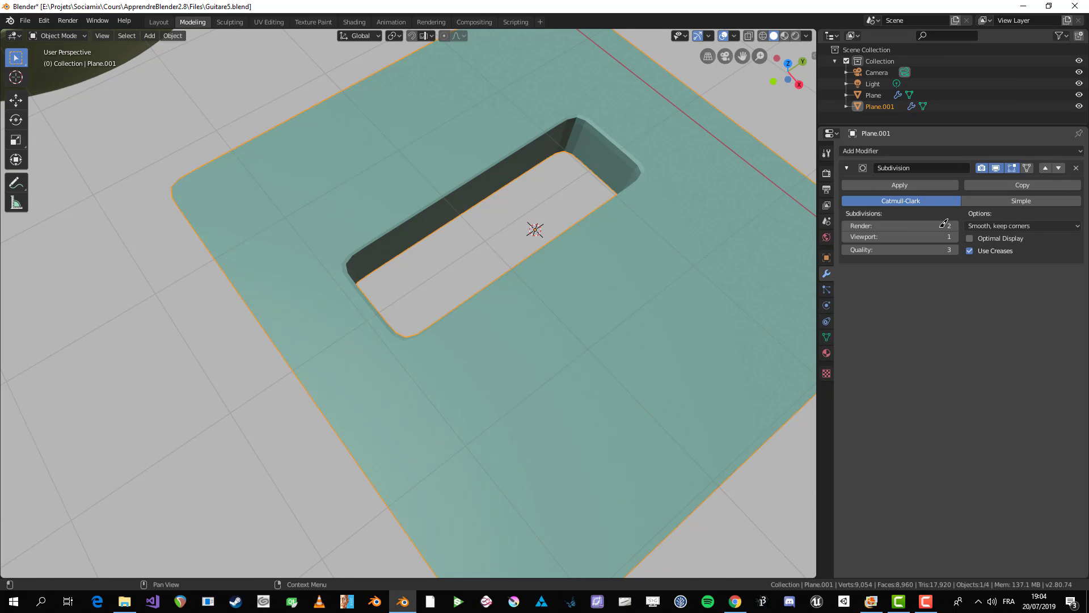
left_click(956, 234)
left_click(956, 233)
middle_click_drag(511, 385, 485, 381)
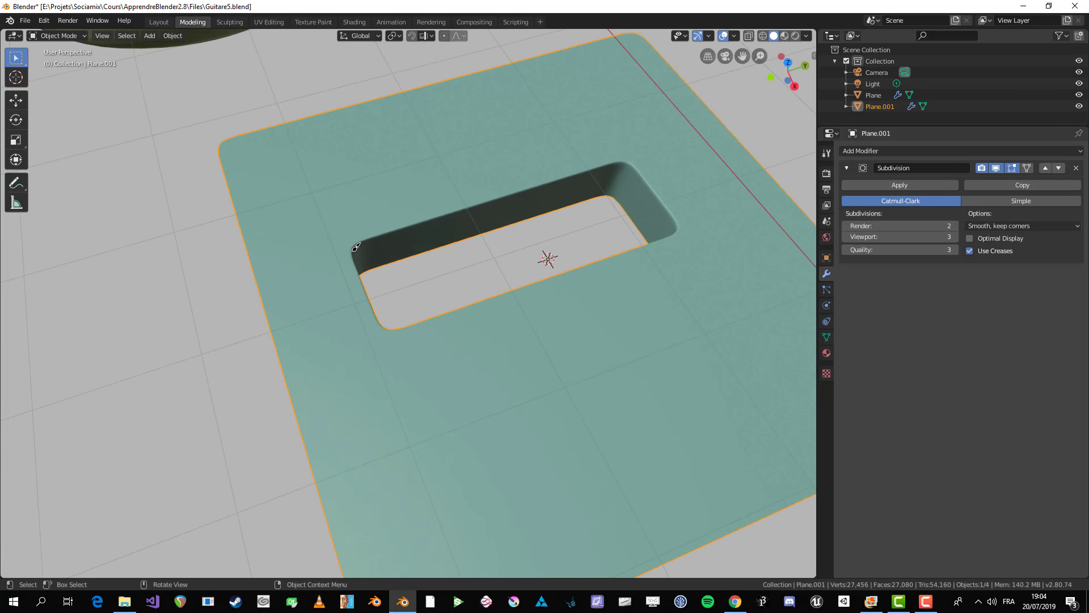
- Try to add a loop cut around the hole near its rim in Edit Mode
key("Tab")
scroll(456, 316, "up", 4)
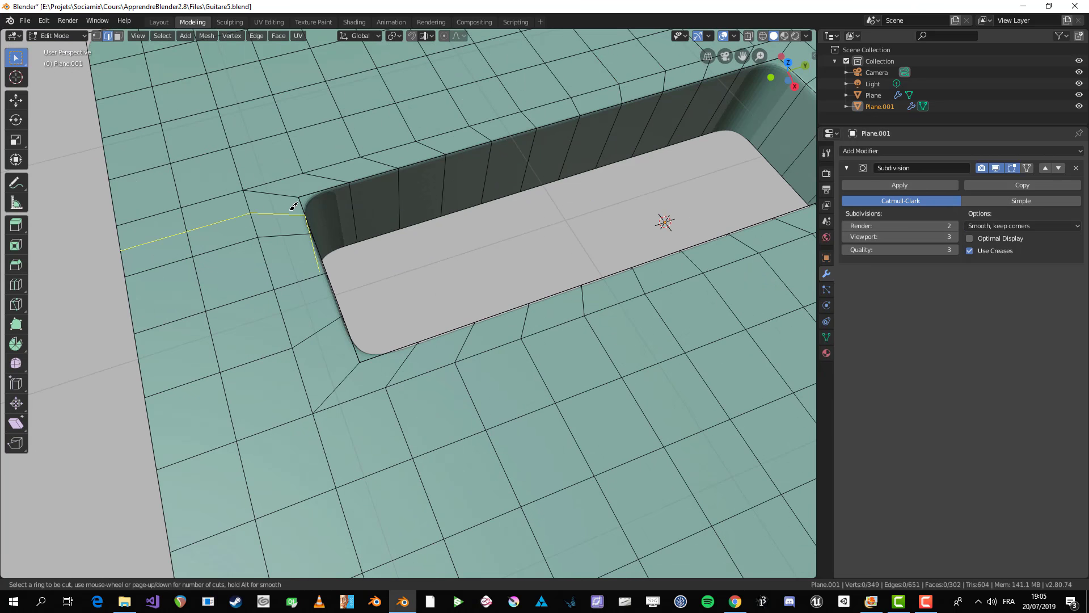
scroll(283, 195, "up", 5)
middle_click_drag(270, 206, 189, 94)
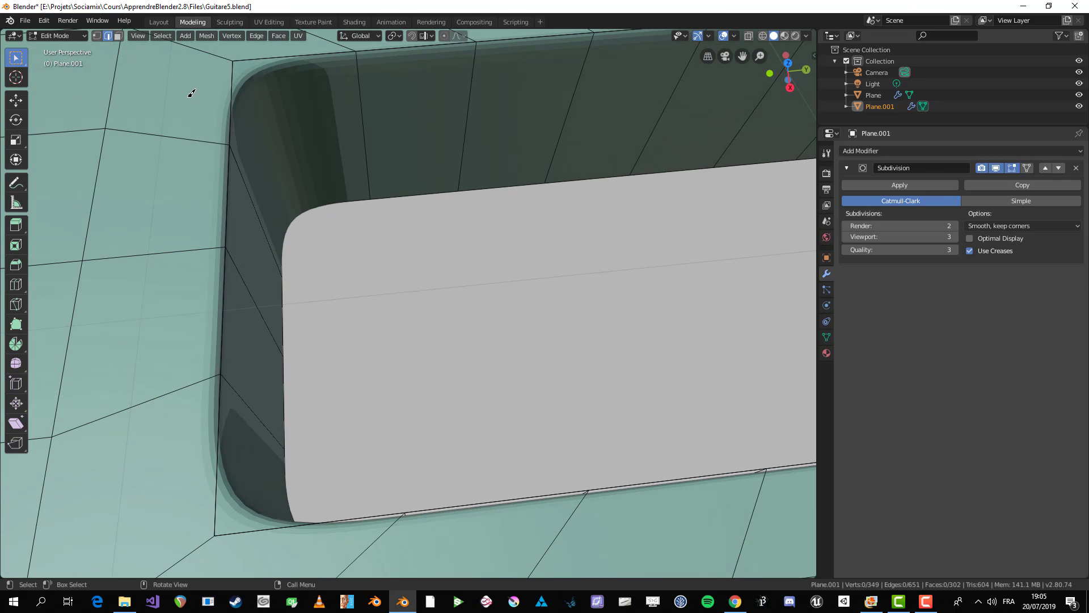
scroll(190, 95, "down", 1)
key("ctrl+r")
left_click(265, 101)
key("ctrl+z")
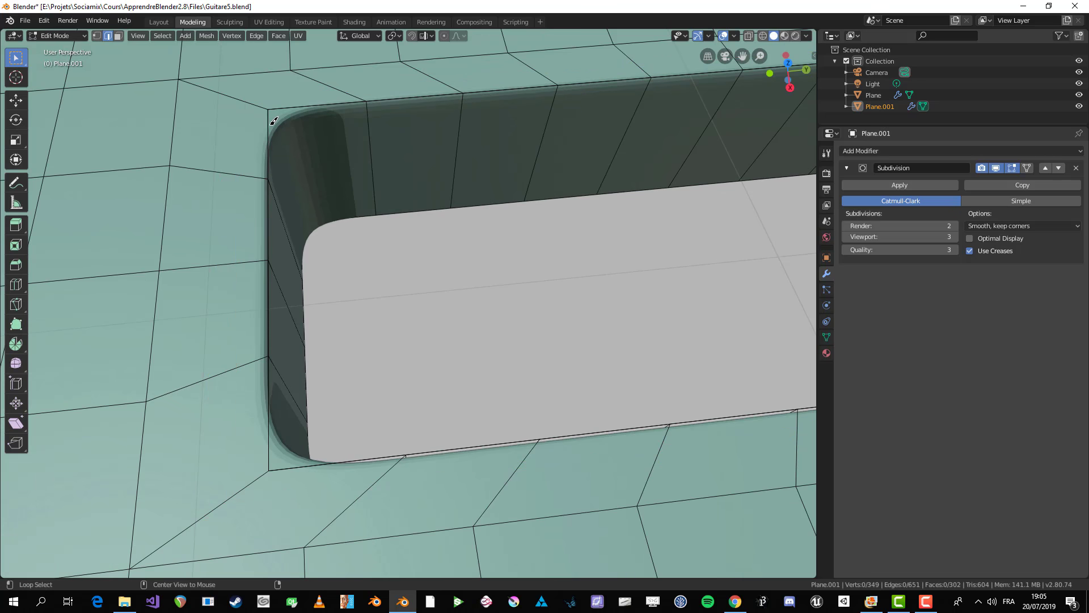
- Slide the support loop down the hole's inner wall, delete it with Edge Loops, and view the softened rim in Object Mode
key("ctrl+r")
left_click(279, 136)
left_click(283, 142)
key("x")
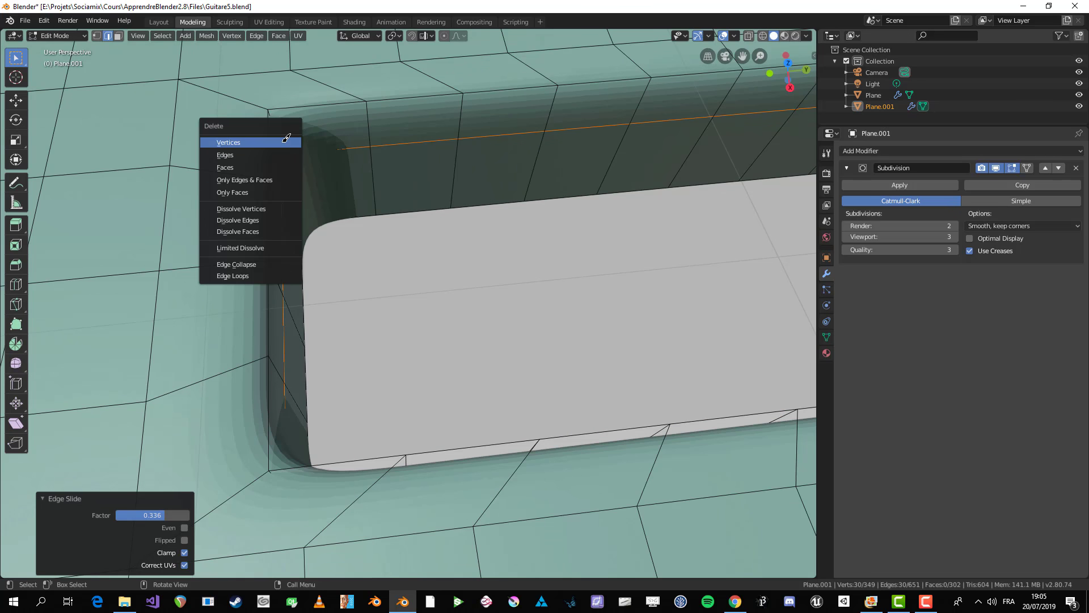
left_click(283, 152)
key("ctrl+z")
key("x")
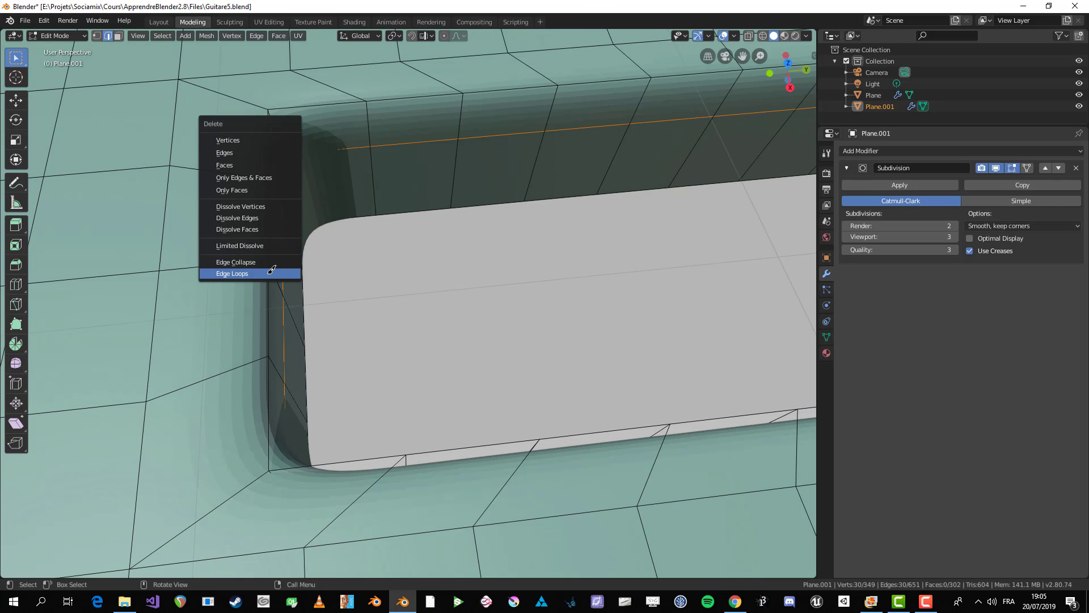
left_click(232, 273)
middle_click_drag(232, 273, 279, 165)
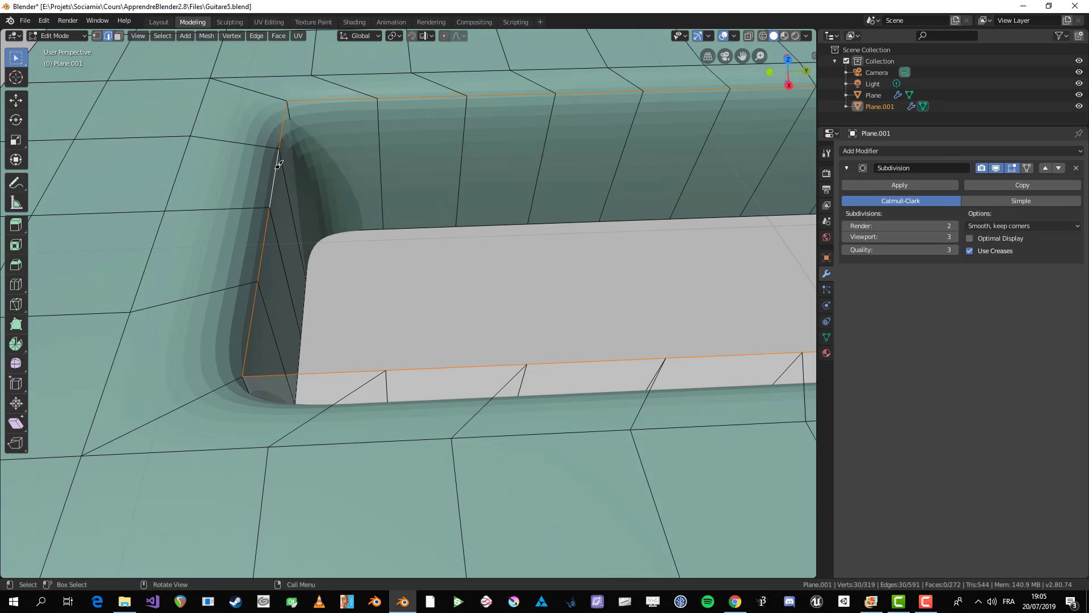
scroll(277, 231, "down", 2)
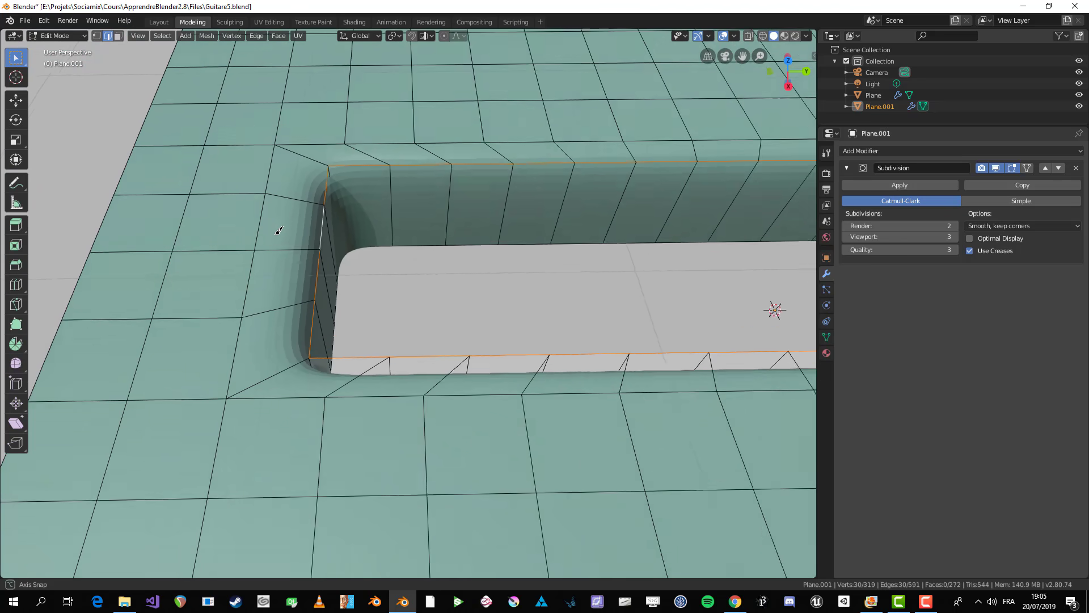
key("Tab")
middle_click_drag(277, 230, 289, 188)
- Add a support loop just outside the hole's rim at factor -0.898 and another on the hole's inner wall
key("Tab")
scroll(289, 187, "up", 3)
key("ctrl+r")
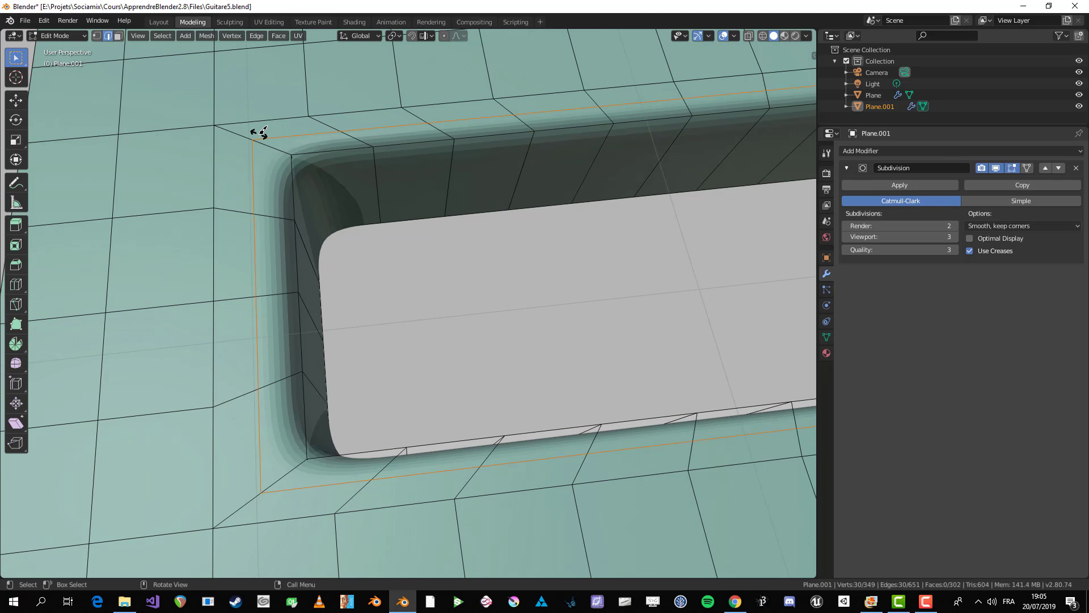
left_click(263, 131)
left_click(296, 149)
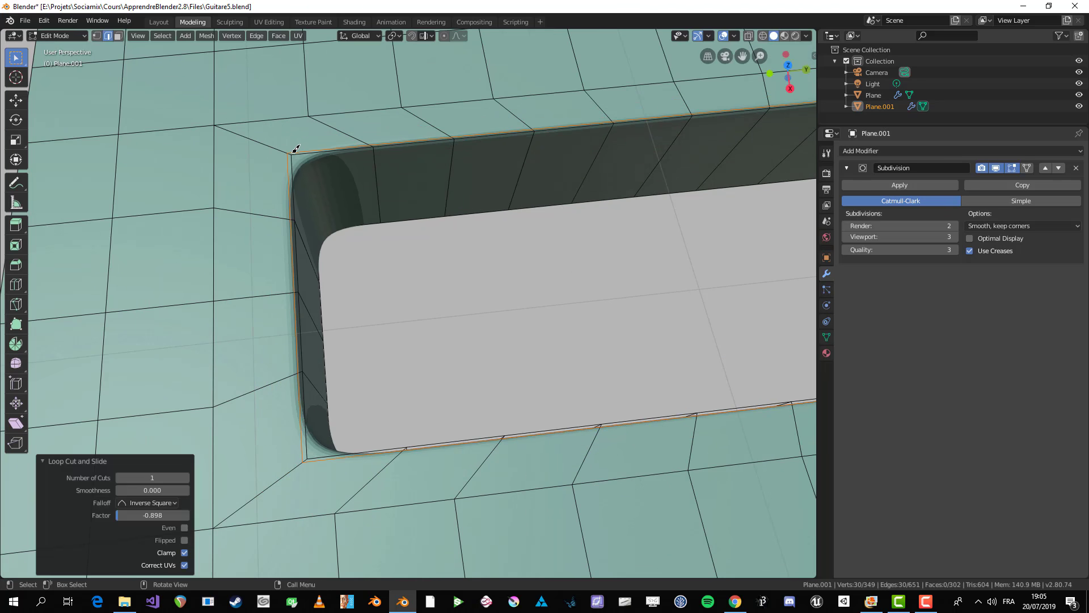
scroll(344, 195, "down", 2)
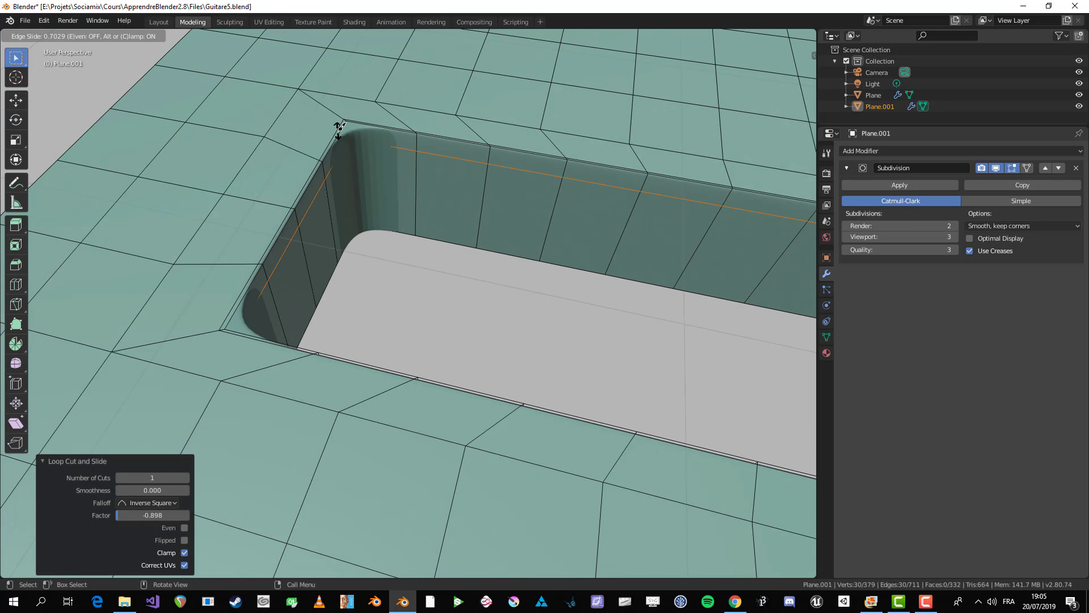
- Inspect the test plane's hole edges and corners in Object Mode from close up and farther away
key("Tab")
scroll(348, 180, "down", 3)
scroll(347, 180, "down", 2)
middle_click_drag(349, 245, 472, 246)
scroll(523, 199, "up", 5)
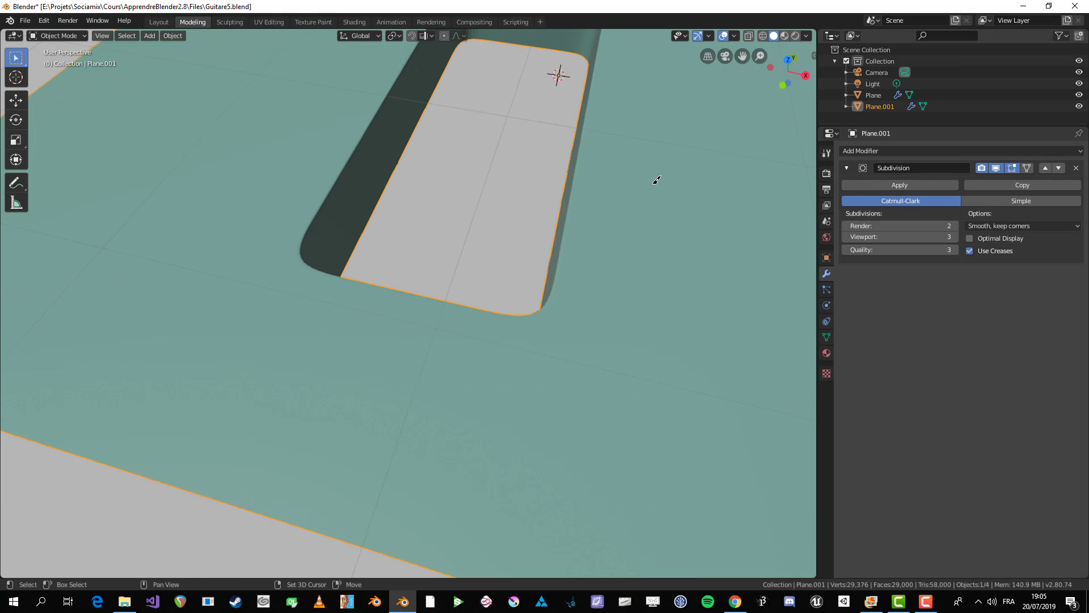
middle_click_drag(624, 218, 679, 301, "shift")
right_click(554, 223)
left_click(560, 224)
scroll(679, 397, "up", 4)
middle_click_drag(484, 360, 558, 366)
scroll(640, 222, "down", 3)
scroll(603, 272, "down", 5)
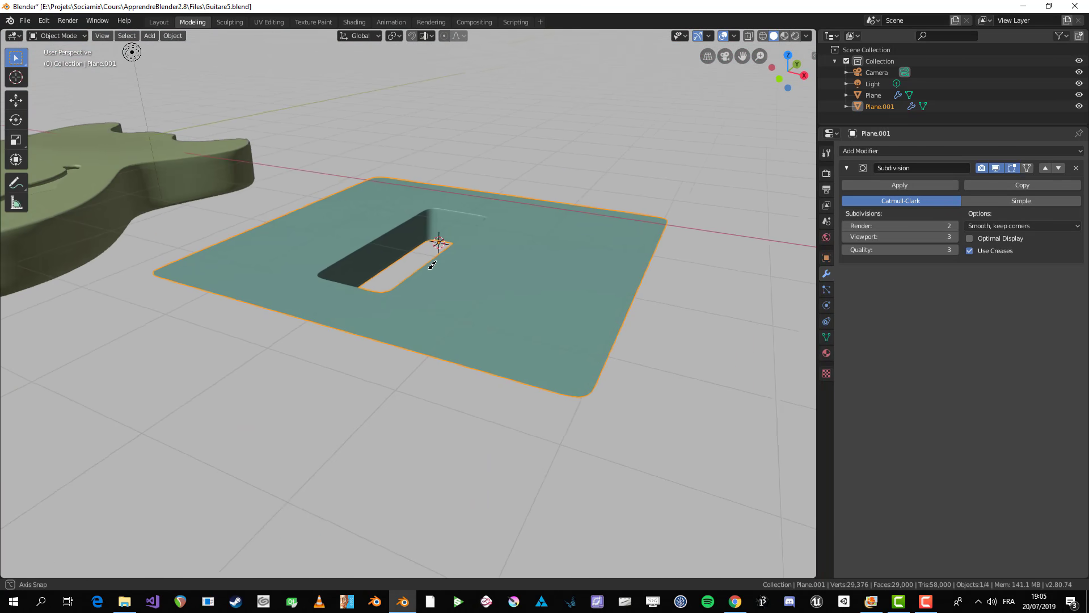
- Delete the test plane and select the guitar body
middle_click_drag(603, 272, 418, 243)
key("x")
left_click(539, 234)
scroll(603, 238, "up", 4)
left_click(411, 224)
scroll(661, 520, "down", 4)
middle_click_drag(661, 520, 627, 503)
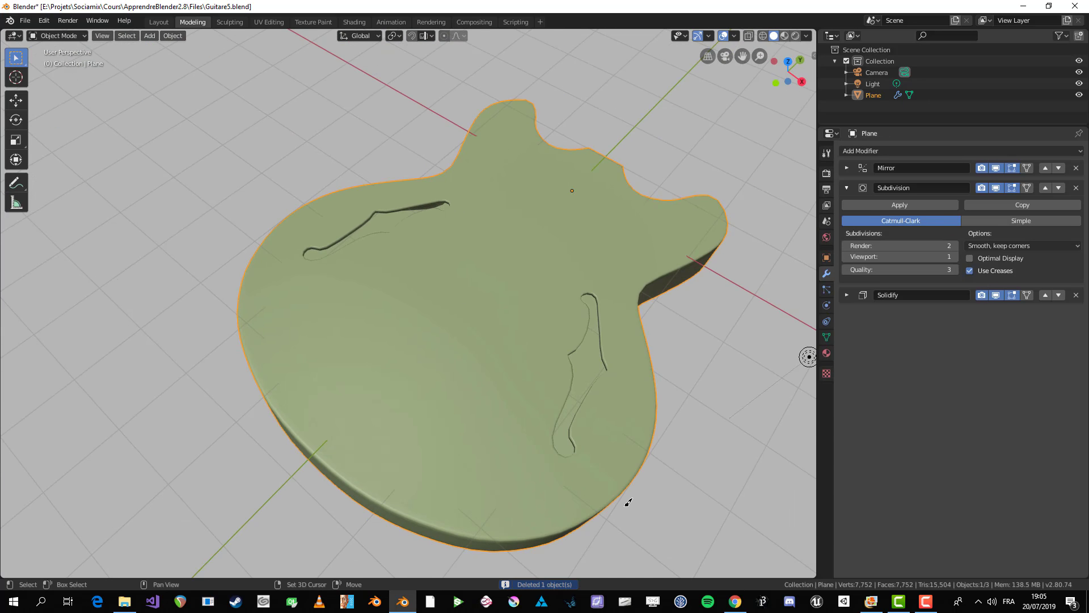
- Collapse the guitar's Subdivision modifier settings and enlarge the Outliner in height and width
left_click(847, 188)
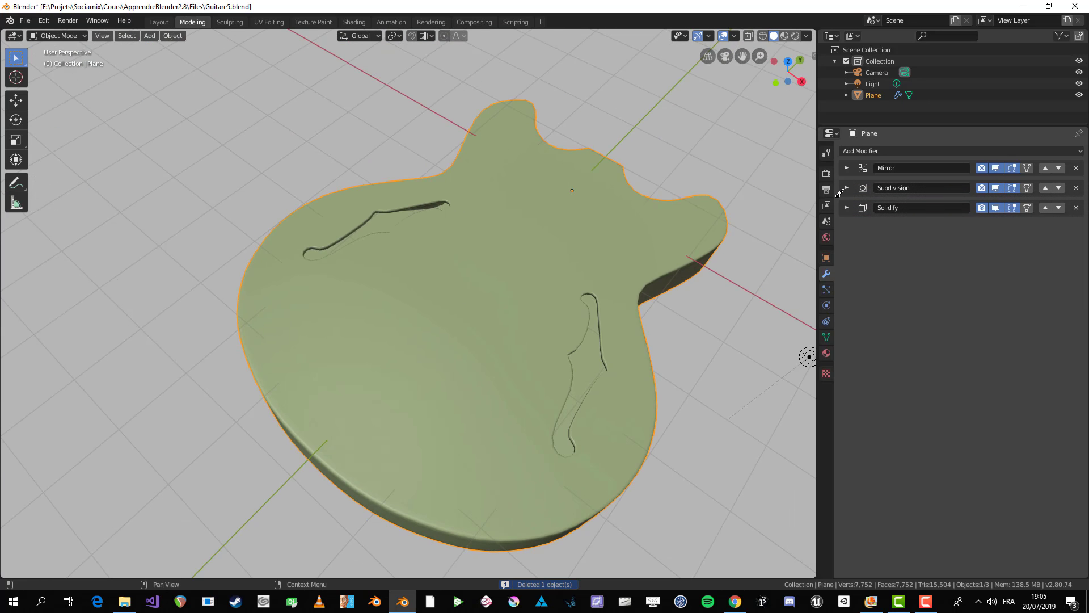
scroll(555, 363, "down", 3)
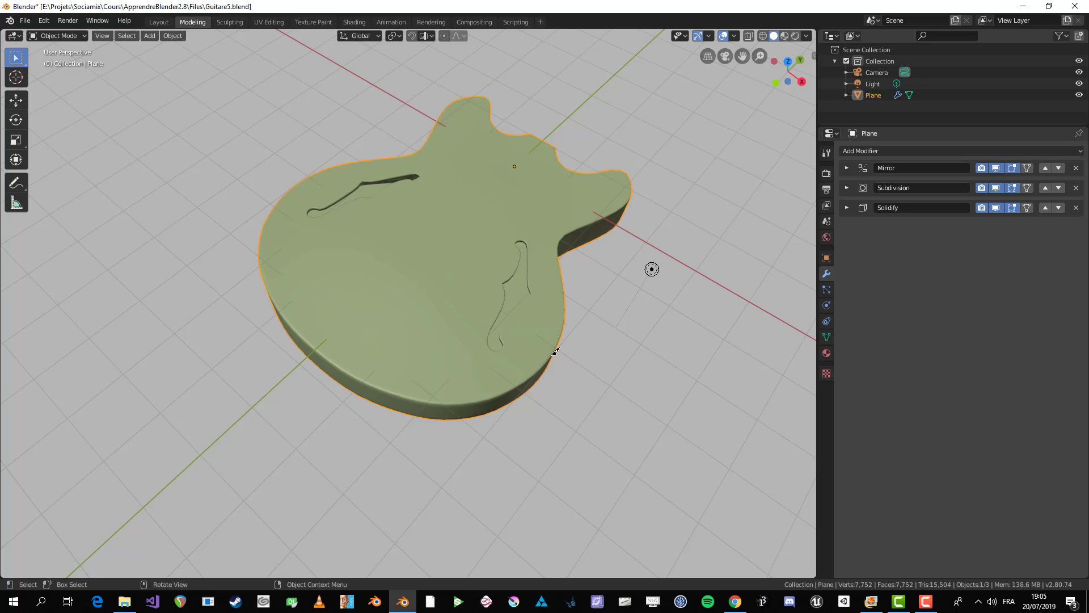
left_click_drag(879, 125, 879, 344)
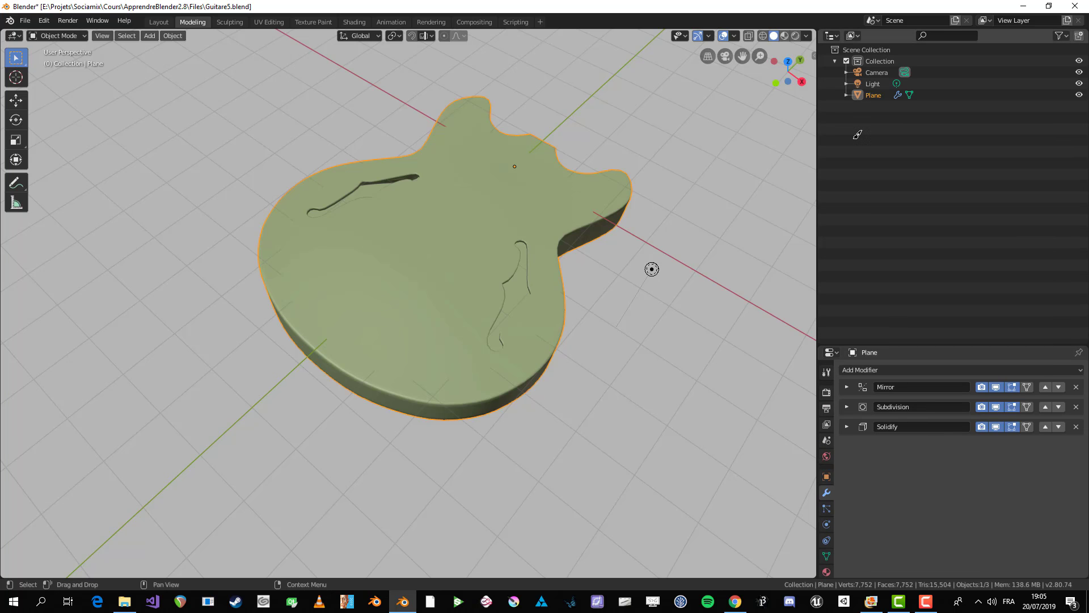
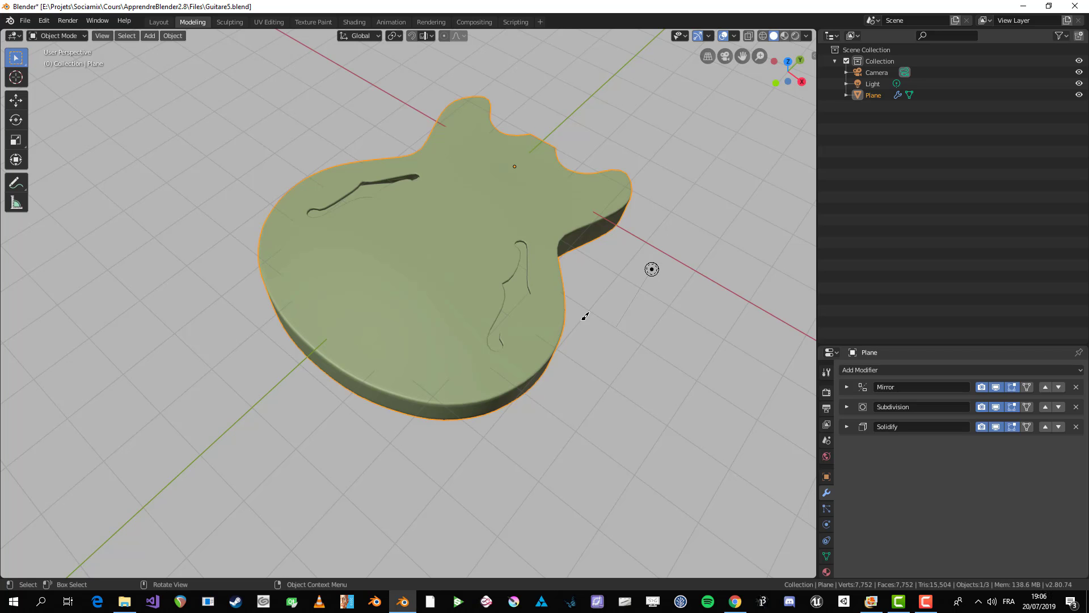
middle_click_drag(587, 299, 548, 271)
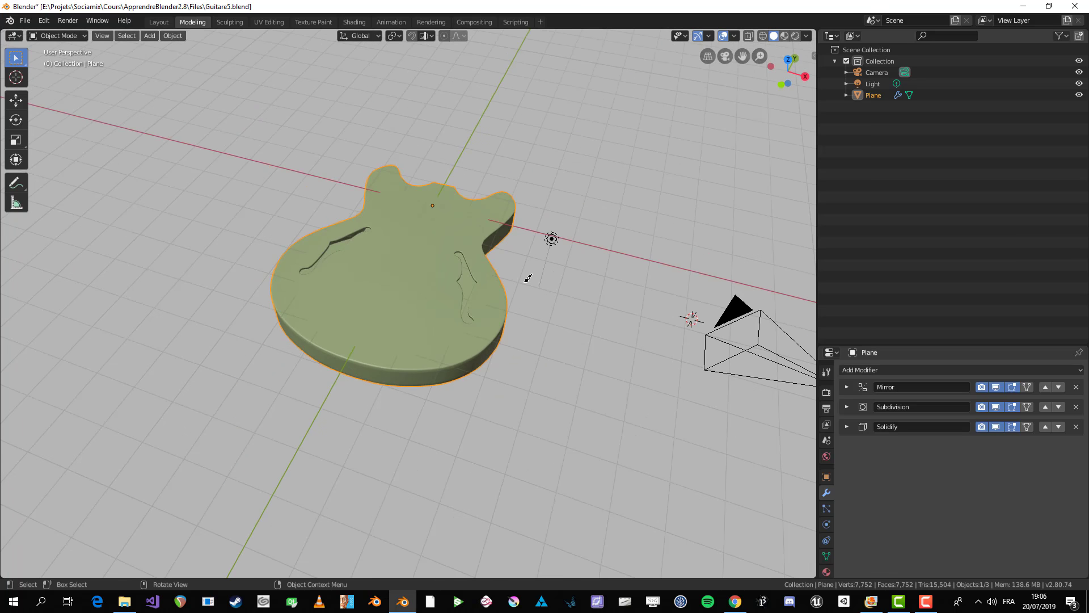
middle_click_drag(635, 222, 644, 270, "shift")
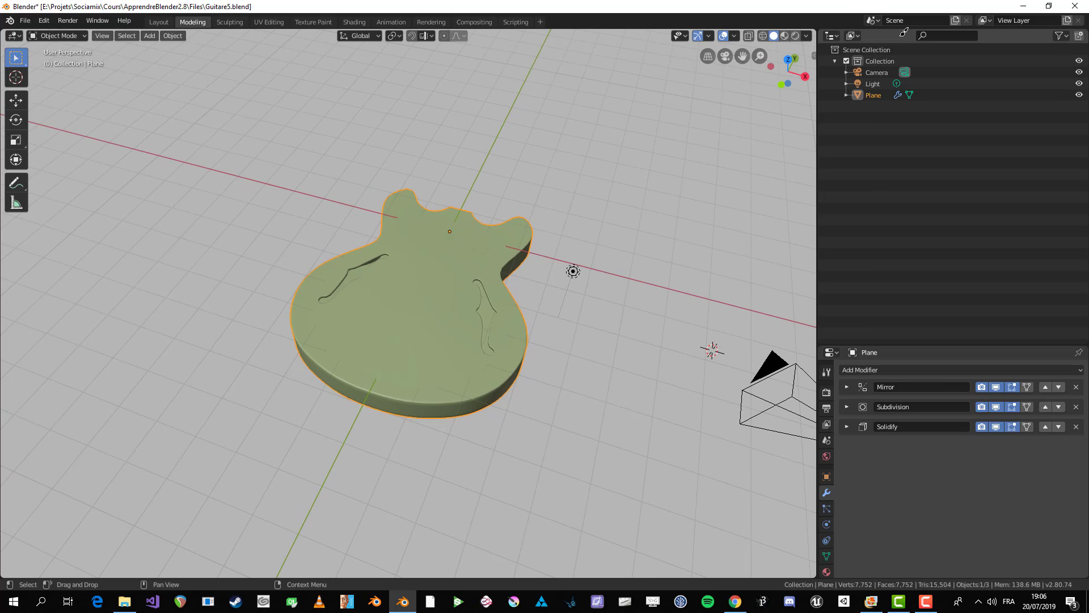
left_click_drag(817, 237, 803, 236)
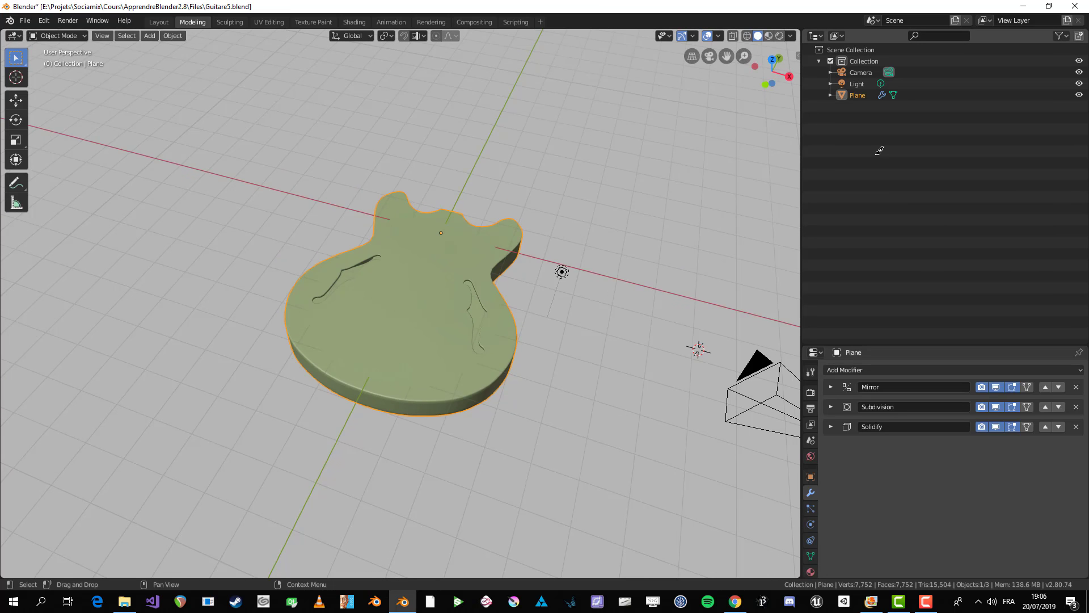
- Collapse and re-expand the Collection, and toggle its inclusion in the view layer off and on
left_click(826, 59)
left_click(819, 61)
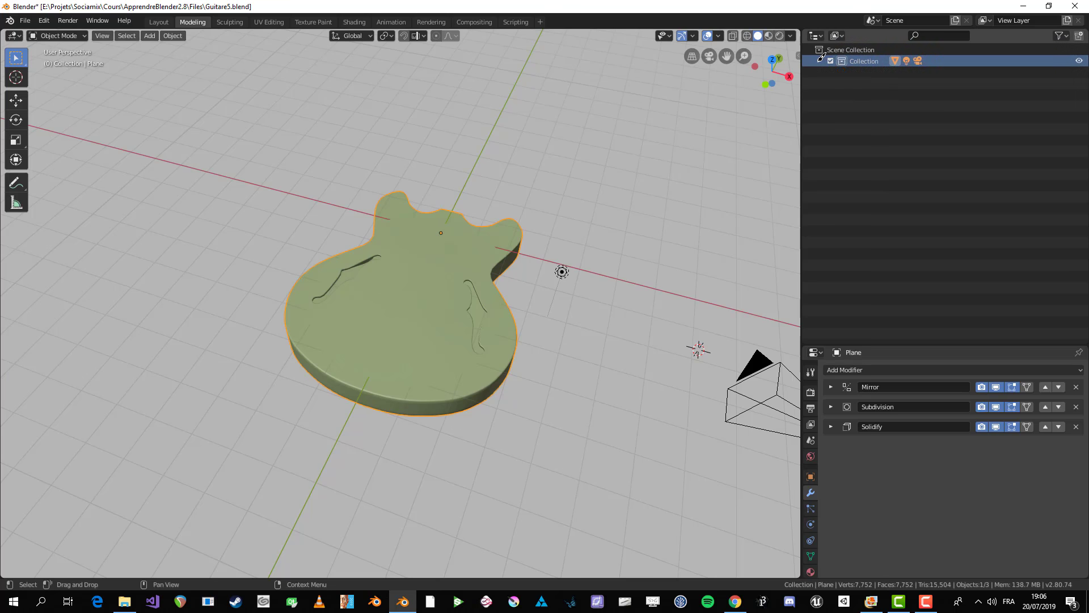
left_click(818, 61)
left_click(831, 60)
left_click(831, 61)
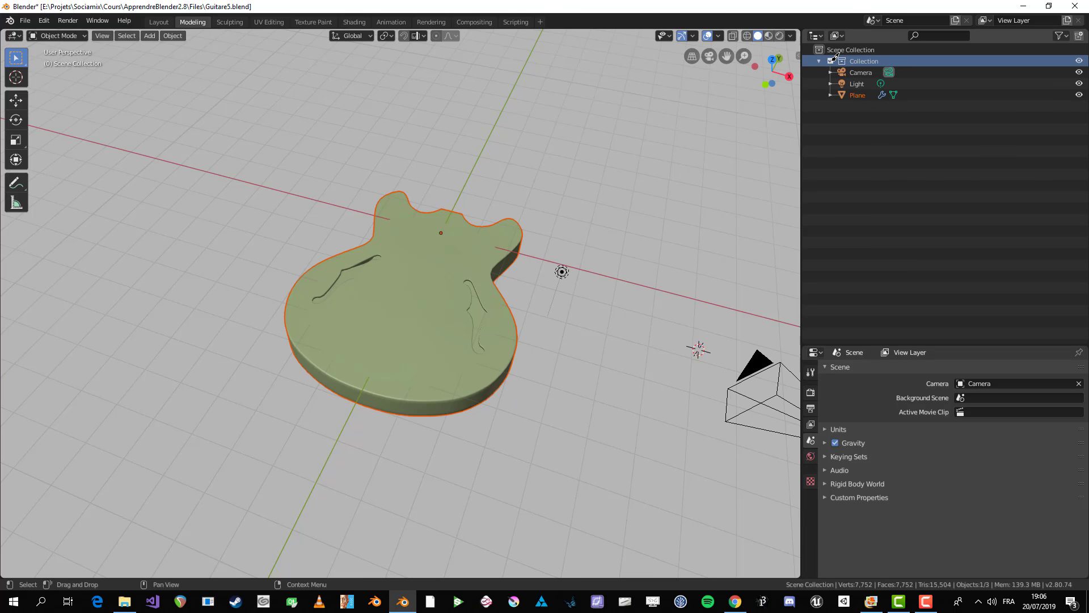
scroll(553, 331, "down", 3)
middle_click_drag(554, 331, 657, 351)
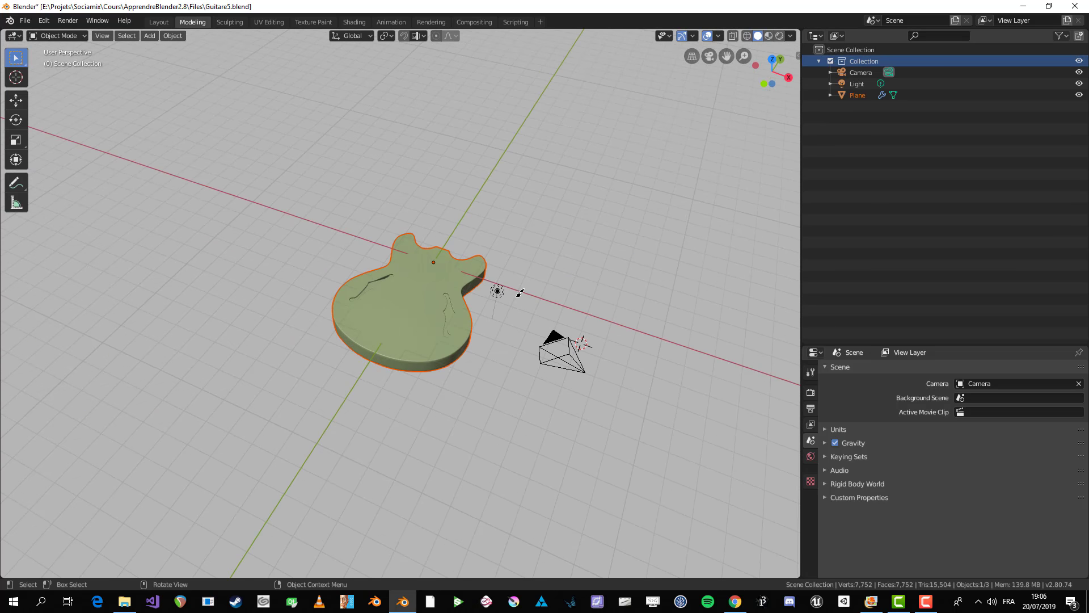
left_click(831, 61)
left_click(831, 61)
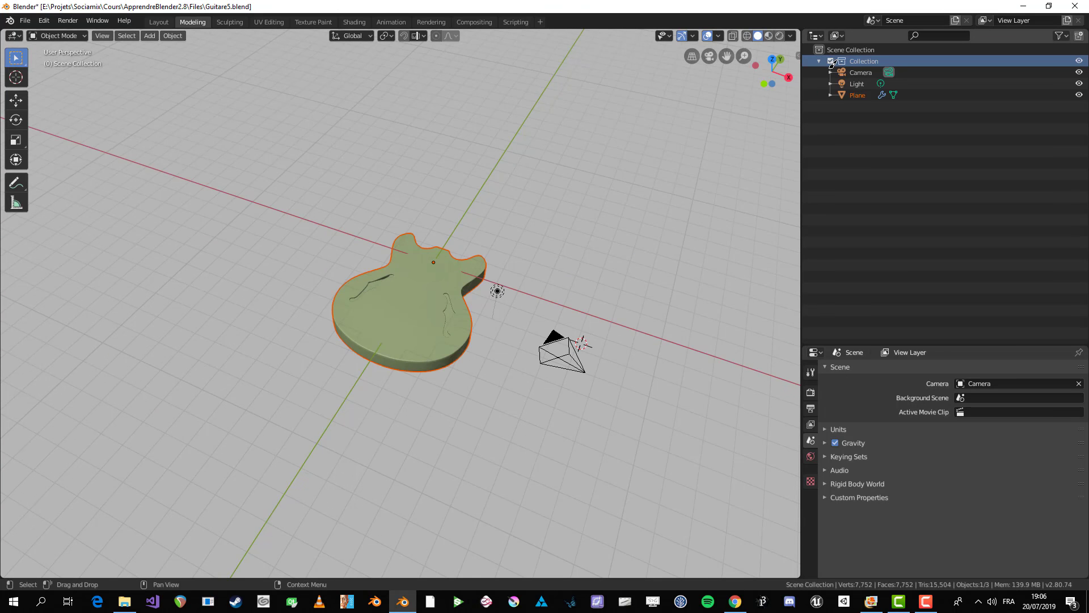
- Rename the guitar's Plane object as Body
left_click(857, 95)
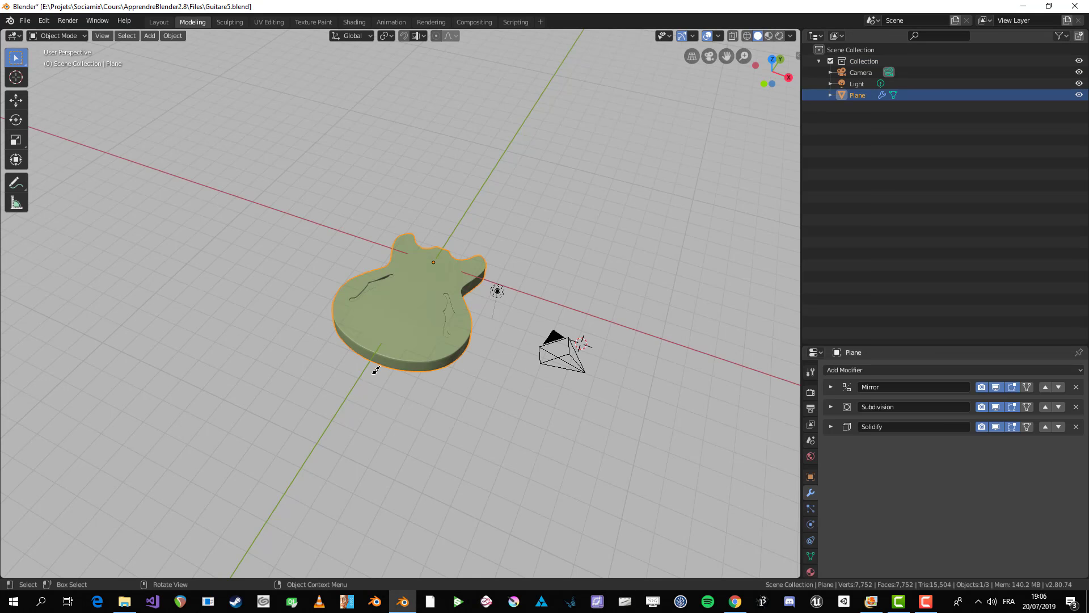
scroll(375, 370, "up", 2)
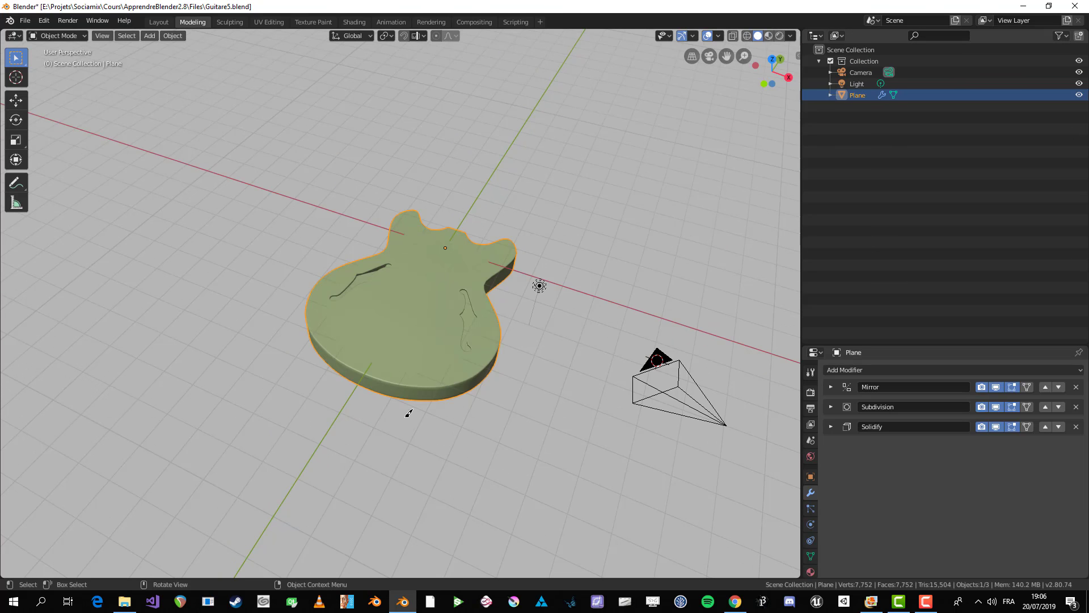
scroll(568, 337, "up", 1)
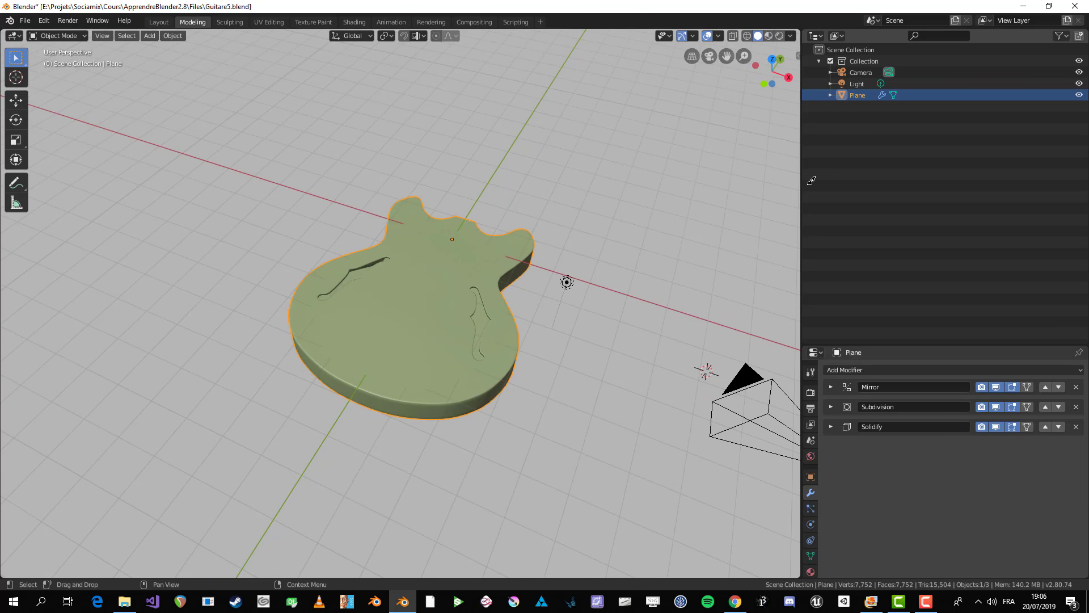
double_click(858, 93)
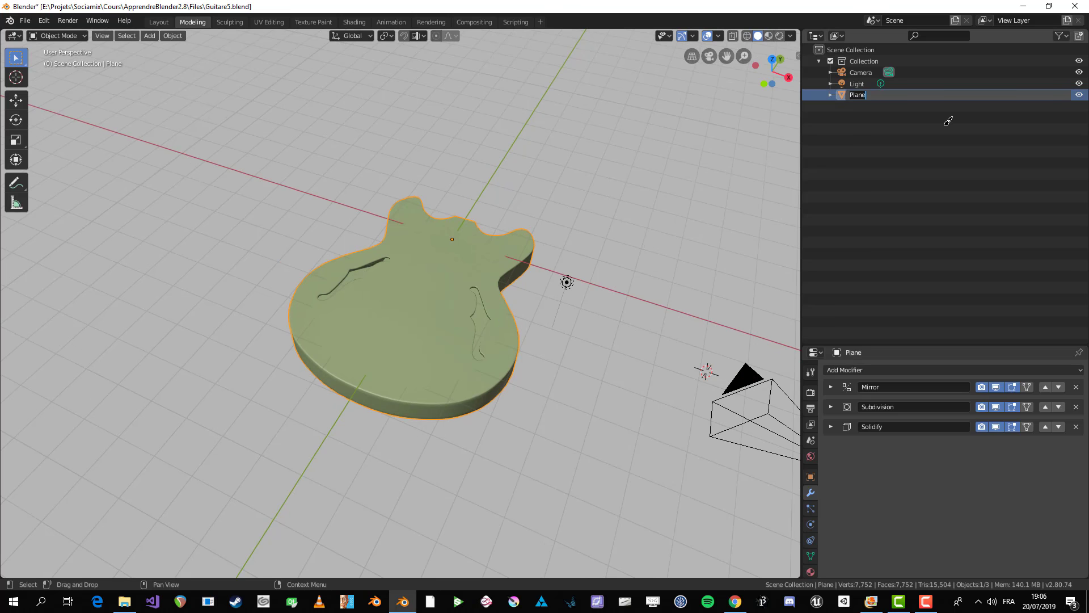
type("Body")
key("Return")
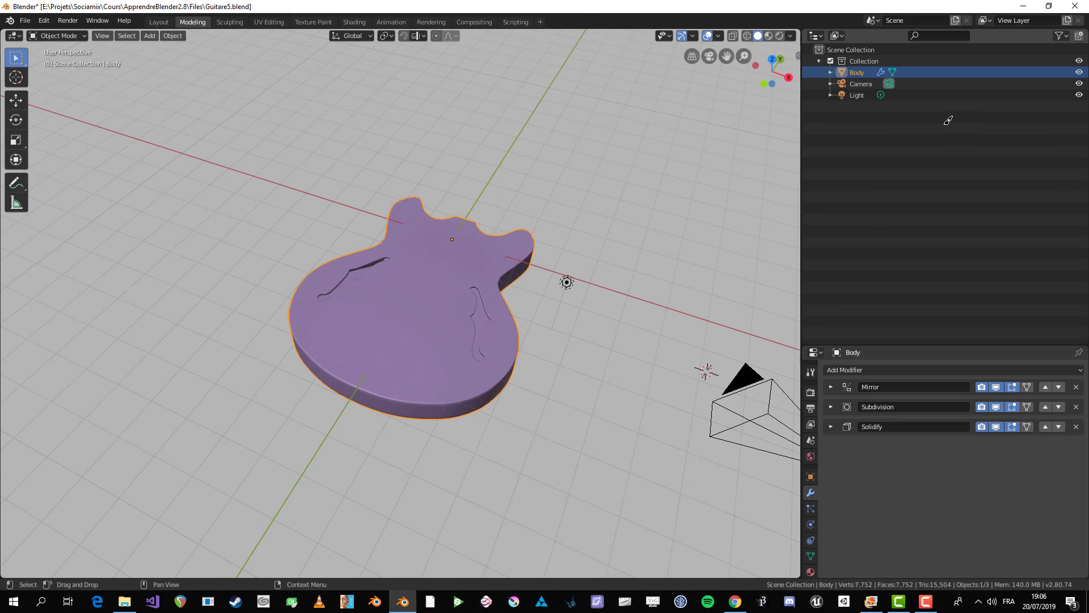
- Open the viewport shading options to review the Random color setting, and deselect the guitar body
middle_click_drag(564, 244, 587, 240)
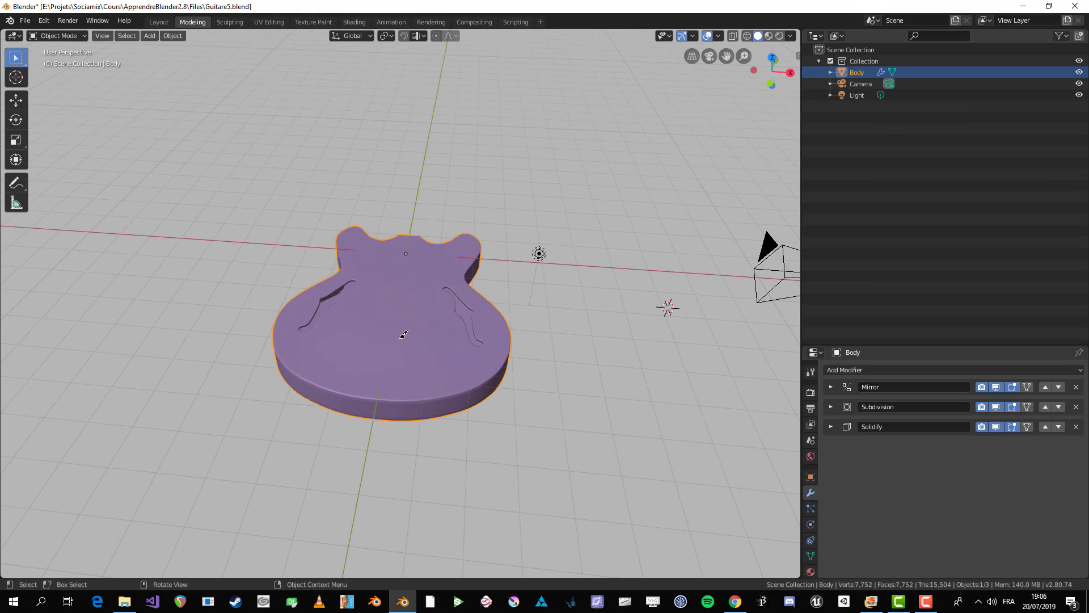
left_click(790, 36)
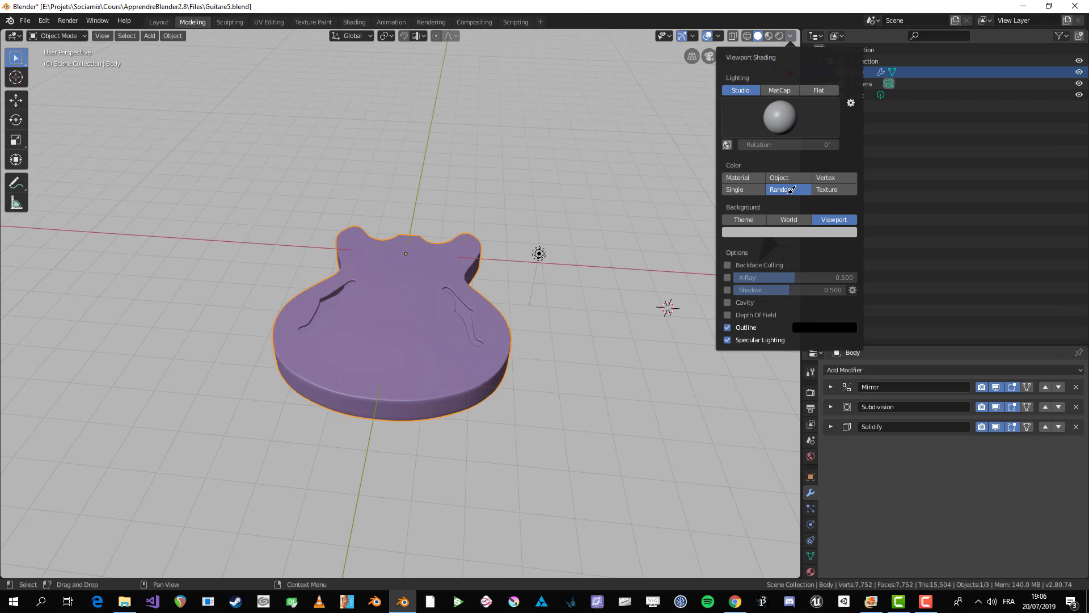
middle_click_drag(571, 236, 337, 212)
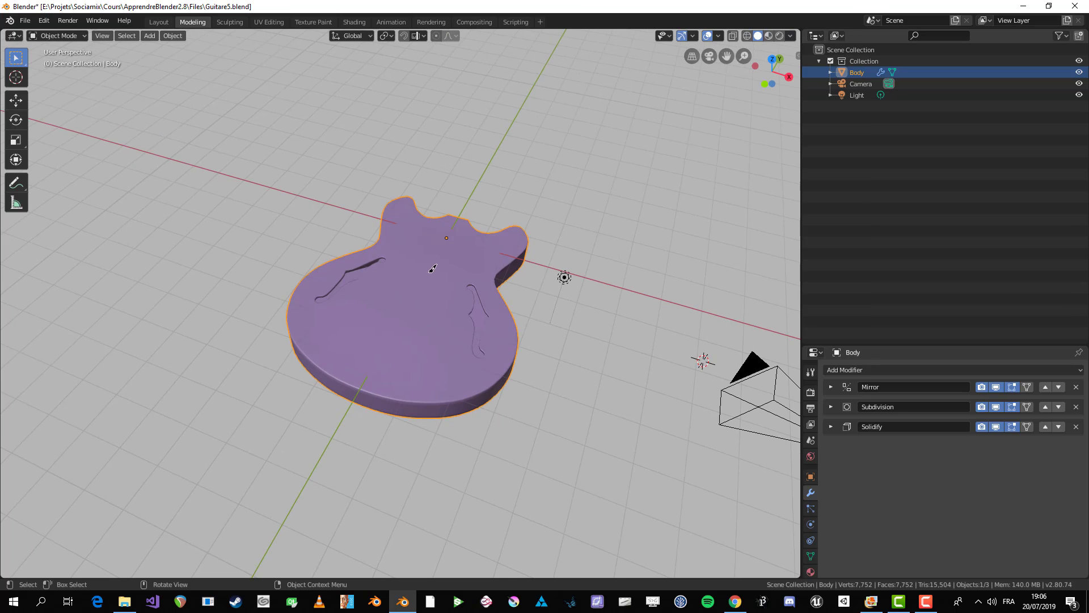
middle_click_drag(548, 272, 374, 261)
left_click(463, 235)
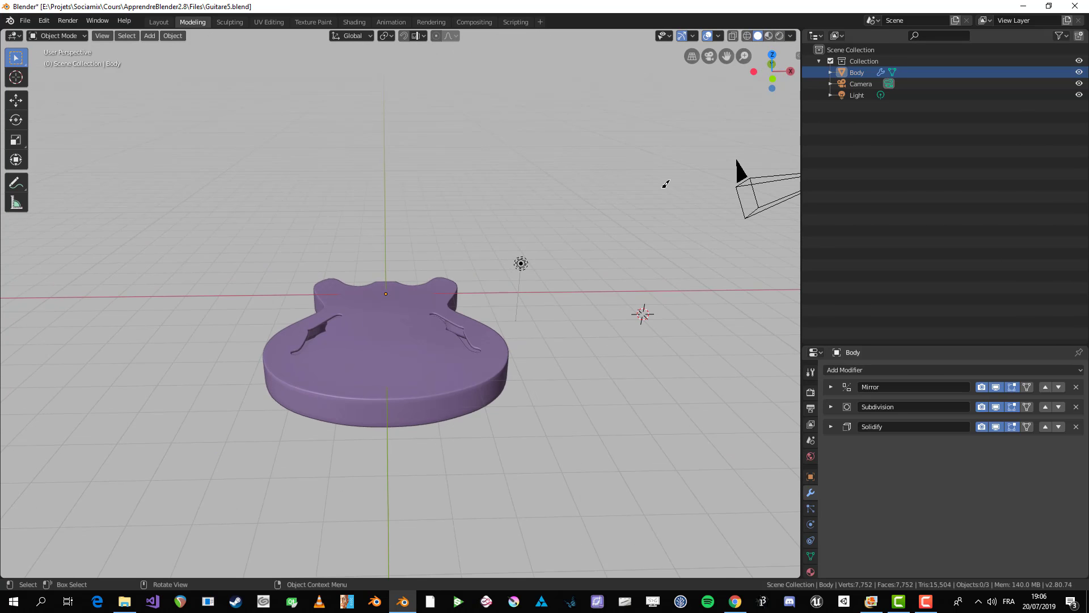
- Try the names Body5 and Body10 on the guitar object to compare its random viewport colors, and restore the name Body
double_click(855, 74)
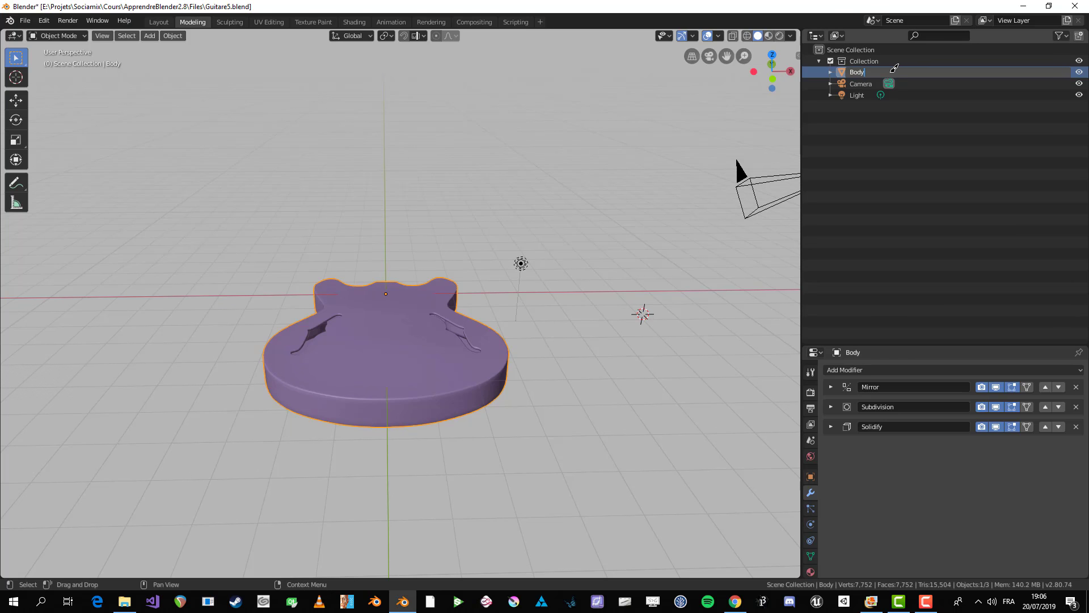
key("Return")
middle_click_drag(590, 202, 669, 267)
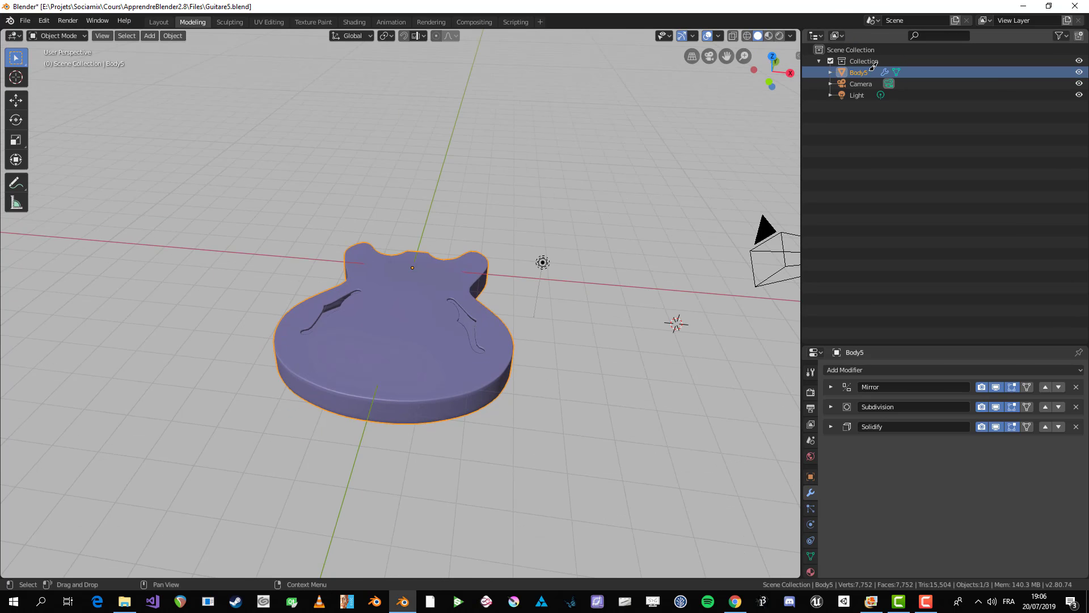
key("BackSpace")
key("Return")
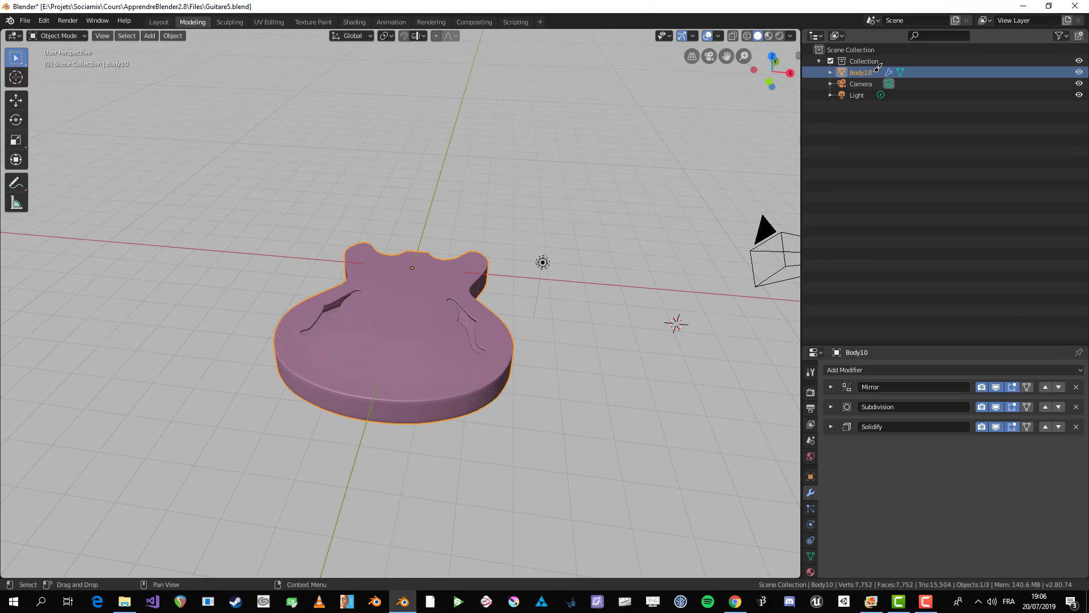
middle_click_drag(593, 302, 491, 333)
scroll(489, 333, "up", 2)
middle_click_drag(506, 401, 529, 426)
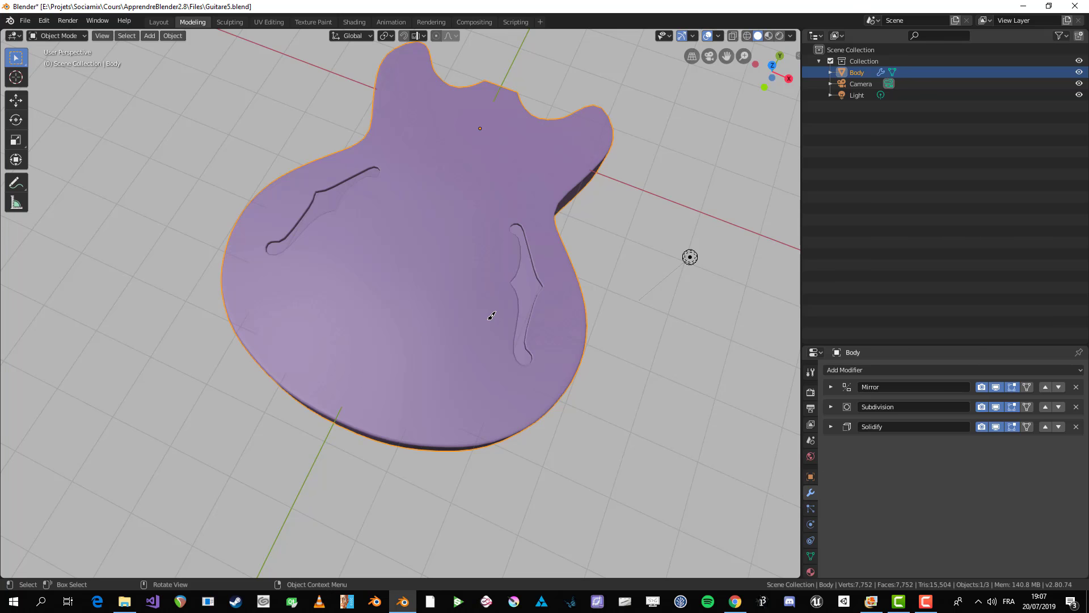
middle_click_drag(495, 416, 487, 391)
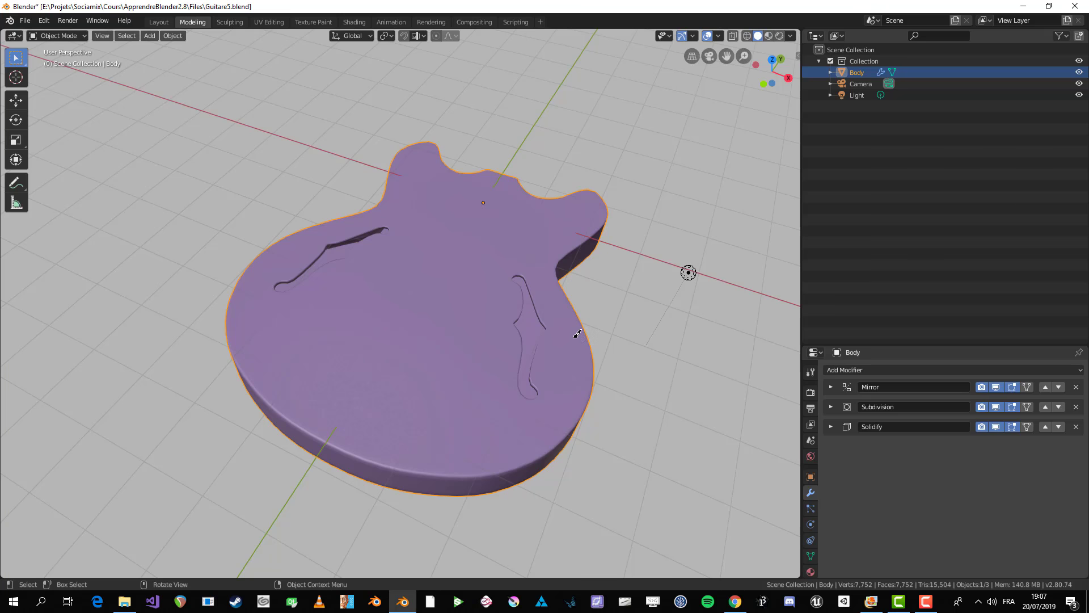
- Collapse the existing Collection, create a new collection in the Scene Collection, and name it BODY
middle_click_drag(576, 333, 552, 359)
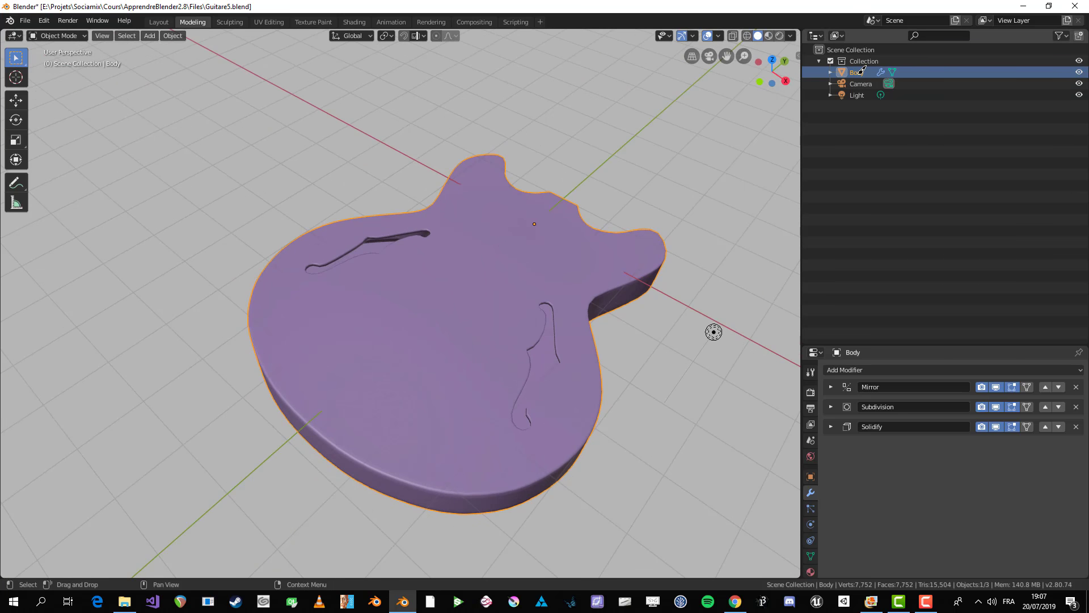
left_click(819, 61)
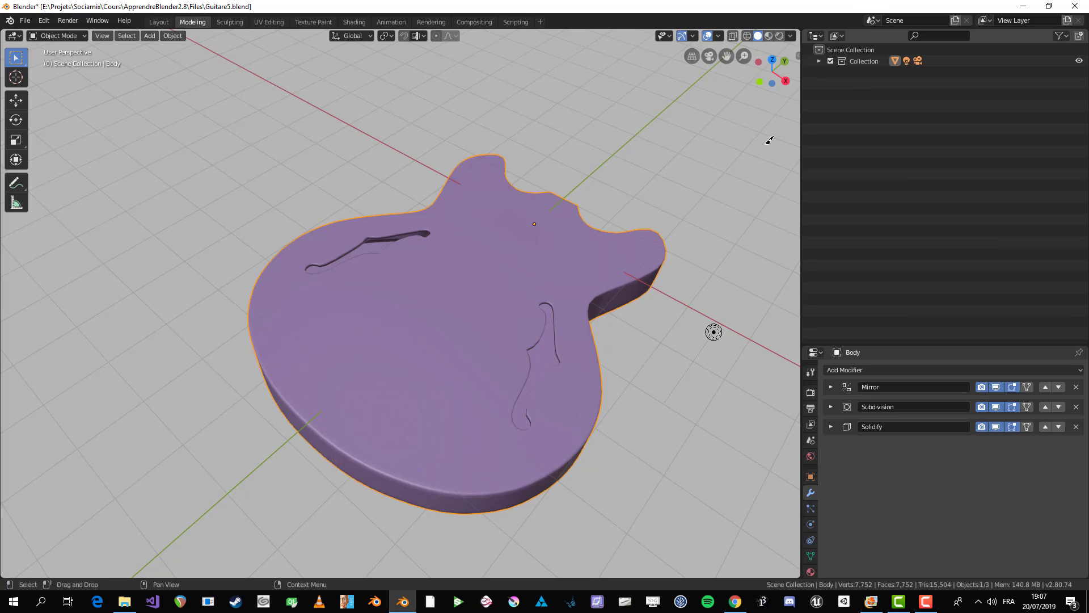
scroll(457, 319, "down", 2)
middle_click_drag(457, 318, 530, 273)
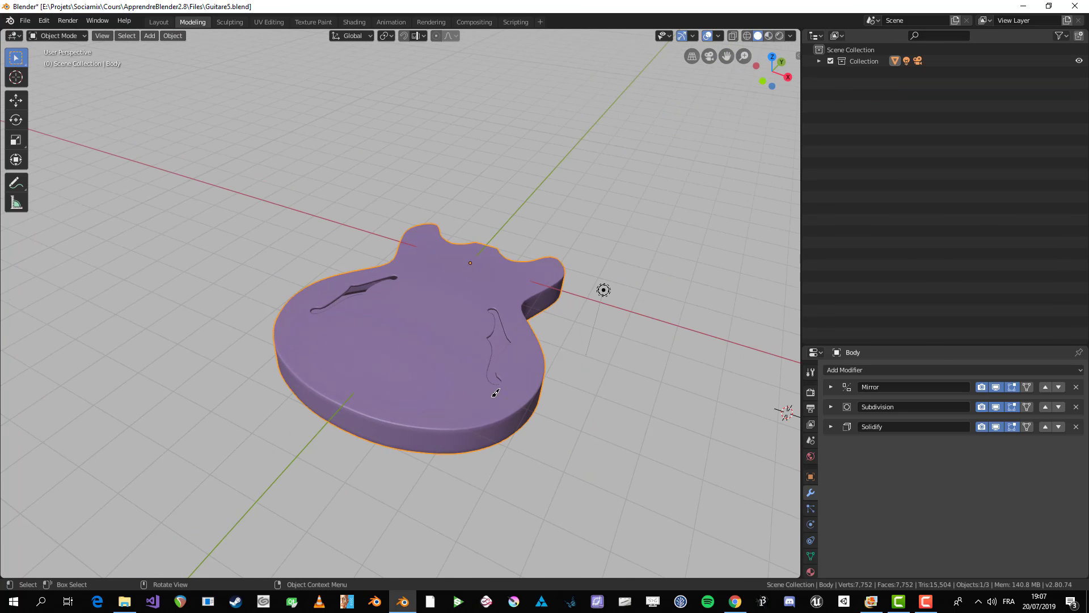
right_click(868, 109)
left_click(852, 112)
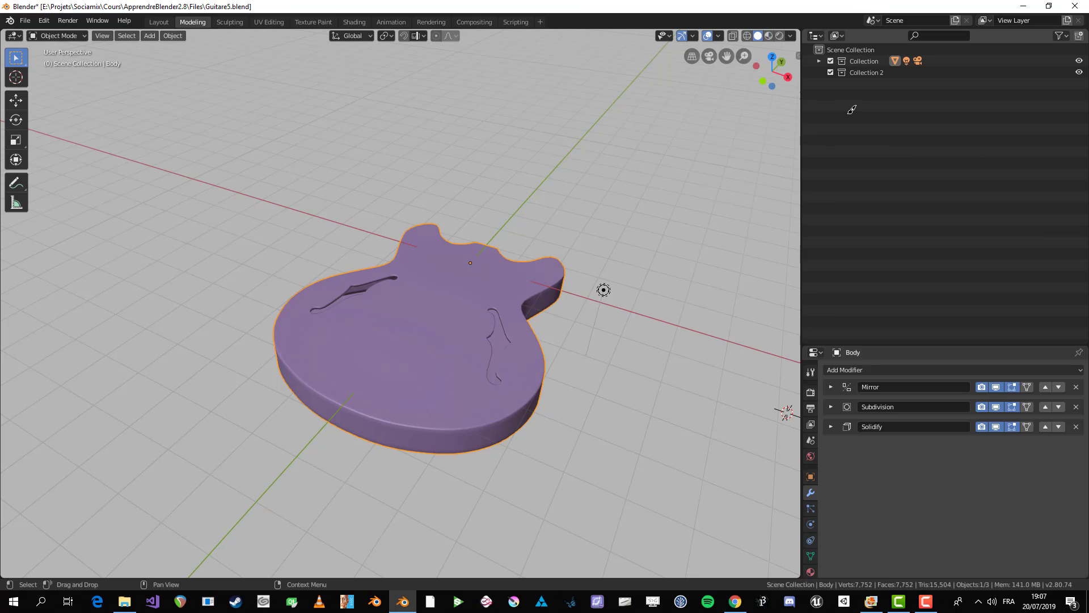
double_click(866, 72)
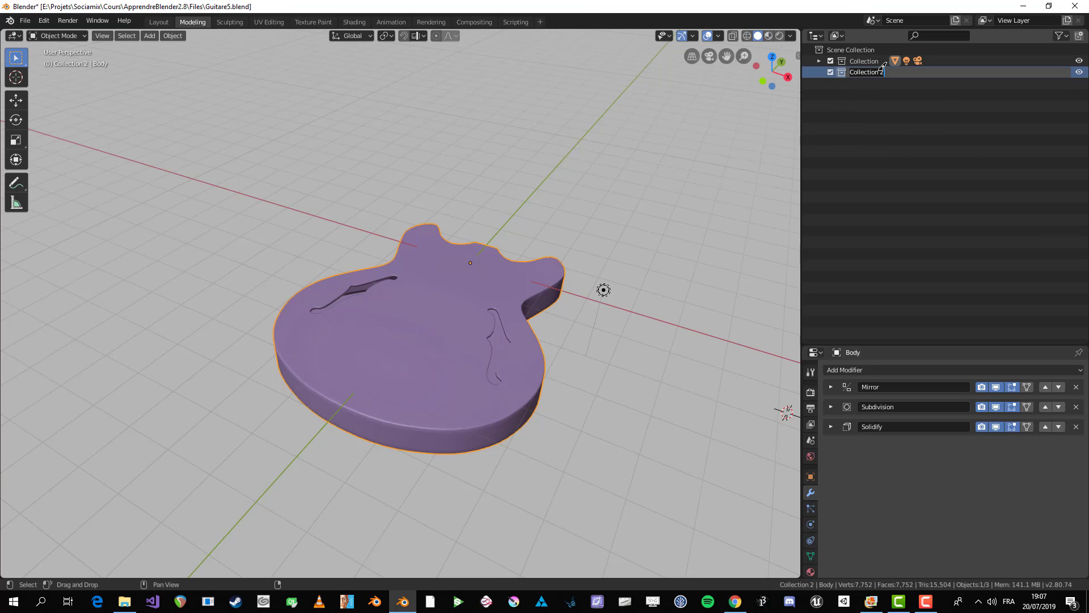
type("BODY")
key("Return")
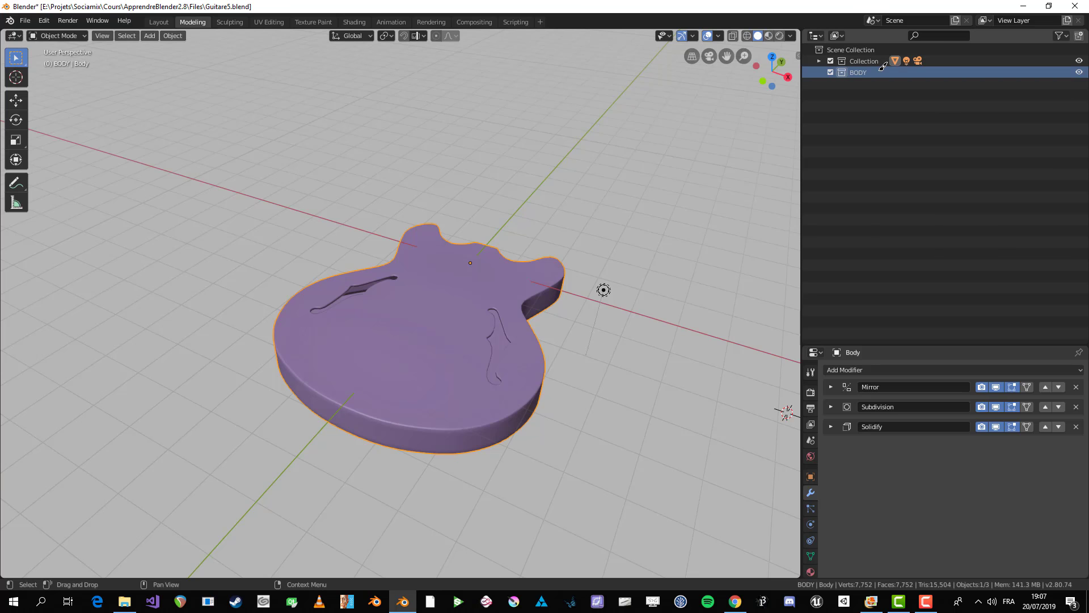
- Move the Body object into the BODY collection, and toggle that collection's inclusion in the view layer off and on
left_click(818, 60)
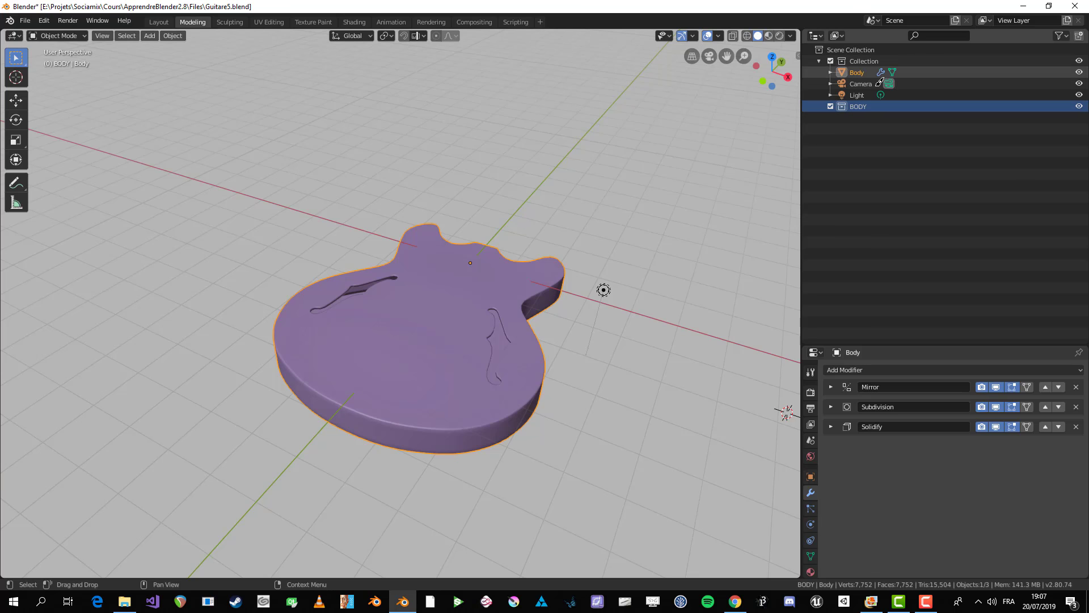
left_click_drag(855, 72, 862, 104)
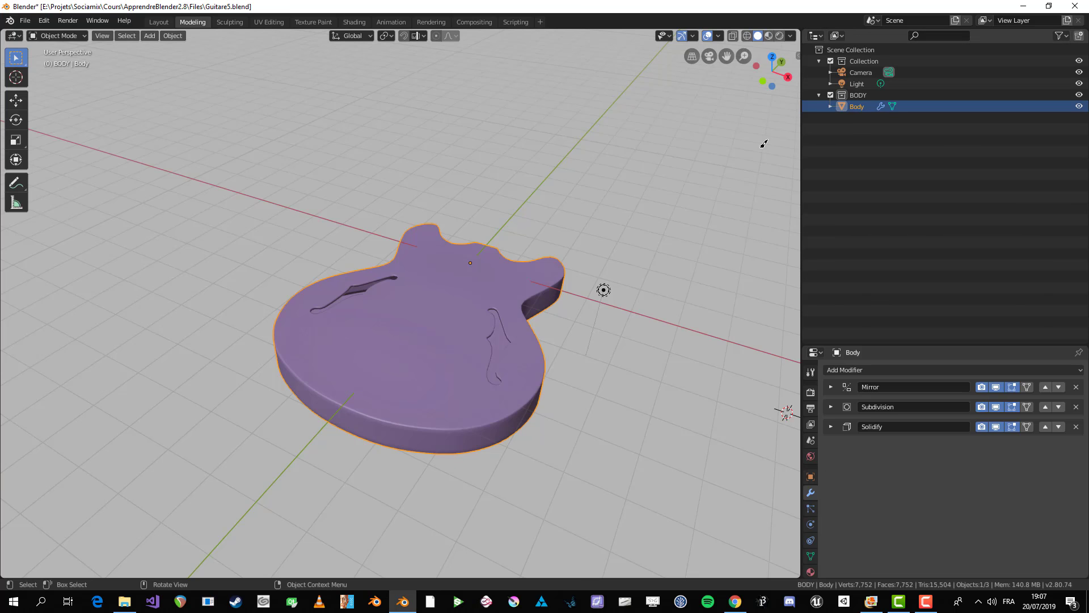
scroll(551, 307, "down", 2)
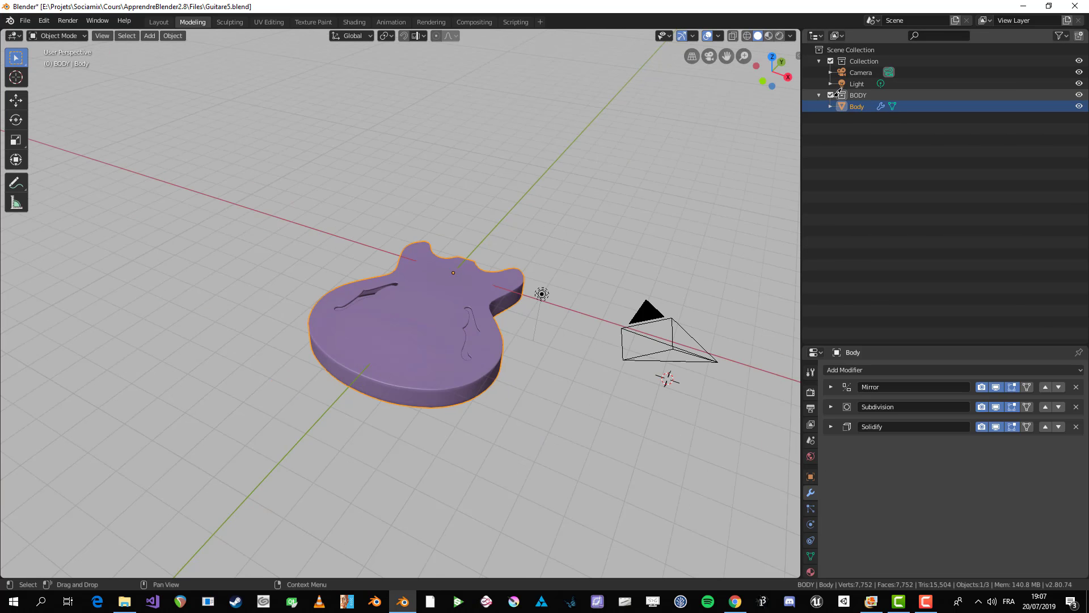
left_click(831, 95)
left_click(831, 95)
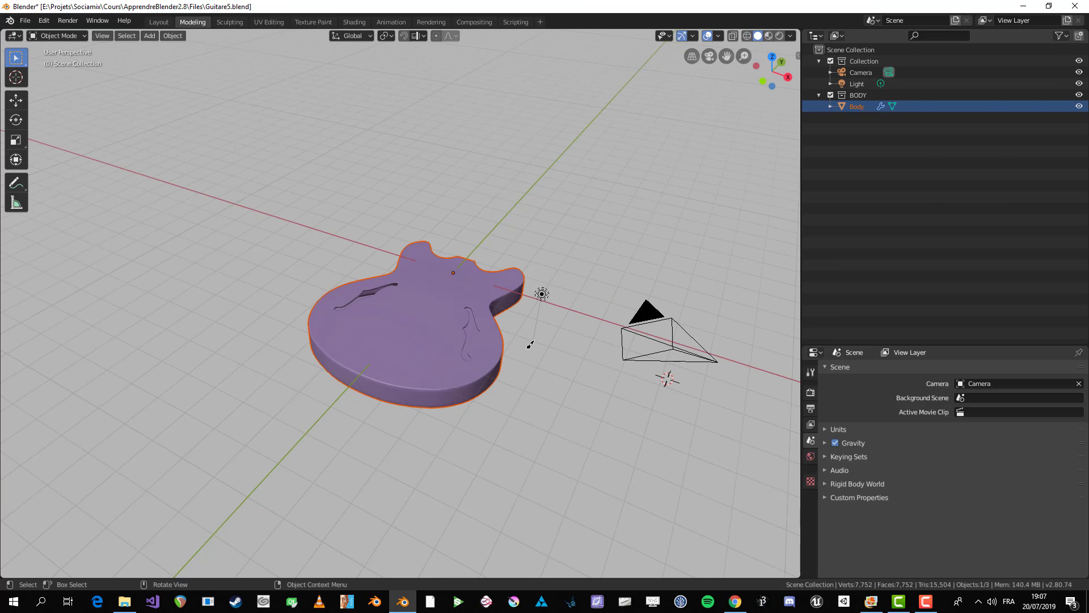
- Select the light, the camera and the guitar body in turn, and return the Body object to the original Collection
left_click(541, 292)
left_click(648, 316)
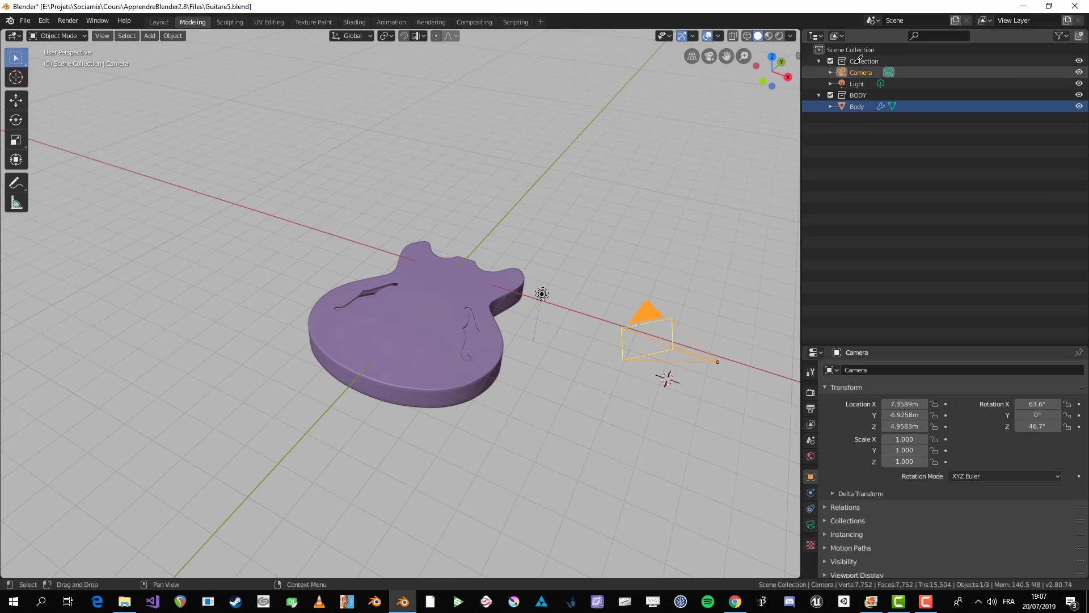
left_click(859, 95)
left_click(859, 105)
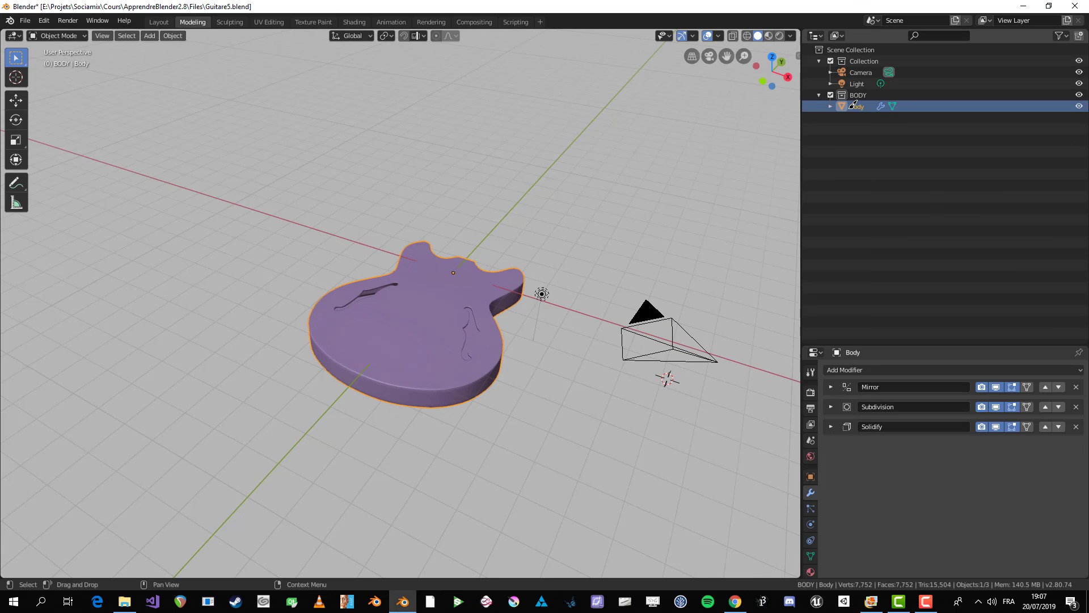
left_click_drag(846, 100, 858, 63)
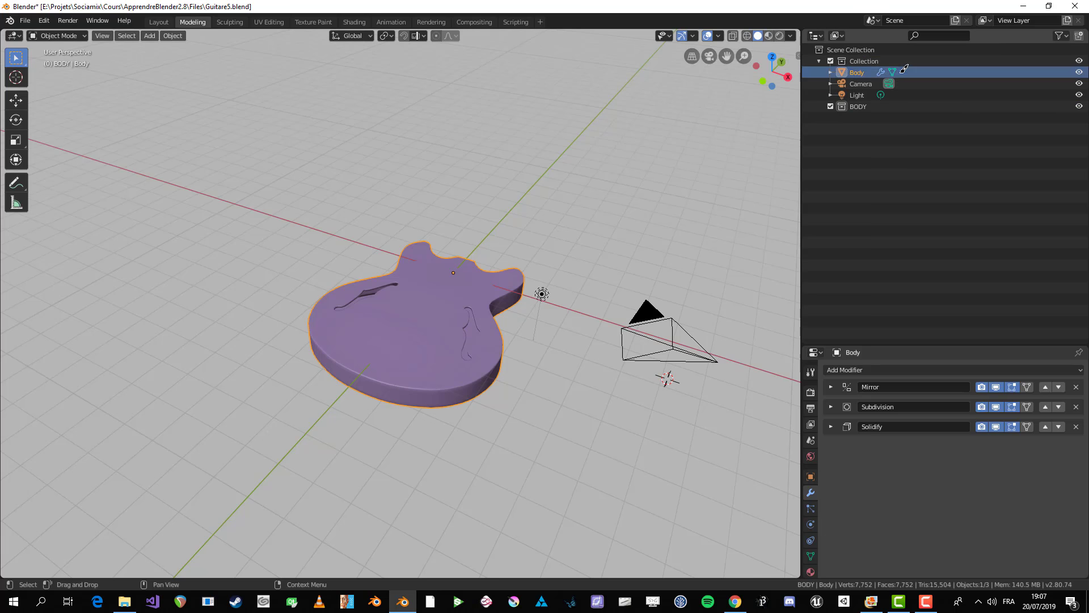
- Reselect the guitar body in the viewport and assign it to the BODY collection with Move to Collection
middle_click_drag(514, 259, 523, 244)
scroll(443, 342, "up", 2)
scroll(460, 333, "down", 2)
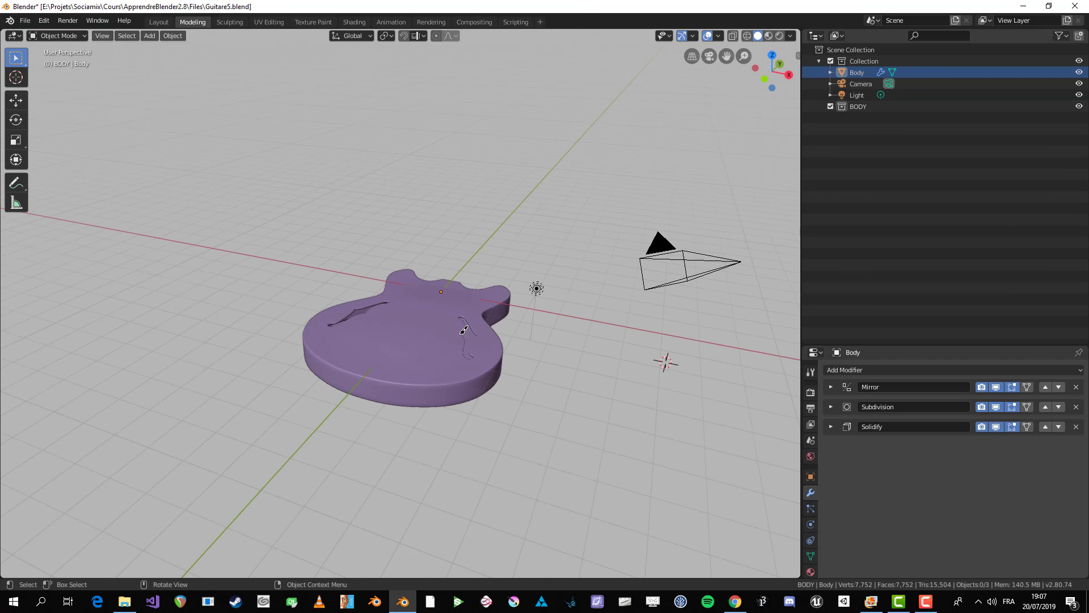
middle_click_drag(463, 329, 418, 283)
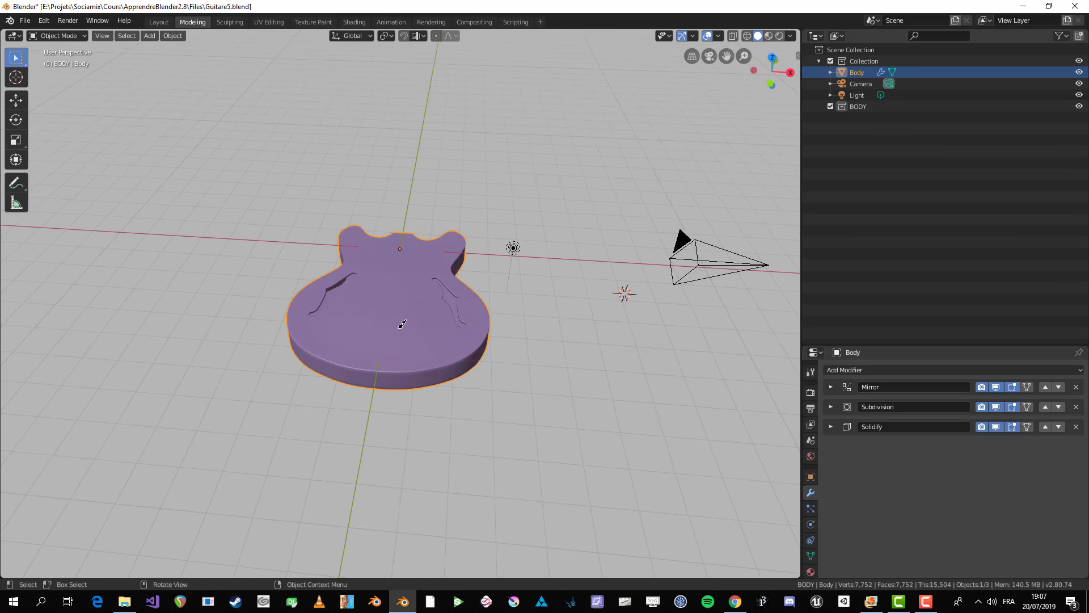
scroll(418, 283, "up", 2)
key("m")
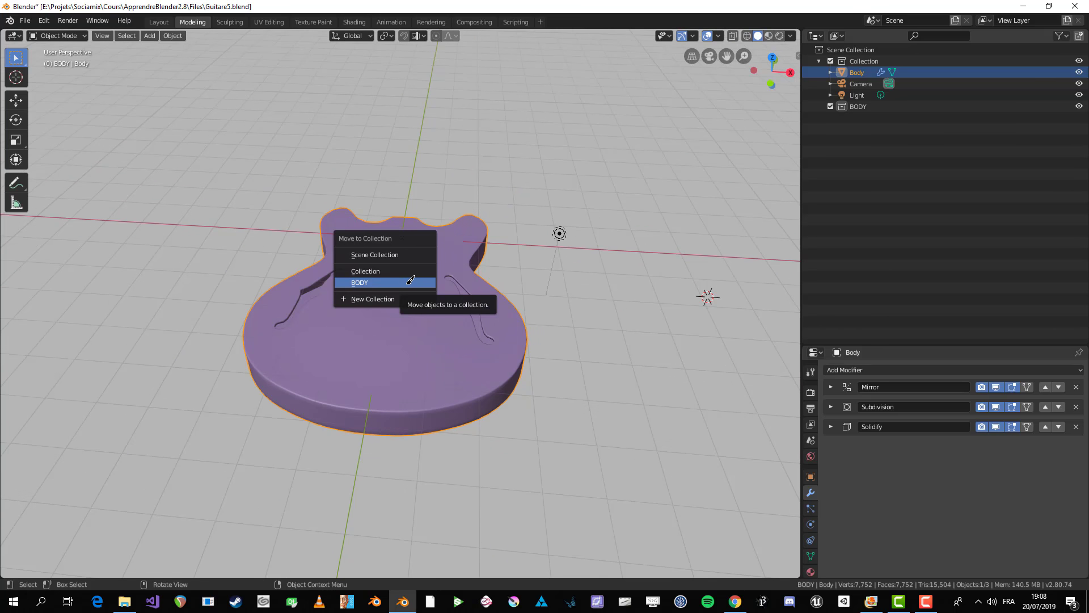
left_click(368, 281)
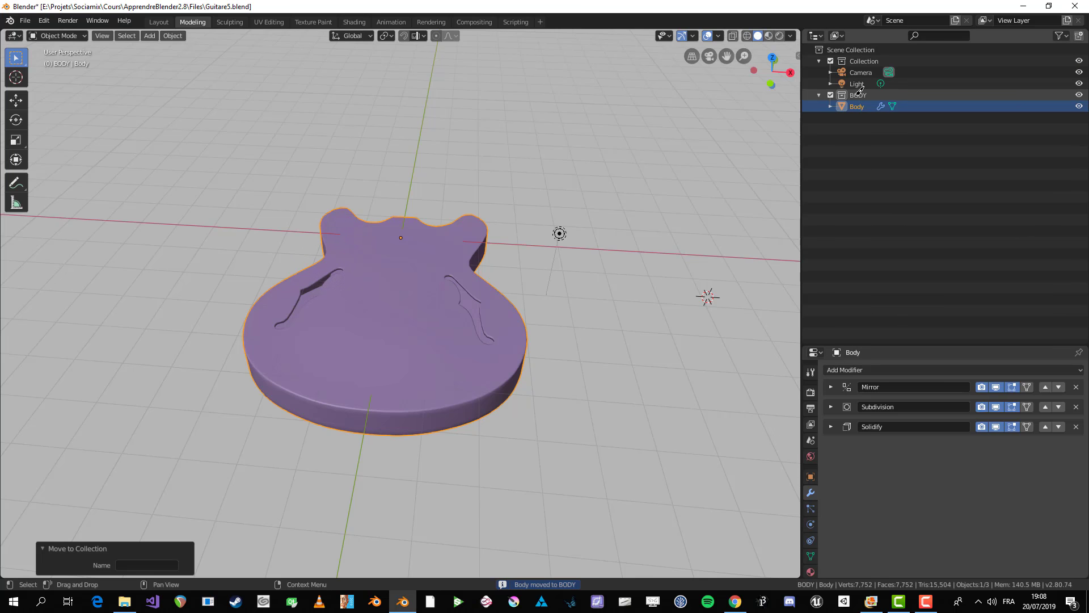
- Deselect the guitar body and make BODY the active collection
scroll(528, 350, "down", 2)
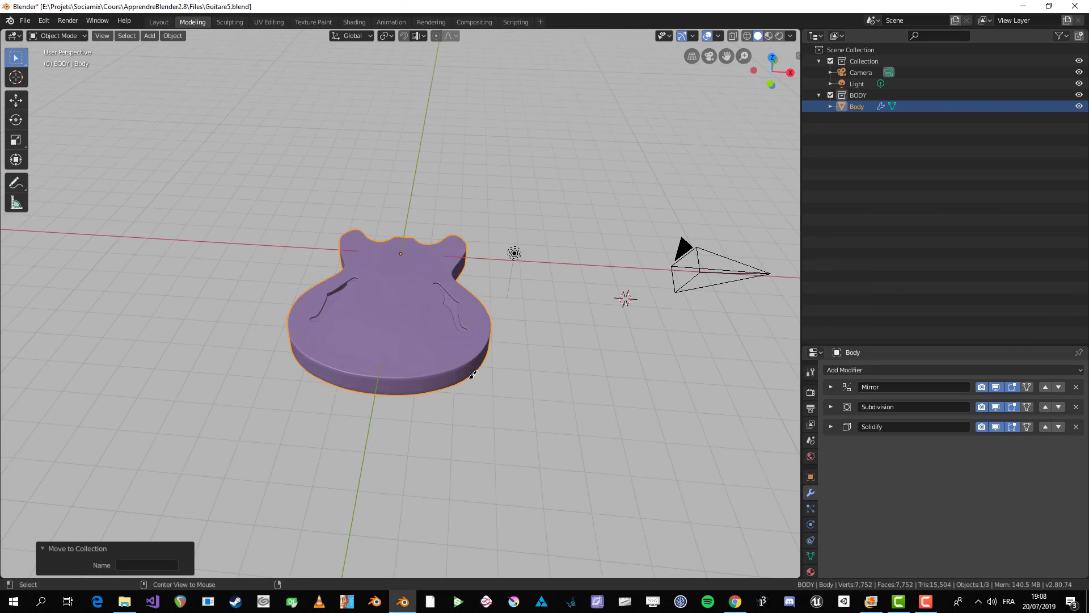
left_click(472, 372)
middle_click_drag(472, 372, 573, 320, "shift")
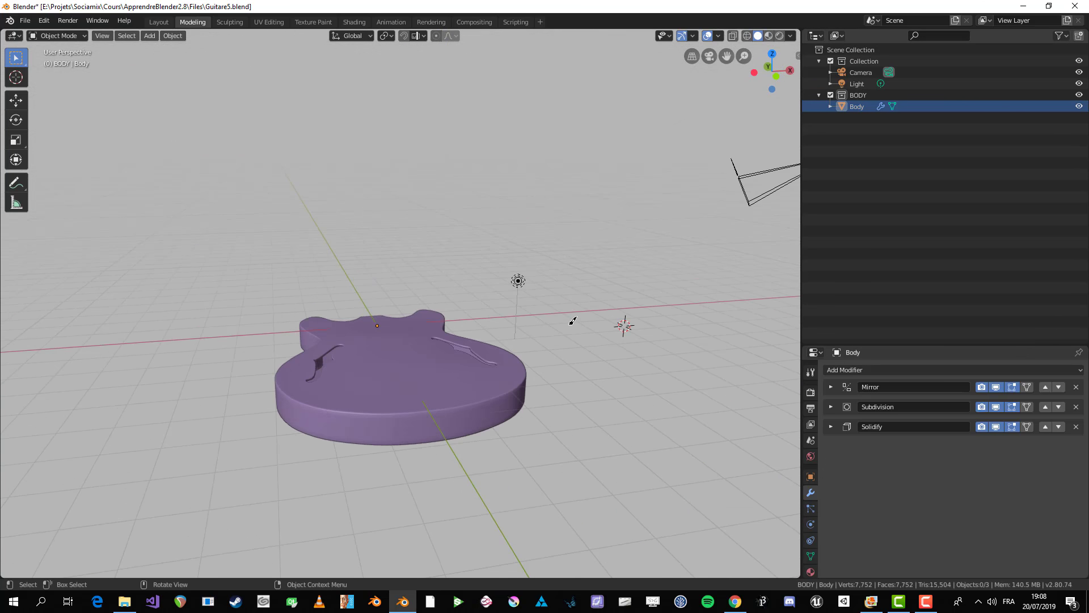
left_click(858, 95)
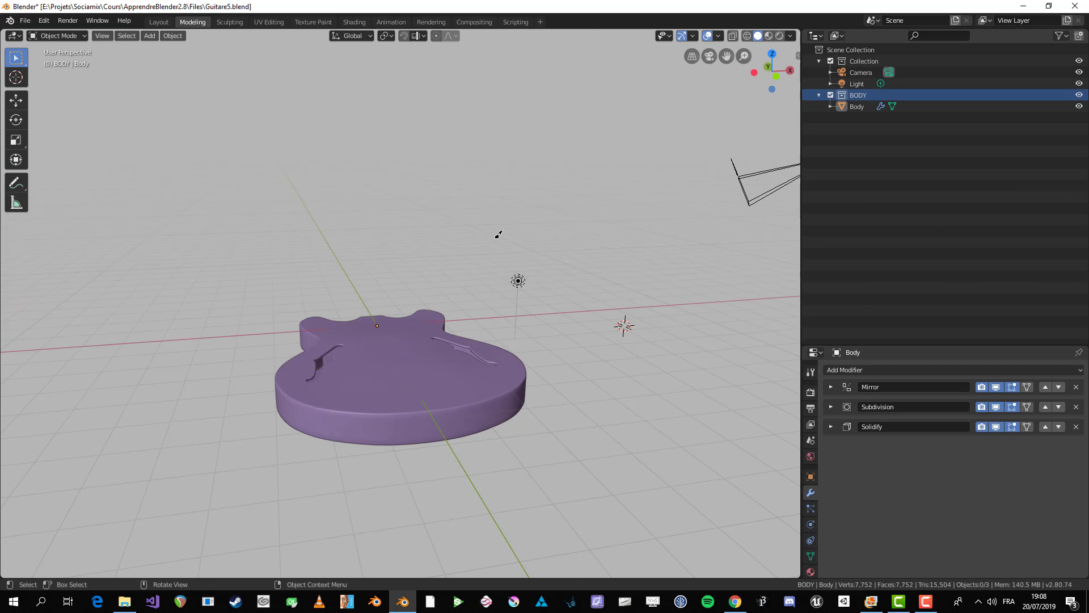
middle_click_drag(499, 236, 489, 256)
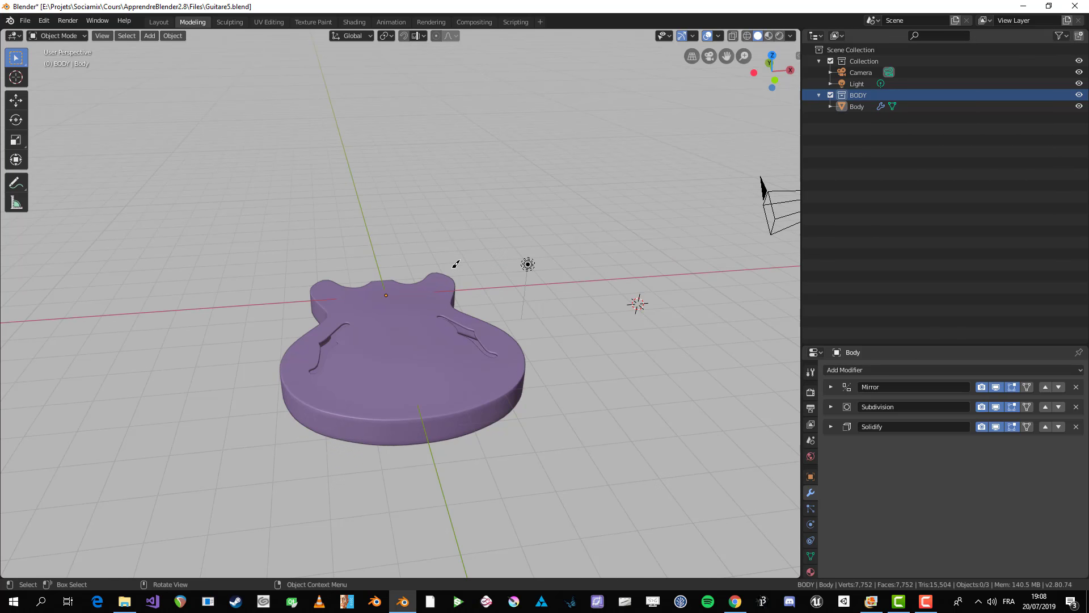
- Place the 3D cursor behind the guitar's neck end, and reset it to the world origin
right_click(372, 235, "shift")
middle_click_drag(464, 246, 457, 266)
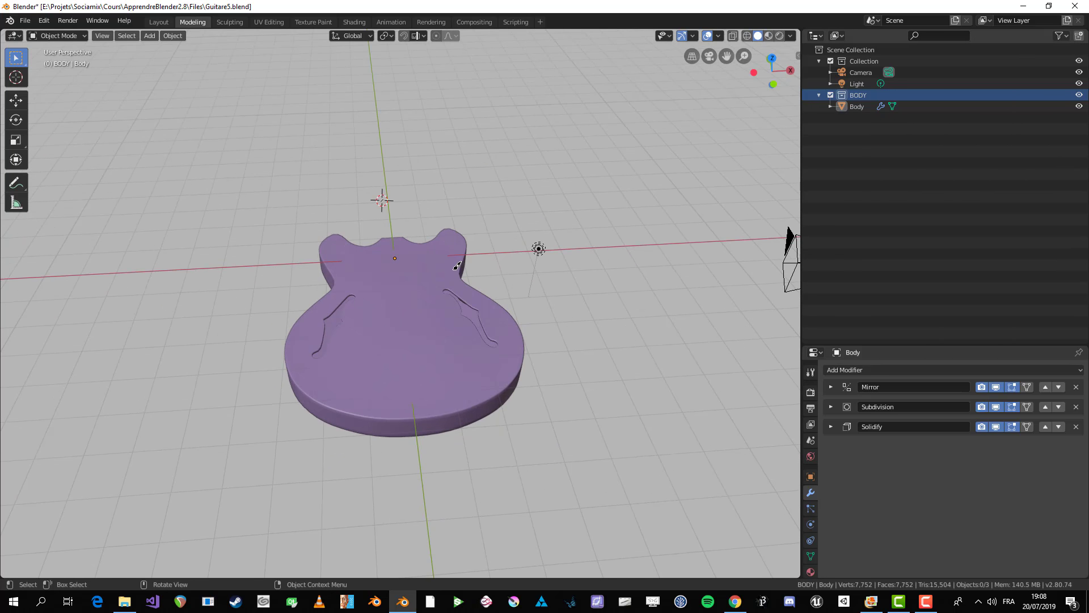
key("shift+c")
scroll(635, 283, "up", 5)
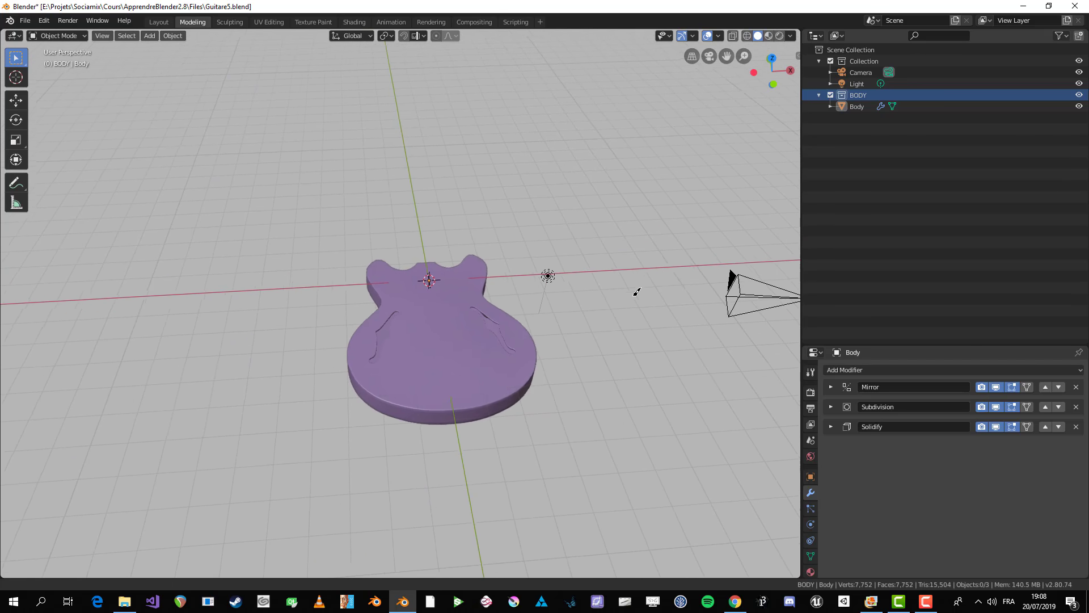
middle_click_drag(410, 284, 499, 261)
- Try adding a cube mesh to the active BODY collection, and undo the addition
key("shift+a")
mouse_move(493, 268)
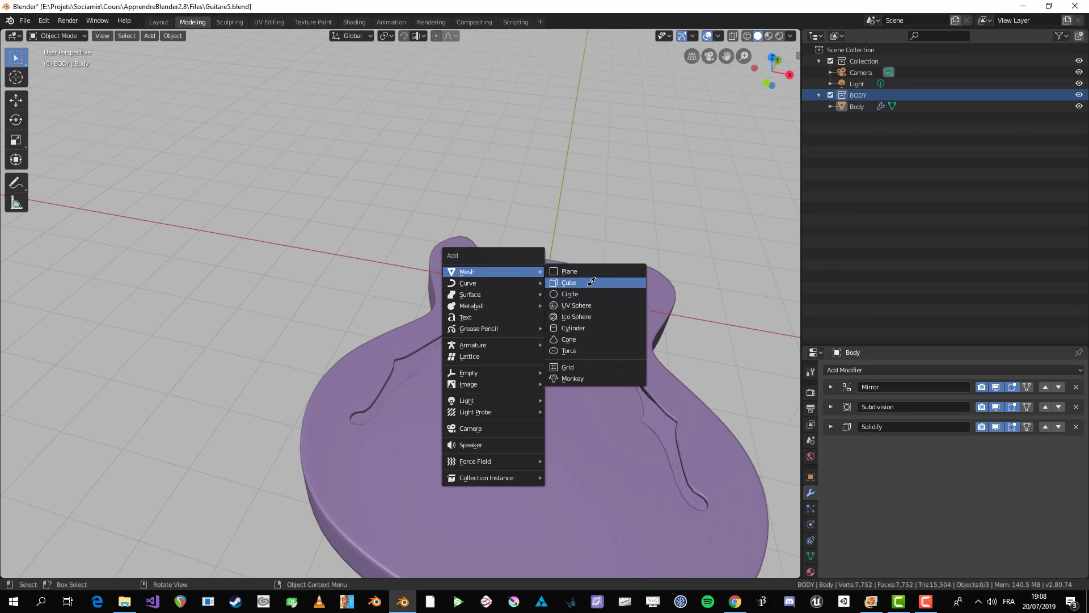
left_click(590, 282)
middle_click_drag(596, 293, 512, 291)
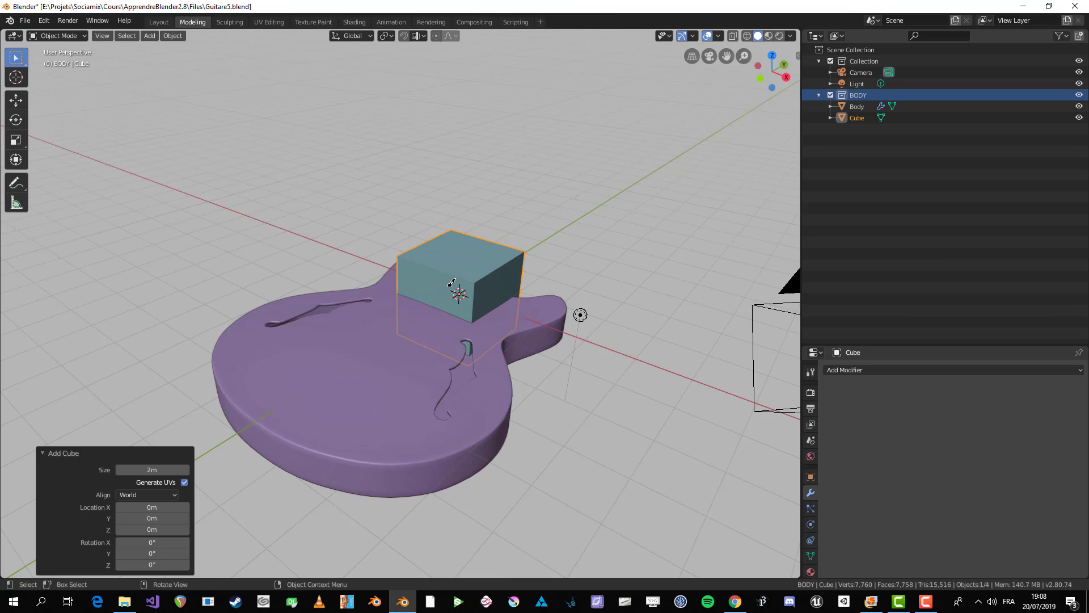
key("ctrl+z")
key("shift+a")
mouse_move(453, 284)
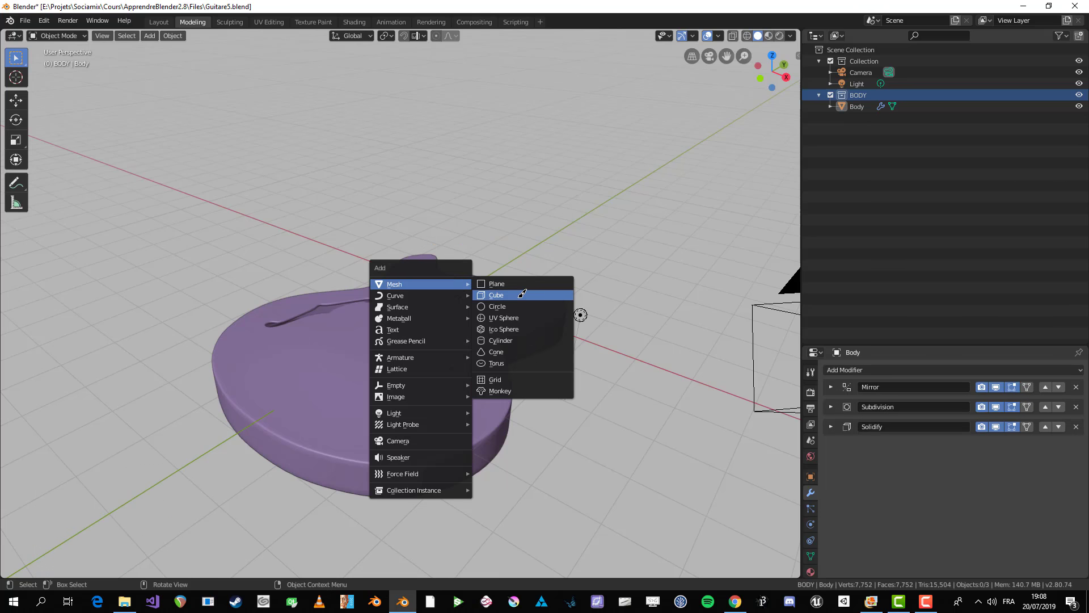
left_click(496, 295)
key("ctrl+z")
- Add a 2 m plane mesh at the world origin in the BODY collection, and expand and collapse its entry
key("shift+a")
mouse_move(522, 296)
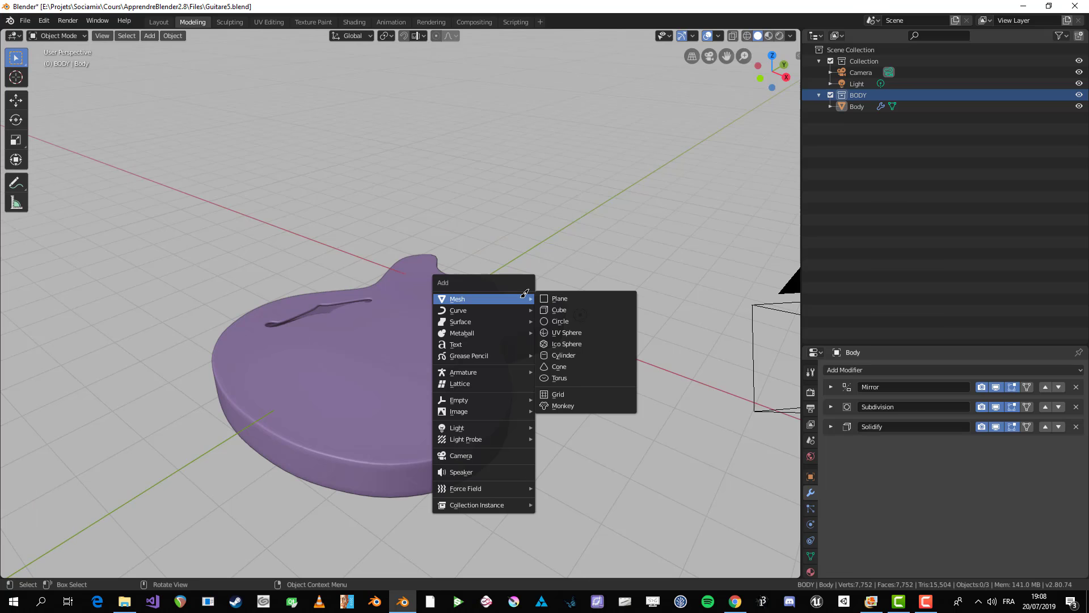
left_click(574, 296)
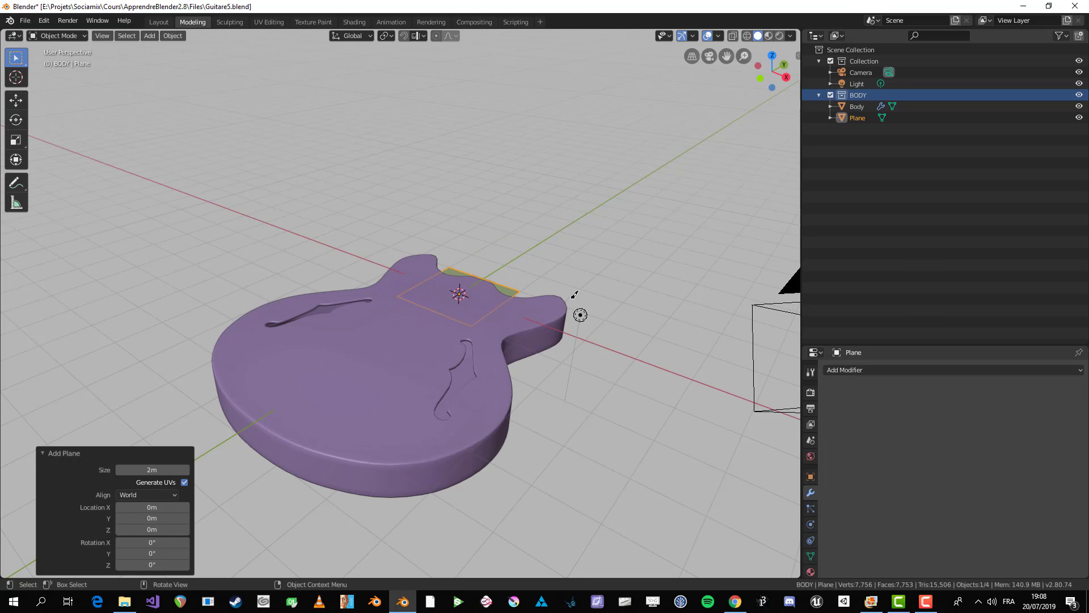
left_click(831, 117)
left_click(830, 117)
- Alternate the selection between the Body and Plane objects to compare their modifiers
left_click(858, 109)
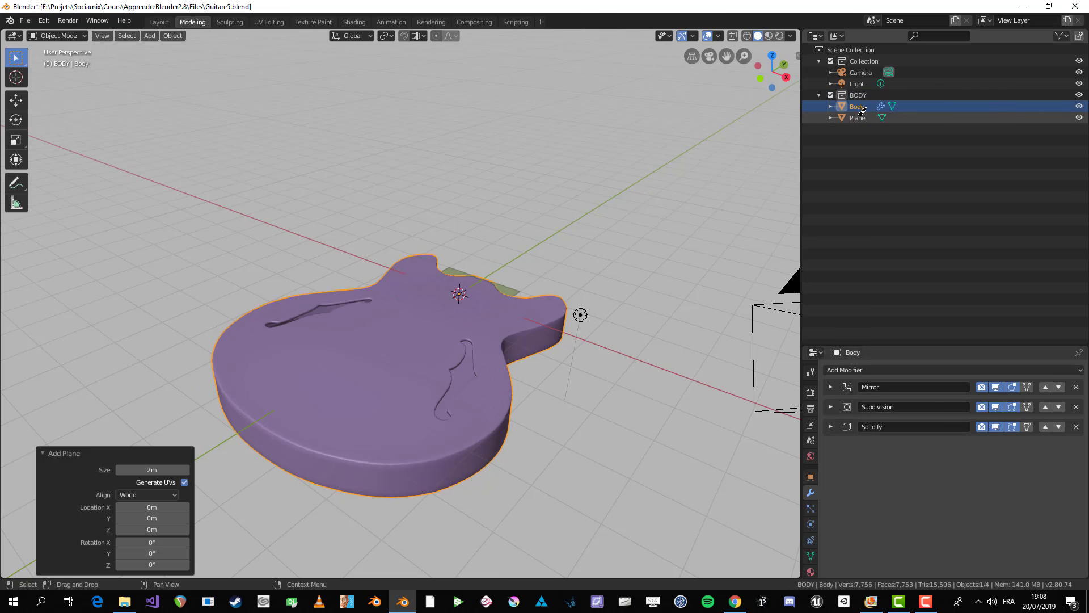
left_click(857, 116)
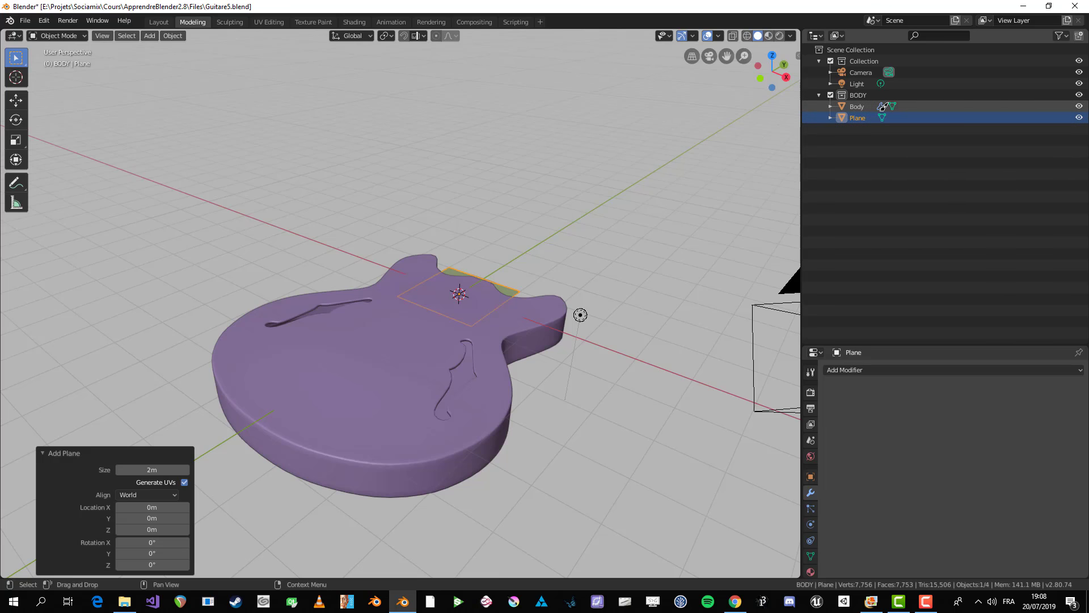
left_click(855, 105)
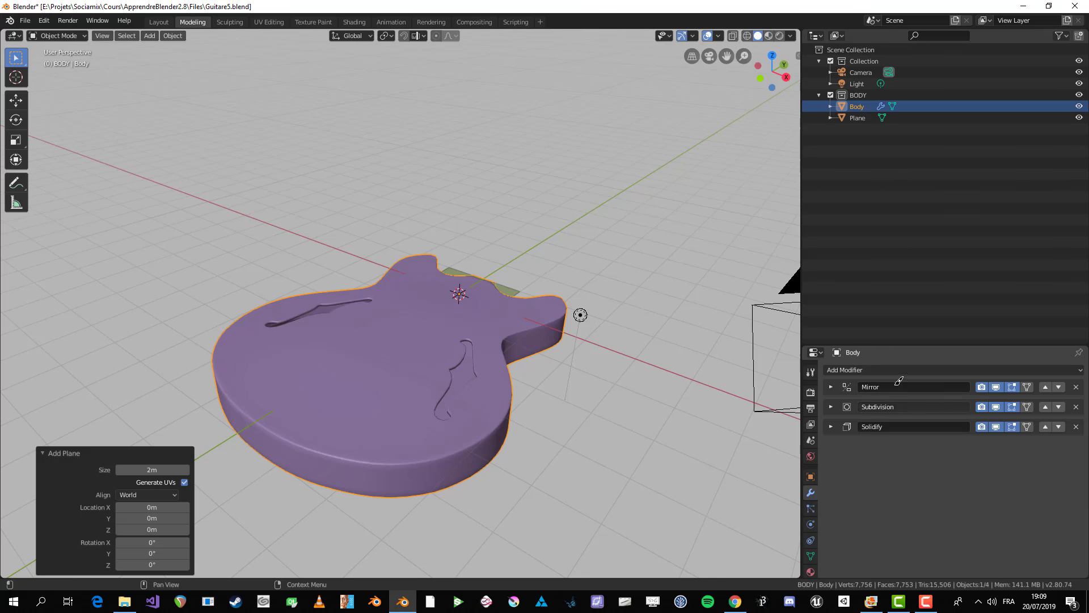
- Expand the Body object's contents, and enter, leave and re-enter Edit Mode through its Plane mesh data
left_click(831, 106)
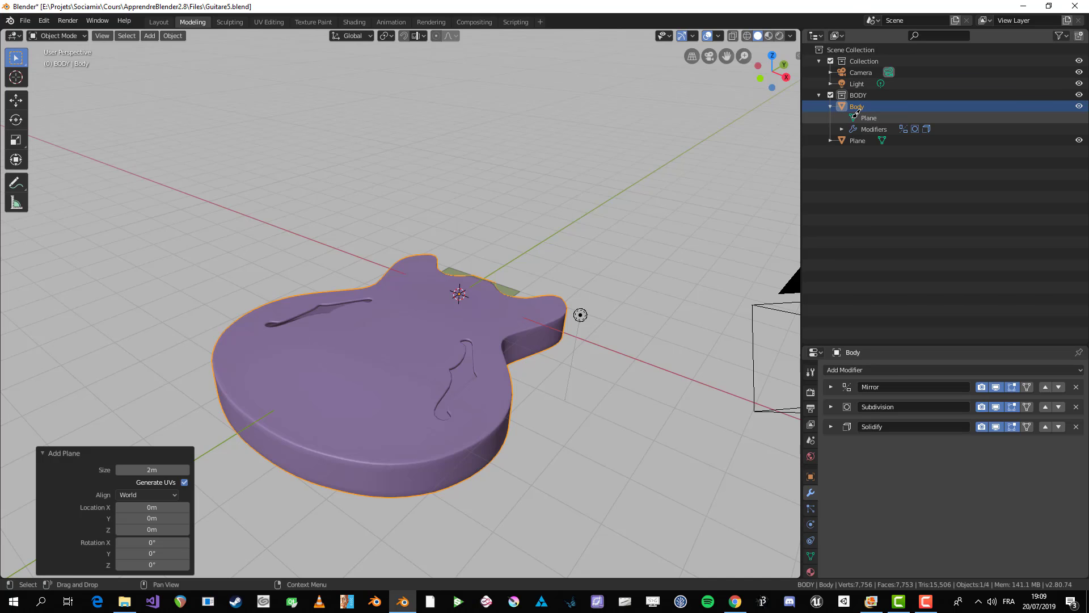
left_click(855, 115)
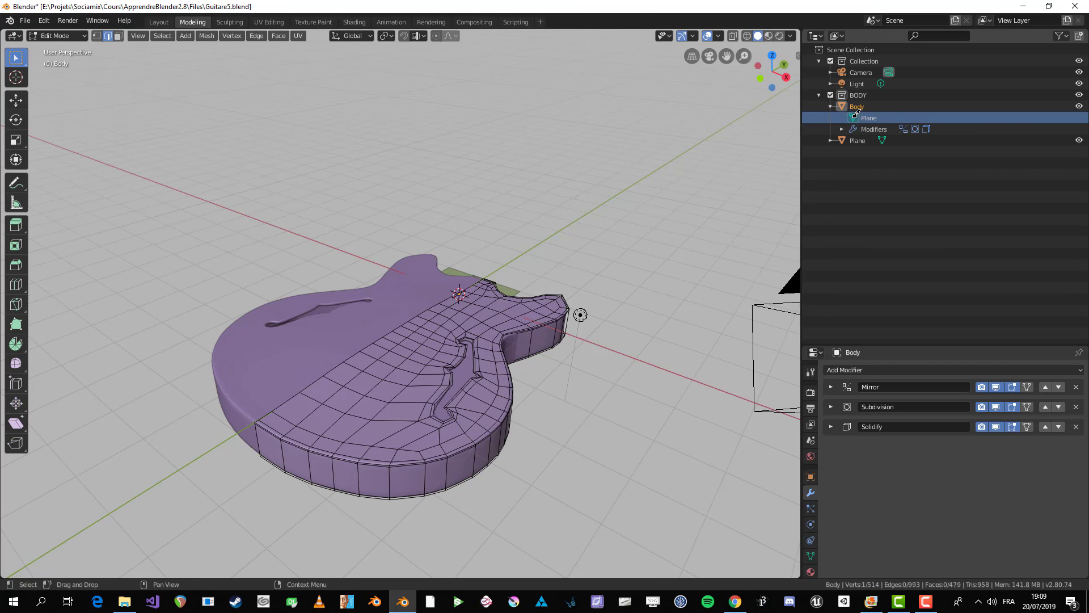
left_click(856, 115)
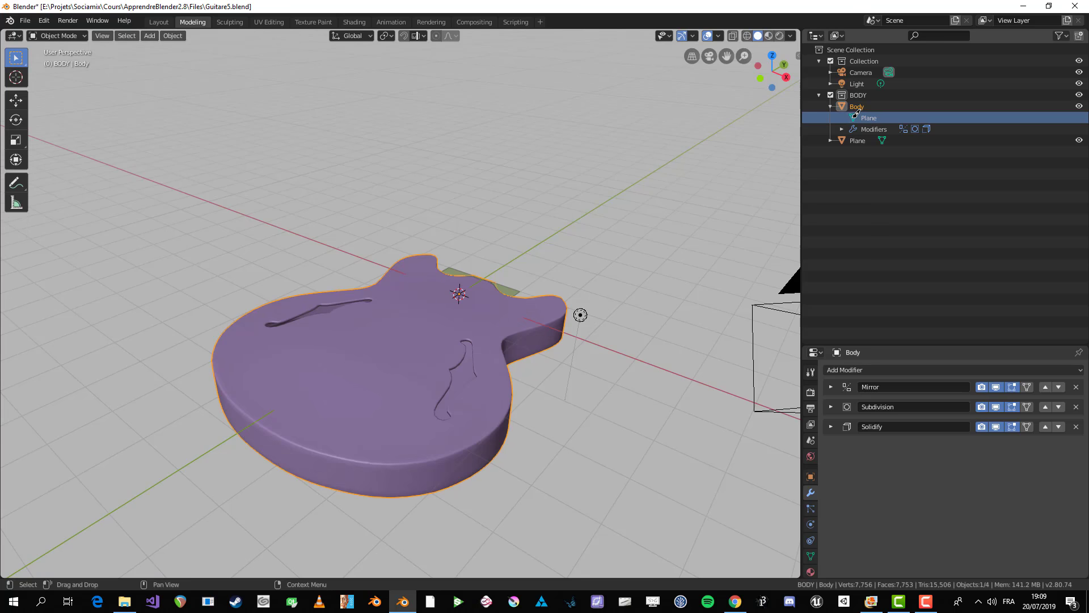
left_click(855, 116)
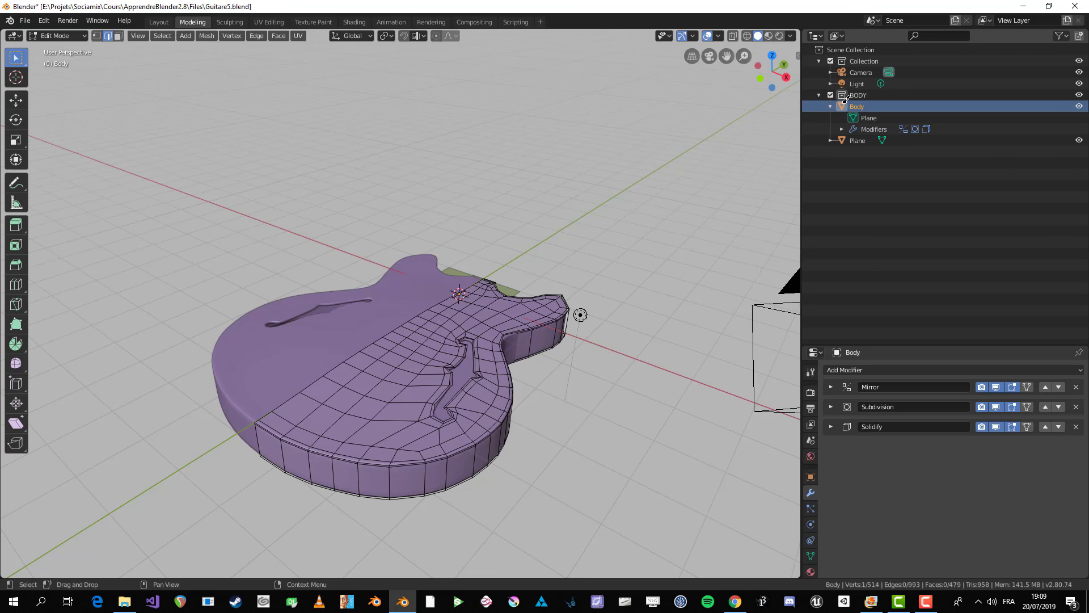
- Expand and collapse the Body object's modifier list in the outliner, and collapse the object's entry
left_click(855, 130)
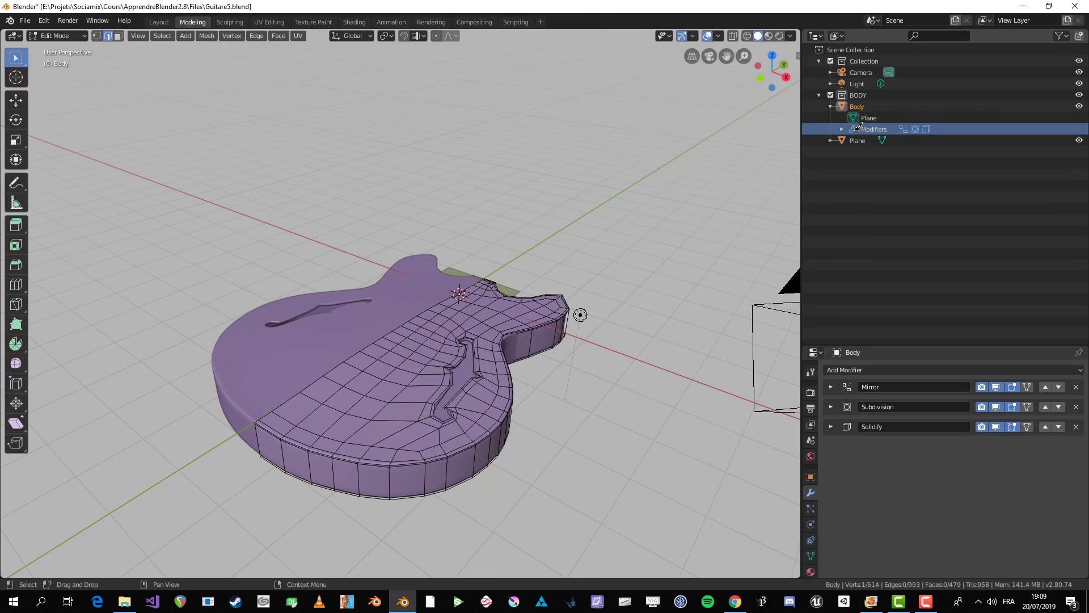
left_click(842, 129)
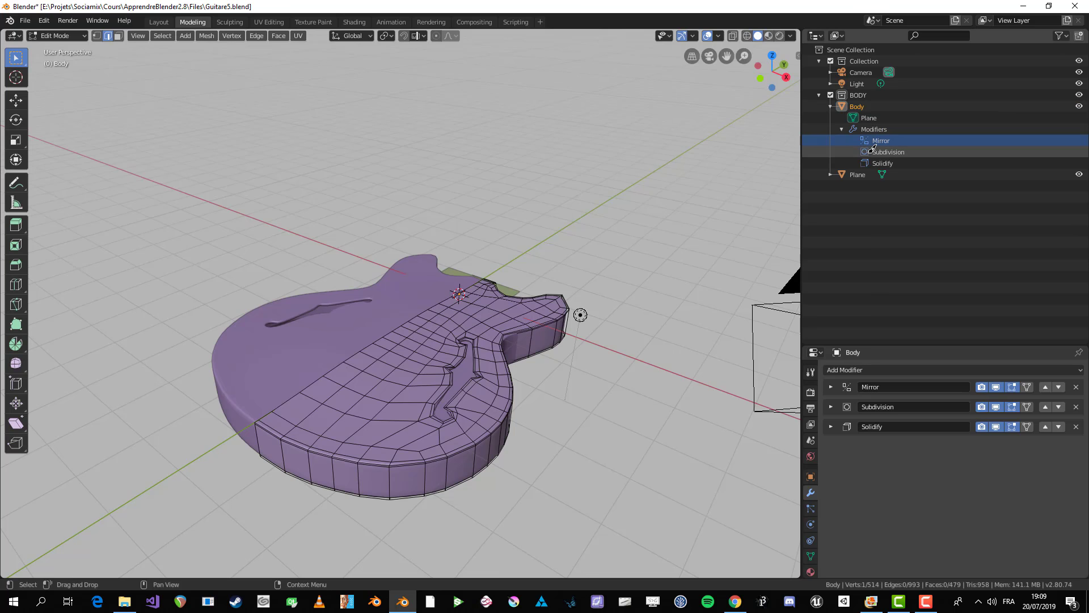
left_click(842, 129)
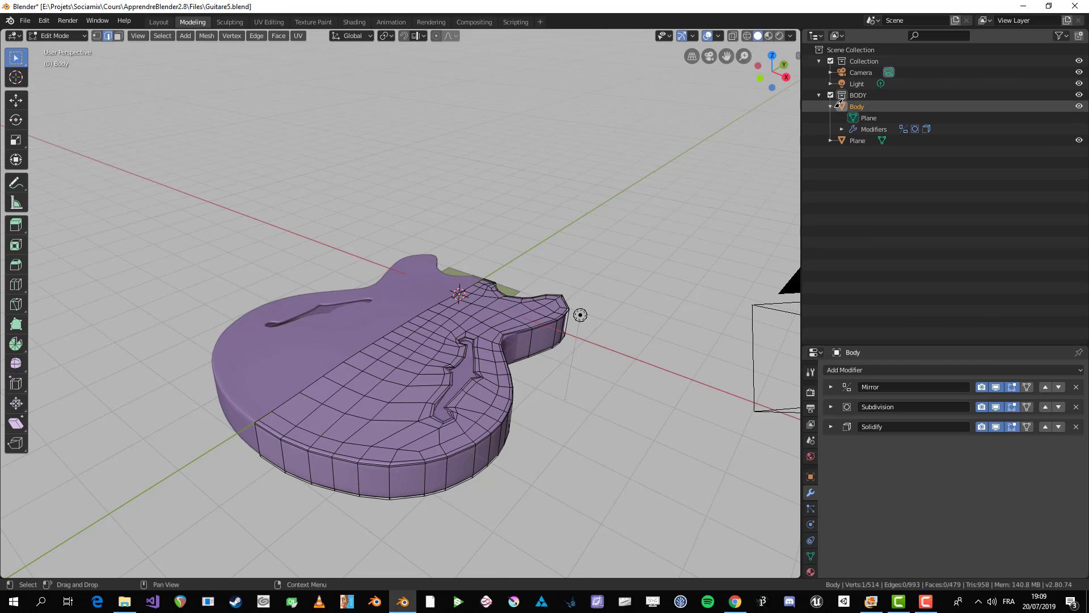
left_click(832, 105)
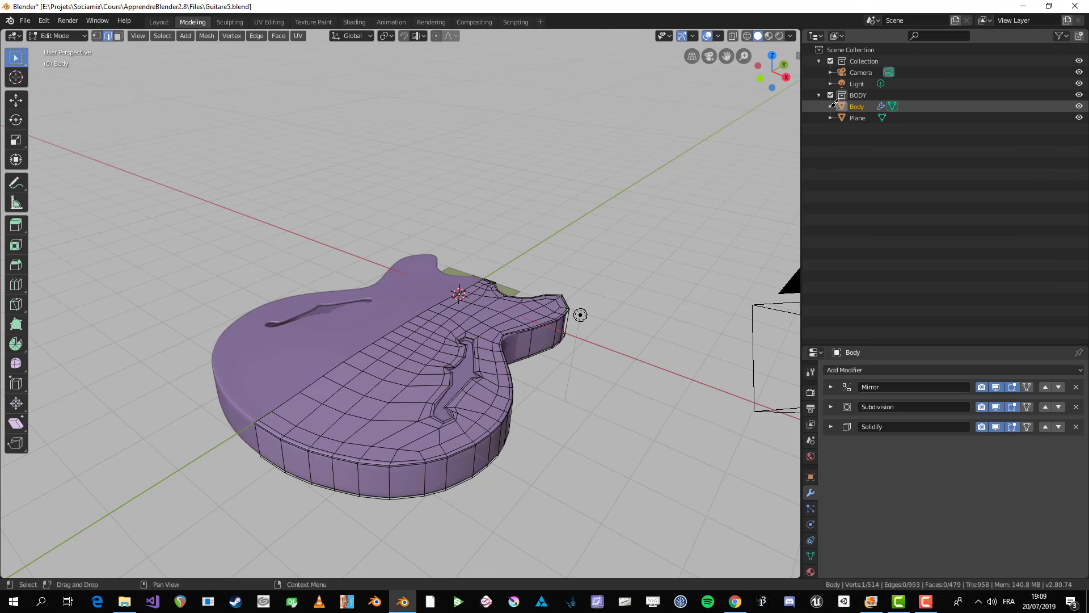
- Leave Edit Mode on the guitar body and select the Plane object
left_click(857, 117)
middle_click_drag(450, 250, 454, 272)
key("Tab")
left_click(856, 118)
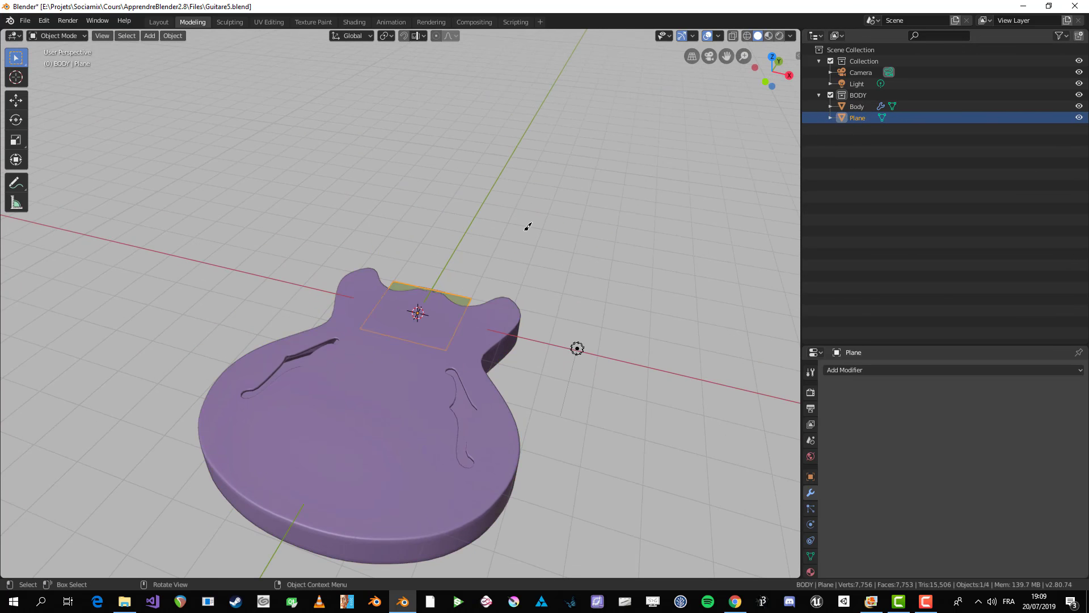
middle_click_drag(527, 226, 492, 341)
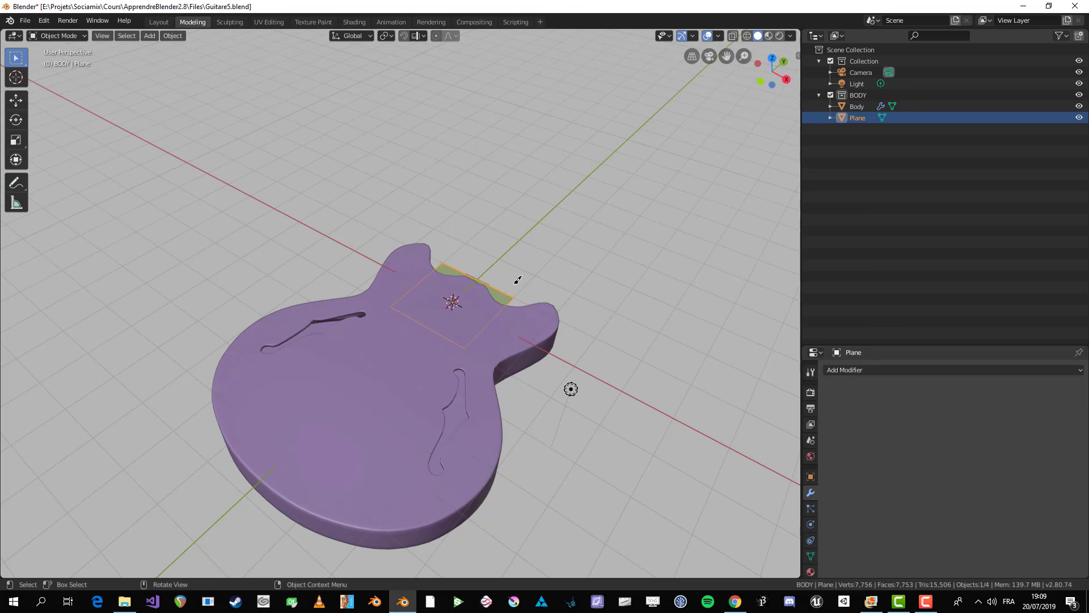
- Hide every object except the plane, reveal them all again, and clear the selection
key("shift+h")
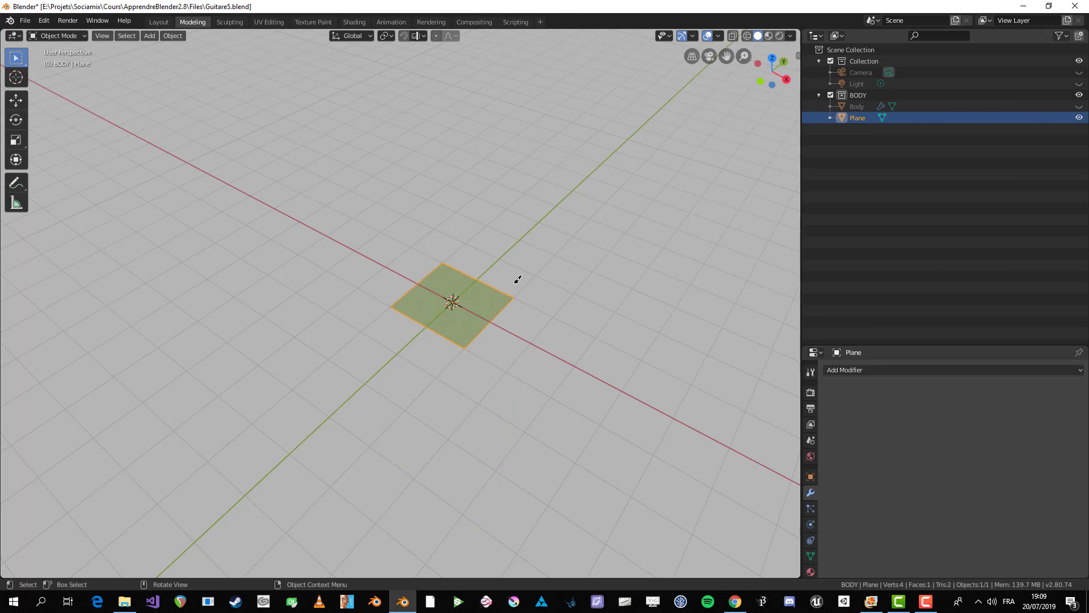
middle_click_drag(518, 279, 518, 372)
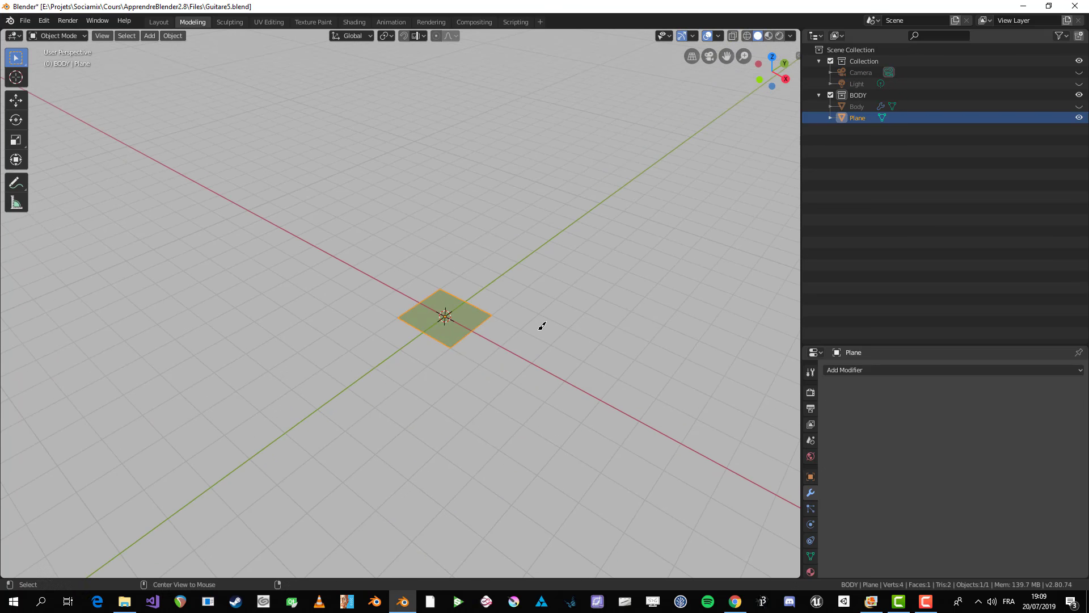
key("alt+h")
scroll(476, 332, "up", 2)
scroll(526, 303, "down", 3)
middle_click_drag(532, 325, 505, 332)
key("alt+a")
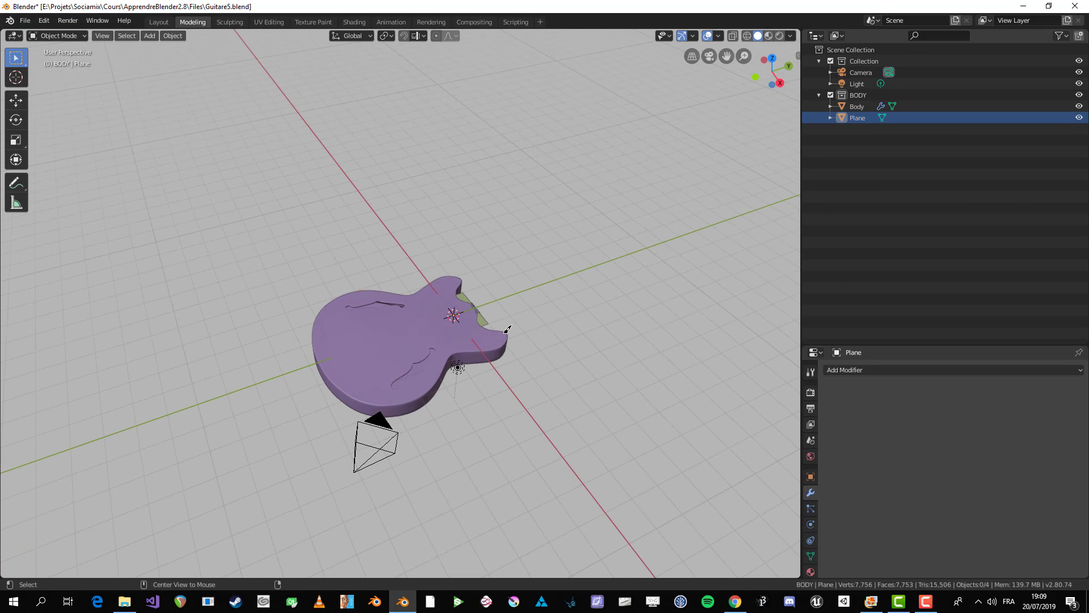
- Select the plane, isolate it in local view to inspect it, and return to the full scene
scroll(508, 329, "up", 2)
left_click(523, 322)
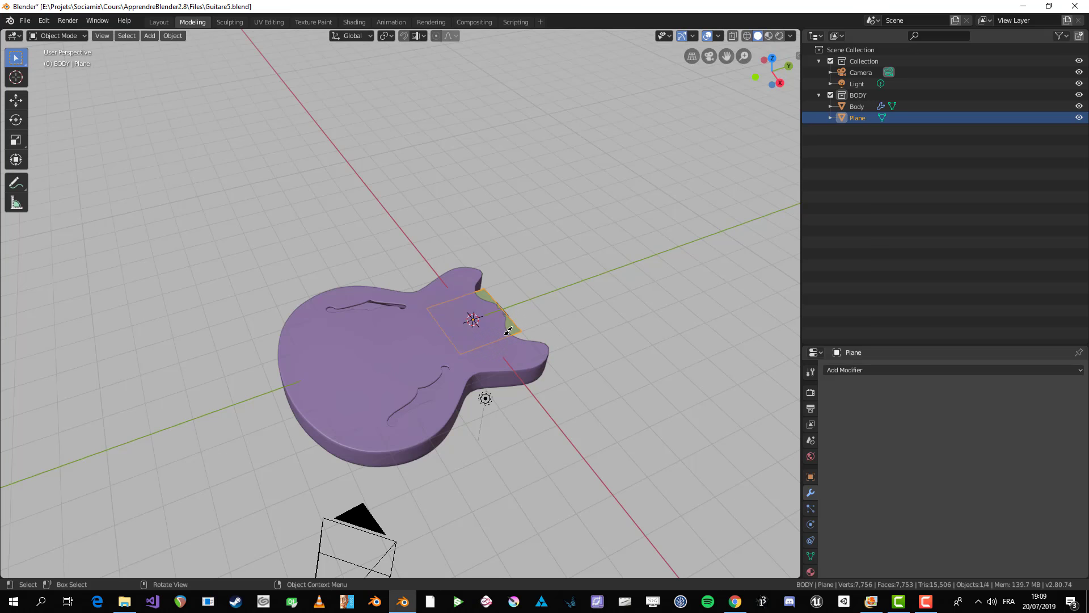
key("KP_Divide")
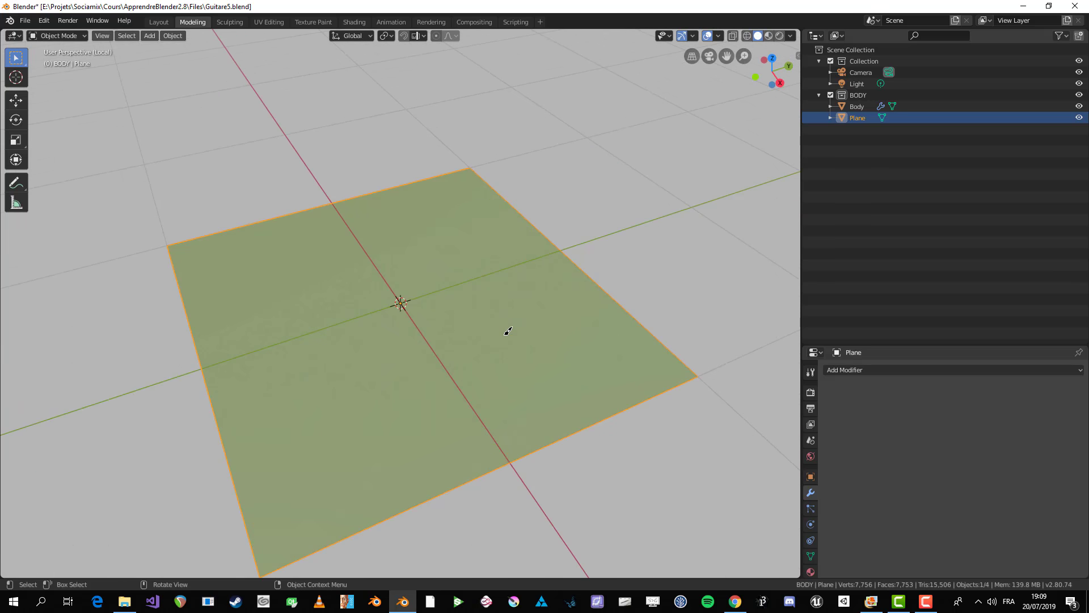
scroll(508, 331, "down", 2)
middle_click_drag(508, 333, 505, 401)
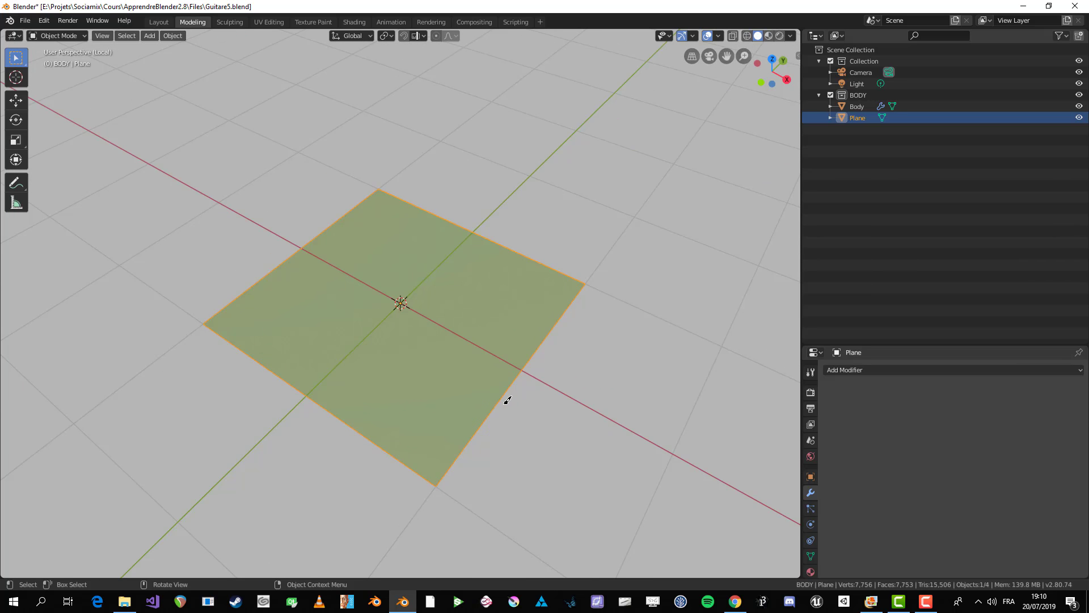
middle_click_drag(435, 413, 474, 420)
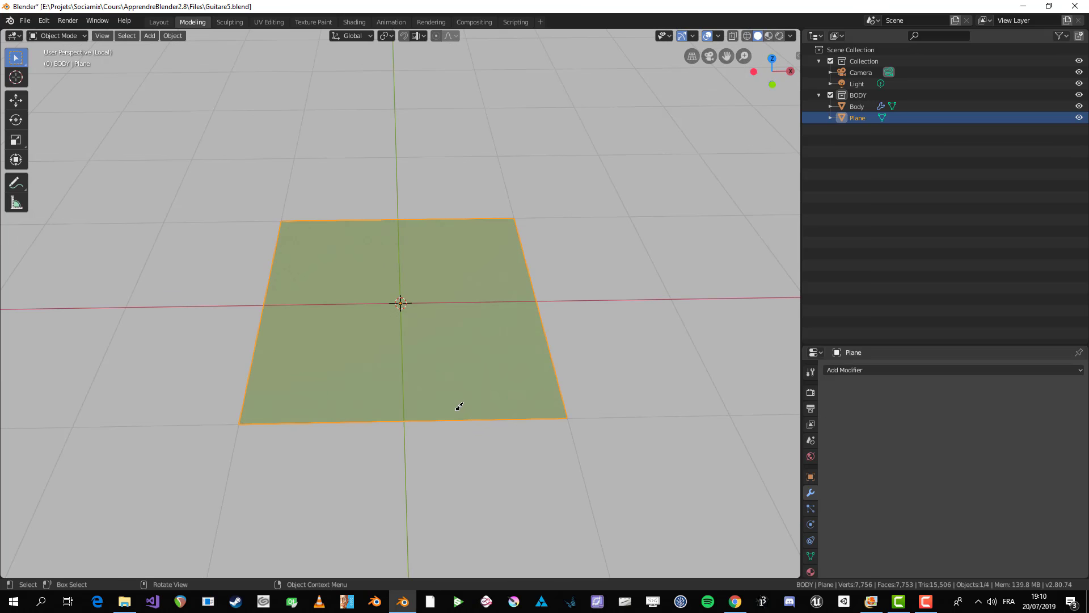
middle_click_drag(477, 352, 508, 358)
scroll(559, 364, "down", 4)
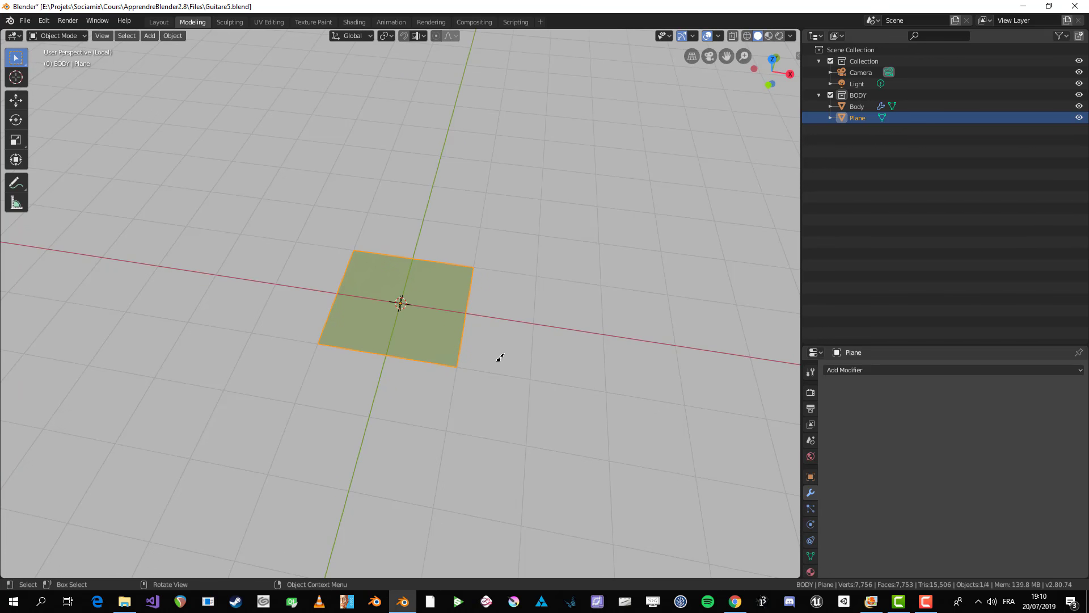
key("KP_Divide")
middle_click_drag(558, 337, 471, 298)
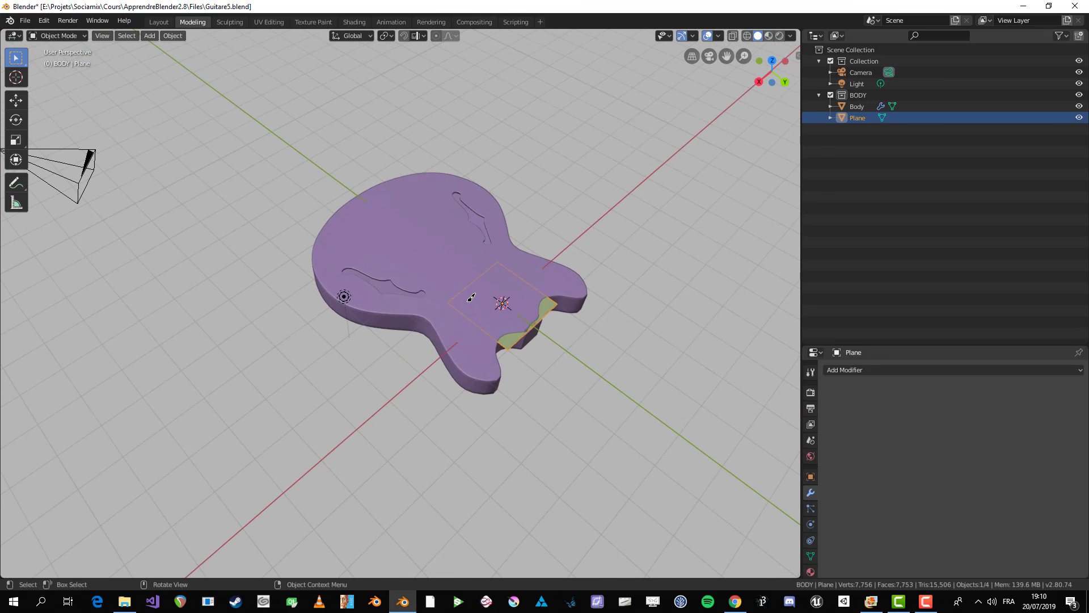
- Switch the selection from the guitar body to the plane and isolate the plane in local view
left_click(447, 341)
scroll(493, 336, "down", 3)
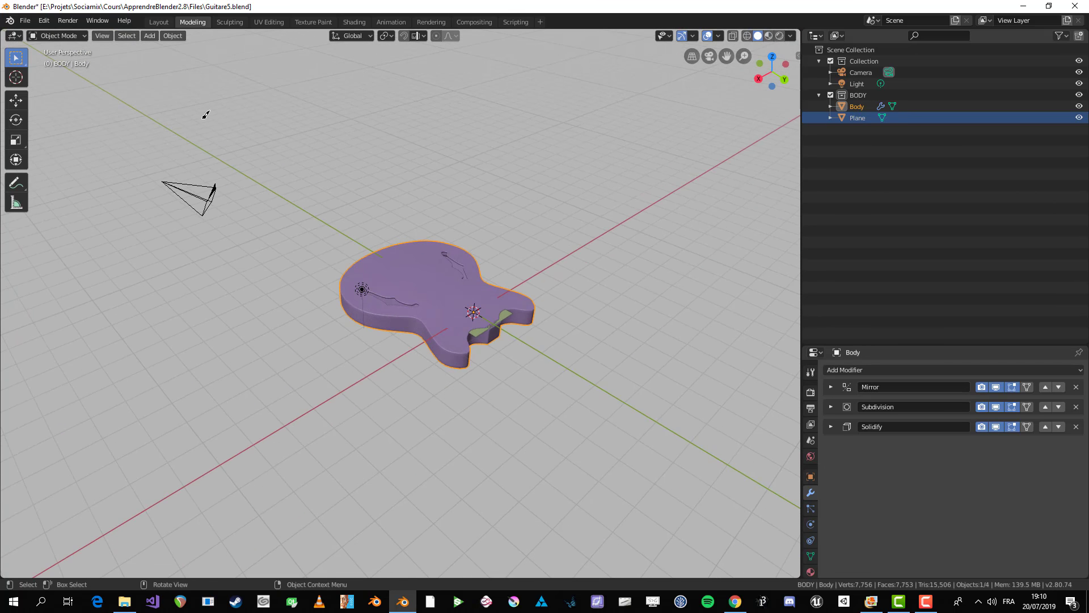
left_click(477, 330)
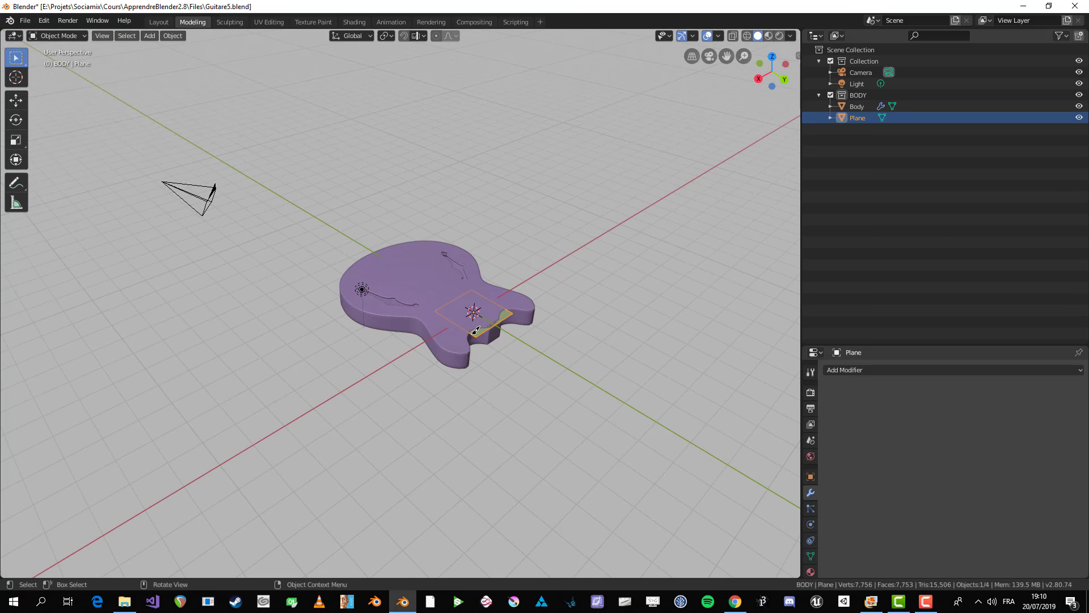
key("KP_Divide")
middle_click_drag(474, 327, 555, 360)
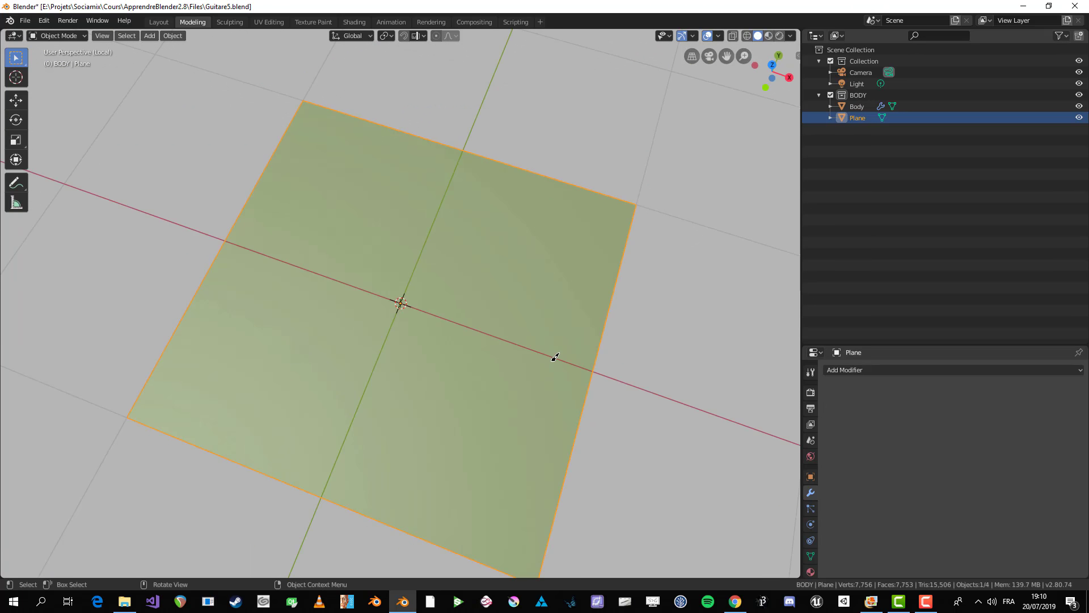
scroll(533, 367, "down", 2)
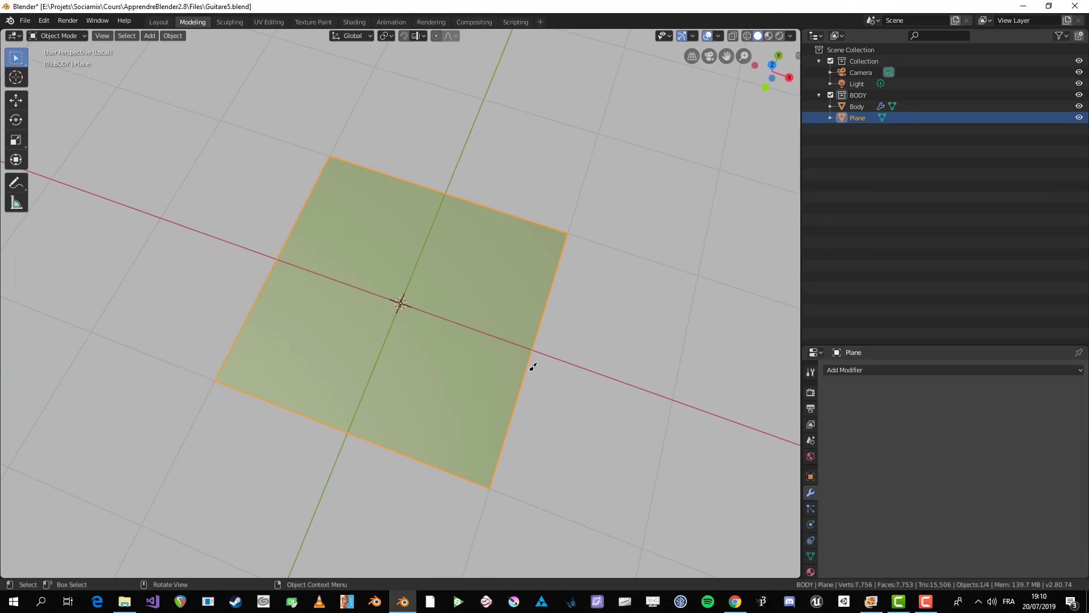
scroll(551, 312, "down", 3)
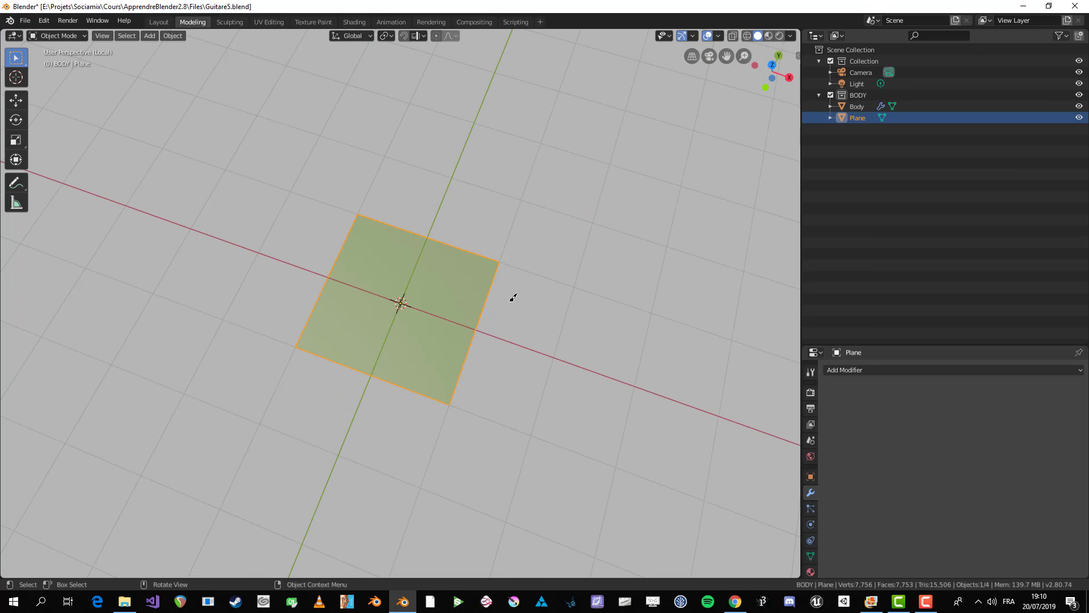
- Rename the Plane object as Micro
double_click(856, 118)
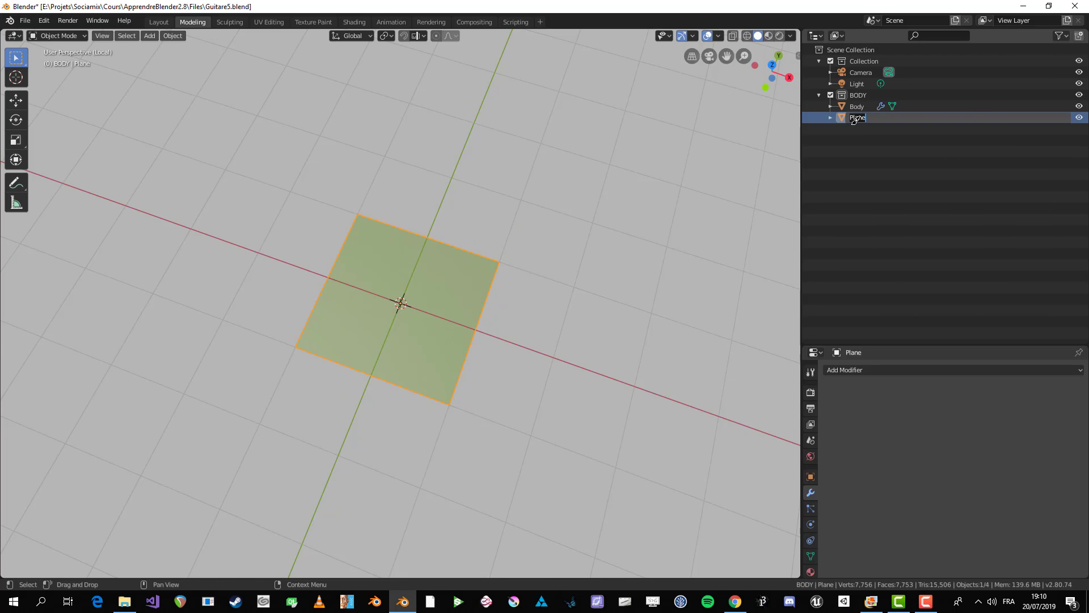
type("Micro")
key("Return")
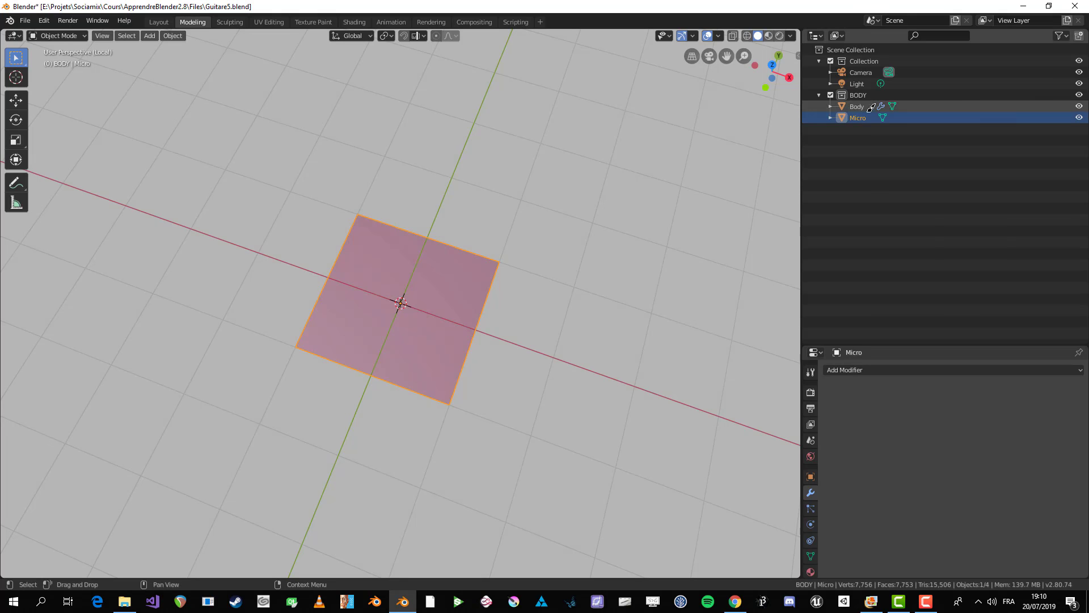
- In Edit Mode from the top view, scale the Micro plane along Y by about 0.741, and again by about 0.945
key("KP_7")
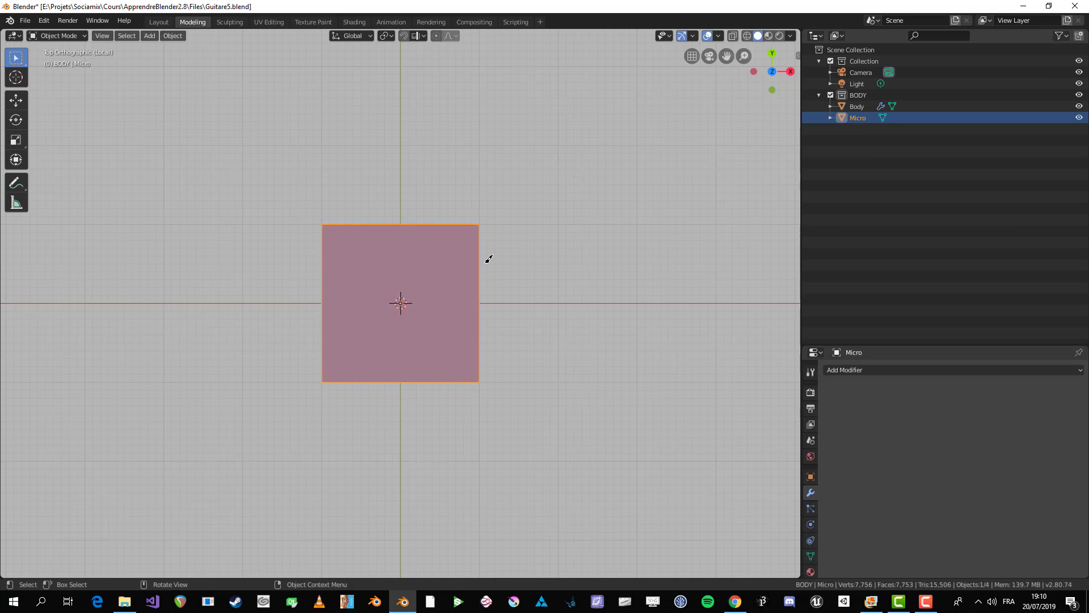
scroll(503, 256, "up", 2)
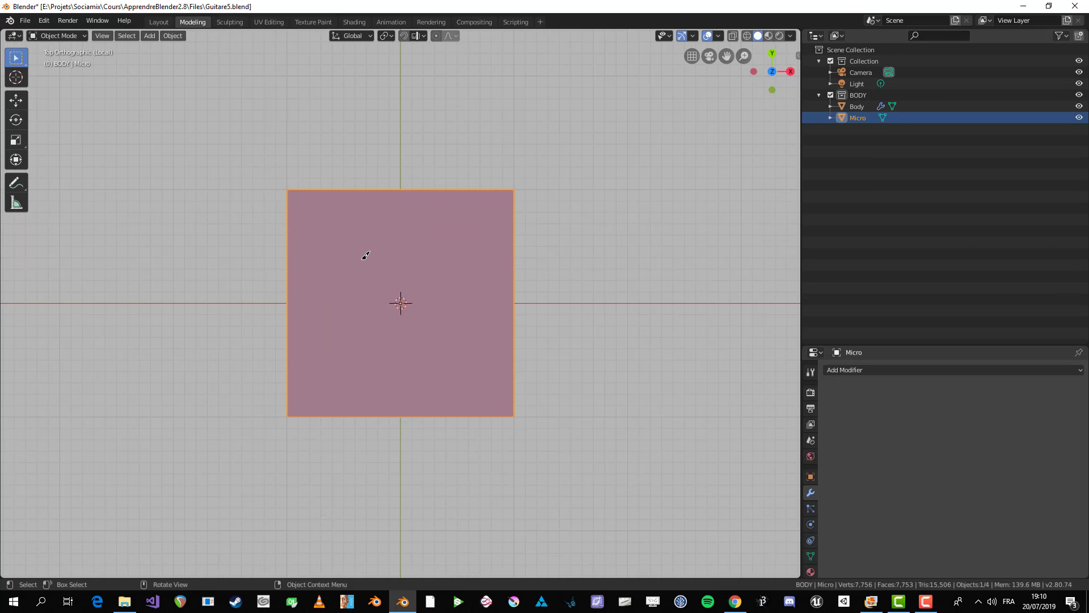
key("Tab")
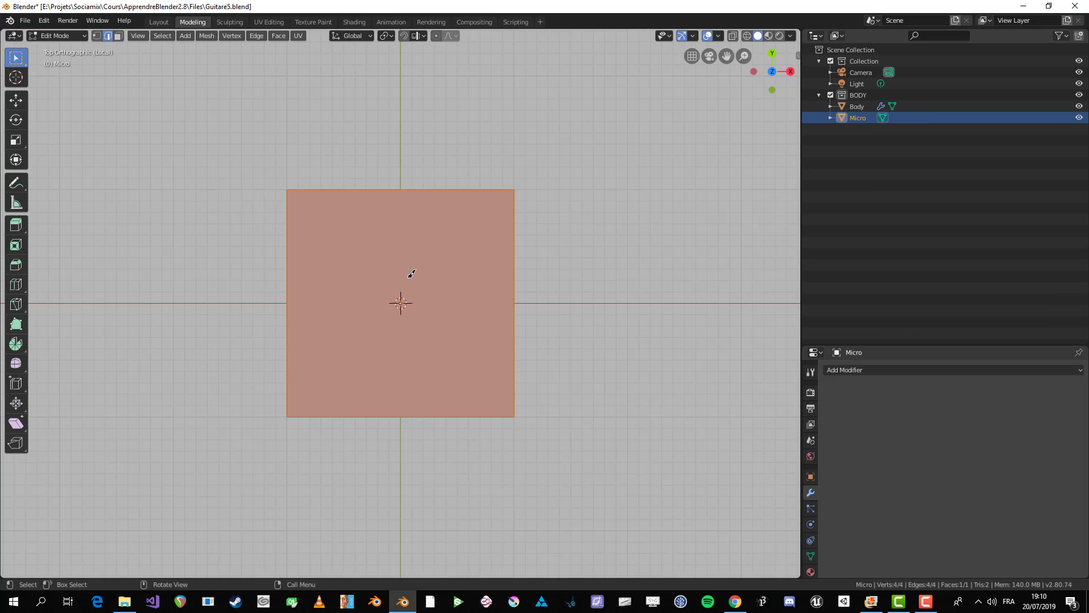
scroll(412, 274, "up", 1)
middle_click_drag(425, 273, 451, 258, "shift")
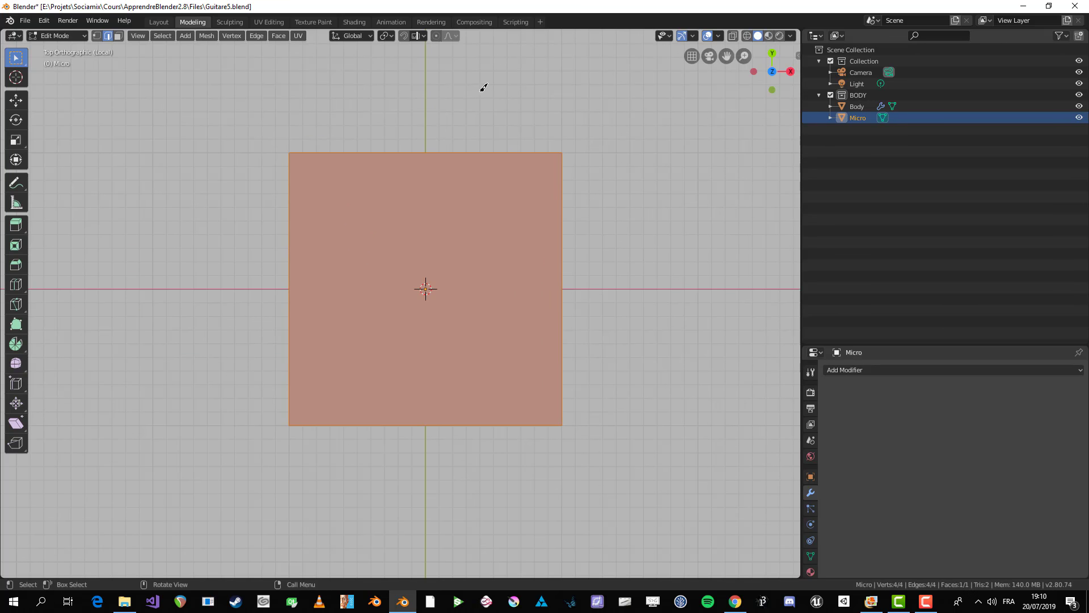
key("s")
key("y")
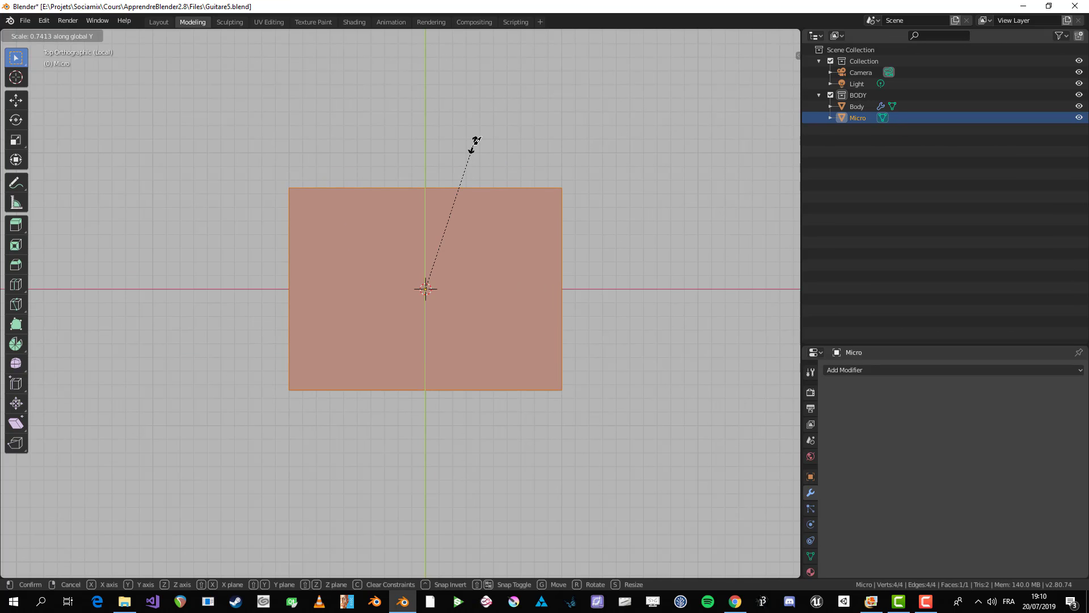
left_click(475, 141)
key("s")
key("y")
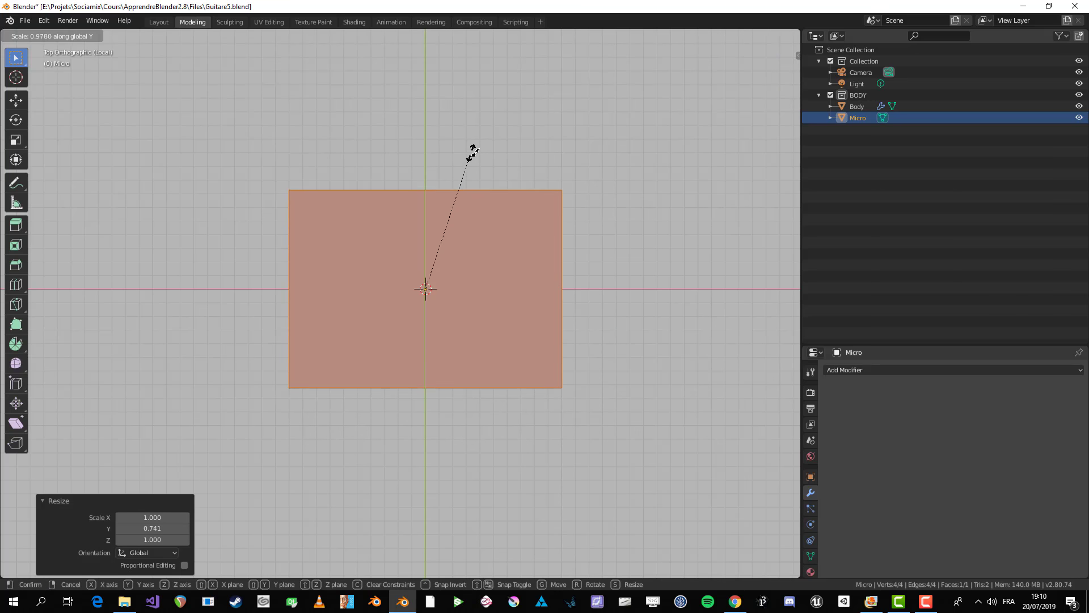
left_click(473, 157)
- Inset the rectangular face of Micro by about 0.124 m
scroll(590, 263, "up", 1)
middle_click_drag(590, 263, 561, 286, "shift")
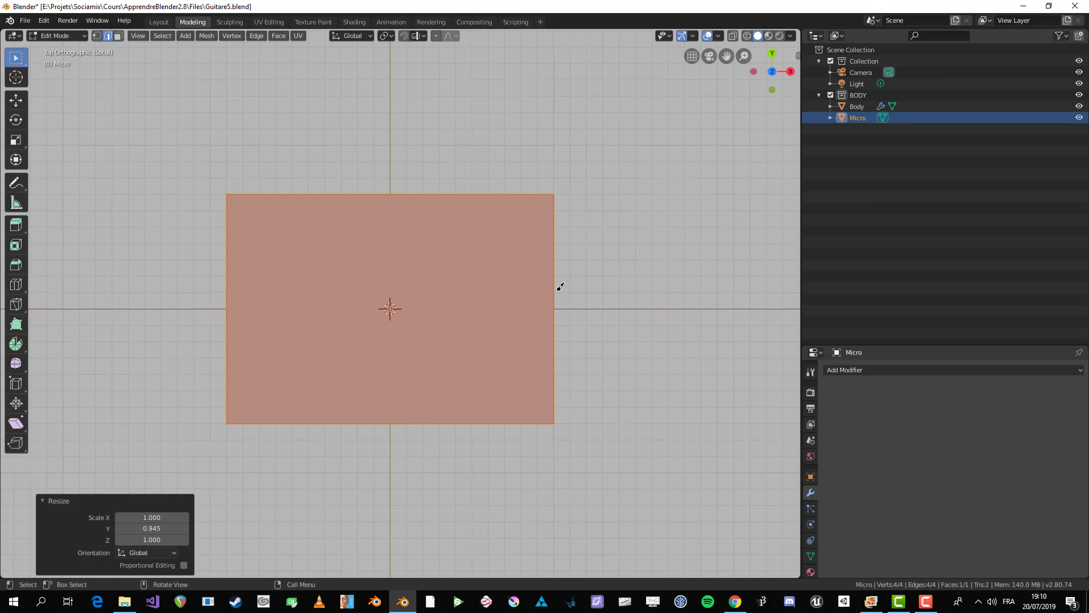
scroll(567, 278, "up", 1)
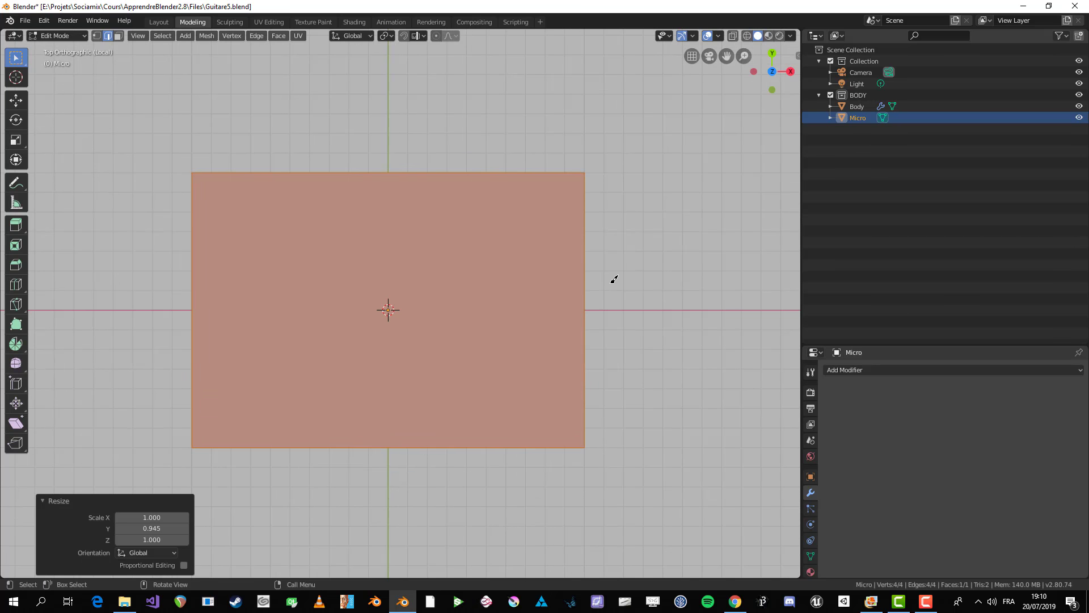
key("i")
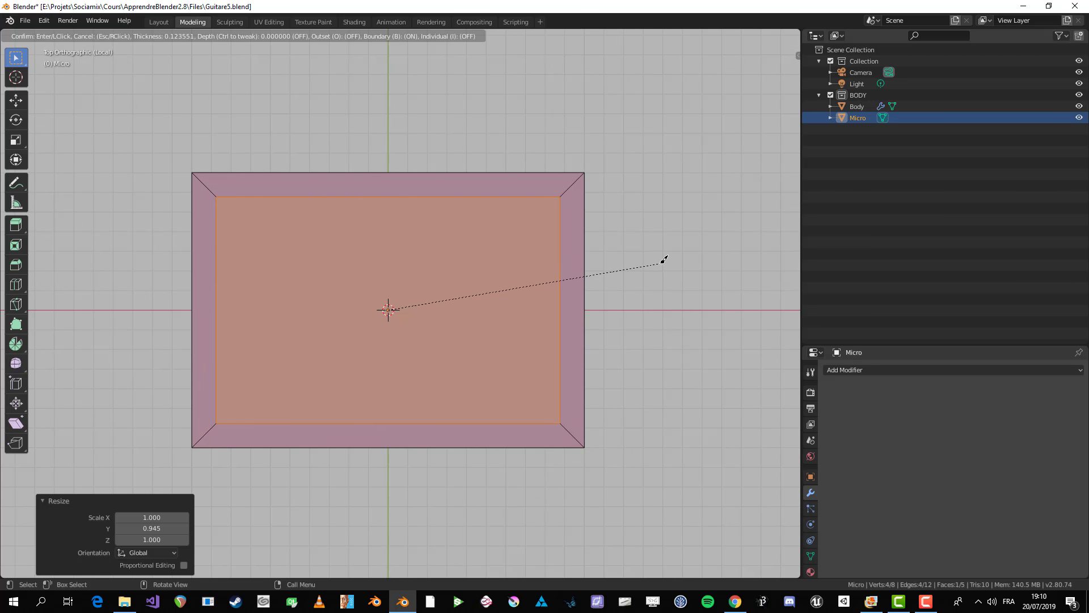
left_click(661, 263)
- Narrow the inset face along the X axis to about 0.93 of its width
middle_click_drag(569, 363, 592, 335, "shift")
key("s")
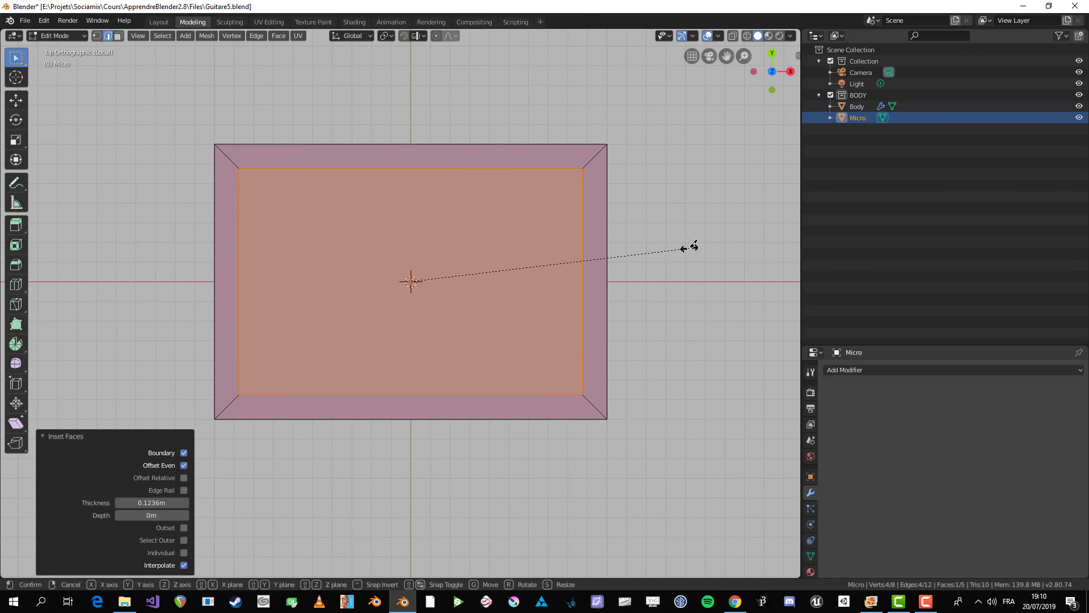
key("x")
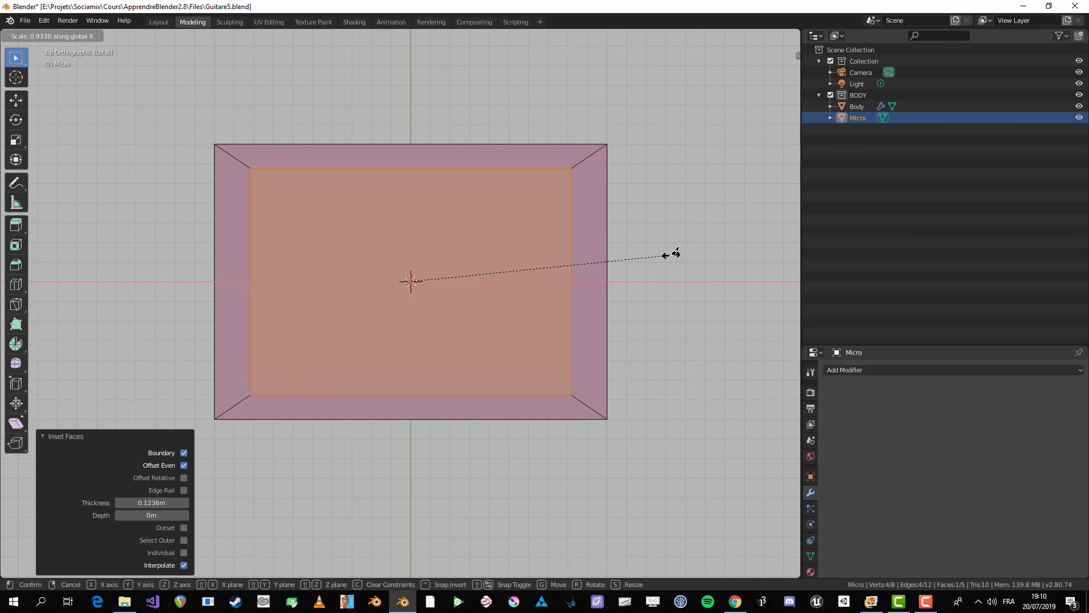
left_click(672, 254)
- Select the whole Micro mesh and scale it down along the Y axis by about 0.92
key("a")
key("s")
key("y")
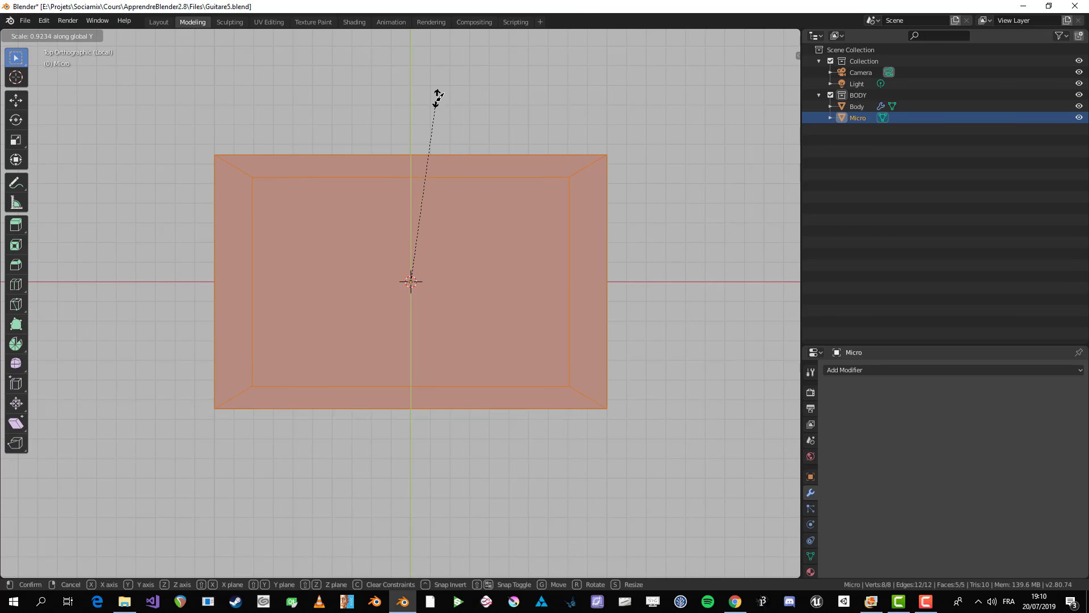
- Shrink the whole Micro mesh along Y and stretch its inner rectangular face along Y by a factor of 1.044
left_click(440, 103)
key("alt+a")
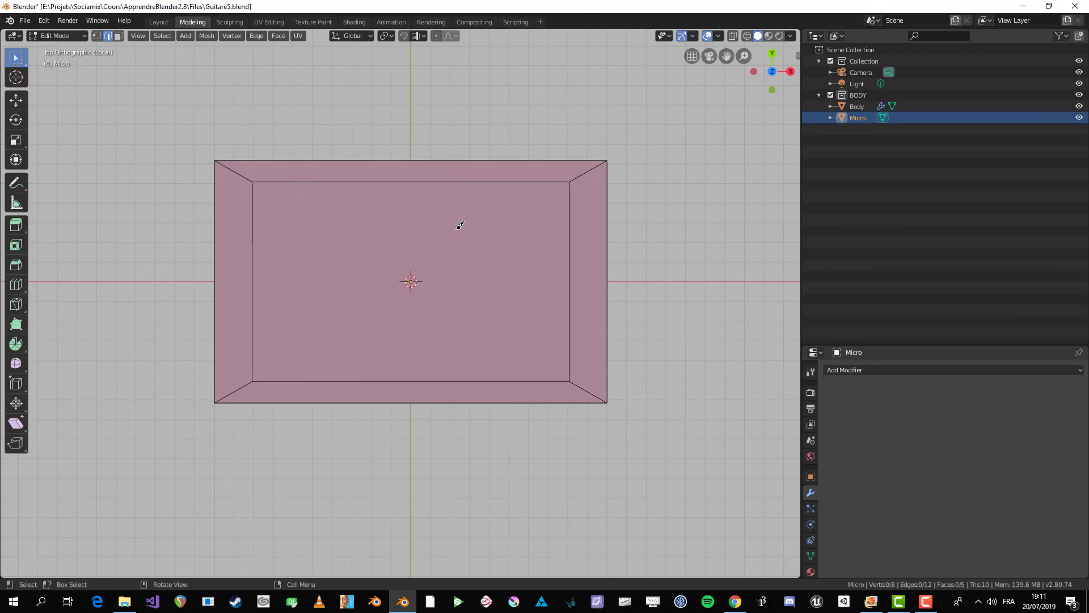
key("3")
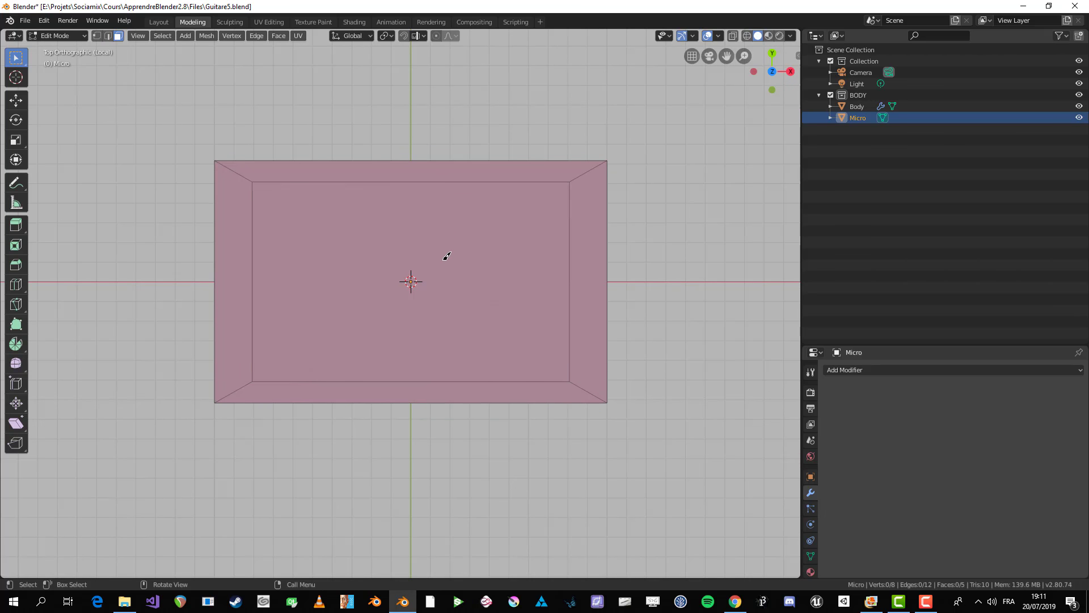
left_click(448, 256)
key("s")
key("y")
left_click(465, 168)
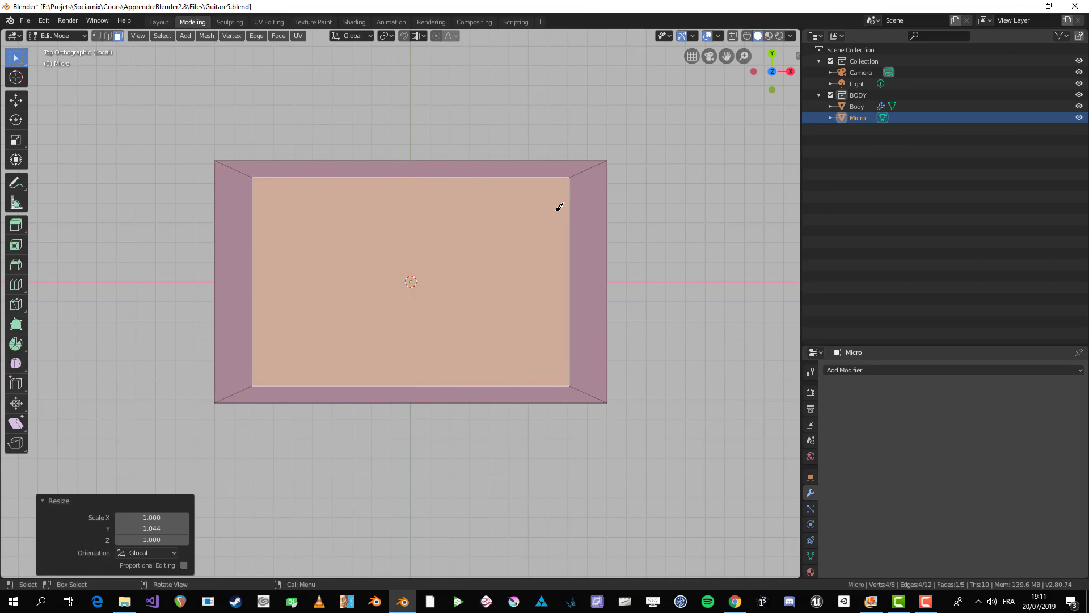
- Examine the four border faces around the inner rectangle by selecting them one at a time
left_click(590, 218)
left_click(235, 256)
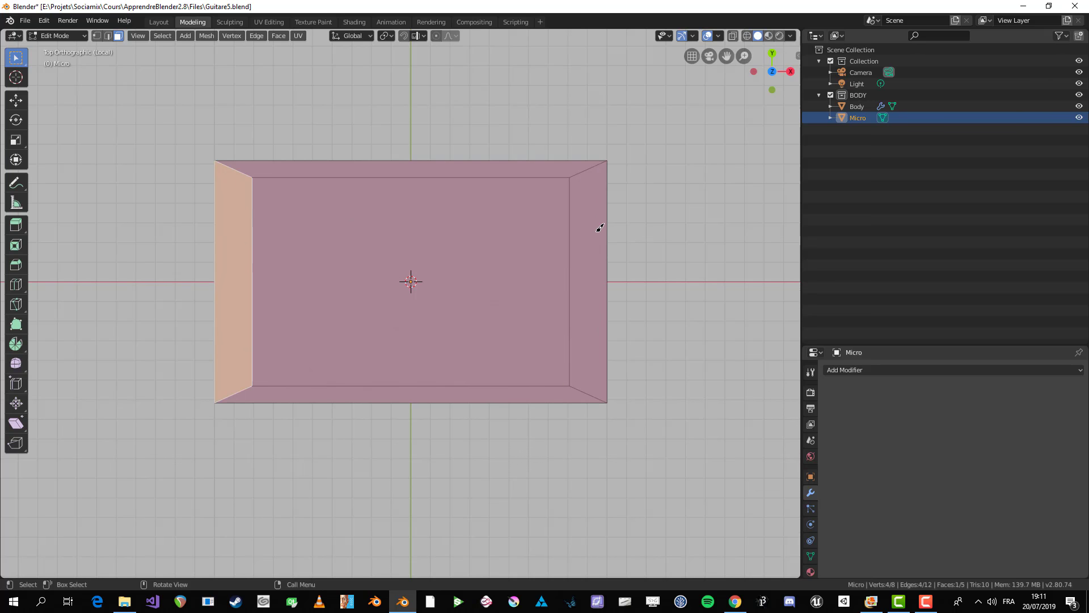
left_click(598, 227)
left_click(558, 165)
left_click(472, 390)
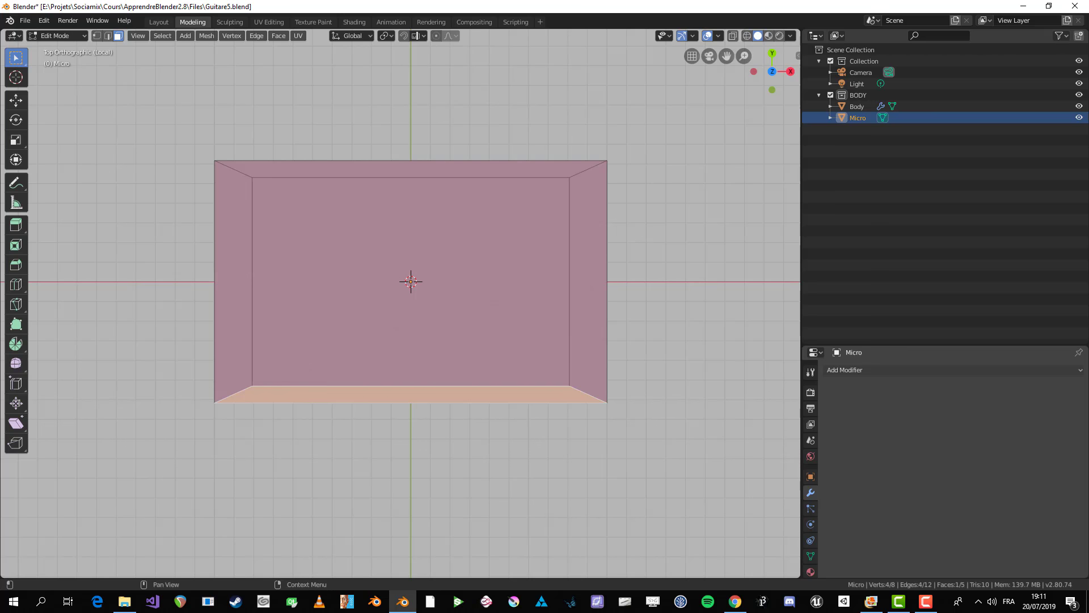
left_click(565, 331)
left_click(579, 329)
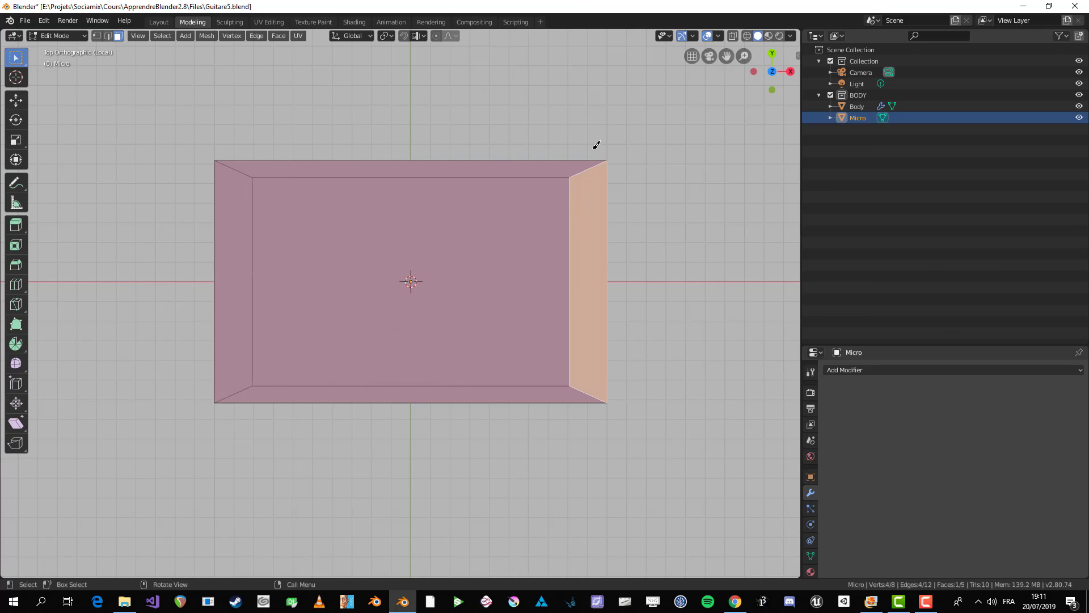
left_click(435, 164)
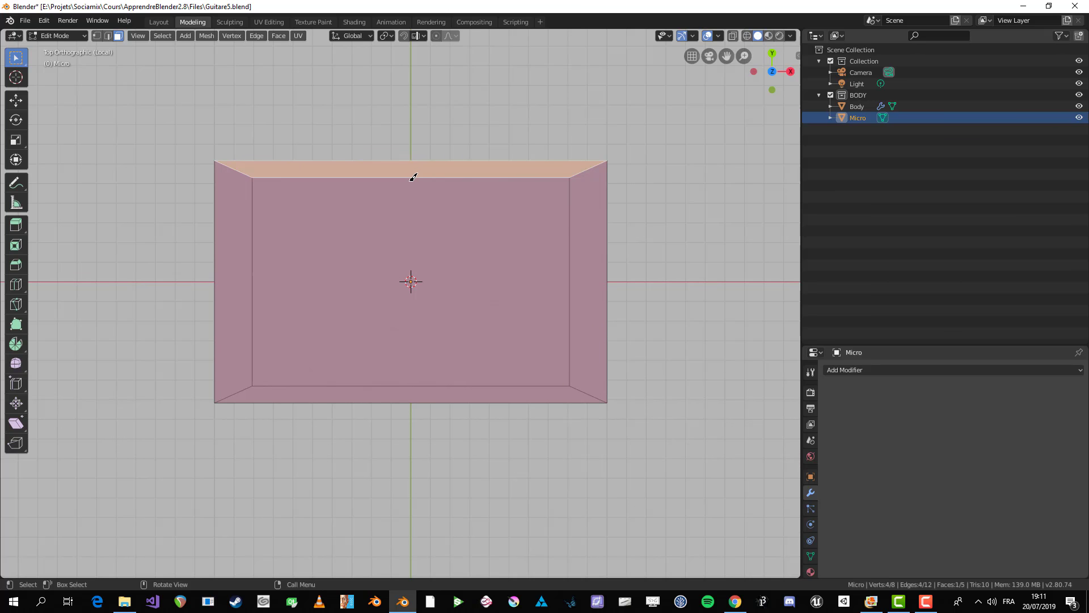
- Add two centred loop cuts to the Micro mesh, one along Y and one along X, without sliding them
key("ctrl+r")
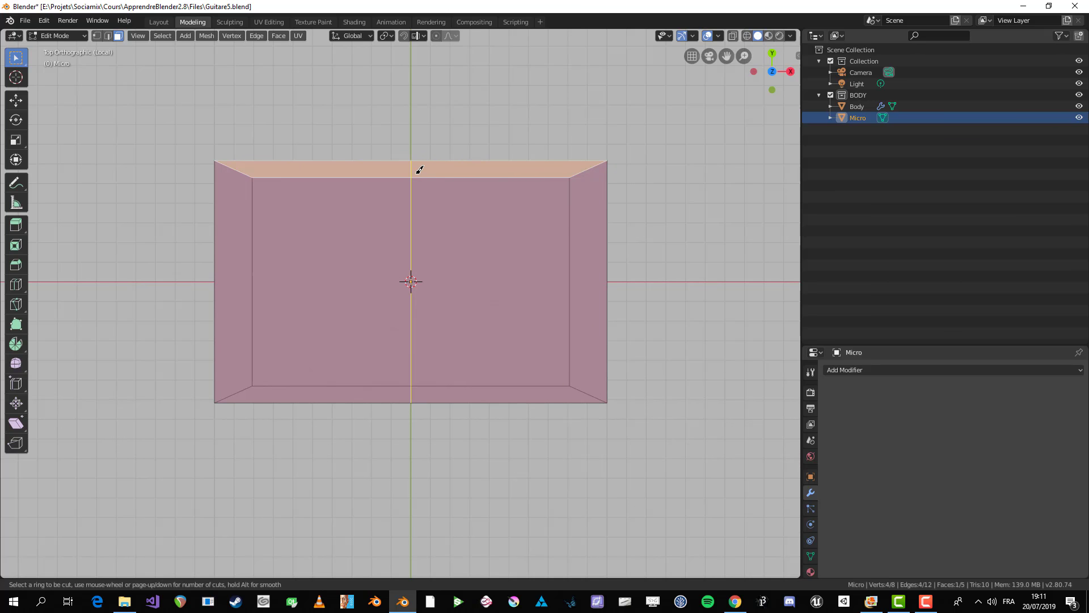
left_click(429, 152)
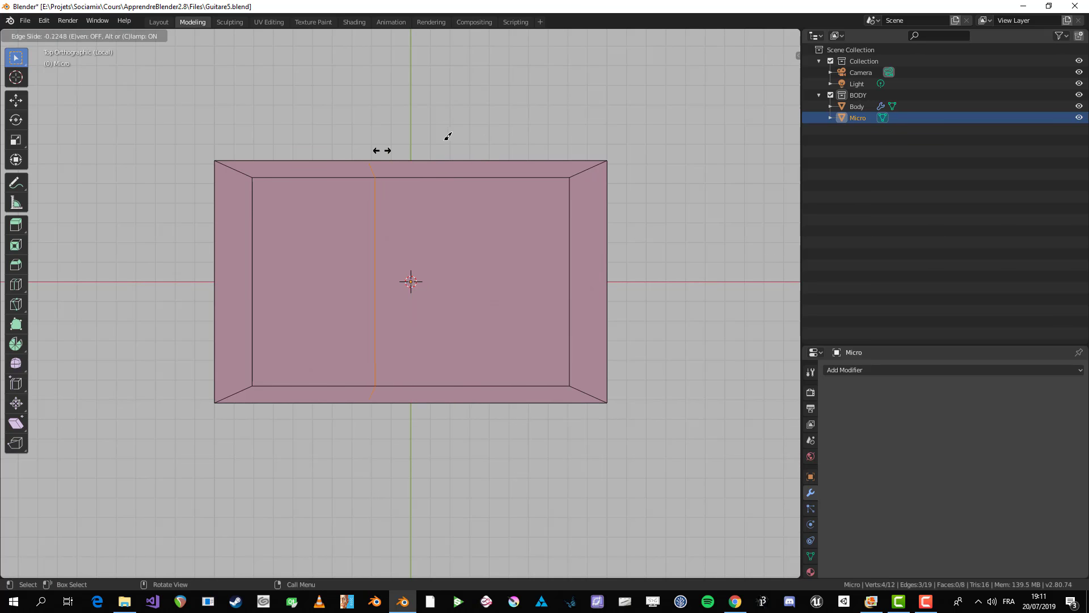
right_click(353, 120)
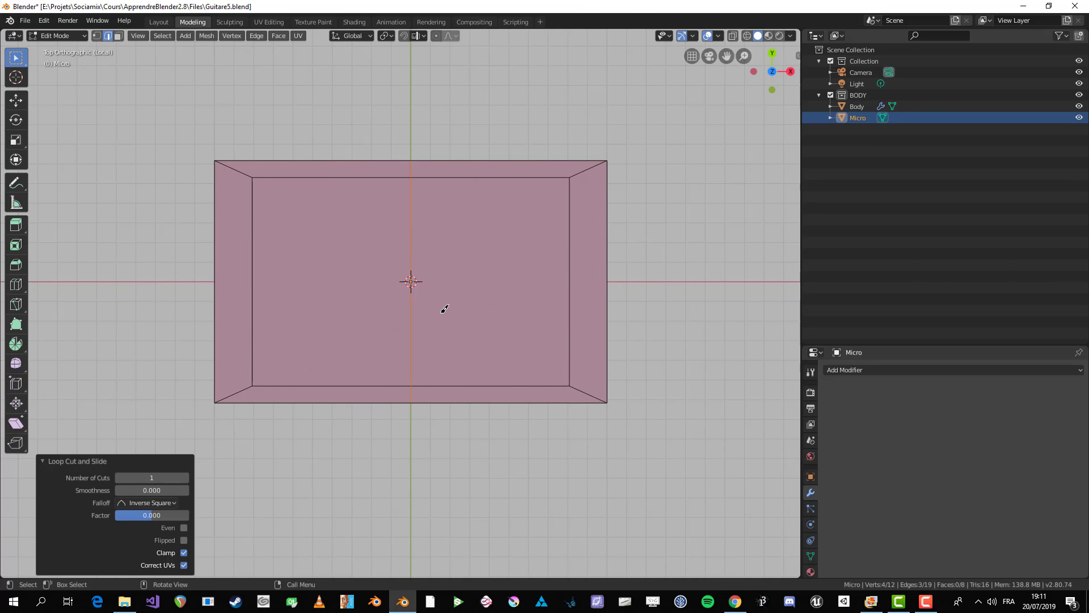
key("ctrl+r")
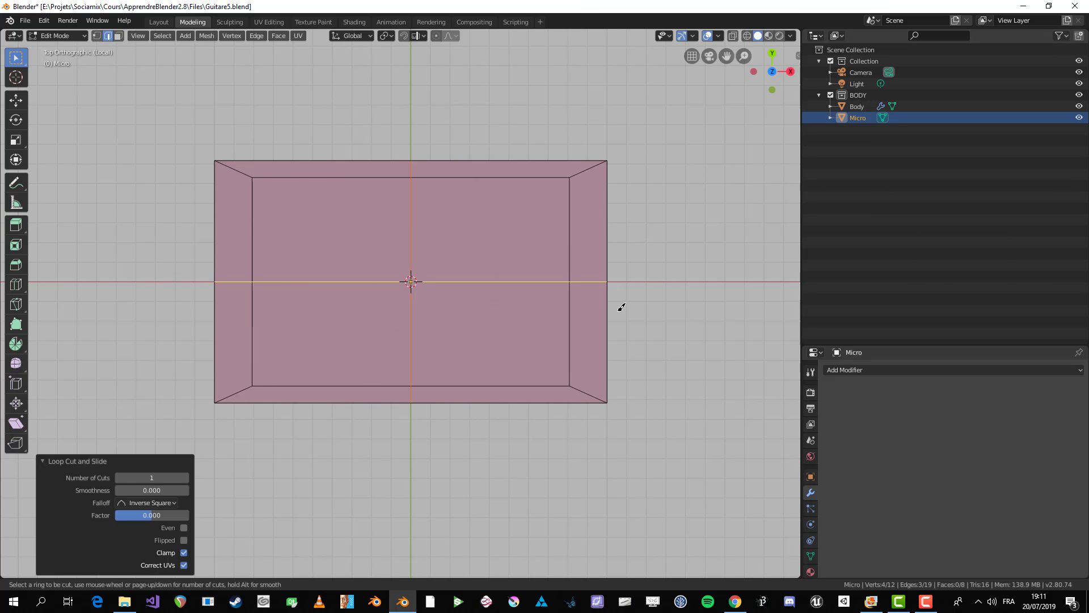
left_click(618, 308)
right_click(644, 323)
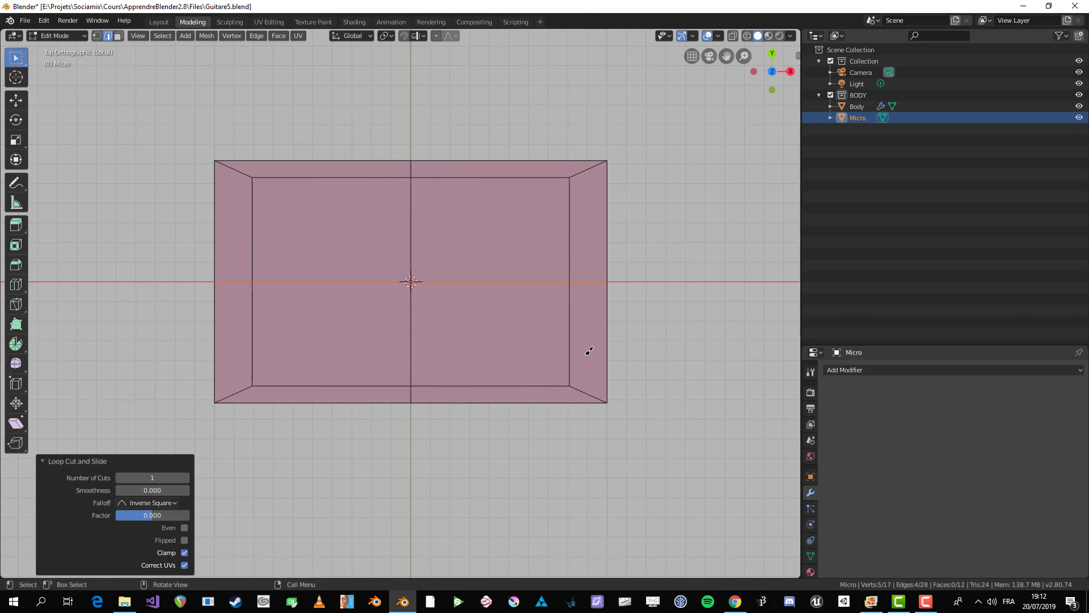
- Delete the vertices of three quadrants of the Micro mesh, keeping only the quadrant on positive X and positive Y
key("a")
middle_click_drag(503, 362, 494, 319)
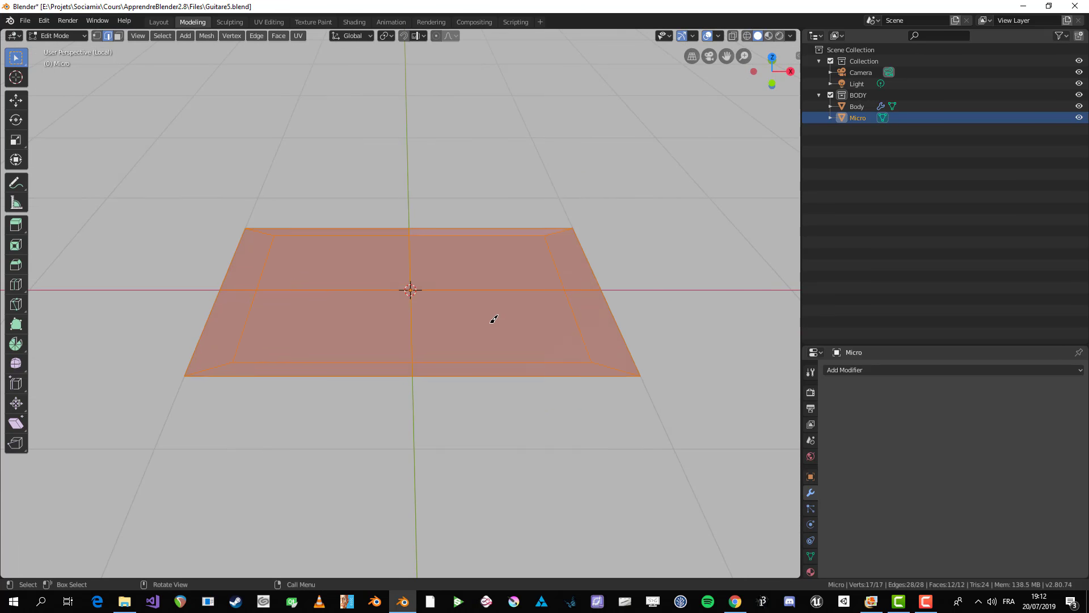
key("alt+a")
key("KP_7")
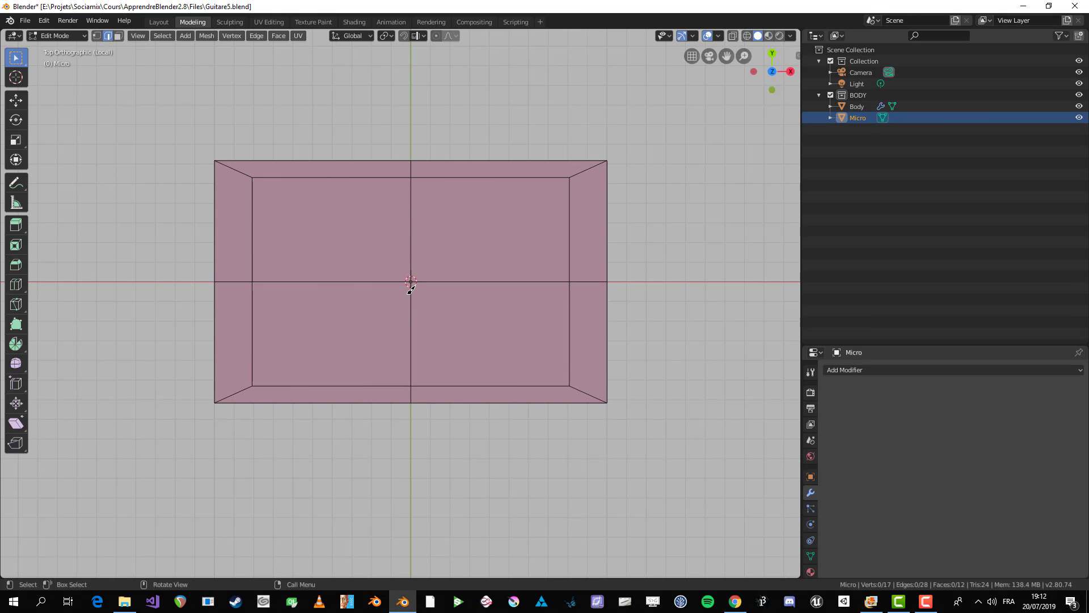
scroll(410, 289, "up", 1)
key("1")
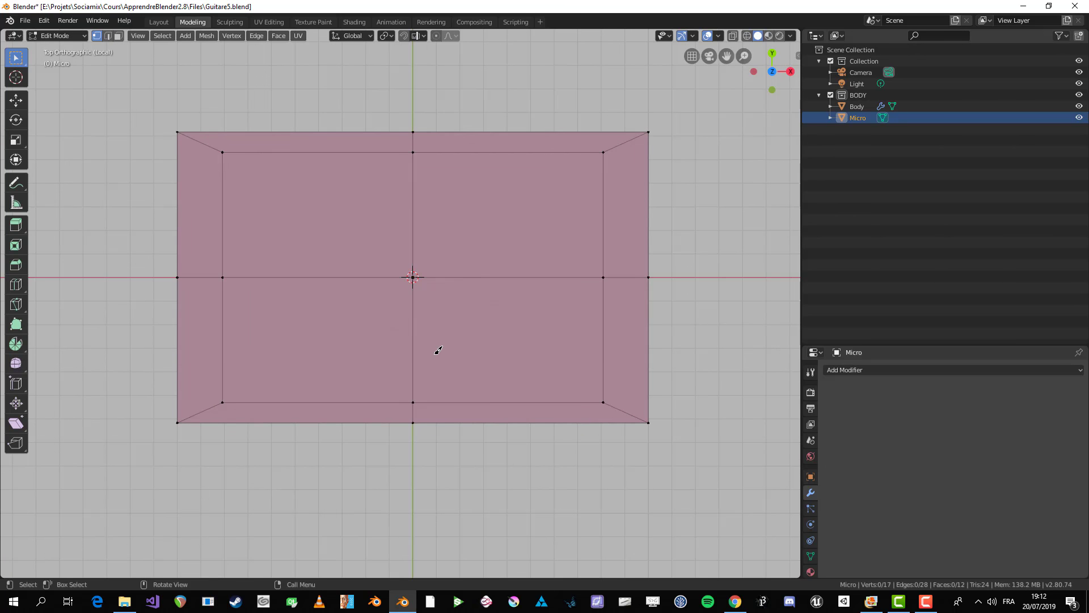
scroll(438, 350, "down", 1)
left_click_drag(129, 338, 689, 478)
left_click_drag(377, 376, 146, 49, "shift")
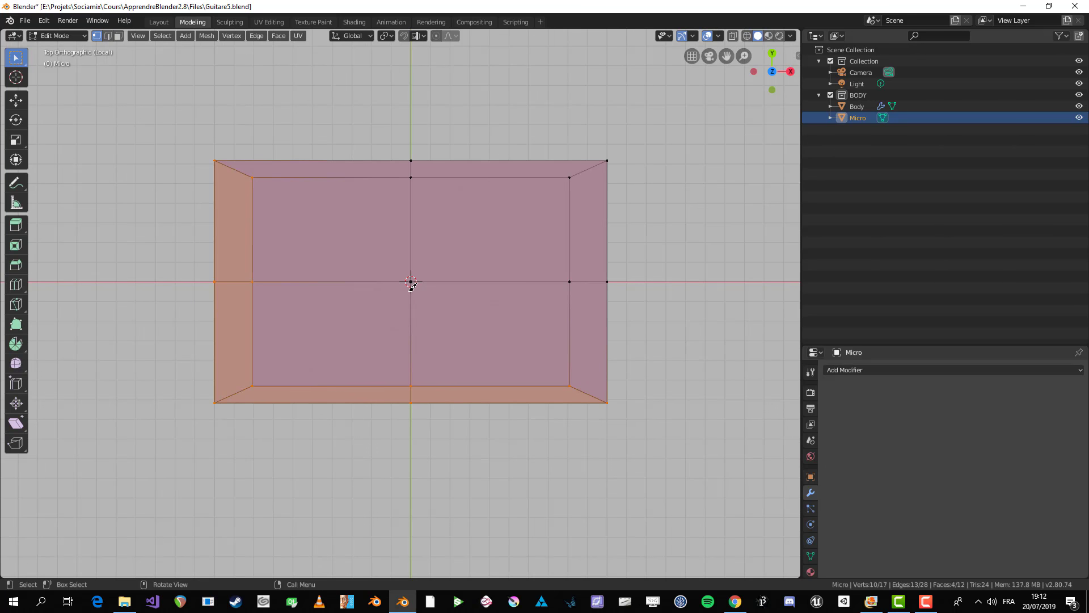
scroll(412, 287, "up", 1)
key("x")
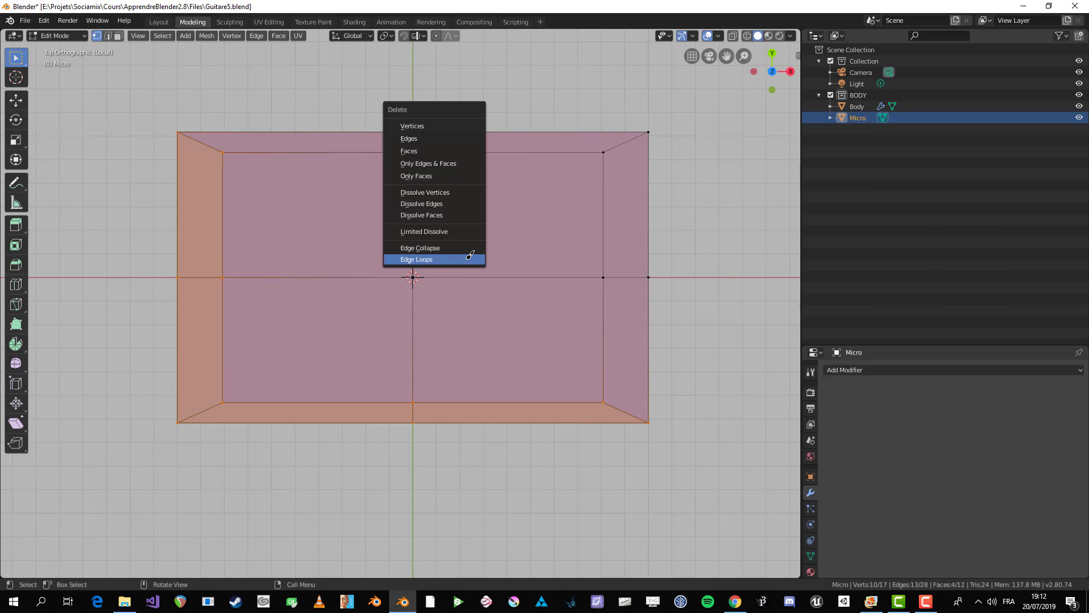
left_click(435, 123)
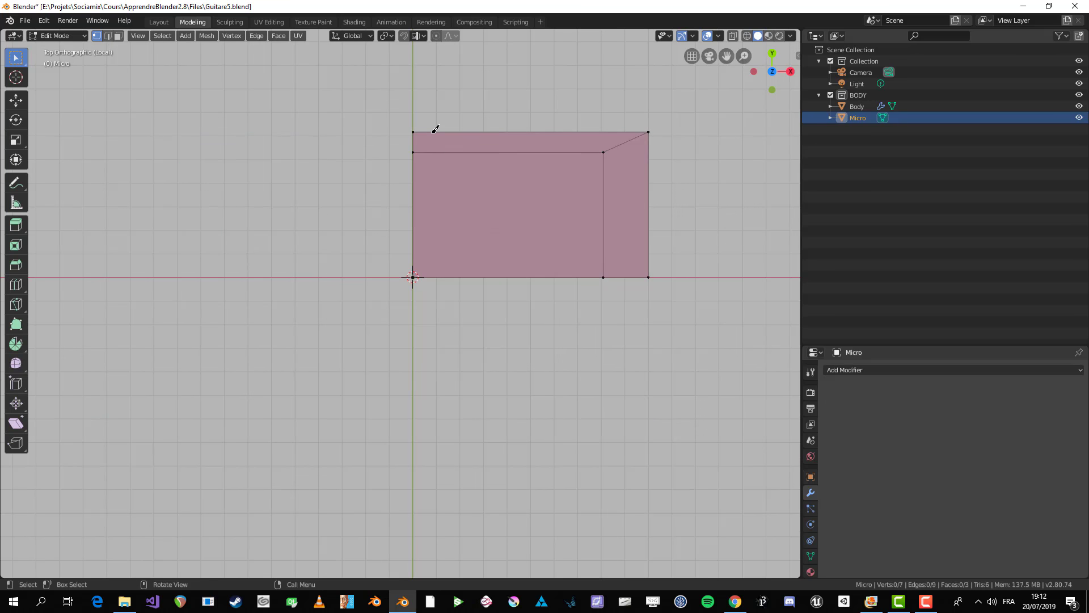
key("Tab")
key("Tab")
scroll(539, 305, "down", 1)
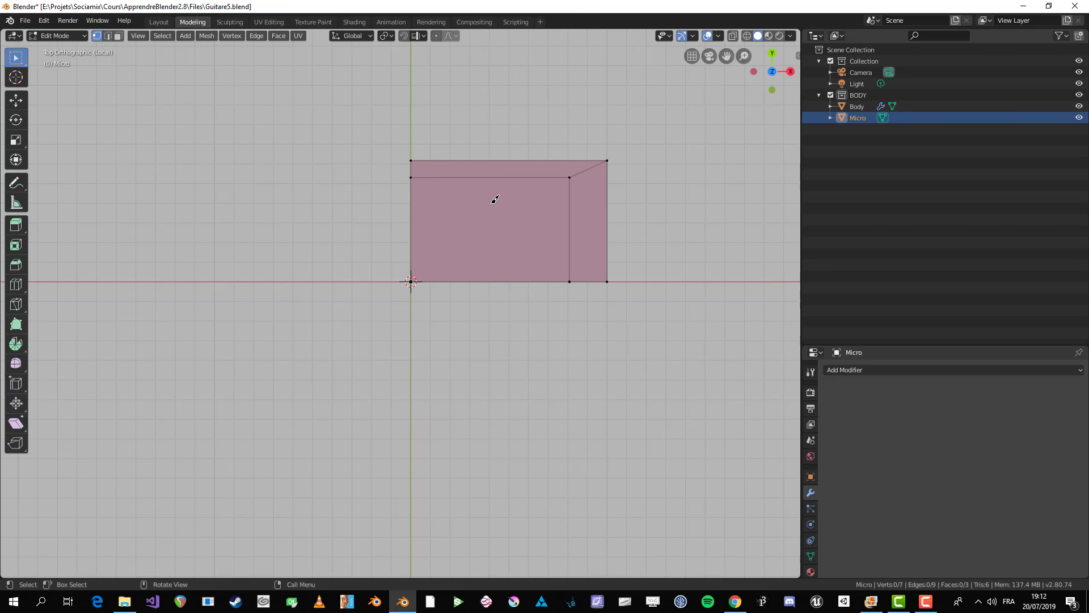
- Add a Mirror modifier to the Micro object in object mode and enable both its X and Y axes
key("Tab")
middle_click_drag(513, 249, 531, 249, "shift")
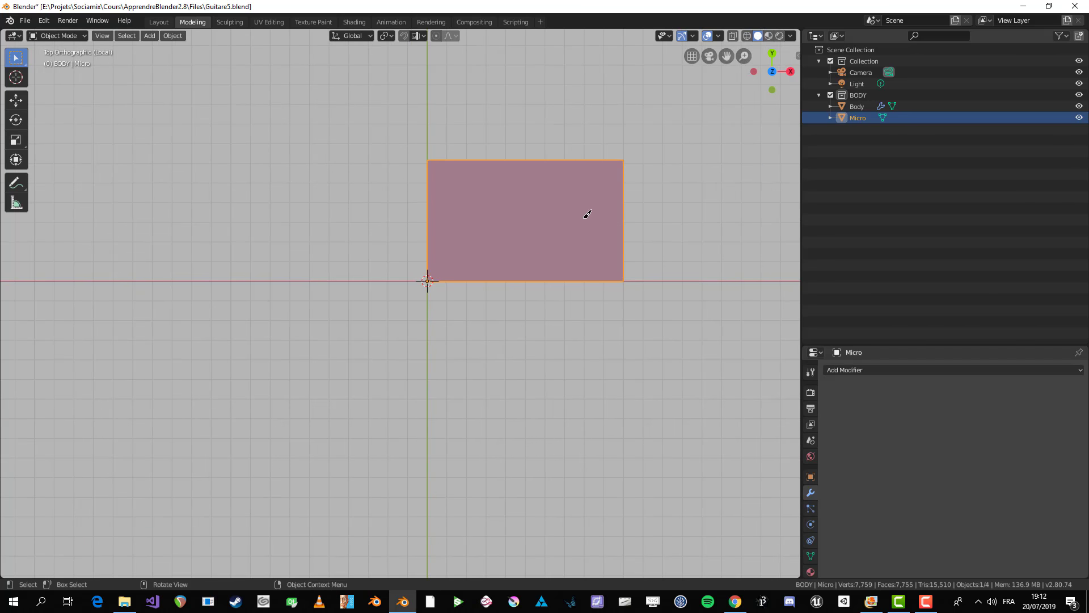
left_click(869, 369)
left_click(879, 369)
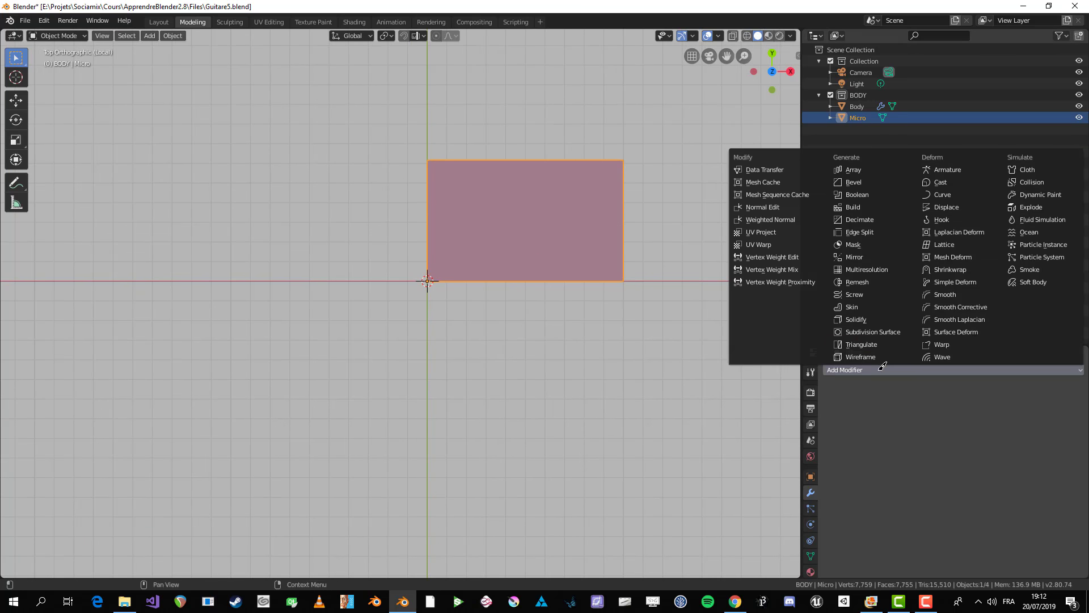
left_click(854, 256)
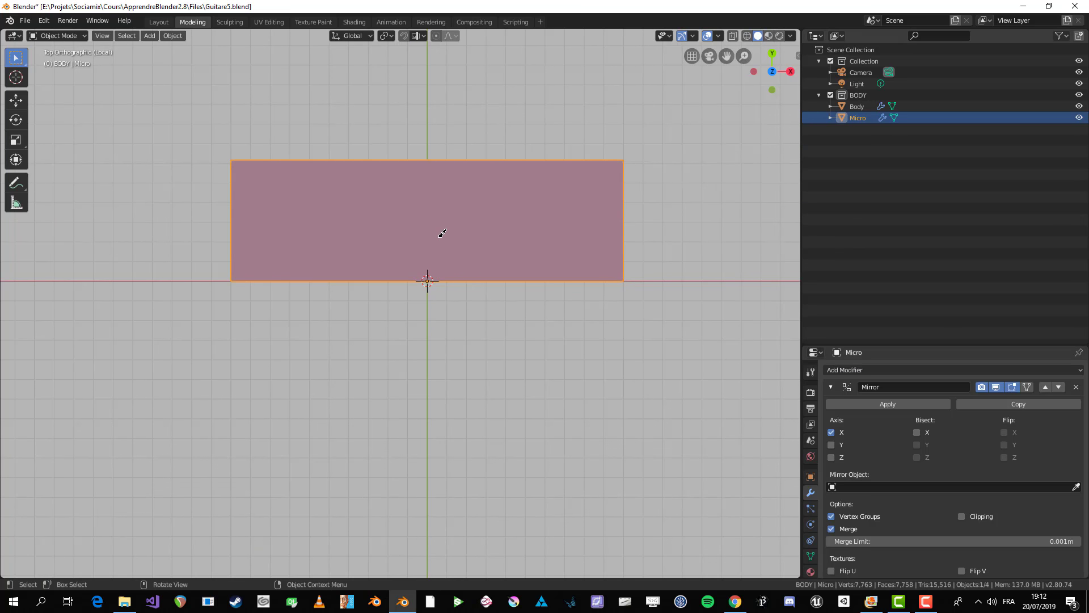
left_click(838, 432)
left_click(838, 432)
left_click(838, 432)
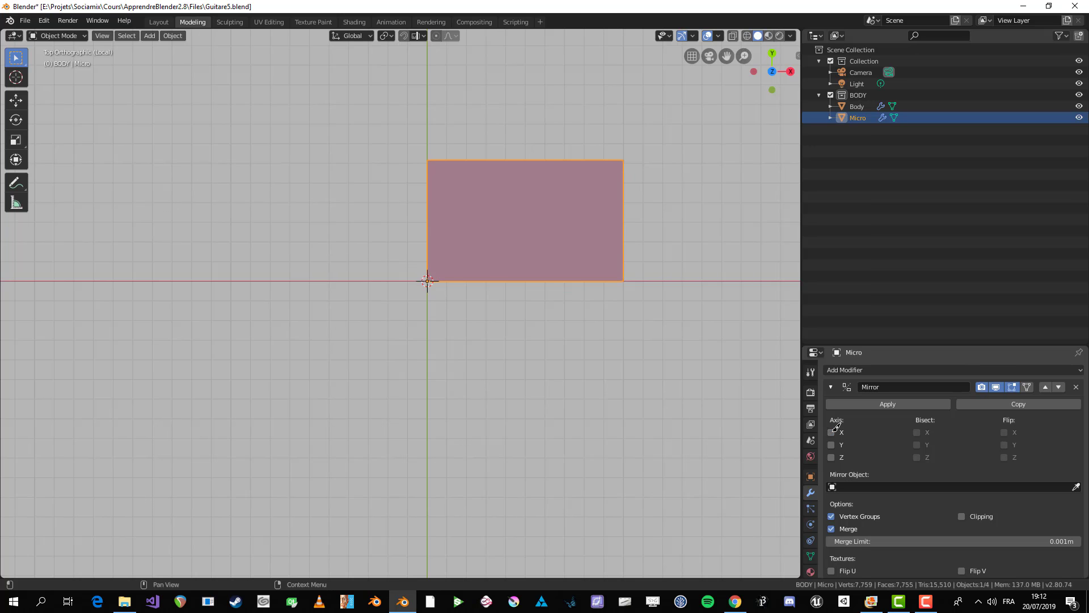
left_click(839, 432)
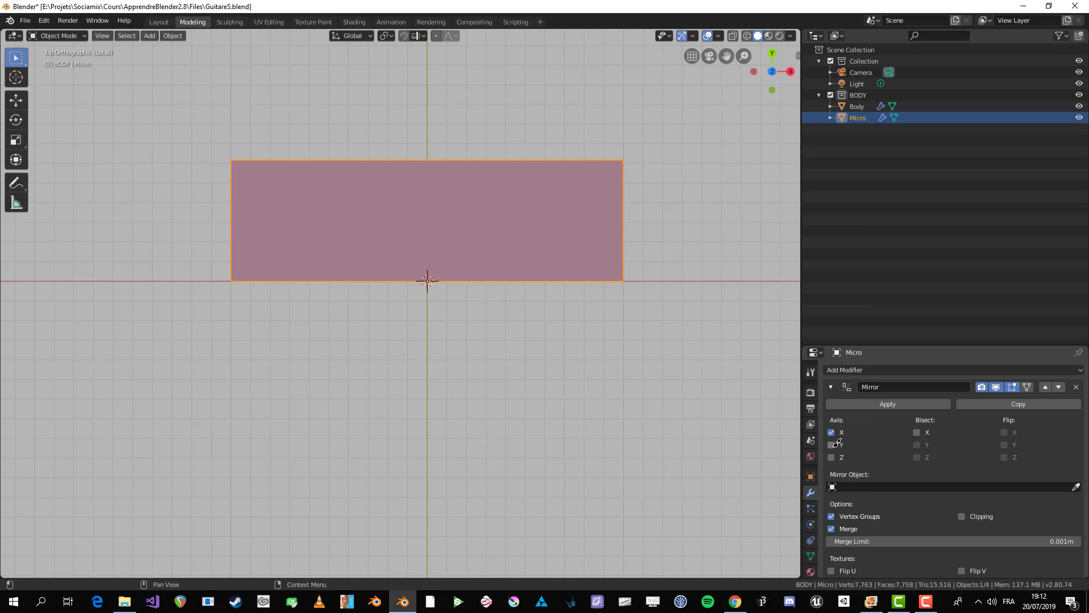
left_click(838, 445)
- Try moving the outer corner edge of the quarter mesh in edit mode to test the mirroring
key("Tab")
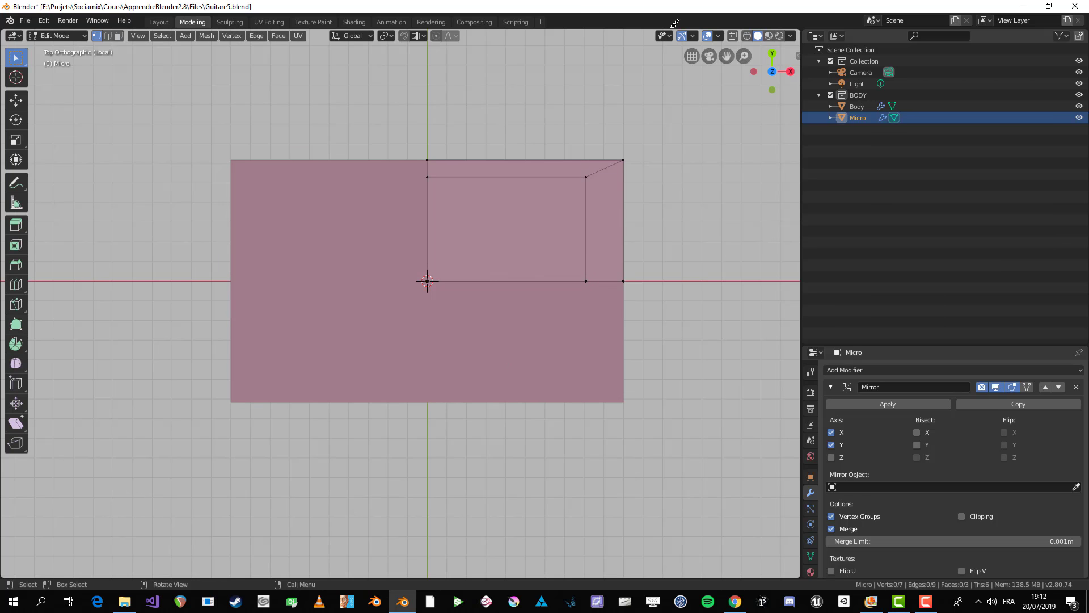
left_click(598, 169, "alt")
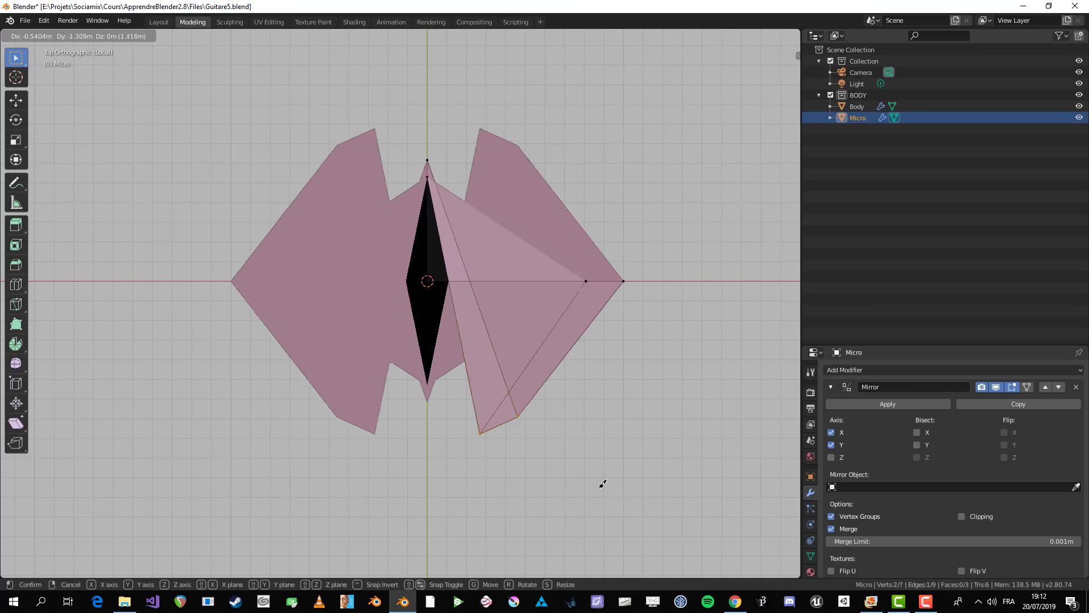
left_click(712, 229)
- Enlarge the Properties editor to show the whole Mirror modifier and enable Clipping
middle_click_drag(656, 278, 628, 281, "shift")
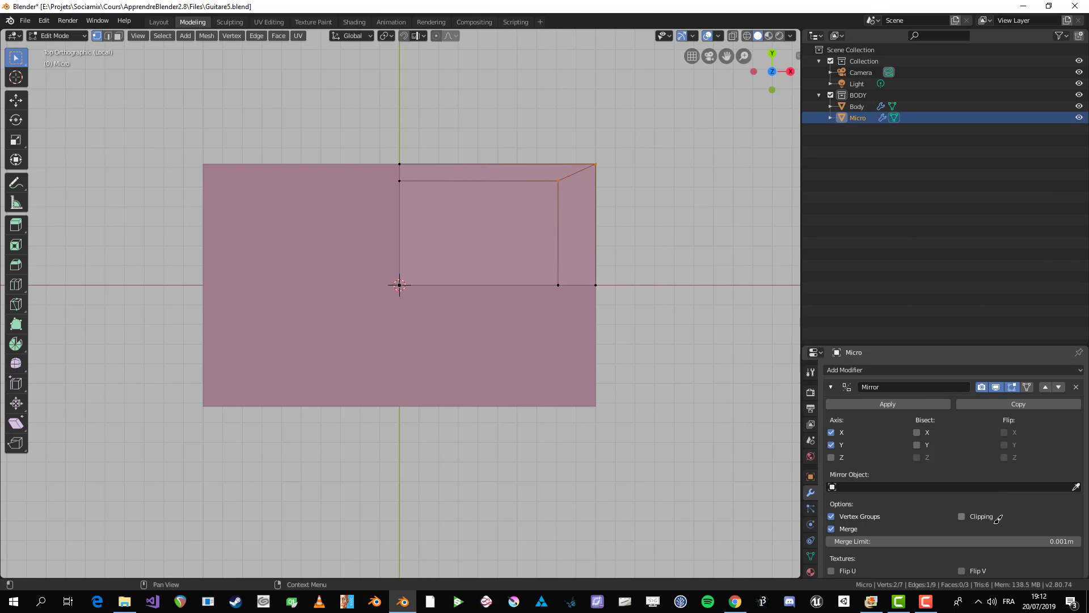
scroll(998, 517, "down", 2)
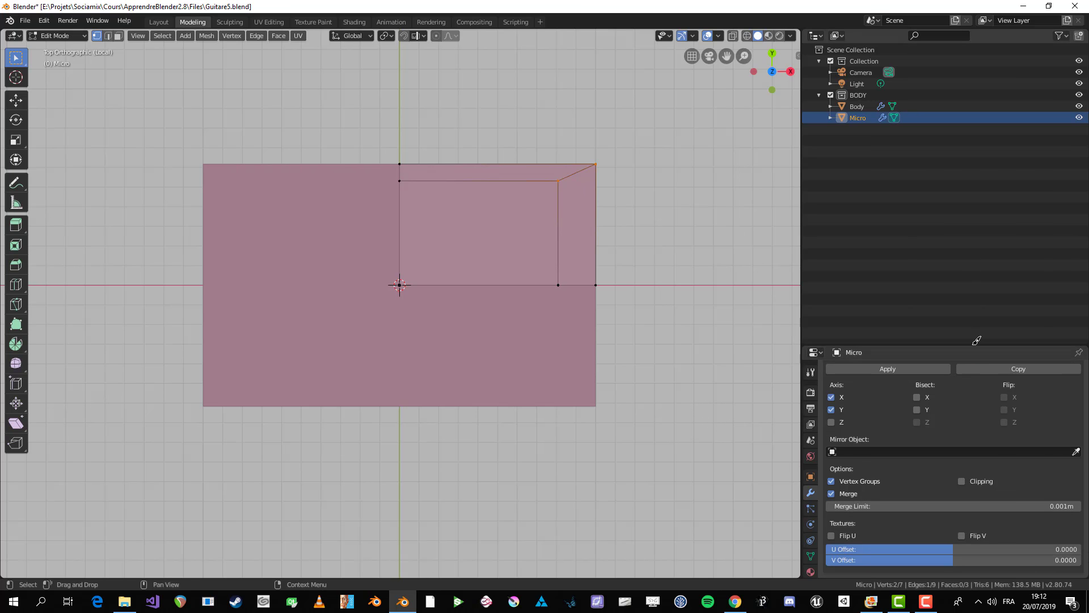
left_click_drag(976, 341, 978, 230)
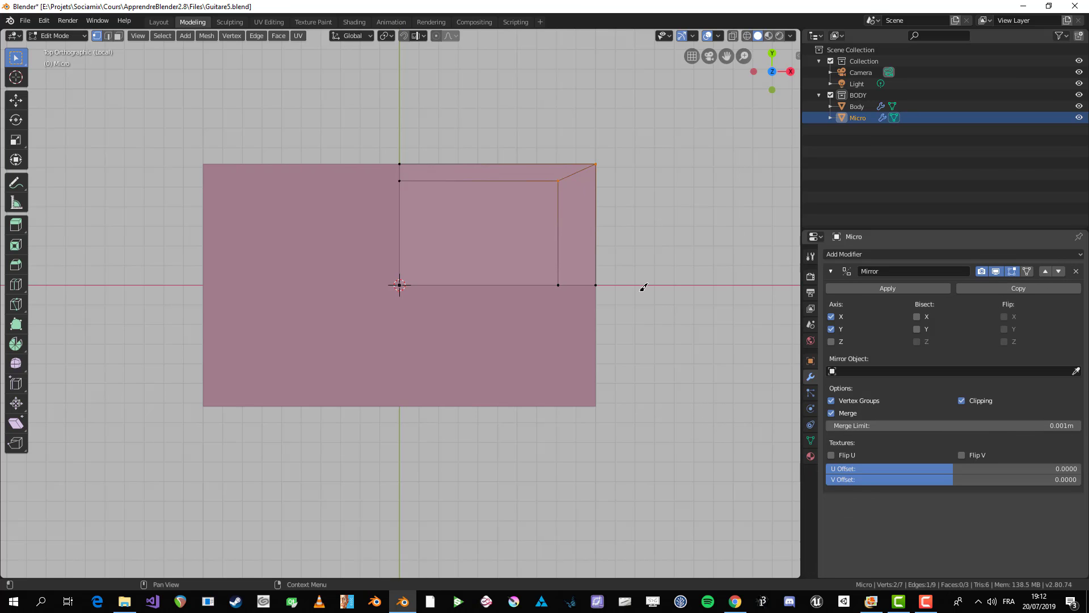
- Disable Clipping in the Mirror modifier and move the quarter mesh's short outer edge on the Y centre line 0.0751 m along X
left_click_drag(401, 171, 426, 160)
key("ctrl+z")
key("ctrl+z")
left_click(972, 396)
left_click(402, 179, "shift")
key("g")
key("x")
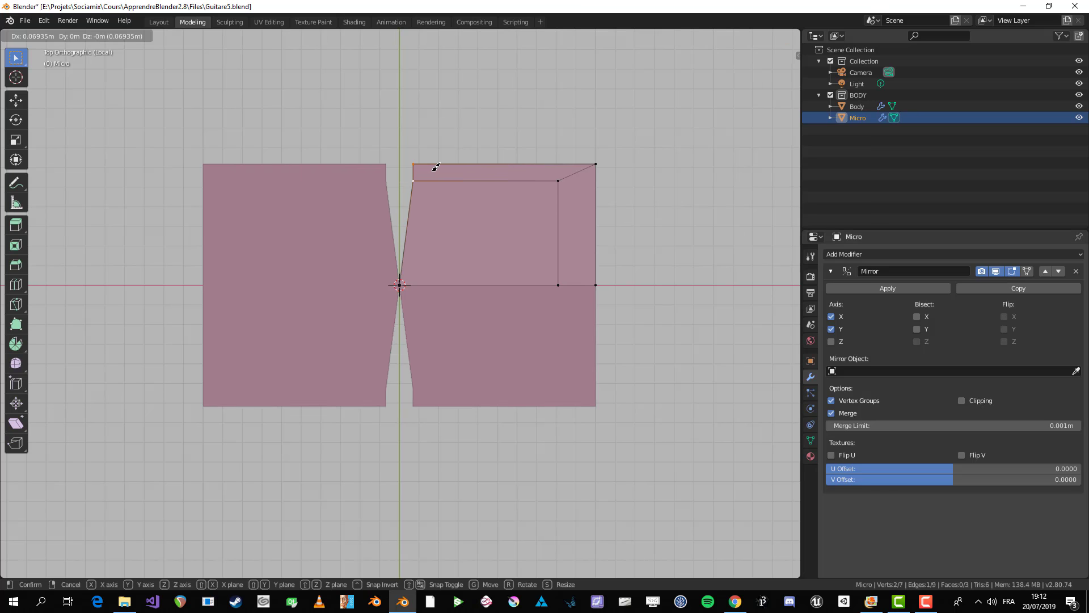
left_click(435, 168)
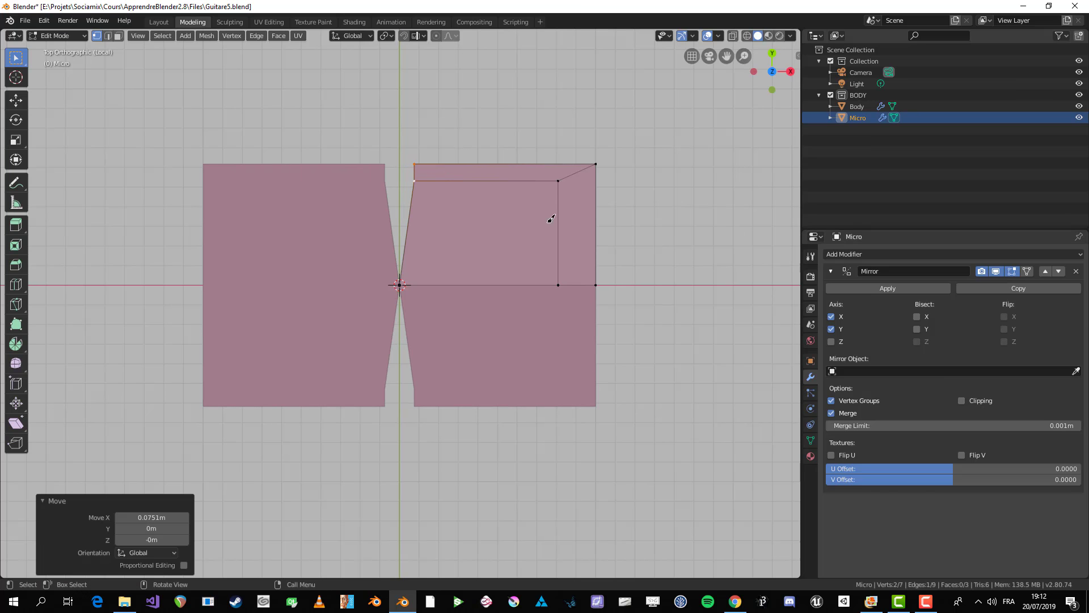
- Try moving the same edge -0.101 m in X and 0.00578 m in Y across the mirror line, and undo it
key("g")
left_click(489, 188)
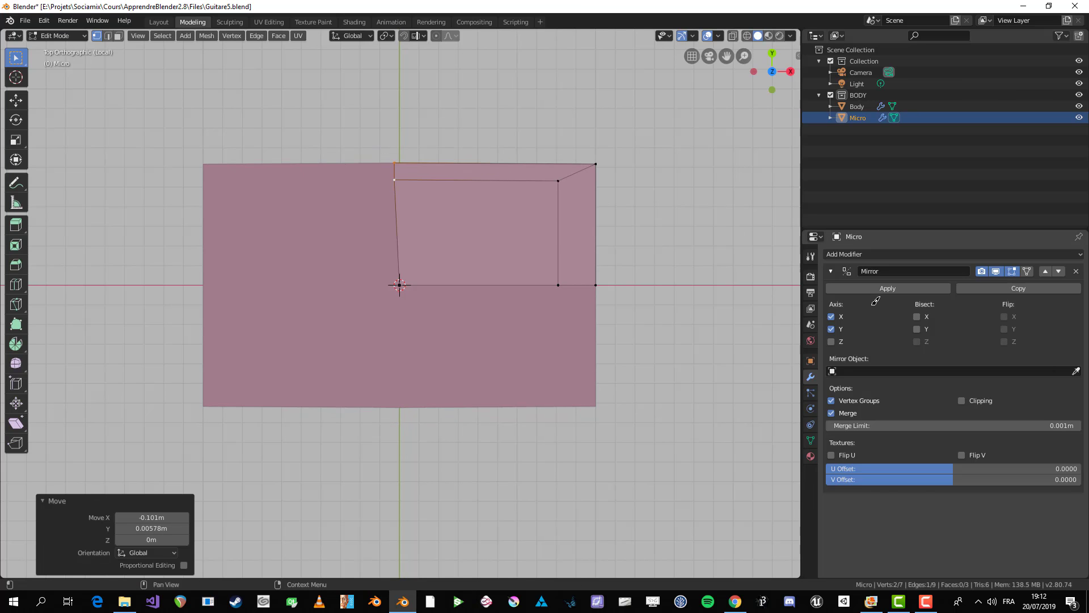
key("ctrl+z")
- With Clipping enabled, move the selected edge -0.194 m in X and 0.00289 m in Y against the mirror line, and return to object mode
key("g")
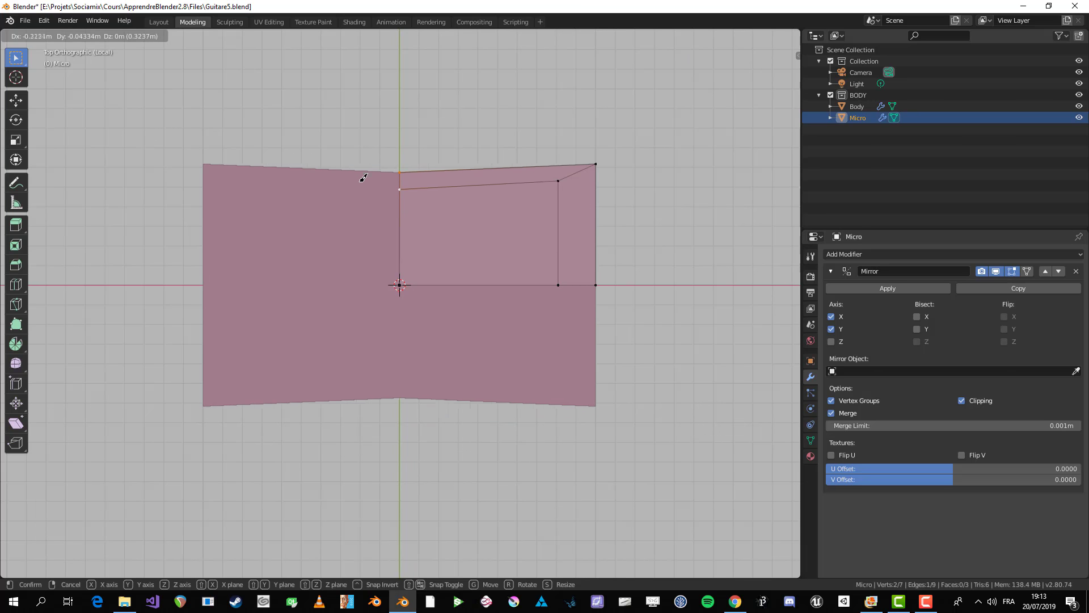
left_click(378, 169)
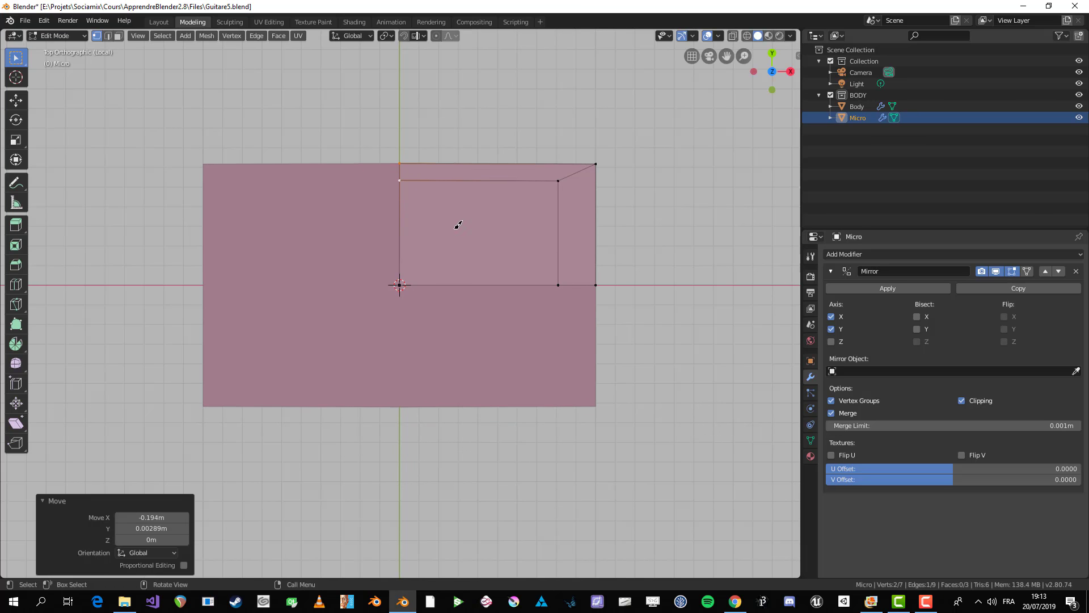
left_click(454, 224)
key("Tab")
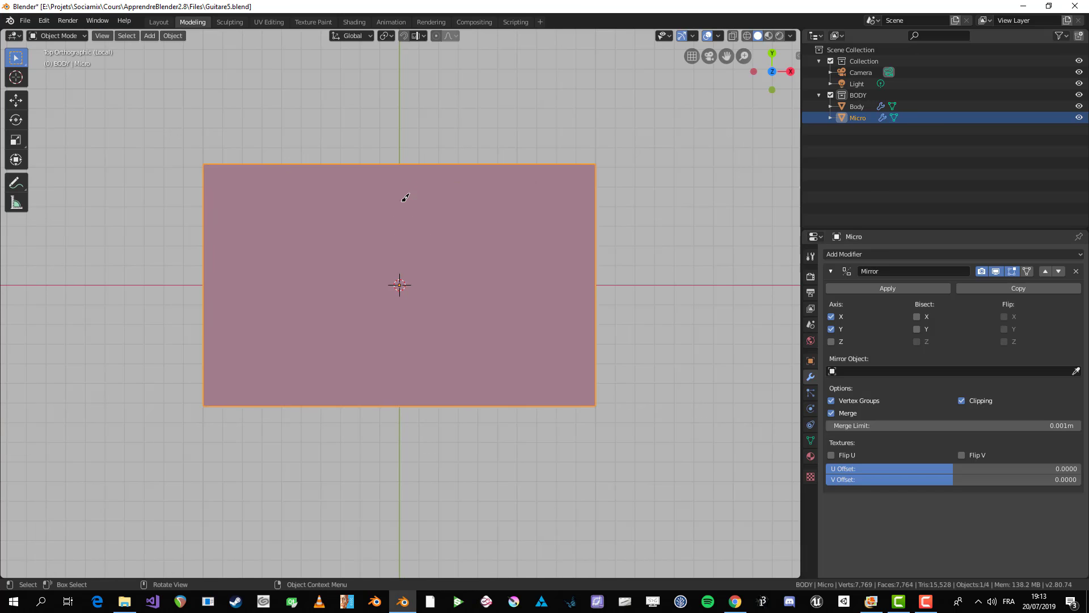
- In edit mode, select the diagonal edge joining the quarter mesh's outer and inner corners, and try beveling it
key("Tab")
key("g")
right_click(555, 235)
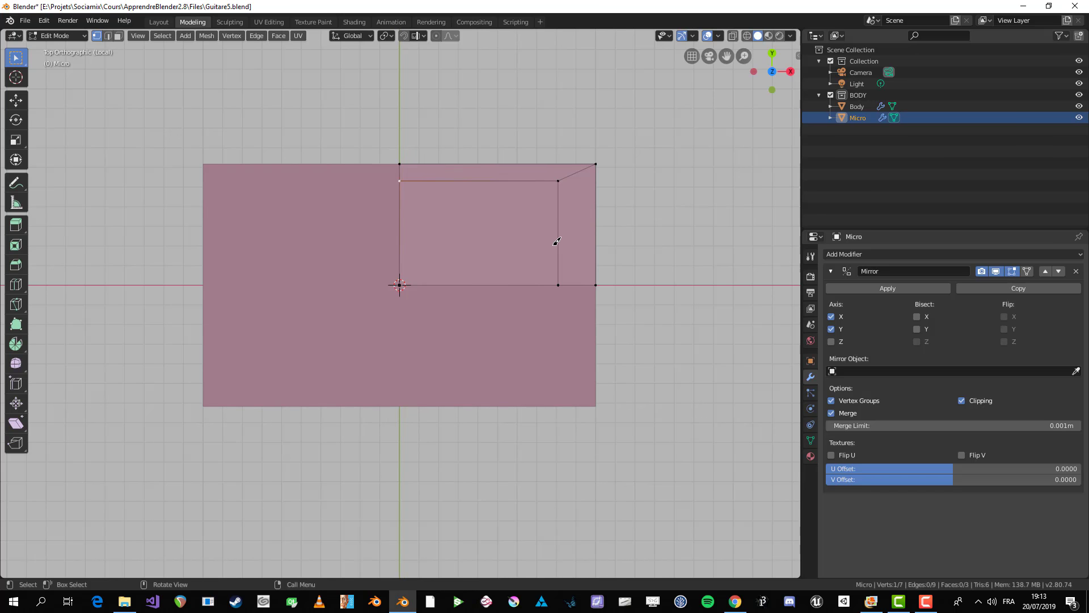
scroll(599, 255, "up", 2)
middle_click_drag(601, 235, 430, 322, "shift")
left_click_drag(423, 167, 545, 254)
middle_click_drag(537, 251, 601, 246, "shift")
scroll(602, 243, "up", 1)
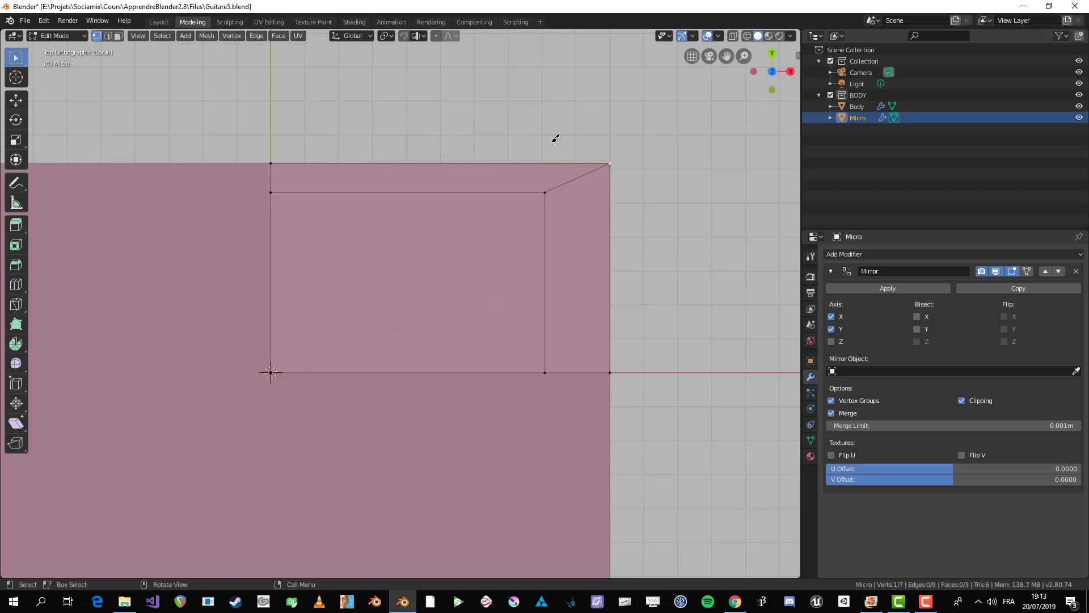
left_click(545, 193, "shift")
key("2")
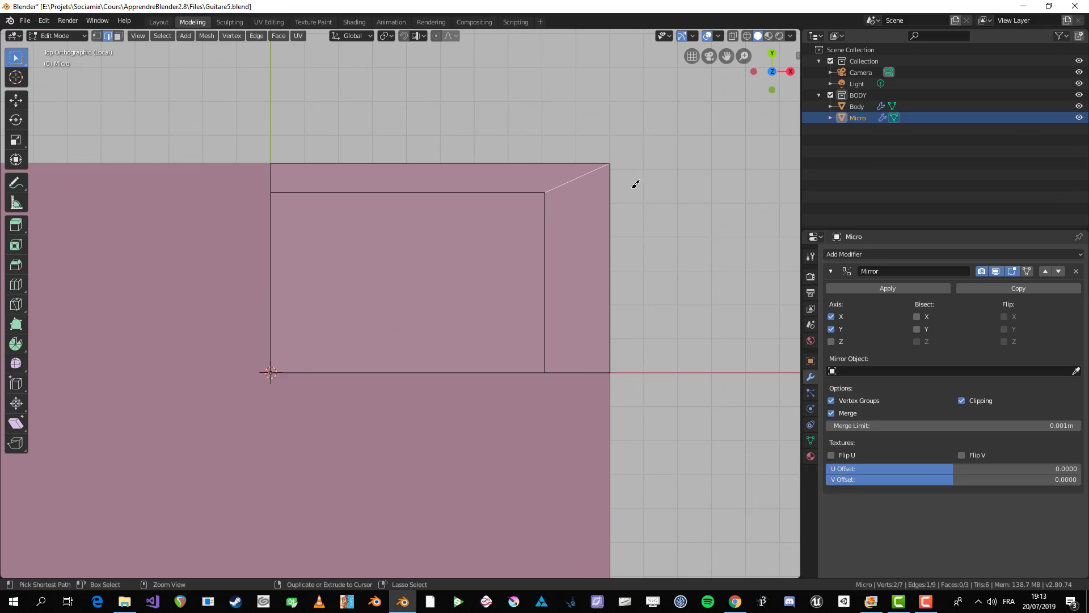
key("ctrl+b")
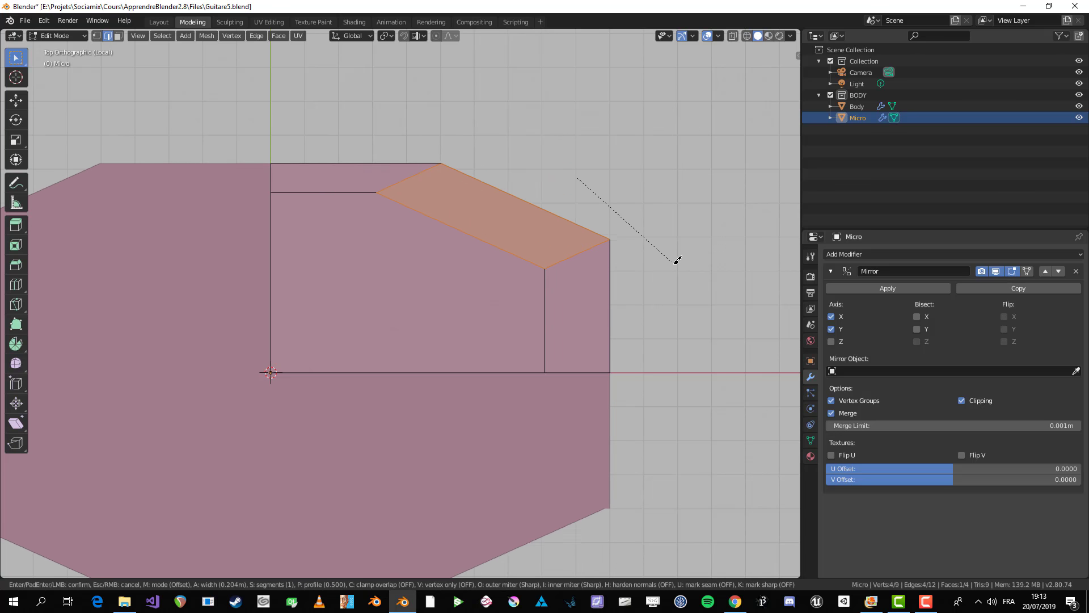
key("Escape")
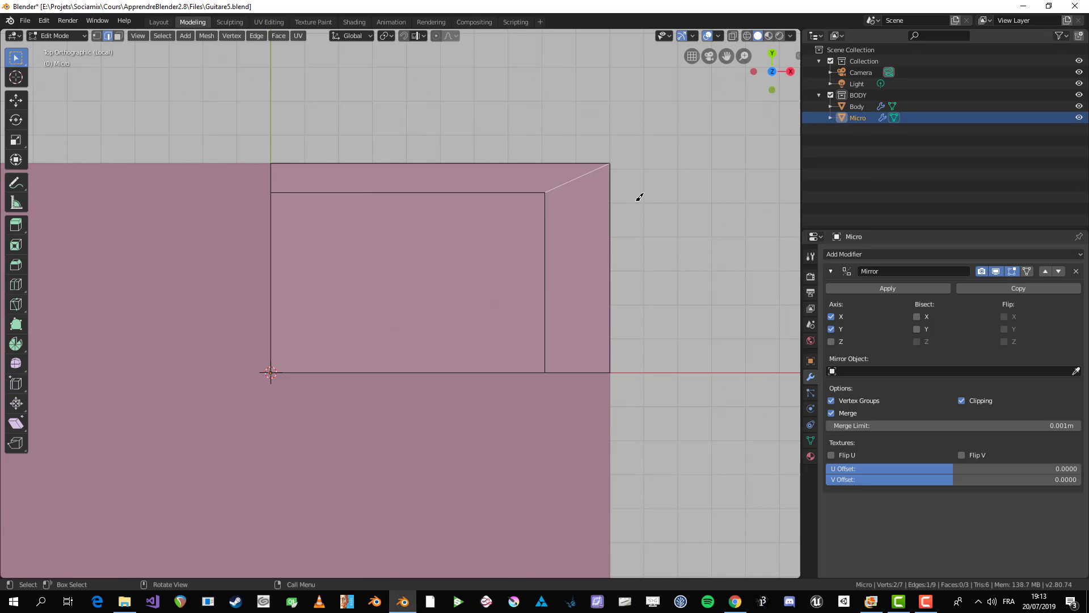
- Try a vertex-only bevel on the quarter mesh's outer corner vertex
key("1")
left_click(614, 161)
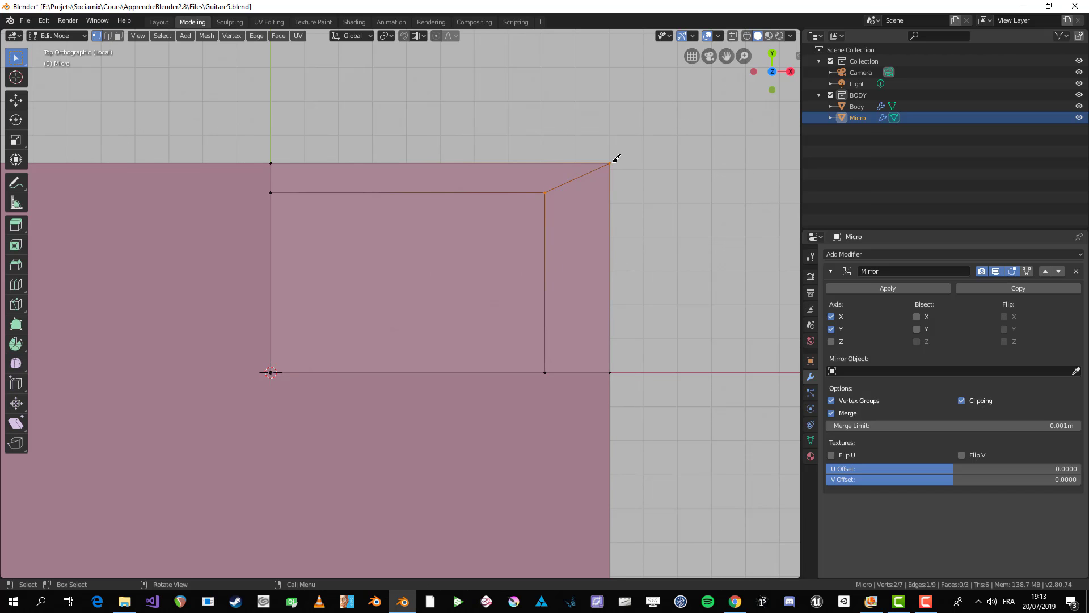
scroll(648, 156, "up", 1)
middle_click_drag(675, 158, 619, 168, "shift")
key("ctrl+b")
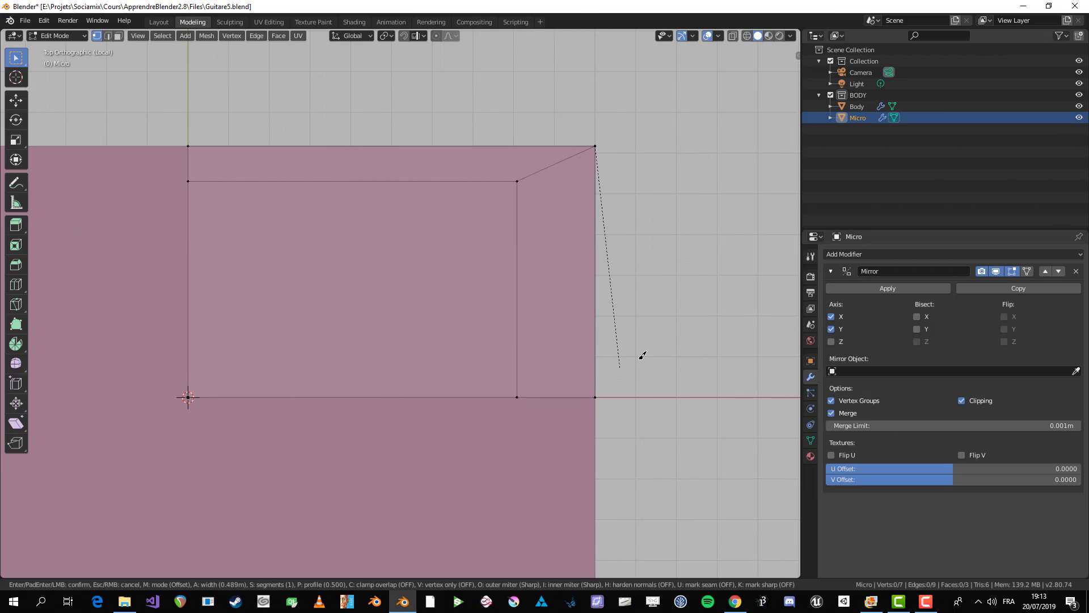
key("v")
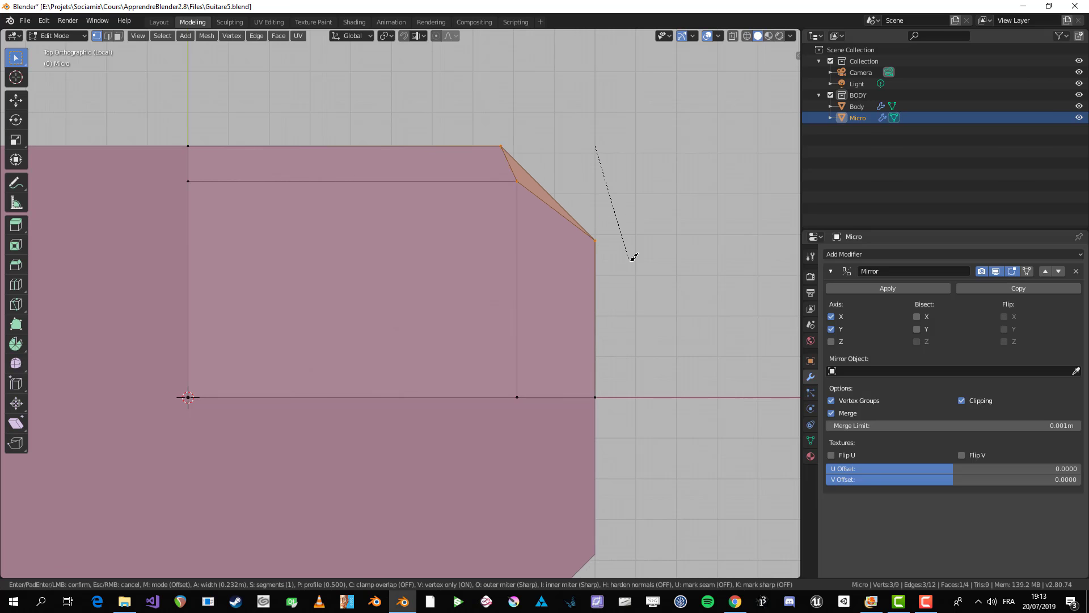
scroll(632, 215, "up", 1)
scroll(635, 225, "up", 3)
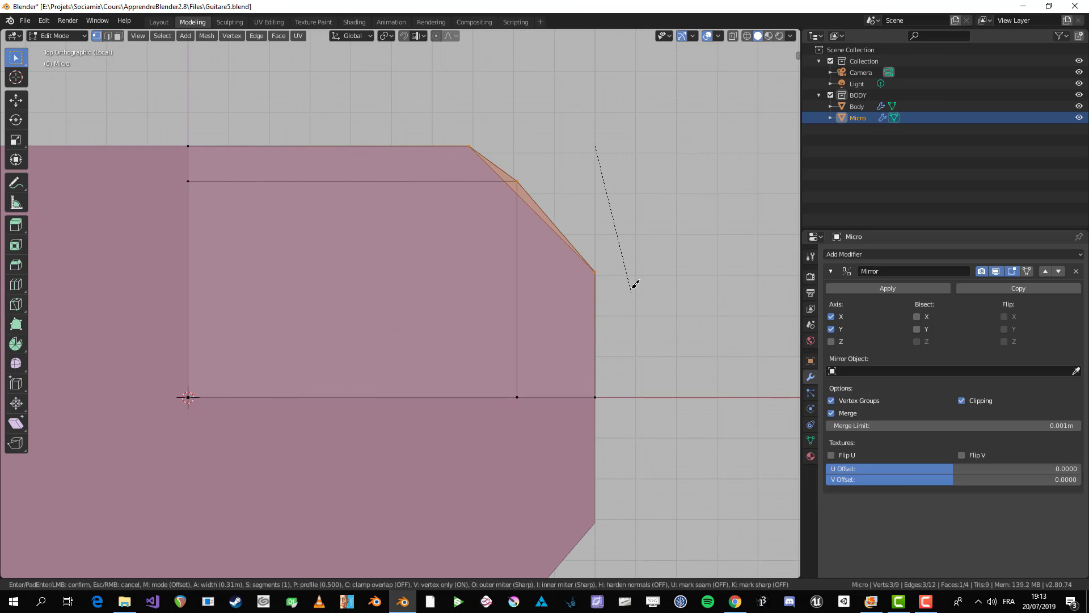
scroll(636, 272, "up", 1)
right_click(737, 260)
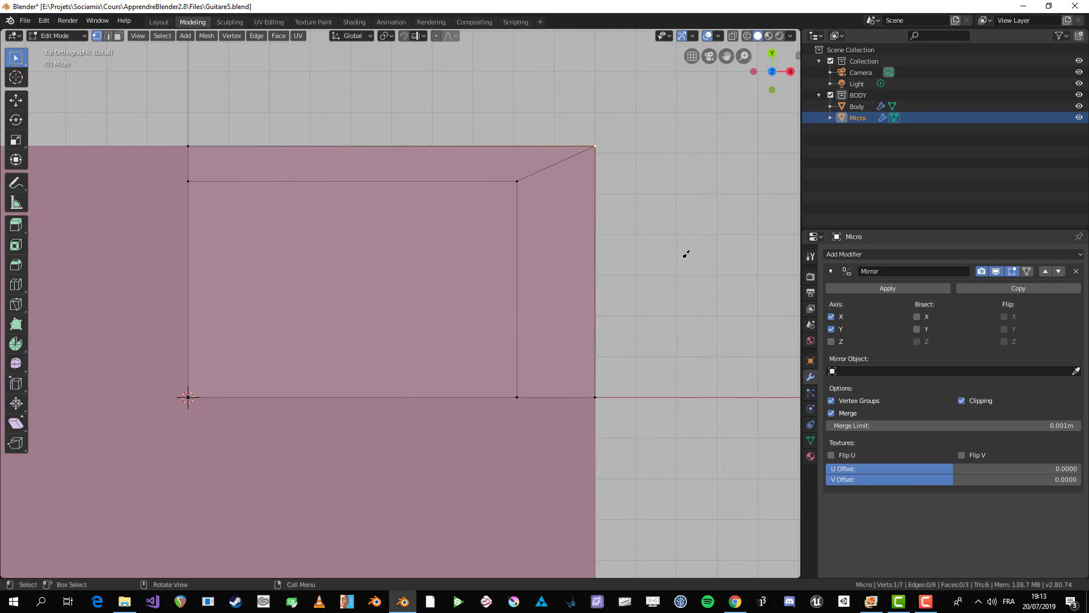
- Reselect the diagonal corner edge in edge select mode
key("ctrl+z")
key("ctrl+shift+z")
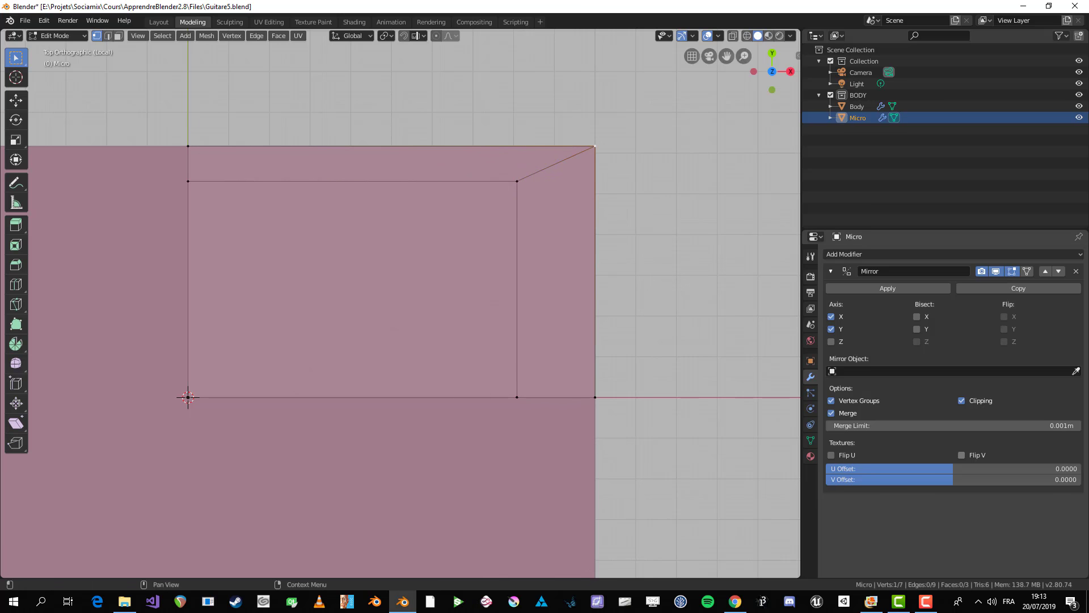
key("g")
right_click(595, 251)
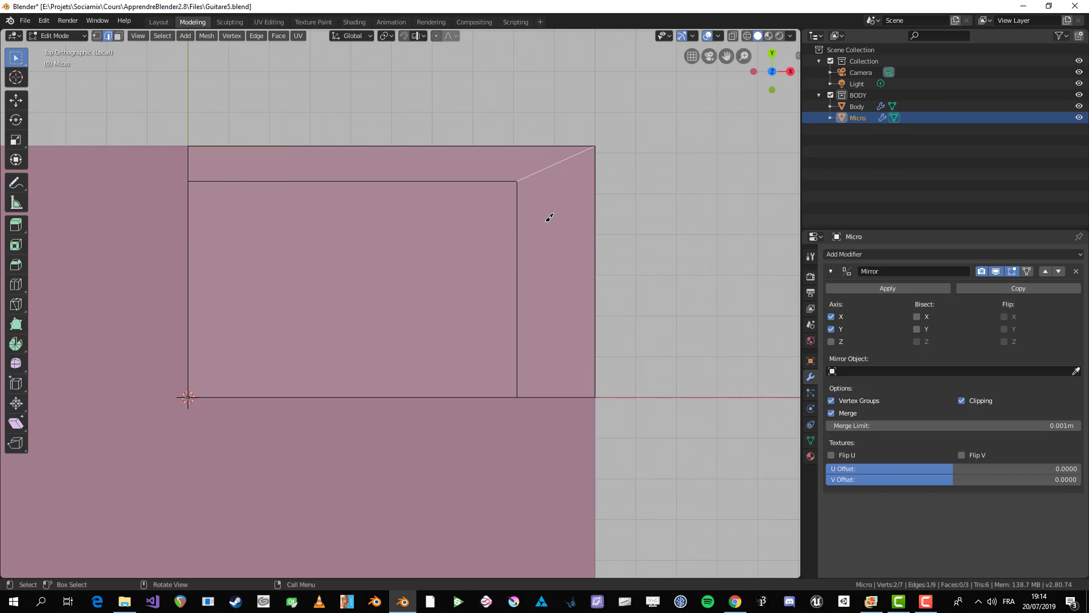
- Try beveling the diagonal edge with an Offset width of 0.0439 m and one segment, and undo it
scroll(607, 261, "down", 1, "shift")
key("ctrl+b")
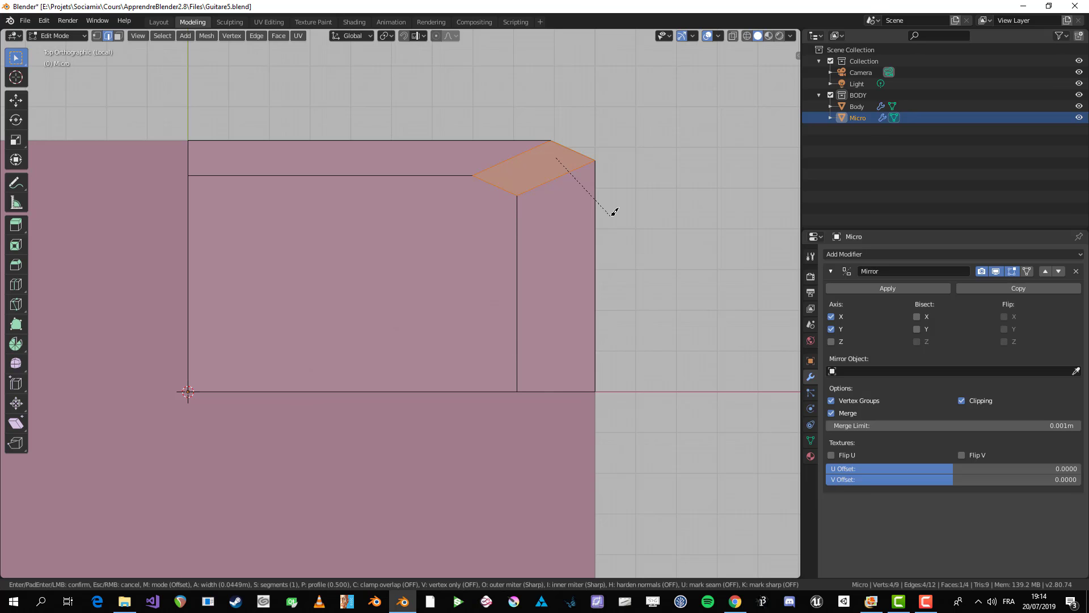
left_click(614, 211)
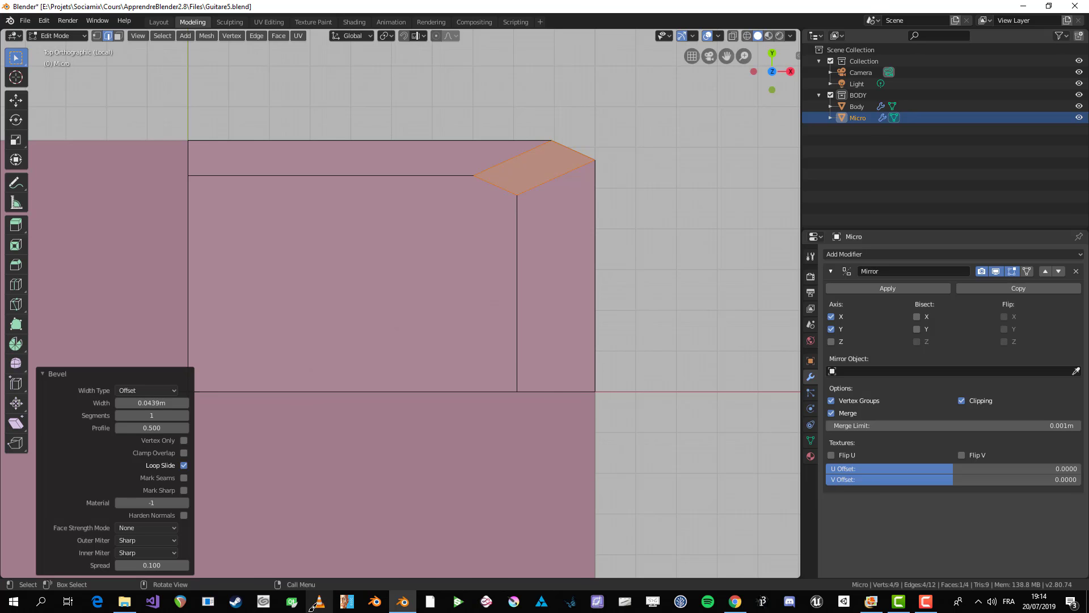
key("ctrl+z")
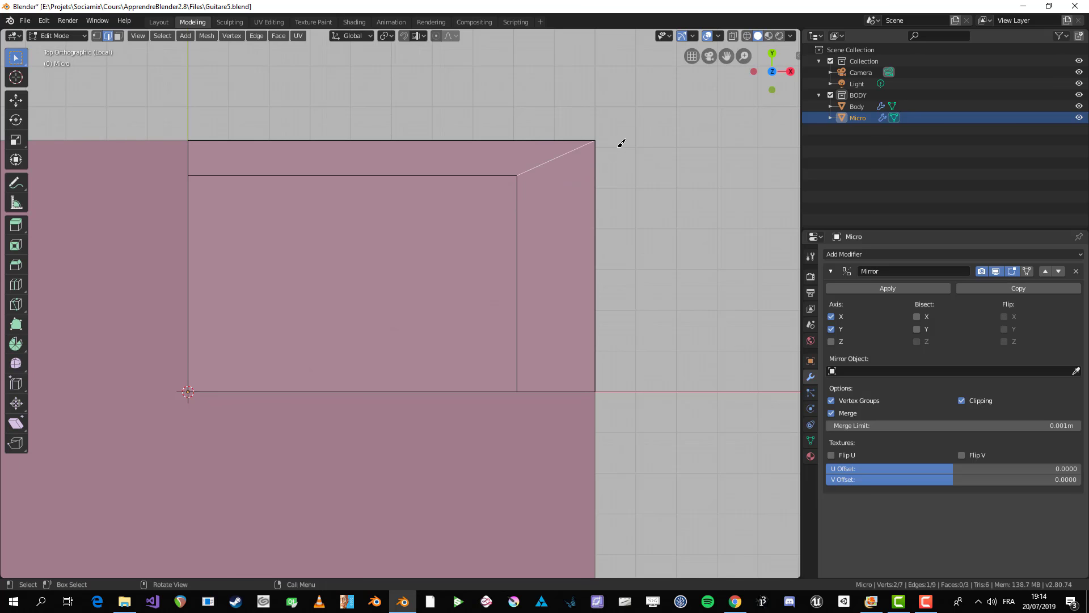
- Start beveling the diagonal corner edge and cycle through the bevel's width modes, ending on Percent
key("ctrl+b")
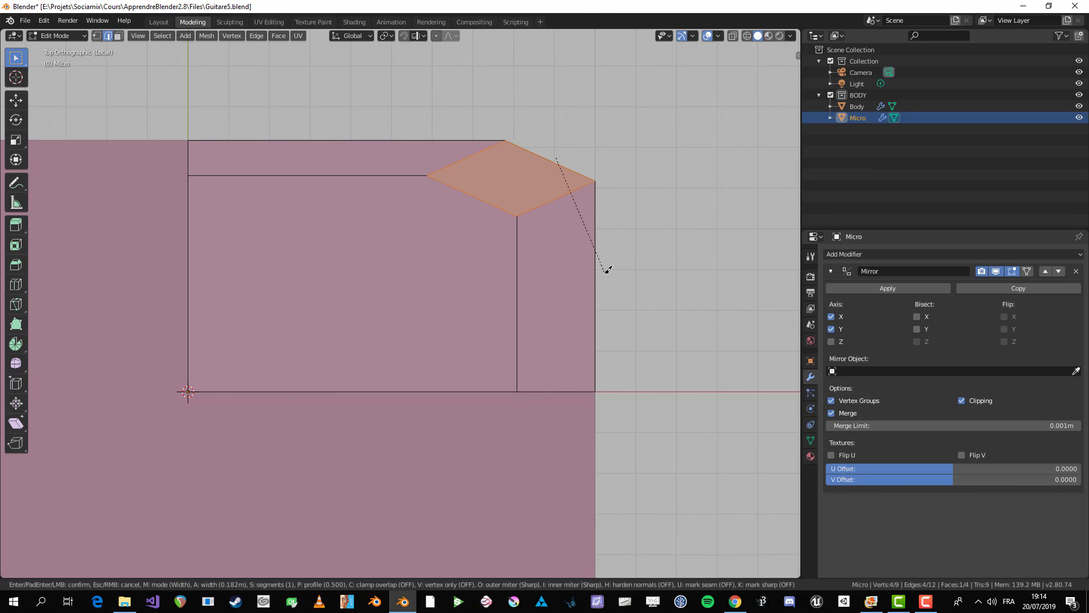
key("m")
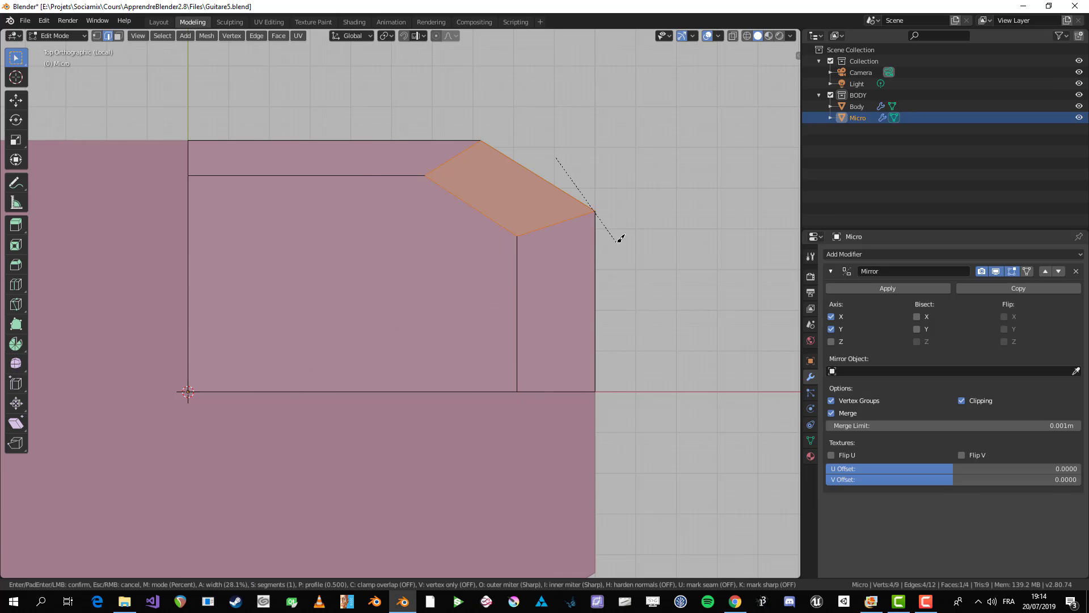
key("m")
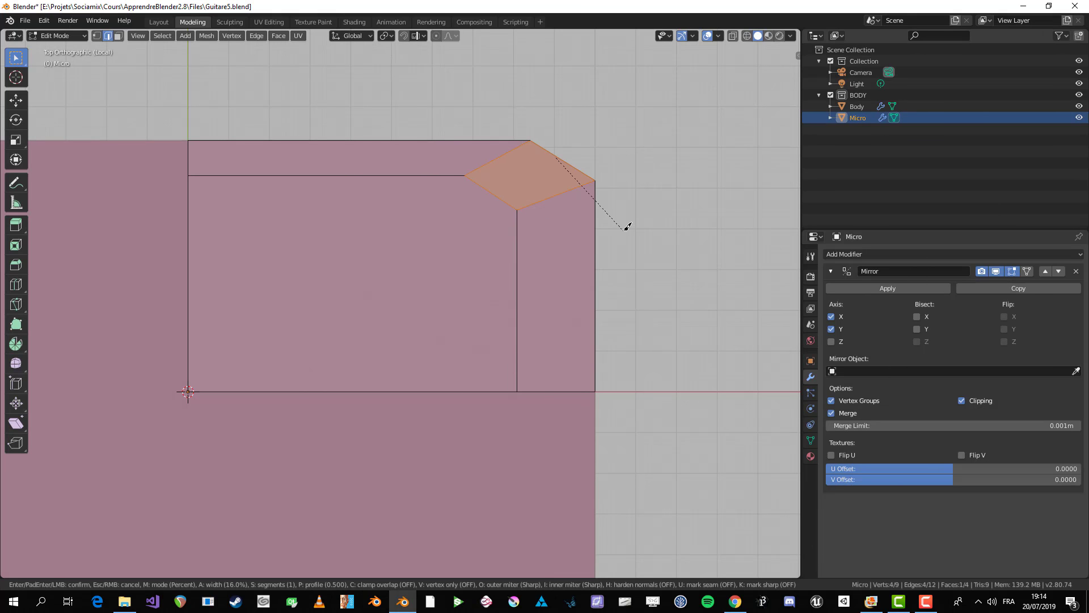
key("m")
key("m")
key("m")
key("m")
key("m")
key("m")
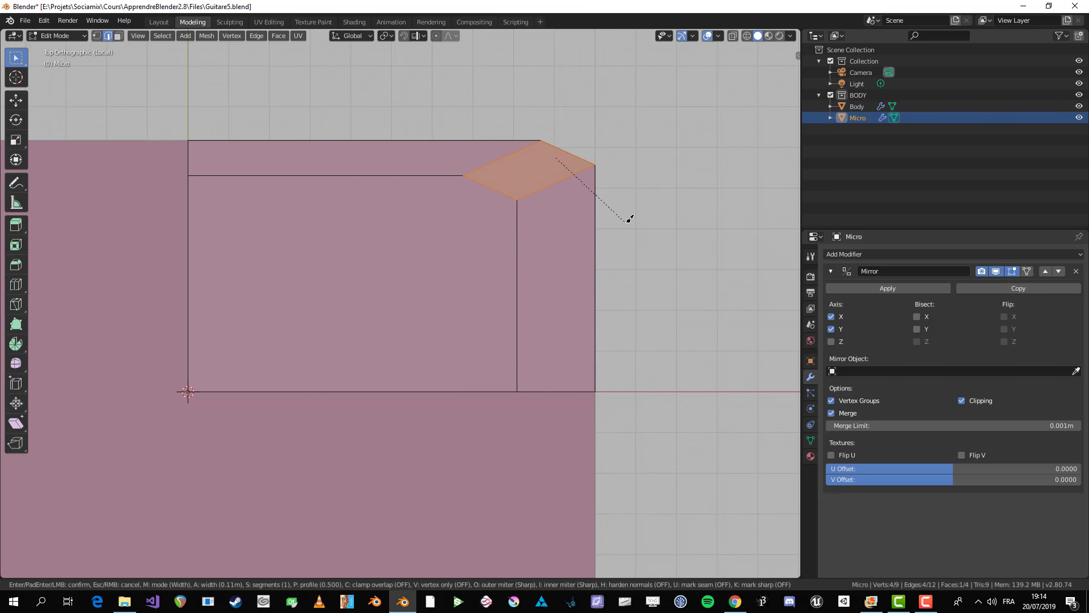
key("m")
key("m")
key("m")
key("m")
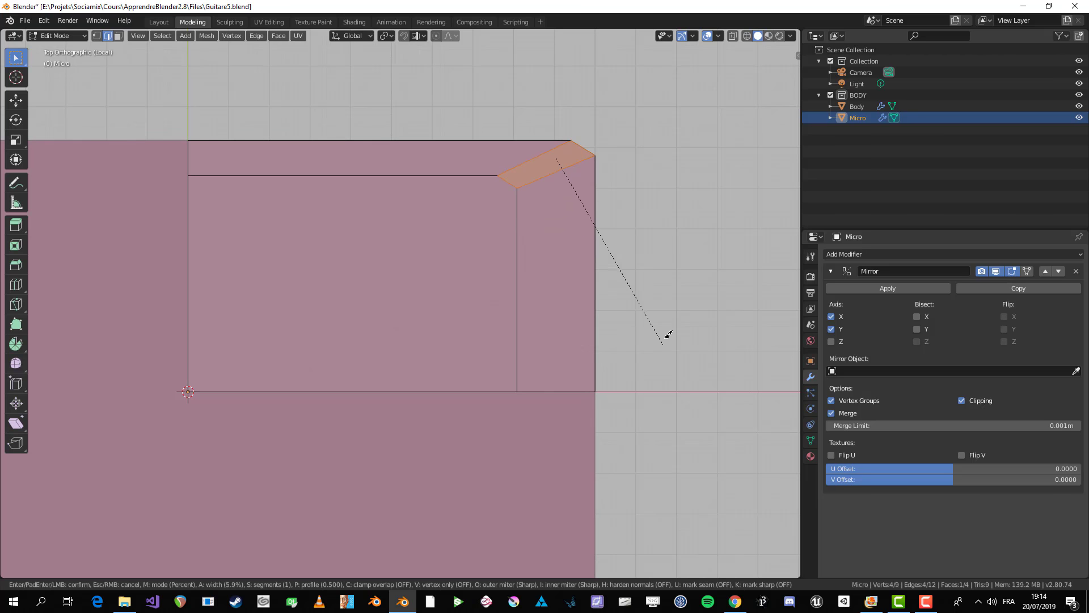
left_click(656, 245)
- Bevel the diagonal edge with two segments in Percent mode and set the width to 8.074%
key("ctrl+b")
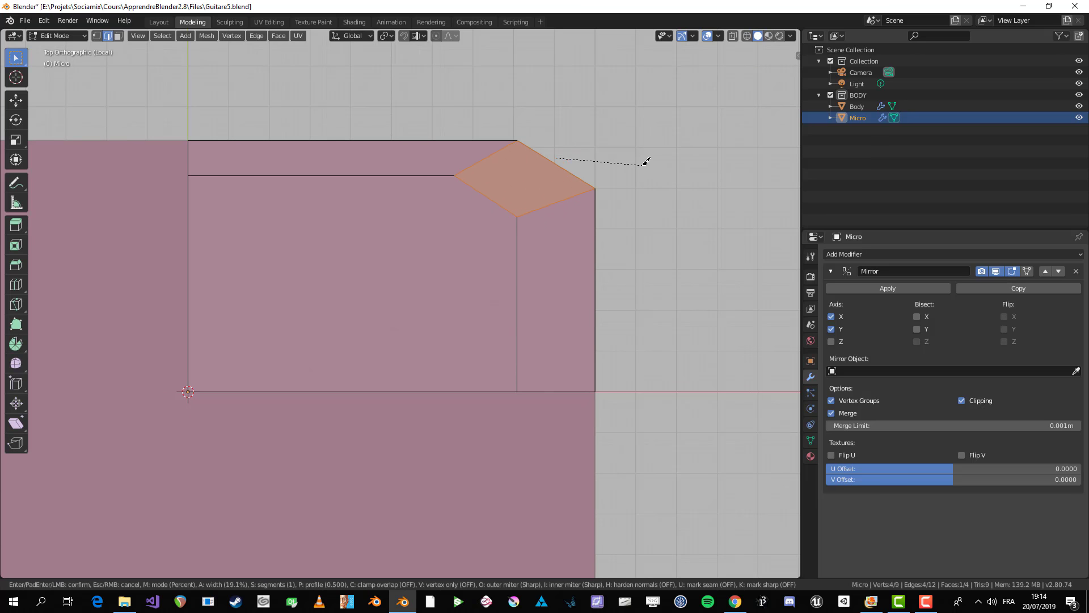
scroll(647, 157, "up", 2)
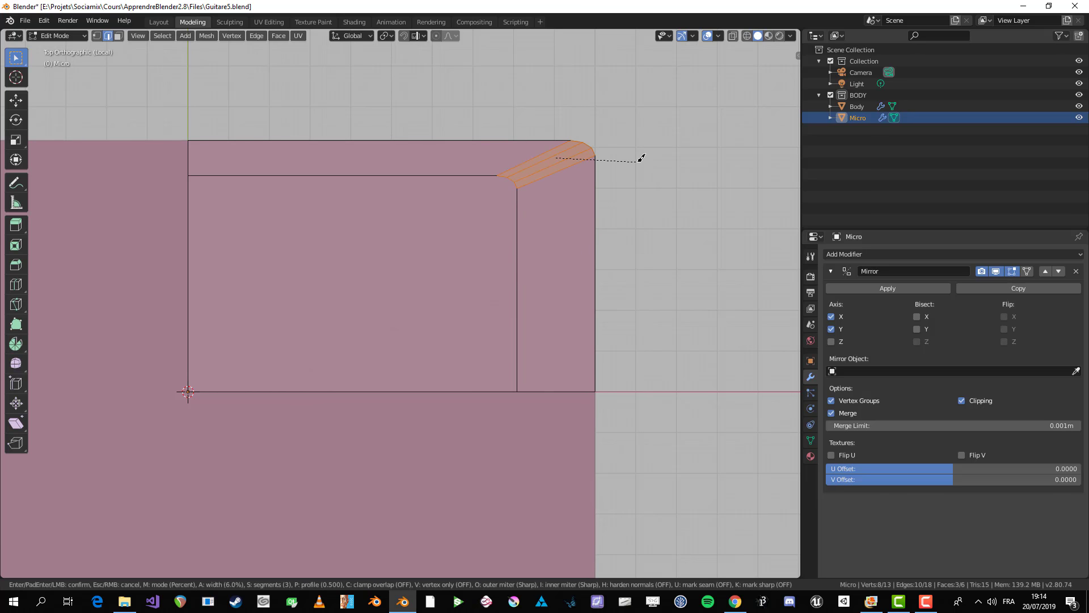
scroll(644, 168, "down", 1)
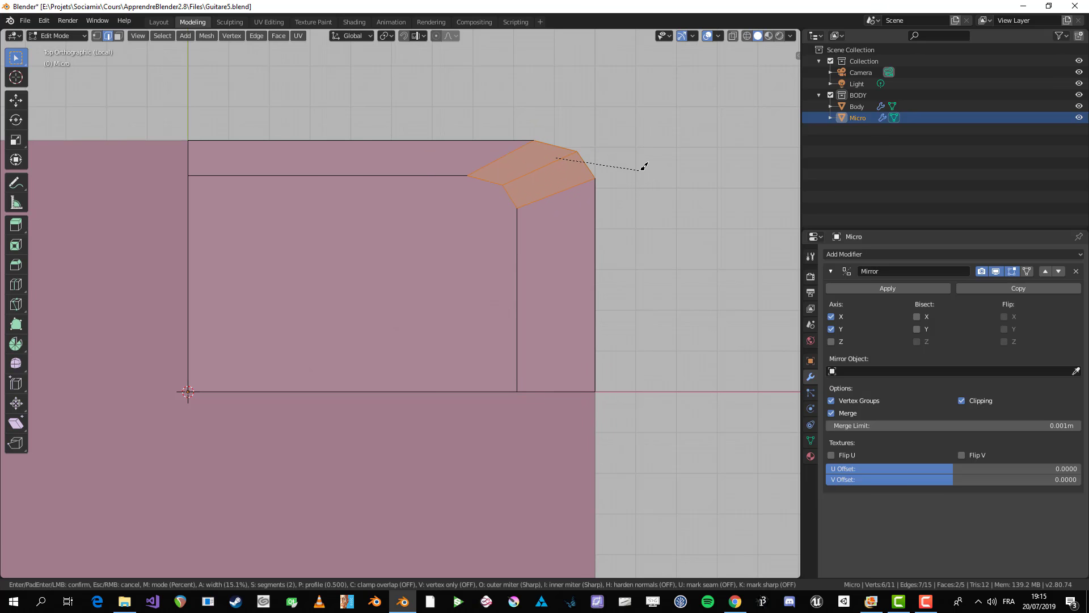
left_click(644, 167)
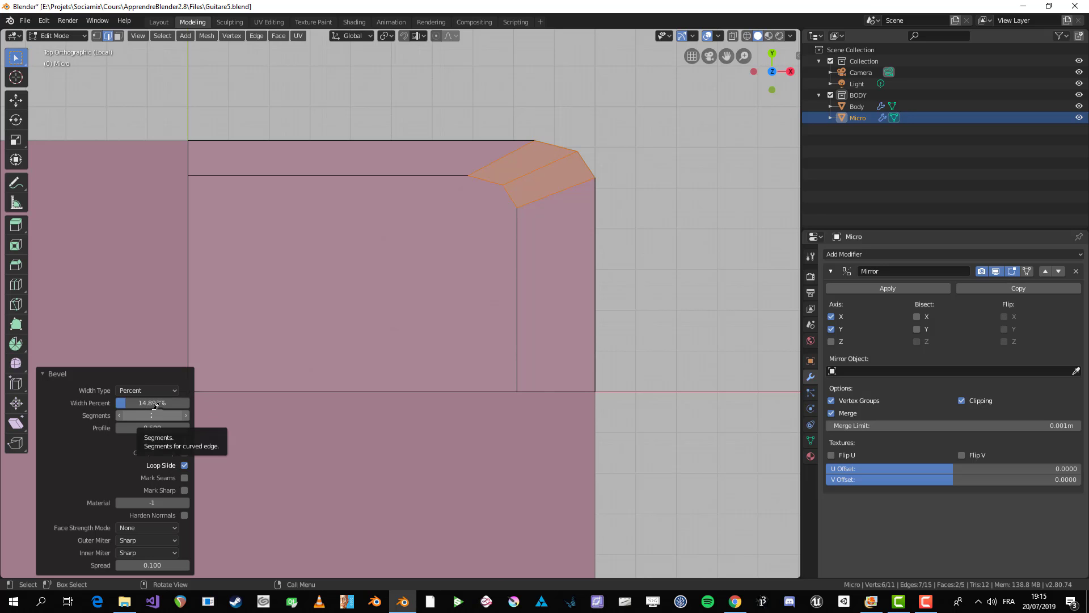
left_click_drag(158, 403, 131, 413)
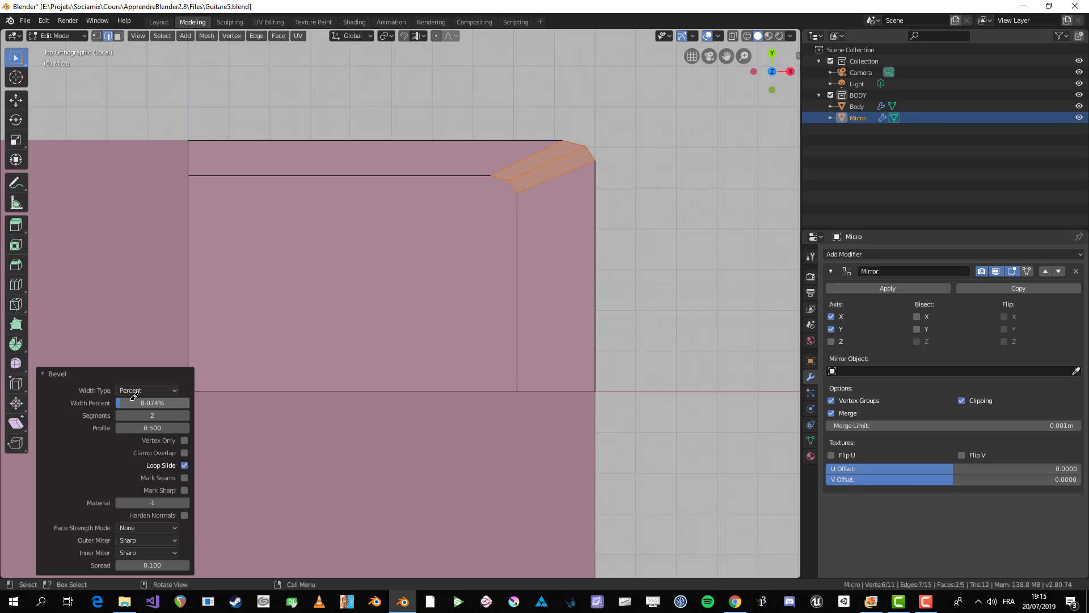
- Try three segments for the corner bevel, and set the segment count back to 2
left_click(185, 415)
left_click(186, 415)
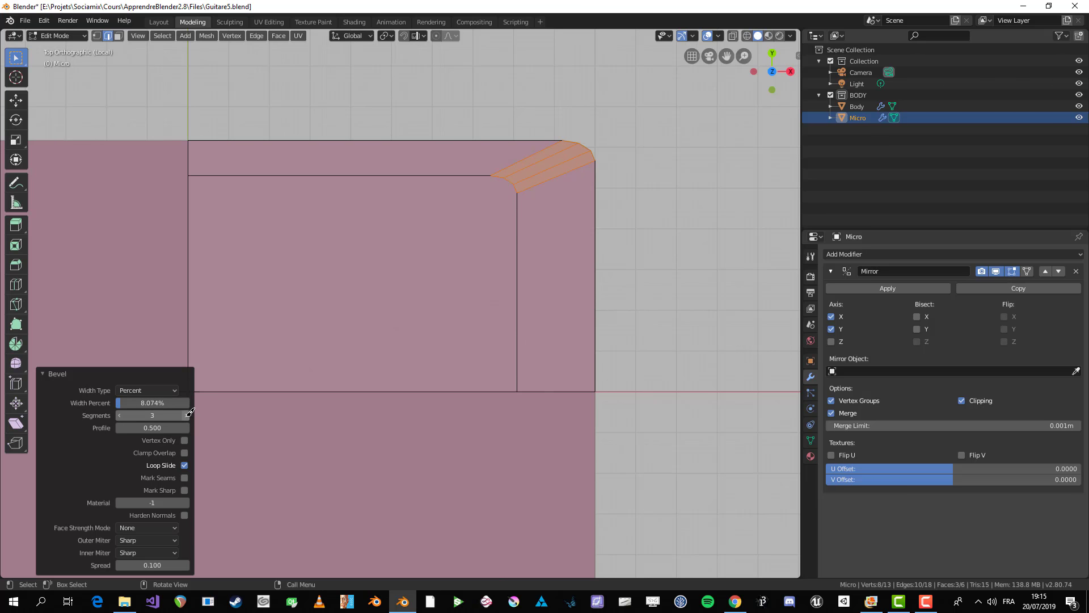
left_click(119, 415)
left_click(119, 415)
left_click(119, 415)
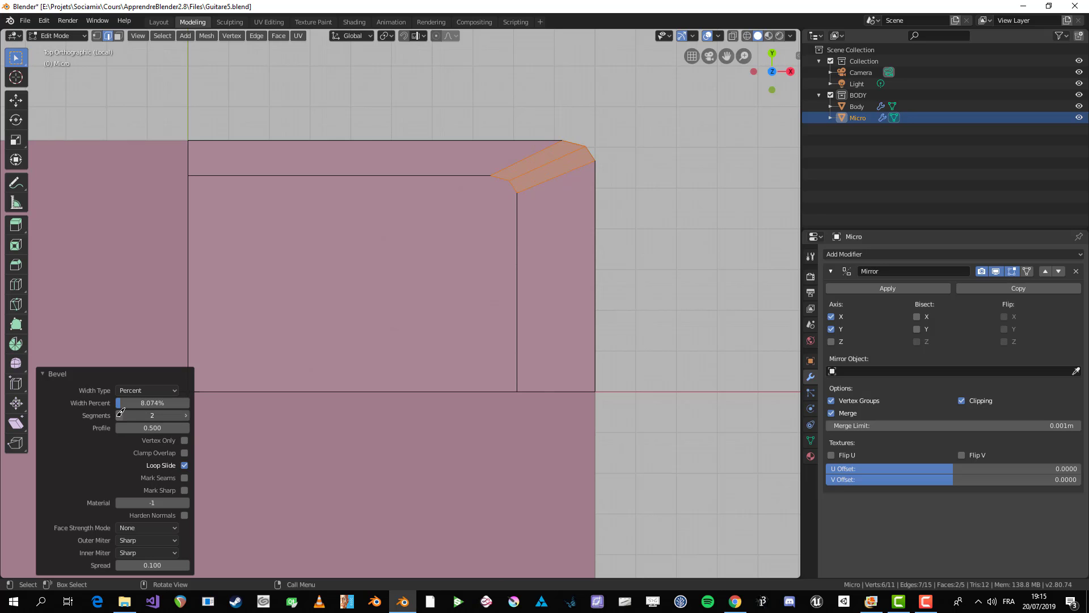
left_click(185, 416)
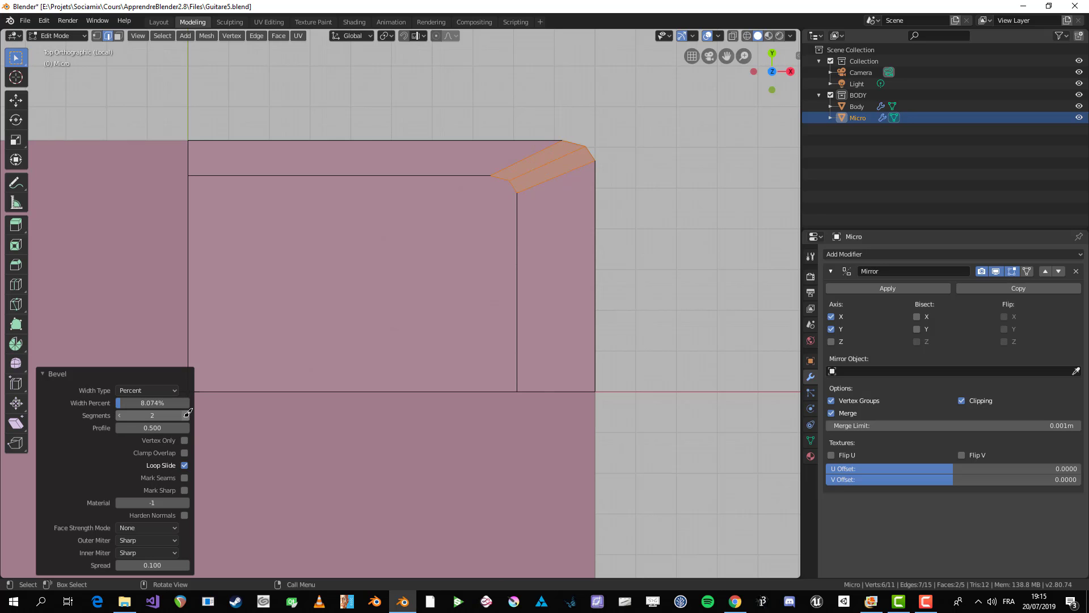
- Try profile values of 1 and 0.200 for the corner bevel
left_click(156, 426)
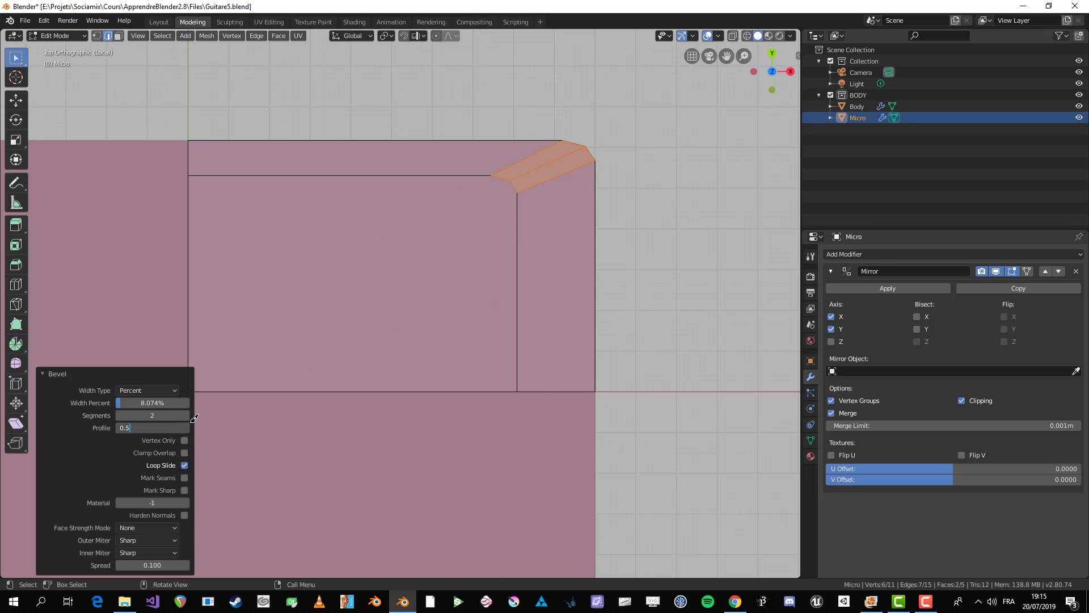
key("BackSpace")
key("BackSpace")
key("BackSpace")
type("1")
key("Return")
left_click_drag(153, 428, 102, 437)
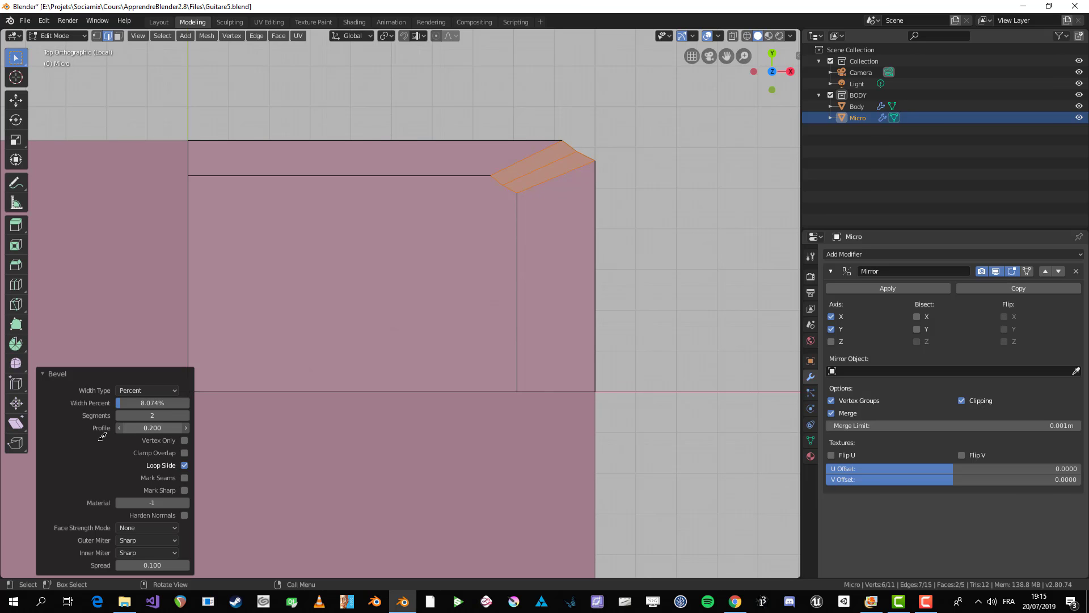
- Try profile values of 0.260 and 0.25 for the corner bevel, and reset the profile to 0.500
left_click(158, 425)
type("5")
key("Return")
left_click_drag(161, 430, 153, 426)
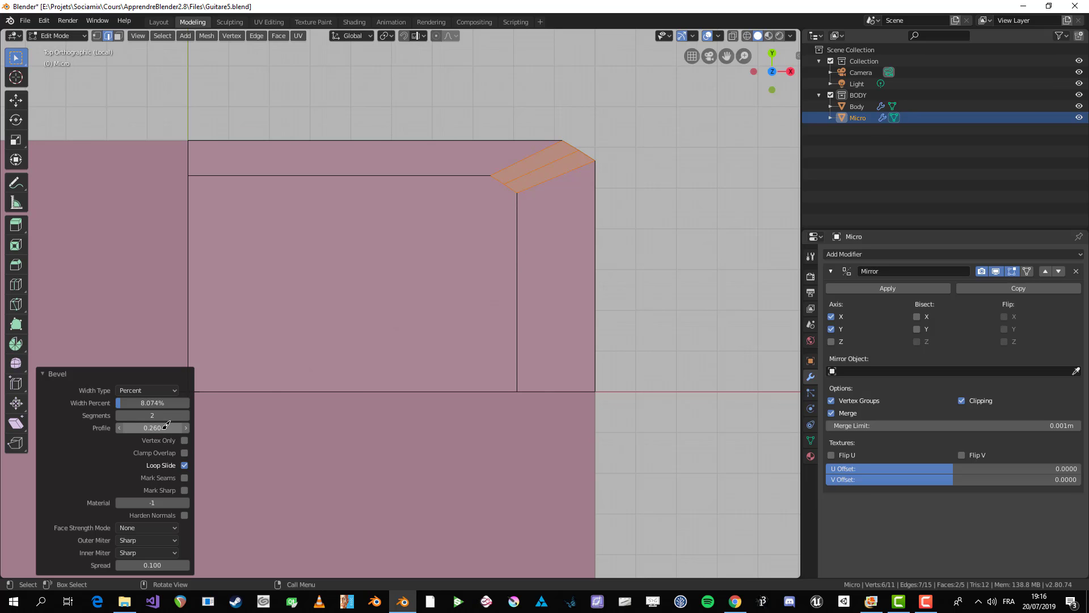
double_click(152, 427)
type(".25")
key("Return")
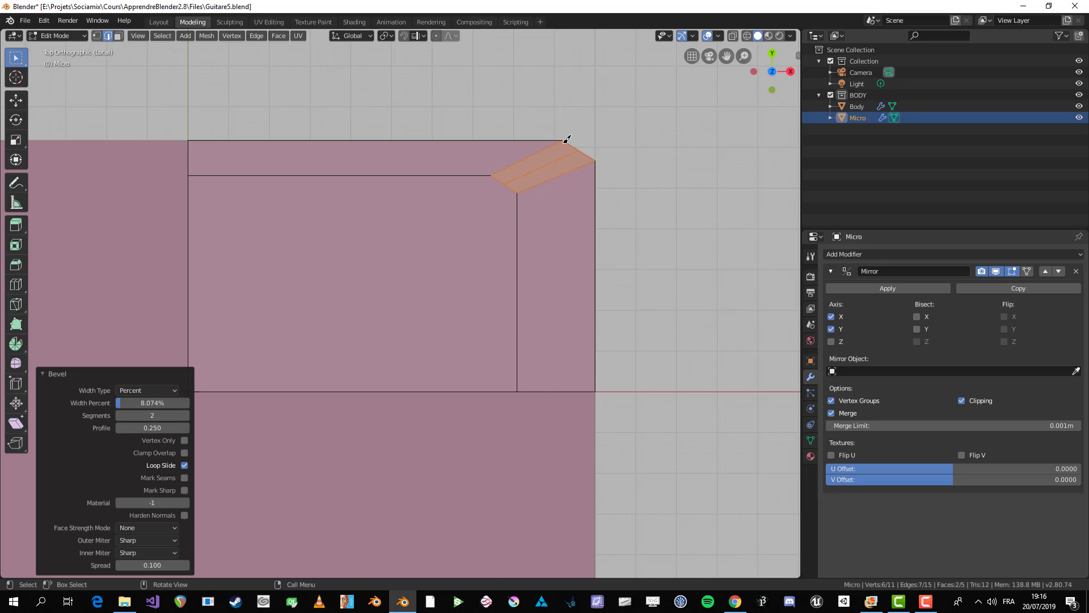
left_click_drag(149, 428, 164, 423)
key("BackSpace")
middle_click_drag(476, 347, 442, 416, "shift")
scroll(442, 416, "up", 1)
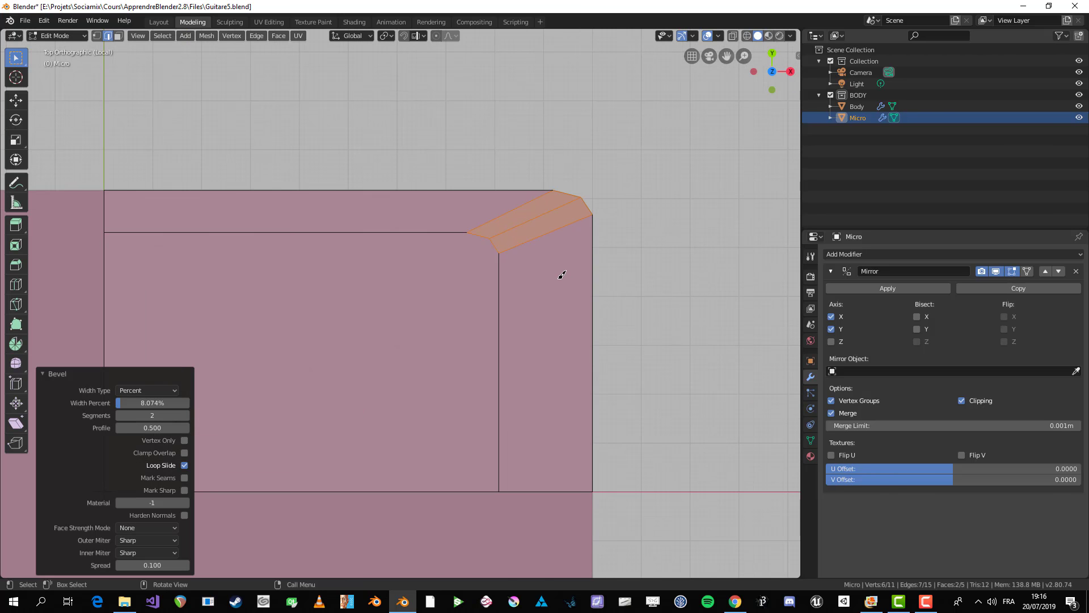
- Display the corner bevel's last-operation settings as a floating pop-up over the mesh
key("F9")
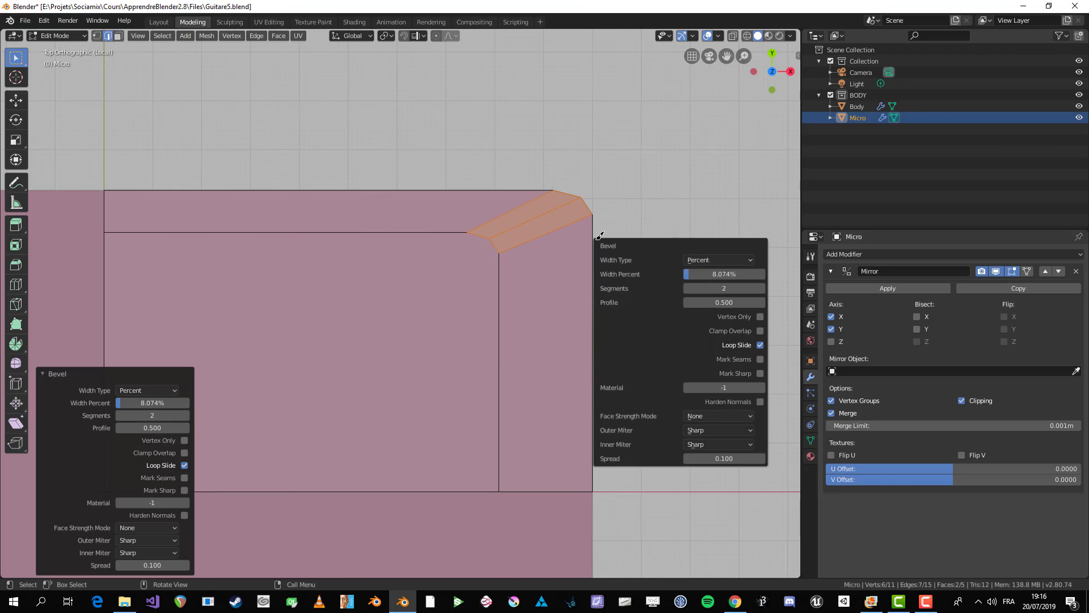
key("F9")
key("F9")
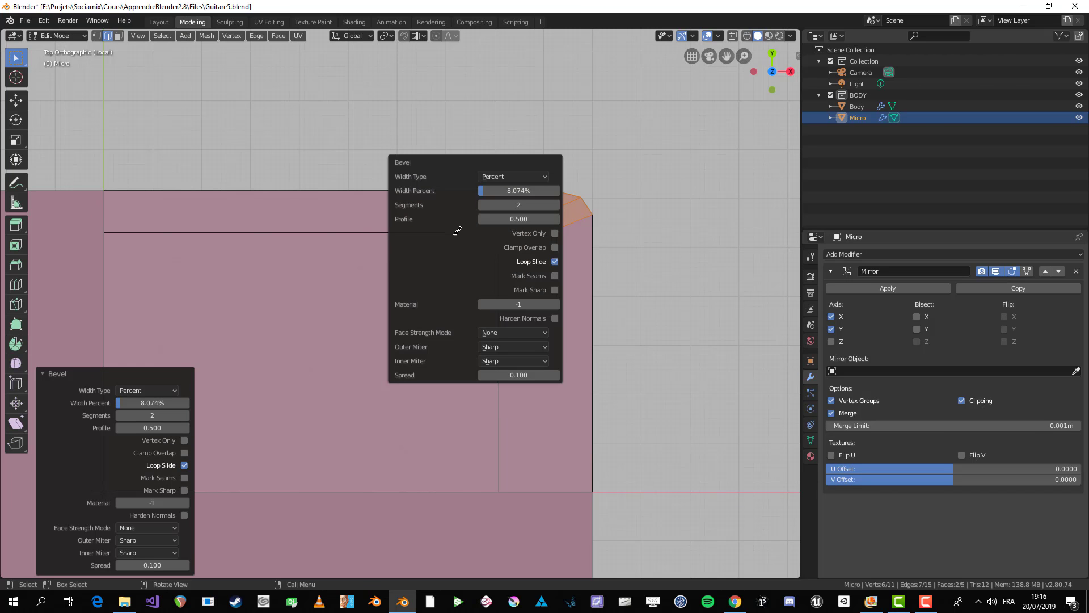
- Call up the corner bevel's floating last-operation settings repeatedly over the mesh, and dismiss the pop-up
key("F9")
key("F9")
key("F9")
key("F9")
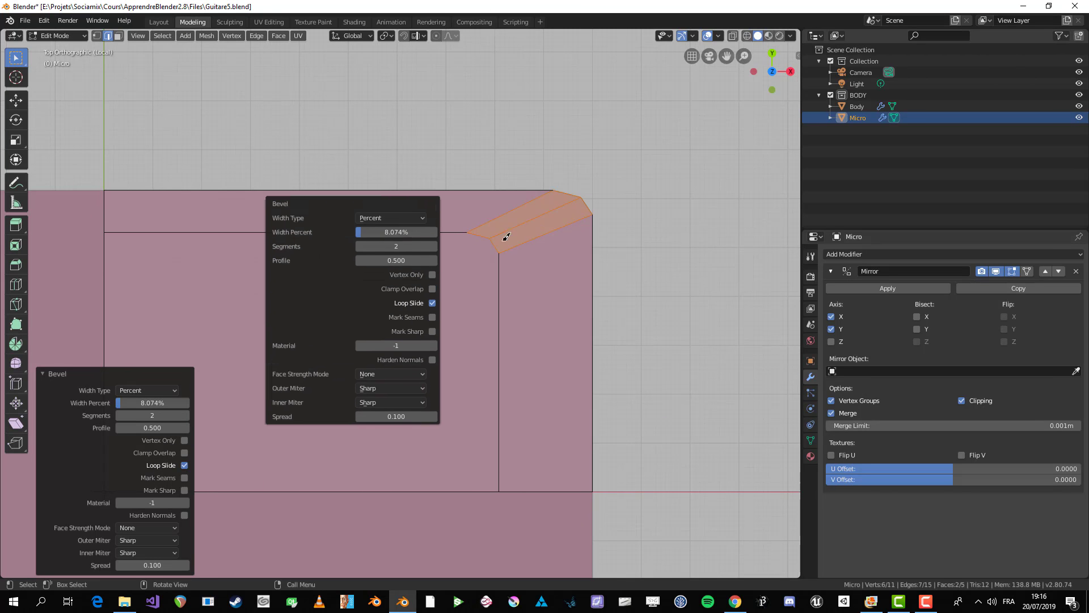
key("F9")
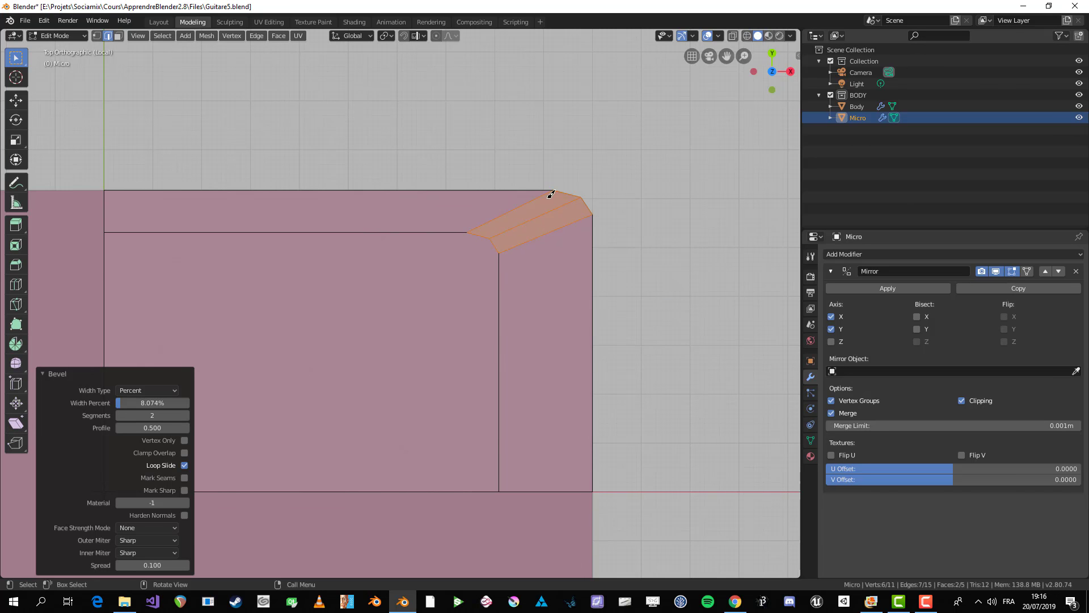
- Try moving the whole mesh about 0.354 m in X and 0.123 m in Y, display the move's floating settings, and undo the move
key("a")
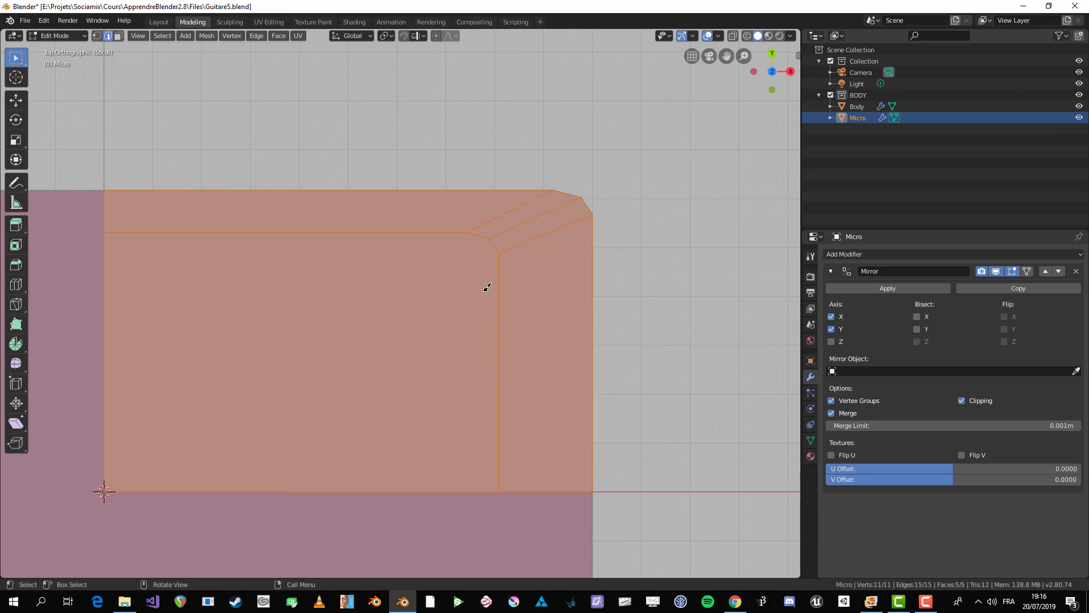
scroll(487, 287, "down", 4)
key("g")
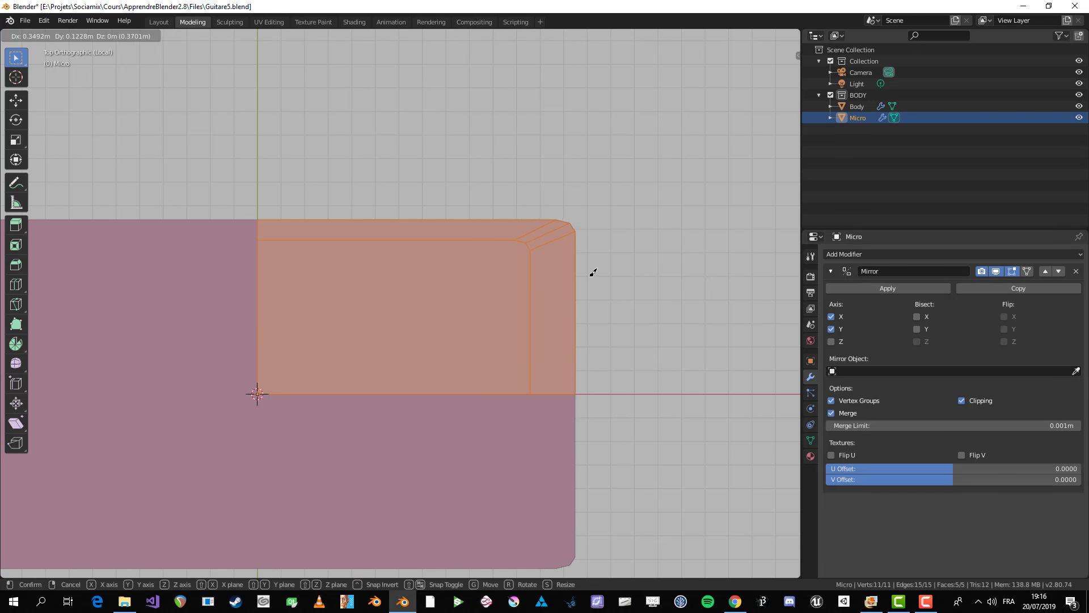
left_click(595, 271)
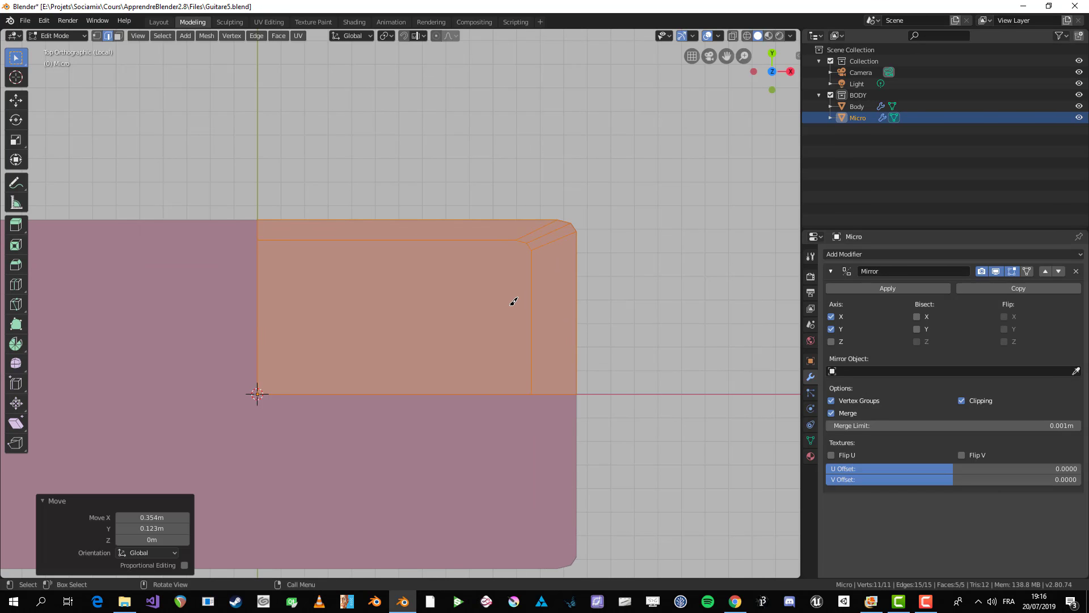
key("F9")
key("F9")
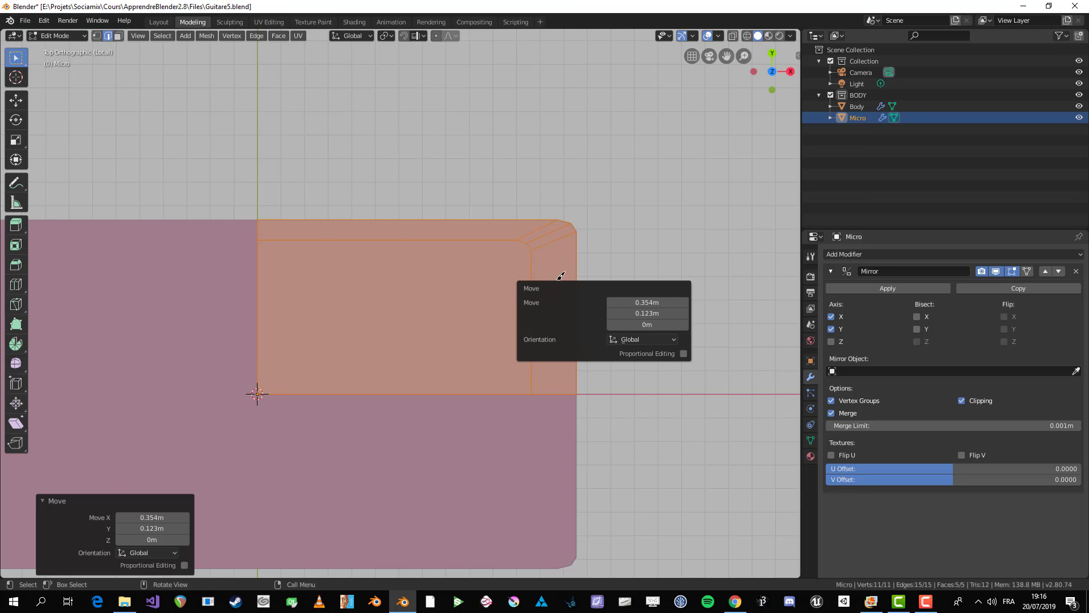
key("ctrl+z")
key("ctrl+z")
scroll(532, 294, "up", 1)
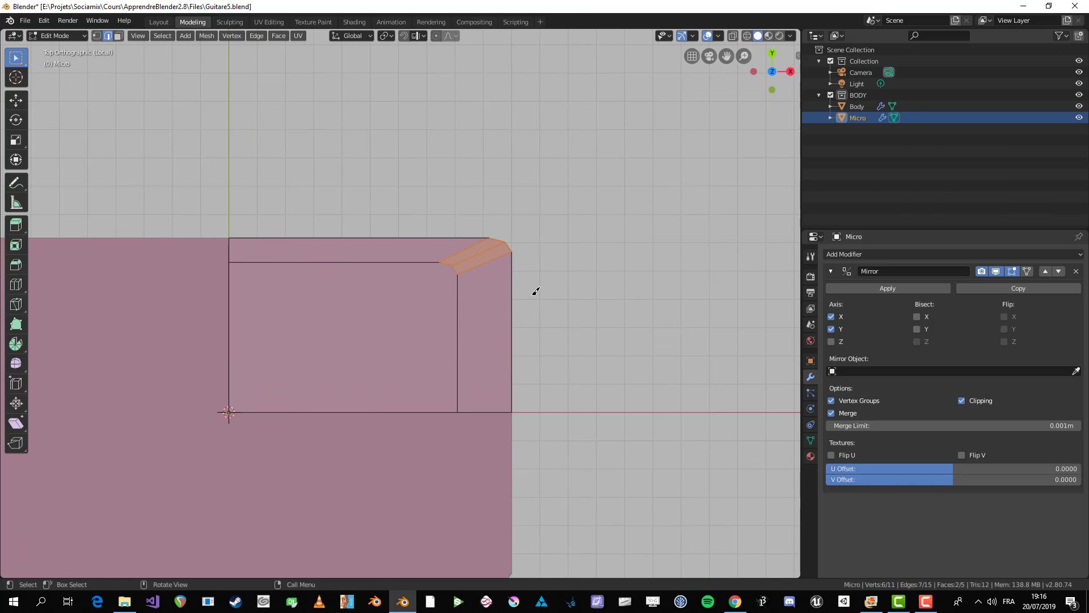
- Clear the selection and examine the rounded corner and its inner edges on the mirrored plate
key("alt+a")
scroll(404, 305, "down", 3)
middle_click_drag(420, 353, 434, 336, "shift")
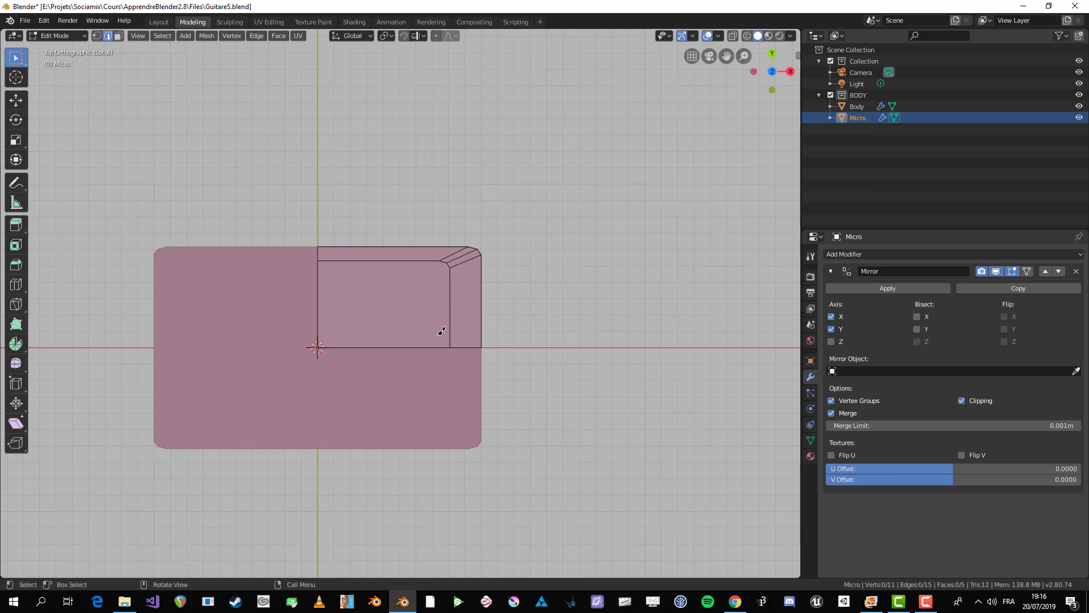
scroll(442, 331, "up", 3)
left_click(486, 233)
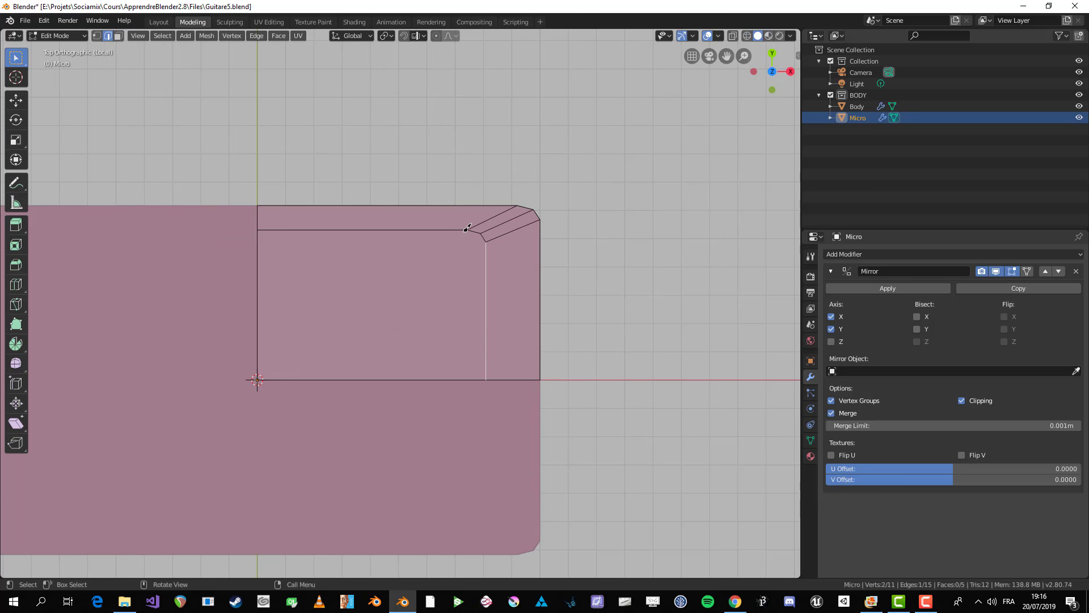
scroll(528, 210, "up", 1)
key("alt+a")
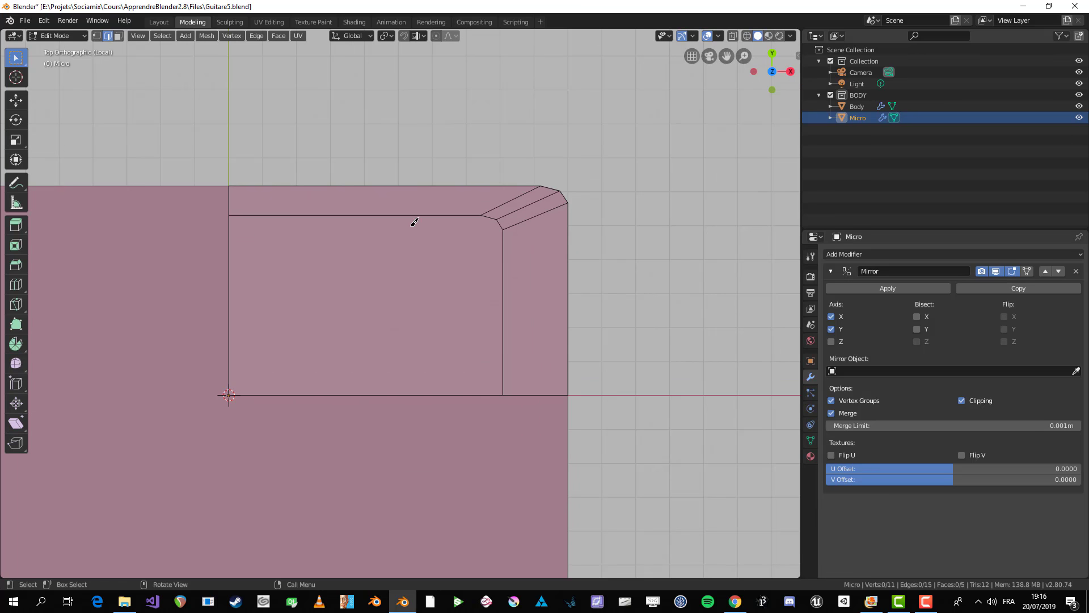
- Delete the large inner face of the quarter mesh so that only the surrounding frame remains
scroll(463, 264, "down", 3)
mouse_move(518, 301)
middle_mouse_down()
mouse_move(414, 212)
mouse_move(508, 223)
mouse_move(518, 316)
middle_mouse_up()
scroll(489, 234, "up", 2)
scroll(437, 278, "up", 1)
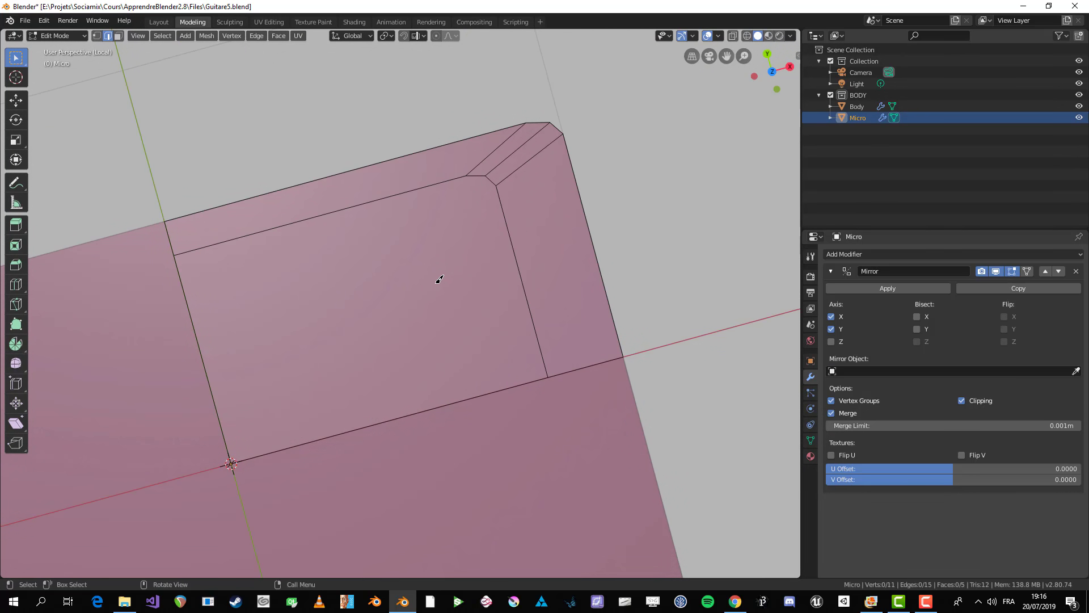
key("3")
left_click(431, 275)
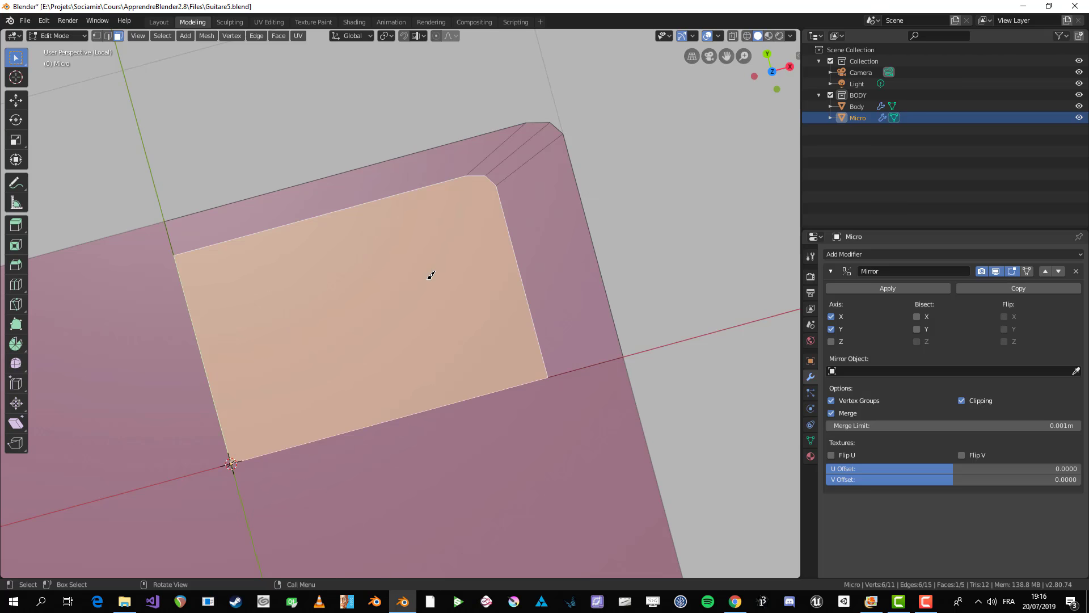
middle_click_drag(395, 333, 435, 332)
key("x")
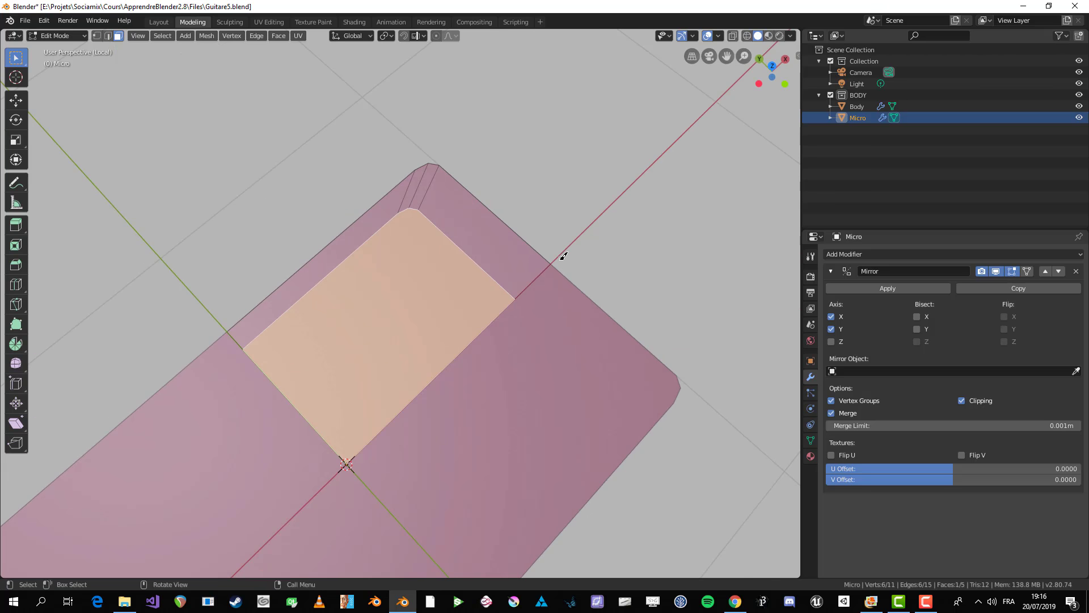
key("x")
left_click(535, 285)
scroll(574, 304, "down", 3)
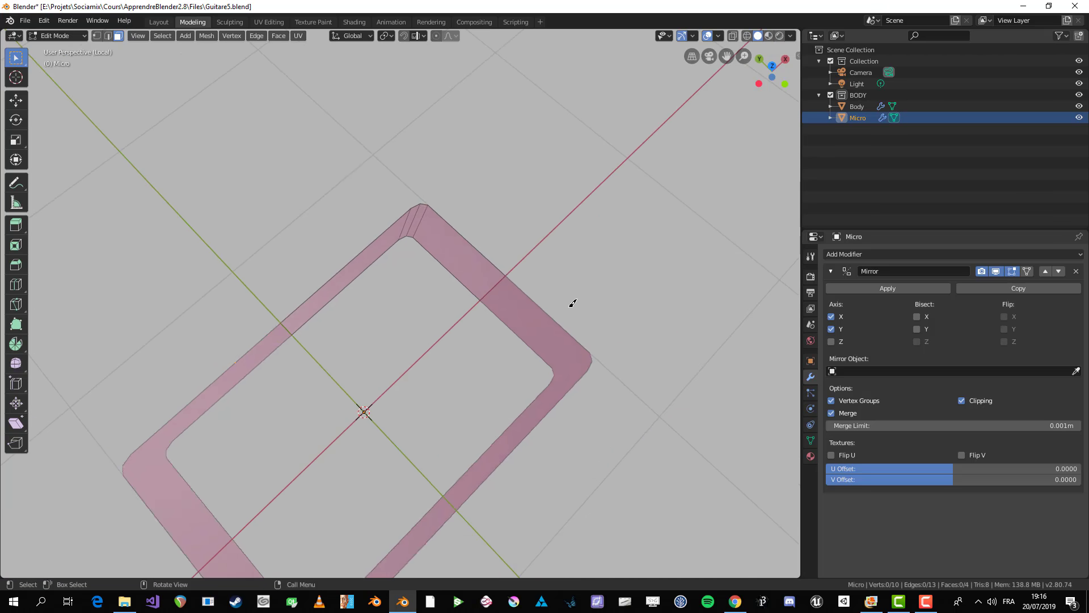
- Examine the hollow mirrored frame in Object Mode, in perspective and from the top, comparing it with its quarter mesh in Edit Mode
key("Tab")
middle_click_drag(574, 304, 527, 329)
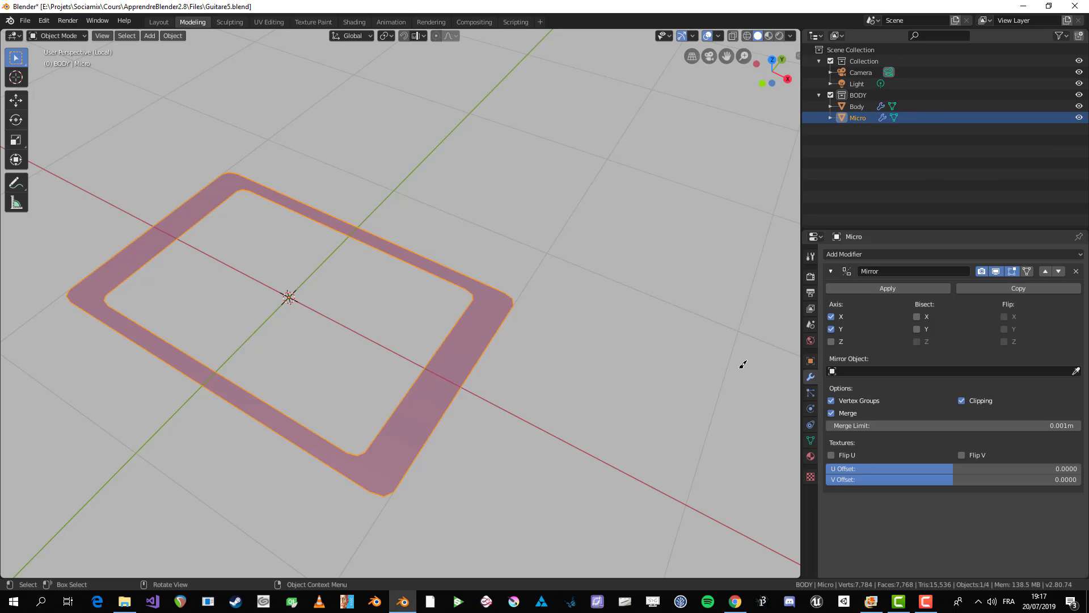
key("KP_7")
key("Tab")
key("Tab")
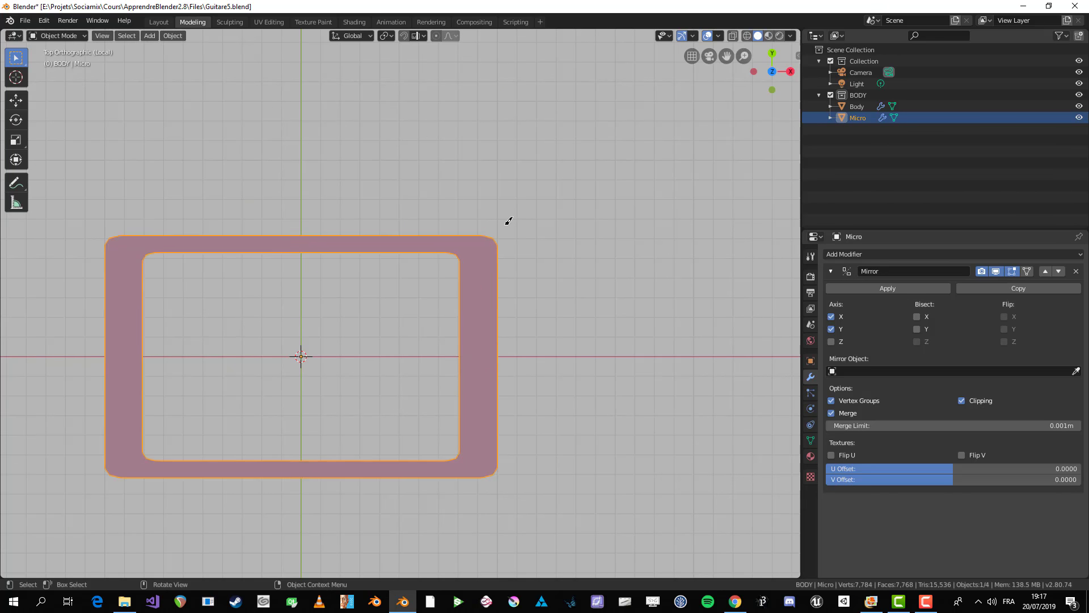
scroll(508, 220, "up", 1)
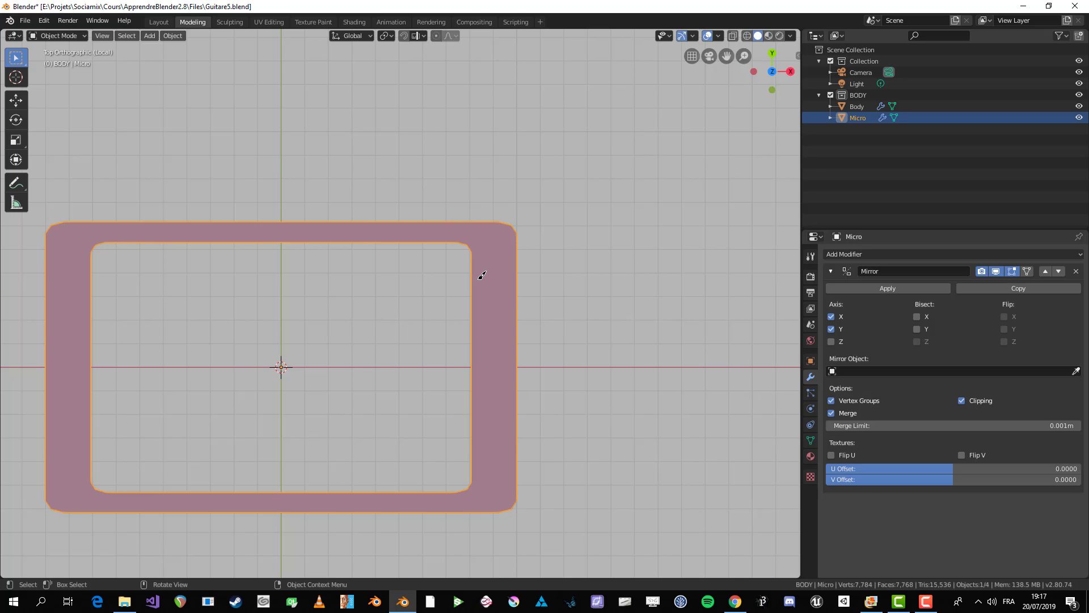
key("Tab")
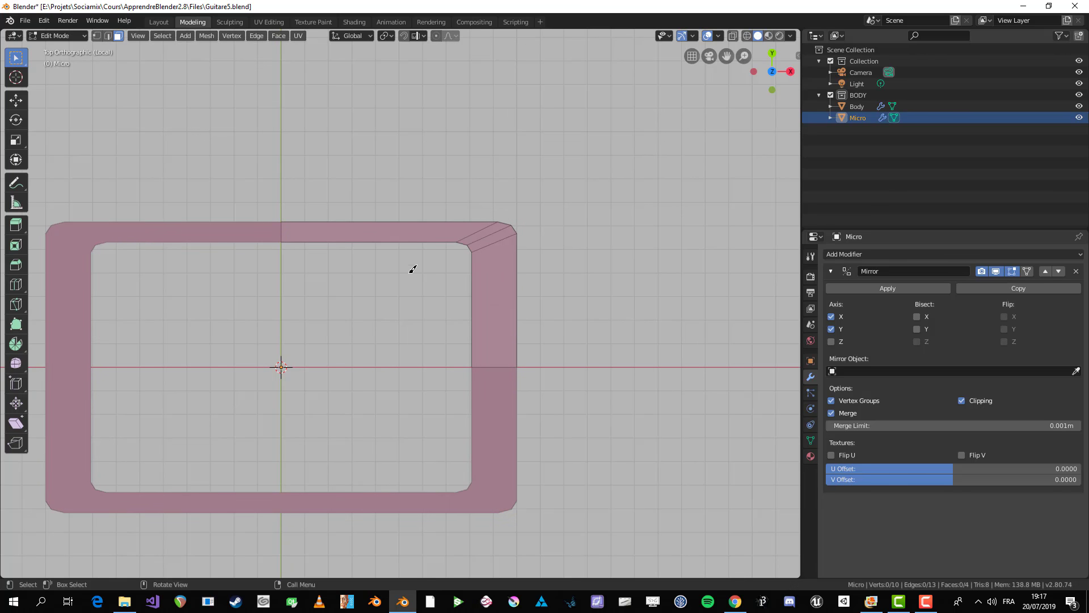
key("Tab")
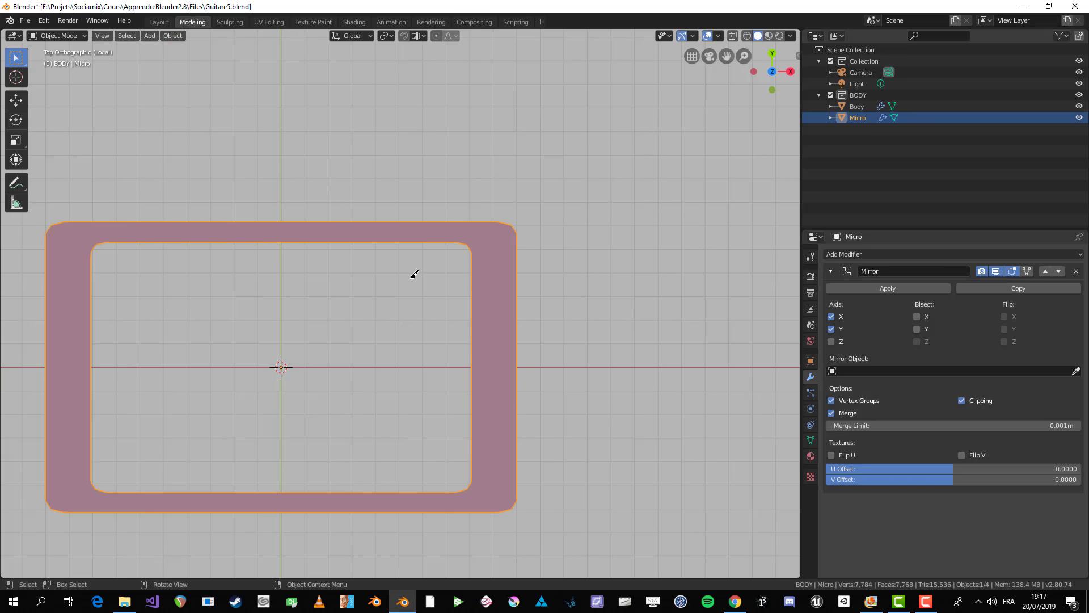
- Return to Edit Mode with edge selection and select the quarter frame's inner and outer edge loops
key("Tab")
scroll(460, 277, "up", 1)
key("2")
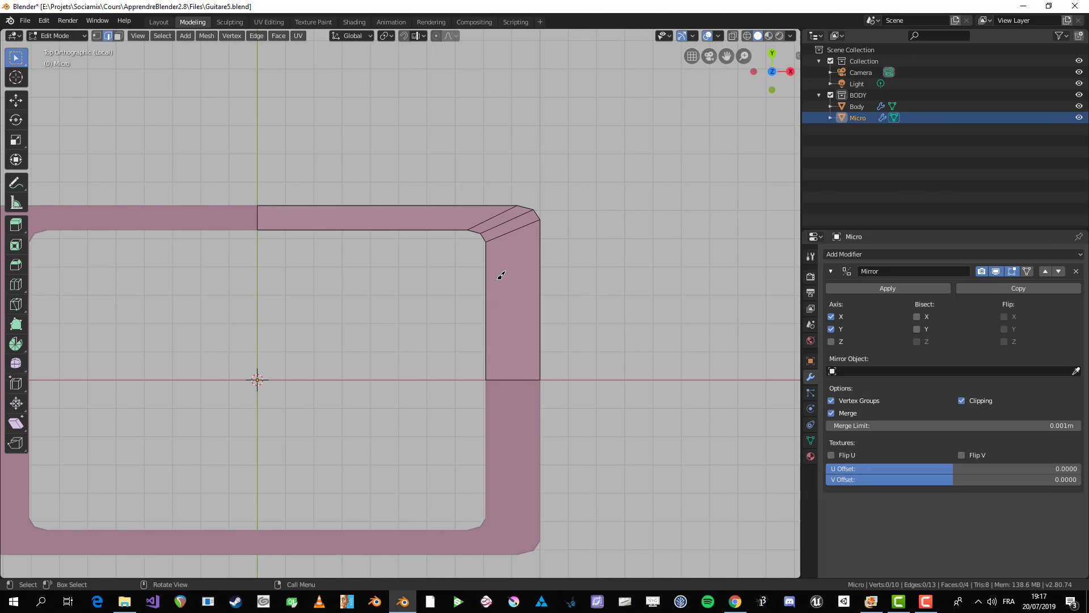
left_click(486, 278, "alt")
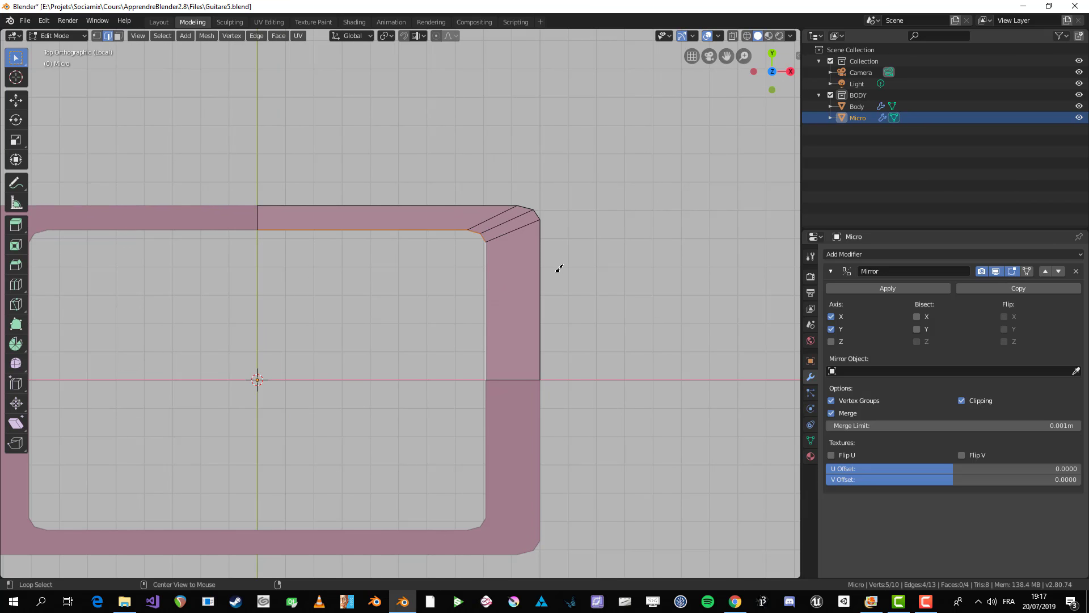
left_click(551, 260, "alt+shift")
middle_click_drag(551, 259, 520, 312)
- Try selecting the frame's inner and outer loops in vertex select mode
key("1")
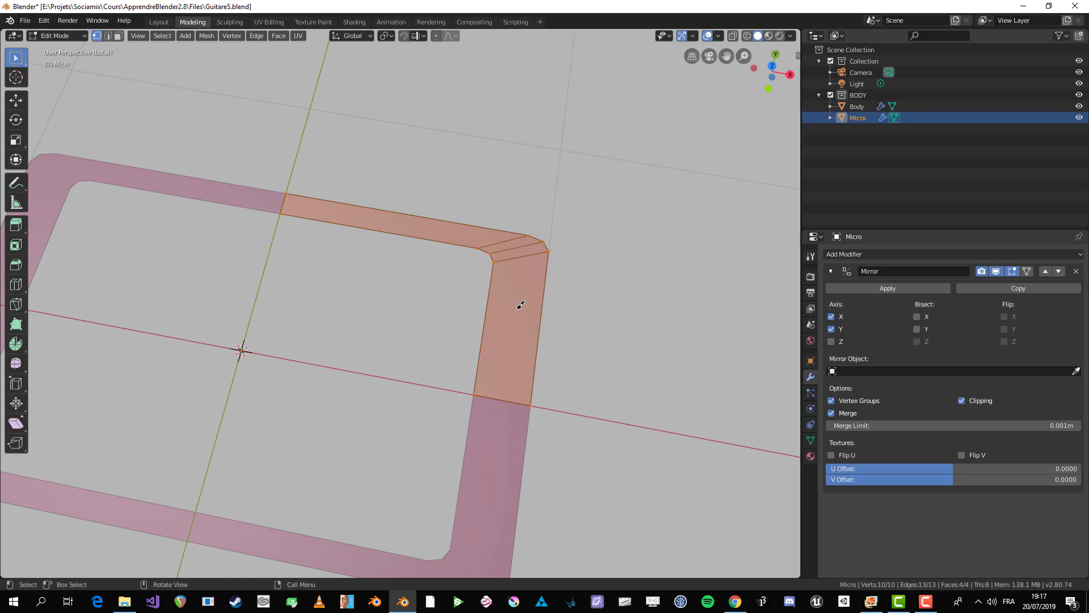
key("alt+a")
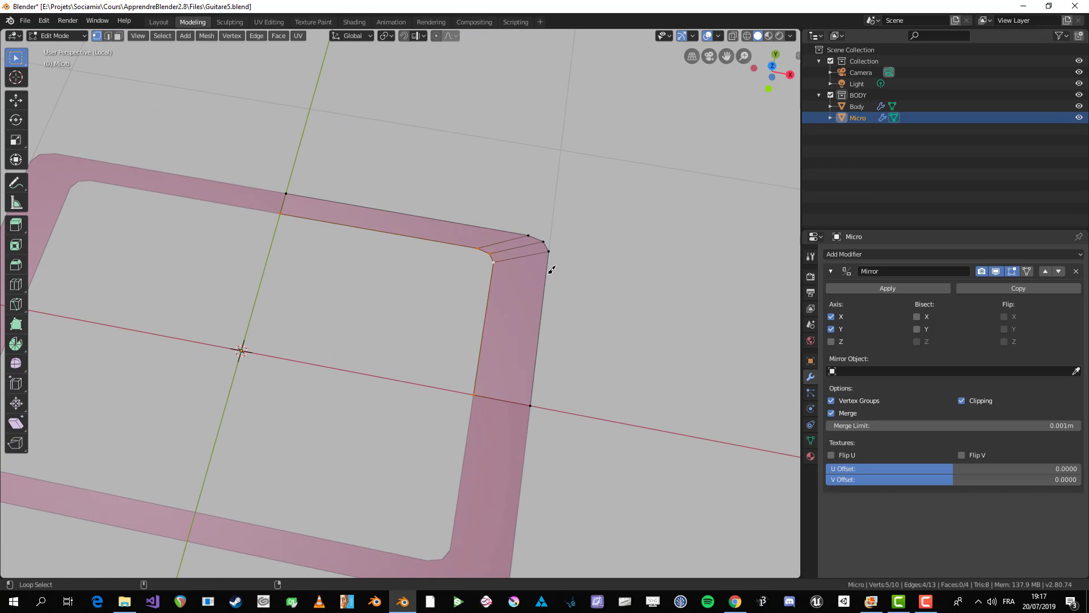
left_click(549, 269, "alt+shift")
scroll(301, 170, "up", 1)
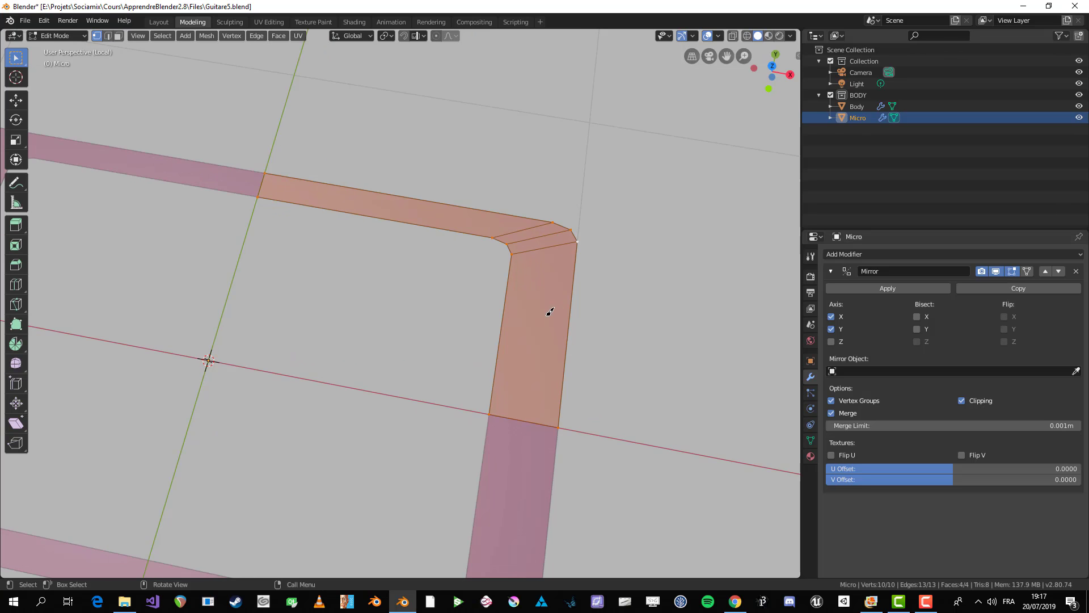
middle_click_drag(553, 294, 564, 284)
- Try selecting loops near the rounded corner in face select mode, return to edge selection, and clear the selection
key("3")
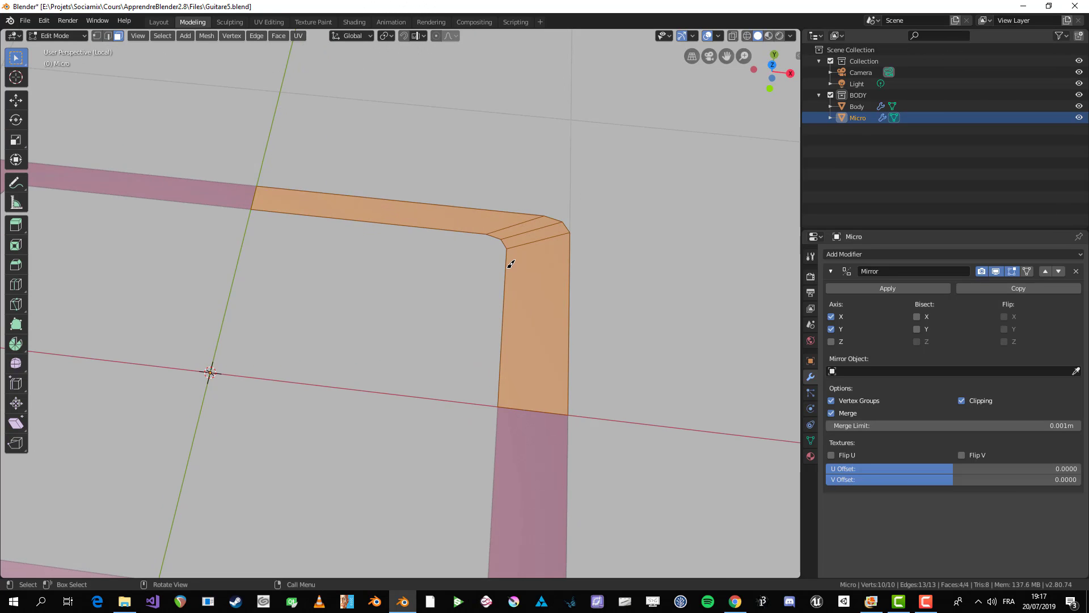
key("alt+a")
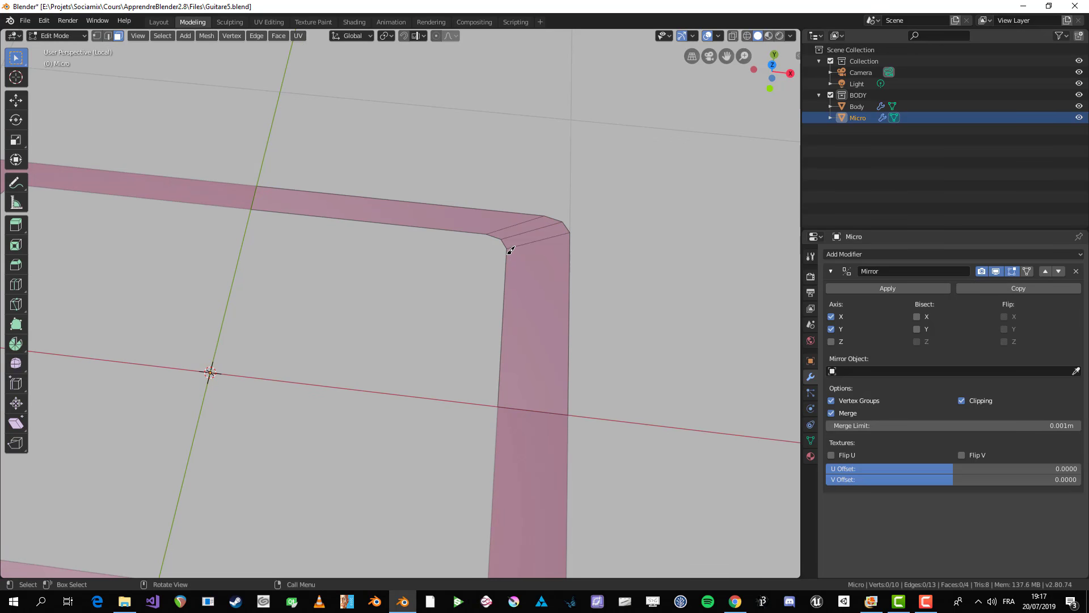
left_click(513, 247)
key("2")
left_click(510, 252, "alt")
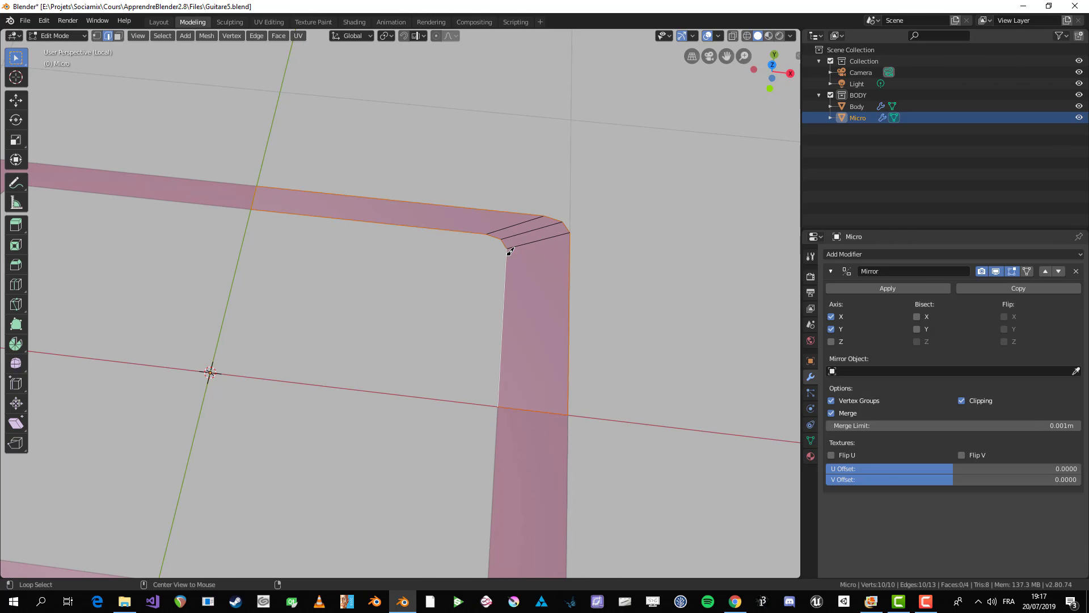
key("alt+a")
- Select the quarter frame's inner and outer edge loops and extrude them about 0.242 m downward along Z
left_click(510, 264, "alt")
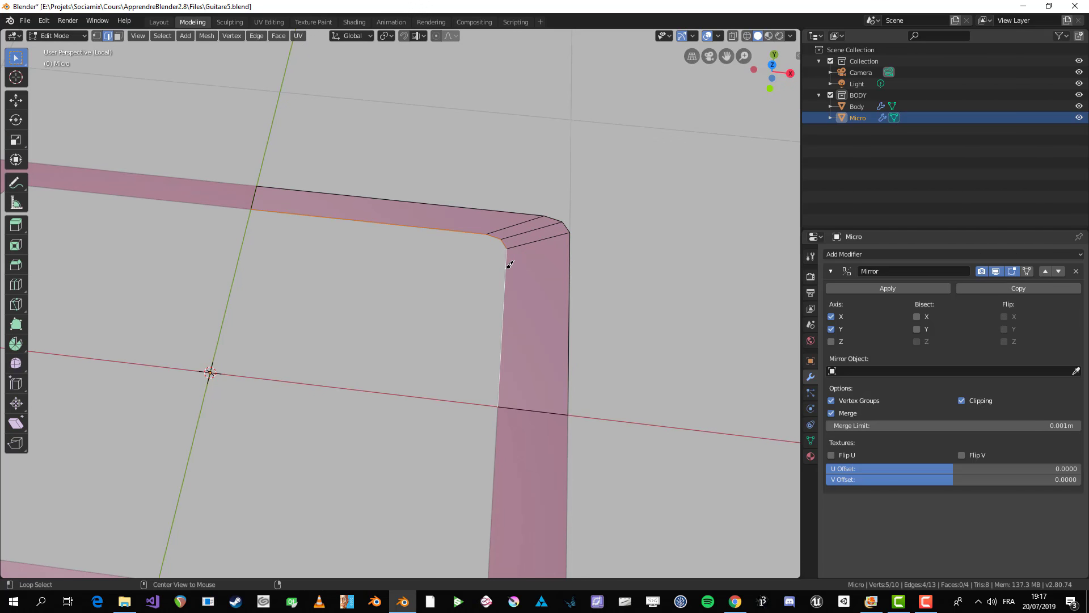
left_click(444, 195, "alt+shift")
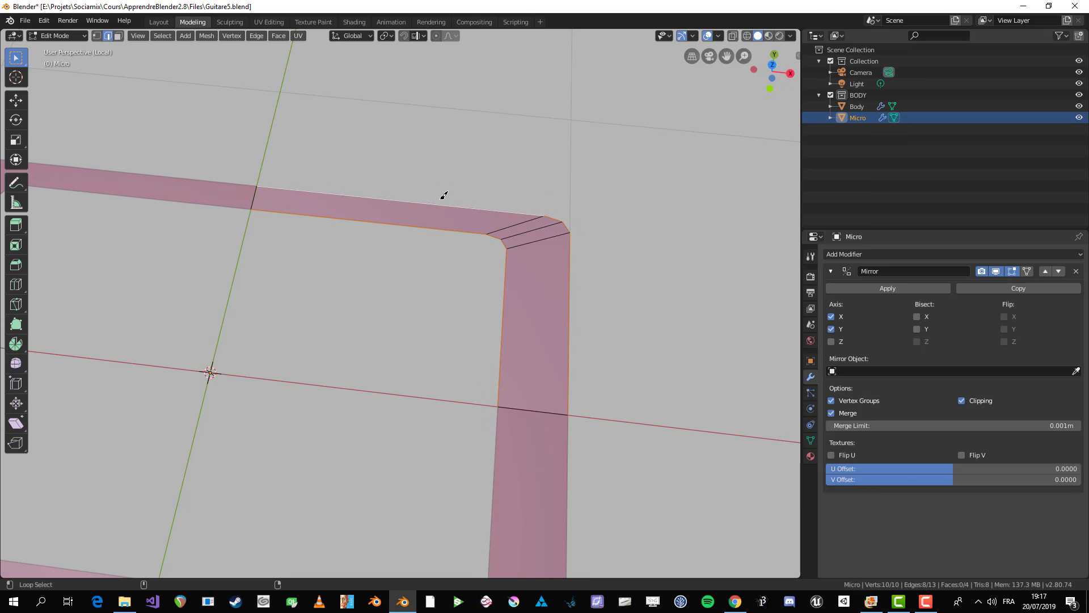
scroll(532, 282, "down", 4)
middle_click_drag(532, 282, 510, 287)
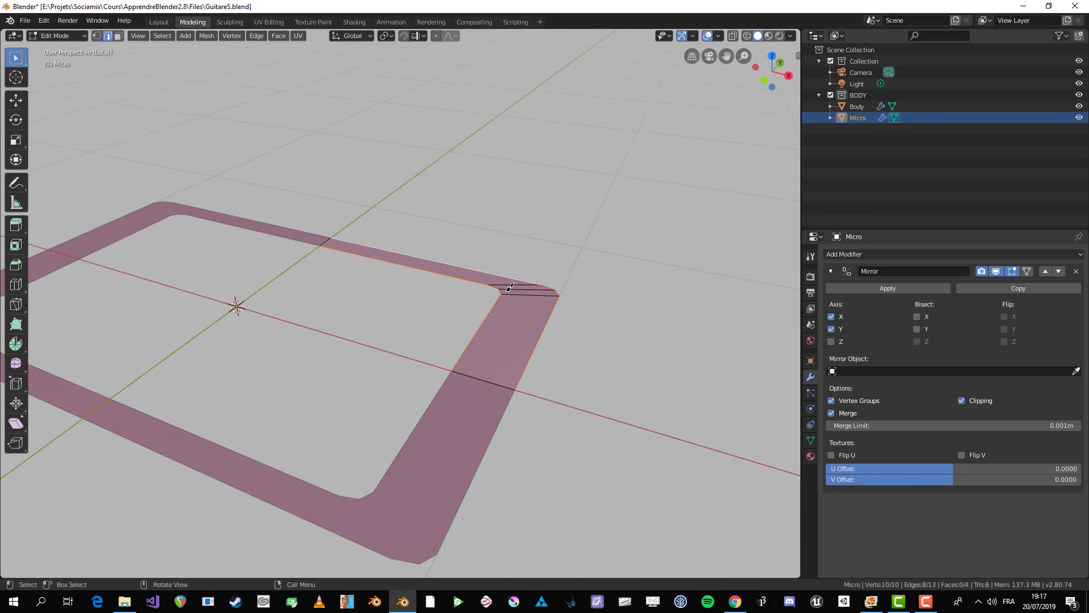
key("e")
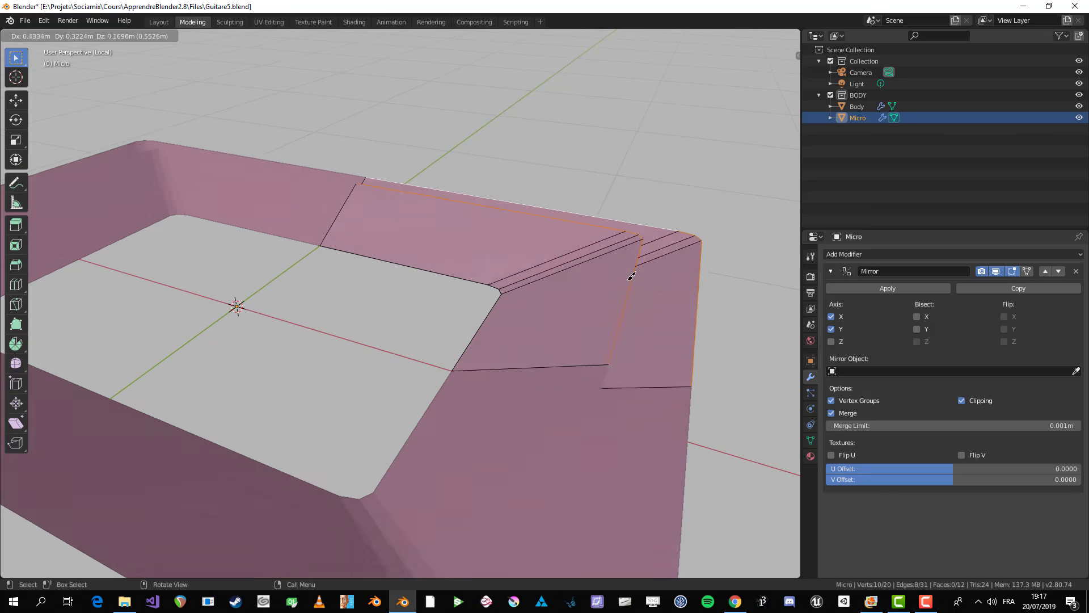
key("z")
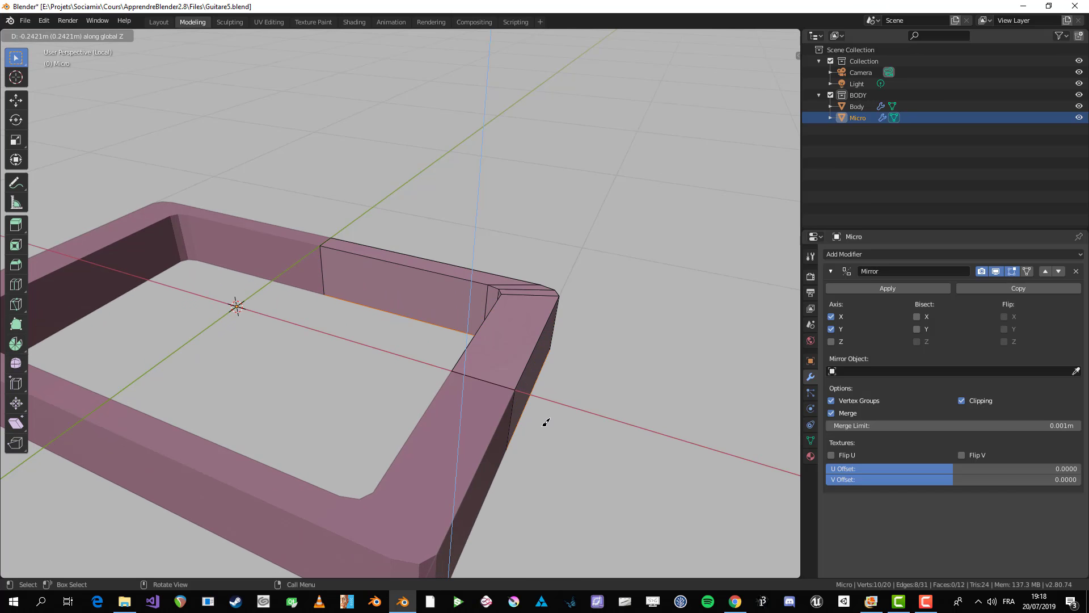
left_click(544, 423)
- Select the lower edge loop of the frame's inner wall and raise it about 0.11 m along Z
scroll(591, 418, "down", 3)
middle_click_drag(590, 418, 474, 414)
scroll(471, 433, "up", 2)
scroll(471, 432, "down", 3)
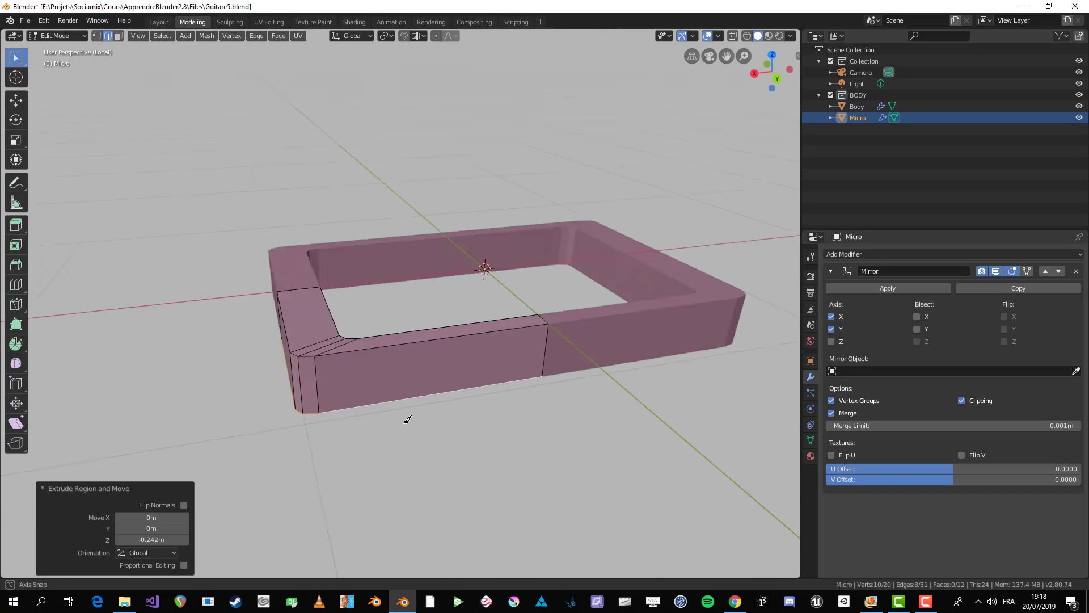
middle_click_drag(406, 418, 403, 389)
key("alt+a")
left_click(388, 311, "alt")
key("alt+a")
left_click(363, 324, "alt")
key("g")
key("z")
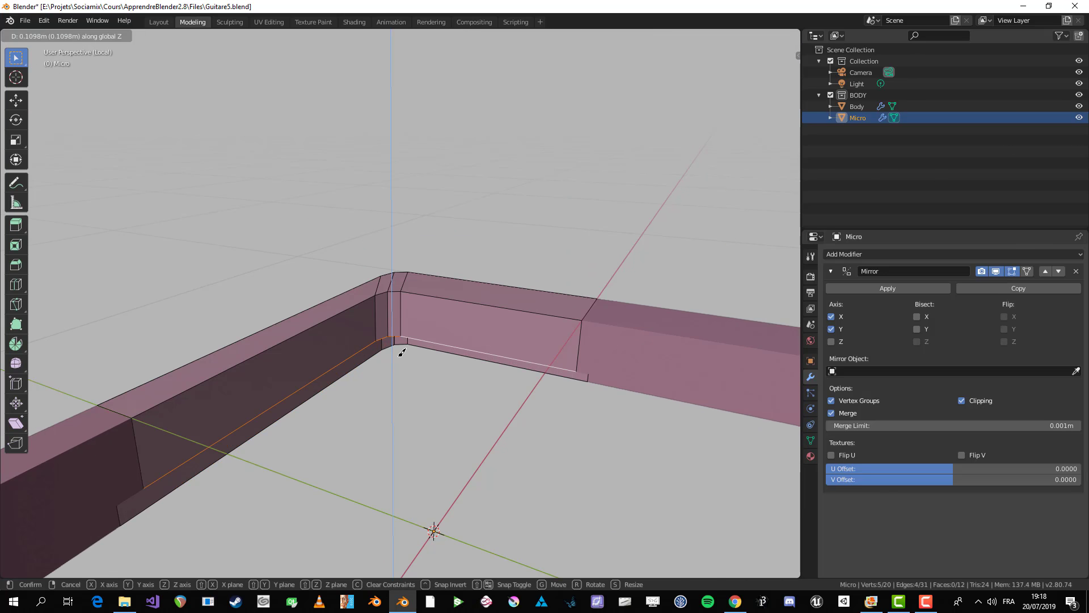
left_click(401, 352)
- Show the frame in front orthographic view with X-ray enabled to compare the inner and outer wall heights
middle_click_drag(401, 352, 530, 279)
key("KP_1")
scroll(491, 312, "up", 3)
key("alt+z")
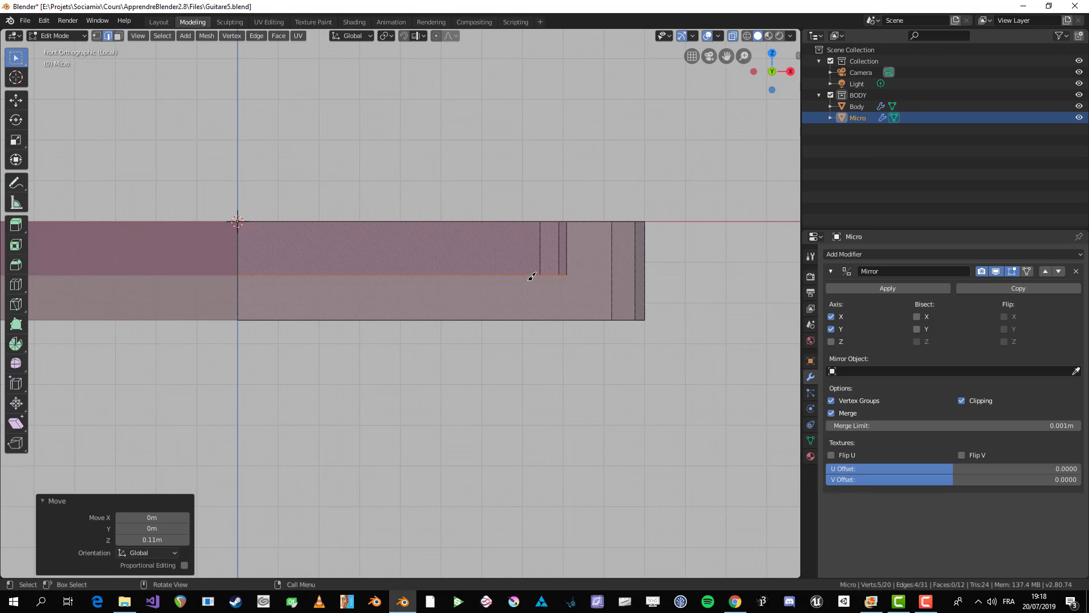
- Adjust the height of the inner wall's lower edge loop along Z and turn off X-ray
key("g")
key("z")
left_click(554, 315)
key("alt+z")
middle_click_drag(554, 316, 525, 214)
left_click(498, 320, "alt")
middle_click_drag(498, 320, 533, 258)
middle_click_drag(395, 343, 471, 301)
key("KP_7")
key("ctrl+KP_7")
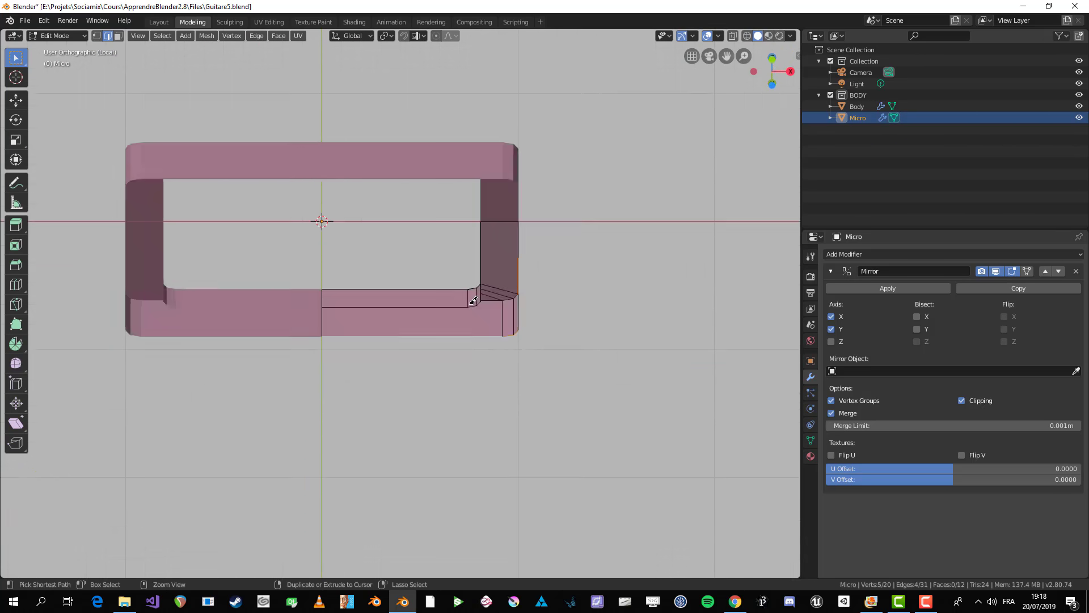
key("alt+a")
- Extrude the quarter frame's long outer bottom edge along Y to the X-axis centre line, closing the underside
scroll(442, 355, "up", 2)
middle_click_drag(439, 359, 446, 364)
left_click(460, 361)
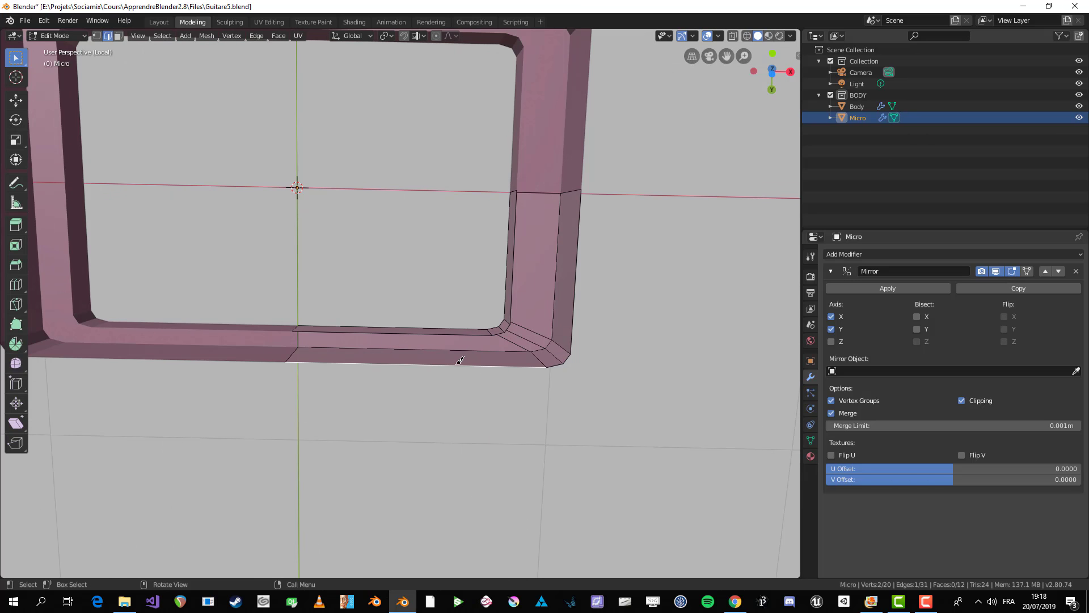
key("ctrl+KP_7")
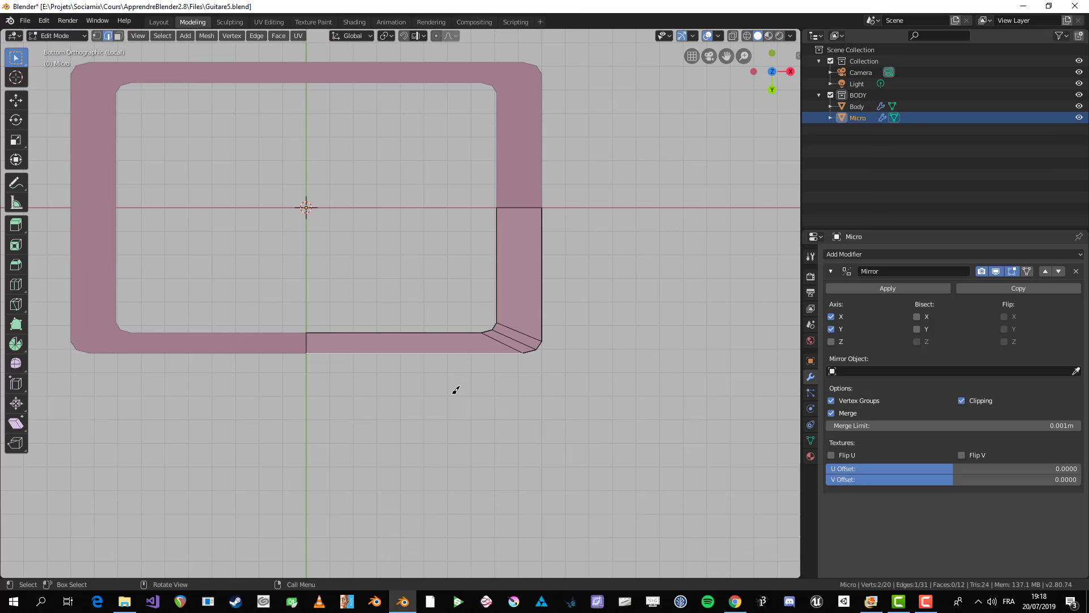
key("e")
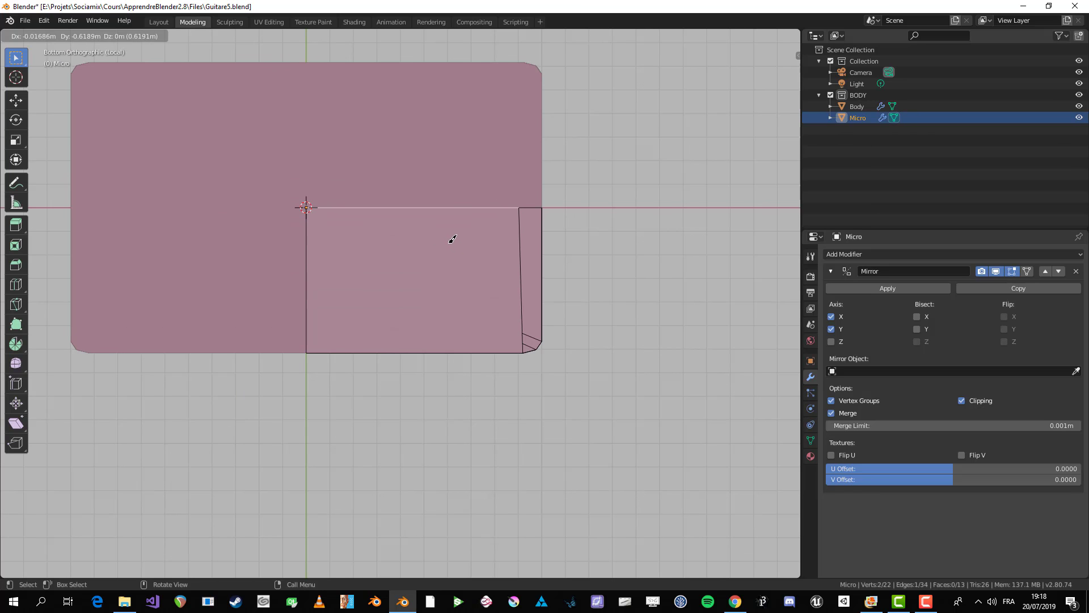
key("y")
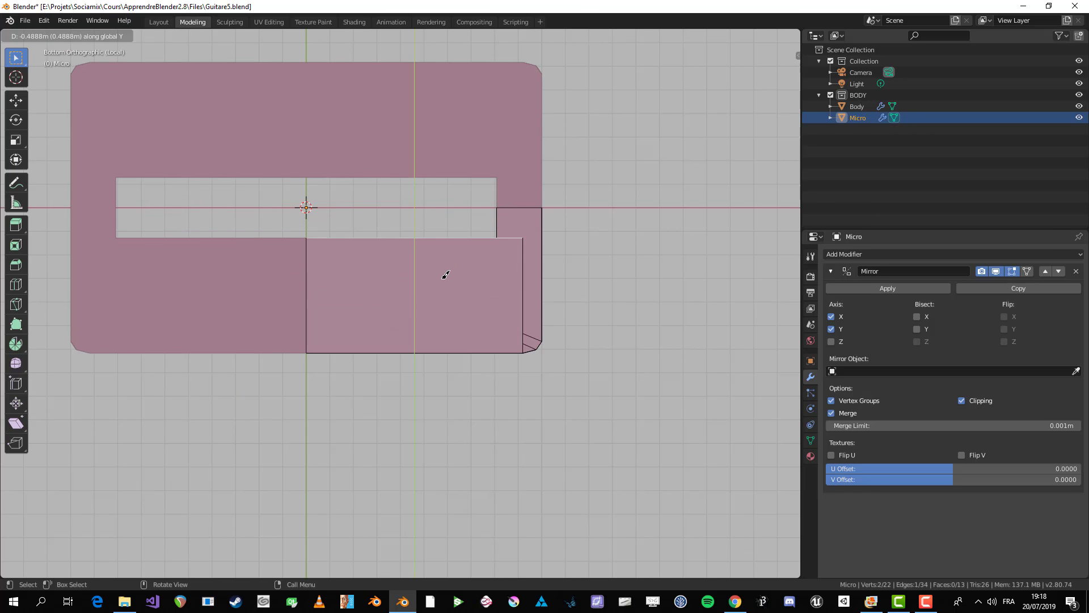
left_click(443, 206)
left_click(639, 397)
- Try a loop cut along the new bottom face near its short outer edge, and undo it
middle_click_drag(639, 397, 449, 354)
key("ctrl+r")
left_click(480, 314)
right_click(479, 314)
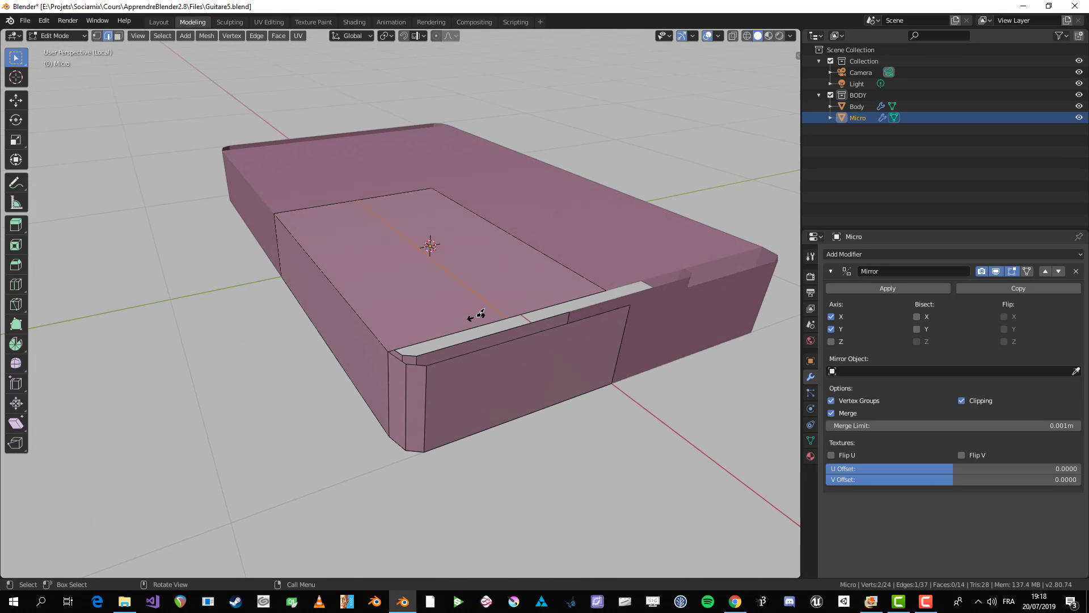
left_click(384, 329)
middle_click_drag(384, 329, 425, 363)
key("alt+a")
scroll(469, 348, "up", 2)
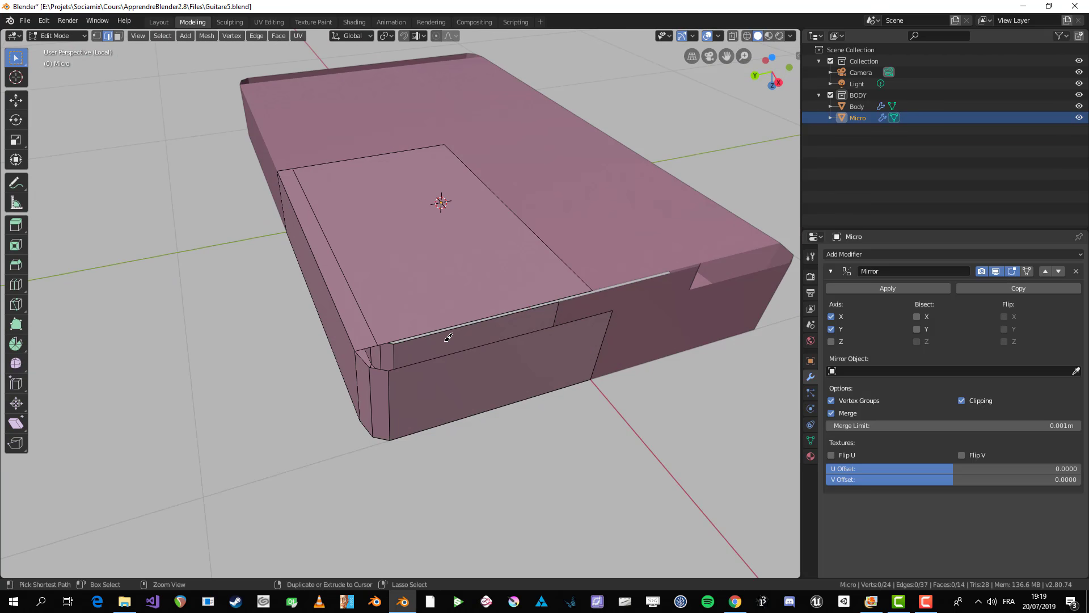
key("ctrl+z")
key("ctrl+z")
- Fill the gap between the bottom face's short edge and the rounded outer corner with a new face
middle_click_drag(398, 352, 368, 359)
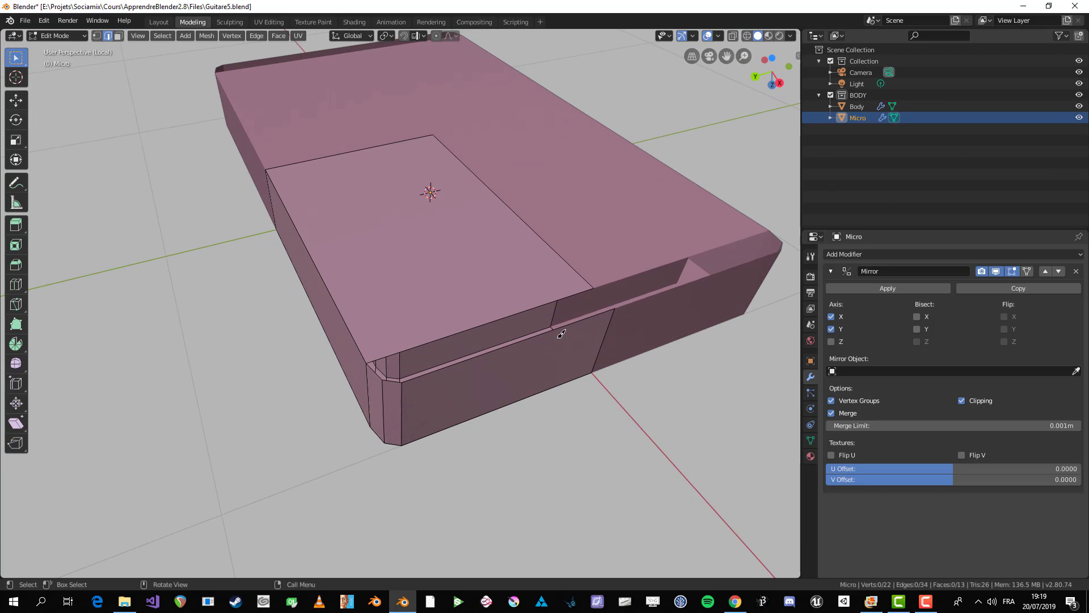
scroll(340, 359, "up", 1)
left_click(379, 370)
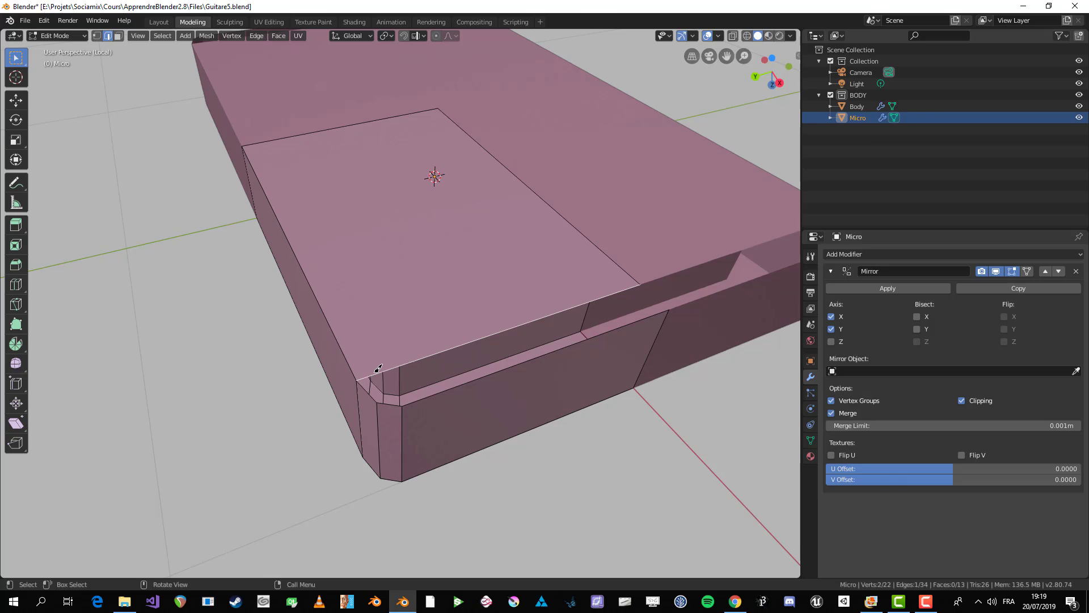
left_click(380, 397, "shift")
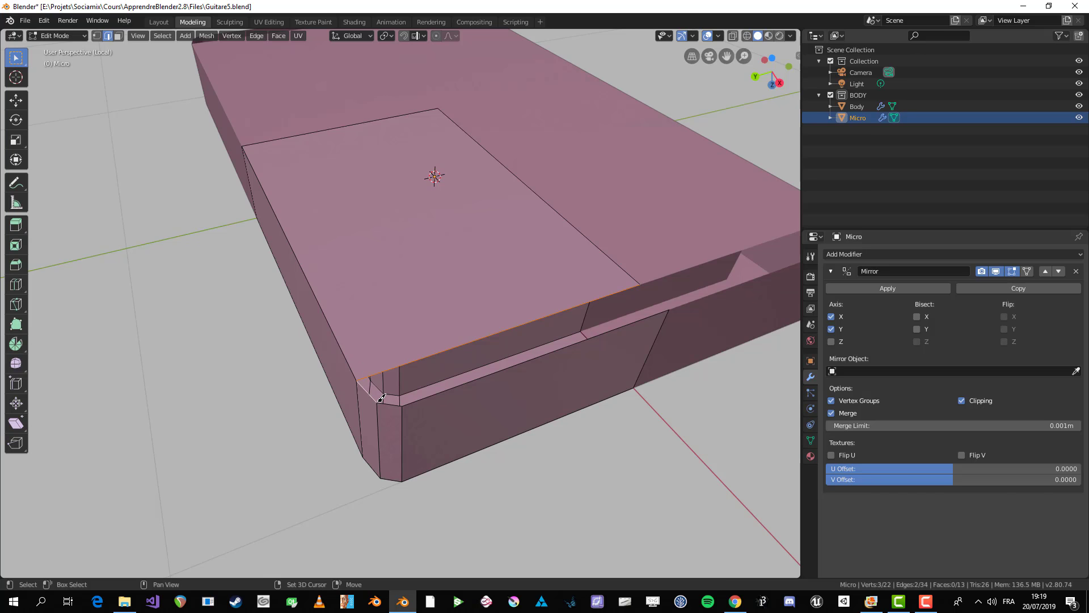
key("f")
- Try deleting the edge between the two bottom faces with Edge Loops, and undo the deletion
left_click(422, 357)
key("x")
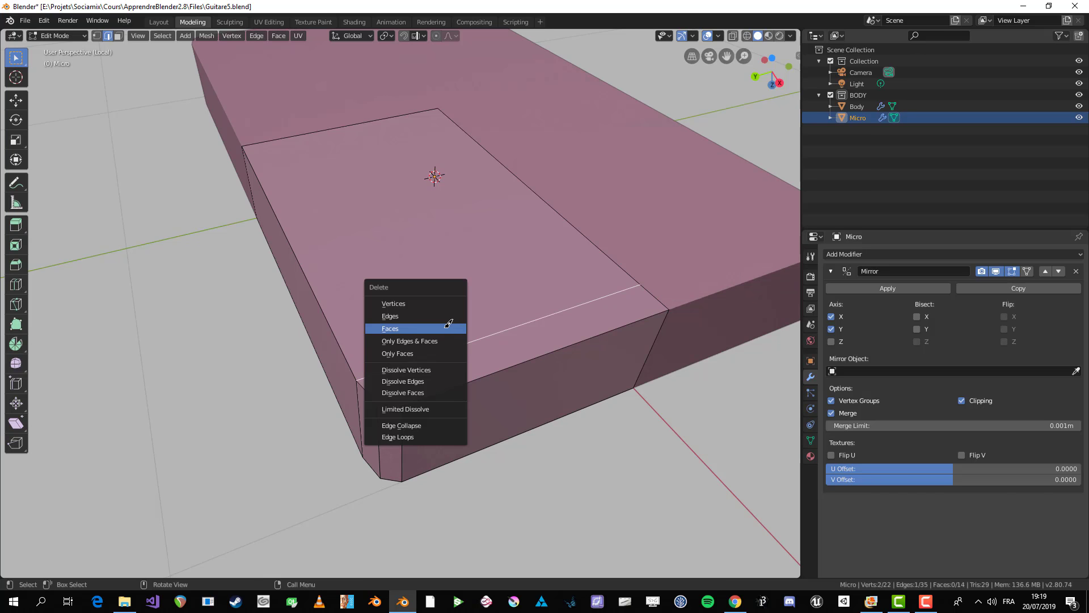
left_click(423, 436)
key("ctrl+z")
key("alt+a")
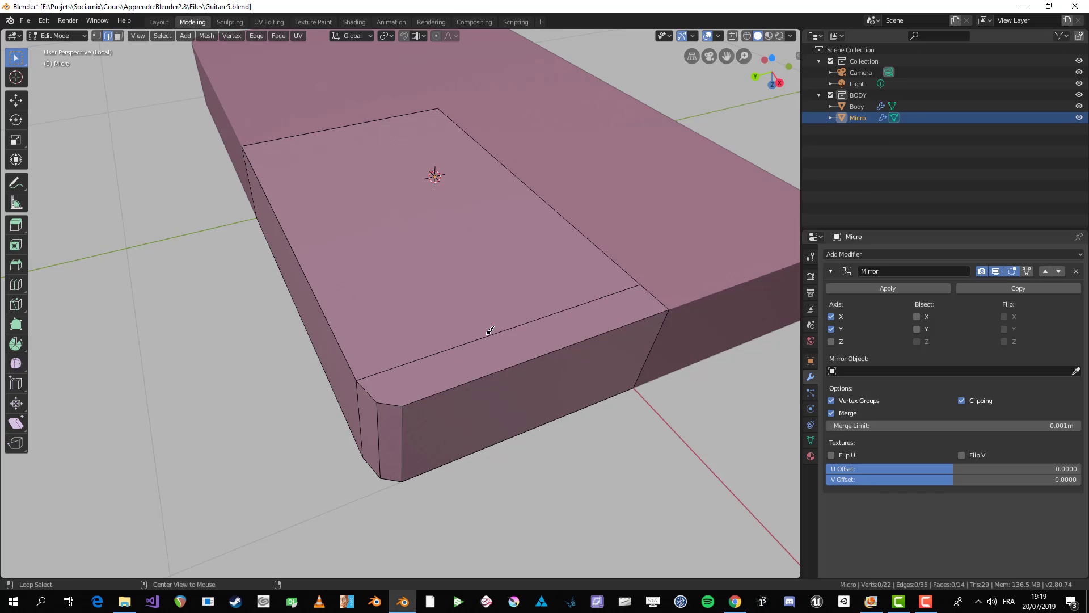
- Dissolve the edge dividing the two bottom faces to merge them into one
left_click(489, 330, "alt")
key("x")
left_click(478, 334)
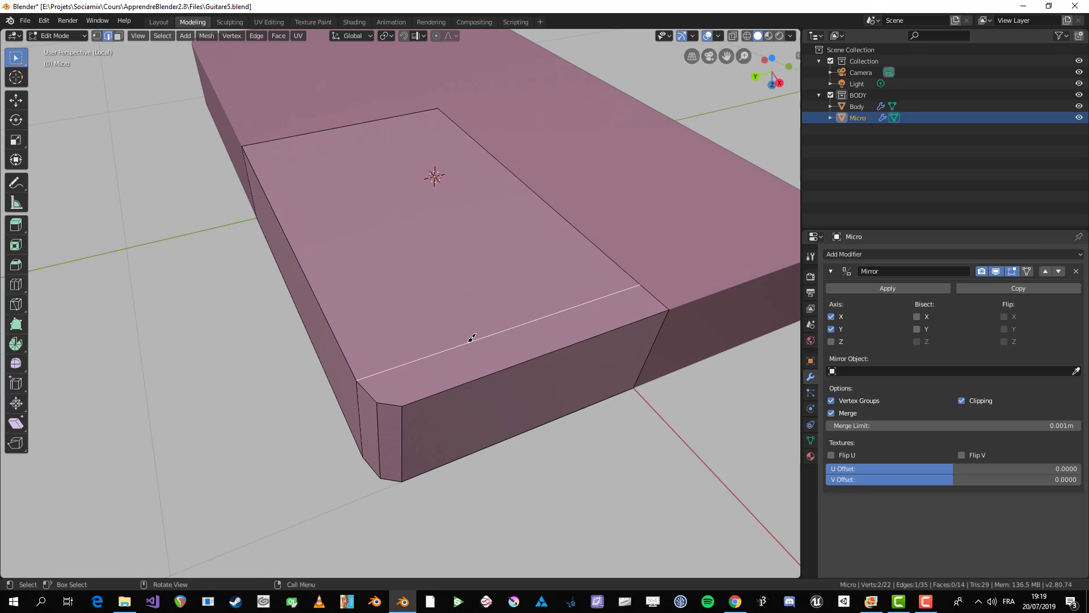
key("x")
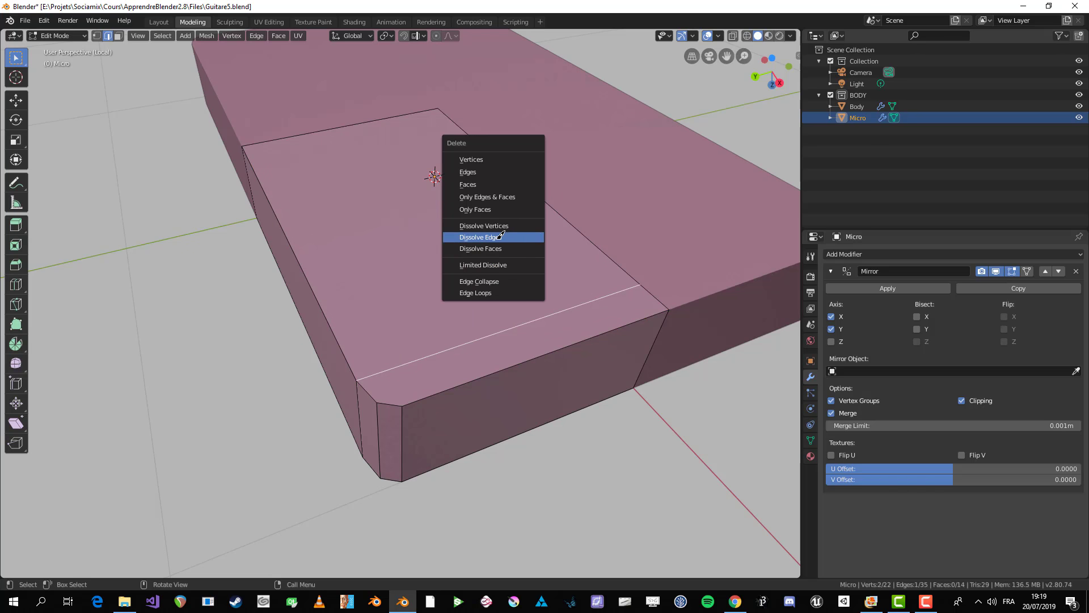
left_click(501, 235)
- Inset the quarter bottom face by about 0.04 with Boundary off, and clear the selection
middle_click_drag(420, 381, 676, 397)
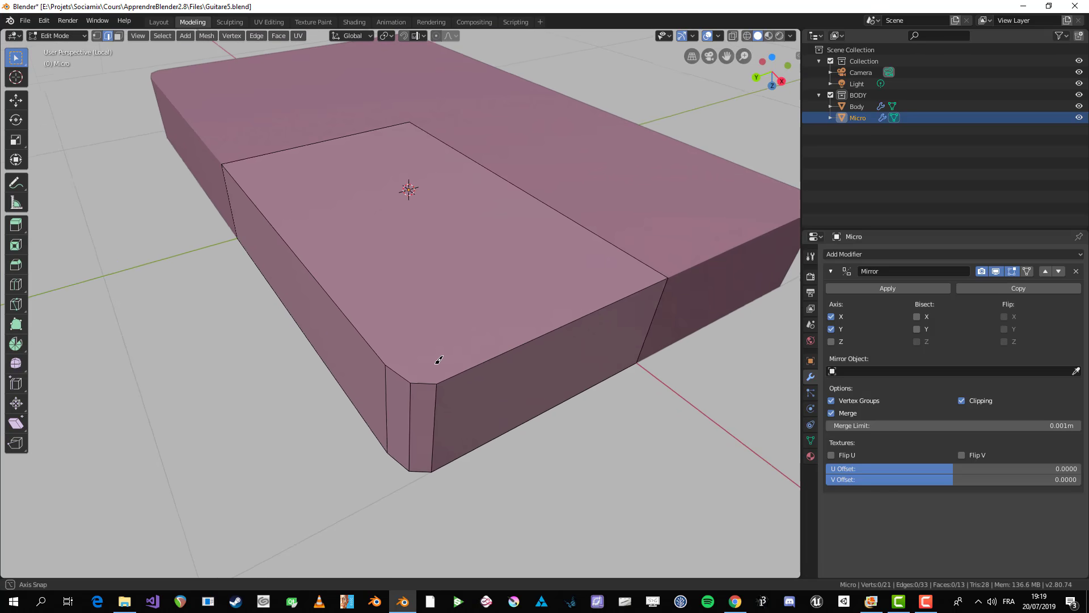
key("3")
left_click(436, 358)
key("i")
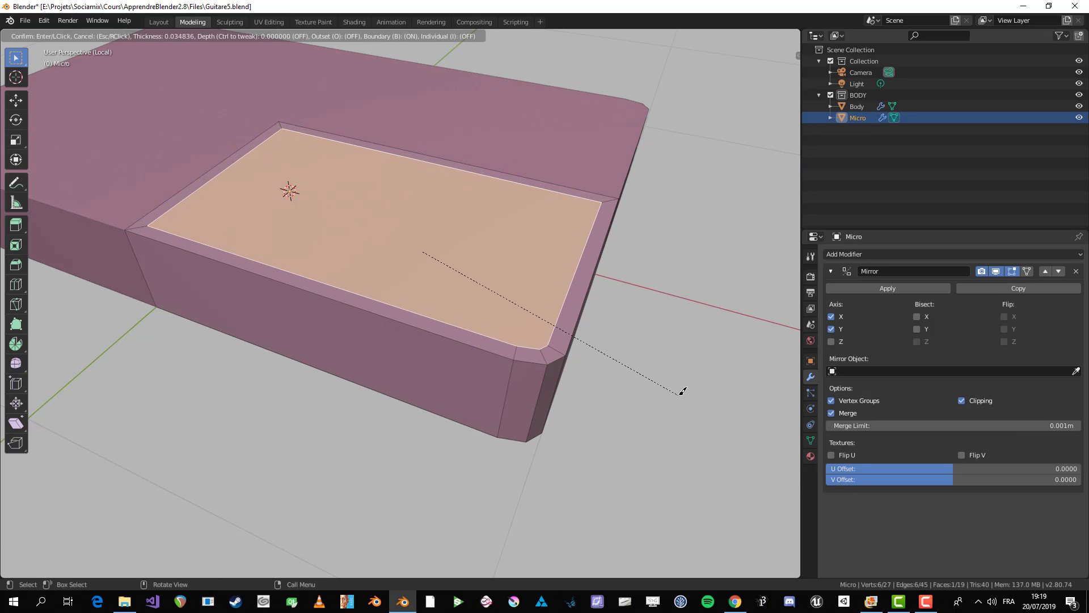
key("b")
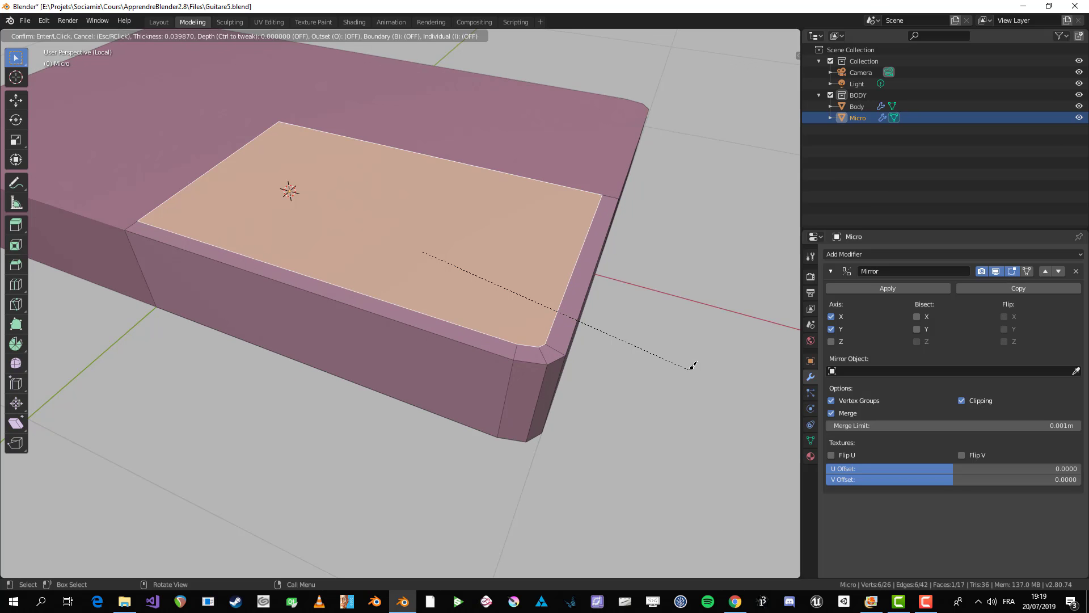
left_click(692, 366)
middle_click_drag(686, 367, 454, 364)
key("alt+a")
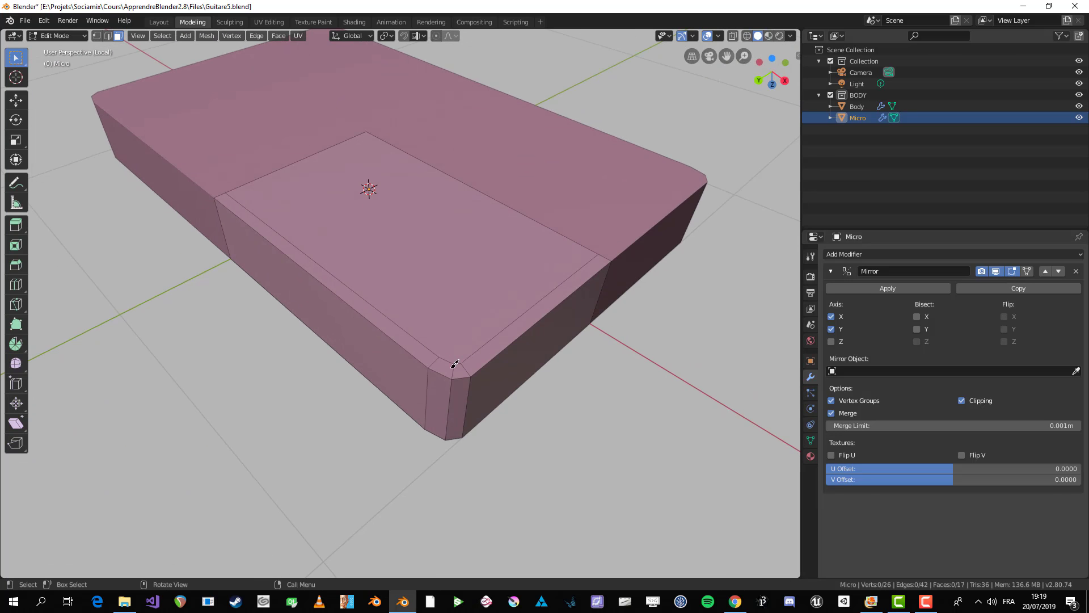
- Cut a freehand closed polygon into the inset bottom face with the Knife tool in bottom orthographic view
left_click(503, 247)
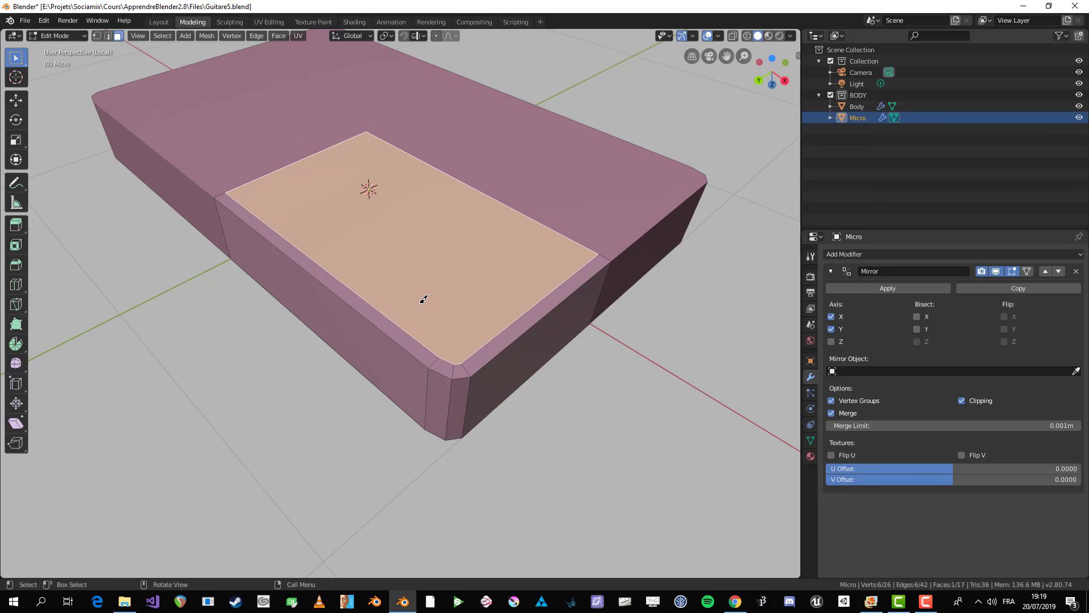
key("KP_7")
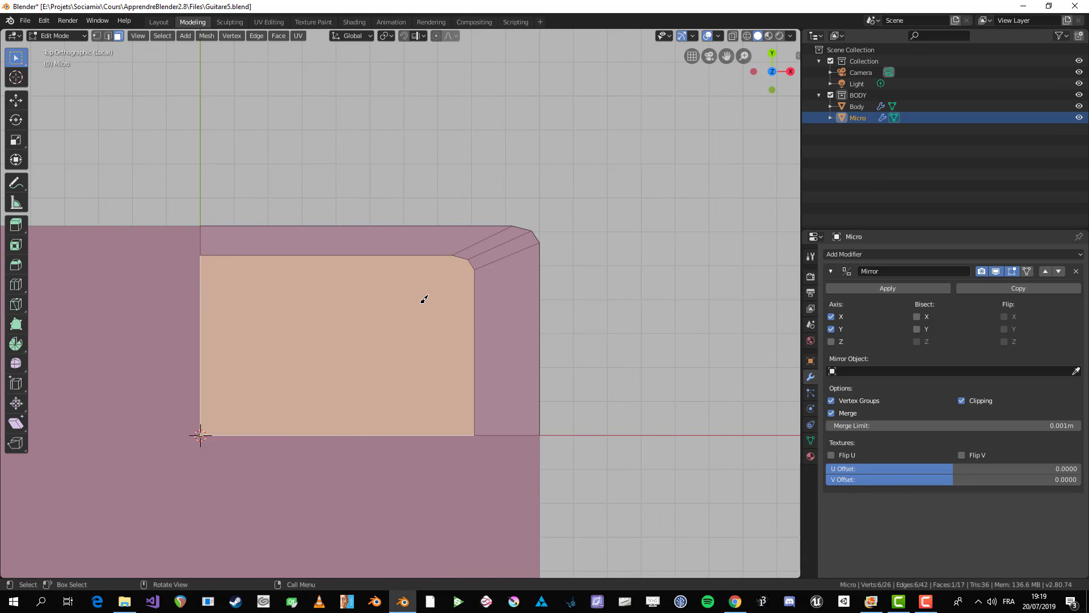
key("ctrl+KP_7")
key("alt+a")
scroll(482, 275, "down", 3)
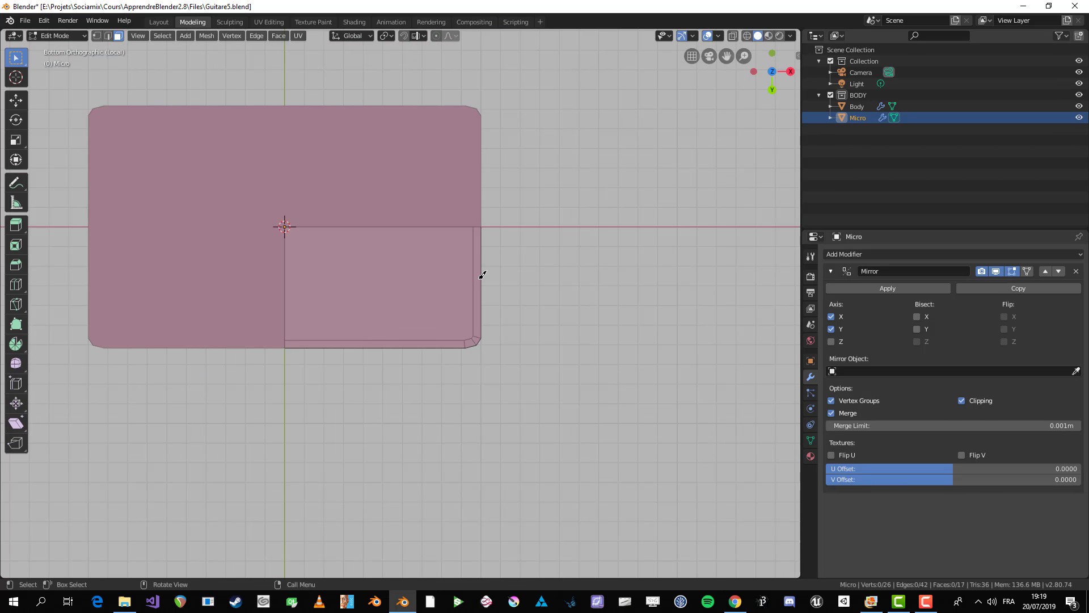
scroll(488, 275, "up", 4)
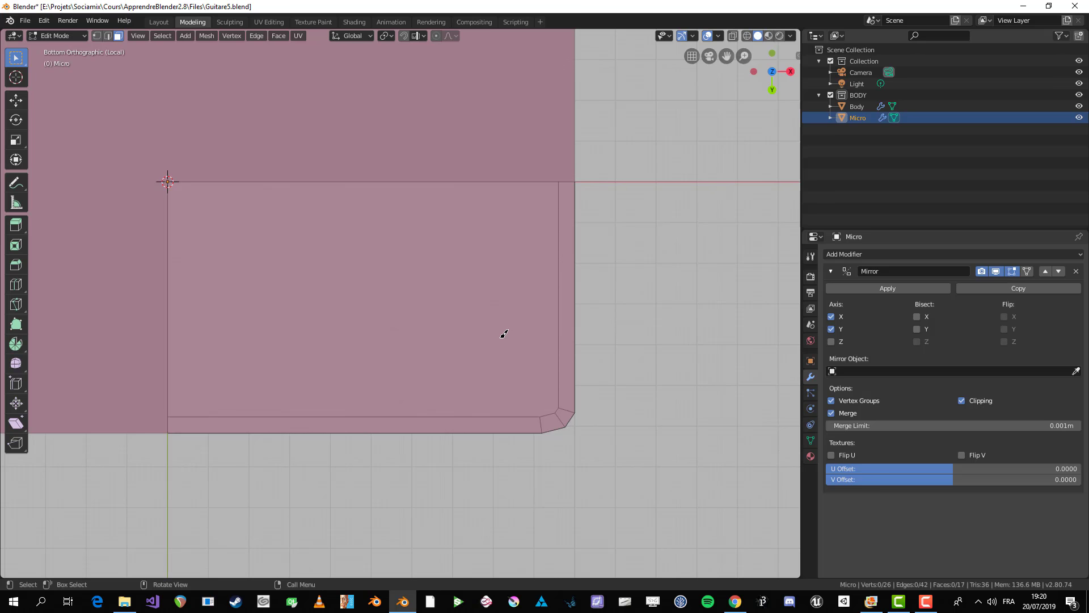
key("k")
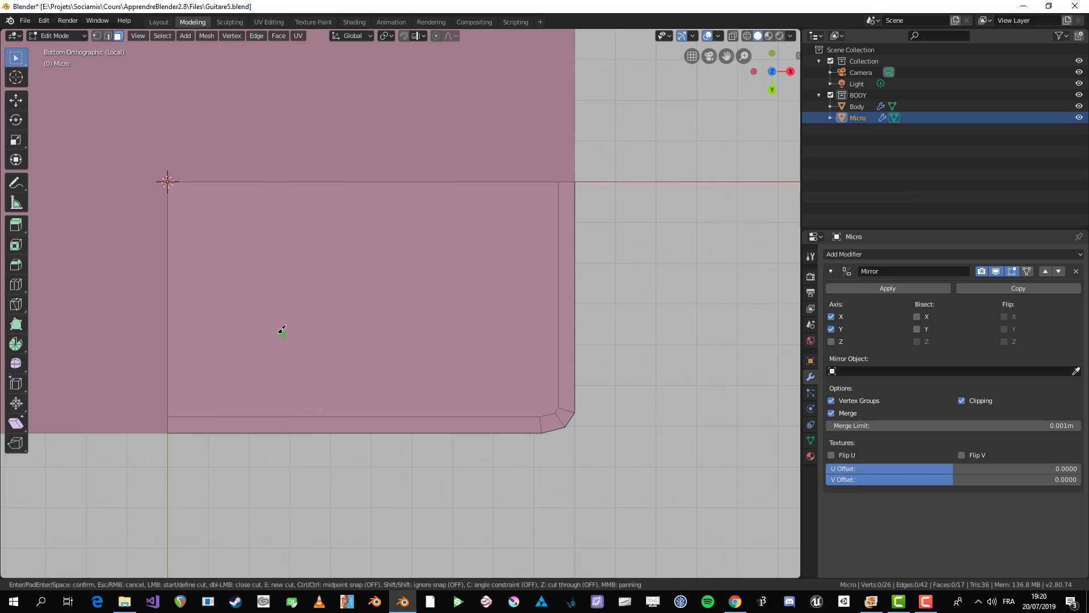
left_click(258, 342)
left_click(338, 182)
left_click(481, 276)
left_click(515, 401)
left_click(344, 350)
left_click(364, 261)
left_click(327, 241)
left_click(297, 336)
left_click(284, 361)
left_click(259, 343)
key("Return")
- Extrude the freehand knife shape from the underside, and undo both the extrusion and the cut
middle_click_drag(455, 357, 422, 259)
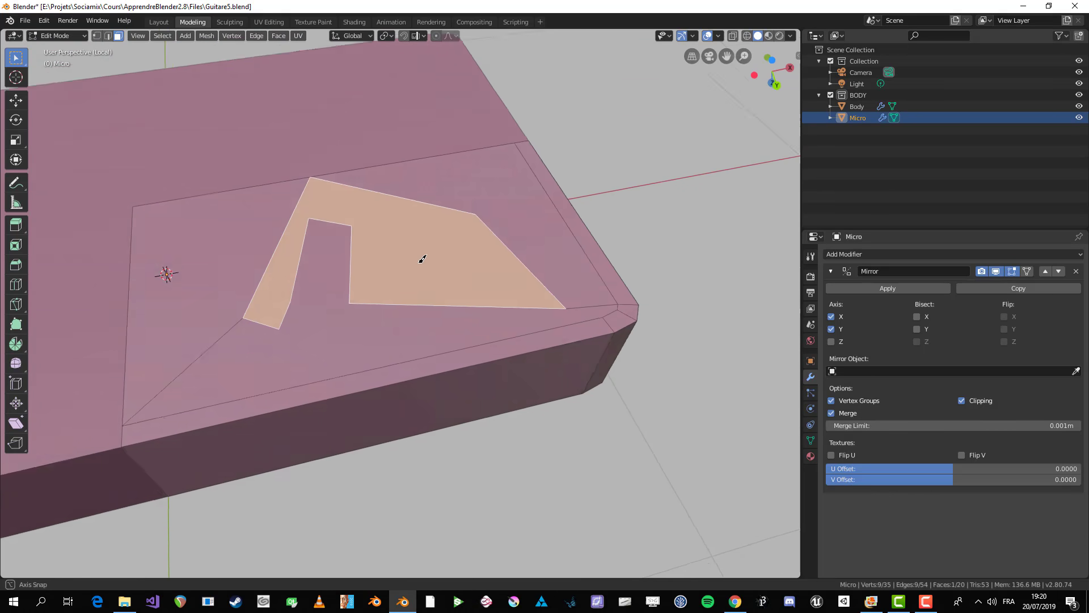
key("e")
left_click(430, 149)
scroll(481, 238, "down", 3)
middle_click_drag(481, 238, 454, 228)
key("ctrl+z")
key("ctrl+z")
key("ctrl+z")
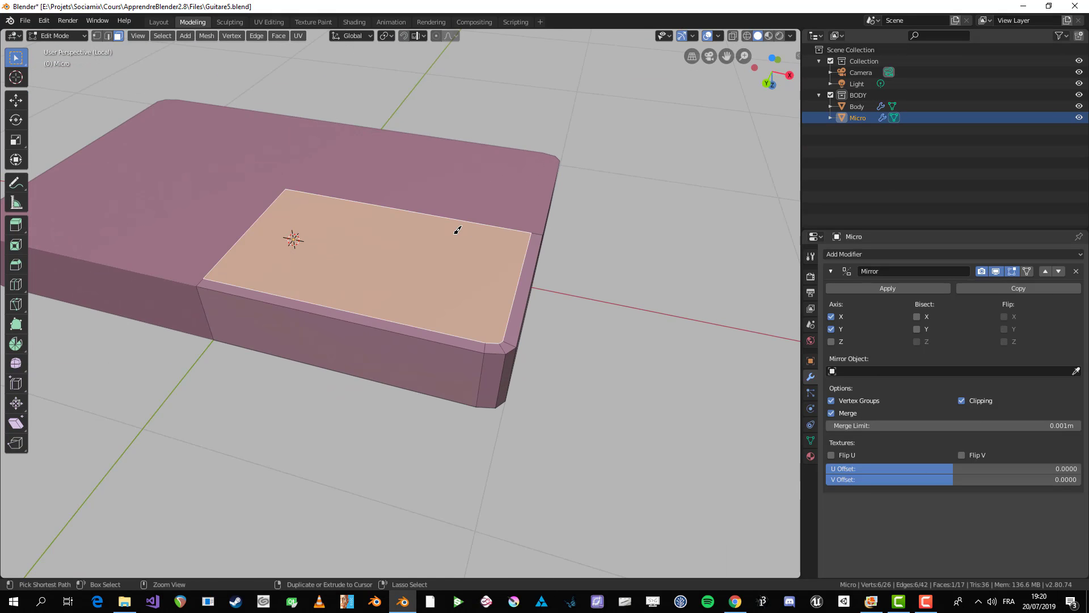
- Show the quarter underside in bottom orthographic view with nothing selected
key("KP_7")
key("ctrl+KP_7")
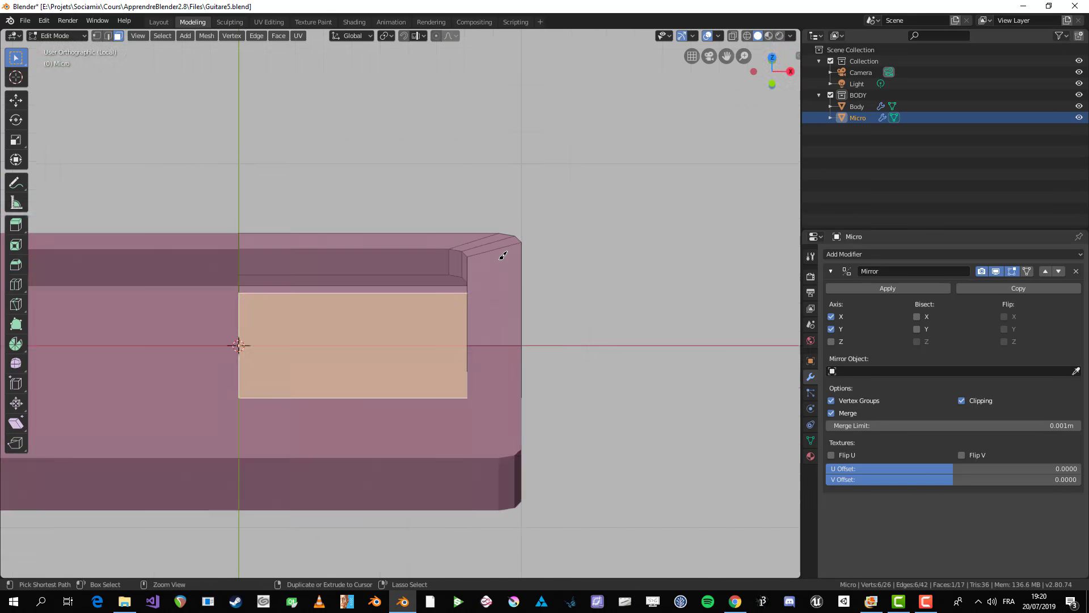
scroll(502, 269, "up", 2)
key("alt+a")
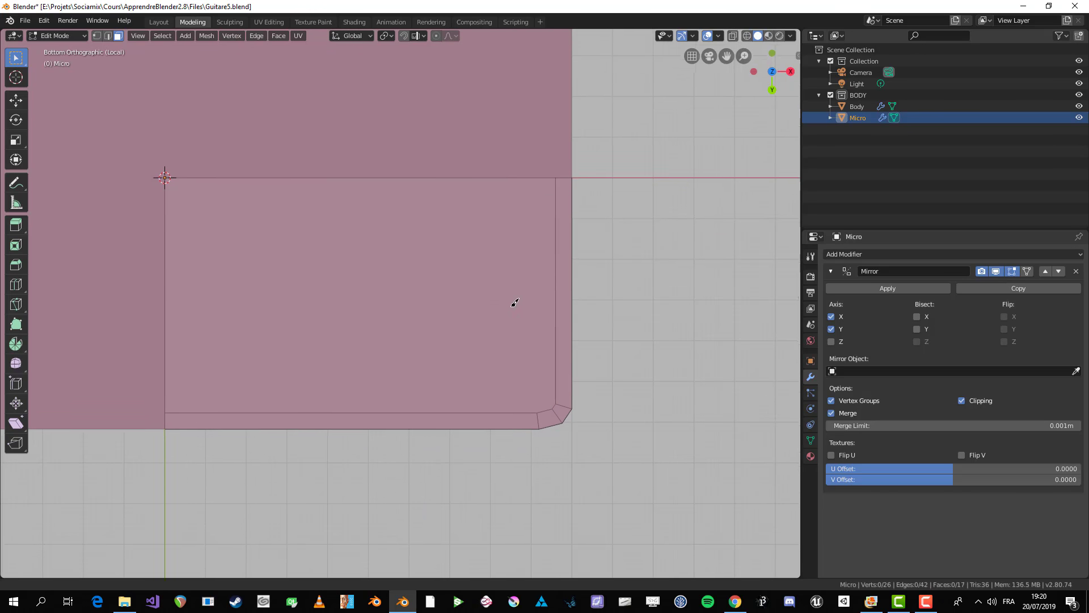
scroll(521, 284, "up", 1)
middle_click_drag(530, 263, 542, 296)
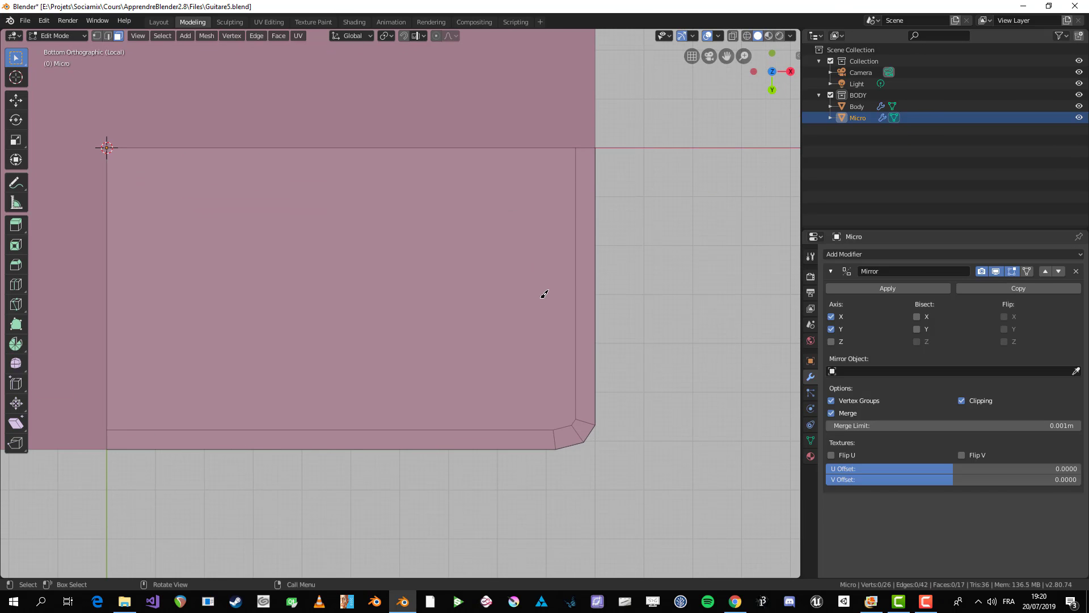
left_click(557, 428)
left_click(595, 340)
key("Escape")
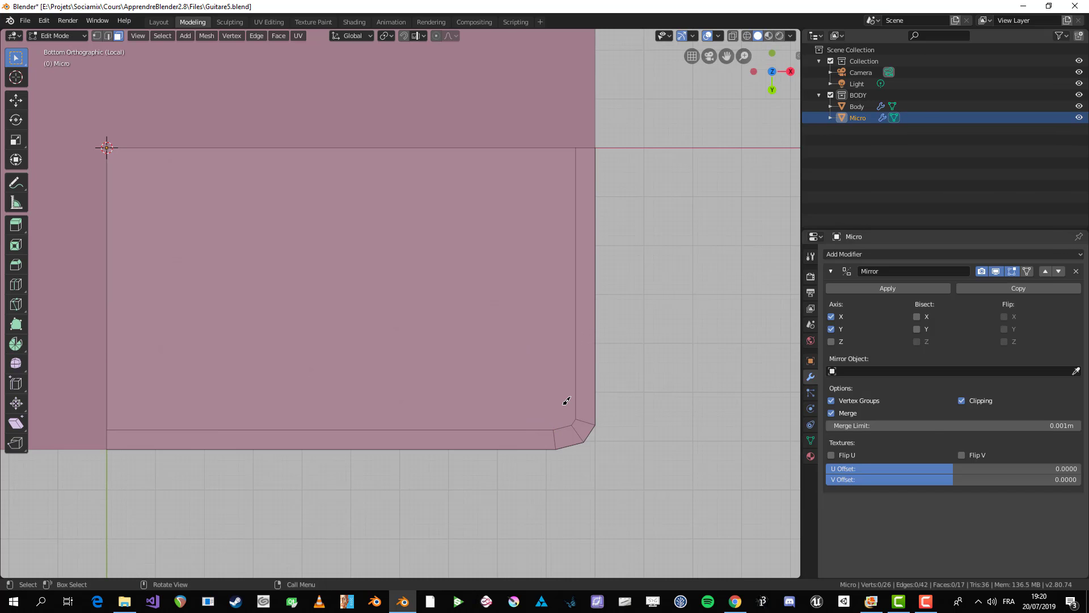
- Start an angle-constrained Knife cut from the inset's rounded-corner vertex on its long side, straight to the X-axis centre line
key("k")
left_click(555, 414)
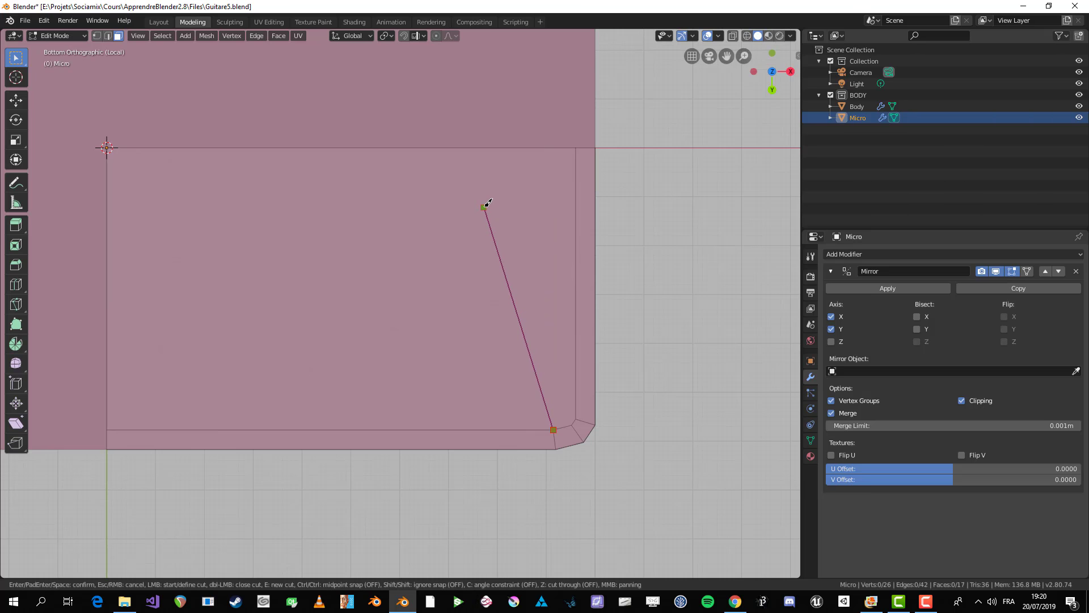
key("c")
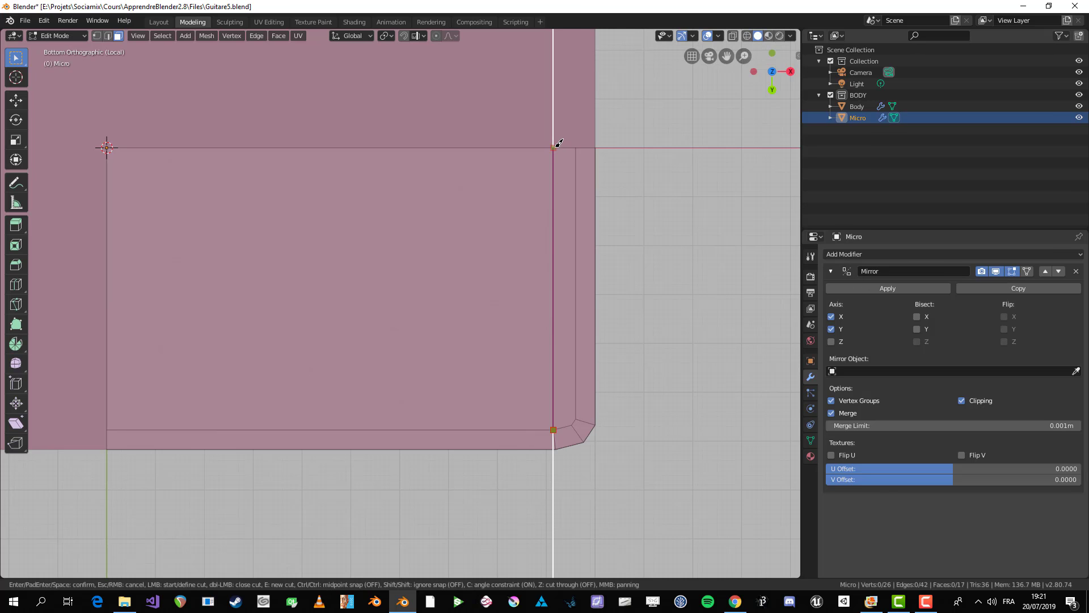
left_click(558, 144)
- Add a second angle-constrained Knife cut from the inset corner vertex on the short side to the Y-axis centre line
key("e")
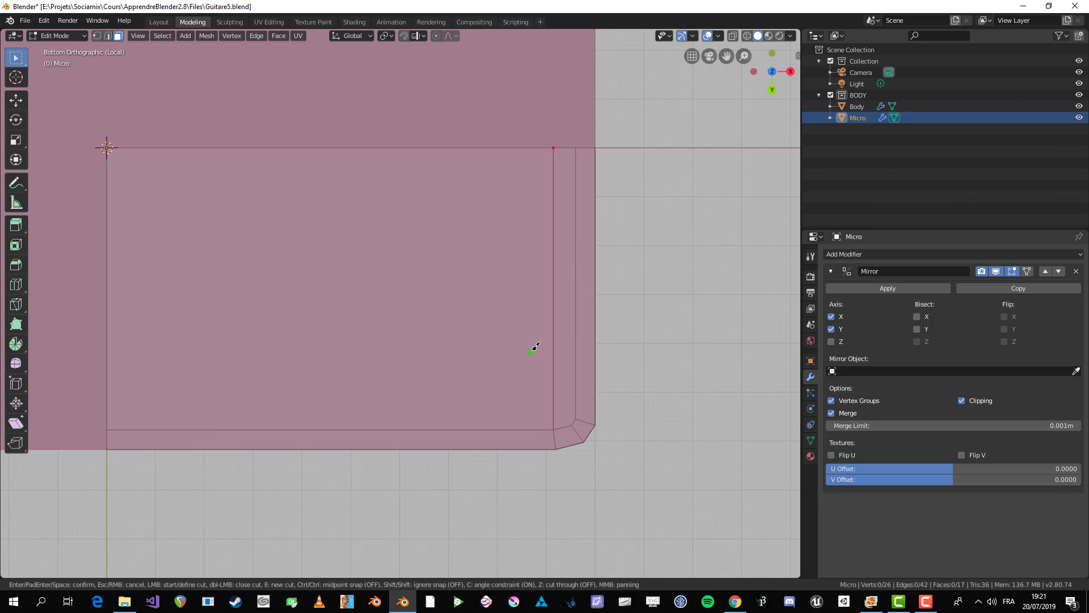
left_click(578, 417)
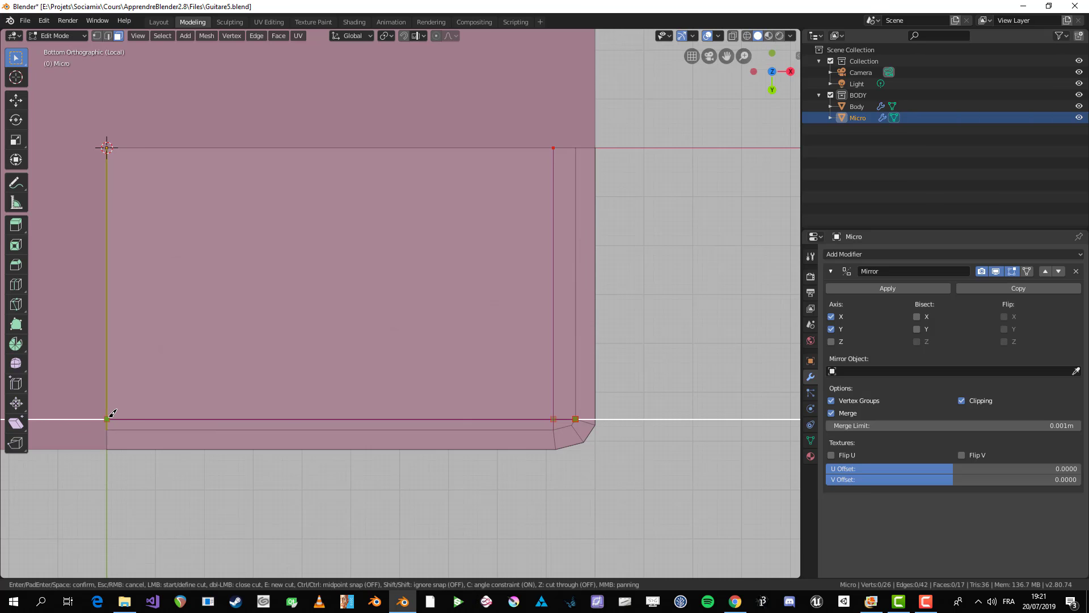
left_click(108, 418)
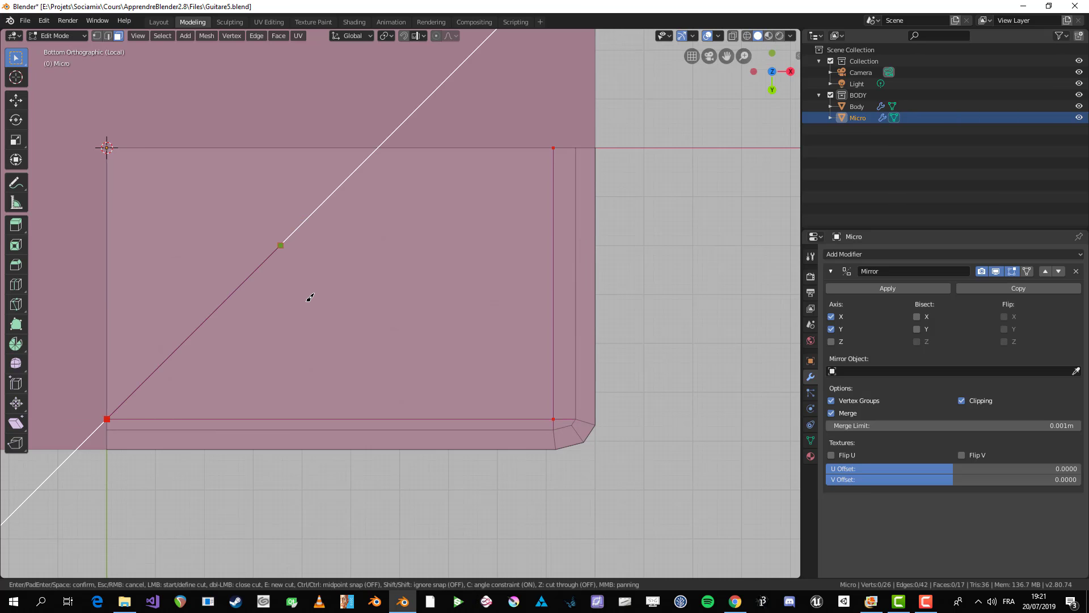
key("Return")
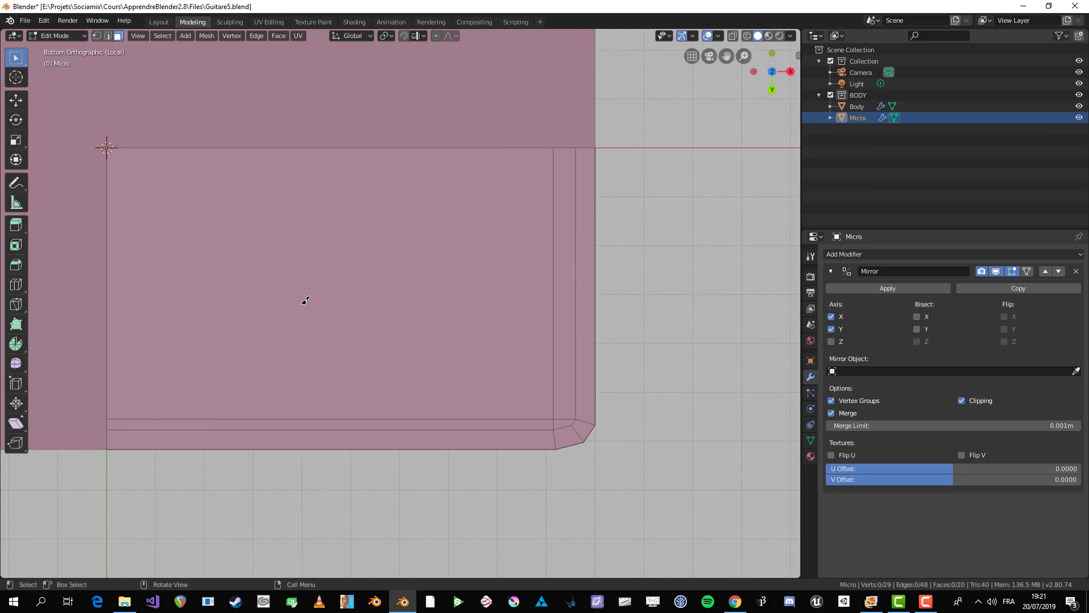
- Test-move the knife cuts' end vertices on the X and Y centre lines, cancelling both moves
left_click(554, 148)
key("g")
right_click(518, 195)
key("g")
right_click(231, 377)
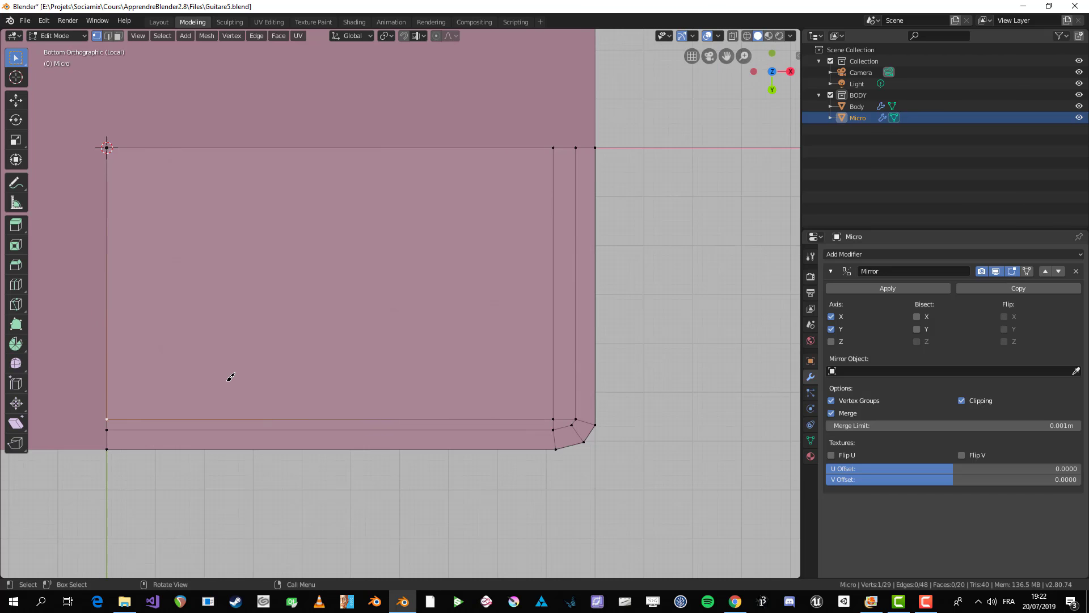
- Examine the underside faces around the rounded corner by selecting them one at a time in face selection mode
scroll(561, 389, "down", 3)
middle_click_drag(562, 389, 524, 321)
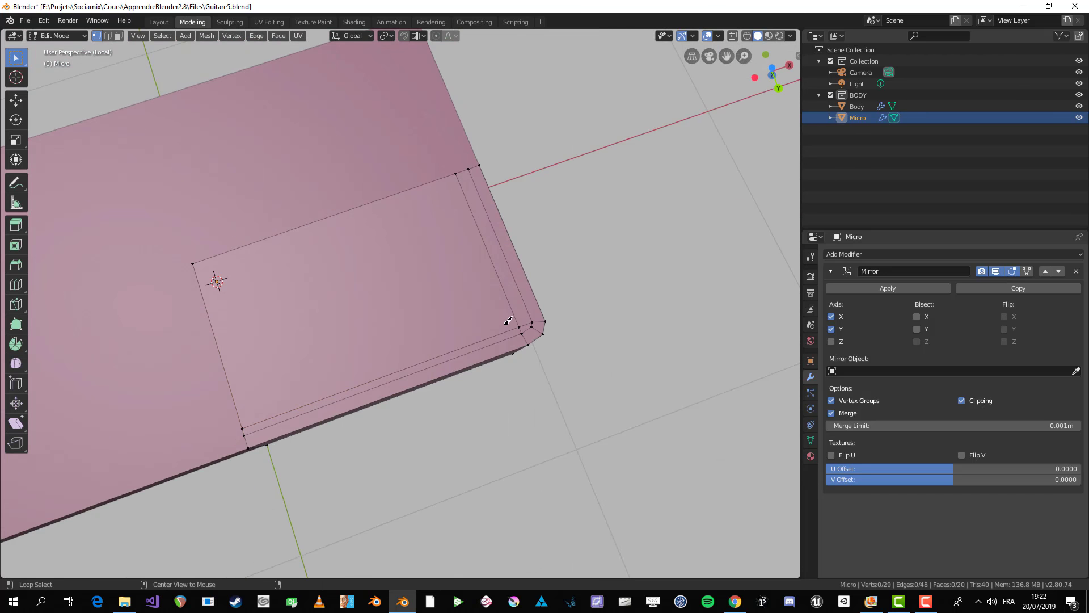
key("3")
left_click(505, 324)
left_click(508, 341)
left_click(524, 329)
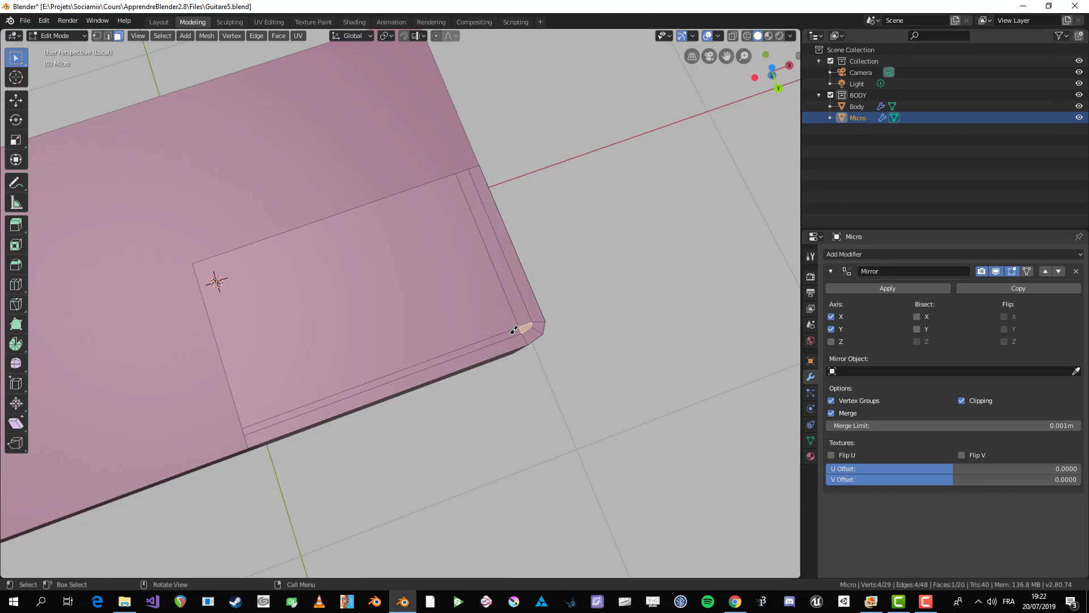
left_click(510, 334)
left_click(521, 301)
left_click(532, 304)
left_click(538, 330)
left_click(517, 343)
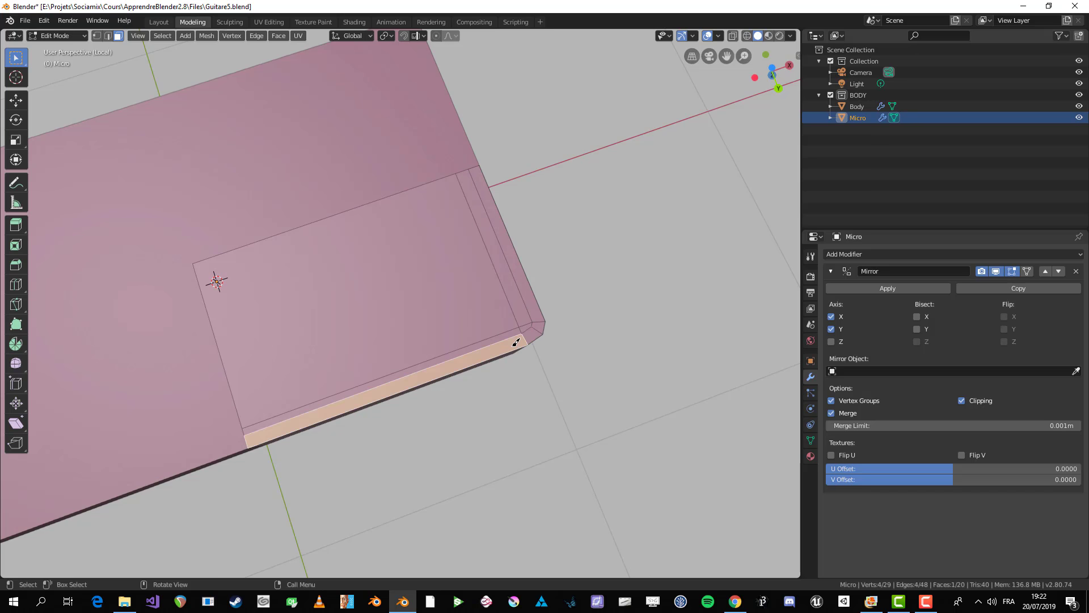
- Inspect the mirrored part from above in both modes and check the edge loop at the foot of the inner walls
key("Tab")
scroll(518, 343, "down", 4)
middle_click_drag(518, 343, 490, 313)
key("Tab")
key("alt+a")
key("Tab")
scroll(448, 379, "up", 2)
key("Tab")
key("2")
left_click(436, 292, "alt")
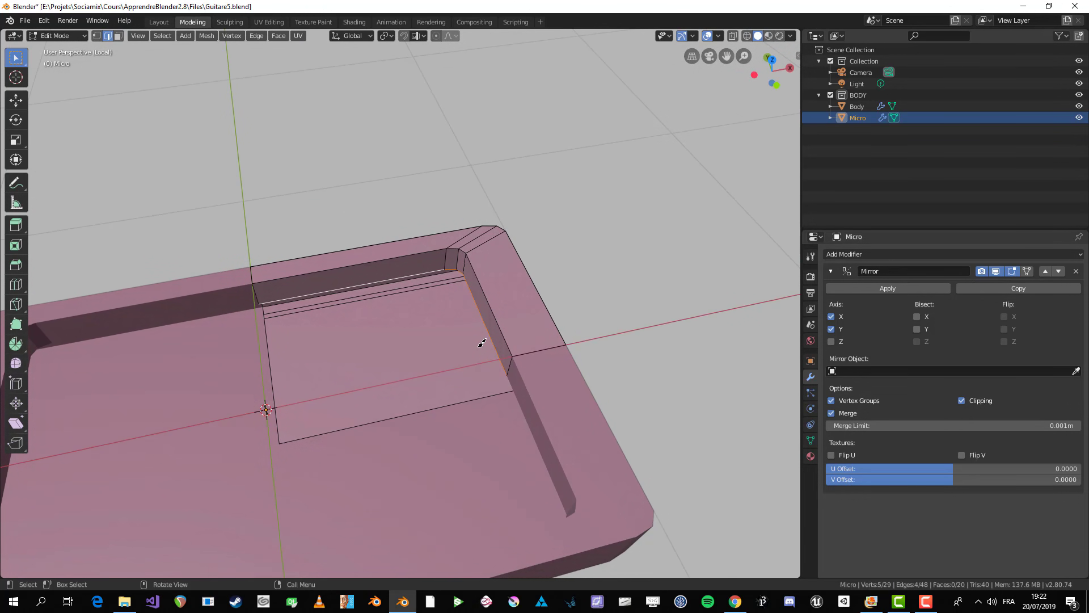
key("Tab")
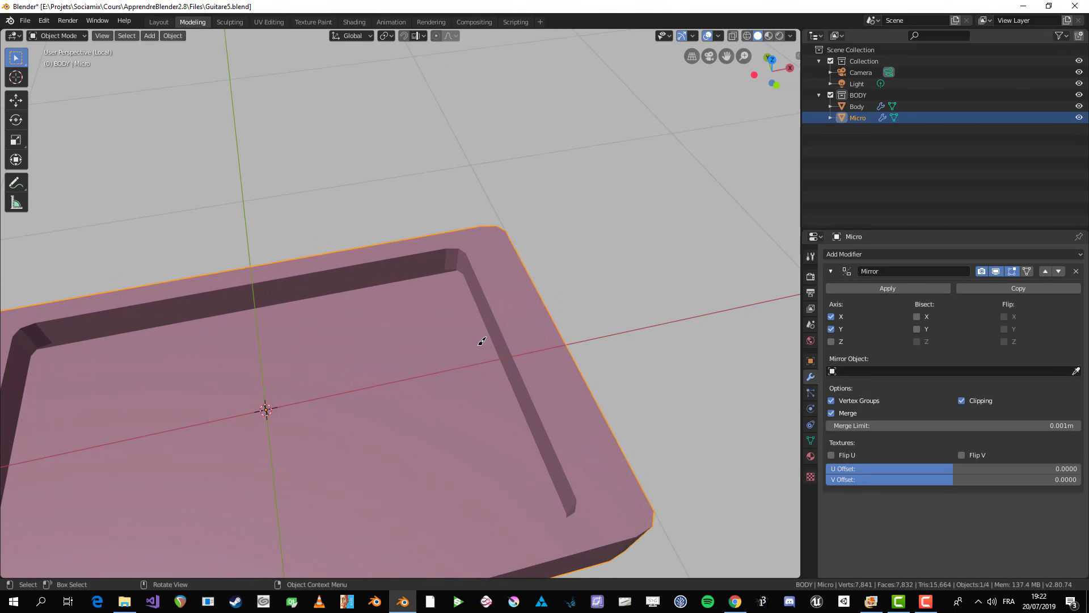
- Collapse the Mirror modifier's settings and add a Subdivision Surface modifier to the Micro part
scroll(481, 340, "down", 5)
middle_click_drag(489, 338, 528, 374)
scroll(457, 382, "up", 3)
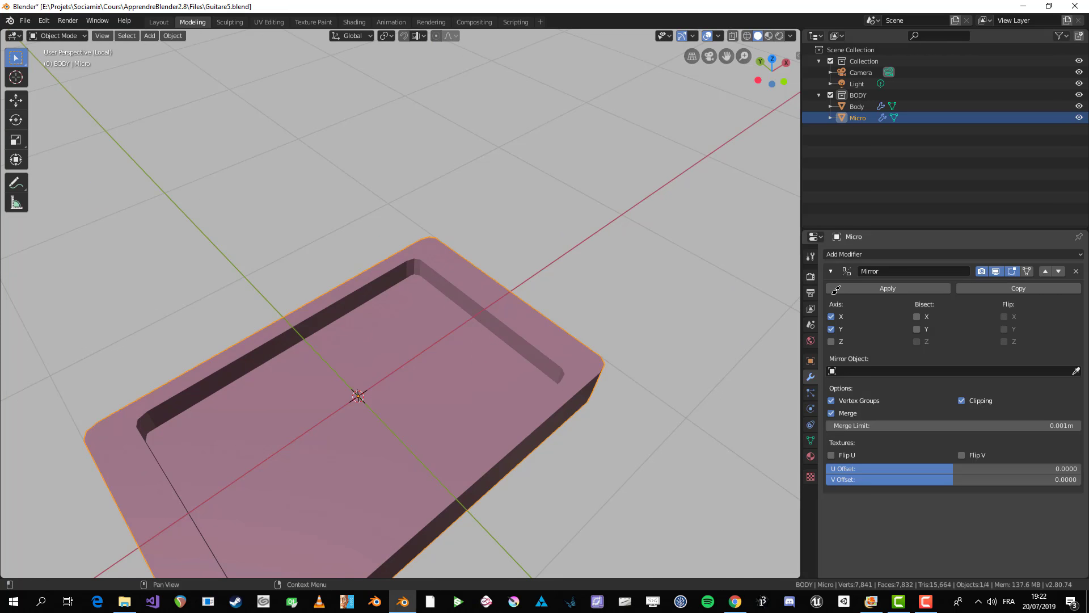
left_click(830, 271)
left_click(846, 253)
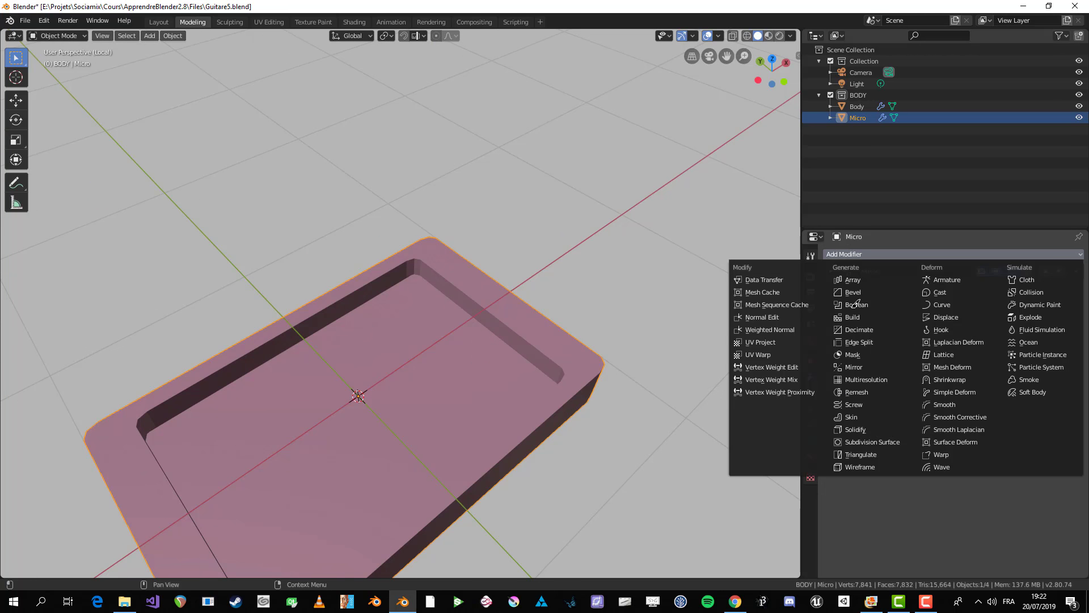
left_click(895, 442)
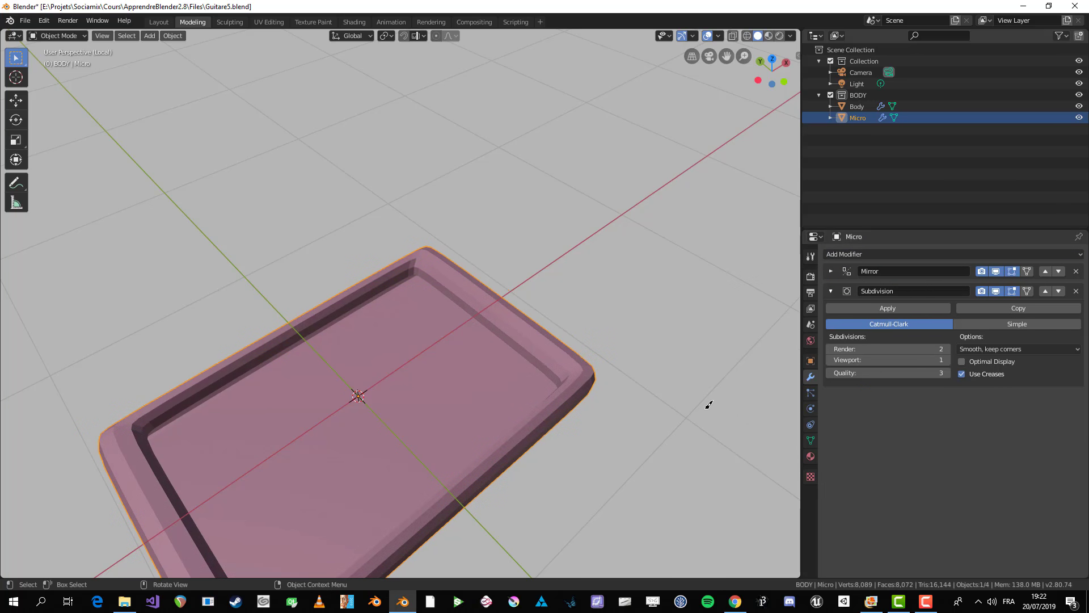
middle_click_drag(608, 414, 592, 385)
middle_click_drag(579, 343, 566, 348)
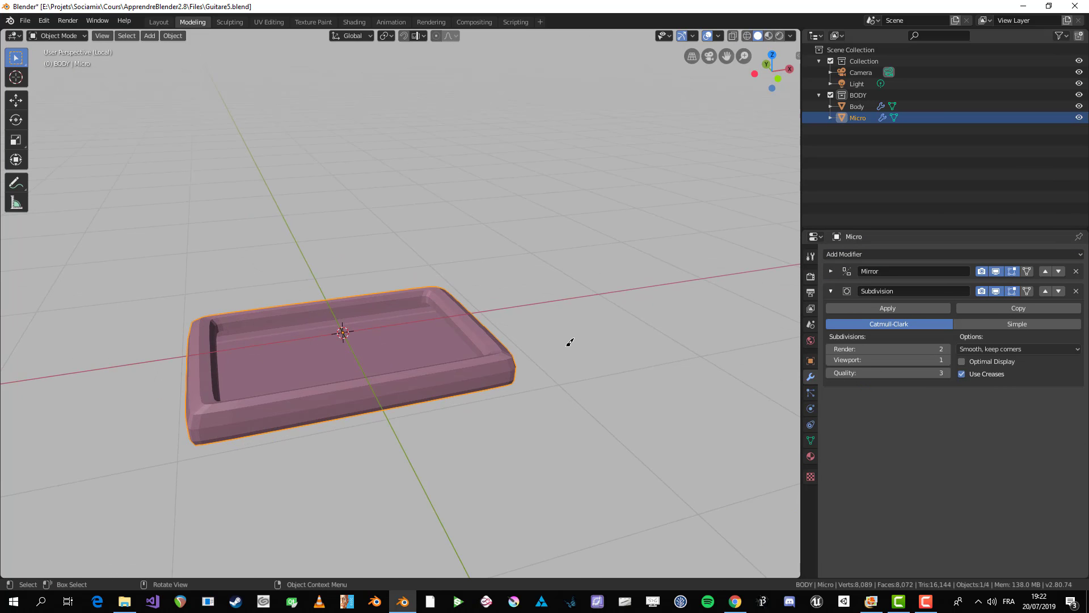
- Add a horizontal loop cut around the outer side walls, slid close to the top edge at a factor of about 0.83
scroll(569, 337, "up", 3)
key("Tab")
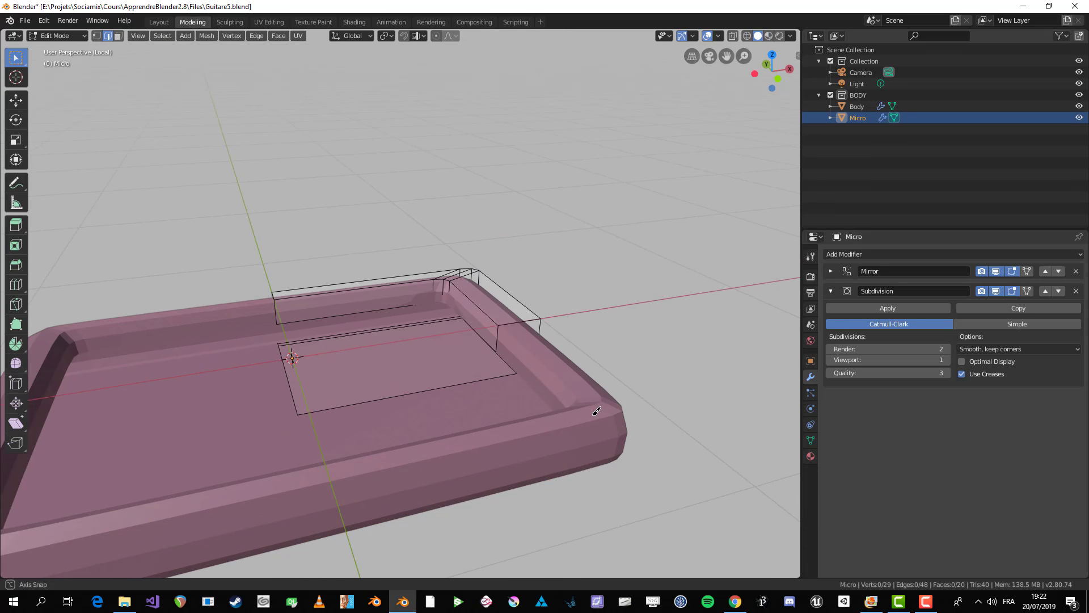
middle_click_drag(556, 342, 450, 363)
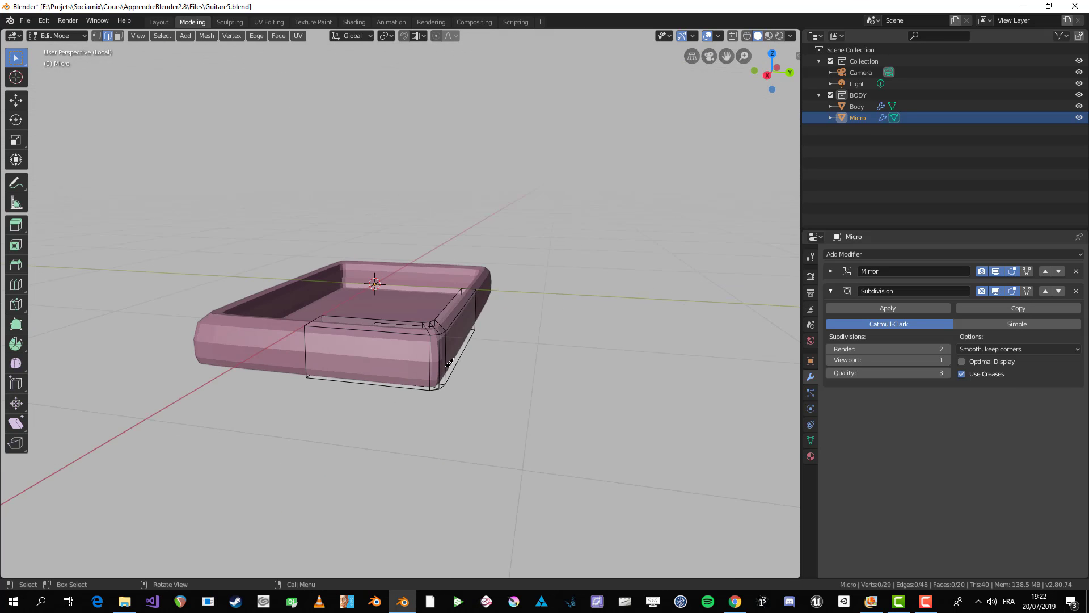
scroll(453, 353, "up", 2)
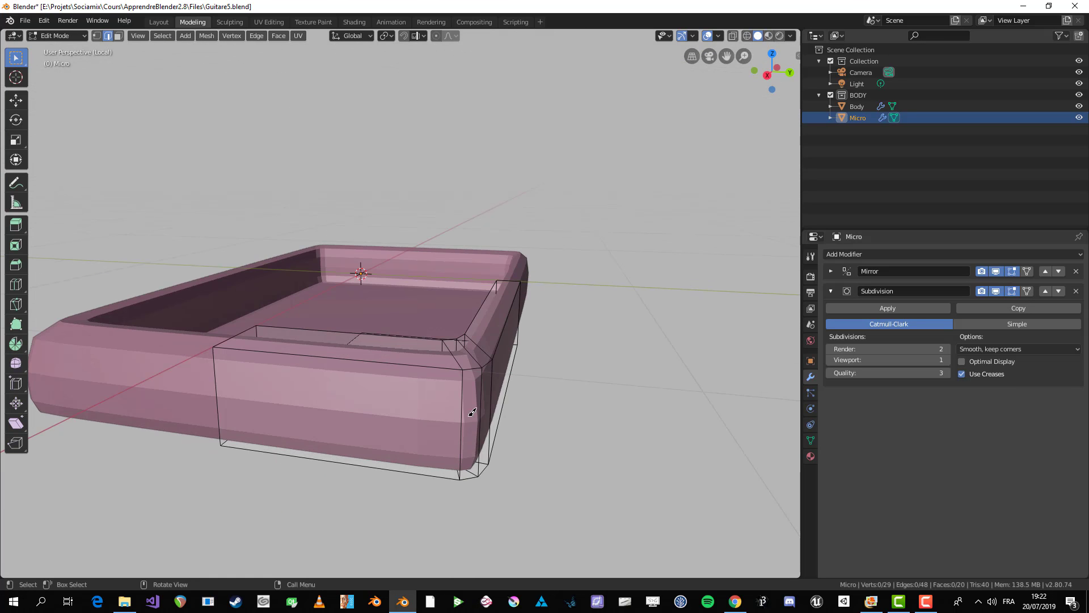
middle_click_drag(422, 419, 556, 355)
key("ctrl+r")
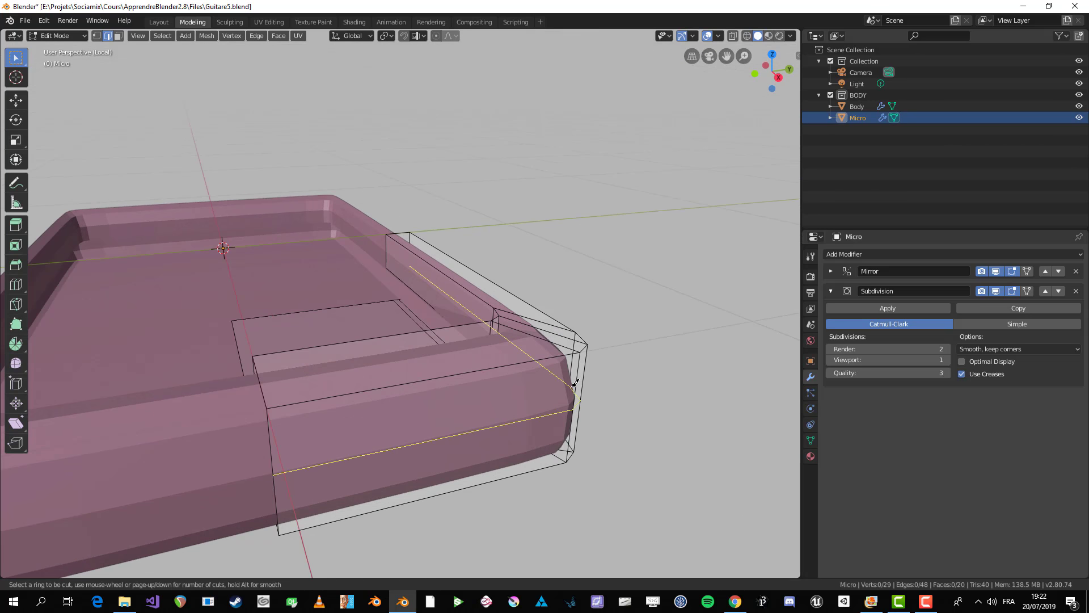
left_click(575, 380)
left_click(584, 340)
scroll(624, 340, "down", 2)
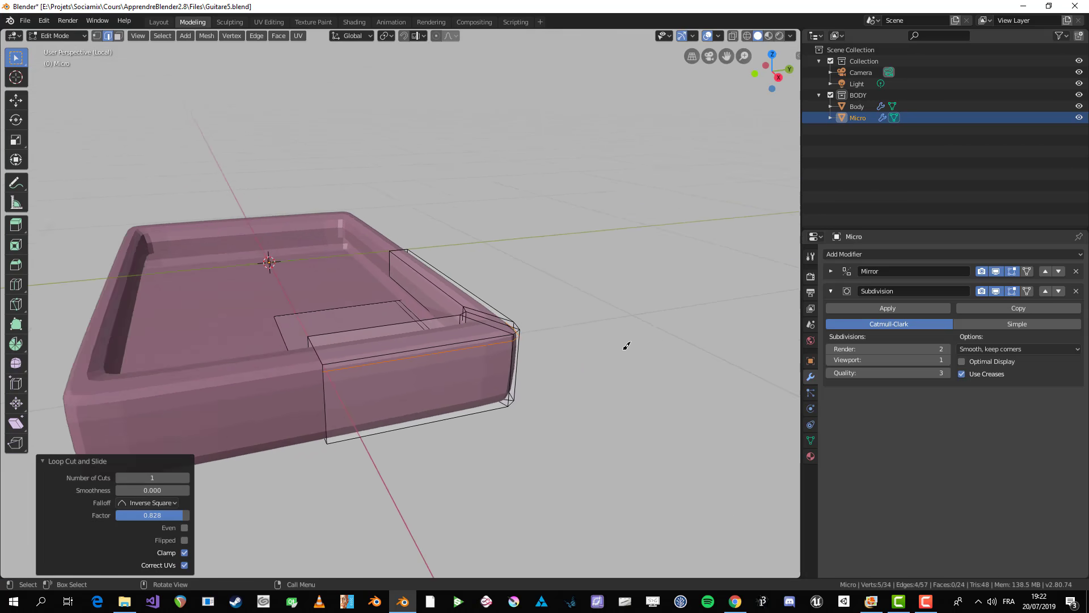
- Add a loop cut around the inner walls and slide it towards the top rim
middle_click_drag(624, 340, 442, 362)
scroll(527, 448, "up", 3)
key("alt+a")
scroll(341, 336, "up", 4)
key("ctrl+r")
left_click(466, 311)
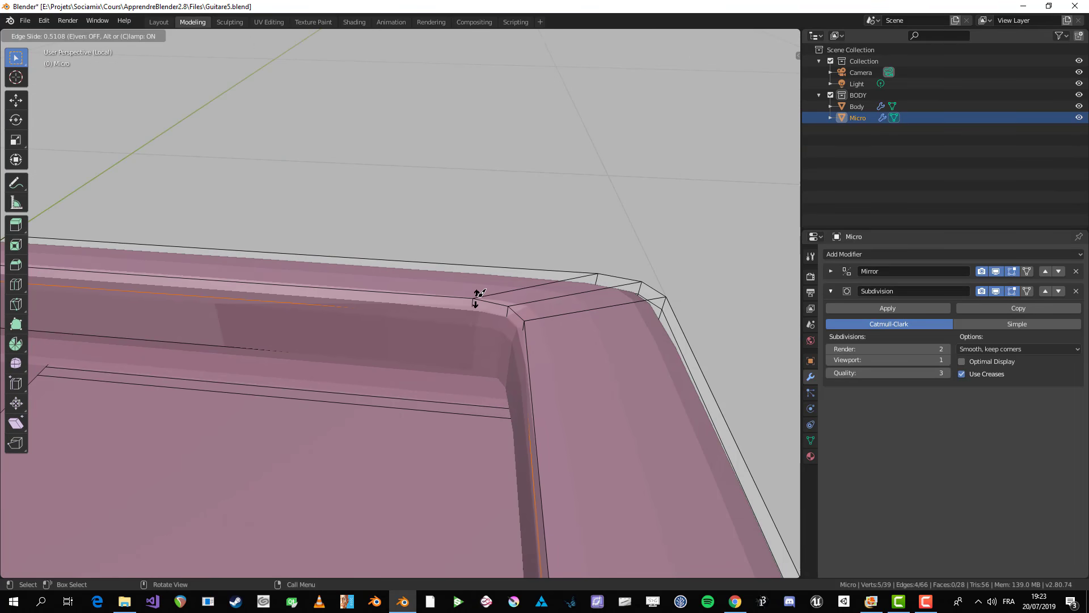
left_click(465, 308)
- Add a loop cut along the top rim surface, slid towards its inner edge at a factor of about 0.81
key("alt+a")
middle_click_drag(464, 308, 488, 324)
key("ctrl+r")
left_click(486, 324)
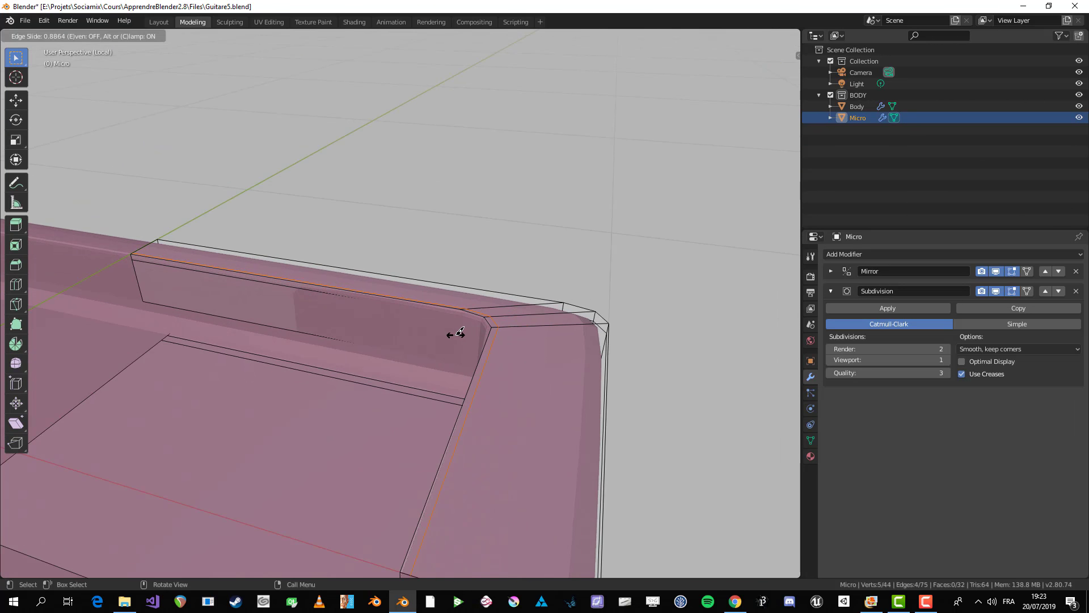
left_click(464, 329)
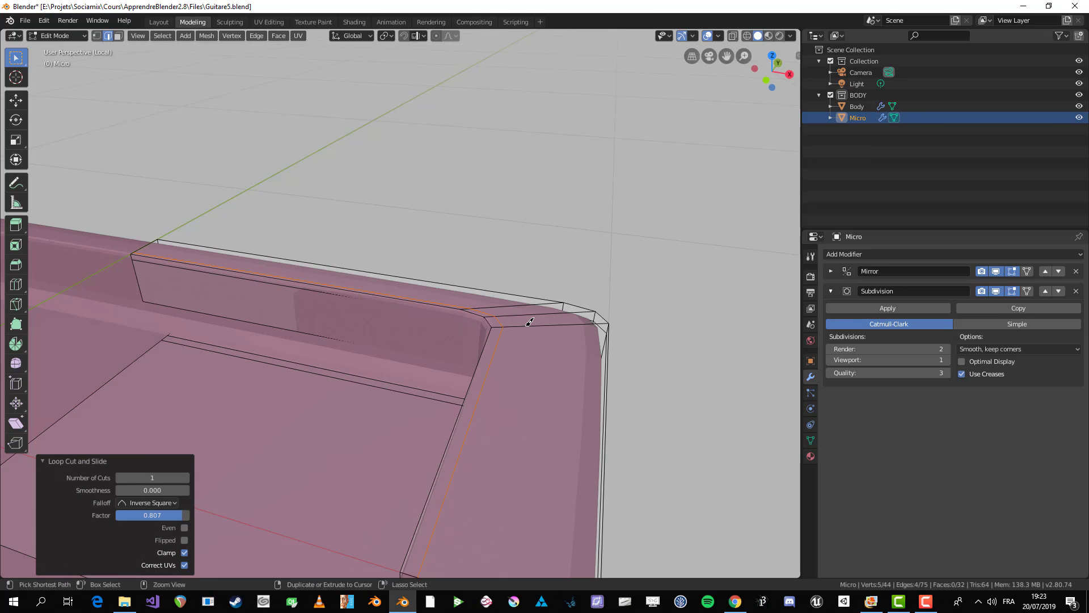
- Check the subdivided shape in Object Mode and undo the support loop cuts
key("Tab")
scroll(503, 361, "down", 8)
middle_click_drag(503, 362, 440, 346)
scroll(440, 346, "up", 5)
key("Tab")
key("ctrl+z")
key("ctrl+z")
key("ctrl+z")
key("ctrl+z")
key("ctrl+z")
key("ctrl+z")
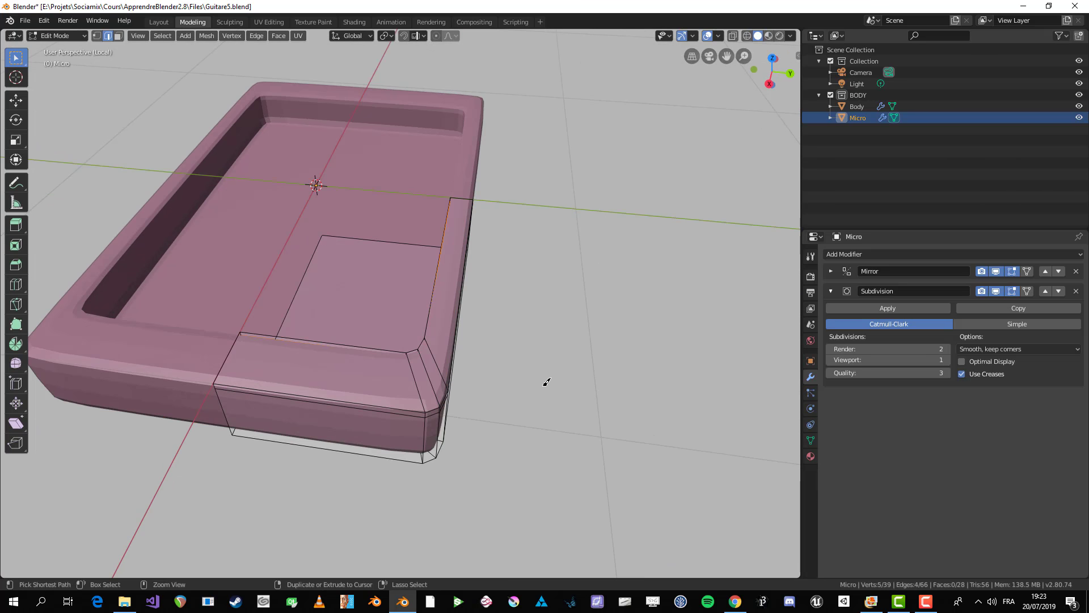
- Bevel the edge loop along the inner top rim with 2 segments and a width of about 5%
middle_click_drag(499, 428, 593, 420)
key("Tab")
scroll(618, 340, "up", 4)
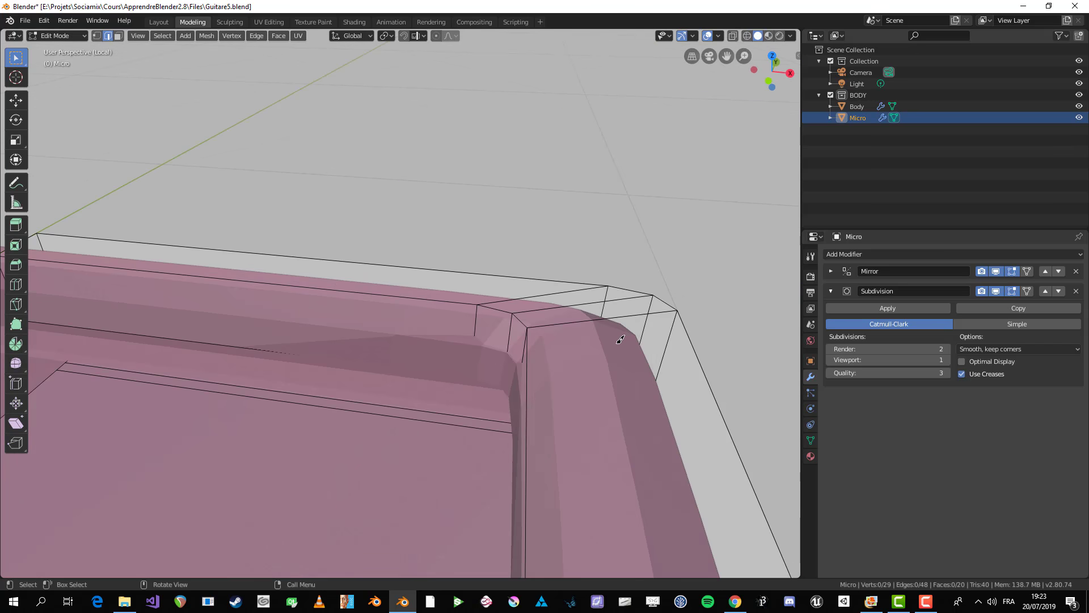
middle_click_drag(618, 341, 465, 307, "shift")
key("3")
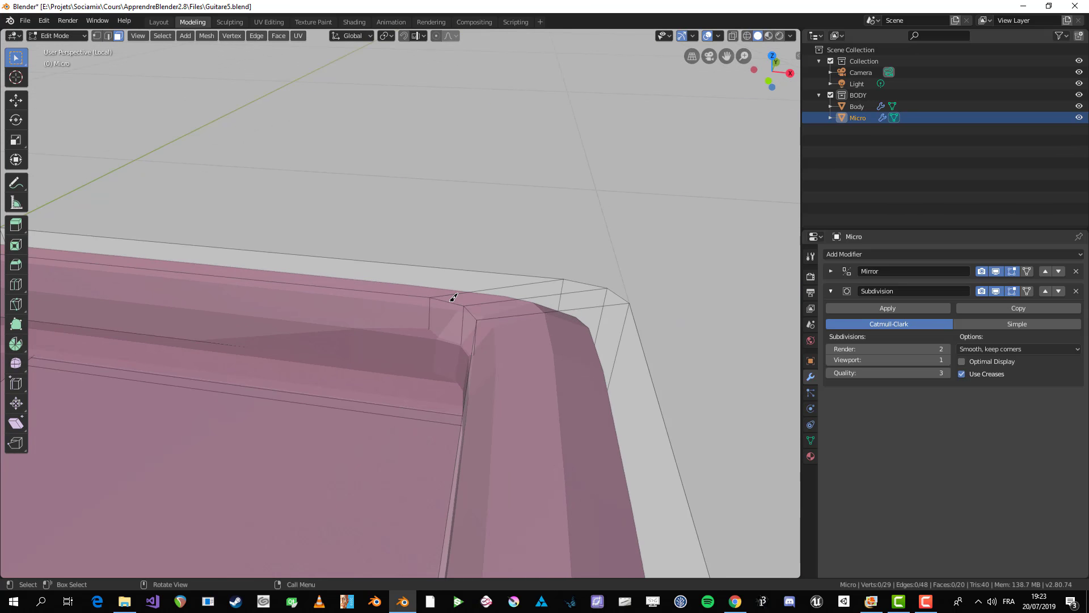
key("2")
left_click(452, 297, "alt")
scroll(452, 297, "down", 4)
middle_click_drag(488, 310, 533, 316)
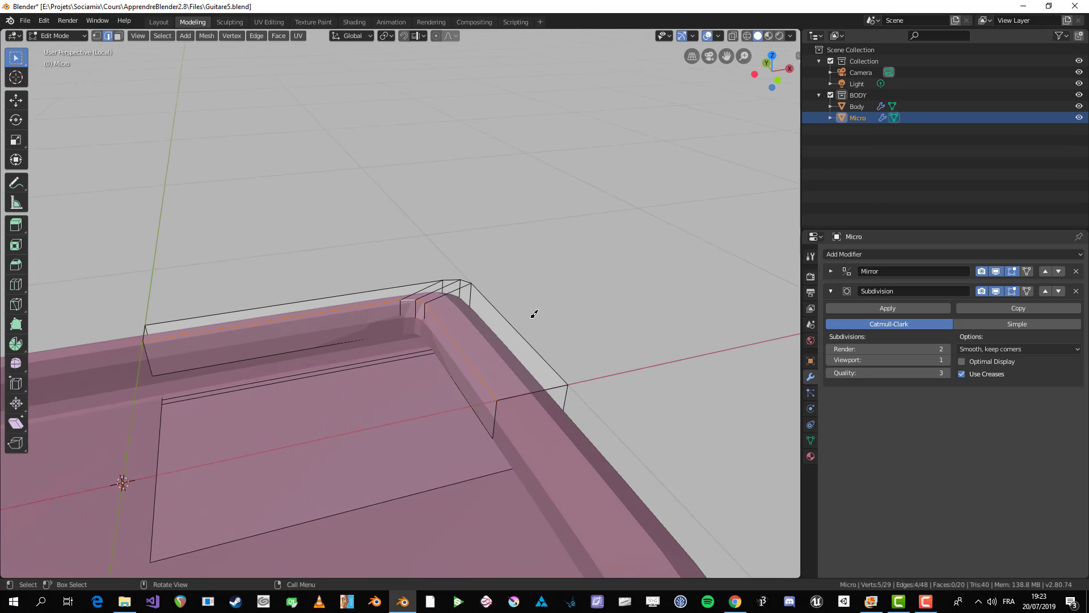
scroll(532, 316, "up", 4)
middle_click_drag(465, 281, 569, 275)
scroll(406, 278, "down", 3)
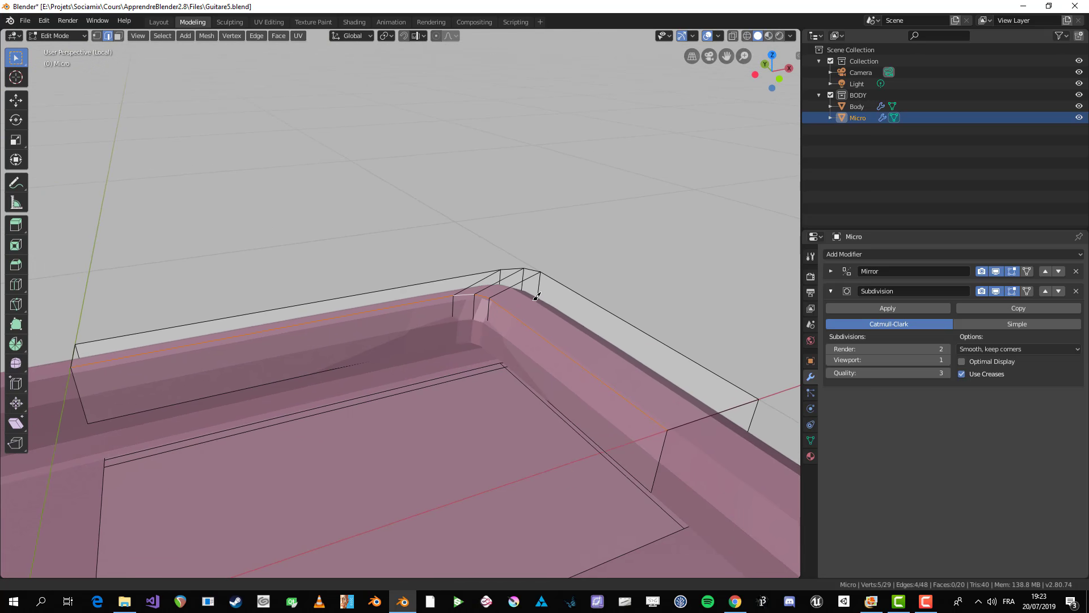
key("ctrl+b")
scroll(568, 275, "up", 4)
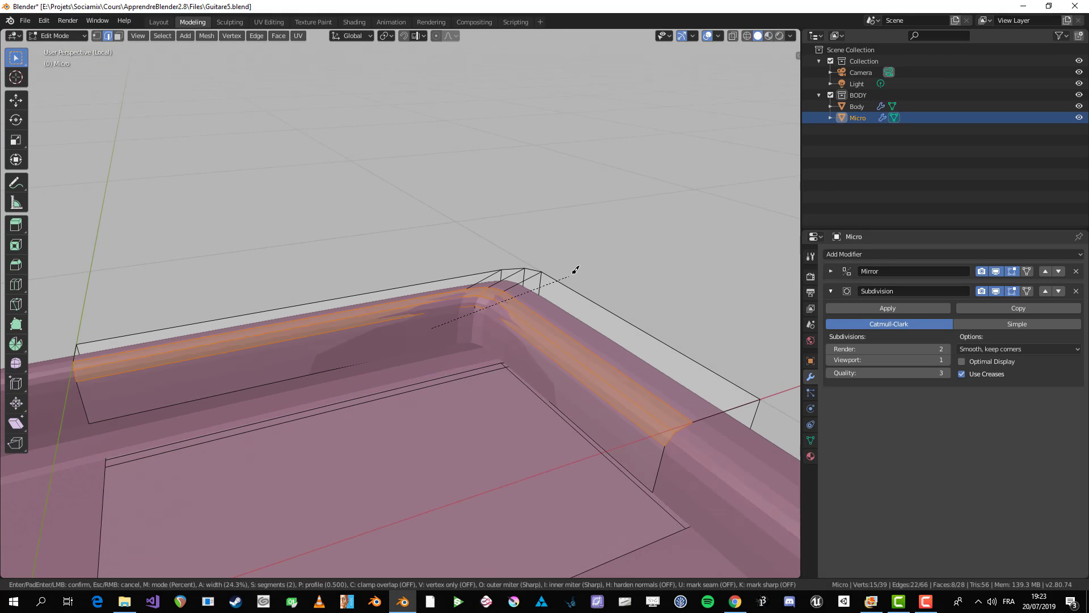
scroll(577, 270, "up", 6)
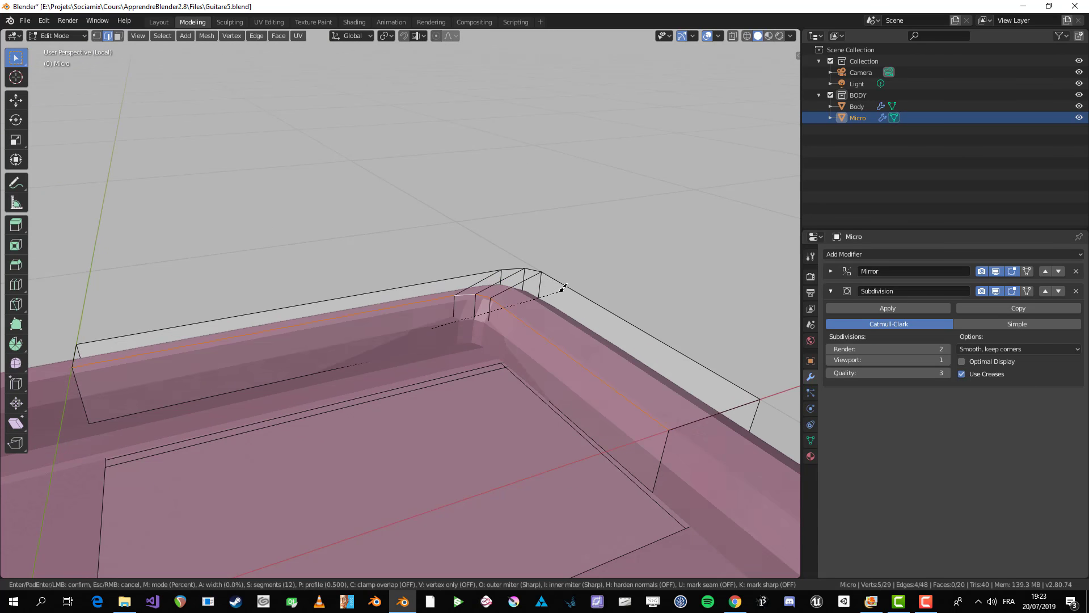
scroll(573, 273, "down", 11)
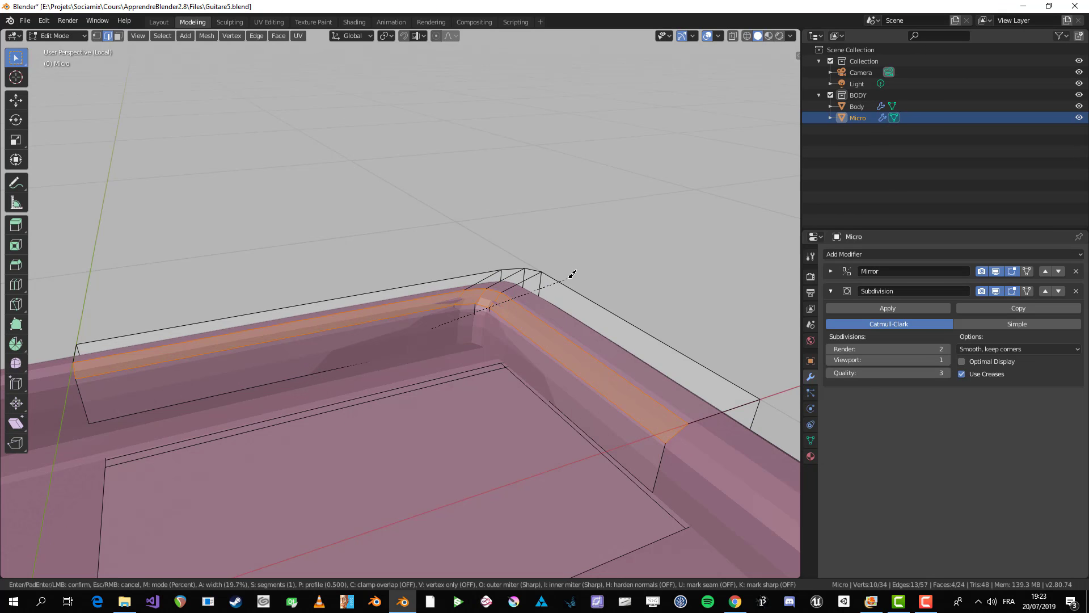
scroll(572, 274, "up", 3)
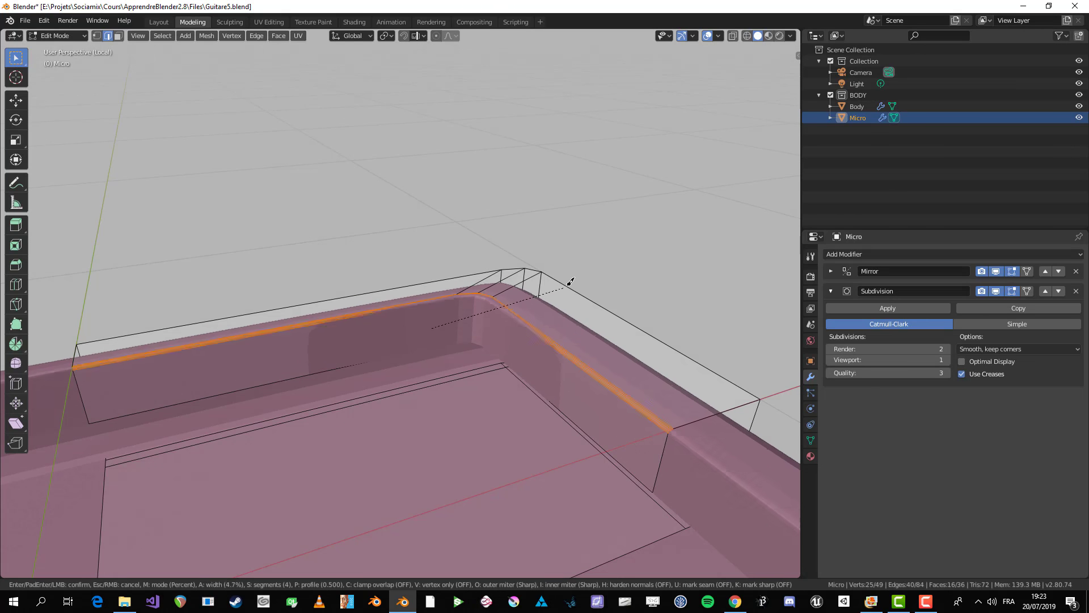
scroll(571, 281, "up", 1)
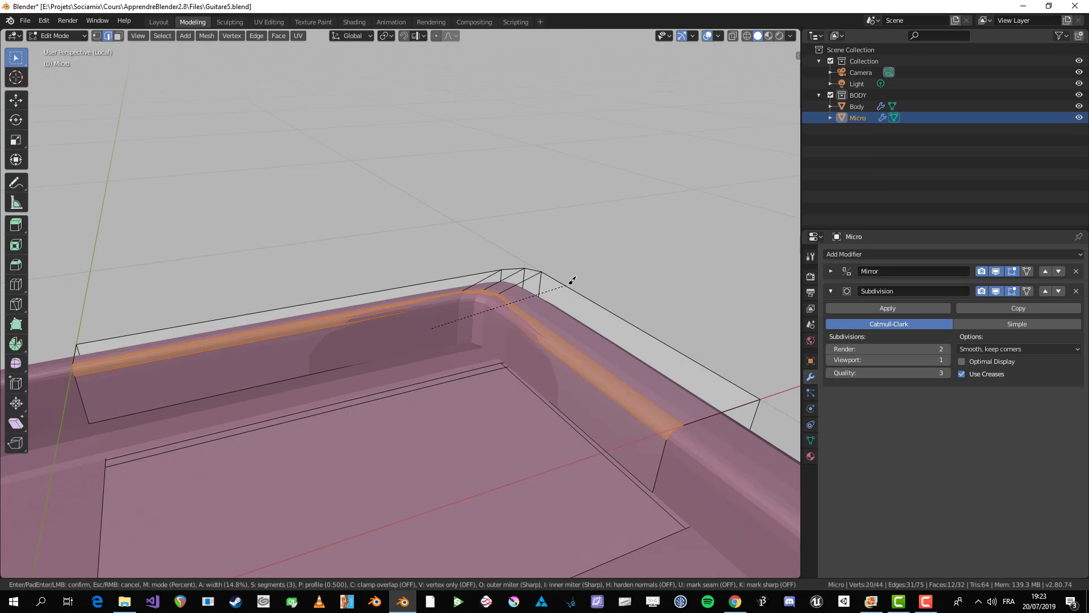
scroll(571, 282, "down", 1)
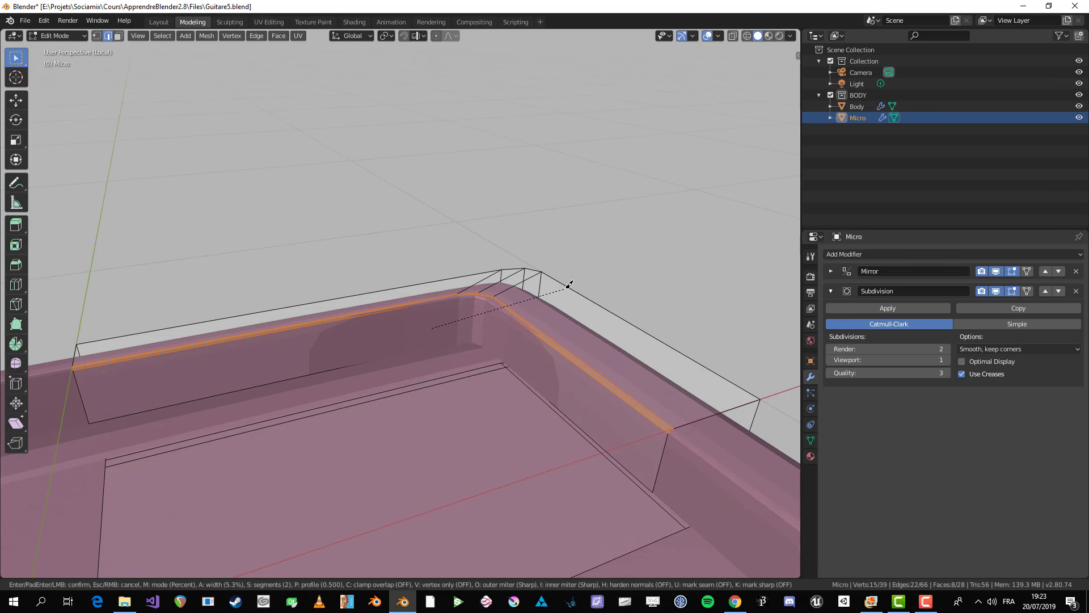
left_click(569, 287)
- Clear the selection on the beveled rim and turn off the Subdivision modifier's viewport display
key("Tab")
middle_click_drag(569, 284, 457, 303)
key("Tab")
scroll(583, 359, "up", 4)
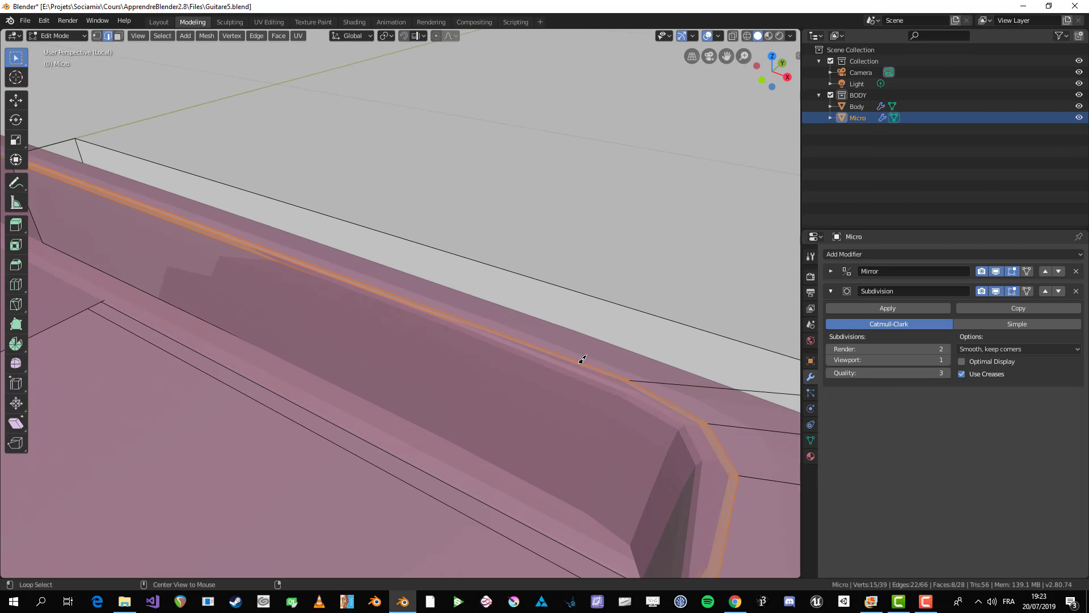
key("alt+a")
left_click(1000, 289)
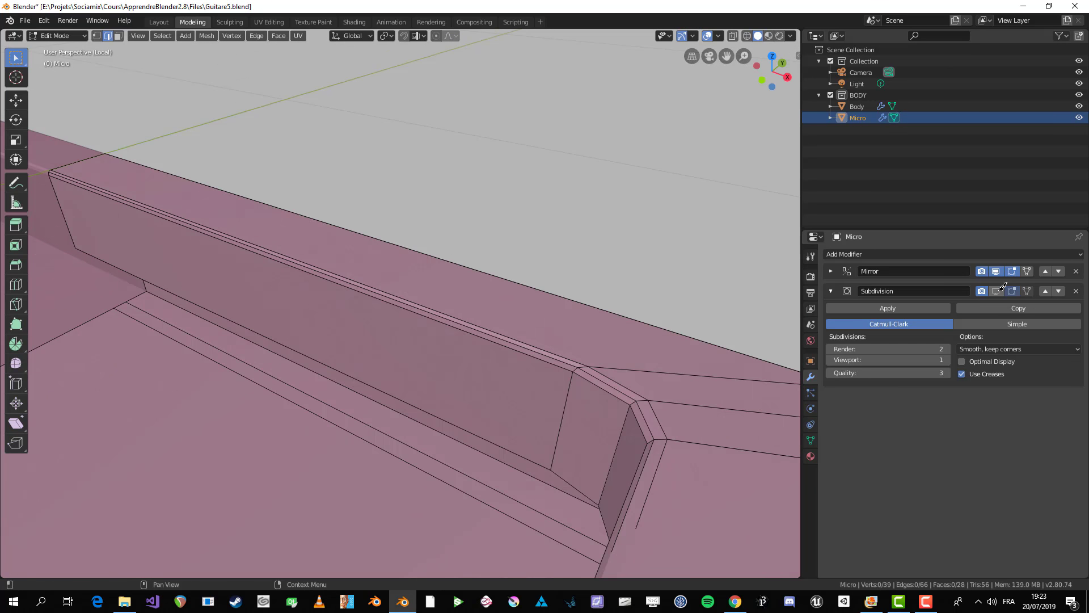
- Try support loop cuts on the top rim and inner walls beside the bevel, undo them and clear the selection
middle_click_drag(465, 392, 371, 329)
left_click(358, 315, "alt")
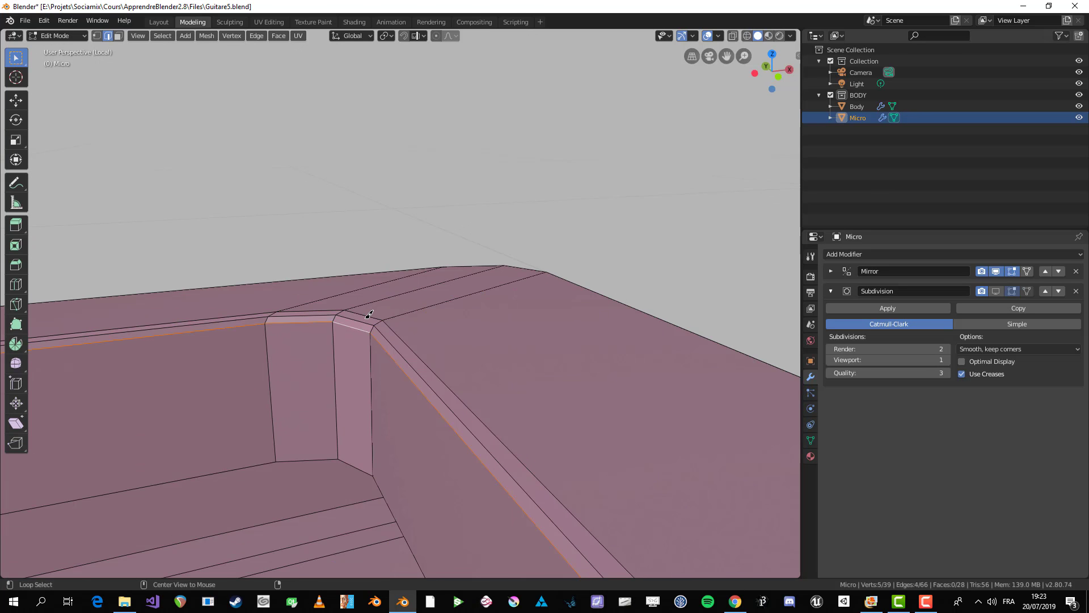
middle_click_drag(375, 330, 397, 361)
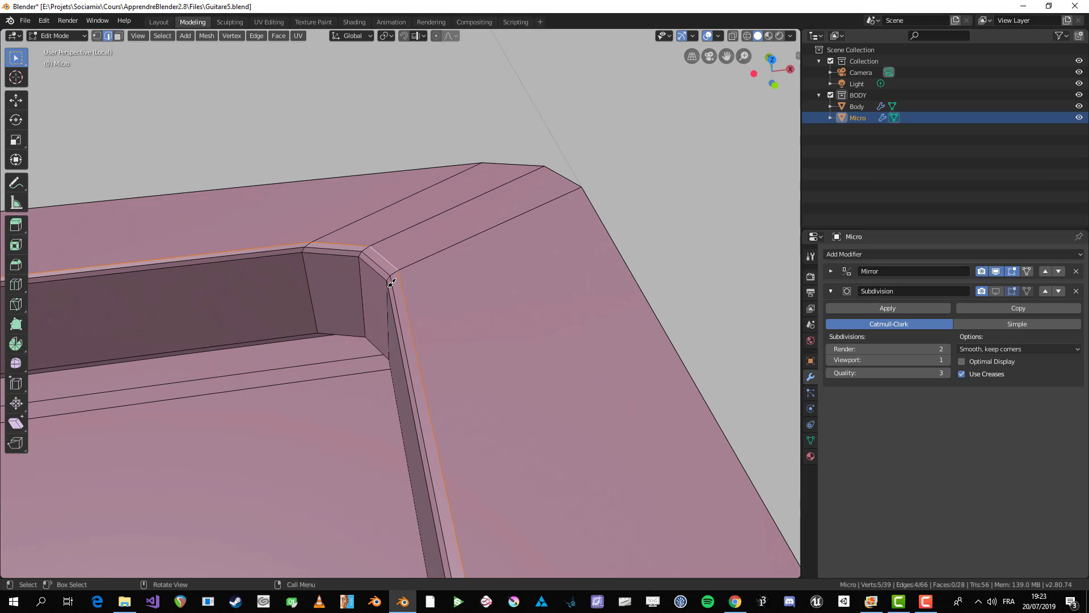
key("ctrl+r")
left_click(347, 294)
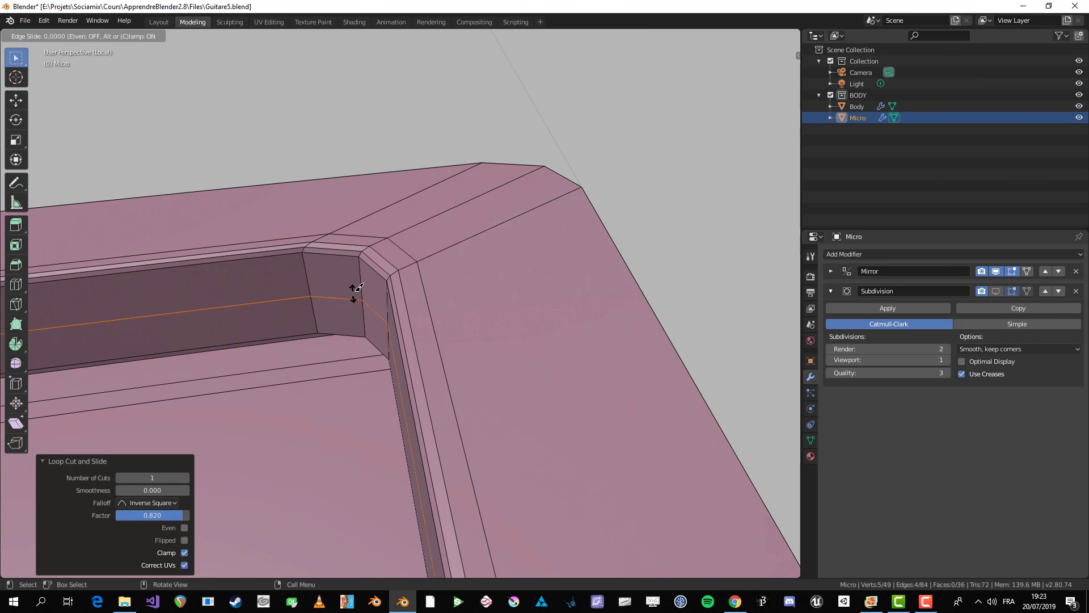
key("ctrl+z")
key("alt+a")
- Try sliding the outer corner's edge along the long side by a factor of about 0.061, using top view with X-ray on
middle_click_drag(421, 265, 431, 309)
key("KP_7")
scroll(426, 268, "down", 5)
scroll(488, 334, "up", 3)
key("1")
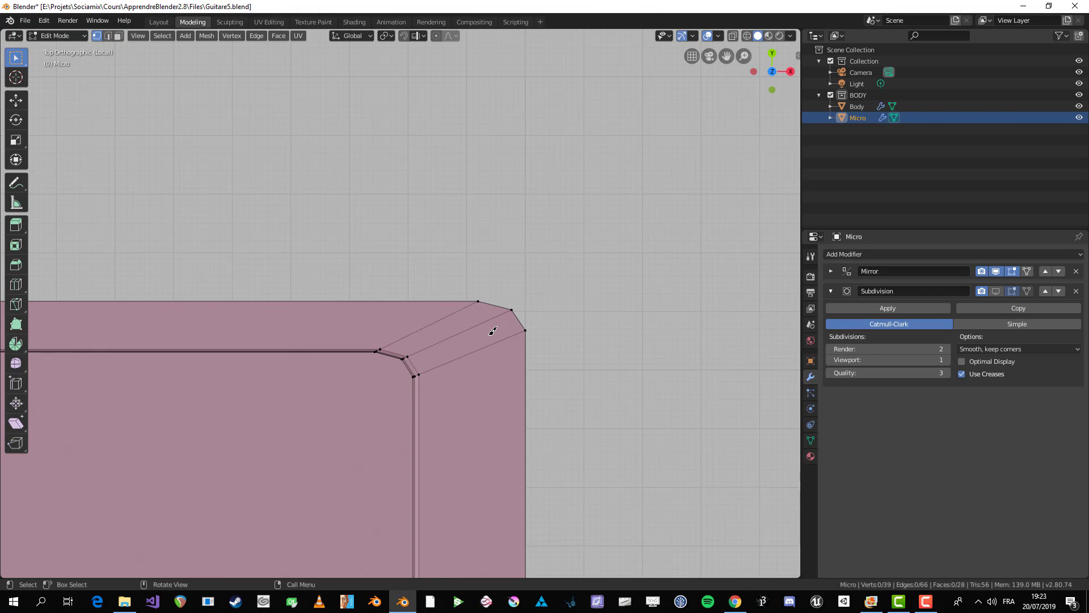
key("alt+z")
scroll(519, 309, "up", 2)
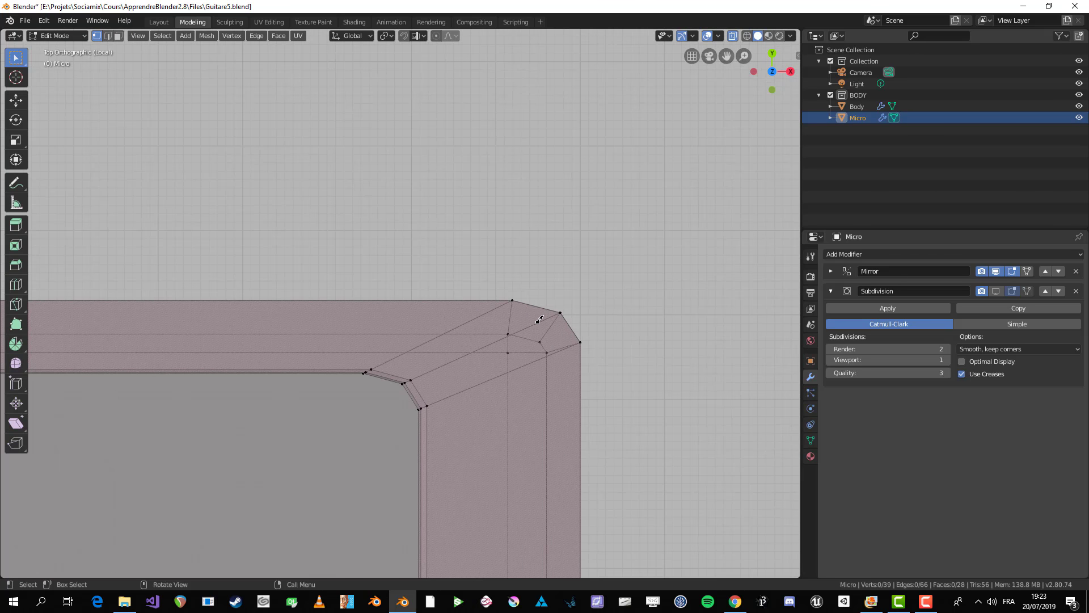
left_click_drag(532, 314, 534, 314)
scroll(567, 312, "down", 3)
middle_click_drag(590, 311, 414, 256)
key("KP_7")
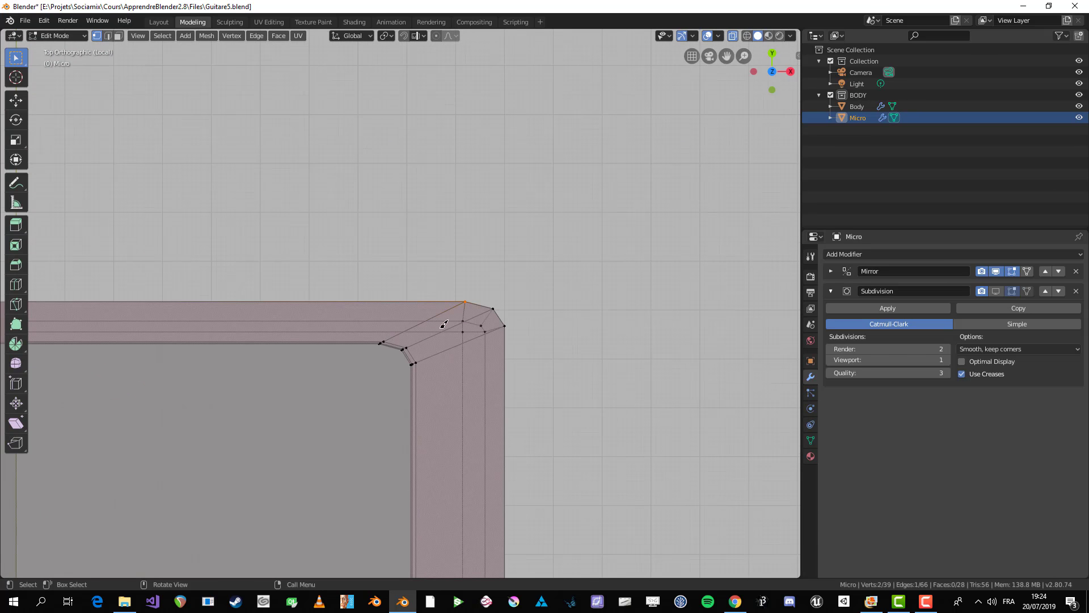
key("g")
key("g")
left_click(490, 299)
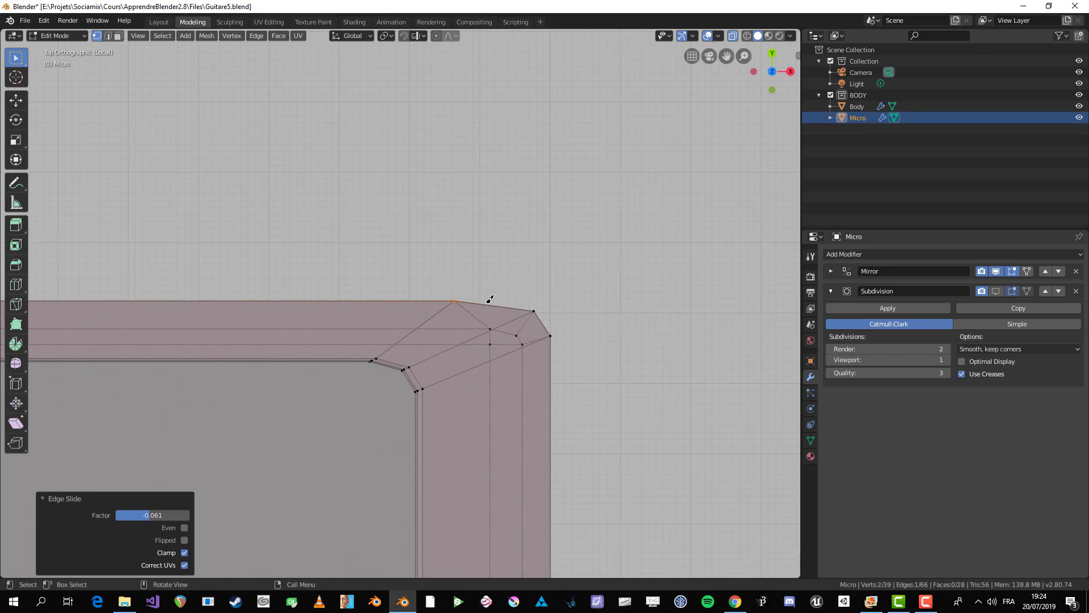
- Try sliding the remaining outer corner vertices to reshape the rounded corner
key("b")
key("g")
key("g")
left_click_drag(519, 293, 574, 366)
left_click(541, 317)
key("g")
left_click(542, 317)
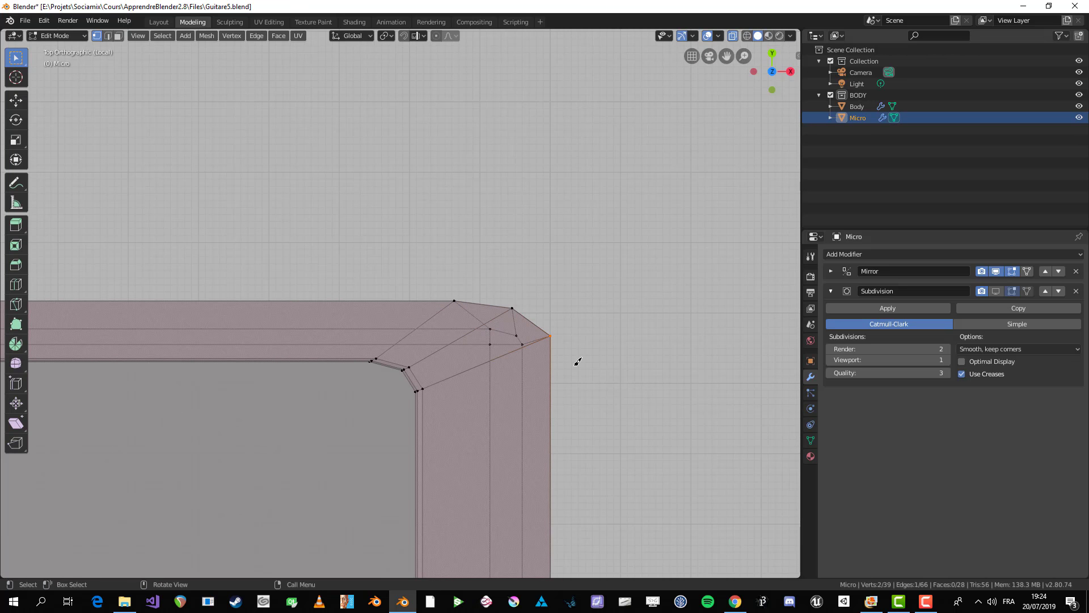
- Undo the corner slides, turn off X-ray display and inspect the rounded frame in Object Mode
key("Tab")
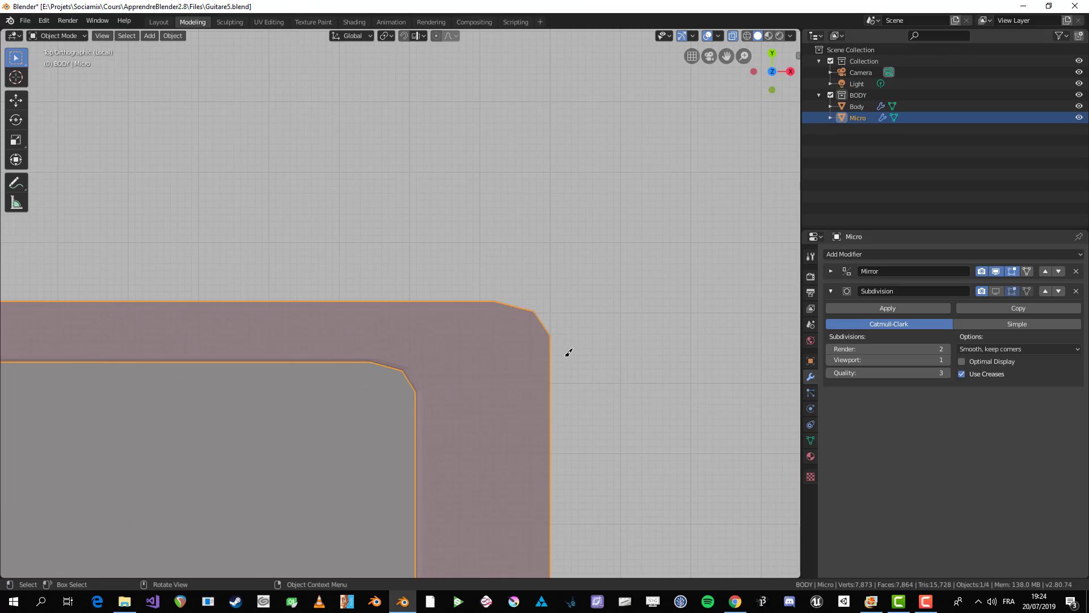
key("z")
left_click(527, 343)
mouse_move(519, 352)
middle_mouse_down()
mouse_move(550, 456)
mouse_move(513, 384)
mouse_move(498, 394)
middle_mouse_up()
left_click(498, 394)
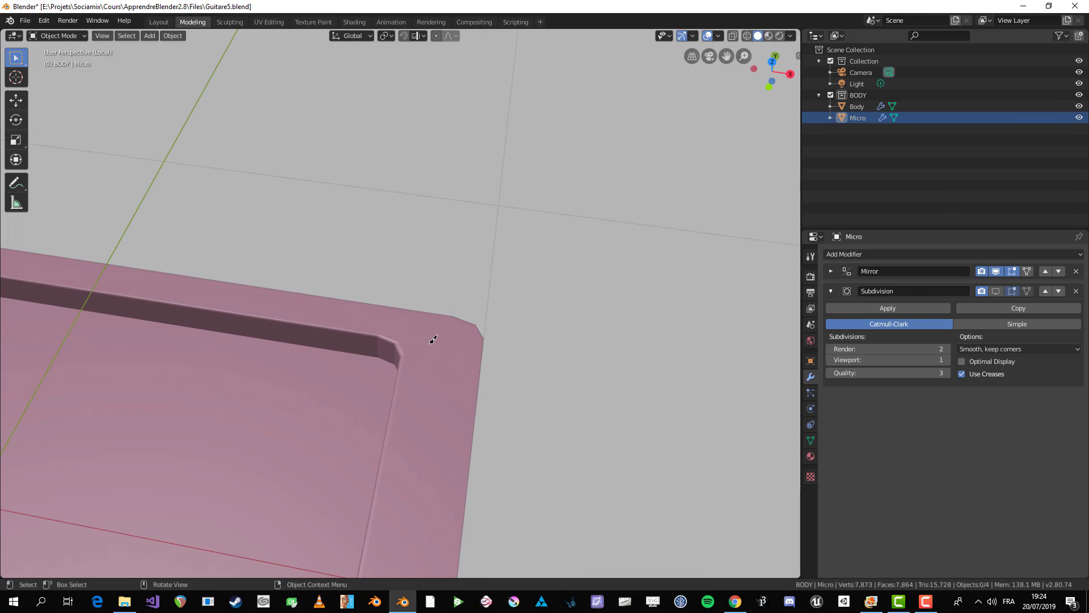
scroll(470, 308, "down", 6)
scroll(476, 365, "up", 2)
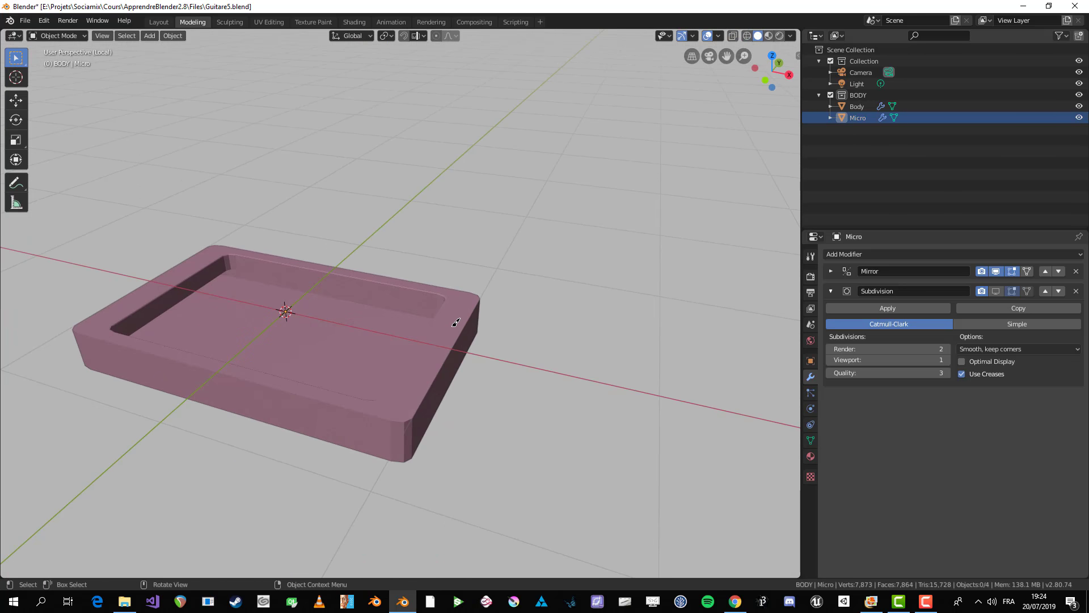
- Turn on the Subdivision modifier's viewport display and bevel the outer top rim loop with 2 segments and a width of about 6.2%
left_click(428, 347)
key("Tab")
middle_click_drag(420, 343, 477, 371)
key("Tab")
left_click(995, 290)
key("Tab")
scroll(442, 465, "up", 3)
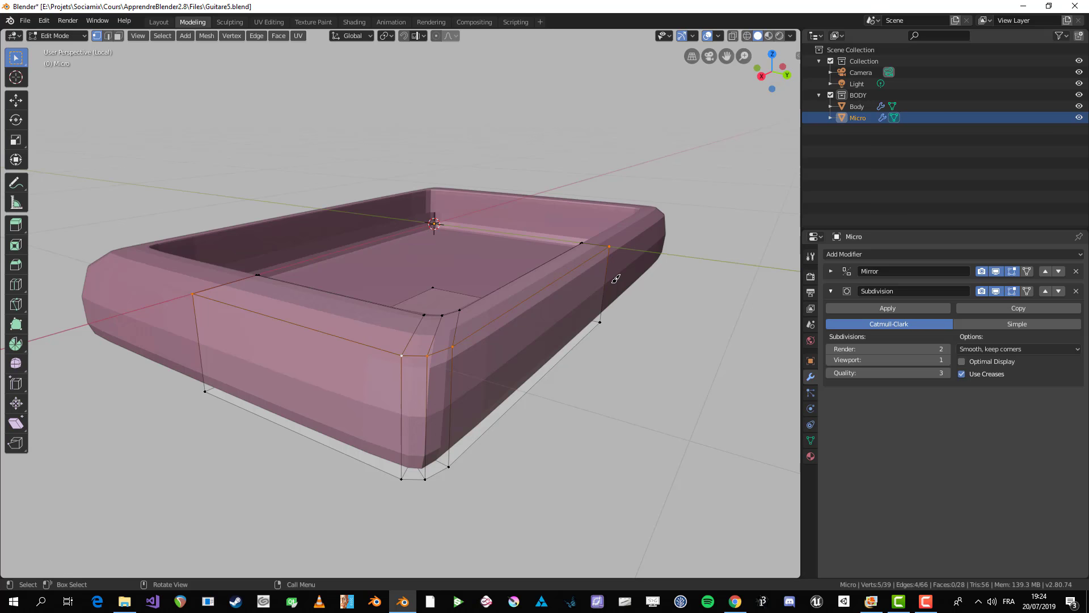
scroll(612, 266, "up", 1)
key("ctrl+b")
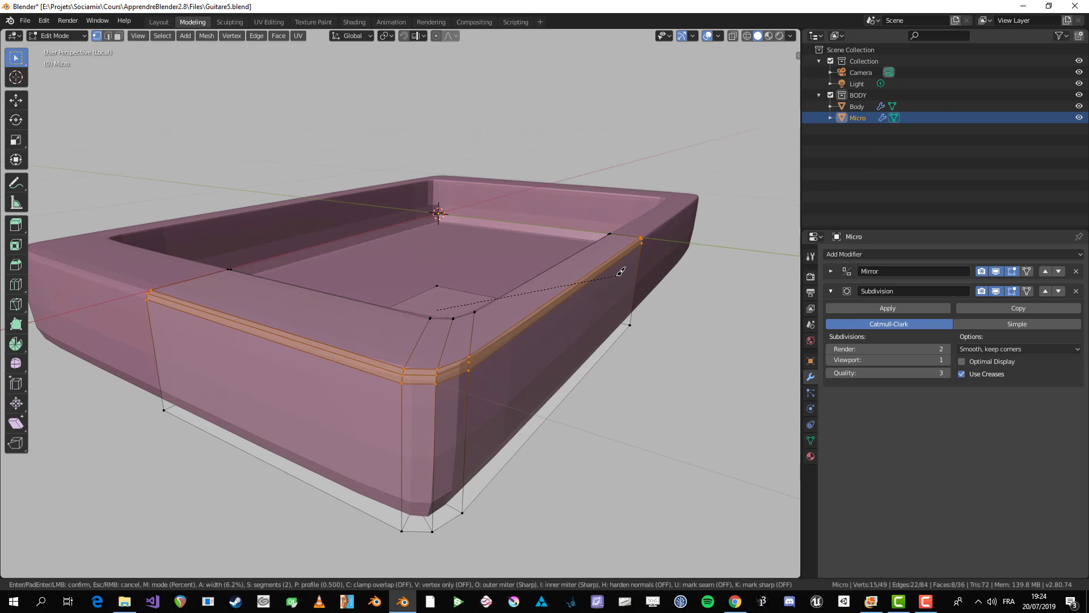
left_click(620, 271)
- Bevel the edge loop along the outer bottom rim with 2 segments and a width of about 10.4%
key("Tab")
scroll(620, 271, "down", 3)
middle_click_drag(533, 320, 469, 259)
key("Tab")
key("alt+a")
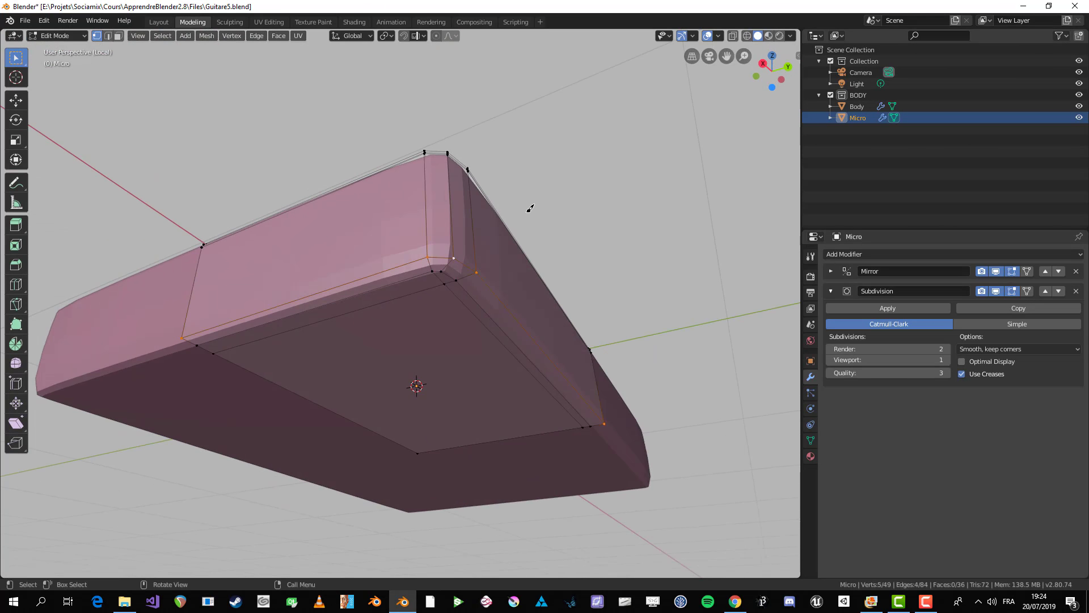
scroll(530, 208, "up", 1)
key("ctrl+b")
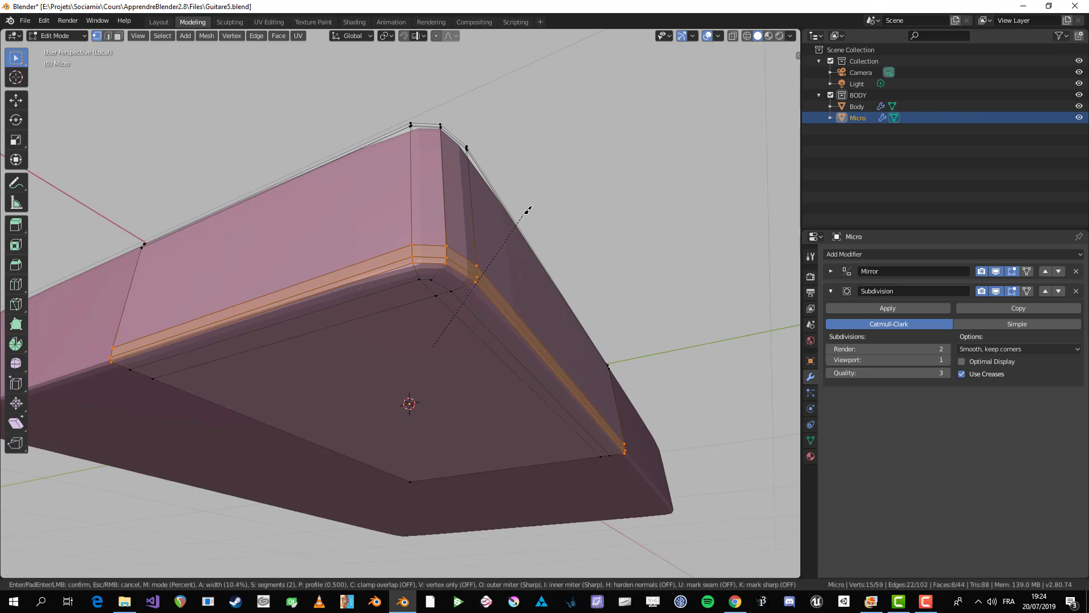
left_click(527, 210)
- Inspect the smoothed part in Object Mode from below and from the top view
key("Tab")
scroll(496, 224, "down", 4)
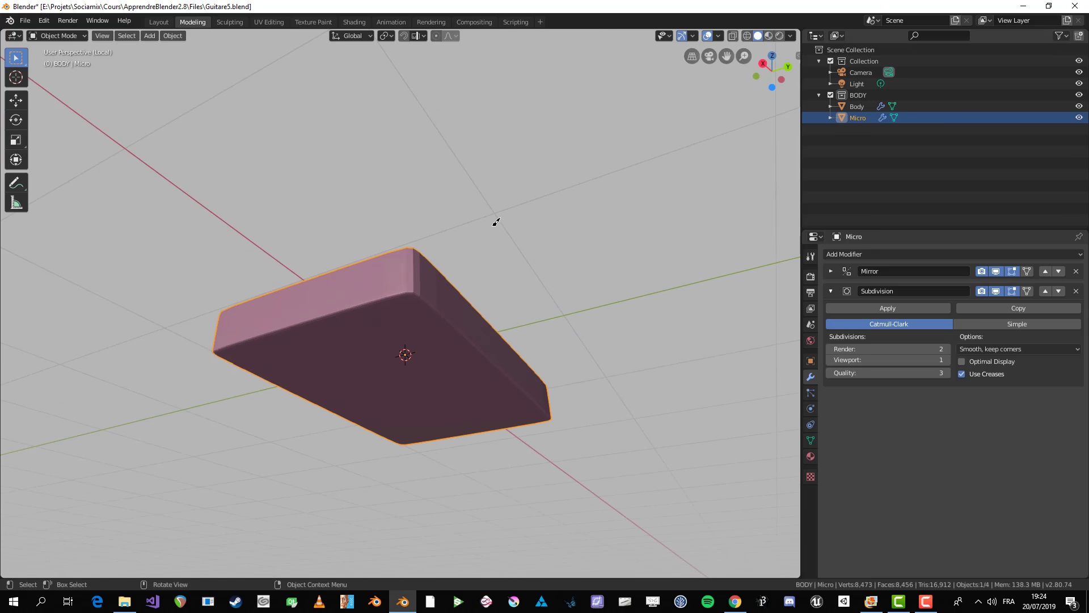
middle_click_drag(495, 224, 624, 326)
key("alt+a")
scroll(596, 341, "down", 4)
middle_click_drag(559, 359, 566, 382)
key("KP_7")
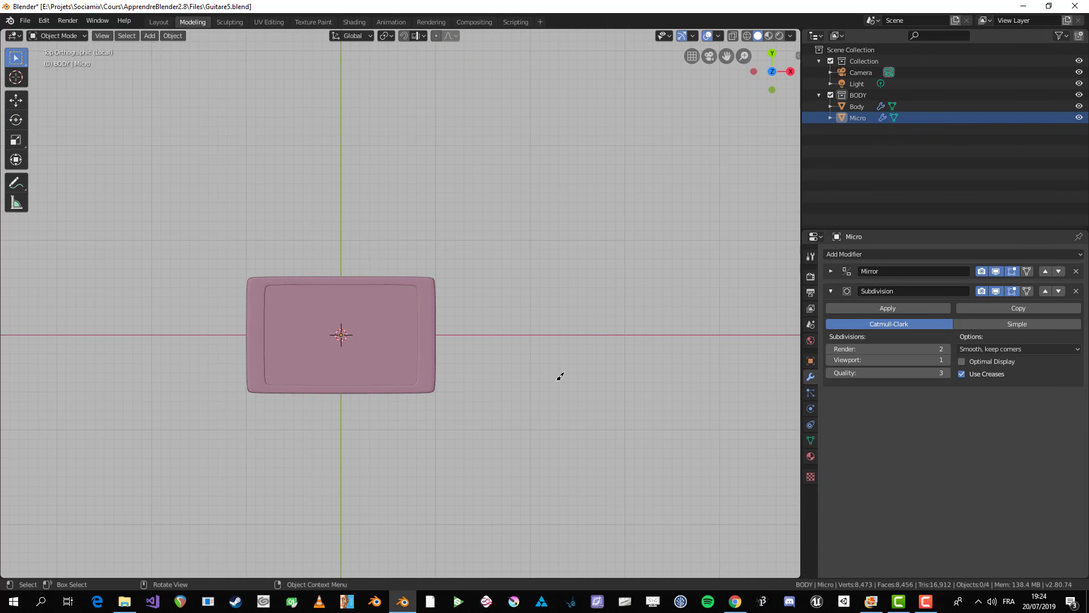
scroll(551, 372, "up", 5)
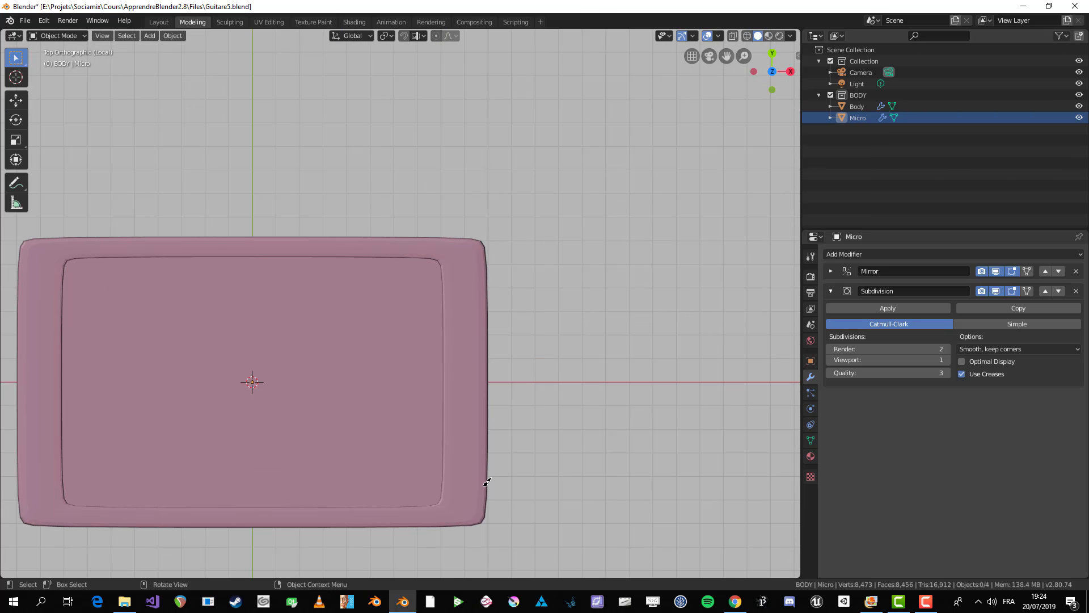
- Add a loop cut across the short side and slide it toward the rounded corner, factor about -0.74
key("Tab")
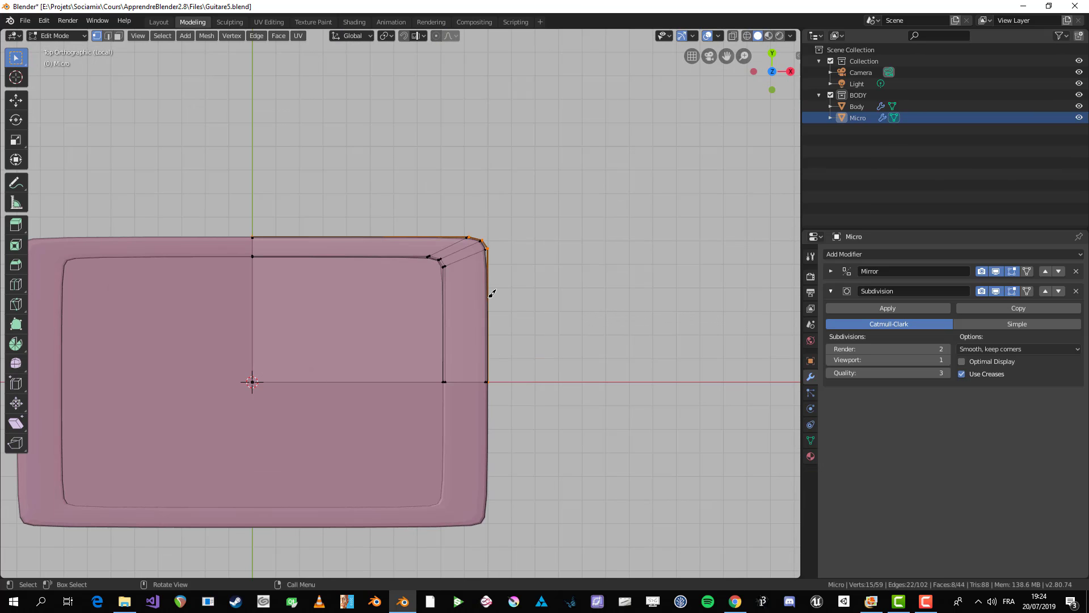
key("ctrl+r")
left_click(492, 289)
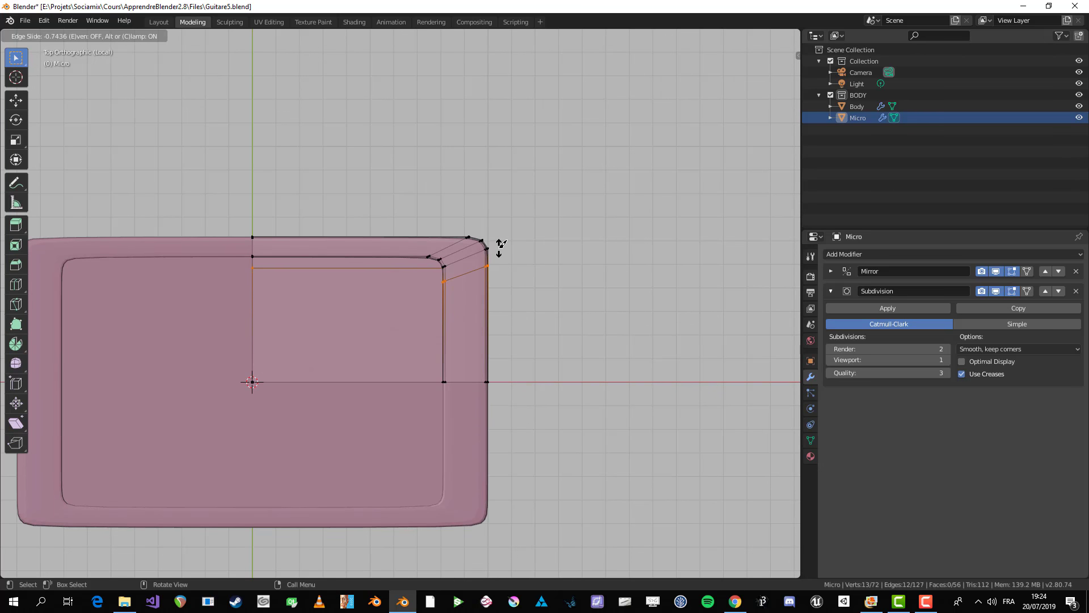
left_click(501, 244)
key("Tab")
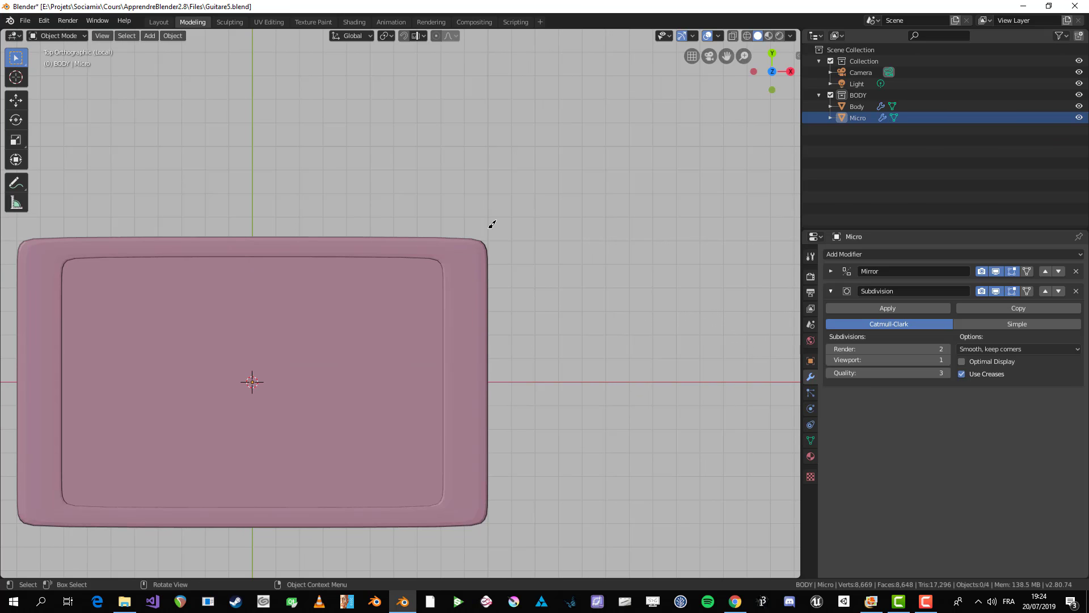
- Add a loop cut across the long side, slide it toward the corner by about 0.59, and check the result in Object Mode
key("Tab")
key("ctrl+r")
left_click(366, 234)
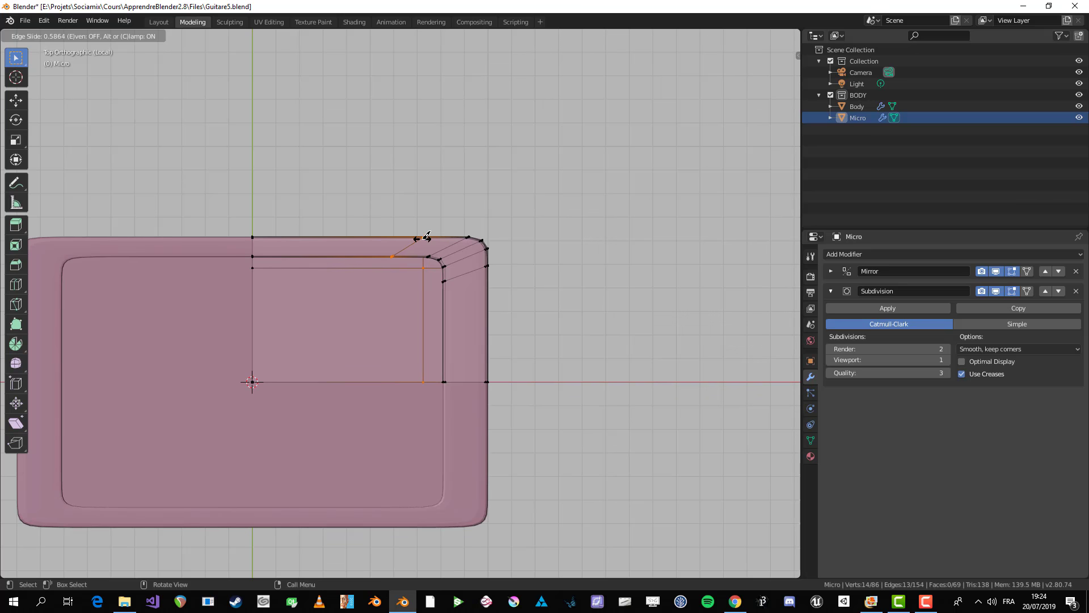
left_click(427, 237)
key("Tab")
middle_click_drag(528, 260, 467, 373)
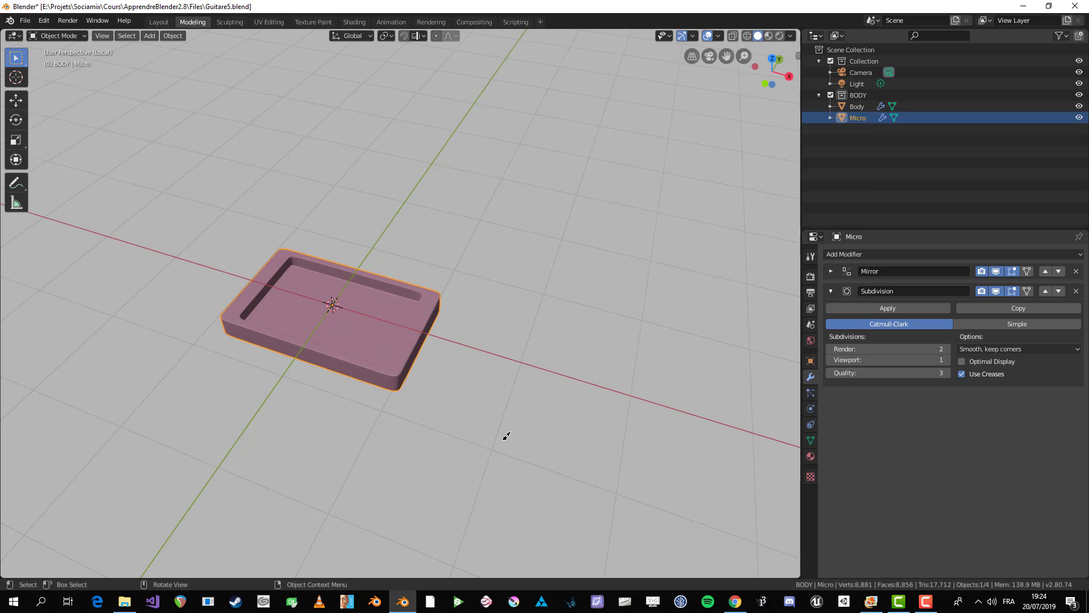
middle_click_drag(501, 353, 452, 431)
left_click(525, 365)
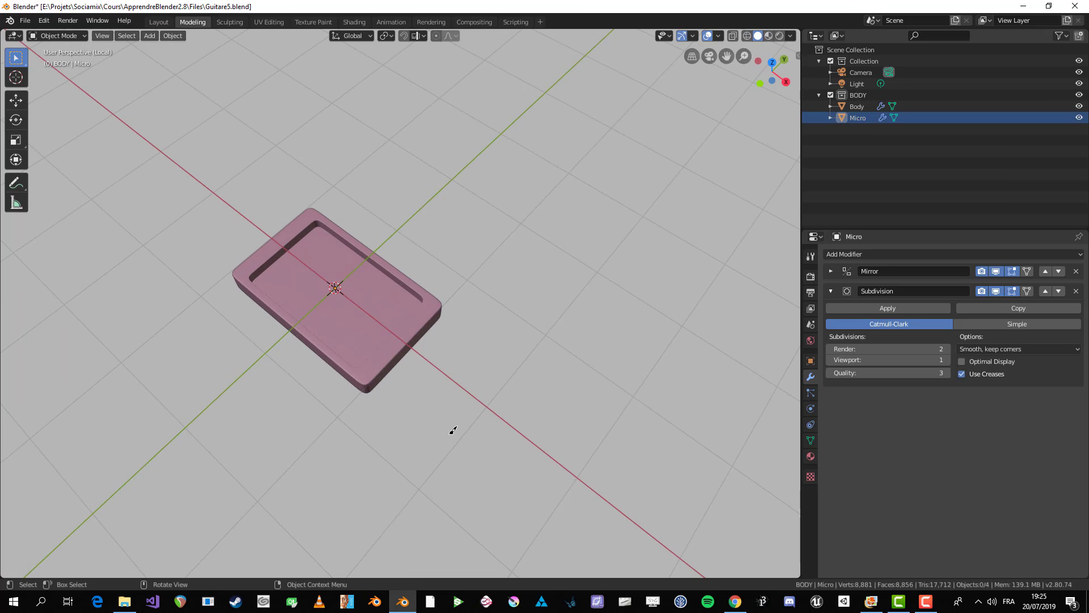
- Try filling one face across the seven vertices along the bottom edge of the inner walls
middle_click_drag(452, 428, 519, 278)
key("Tab")
scroll(468, 301, "up", 5)
scroll(460, 299, "down", 3)
key("KP_7")
scroll(513, 280, "up", 1)
key("KP_7")
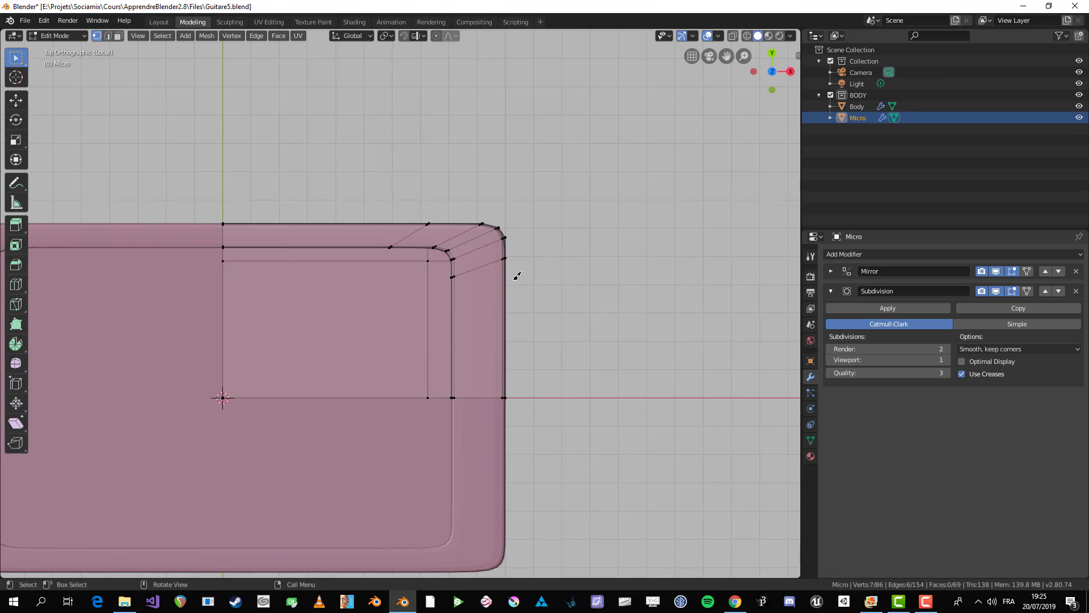
key("f")
mouse_move(503, 395)
middle_mouse_down("shift")
mouse_move(616, 389)
mouse_move(587, 363)
mouse_move(585, 318)
middle_mouse_up("shift")
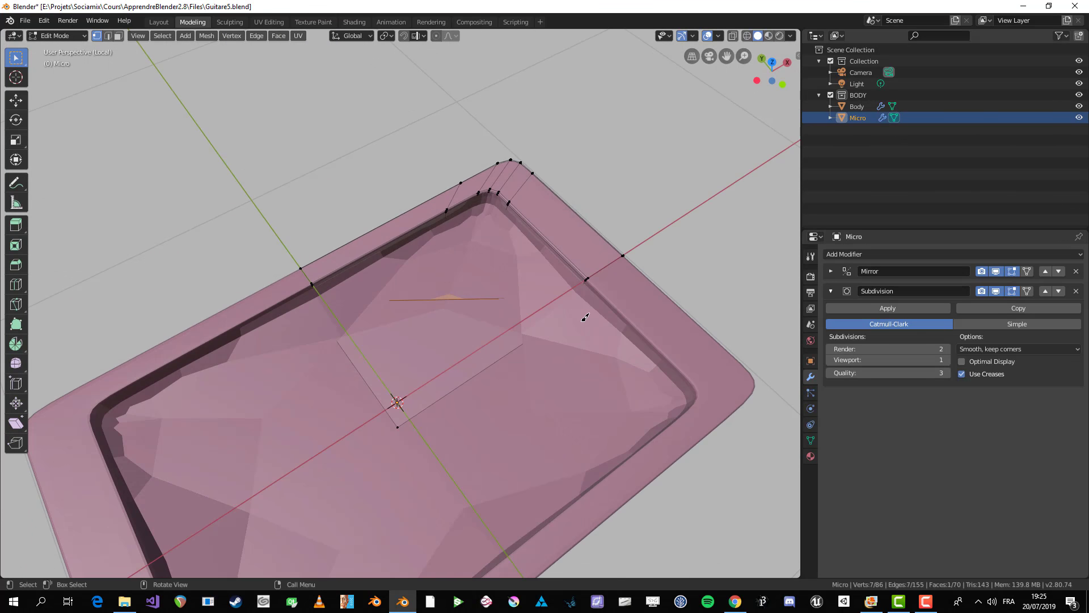
- Try insetting the filled face by about 0.034 and undo the fill
middle_click_drag(453, 243, 595, 276)
key("i")
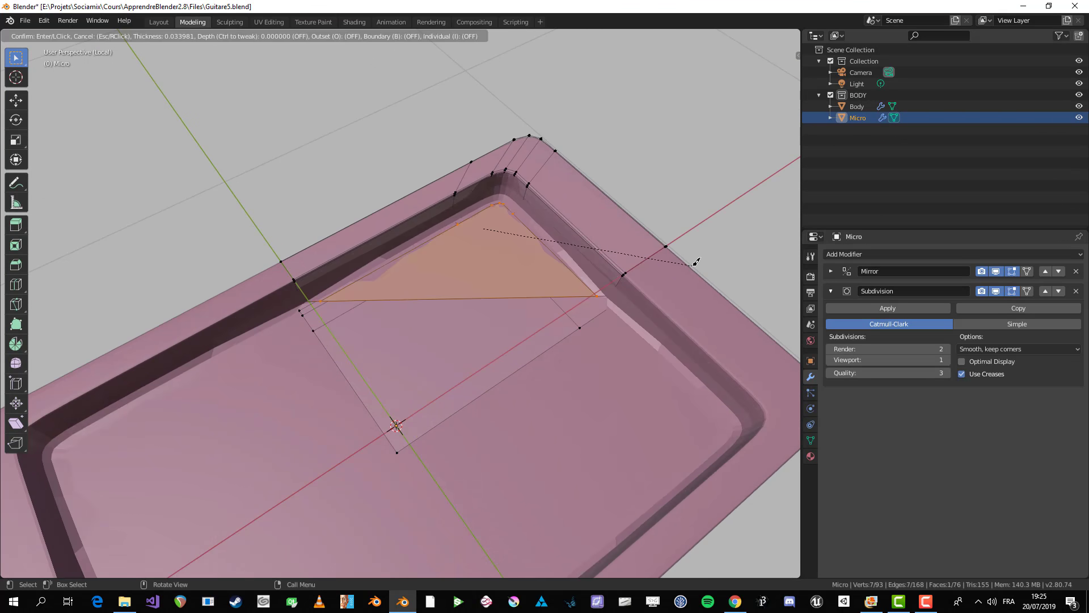
key("Escape")
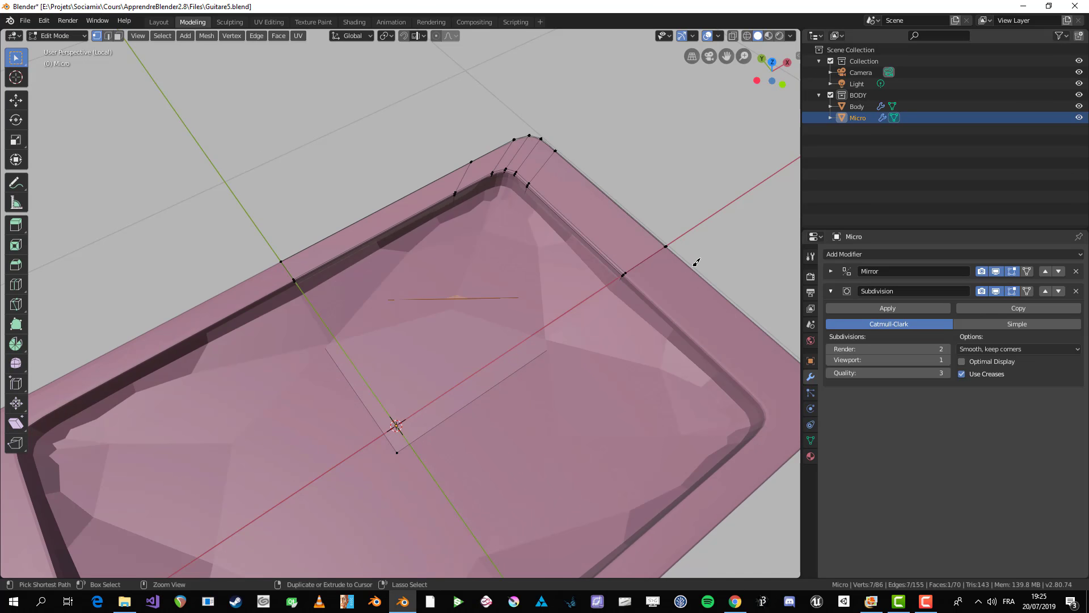
middle_click_drag(693, 256, 527, 290)
- Try extruding the bottom edge of the short inner wall about 1.15 m in the negative X direction
key("2")
middle_click_drag(603, 336, 618, 360)
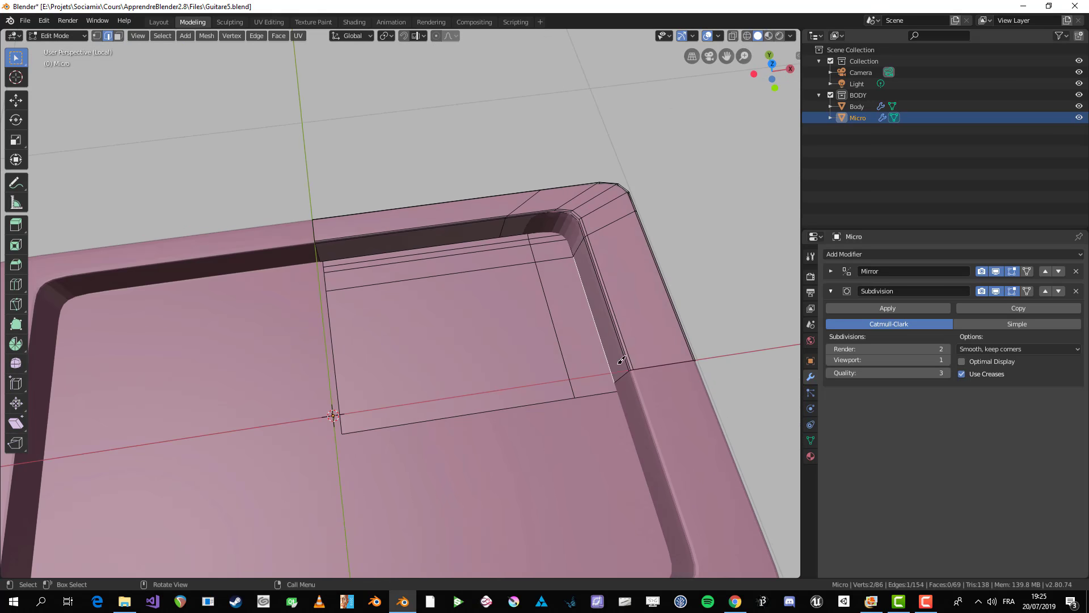
key("e")
key("Escape")
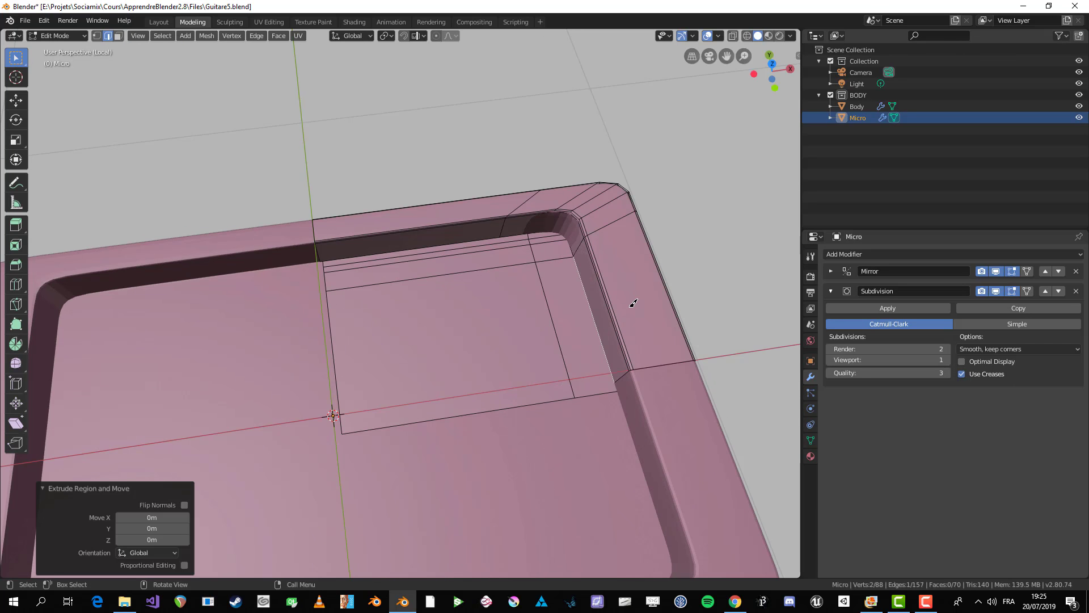
key("g")
key("x")
left_click(256, 359)
middle_click_drag(255, 359, 456, 355)
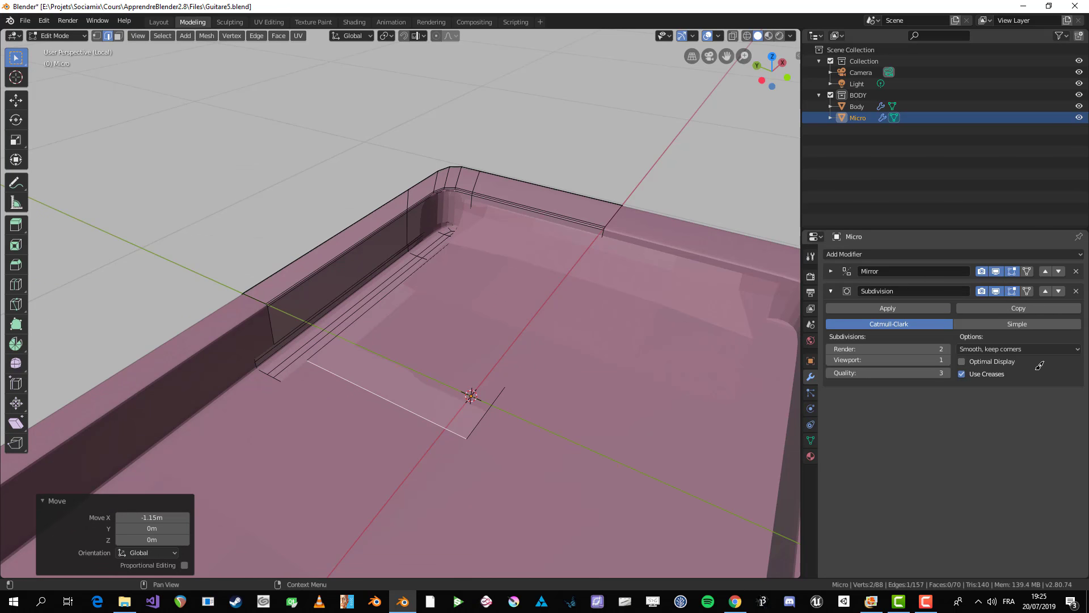
- Turn off the Subdivision modifier's viewport display and extrude the short inner wall's bottom edge about 1.01 m in the negative X direction
left_click(996, 291)
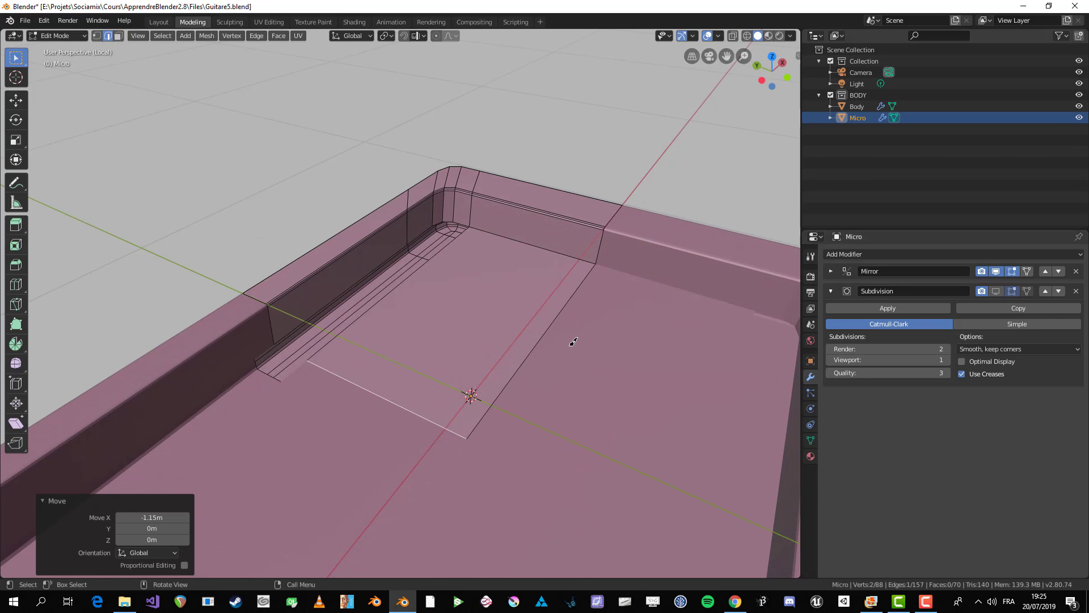
middle_click_drag(586, 343, 584, 380)
left_click(630, 322)
middle_click_drag(628, 314, 588, 337)
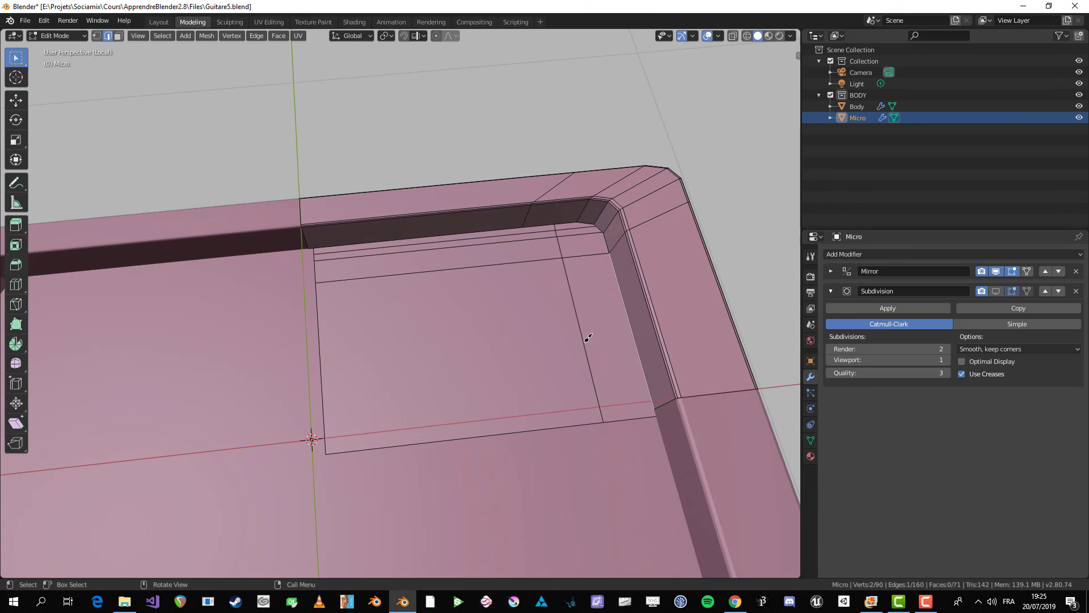
key("e")
key("x")
left_click(190, 403)
middle_click_drag(190, 404, 537, 387)
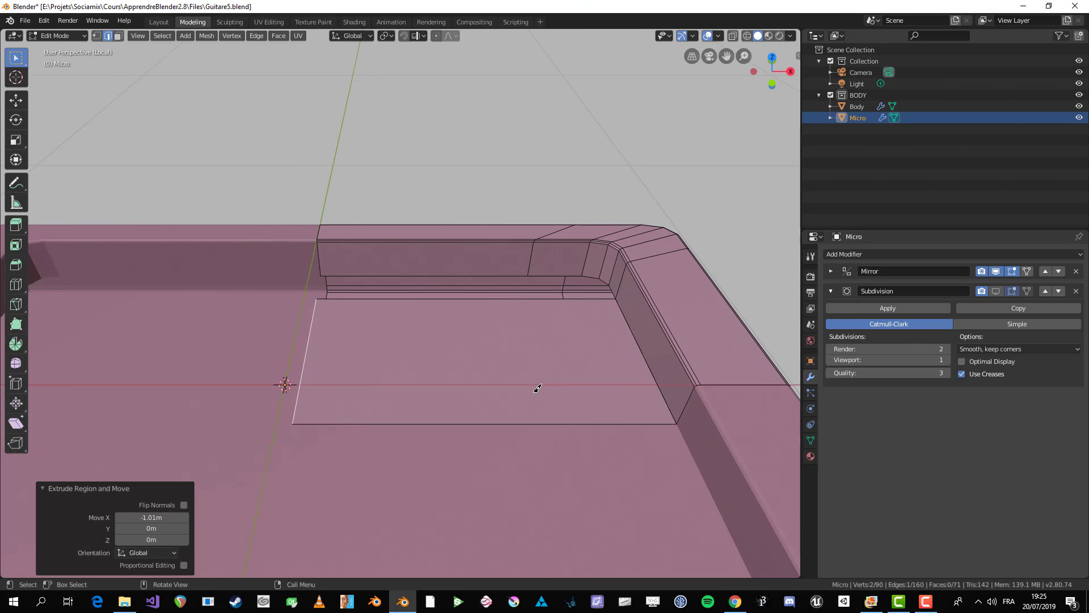
- Fill the gap between the new floor face and the long inner wall, and fill the remaining corner area
key("alt+a")
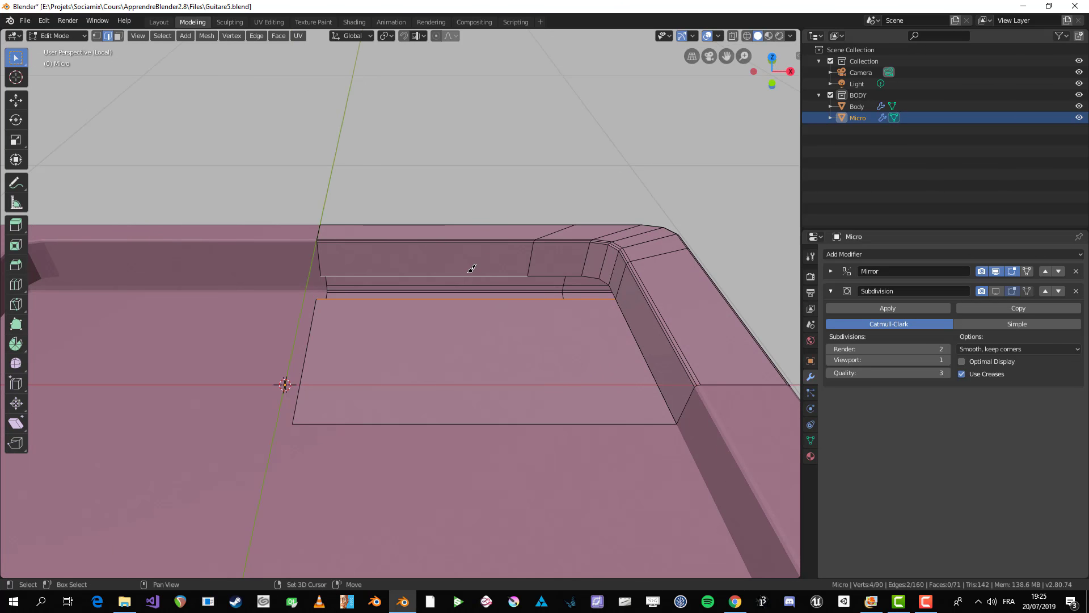
key("f")
key("f")
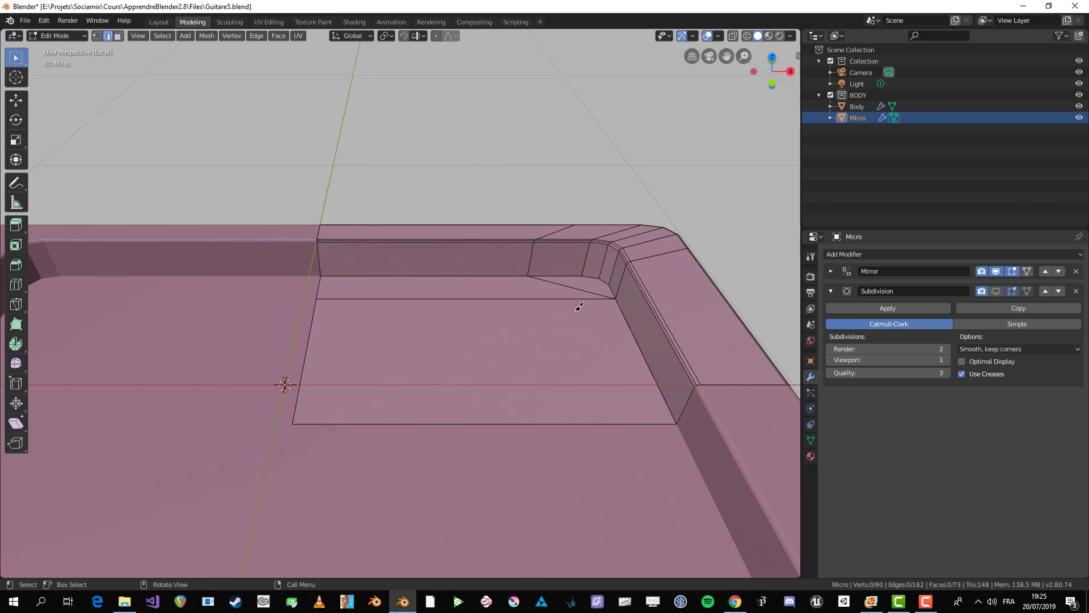
- Select the three floor faces of the pocket and inset them by about 0.039 m
key("3")
left_click_drag(529, 311, 582, 354)
key("alt+a")
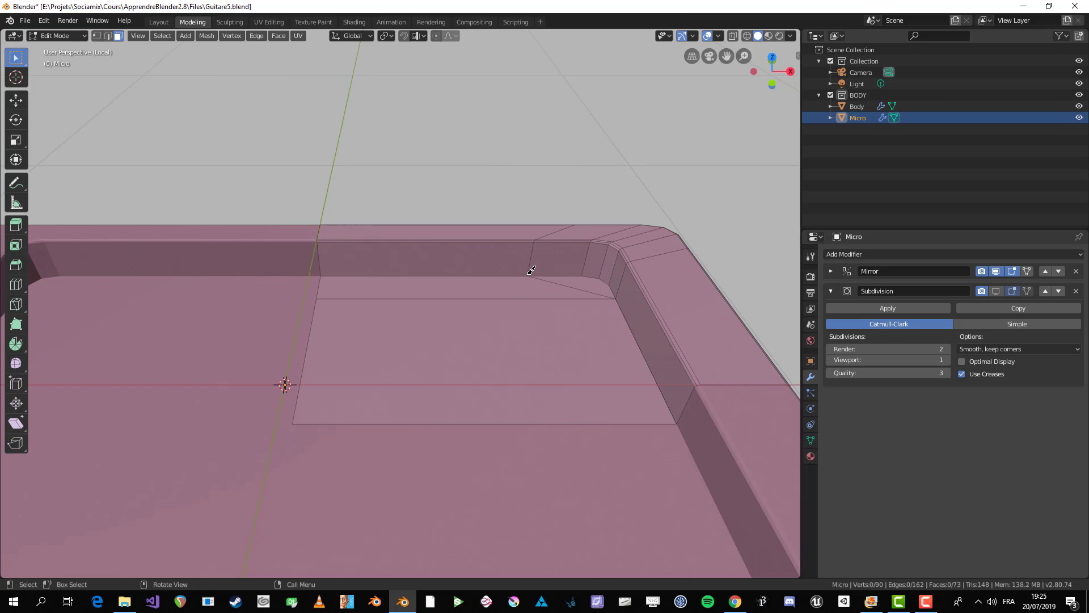
key("b")
left_click_drag(519, 279, 594, 323)
key("alt+a")
key("b")
middle_click_drag(593, 324, 606, 348)
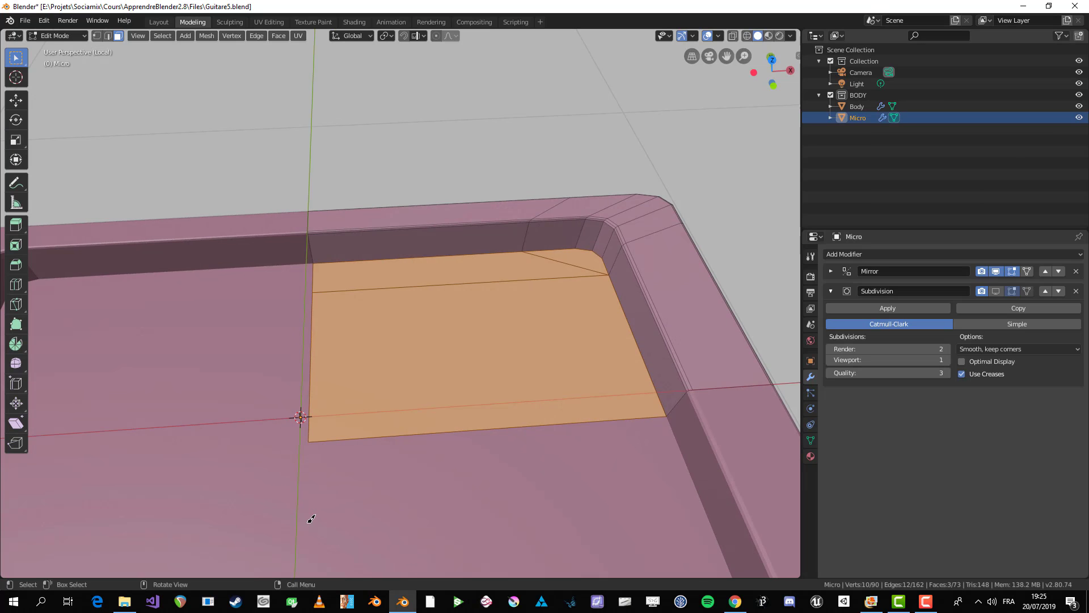
middle_click_drag(470, 448, 543, 434)
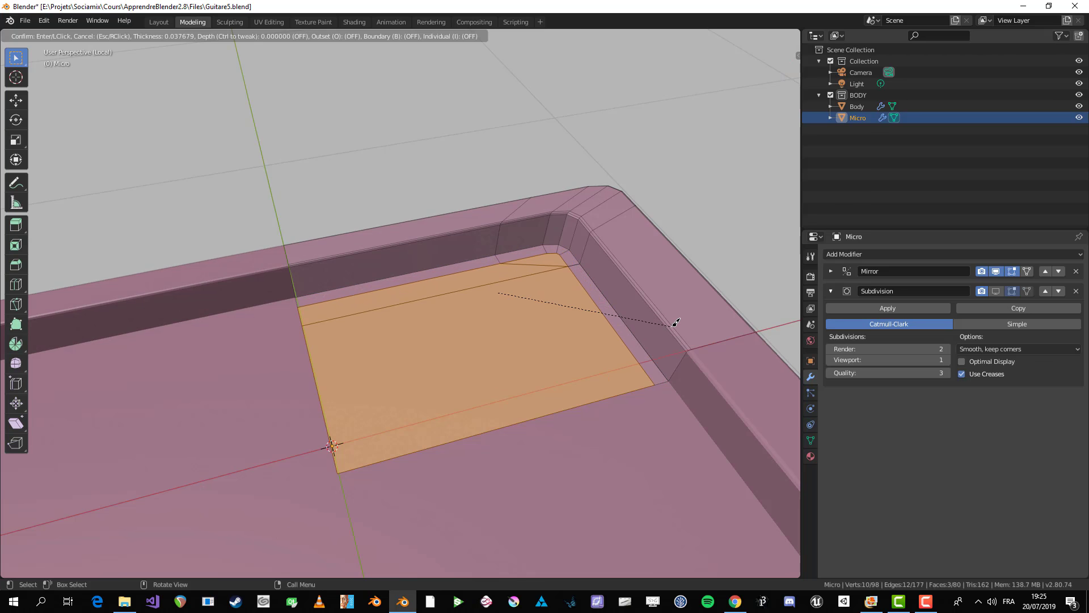
left_click(675, 322)
- Delete the faces inside the floor inset and turn the Subdivision modifier's viewport display back on
key("x")
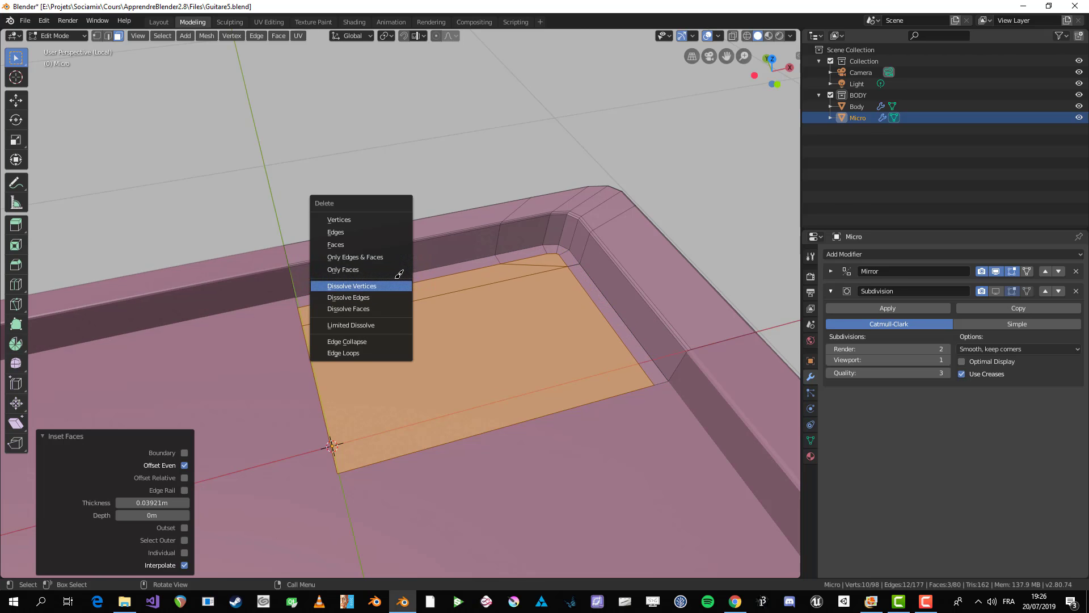
left_click(405, 238)
key("Tab")
middle_click_drag(491, 260, 523, 172)
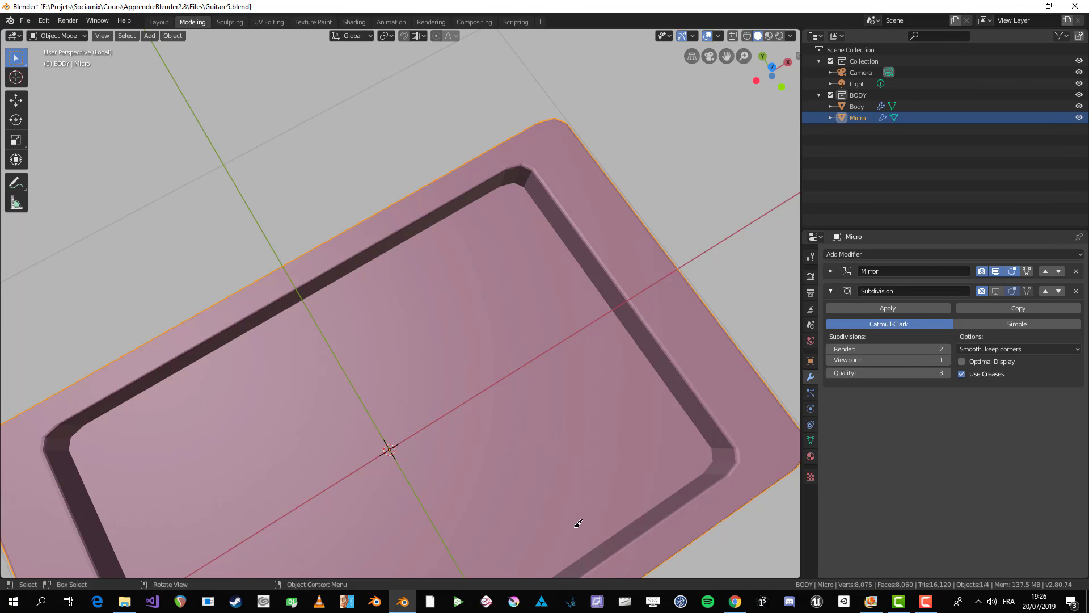
scroll(717, 462, "down", 3)
middle_click_drag(717, 461, 636, 388)
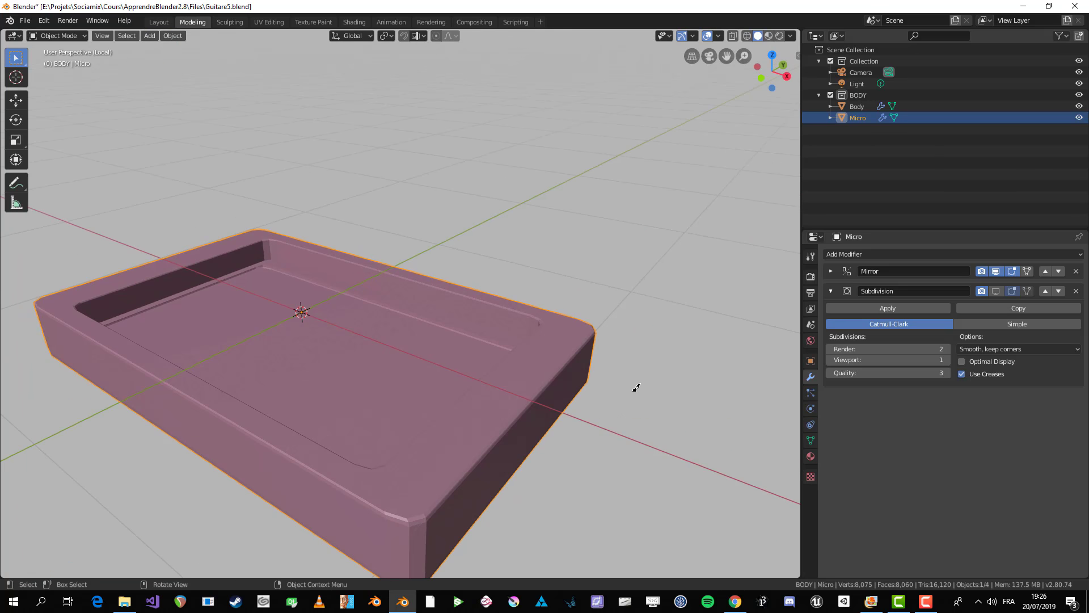
left_click(994, 290)
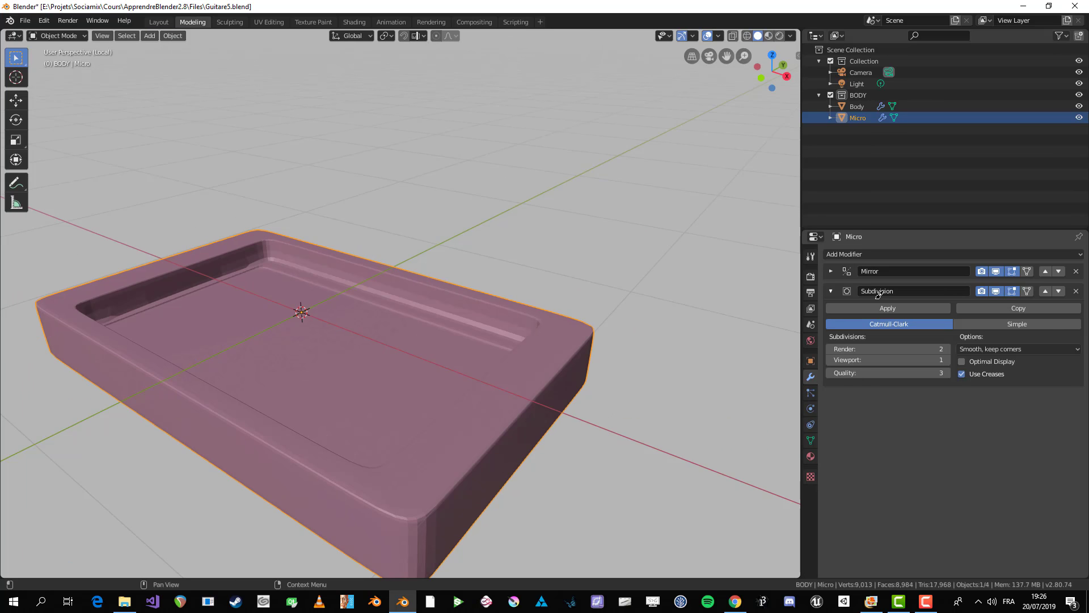
- Try moving the vertex at the base of the short inner wall near the mirror seam
middle_click_drag(482, 335, 530, 377)
key("alt+a")
key("Tab")
scroll(583, 359, "up", 4)
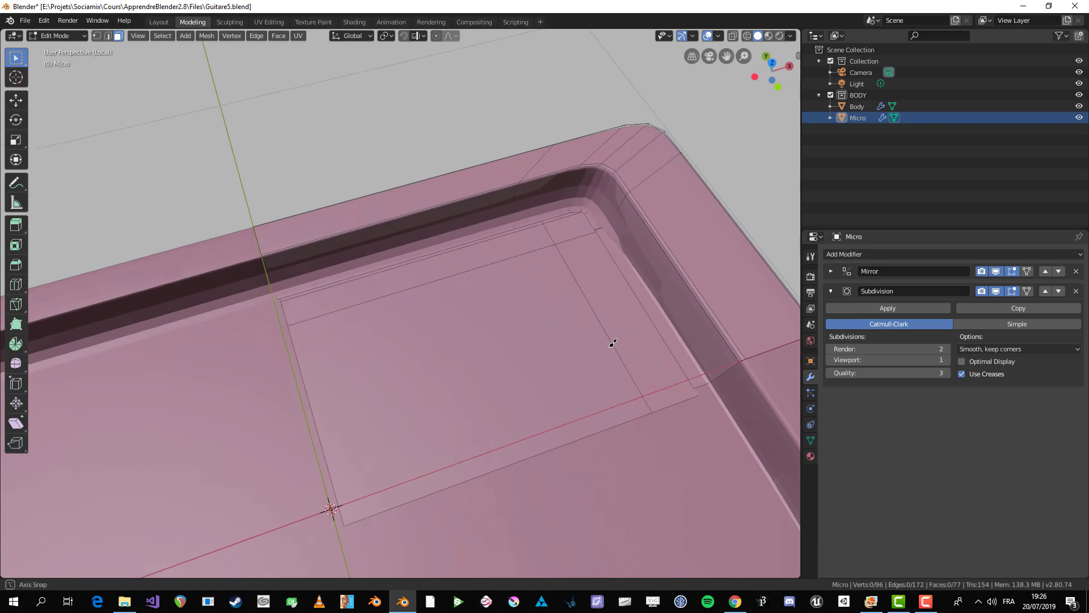
scroll(724, 350, "up", 1)
middle_click_drag(724, 350, 527, 279)
key("KP_7")
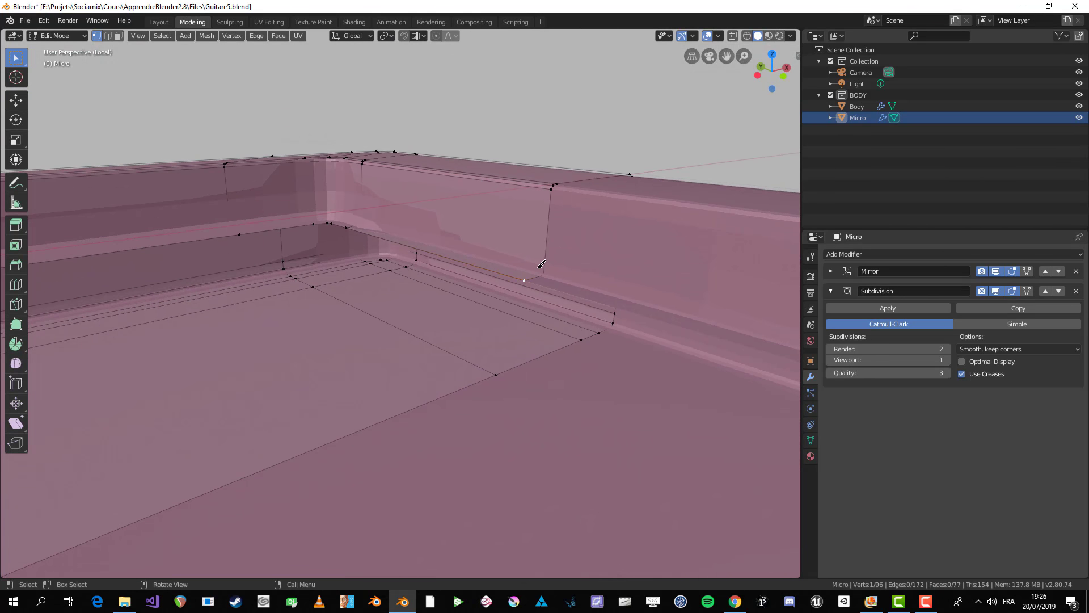
middle_click_drag(548, 226, 491, 339)
scroll(554, 261, "up", 4)
key("g")
left_click(628, 270)
scroll(463, 331, "up", 2)
key("g")
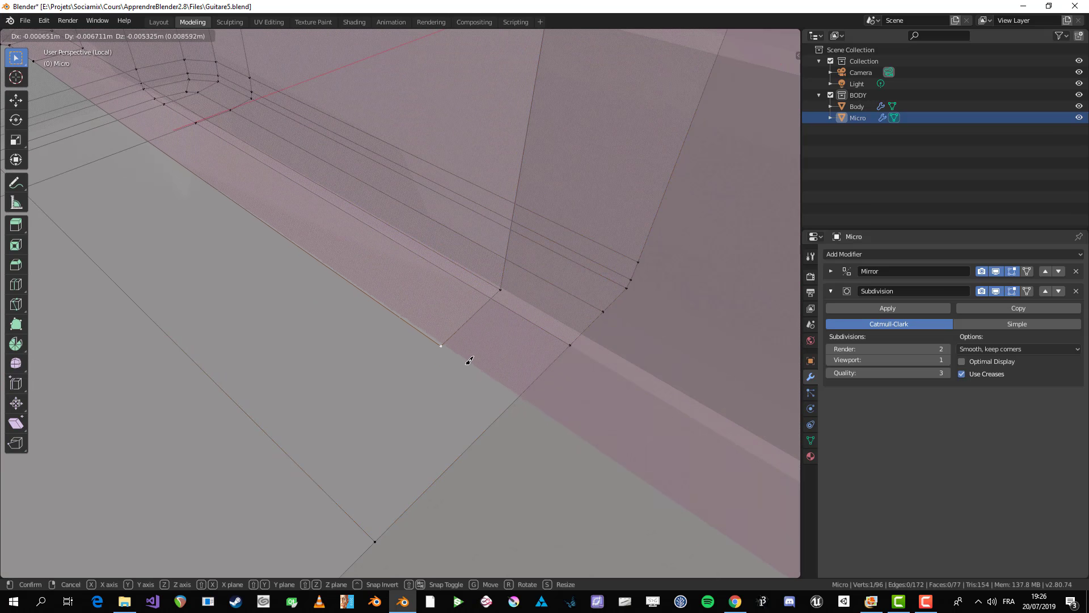
right_click(477, 360)
- Try moving the short inner wall's base vertex near the rounded corner, and undo the move
left_click(487, 357)
scroll(433, 331, "down", 4)
mouse_move(432, 330)
middle_mouse_down()
mouse_move(338, 321)
mouse_move(460, 413)
mouse_move(420, 240)
mouse_move(401, 263)
mouse_move(418, 285)
mouse_move(419, 315)
middle_mouse_up()
left_click(273, 284)
key("g")
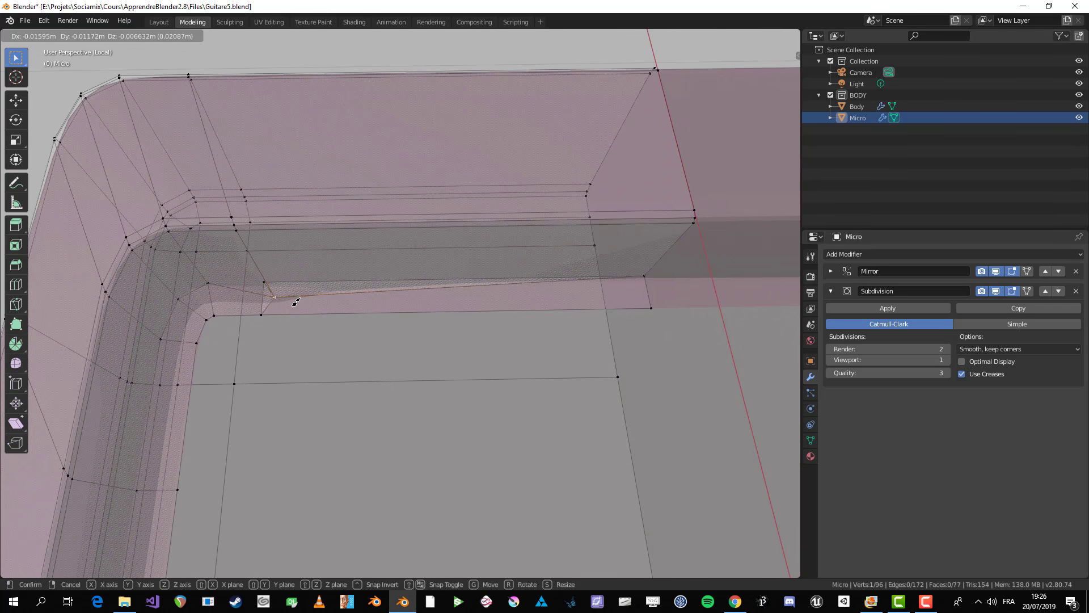
left_click(306, 290)
middle_click_drag(354, 328, 449, 344, "shift")
key("ctrl+z")
scroll(407, 371, "up", 3)
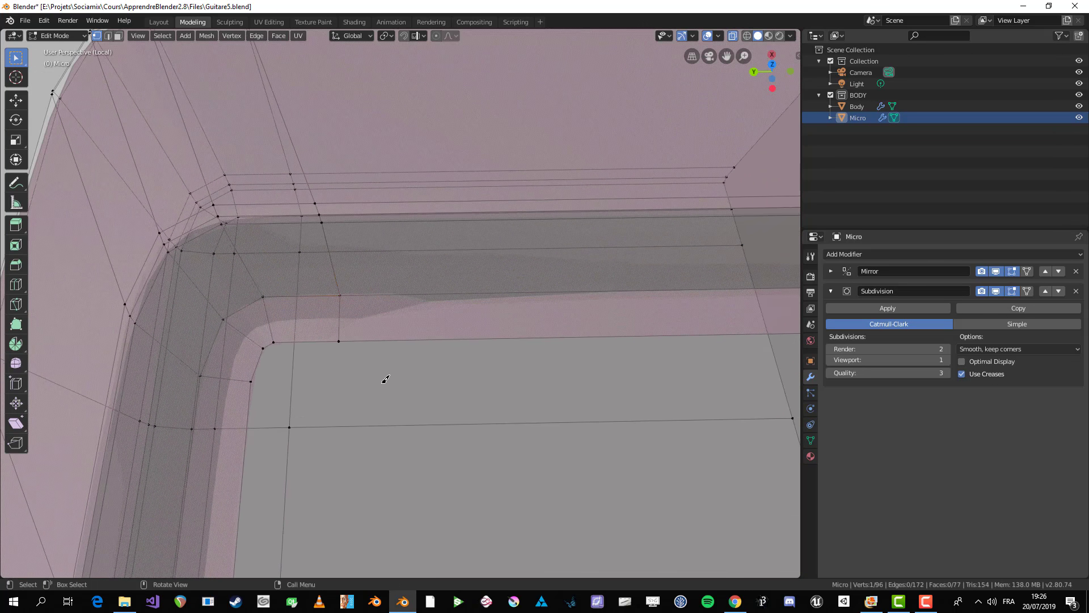
key("Tab")
key("Tab")
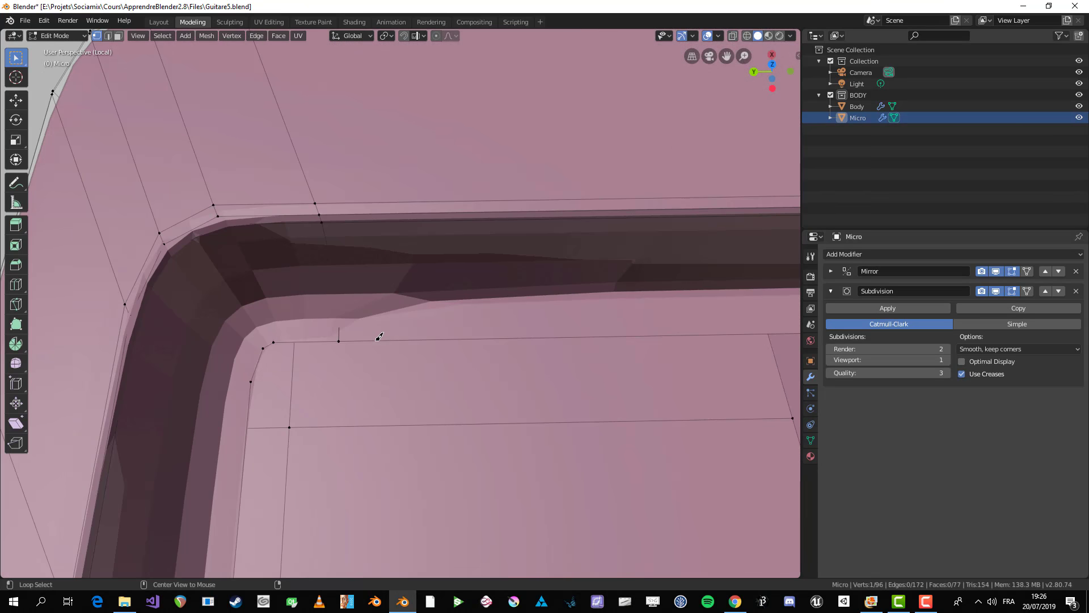
- Try moving the corner-side base vertex of the short inner wall in X-ray view and deleting it
key("alt+z")
key("g")
left_click(383, 310)
key("x")
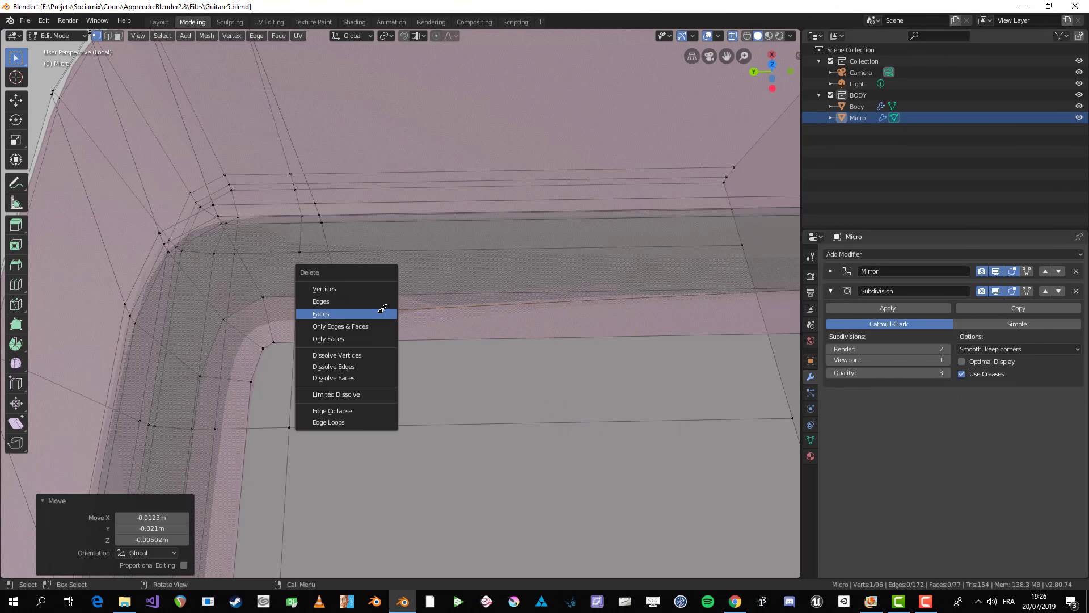
key("Return")
- Try moving the short wall's base vertex at the mirror seam, and undo the recent vertex moves and deletion
middle_click_drag(376, 280, 548, 340)
key("g")
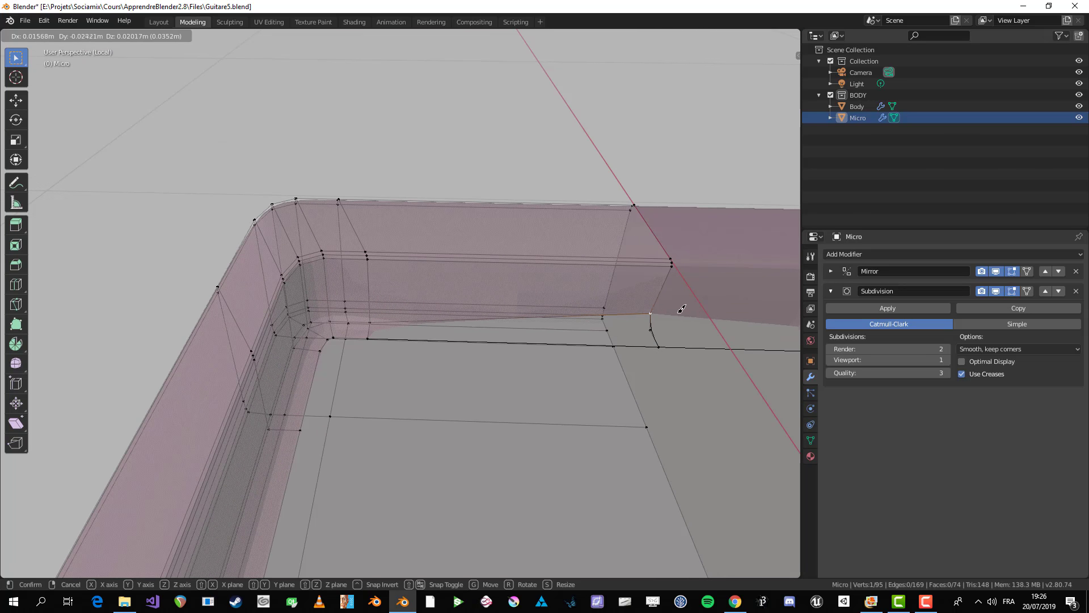
left_click(661, 311)
key("ctrl+z")
key("ctrl+z")
key("ctrl+z")
key("ctrl+z")
key("ctrl+z")
key("ctrl+z")
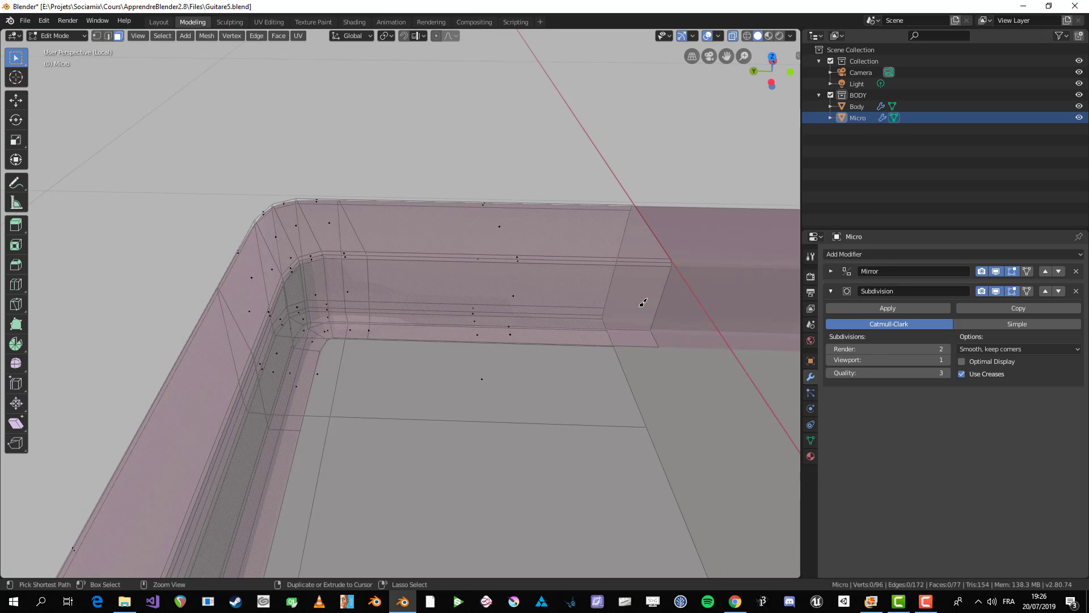
- Turn off X-ray, switch to vertex selection, and disable the Subdivision modifier's Edit Mode display
middle_click_drag(640, 305, 568, 318)
key("alt+z")
scroll(463, 323, "up", 2)
key("1")
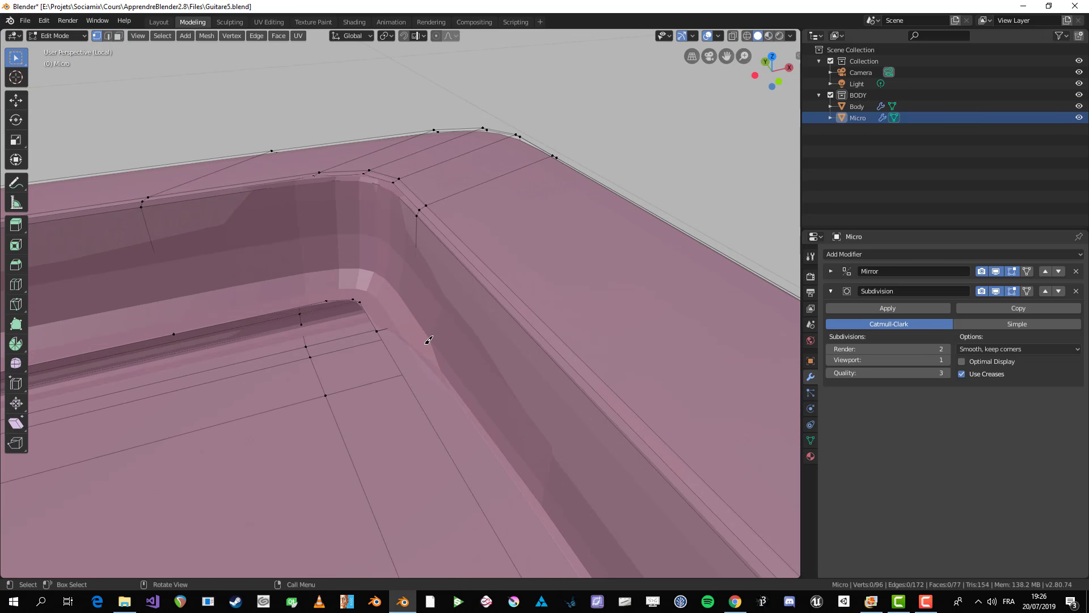
left_click(1011, 291)
- Examine the vertices where the short inner wall meets the floor near the rounded corner
middle_click_drag(419, 329, 425, 278)
scroll(380, 356, "up", 3)
scroll(426, 277, "up", 3)
left_click(386, 318)
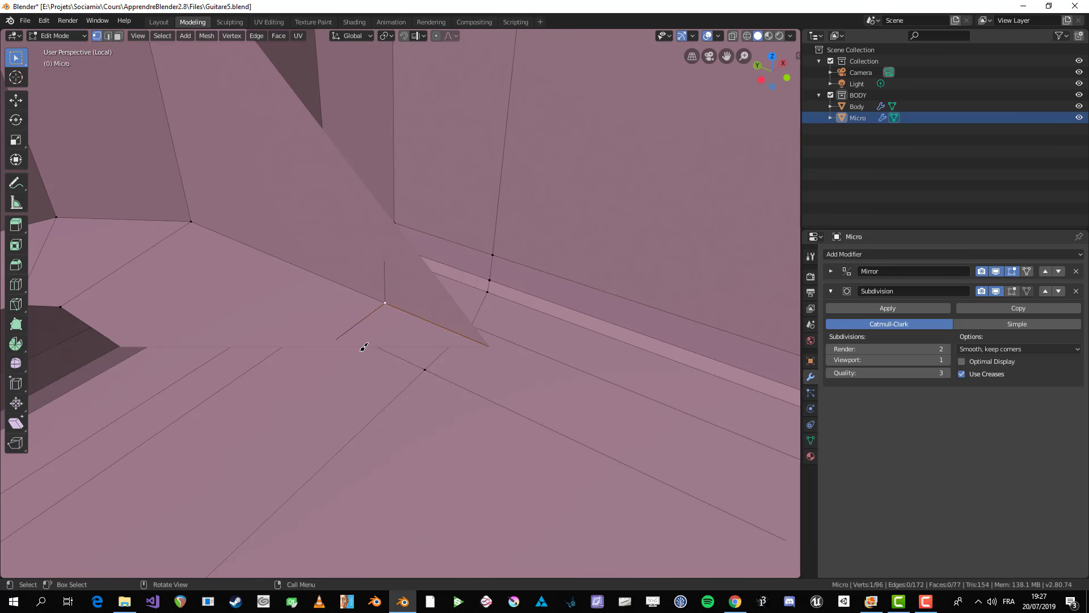
scroll(372, 321, "down", 3)
middle_click_drag(373, 333, 420, 320)
scroll(421, 320, "down", 1)
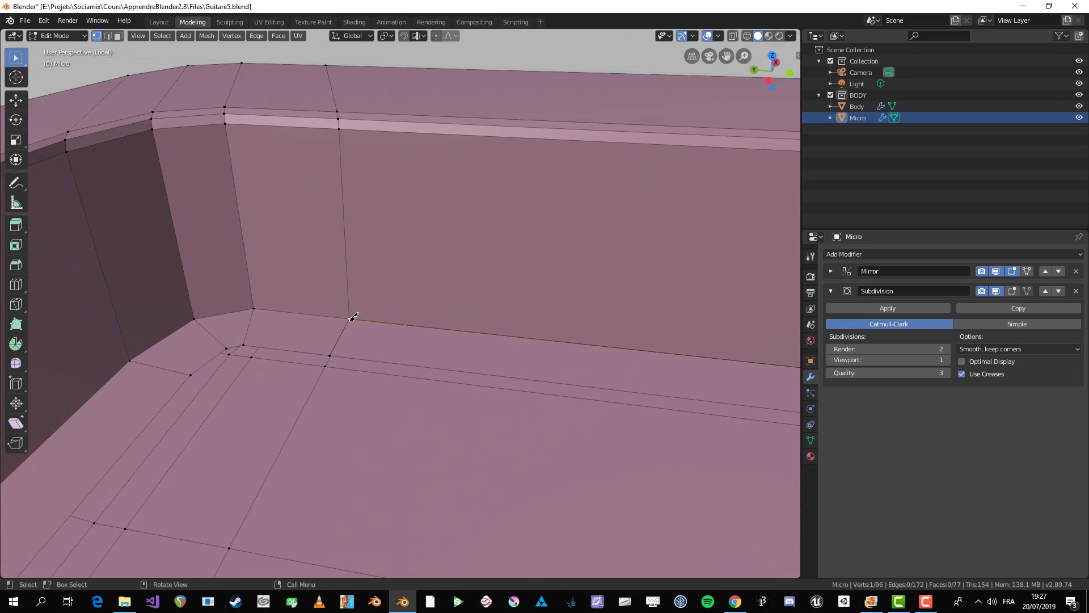
scroll(350, 317, "up", 3)
middle_click_drag(317, 328, 402, 313, "shift")
scroll(403, 320, "up", 2)
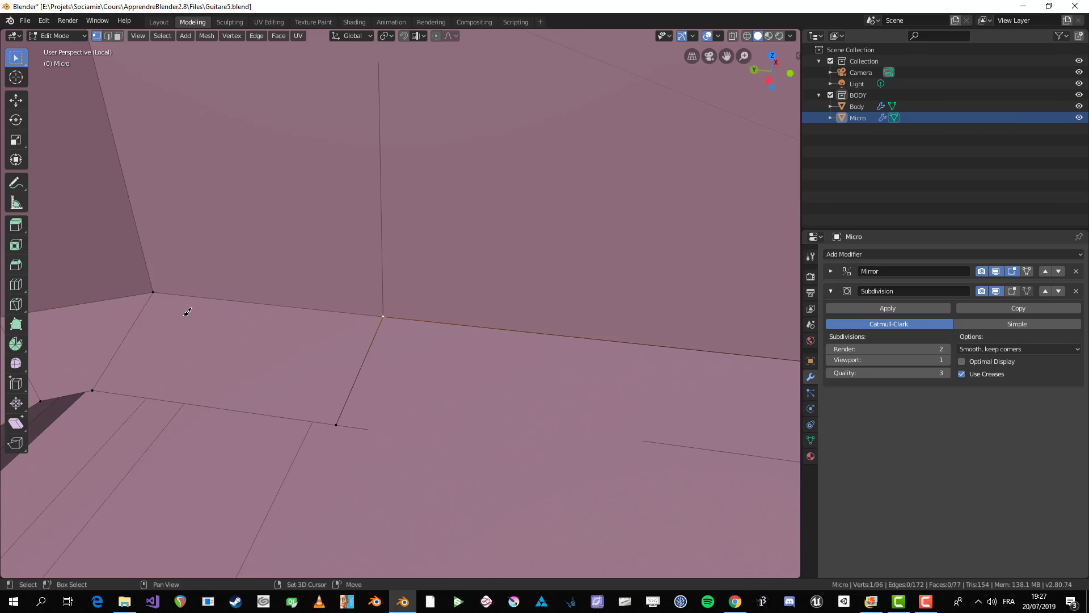
scroll(401, 340, "down", 3)
middle_click_drag(401, 340, 466, 223)
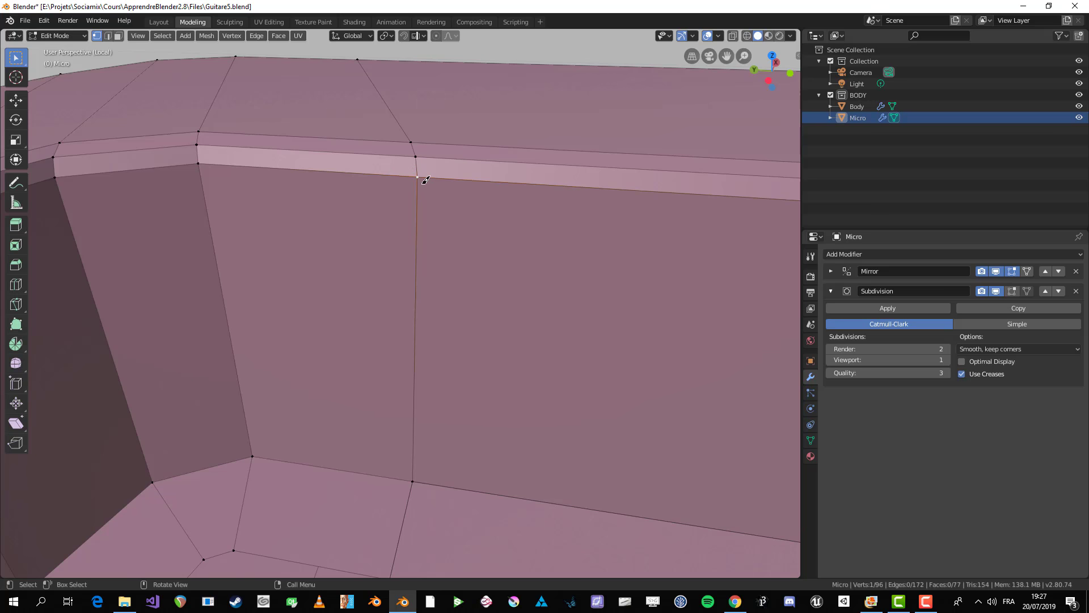
middle_click_drag(413, 484, 382, 366, "shift")
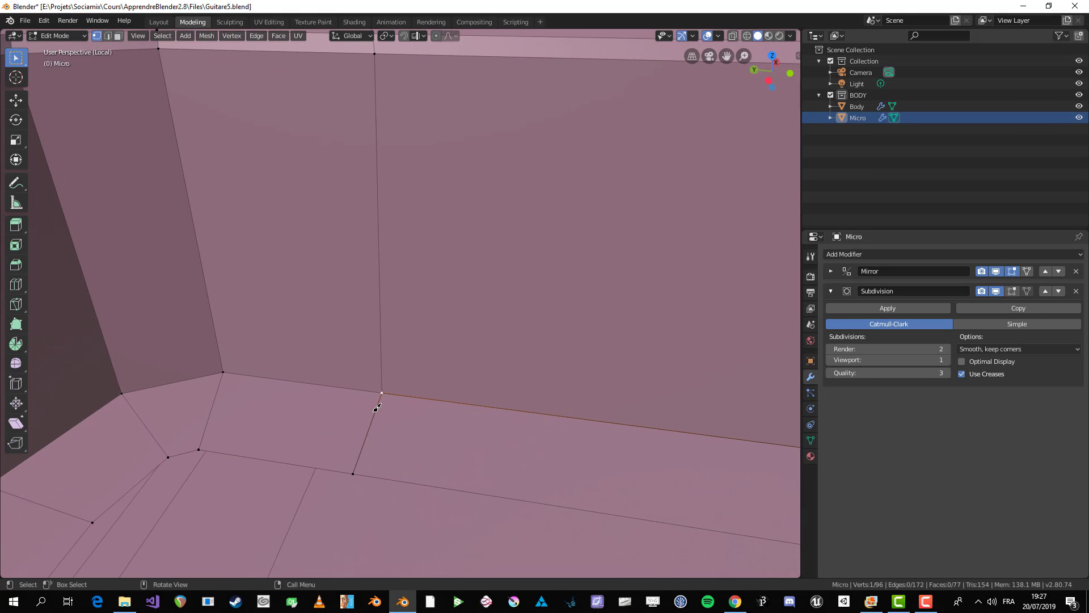
- Try moving the vertex where the short inner wall's vertical edge meets the floor
scroll(406, 491, "up", 4)
middle_click_drag(406, 491, 409, 291, "shift")
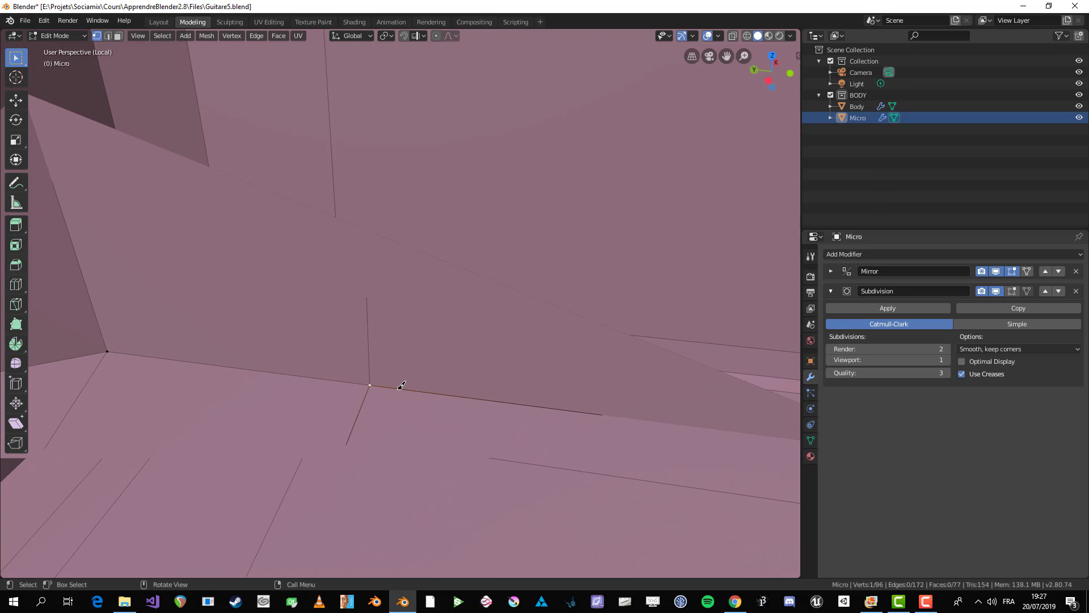
scroll(400, 388, "down", 2)
key("g")
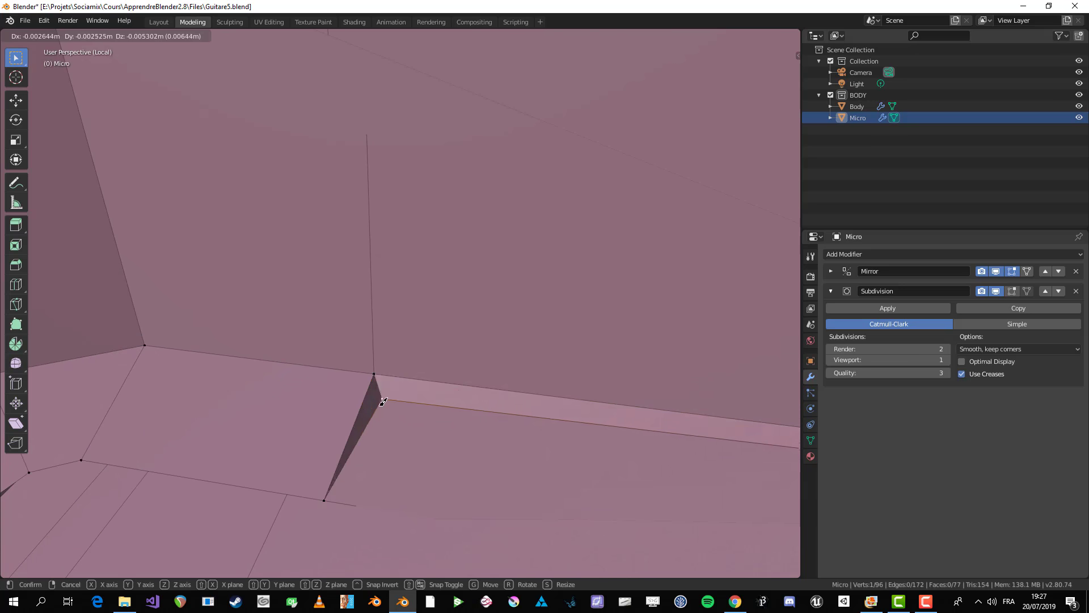
left_click(380, 409)
scroll(386, 397, "down", 6)
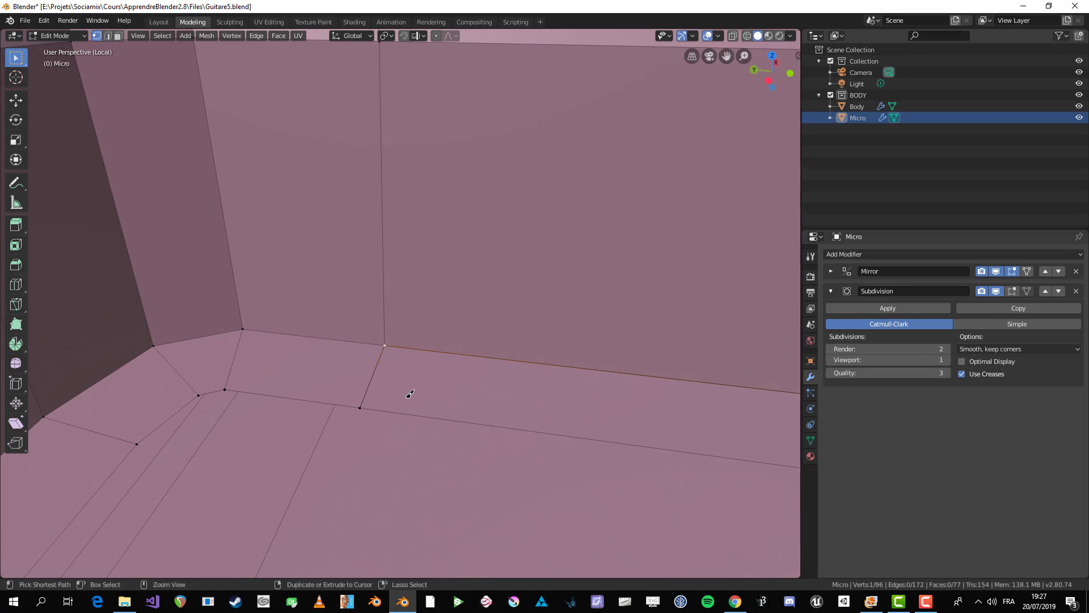
- Check the smoothed corner and floor rim of the pocket in Object Mode
middle_click_drag(401, 347, 253, 233)
key("Tab")
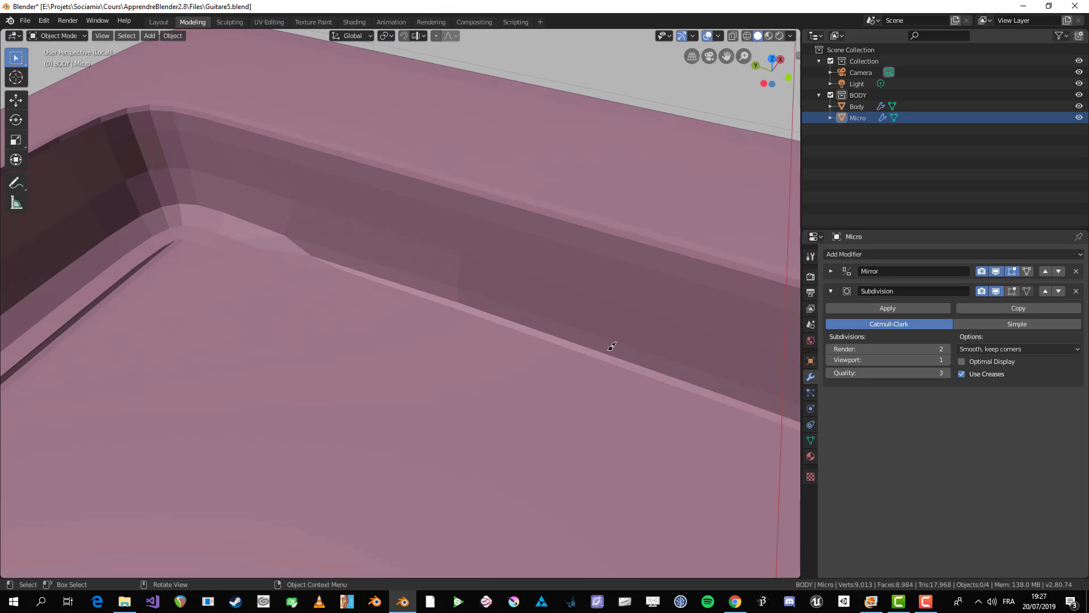
key("Tab")
key("Tab")
key("Tab")
- Select the two coincident vertices at the short inner wall's base near the corner and merge them at center
middle_click_drag(322, 350, 635, 364, "shift")
key("a")
key("alt+a")
key("alt+z")
middle_click_drag(561, 342, 549, 339)
left_click_drag(499, 316, 539, 344)
middle_click_drag(538, 344, 446, 296)
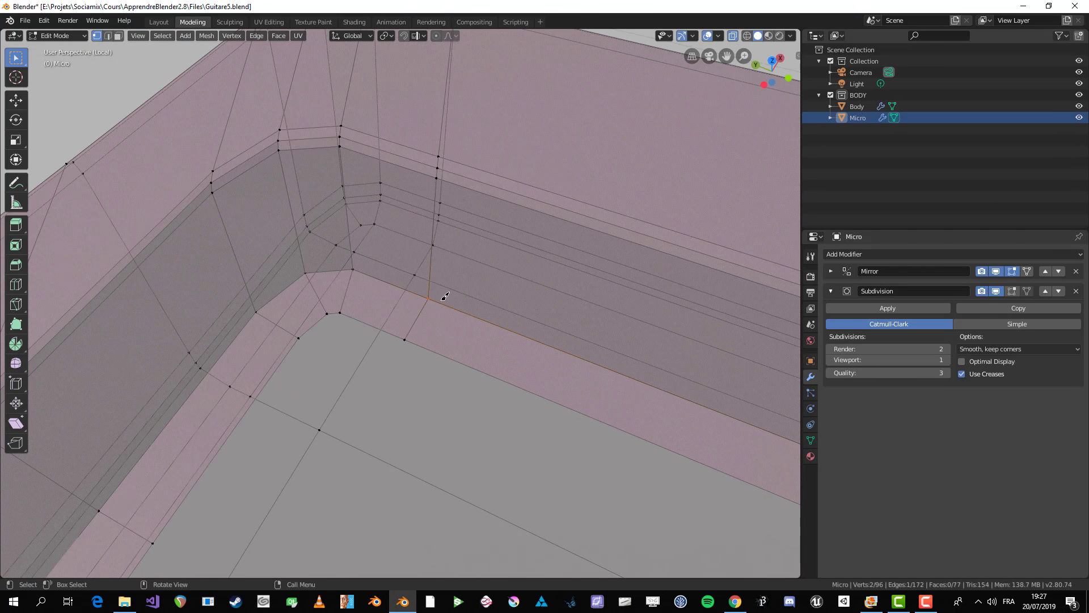
key("alt+m")
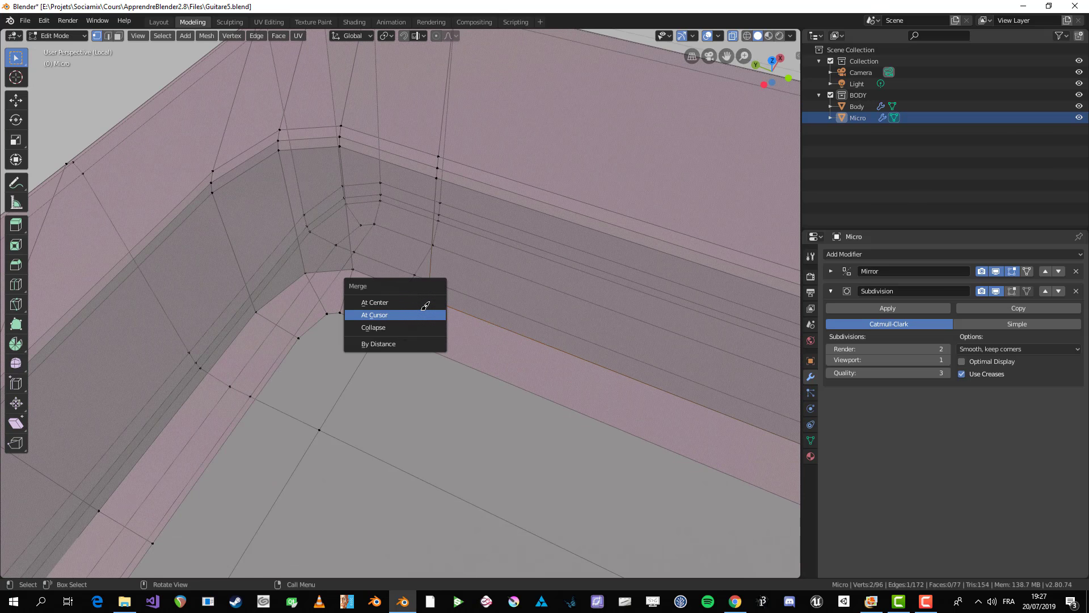
left_click(382, 300)
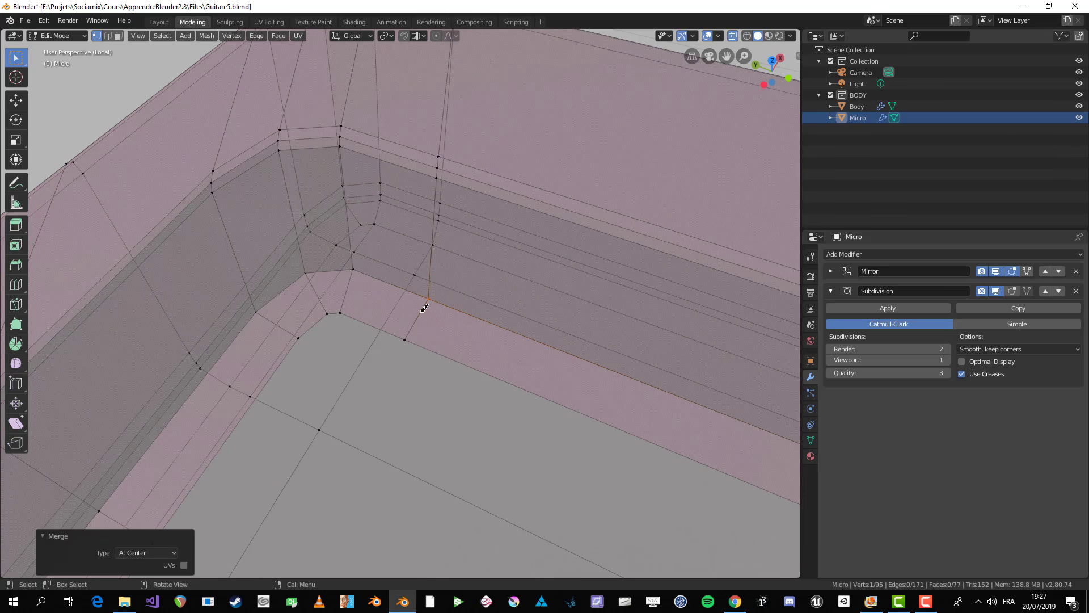
key("alt+z")
scroll(434, 298, "down", 2)
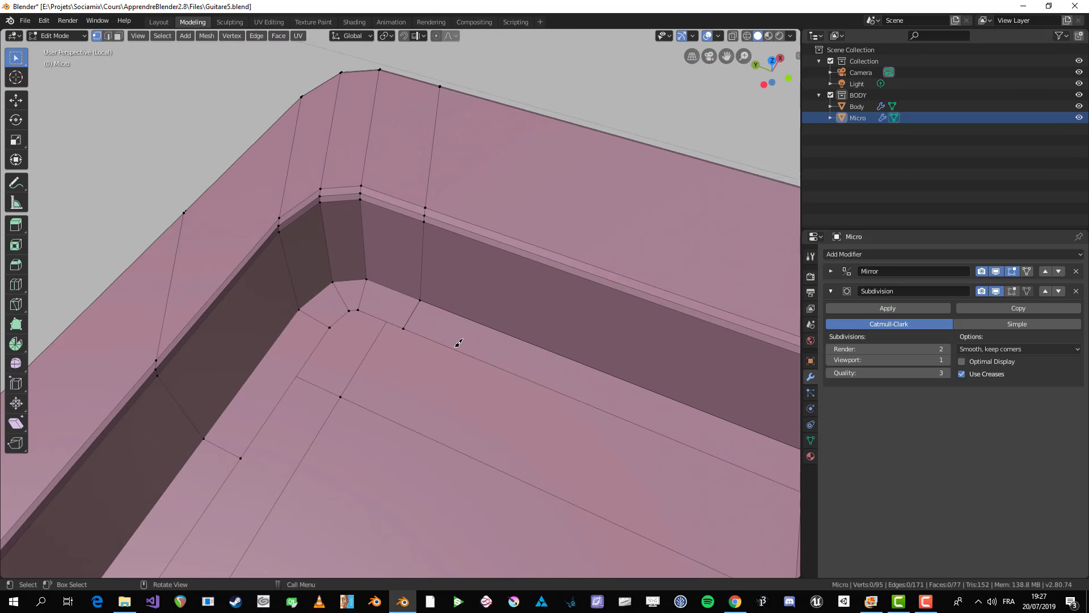
- Select all of the Micro mesh's vertices and merge them by distance
scroll(449, 333, "down", 2)
middle_click_drag(562, 392, 440, 316)
key("a")
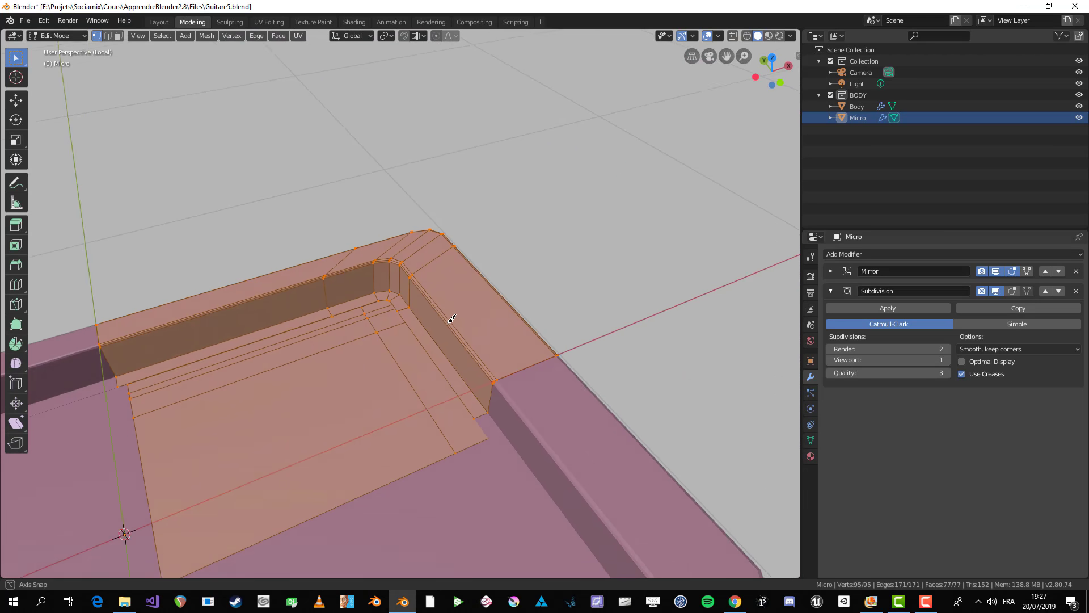
scroll(522, 307, "up", 2)
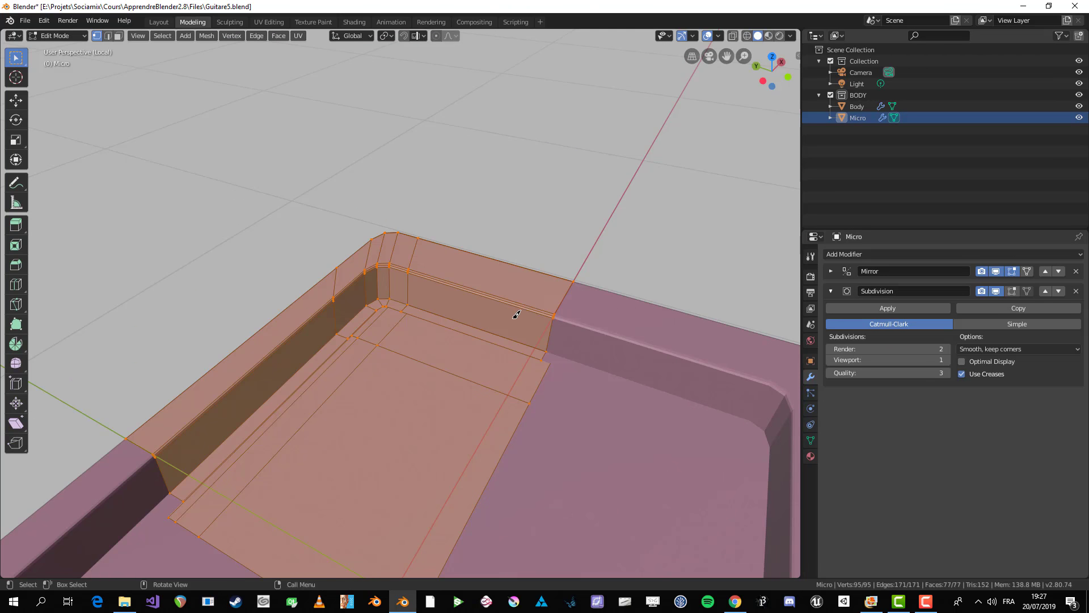
scroll(514, 313, "up", 2)
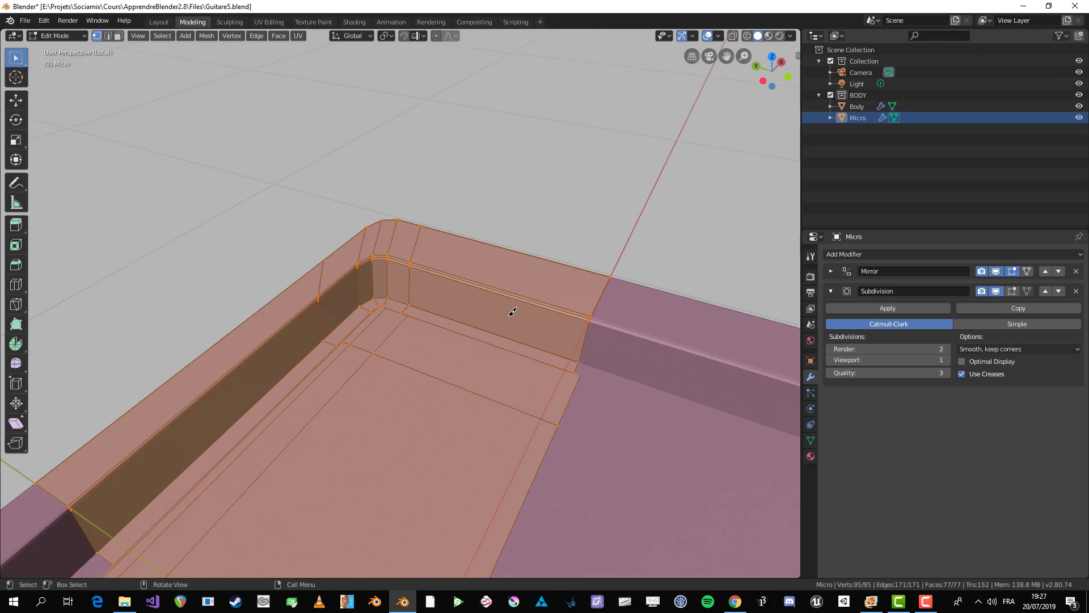
right_click(456, 274)
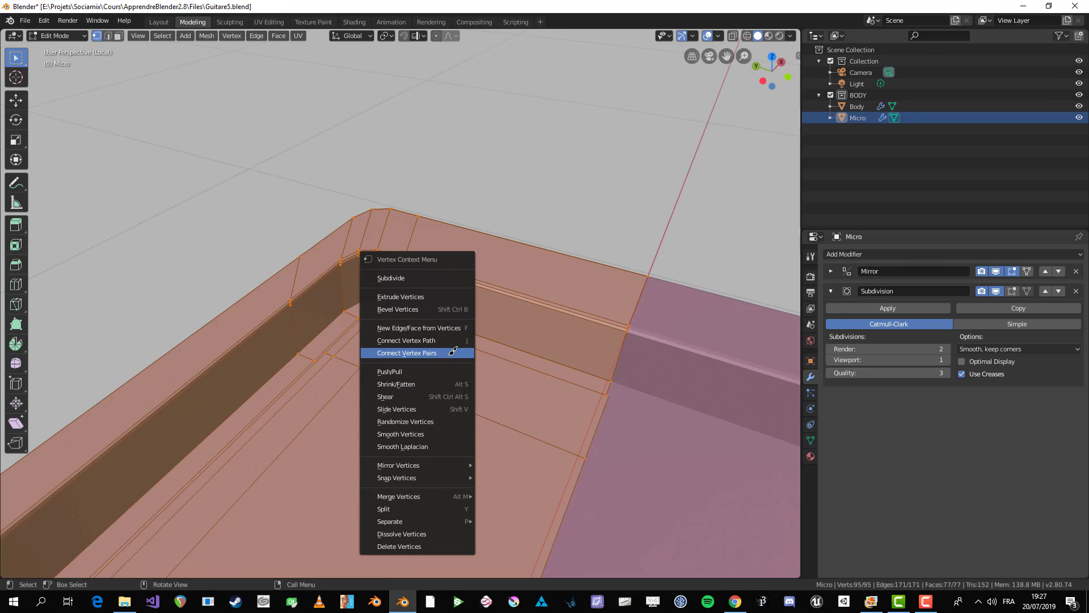
mouse_move(431, 476)
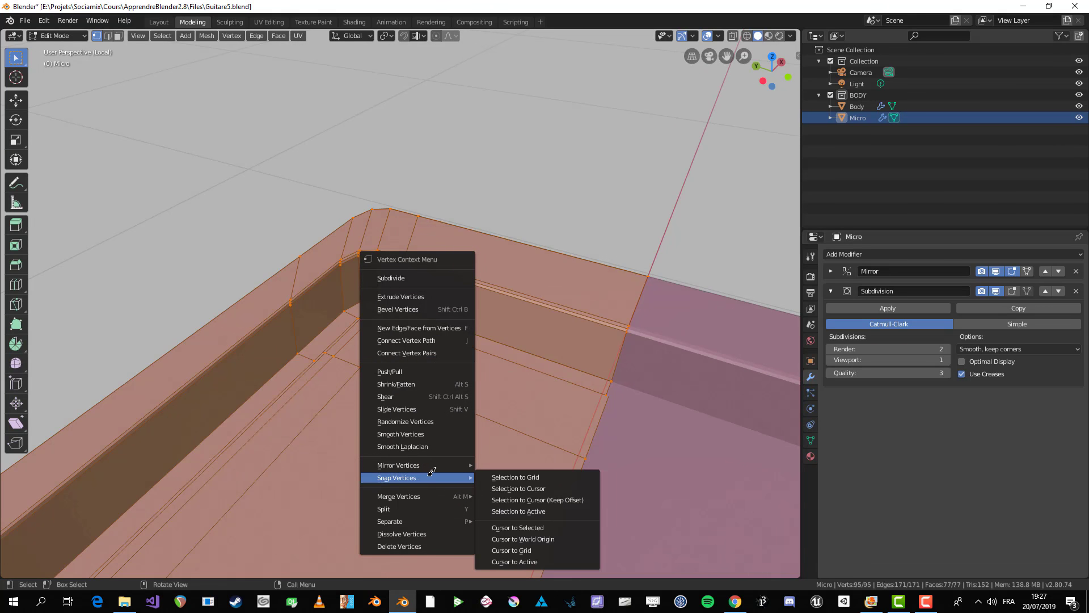
mouse_move(439, 496)
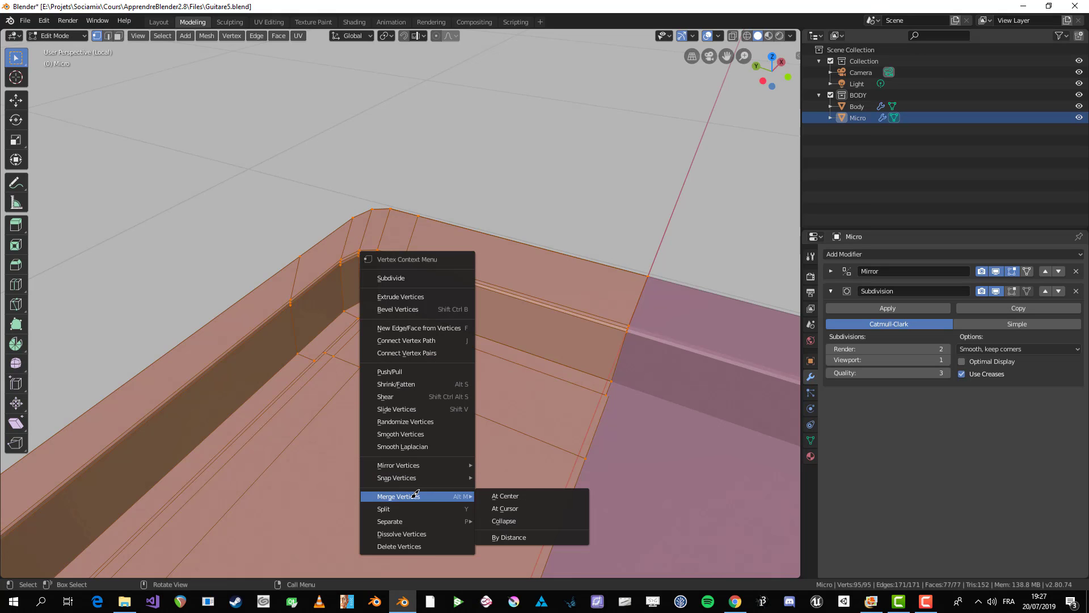
left_click(514, 536)
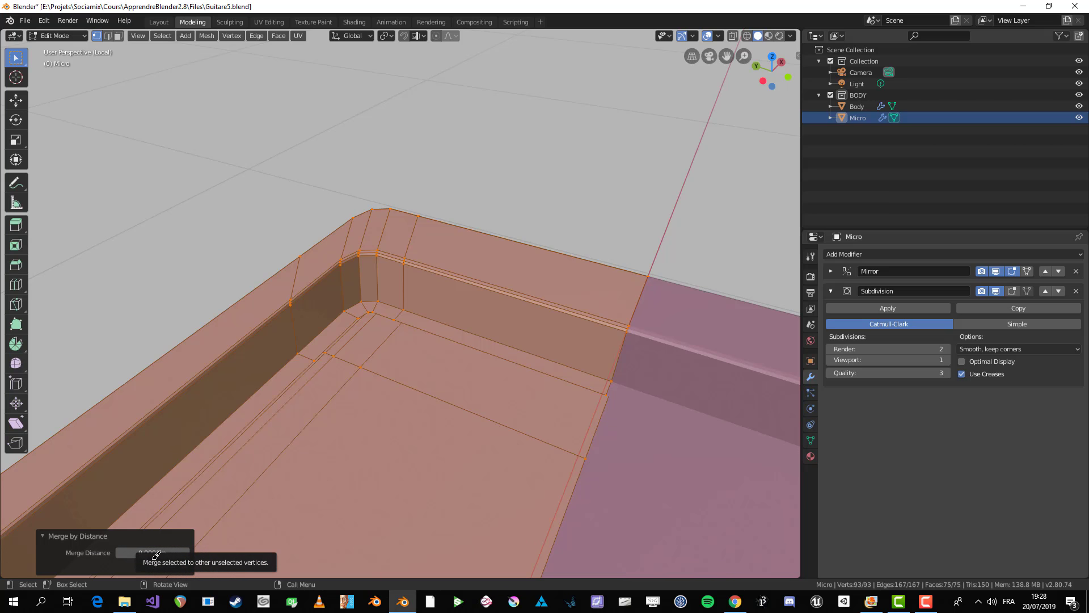
mouse_move(153, 548)
left_mouse_down()
mouse_move(173, 549)
mouse_move(157, 548)
left_mouse_up()
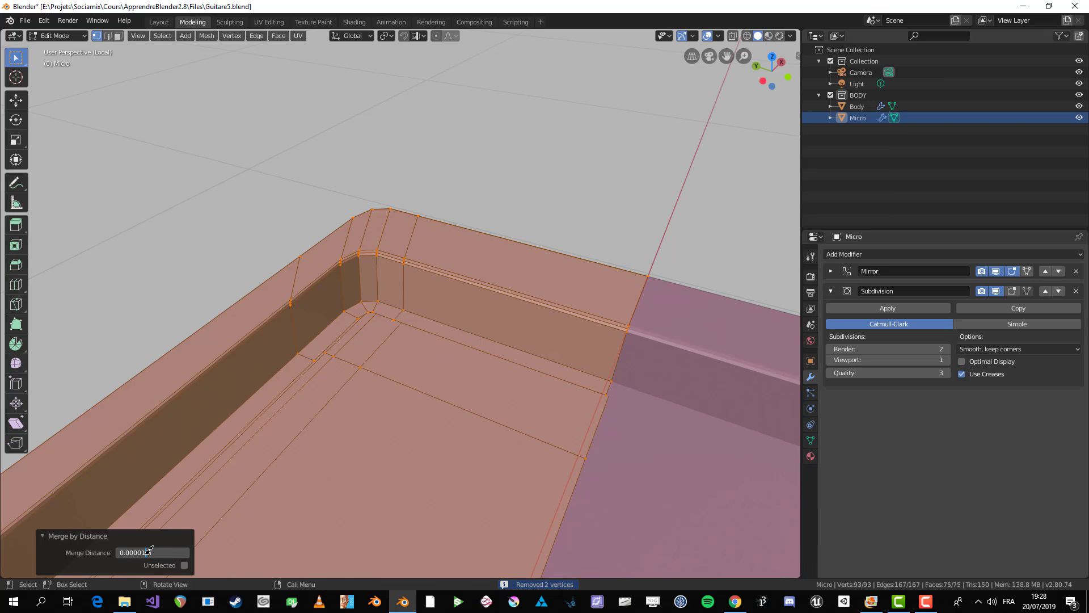
key("Return")
- Deselect the mesh and examine the pocket's inner corner and floor rim in Object Mode
middle_click_drag(437, 346, 391, 305)
key("alt+a")
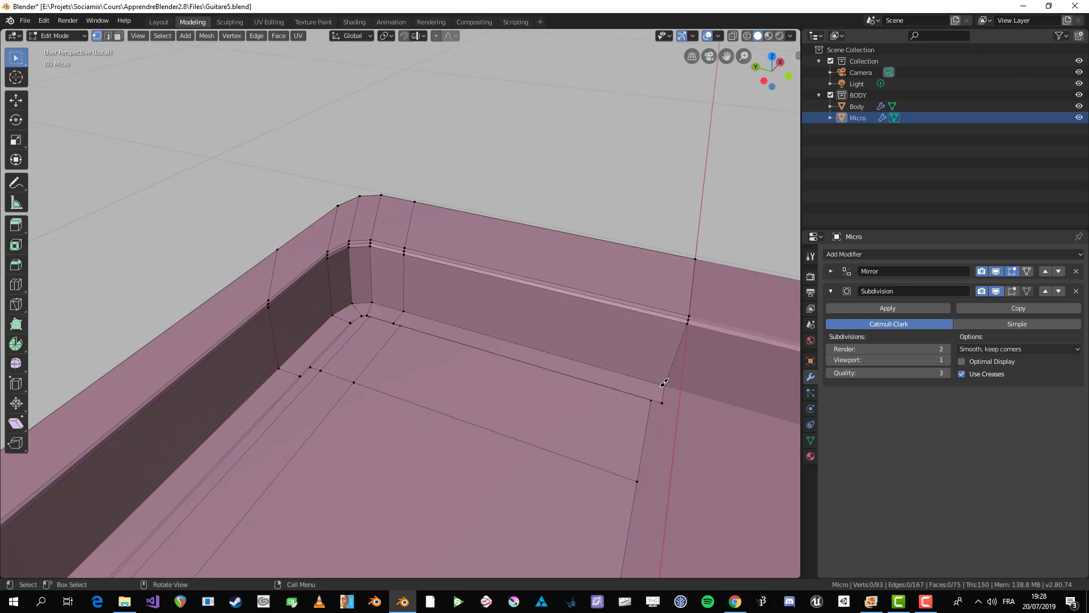
scroll(664, 383, "down", 2)
middle_click_drag(617, 372, 592, 384)
key("Tab")
scroll(411, 331, "down", 4)
middle_click_drag(411, 331, 474, 335)
scroll(495, 379, "up", 5)
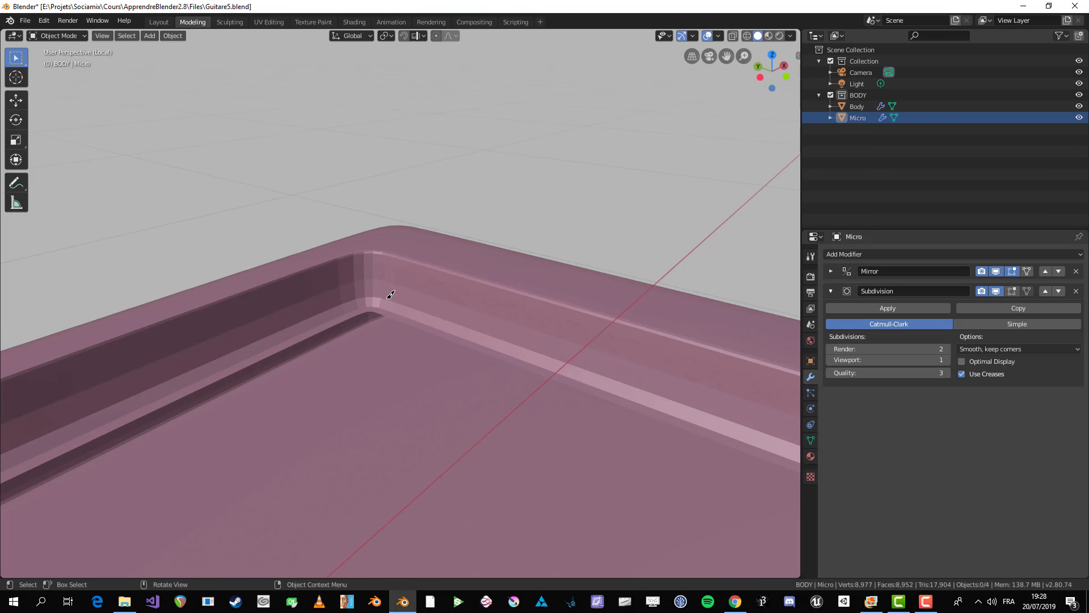
- Apply smooth shading to the Micro object and check the whole frame
middle_click_drag(582, 373, 475, 392)
scroll(474, 393, "down", 3)
left_click(437, 338)
middle_click_drag(404, 342, 483, 300)
right_click(494, 302)
left_click(476, 305)
scroll(477, 301, "down", 4)
scroll(483, 300, "up", 5)
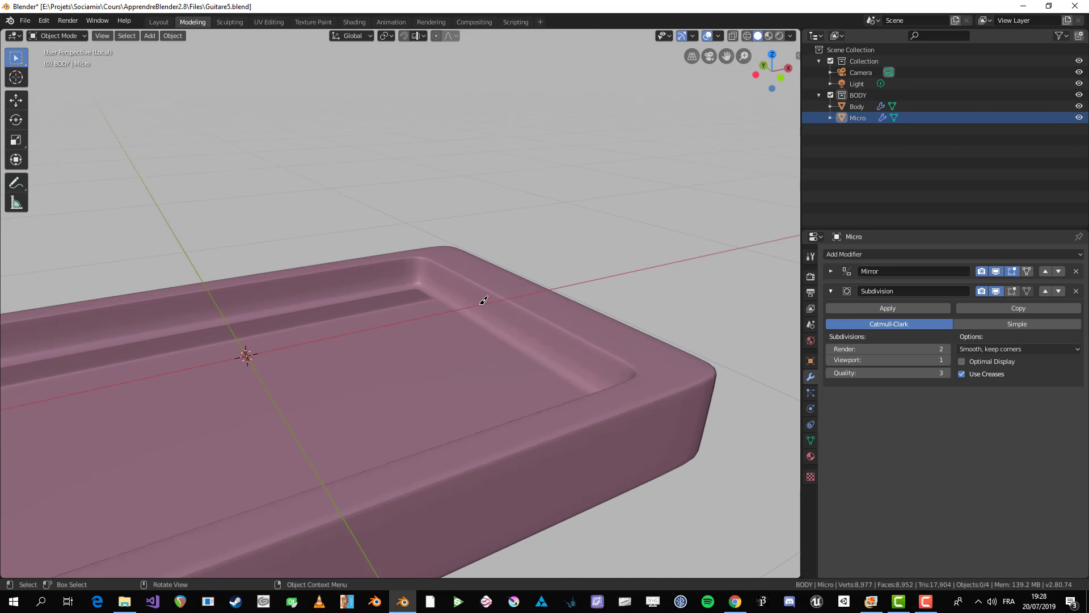
scroll(408, 237, "down", 5)
middle_click_drag(407, 237, 474, 389)
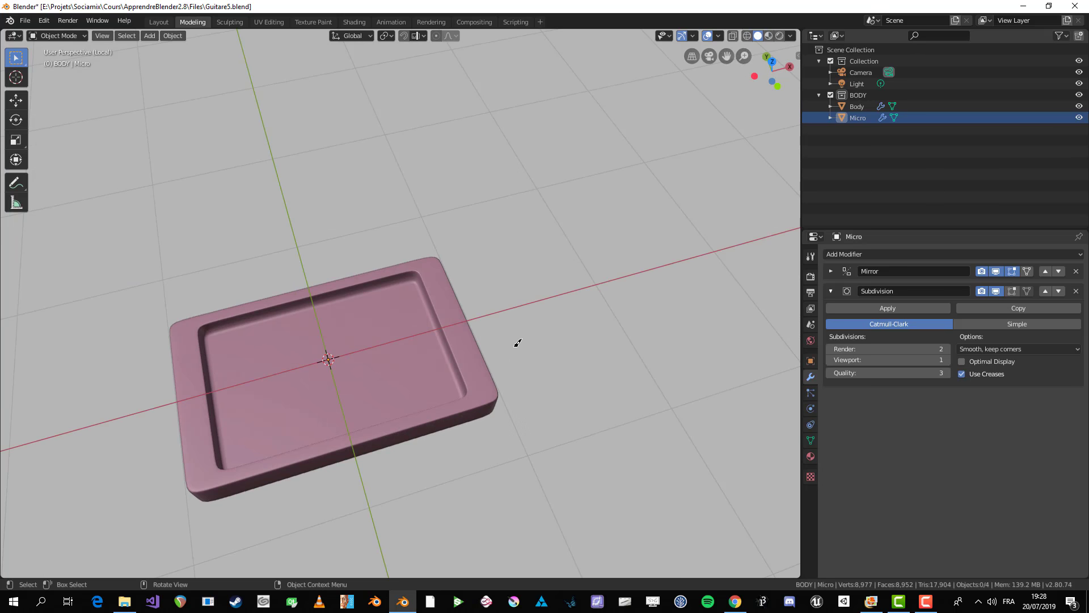
- Add a mesh cube at the Micro's centre and scale it down uniformly to about 0.44 m in front view
key("KP_0")
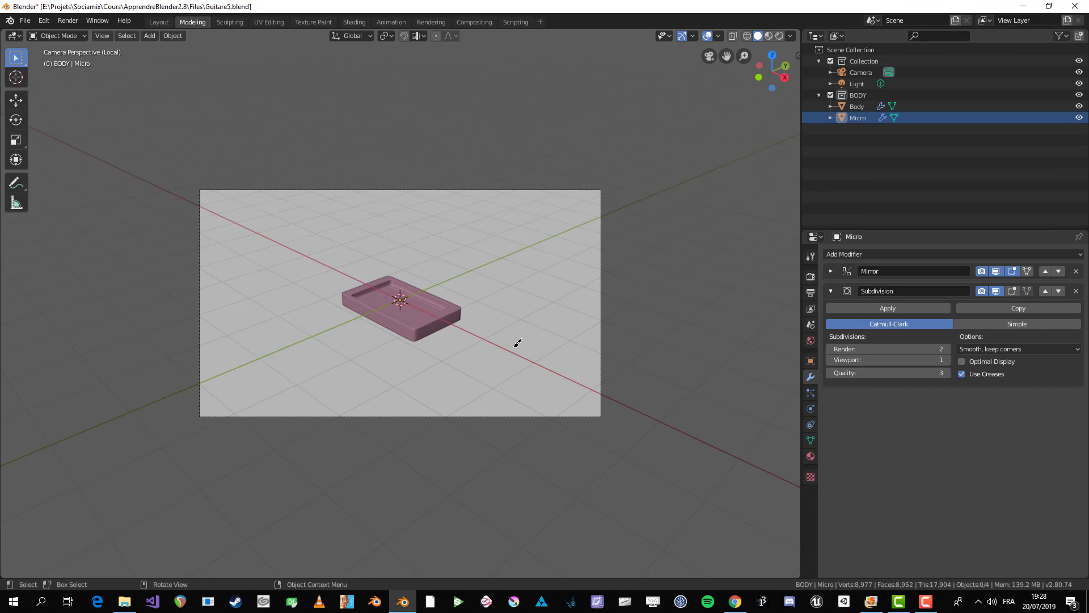
key("KP_1")
scroll(330, 284, "up", 3)
middle_click_drag(330, 276, 494, 279, "shift")
key("shift+a")
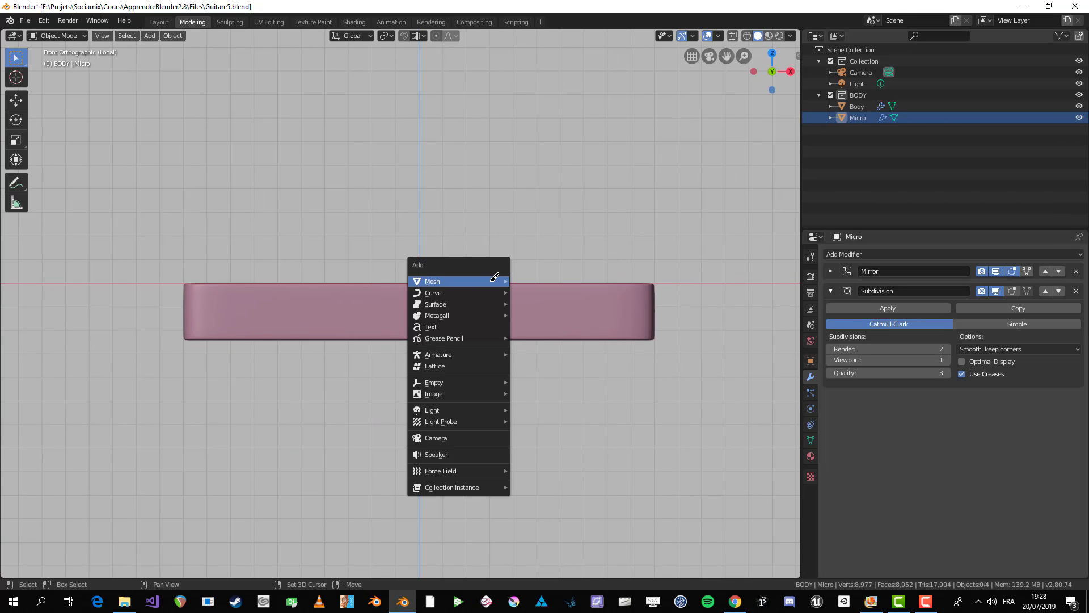
mouse_move(495, 278)
left_click(535, 293)
key("s")
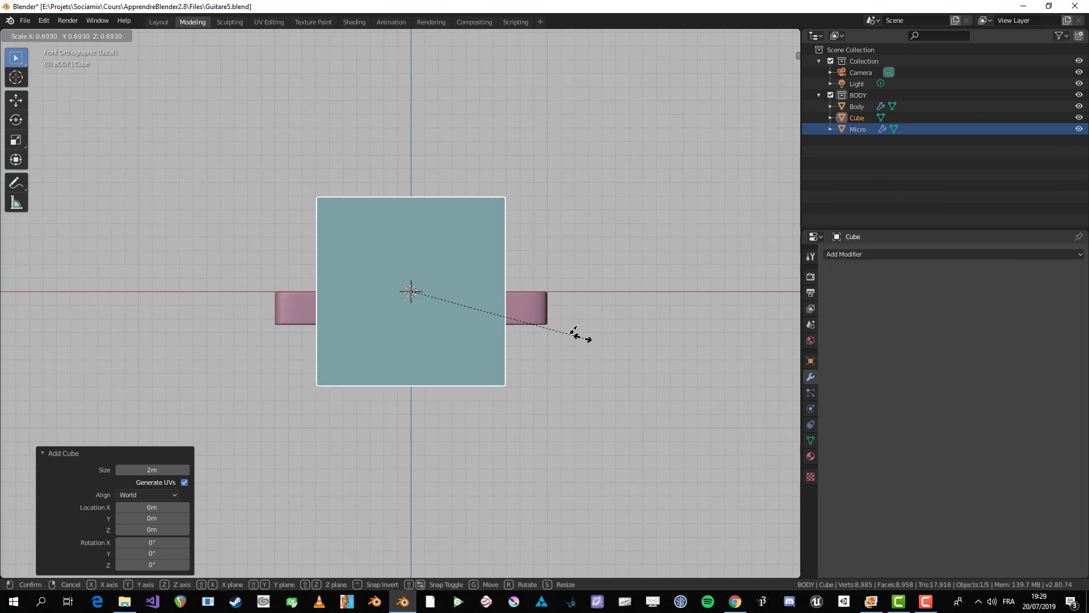
left_click(474, 304)
scroll(474, 305, "up", 2)
key("s")
left_click(549, 331)
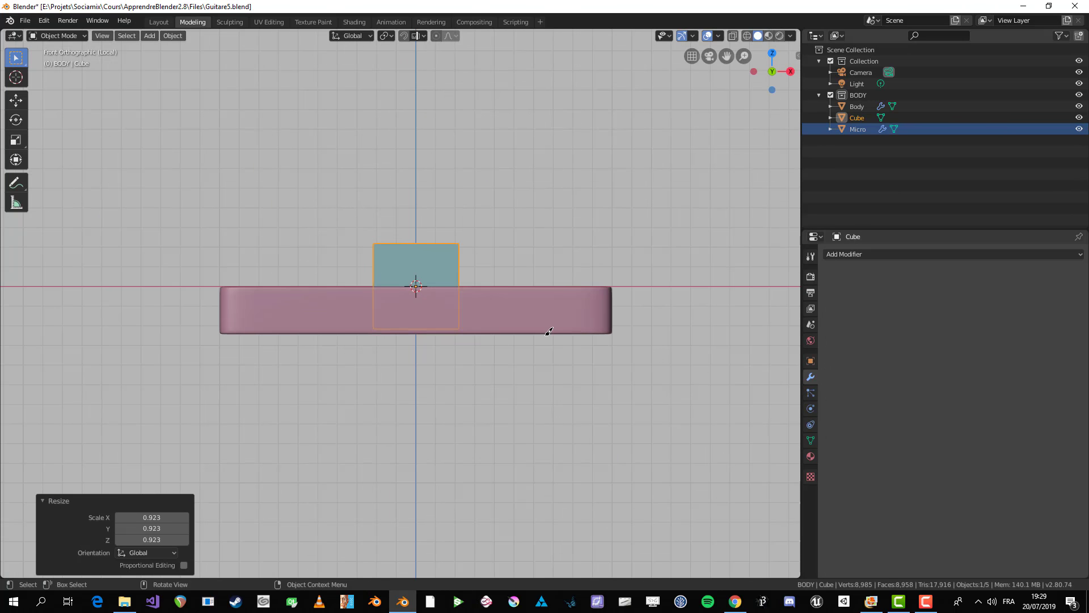
- Scale the cube along X and Y in Object Mode to fill the pocket opening, about 1.59 by 1.05 m
key("s")
key("x")
left_click(690, 308)
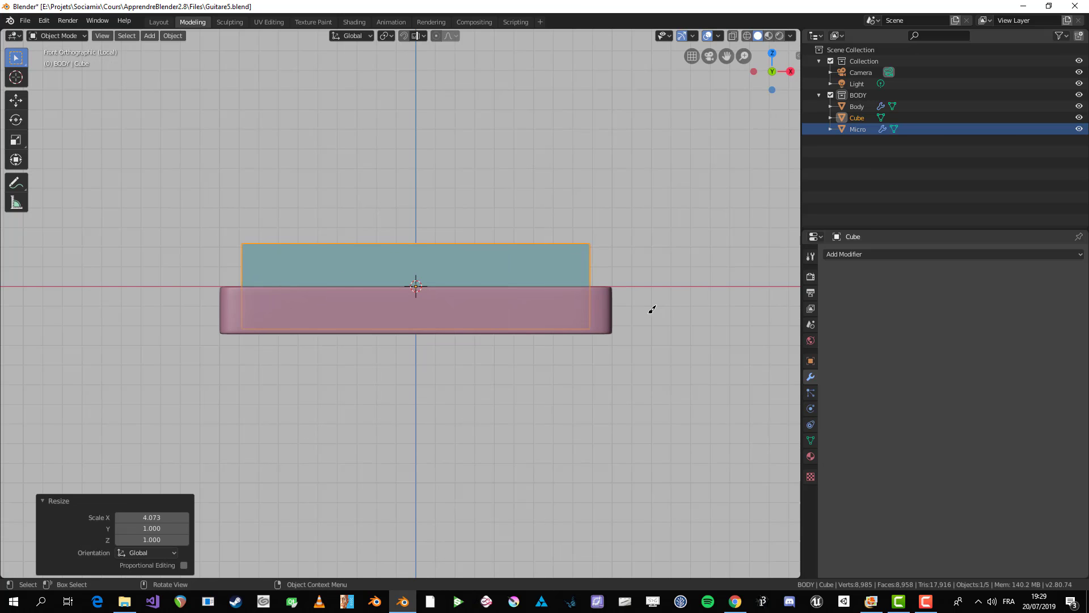
key("KP_7")
key("s")
key("x")
left_click(658, 339)
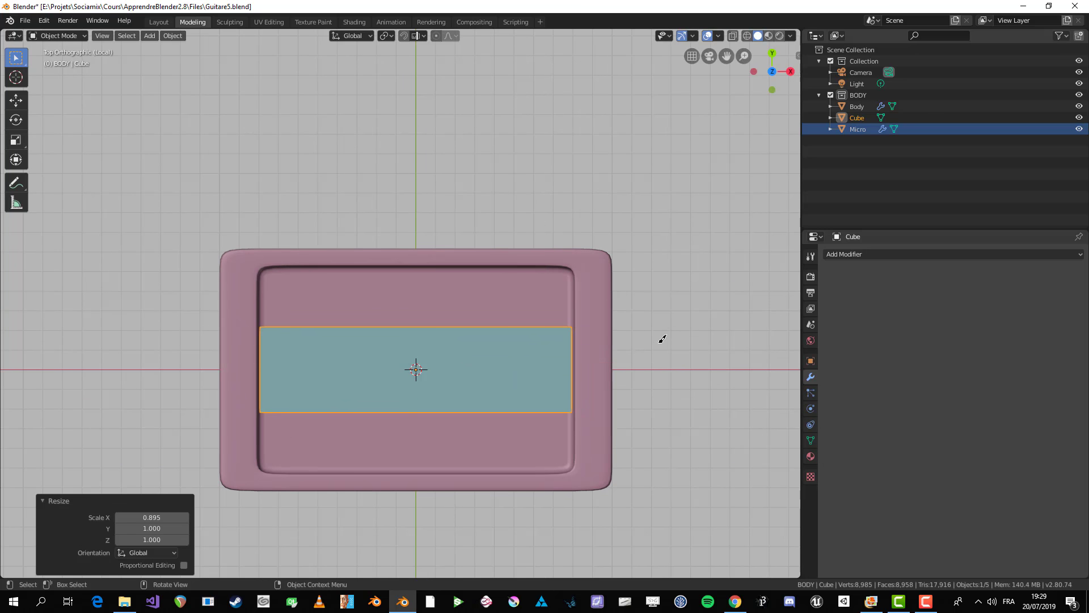
key("s")
key("y")
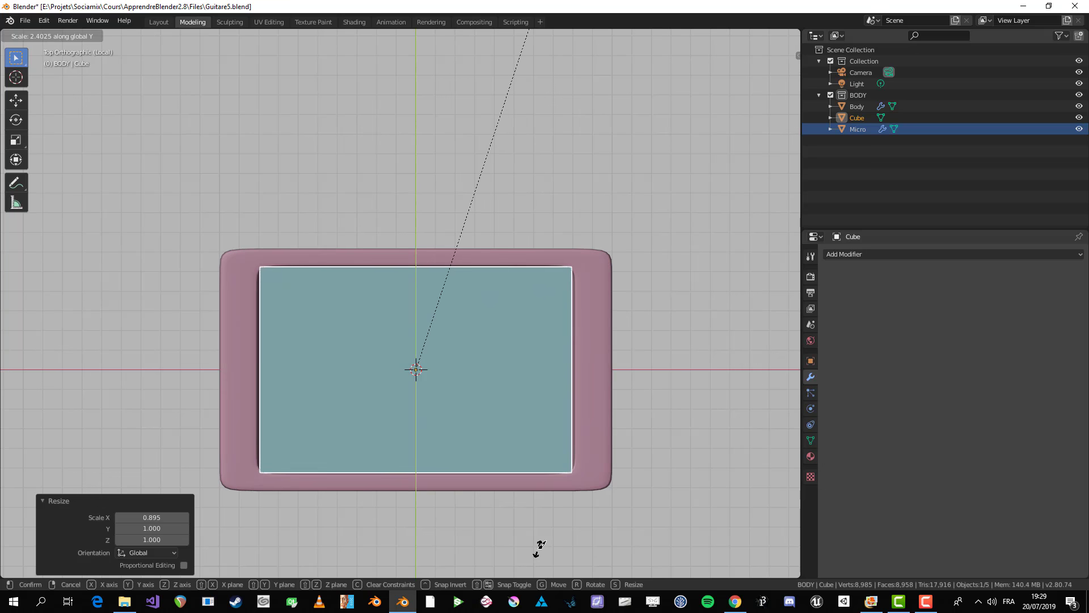
left_click(542, 545)
- Flatten the cube to about 0.2 m in height and adjust its position along Z in the pocket
scroll(607, 374, "down", 2)
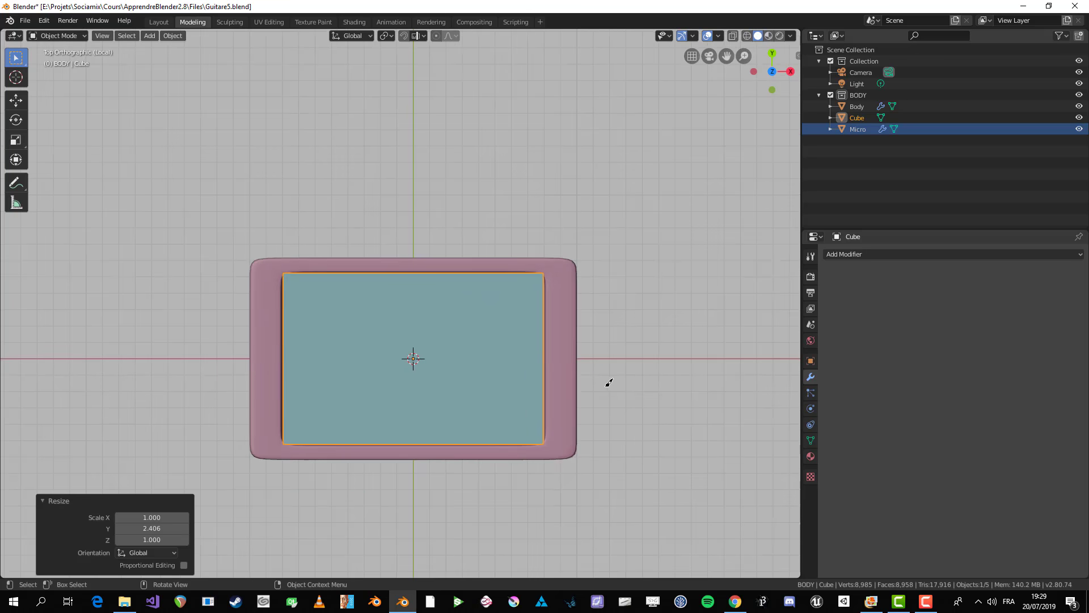
middle_click_drag(607, 379, 408, 137)
key("s")
key("z")
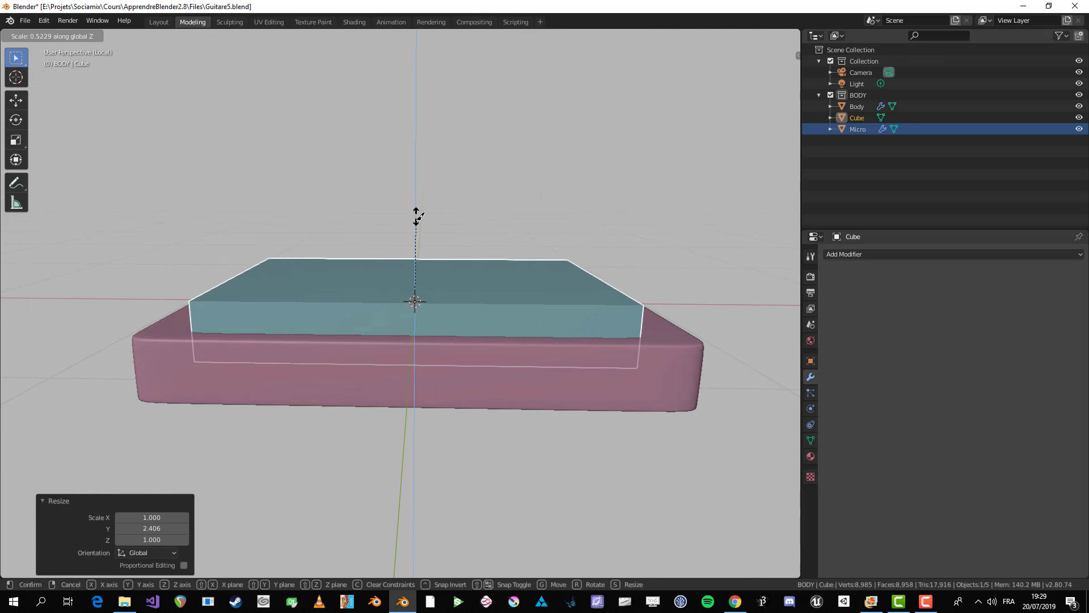
left_click(420, 223)
key("g")
key("z")
left_click(423, 236)
scroll(542, 273, "down", 3)
middle_click_drag(542, 272, 475, 316)
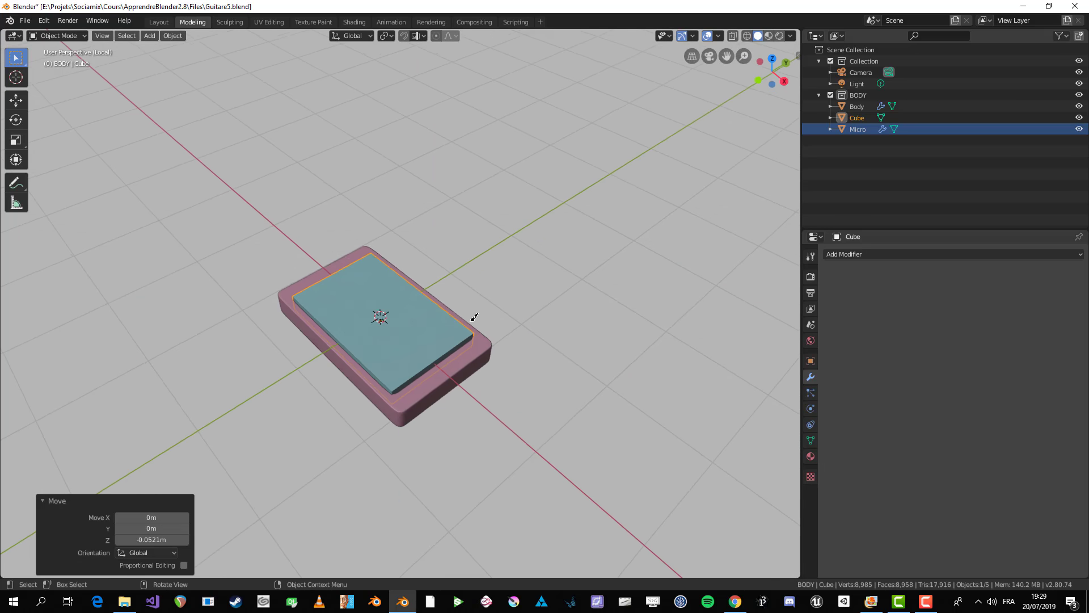
scroll(457, 309, "up", 4)
key("g")
key("z")
- Show the cube's transform values and examine its scale and dimensions
key("n")
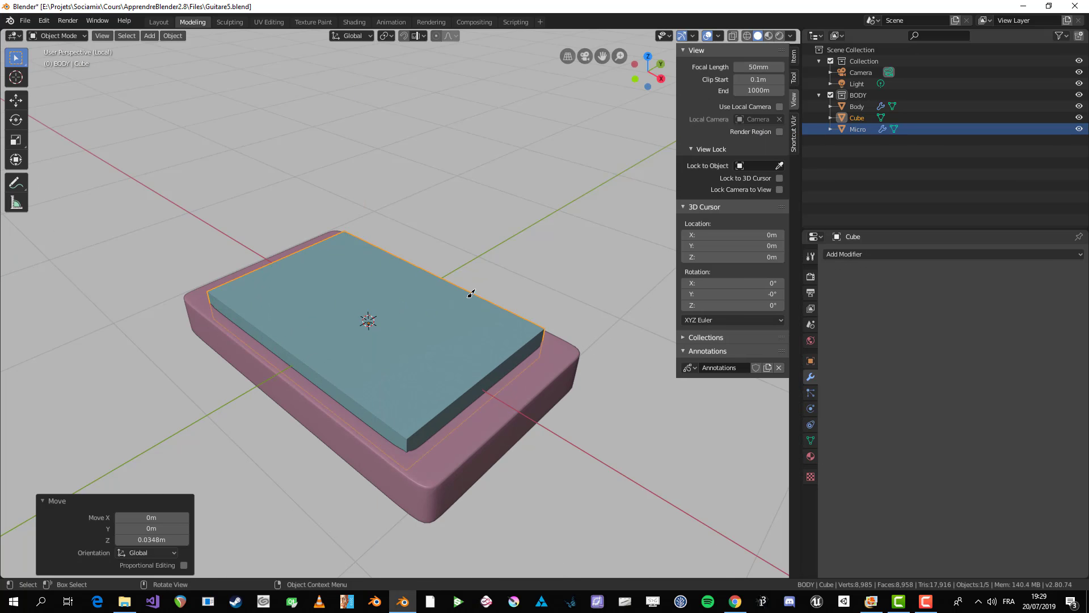
left_click(796, 76)
left_click(794, 56)
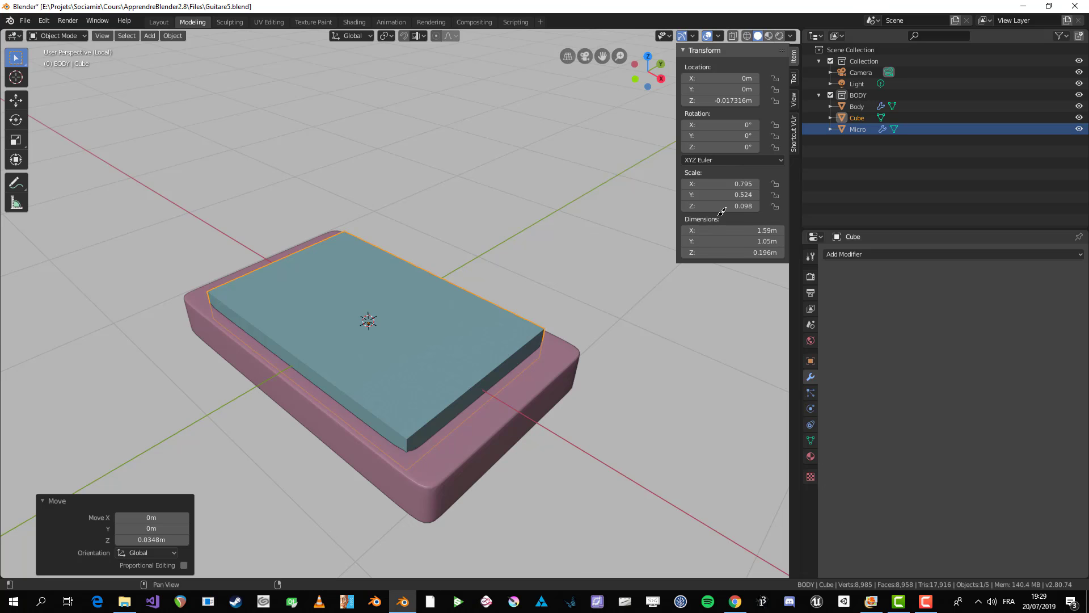
middle_click_drag(416, 384, 447, 388)
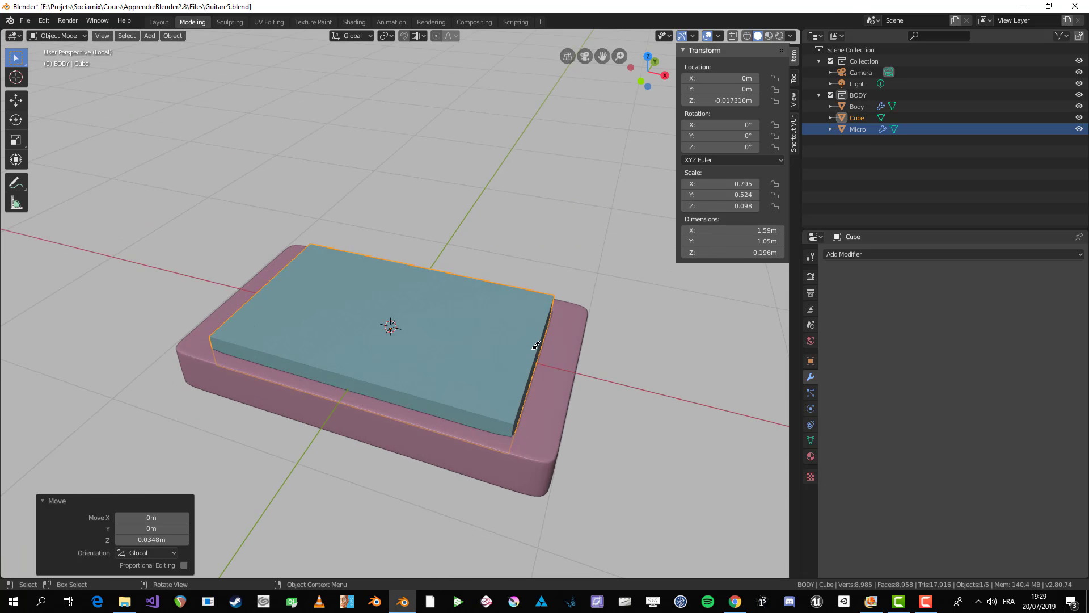
middle_click_drag(535, 345, 381, 330)
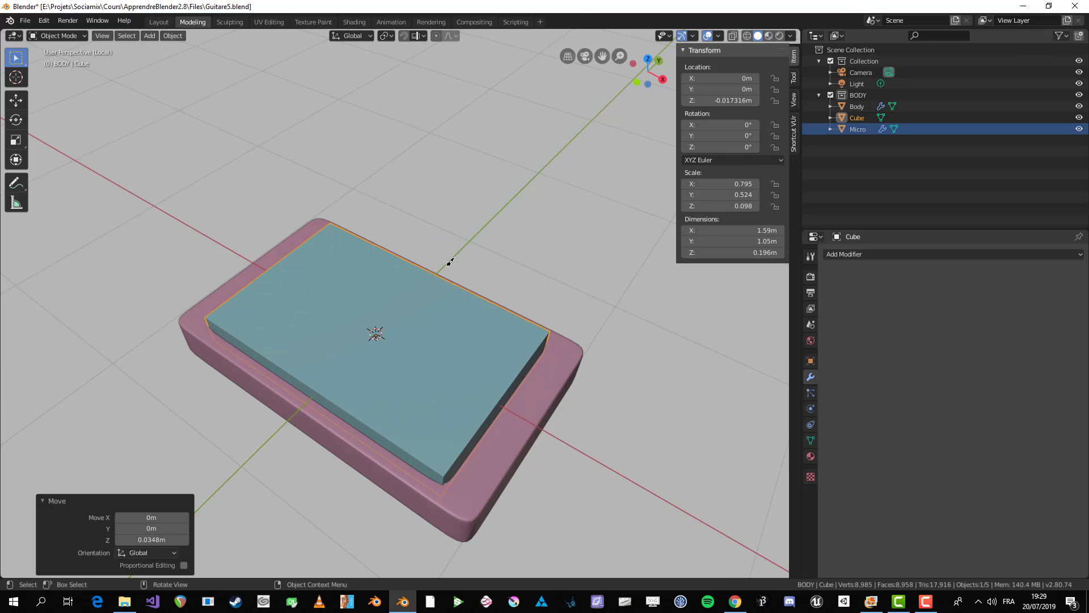
- Undo the cube's Z moves and its separate scaling along X, Y and Z
key("ctrl+z")
key("ctrl+z")
key("ctrl+z")
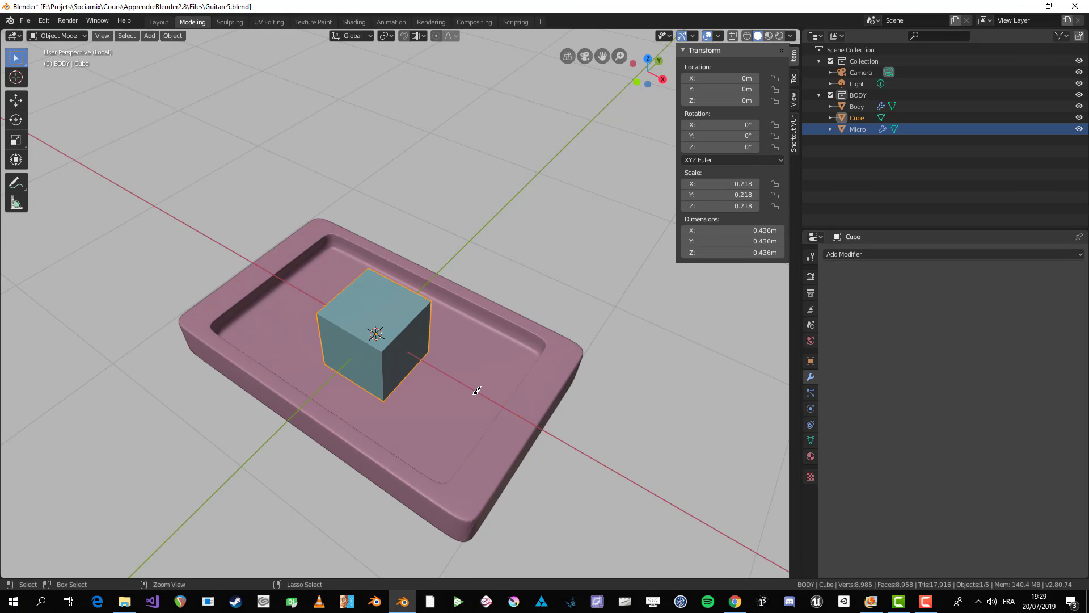
- In Edit Mode, scale the cube's mesh along X and Y to about 1.6 by 1.07 m
key("Tab")
middle_click_drag(447, 391, 444, 365)
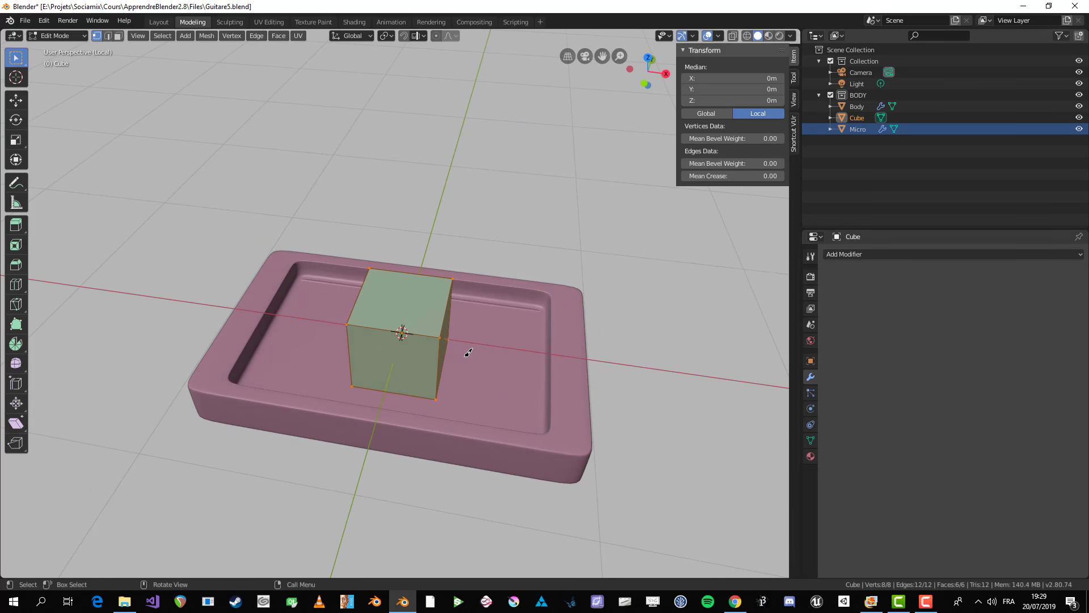
key("s")
key("x")
left_click(540, 404)
key("s")
key("y")
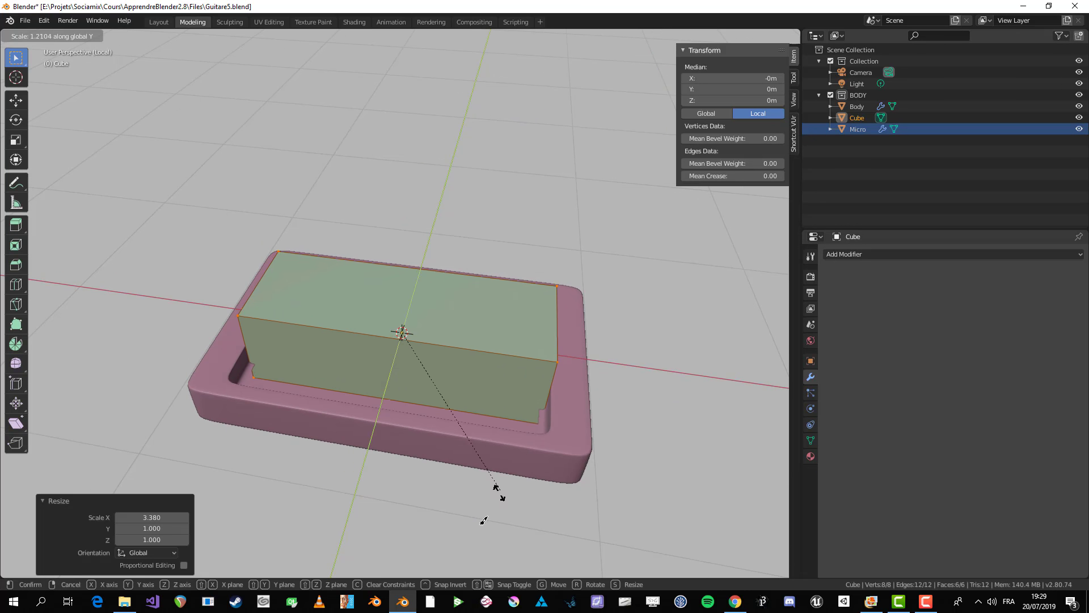
left_click(401, 129)
key("Tab")
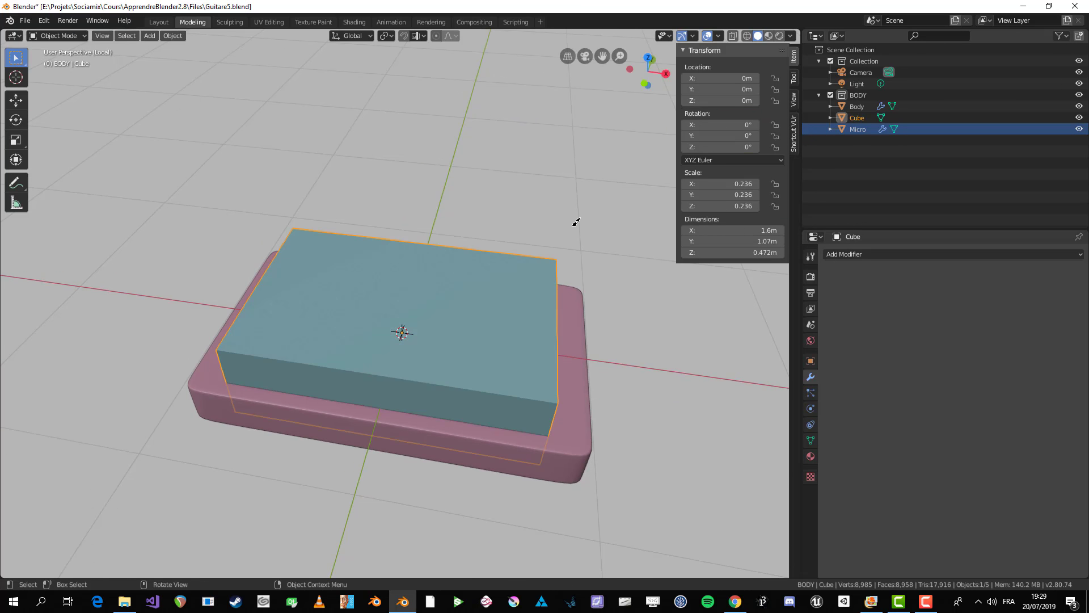
- In Edit Mode, stretch the cube's mesh along Z to a height of about 2.28 m
middle_click_drag(574, 221, 580, 259)
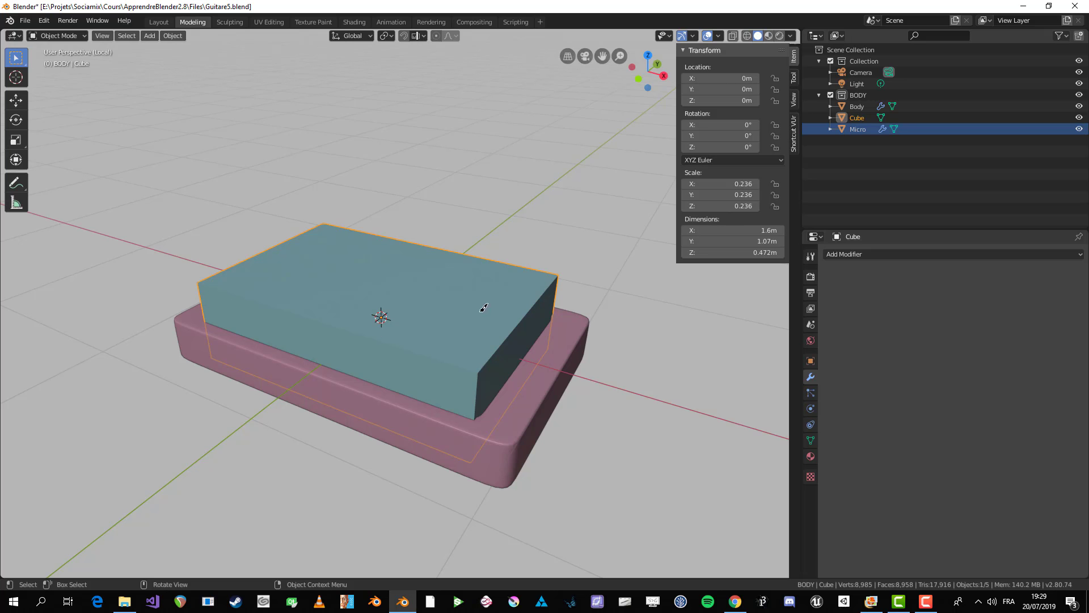
key("Tab")
key("s")
key("z")
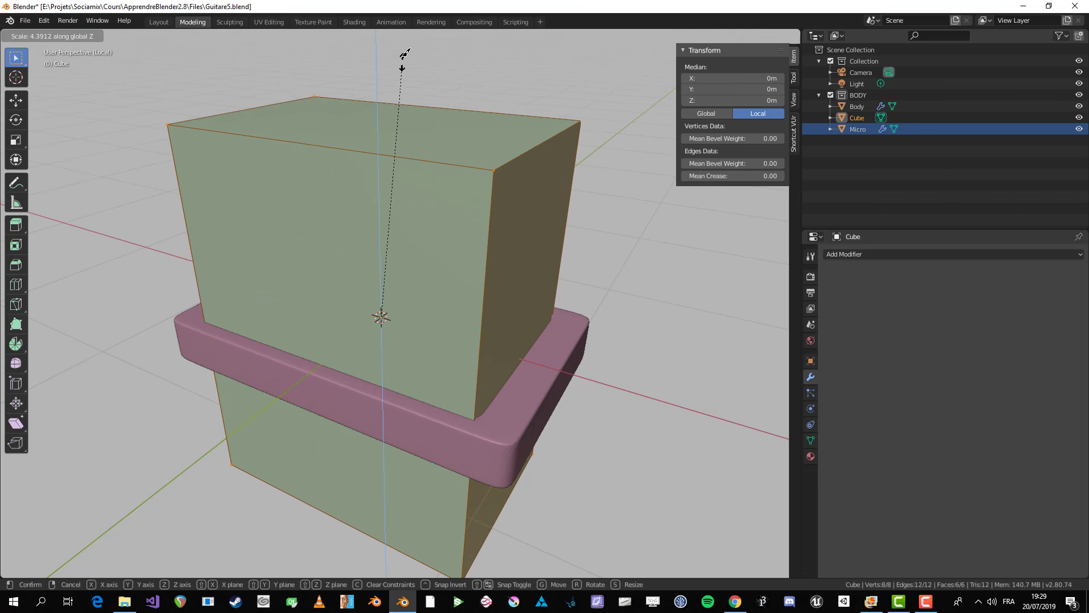
left_click(407, 34)
key("Tab")
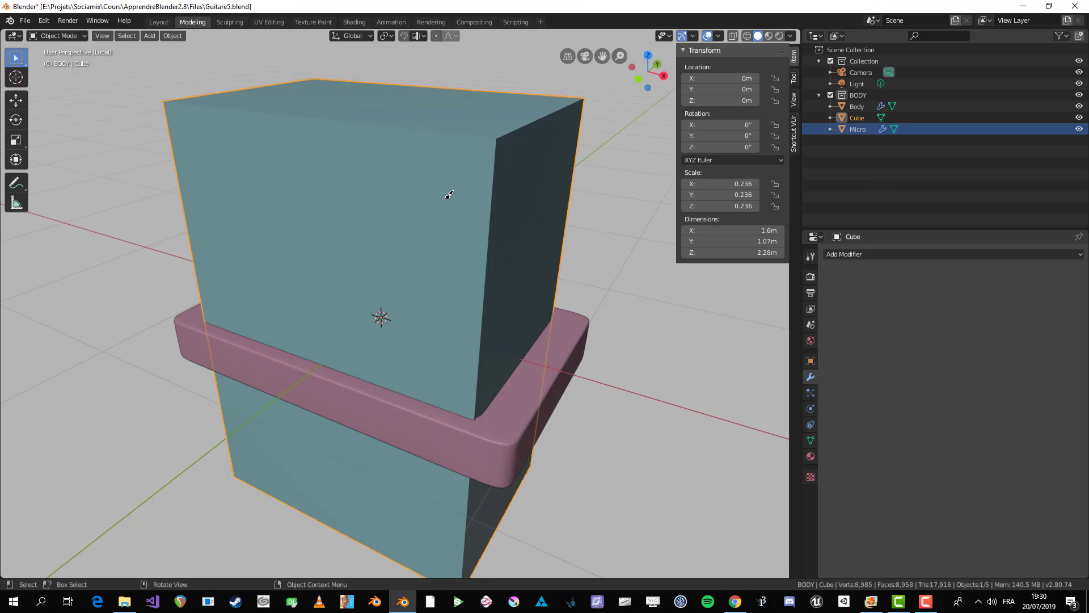
- In Object Mode, scale the cube along Z by about 1.39, to a height of about 3.16 m
key("s")
key("z")
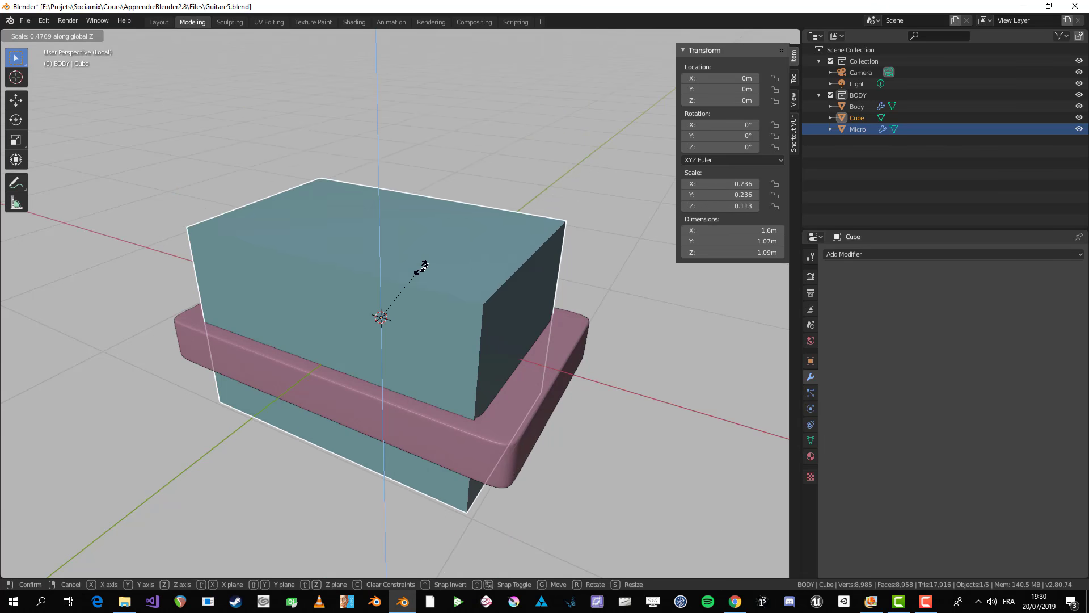
left_click(428, 134)
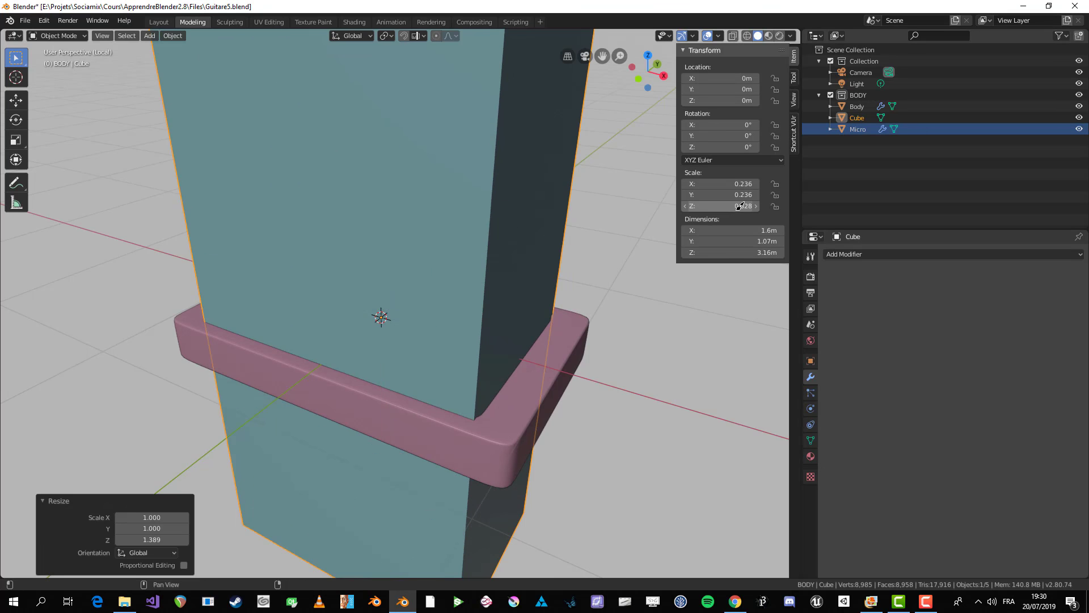
- Undo the cube's Object Mode Z scaling and its Edit Mode scaling, keeping only the uniform object scale of 0.236
key("ctrl+z")
key("ctrl+z")
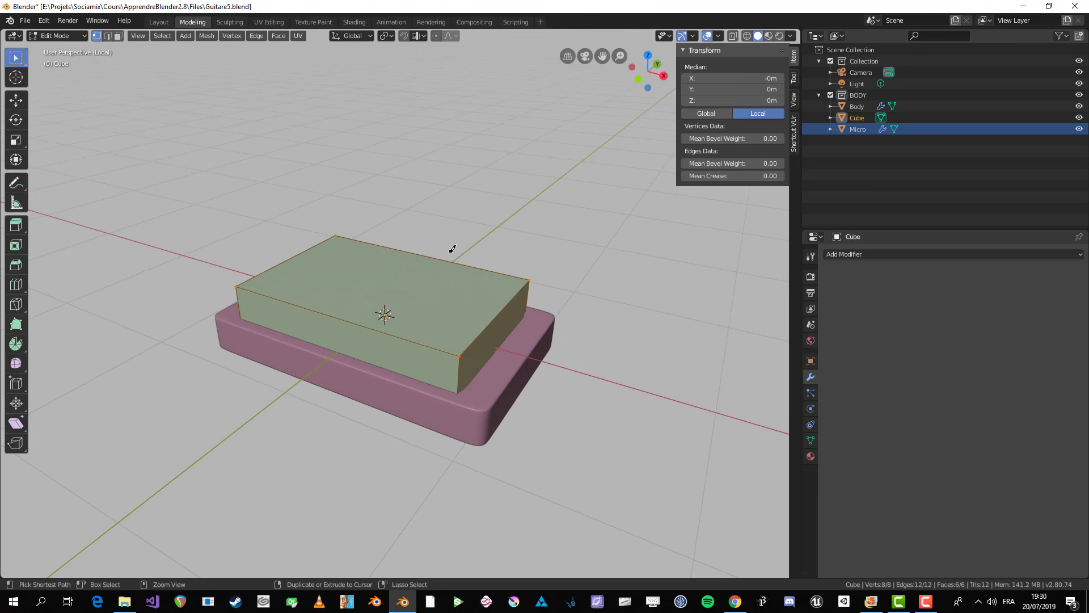
key("ctrl+z")
key("ctrl+z")
key("ctrl+z")
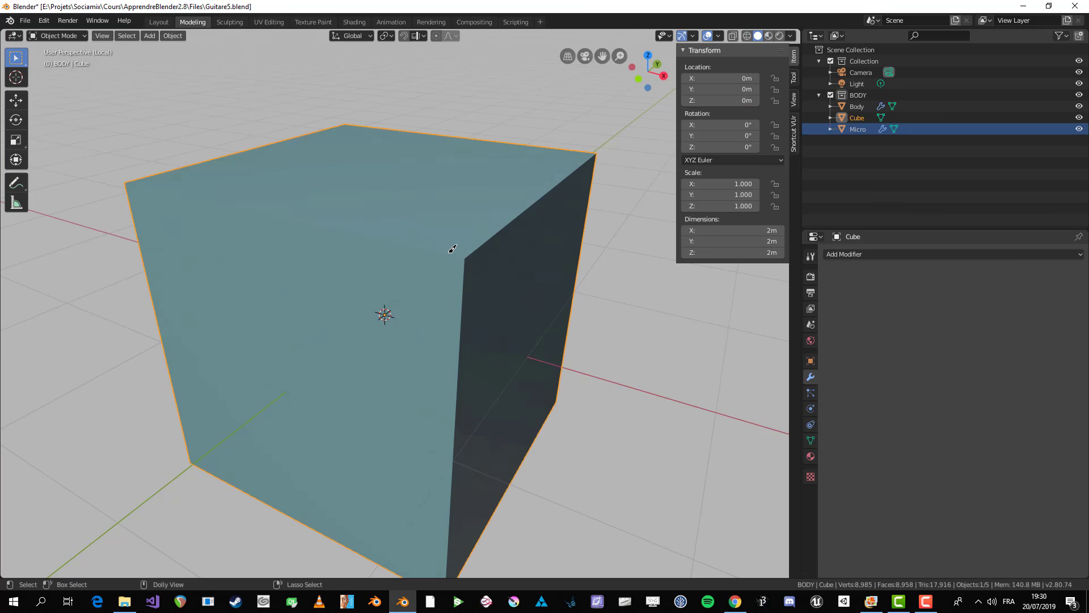
key("ctrl+shift+z")
- In Object Mode, scale the cube along Z by 0.5 and stretch it along X to about 1.84 m
type("sz.5")
key("Return")
key("KP_1")
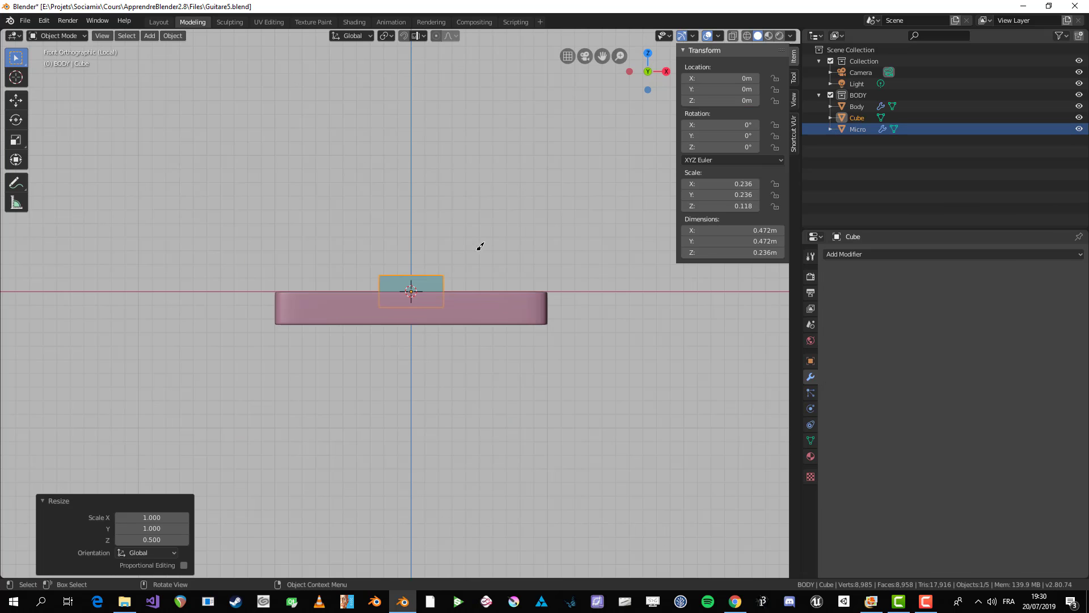
key("s")
key("x")
left_click(744, 307)
scroll(574, 300, "up", 1)
middle_click_drag(574, 297, 573, 301)
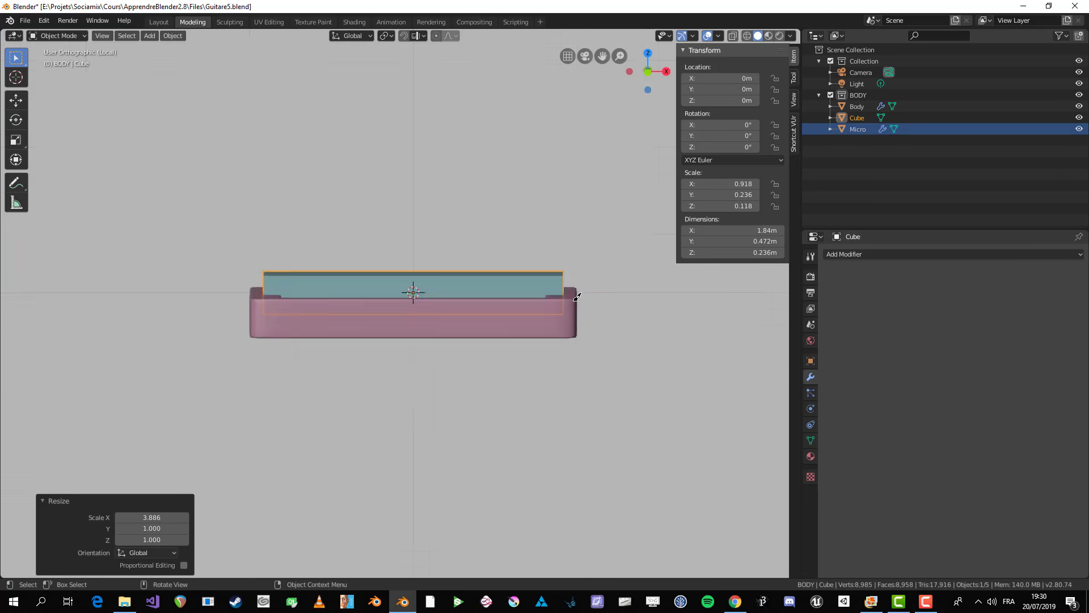
- Seen from above, fit the cube to the frame's pocket, scaling it to about 1.61 m in X and 1.04 m in Y
key("KP_7")
key("s")
key("x")
left_click(587, 342)
key("s")
key("y")
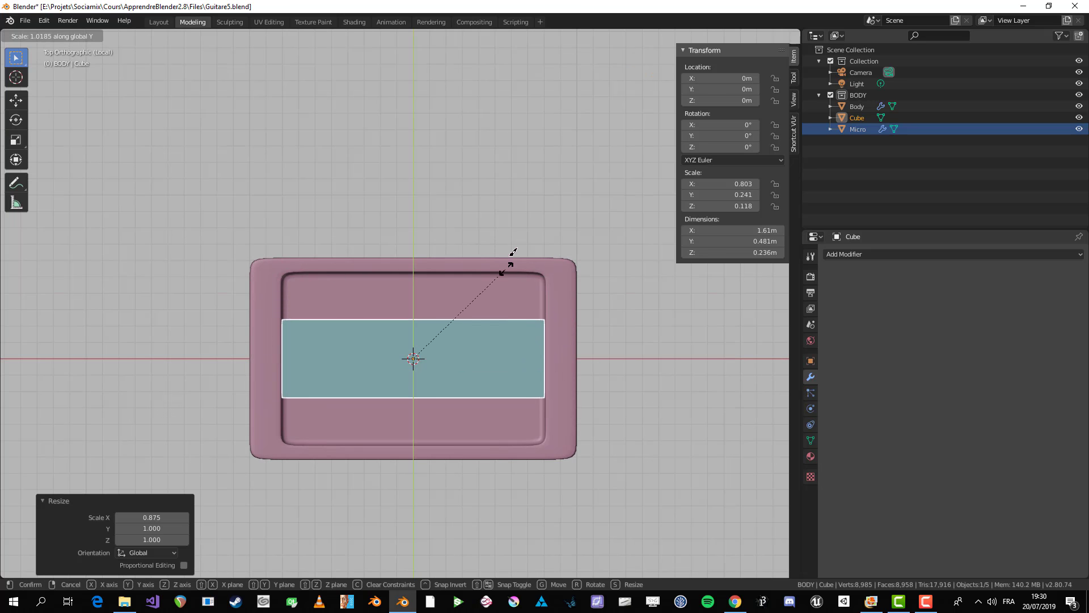
left_click(538, 101)
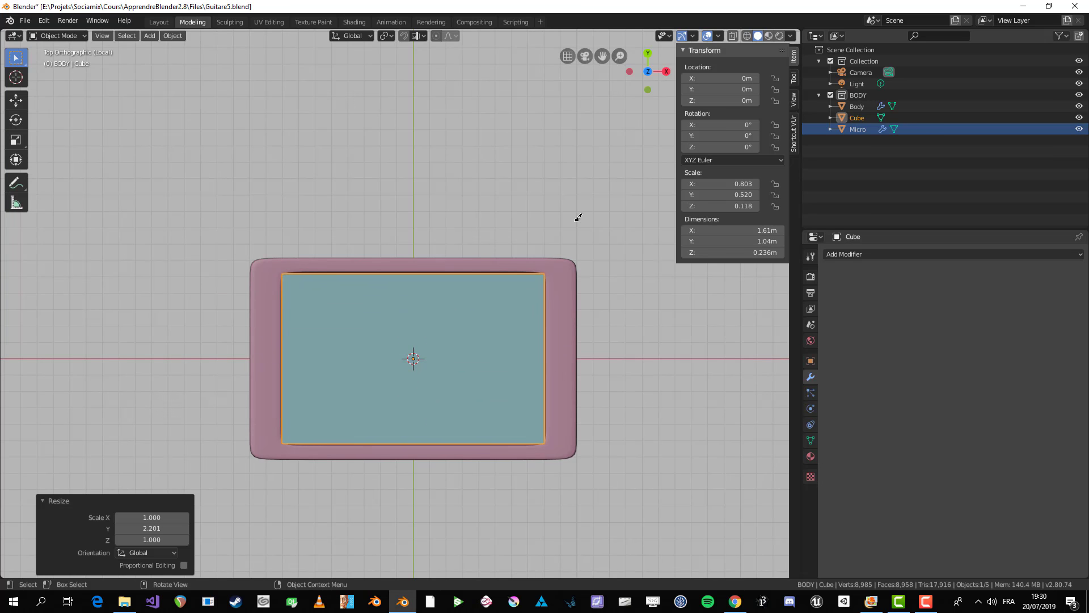
- Apply the cube's scale and hide the viewport's transform values
middle_click_drag(578, 218, 469, 255)
key("ctrl+a")
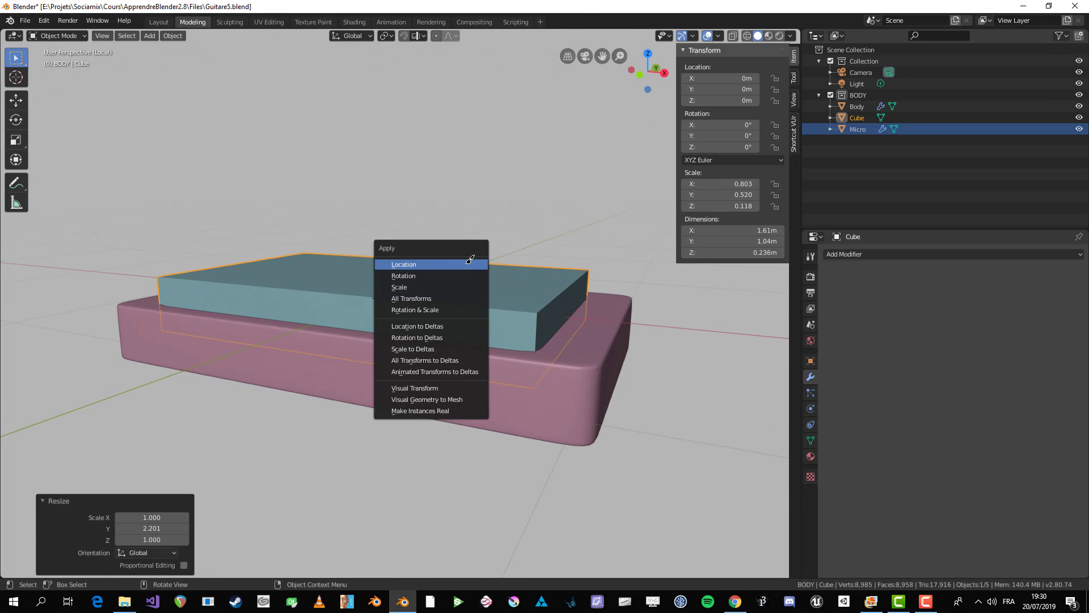
left_click(415, 283)
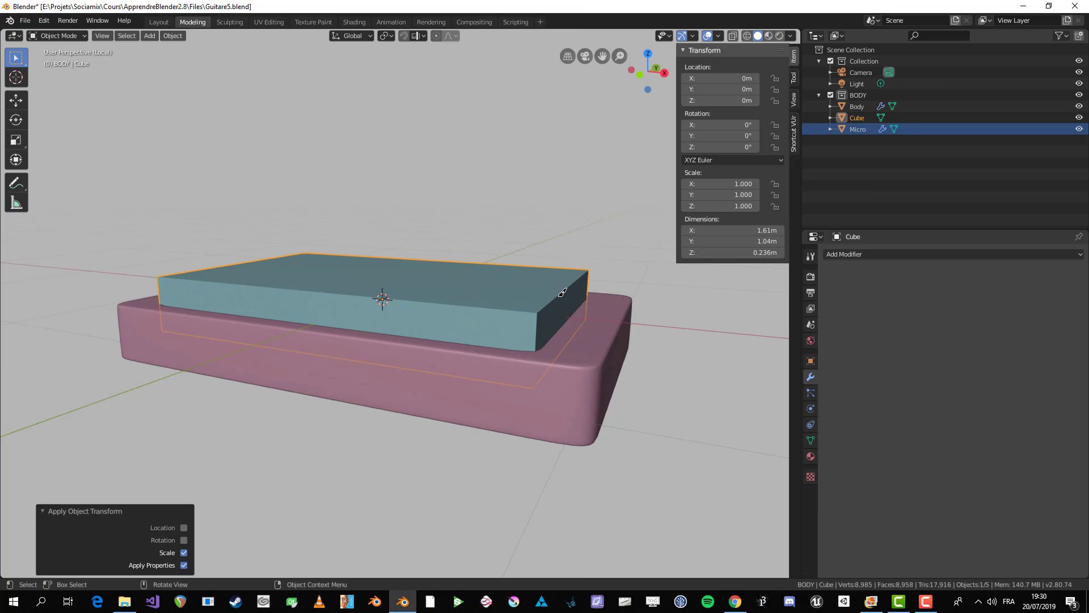
middle_click_drag(562, 292, 539, 340)
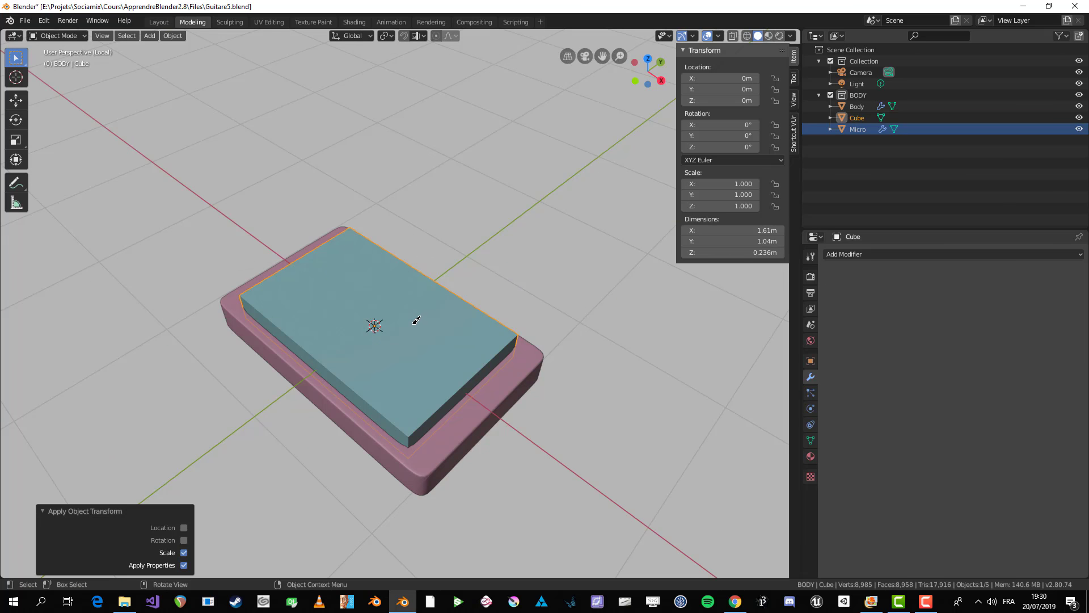
middle_click_drag(414, 320, 392, 265)
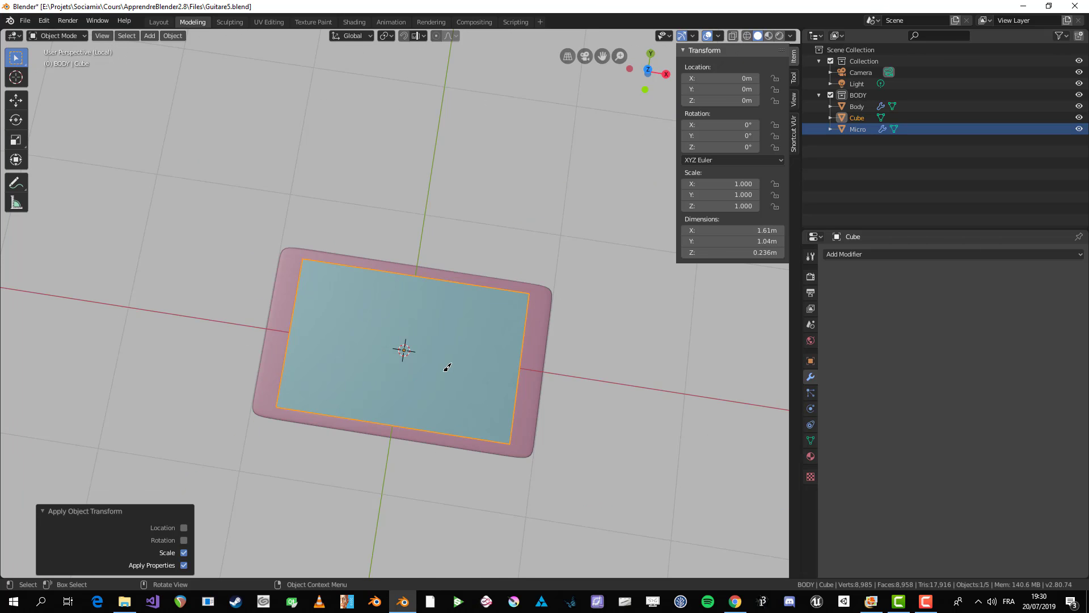
middle_click_drag(447, 367, 492, 335)
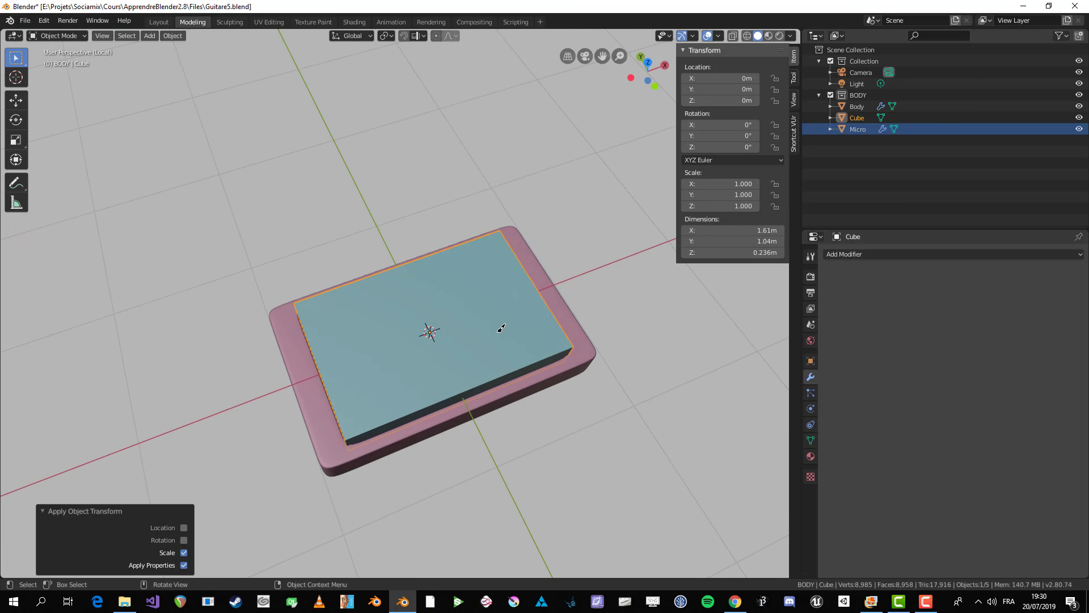
mouse_move(498, 324)
middle_mouse_down()
mouse_move(458, 311)
mouse_move(452, 335)
mouse_move(497, 308)
middle_mouse_up()
key("n")
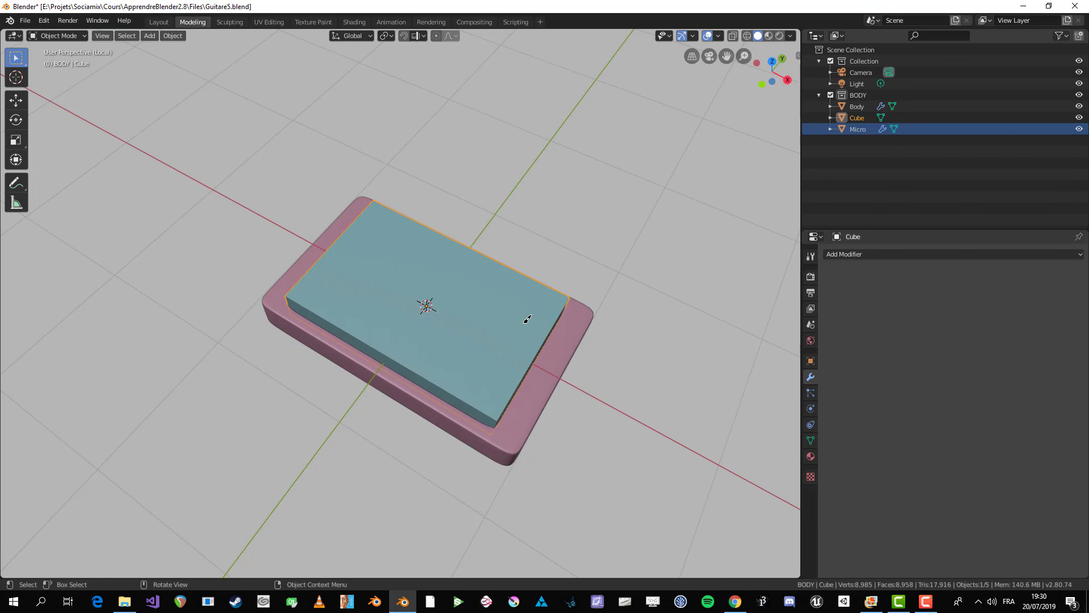
mouse_move(528, 318)
middle_mouse_down()
mouse_move(560, 255)
mouse_move(521, 310)
middle_mouse_up()
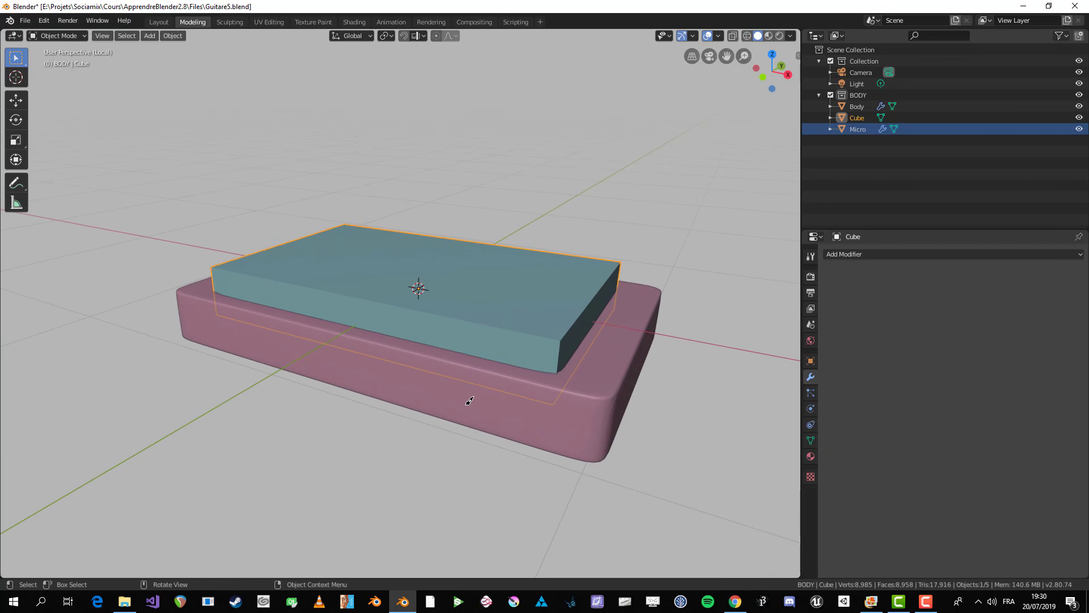
- Try to bevel all the cube's edges in Edit Mode with three segments
left_click(892, 253)
middle_click_drag(574, 324, 538, 317)
key("Tab")
scroll(474, 307, "up", 5)
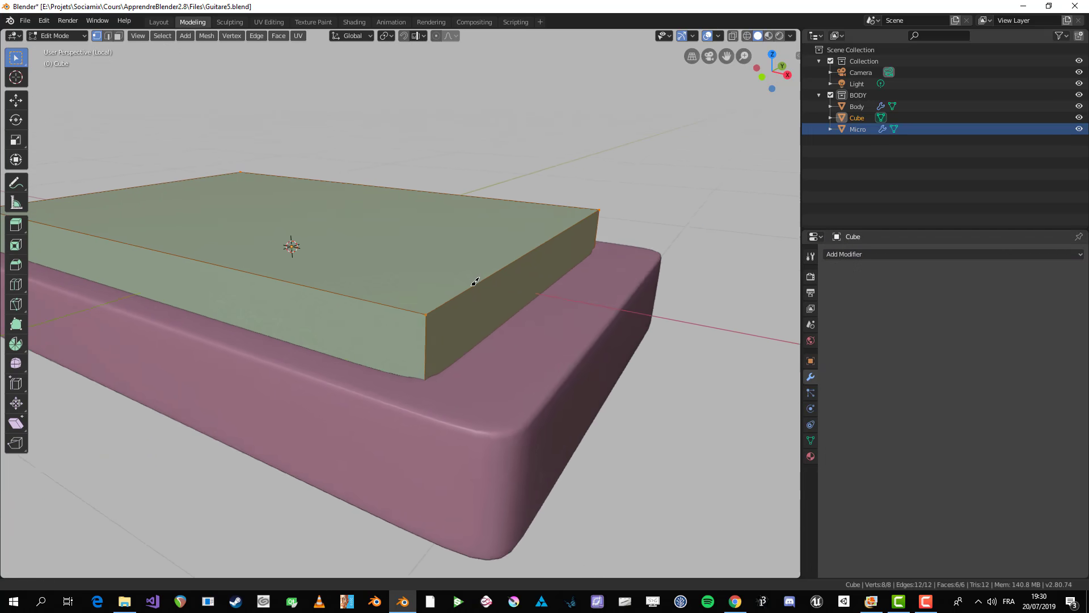
key("ctrl+b")
scroll(527, 281, "up", 1)
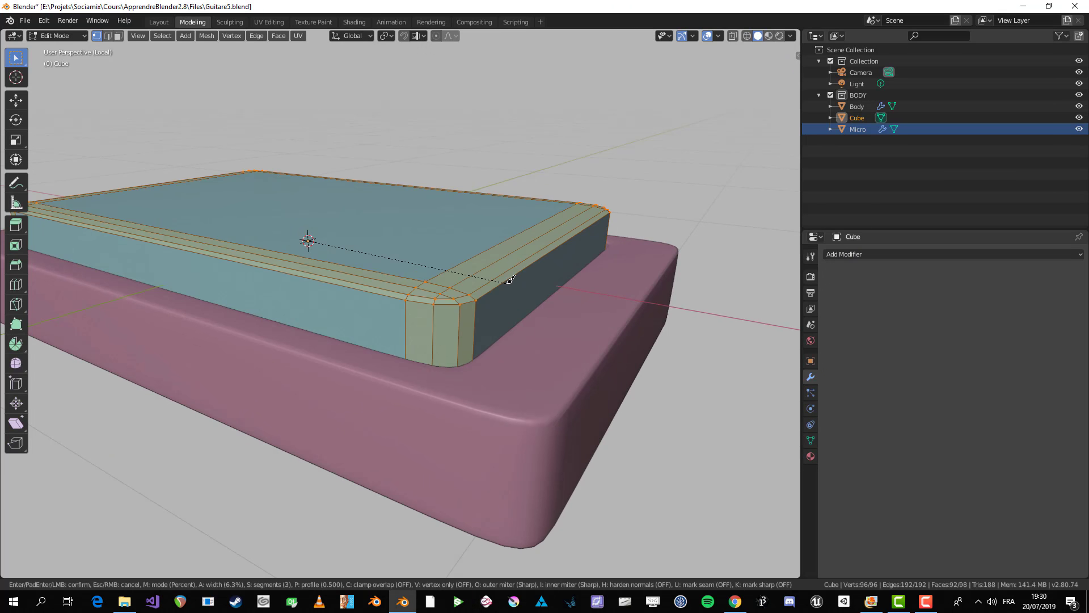
left_click(514, 277)
scroll(514, 276, "down", 3)
middle_click_drag(514, 277, 586, 294)
key("a")
key("Tab")
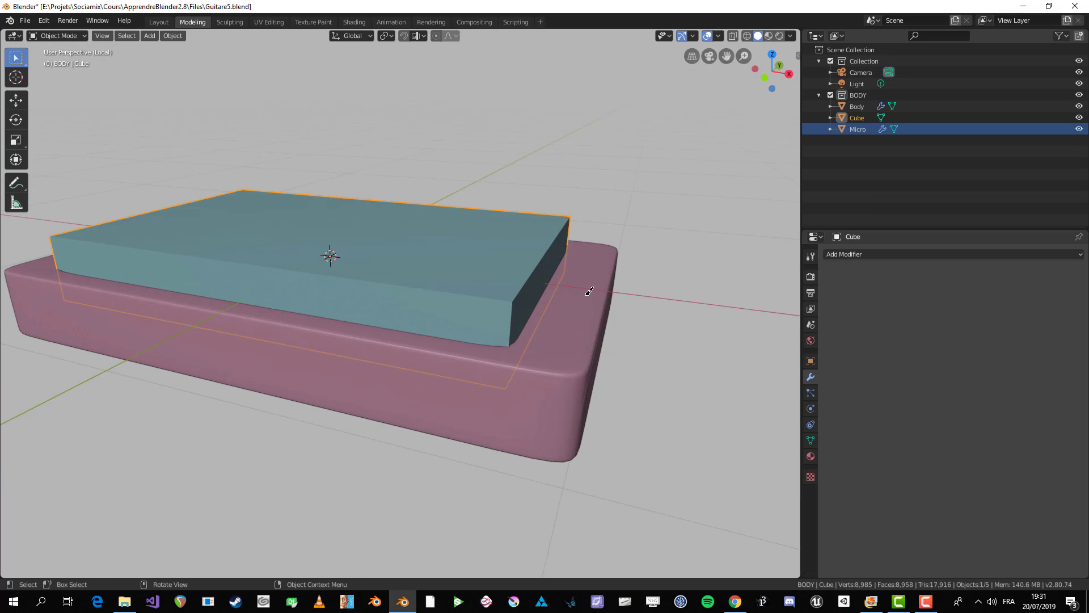
- Add a Bevel modifier to the cube with a width of 0.02 m and 2 segments
left_click(900, 251)
left_click(845, 292)
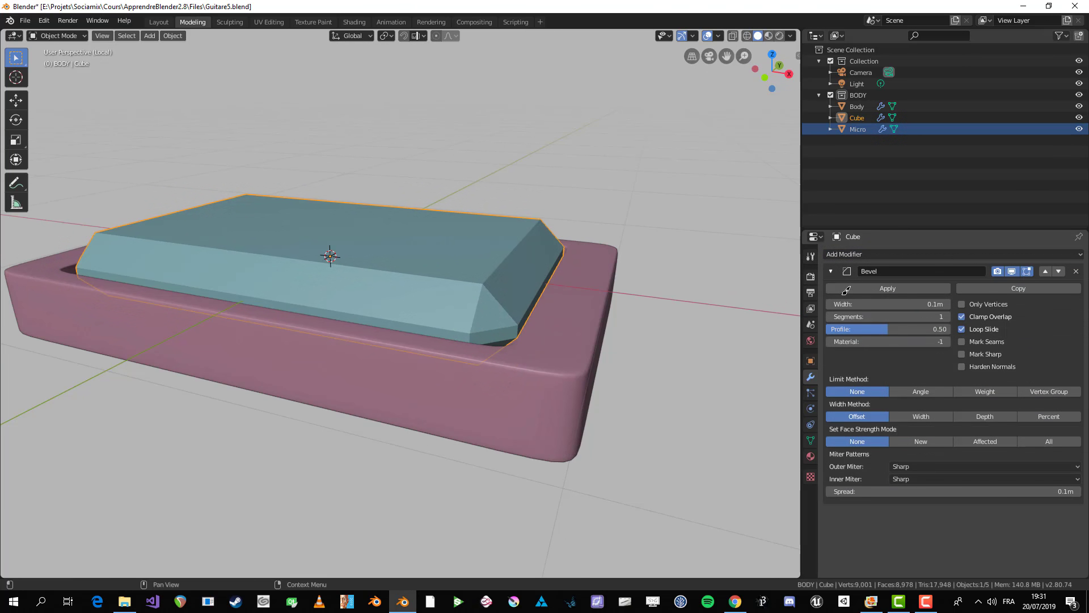
middle_click_drag(572, 336, 541, 330)
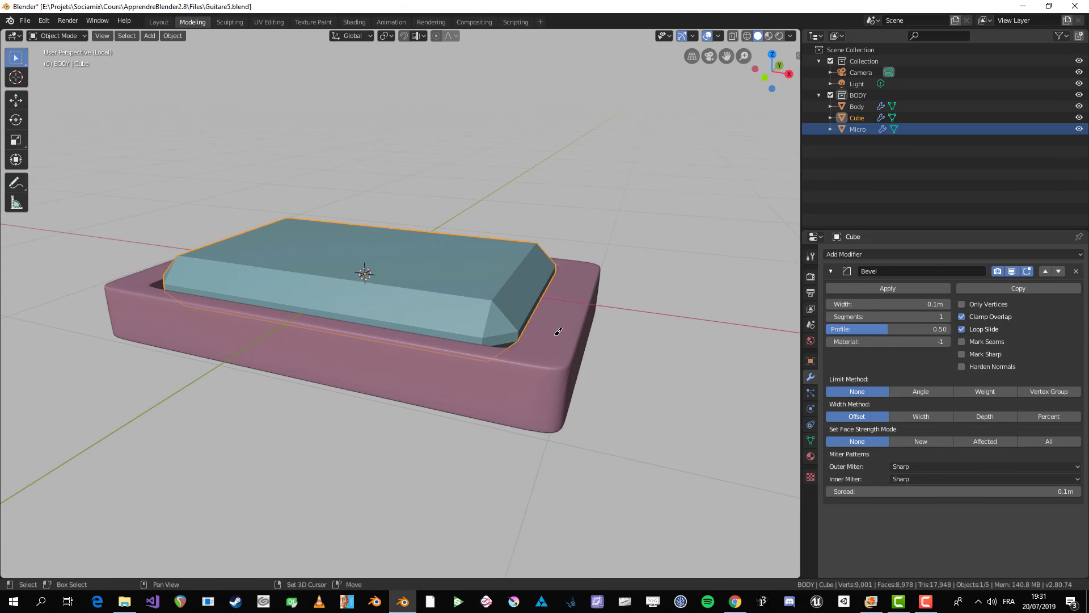
mouse_move(878, 304)
left_mouse_down()
mouse_move(893, 298)
mouse_move(884, 302)
left_mouse_up()
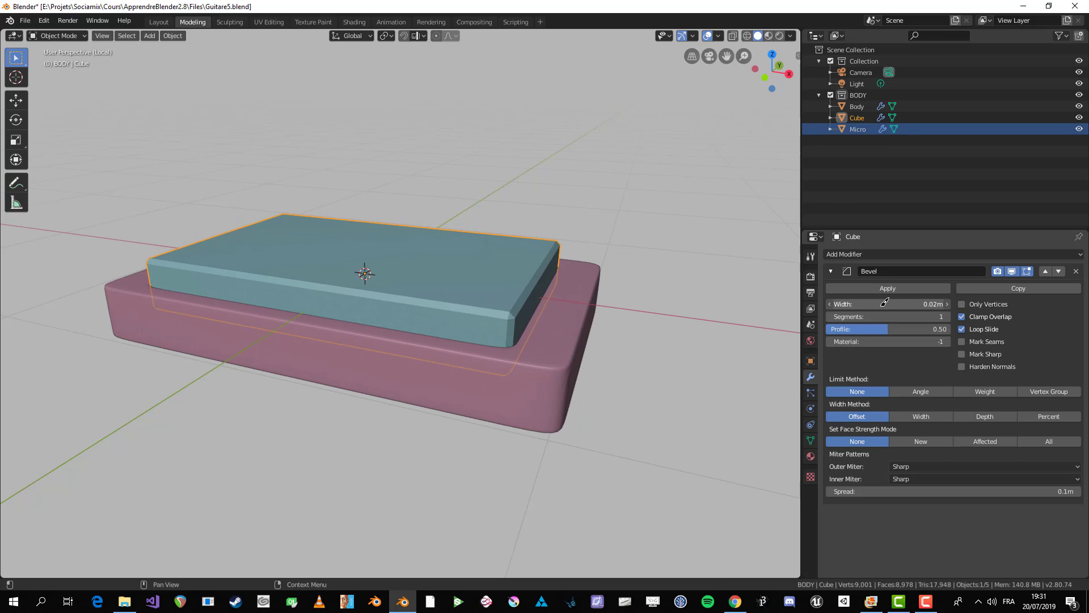
left_click(946, 316)
scroll(580, 290, "down", 3)
middle_click_drag(581, 290, 539, 333)
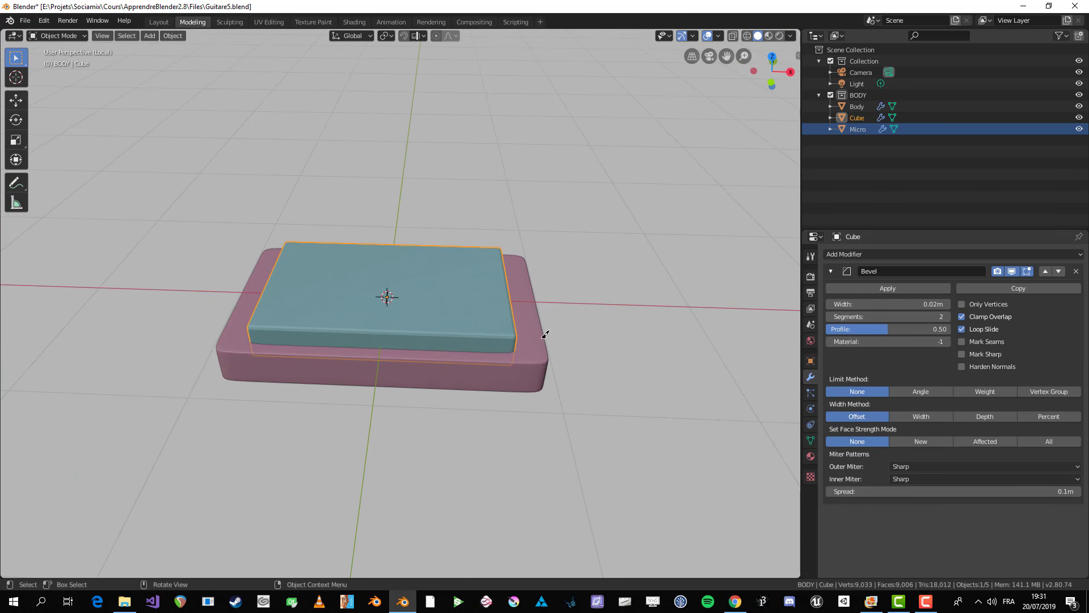
key("Tab")
scroll(566, 318, "up", 4)
key("alt+a")
left_click_drag(650, 369, 618, 358)
right_click(617, 360)
key("Tab")
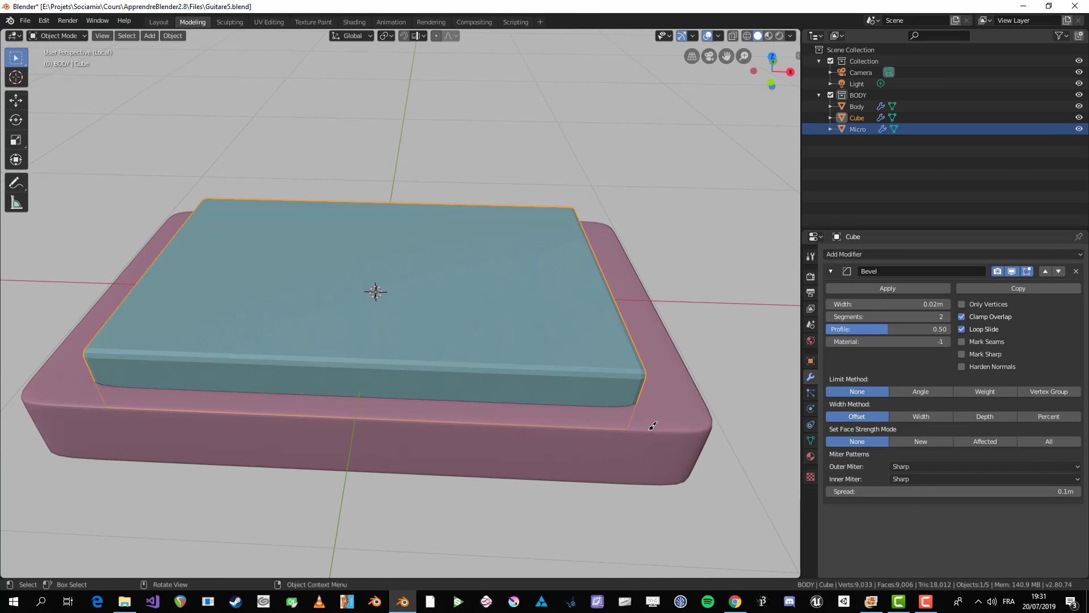
- Widen the cube's Bevel modifier to 0.06 m so its corners match the pocket's rounding seen from above
scroll(652, 427, "down", 4)
key("alt+a")
middle_click_drag(505, 502, 543, 464)
scroll(544, 464, "up", 2)
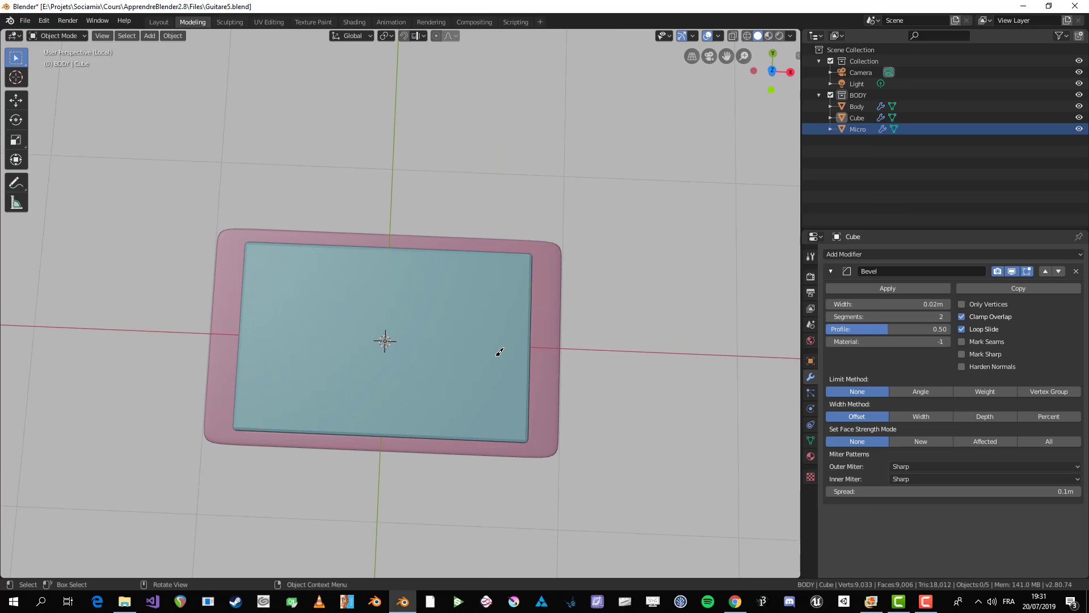
key("KP_7")
scroll(498, 355, "up", 2)
left_click(554, 341)
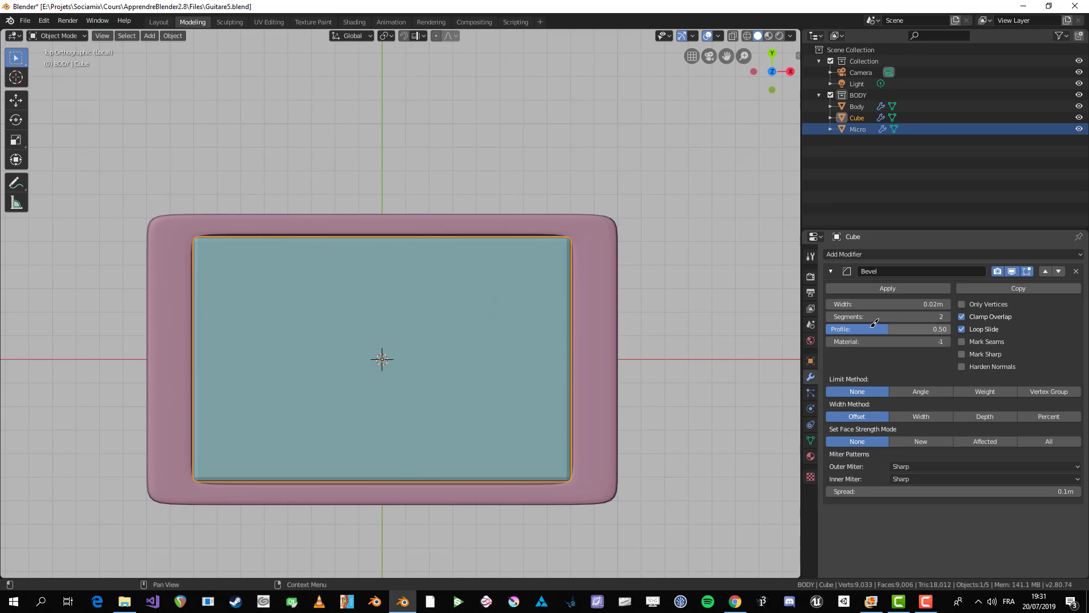
left_click_drag(879, 304, 891, 300)
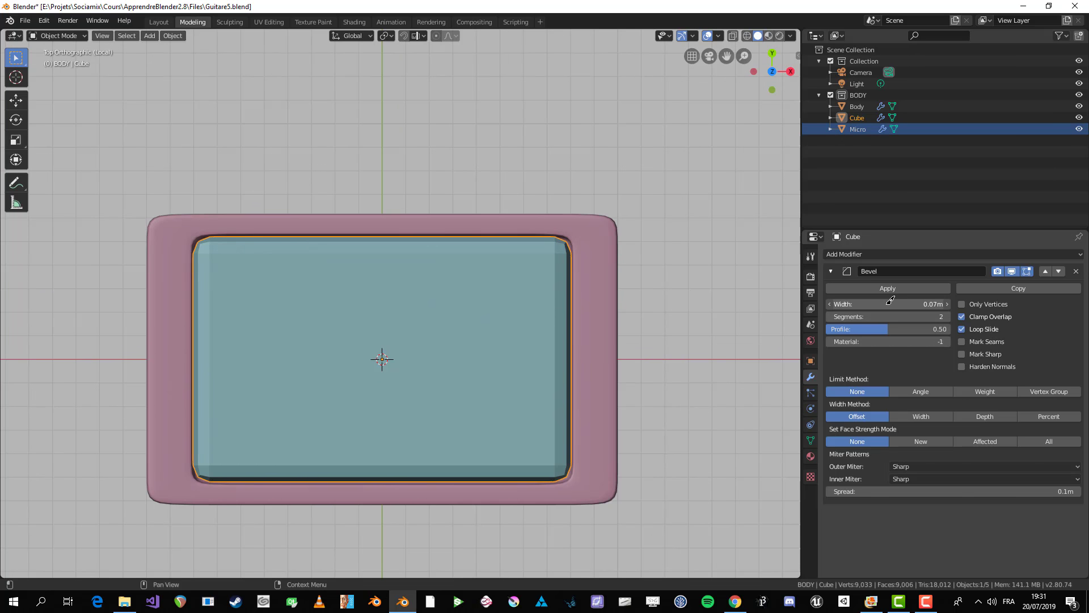
key("ctrl+z")
scroll(527, 394, "down", 2)
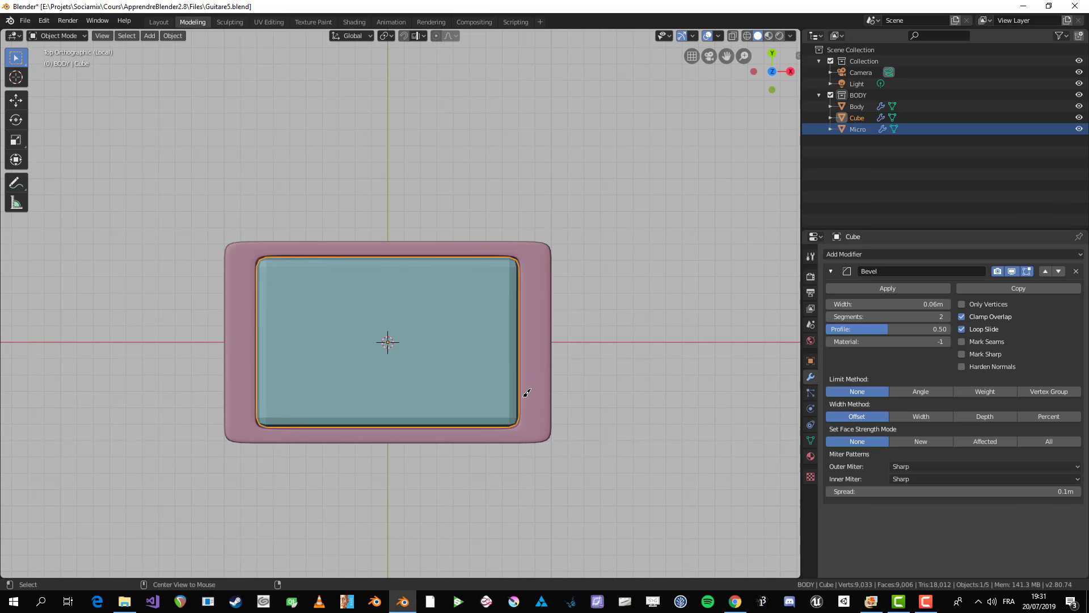
- In the right side view, lower the cube along Z by about 0.044 m into the frame
middle_click_drag(528, 394, 535, 299)
left_click(535, 300)
key("KP_3")
scroll(408, 171, "up", 3)
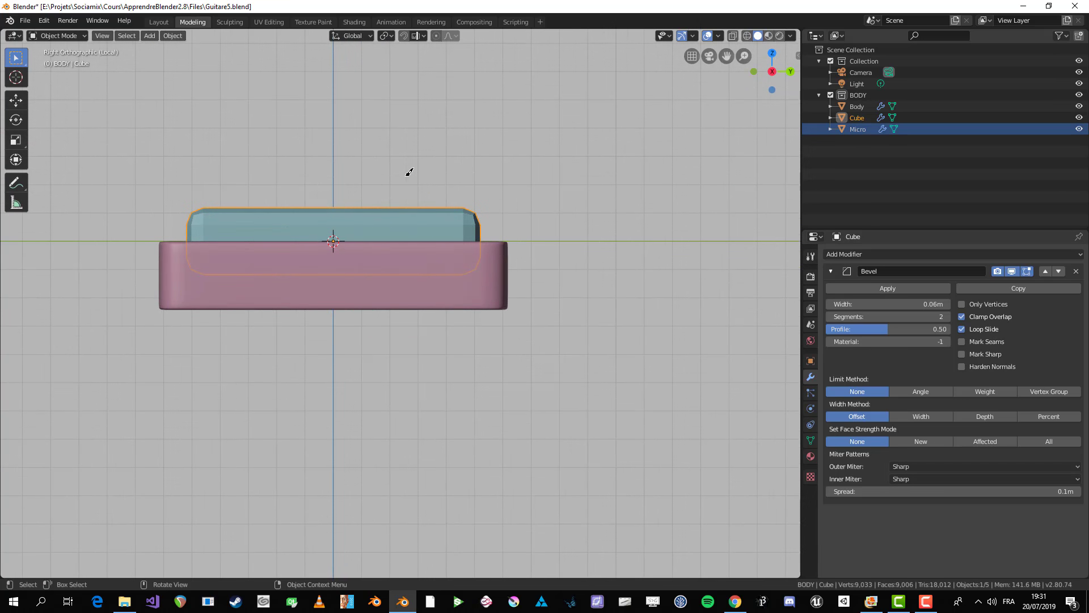
key("g")
key("z")
left_click(413, 178)
middle_click_drag(414, 178, 511, 199, "shift")
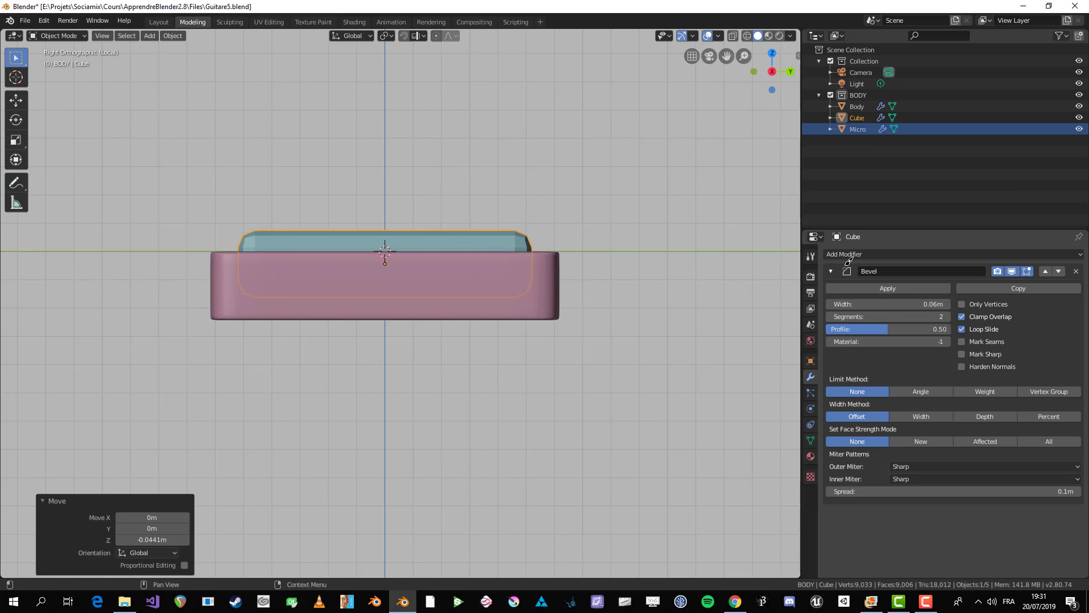
- Collapse the Bevel modifier's settings and shade the cube smooth
left_click(831, 272)
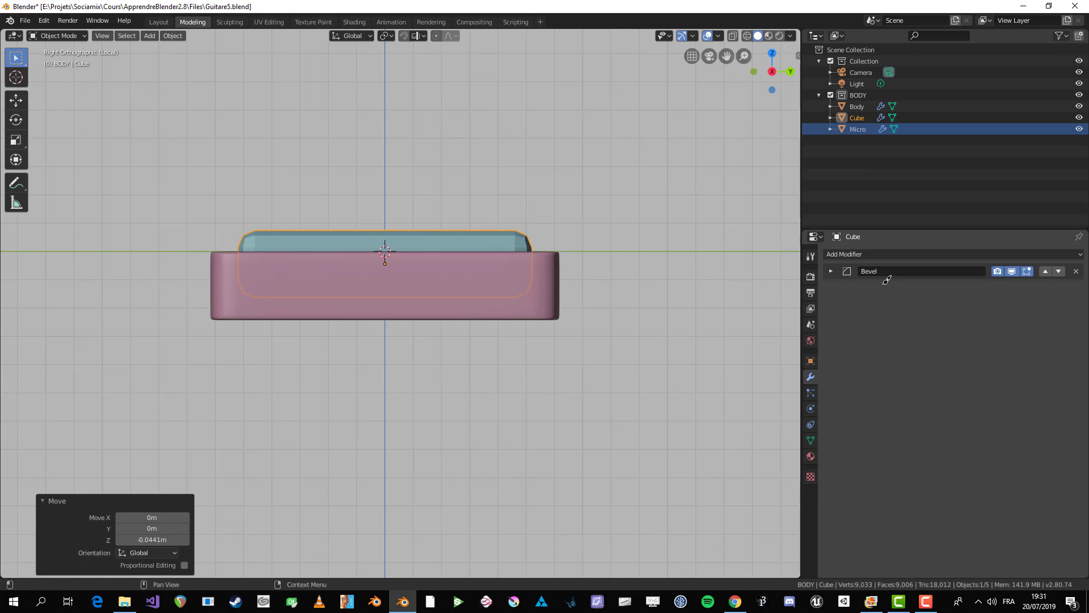
right_click(497, 230)
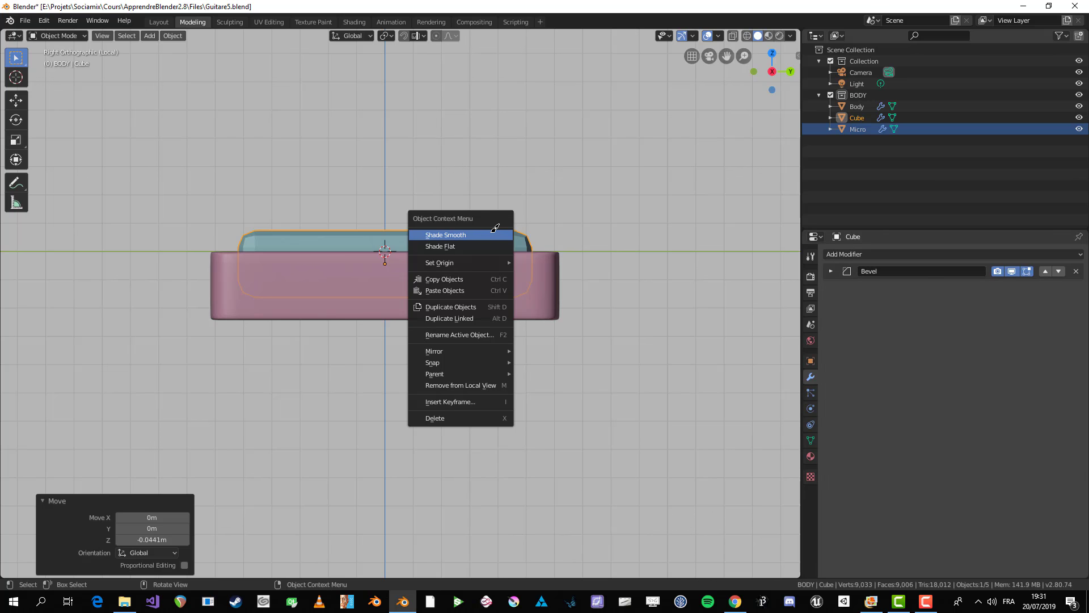
left_click(468, 232)
middle_click_drag(469, 232, 510, 267)
- Add a Subdivision Surface modifier to the cube below the Bevel modifier
left_click(897, 254)
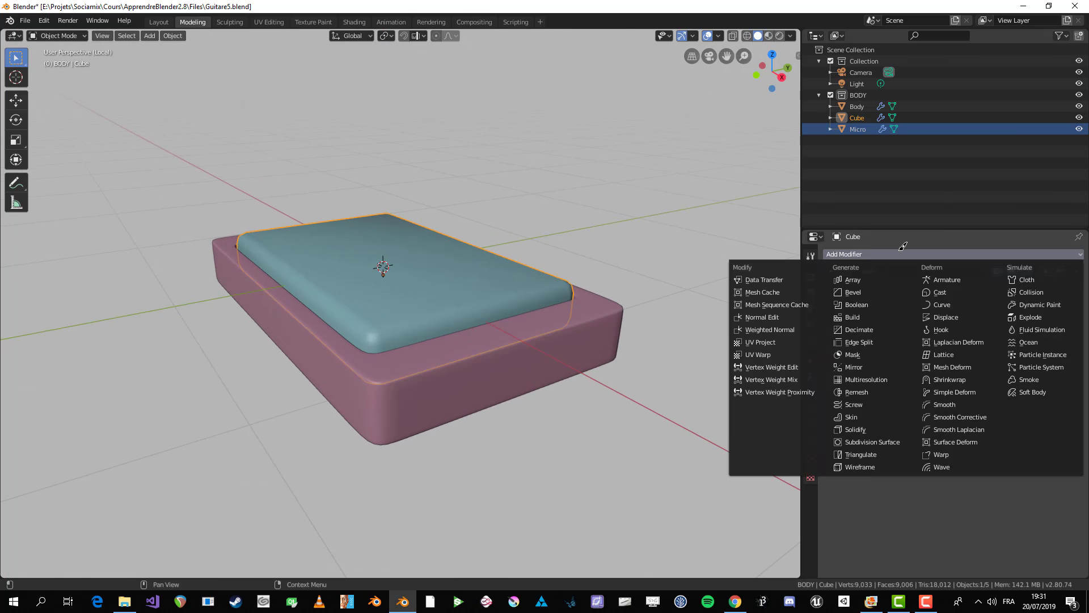
left_click(864, 441)
middle_click_drag(656, 382, 463, 319)
left_click(445, 331)
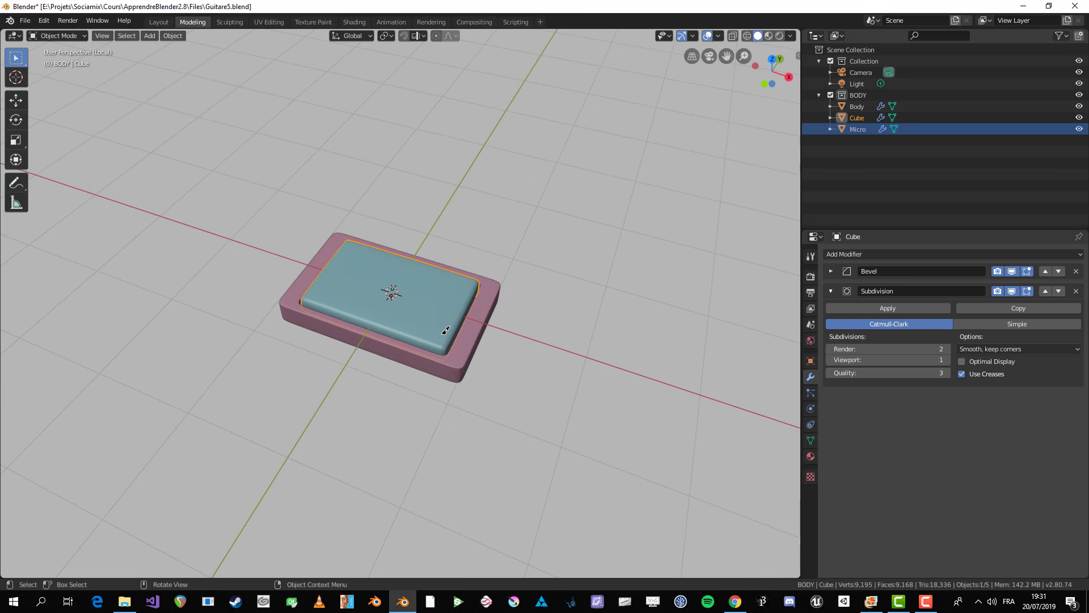
scroll(537, 388, "up", 1)
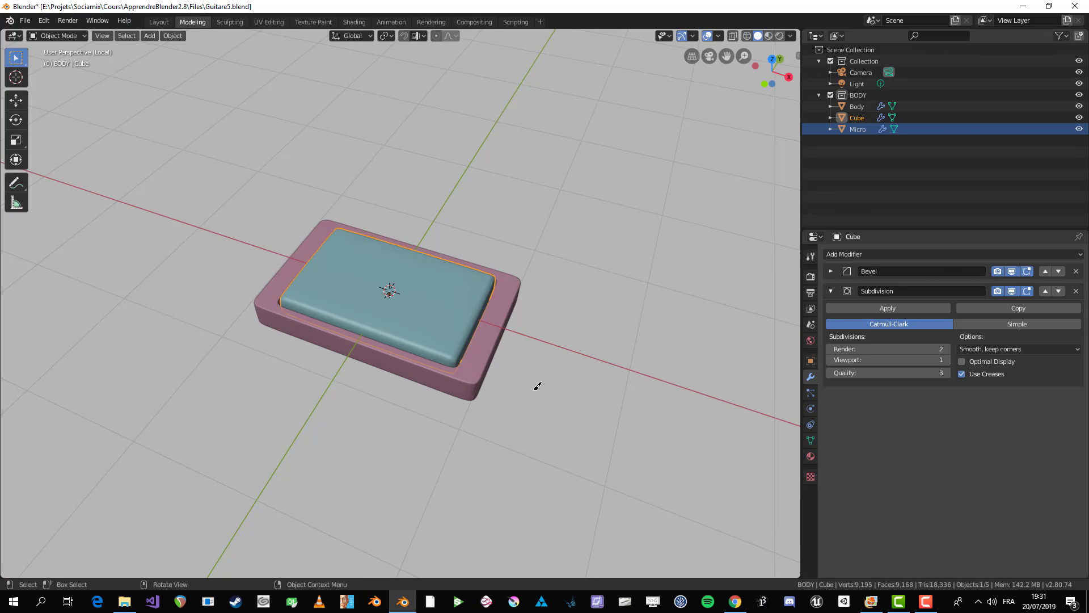
- From the right side, compare the cube's smoothed profile with its original mesh in Object Mode and Edit Mode
key("KP_3")
scroll(539, 317, "up", 4)
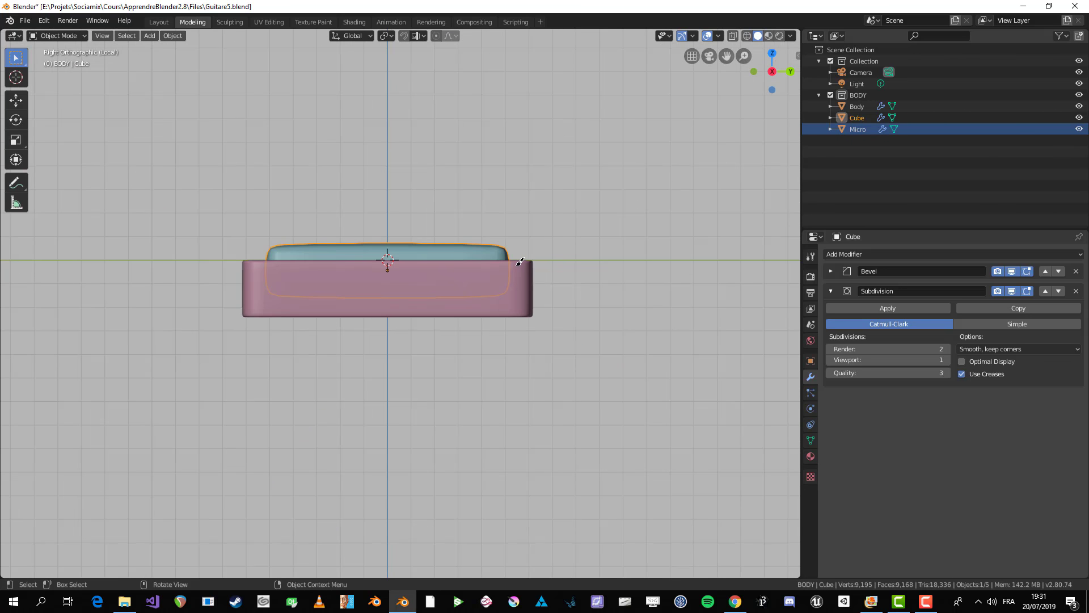
key("Tab")
scroll(534, 255, "up", 1)
scroll(534, 255, "up", 1)
key("Tab")
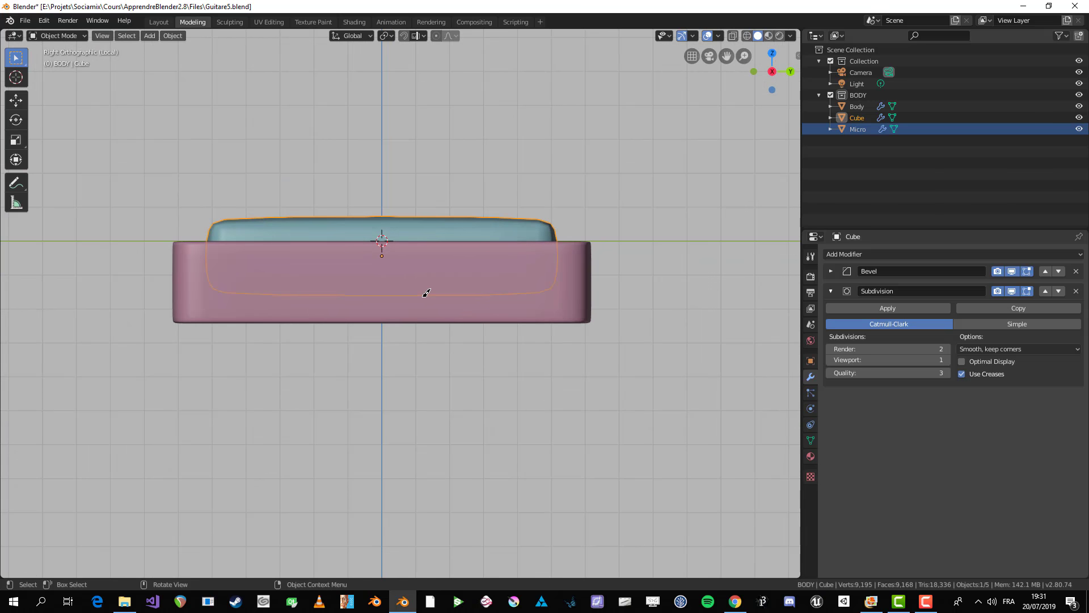
key("Tab")
key("Tab")
key("Tab")
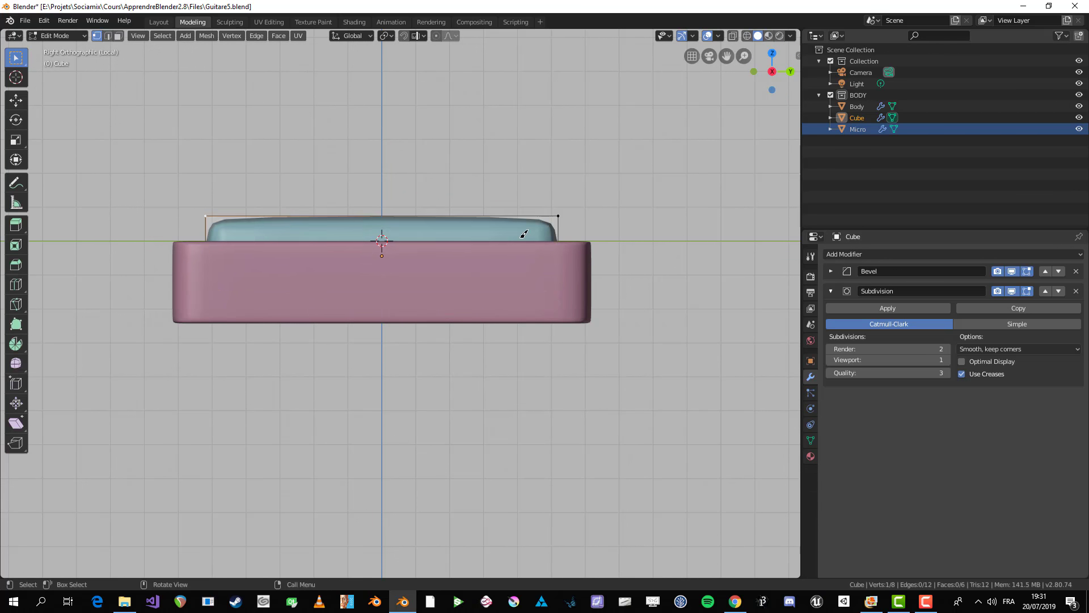
- Annotate the empty area above the cube with two smooth arcs and small control-point marks, and erase the arcs' far ends
key("Tab")
key("Tab")
middle_click_drag(413, 178, 403, 274, "shift")
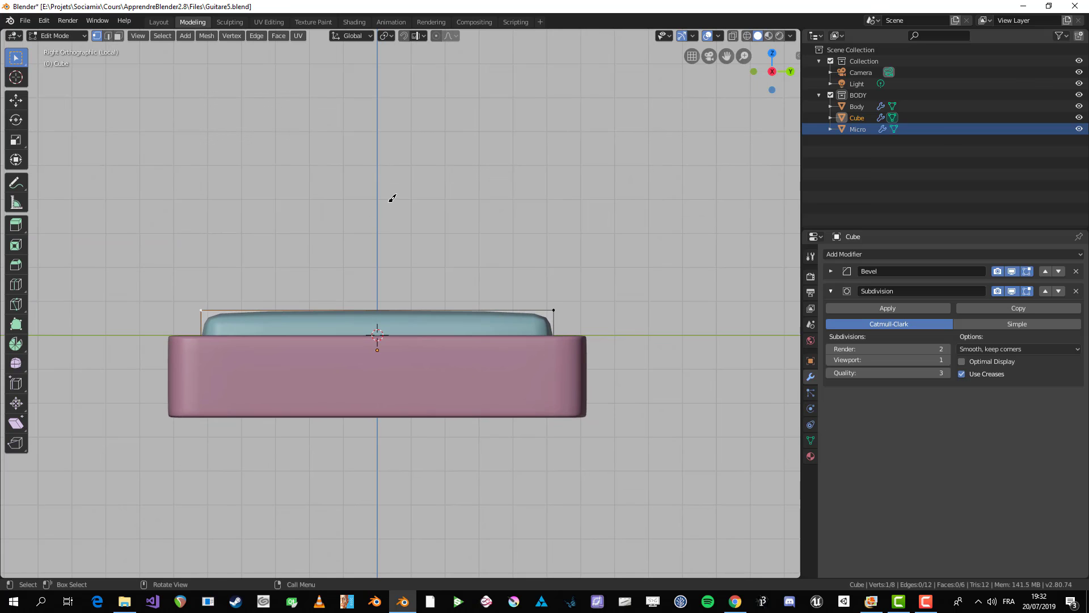
mouse_move(367, 220)
left_mouse_down()
mouse_move(543, 144)
mouse_move(382, 211)
left_mouse_up()
mouse_move(373, 223)
left_mouse_down()
mouse_move(442, 160)
mouse_move(539, 126)
mouse_move(639, 167)
left_mouse_up()
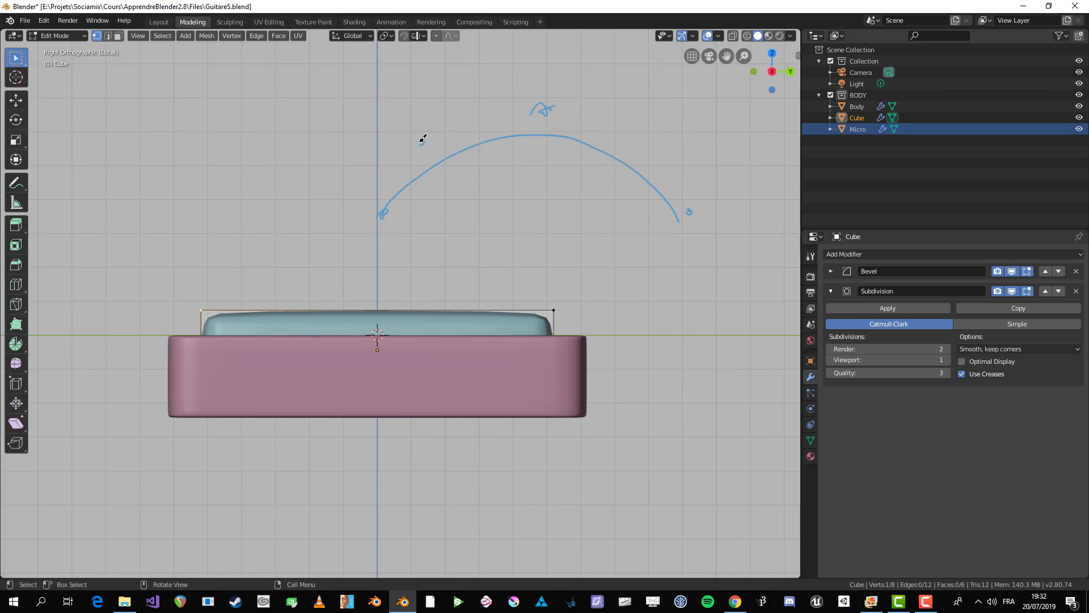
mouse_move(437, 143)
left_mouse_down()
mouse_move(547, 121)
mouse_move(649, 155)
mouse_move(682, 221)
left_mouse_up()
mouse_move(677, 203)
right_mouse_down()
mouse_move(683, 211)
mouse_move(656, 169)
mouse_move(621, 145)
right_mouse_up()
- Remove the annotation layer containing the arc sketches above the cube
key("n")
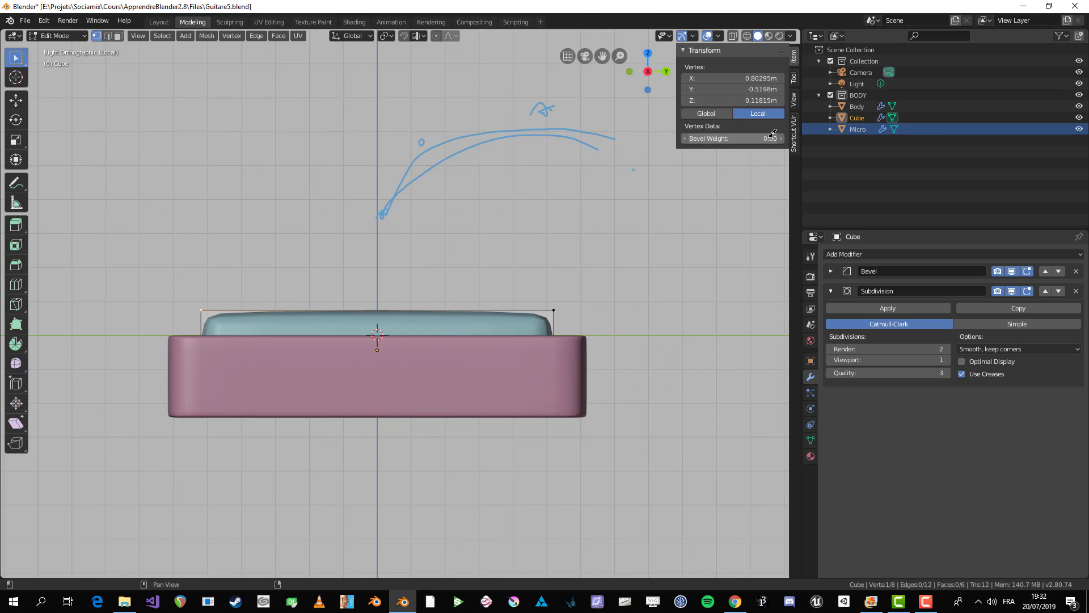
left_click(795, 97)
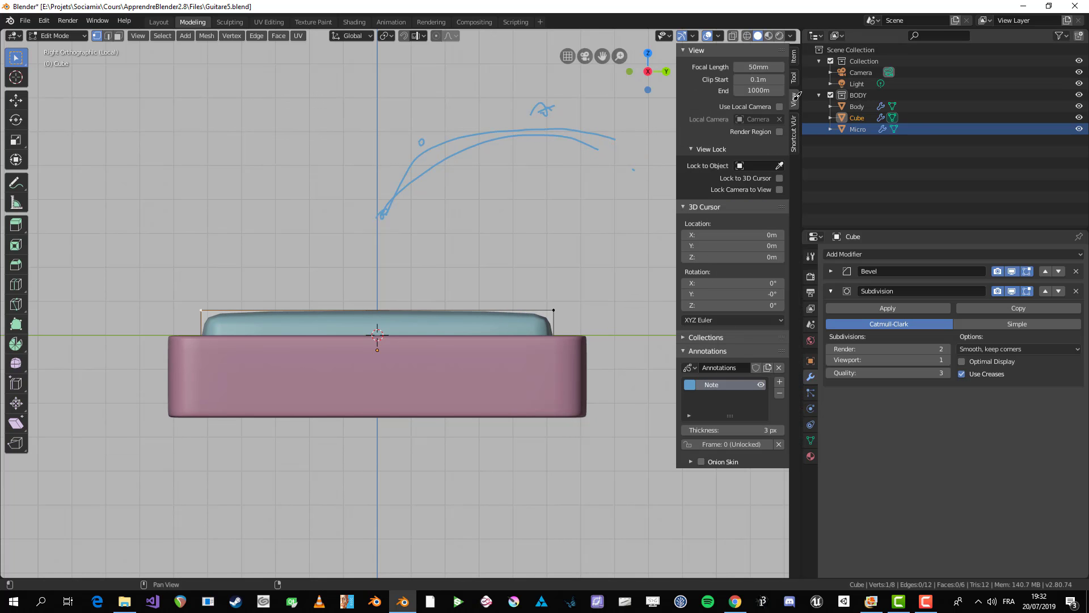
left_click(781, 392)
key("n")
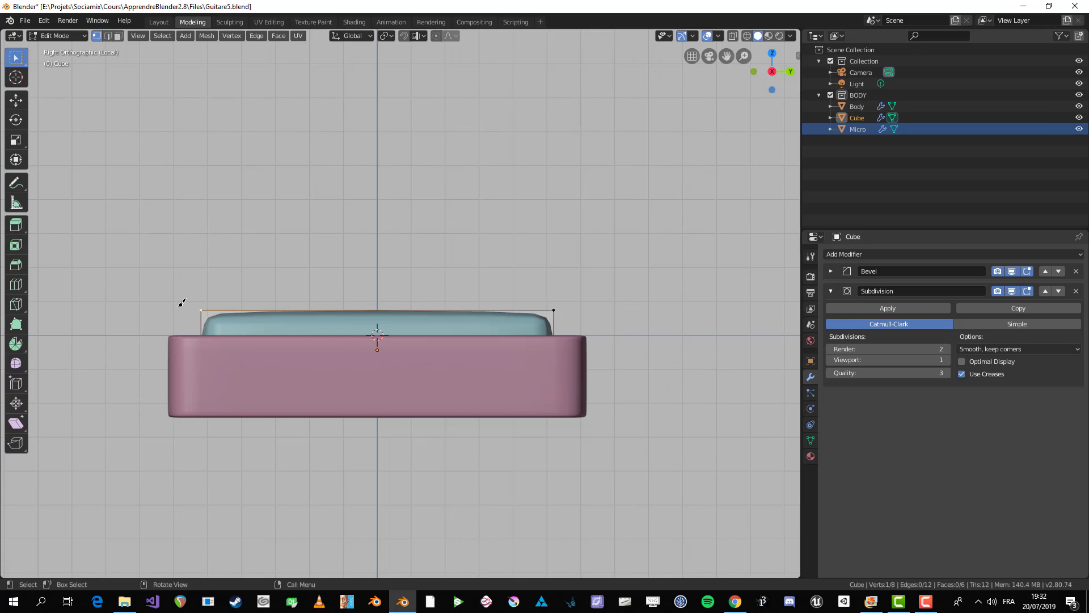
scroll(232, 351, "up", 3)
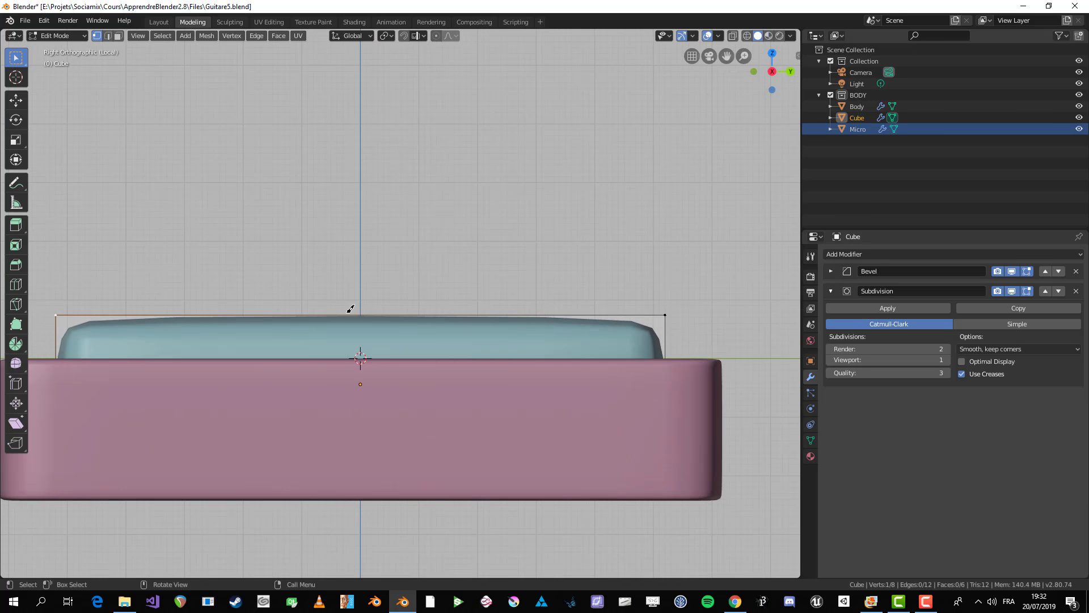
- Try dividing the teal Cube along its length with six evenly spaced loop cuts, and undo the cuts
scroll(410, 310, "down", 2)
key("ctrl+r")
left_click(424, 294)
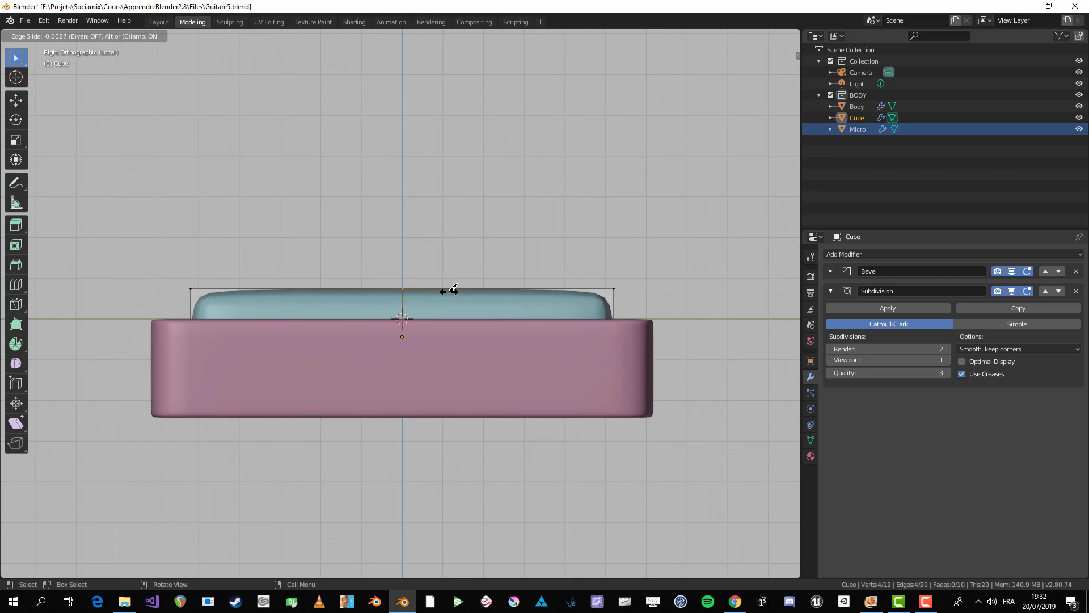
right_click(447, 291)
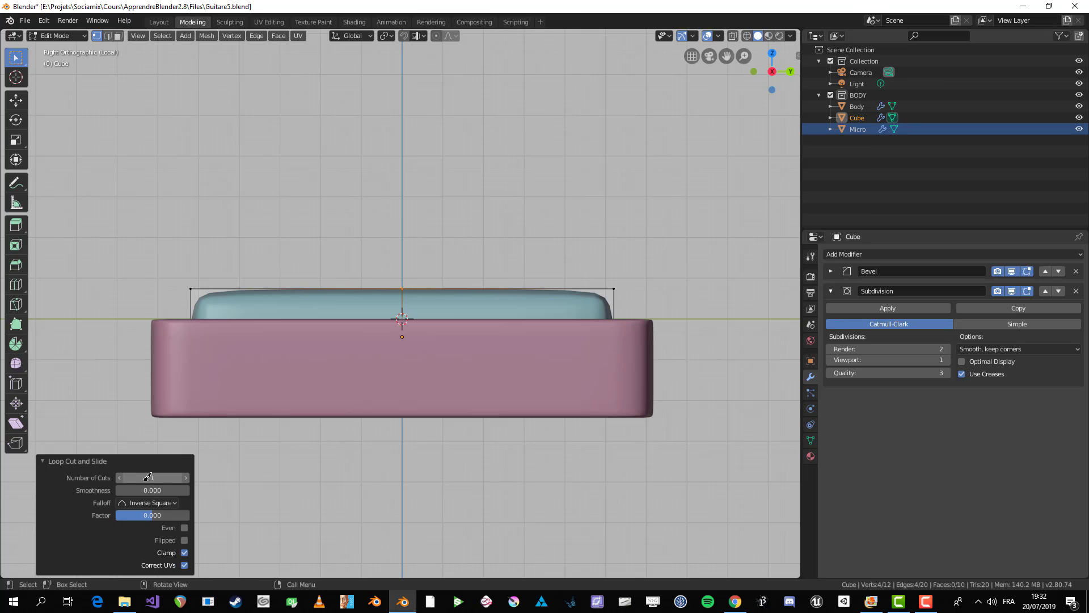
left_click_drag(158, 473, 162, 478)
scroll(161, 478, "up", 4, "ctrl")
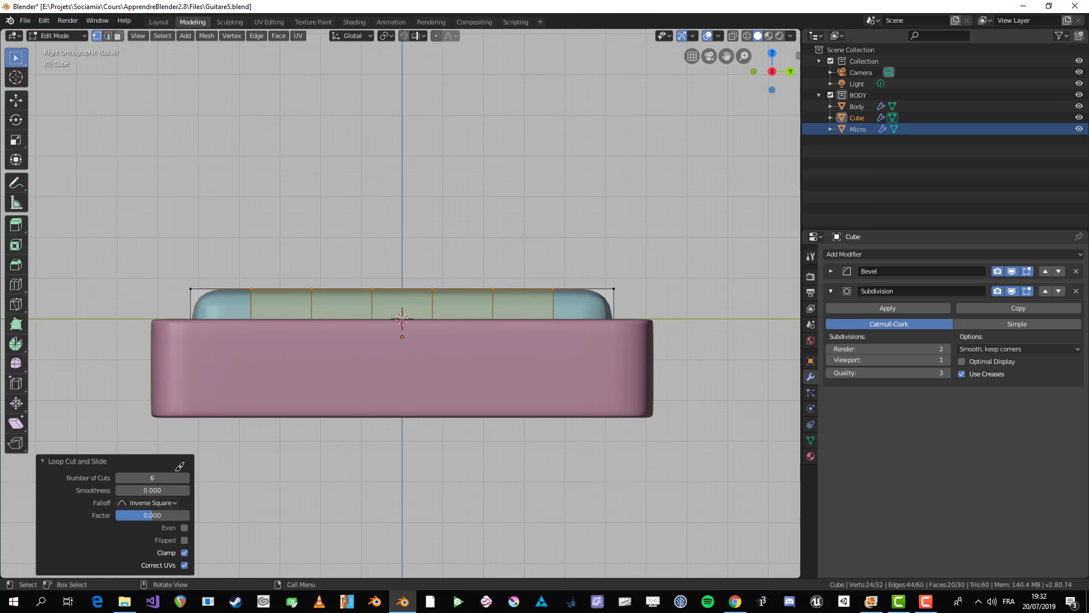
key("ctrl+z")
- Try a single loop cut slid close to one short end of the teal Cube, and undo it
scroll(454, 288, "down", 2)
mouse_move(454, 288)
middle_mouse_down()
mouse_move(454, 326)
mouse_move(408, 324)
mouse_move(469, 304)
middle_mouse_up()
scroll(431, 318, "down", 3)
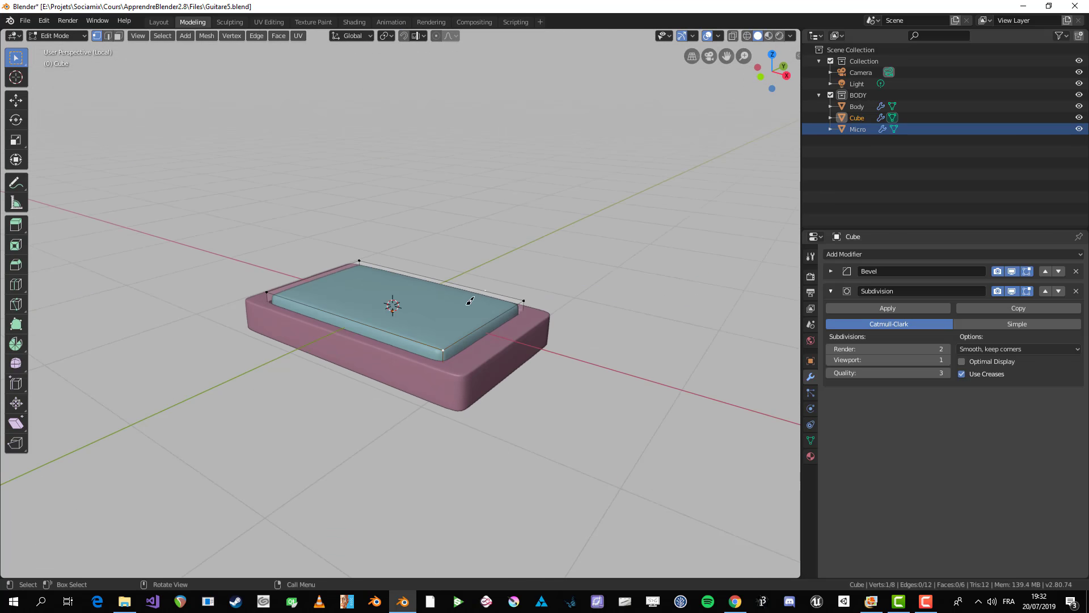
scroll(431, 315, "up", 4)
middle_click_drag(396, 328, 429, 318)
key("ctrl+r")
left_click(396, 357)
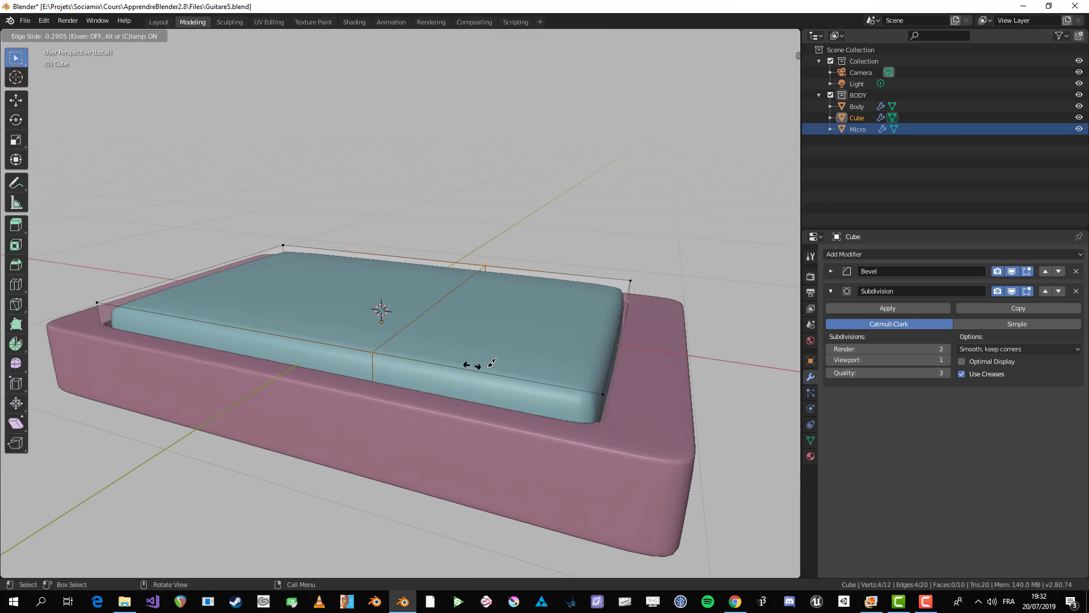
left_click(628, 391)
scroll(628, 391, "down", 2)
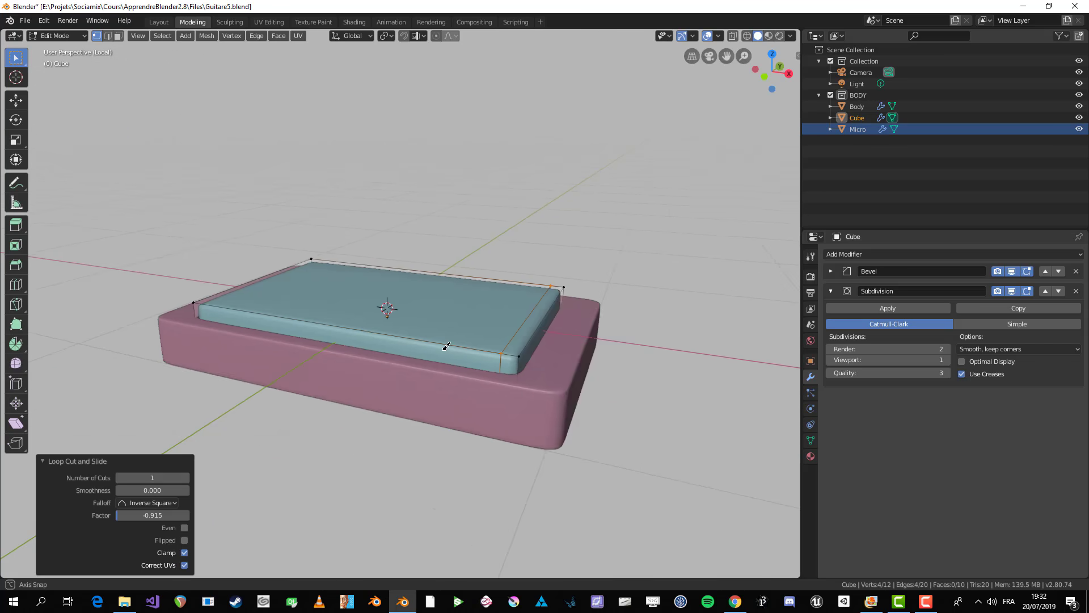
middle_click_drag(628, 390, 556, 357)
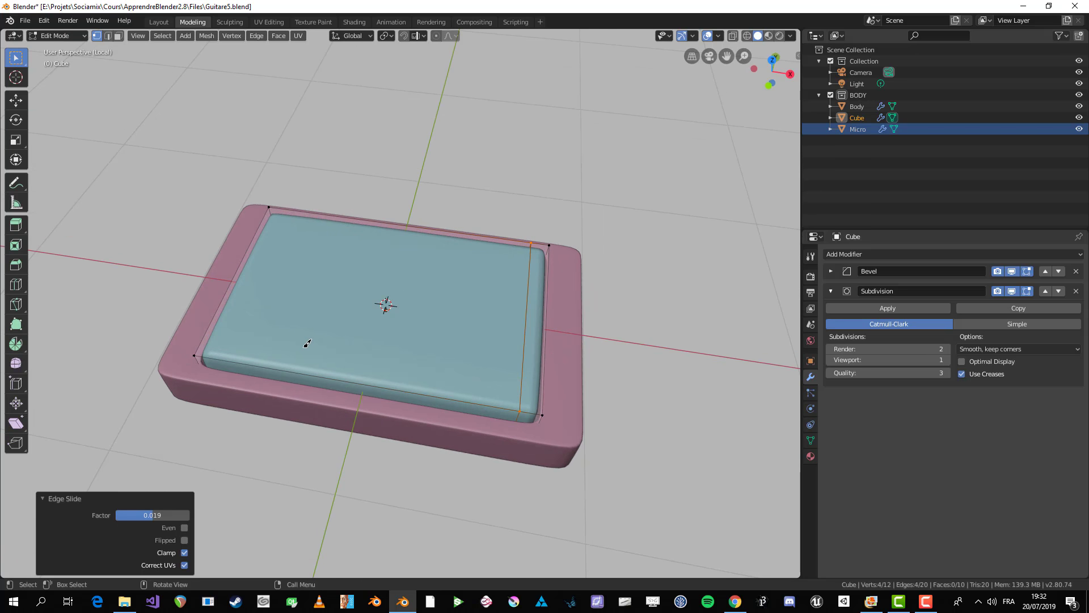
key("KP_7")
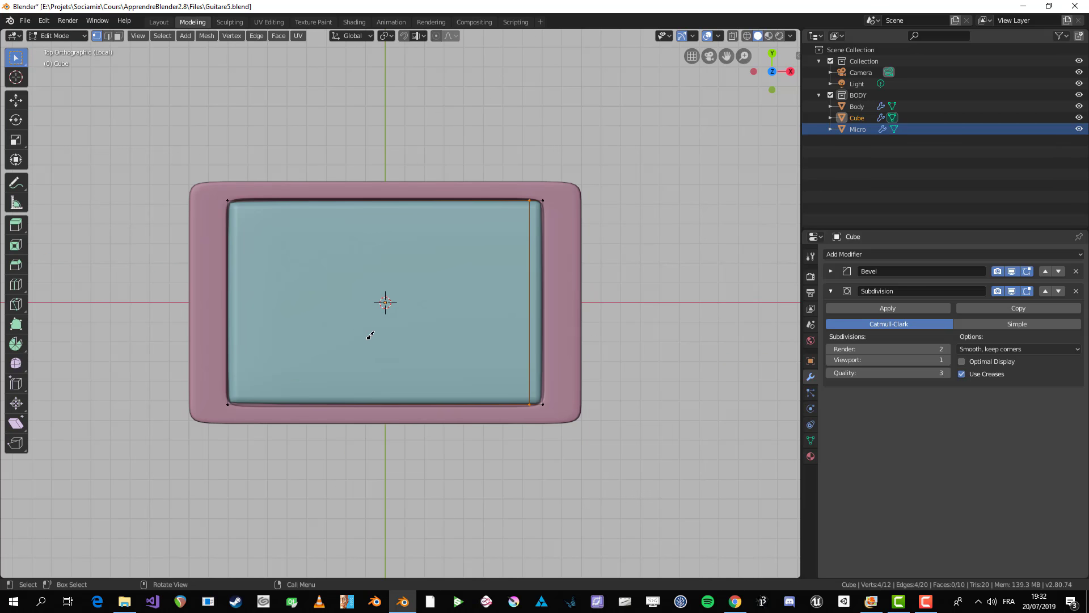
key("ctrl+z")
- Add two loop cuts across the teal Cube and scale them apart along X by about 2.51, toward its short ends
key("ctrl+r")
scroll(396, 194, "up", 1)
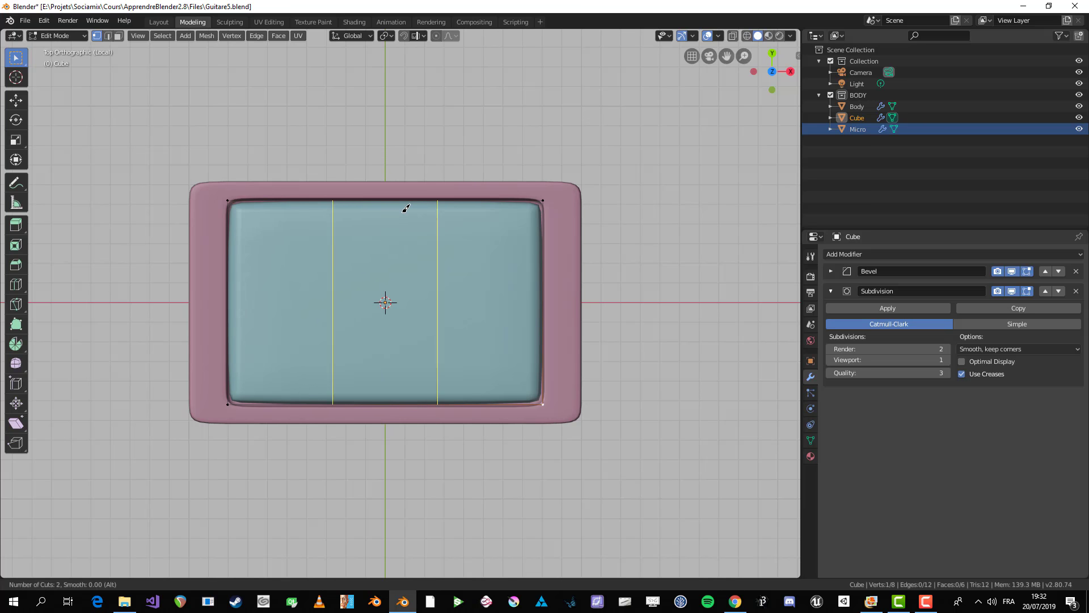
left_click(397, 199)
right_click(397, 196)
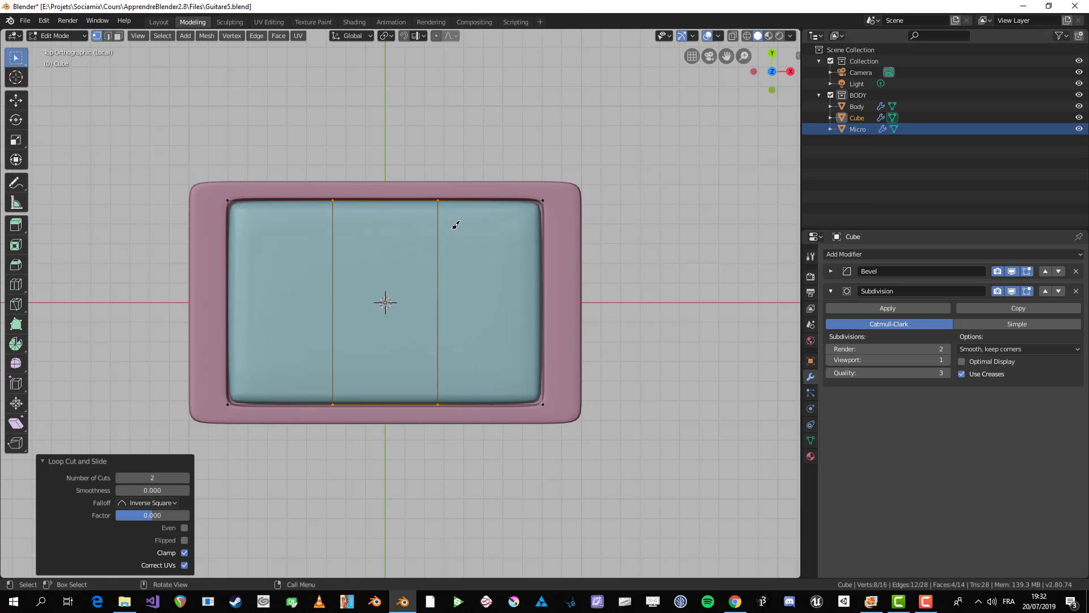
key("s")
key("x")
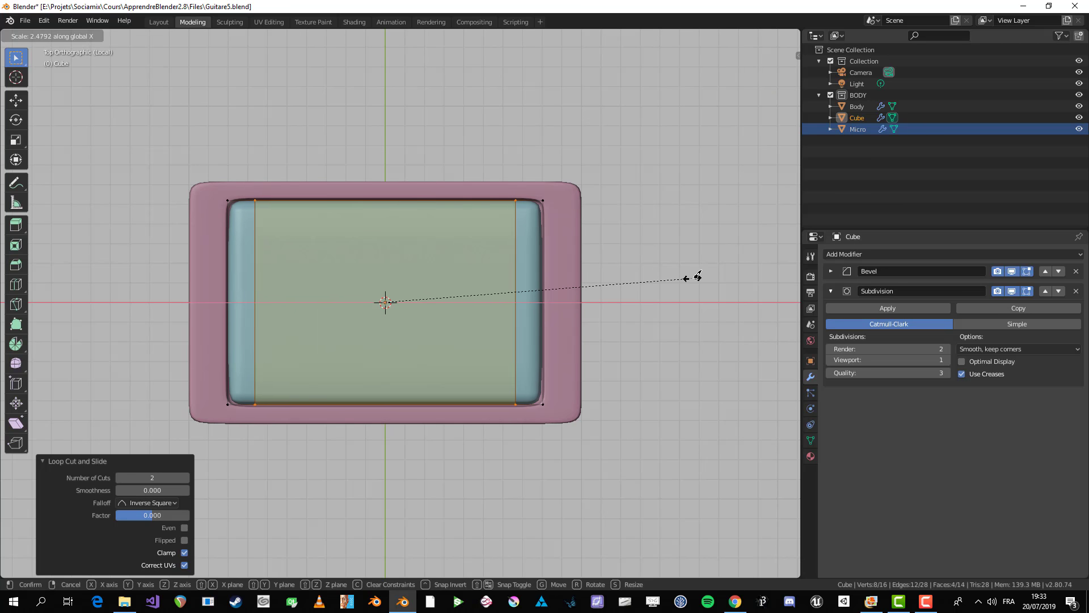
left_click(674, 261)
- Add two lengthwise loop cuts to the Cube, scale them apart along Y by about 2.39, and leave Edit Mode
key("ctrl+r")
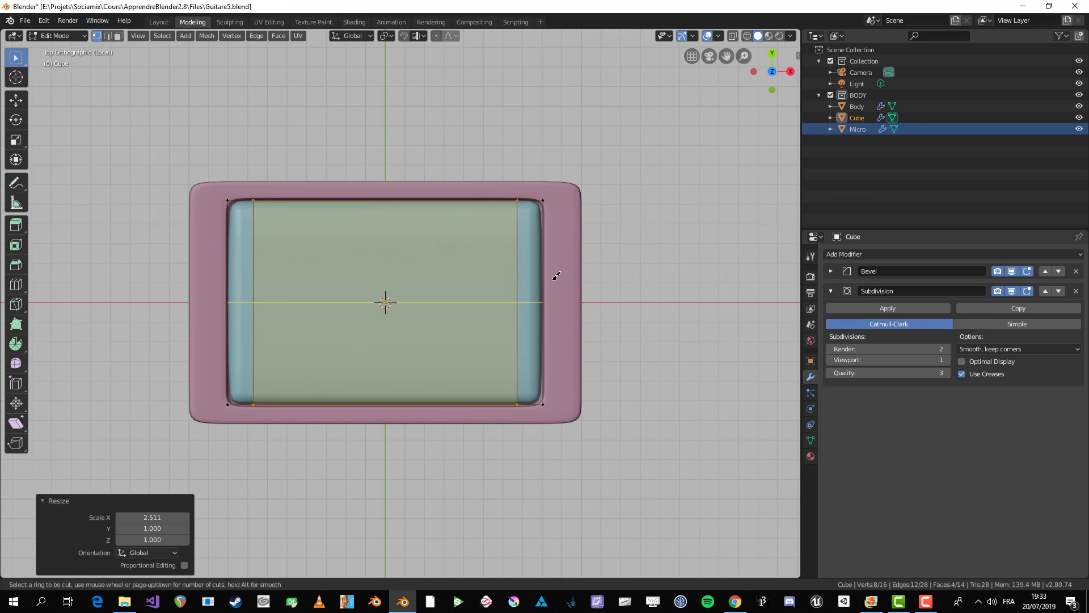
scroll(555, 275, "up", 1)
left_click(554, 274)
key("s")
key("y")
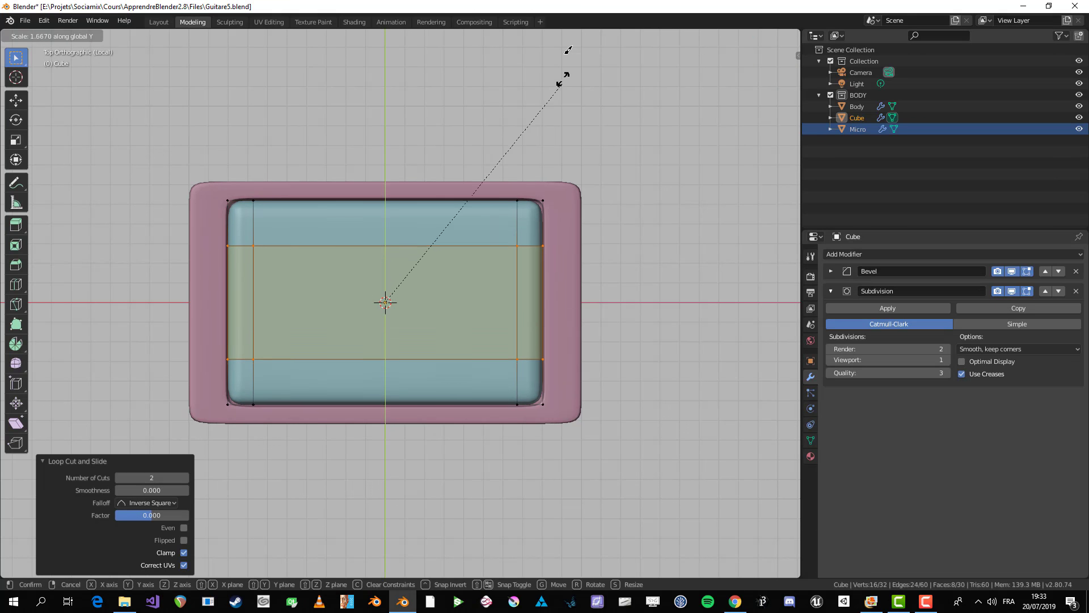
left_click(573, 487)
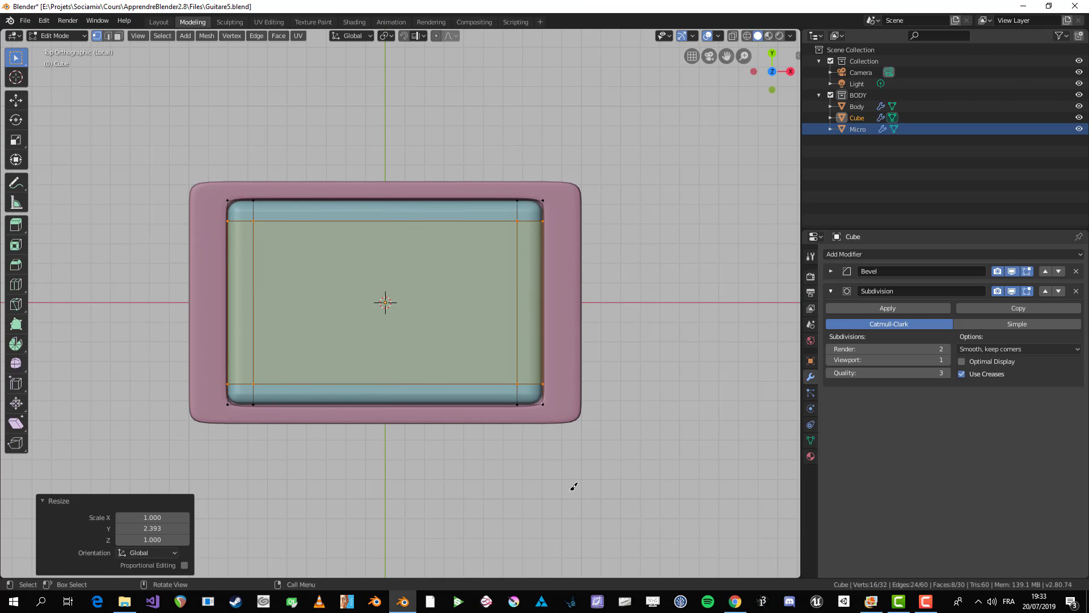
key("Tab")
- Try reducing the Cube's Bevel modifier to 1 segment, inspect the rounded corners, and undo the change
scroll(471, 435, "down", 2)
middle_click_drag(472, 435, 586, 369)
scroll(466, 344, "up", 3)
left_click(486, 331)
scroll(586, 369, "up", 2)
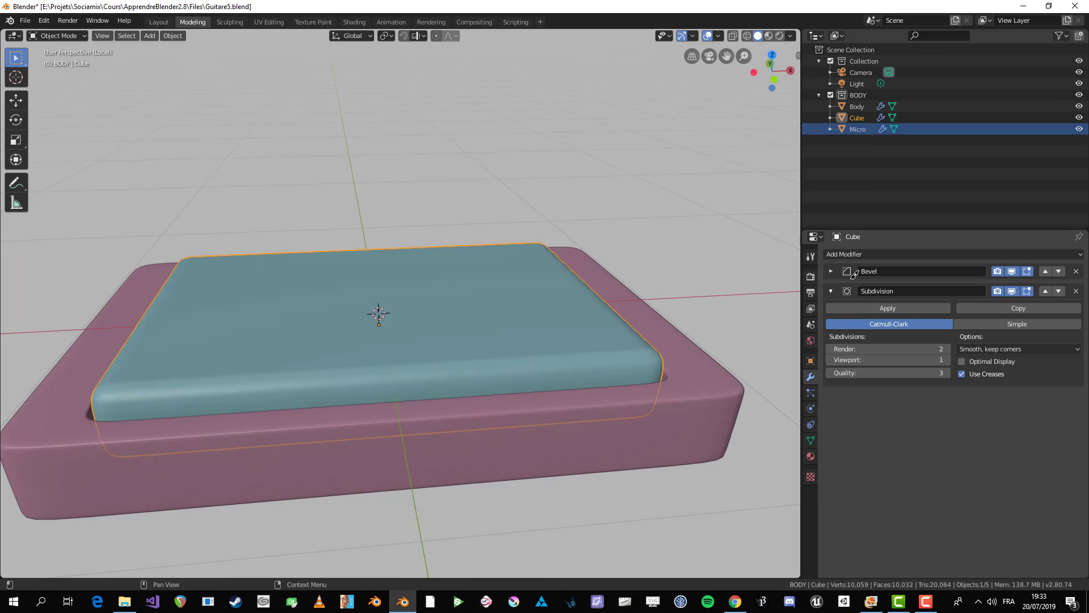
left_click(832, 270)
left_click_drag(908, 300, 906, 301)
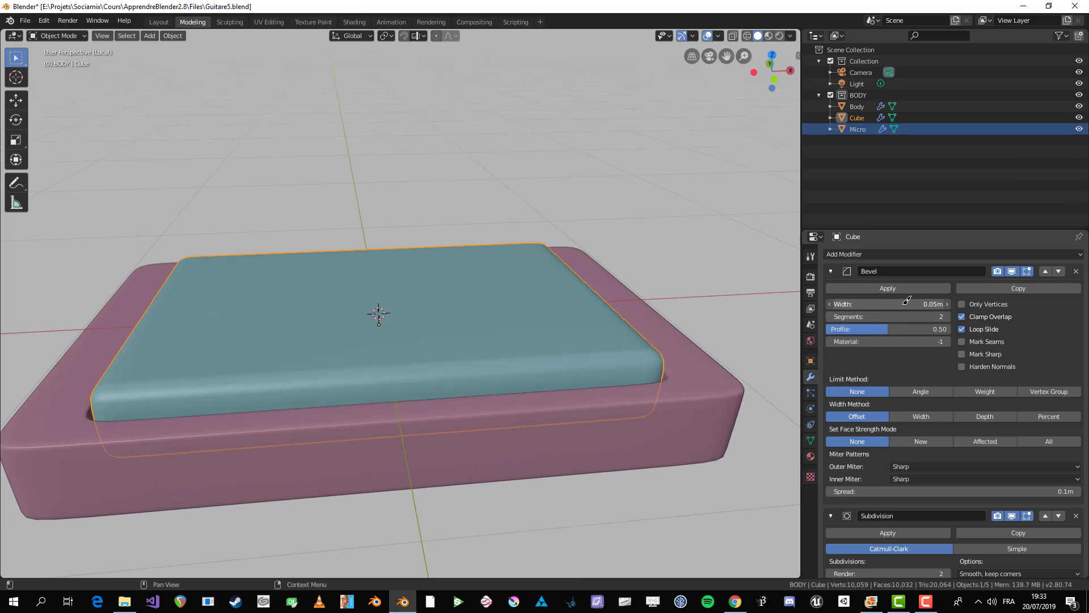
left_click(831, 317)
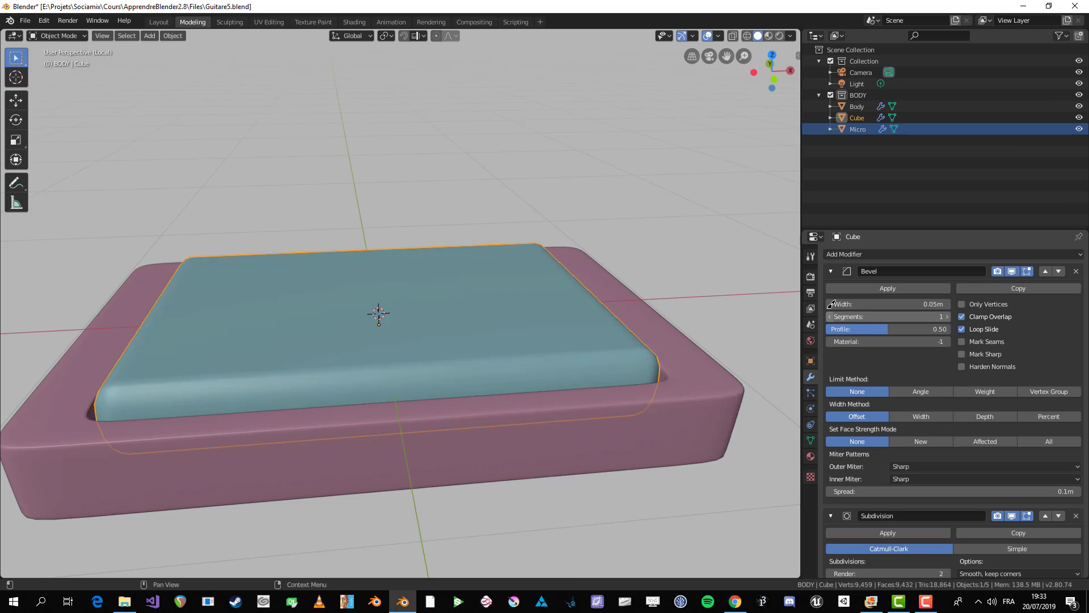
middle_click_drag(737, 309, 575, 344)
scroll(575, 343, "up", 1)
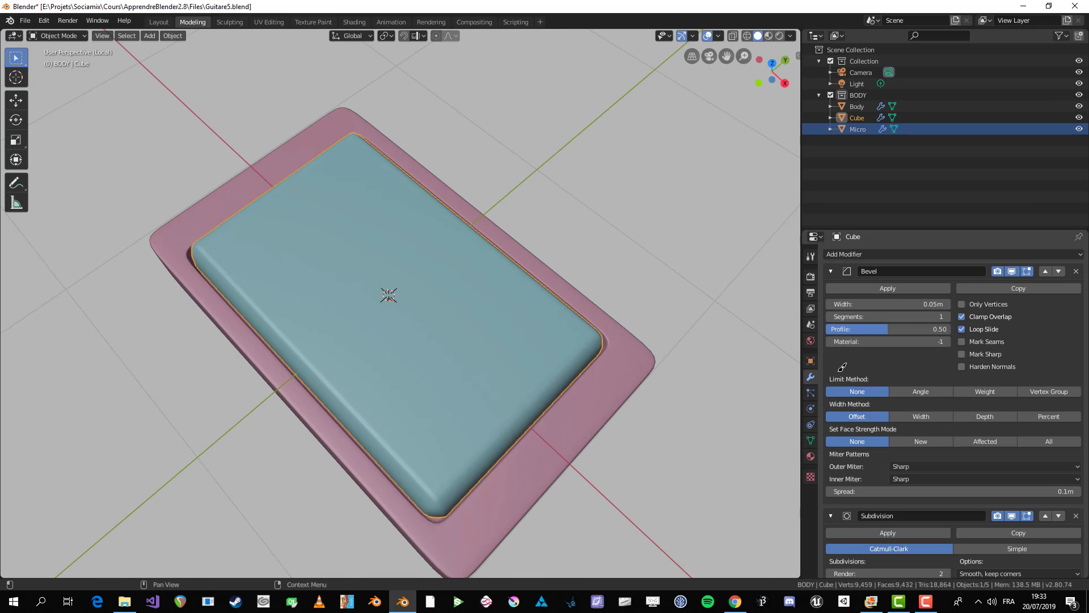
key("ctrl+z")
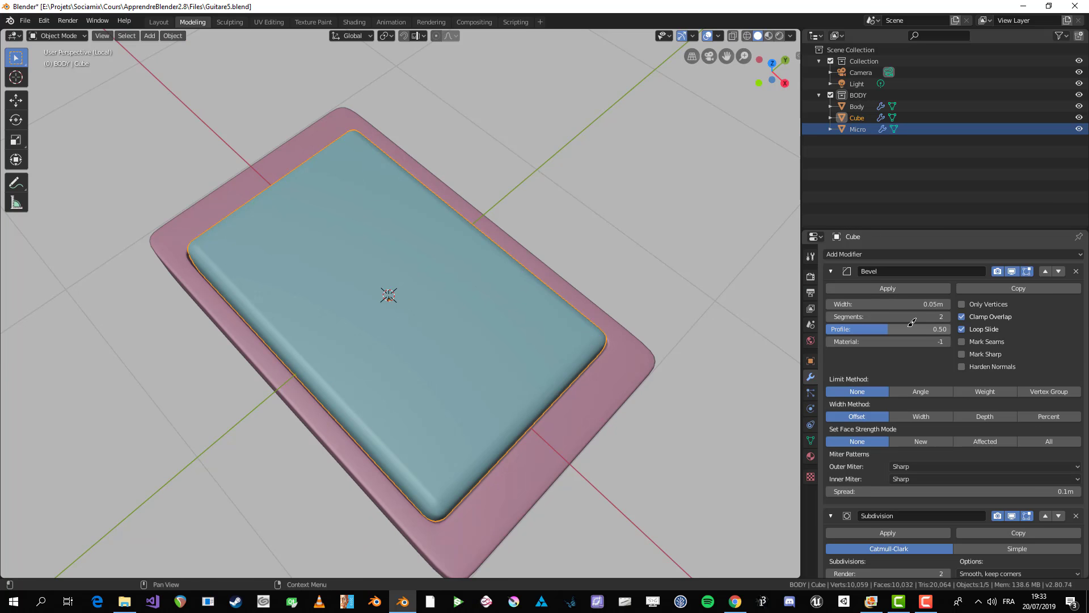
- Raise the Cube's Bevel width to 1.12 m and inspect the rounding of its corner from the side
left_click(942, 305)
left_click(942, 305)
left_click(942, 306)
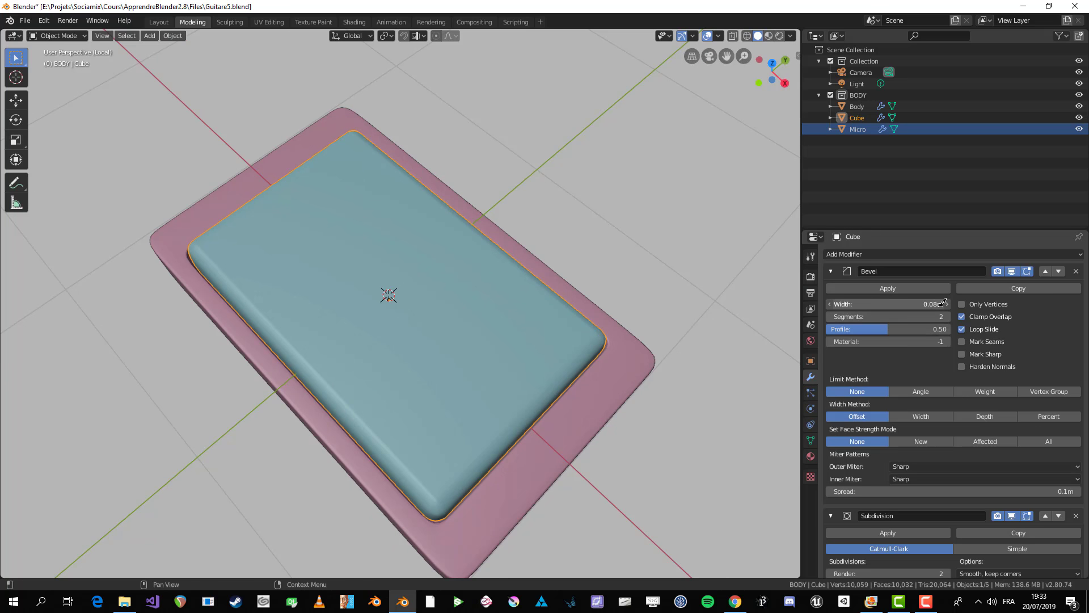
left_click_drag(939, 306, 940, 309)
left_click_drag(933, 315, 938, 316)
middle_click_drag(653, 363, 411, 355)
scroll(760, 301, "up", 5)
middle_click_drag(618, 369, 661, 381)
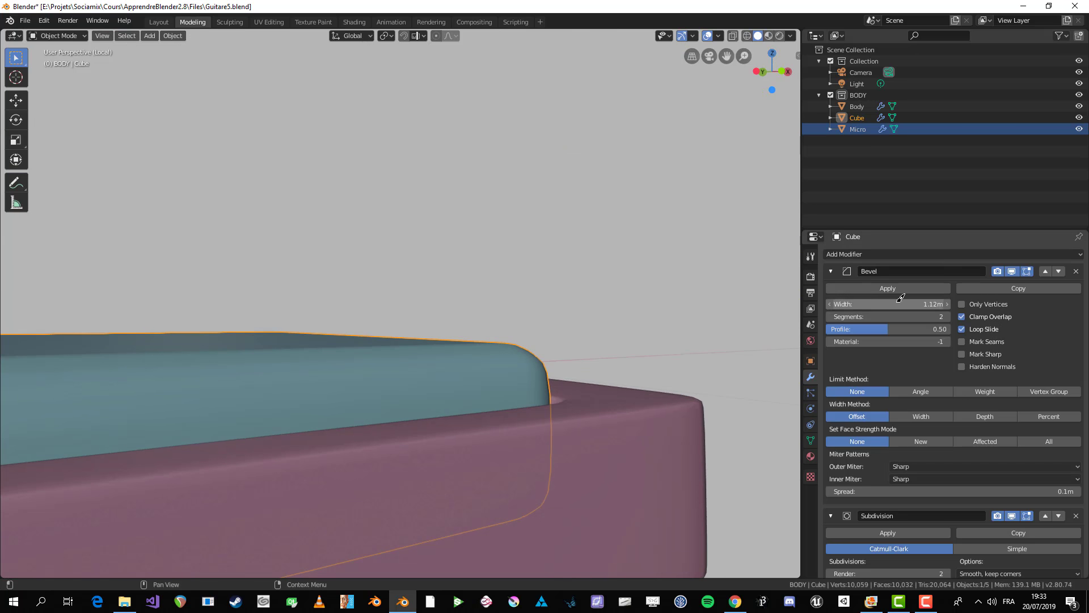
- Test lower Bevel widths of 0.48 m and 0.02 m on the Cube, and settle on 0.048 m
left_click_drag(894, 301, 890, 301)
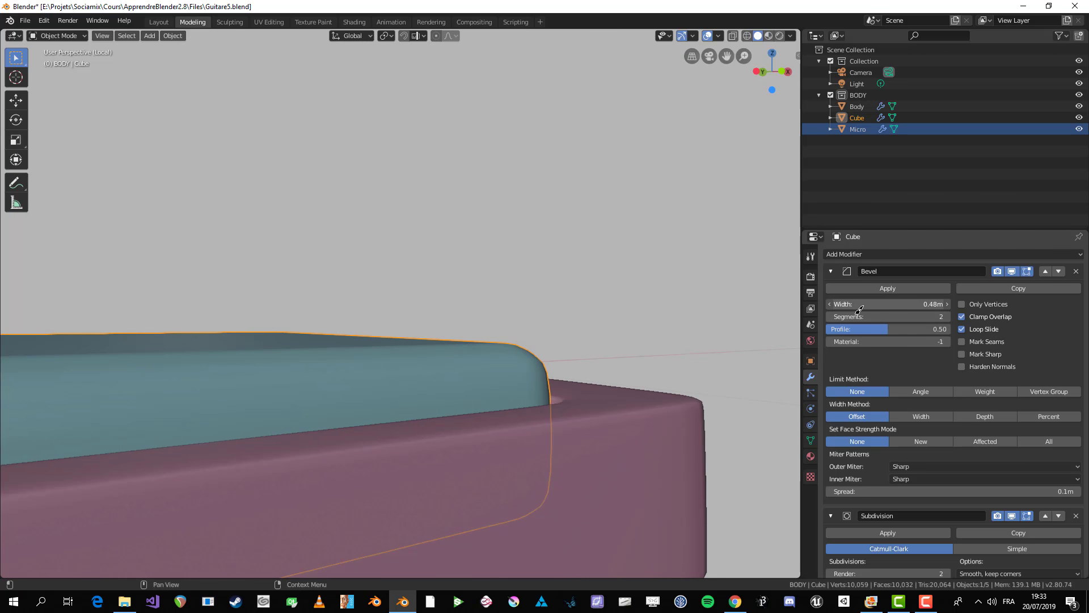
left_click_drag(837, 316, 834, 318)
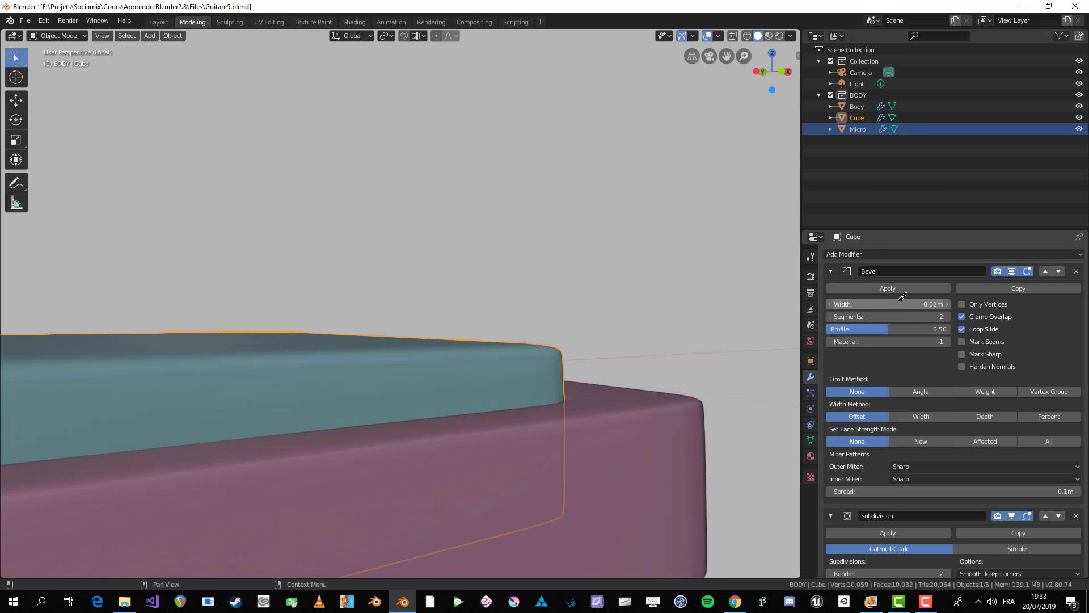
mouse_move(902, 301)
left_mouse_down()
mouse_move(915, 299)
mouse_move(898, 302)
left_mouse_up()
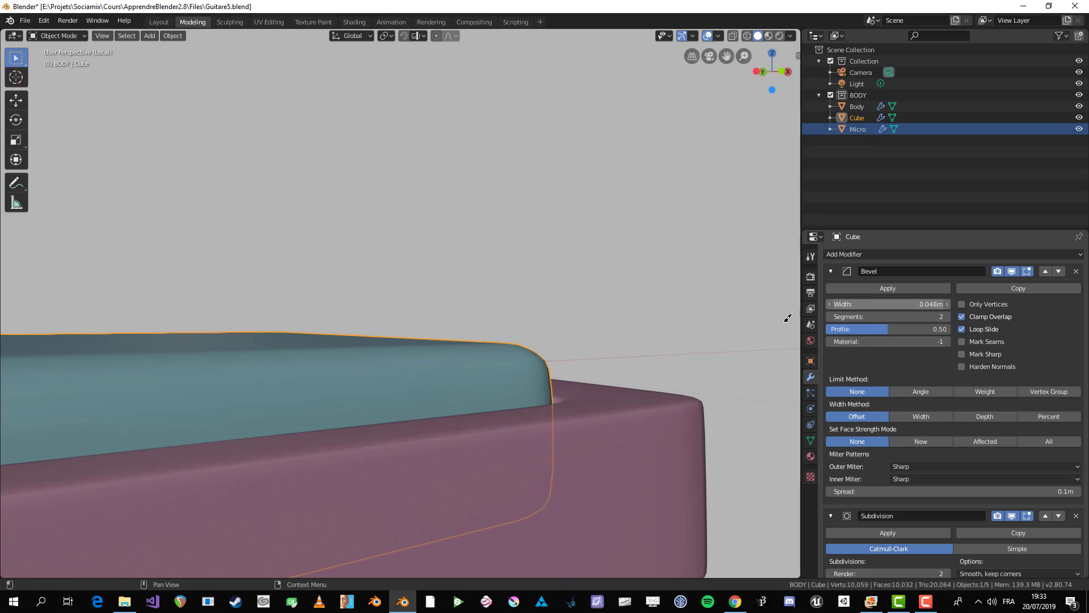
- Inspect the rounded Cube from above, reselect it, and enable the Wireframe overlay in the viewport
scroll(528, 328, "down", 6)
left_click(455, 290)
middle_click_drag(455, 290, 351, 403)
scroll(372, 376, "up", 5)
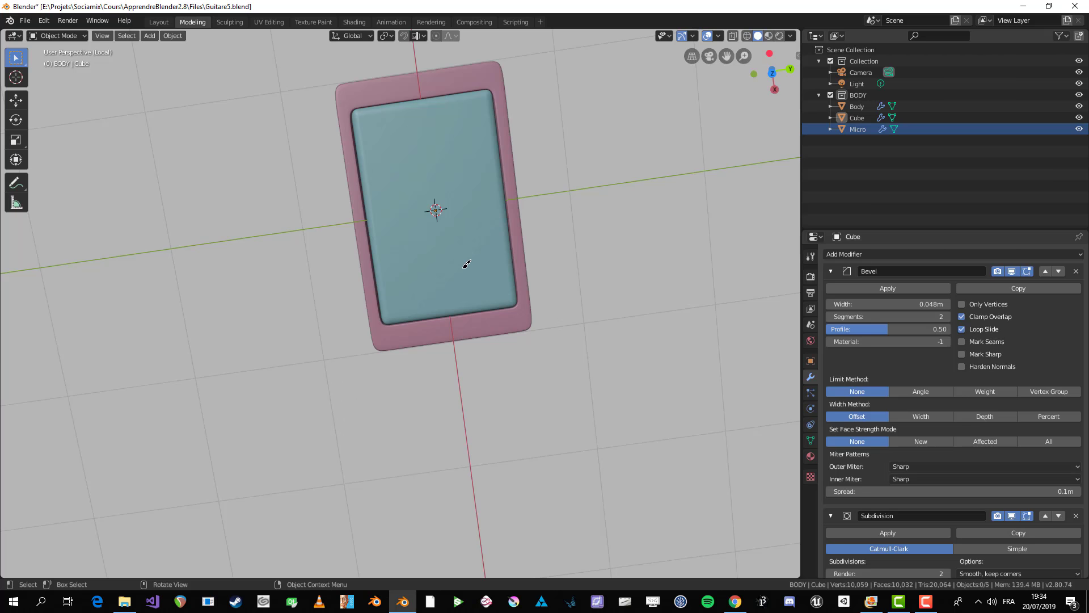
middle_click_drag(467, 264, 529, 329)
left_click(536, 321)
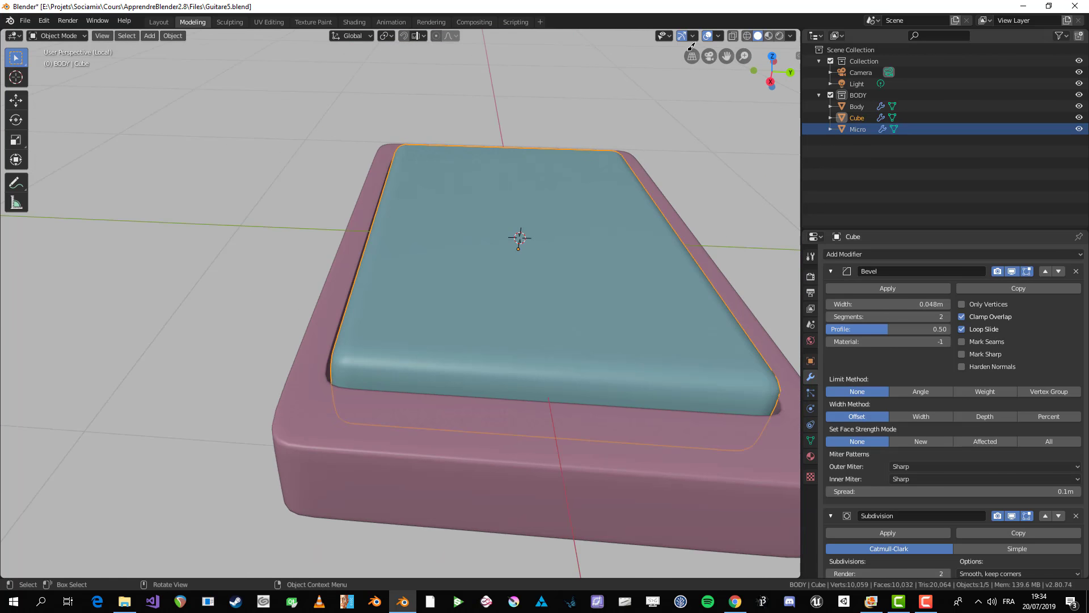
left_click(718, 35)
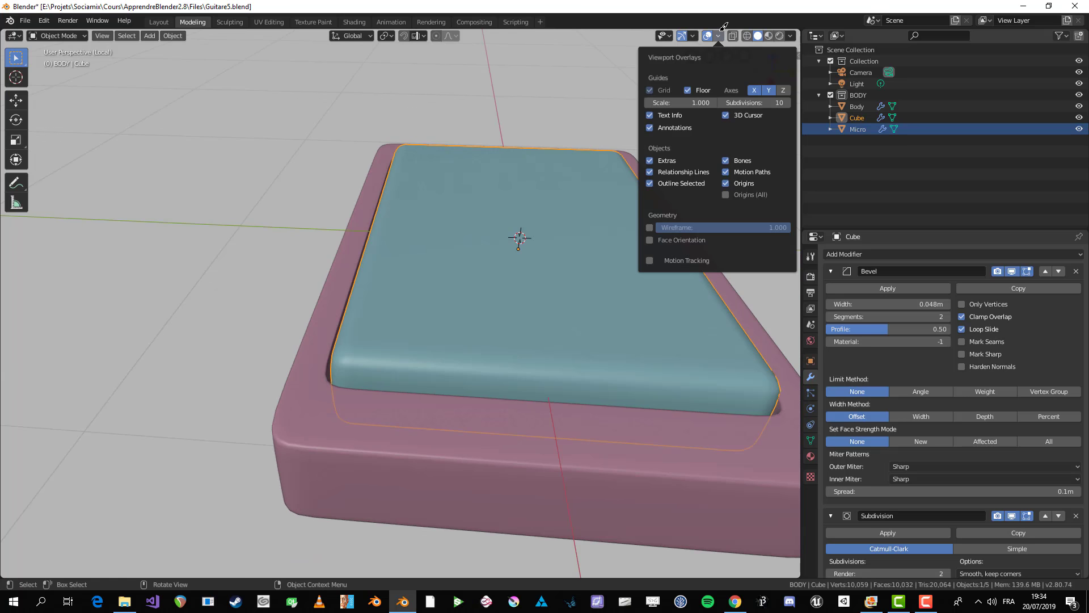
left_click(649, 226)
scroll(348, 365, "up", 8)
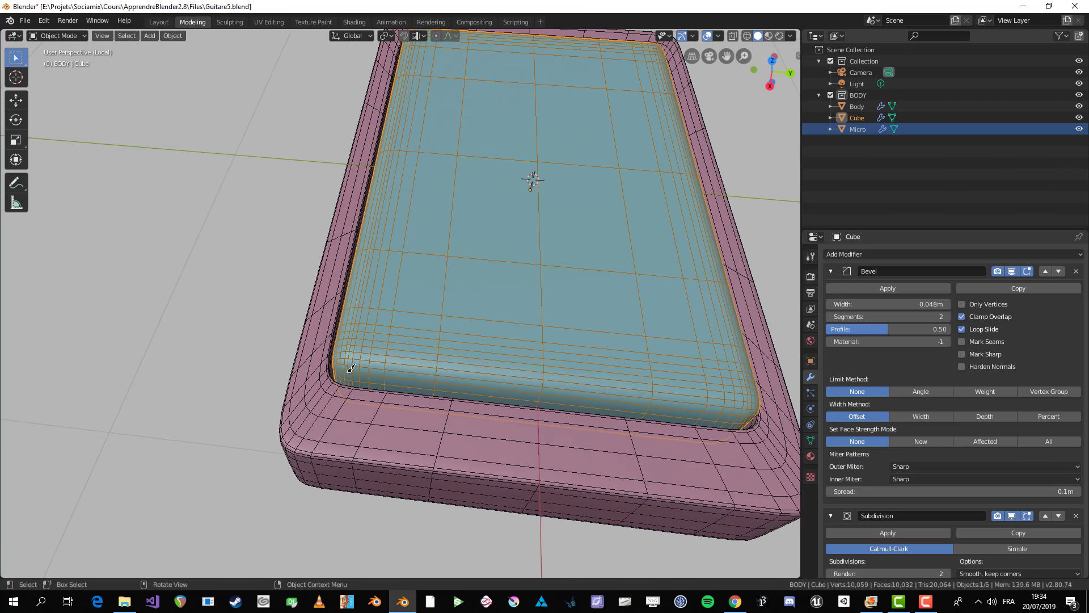
- Compare the Cube's mesh with its Bevel modifier shown and hidden in the viewport, and delete that modifier
left_click(1013, 271)
left_click(1013, 271)
left_click(1014, 270)
left_click(1013, 271)
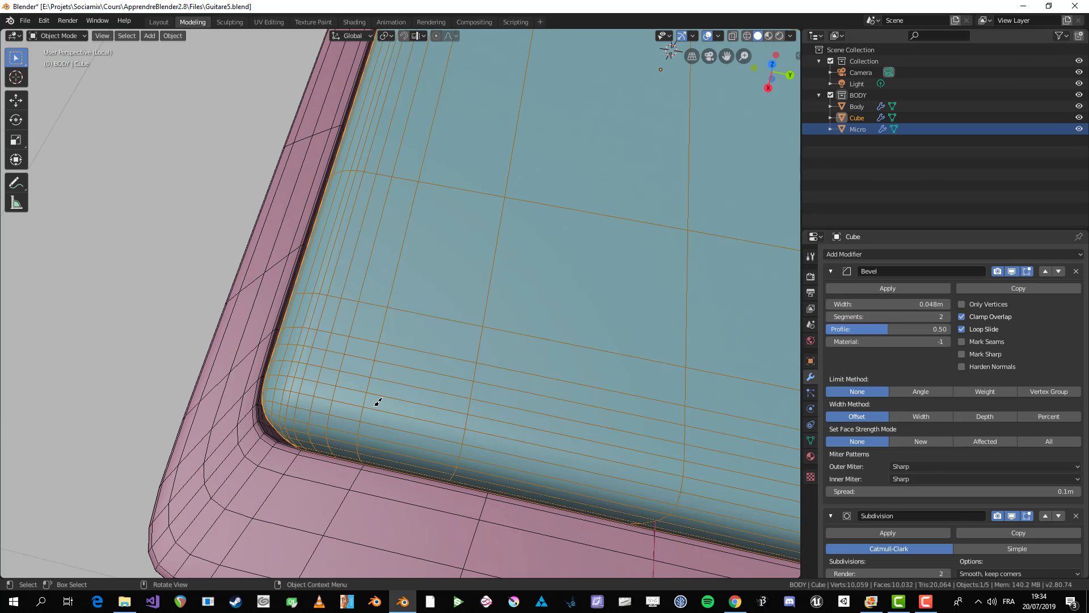
scroll(376, 397, "down", 5)
left_click(1011, 270)
left_click(1012, 270)
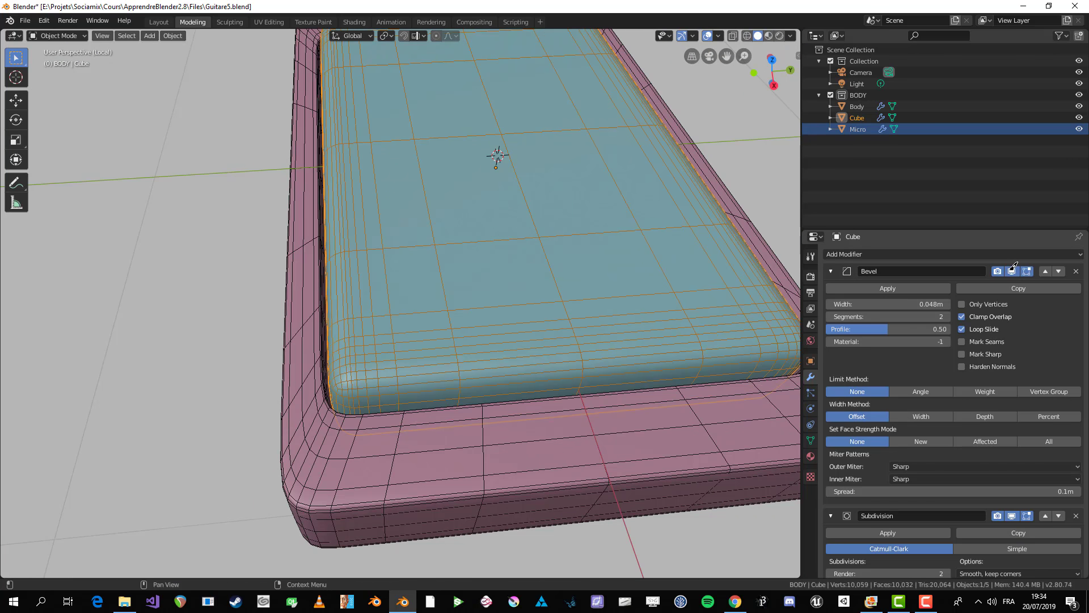
left_click(1012, 271)
left_click(1012, 270)
left_click(1012, 270)
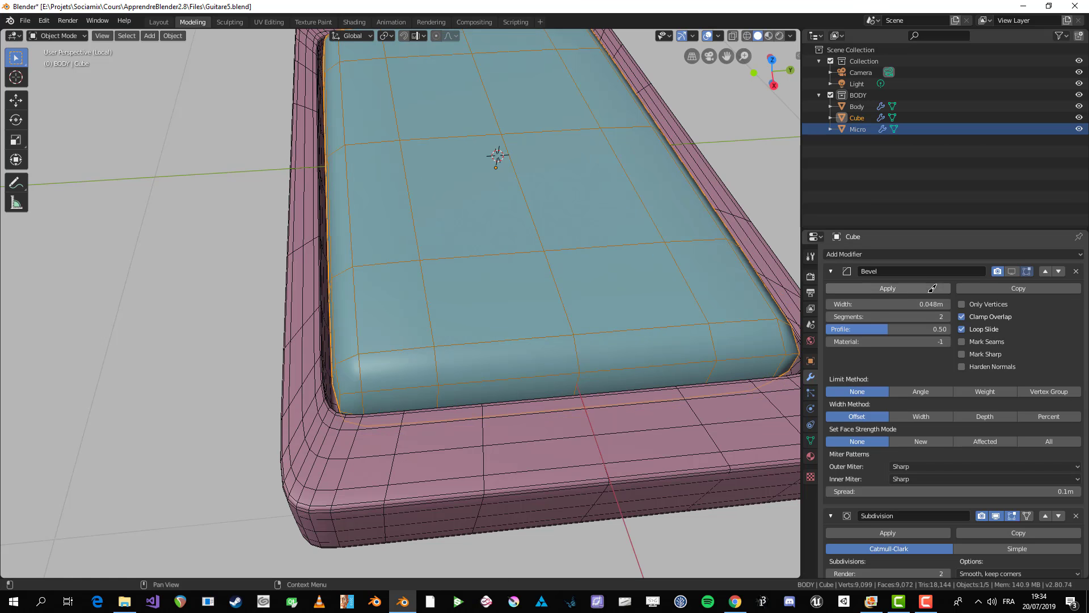
left_click(1012, 271)
left_click(1077, 270)
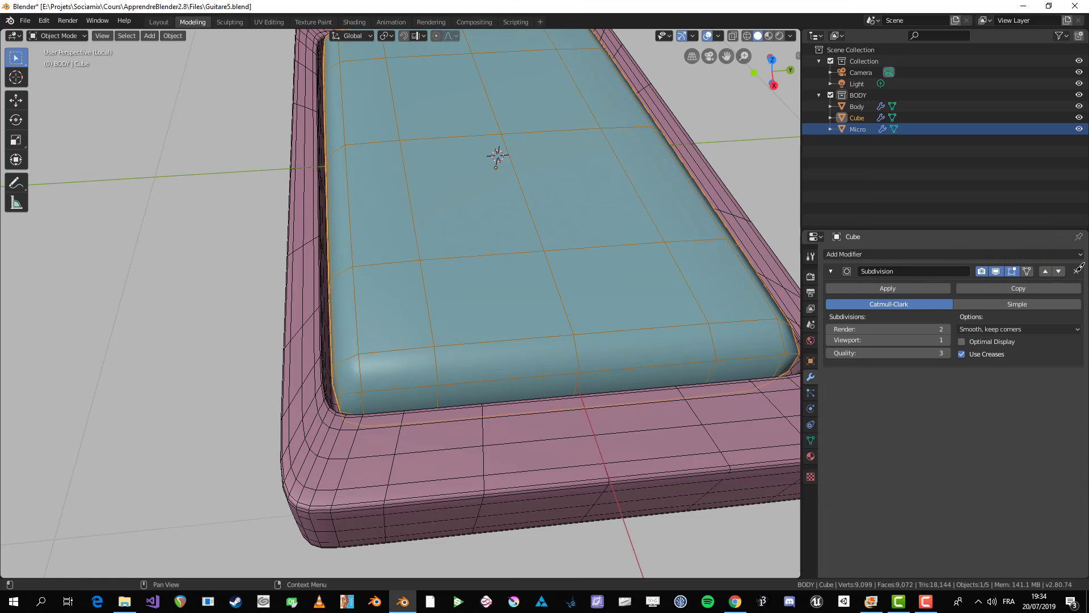
- Examine the Cube's edge loops and subdivided shape in both Edit Mode and Object Mode
key("Tab")
scroll(502, 363, "down", 5)
middle_click_drag(494, 355, 502, 364)
middle_click_drag(391, 326, 491, 426)
left_click(387, 358, "alt")
scroll(418, 366, "down", 2)
key("Tab")
key("Tab")
key("Tab")
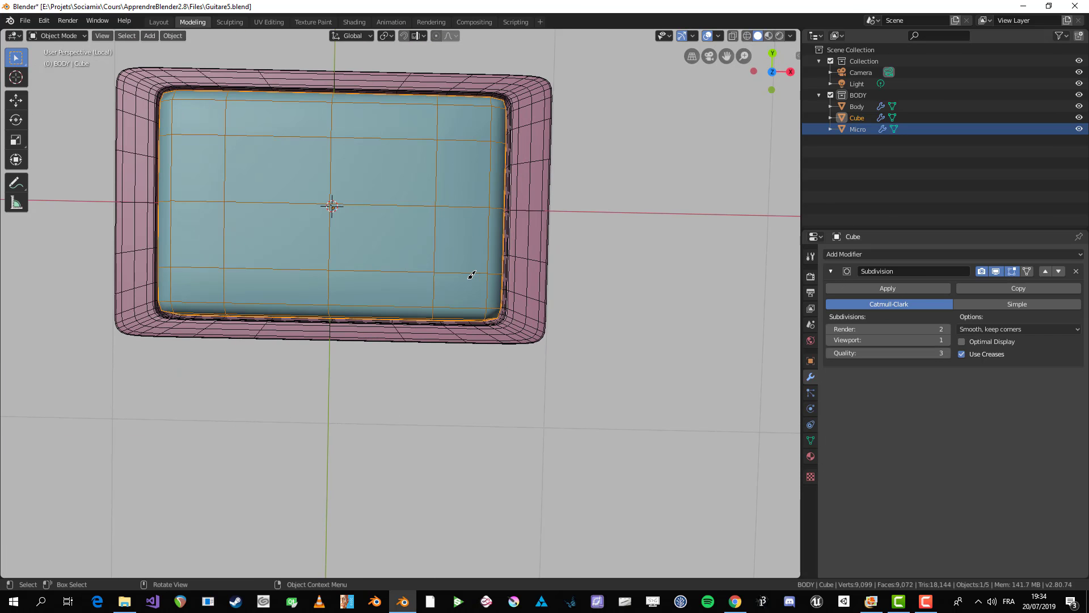
- In the front view, add a horizontal loop cut around the Cube's sides with a slide factor of about -0.405
key("KP_1")
key("Tab")
scroll(464, 338, "up", 3)
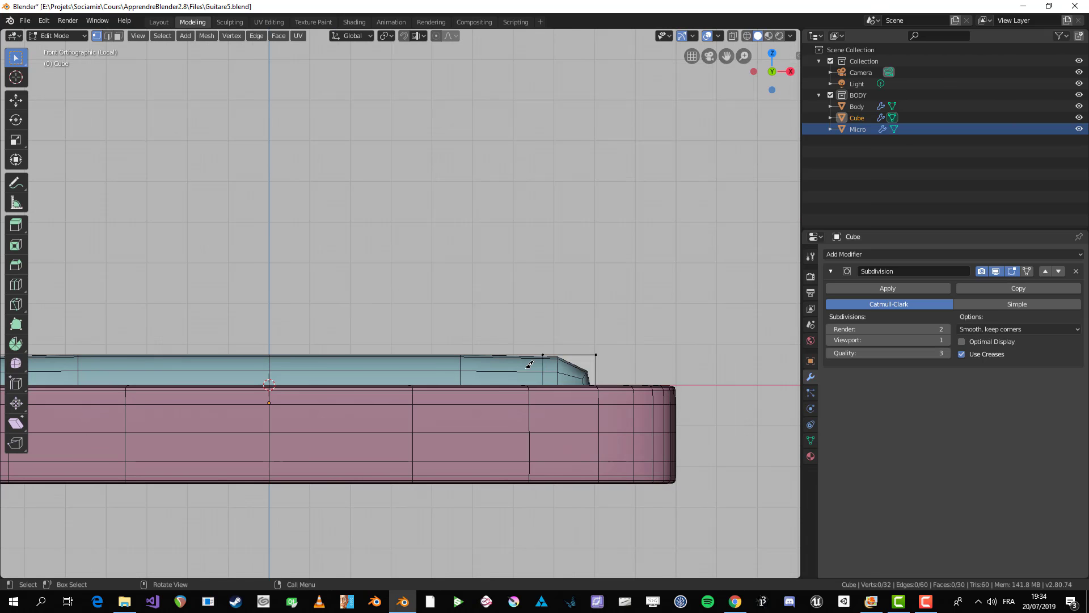
key("ctrl+r")
left_click(574, 370)
left_click(567, 372)
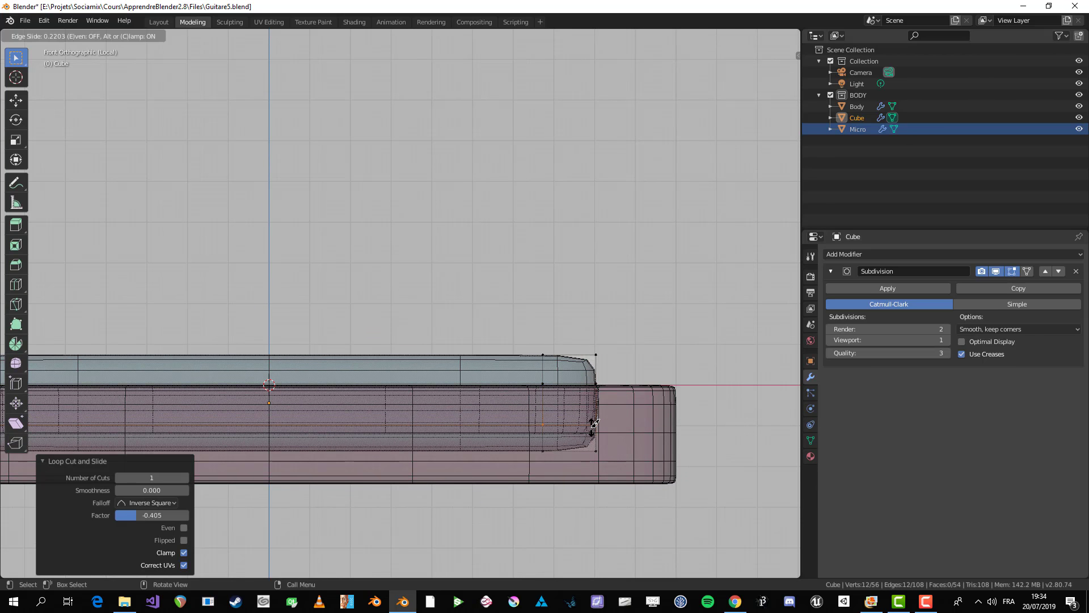
- Return to Object Mode, turn off the Wireframe overlay, and inspect the rounded block from above
key("Tab")
scroll(573, 346, "down", 4)
middle_click_drag(573, 345, 497, 339)
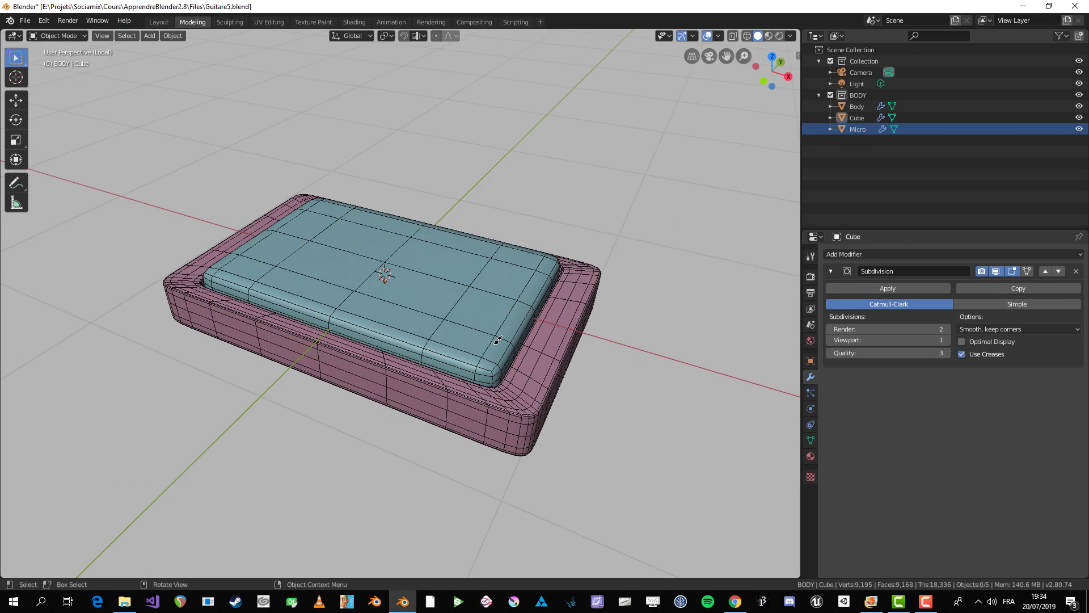
left_click(719, 37)
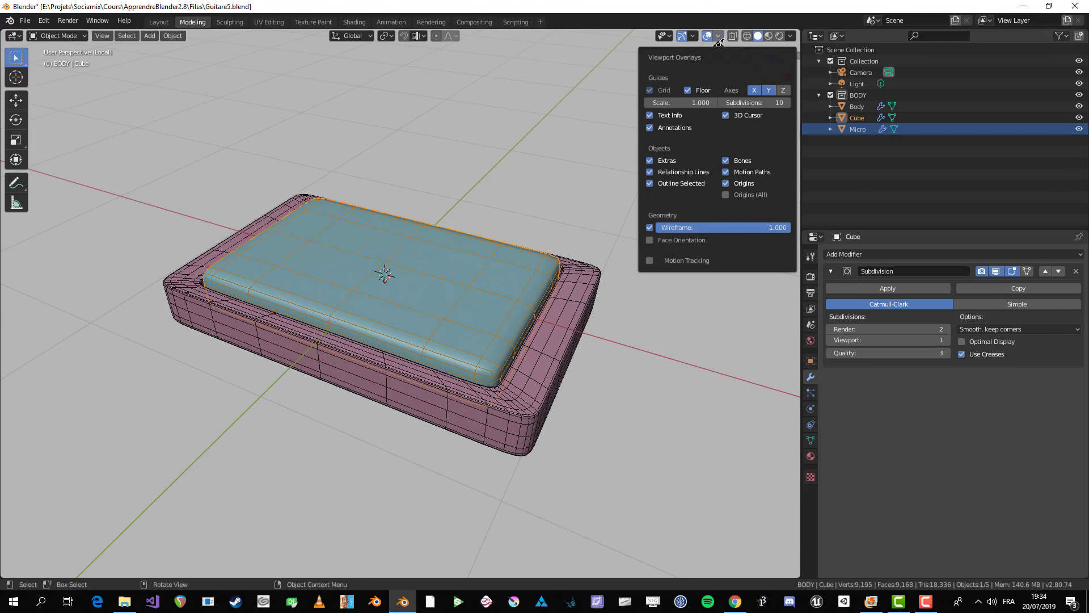
left_click(651, 227)
left_click(321, 397)
middle_click_drag(321, 396, 403, 384)
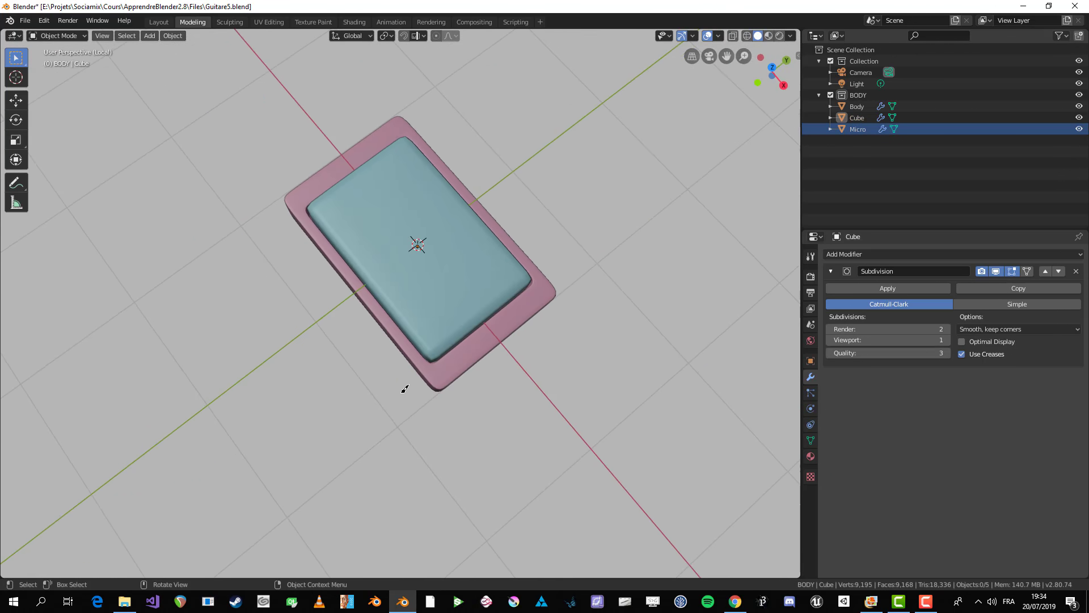
middle_click_drag(517, 329, 501, 236)
- In the top view, add two lengthwise loop cuts to the Cube, one near each long side, sliding the second to factor -0.619
key("Tab")
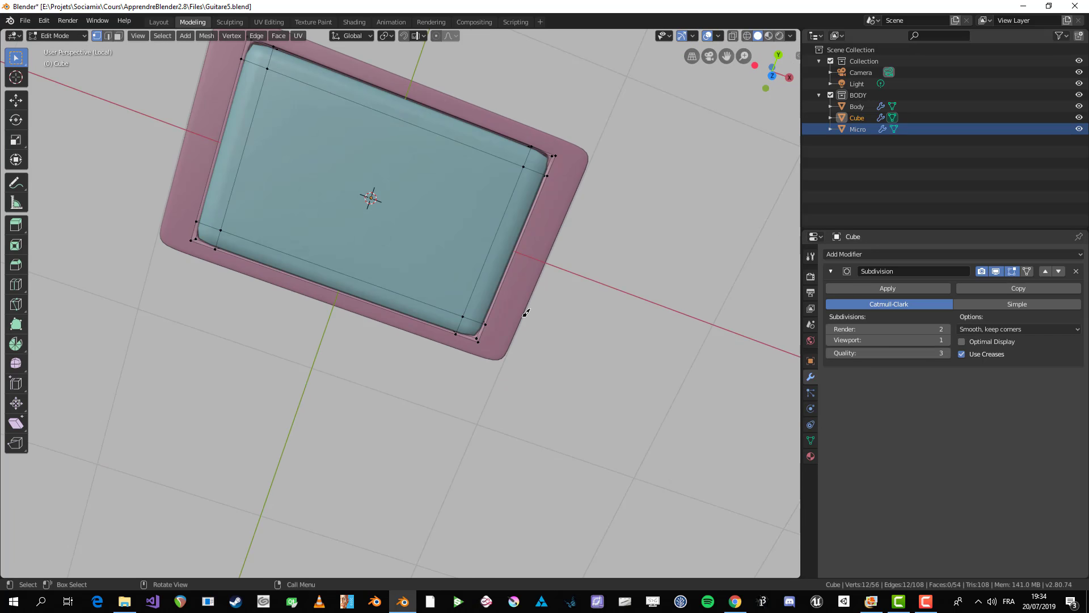
key("Tab")
mouse_move(522, 311)
middle_mouse_down()
mouse_move(550, 265)
mouse_move(515, 301)
middle_mouse_up()
key("KP_7")
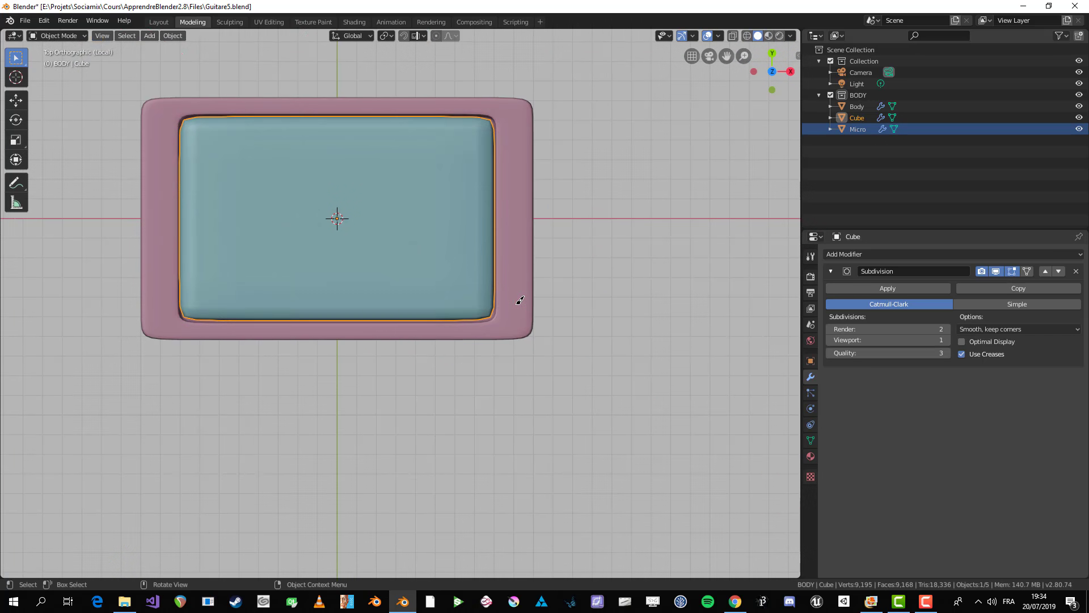
middle_click_drag(475, 193, 519, 250, "shift")
key("Tab")
key("ctrl+r")
left_click(530, 301)
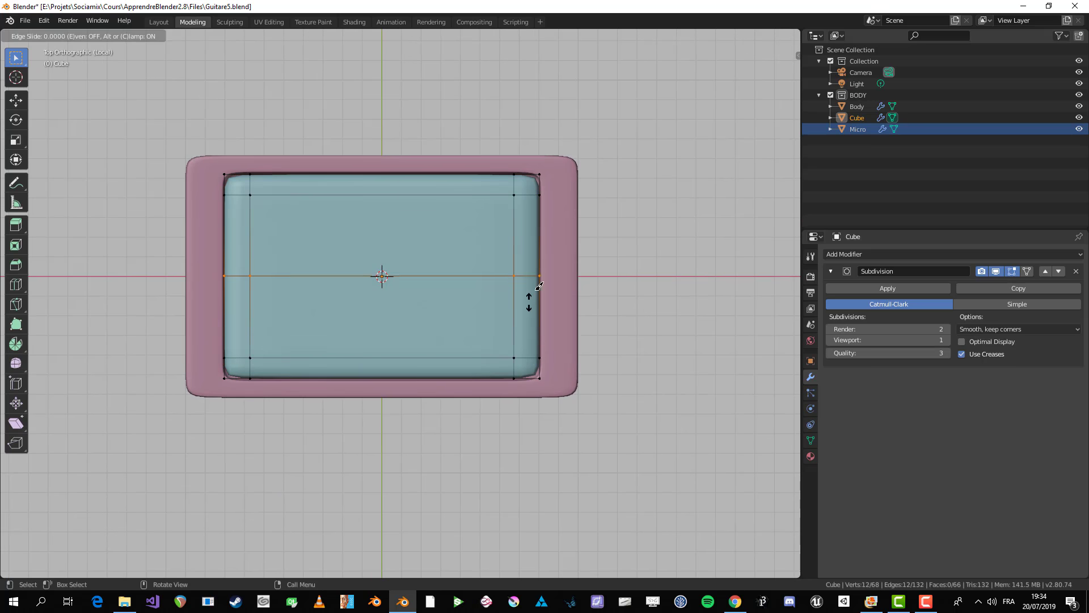
left_click(546, 251)
key("ctrl+r")
left_click(536, 296)
left_click(530, 338)
- Add two loop cuts across the Cube's width, one near each short end, and return to Object Mode
key("ctrl+r")
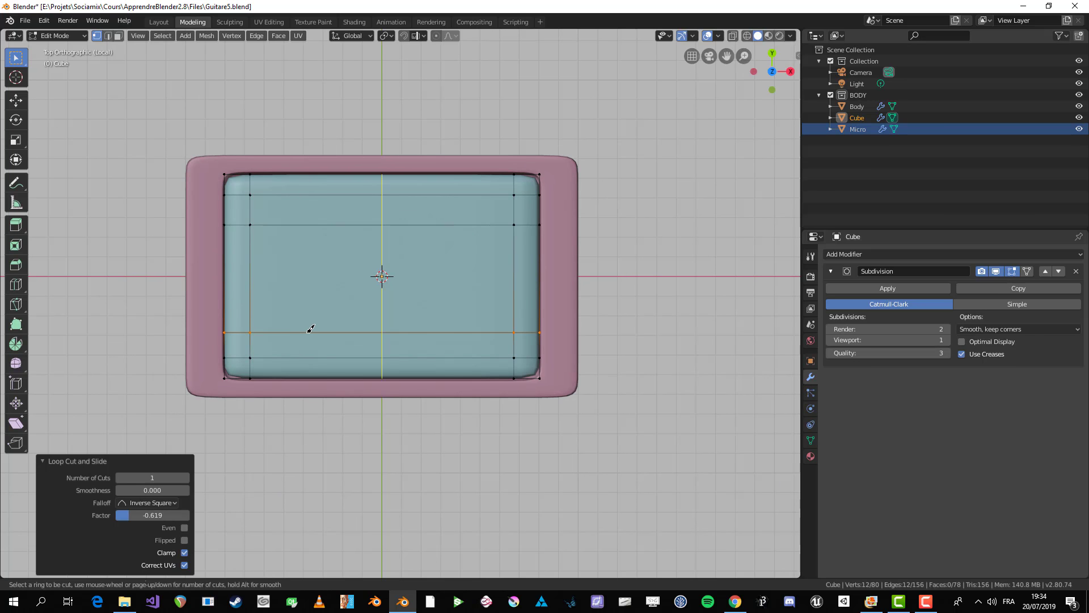
left_click(307, 328)
left_click(207, 316)
key("ctrl+r")
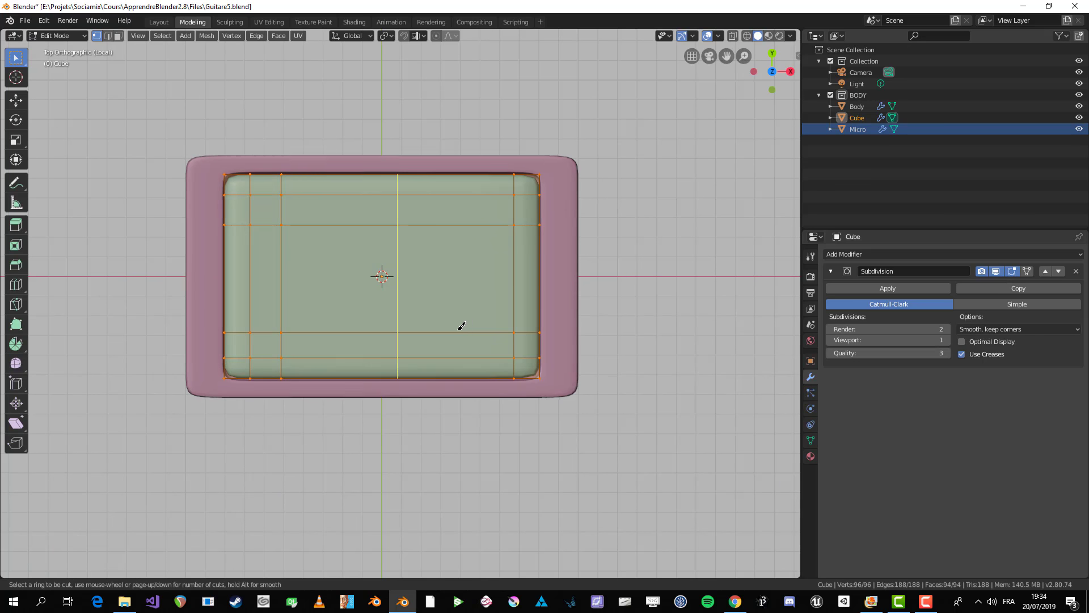
left_click(457, 323)
left_click(535, 342)
key("Tab")
- Select the inner Cube and rotate it 3.4° in the right side view so it tilts within the pickup base
scroll(476, 414, "down", 5)
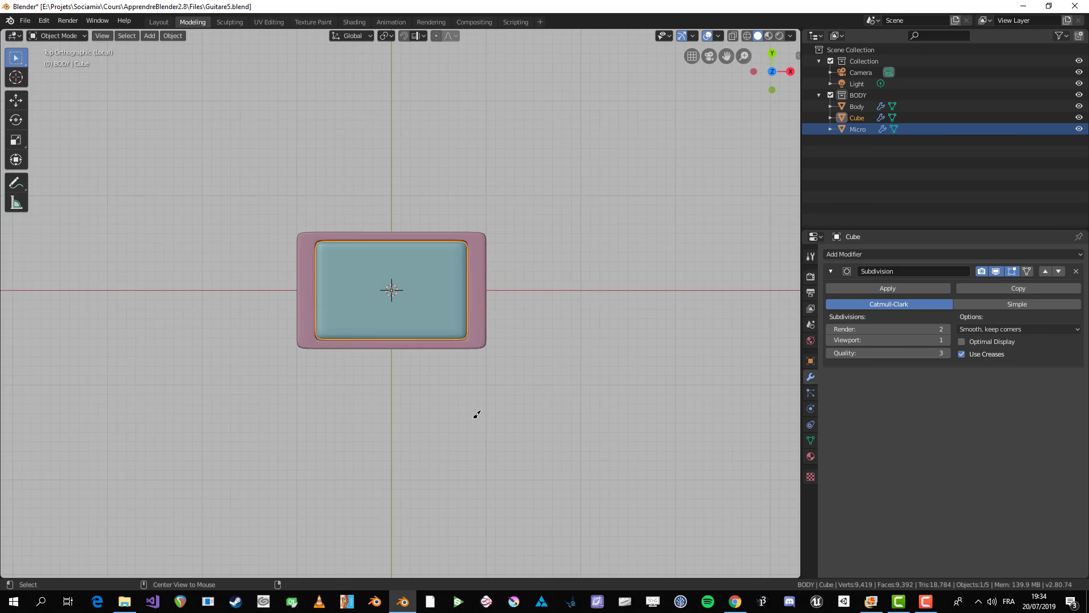
middle_click_drag(477, 414, 420, 331)
left_click(420, 331)
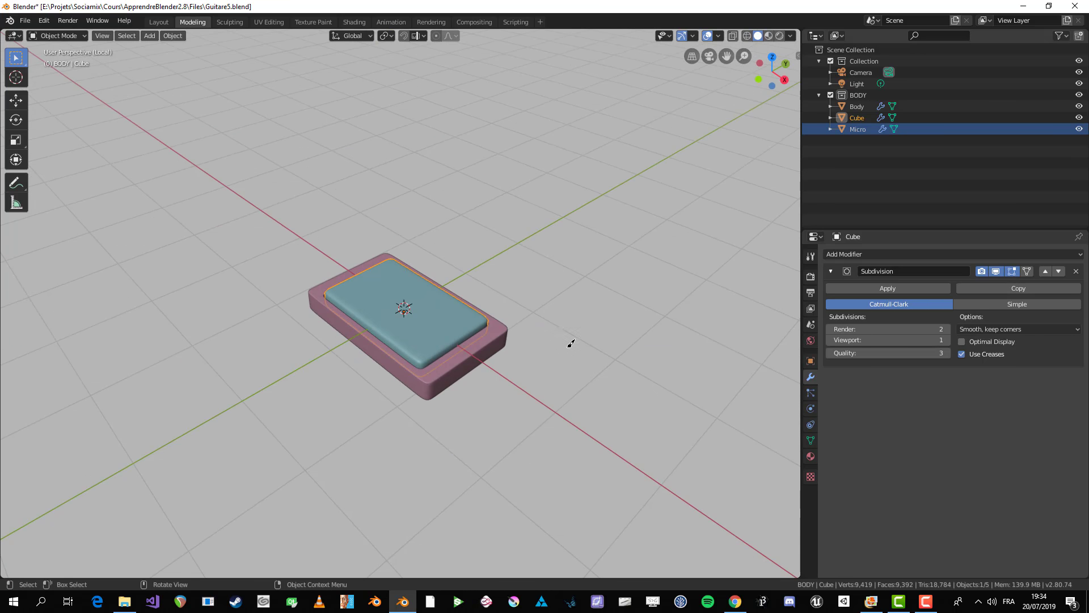
scroll(516, 326, "up", 2)
middle_click_drag(559, 363, 462, 357)
left_click(605, 335)
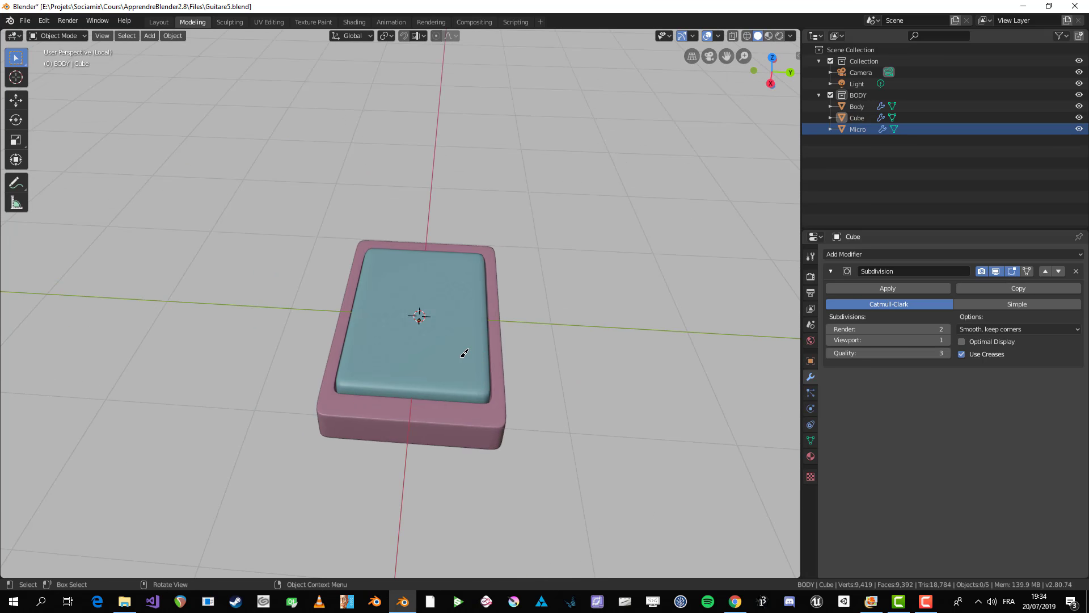
left_click(464, 353)
key("KP_3")
scroll(539, 311, "up", 3)
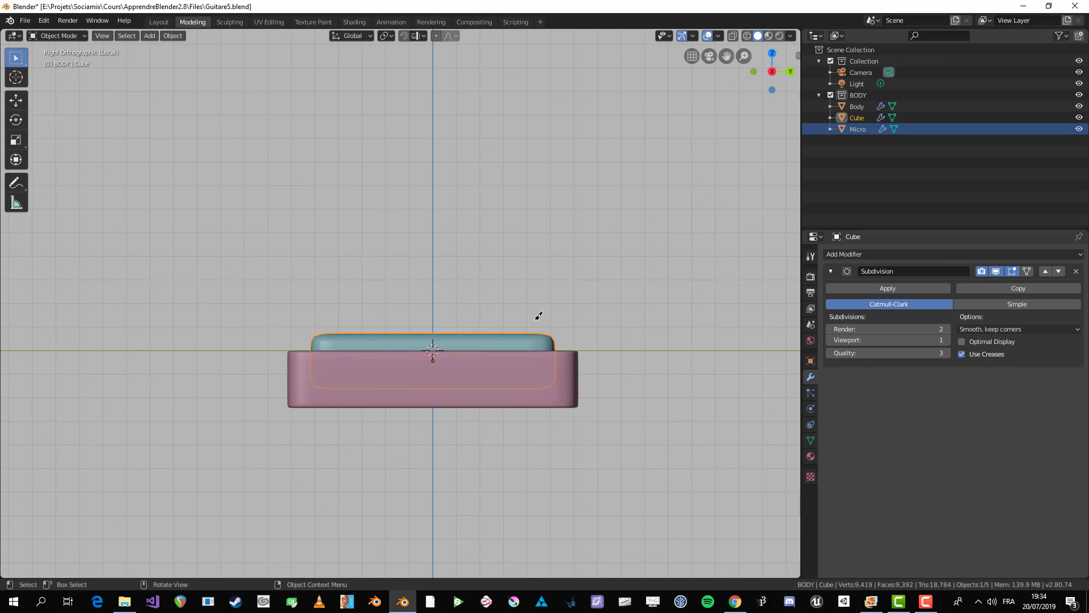
key("r")
left_click(657, 347)
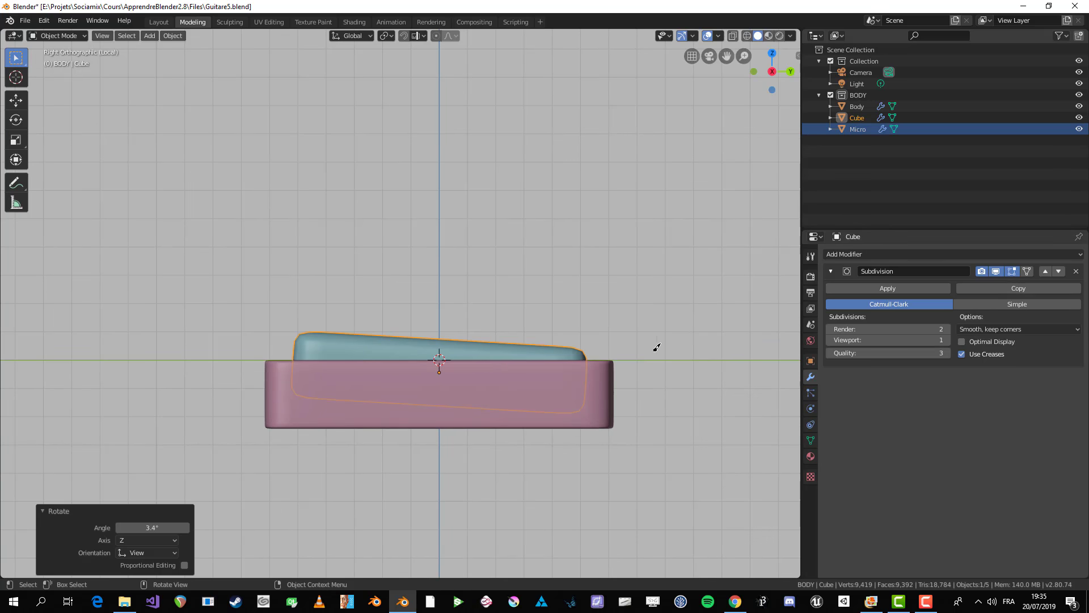
- Inspect the tilted block and its pickup base from several angles and through the camera
left_click(656, 347)
scroll(369, 289, "down", 3)
middle_click_drag(369, 289, 552, 350)
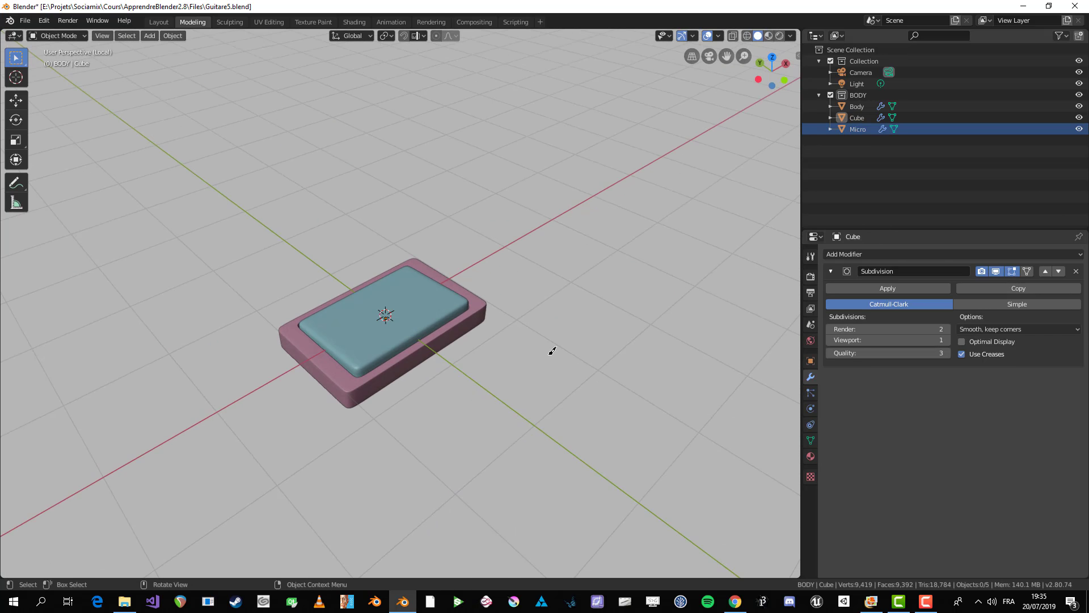
scroll(533, 338, "up", 2)
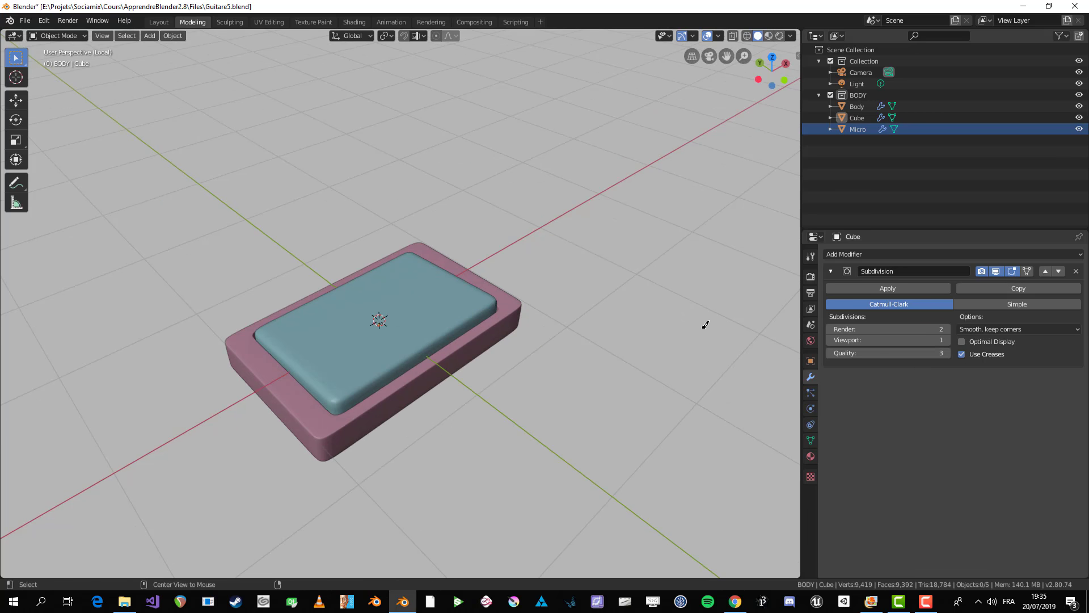
middle_click_drag(705, 324, 588, 399)
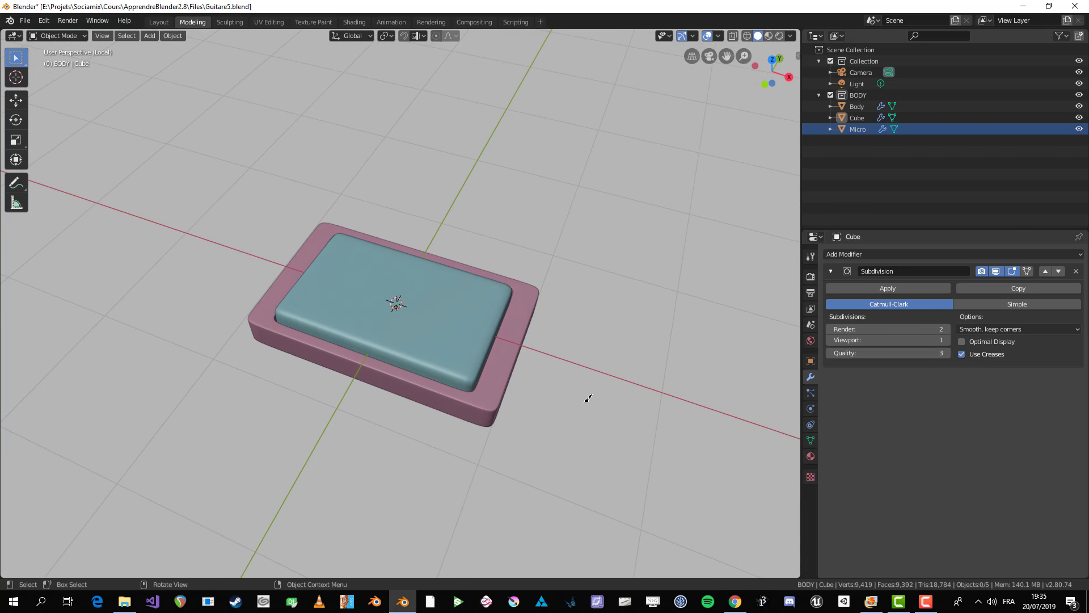
scroll(587, 399, "up", 2)
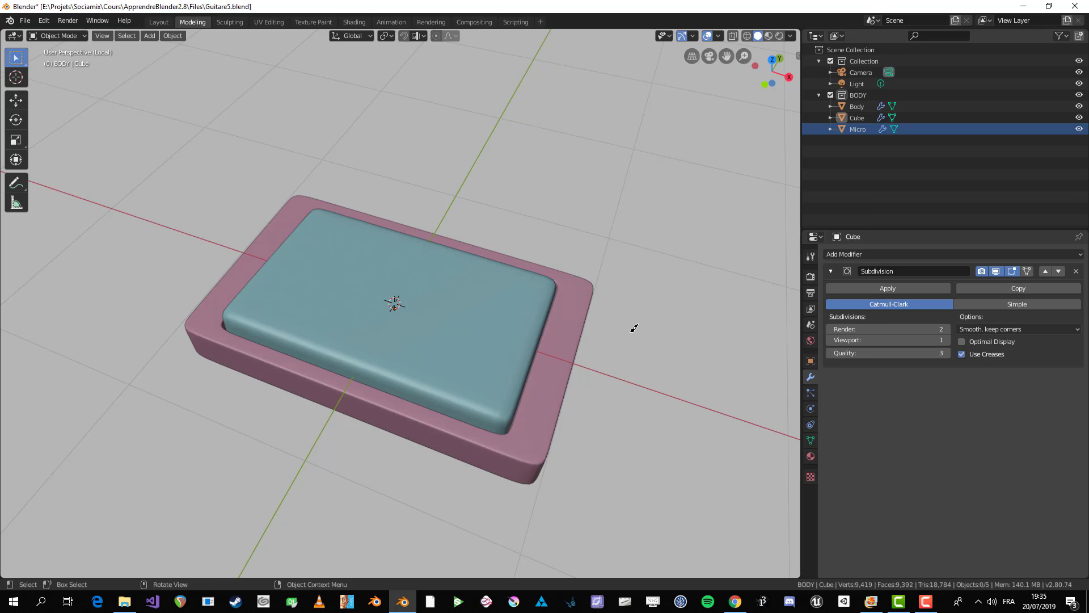
key("KP_0")
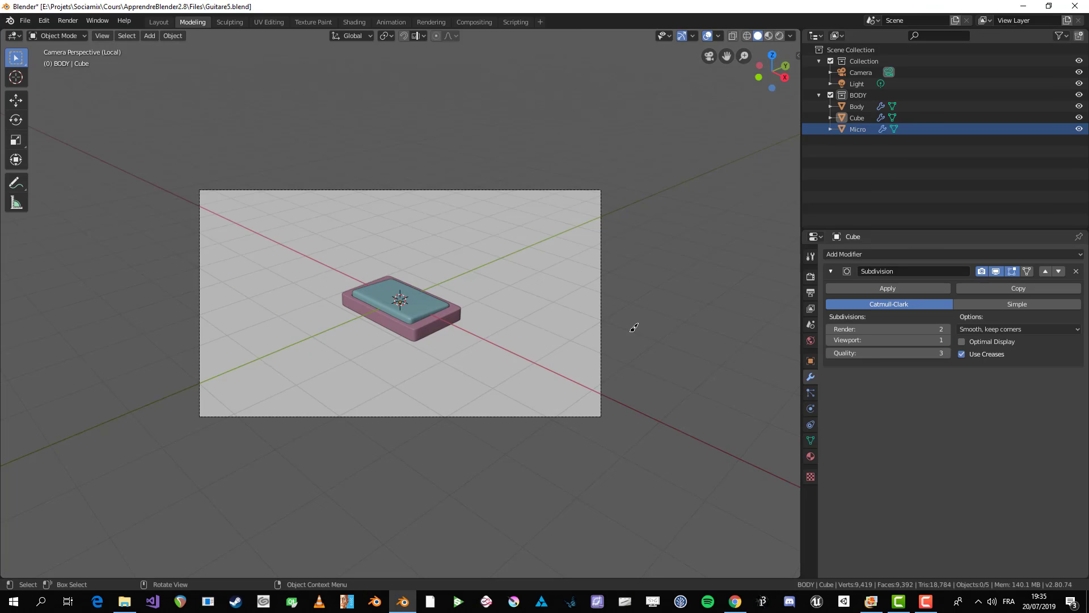
- In the front view, place the 3D cursor above the pickup and add a UV Sphere mesh there
key("KP_1")
scroll(627, 327, "up", 2)
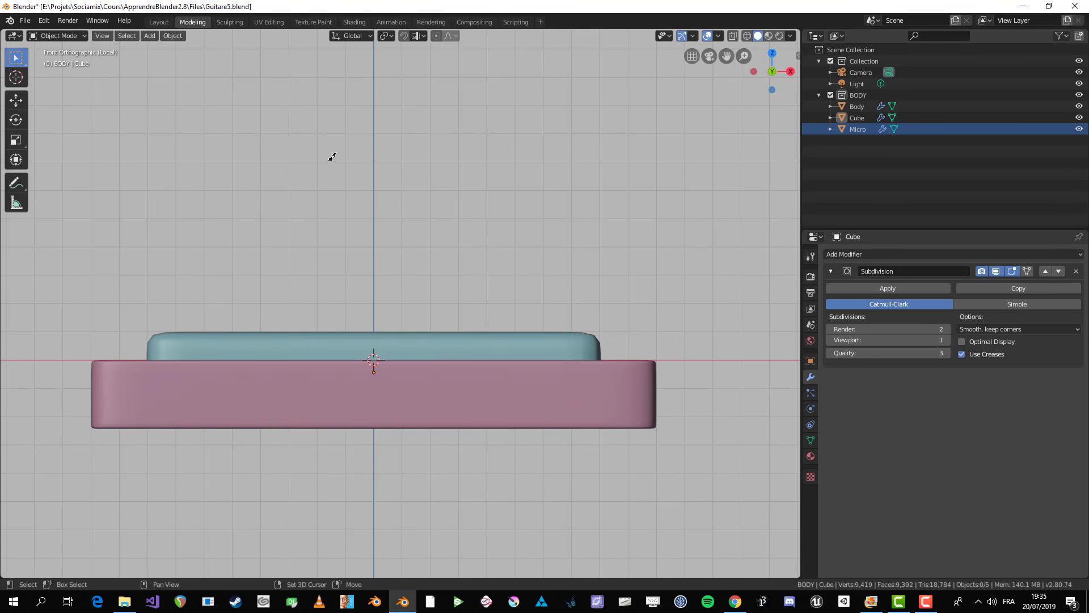
middle_click_drag(430, 172, 461, 225, "shift")
key("shift+a")
key("Escape")
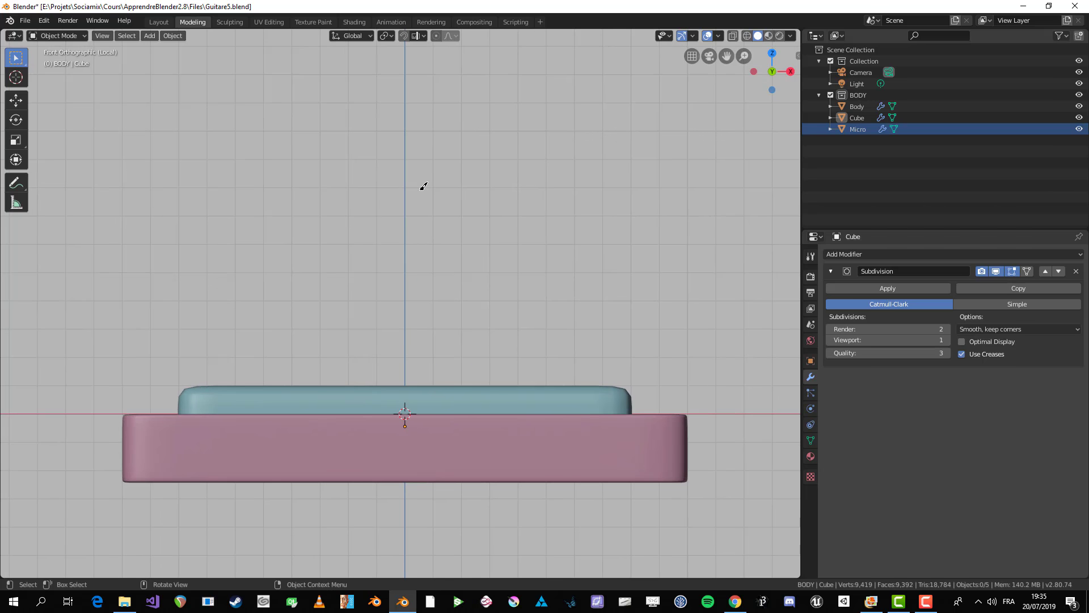
key("shift+a")
mouse_move(420, 191)
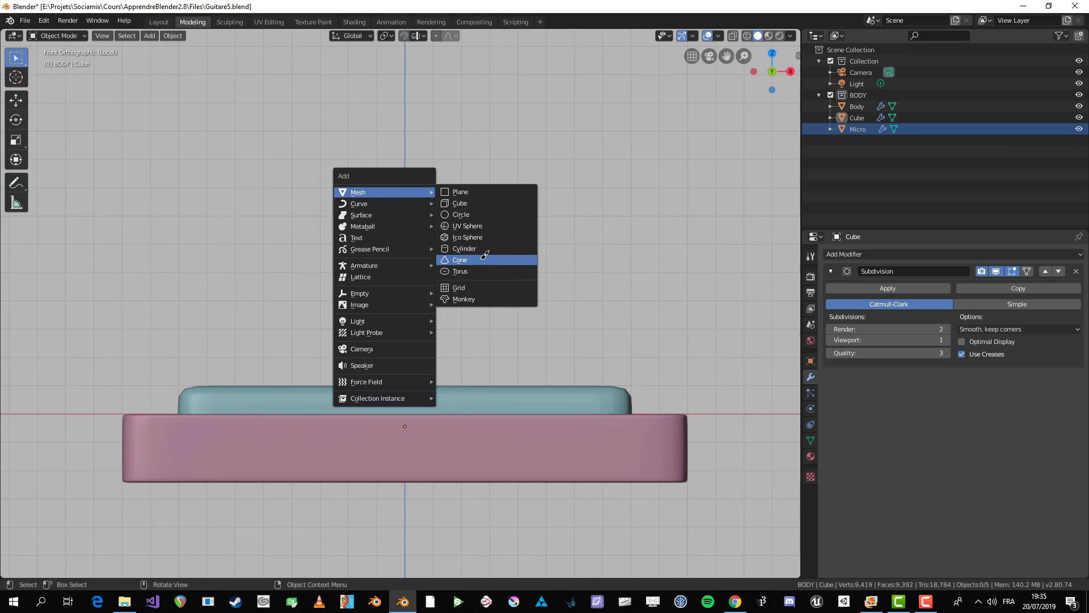
left_click(492, 222)
- Set the new UV Sphere to 12 segments and 8 rings
scroll(507, 216, "down", 3)
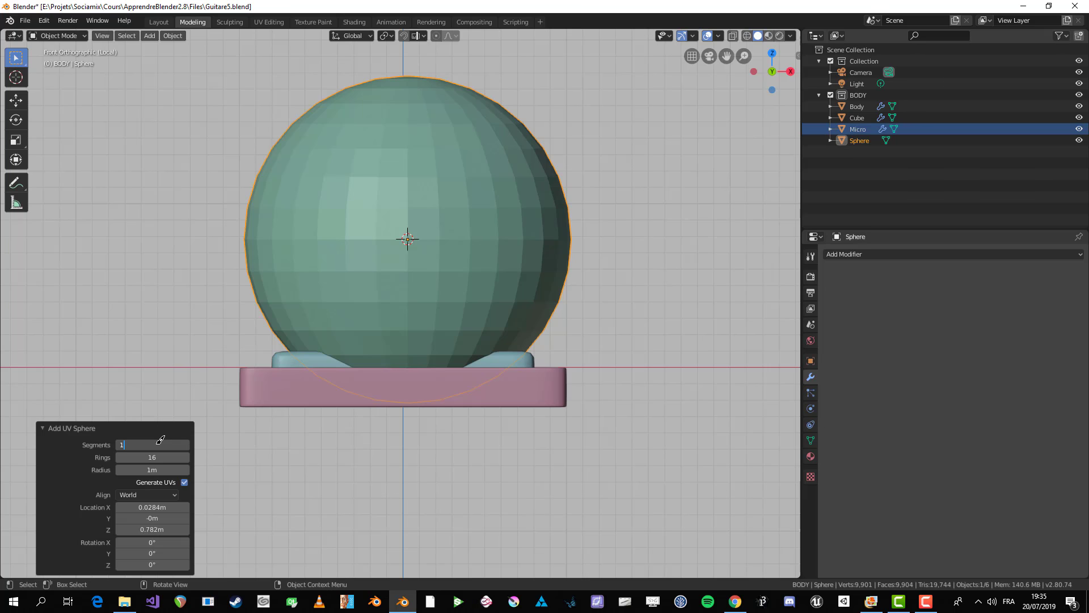
key("Return")
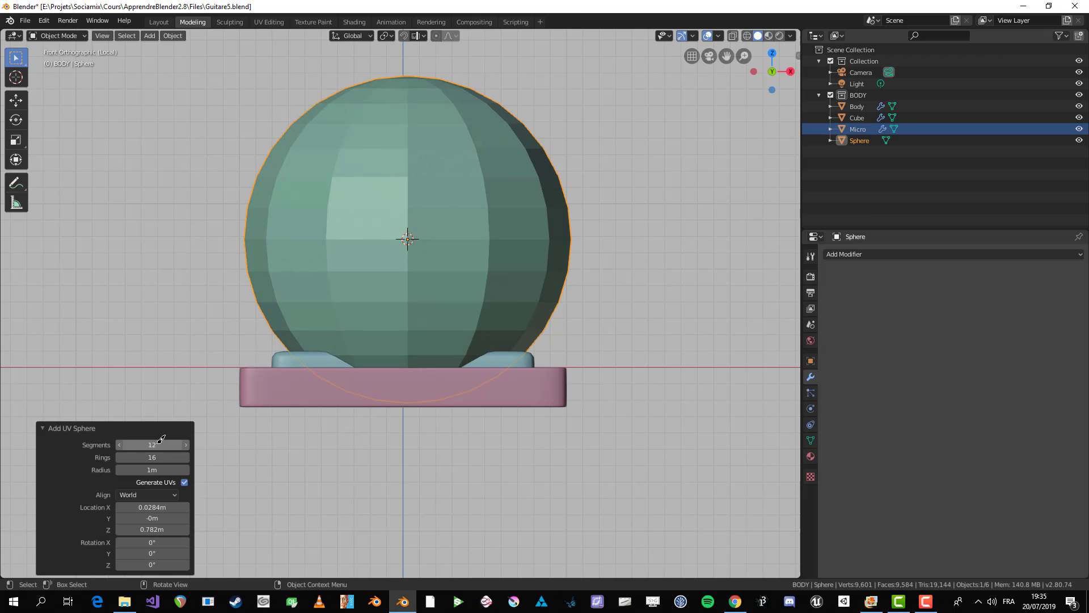
type("8")
key("Return")
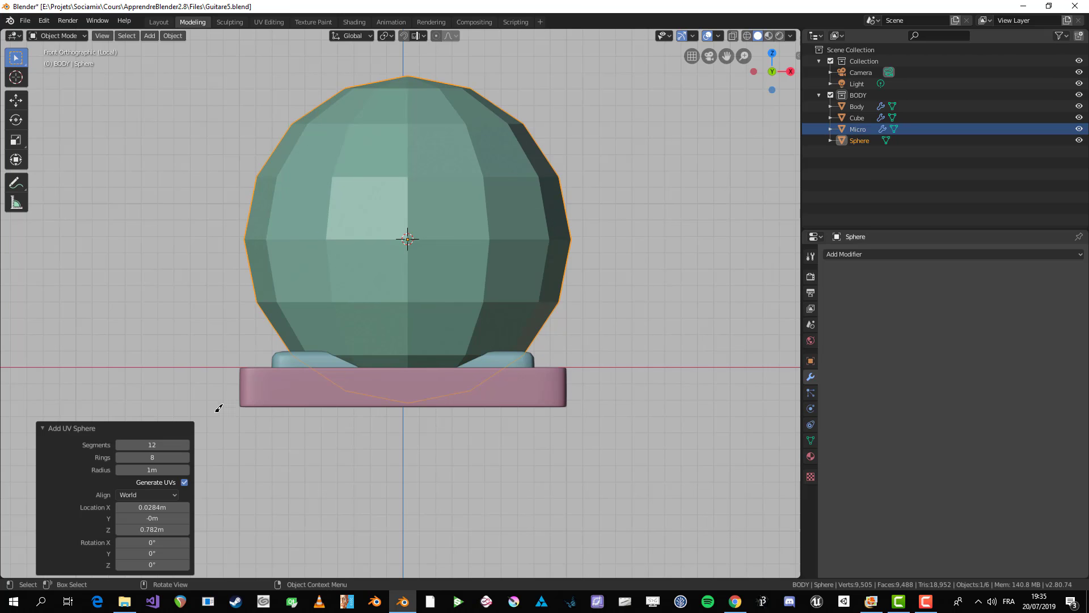
mouse_move(159, 456)
left_mouse_down()
mouse_move(170, 457)
mouse_move(159, 462)
left_mouse_up()
middle_click_drag(537, 270, 488, 316)
- In Edit Mode with X-ray on, delete the vertices of the Sphere's lower half, including the equator ring
key("Tab")
key("KP_1")
key("alt+a")
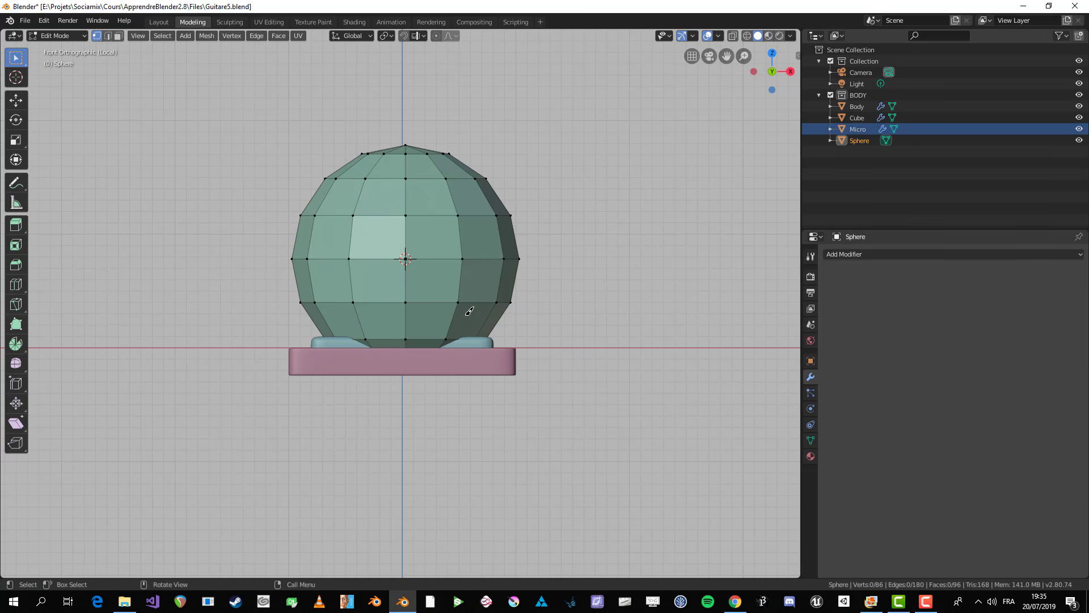
scroll(420, 259, "up", 1)
key("alt+z")
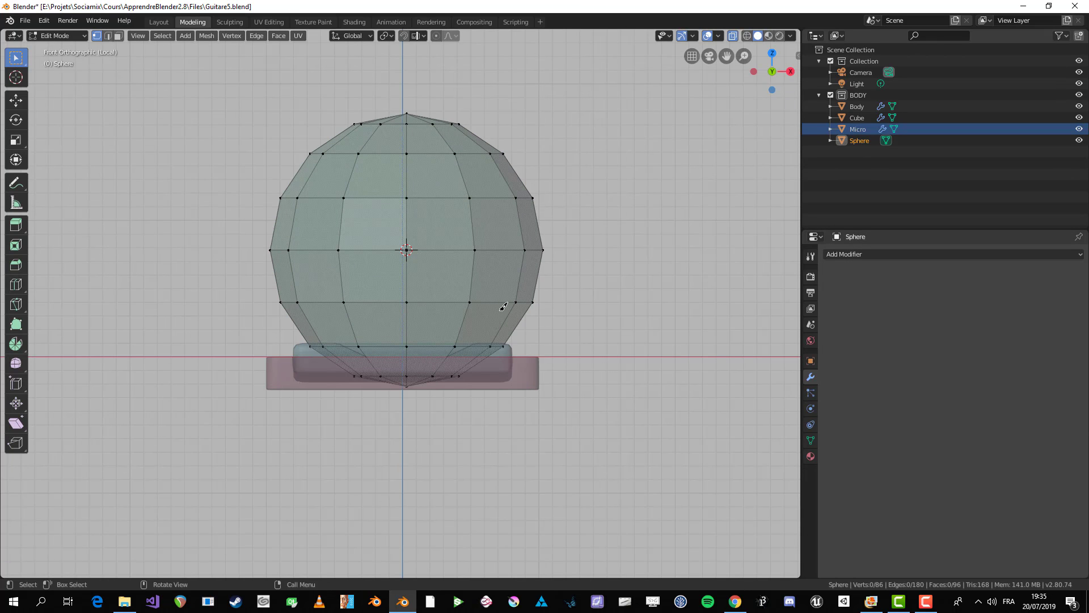
left_click_drag(244, 228, 564, 408)
key("x")
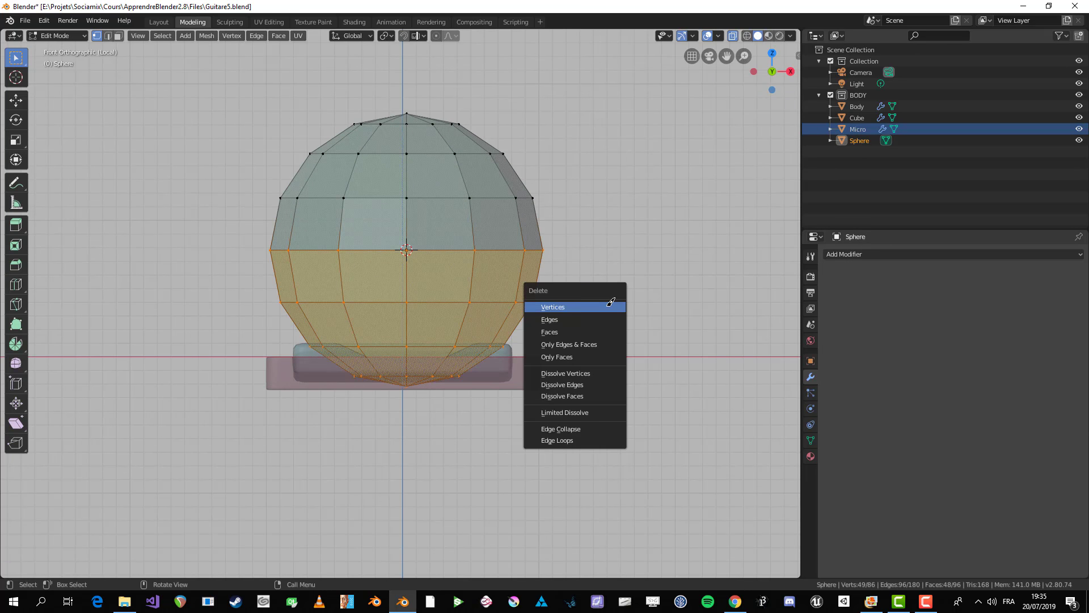
left_click(590, 300)
key("Tab")
key("Tab")
scroll(522, 213, "up", 1)
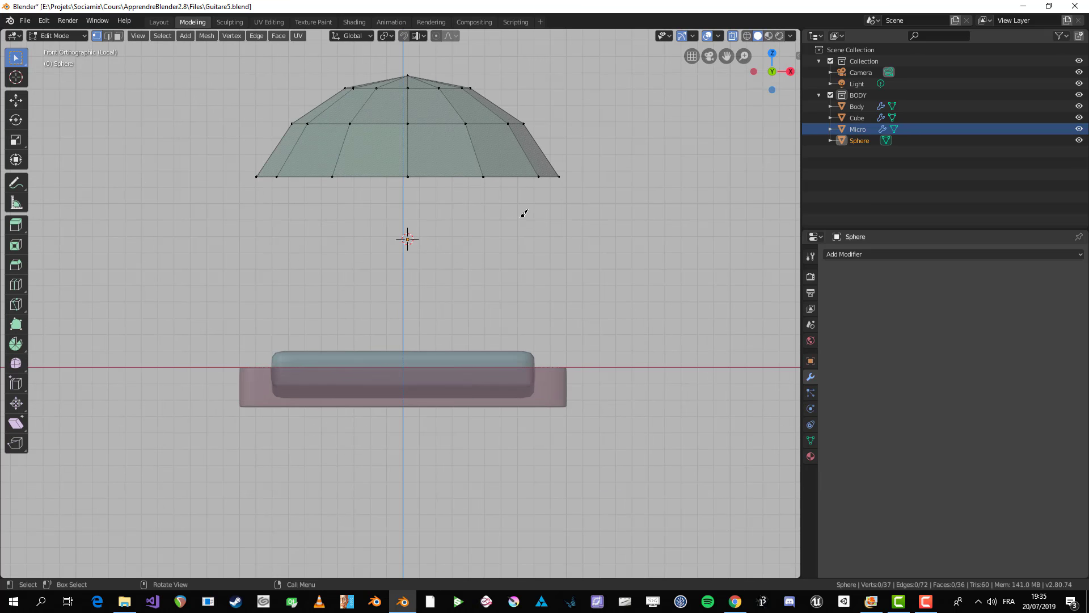
- Select the dome's open bottom edge loop and turn off X-ray while keeping Edit Mode active
key("Tab")
key("Tab")
left_click(443, 176, "alt")
middle_click_drag(443, 175, 532, 355)
key("alt+z")
key("Tab")
key("Tab")
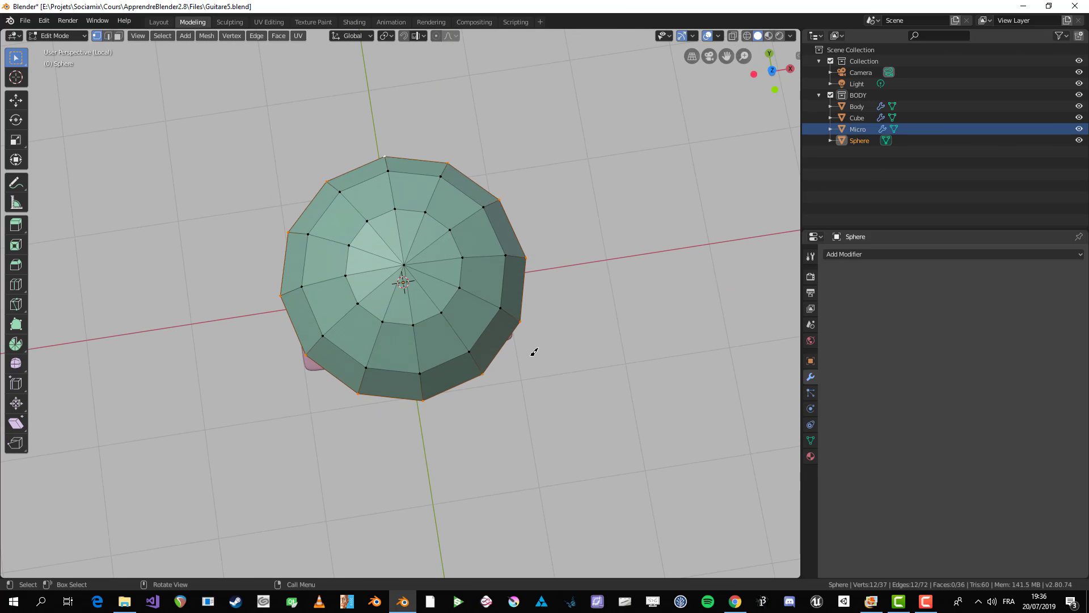
- Extrude the dome's bottom edge loop in place and scale it inward to 0.606 to form a flat rim
key("alt+a")
middle_click_drag(389, 455, 572, 281)
left_click(420, 248, "alt")
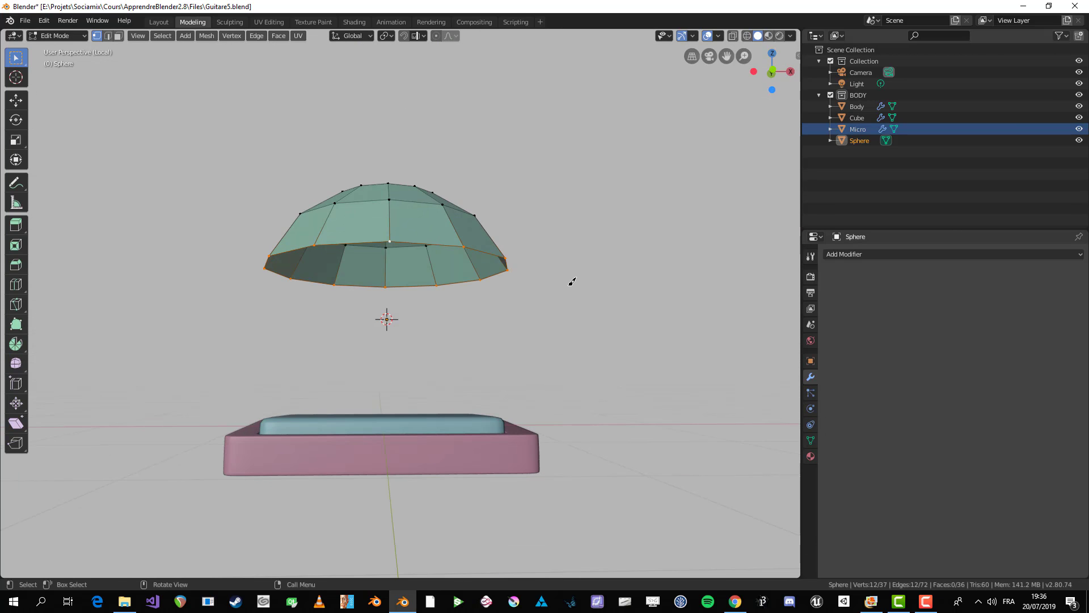
key("e")
right_click(563, 289)
key("s")
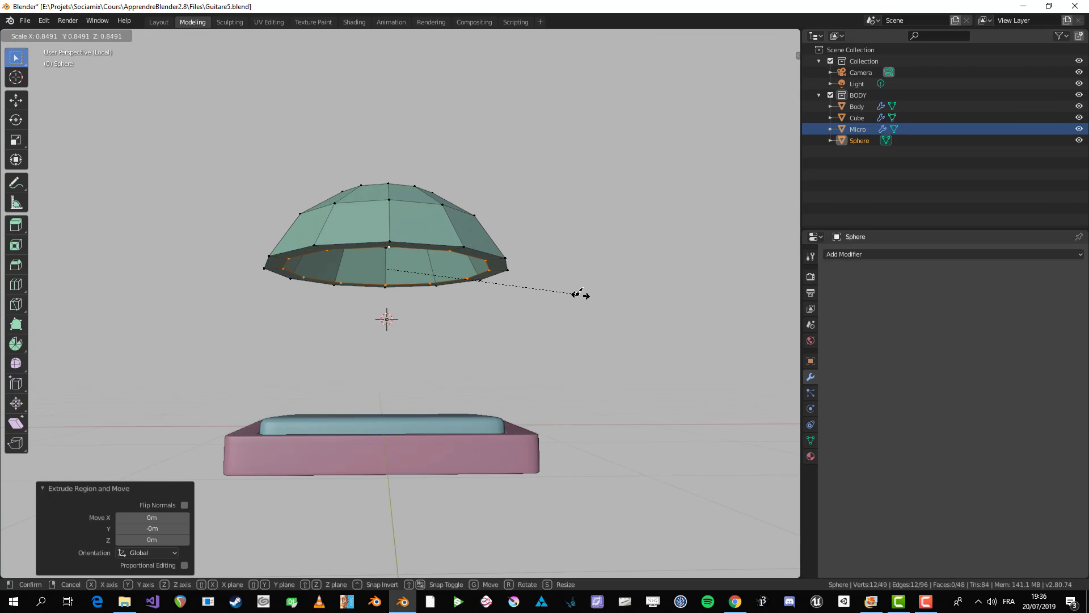
left_click(528, 284)
- Try to extrude the rim's inner edge loop along Z in the front view, and undo the extrusion
key("KP_1")
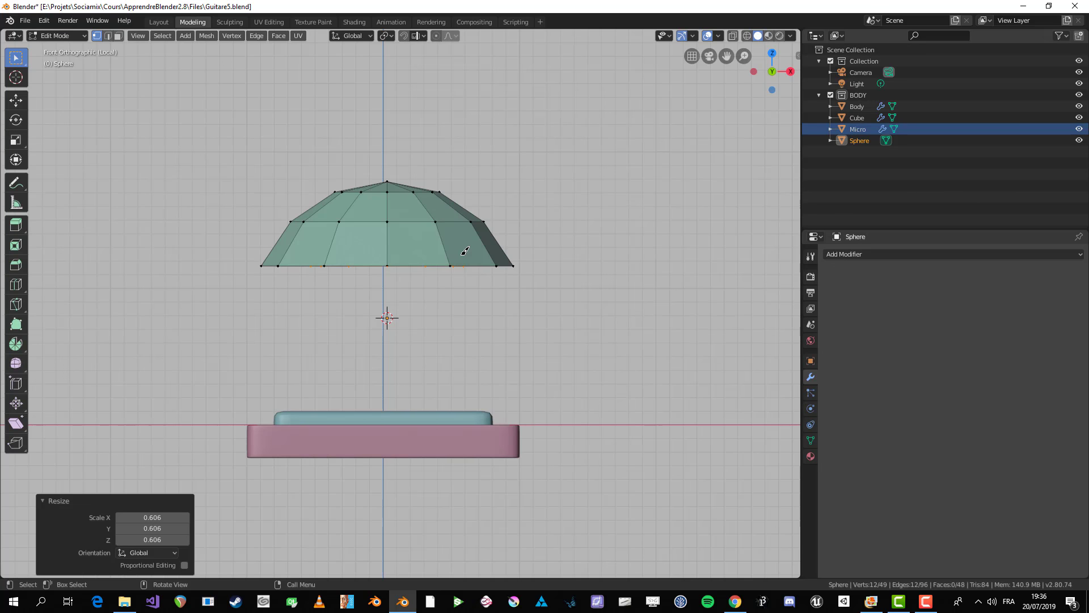
key("e")
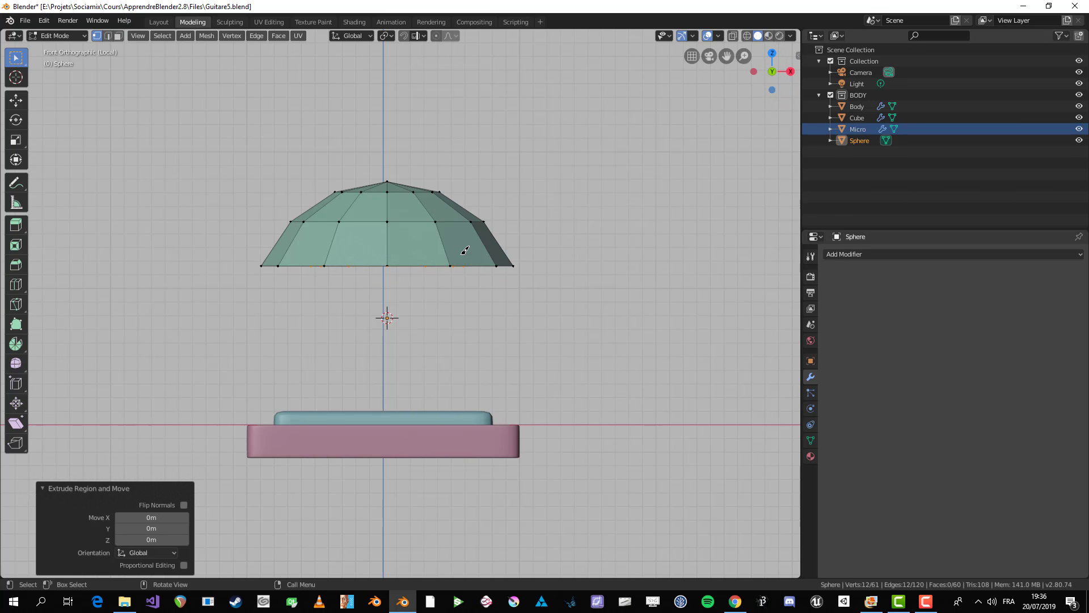
key("z")
right_click(461, 270)
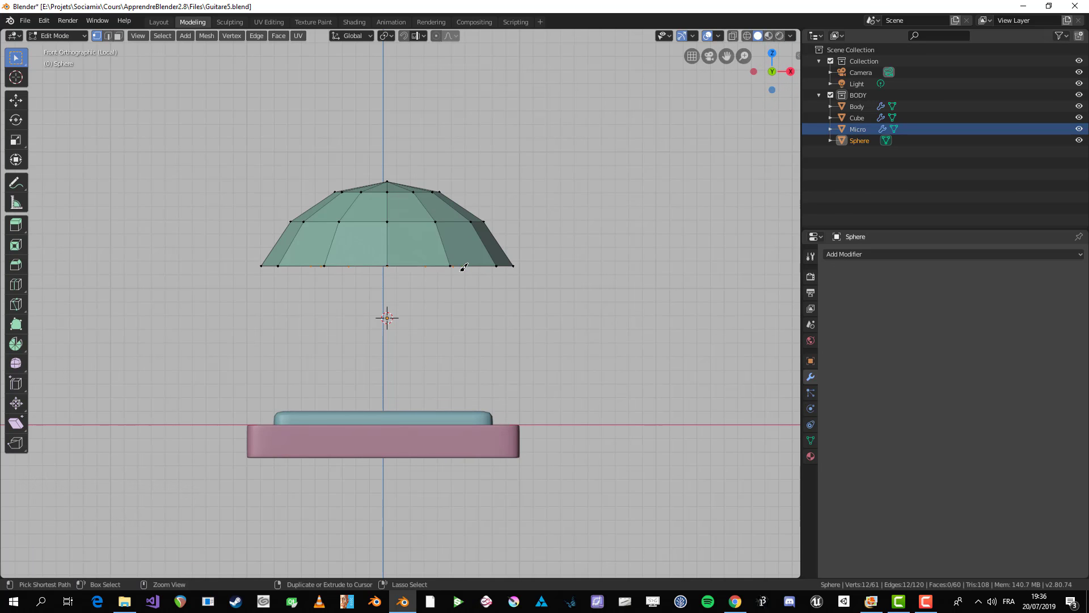
middle_click_drag(461, 270, 503, 264)
key("ctrl+z")
- Scale the rim's inner edge loop further inward and extrude it -0.909 m along Z to form the screw's shaft
key("s")
left_click(518, 287)
key("e")
key("z")
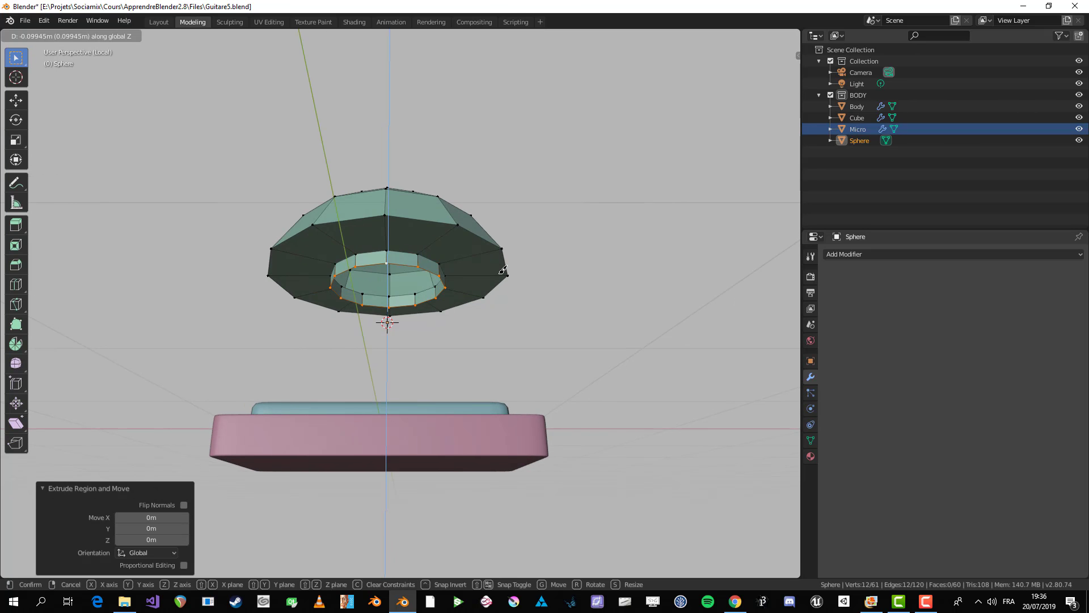
left_click(484, 375)
scroll(523, 354, "down", 1)
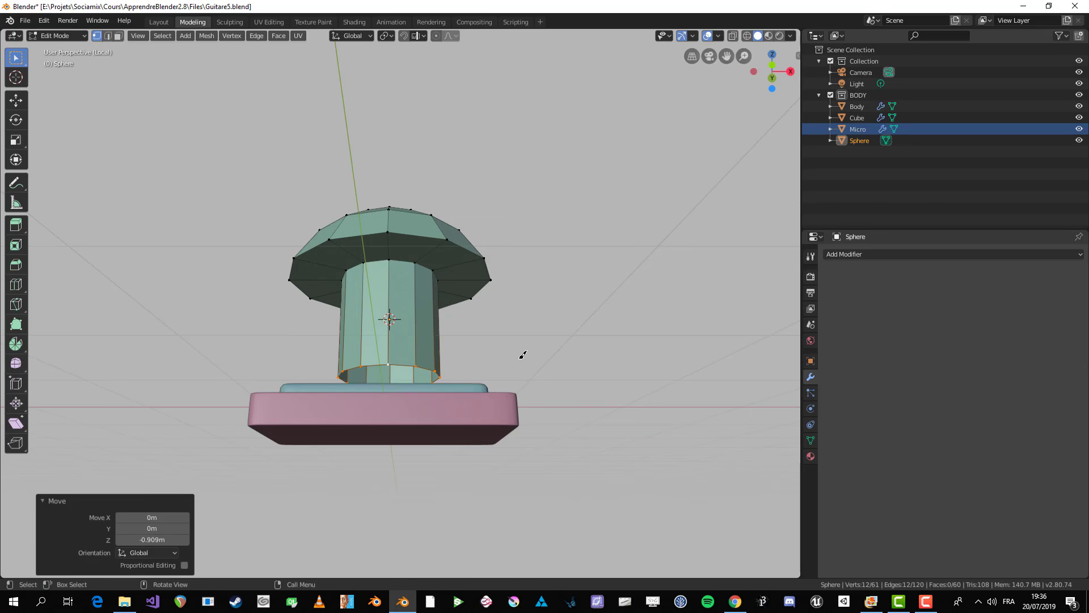
- Close the shaft's open end by extruding its edge loop in place, scaling it to 0.559 and merging it at center
scroll(511, 360, "up", 5)
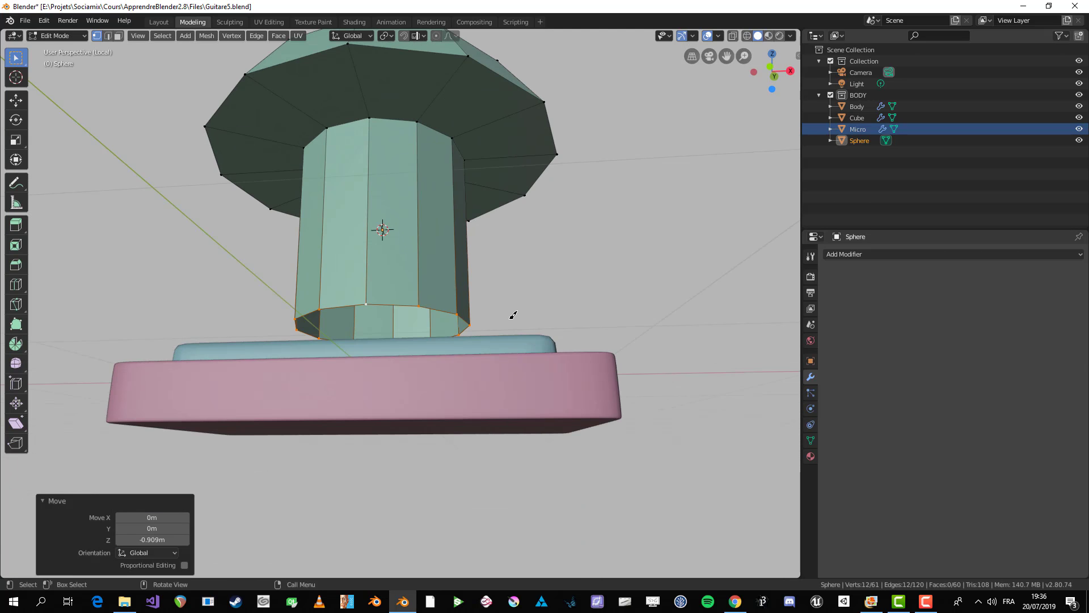
key("e")
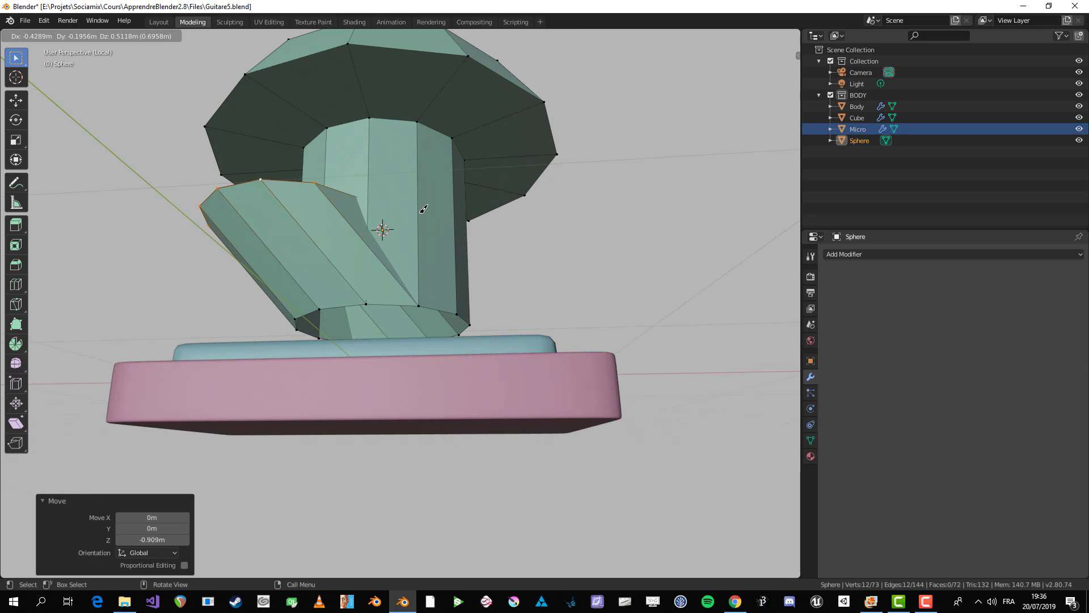
key("Escape")
key("s")
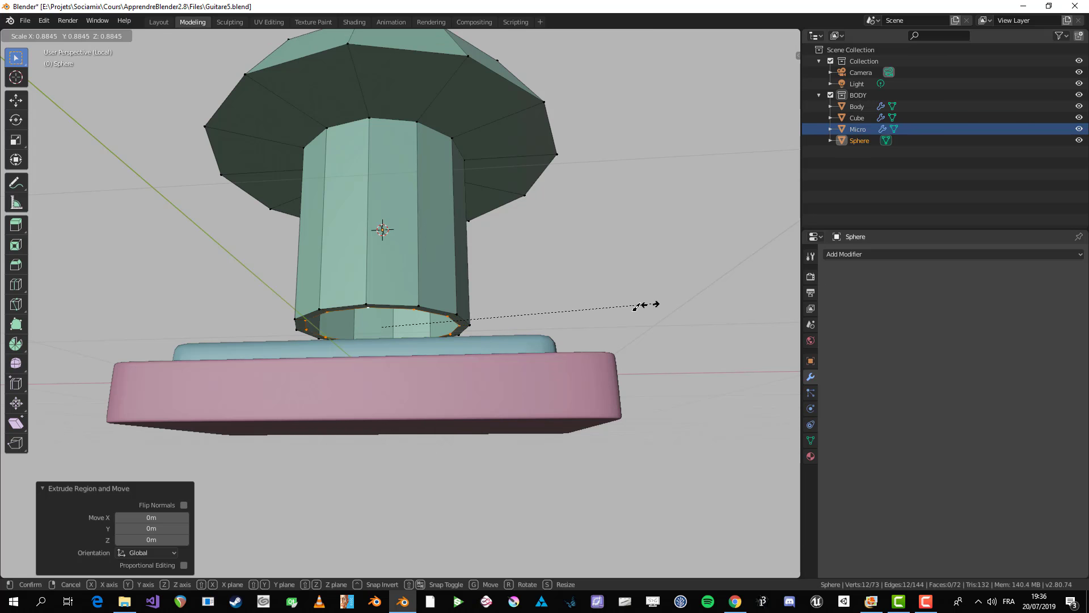
left_click(551, 320)
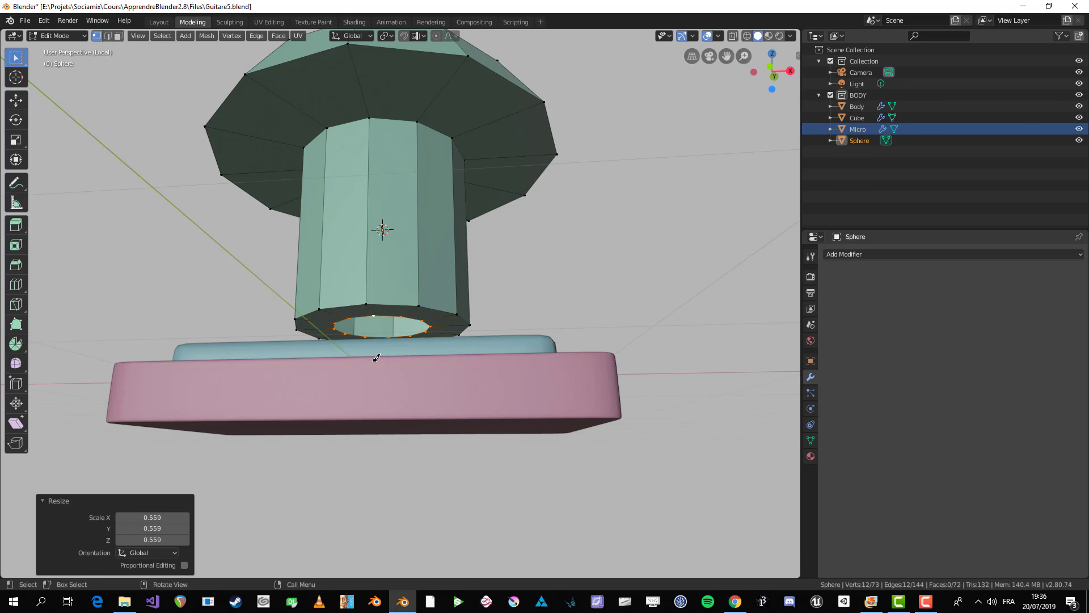
middle_click_drag(416, 330, 421, 329)
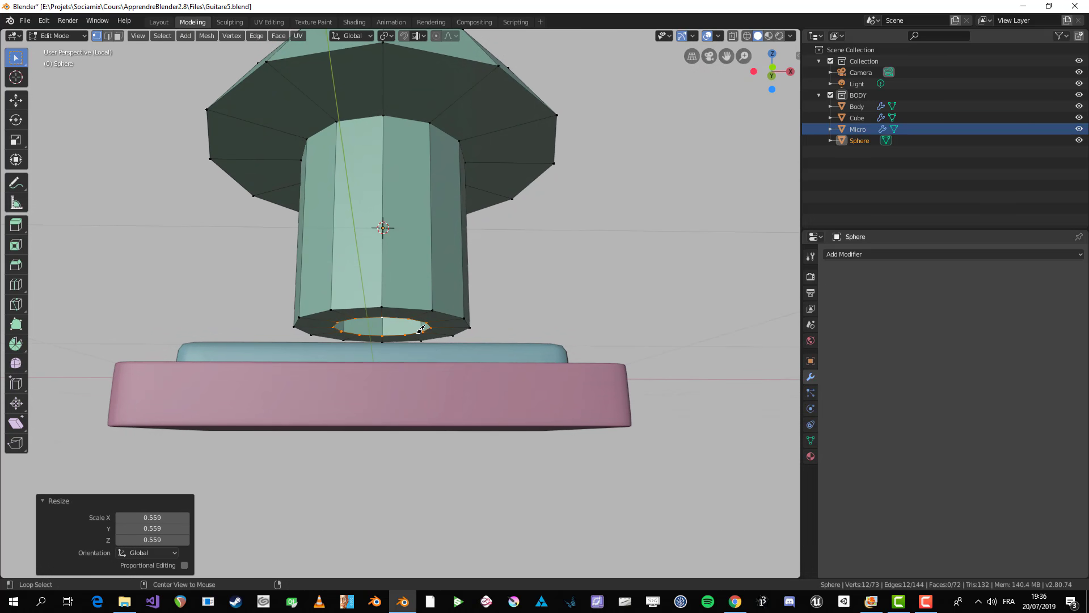
key("alt+m")
left_click(421, 331)
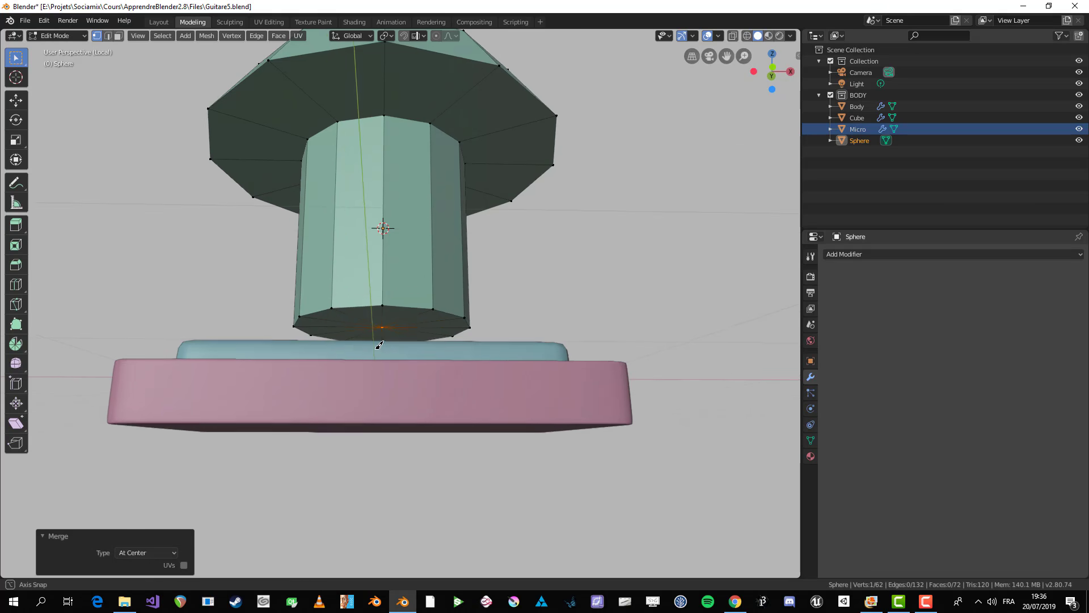
- In Object Mode, move the Sphere object away from the pickup by about 0.38 m in X, -1.2 m in Y and 1.26 m in Z
key("Tab")
middle_click_drag(421, 331, 384, 438)
key("Tab")
key("Tab")
scroll(431, 286, "down", 5)
key("g")
left_click(421, 283)
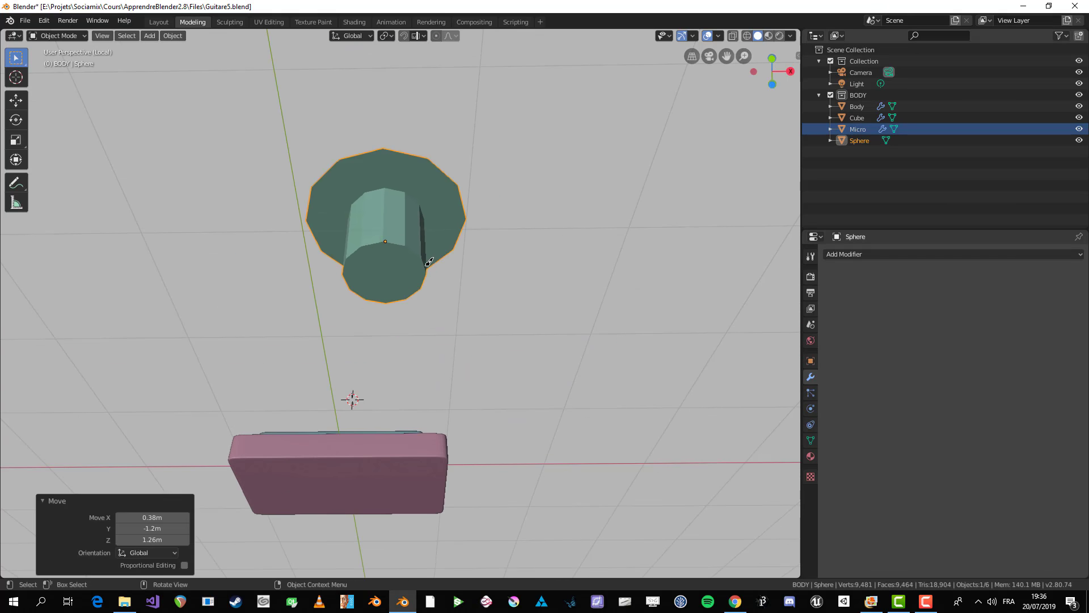
- Examine the dome and shaft from several angles in both Edit Mode and Object Mode
key("Tab")
middle_click_drag(421, 304, 415, 285)
scroll(410, 266, "up", 4)
scroll(371, 221, "down", 4)
middle_click_drag(374, 230, 521, 373)
key("Tab")
key("Tab")
scroll(521, 374, "down", 4)
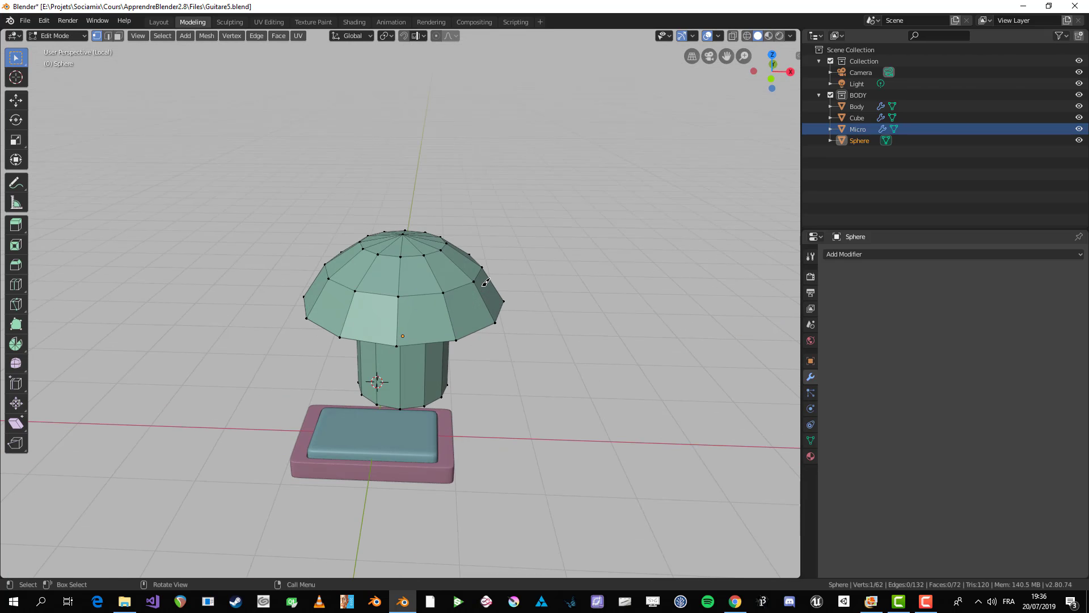
scroll(454, 329, "up", 4)
key("Tab")
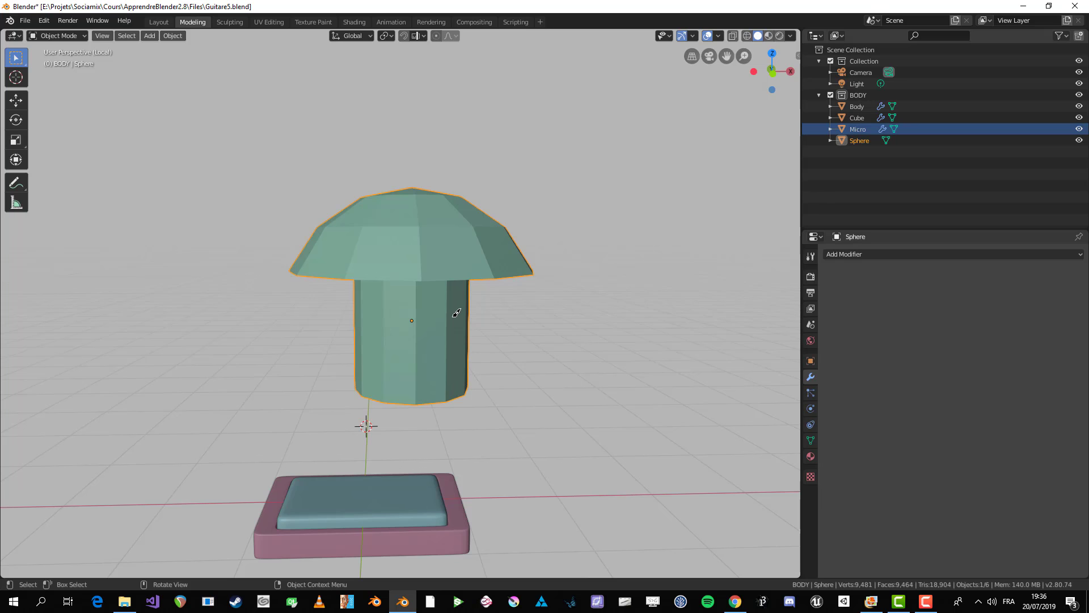
middle_click_drag(402, 212, 423, 290)
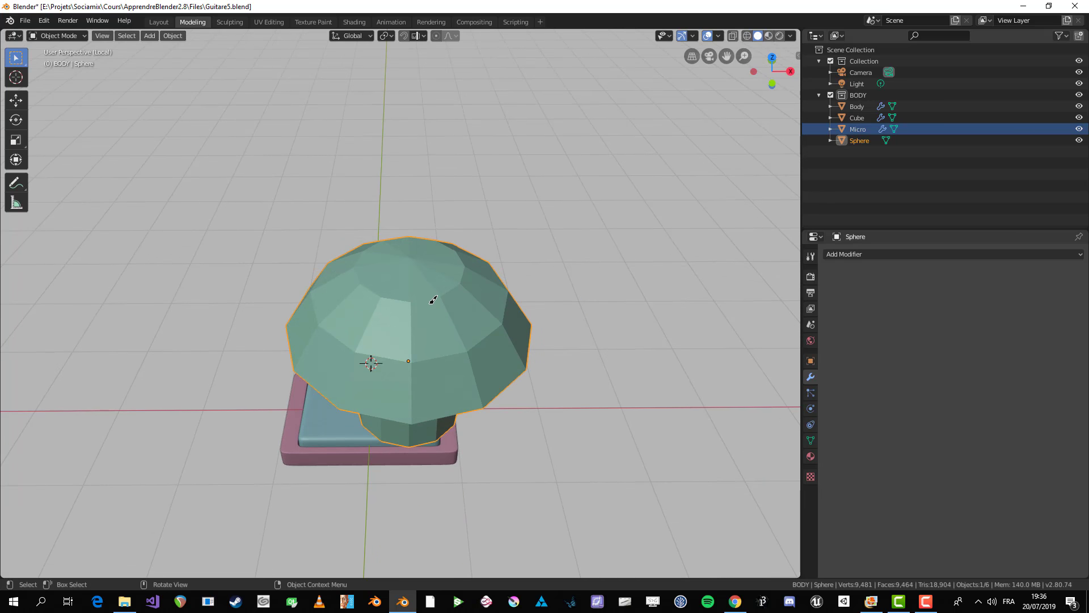
- Delete the Sphere object from the top view
key("KP_7")
scroll(433, 299, "down", 2)
scroll(433, 299, "up", 2)
key("x")
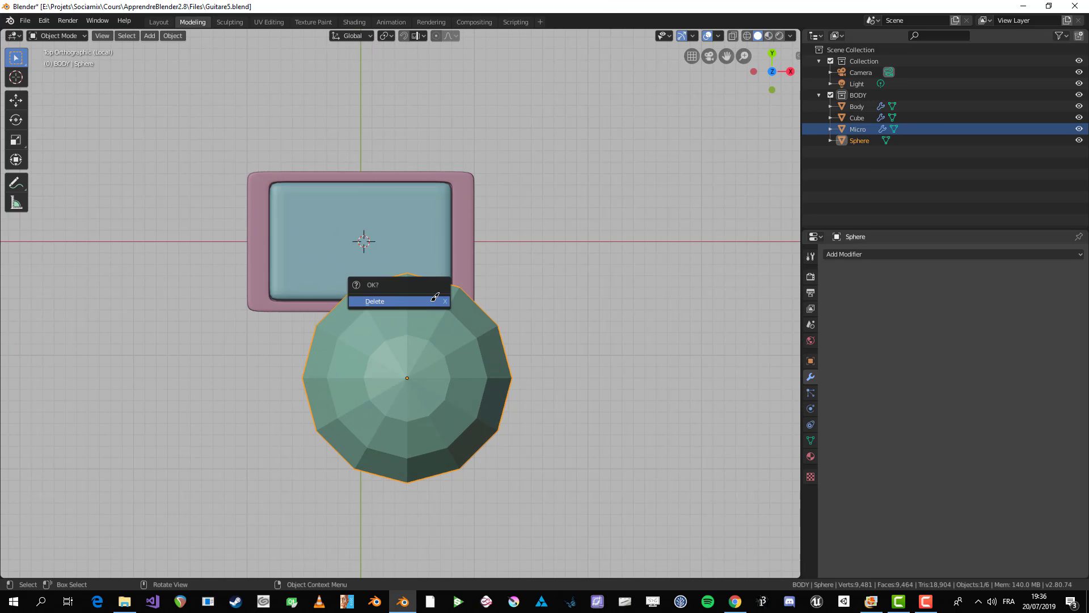
left_click(431, 300)
- Place the 3D cursor on the Y axis in the empty area beyond the pickup in the top view
middle_click_drag(472, 230, 503, 400, "shift")
scroll(454, 173, "up", 2)
middle_click_drag(417, 92, 395, 225, "shift")
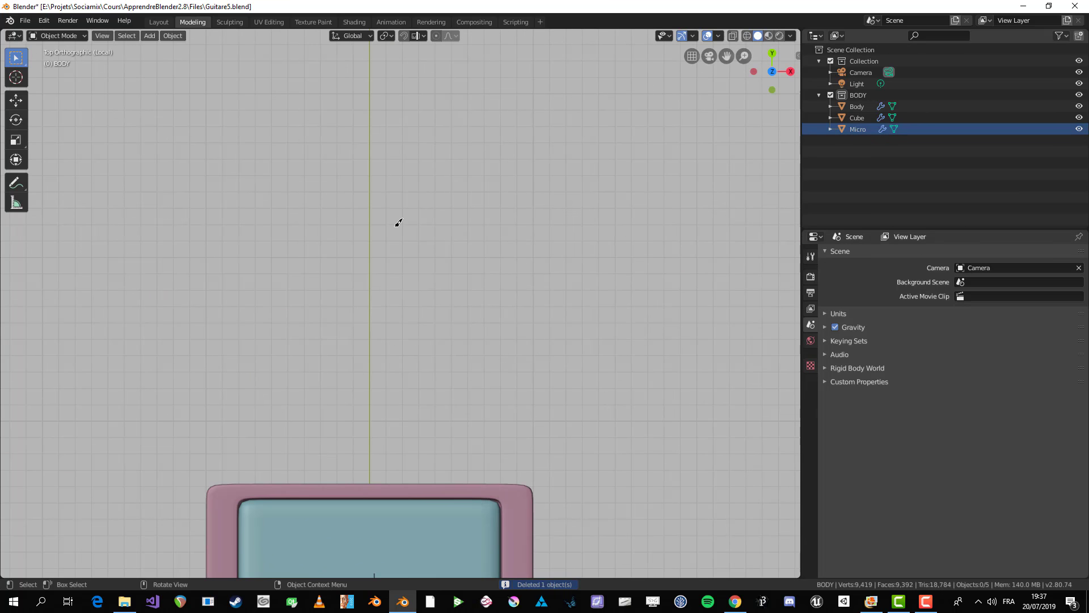
right_click(368, 312, "shift")
middle_click_drag(401, 297, 425, 259, "shift")
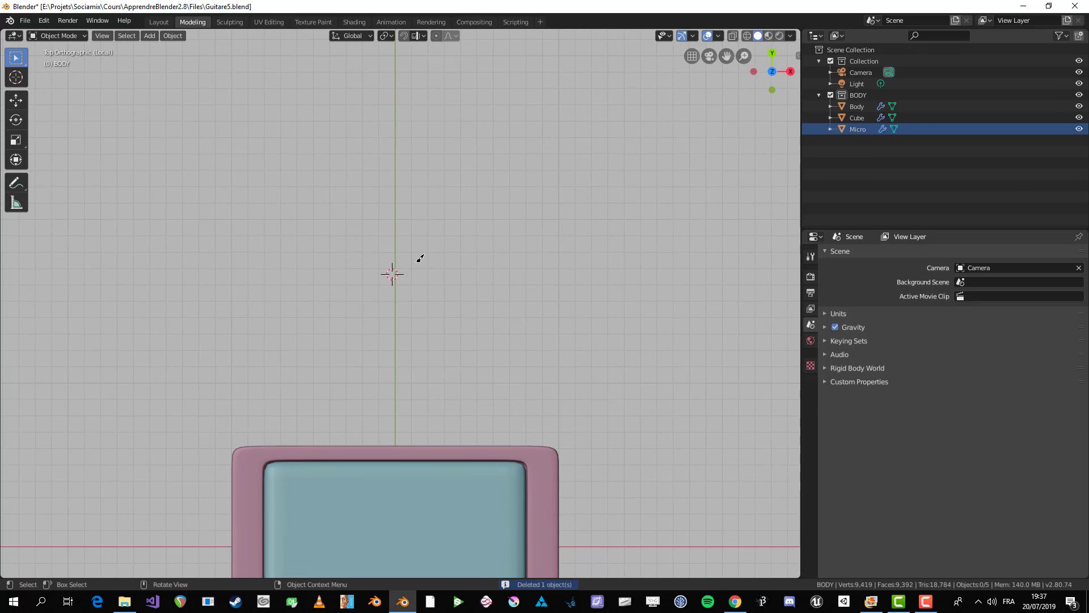
- Add a new UV Sphere mesh at the 3D cursor and enter Edit Mode
scroll(419, 264, "up", 2)
key("shift+a")
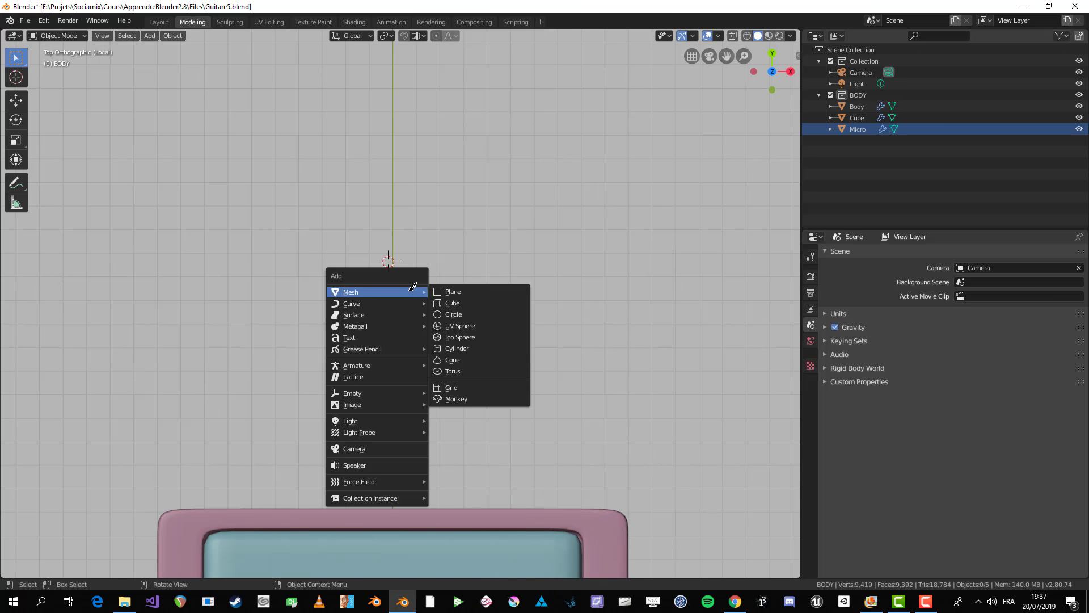
mouse_move(421, 287)
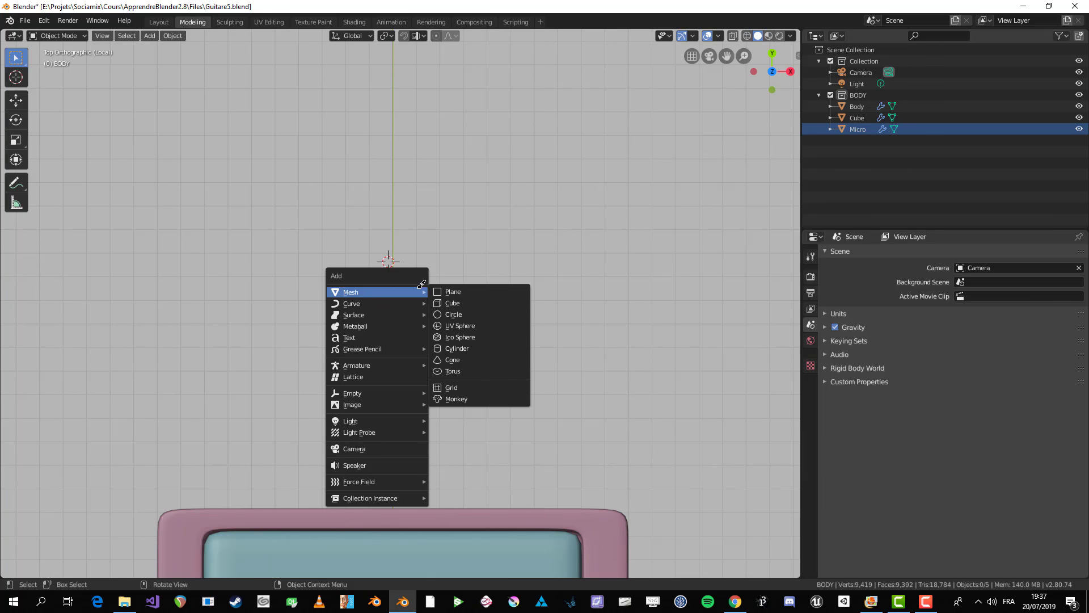
left_click(499, 325)
key("Tab")
- Undo the new UV Sphere as well as the deletion and move of the original Sphere object
key("ctrl+z")
key("ctrl+z")
key("ctrl+z")
key("ctrl+z")
key("ctrl+z")
key("ctrl+z")
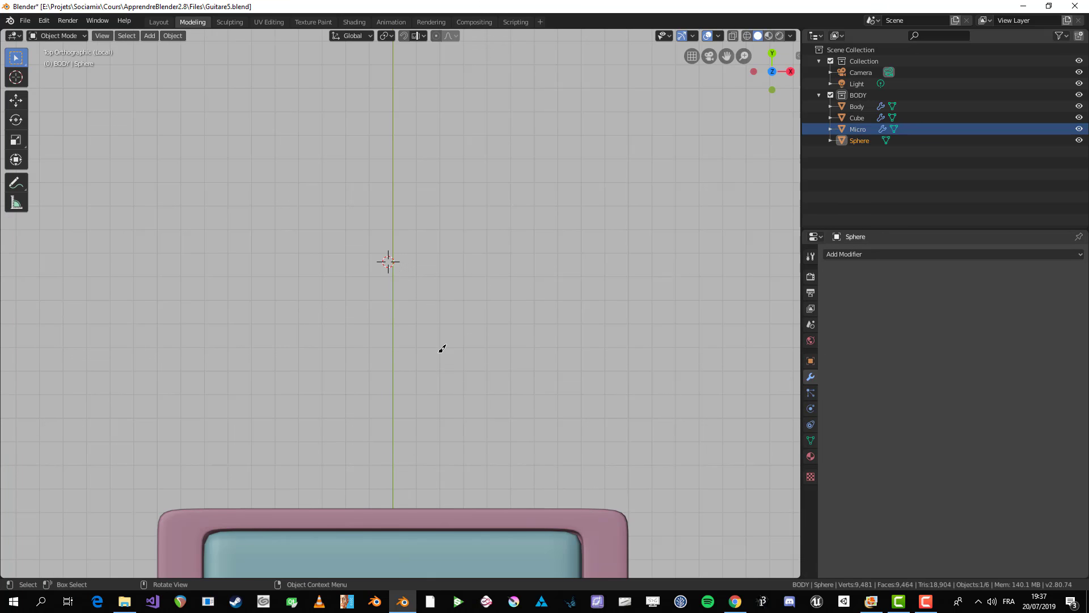
- In Edit Mode's front view with X-ray on, select the rim and shaft below the dome and delete their faces
scroll(440, 352, "down", 5)
key("KP_1")
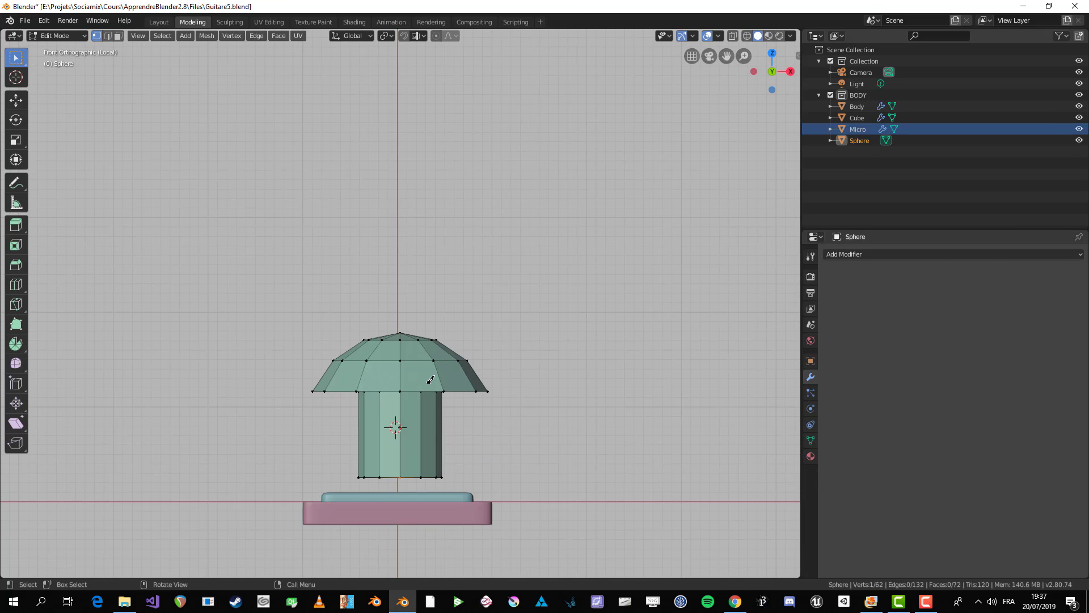
scroll(429, 381, "up", 2)
key("alt+z")
middle_click_drag(422, 452, 419, 326, "shift")
middle_click_drag(419, 332, 392, 271)
left_click(396, 277, "ctrl")
key("KP_1")
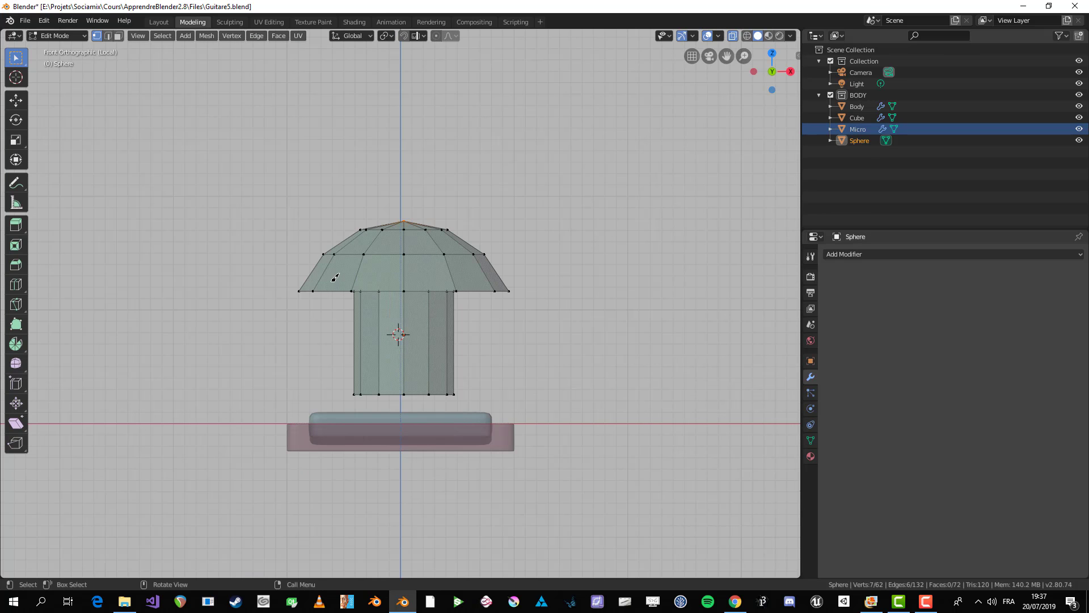
left_click_drag(241, 270, 538, 407)
key("x")
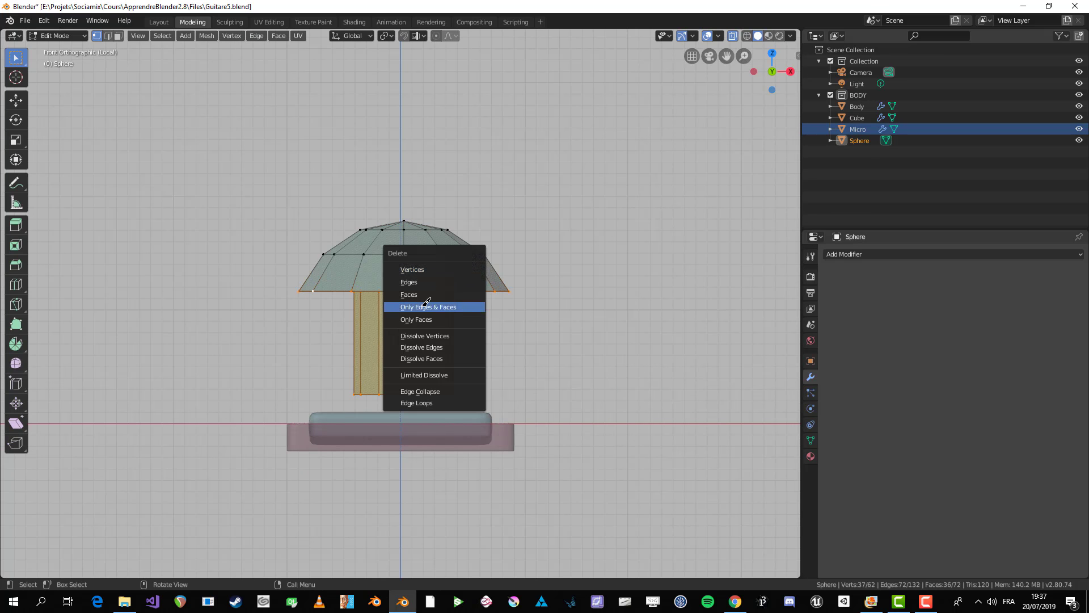
left_click(435, 292)
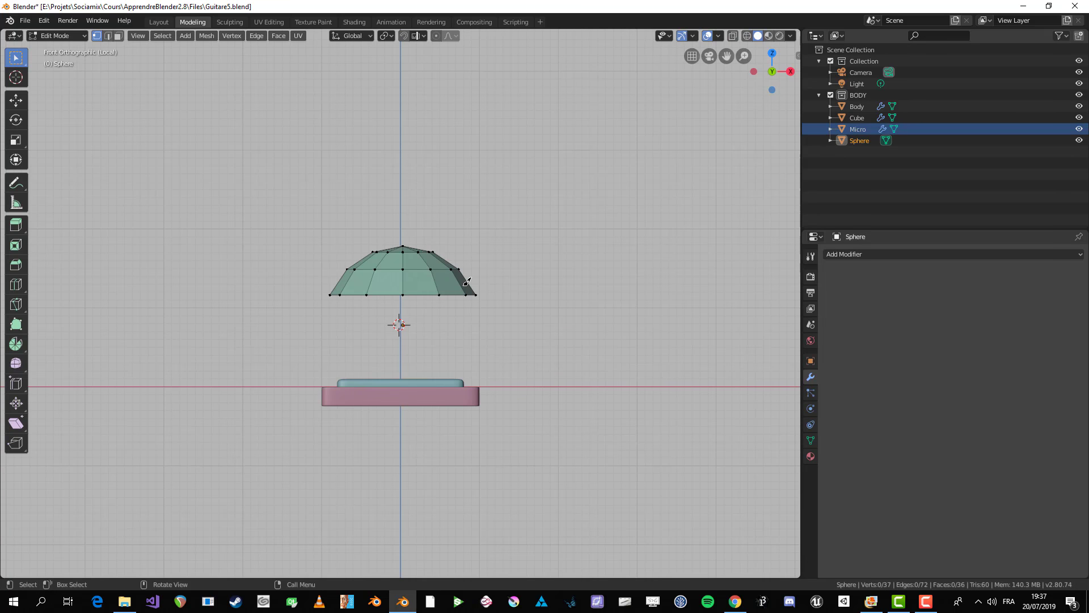
- In the top view with X-ray on, select the dome's +Y half including the center line and split it from the other half
middle_click_drag(436, 290, 467, 281)
key("KP_7")
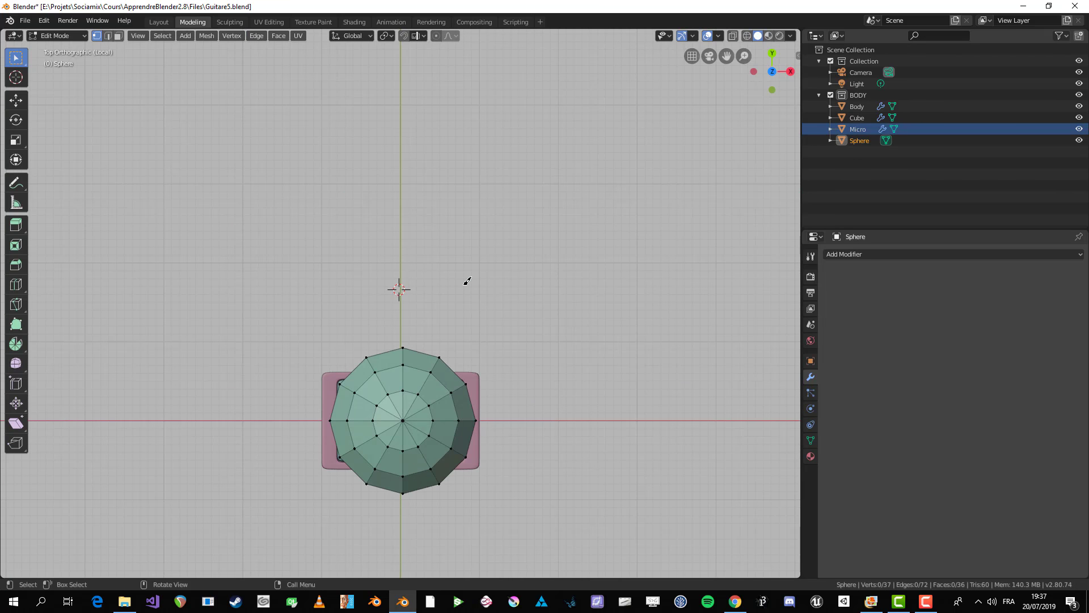
scroll(467, 281, "up", 3)
middle_click_drag(455, 350, 456, 345, "shift")
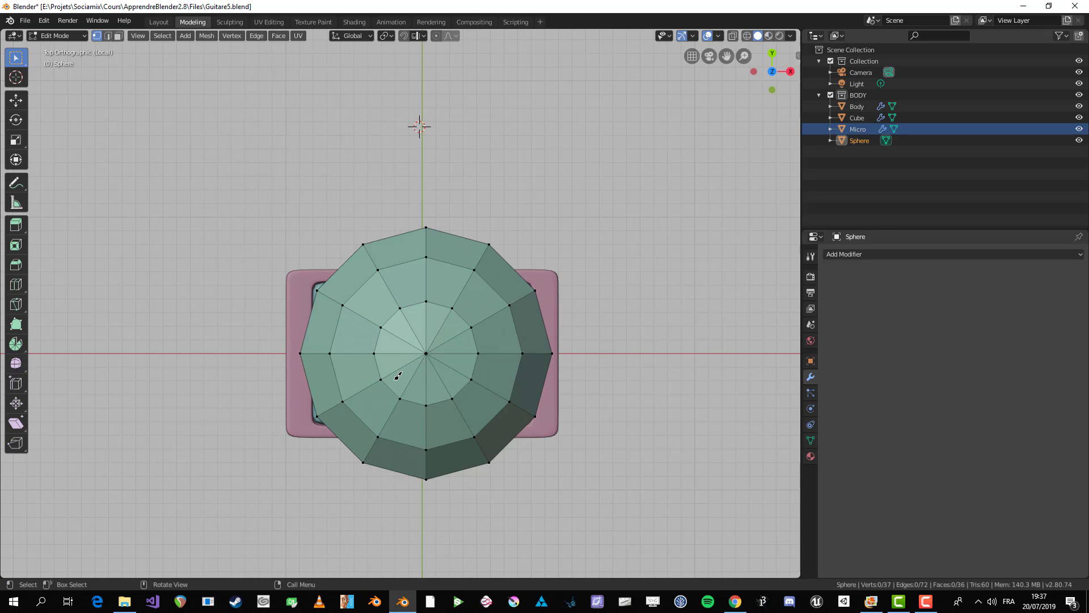
key("alt+z")
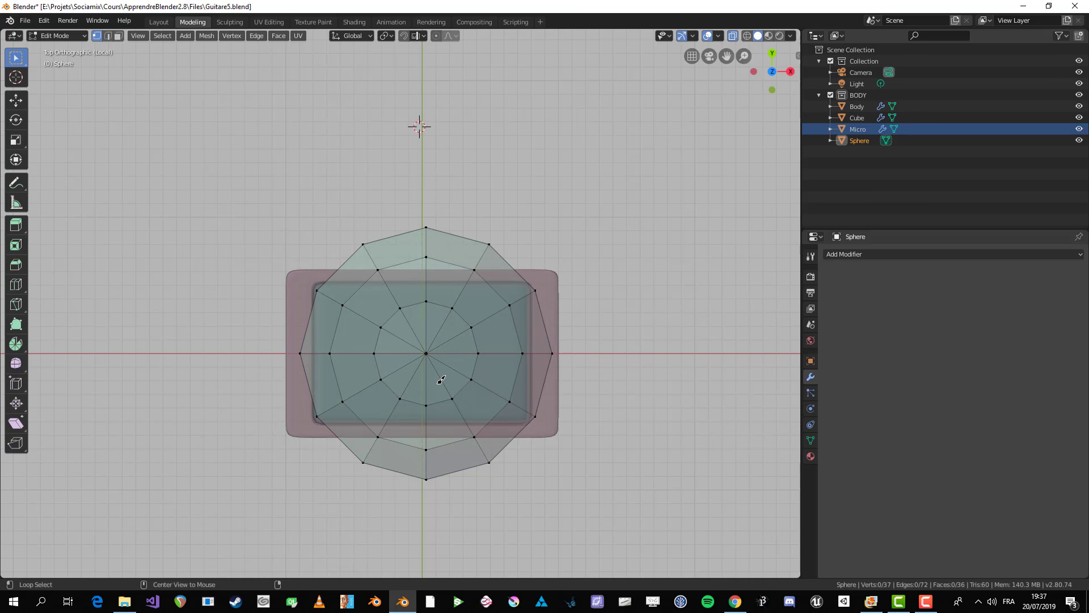
key("alt+z")
key("Tab")
key("Tab")
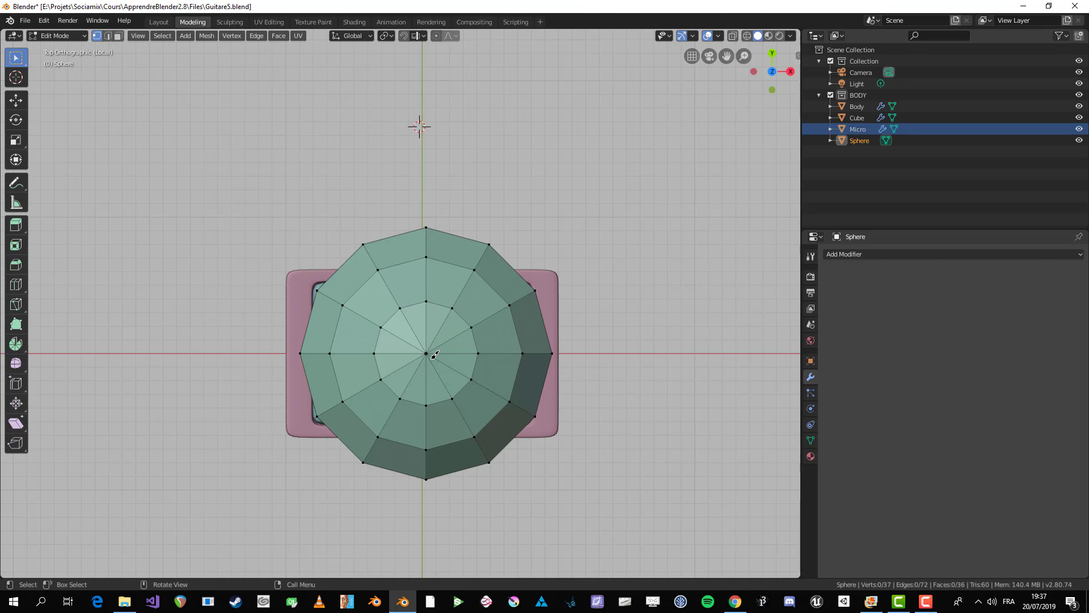
key("alt+z")
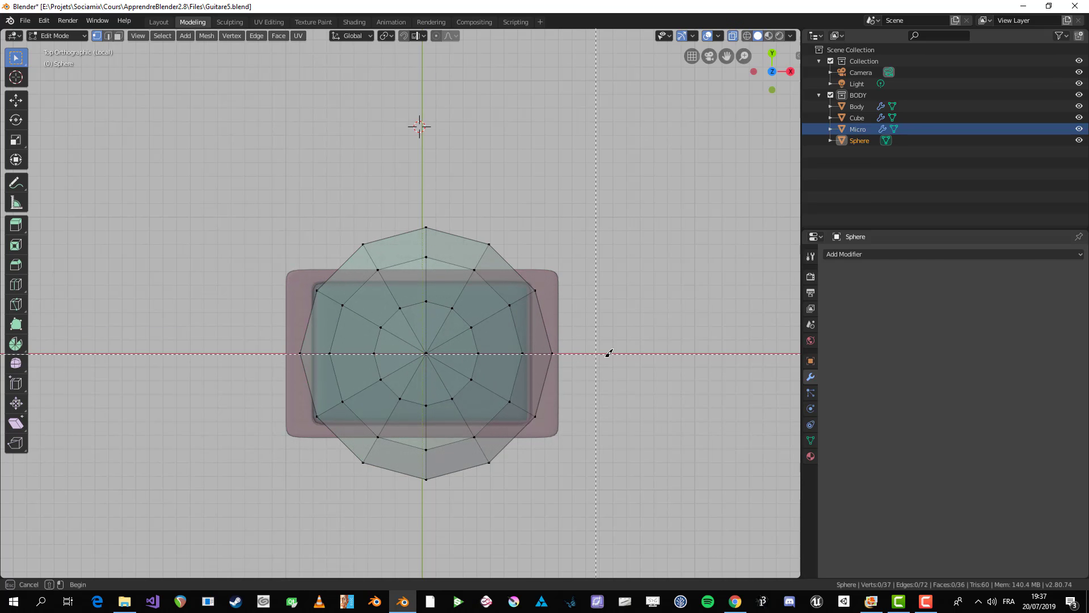
left_click_drag(609, 356, 228, 213)
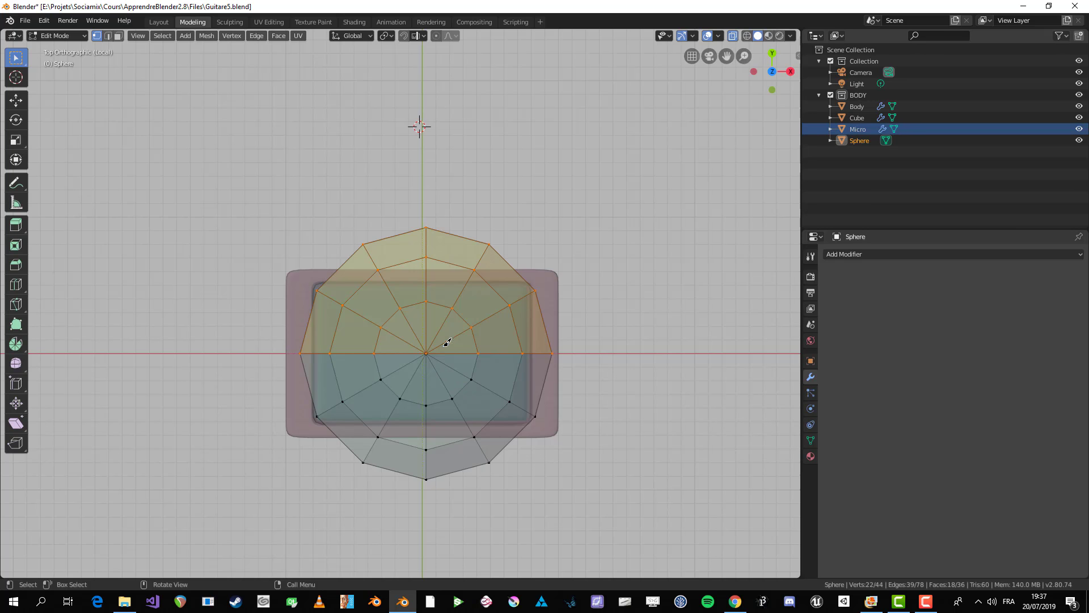
- Move the selected dome half 0.262 m along Y to open a slot, and turn off X-ray
key("g")
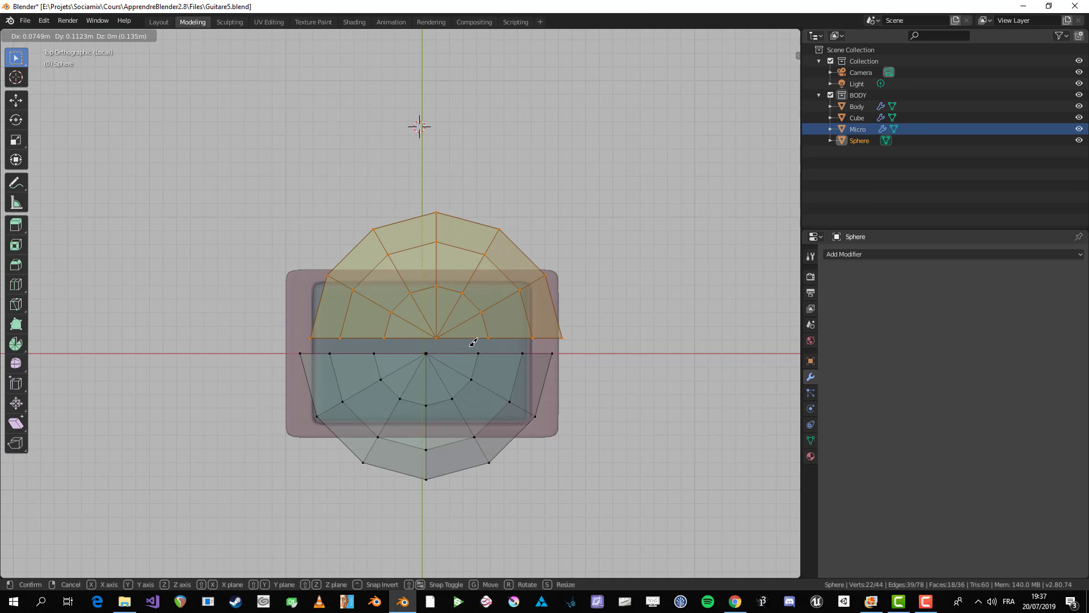
key("y")
left_click(464, 327)
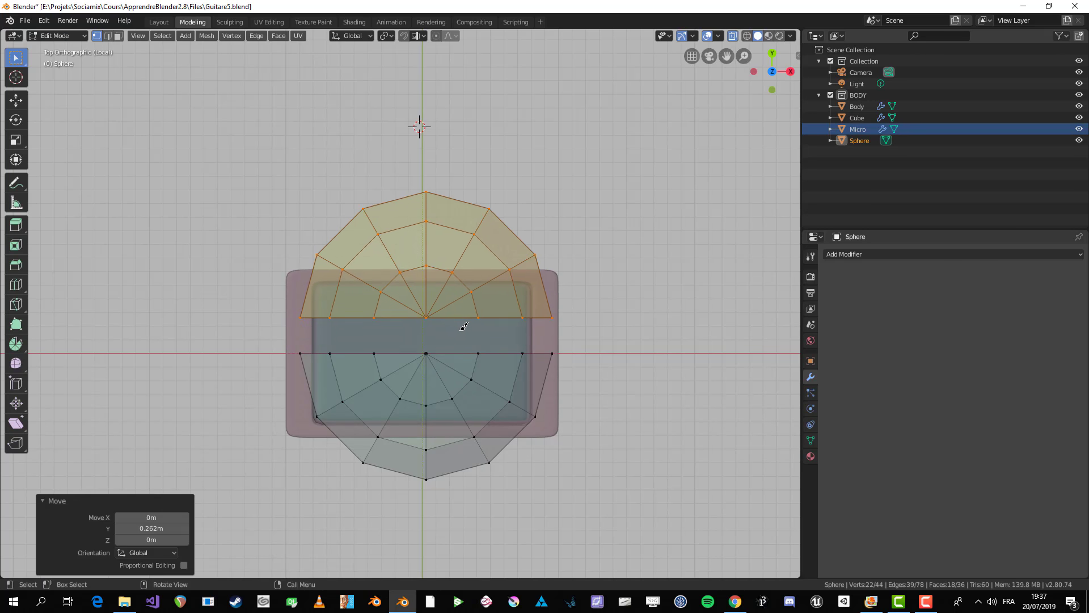
key("alt+z")
- Fill a face across the slot between the outer corner vertices of the two dome halves, and deselect everything
middle_click_drag(464, 327, 407, 433)
left_click(381, 361)
left_click(432, 374, "shift")
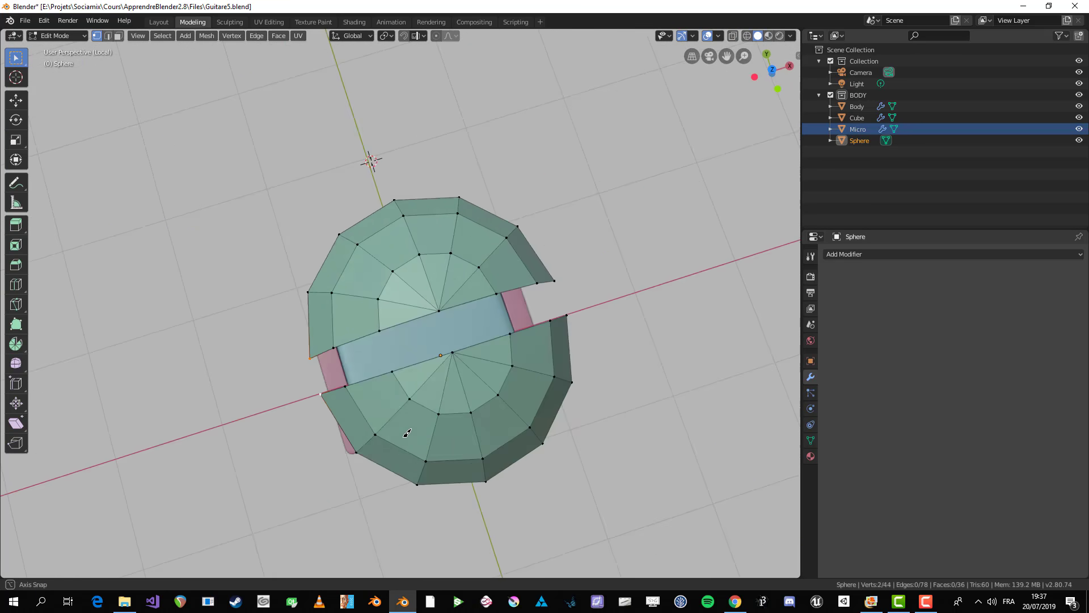
key("f")
middle_click_drag(561, 340, 547, 334)
key("alt+a")
- Try to scale the whole mesh to 0.860 along Y, and undo back to before the slot face was filled
middle_click_drag(481, 350, 521, 387)
key("a")
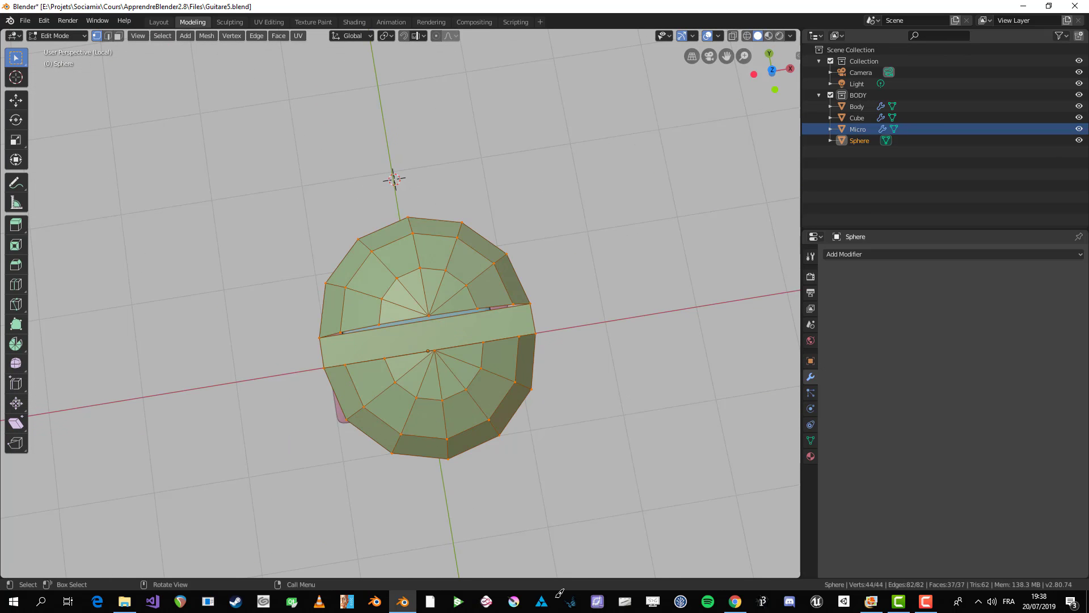
key("s")
key("y")
left_click(500, 475)
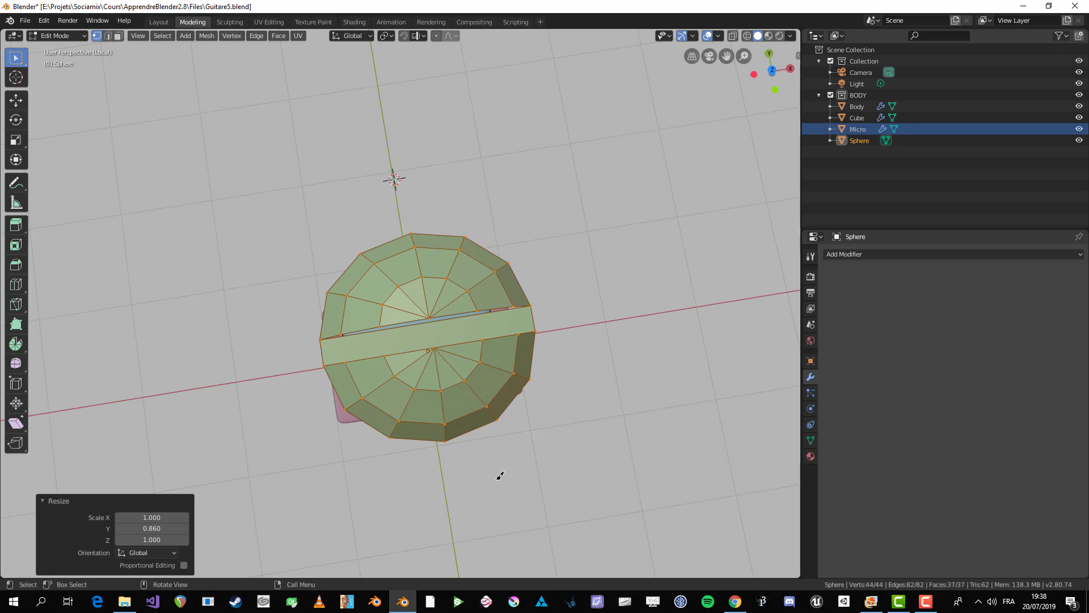
mouse_move(492, 384)
middle_mouse_down()
mouse_move(423, 333)
mouse_move(478, 368)
middle_mouse_up()
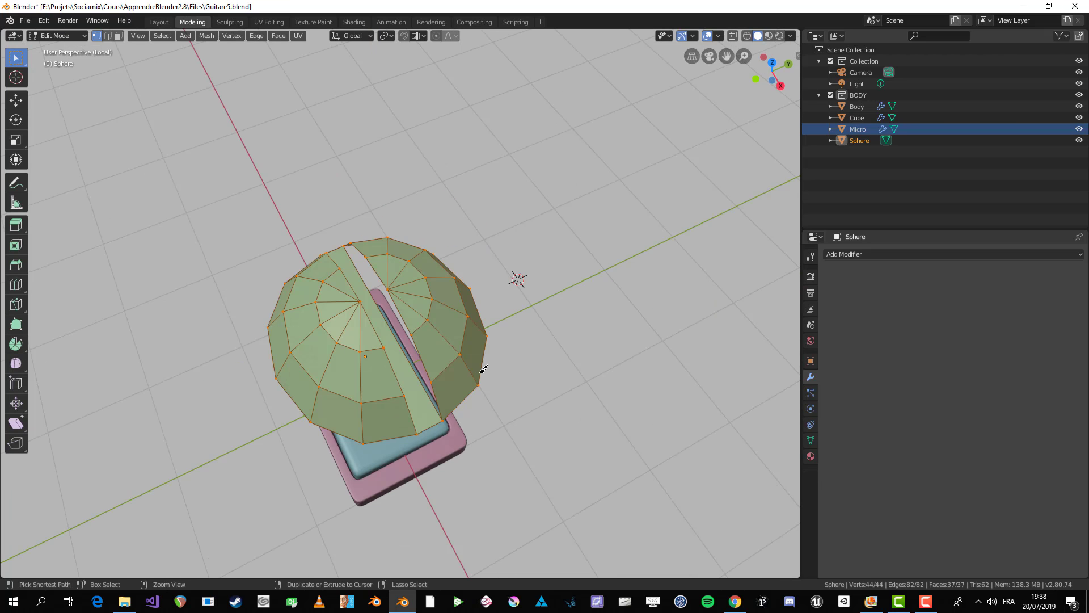
key("ctrl+z")
key("ctrl+z")
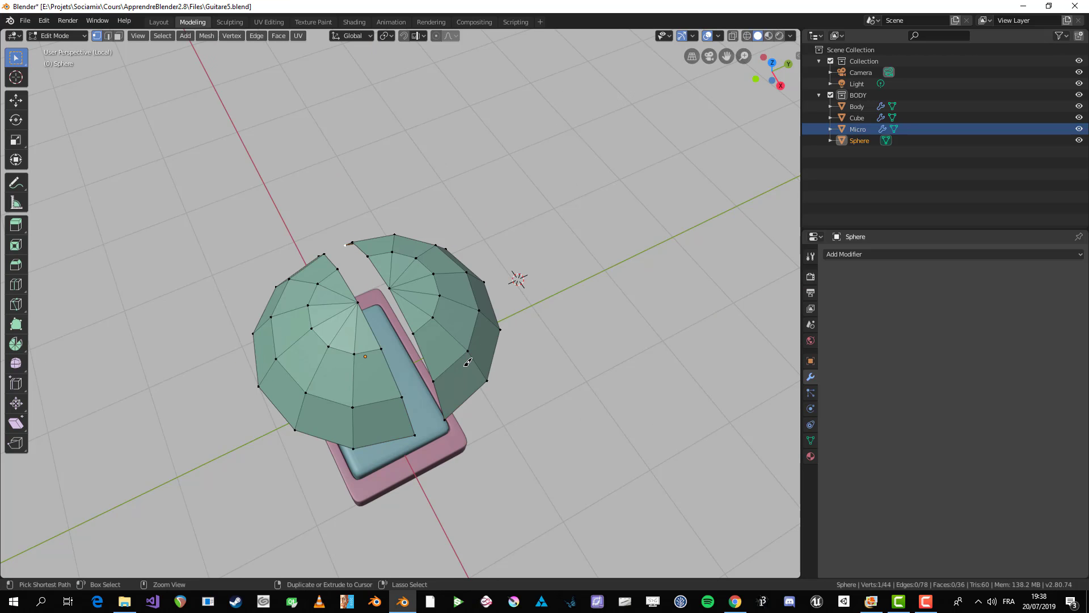
- Undo the opening of the slot and, in the top view, delete the vertex at the dome's apex
key("ctrl+z")
key("ctrl+z")
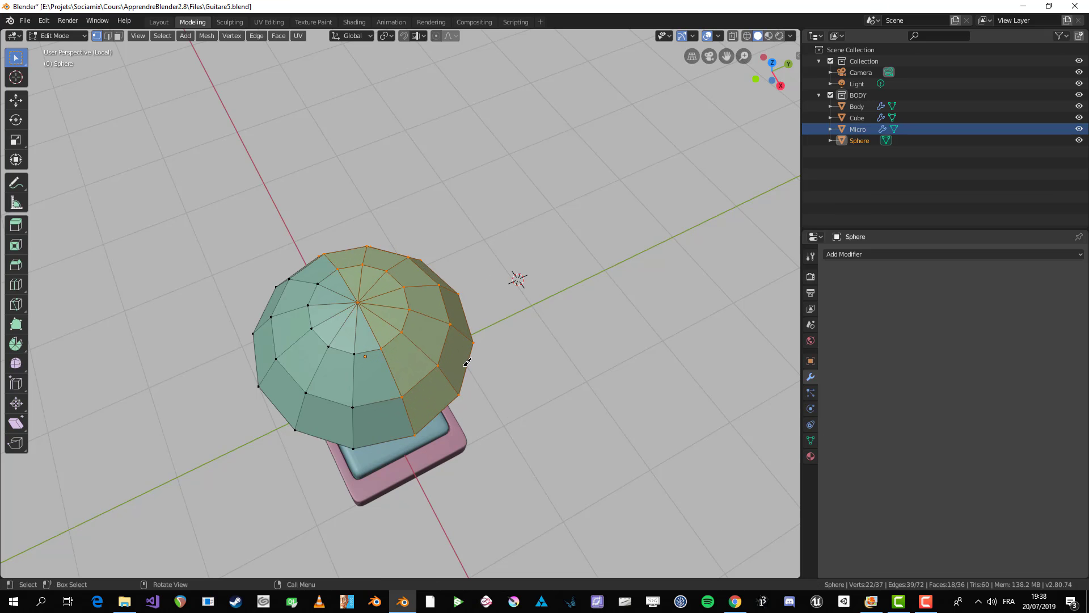
key("KP_7")
key("alt+a")
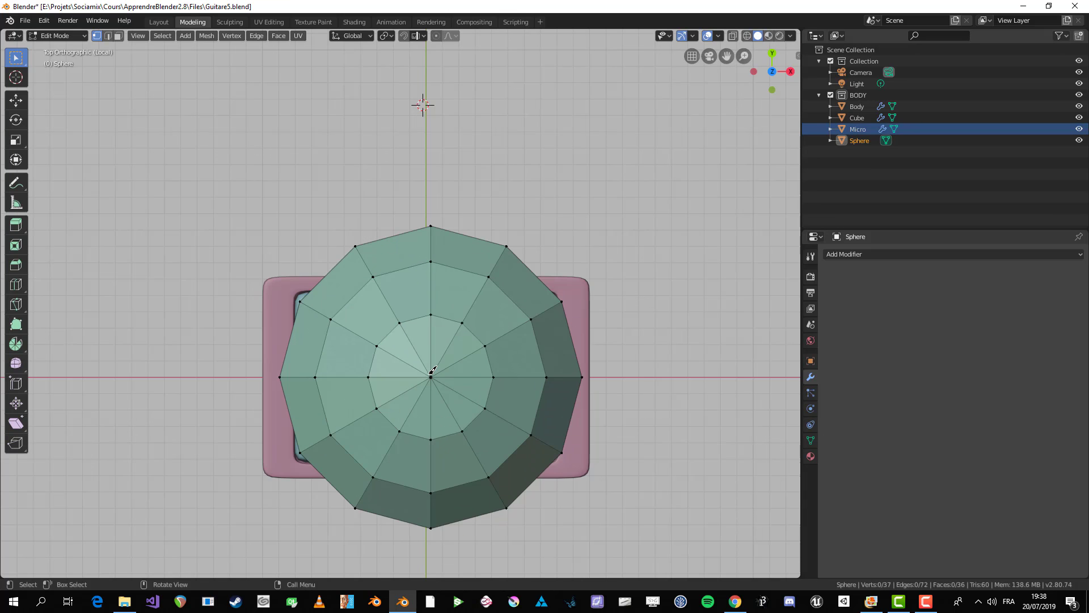
key("x")
left_click(434, 335)
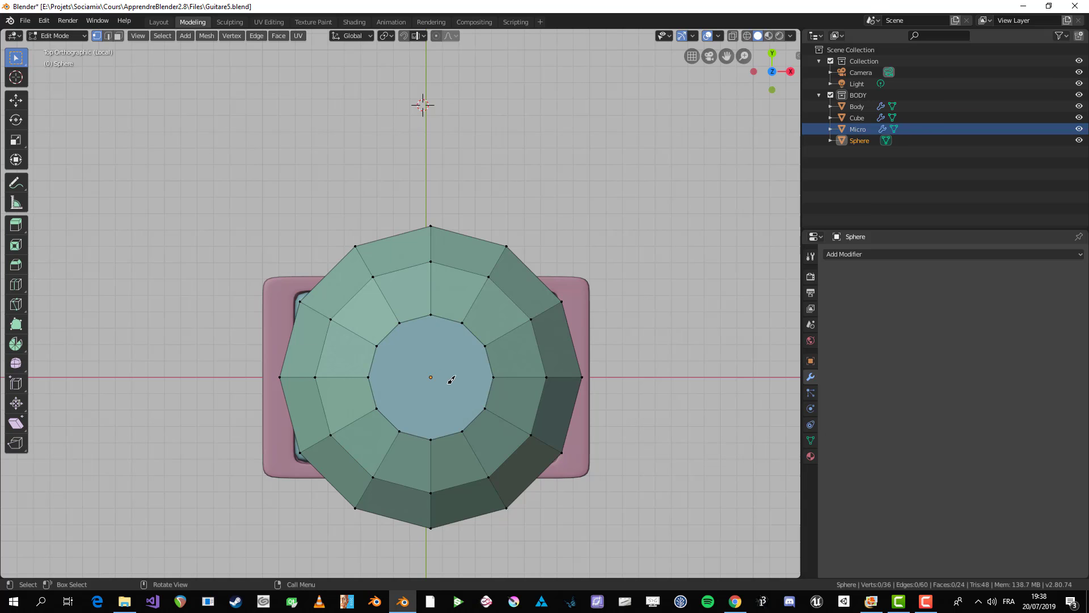
- Delete the dome's vertices lying along the X axis on both sides to open a wide gap between the halves
left_click(355, 374, "alt")
left_click(534, 379, "alt+shift")
key("x")
left_click(522, 377)
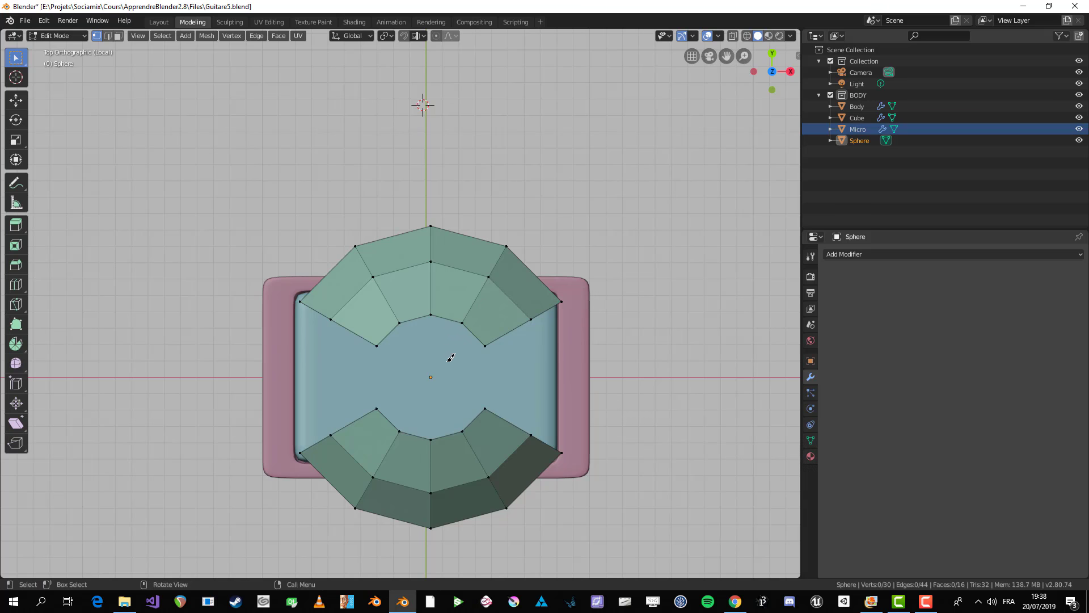
- Try to flatten the inner arc of the dome's +Y part with a scale of 0 along Y, and undo it
key("alt+a")
left_click(462, 318, "ctrl")
left_click(426, 308, "alt")
key("s")
key("y")
key("0")
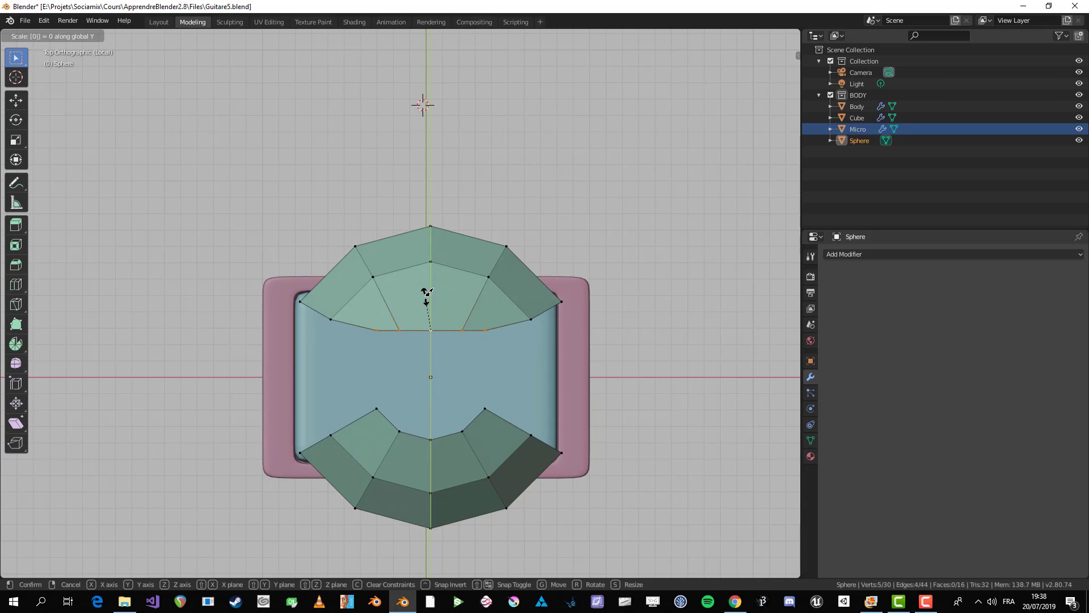
key("Return")
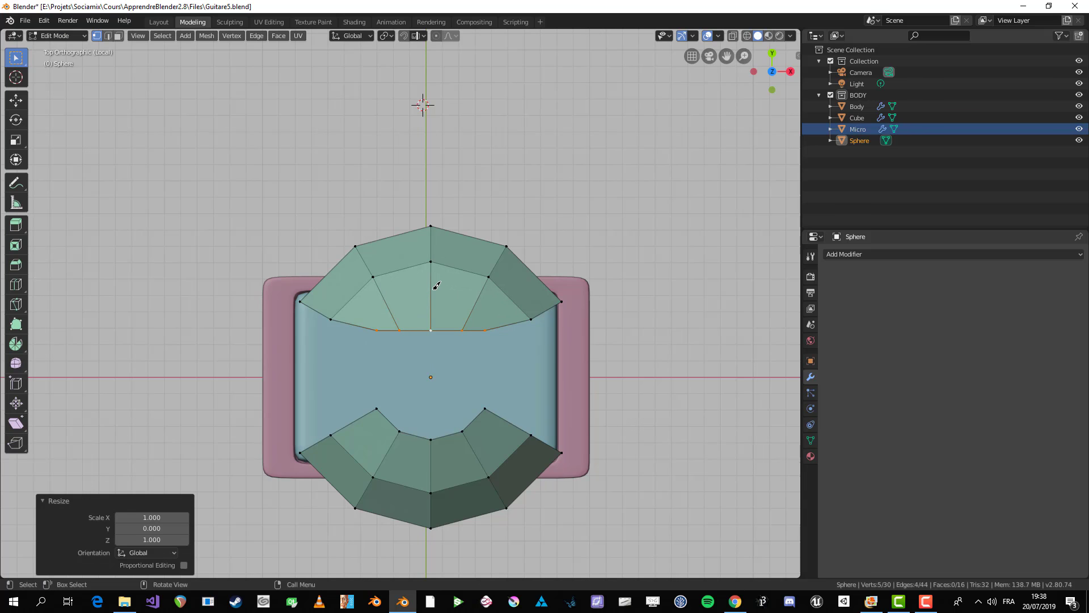
key("ctrl+z")
key("ctrl+z")
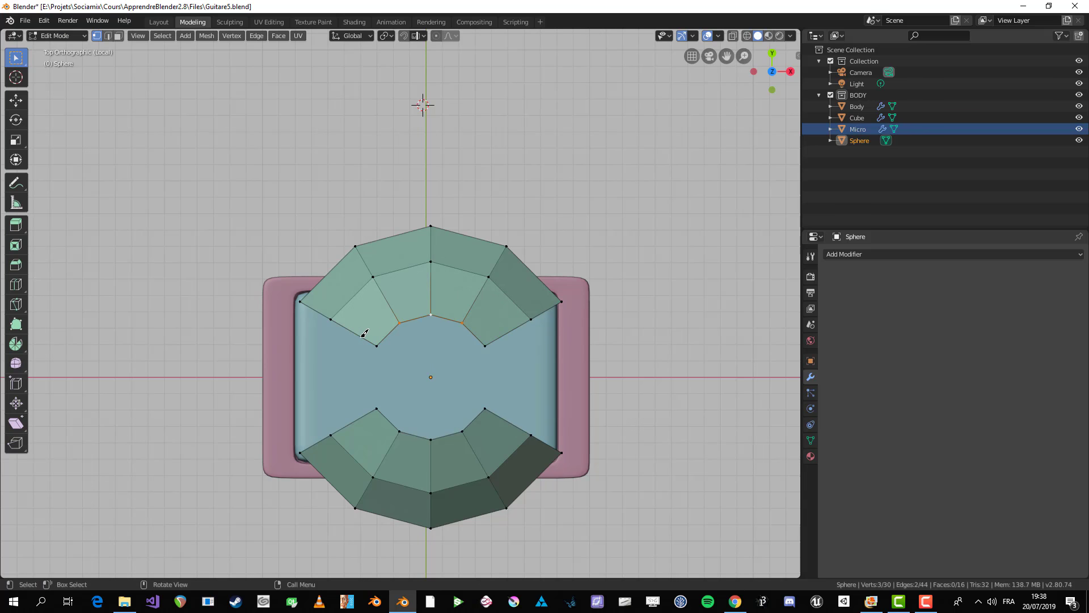
- Flatten the entire slot-side edge of the +Y part with a scale of 0 along Y, move it along Y toward the center, and deselect
left_click(527, 321, "alt+shift")
key("s")
key("y")
key("0")
key("Return")
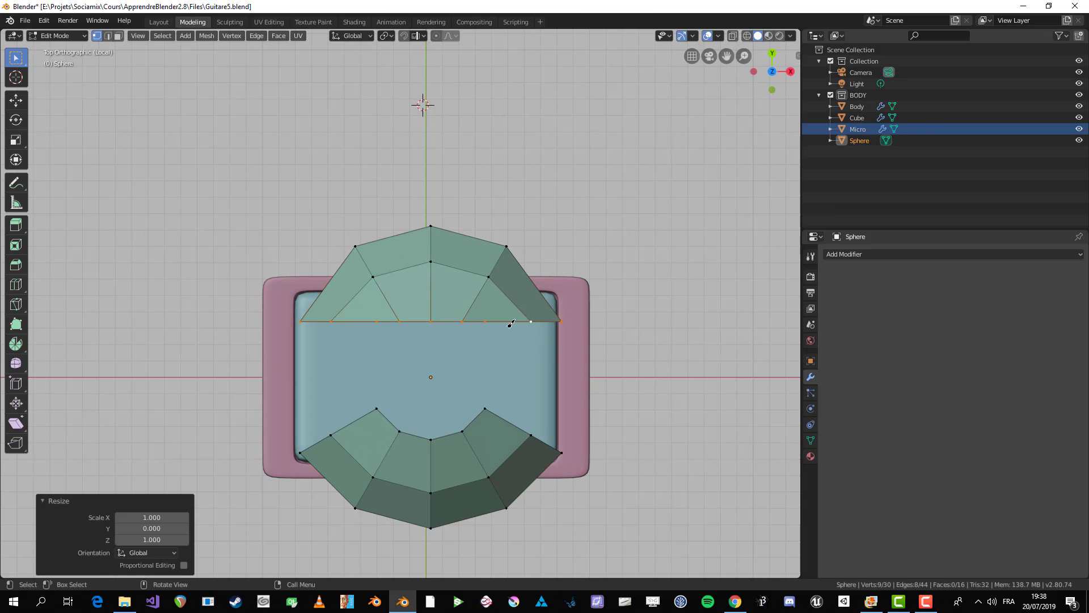
key("g")
key("y")
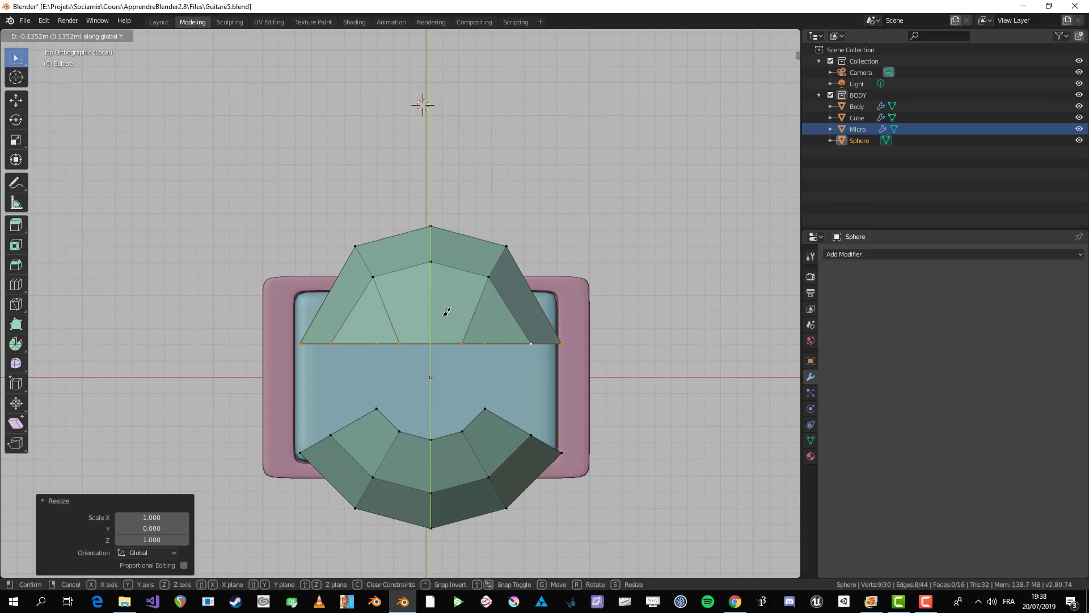
left_click(446, 316)
key("alt+a")
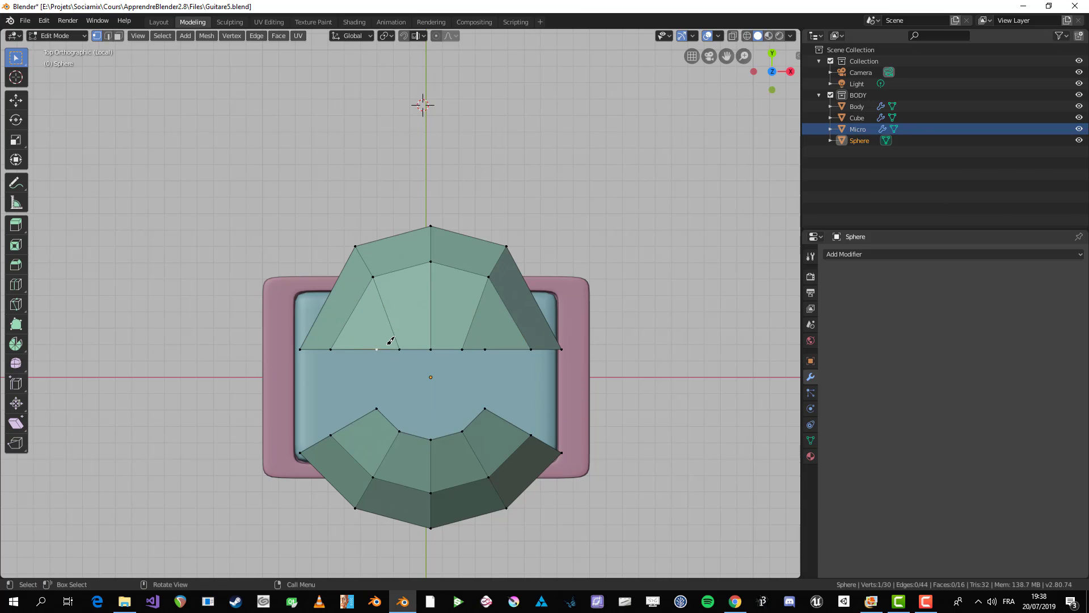
- Delete the Sphere object in Object Mode and return to the top view
key("Tab")
middle_click_drag(442, 315, 515, 254)
key("x")
left_click(451, 347)
key("KP_7")
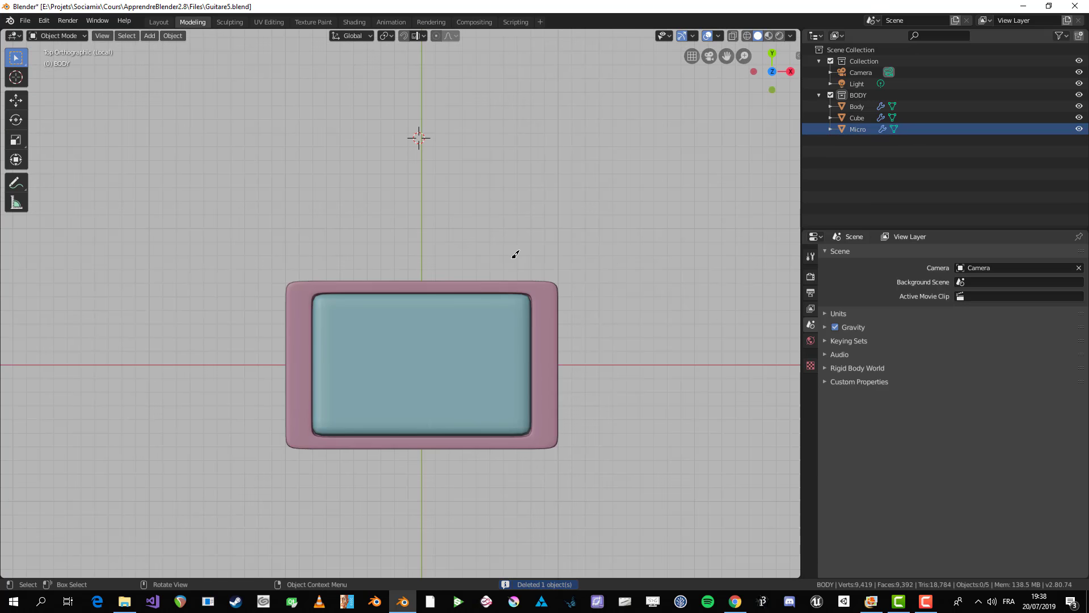
- Place the 3D cursor on the +Y side of the pickup and add a 2 m plane there
middle_click_drag(494, 96, 486, 248, "shift")
scroll(486, 248, "up", 1)
right_click(423, 200)
key("shift+a")
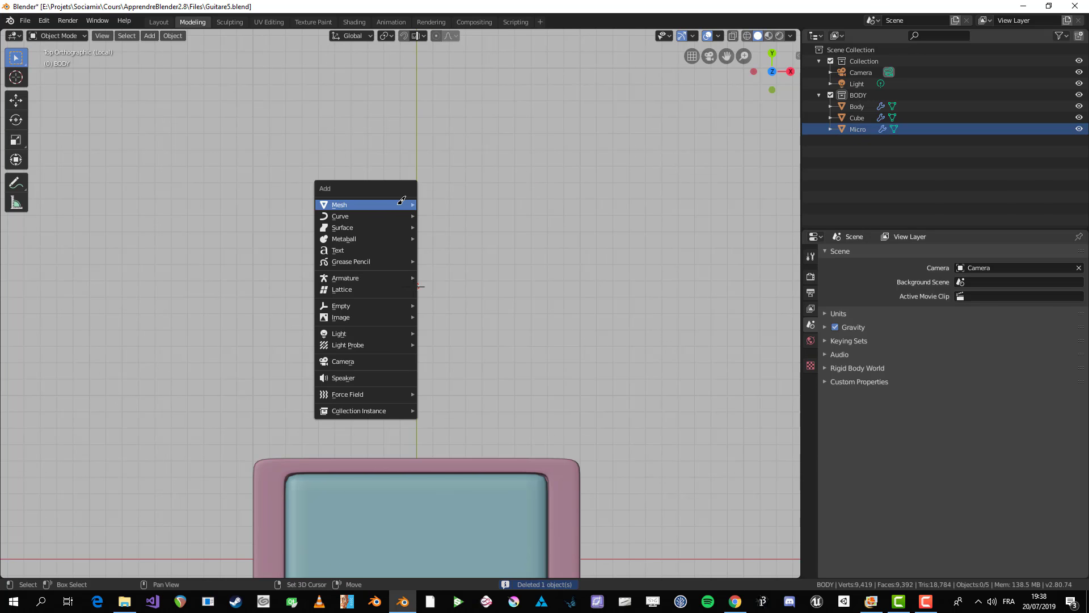
mouse_move(399, 203)
left_click(457, 203)
- Move the plane about -0.08 m along X and 0.58 m along Y, away from the pickup
middle_click_drag(572, 390, 591, 447, "shift")
key("g")
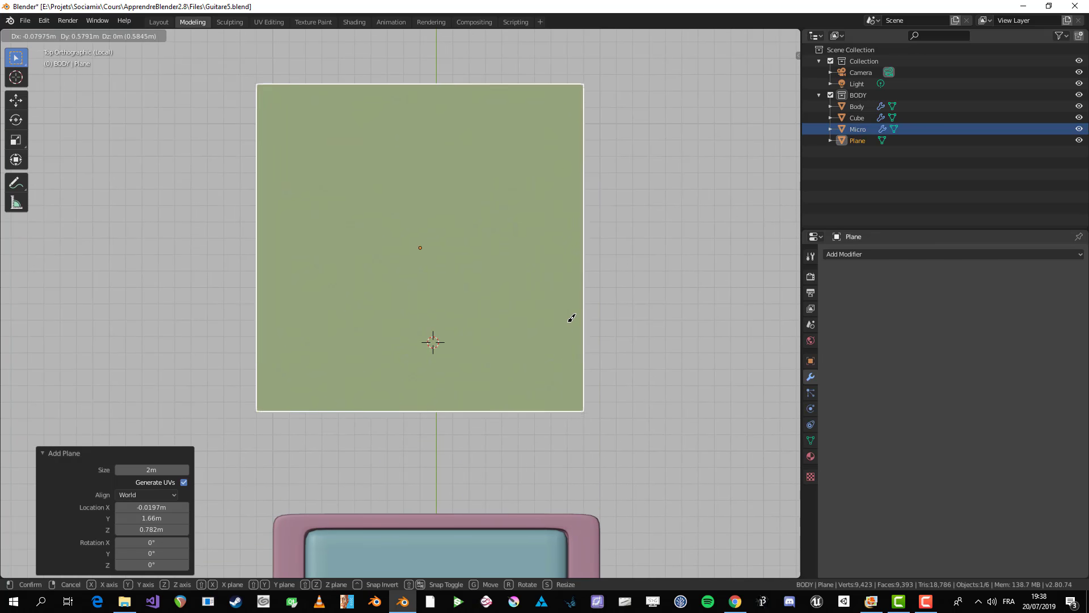
left_click(571, 318)
key("Tab")
scroll(561, 298, "down", 1)
key("Tab")
scroll(512, 274, "down", 1)
middle_click_drag(422, 245, 459, 277, "shift")
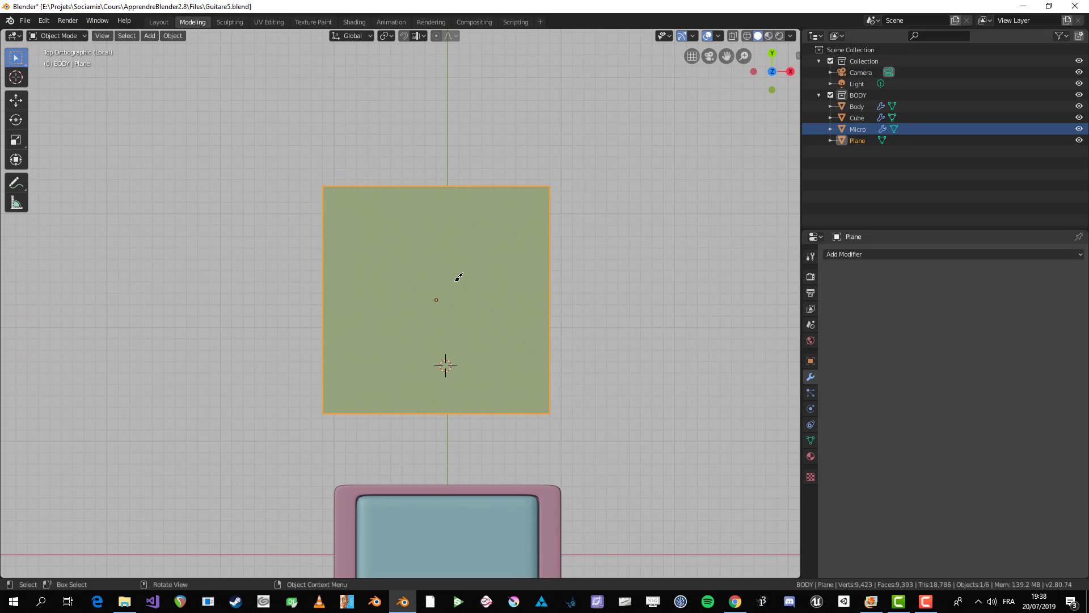
- In Edit Mode, cut the plane with one centered loop cut running parallel to X
key("Tab")
key("alt+a")
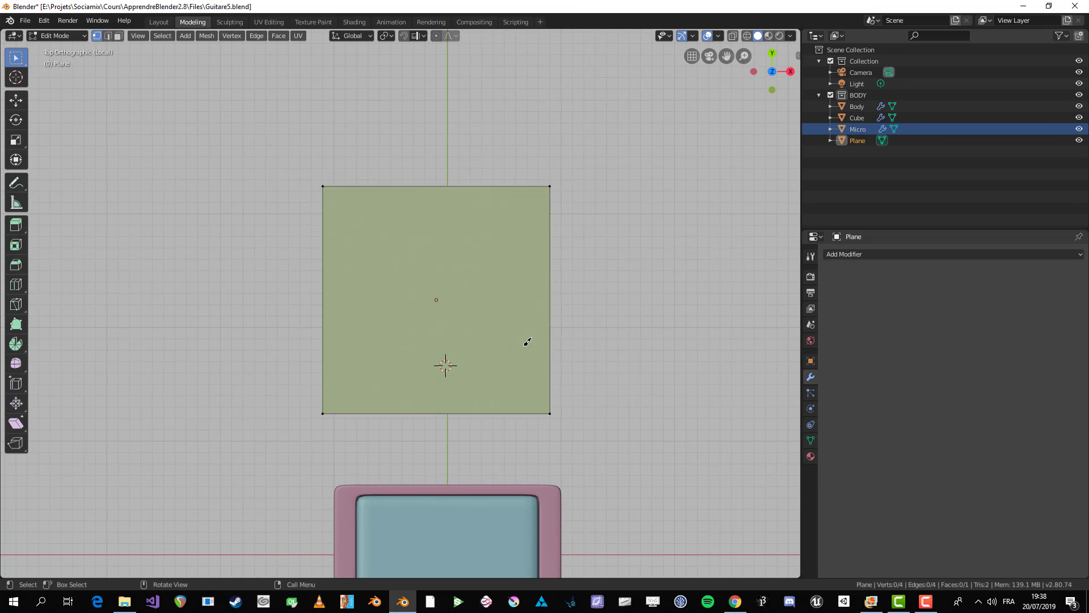
scroll(590, 289, "up", 2)
key("ctrl+r")
left_click(613, 321)
left_click(610, 283)
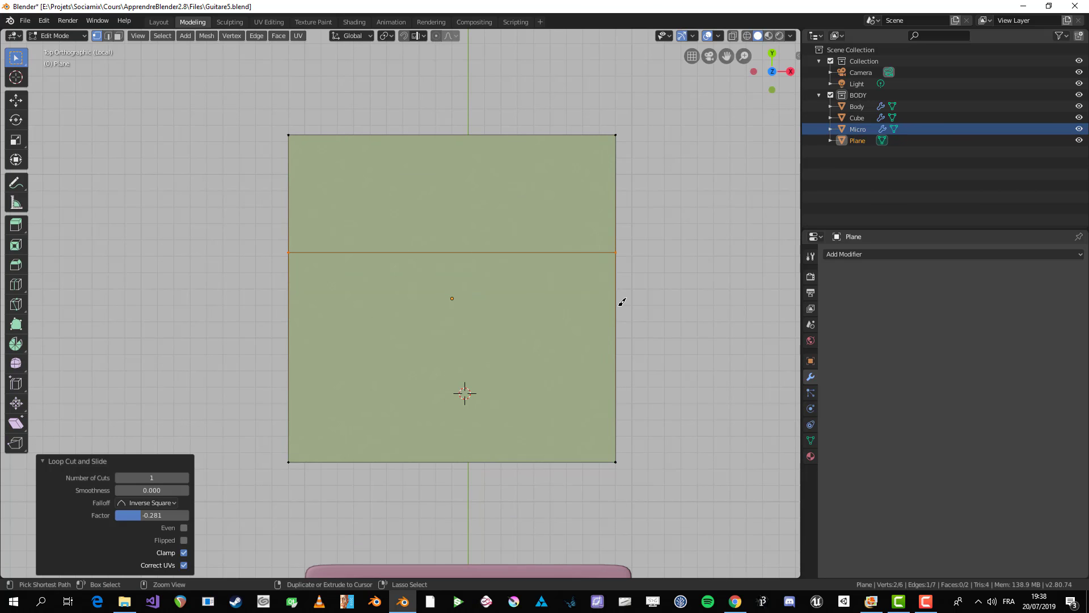
key("ctrl+z")
key("ctrl+r")
left_click(618, 301)
right_click(619, 301)
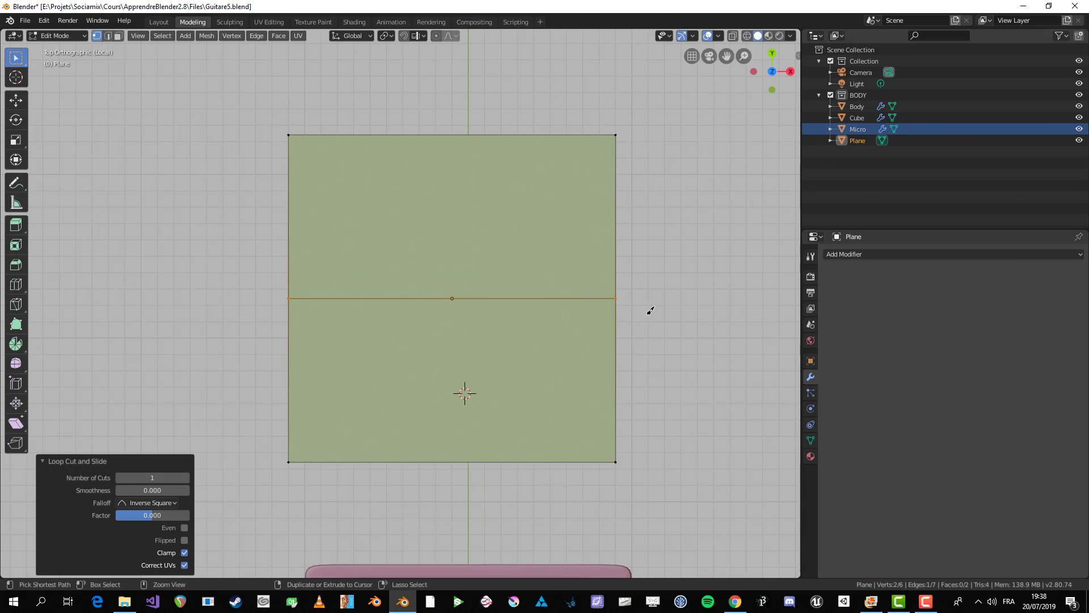
- Bevel the center cut by about 26% with one segment to form a middle strip, and deselect everything
key("ctrl+b")
scroll(671, 316, "down", 1)
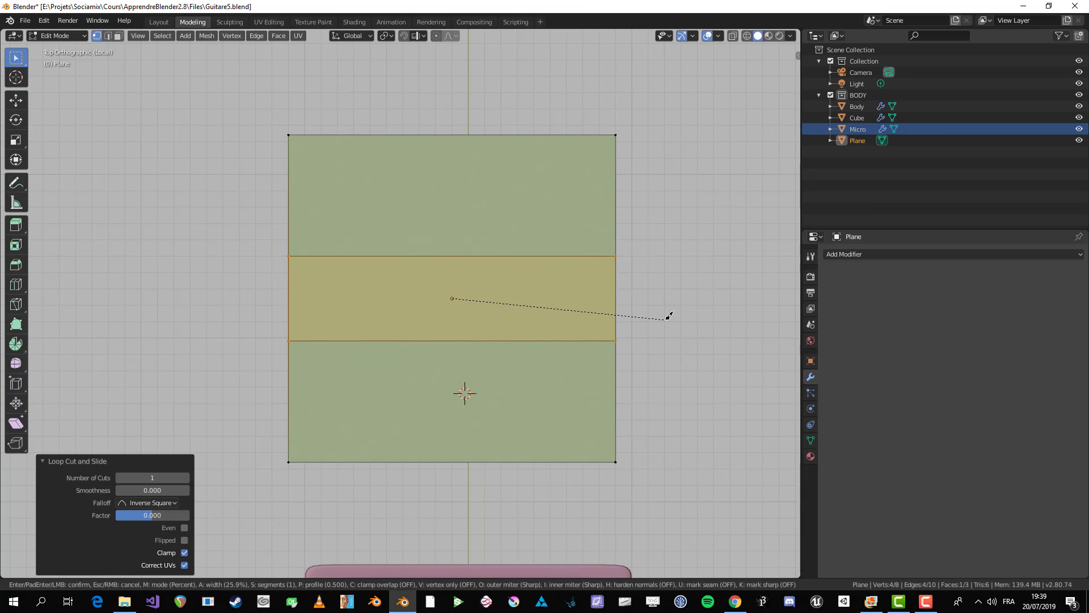
left_click(670, 316)
right_click(671, 316)
key("alt+a")
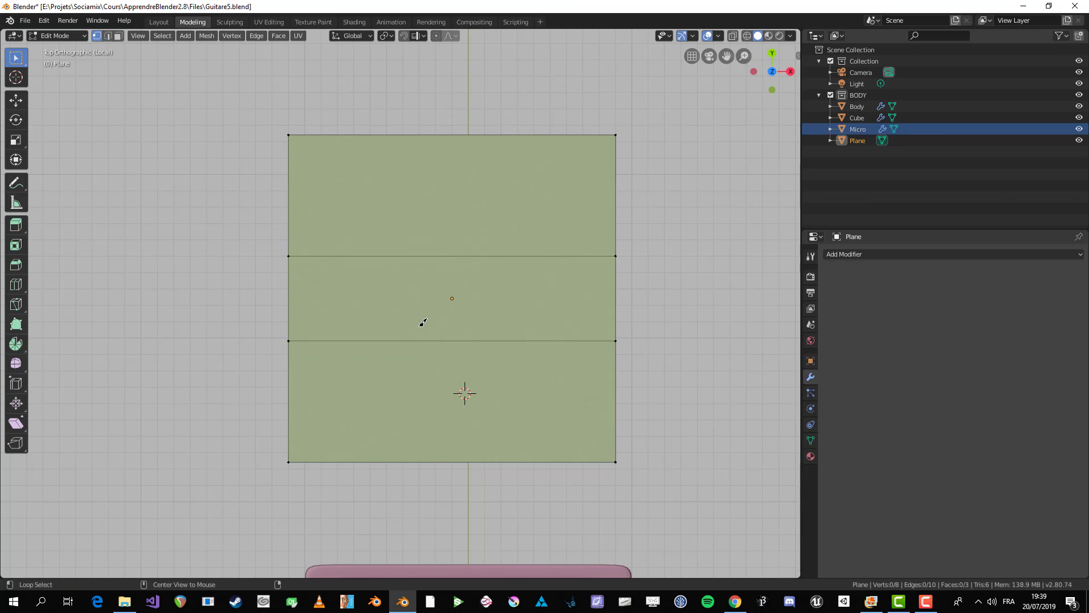
scroll(422, 322, "down", 2)
scroll(447, 312, "up", 1)
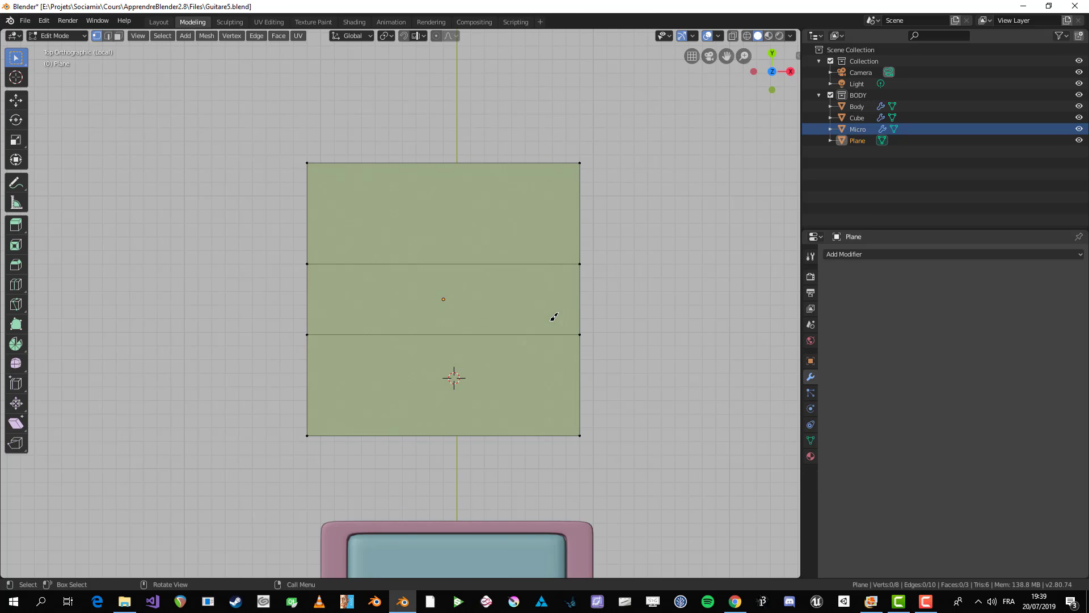
- Select the plane's four outer corner vertices and scale them to about 0.6 along X
left_click_drag(265, 126, 582, 221)
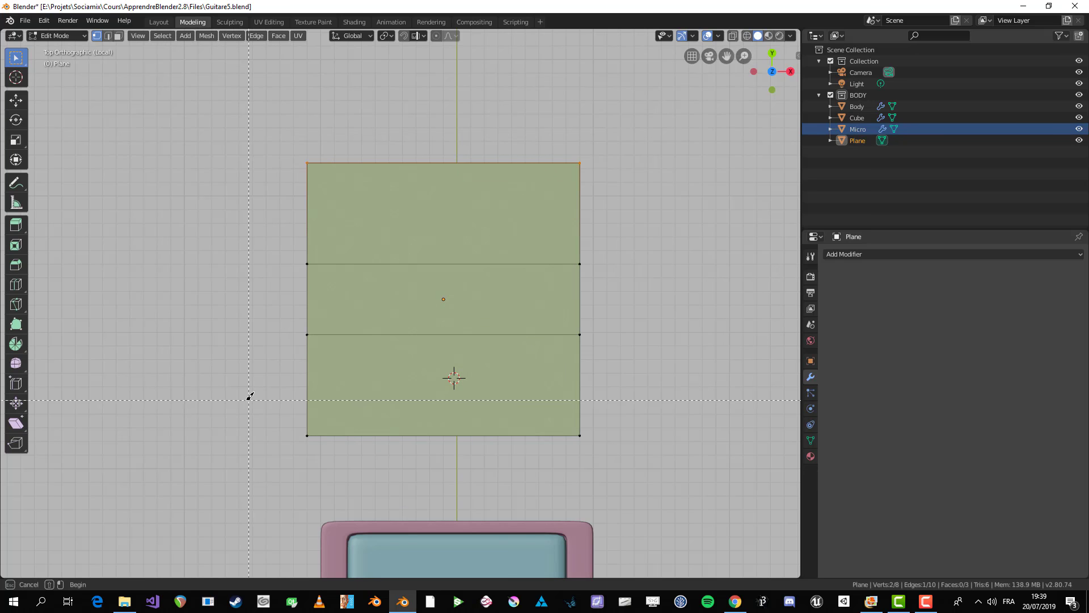
left_click_drag(248, 396, 623, 441, "shift")
key("s")
key("x")
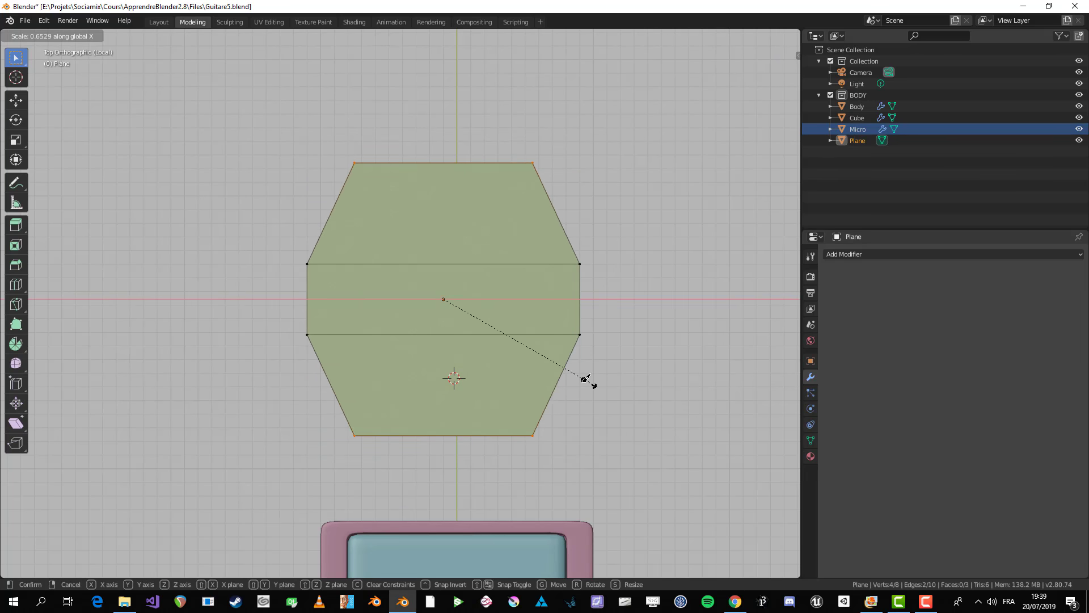
left_click(579, 376)
- Add one centered loop cut running parallel to Y through all three strips of the plane
key("ctrl+r")
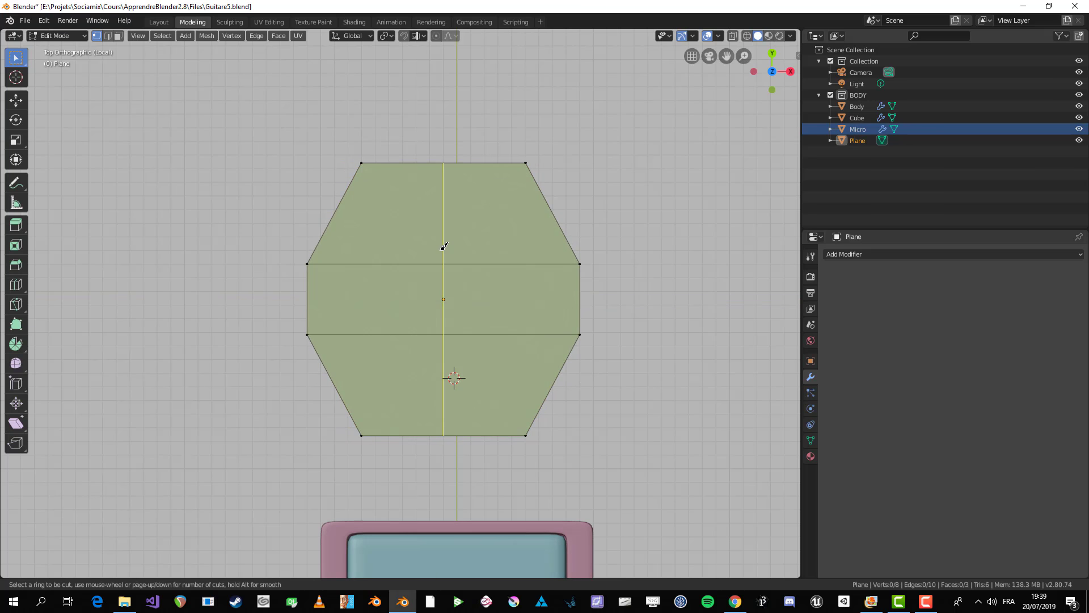
left_click(440, 246)
right_click(490, 180)
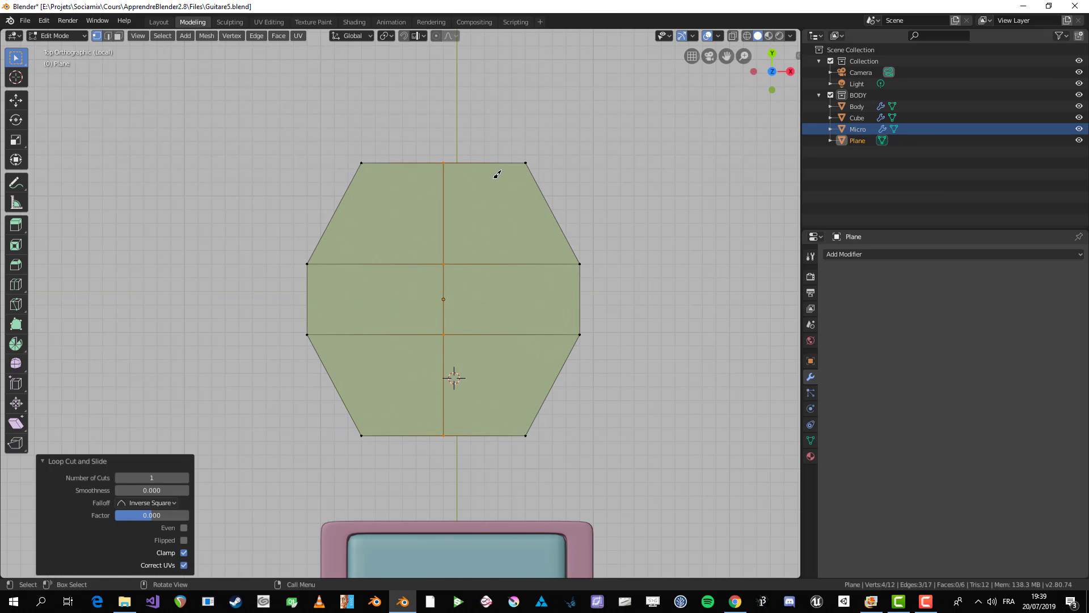
- Try to scale the whole new center loop to about 1.12 along Y, and undo it
key("s")
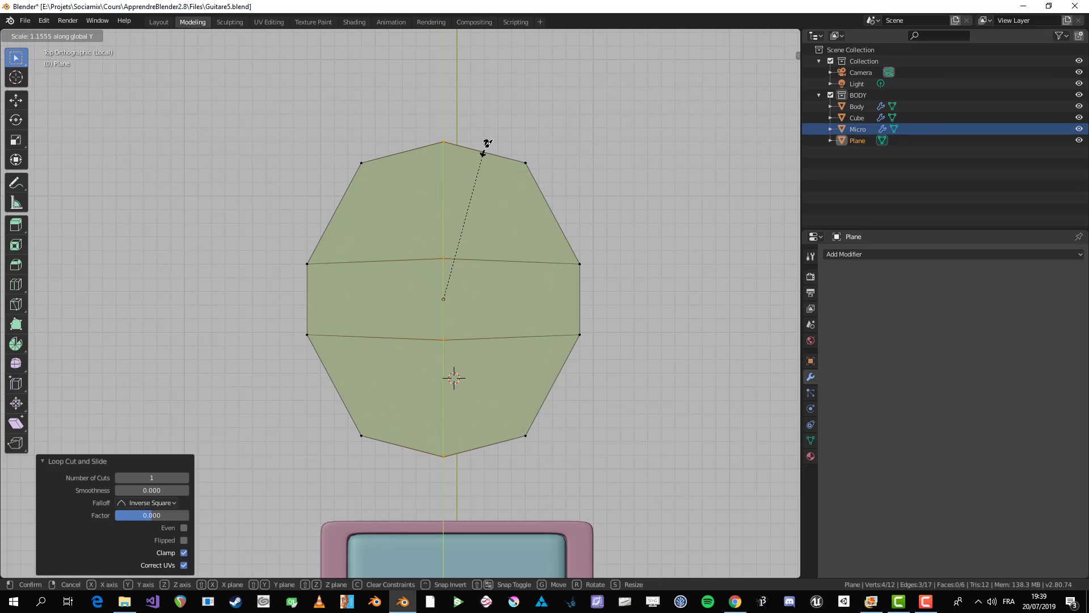
left_click(488, 144)
key("ctrl+z")
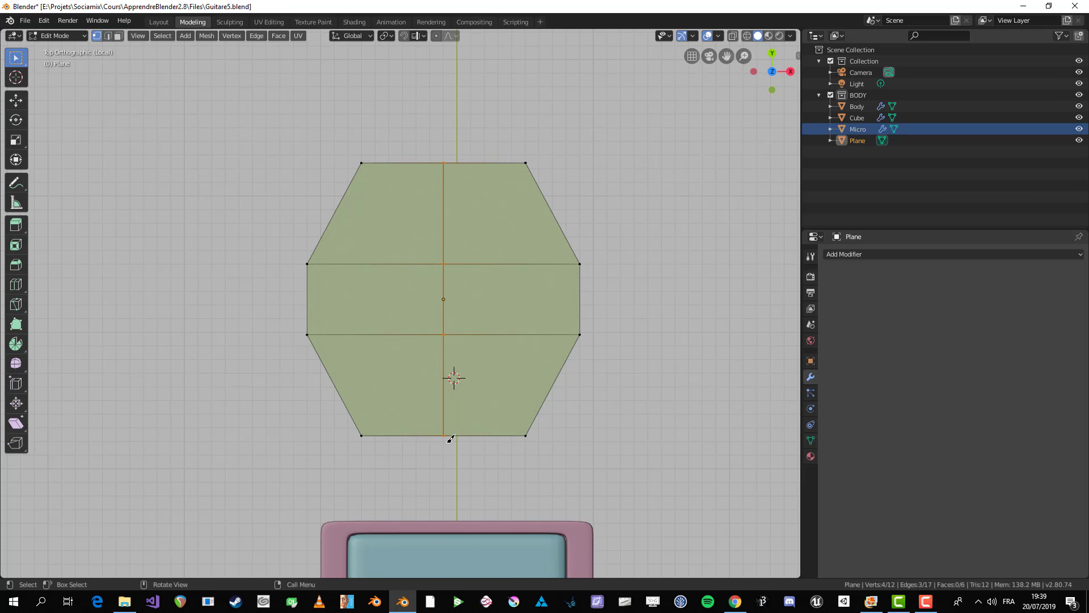
- Scale only the two end vertices of the center loop to about 1.12 along Y
key("s")
key("Escape")
key("s")
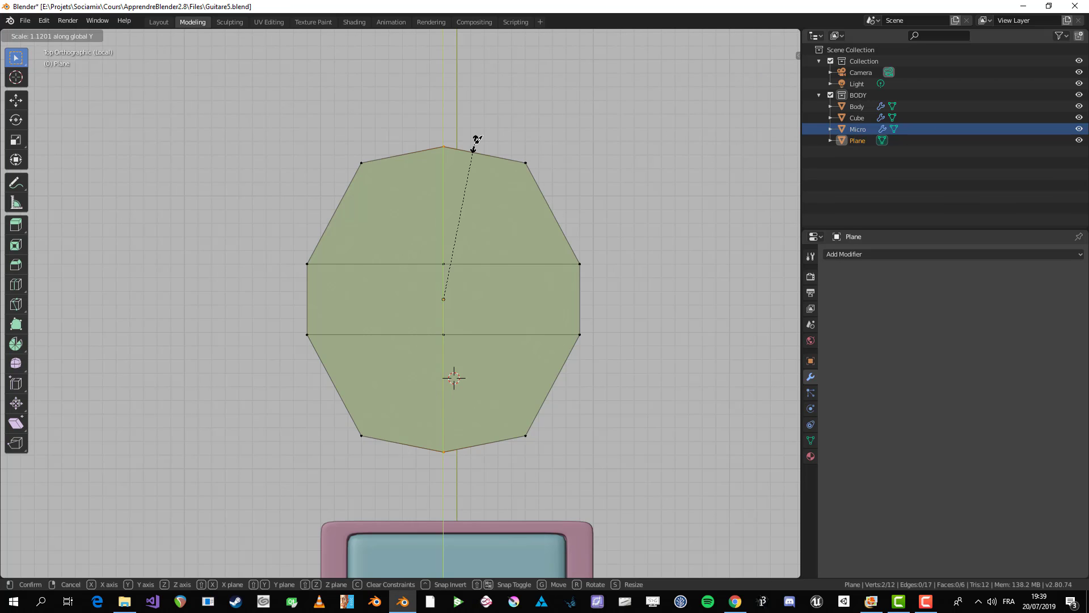
left_click(475, 143)
- Select the whole mesh, and enable the Mesh: LoopTools add-on by searching the add-on preferences for Loop
key("a")
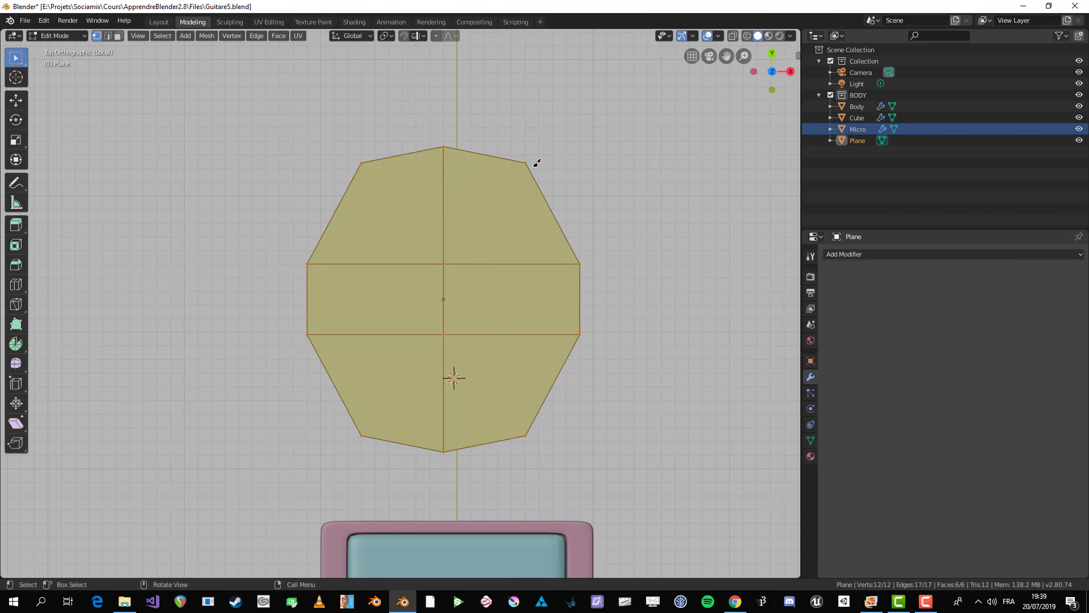
right_click(523, 187)
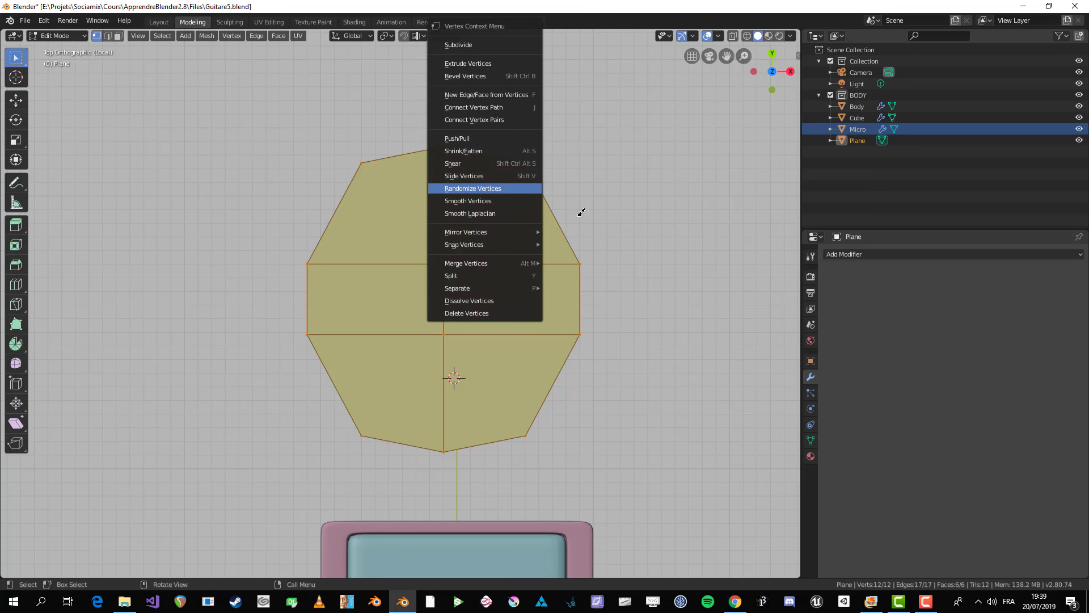
key("F4")
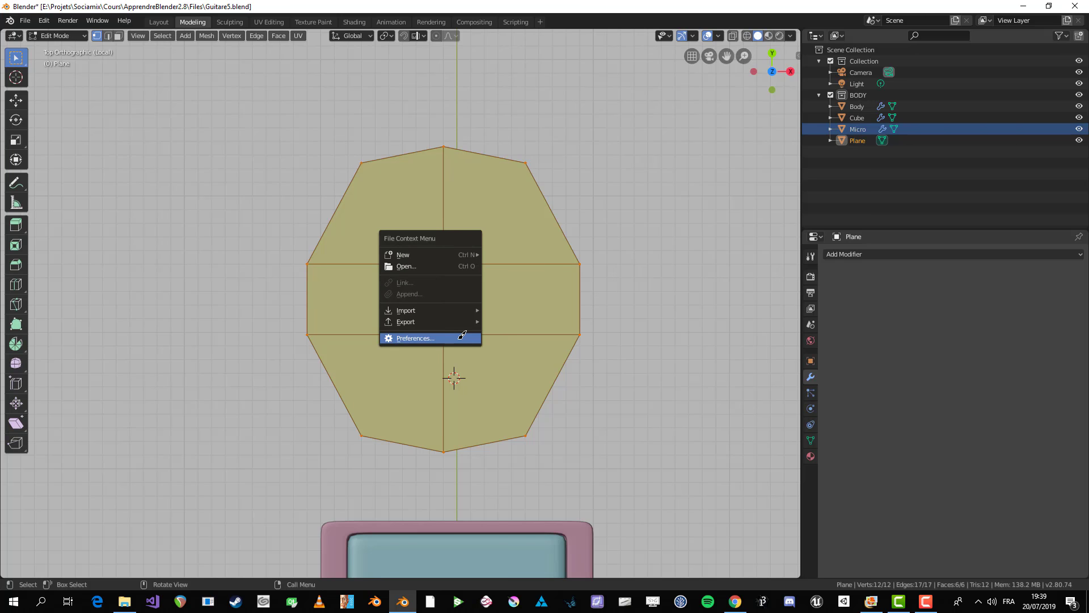
left_click(462, 338)
left_click(559, 233)
type("Mesh")
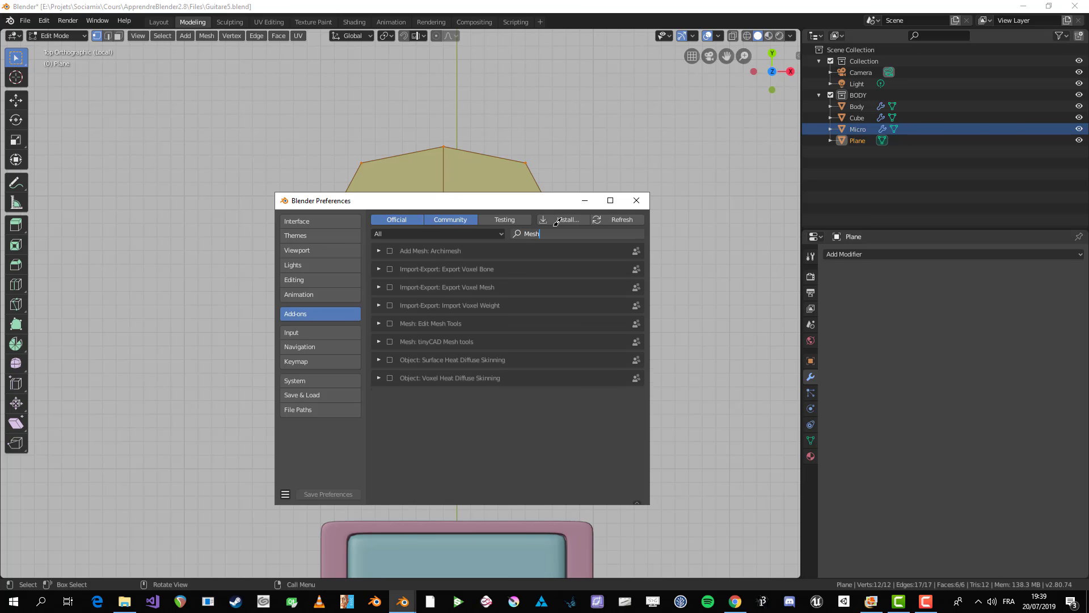
key("BackSpace")
key("BackSpace")
key("BackSpace")
key("BackSpace")
type("Loop")
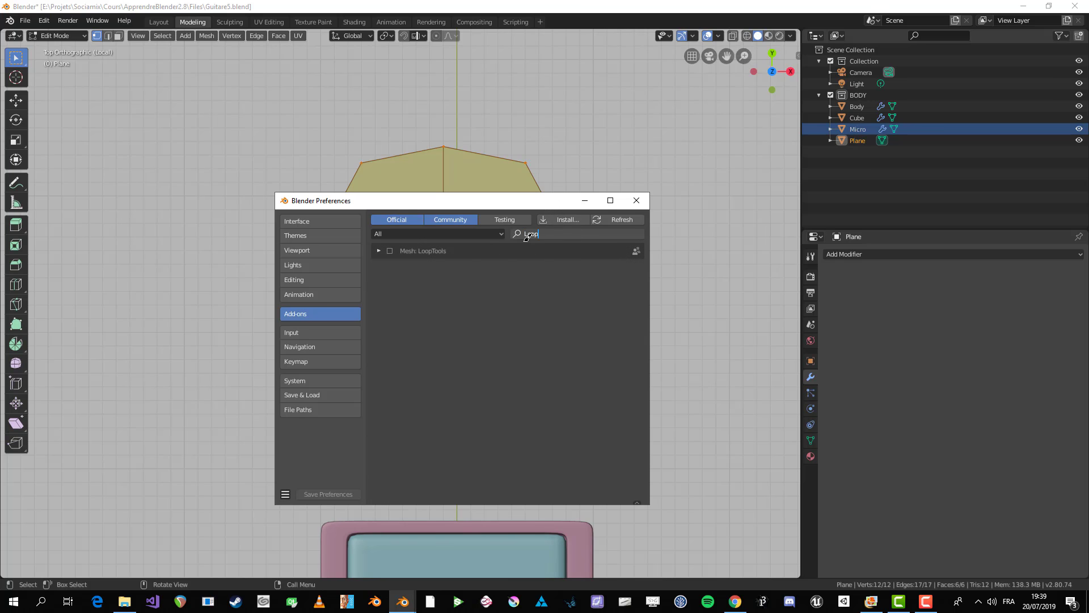
key("Return")
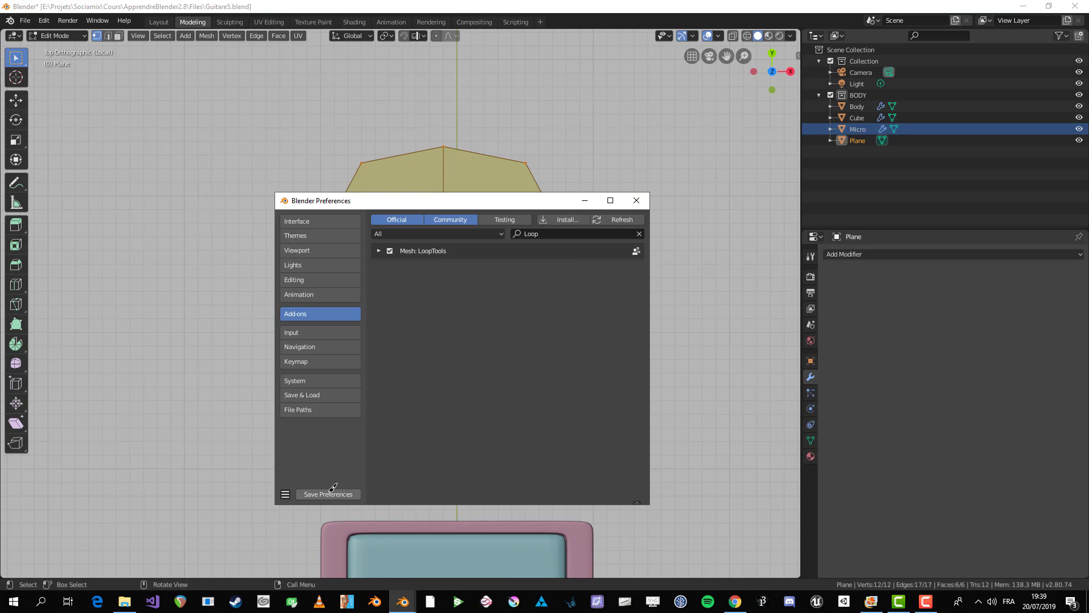
left_click(638, 200)
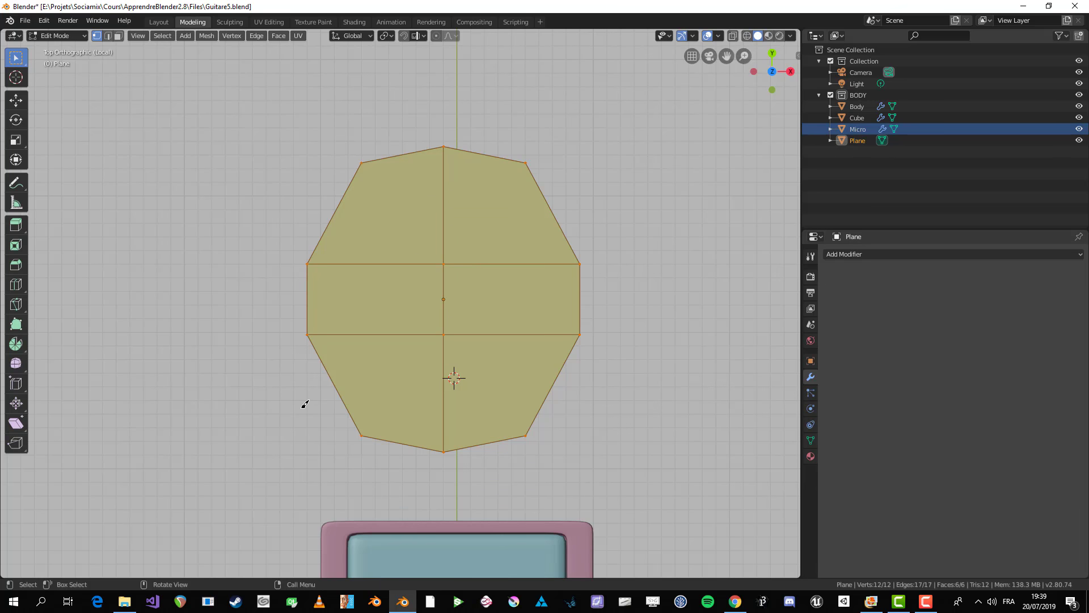
- Try the LoopTools Circle operation on the whole selected mesh, and undo it
right_click(442, 271)
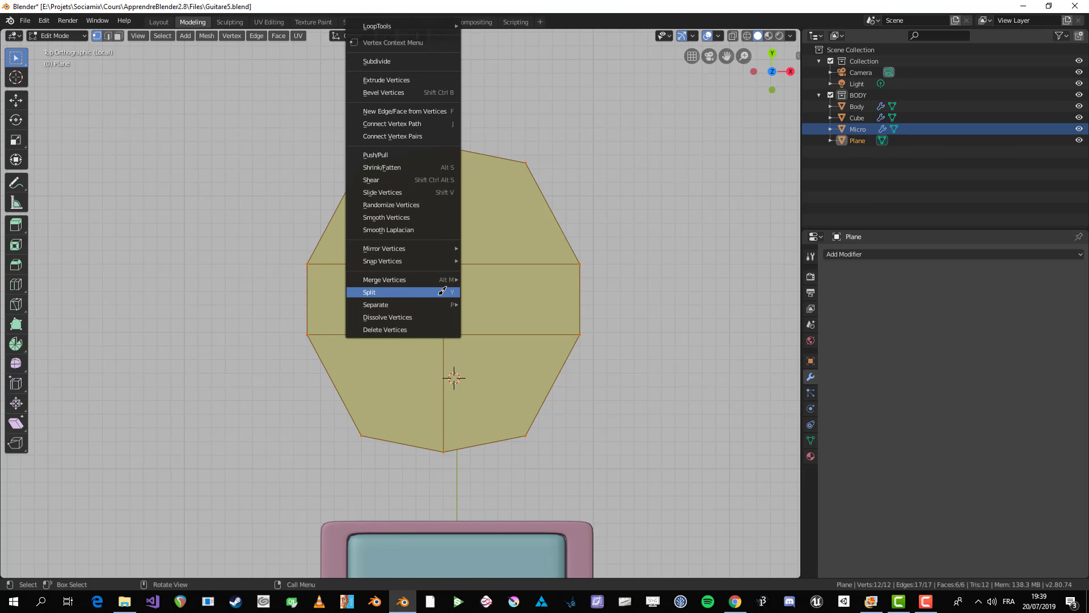
mouse_move(420, 24)
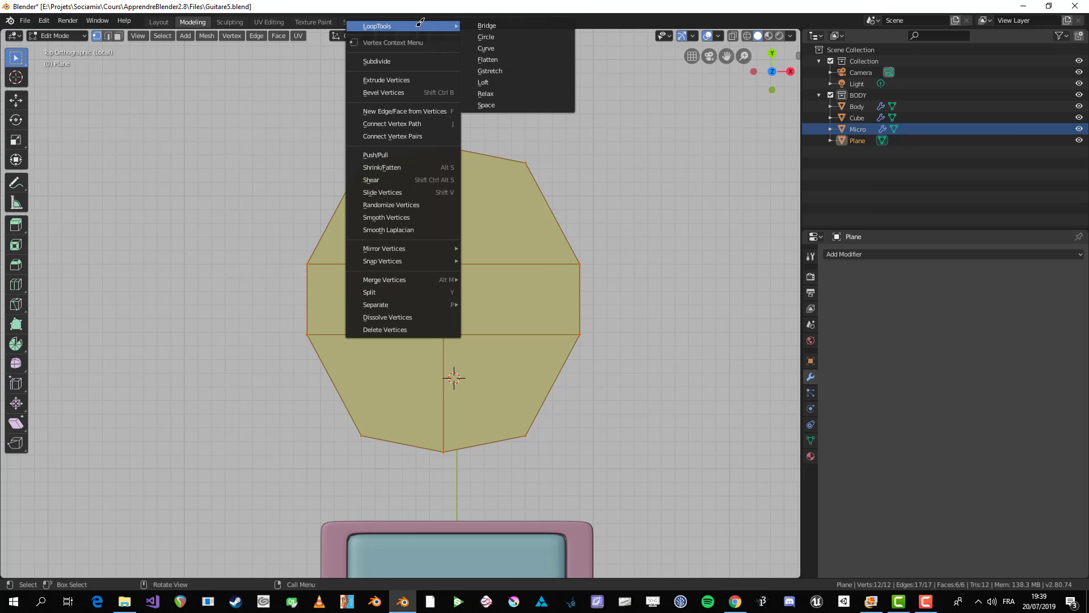
left_click(507, 34)
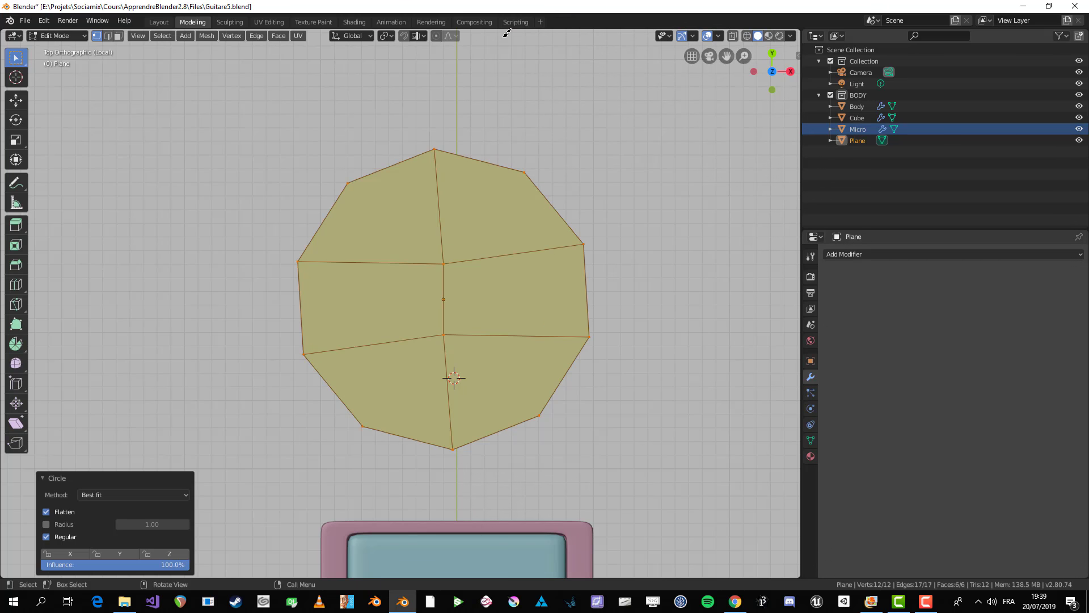
key("alt+a")
key("ctrl+z")
- Round the plane's outline with LoopTools Circle and rotate the whole mesh by about 3.6 degrees to straighten it
right_click(491, 294)
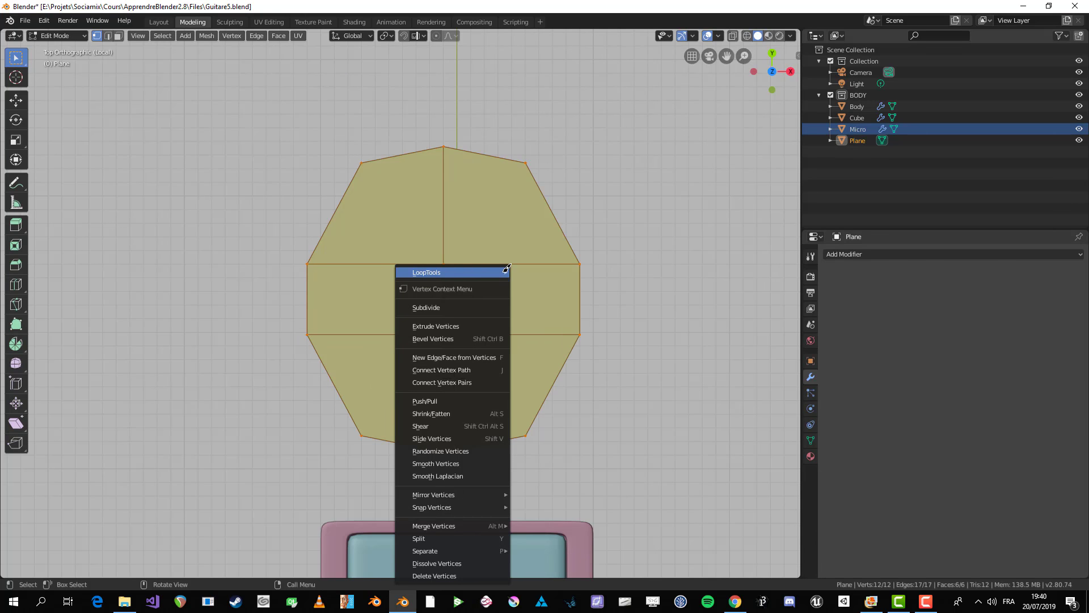
mouse_move(507, 268)
left_click(583, 282)
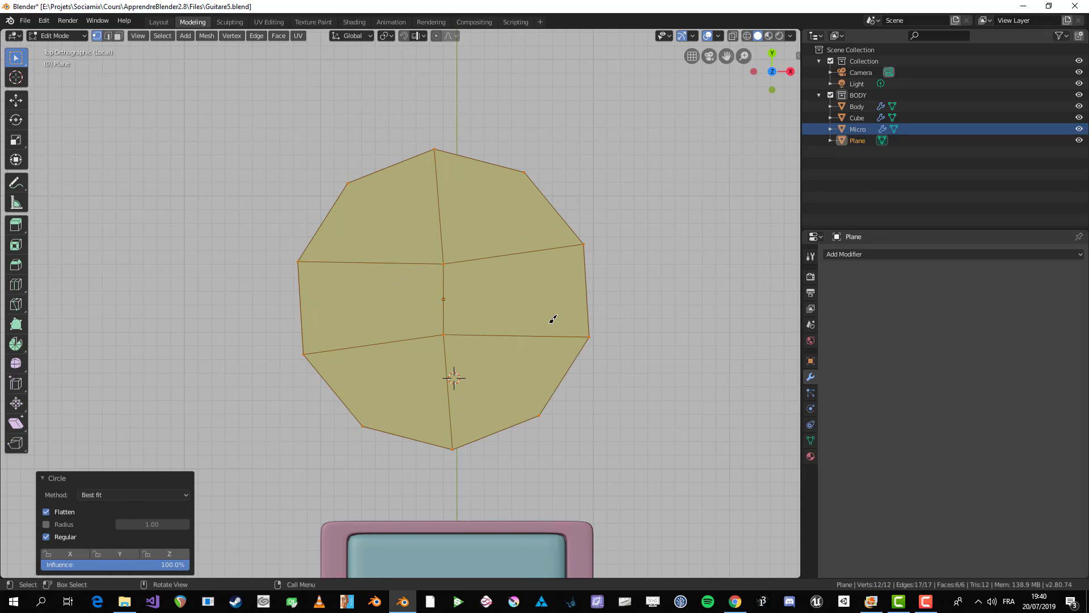
left_click(467, 332)
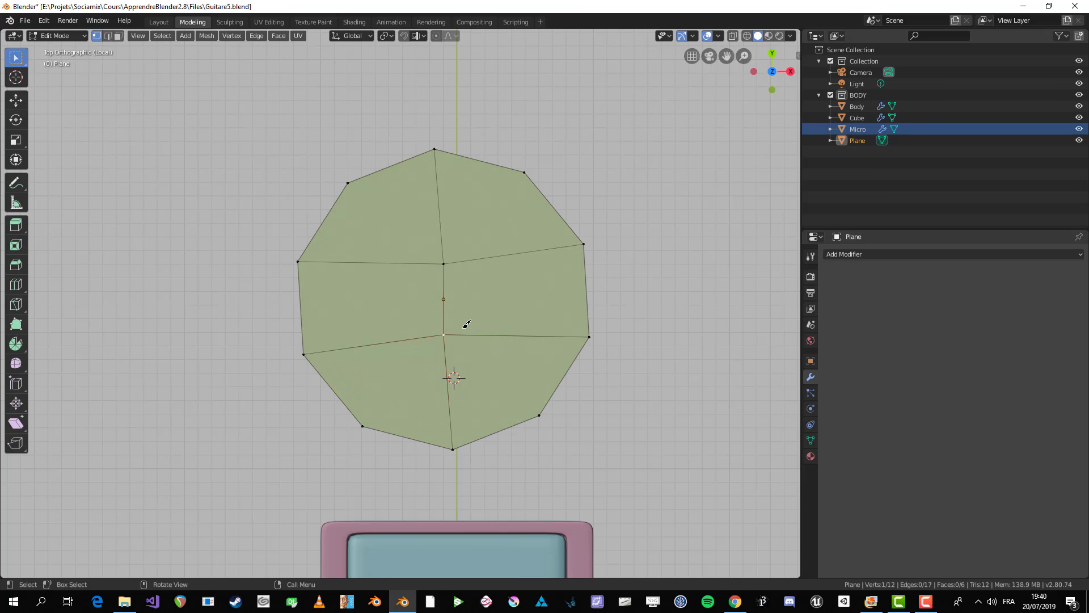
key("r")
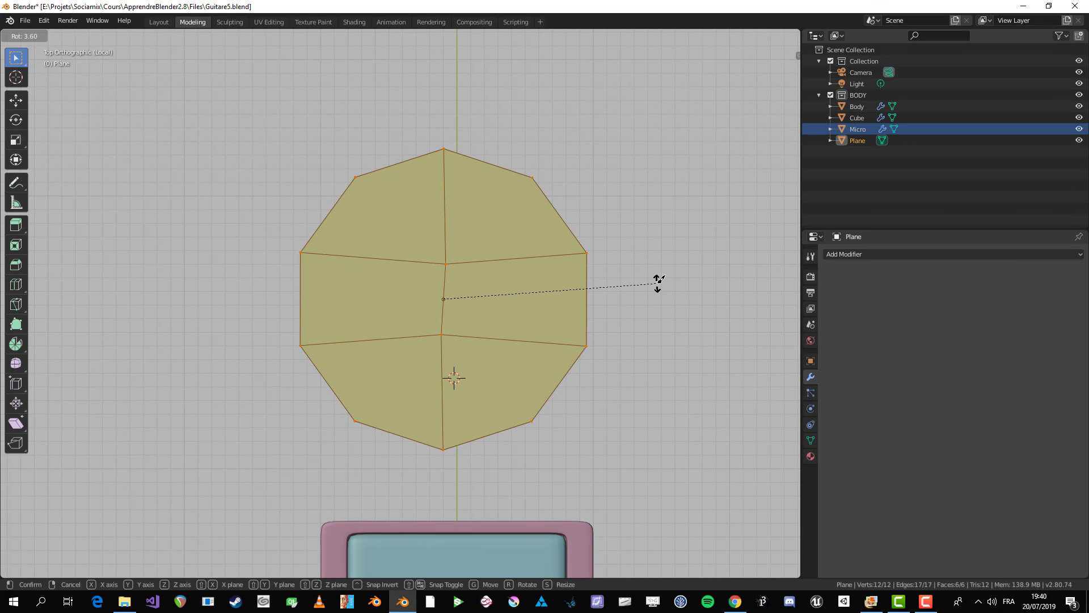
left_click(656, 287)
- Straighten the lower crosswise row of three vertices by scaling it to 0 along Y
key("alt+a")
left_click_drag(620, 357, 620, 358)
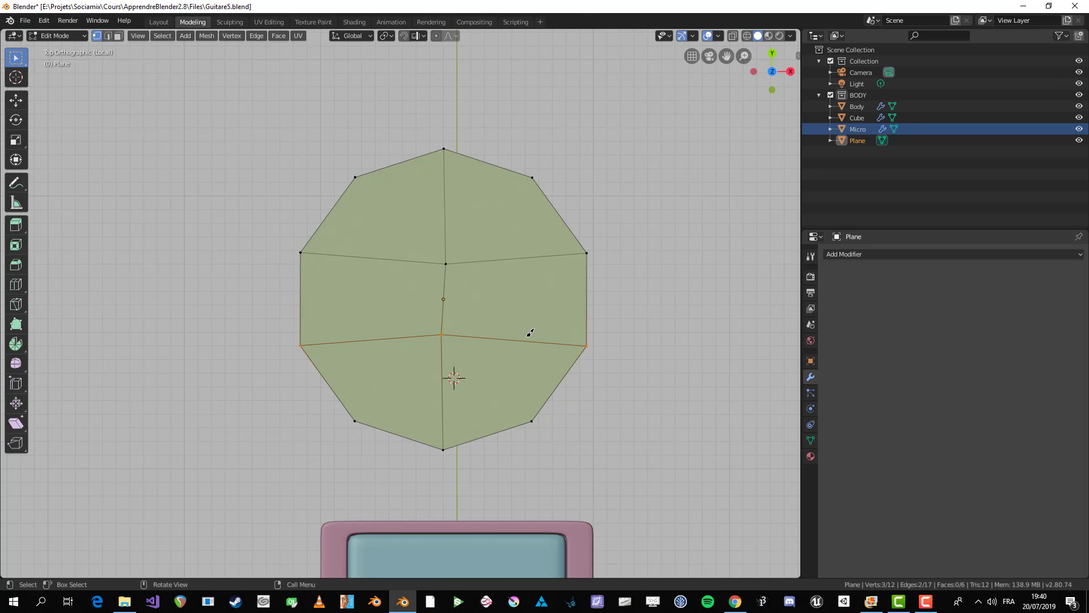
key("s")
key("y")
key("0")
key("Return")
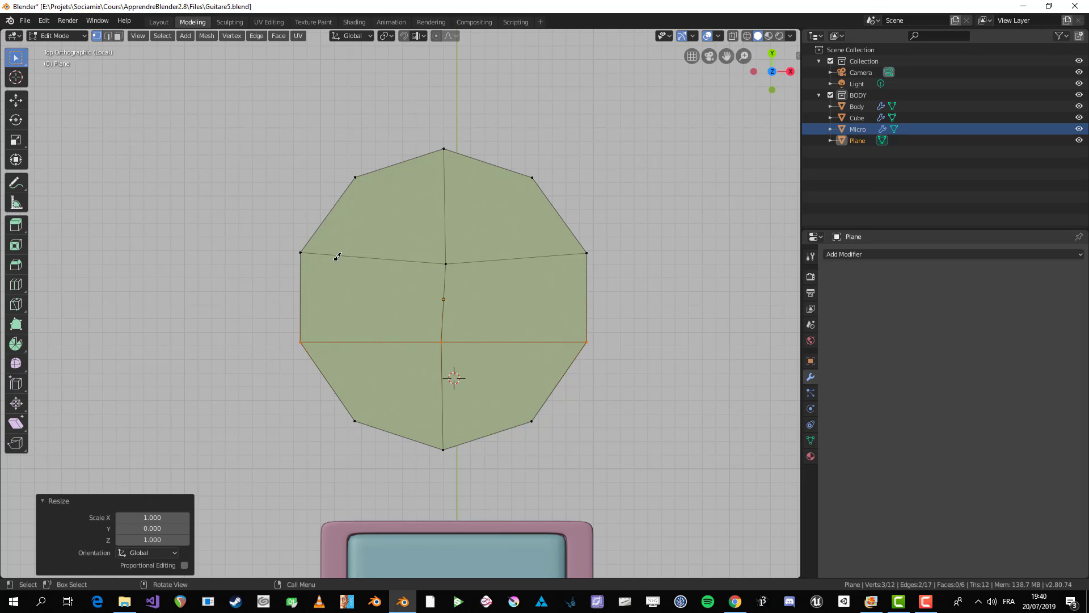
- Straighten the upper crosswise row of three vertices by scaling it to 0 along Y
left_click_drag(273, 218, 596, 275)
key("s")
key("y")
key("0")
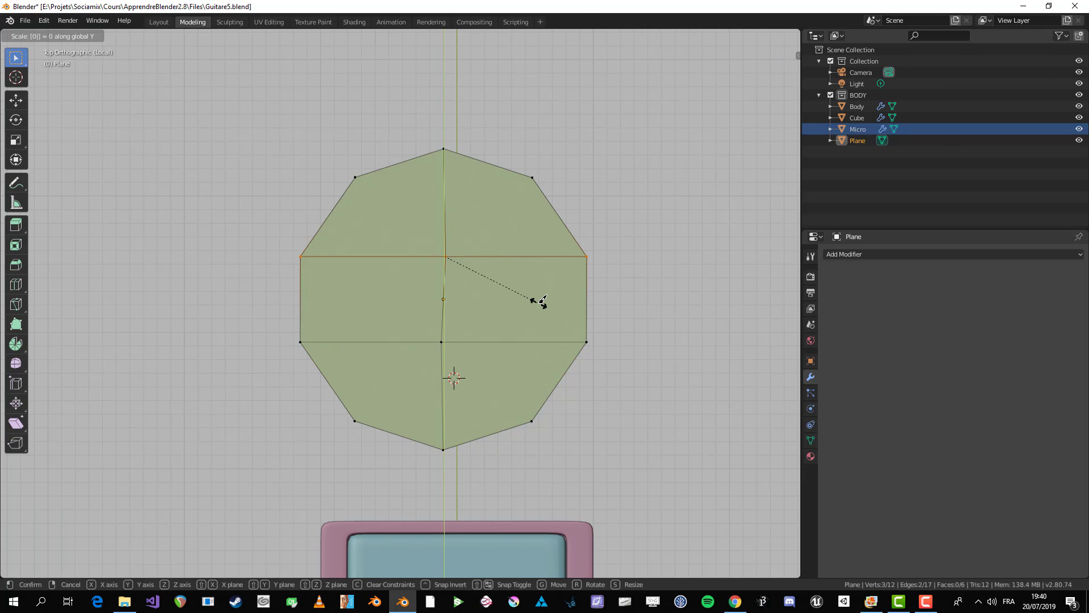
key("Return")
- Align the four vertices of the center line by scaling them to 0 along X
key("alt+a")
key("b")
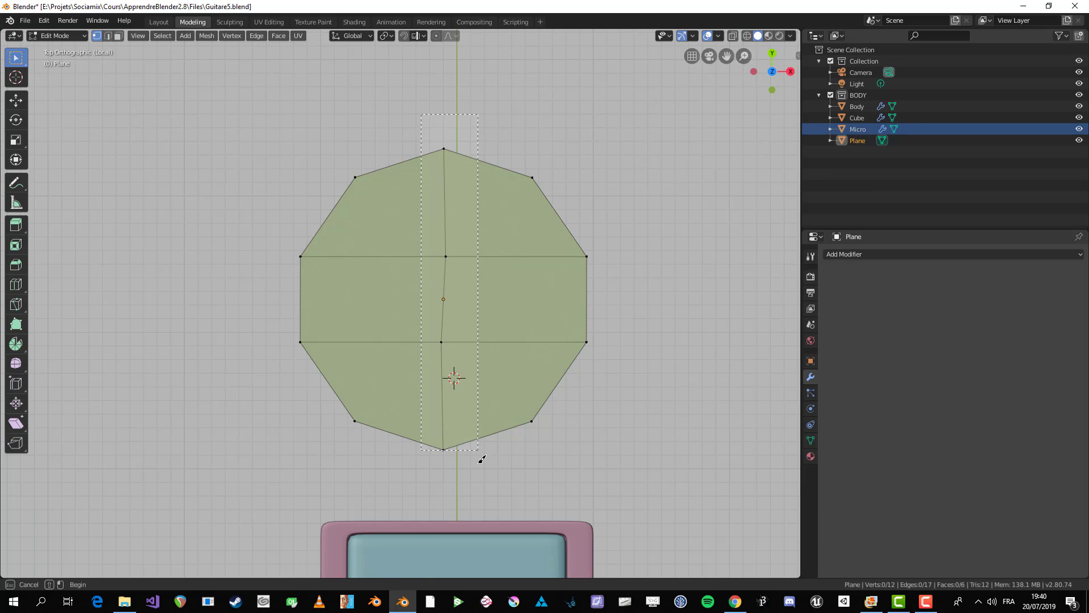
left_click_drag(482, 459, 482, 459)
key("s")
key("x")
key("0")
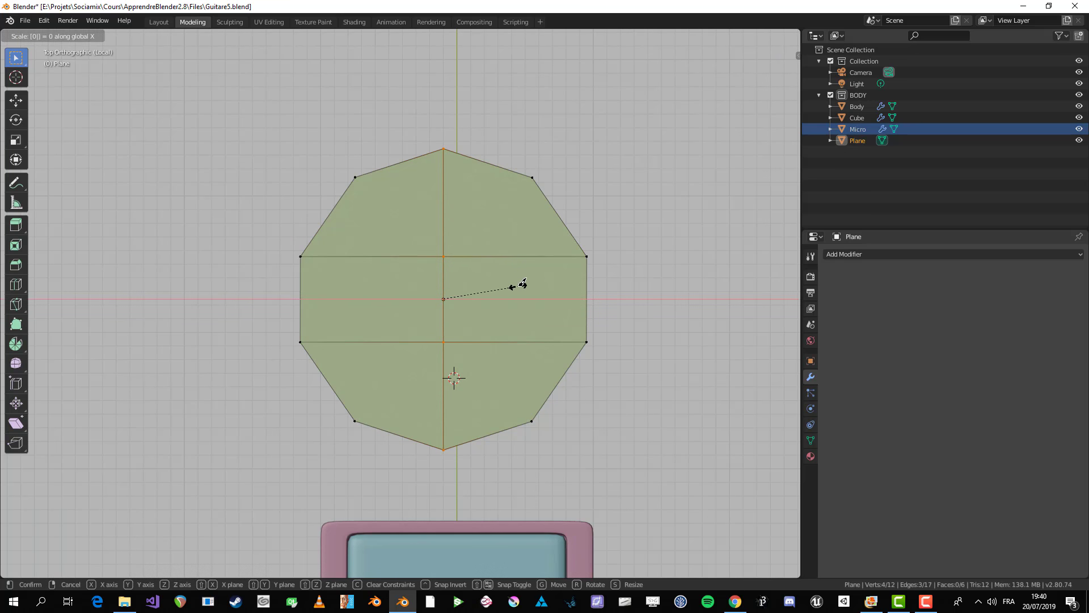
key("Return")
- Extrude the four faces on both sides of the middle strip upward by about 0.48 m to form the slot
key("alt+a")
middle_click_drag(534, 305, 573, 327)
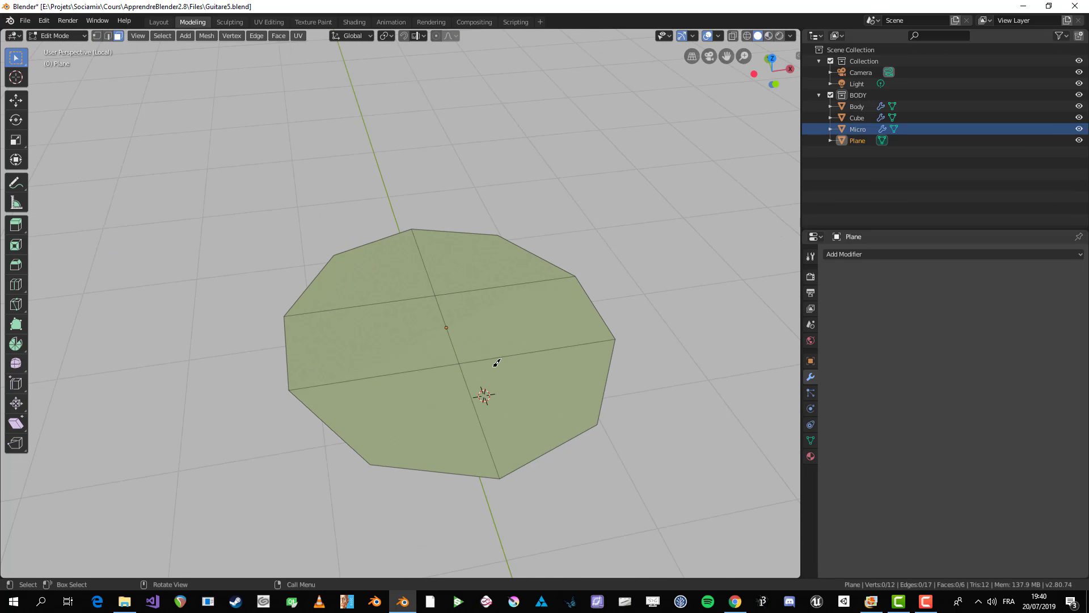
key("a")
left_click(425, 399)
left_click(509, 383, "shift")
left_click(407, 265, "shift")
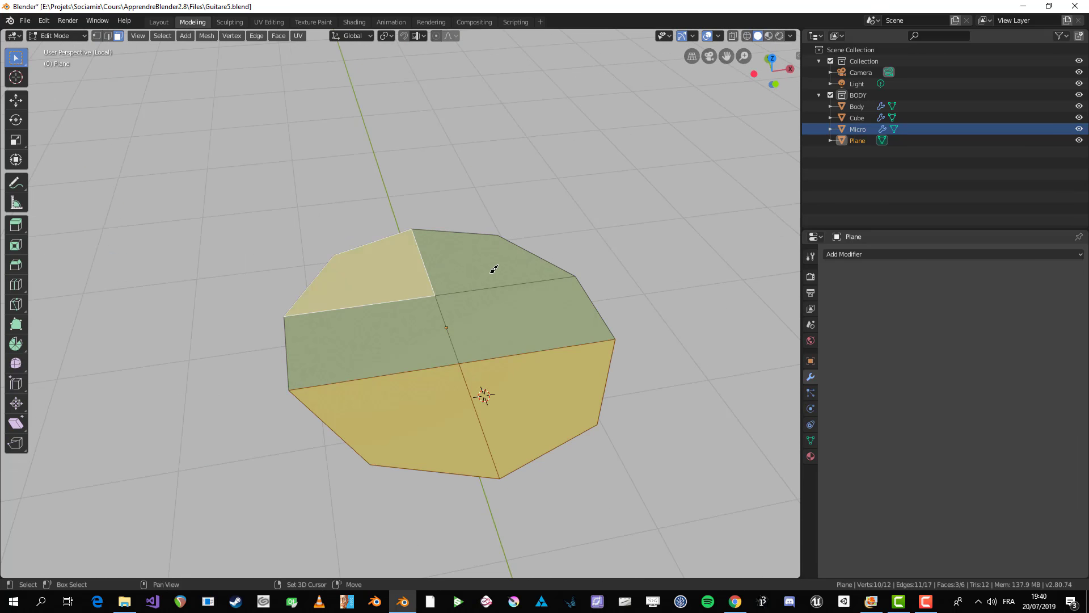
left_click(493, 269, "shift")
middle_click_drag(352, 360, 468, 332)
key("e")
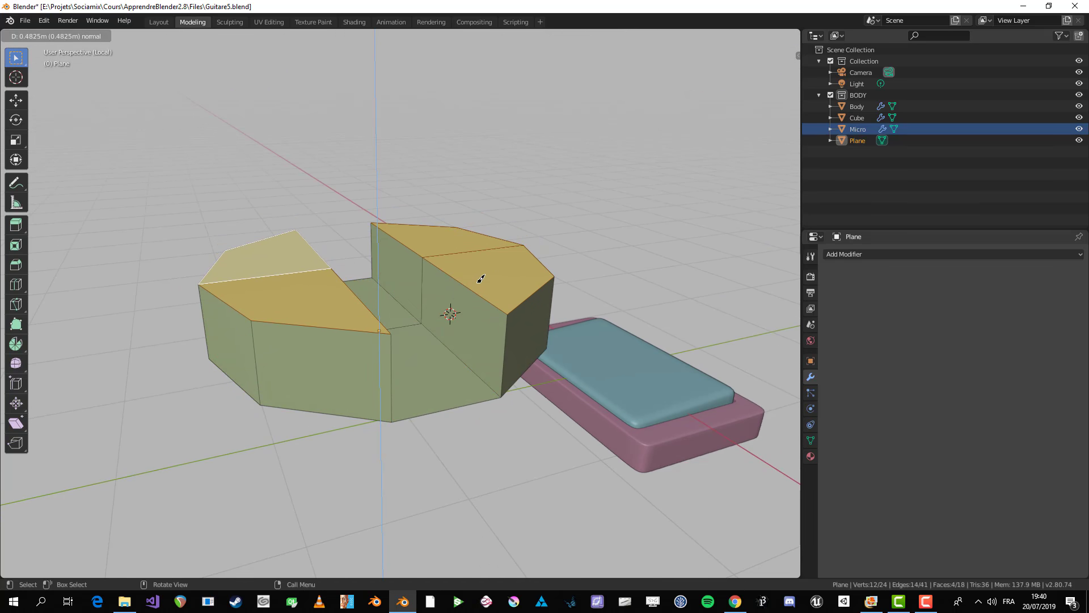
left_click(481, 279)
middle_click_drag(492, 275, 346, 333)
left_click(380, 446)
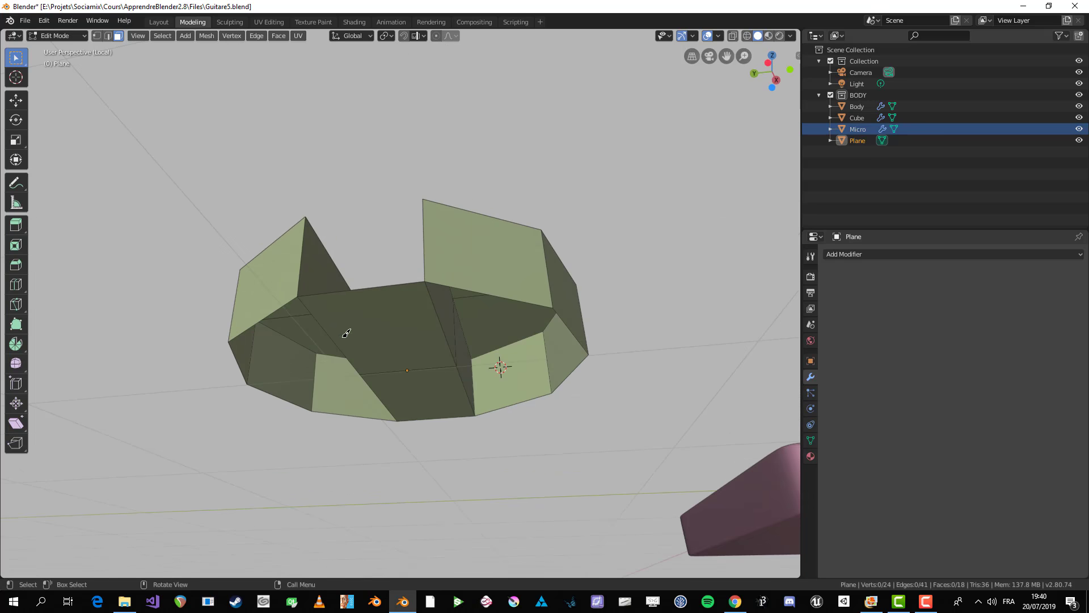
middle_click_drag(280, 306, 373, 323)
left_click(371, 257)
key("2")
left_click(275, 241, "alt")
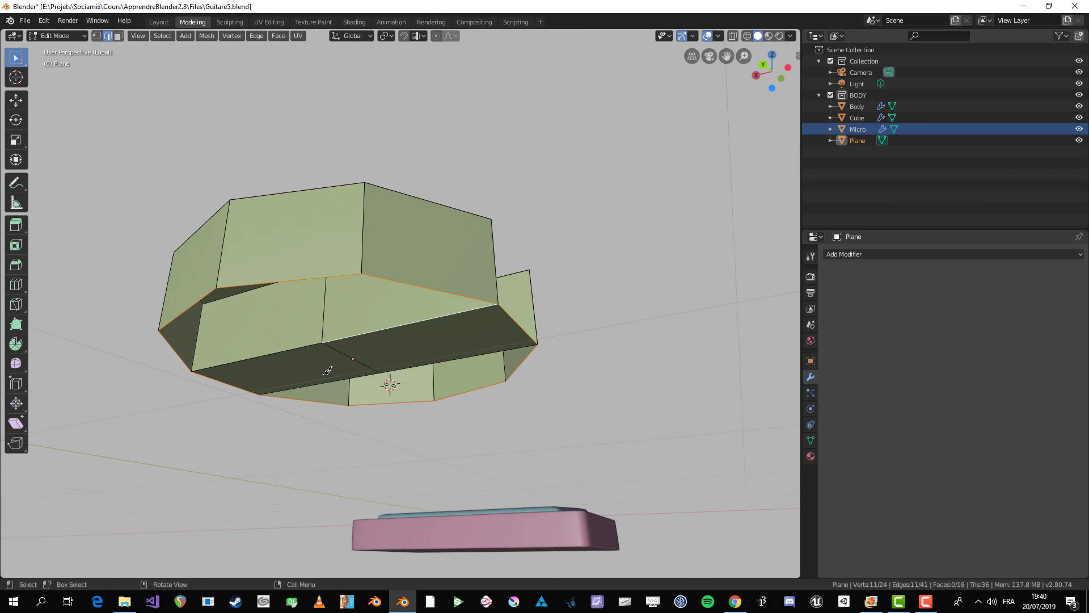
middle_click_drag(327, 370, 304, 352)
key("3")
left_click(280, 359)
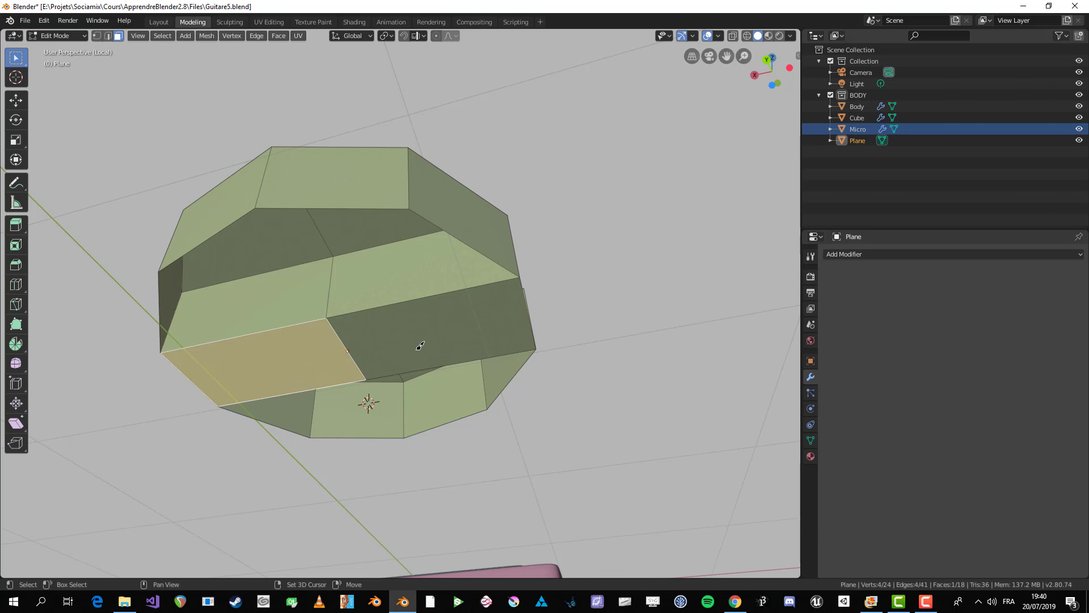
left_click(420, 345, "shift")
middle_click_drag(420, 346, 343, 360)
middle_click_drag(384, 297, 393, 344)
key("2")
key("alt+a")
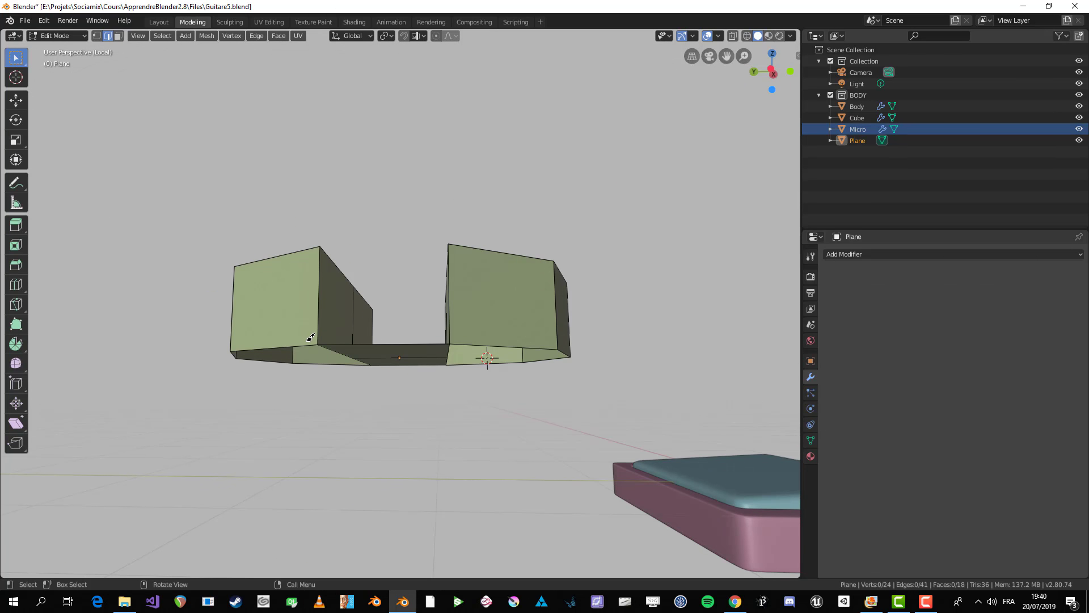
- Extrude the outer bottom outline of the screw head downward by about 0.17 m
key("1")
middle_click_drag(522, 375, 396, 388)
middle_click_drag(481, 364, 470, 306)
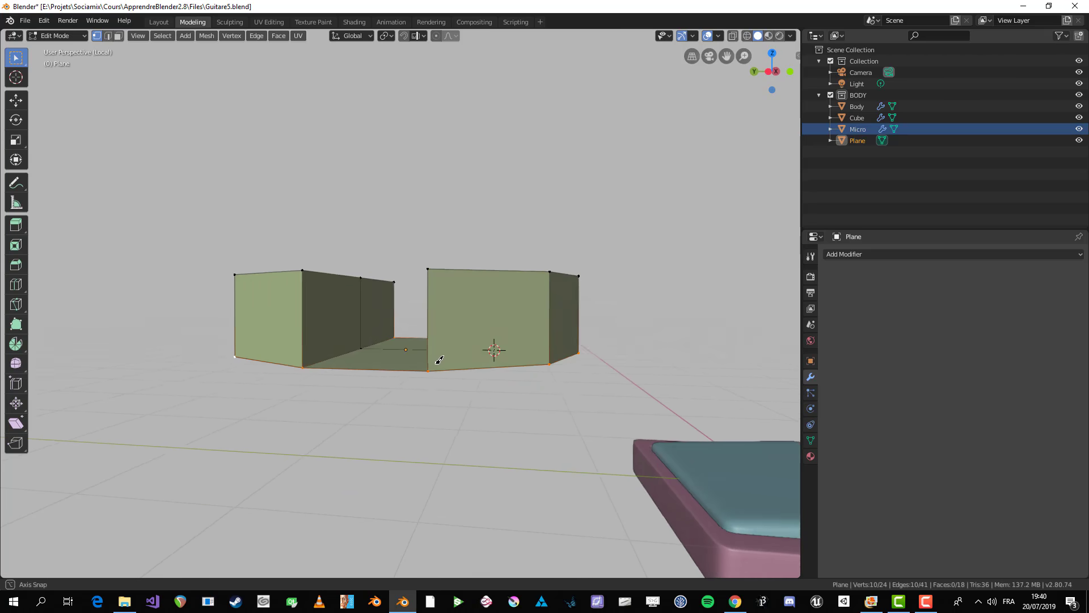
key("e")
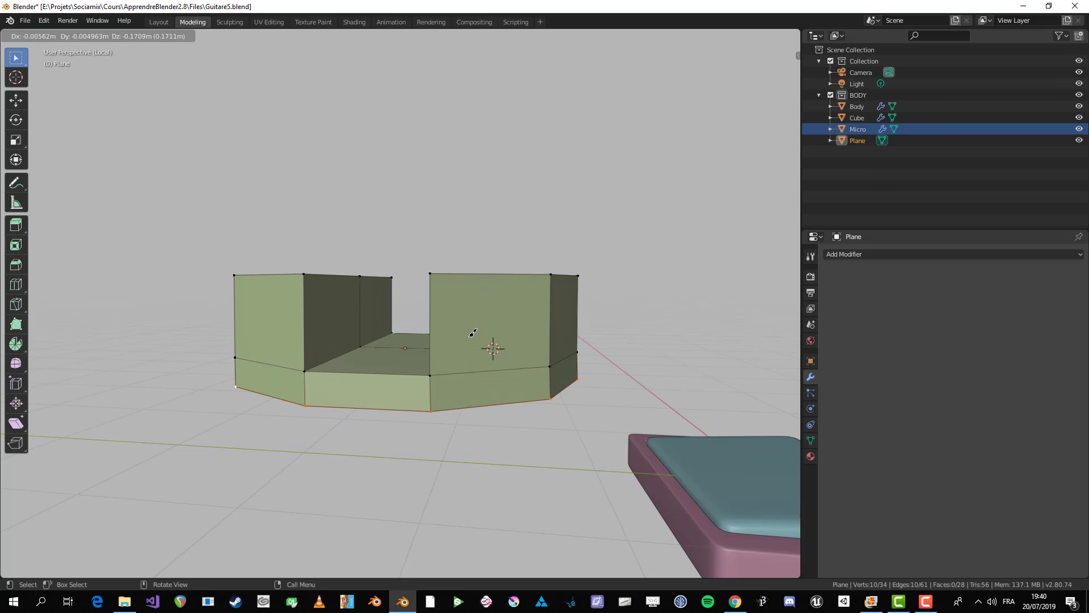
left_click(473, 332)
- Add a Subdivision Surface modifier to the screw and switch off its viewport display for mesh editing
key("Tab")
middle_click_drag(473, 332, 669, 318)
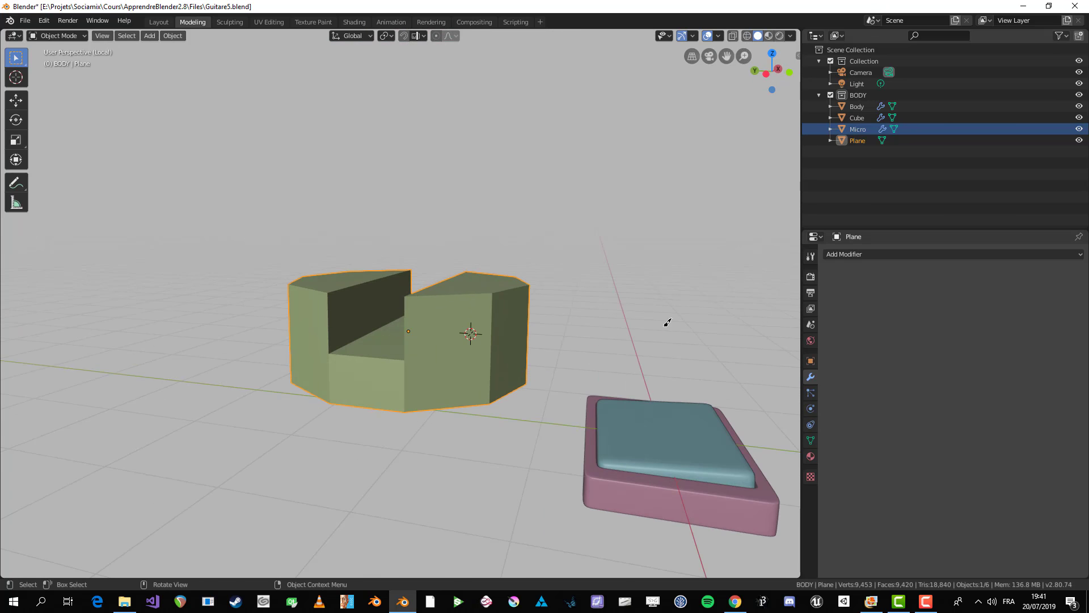
left_click(859, 255)
left_click(873, 442)
middle_click_drag(681, 397, 424, 391)
scroll(553, 360, "up", 3)
scroll(547, 348, "up", 1)
key("Tab")
left_click(996, 270)
- Inset the slot's floor, wall and end faces together with a thickness of about 0.027
left_click(379, 407)
left_click(357, 354, "shift")
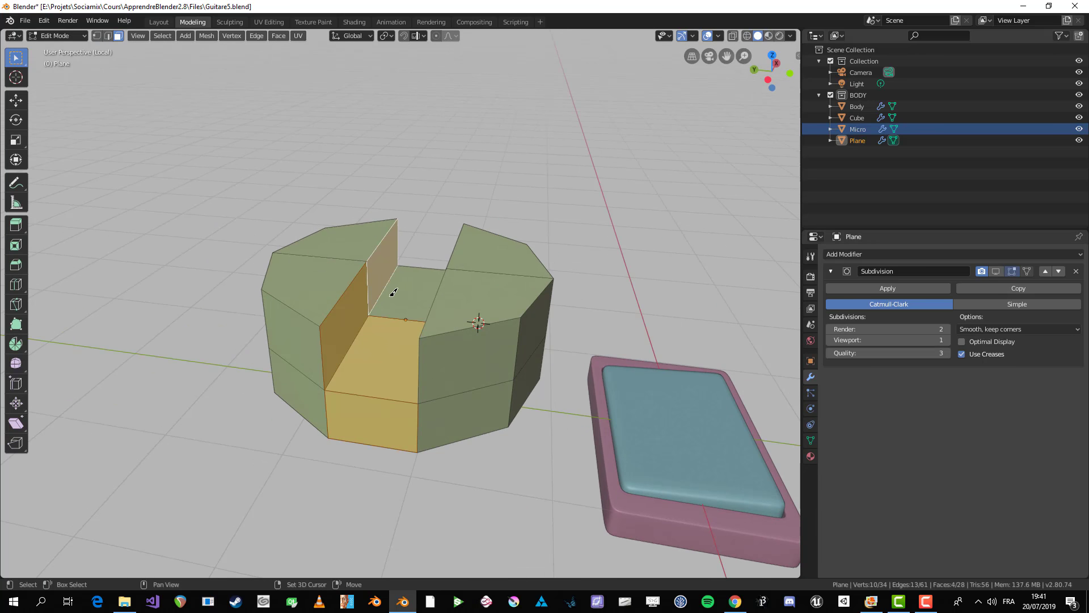
left_click(391, 295, "shift")
middle_click_drag(595, 369, 520, 413)
left_click(356, 391, "shift")
left_click(498, 441, "shift")
left_click(511, 452, "shift")
key("i")
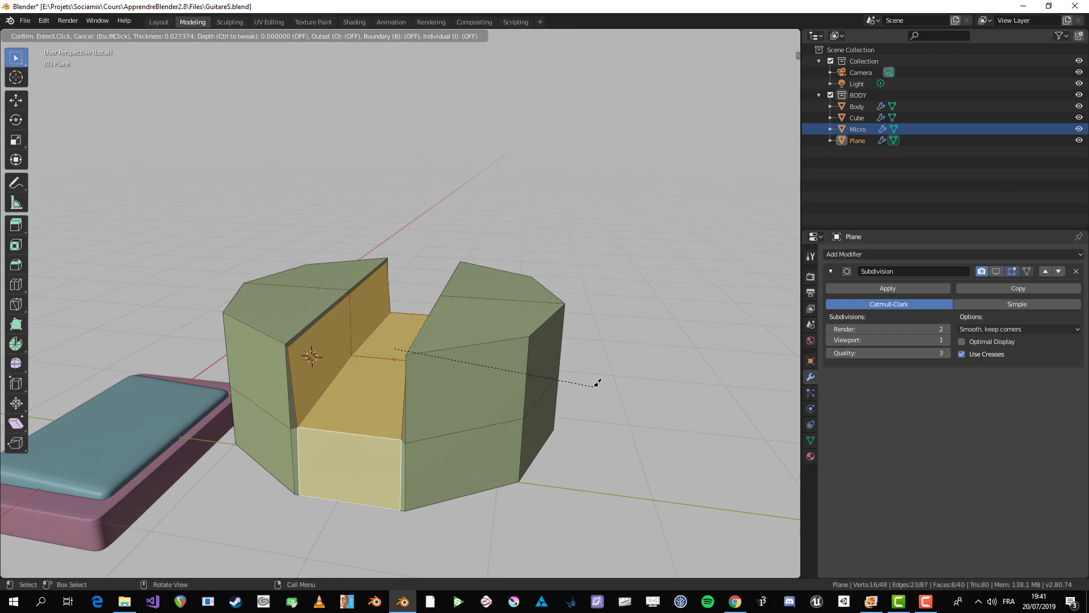
left_click(590, 384)
- Show the subdivision in the viewport again and set its viewport level to 2
middle_click_drag(591, 382, 499, 448)
key("alt+a")
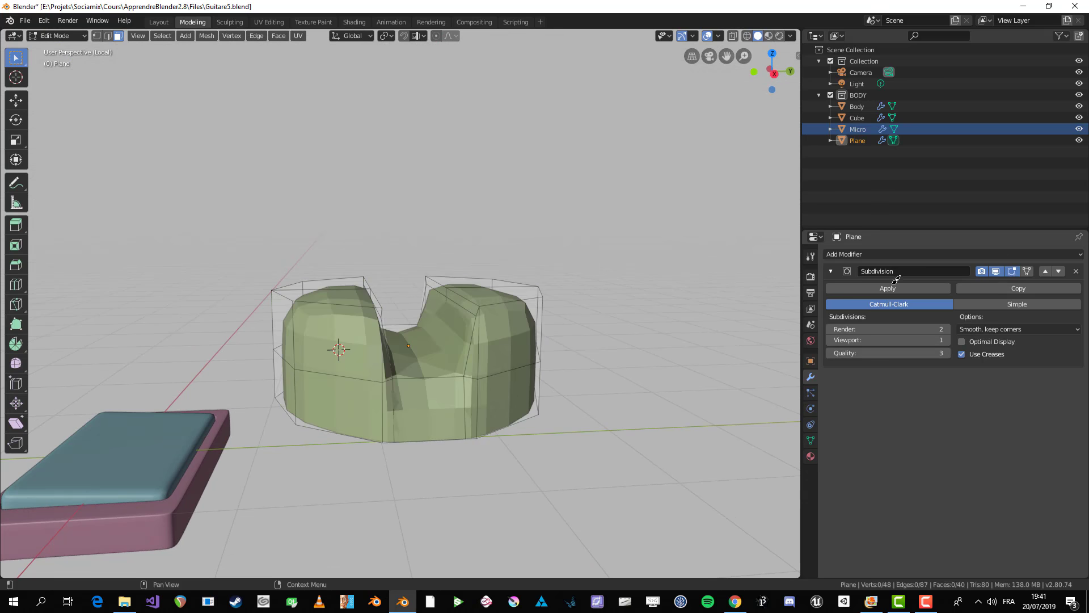
key("Tab")
scroll(579, 352, "down", 2)
middle_click_drag(579, 352, 431, 491)
scroll(507, 366, "up", 3)
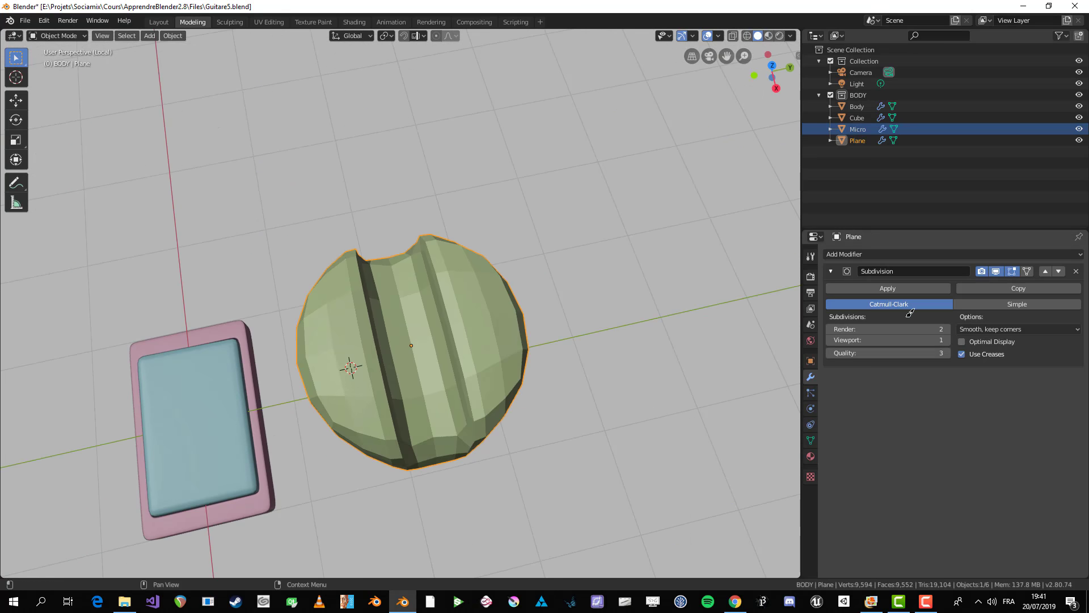
left_click(946, 340)
middle_click_drag(482, 453, 595, 371)
- Select the bottom vertex ring in front view and extrude it 0.2 m straight down
left_click(500, 391)
key("Tab")
key("Tab")
key("Tab")
key("KP_1")
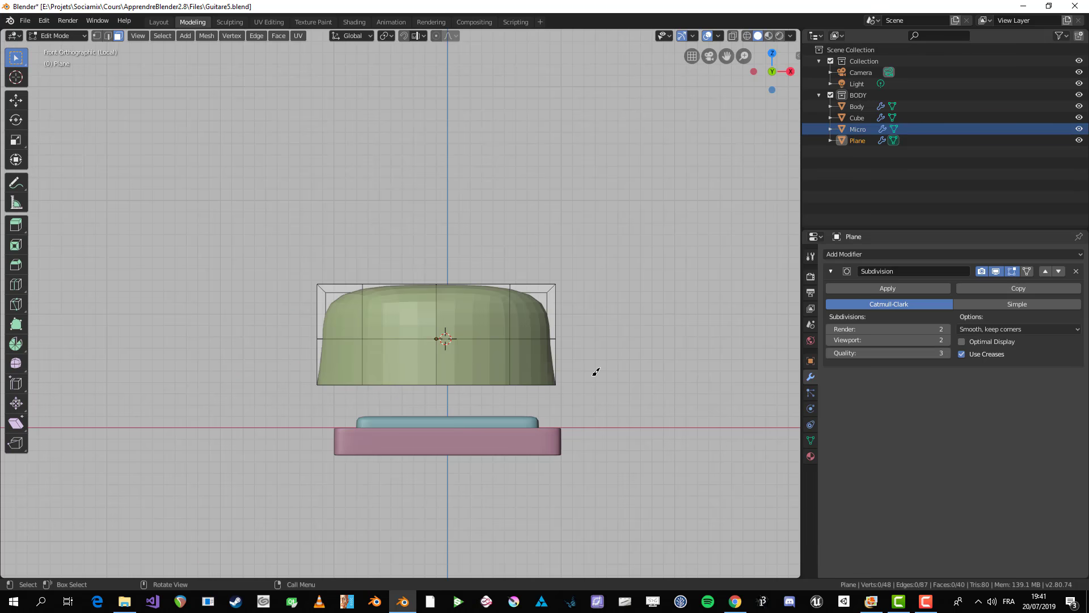
key("1")
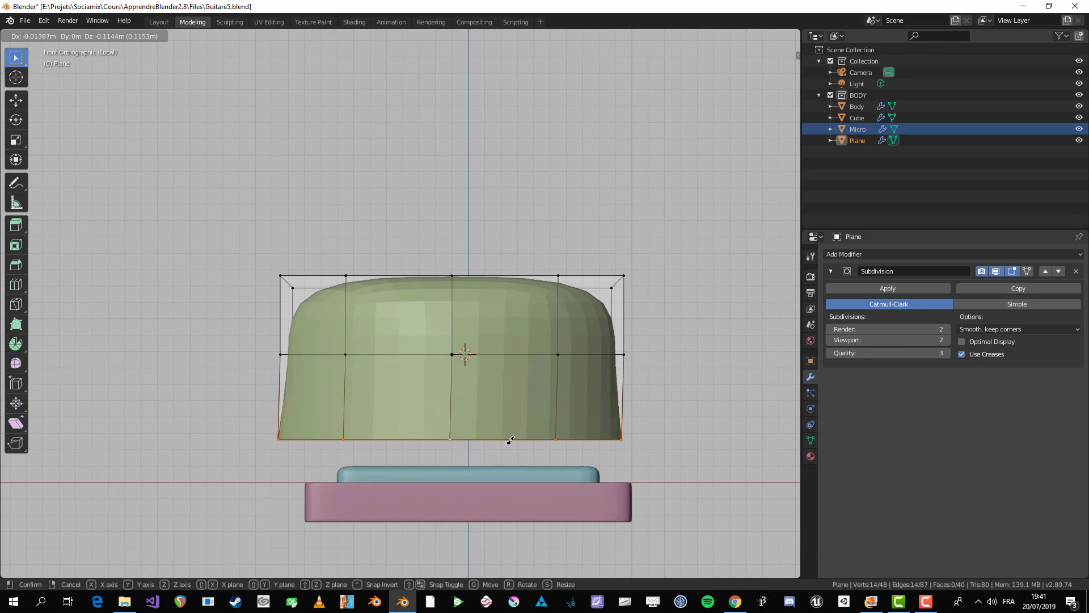
key("e")
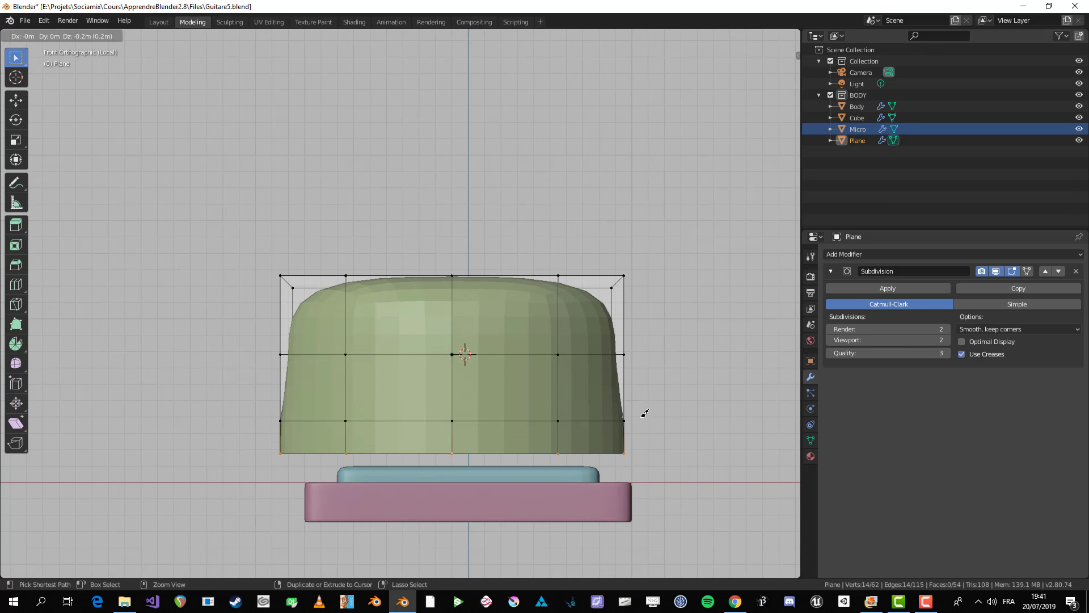
left_click(645, 417)
- Scale the new bottom ring to about 0.866, shrink it a little more, and raise it about 0.09 m along Z
key("s")
left_click(675, 447)
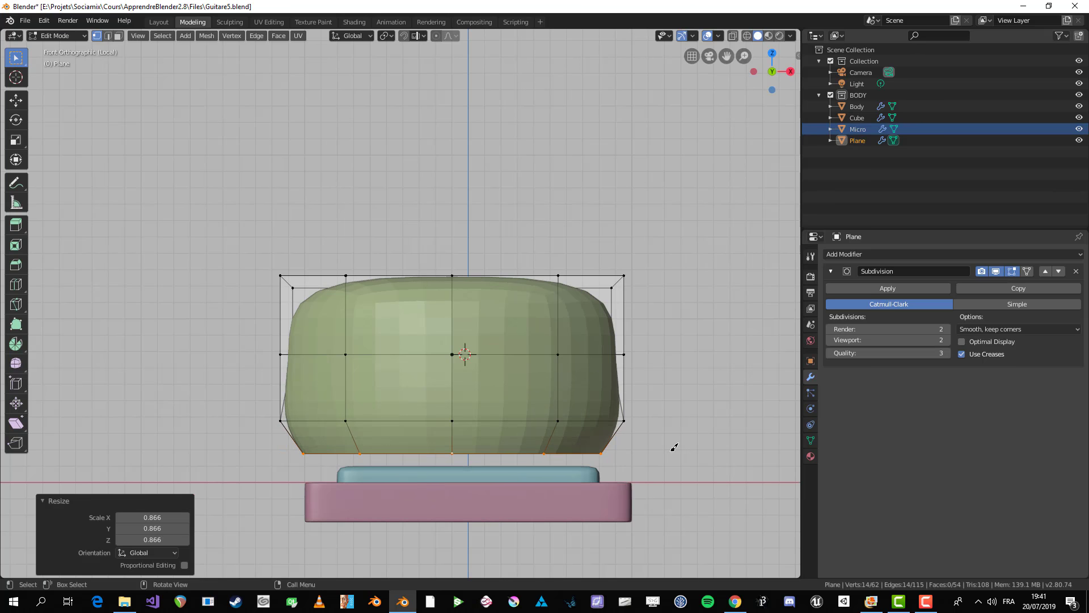
key("s")
left_click(665, 452)
key("g")
key("z")
left_click(667, 437)
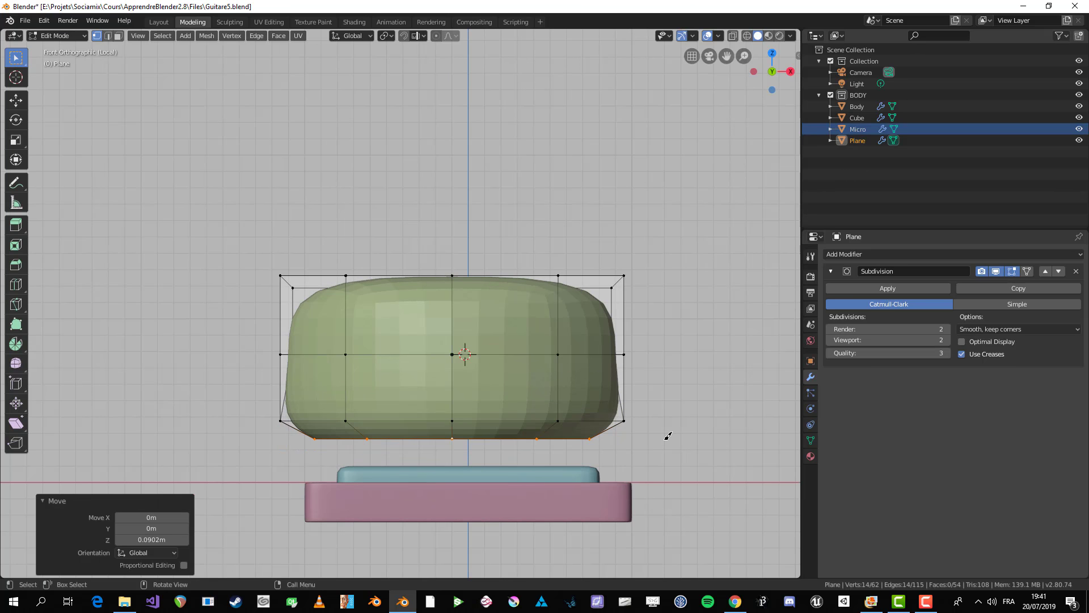
- Hide the subdivision in the viewport and round the bottom ring from below with LoopTools Circle
middle_click_drag(653, 441, 559, 445)
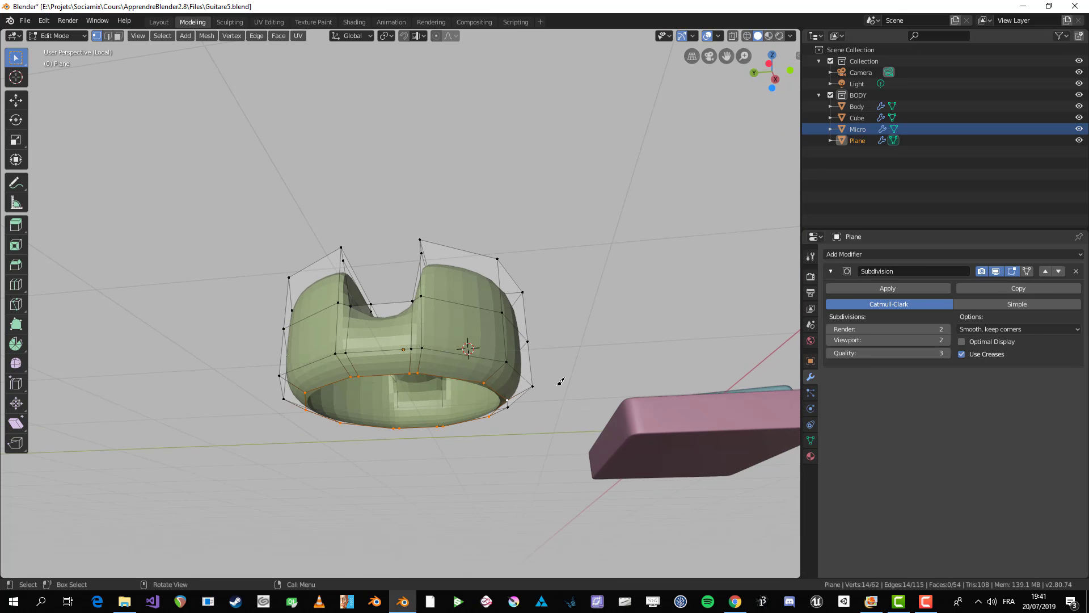
left_click(996, 270)
middle_click_drag(483, 358, 405, 297)
scroll(459, 261, "up", 1)
key("KP_7")
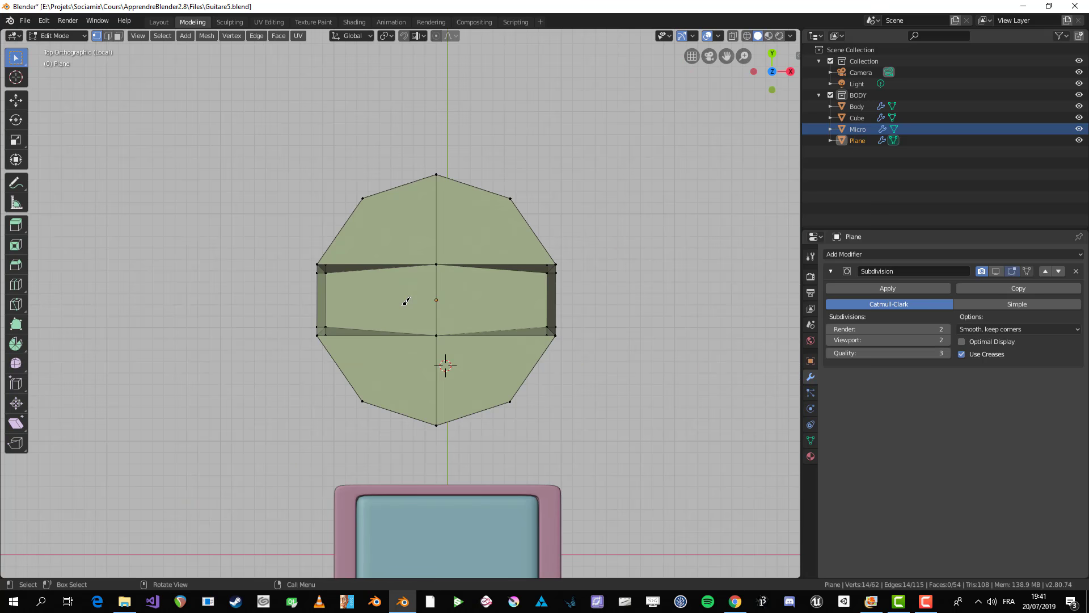
key("ctrl+KP_7")
scroll(412, 258, "up", 1)
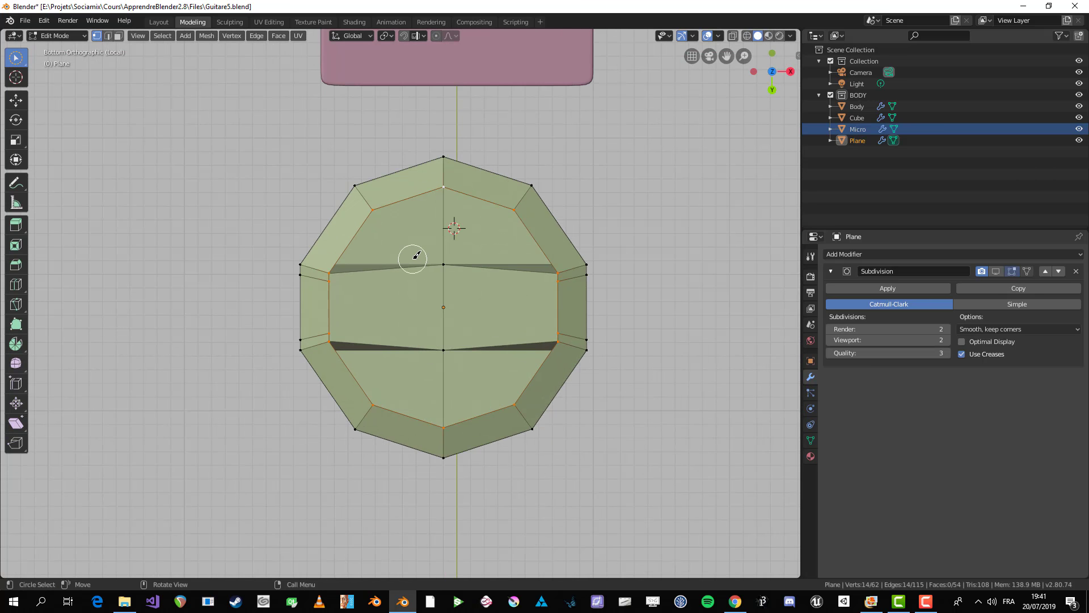
right_click(416, 255)
mouse_move(416, 256)
left_click(482, 272)
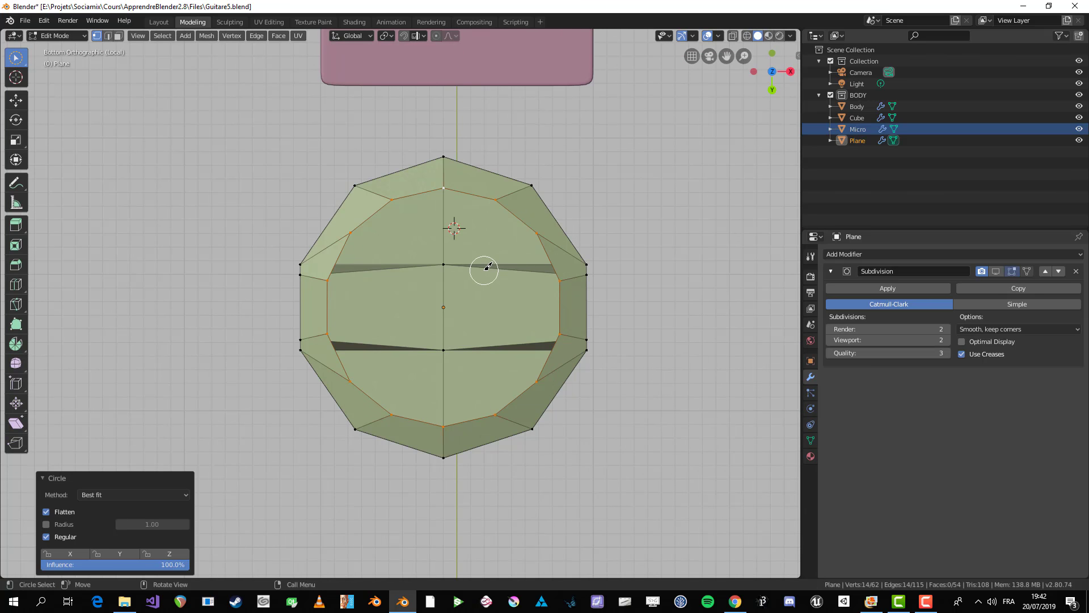
- Rotate the rounded bottom vertex ring by about -2.8° in bottom view
key("alt+a")
key("ctrl+z")
key("r")
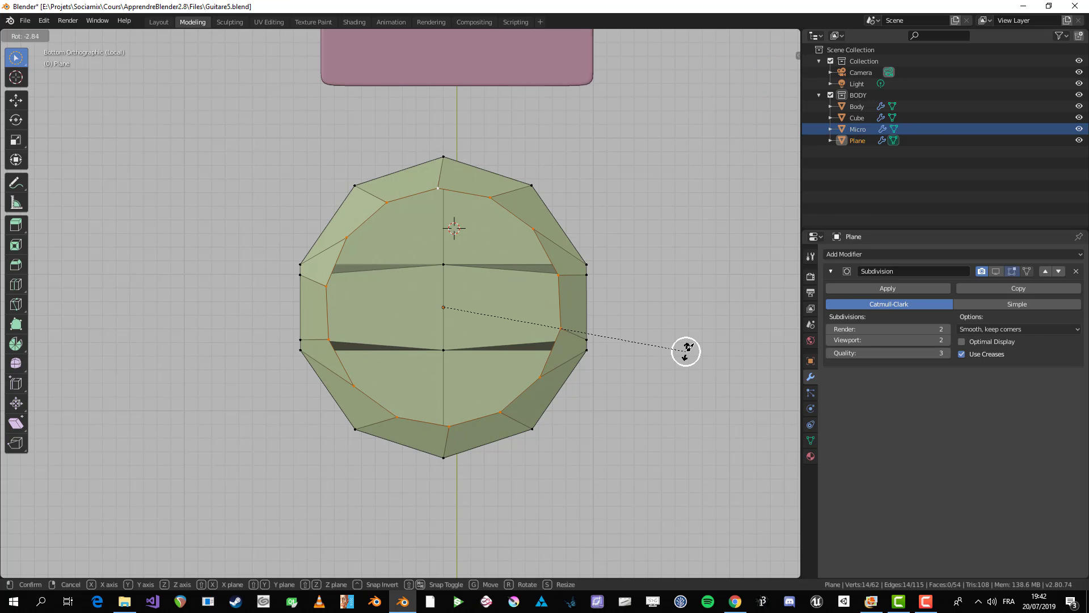
left_click(685, 354)
- Show the subdivision in the viewport again and clear the vertex selection in Edit Mode
key("Tab")
middle_click_drag(547, 311, 579, 406)
left_click(996, 271)
middle_click_drag(510, 261, 525, 356)
key("Tab")
scroll(522, 359, "up", 4)
key("alt+a")
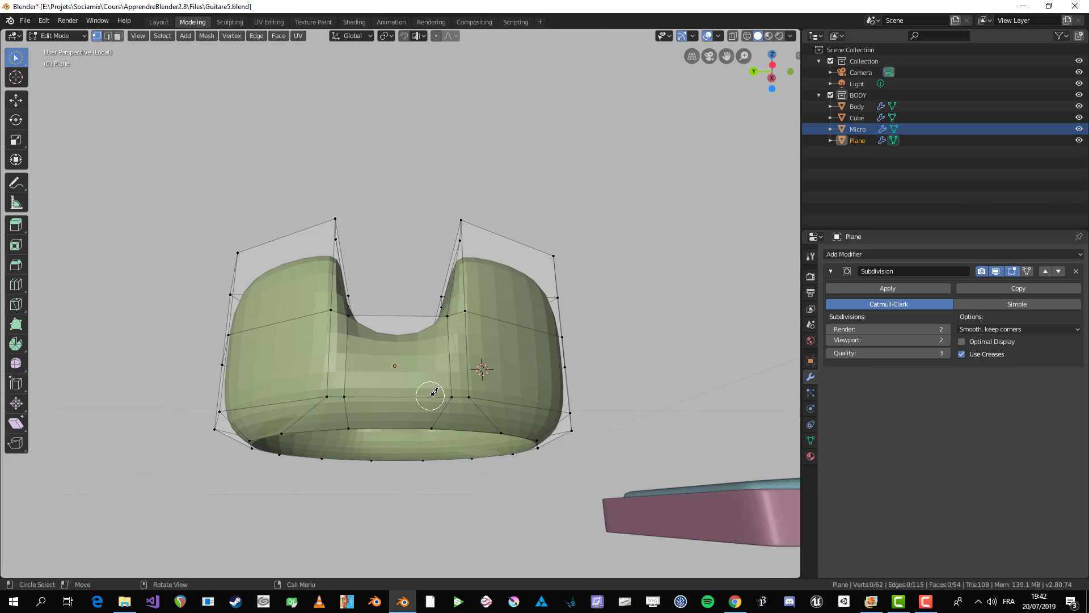
- Extrude the bottom ring in place from below and scale the new ring to about 0.699
key("KP_7")
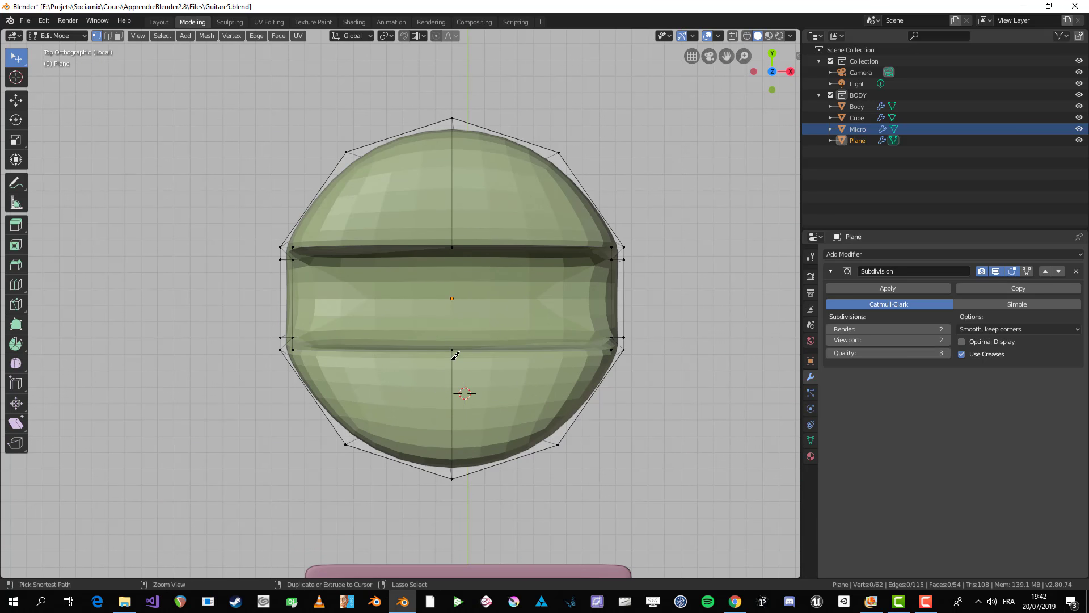
key("ctrl+KP_7")
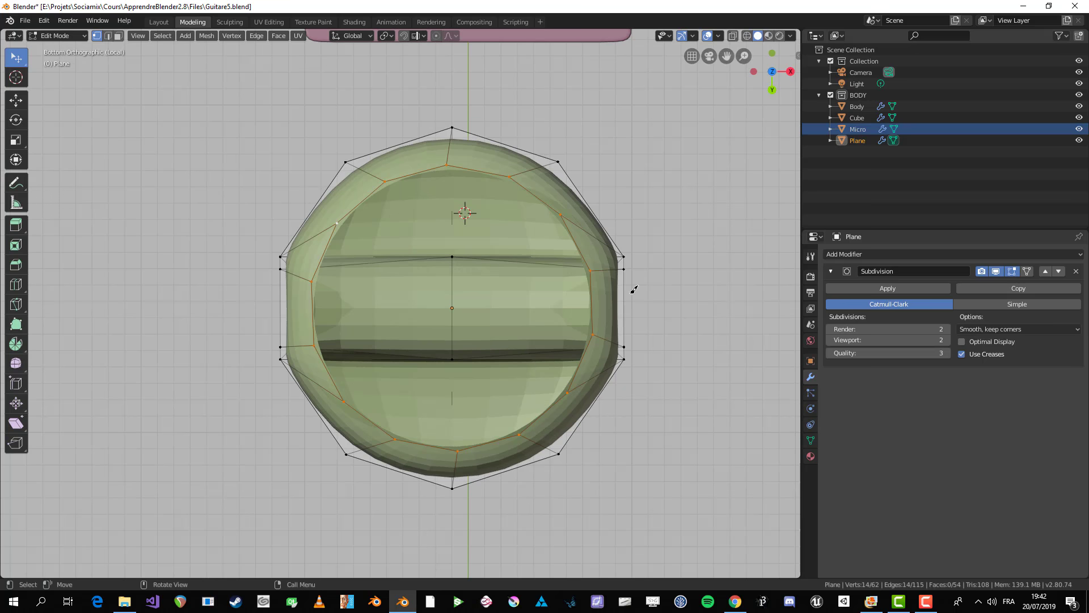
key("e")
right_click(699, 366)
key("s")
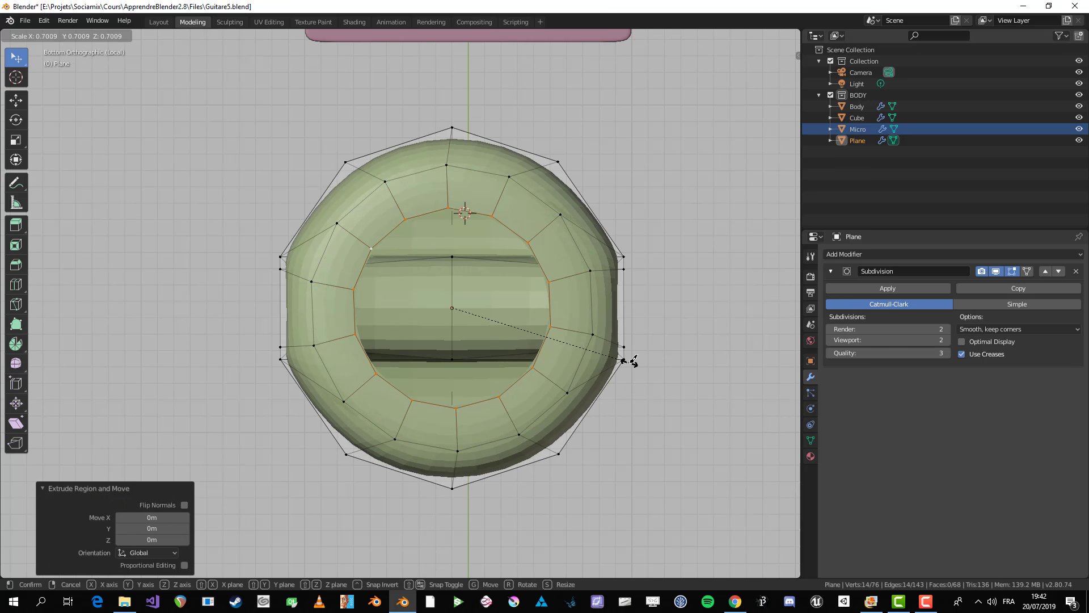
left_click(632, 350)
- Extrude the inner bottom ring a short distance straight down in front view to start a neck
key("KP_1")
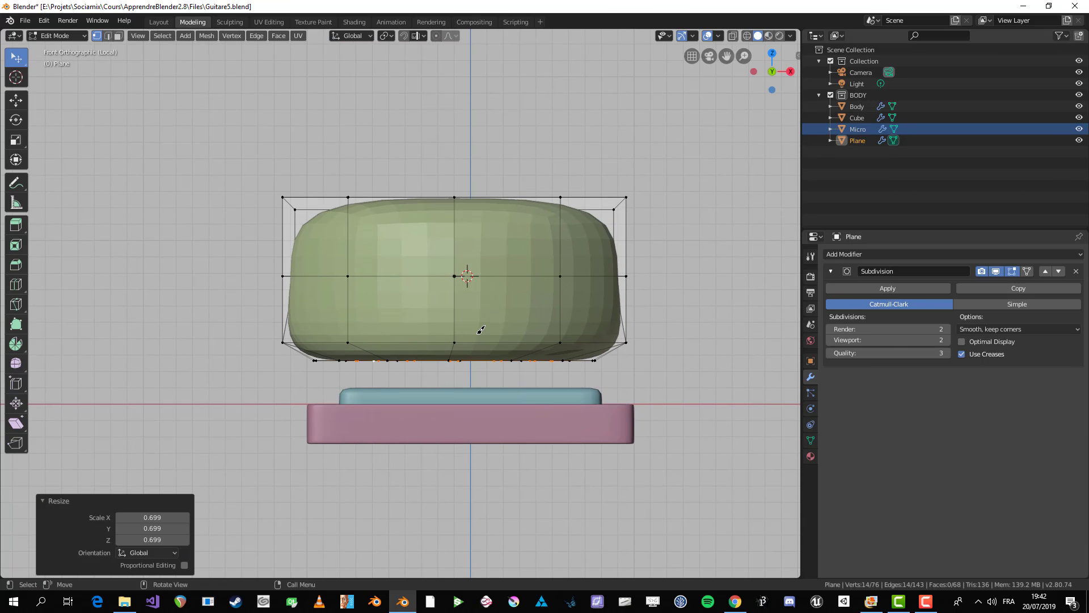
key("e")
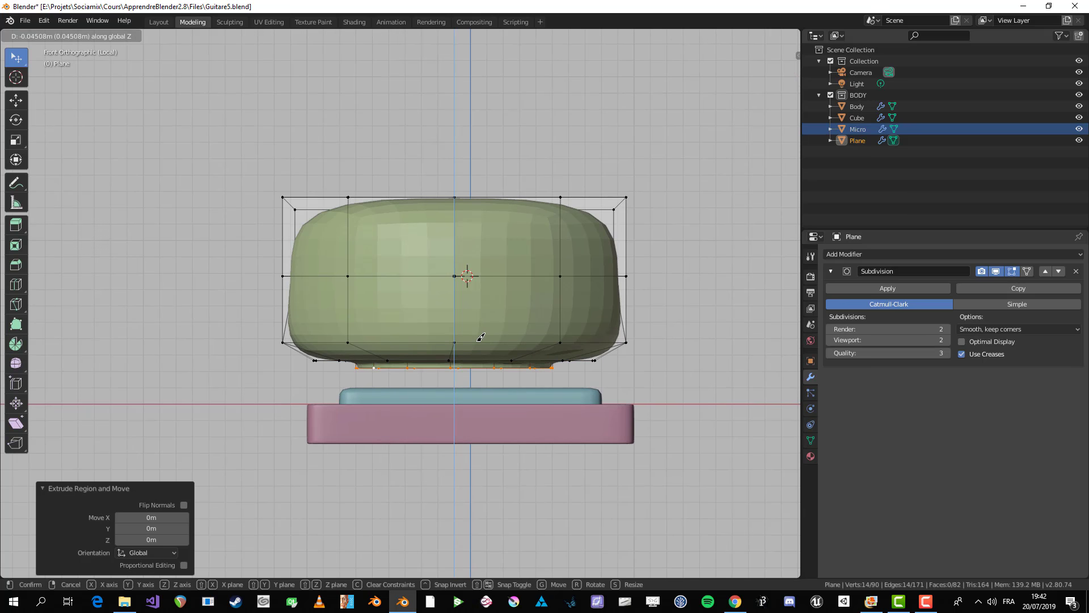
left_click(478, 346)
- Extrude the neck's bottom ring once more and move it down along Z to lengthen the neck
key("e")
key("g")
right_click(474, 376)
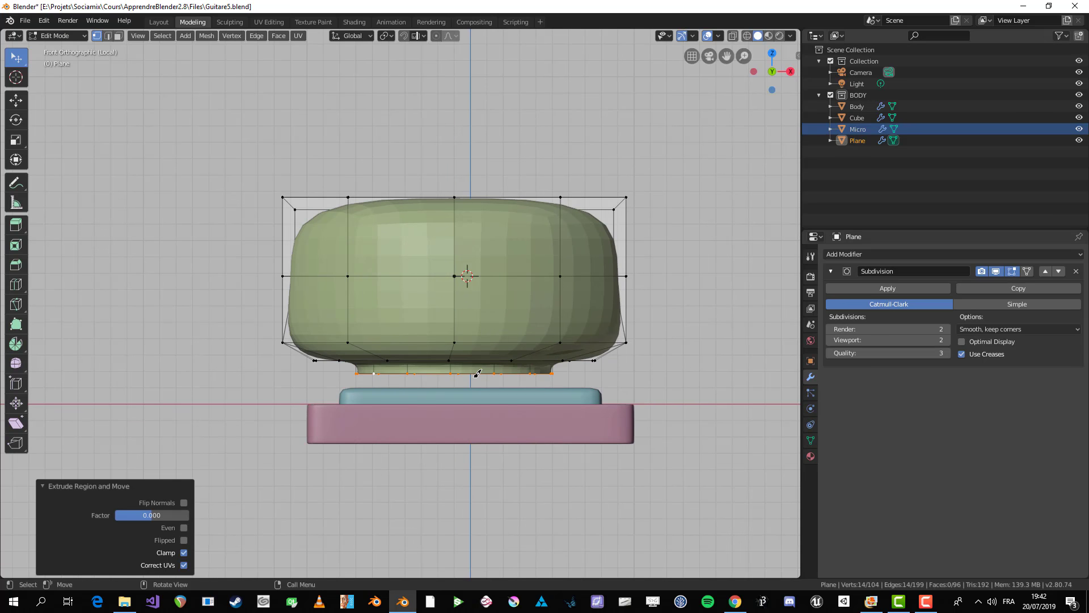
key("g")
key("z")
left_click(498, 389)
key("Tab")
scroll(561, 374, "down", 2)
key("Tab")
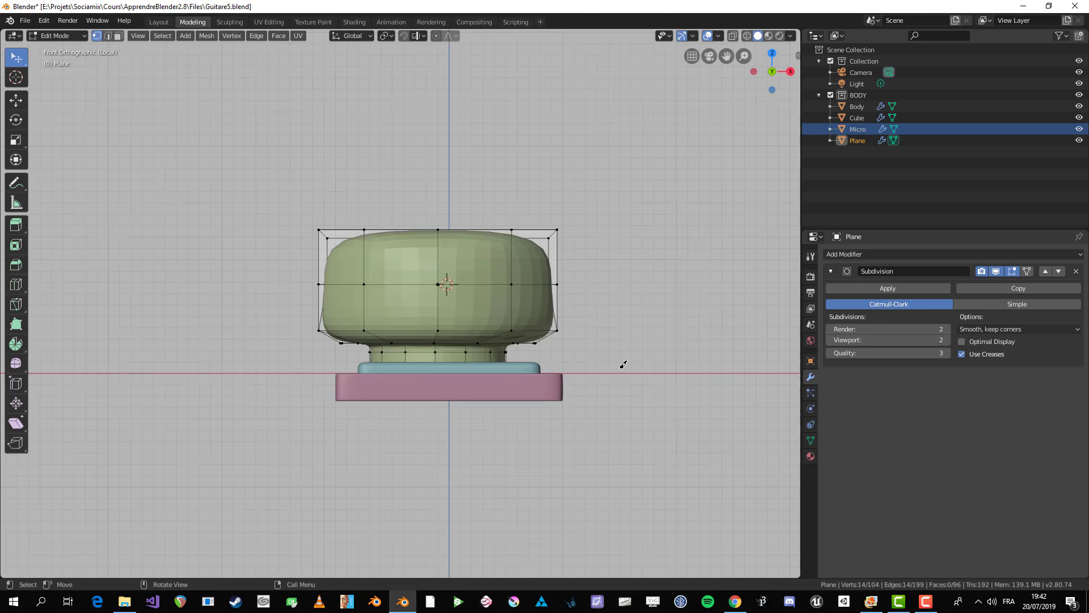
- Move the whole screw object up along Z in Object Mode, clear of the pickup
key("Tab")
key("g")
key("z")
left_click(573, 309)
- Apply smooth shading to the screw object and check it from several angles
middle_click_drag(574, 309, 469, 294)
right_click(469, 294)
left_click(469, 295)
scroll(444, 411, "down", 5)
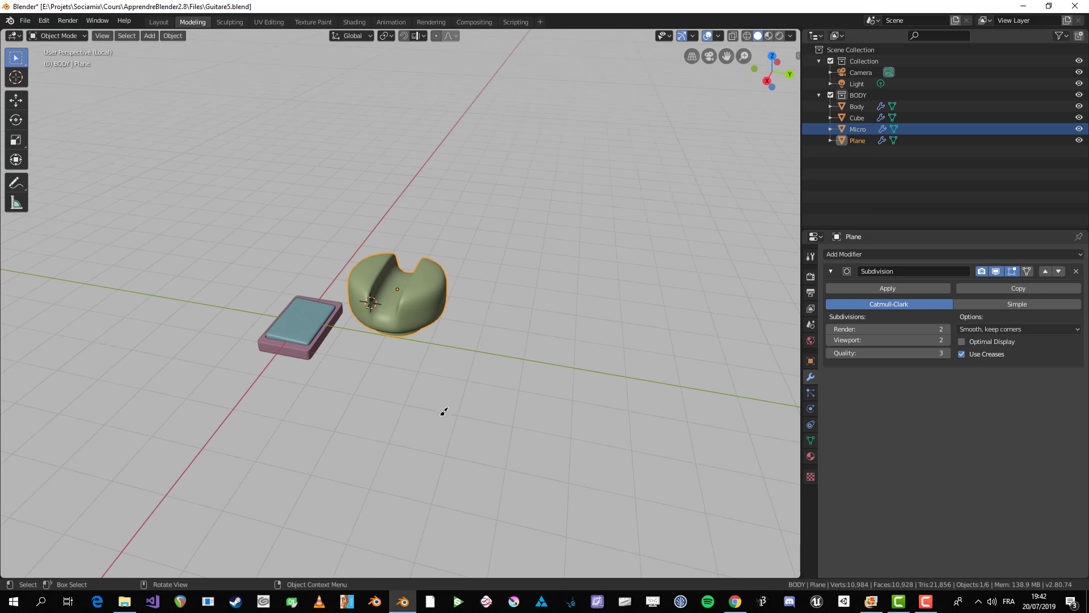
left_click(444, 411)
middle_click_drag(444, 411, 439, 299)
scroll(439, 299, "up", 4)
key("KP_0")
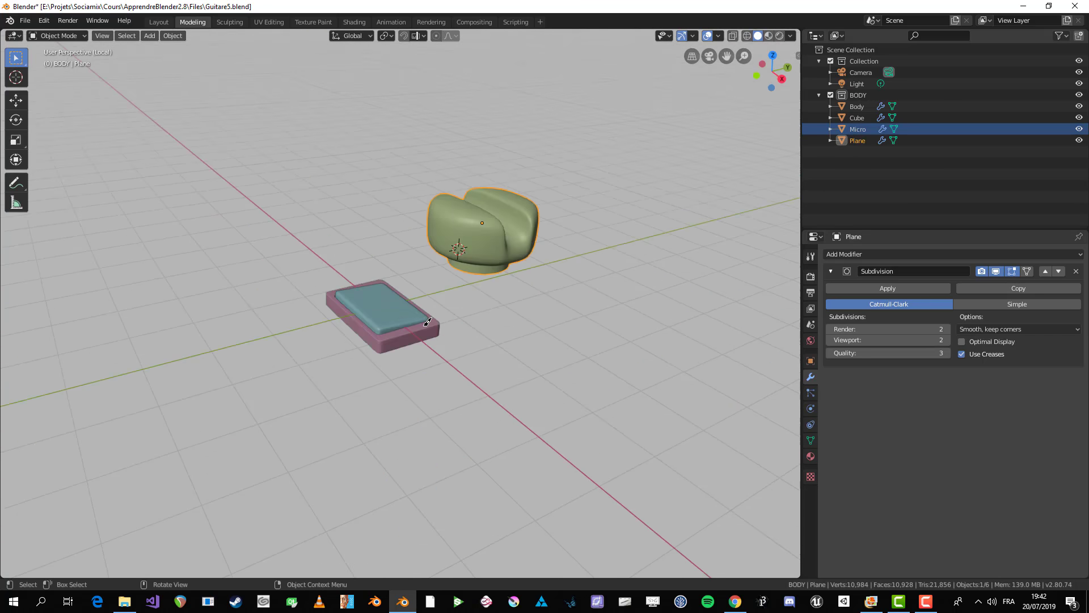
- Try to scale down the six outer top vertices of the screw head, selecting them with X-ray in right view
key("KP_1")
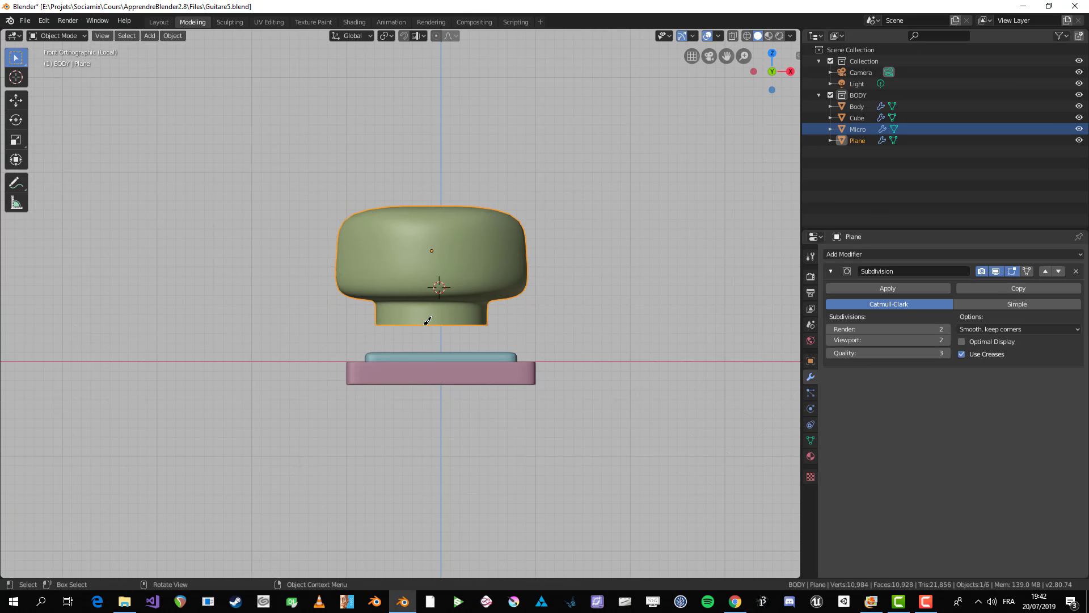
key("KP_3")
key("Tab")
scroll(409, 275, "up", 1)
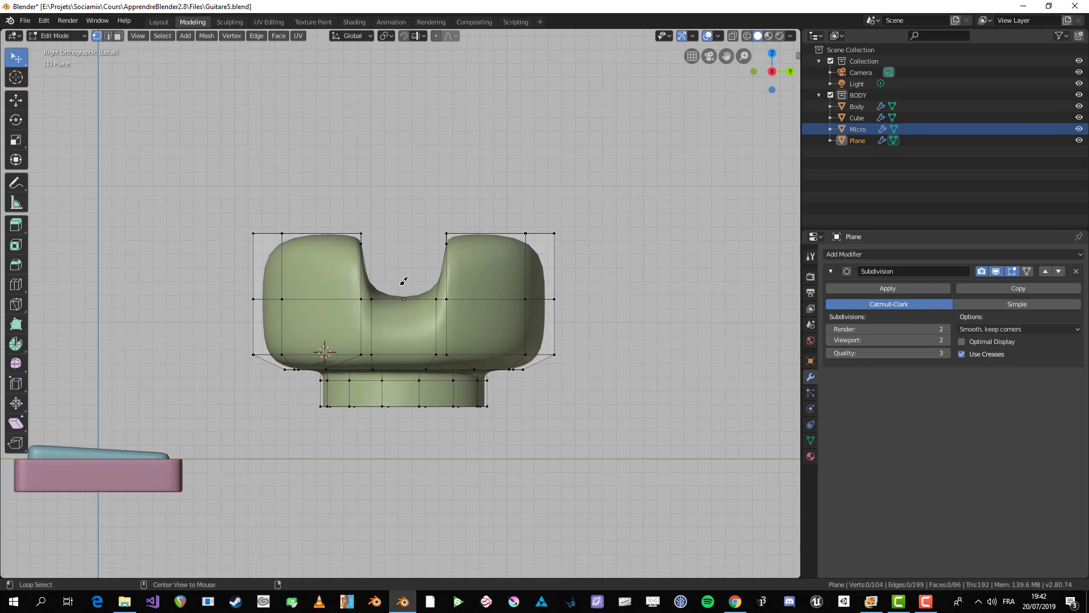
key("alt+z")
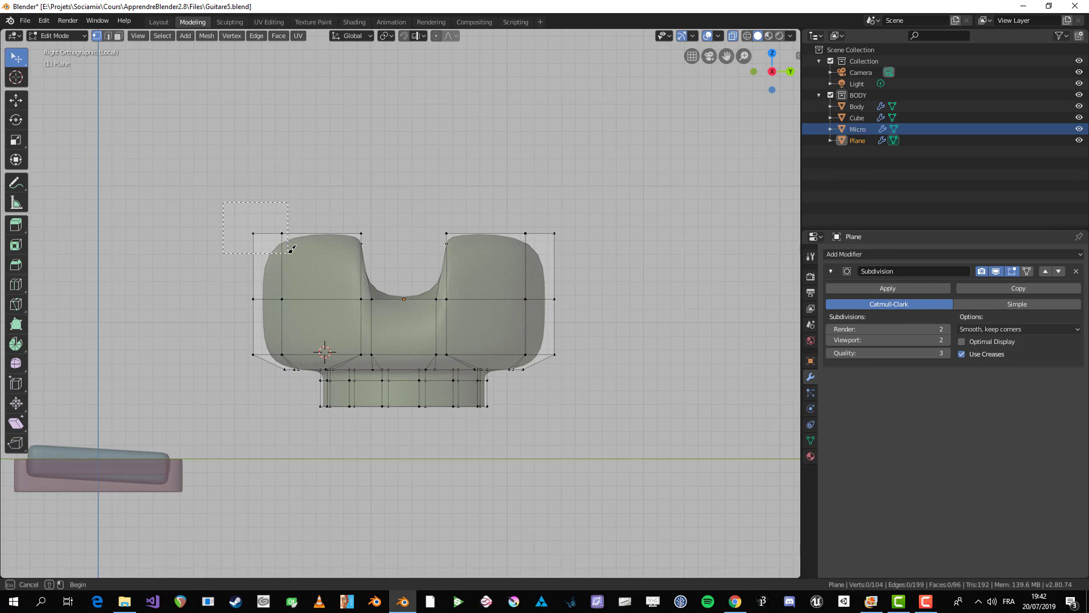
key("KP_7")
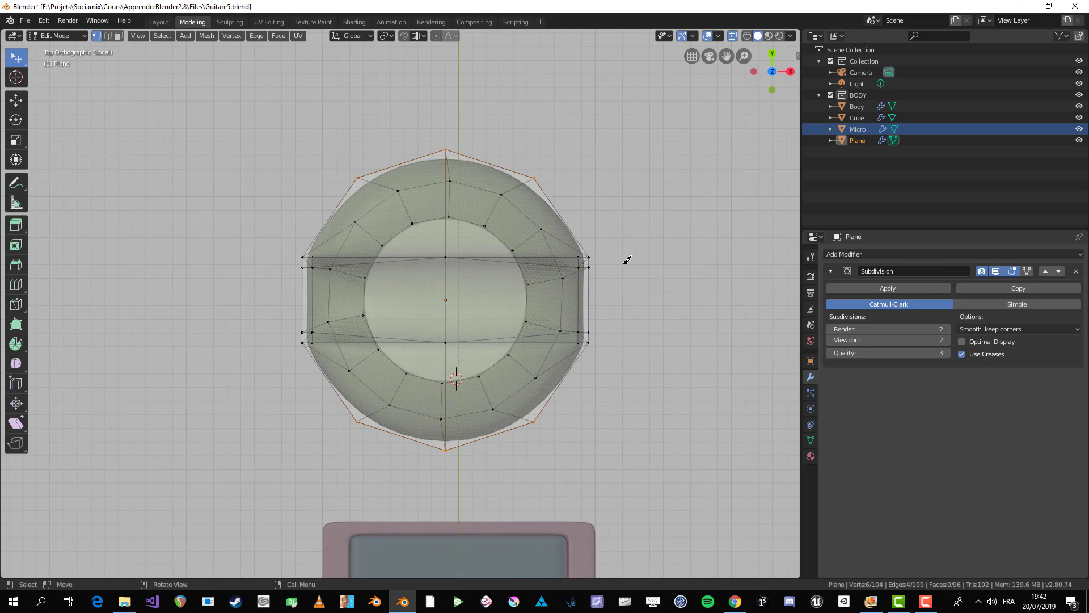
key("alt+z")
middle_click_drag(528, 414, 573, 306)
key("s")
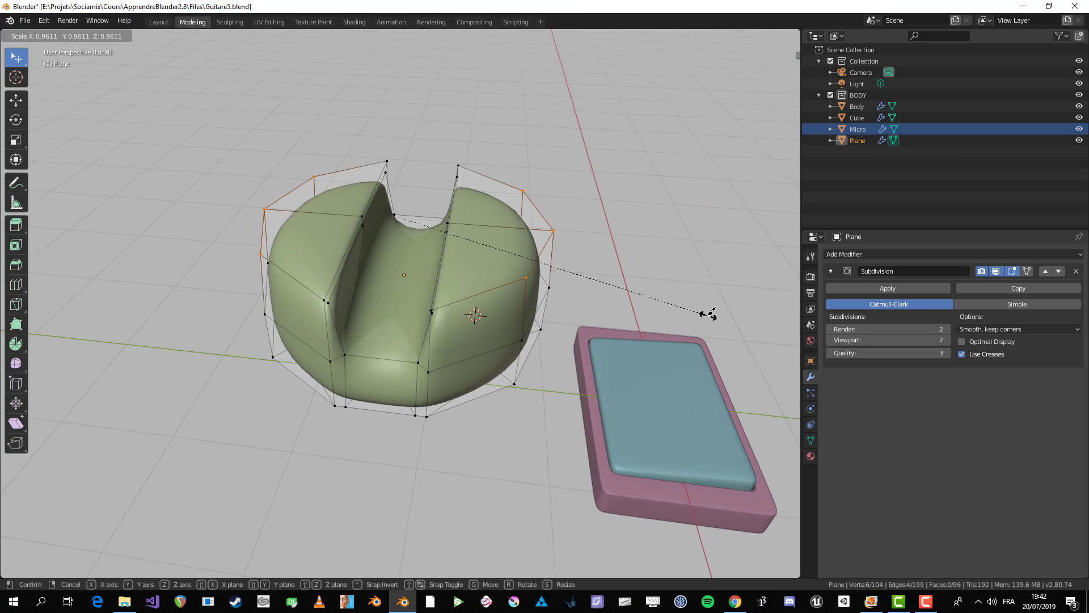
left_click(659, 278)
key("Tab")
middle_click_drag(655, 278, 542, 309)
key("Tab")
middle_click_drag(474, 306, 453, 289)
- Select the four top faces on both sides of the slot and scale them to 0.846
key("KP_7")
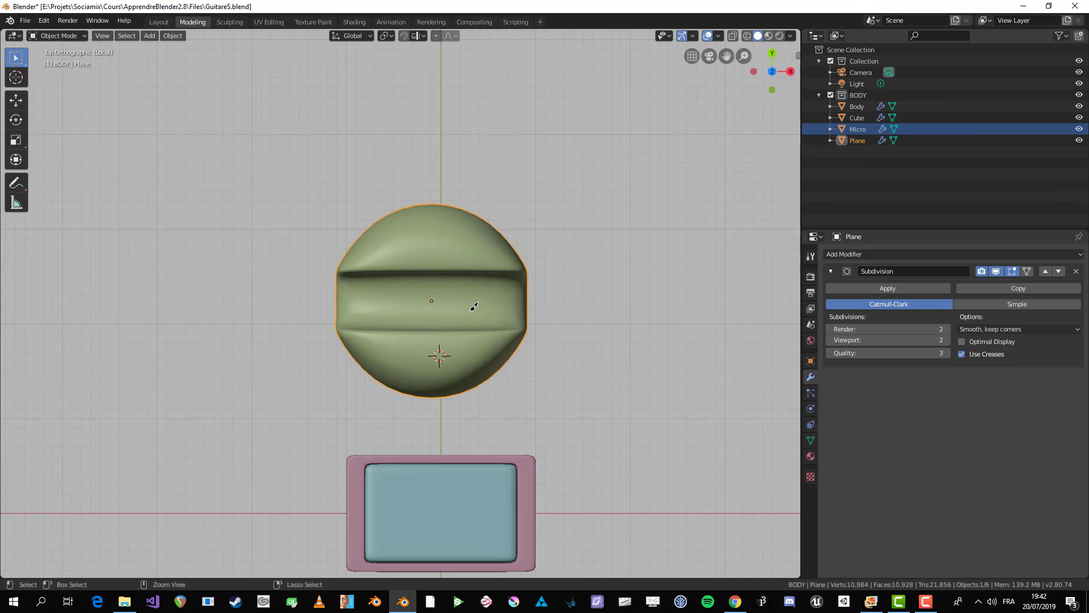
key("3")
left_click(420, 248)
left_click(465, 247, "shift")
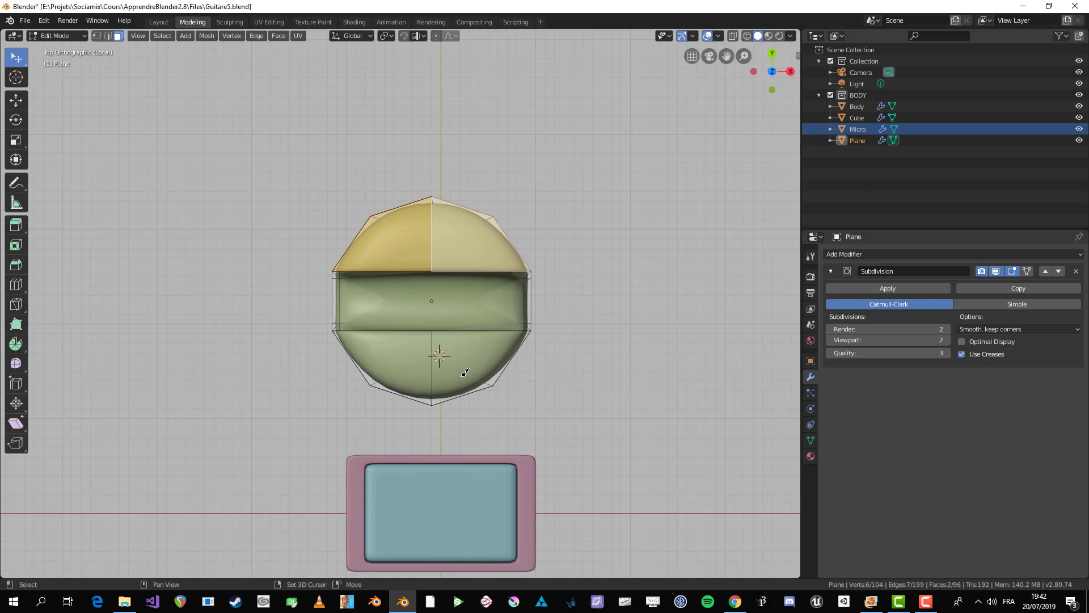
left_click(460, 357, "shift")
left_click(410, 357, "shift")
key("s")
left_click(610, 318)
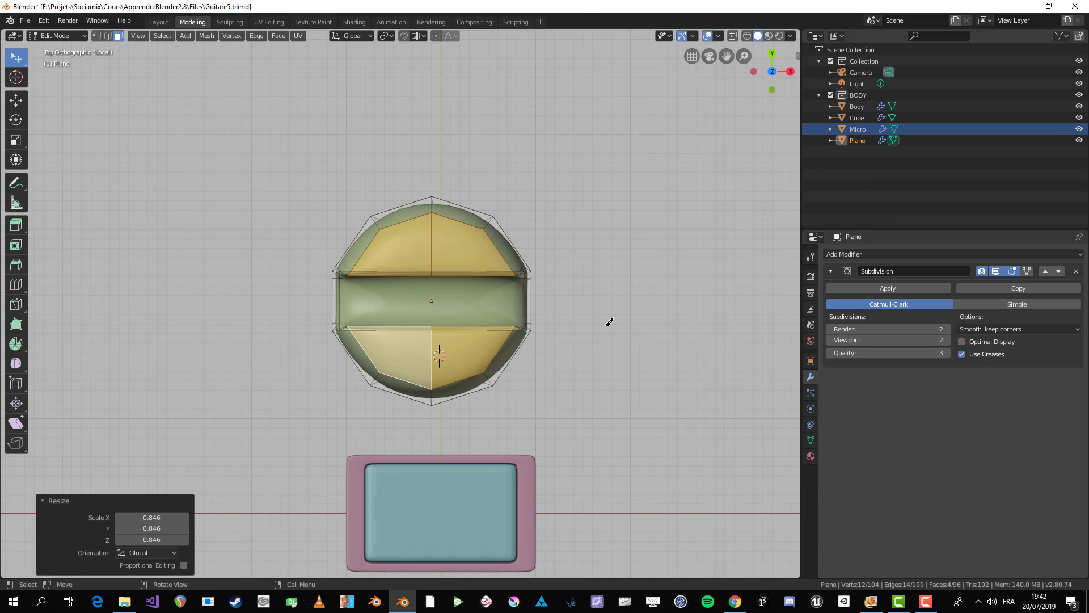
- Narrow the four top faces along X, shrink them to 0.966 overall, and scale them to 0.951 along Y
key("s")
key("x")
left_click(603, 316)
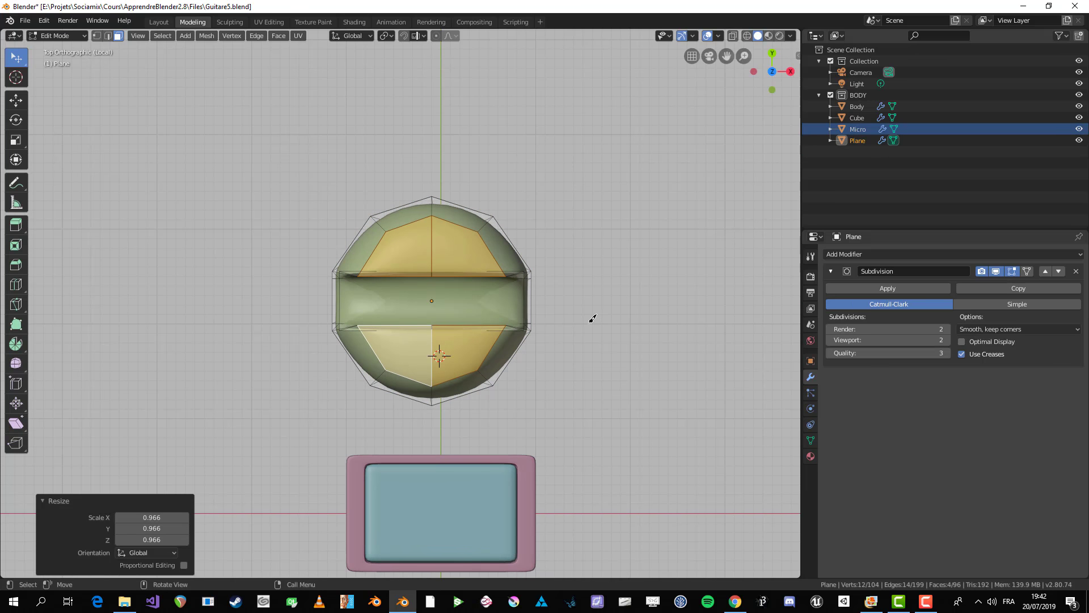
key("s")
key("y")
left_click(530, 391)
key("g")
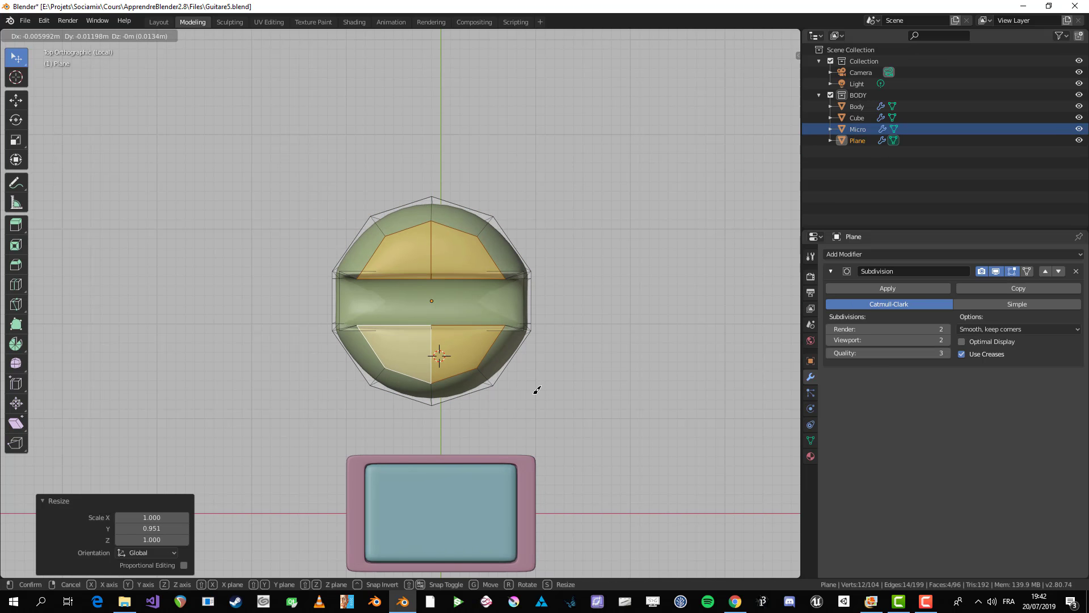
right_click(536, 389)
key("Tab")
middle_click_drag(596, 418, 478, 315)
key("Tab")
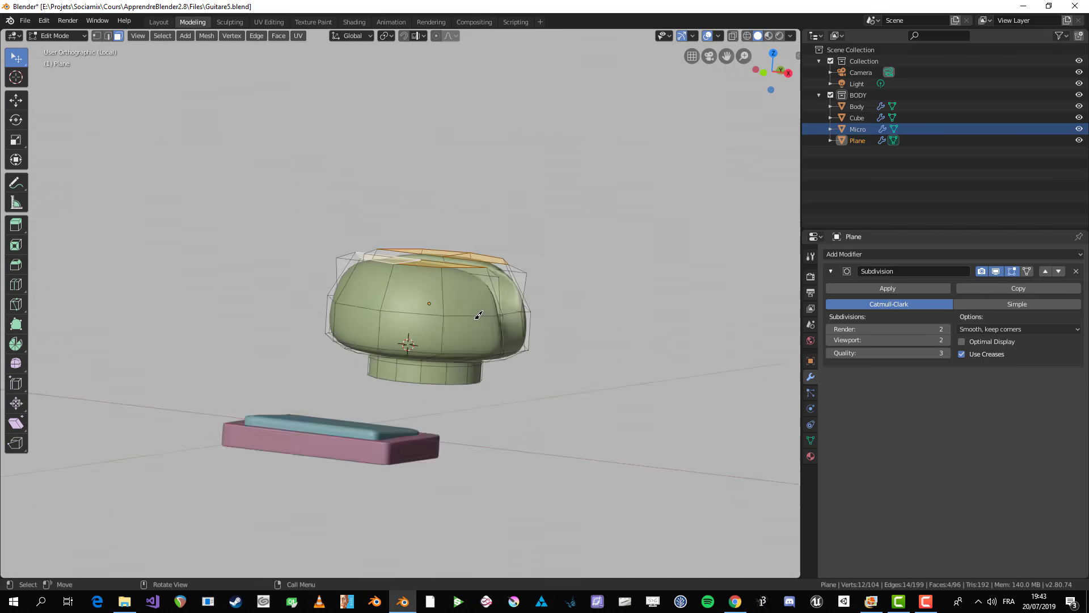
- Try to narrow the slot in right view by scaling two of its upper side vertices to 0.609 along Y
key("KP_1")
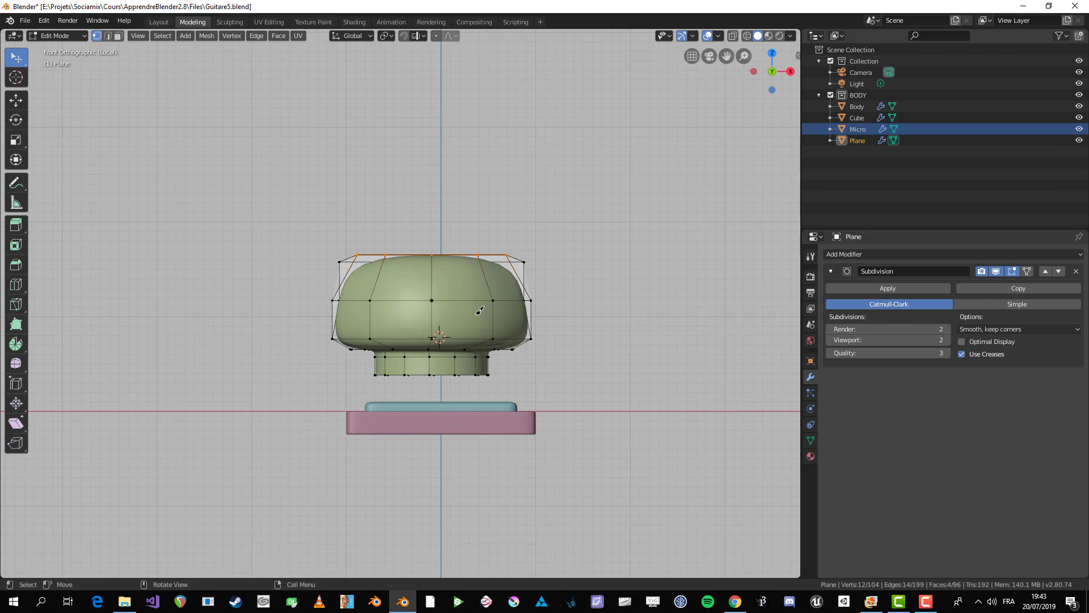
key("KP_3")
key("alt+a")
scroll(454, 286, "up", 5)
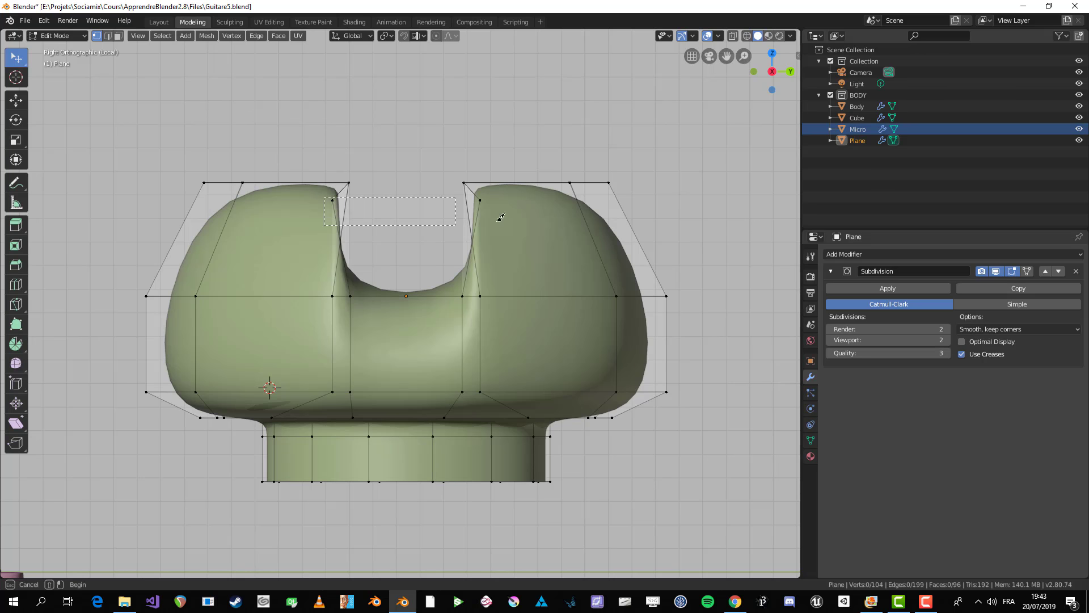
key("s")
key("y")
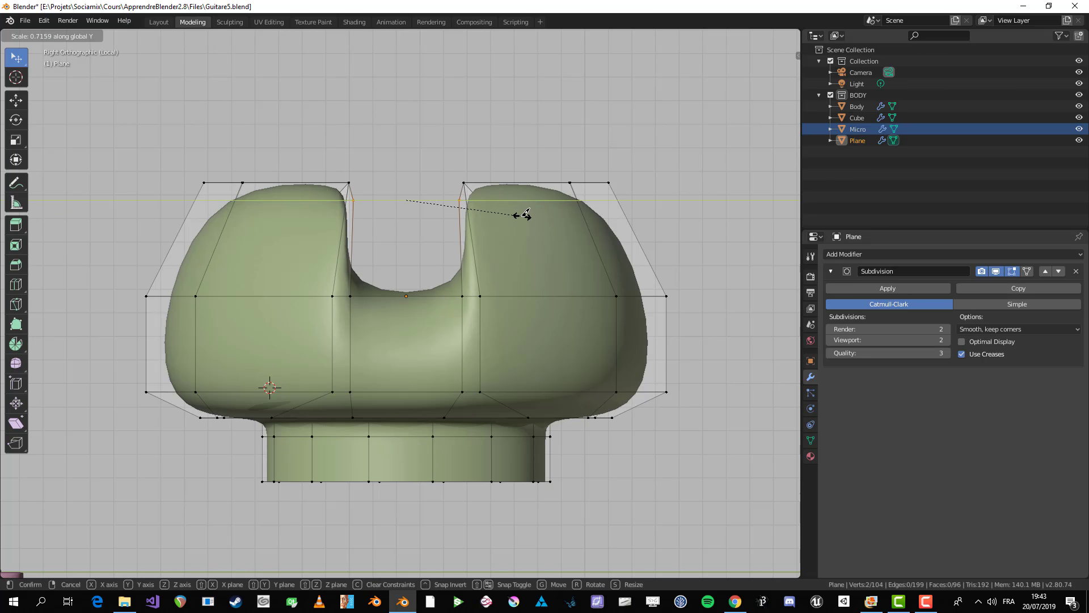
left_click(509, 214)
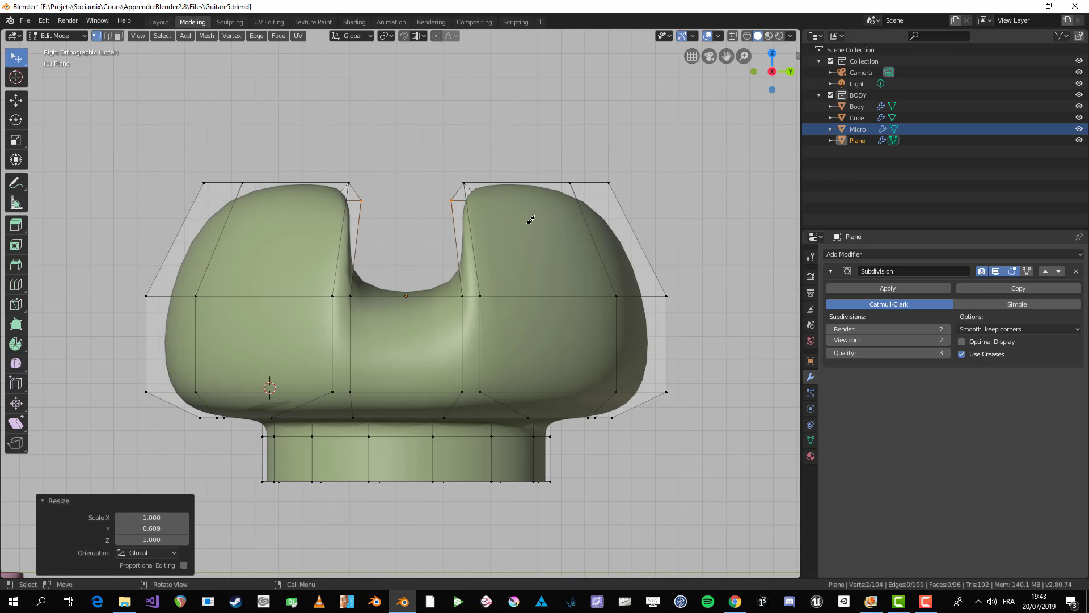
key("g")
left_click(530, 220)
key("KP_7")
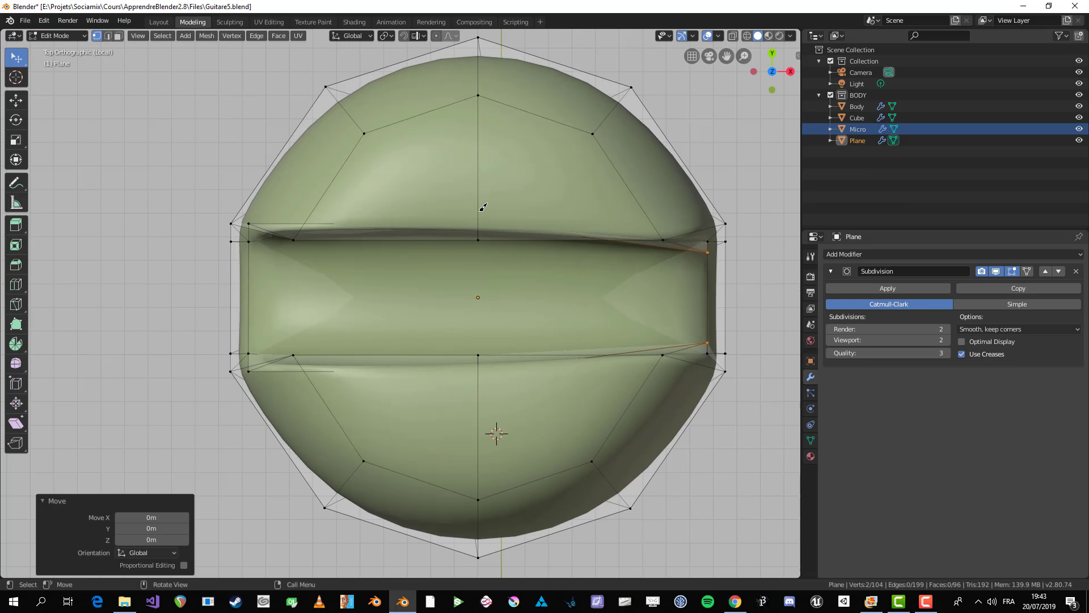
key("ctrl+z")
key("ctrl+z")
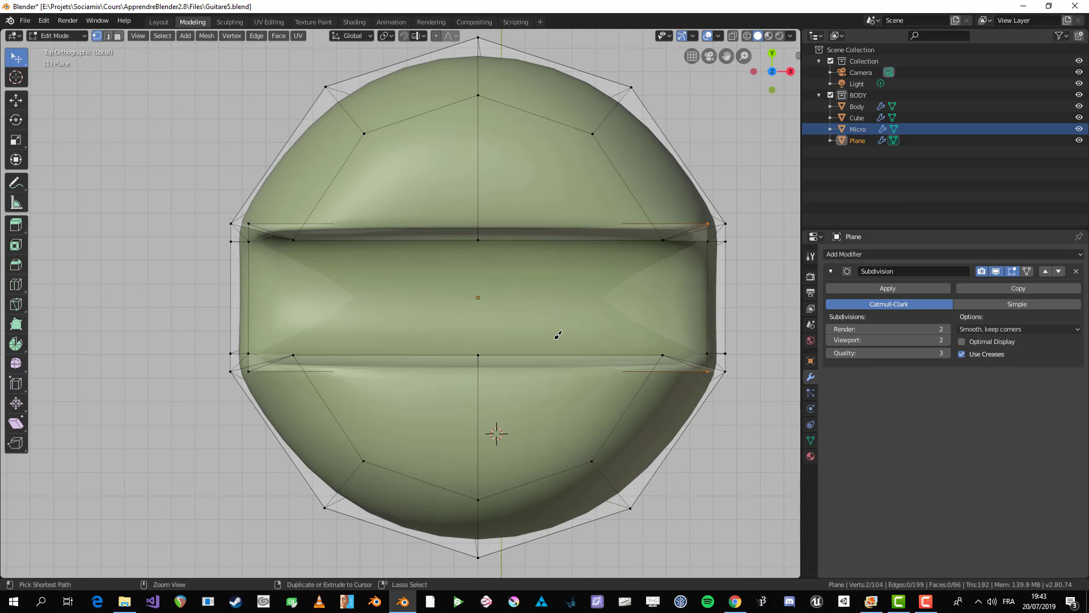
- Select all six upper vertices of the slot walls using X-ray and scale them to 0.615 along Y
key("KP_3")
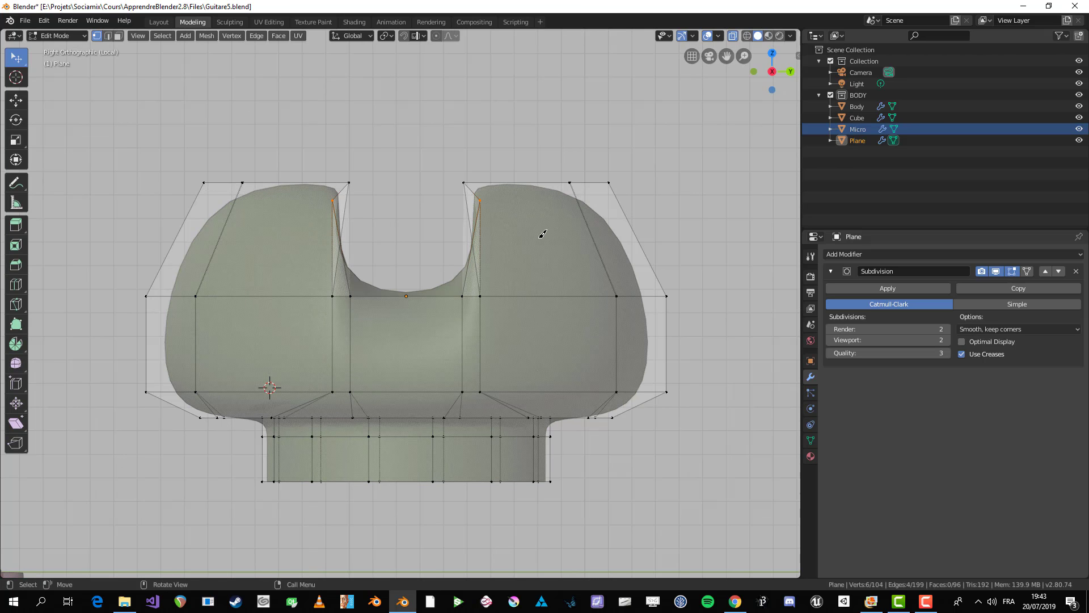
key("s")
key("y")
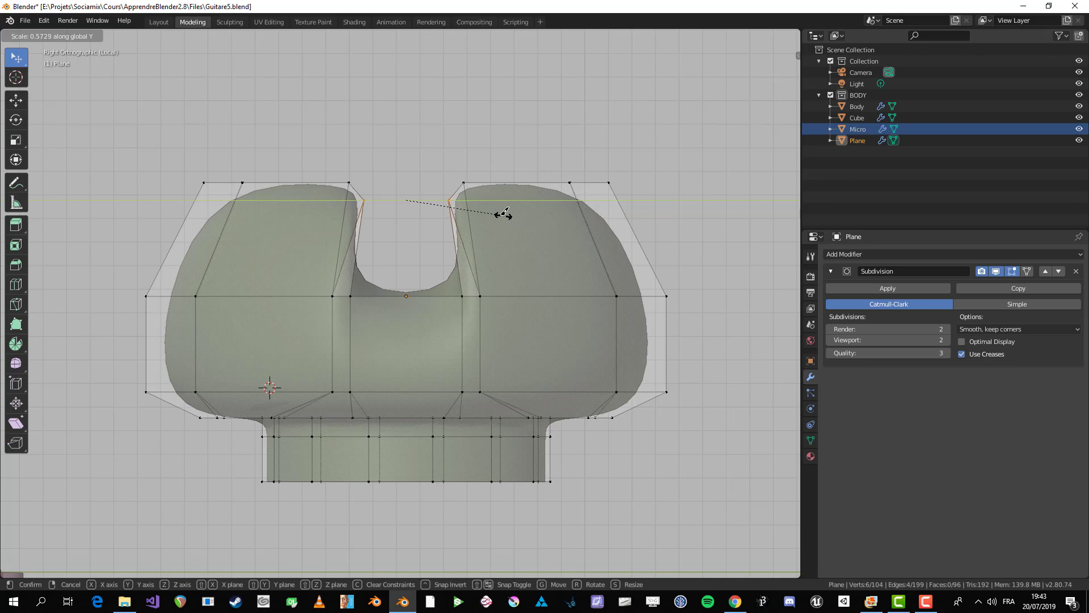
left_click(515, 213)
key("KP_7")
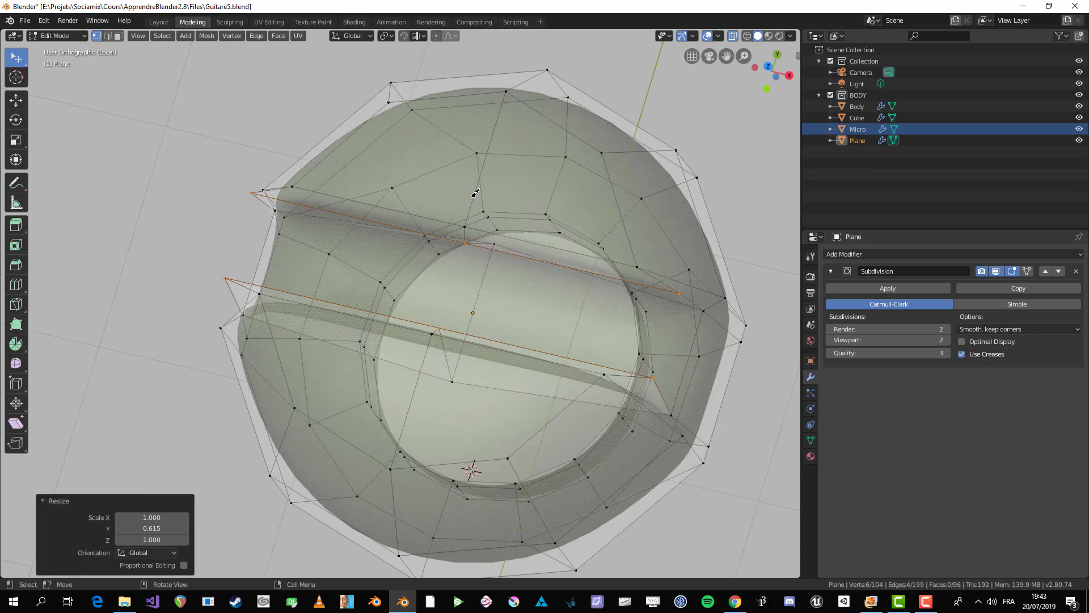
key("alt+z")
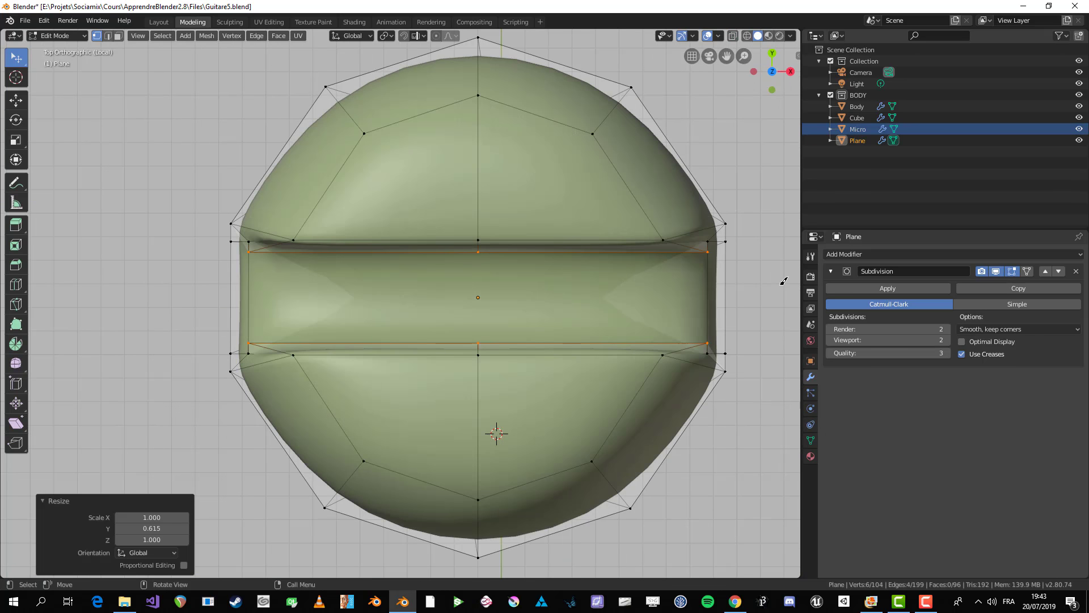
- Scale the six slot-wall vertices to about 0.8 along X so they align with the top faces' corners
key("s")
key("x")
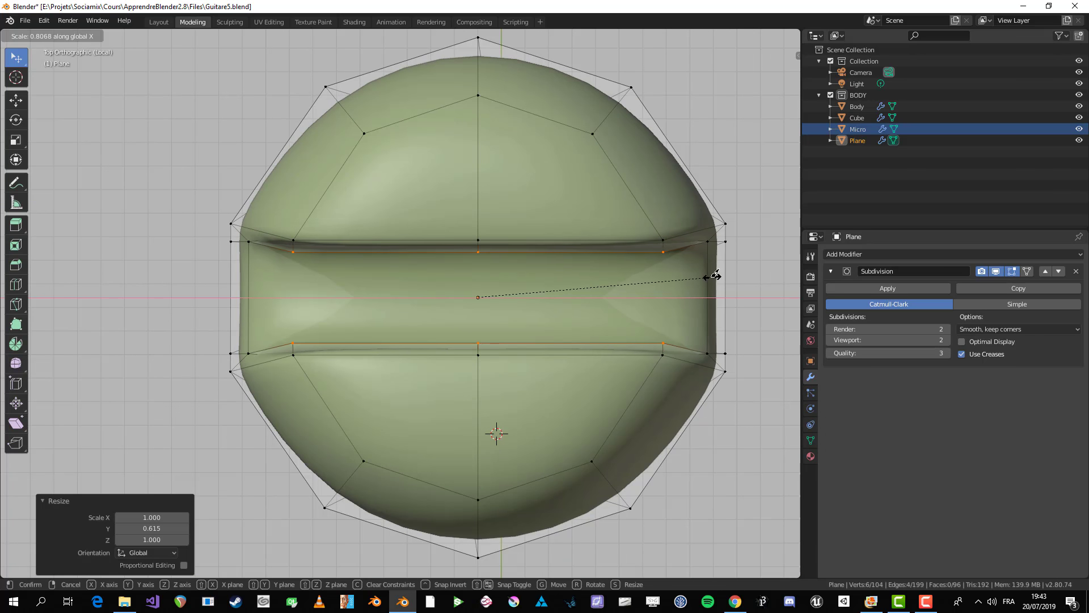
left_click(710, 277)
key("alt+a")
scroll(614, 293, "down", 3)
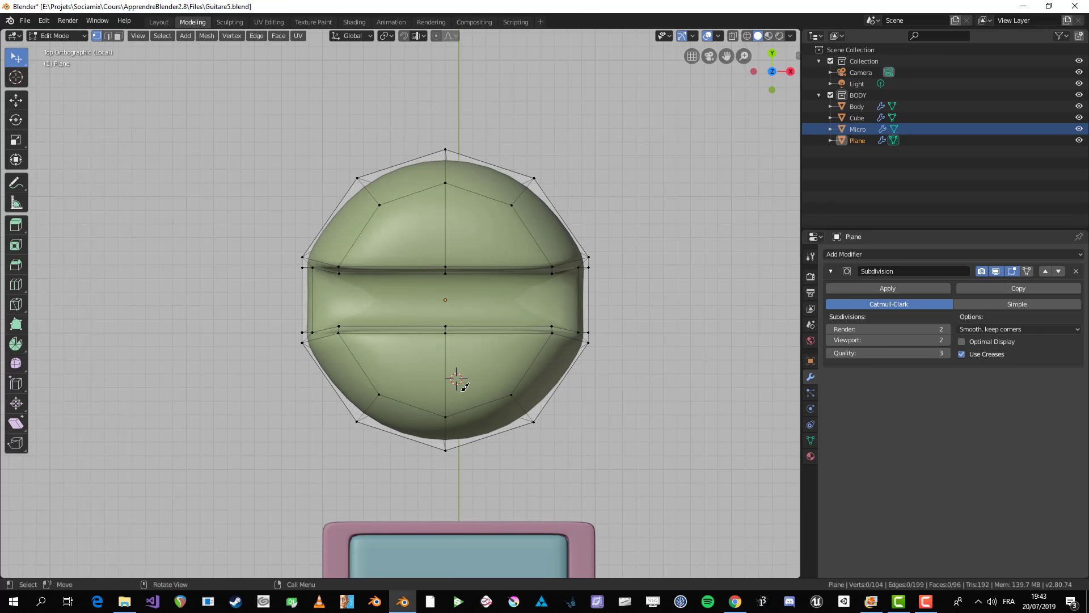
middle_click_drag(462, 389, 383, 348)
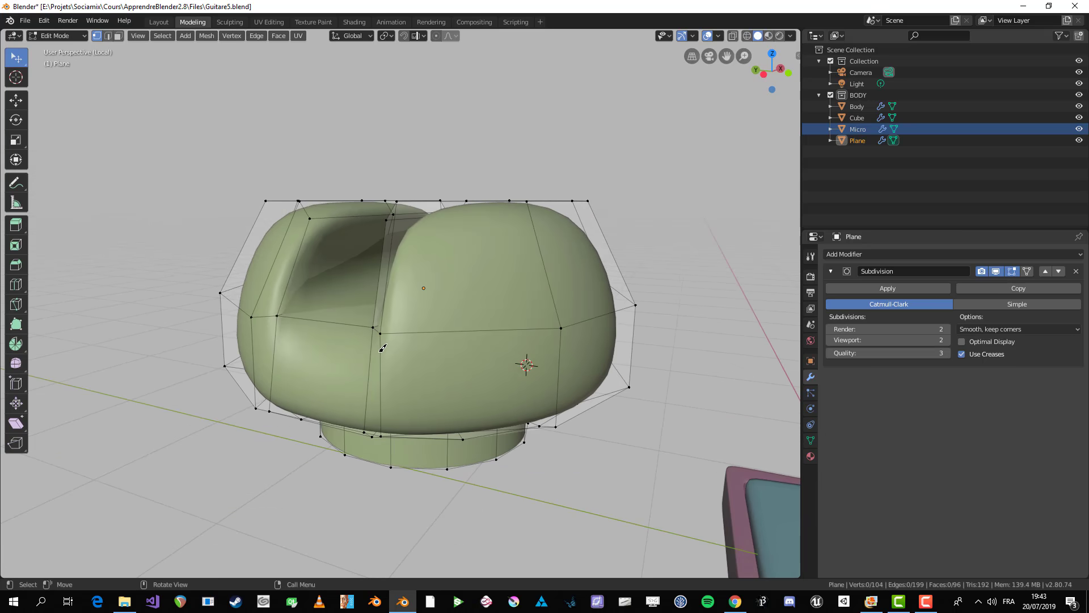
- Try adding an edge loop around the head just below the slot floor, with a slide factor of 0.648
key("ctrl+r")
left_click(401, 371)
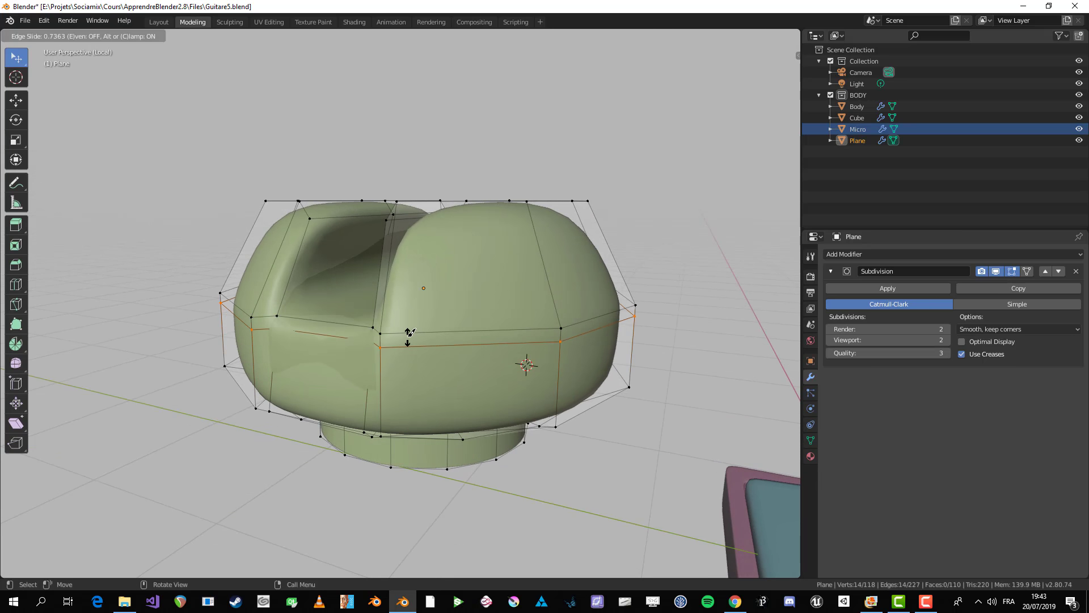
left_click(408, 338)
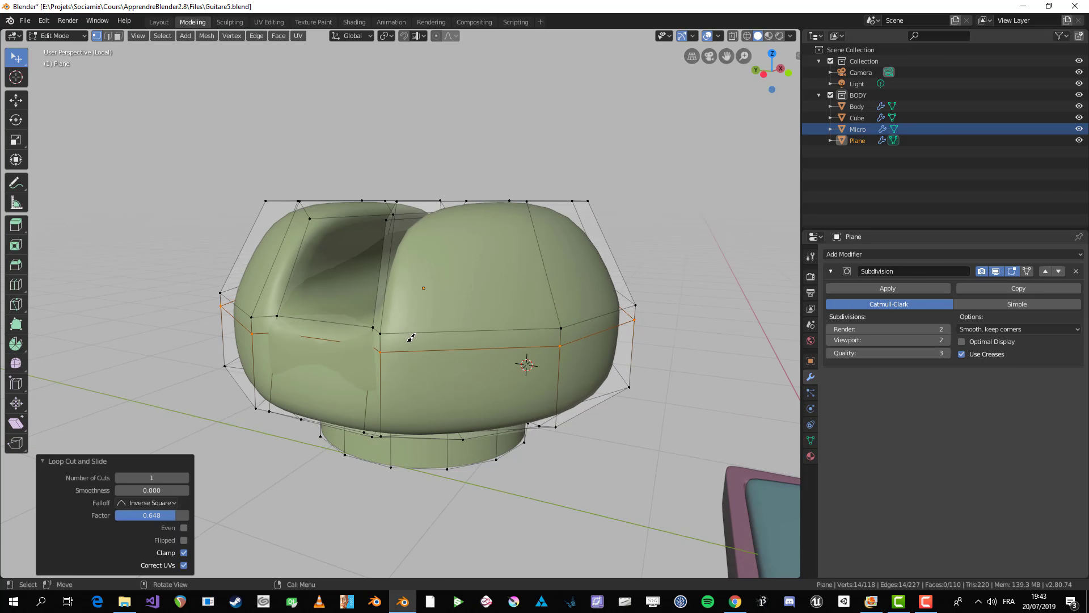
key("Tab")
scroll(408, 339, "down", 4)
middle_click_drag(431, 340, 389, 301)
key("Tab")
key("Tab")
key("Tab")
key("Tab")
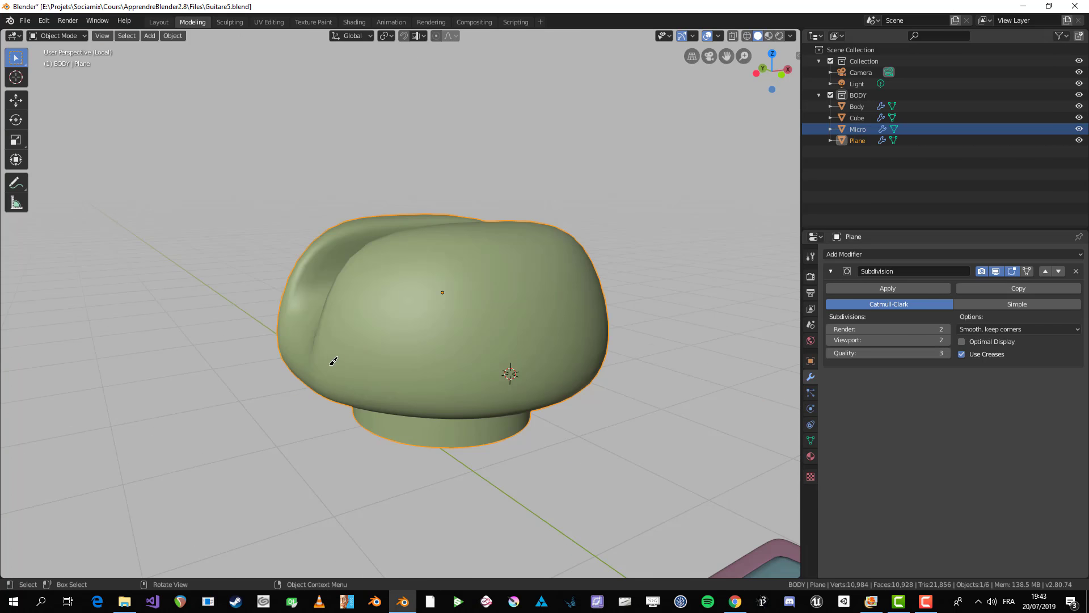
middle_click_drag(333, 363, 455, 384)
key("Tab")
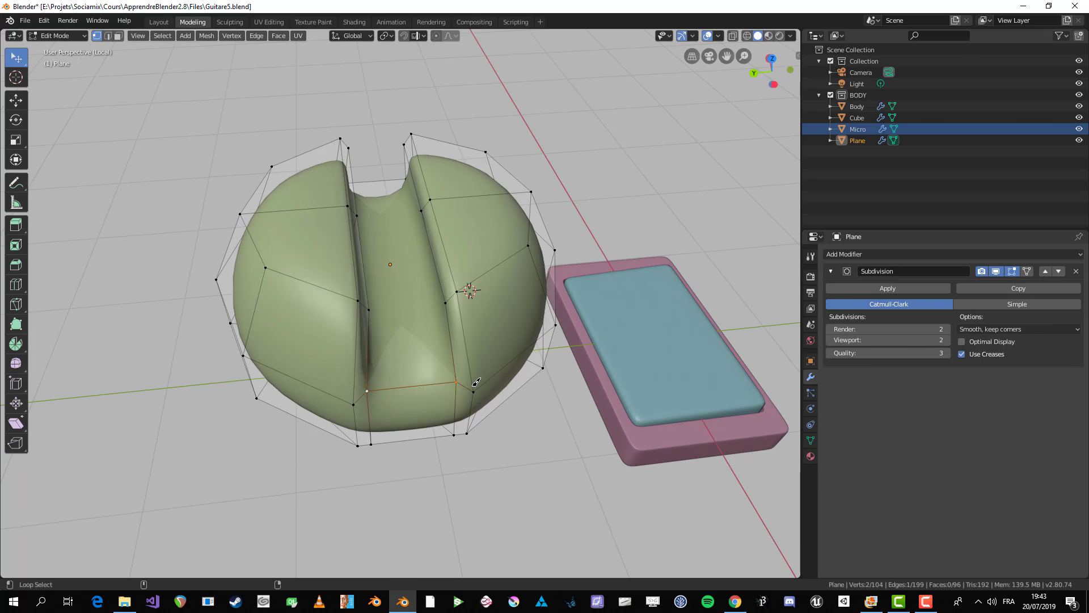
- Try to round the head's edge loop at slot-floor height using LoopTools Circle
left_click(329, 391, "alt+shift")
middle_click_drag(320, 368, 568, 380)
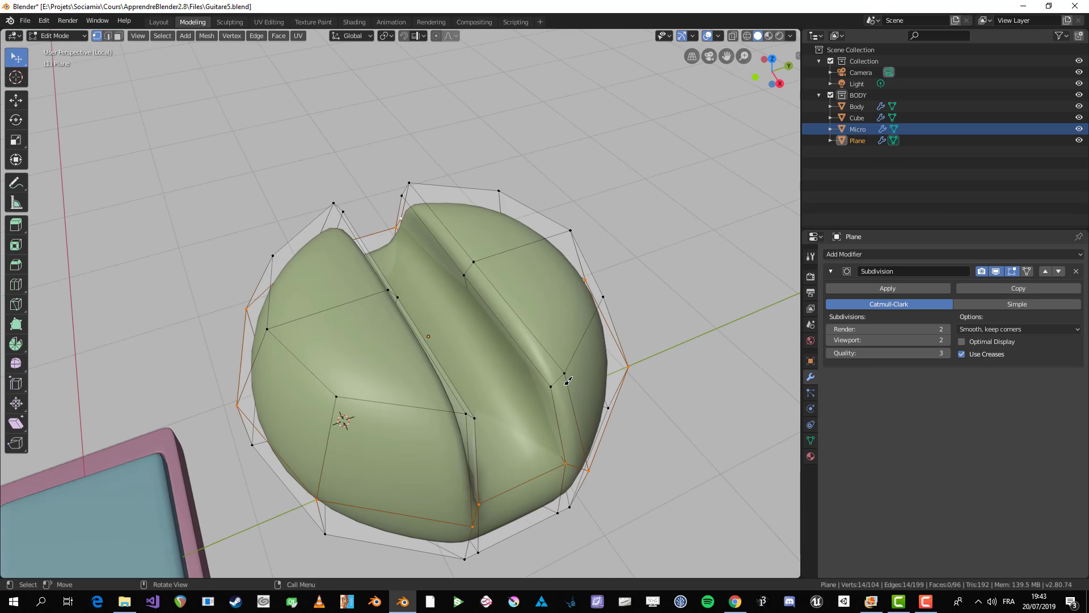
right_click(563, 392)
mouse_move(554, 266)
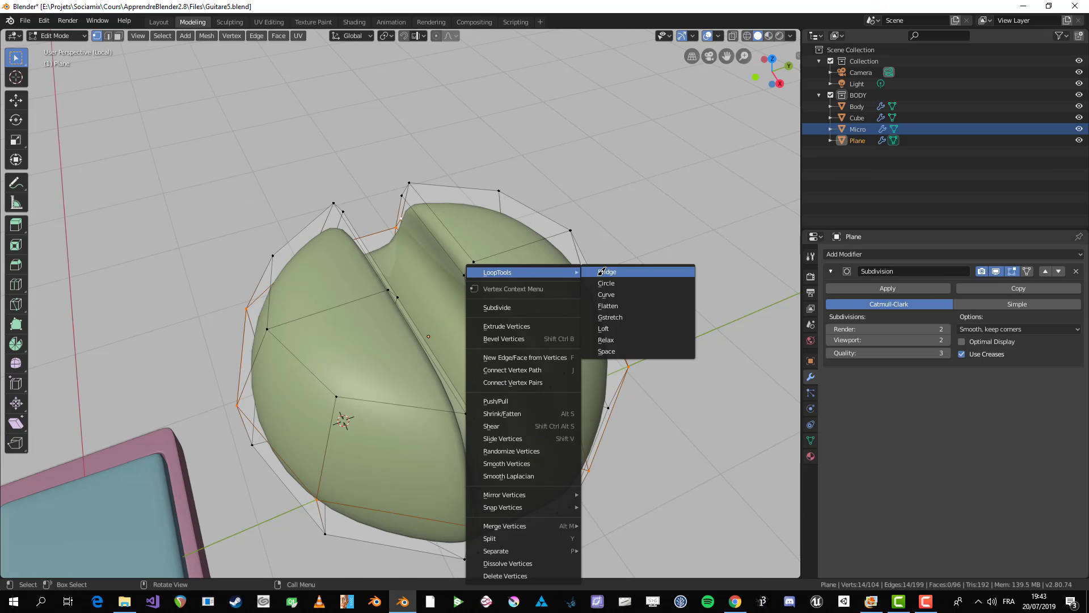
left_click(611, 282)
scroll(605, 294, "down", 2)
middle_click_drag(605, 294, 555, 294)
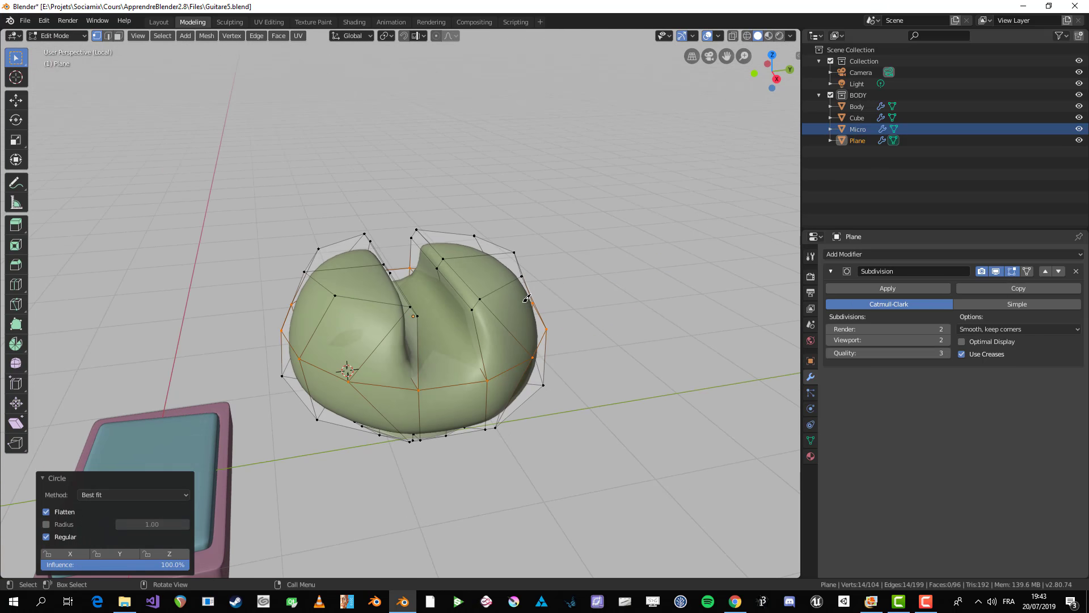
key("Tab")
scroll(554, 294, "down", 1)
middle_click_drag(542, 381, 343, 295)
key("Tab")
scroll(343, 295, "up", 2)
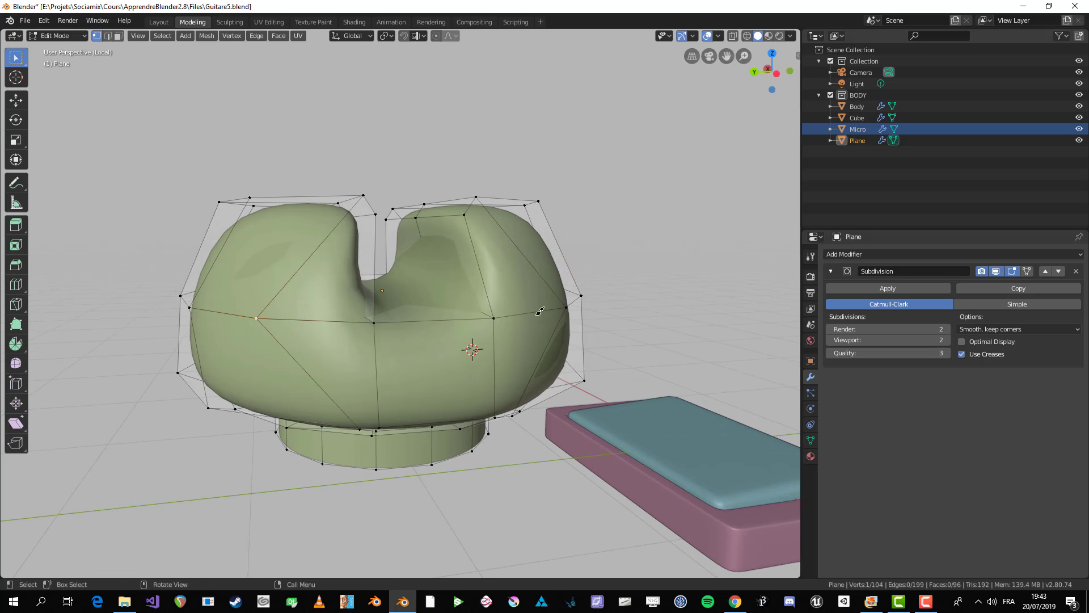
- Try to slide one vertex of the rounded loop beside the slot
left_click(267, 311)
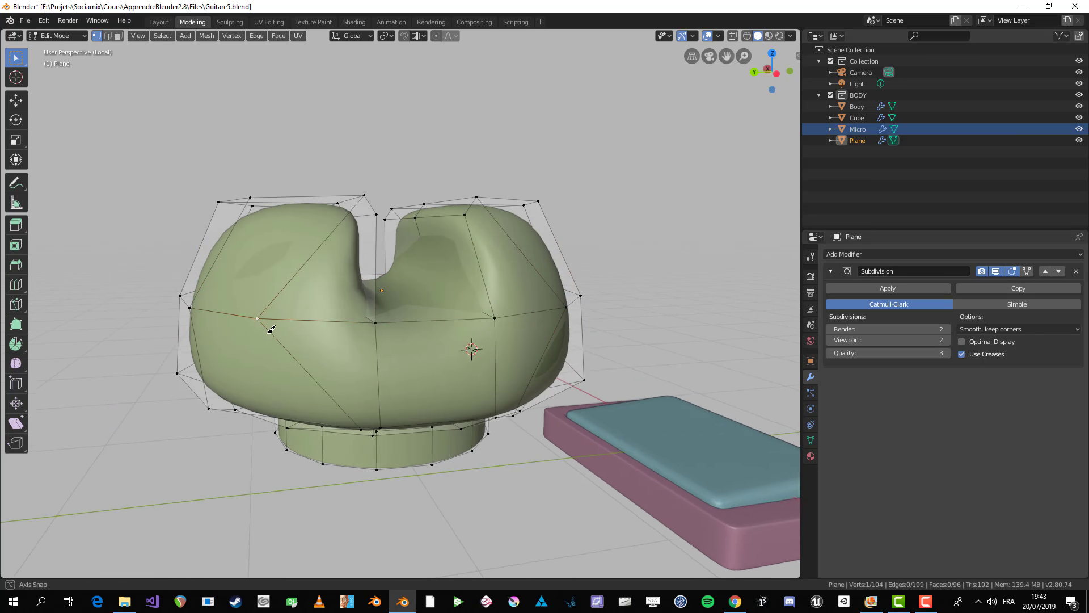
middle_click_drag(267, 311, 352, 341)
key("shift+v")
left_click(412, 373)
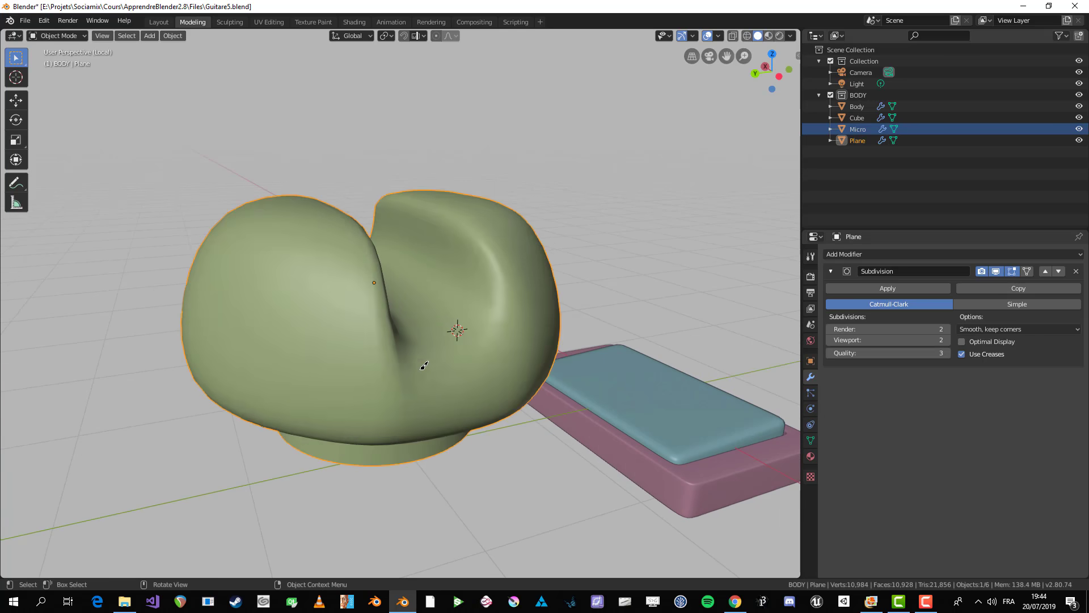
scroll(372, 394, "down", 3)
middle_click_drag(372, 394, 652, 292)
key("Tab")
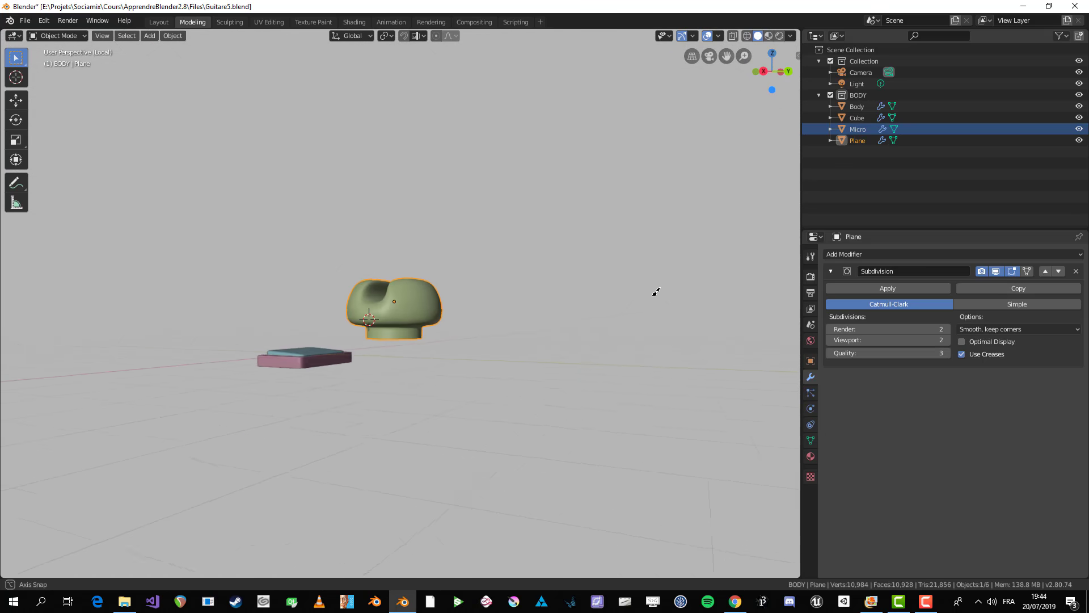
- Undo the circle rounding of the head's edge loop
key("Tab")
scroll(549, 318, "up", 4)
left_click(424, 316, "alt")
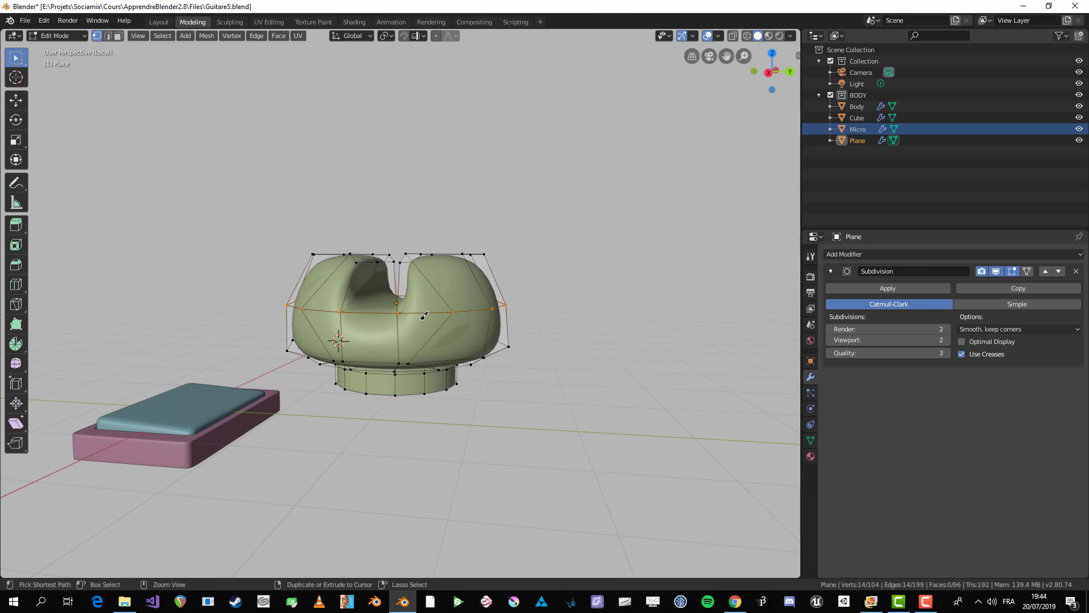
key("ctrl+z")
key("ctrl+z")
middle_click_drag(447, 314, 413, 409)
key("Tab")
scroll(414, 409, "up", 3)
middle_click_drag(392, 447, 383, 368)
middle_click_drag(368, 318, 327, 355)
middle_click_drag(388, 401, 352, 371)
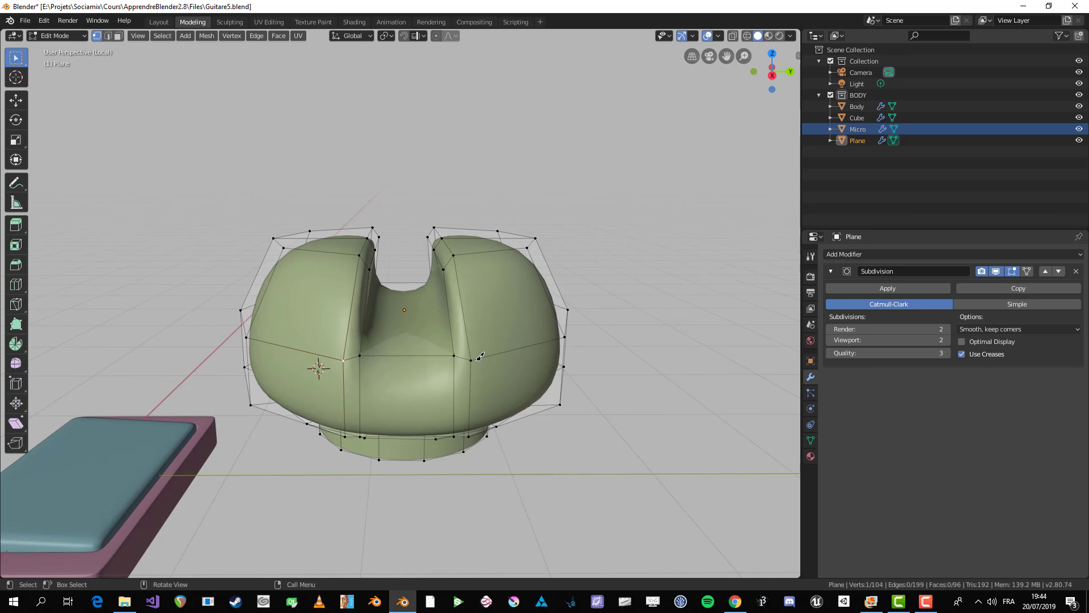
- Delete all vertices below the slot-floor level, including the neck, using X-ray in front view
middle_click_drag(385, 354, 396, 337)
key("alt+z")
scroll(396, 337, "up", 3)
left_click_drag(450, 427, 683, 431)
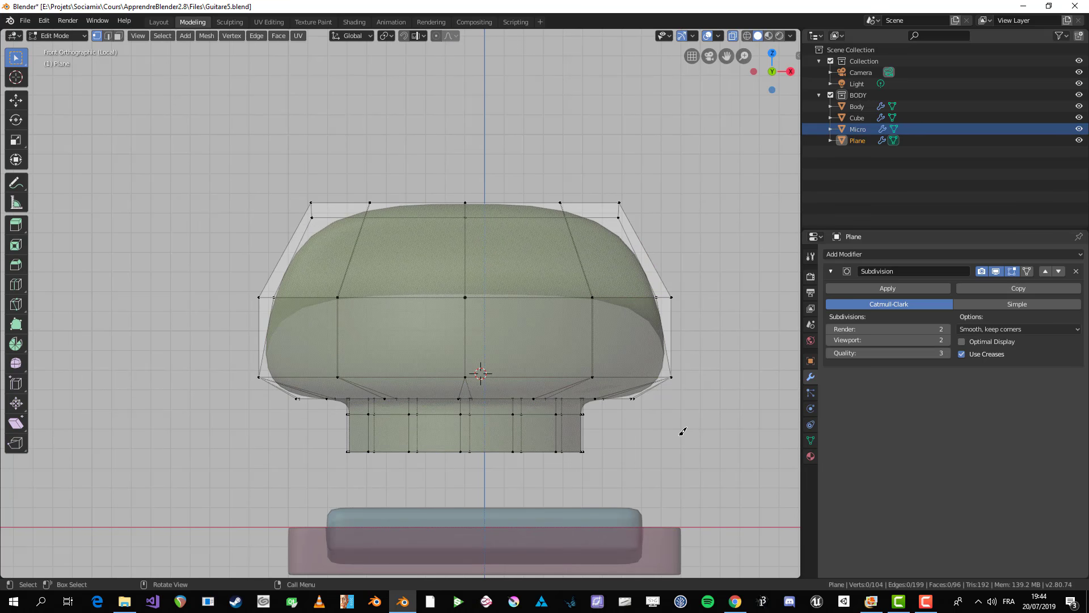
left_click_drag(688, 574, 900, 608)
key("x")
left_click(651, 360)
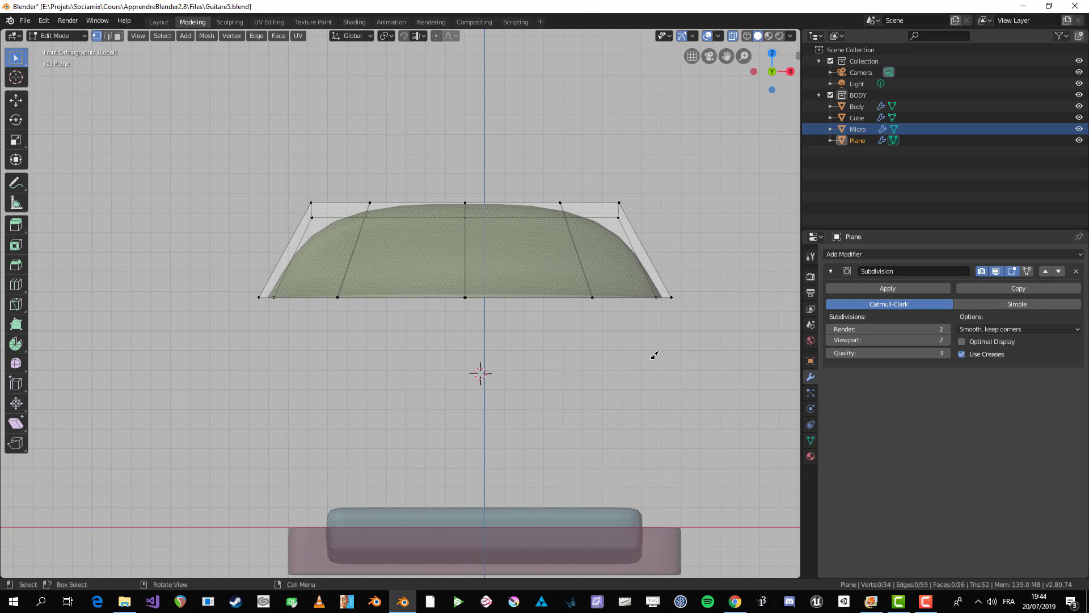
- Turn off X-ray and disable the Subdivision modifier's display in Edit Mode
middle_click_drag(650, 359, 444, 367)
key("alt+z")
scroll(411, 368, "up", 2)
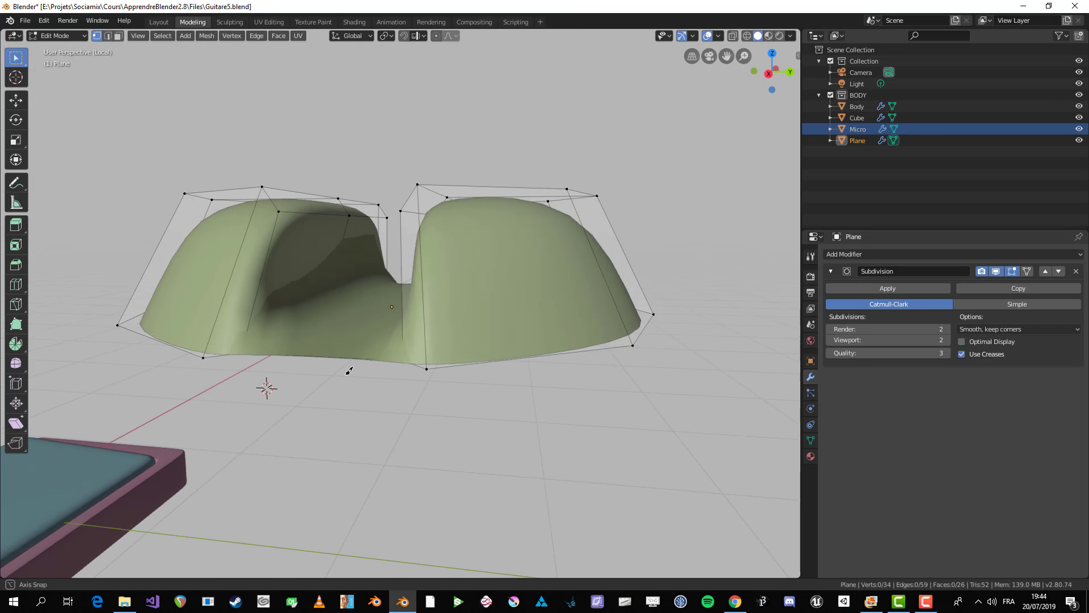
middle_click_drag(352, 370, 291, 360)
middle_click_drag(444, 359, 435, 379)
left_click(1012, 271)
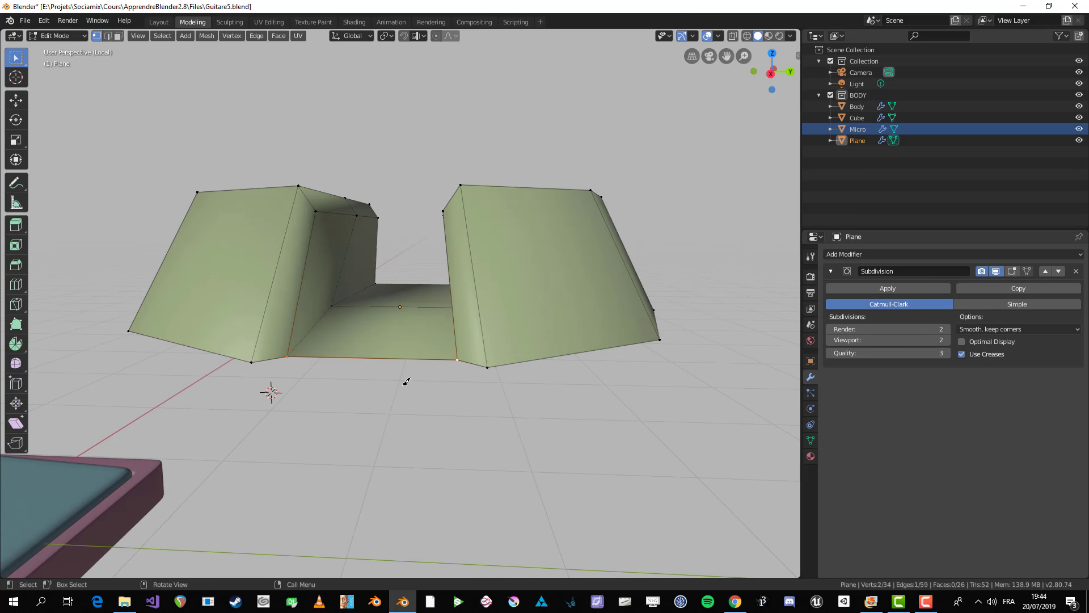
- Fill a face at each end of the slot between the slot-floor corners and the outer rim vertices
scroll(400, 363, "up", 2)
scroll(371, 391, "down", 2)
key("f")
middle_click_drag(458, 361, 486, 453)
left_click(182, 434, "ctrl+alt")
mouse_move(318, 323)
middle_mouse_down()
mouse_move(508, 280)
mouse_move(335, 329)
middle_mouse_up()
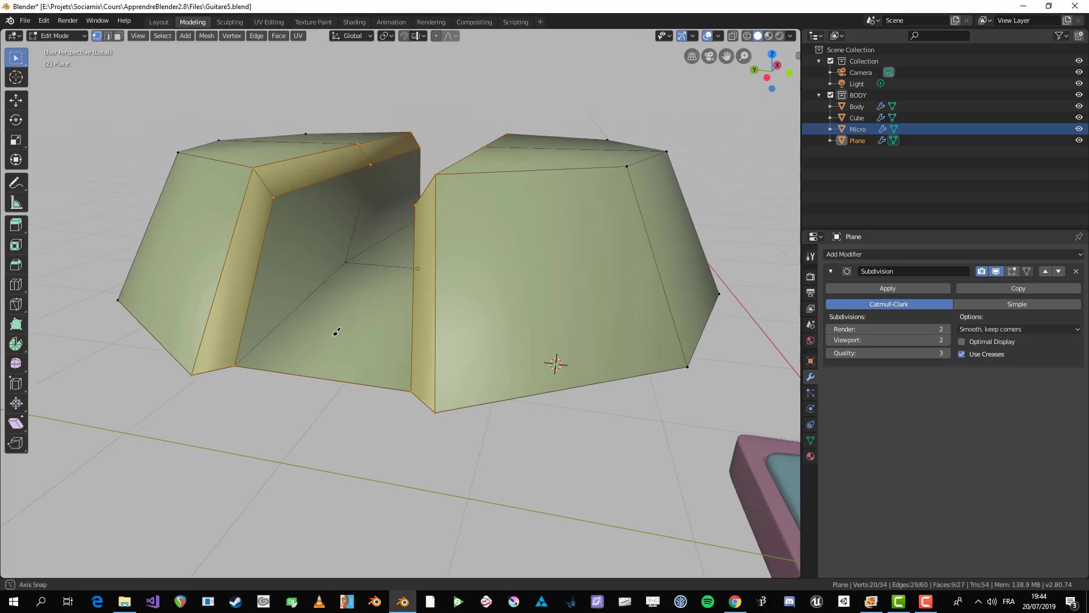
left_click(251, 358)
key("f")
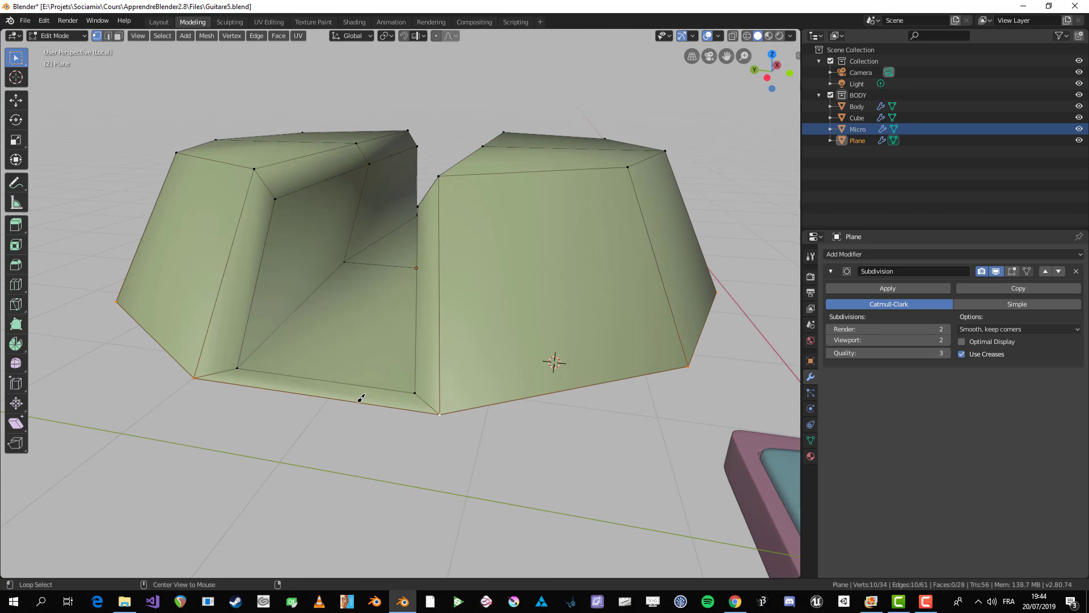
- Move the head's open bottom edge loop 0.065 m down along Z in right view
scroll(369, 392, "down", 3)
key("KP_3")
scroll(407, 319, "up", 2)
key("e")
key("z")
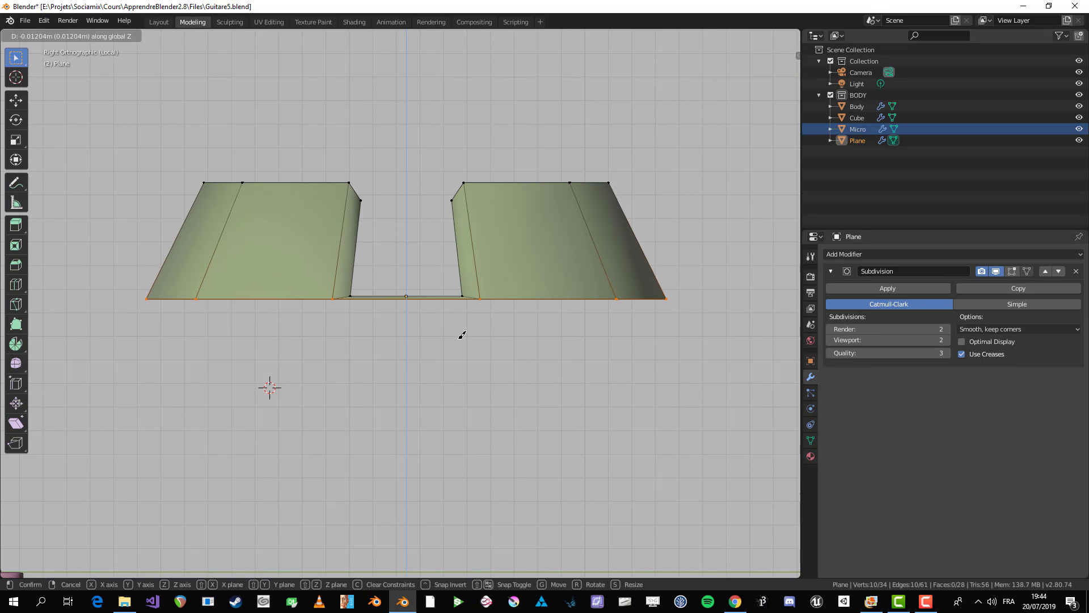
left_click(460, 337)
- Extrude the bottom edge loop 0.436 m down along Z to form the head's vertical side
key("g")
key("g")
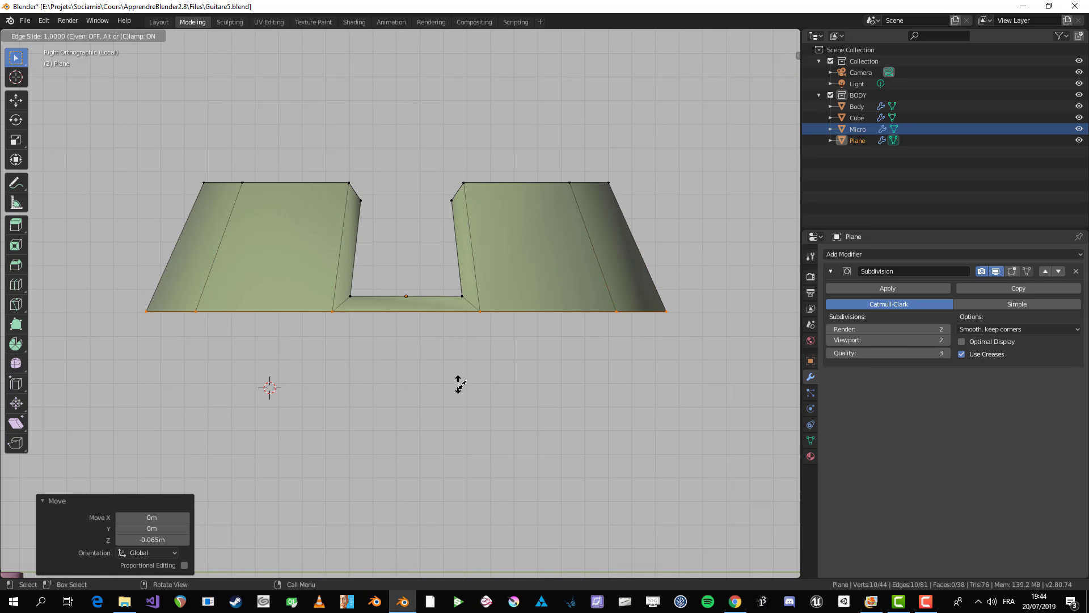
left_click(461, 442)
key("g")
key("z")
left_click(466, 390)
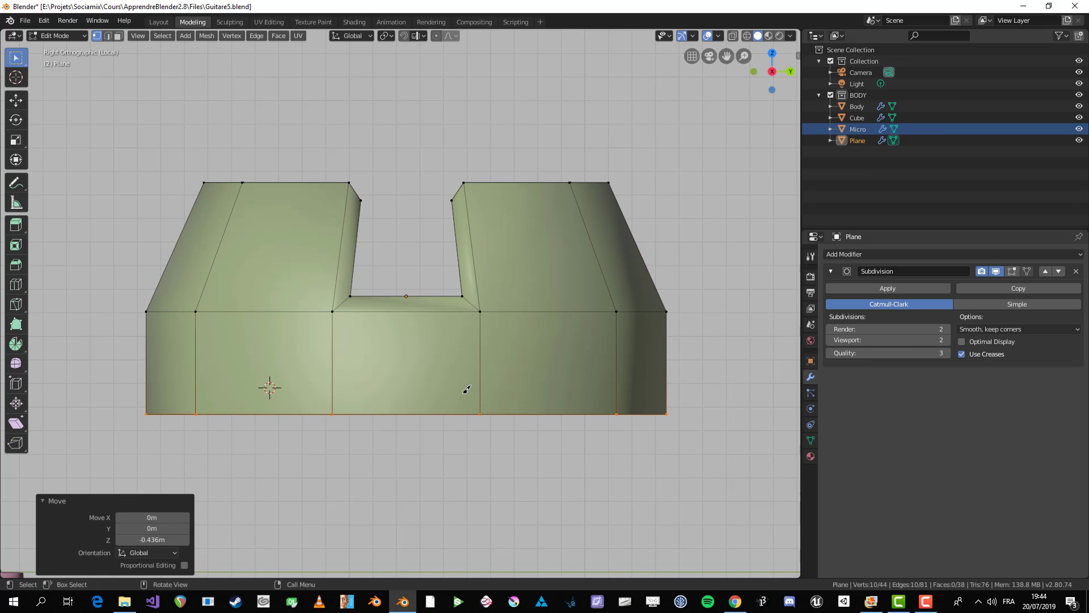
- Extrude the bottom loop in place and scale it inward to form the head's flat underside
key("e")
right_click(467, 389)
key("s")
left_click(593, 431)
key("Tab")
scroll(464, 423, "down", 3)
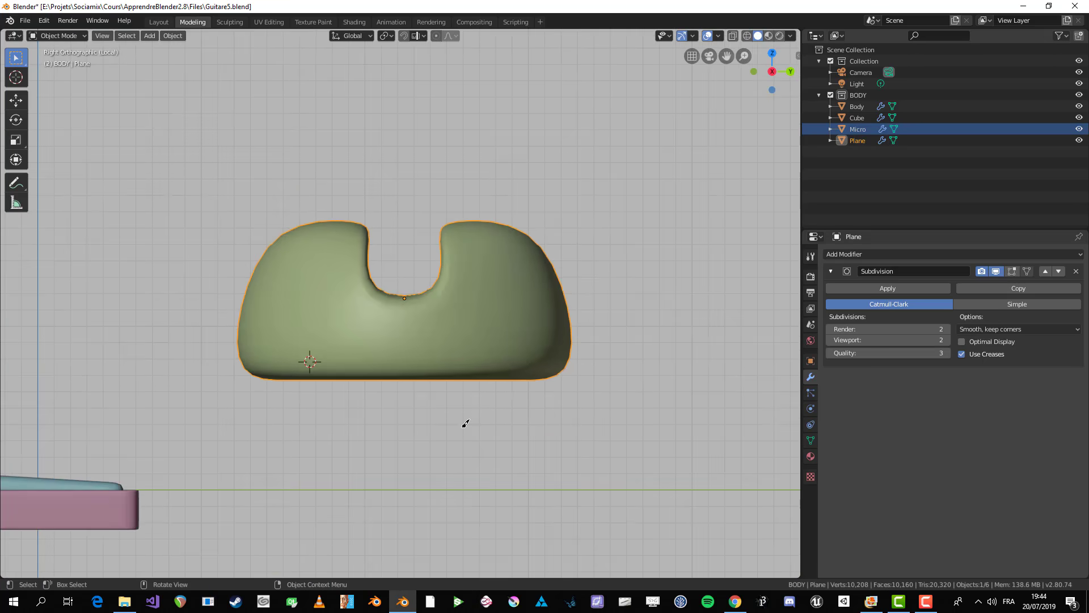
middle_click_drag(532, 346, 526, 259, "shift")
key("Tab")
scroll(526, 259, "up", 2)
- Try extruding the underside's inner ring again, moving it down along Z and scaling it inward
key("e")
right_click(564, 274)
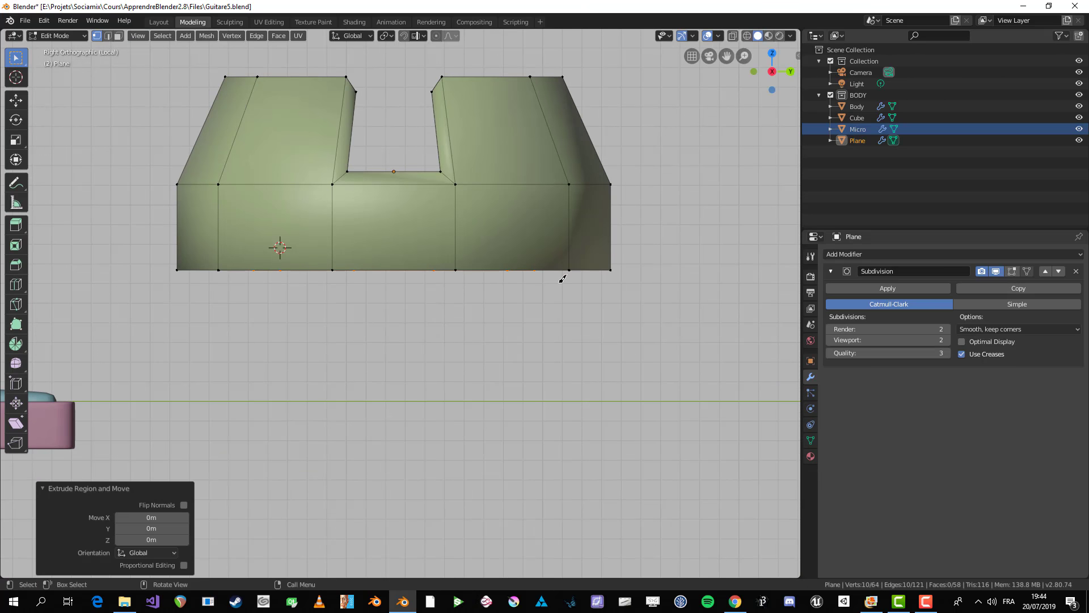
key("g")
key("z")
left_click(566, 300)
key("ctrl+z")
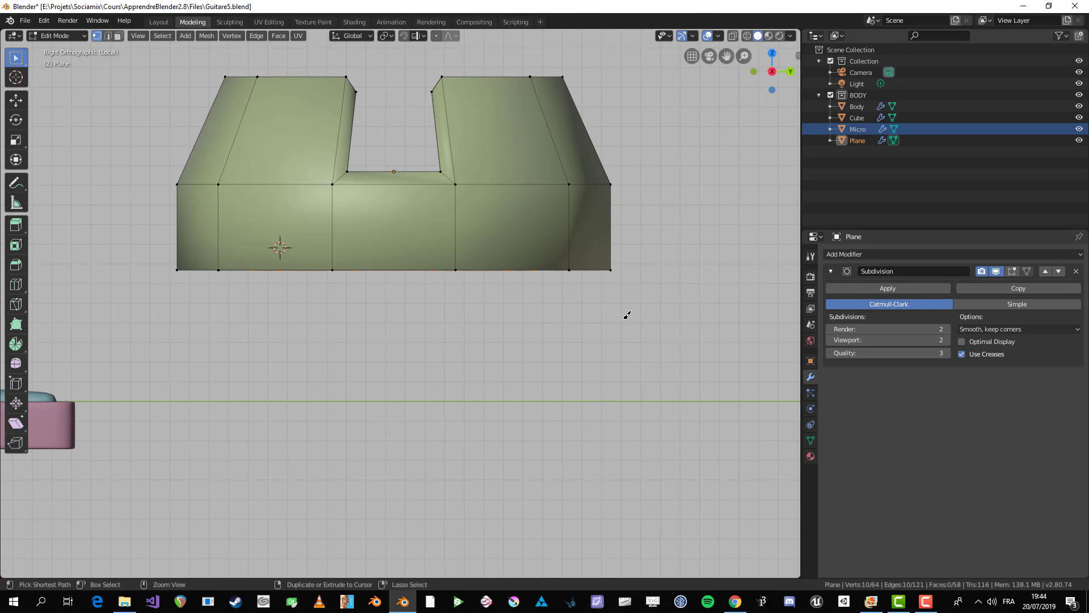
key("s")
left_click(575, 313)
key("ctrl+z")
key("ctrl+z")
- Scale the underside's inner ring to about 0.68 and extrude it down along Z to form the neck
key("s")
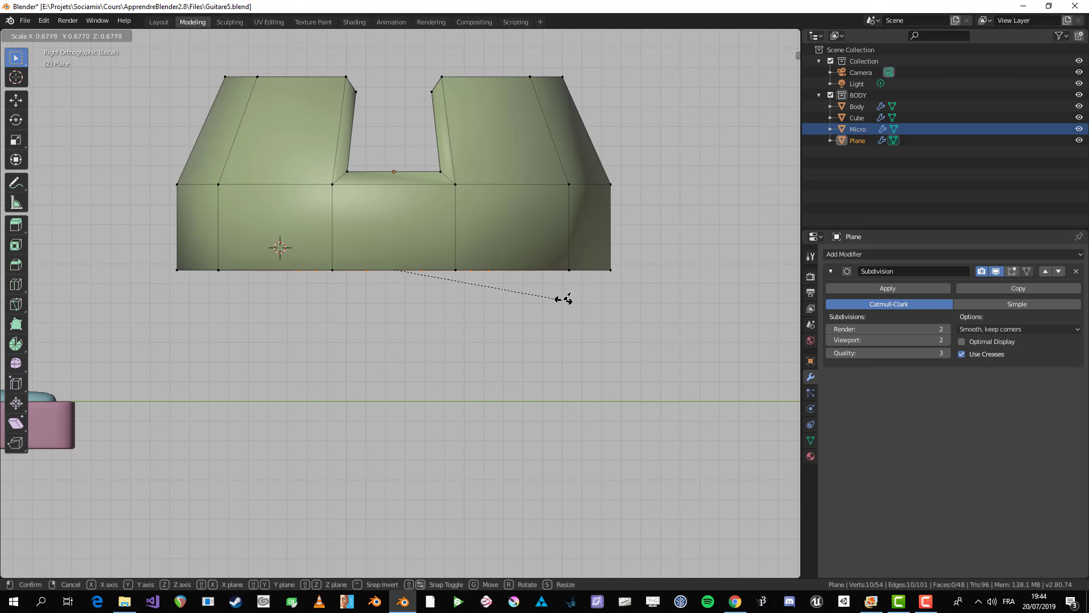
left_click(562, 299)
key("e")
right_click(565, 373)
key("g")
key("z")
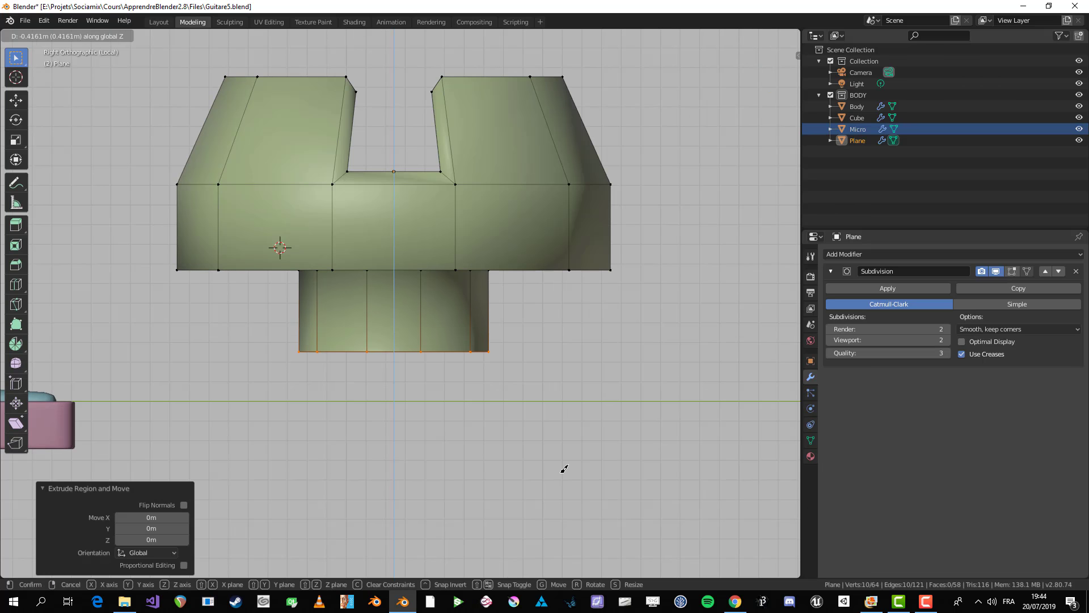
left_click(564, 493)
- Extrude the neck's bottom ring slightly further down along Z and scale it inward to taper the end
right_click(564, 498)
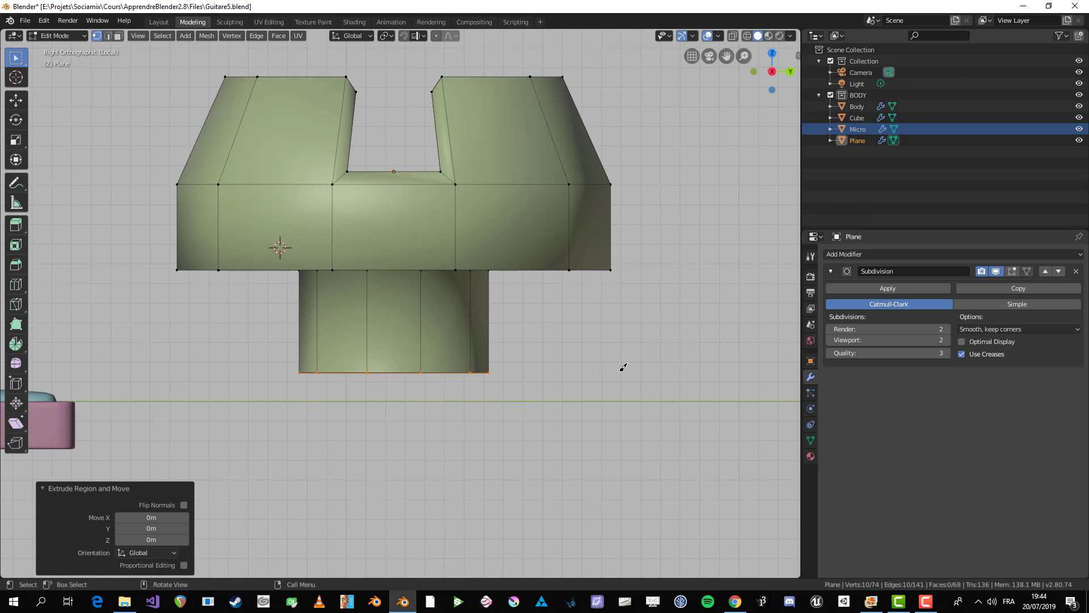
key("g")
key("z")
left_click(620, 382)
key("s")
left_click(589, 396)
key("Tab")
scroll(584, 394, "down", 5)
key("Tab")
middle_click_drag(578, 392, 568, 363)
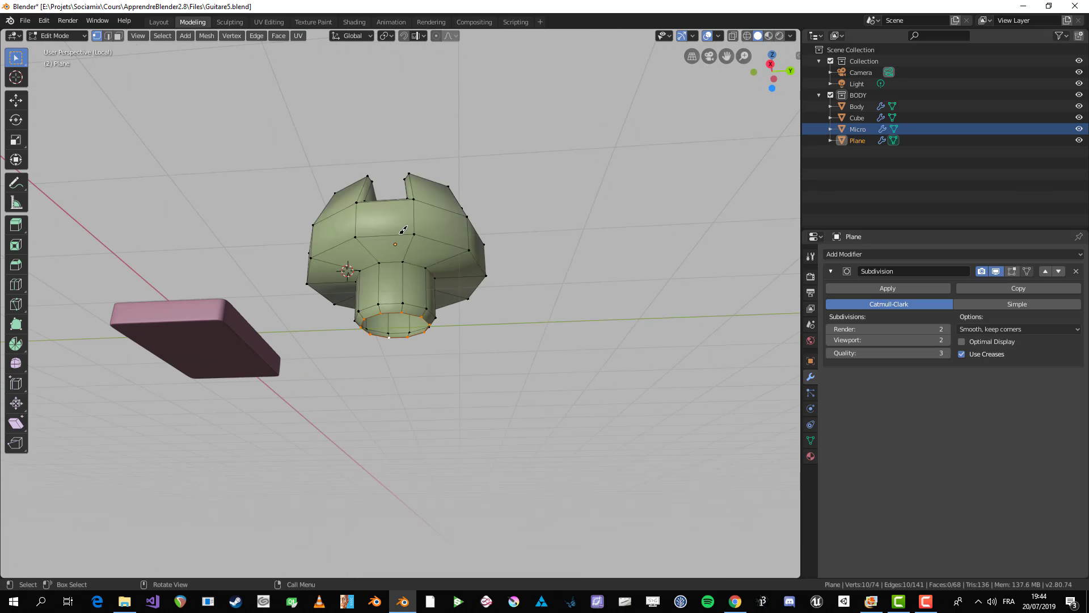
- Add an edge loop near where the neck meets the head's underside and check the smoothed screw
scroll(340, 179, "up", 5)
key("ctrl+r")
left_click_drag(349, 194, 358, 205)
key("Tab")
scroll(371, 202, "down", 4)
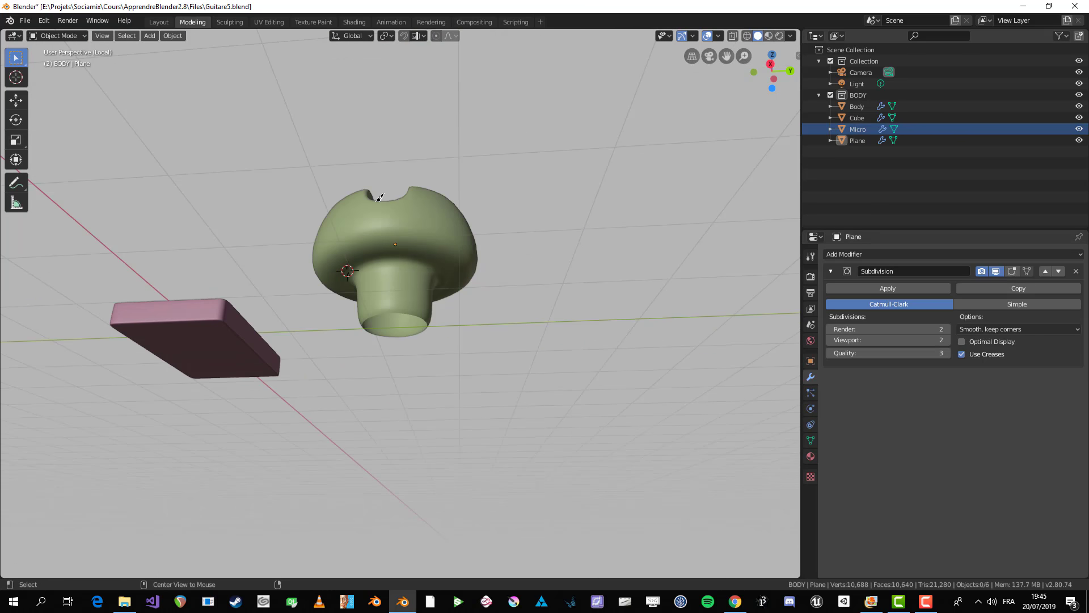
middle_click_drag(372, 202, 382, 318)
scroll(381, 318, "up", 4)
left_click(384, 315)
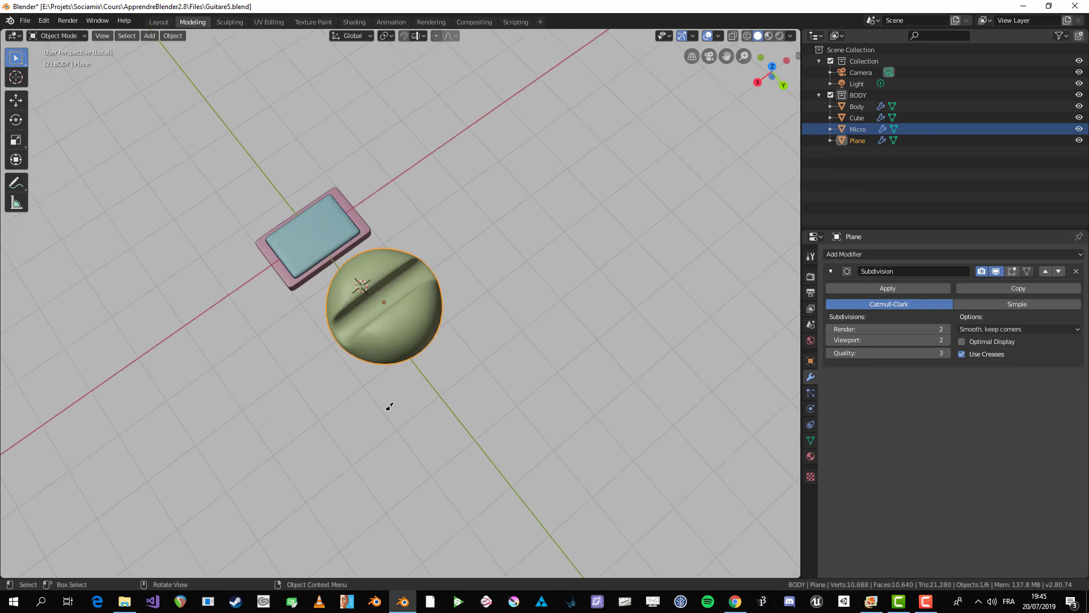
middle_click_drag(389, 406, 512, 335)
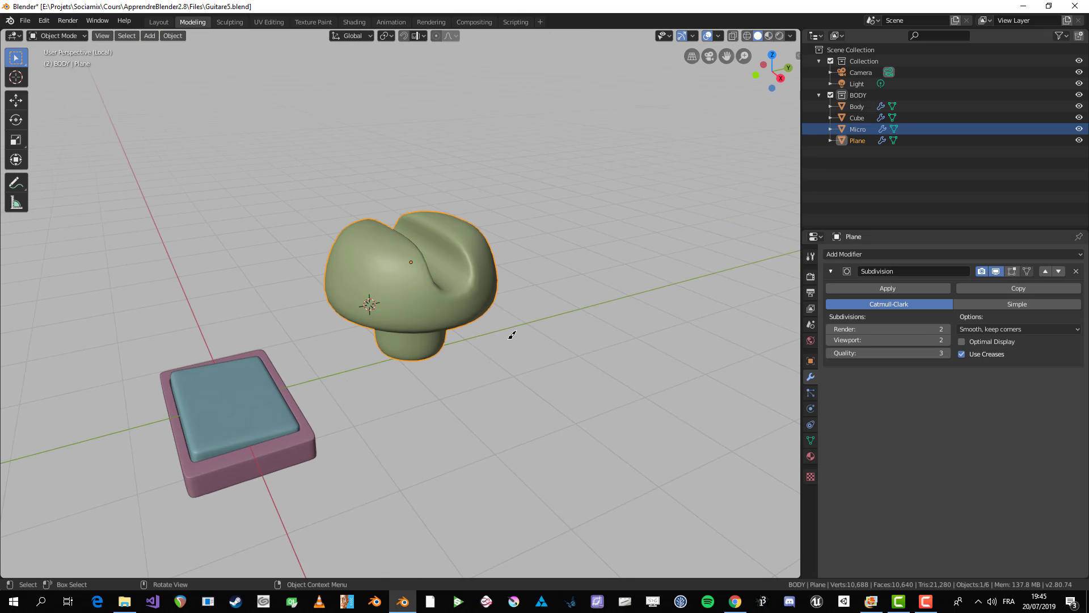
- Add a loop cut around one upper half of the head and its slot wall, with a slide factor of 0.022
scroll(510, 332, "up", 4)
key("Tab")
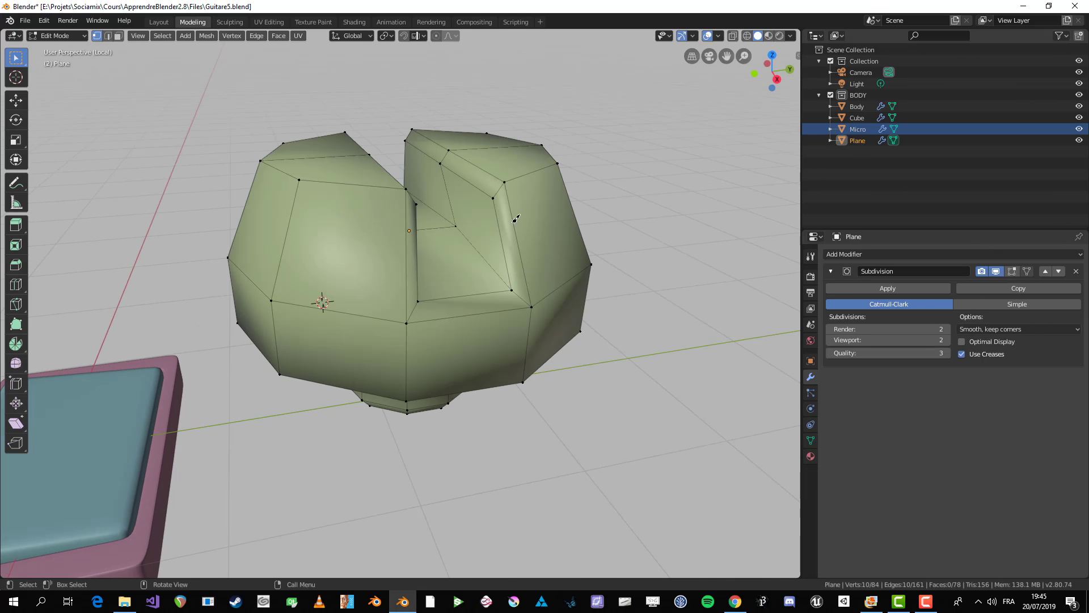
middle_click_drag(499, 206, 322, 282)
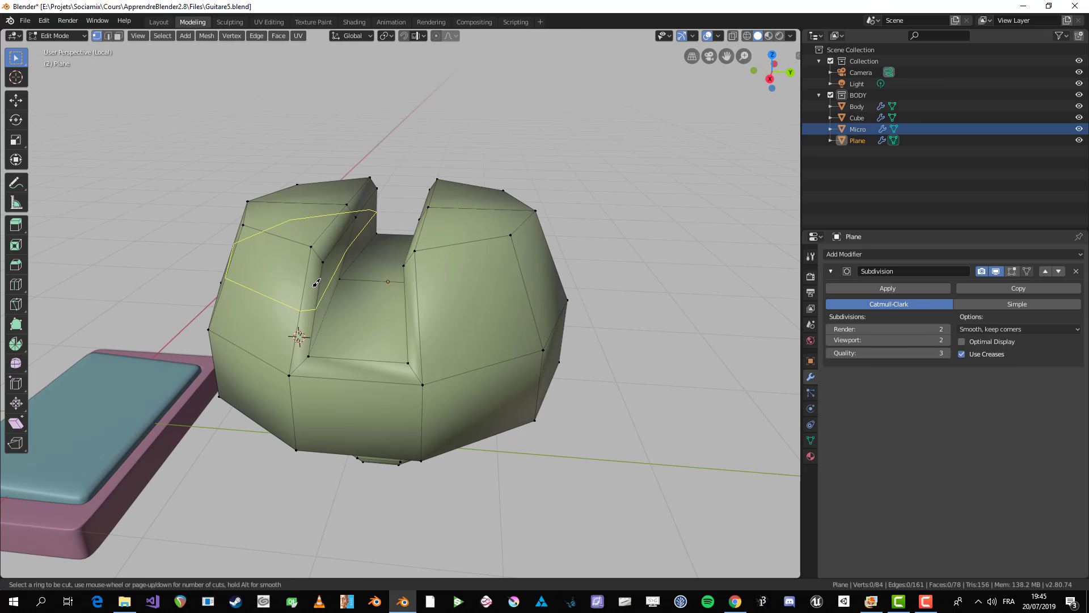
left_click(317, 282)
left_click(319, 284)
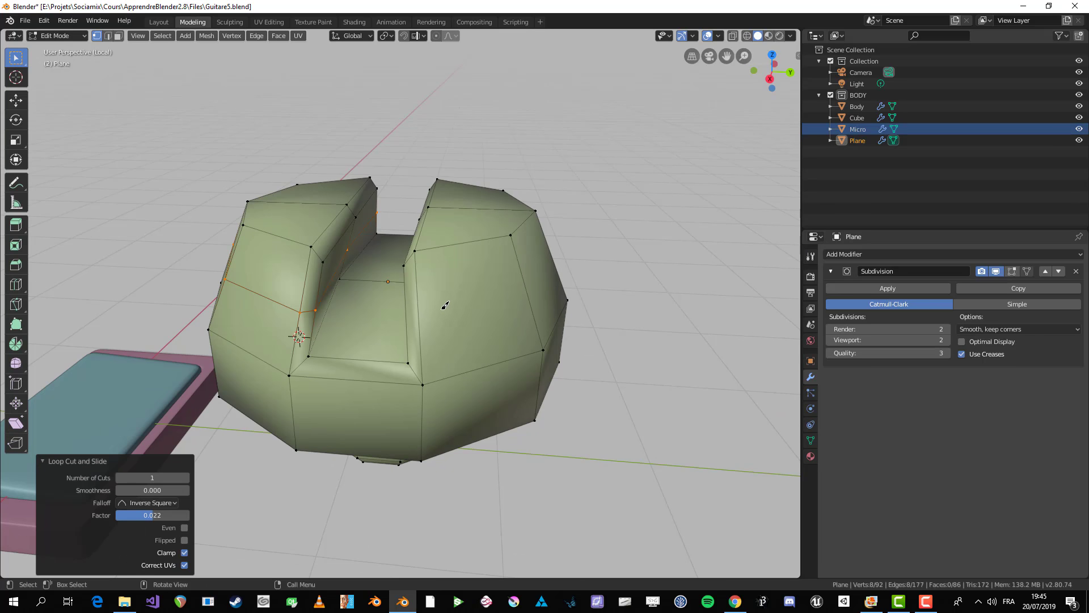
- Check the smoothed screw head and undo the off-centre loop cuts around its upper halves
key("Tab")
scroll(449, 301, "down", 4)
middle_click_drag(449, 301, 479, 352)
key("Tab")
scroll(478, 352, "up", 3)
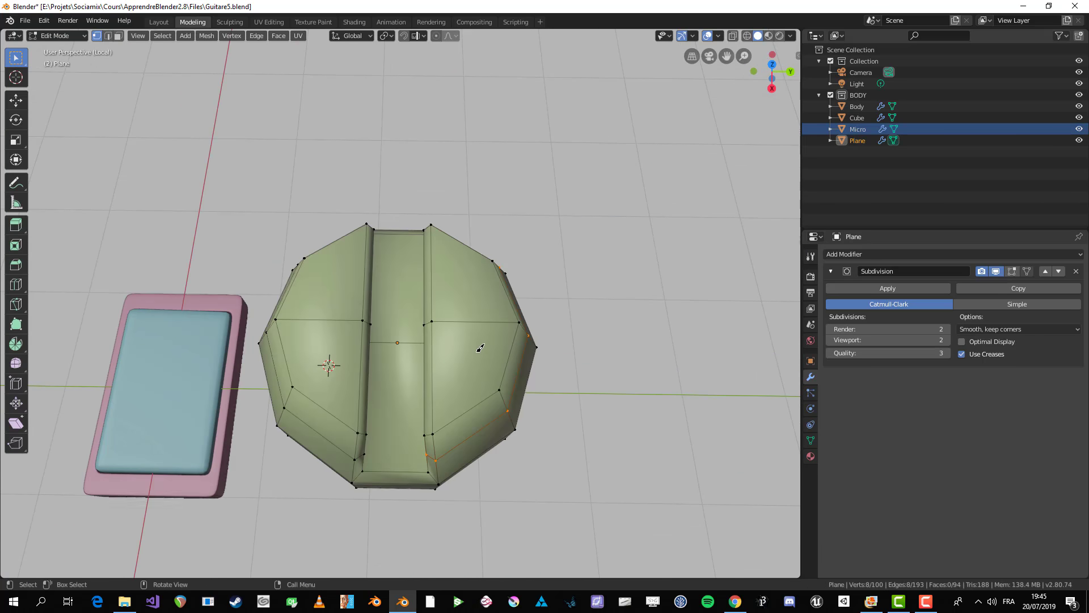
key("ctrl+z")
- Add one centred loop cut around each upper half of the head on both sides of the slot
key("KP_1")
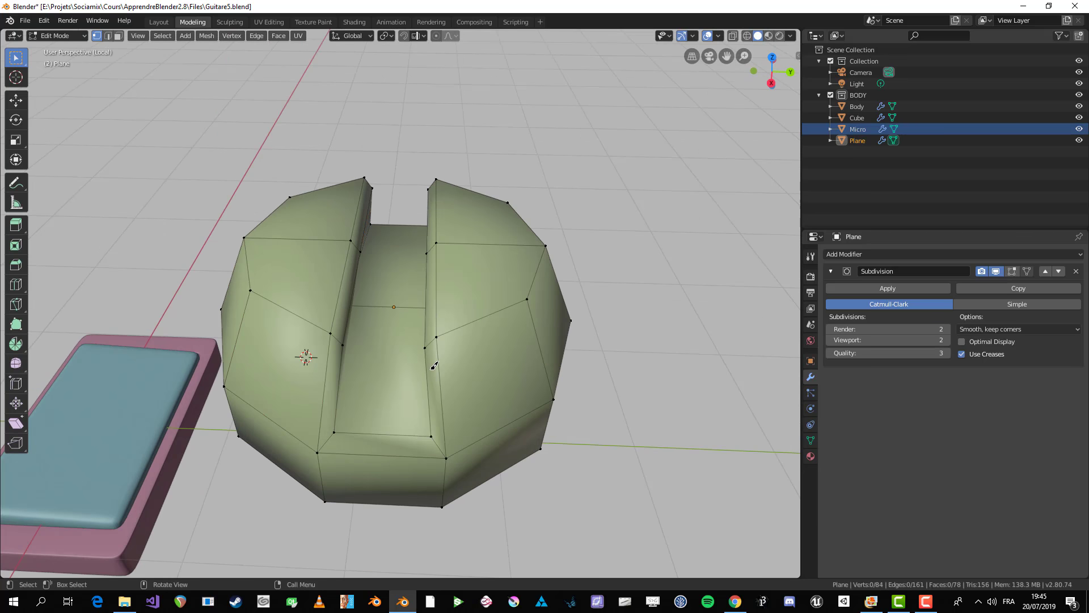
key("KP_3")
scroll(389, 255, "up", 2)
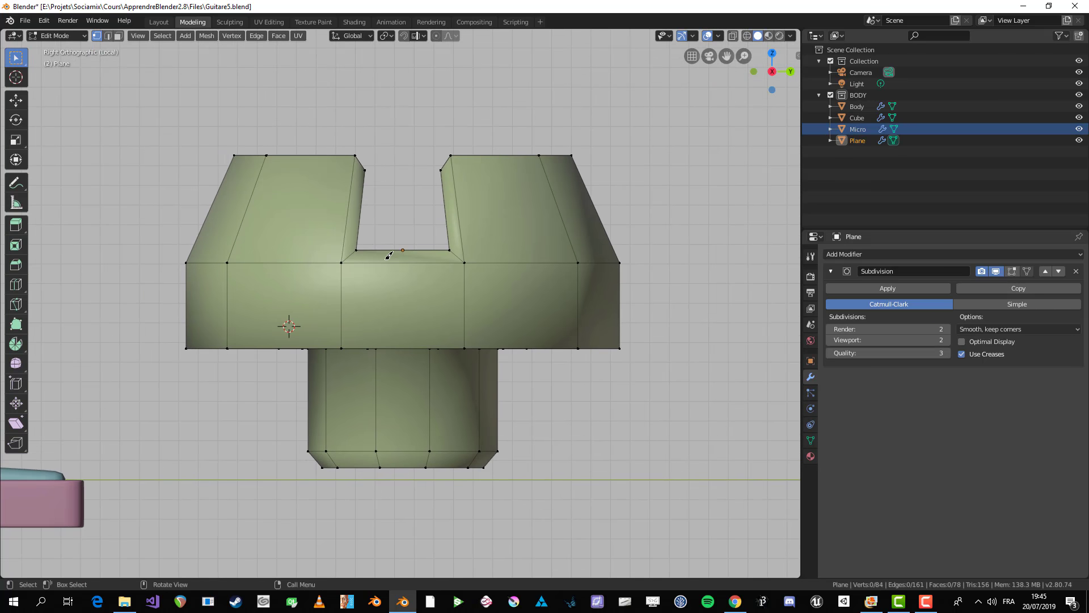
left_click(351, 210)
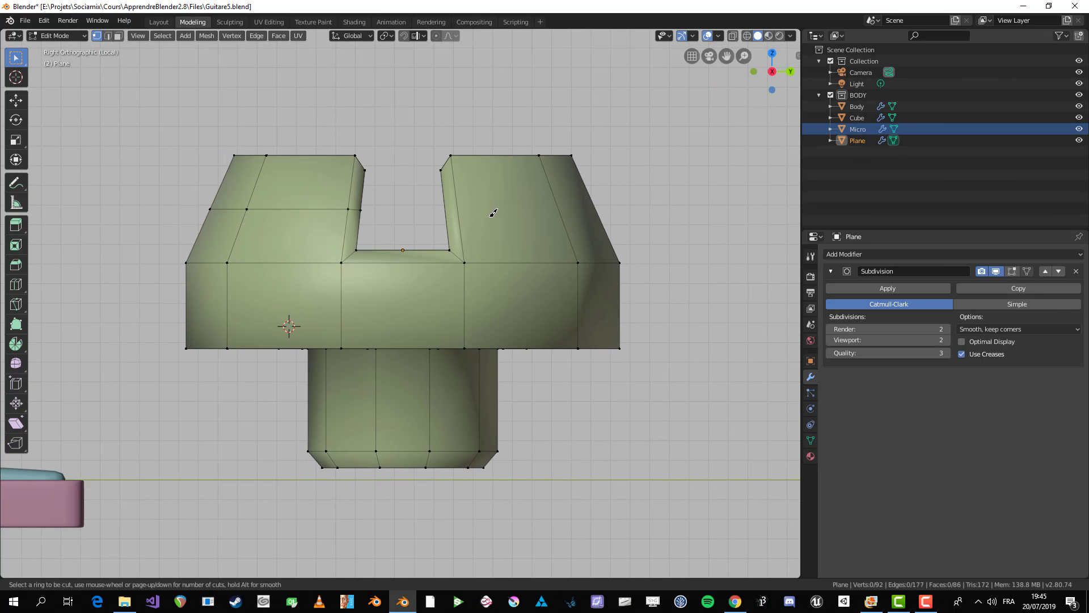
left_click(439, 210)
right_click(439, 209)
key("alt+a")
scroll(312, 198, "down", 5)
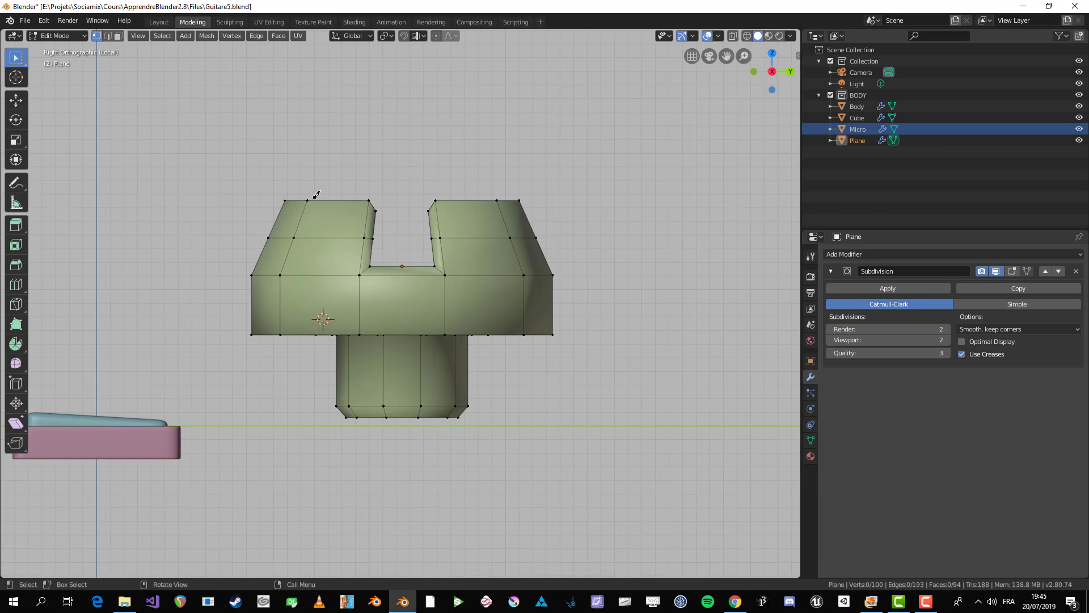
- Extrude the neck's open bottom ring in place and scale the new ring inward
key("Tab")
middle_click_drag(470, 245, 454, 363)
key("KP_0")
key("KP_1")
key("Tab")
scroll(436, 410, "up", 5)
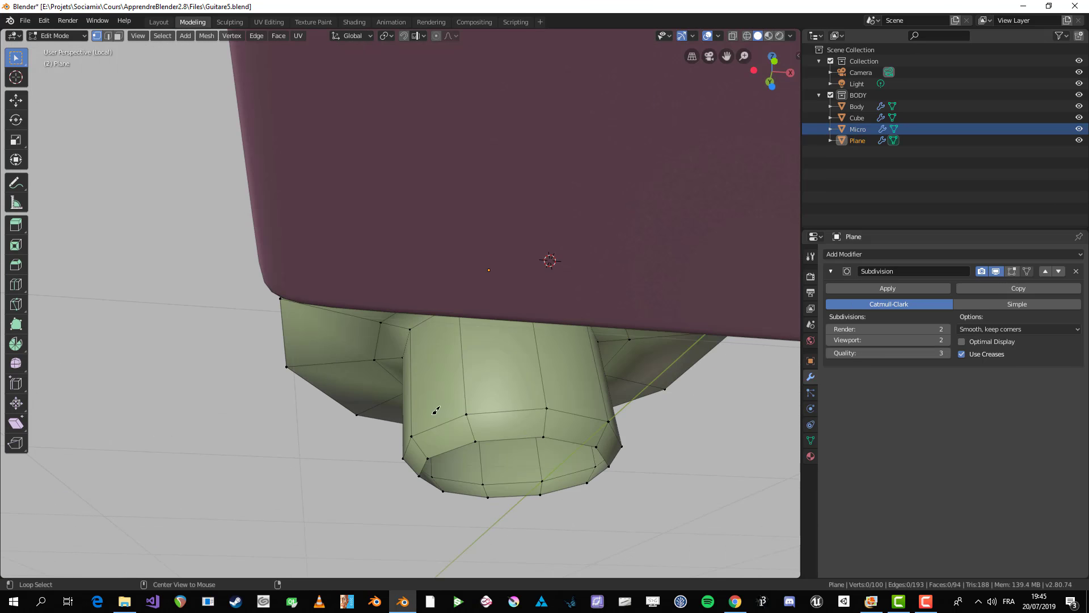
key("e")
right_click(726, 451)
right_click(457, 460)
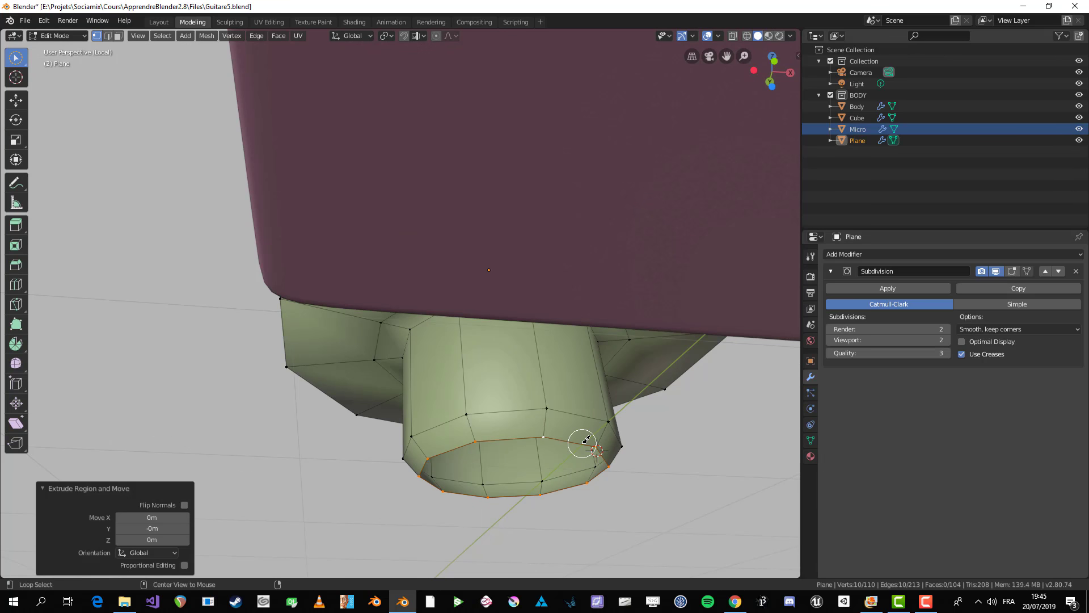
scroll(618, 397, "up", 4)
key("s")
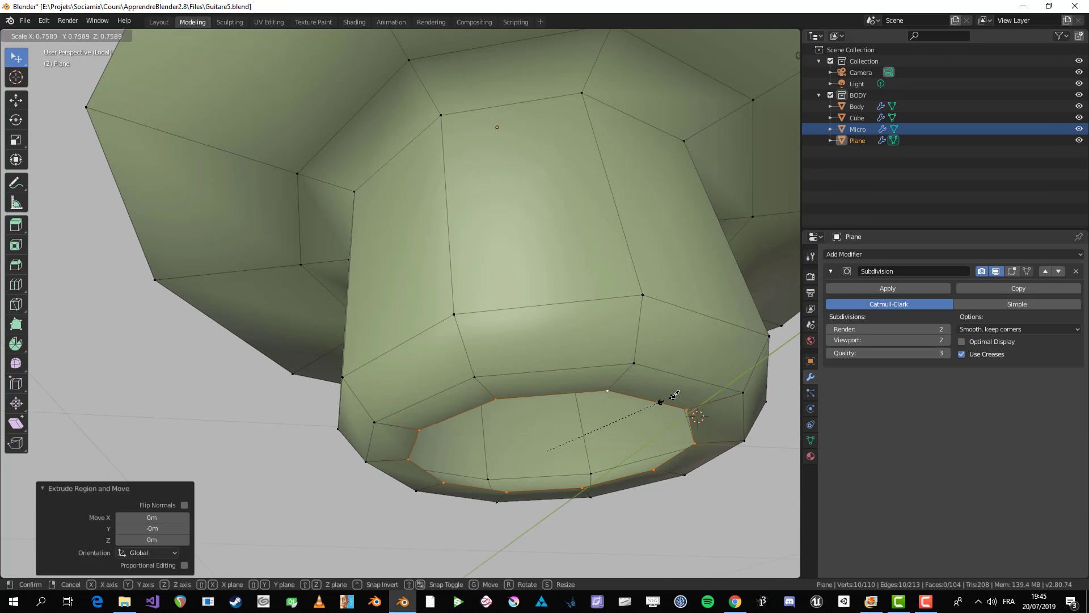
left_click(675, 377)
- Scale the neck's inner bottom ring inward by a further 0.753 and merge it to close the end
scroll(674, 378, "down", 3)
key("s")
left_click(653, 365)
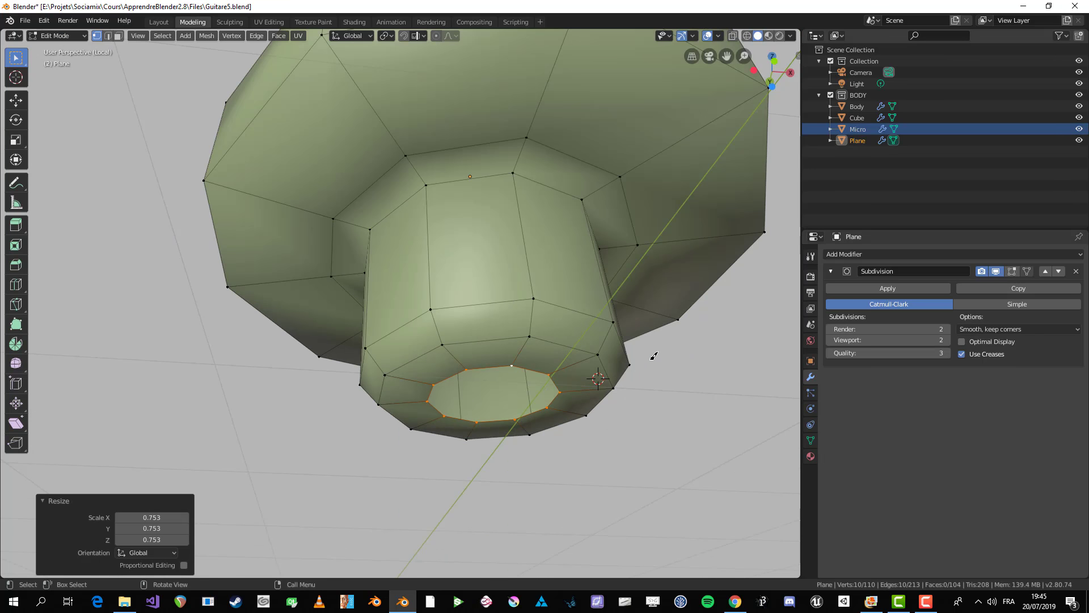
key("alt+m")
left_click(640, 364)
key("Tab")
scroll(549, 365, "down", 6)
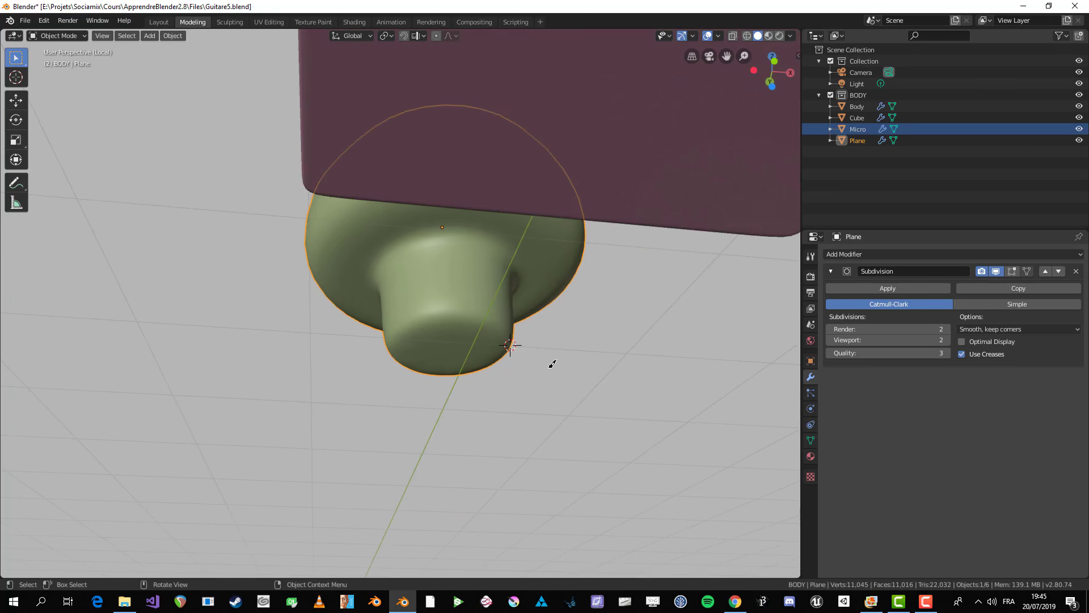
middle_click_drag(549, 365, 499, 314)
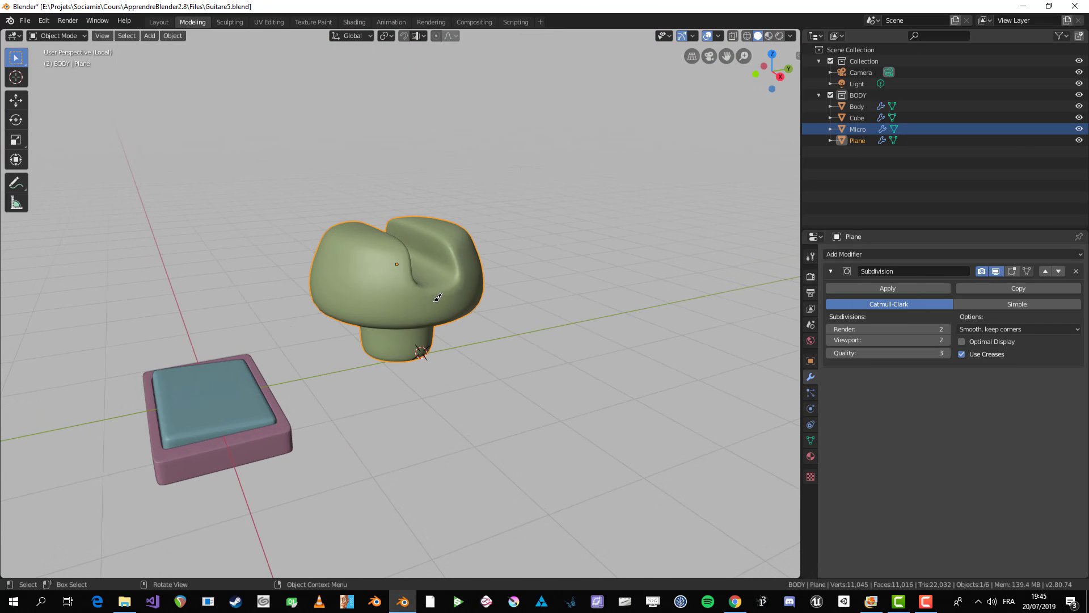
- Scale the screw to 0.216 and move it over the pickup, about -0.409 m in X and -2.15 m in Y
key("KP_7")
scroll(454, 317, "up", 2)
scroll(567, 255, "down", 4, "shift")
key("s")
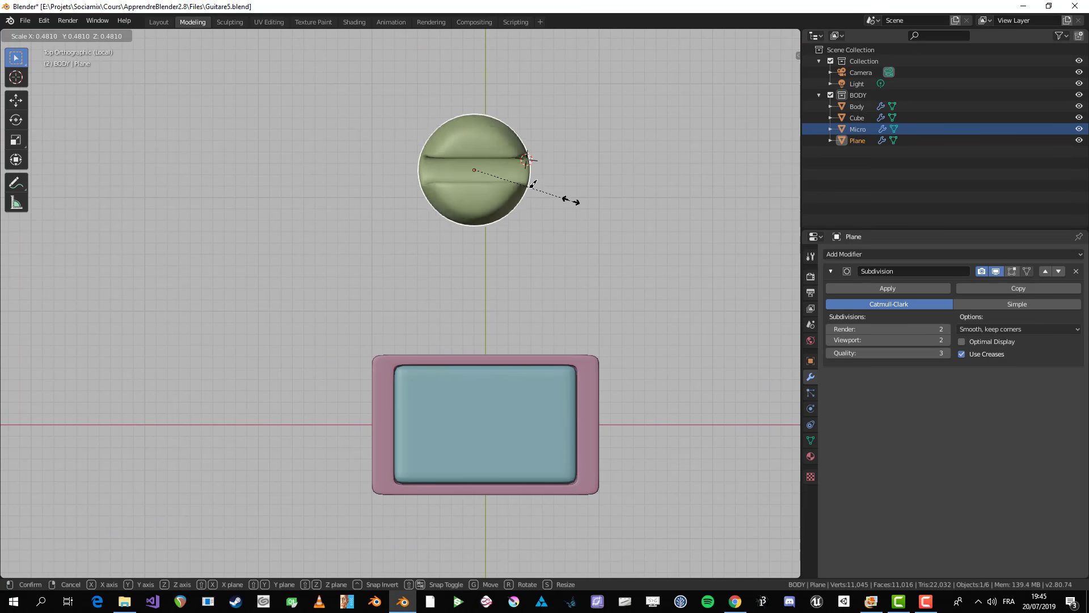
left_click(502, 193)
scroll(482, 198, "down", 3, "shift")
key("g")
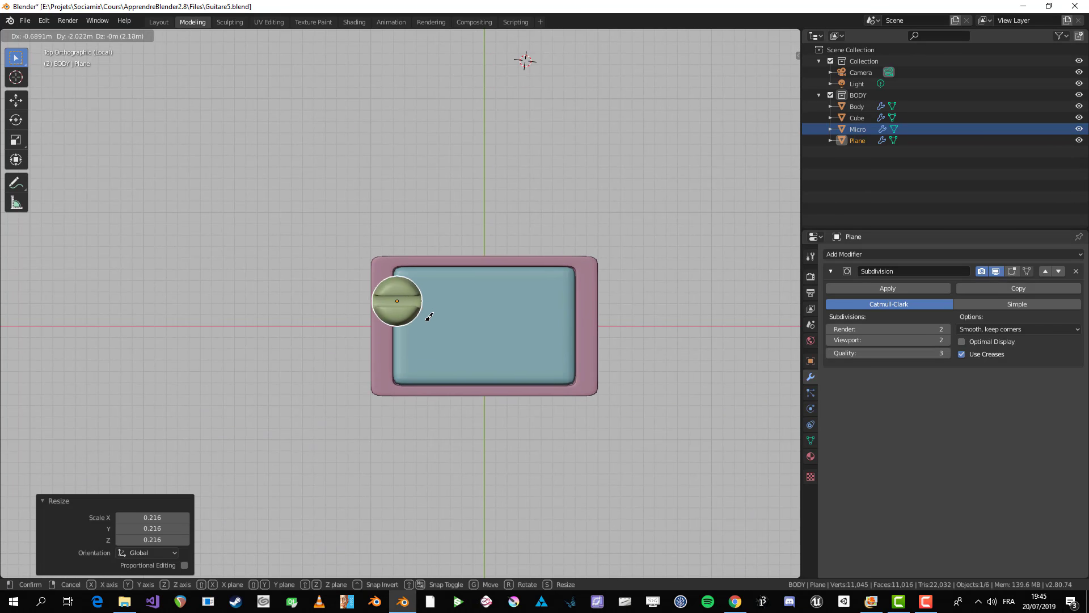
left_click(426, 313)
- Scale the screw down by 0.446 and back up by 1.664 to fit the pickup
scroll(601, 329, "up", 4)
key("s")
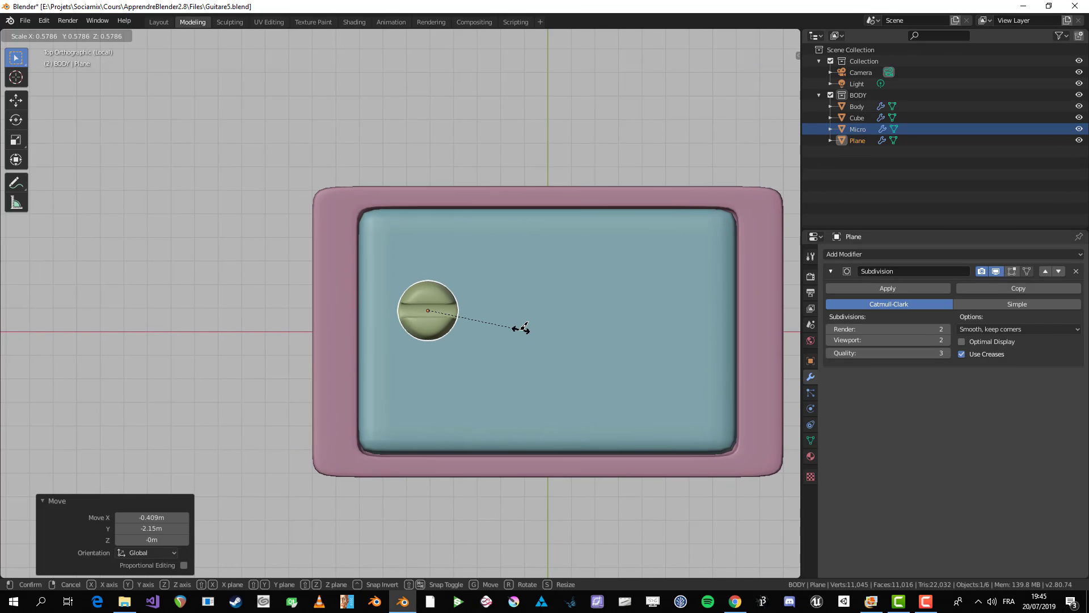
left_click(494, 328)
key("s")
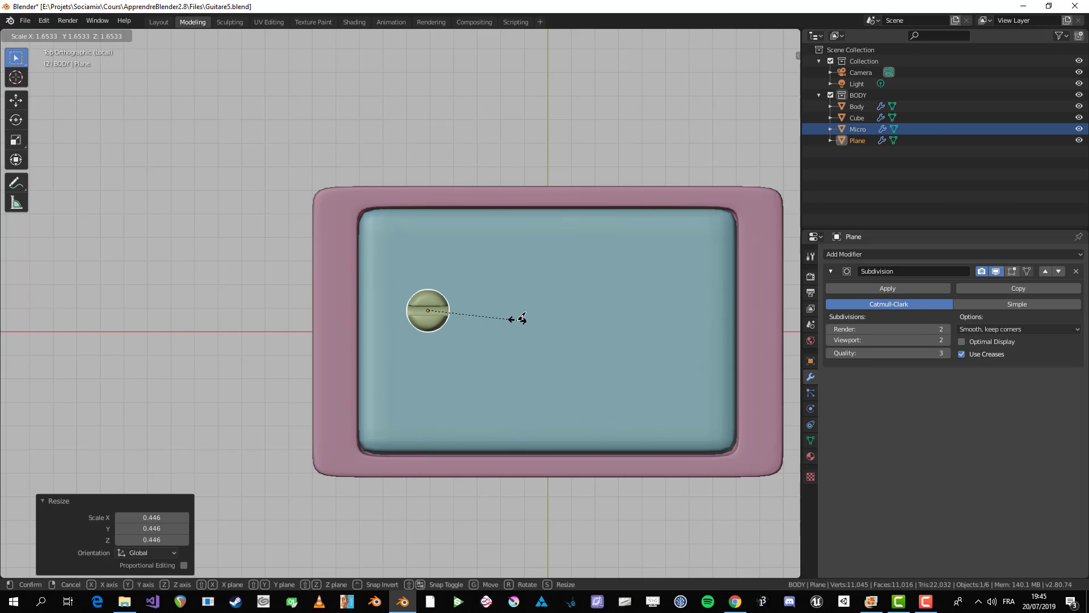
left_click(518, 316)
- Apply the screw's scale and check its transform values
middle_click_drag(518, 316, 532, 224)
key("ctrl+a")
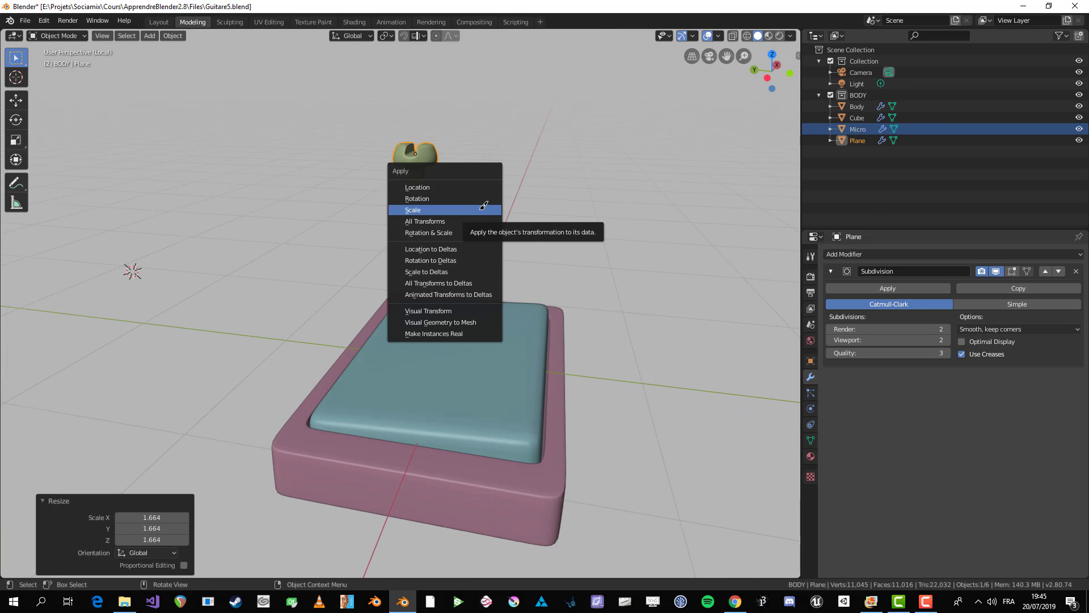
left_click(484, 209)
key("n")
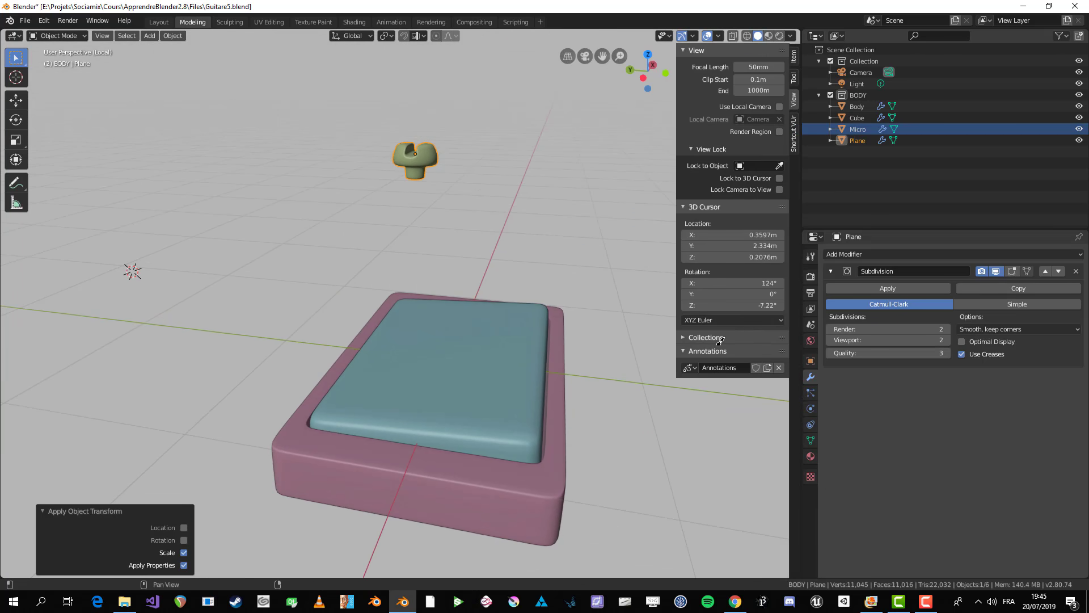
left_click(795, 57)
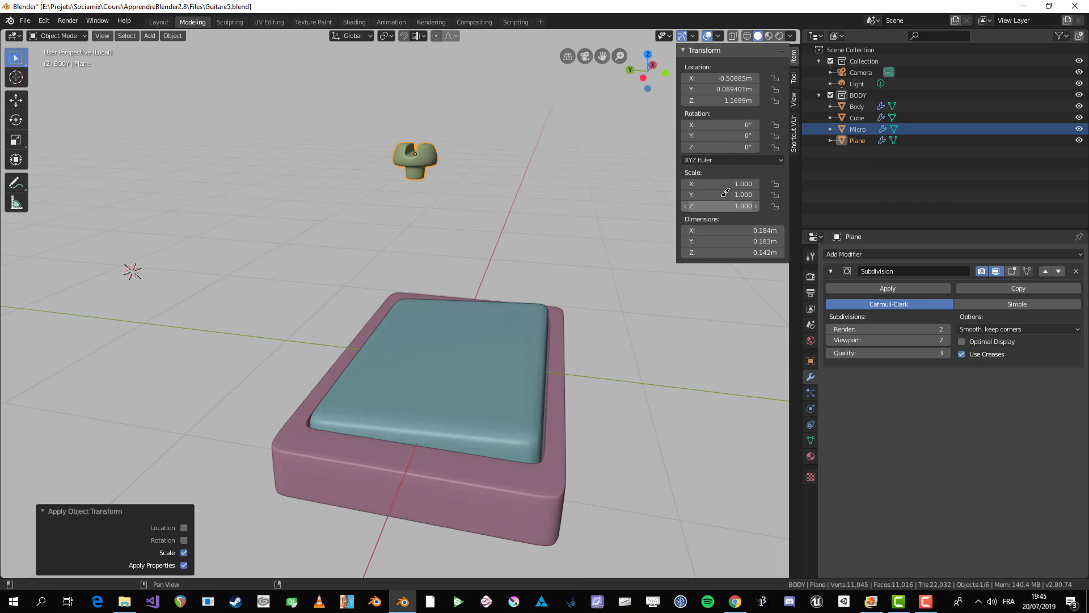
key("n")
- Lower the screw about 1.07 m onto the pickup's blue cover and fine-tune how it sits there
middle_click_drag(464, 236, 476, 135)
key("g")
left_click(409, 423)
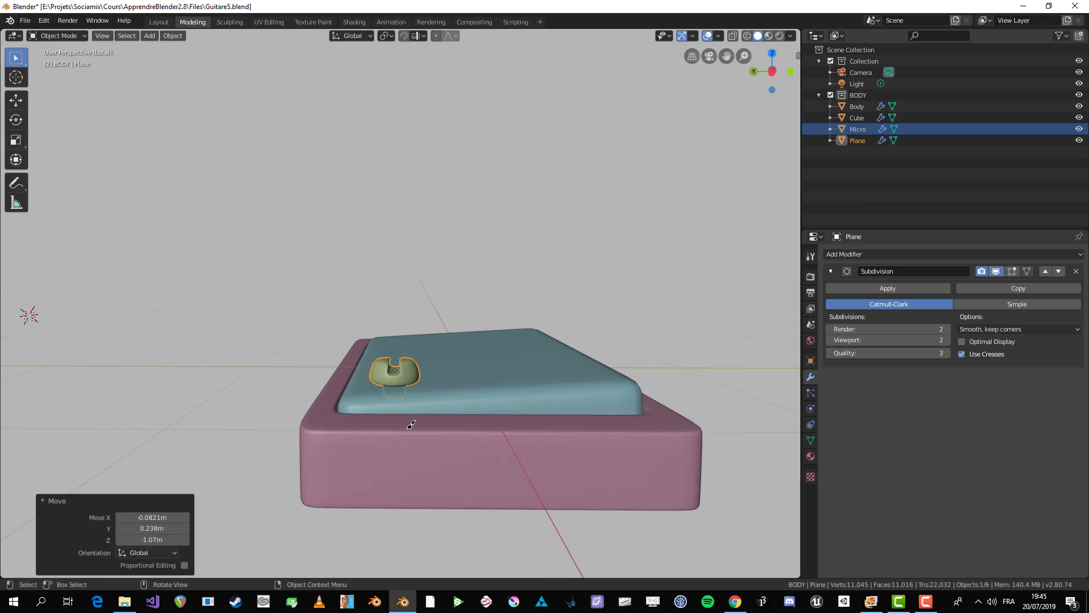
middle_click_drag(410, 423, 439, 245, "shift")
scroll(471, 312, "up", 2)
key("g")
left_click(482, 302)
- Shift the screw in top view by about 0.0169 m in X and -0.108 m in Y
scroll(480, 304, "down", 4)
scroll(420, 363, "up", 2)
key("KP_7")
key("g")
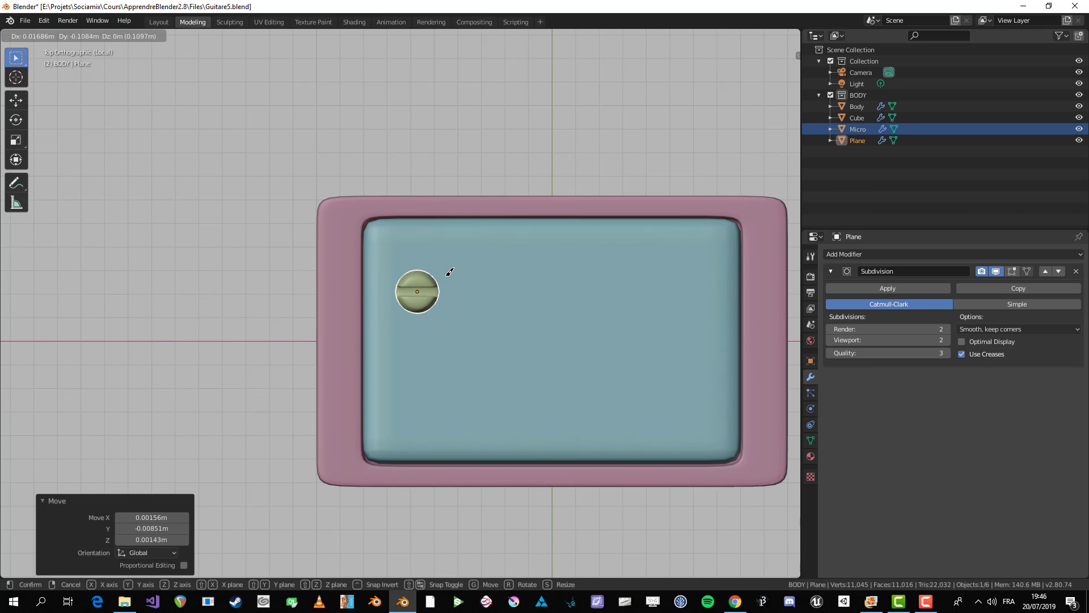
left_click(448, 271)
- Add an Array modifier to the screw and place it above the Subdivision modifier
left_click(831, 271)
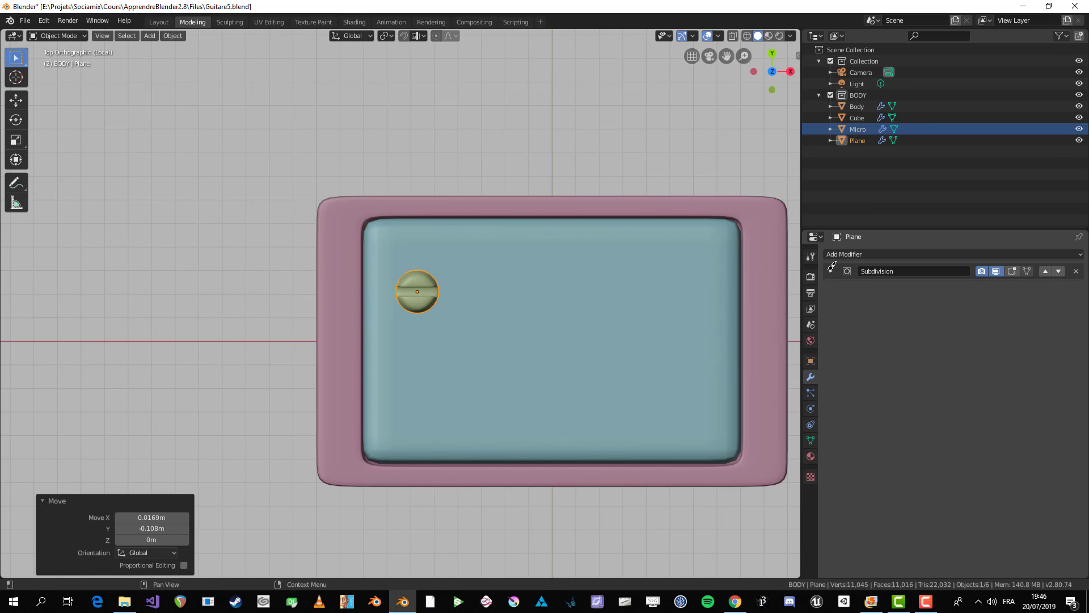
left_click(857, 256)
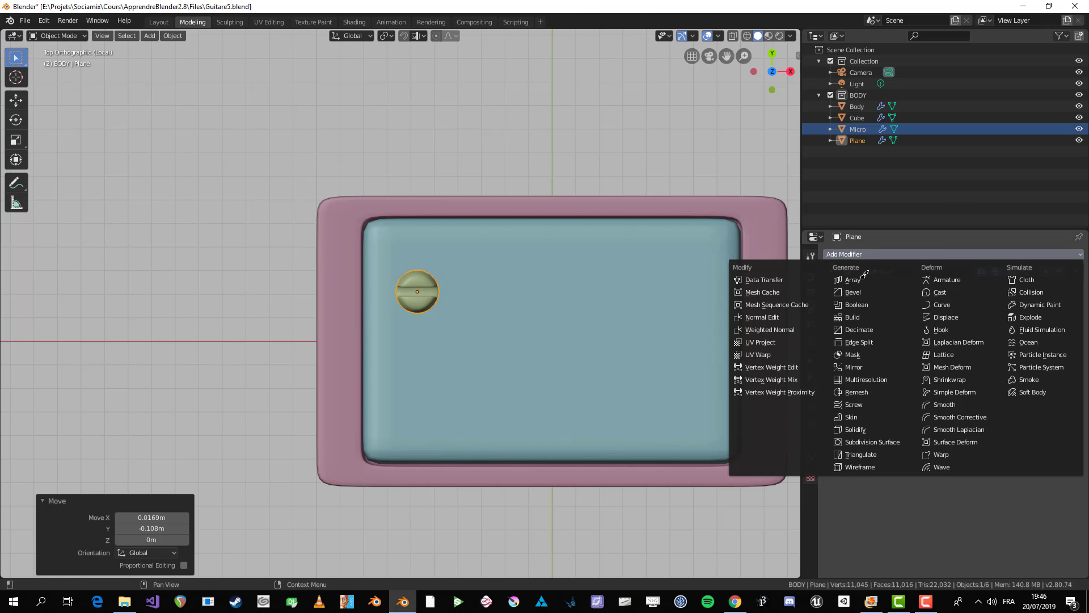
left_click(863, 275)
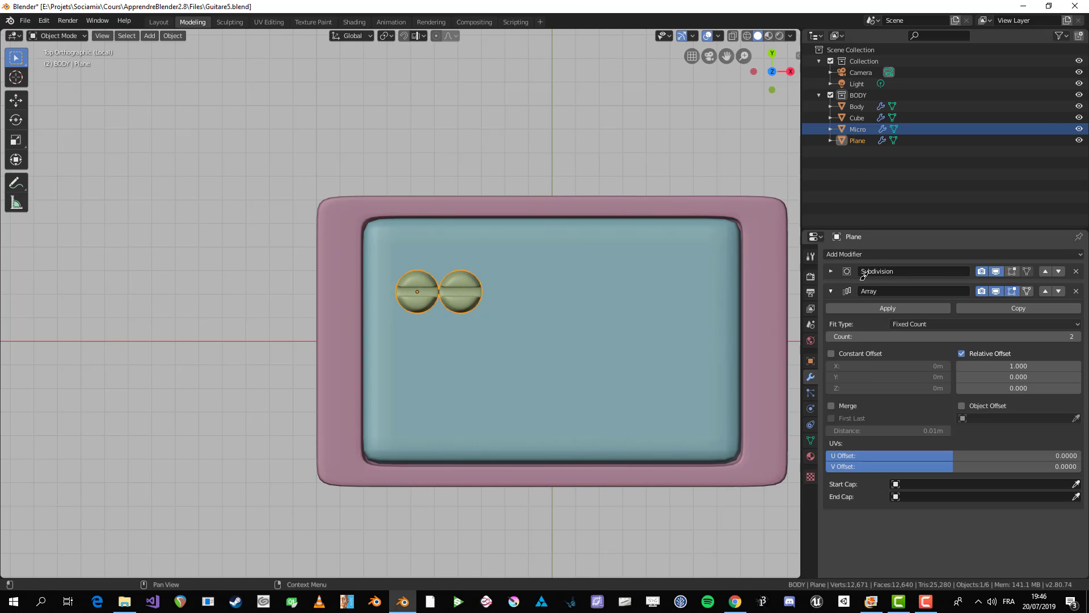
left_click(1046, 290)
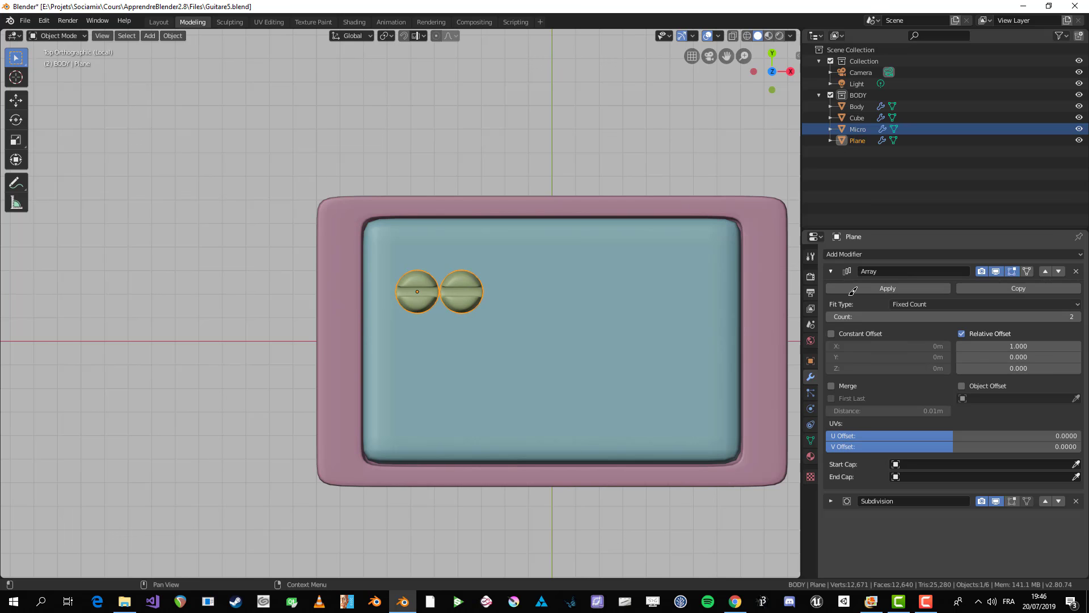
- Set the screw array's count to 6
scroll(444, 286, "down", 3)
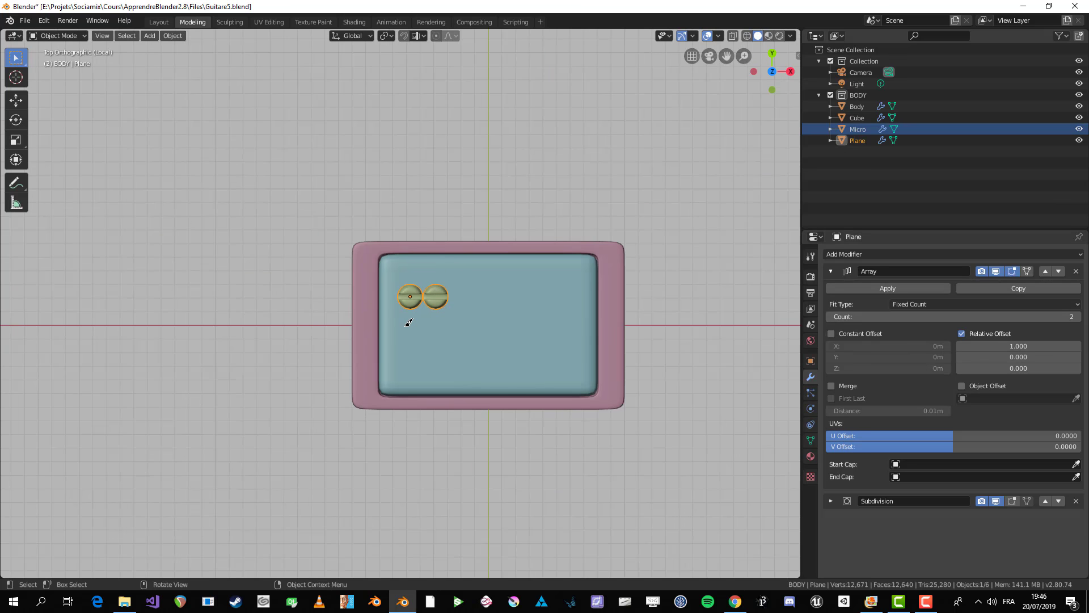
scroll(412, 319, "up", 3)
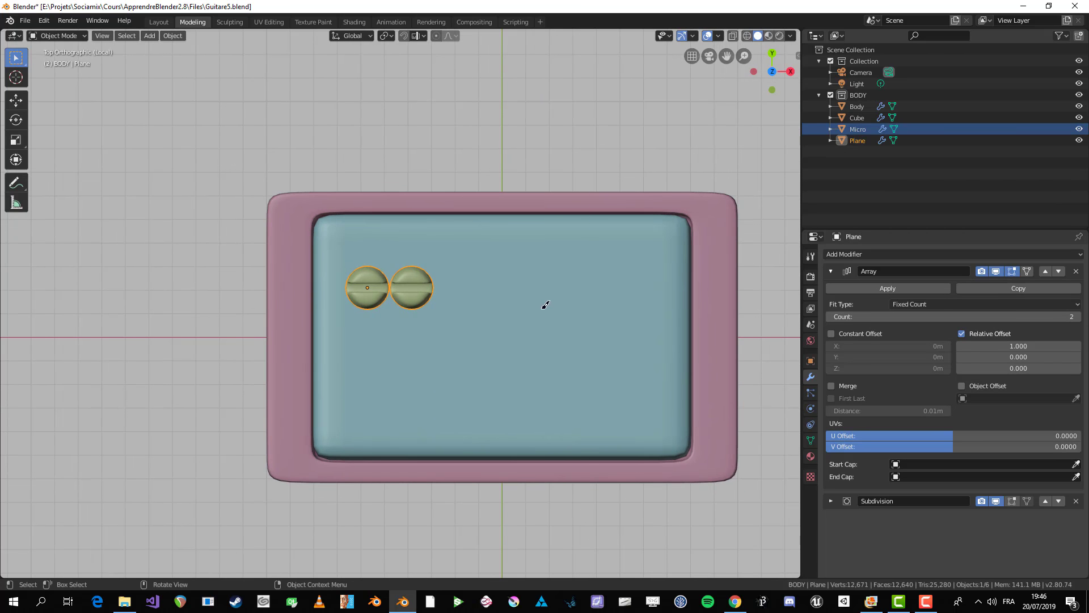
left_click(1079, 316)
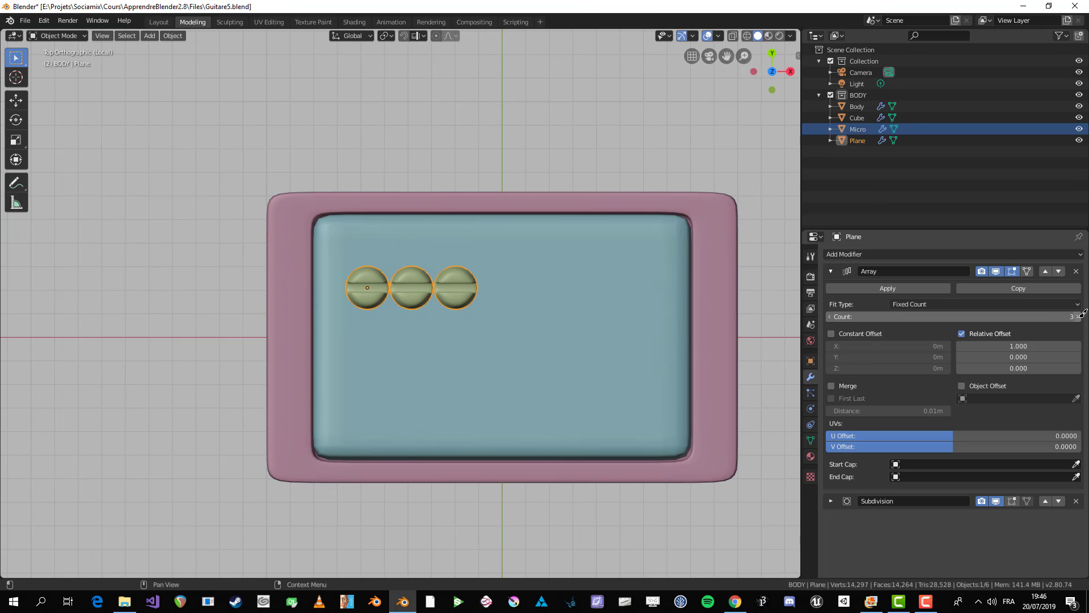
left_click(1078, 315)
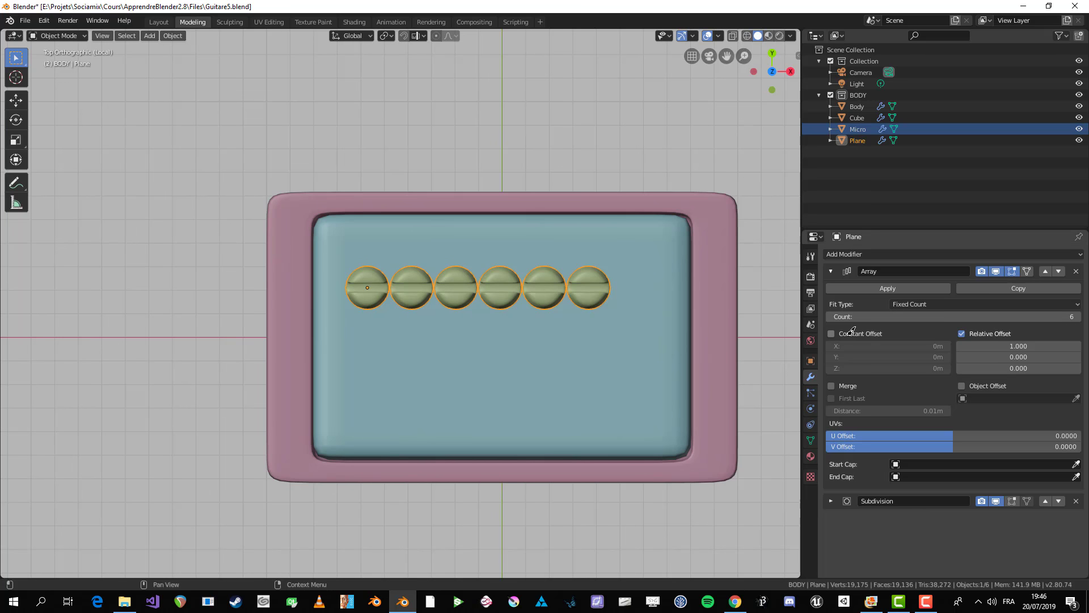
- Set the screw array's relative X offset to 1.200 and inspect the spacing
scroll(683, 304, "down", 3)
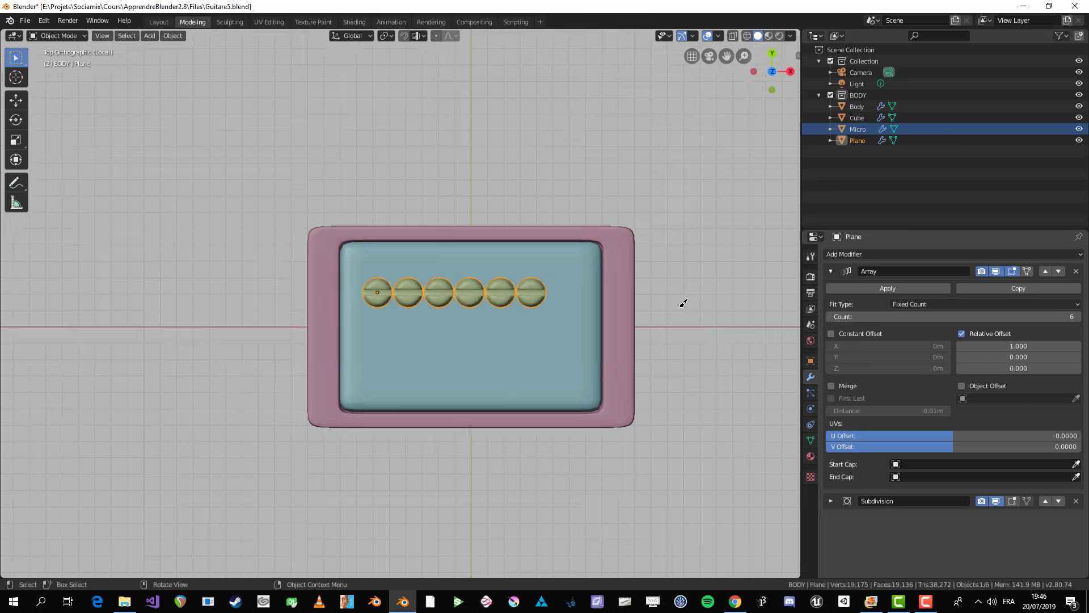
middle_click_drag(682, 304, 618, 348)
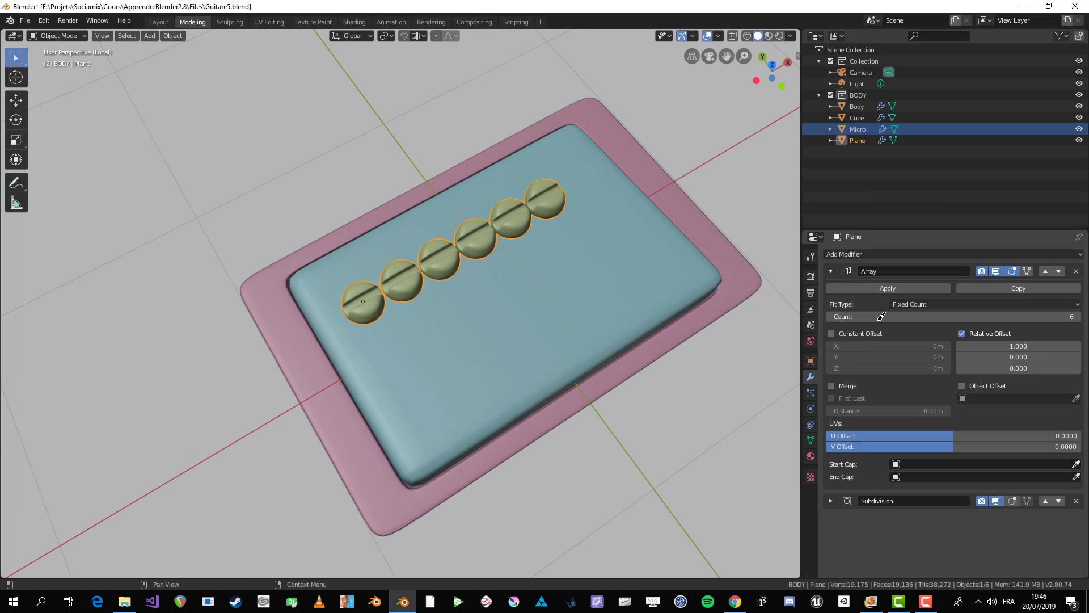
left_click_drag(1006, 343, 1009, 343)
scroll(491, 272, "down", 2)
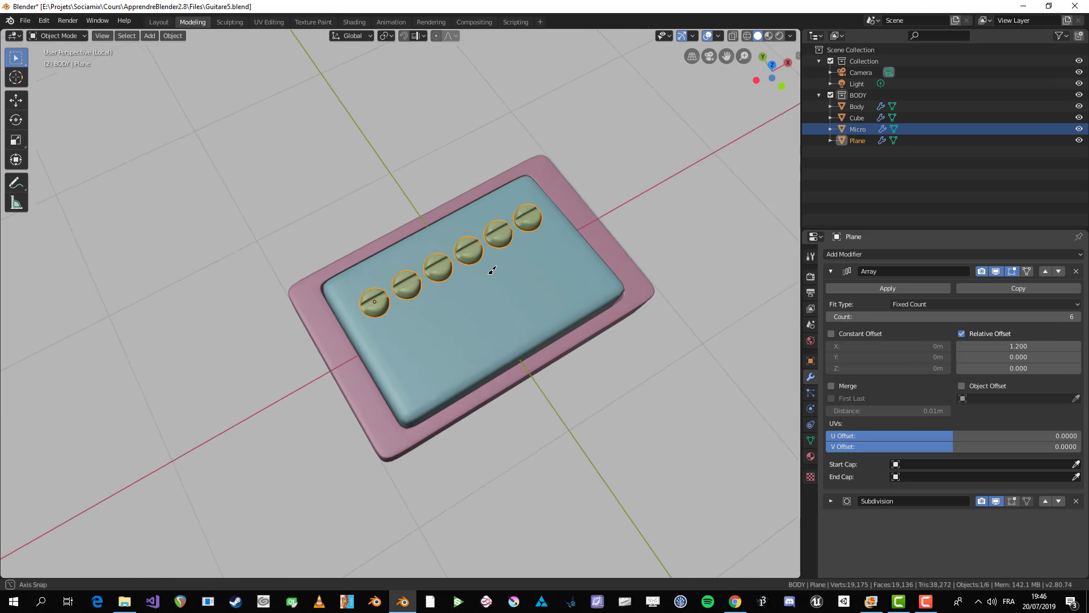
middle_click_drag(492, 272, 590, 300)
scroll(590, 299, "up", 2)
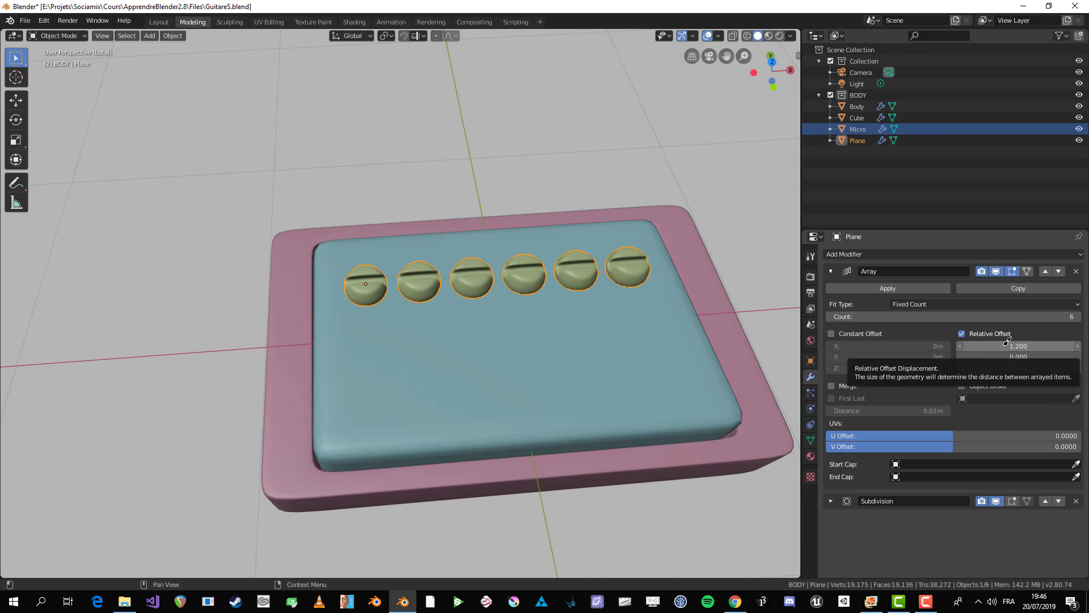
- Move the row of screws in top view by about 0.01 m in X and 0.0502 m in Y
key("KP_7")
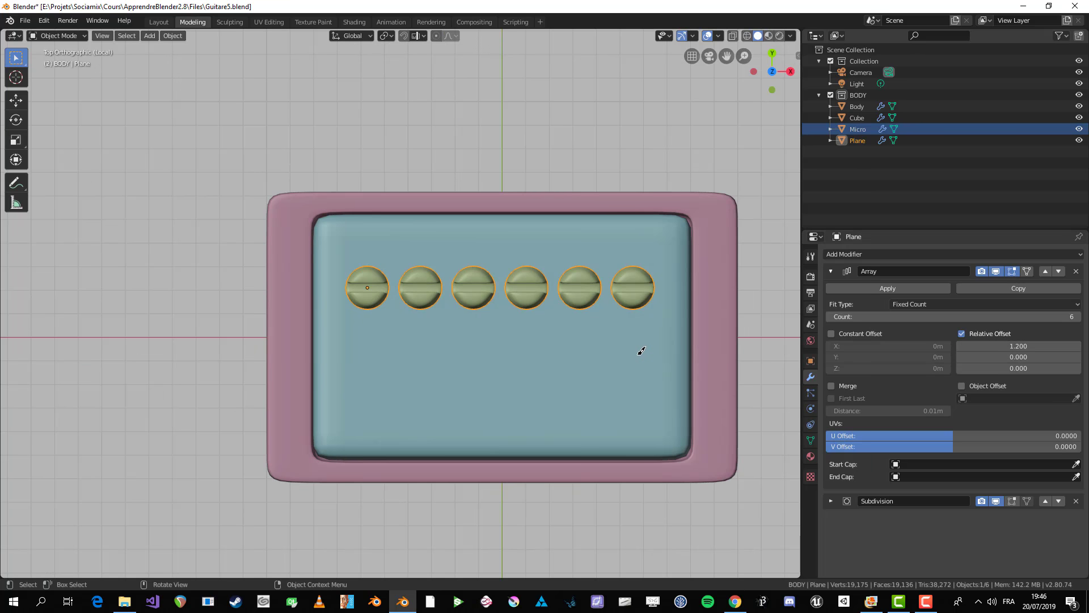
scroll(641, 351, "up", 2)
scroll(702, 343, "down", 1)
key("g")
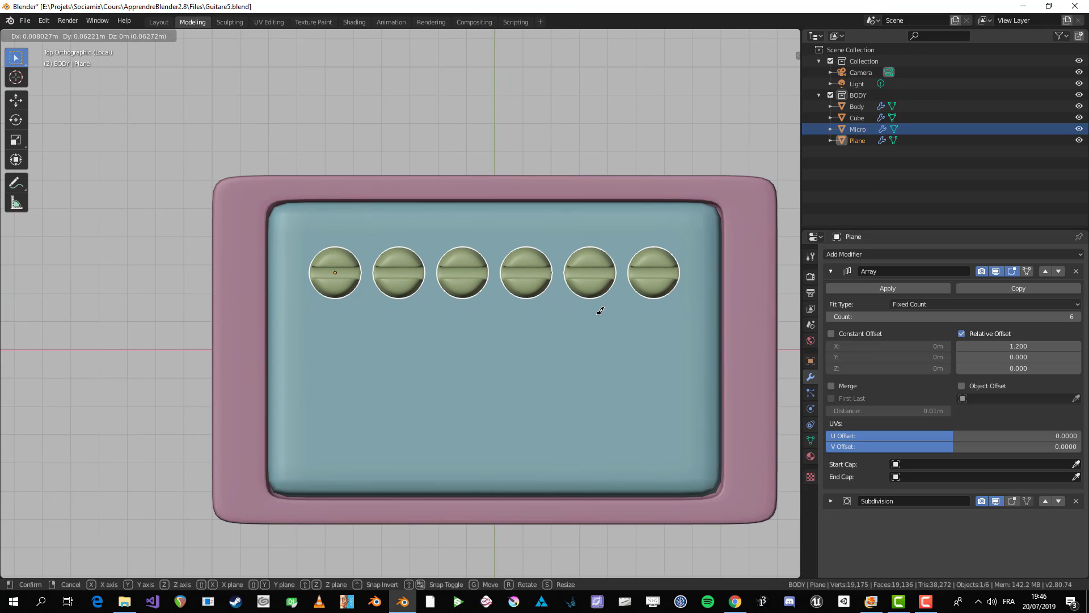
left_click(596, 310)
scroll(577, 330, "down", 4)
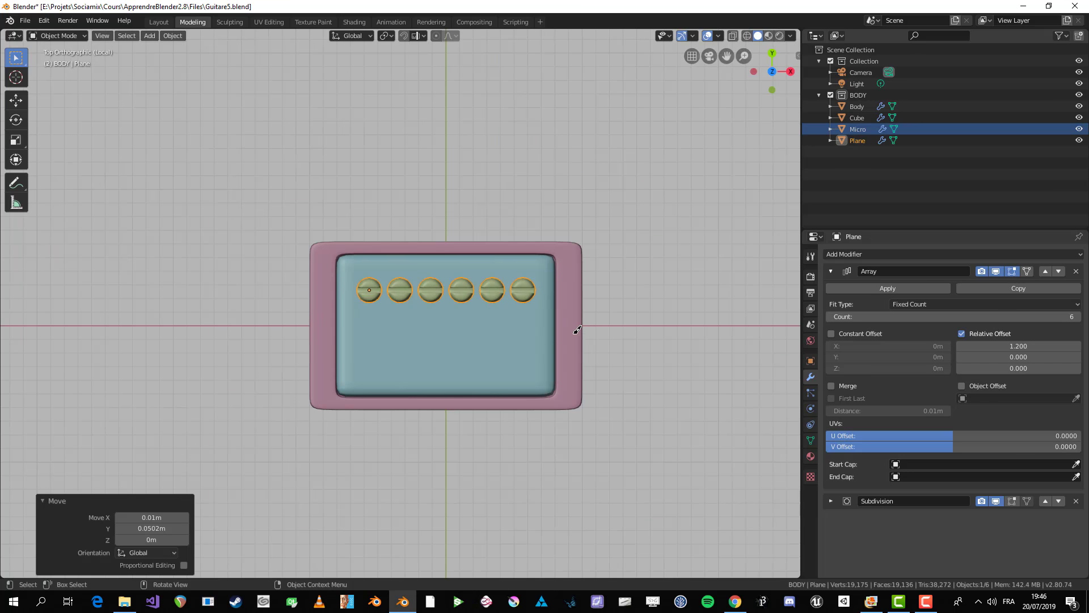
- Rotate the row of screws by 2.2° in the right side view and reposition it on the sloping pickup surface
left_click(537, 492)
scroll(537, 491, "down", 5)
middle_click_drag(537, 492, 346, 268)
right_click(421, 288)
left_click(413, 283)
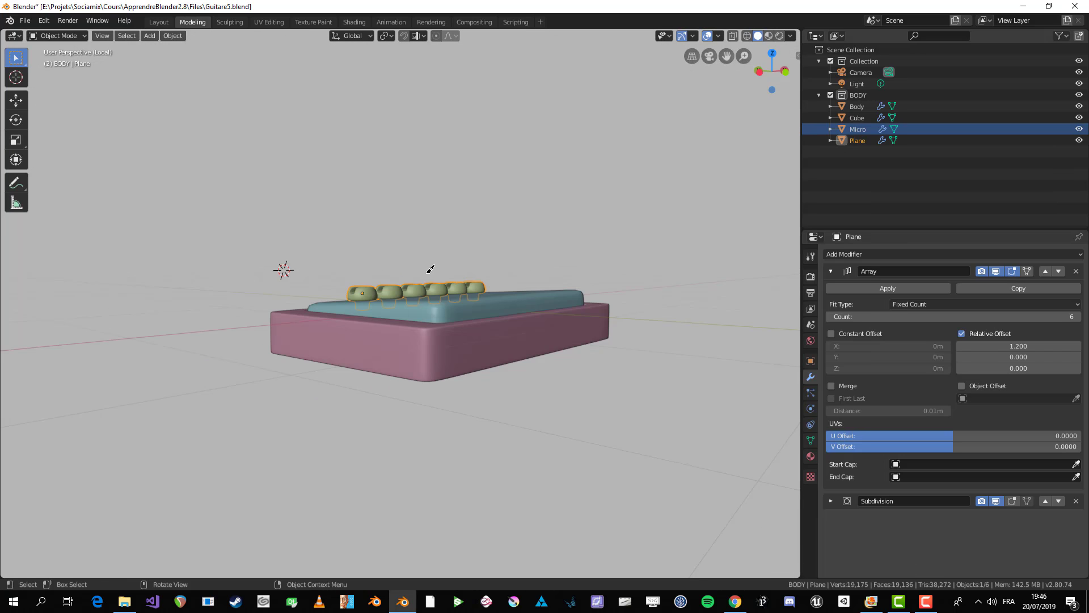
key("KP_3")
scroll(513, 240, "up", 8)
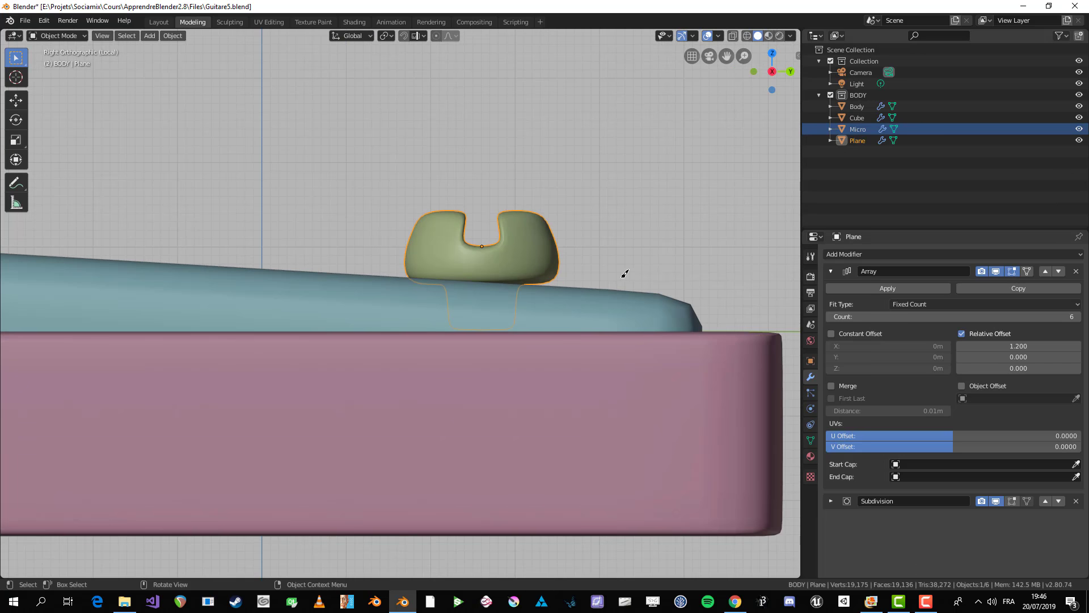
key("r")
left_click(638, 282)
key("g")
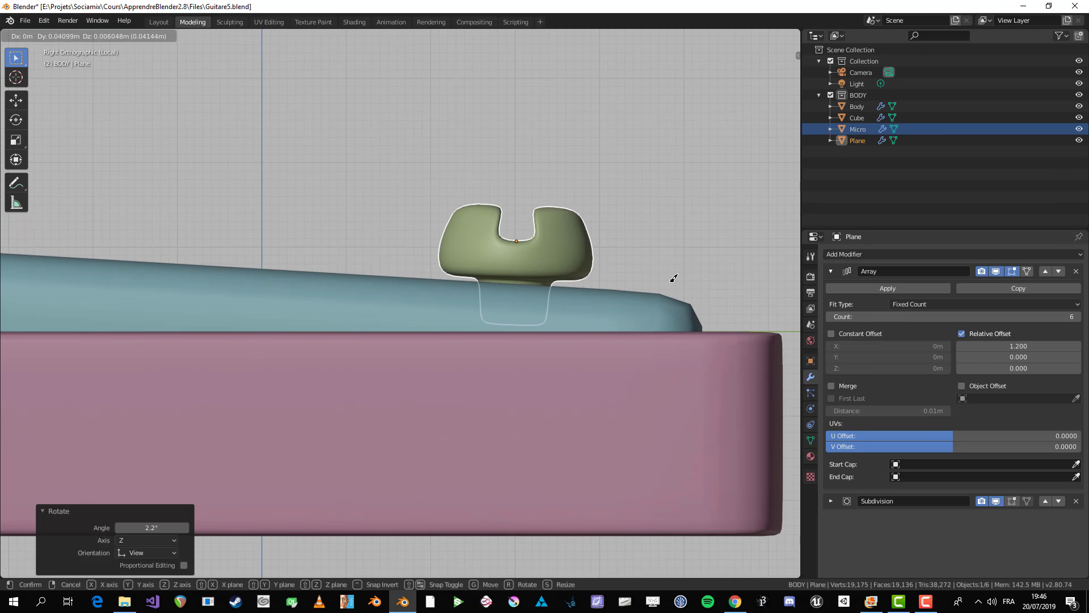
left_click(618, 280)
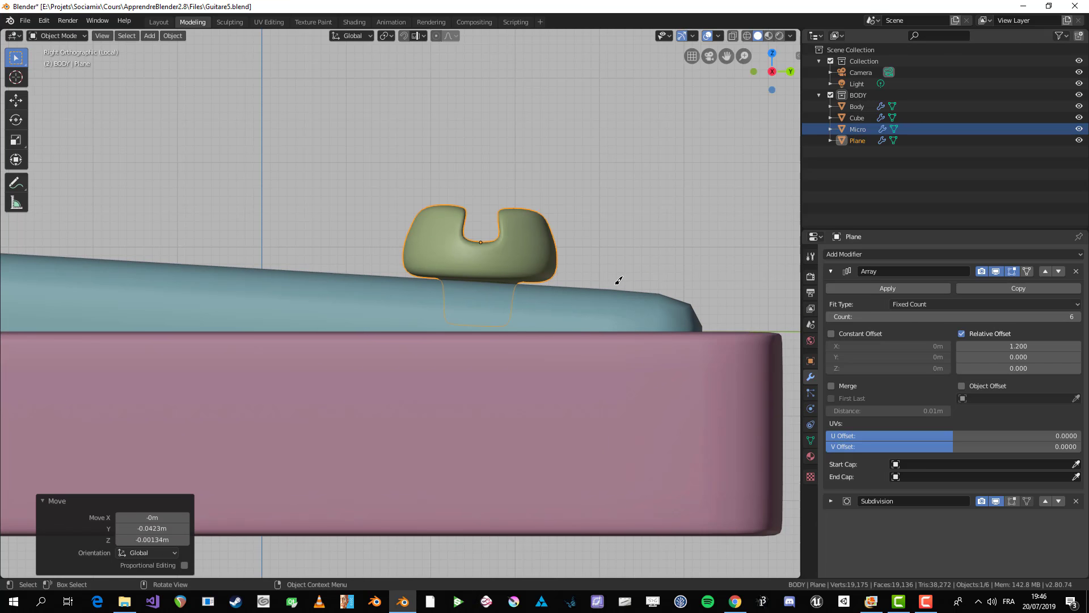
- Remove the intermediate edge loop around the upper part of the screw head on both sides of the slot
scroll(619, 280, "down", 8)
middle_click_drag(384, 227, 496, 346)
left_click(494, 293)
scroll(496, 346, "up", 13)
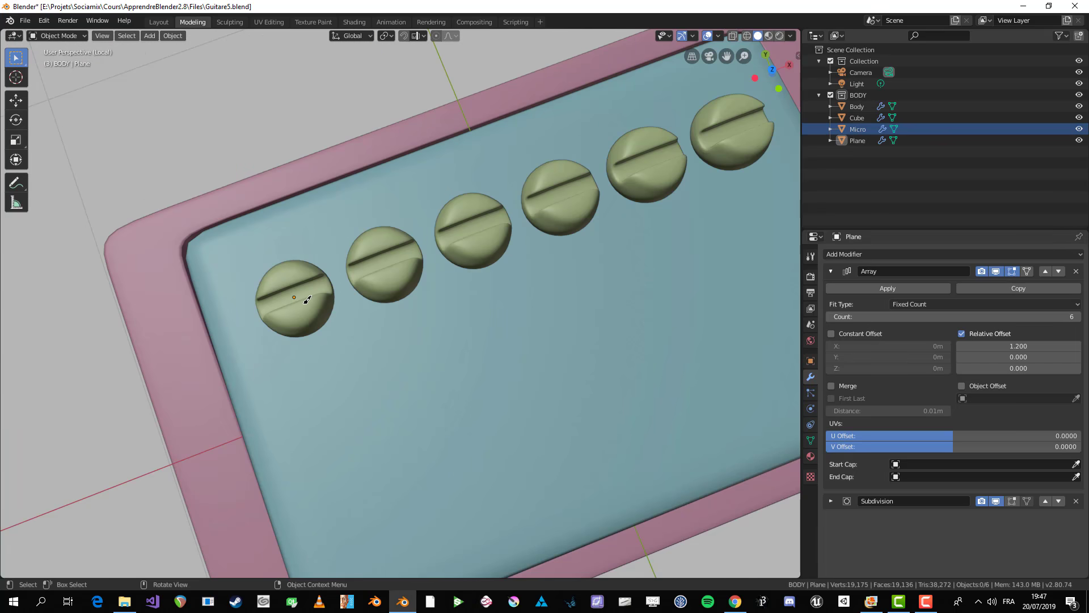
key("Tab")
middle_click_drag(307, 299, 530, 340)
scroll(530, 340, "up", 3)
middle_click_drag(546, 377, 653, 286)
scroll(474, 266, "up", 3)
middle_click_drag(474, 267, 358, 326, "shift")
key("alt+a")
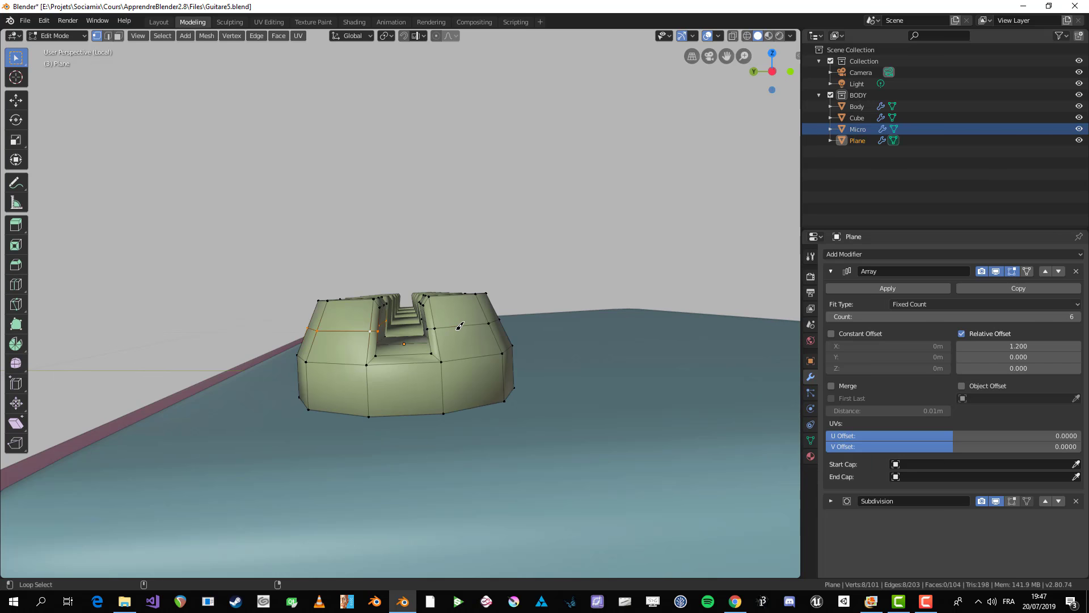
left_click(460, 326, "alt+shift")
key("x")
left_click(434, 462)
- Flatten the screw head by lowering its top vertices about 0.03 m along local Z
key("Tab")
scroll(454, 423, "down", 4)
middle_click_drag(468, 405, 426, 333)
scroll(447, 343, "up", 4)
key("Tab")
key("alt+a")
key("alt+z")
key("b")
key("alt+z")
scroll(423, 262, "up", 1)
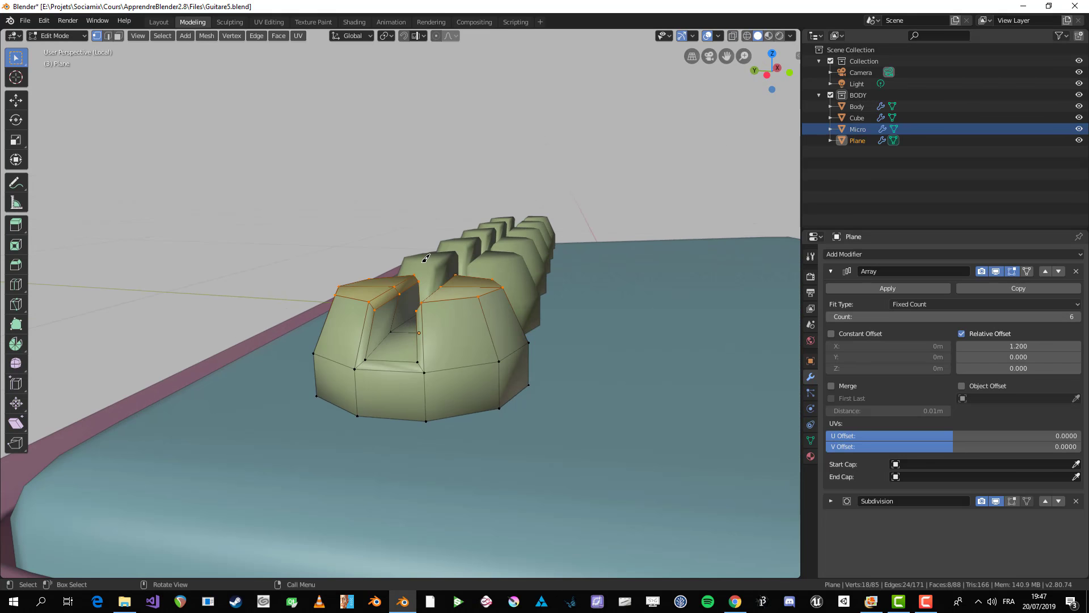
key("g")
key("z")
middle_click_drag(433, 226, 438, 226)
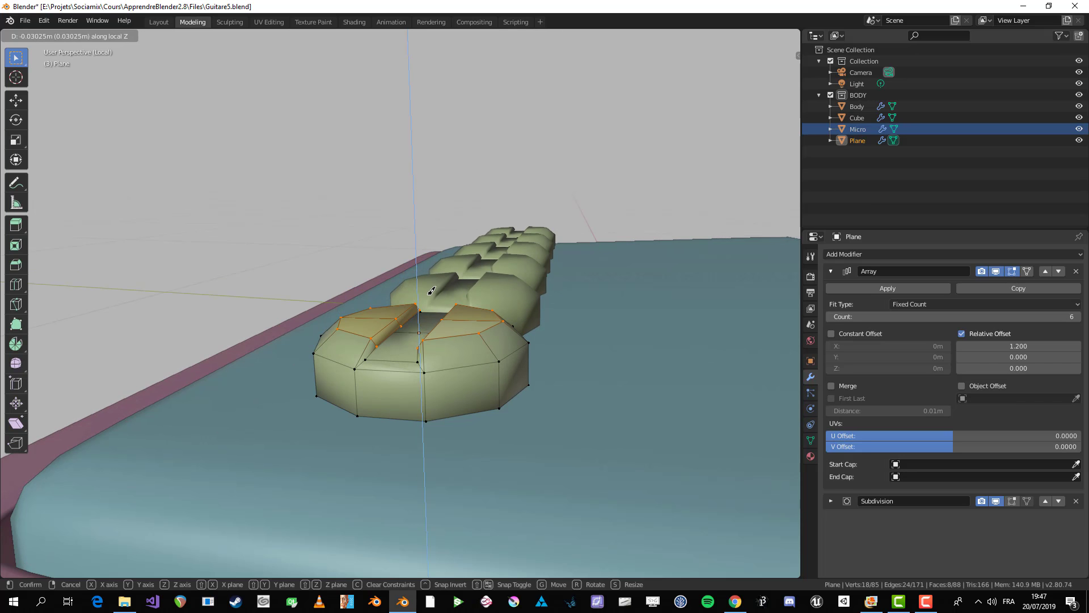
left_click(432, 287)
- Scale the screw's entire mesh down to about 0.89 in Edit Mode
key("Tab")
scroll(432, 287, "down", 6)
key("alt+a")
scroll(454, 315, "down", 4)
middle_click_drag(454, 315, 406, 408)
scroll(546, 360, "down", 3)
scroll(448, 346, "up", 6)
scroll(448, 346, "up", 1)
left_click(427, 306)
key("Tab")
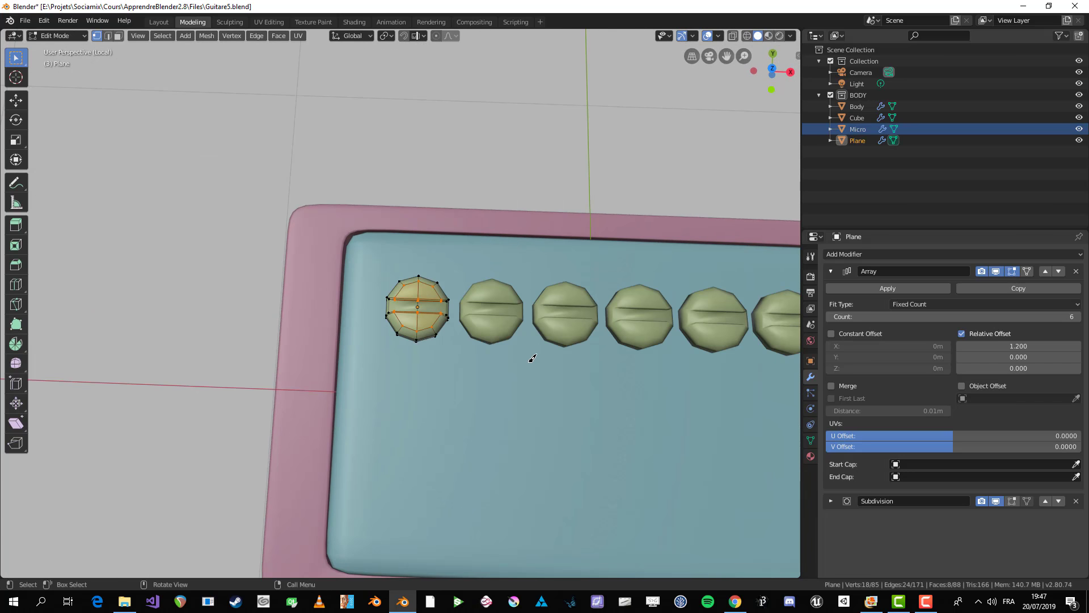
scroll(530, 359, "down", 5)
scroll(649, 401, "up", 7)
key("s")
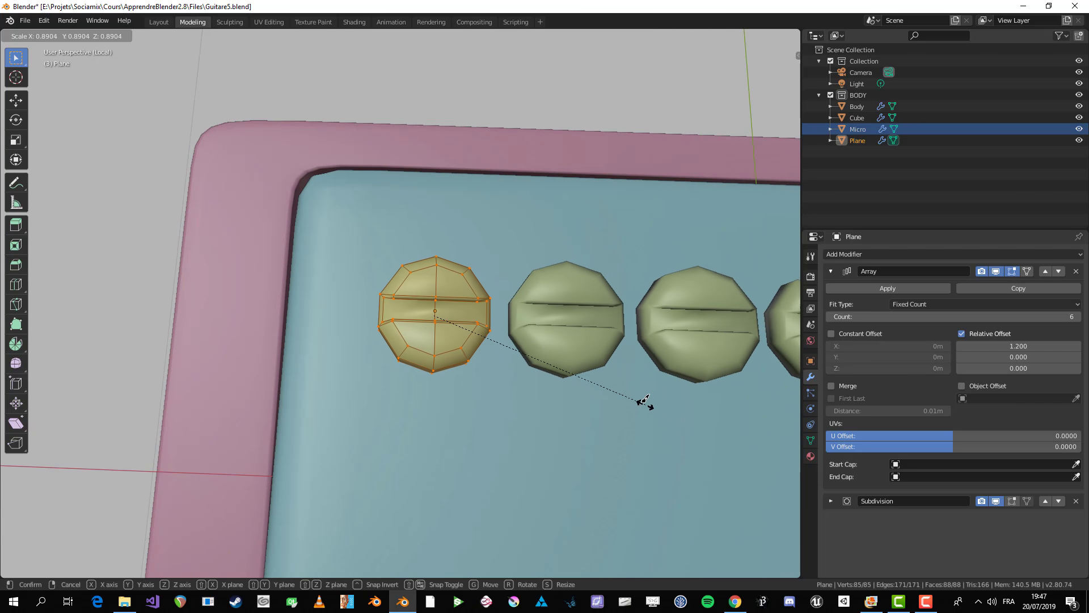
left_click(636, 395)
- Set the screw array's relative X offset to 1.410 and inspect the row's spacing on the pickup
key("Tab")
scroll(635, 394, "down", 4)
scroll(528, 397, "up", 2)
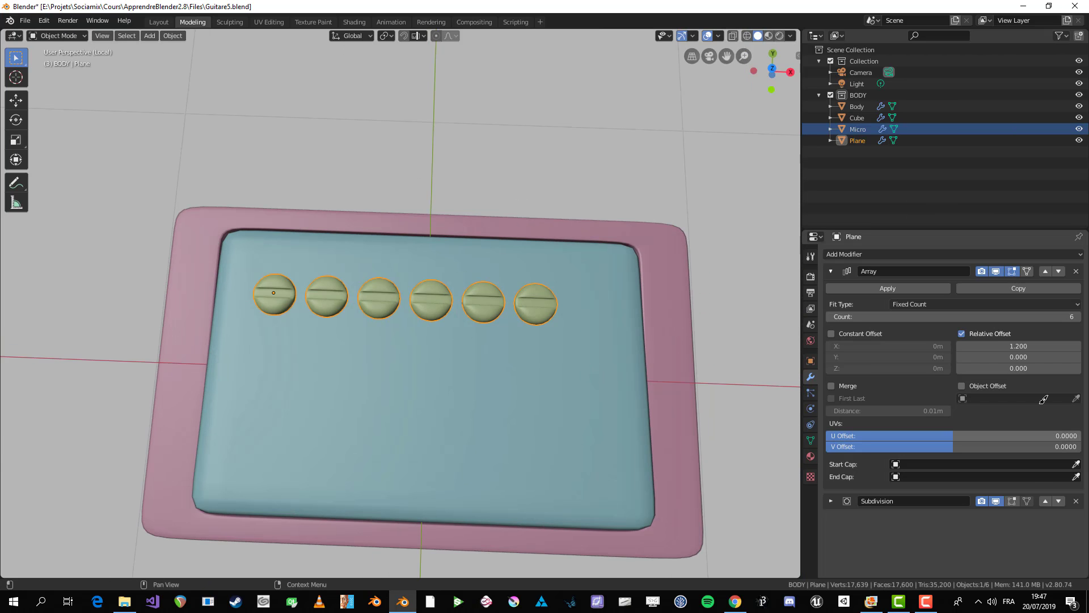
mouse_move(1029, 346)
left_mouse_down()
mouse_move(1061, 346)
mouse_move(1041, 346)
left_mouse_up()
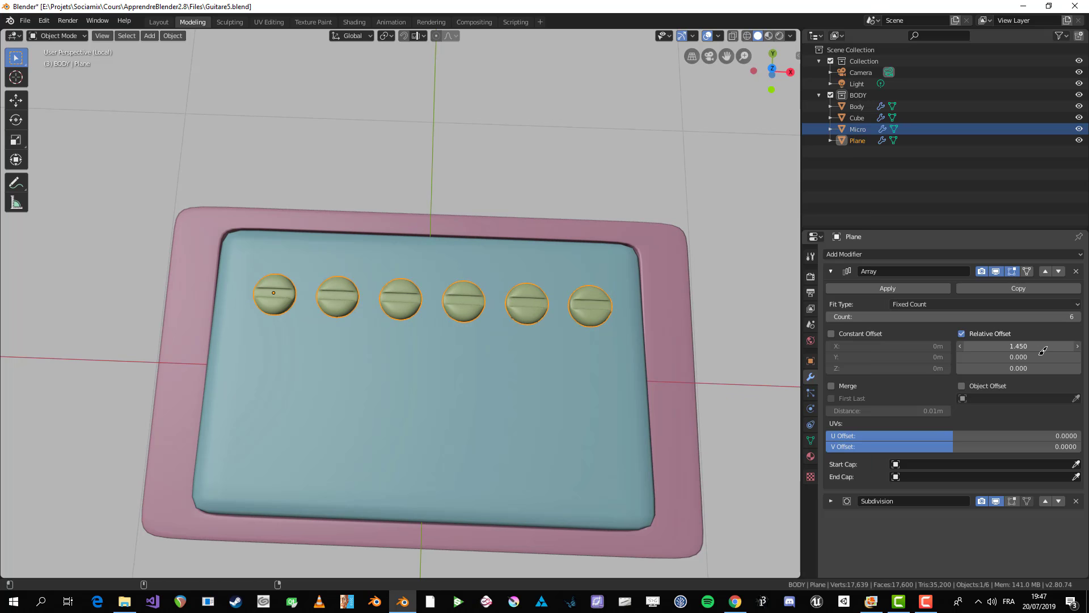
scroll(554, 326, "down", 5)
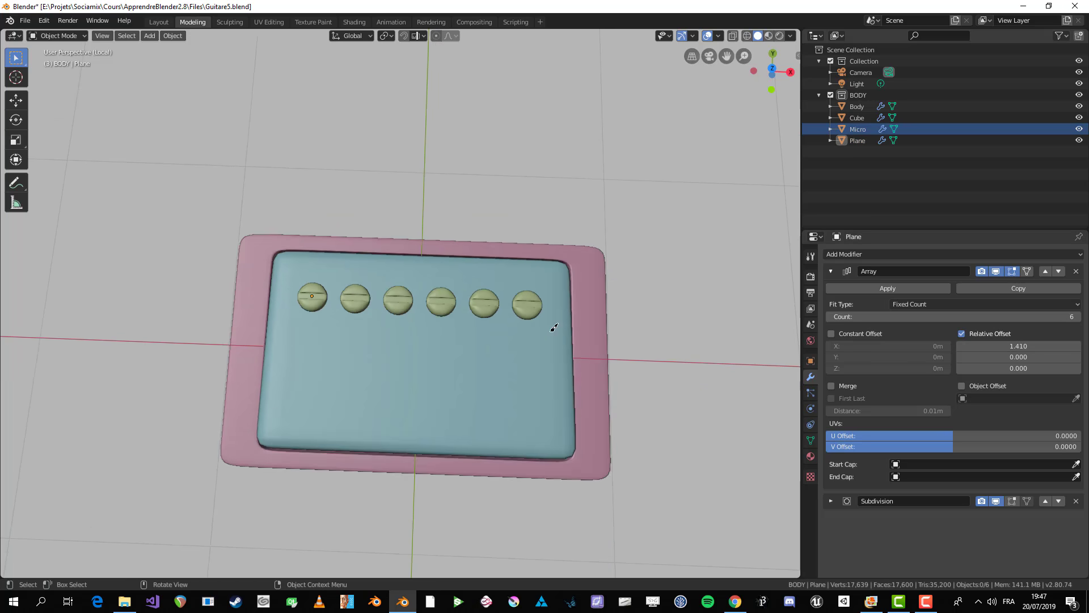
middle_click_drag(481, 401, 494, 363)
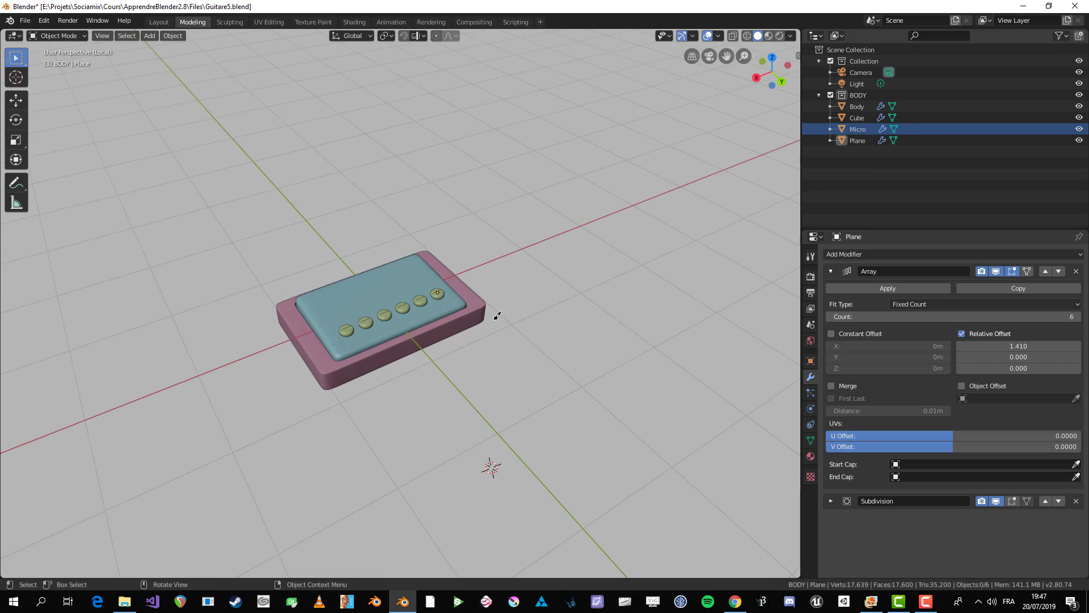
middle_click_drag(497, 316, 467, 312)
scroll(372, 349, "up", 5)
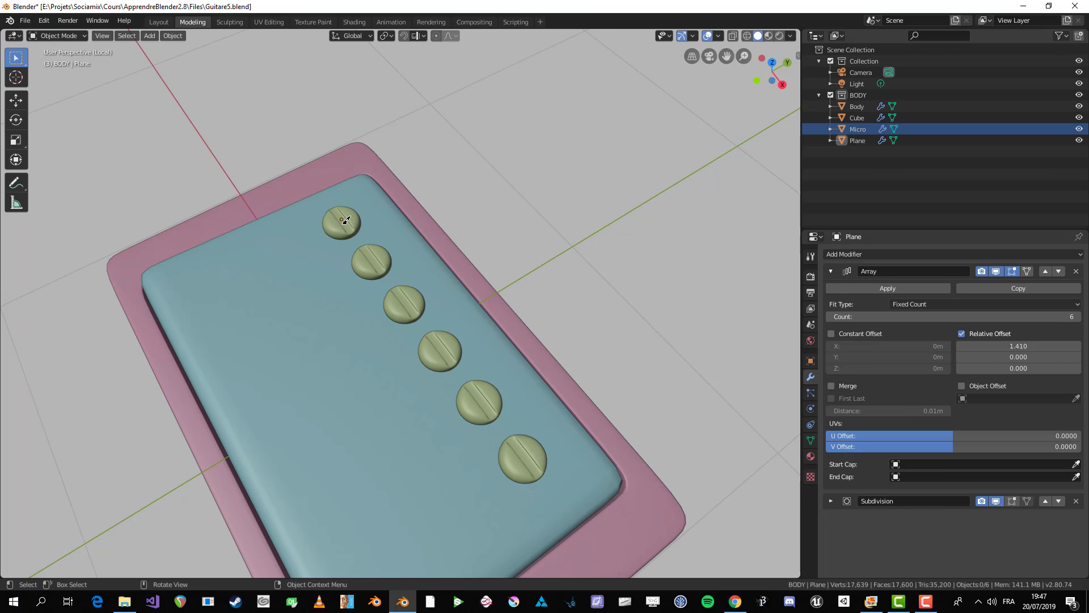
scroll(344, 220, "down", 5)
- Duplicate the row of screws about 0.296 m above the original and delete the copy
left_click(262, 375)
middle_click_drag(262, 375, 429, 342)
scroll(293, 321, "up", 5)
scroll(352, 253, "down", 1)
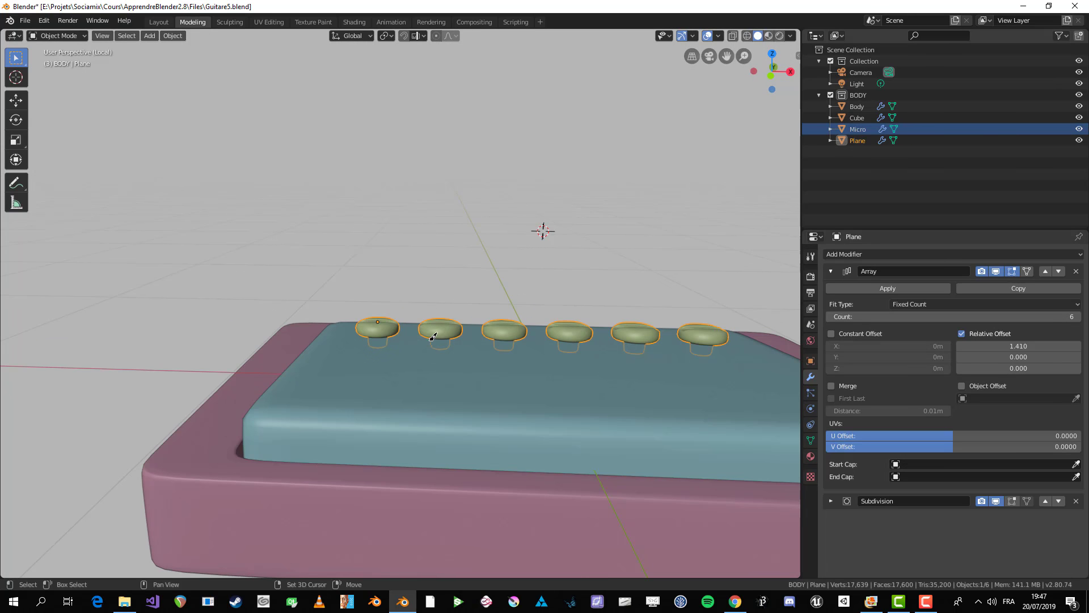
key("shift+d")
left_click(429, 261)
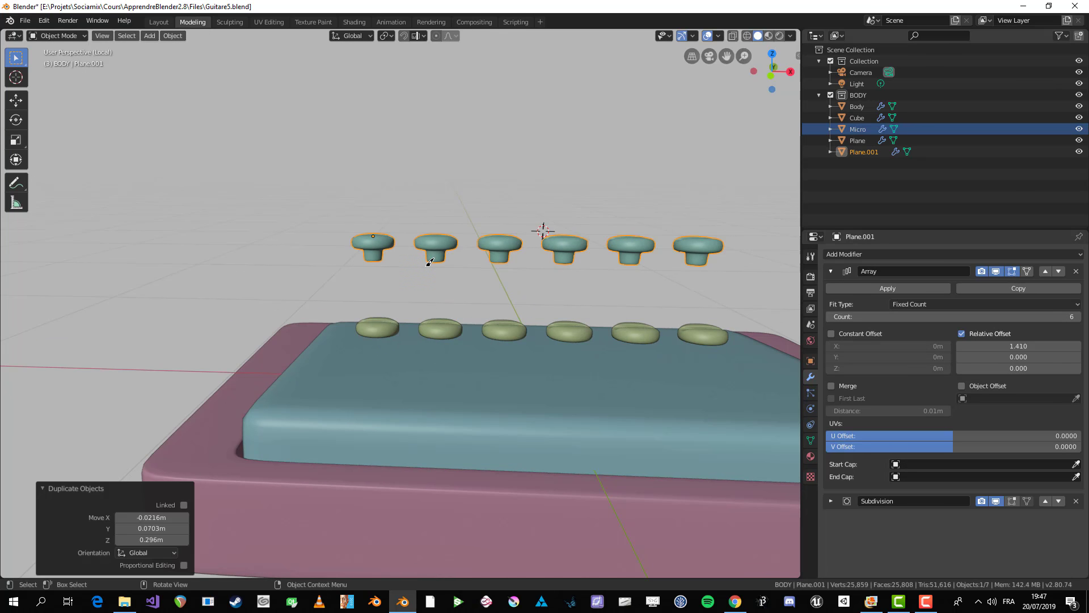
middle_click_drag(429, 260, 430, 315)
key("x")
left_click(432, 299)
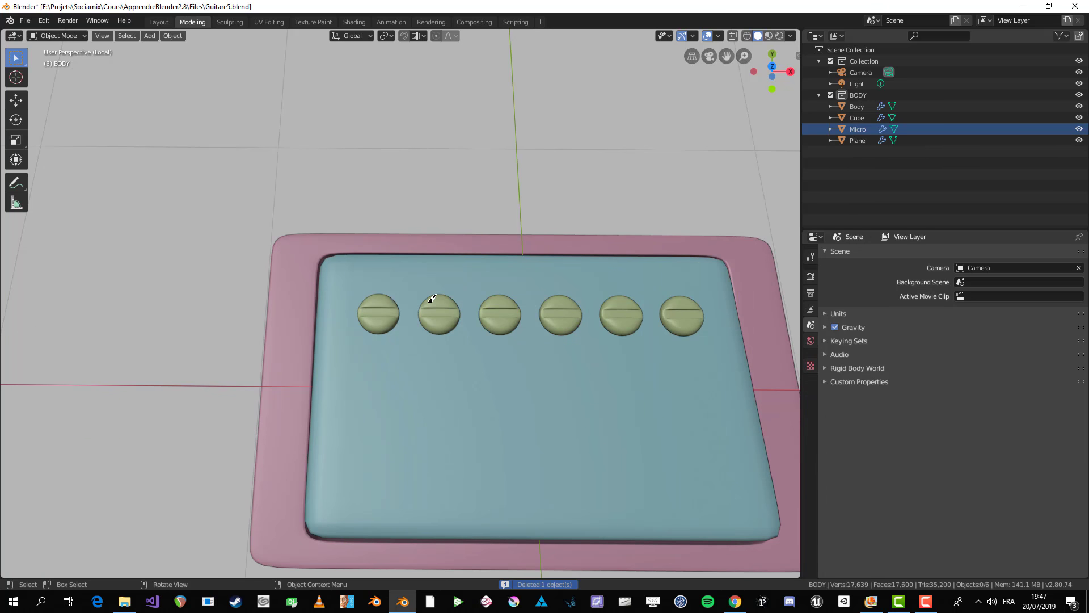
- Add a plane above the pickup in top view and scale its mesh to 0.247 in Edit Mode
key("KP_7")
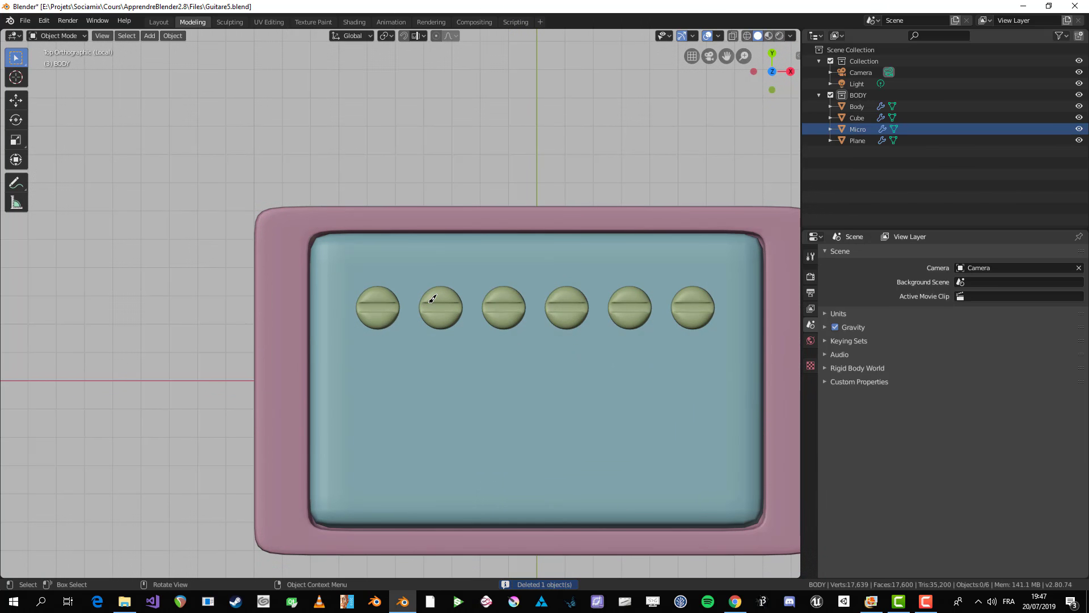
scroll(537, 180, "down", 3)
middle_click_drag(537, 180, 487, 305, "shift")
scroll(467, 319, "up", 3)
scroll(464, 287, "up", 2)
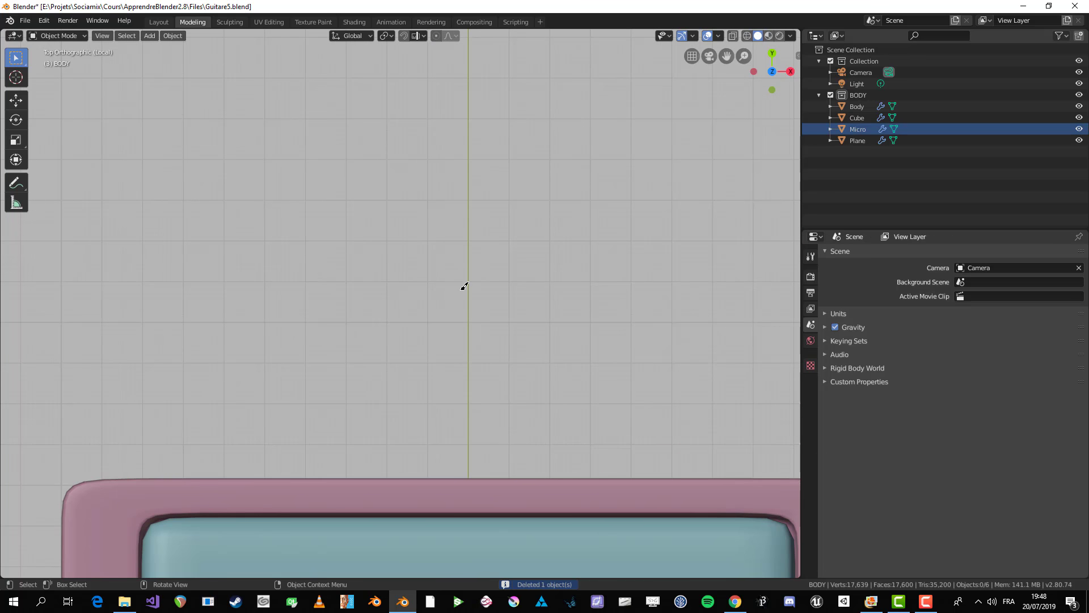
key("shift+a")
mouse_move(476, 262)
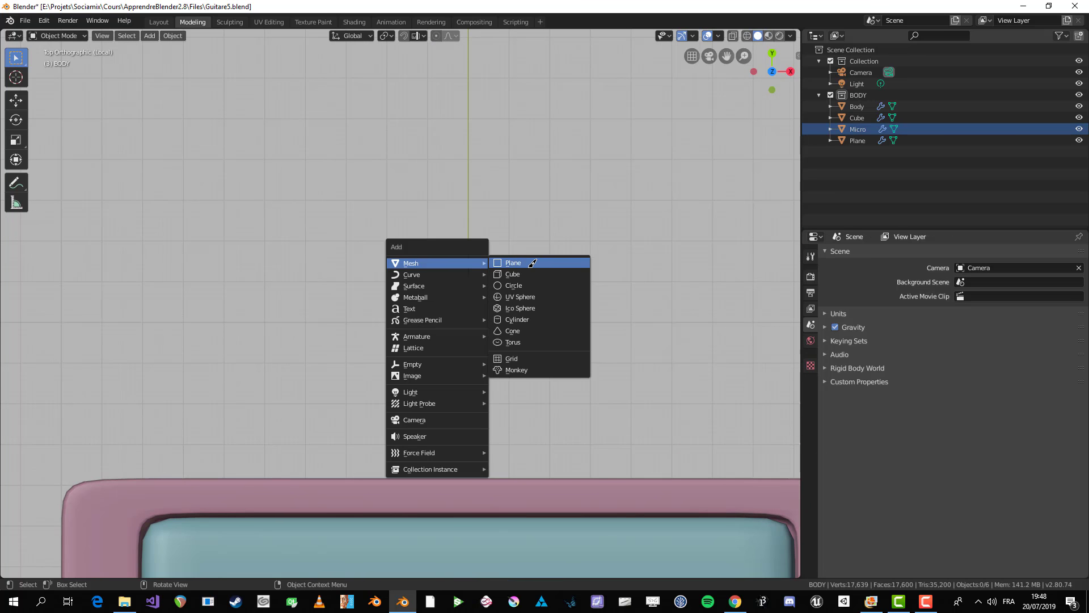
left_click(513, 263)
scroll(530, 263, "down", 5)
key("Tab")
key("s")
left_click(500, 305)
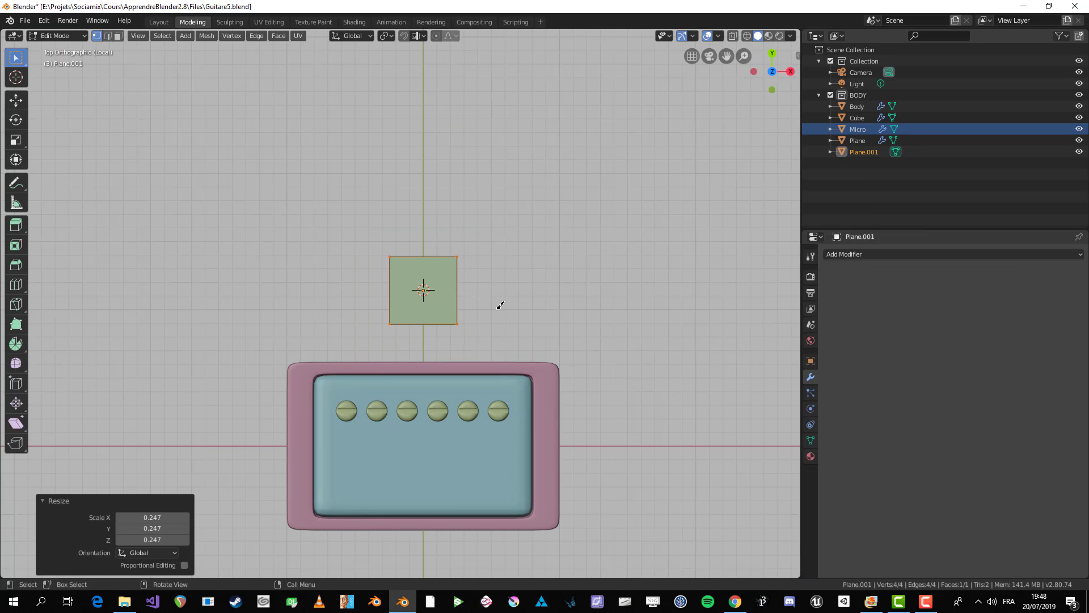
- Subdivide the new plane with one cut and leave its faces deselected
scroll(501, 305, "up", 5)
right_click(455, 235)
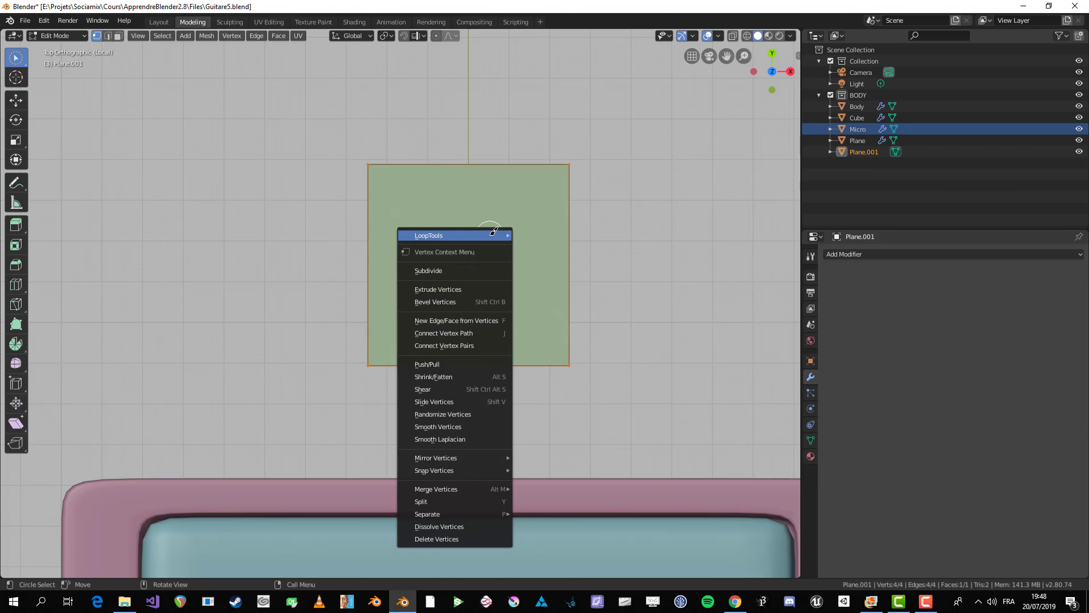
left_click(446, 270)
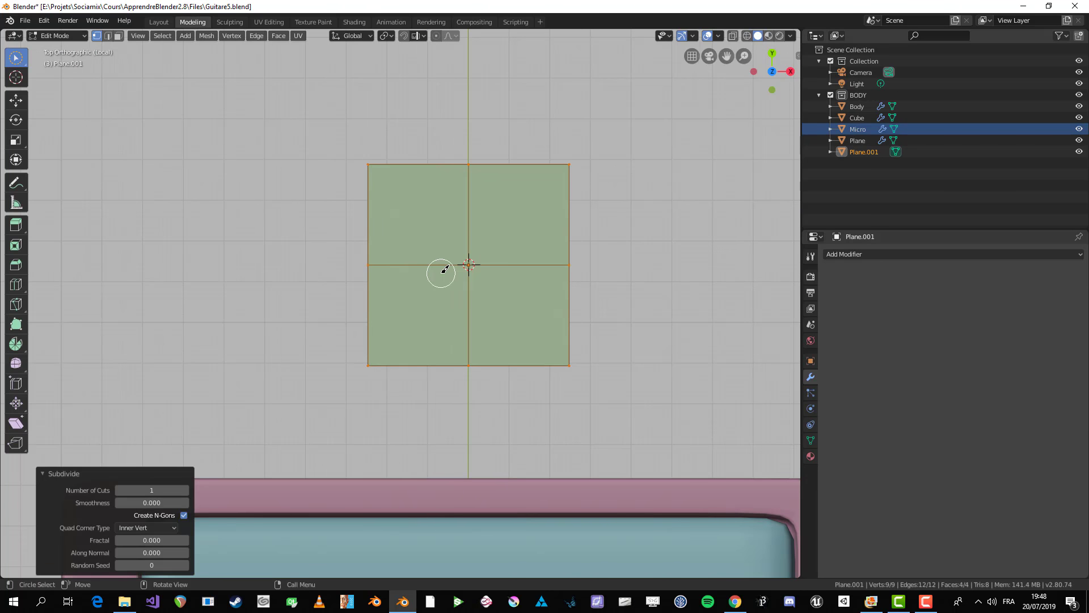
key("alt+a")
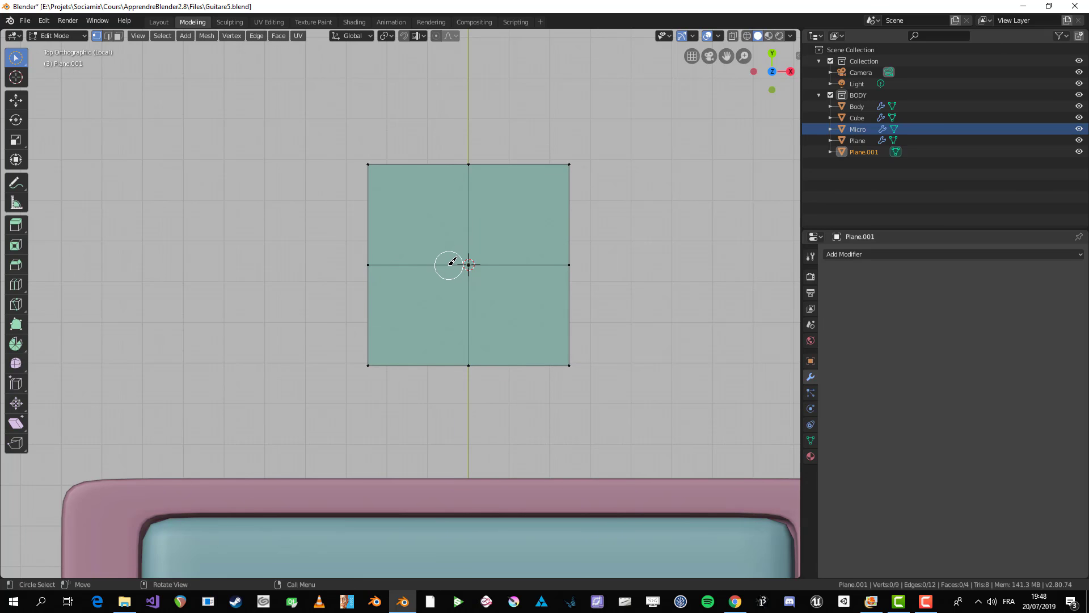
key("3")
left_click(428, 301)
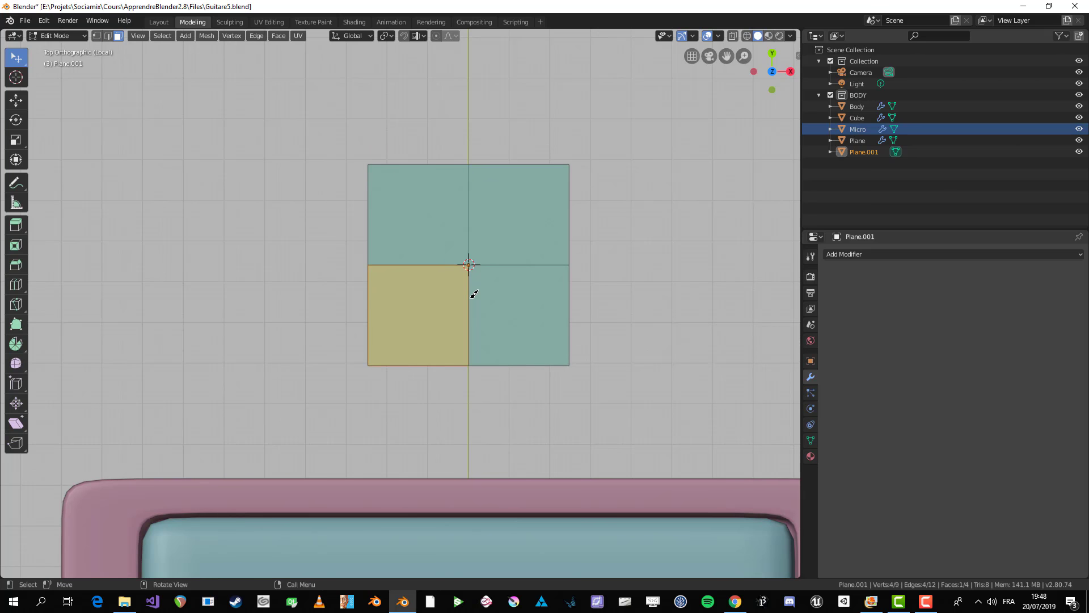
key("alt+a")
- Bevel the plane's central horizontal and vertical edges into a cross of strips, keeping the cross selected
key("2")
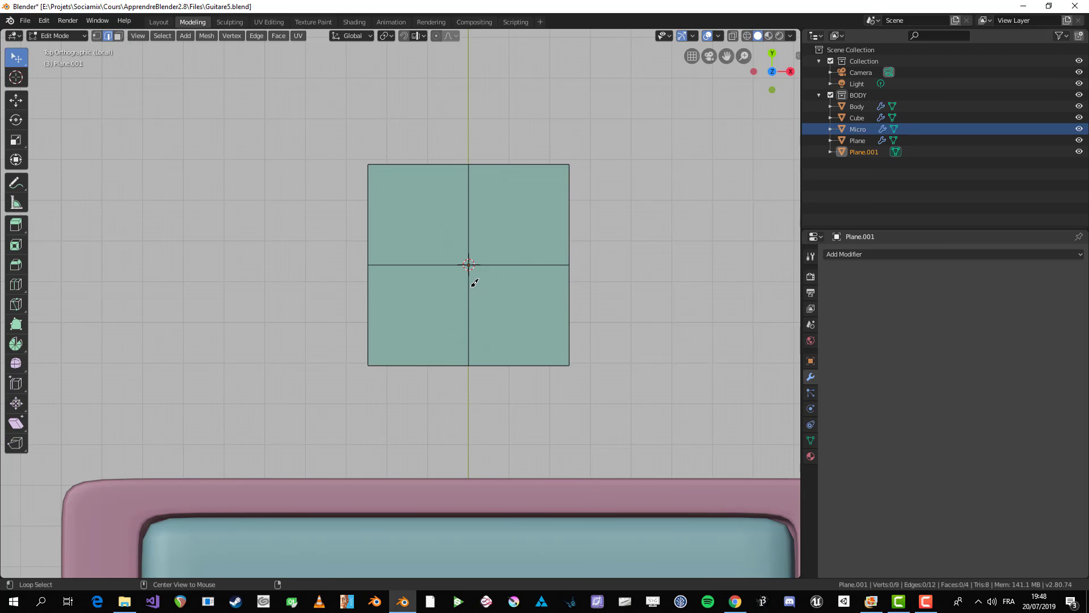
middle_click_drag(554, 263, 520, 287, "shift")
scroll(508, 280, "up", 2)
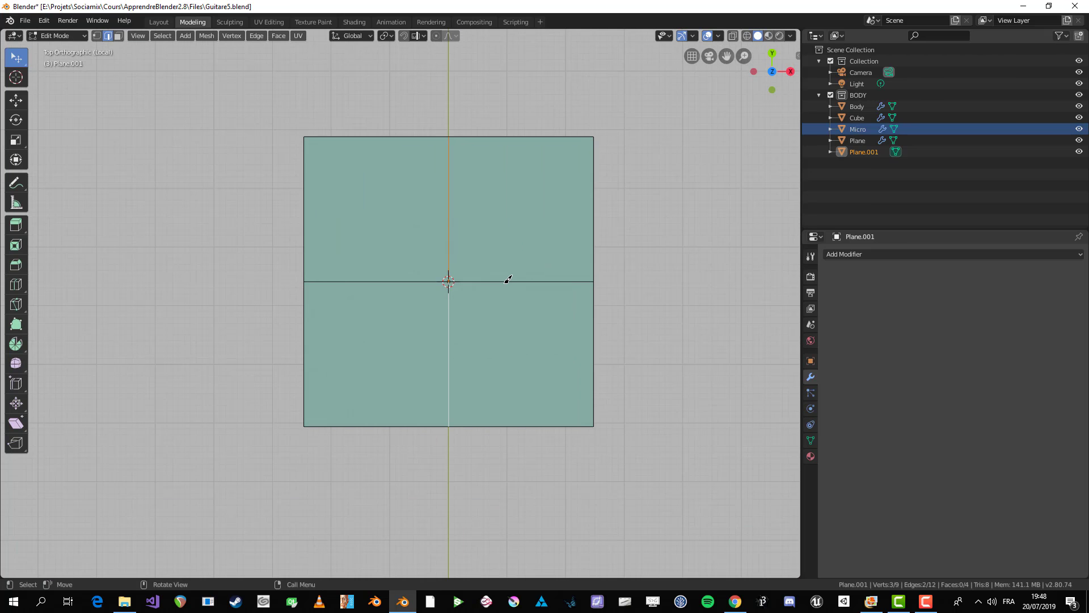
key("ctrl+b")
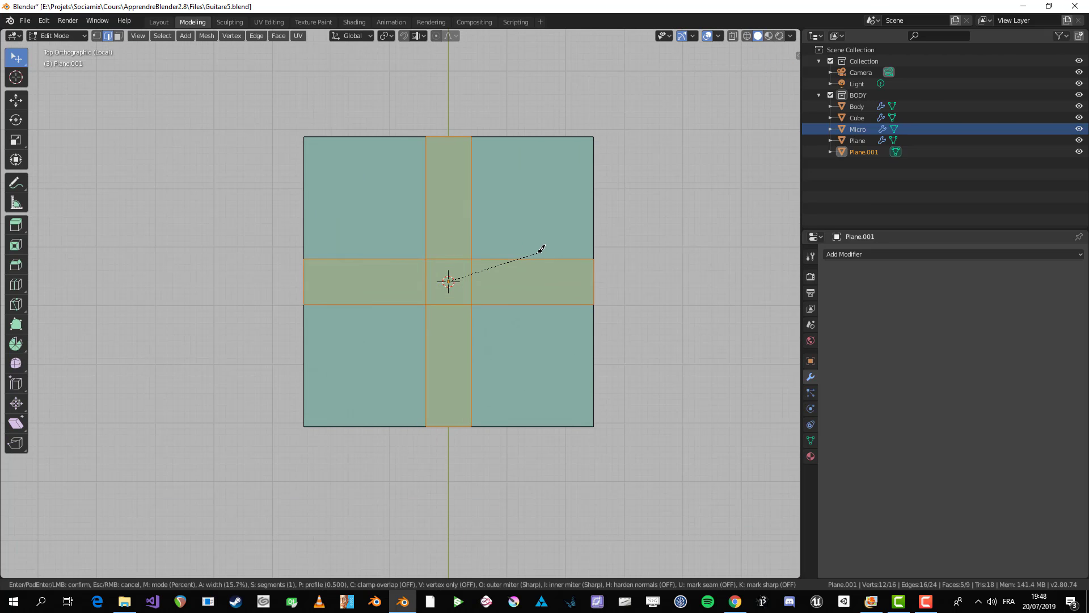
left_click(543, 248)
left_click(558, 303)
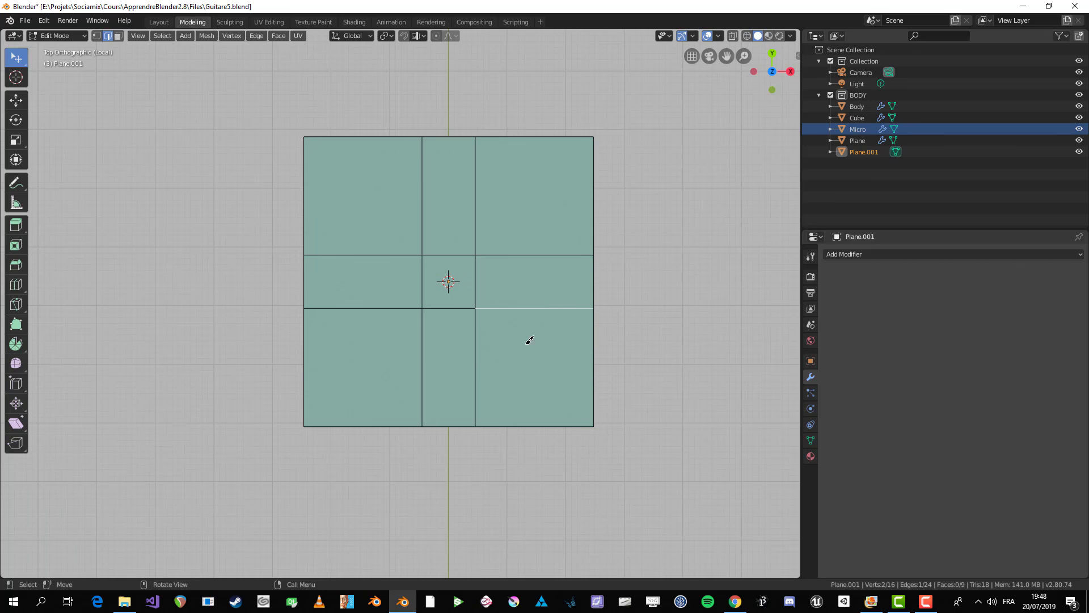
scroll(529, 340, "down", 1)
key("ctrl+z")
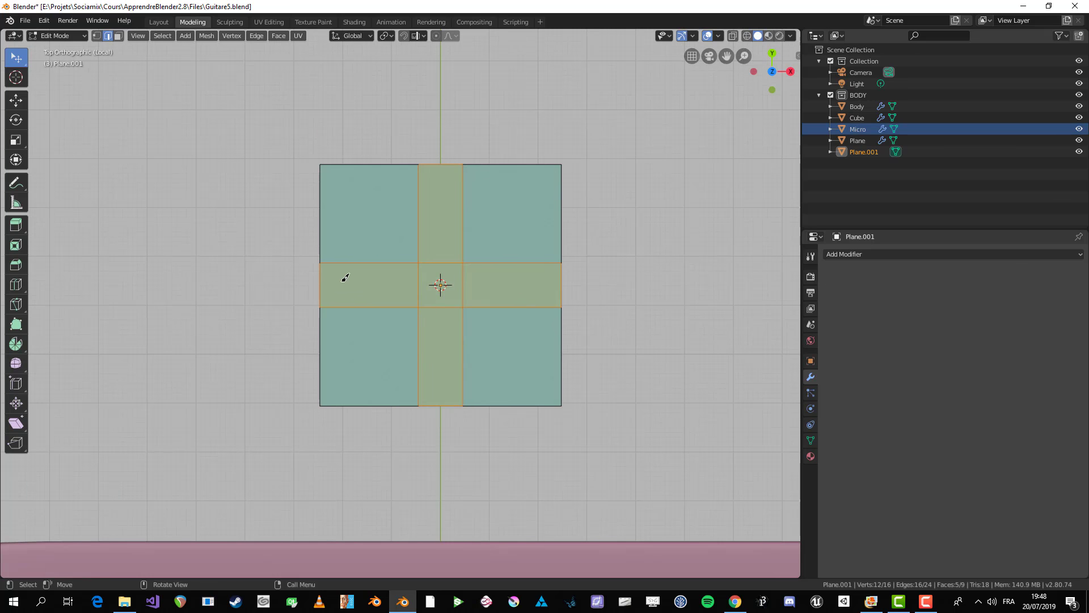
- Try to extrude the cross-shaped faces downward by about 0.086 m, and undo back to the unbevelled central edges
middle_click_drag(422, 301, 453, 259)
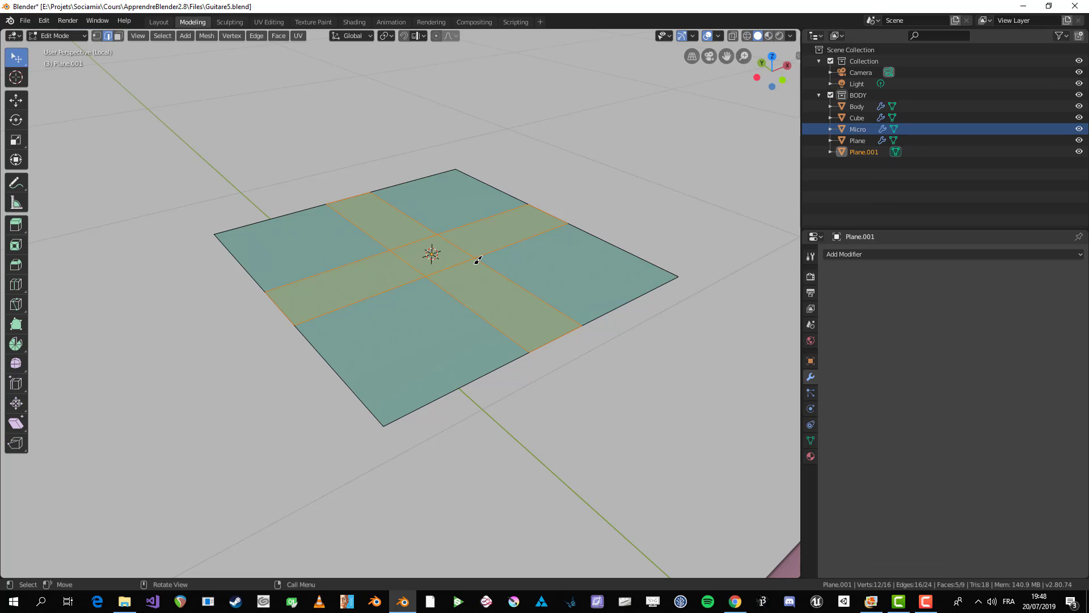
key("e")
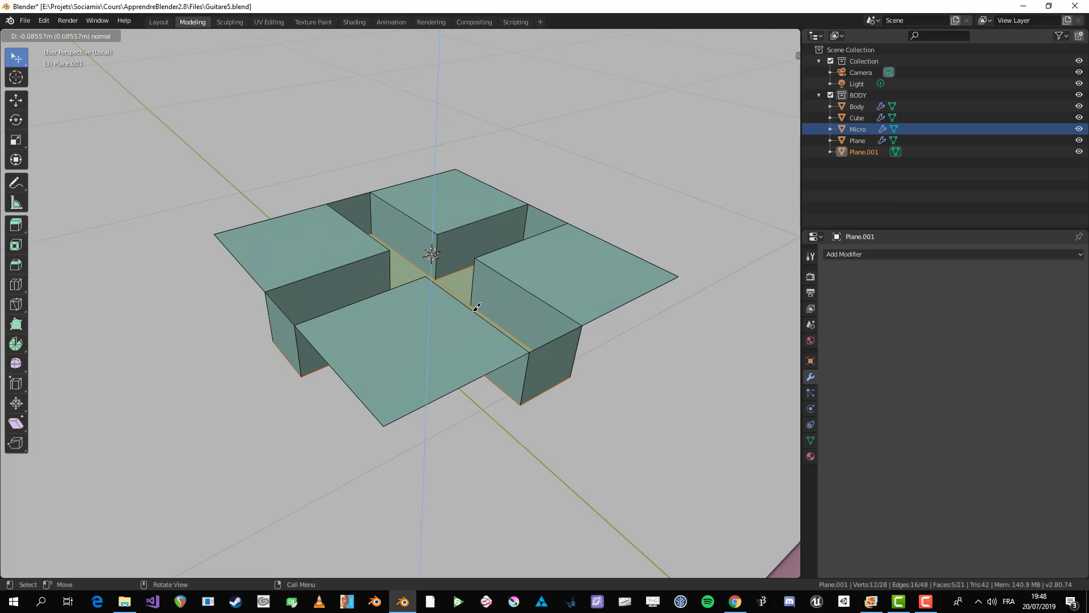
left_click(476, 306)
key("ctrl+z")
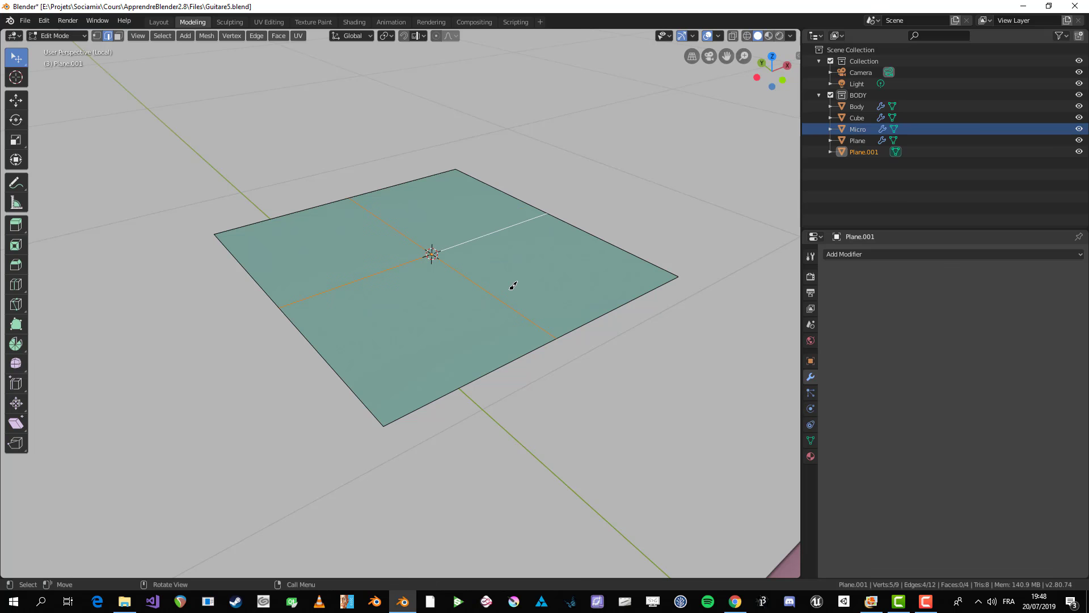
- Bevel the plane's two crossing centre edge loops with one segment at a width of about 23.5 percent
key("alt+a")
middle_click_drag(489, 270, 461, 306)
key("1")
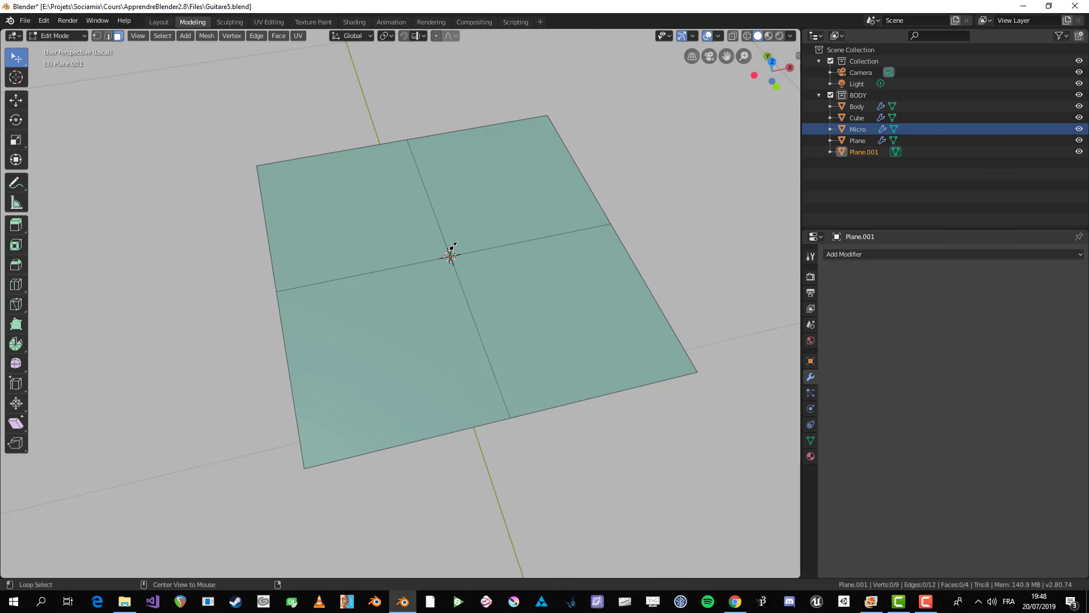
left_click(453, 245, "alt")
key("2")
left_click(454, 247)
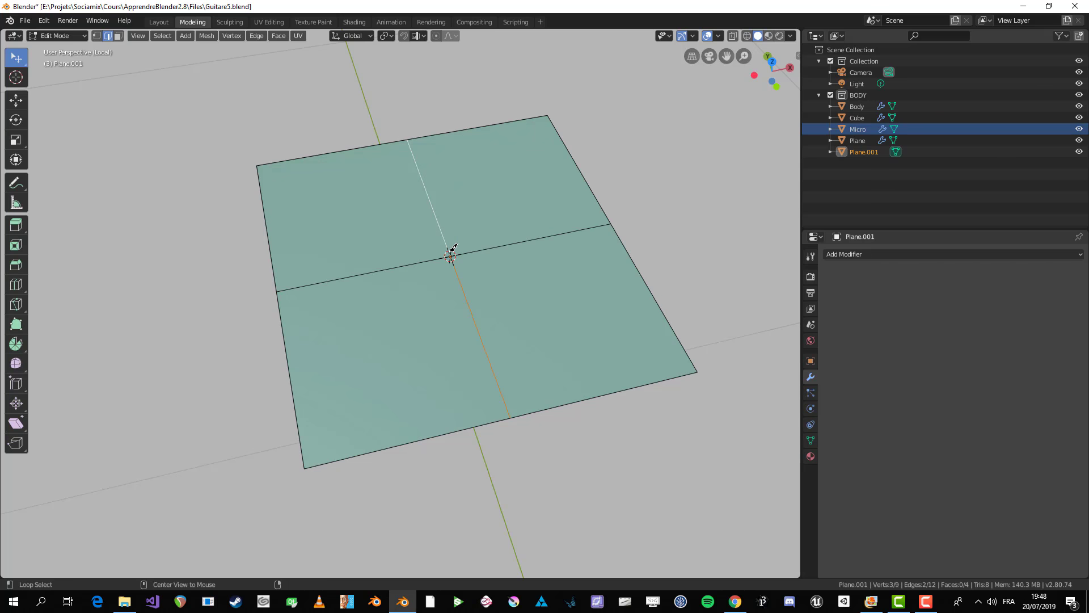
key("ctrl+b")
left_click(445, 311)
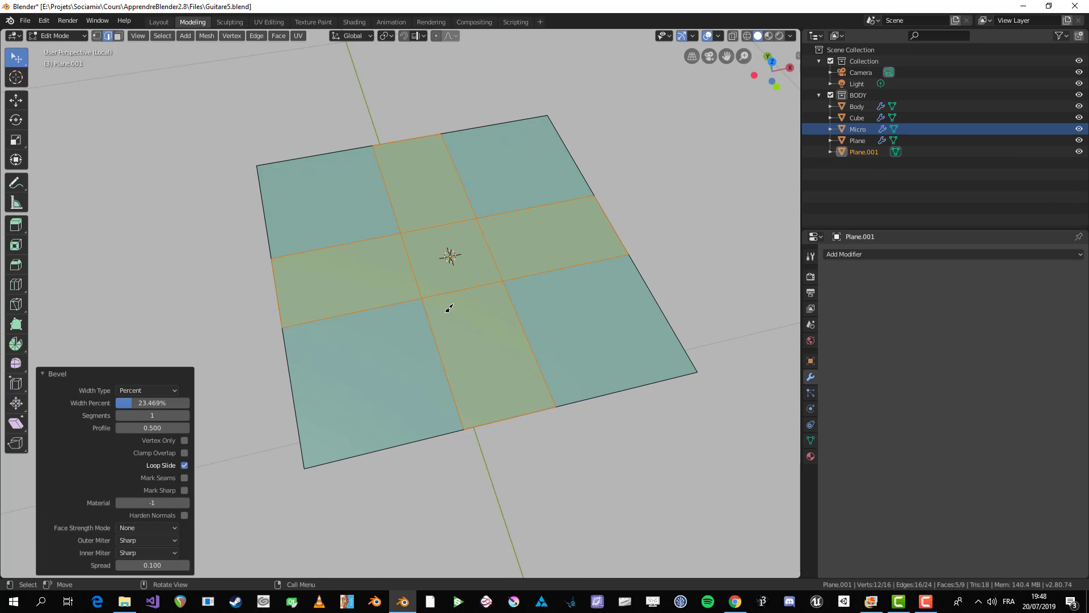
- Extrude all of the plane's faces into a solid block
middle_click_drag(447, 311, 494, 250)
key("alt+a")
key("a")
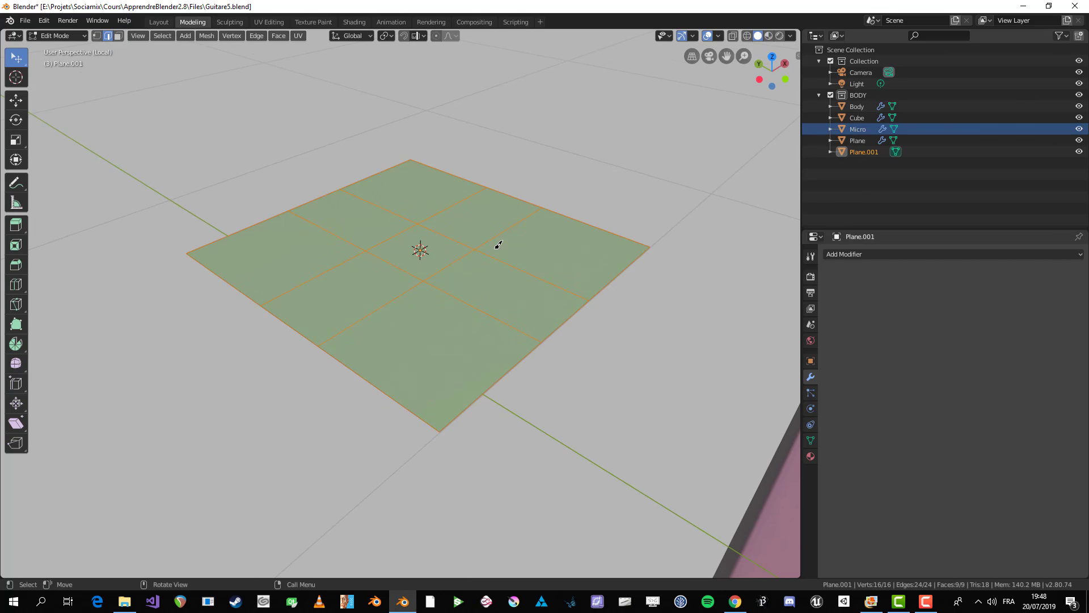
middle_click_drag(441, 272, 464, 257)
key("e")
left_click(457, 343)
- Add a centred horizontal loop cut around the block's sides and stretch the whole block along Z
key("alt+a")
mouse_move(421, 382)
middle_mouse_down()
mouse_move(429, 368)
mouse_move(409, 382)
mouse_move(430, 367)
middle_mouse_up()
key("ctrl+r")
left_click(371, 387)
right_click(370, 386)
key("alt+a")
key("a")
key("s")
key("z")
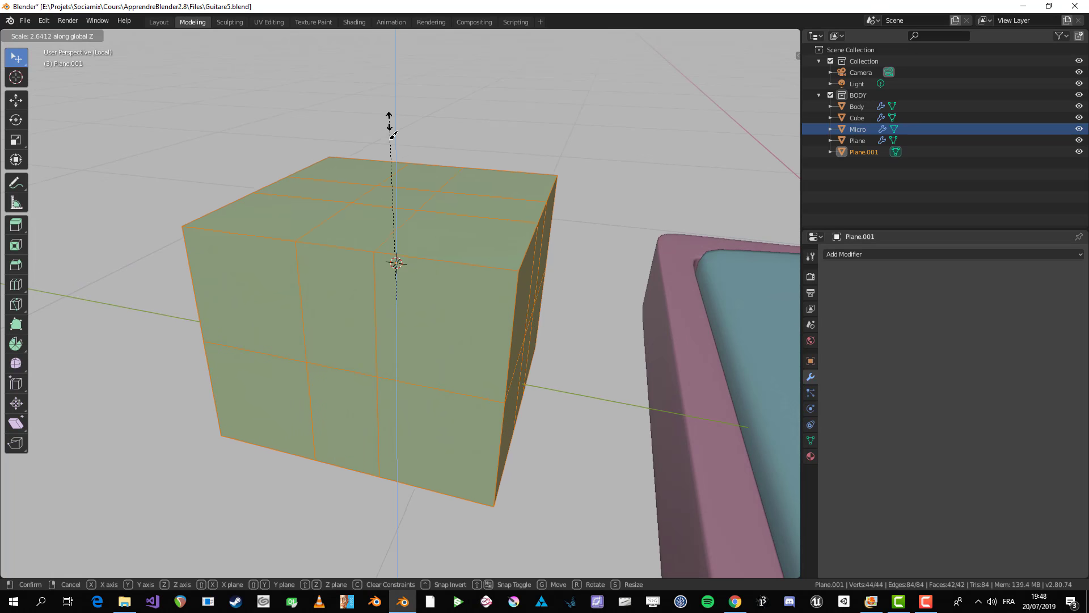
left_click(394, 151)
key("alt+a")
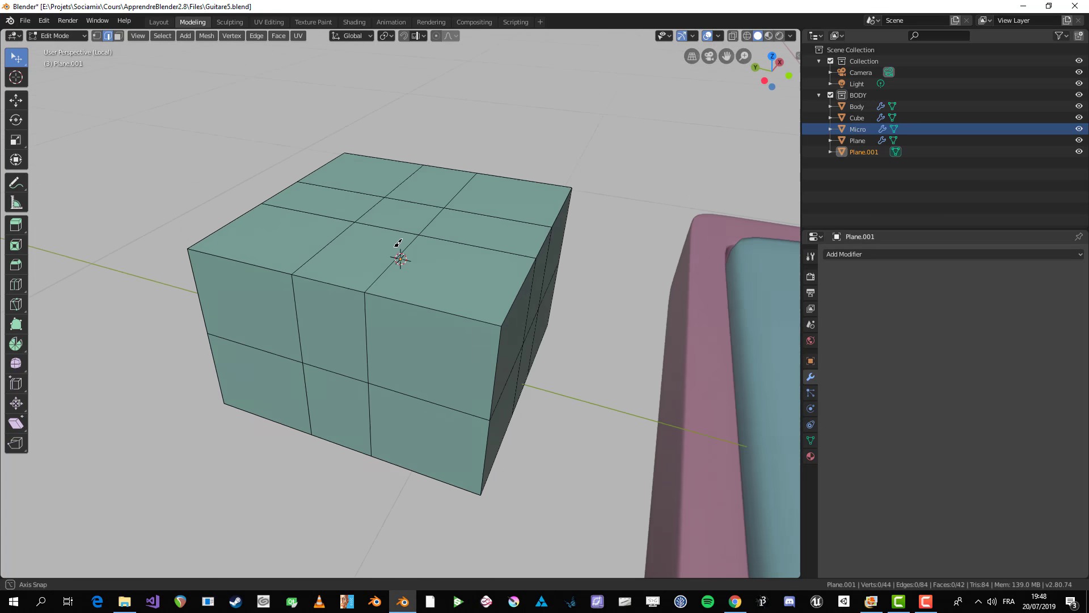
- Select the cross-shaped strip of top faces together with the upper middle face on each of the block's four sides
middle_click_drag(398, 243, 324, 301)
key("3")
left_click(324, 301)
left_click(357, 253, "shift")
left_click(400, 216, "shift")
left_click(369, 182, "shift")
left_click(454, 181, "shift")
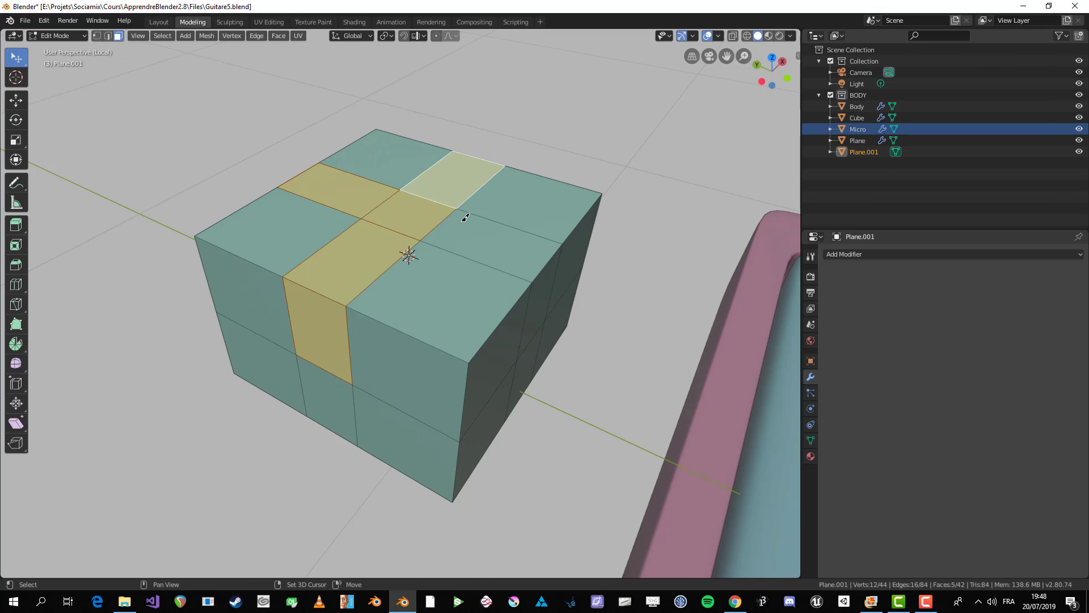
left_click(493, 243, "shift")
middle_click_drag(527, 270, 446, 296)
left_click(404, 287, "shift")
left_click(484, 335, "shift")
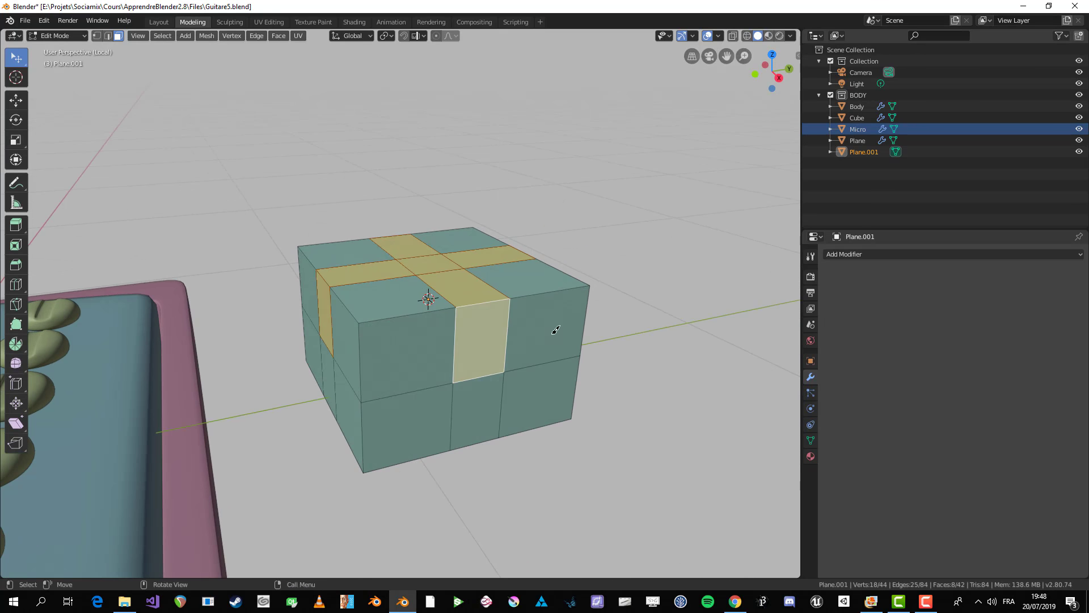
middle_click_drag(555, 330, 502, 351)
left_click(423, 312, "shift")
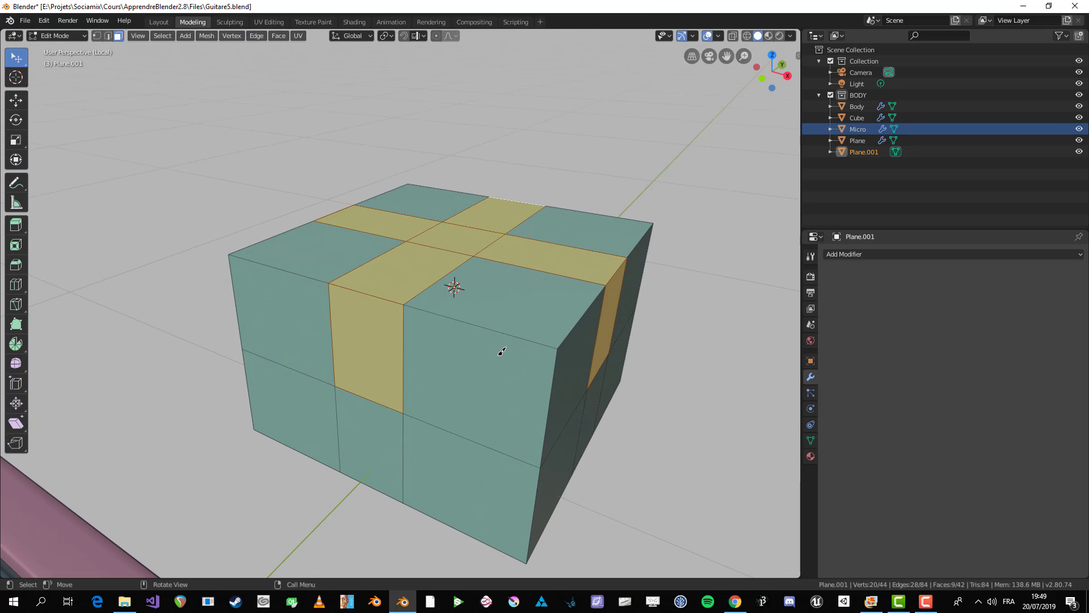
- Delete the upper middle face on each of the block's four sides
left_click(360, 337)
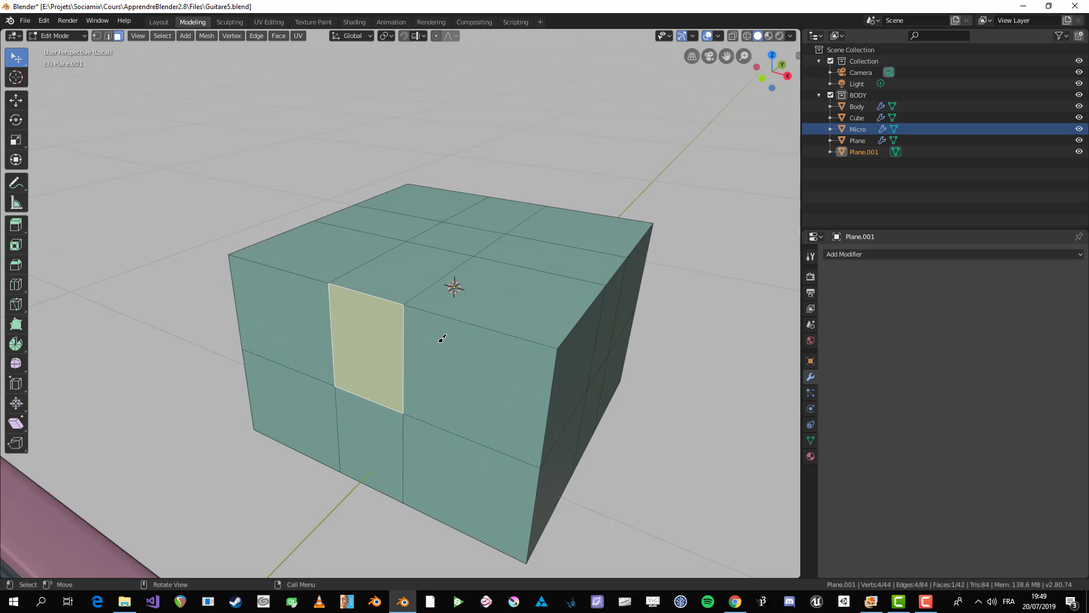
middle_click_drag(443, 338, 595, 323)
left_click(546, 337, "shift")
left_click(513, 323, "shift")
key("x")
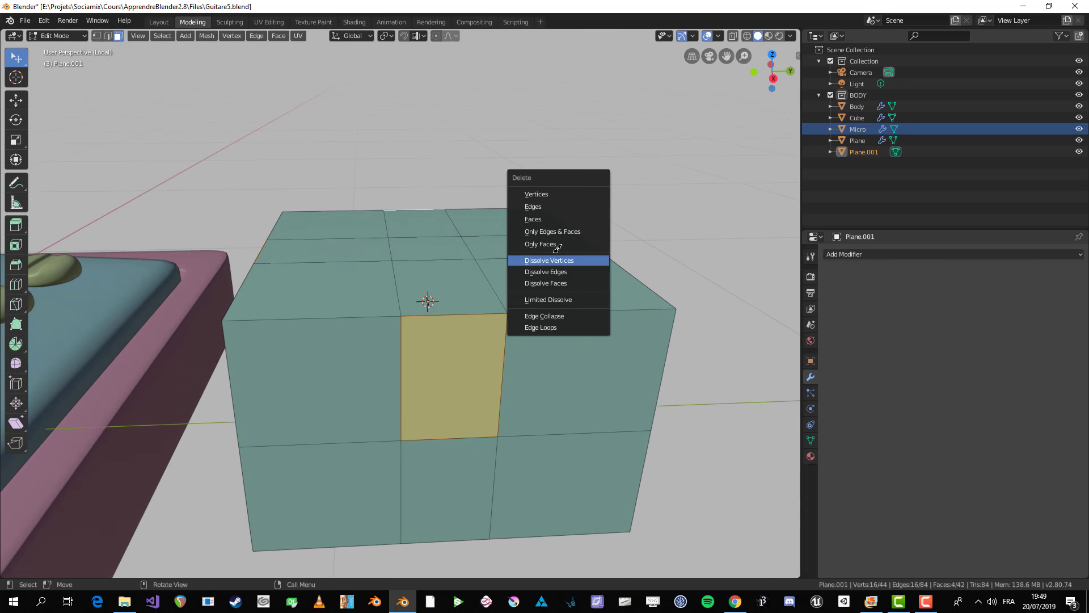
left_click(563, 217)
- Select the five faces forming the cross on top of the block and split them from the surrounding mesh
left_click(375, 250, "shift")
left_click(420, 223, "shift")
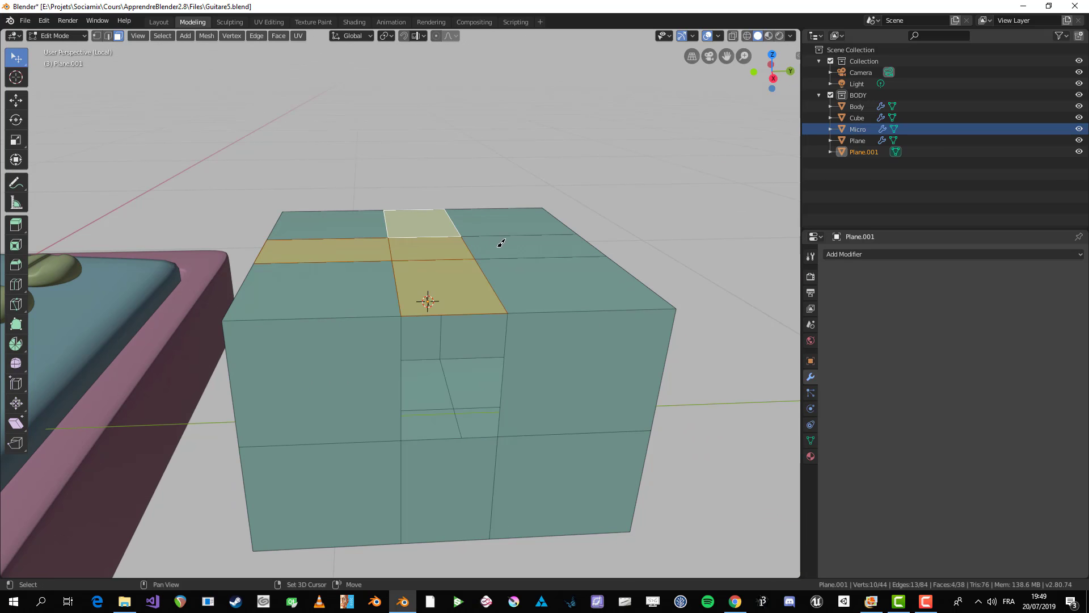
left_click(498, 244, "shift")
scroll(542, 286, "down", 3)
middle_click_drag(549, 296, 491, 294)
scroll(492, 294, "up", 3)
scroll(492, 294, "up", 1)
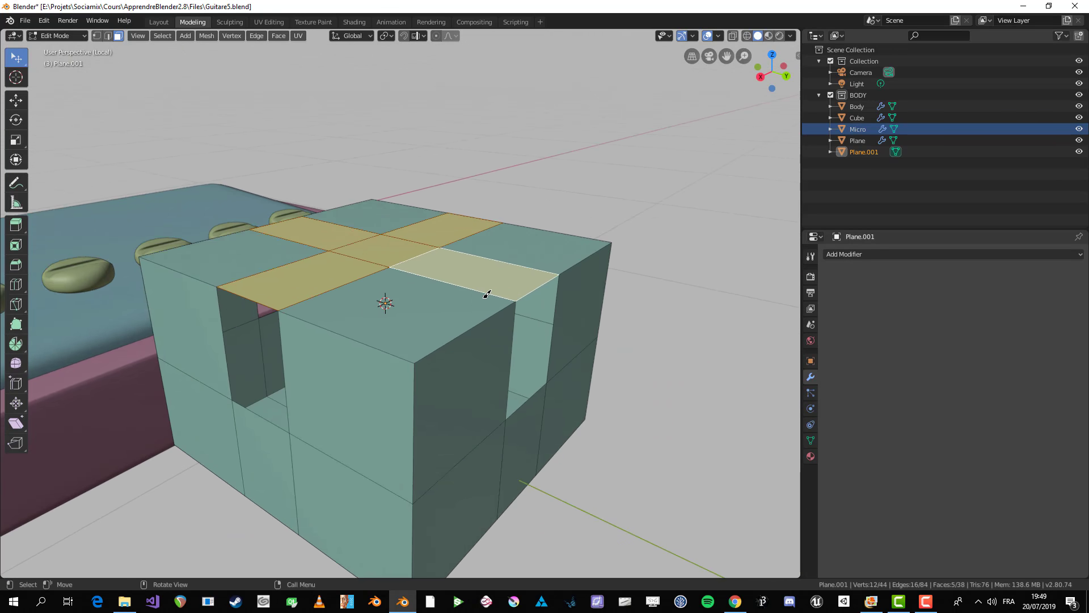
key("y")
key("g")
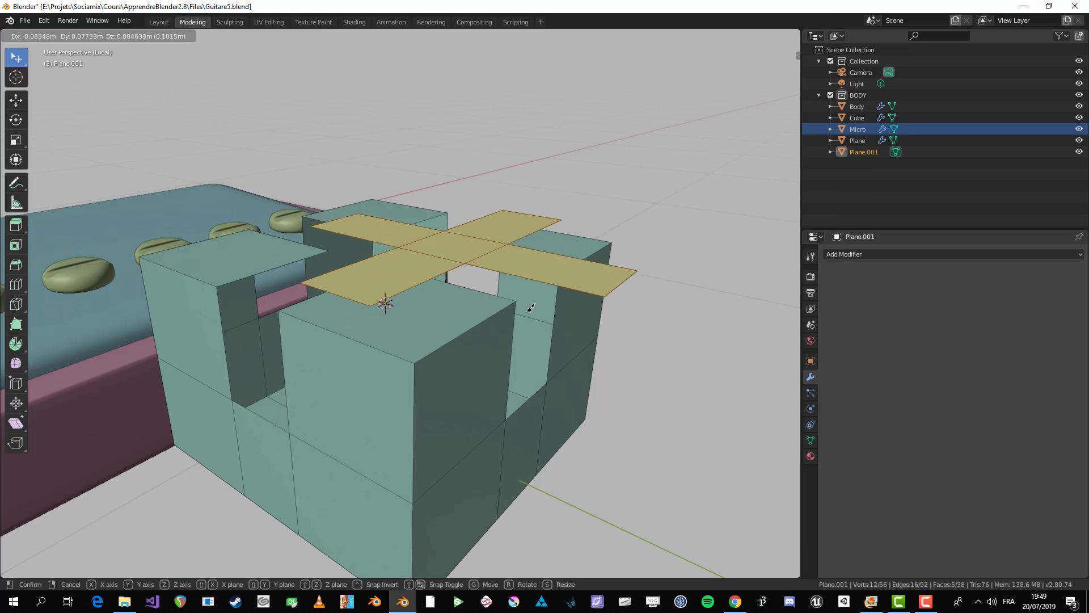
key("Escape")
- Lower the split cross faces by about 0.161 m along Z to the block's middle edge loop, working in front view
middle_click_drag(476, 328, 492, 333)
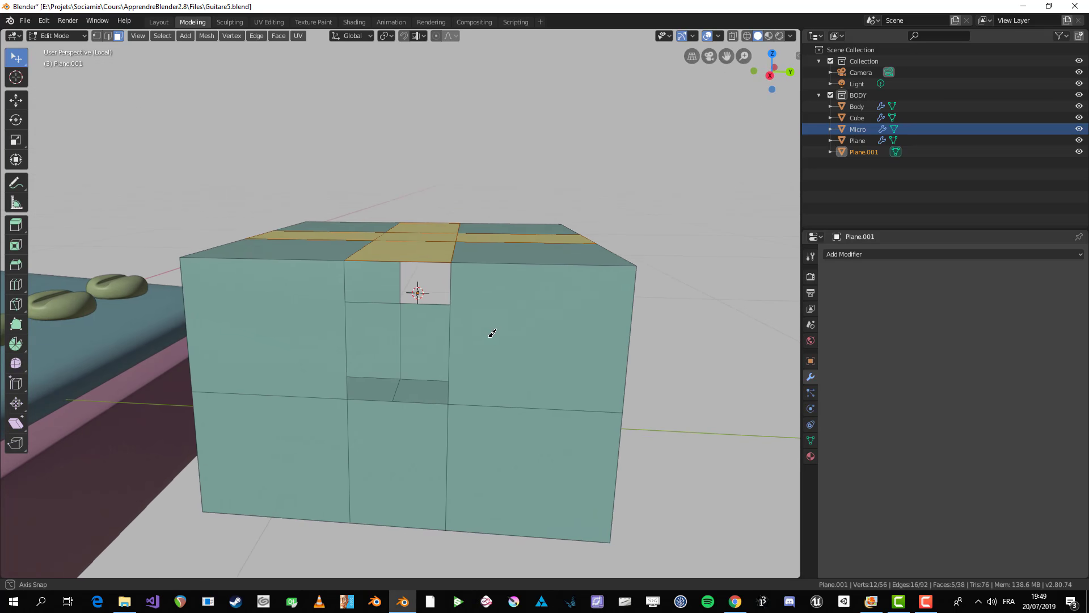
scroll(491, 318, "up", 1)
key("KP_1")
key("g")
key("z")
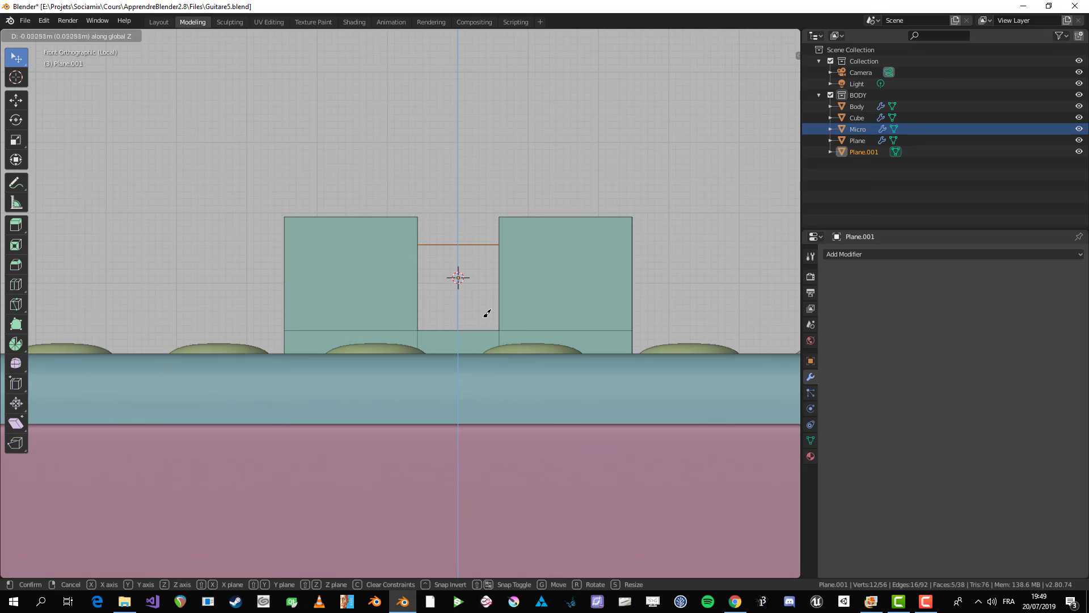
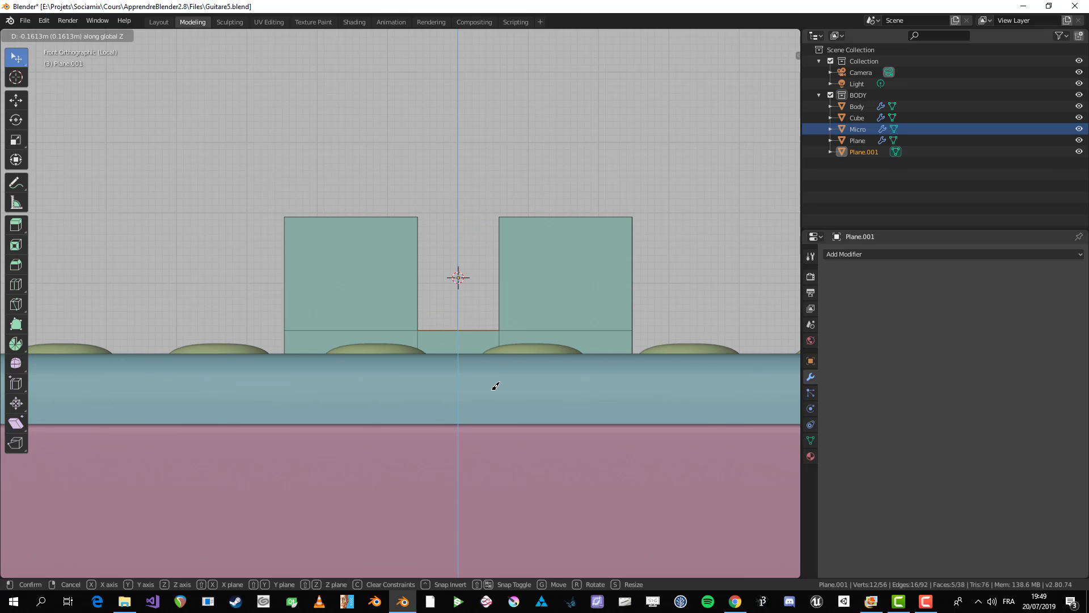
left_click(495, 386)
- Flatten the lowered cross and the middle edge loop vertices onto one level by scaling them to 0 along Z
middle_click_drag(570, 343, 560, 303, "shift")
key("alt+z")
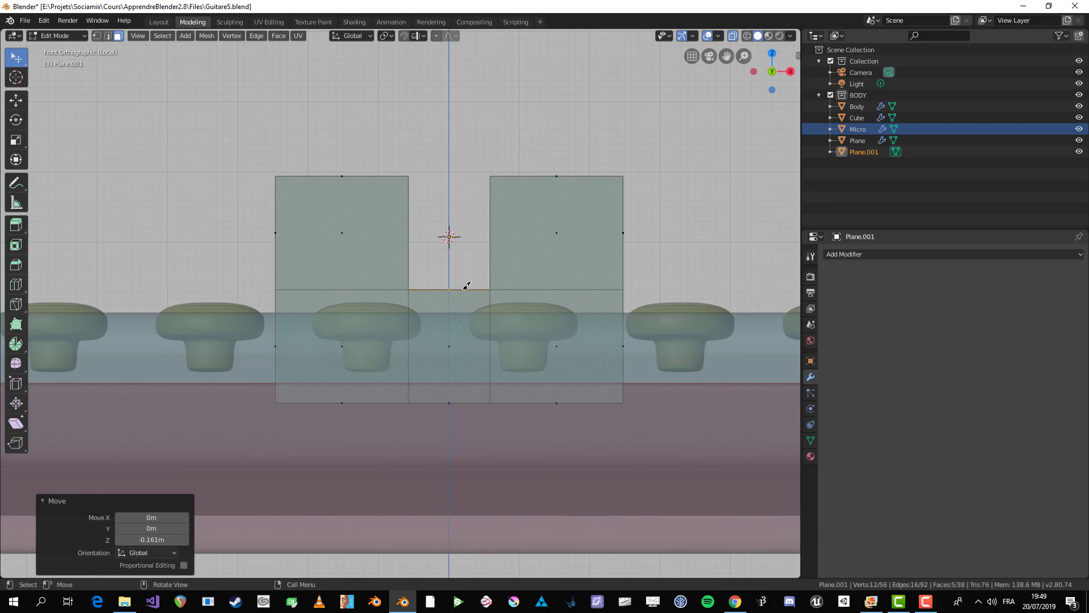
scroll(533, 297, "up", 1)
key("1")
scroll(507, 288, "down", 1)
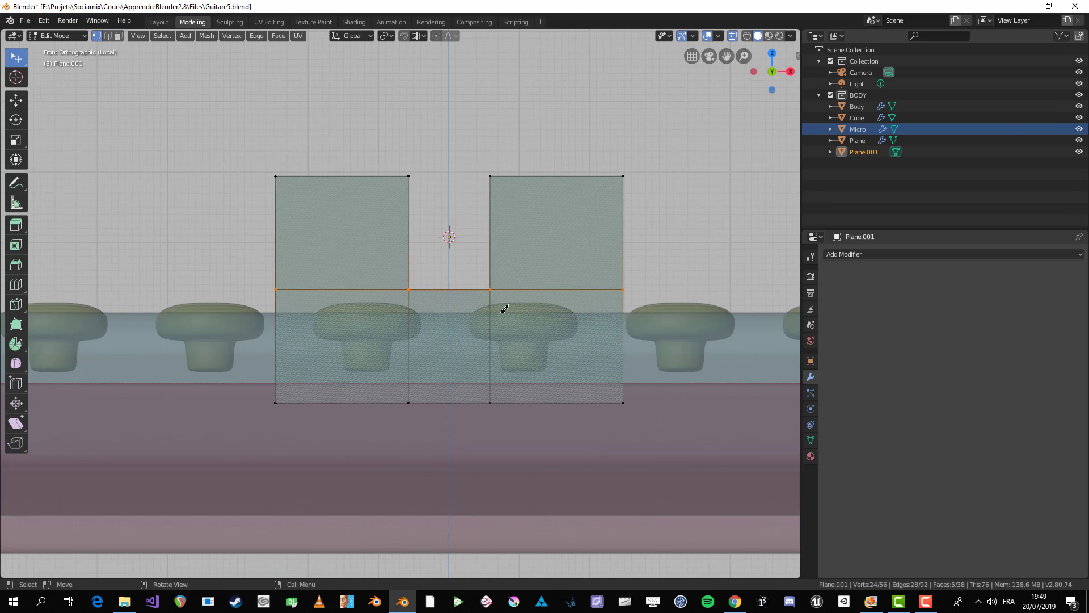
key("s")
key("y")
key("0")
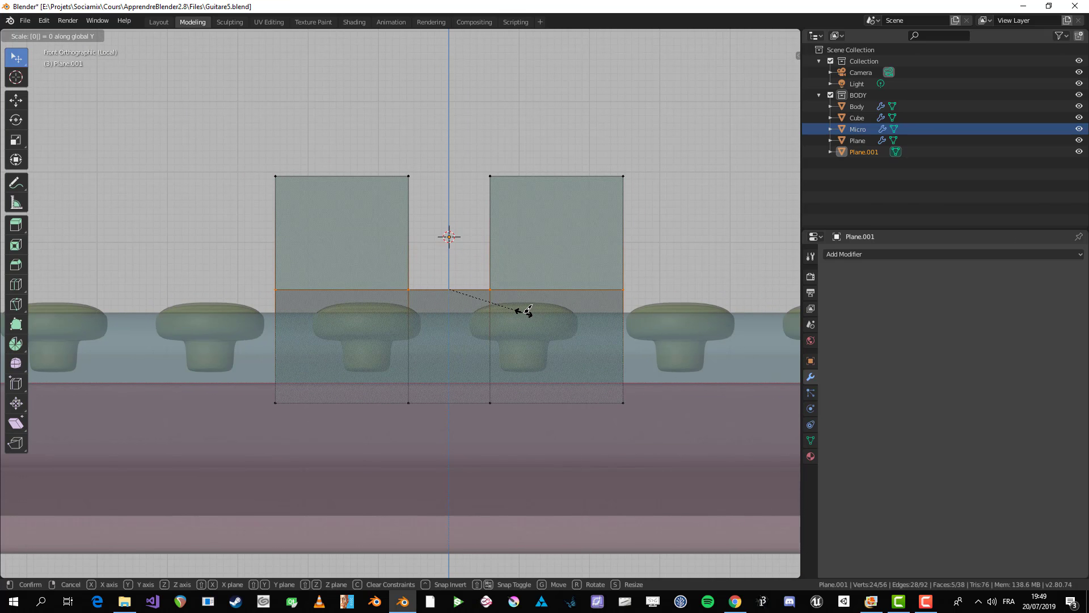
key("BackSpace")
key("z")
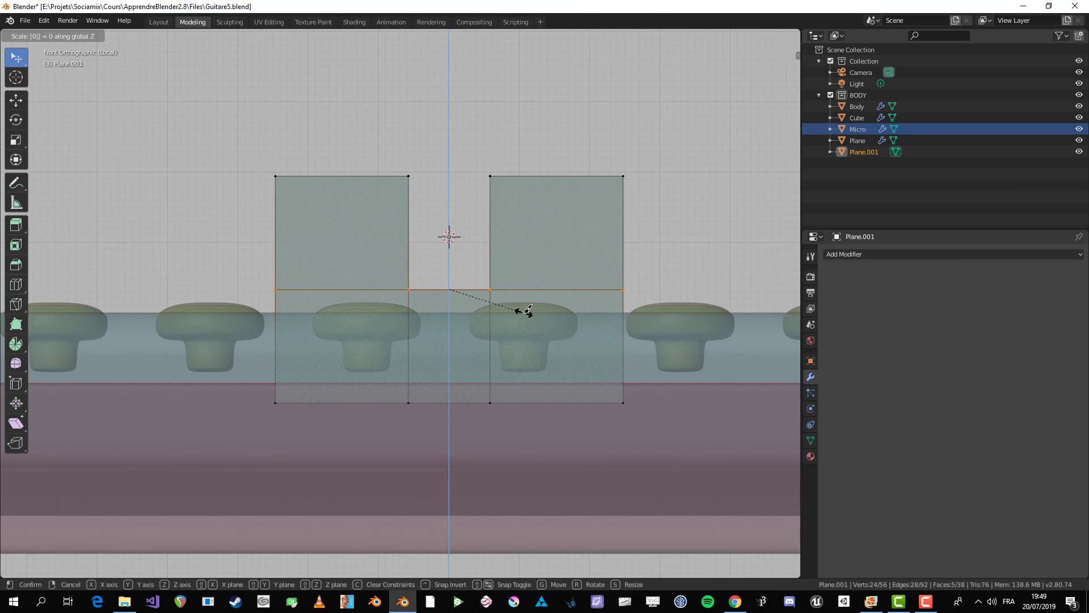
key("Return")
- Merge all of the block's overlapping vertices by distance
middle_click_drag(513, 311, 441, 379)
key("a")
key("alt+a")
scroll(378, 405, "up", 5)
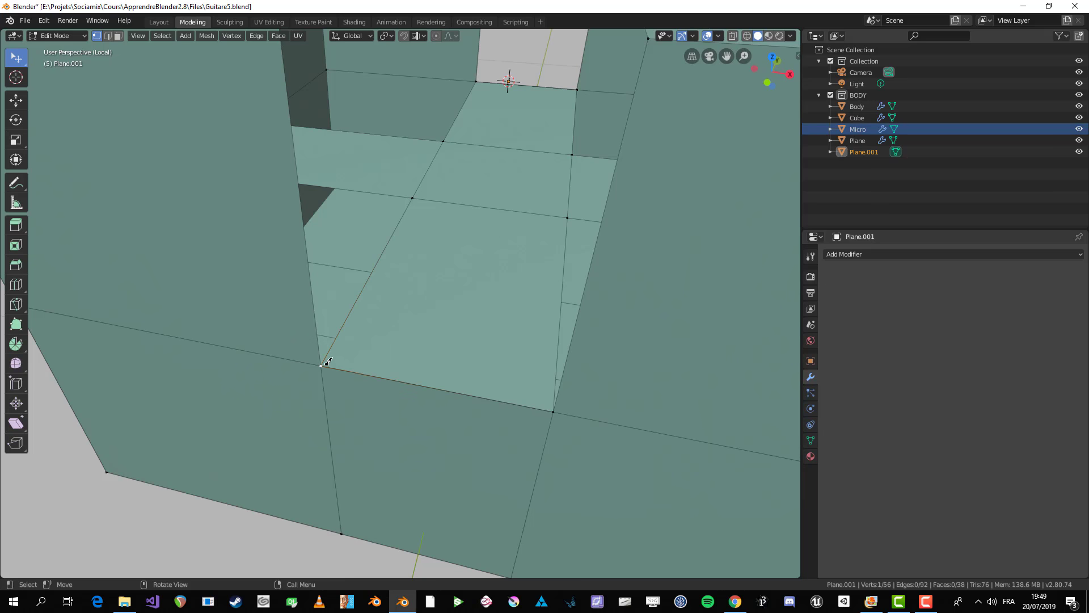
key("g")
key("Escape")
scroll(397, 318, "down", 5)
key("a")
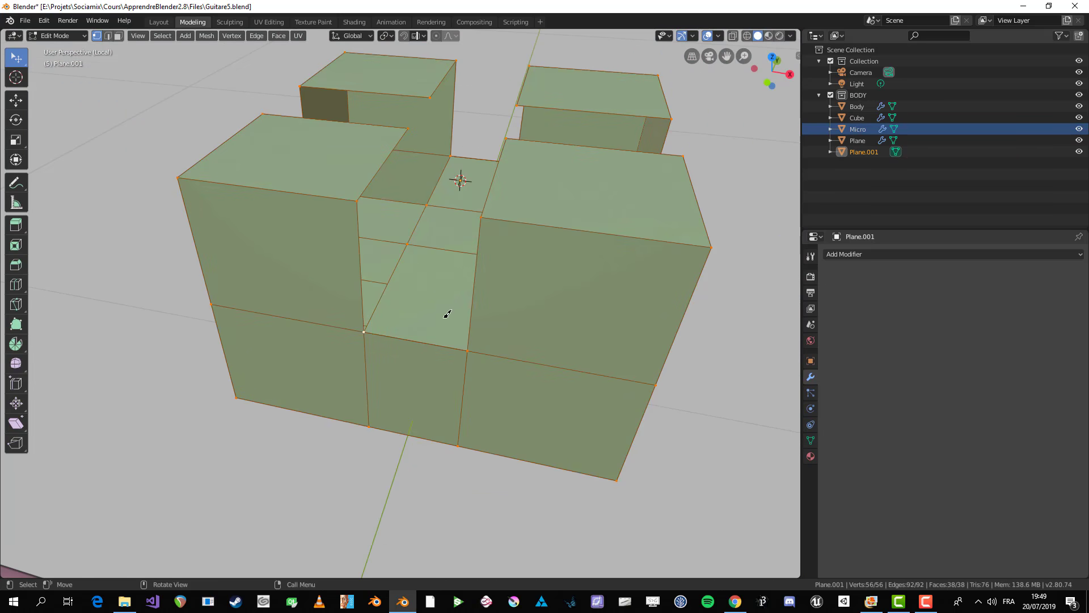
right_click(409, 278)
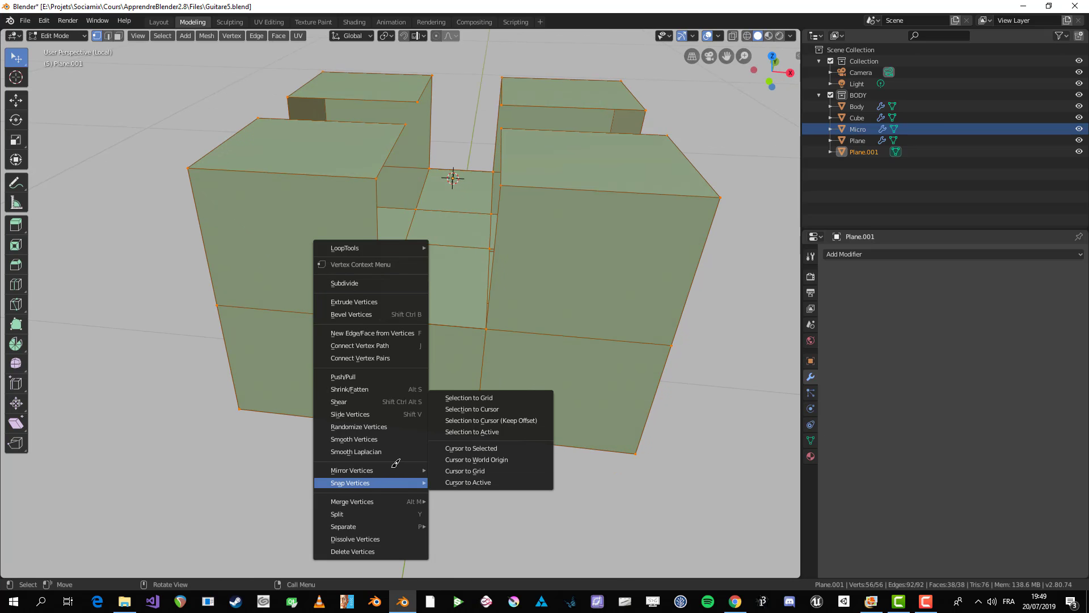
mouse_move(375, 470)
mouse_move(391, 490)
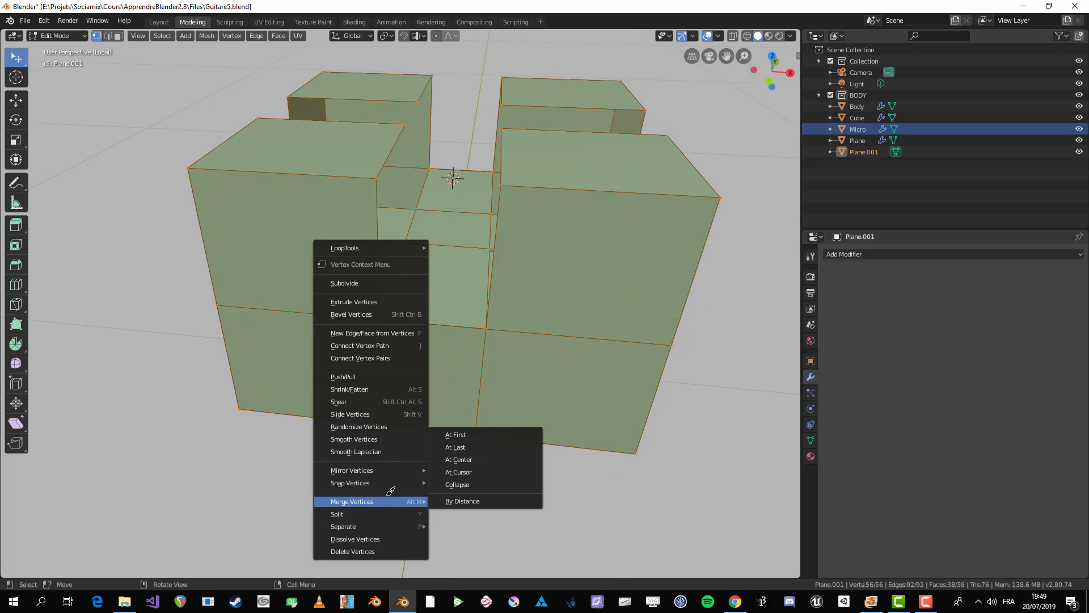
left_click(457, 496)
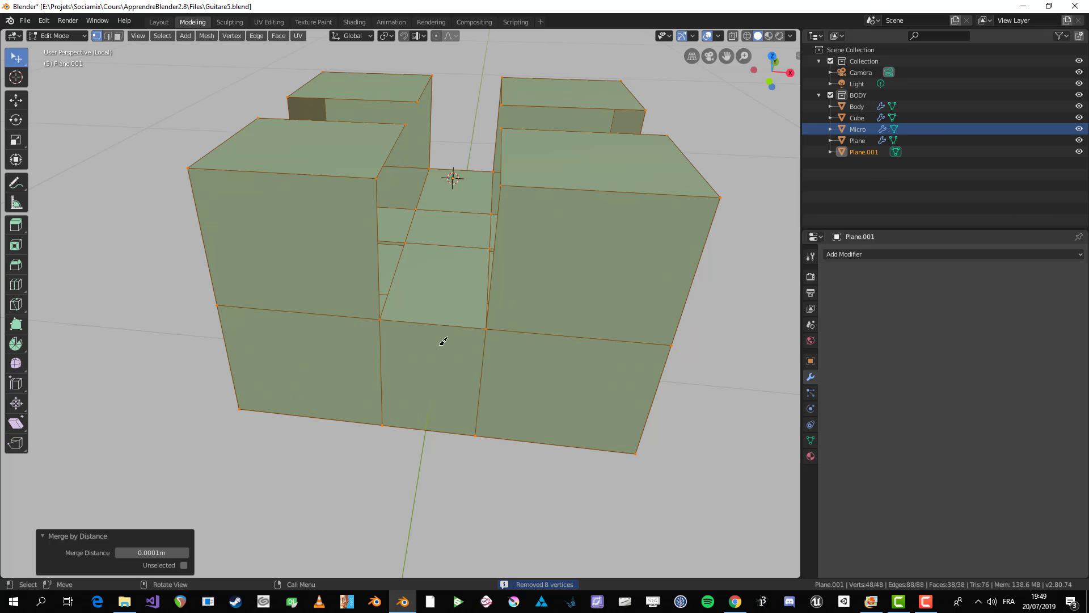
- Fill the two open inner walls of one raised corner block with new faces
scroll(596, 275, "down", 3)
middle_click_drag(595, 275, 485, 310)
mouse_move(567, 326)
middle_mouse_down()
mouse_move(383, 347)
mouse_move(502, 363)
mouse_move(505, 299)
mouse_move(545, 324)
middle_mouse_up()
key("alt+a")
scroll(505, 299, "up", 4)
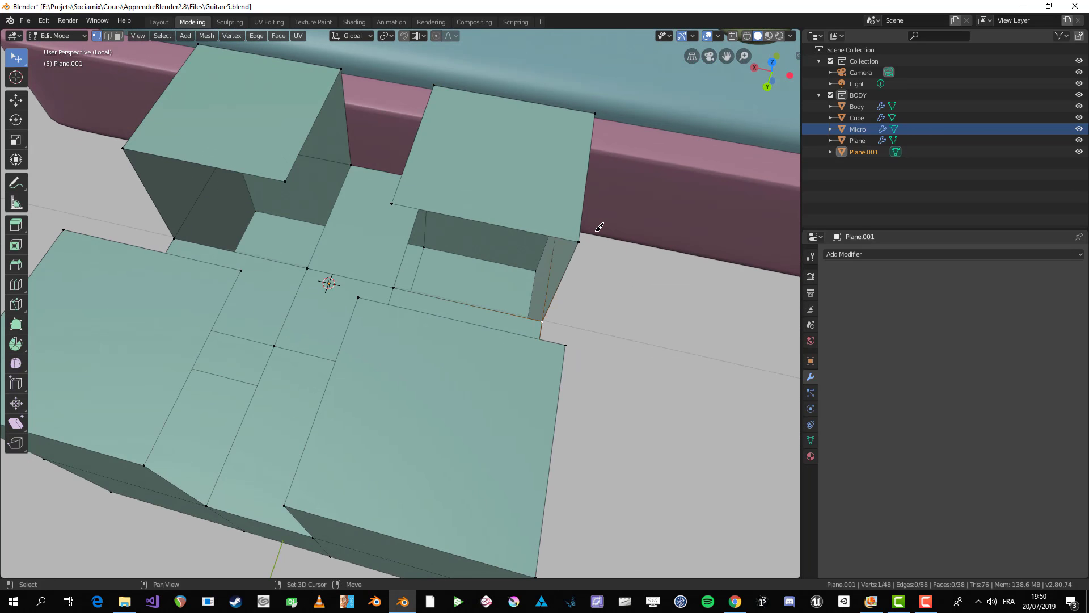
key("f")
middle_click_drag(409, 258, 491, 243)
key("f")
middle_click_drag(534, 287, 543, 283)
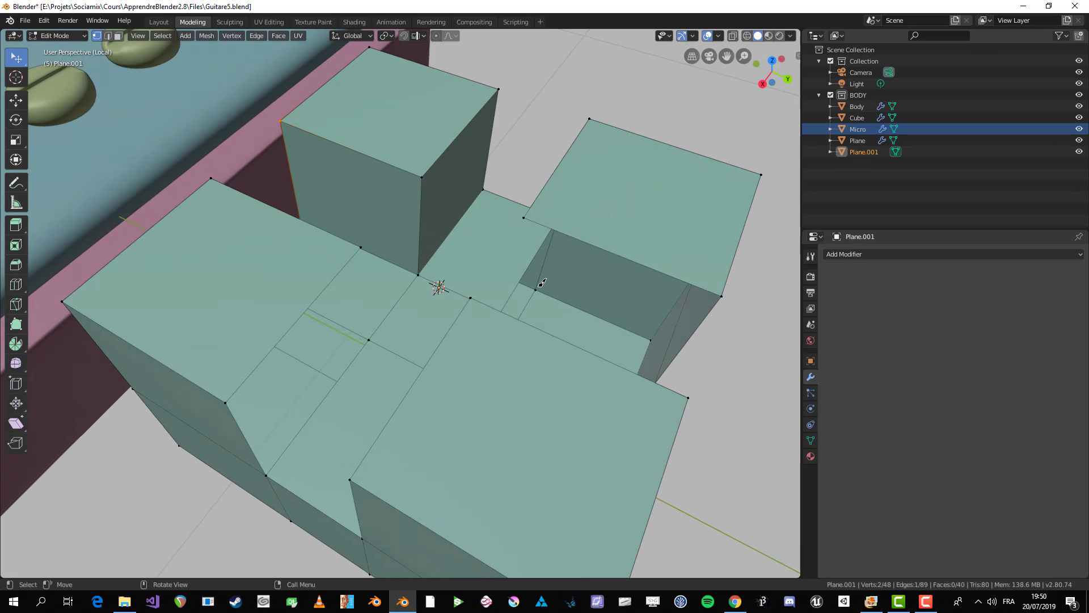
- Fill the open inner walls of the remaining raised corner blocks with new faces
middle_click_drag(674, 304, 633, 391)
left_click(628, 416)
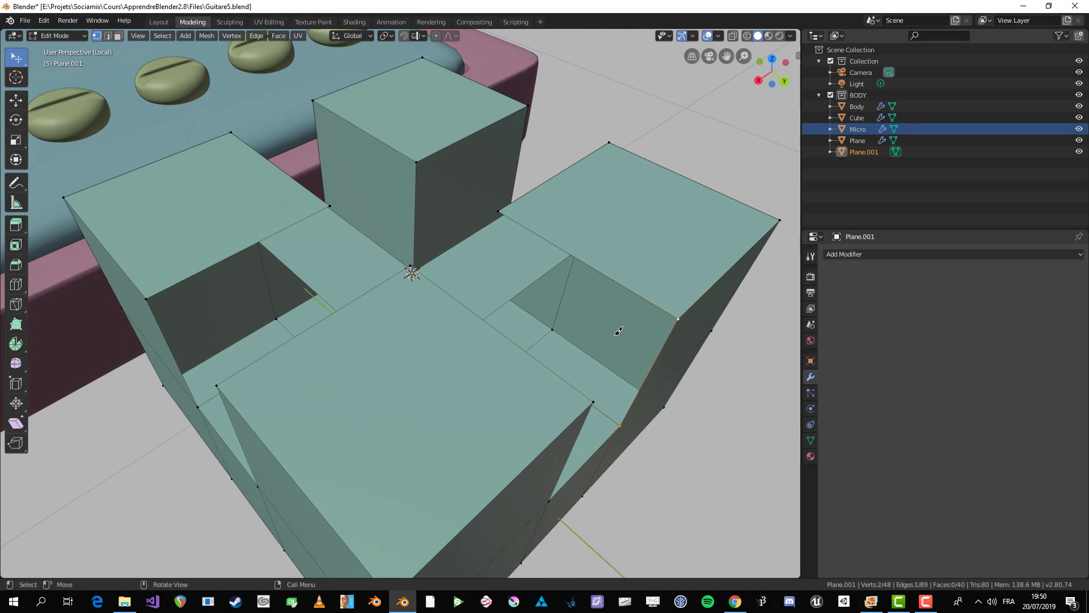
middle_click_drag(618, 332, 627, 367)
key("f")
mouse_move(554, 371)
middle_mouse_down()
mouse_move(643, 345)
mouse_move(550, 373)
middle_mouse_up()
key("f")
scroll(681, 312, "down", 1)
scroll(685, 328, "down", 1)
left_click(550, 330, "shift")
key("f")
key("f")
middle_click_drag(517, 332, 667, 325)
- Step through the edit history and undo the block modelling back to the original uncut plane
middle_click_drag(521, 234, 394, 365)
key("Tab")
key("Tab")
scroll(426, 349, "down", 1)
key("Tab")
key("ctrl+z")
key("ctrl+z")
key("ctrl+z")
key("ctrl+z")
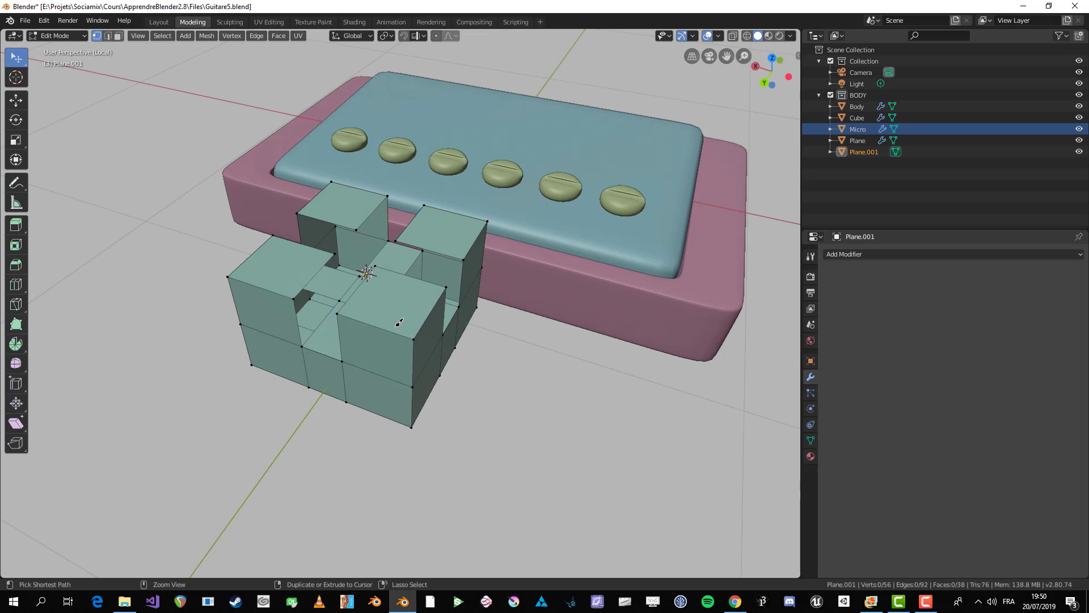
key("ctrl+shift+z")
key("ctrl+shift+z")
key("ctrl+shift+z")
key("ctrl+shift+z")
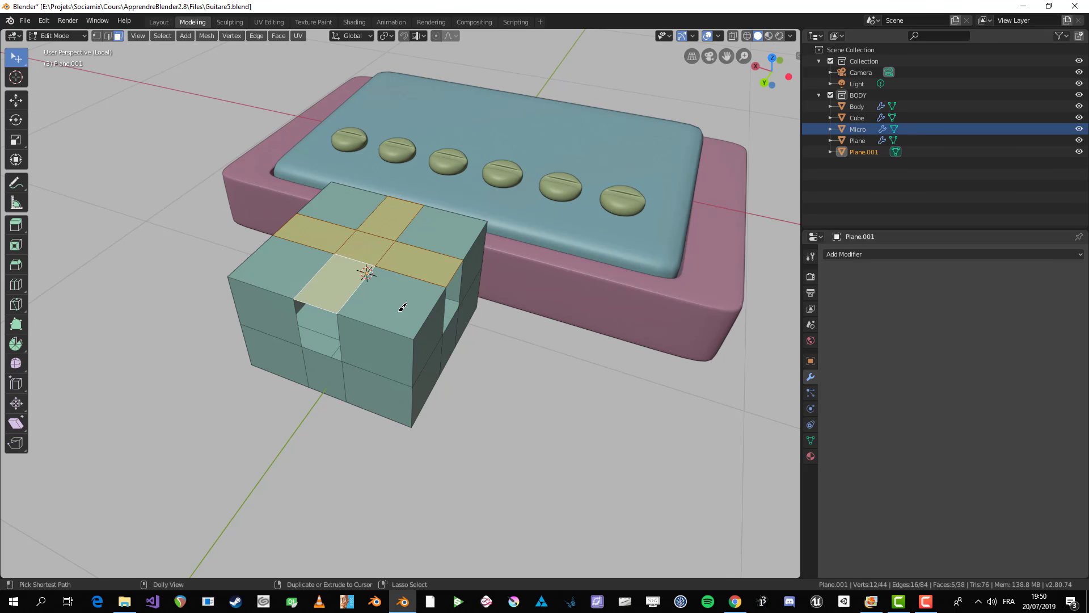
key("ctrl+shift+z")
key("ctrl+shift+z")
key("ctrl+shift+z")
key("ctrl+shift+z")
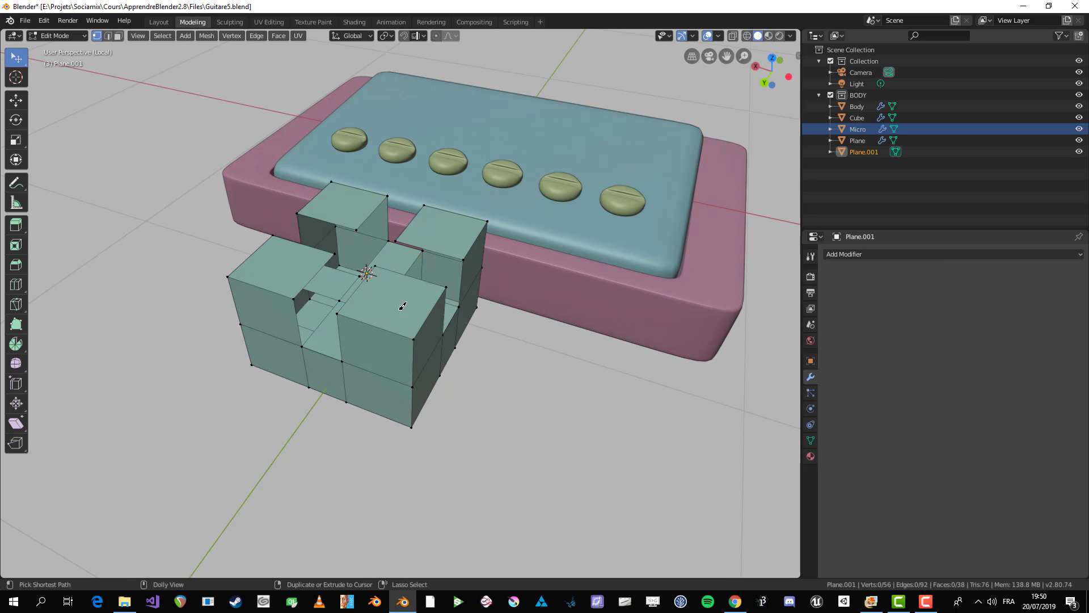
key("ctrl+z")
key("ctrl+z")
key("ctrl+z")
key("ctrl+z")
- Add two perpendicular centred loop cuts that divide the plane into four equal faces
key("Tab")
middle_click_drag(375, 335, 404, 368)
key("ctrl+r")
left_click(376, 228)
right_click(378, 239)
key("ctrl+r")
double_click(385, 310)
- Bevel both crossing edge loops with one segment at a width of about 22 percent, then switch to face selection
left_click(380, 256, "alt+shift")
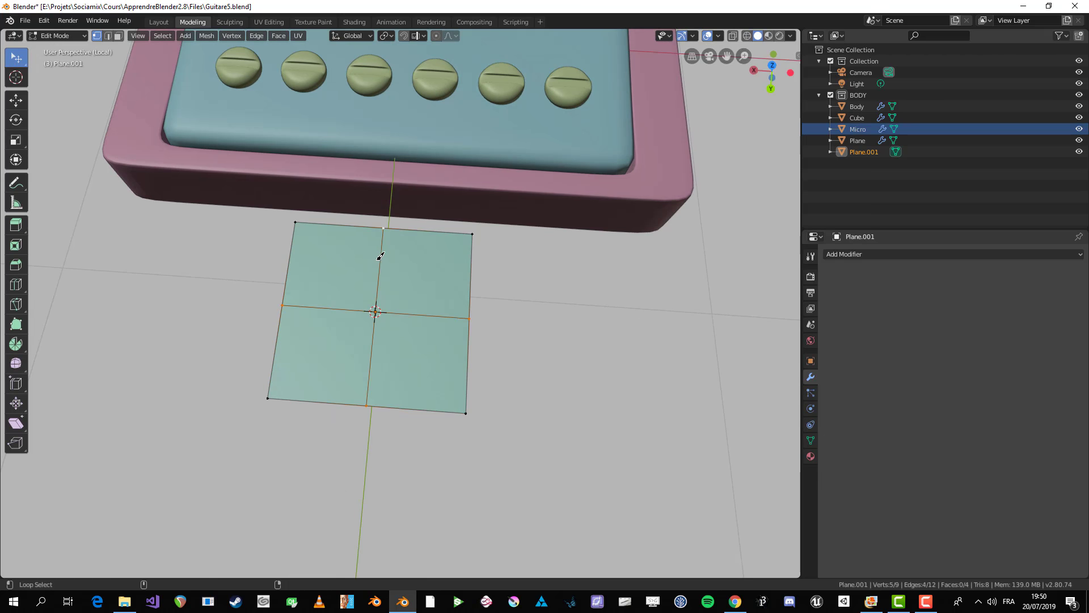
key("ctrl+b")
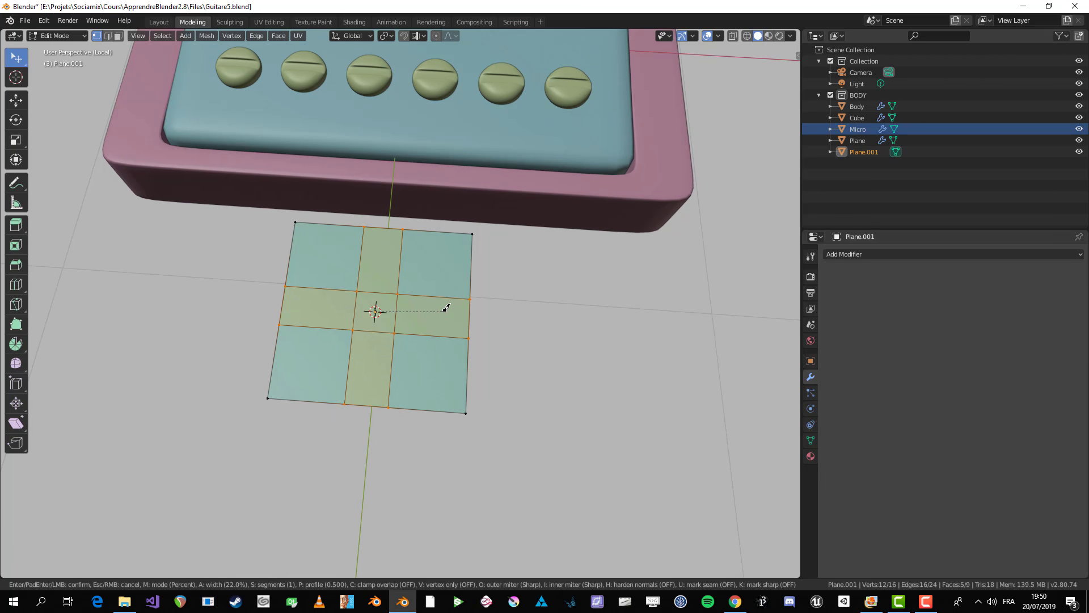
left_click(447, 306)
key("alt+a")
scroll(376, 306, "up", 5)
key("3")
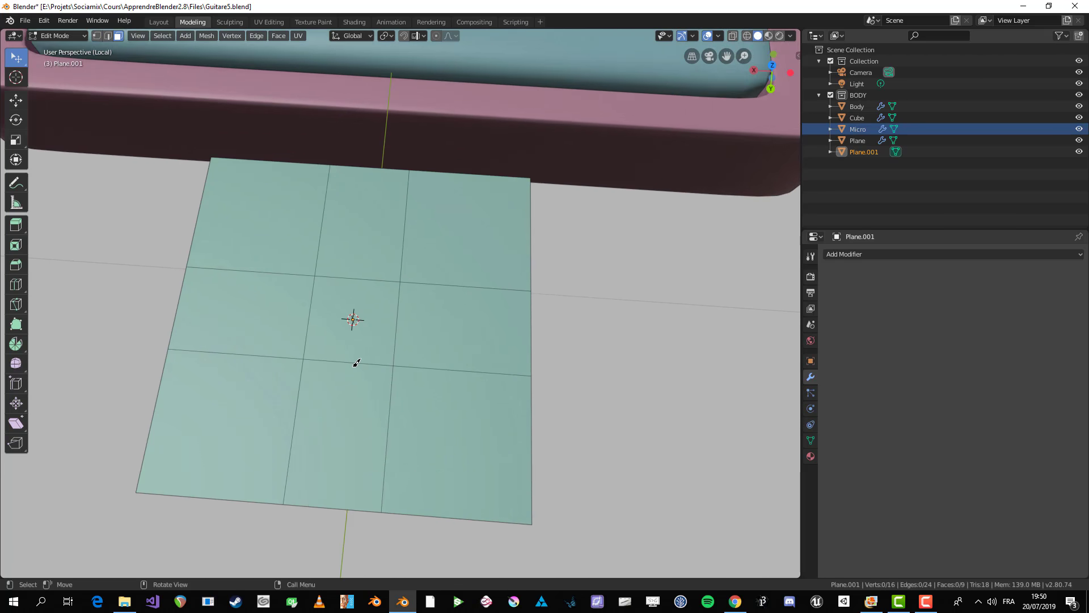
- Select every face of the subdivided plane and extrude it upward into a solid block
scroll(359, 318, "down", 5)
key("a")
middle_click_drag(359, 319, 390, 301)
key("e")
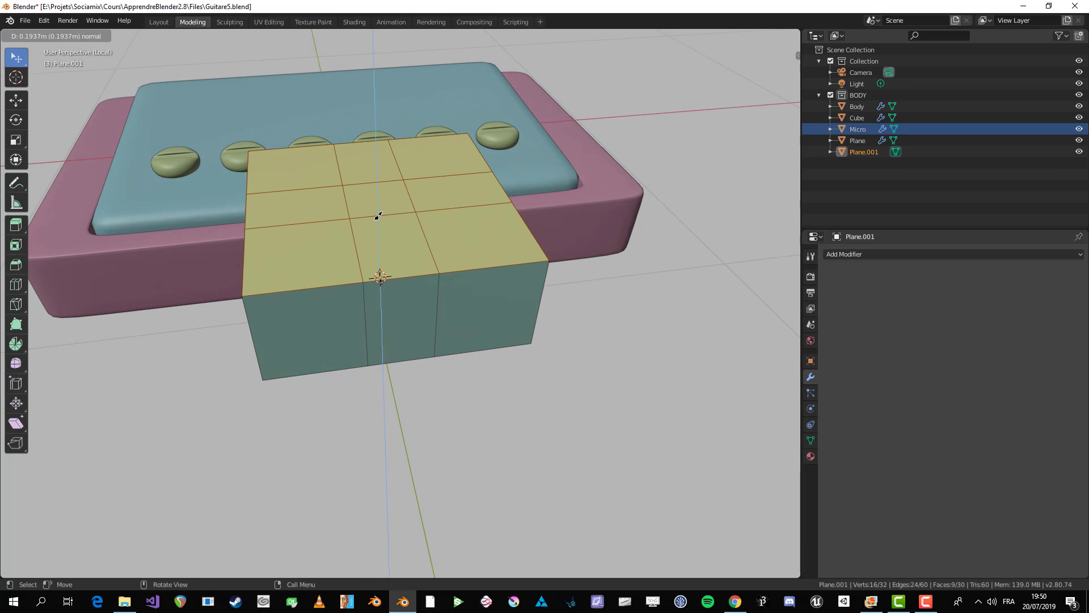
left_click(319, 253)
- Extrude the block's four top corner faces upward, leaving a cross-shaped groove between them
left_click(319, 253)
left_click(313, 174, "shift")
left_click(439, 173, "shift")
left_click(461, 261, "shift")
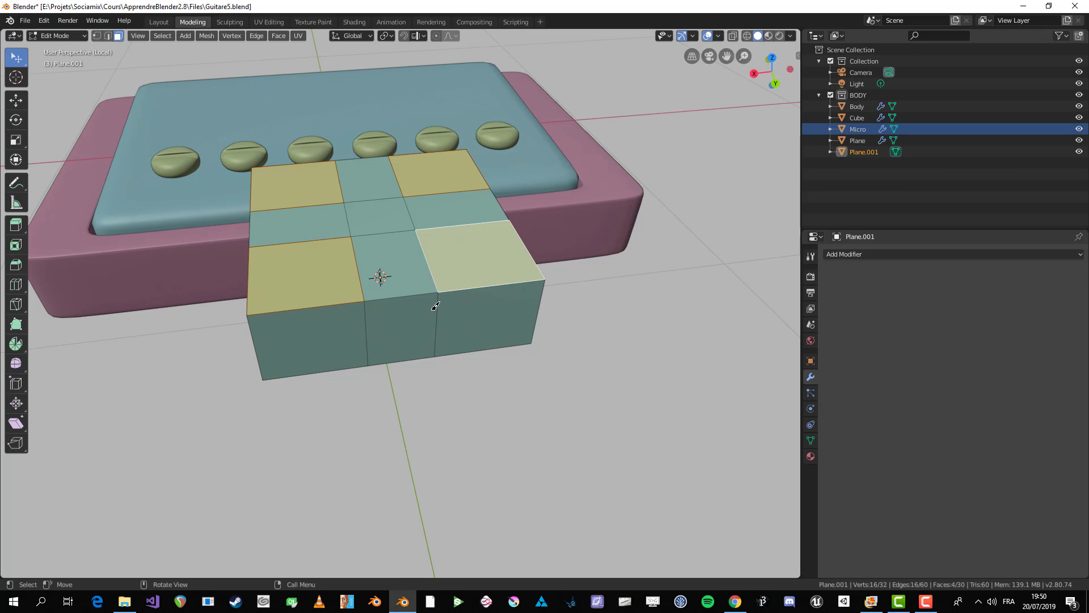
key("e")
left_click(455, 223)
key("Tab")
scroll(418, 318, "down", 3)
middle_click_drag(418, 318, 450, 344)
- Try scaling only the outermost top vertex of each corner block inward, then undo the scaling
key("KP_7")
key("Tab")
scroll(434, 321, "up", 2)
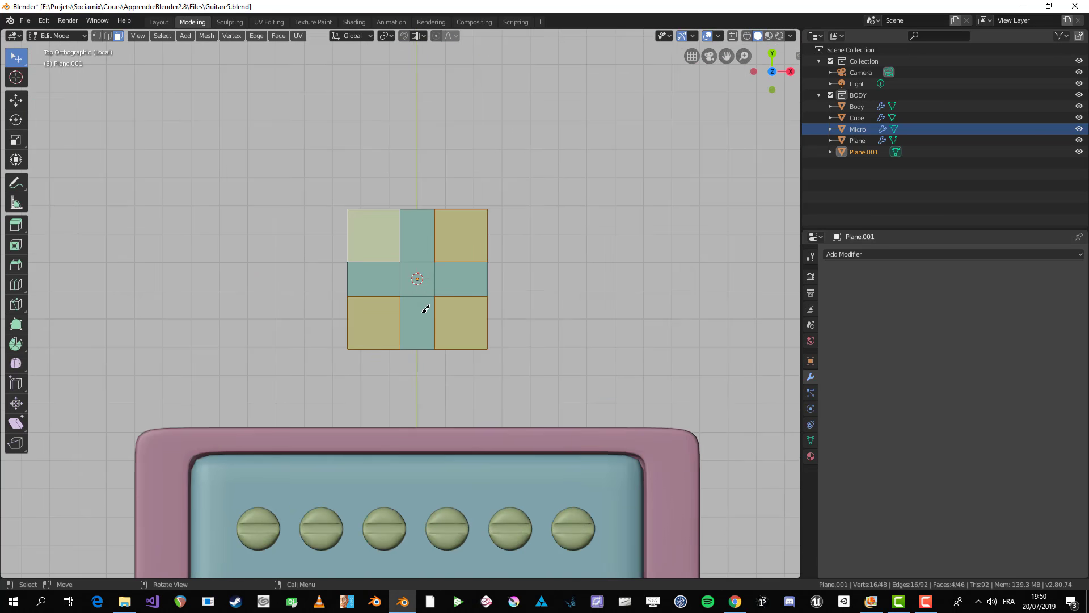
key("1")
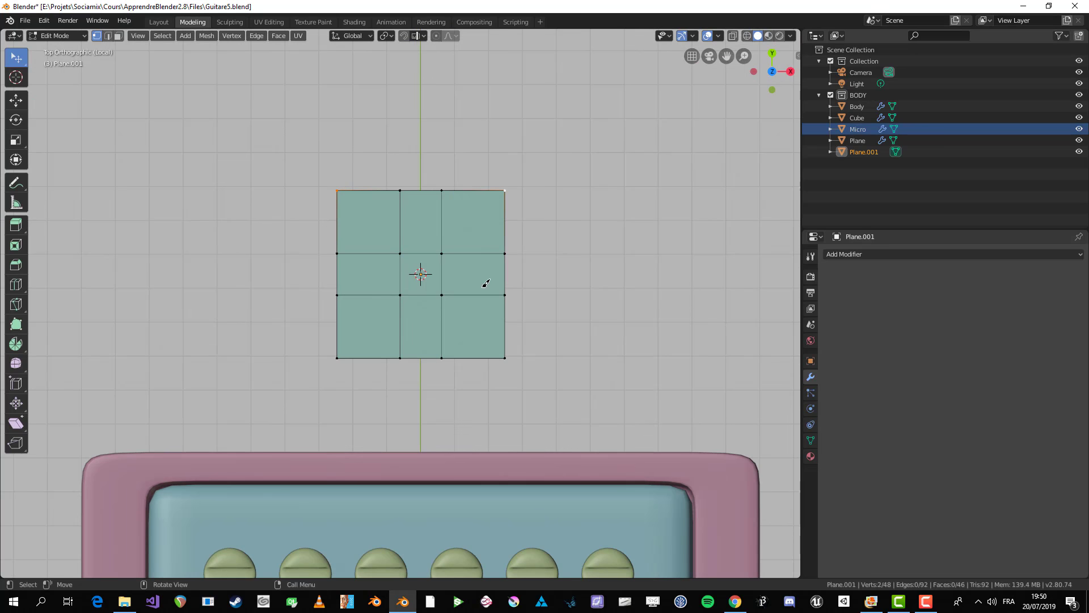
middle_click_drag(486, 283, 465, 241)
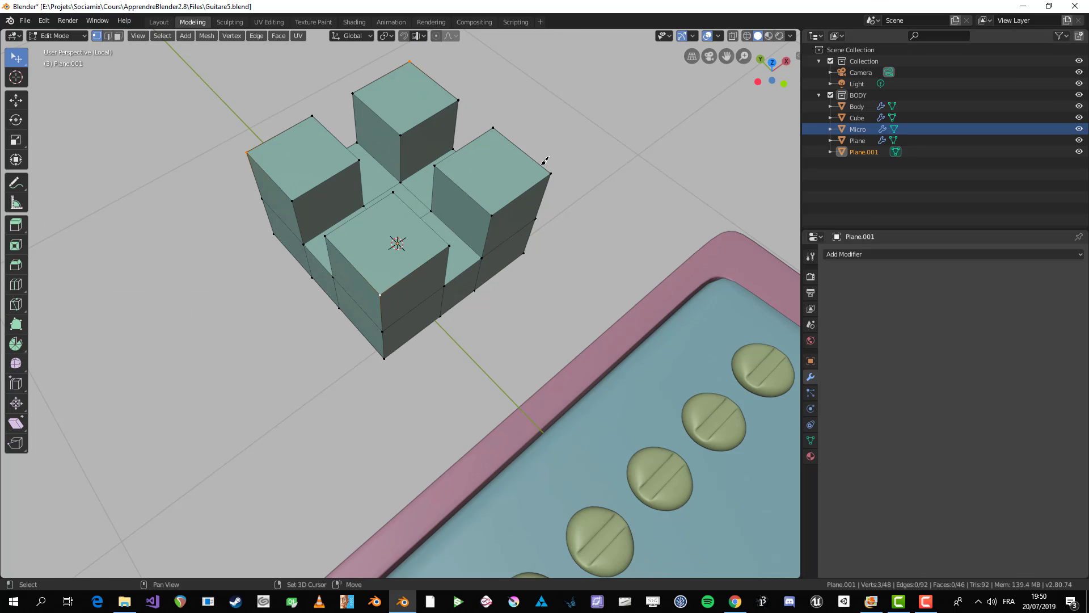
left_click(547, 167, "shift")
middle_click_drag(547, 167, 566, 250, "shift")
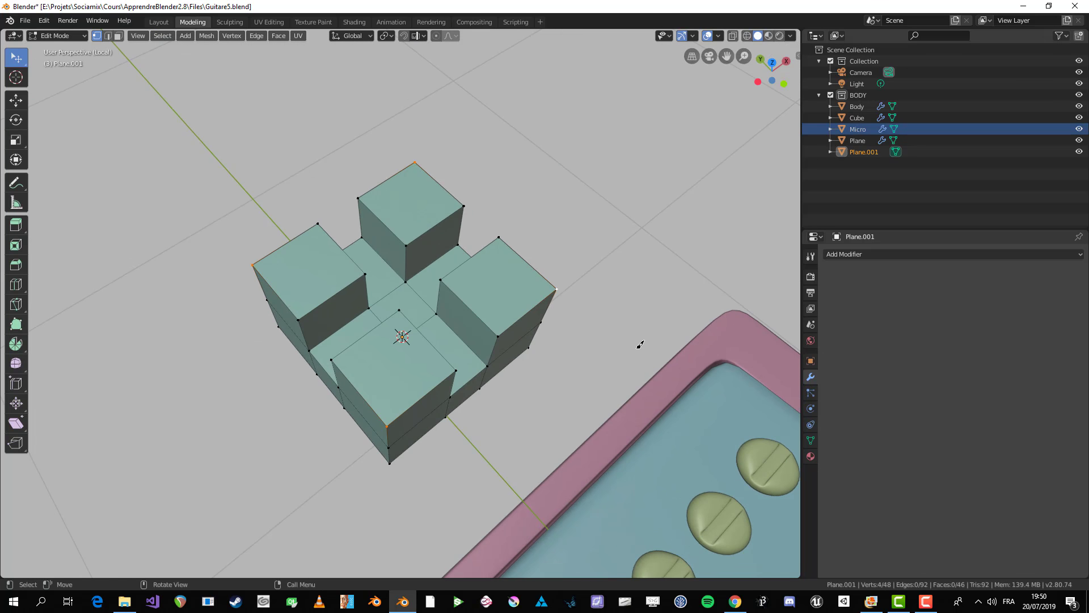
key("s")
left_click(599, 338)
key("ctrl+z")
middle_click_drag(647, 384, 487, 377)
key("KP_7")
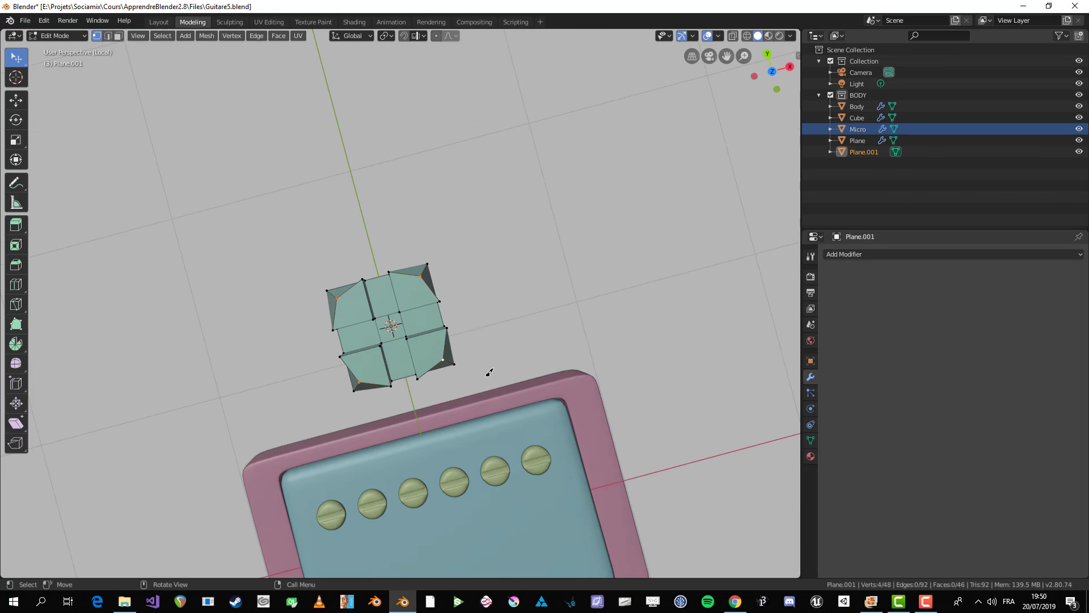
key("KP_5")
scroll(487, 370, "up", 3)
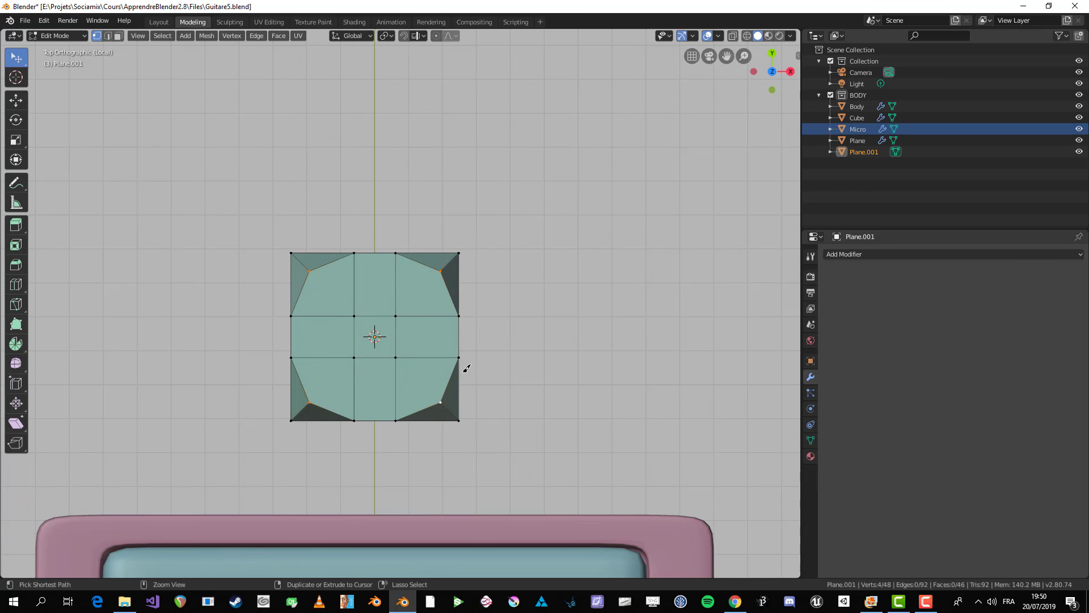
key("ctrl+z")
- With X-ray on, select all vertices along the four outer vertical corners and scale them to 0.75 in X and Y only
key("alt+z")
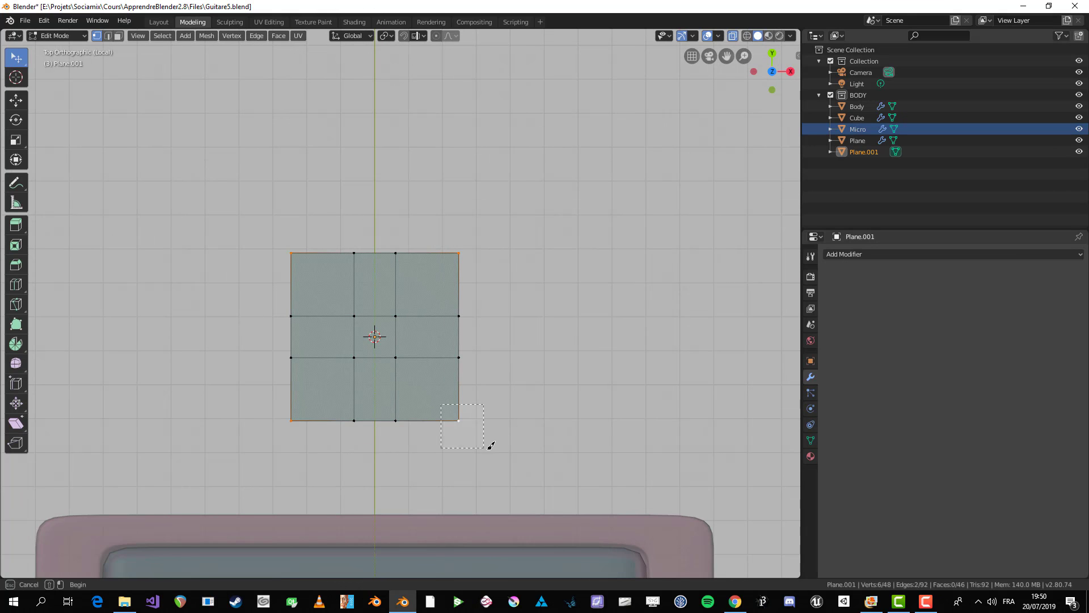
middle_click_drag(328, 355, 449, 314)
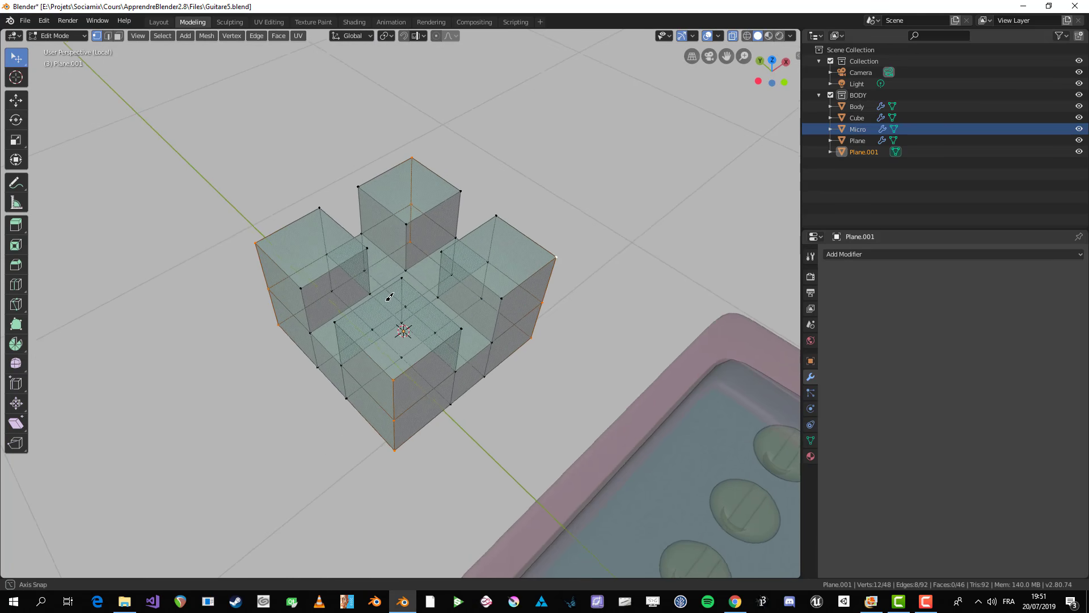
key("KP_7")
key("s")
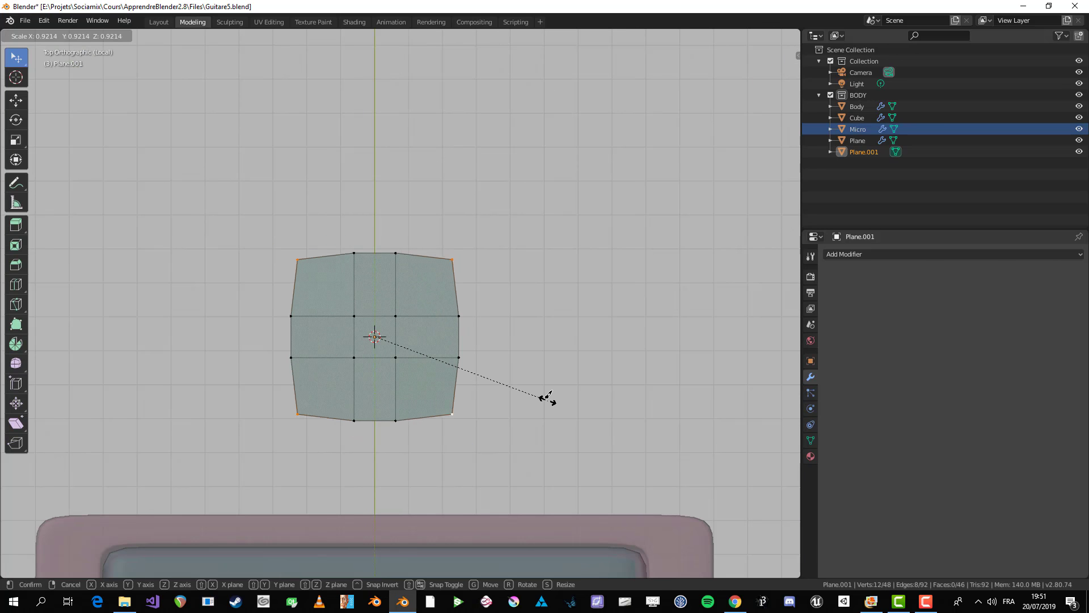
key("shift+z")
left_click(514, 388)
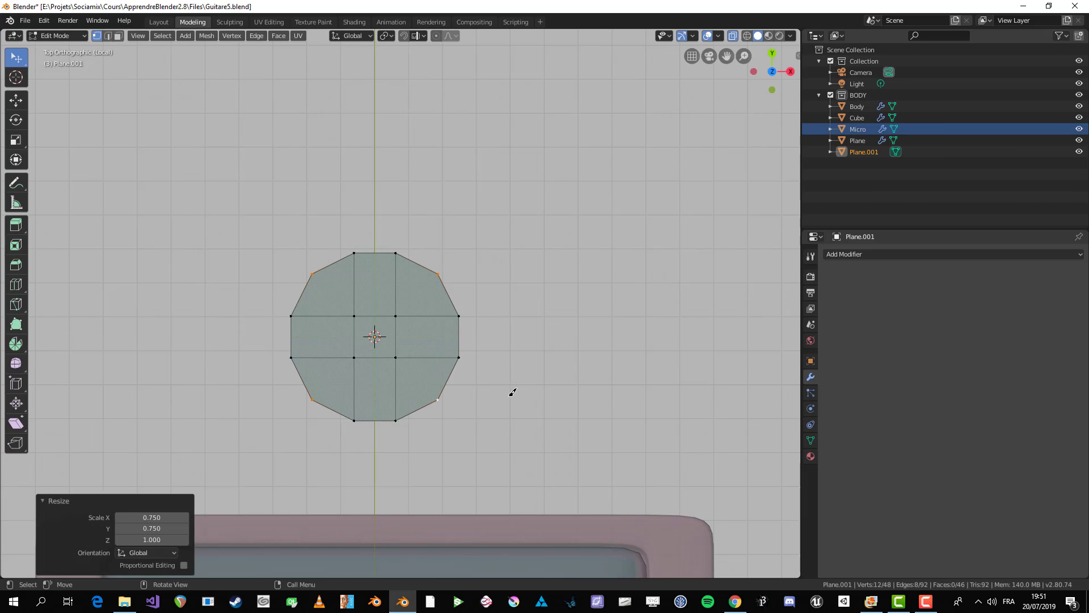
- Add a Subdivision Surface modifier to the rounded grooved block
middle_click_drag(510, 394, 444, 342)
key("Tab")
scroll(445, 343, "up", 2)
left_click(878, 253)
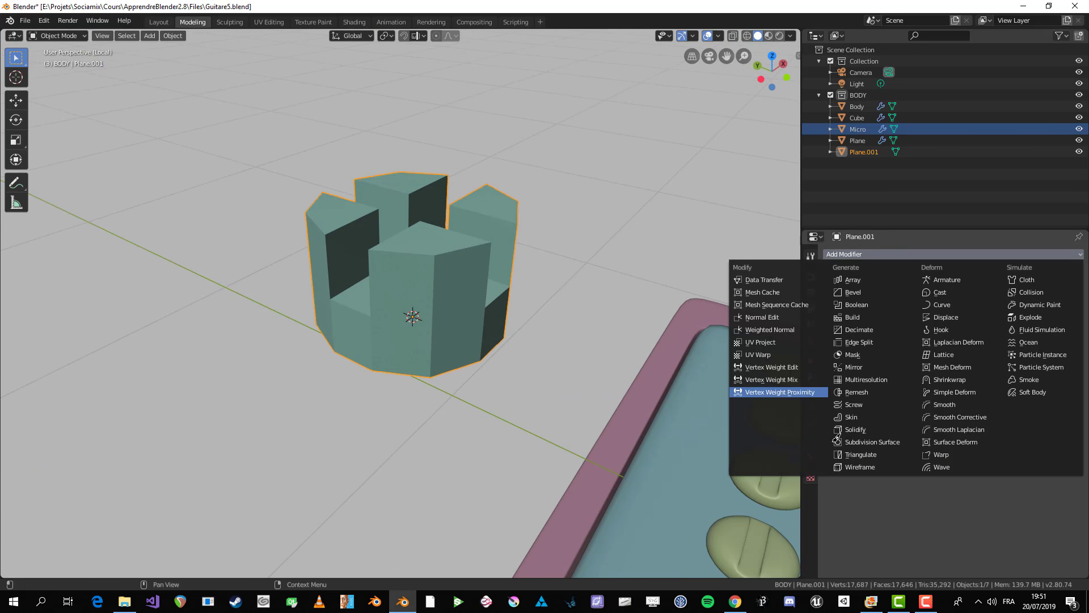
left_click(866, 441)
scroll(382, 291, "down", 2)
- Select the inner wall and floor faces lining the cross-shaped groove
key("Tab")
middle_click_drag(382, 291, 305, 290)
scroll(397, 355, "up", 5)
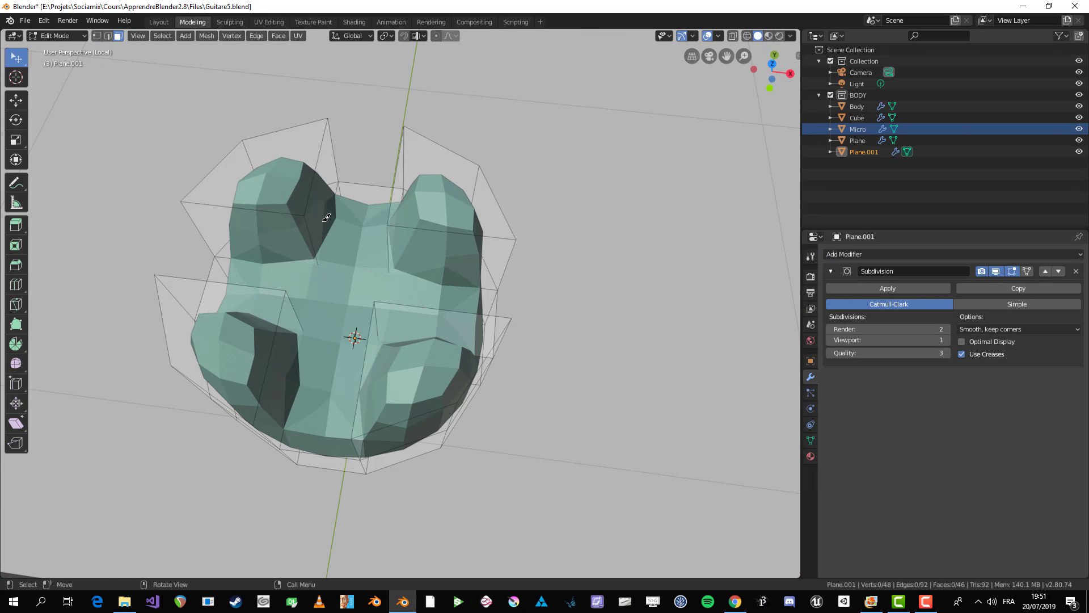
left_click(363, 209, "shift")
middle_click_drag(298, 198, 359, 189)
left_click(388, 204, "shift")
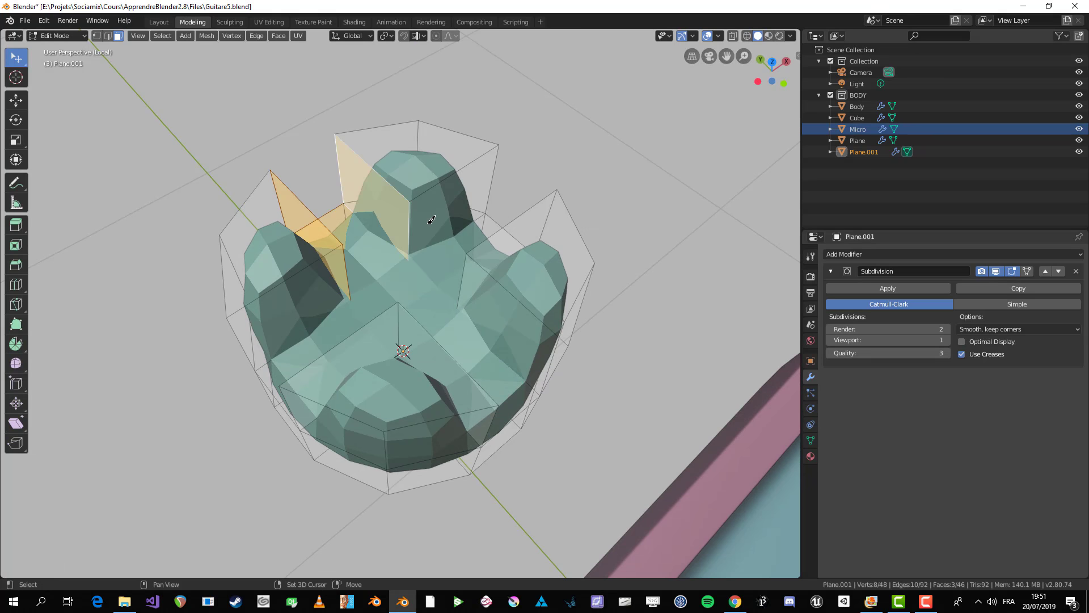
left_click(431, 221, "shift")
middle_click_drag(419, 296, 547, 194)
left_click(462, 195, "shift")
left_click(446, 210, "shift")
left_click(546, 193, "shift")
left_click(515, 310, "shift")
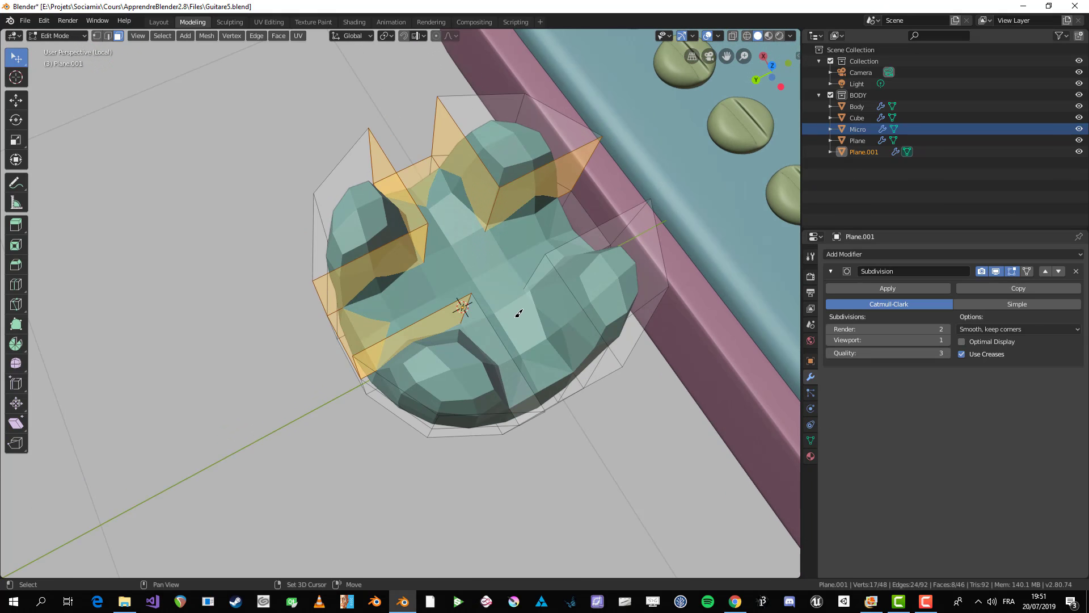
left_click(549, 294, "shift")
left_click(556, 233, "shift")
- Turn off the subdivision preview in Edit Mode, extend the groove face selection, and try to inset those faces
left_click(1012, 271)
middle_click_drag(539, 253, 691, 243)
left_click(365, 106, "shift")
middle_click_drag(445, 199, 370, 311)
key("i")
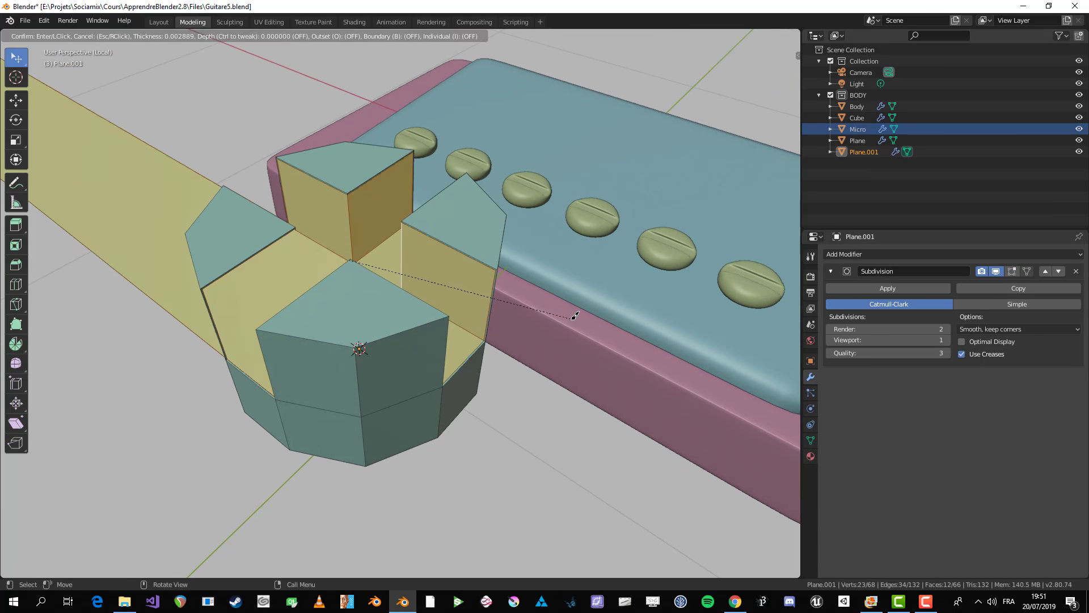
key("Escape")
key("ctrl+z")
- Add another inner wall face to the groove selection and try the inset again
middle_click_drag(568, 318, 479, 353)
left_click(421, 363, "shift")
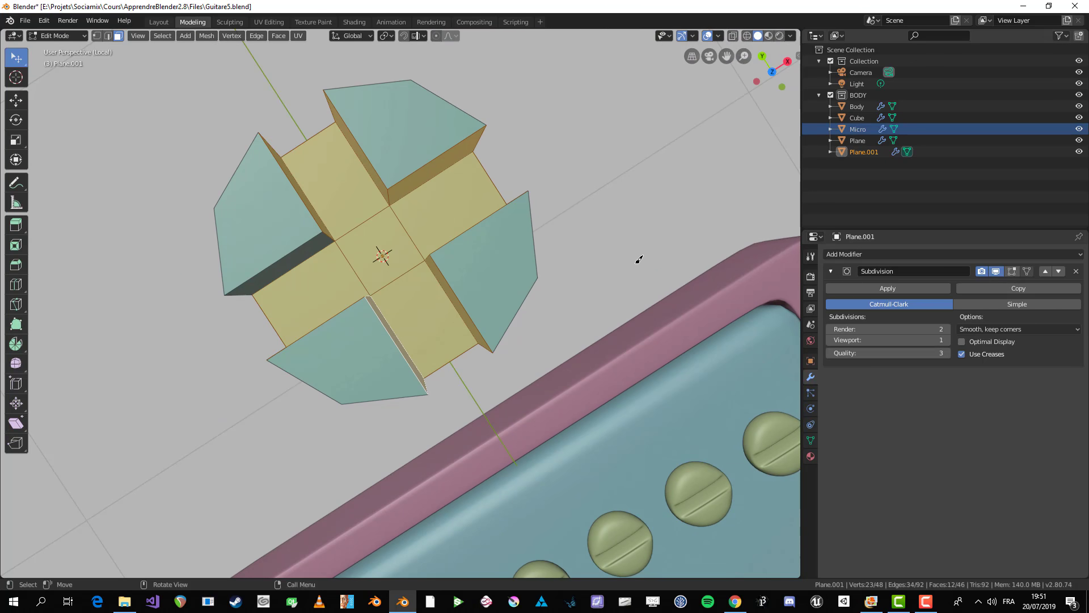
key("i")
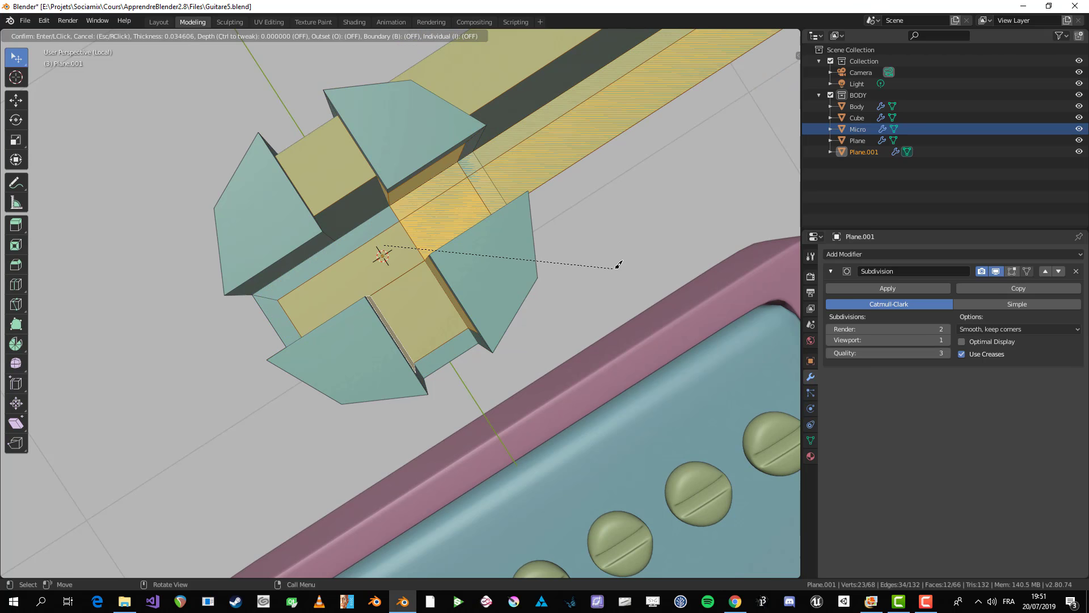
right_click(620, 258)
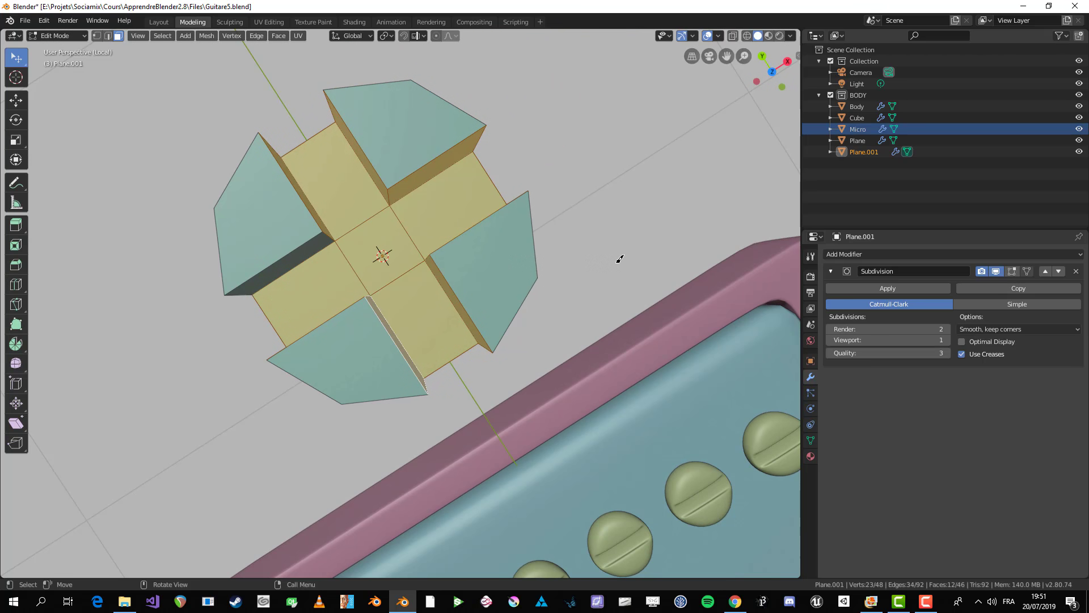
key("ctrl+z")
- Select the whole mesh and merge its vertices by distance
middle_click_drag(529, 243, 463, 240)
key("alt+a")
scroll(403, 253, "up", 2)
key("a")
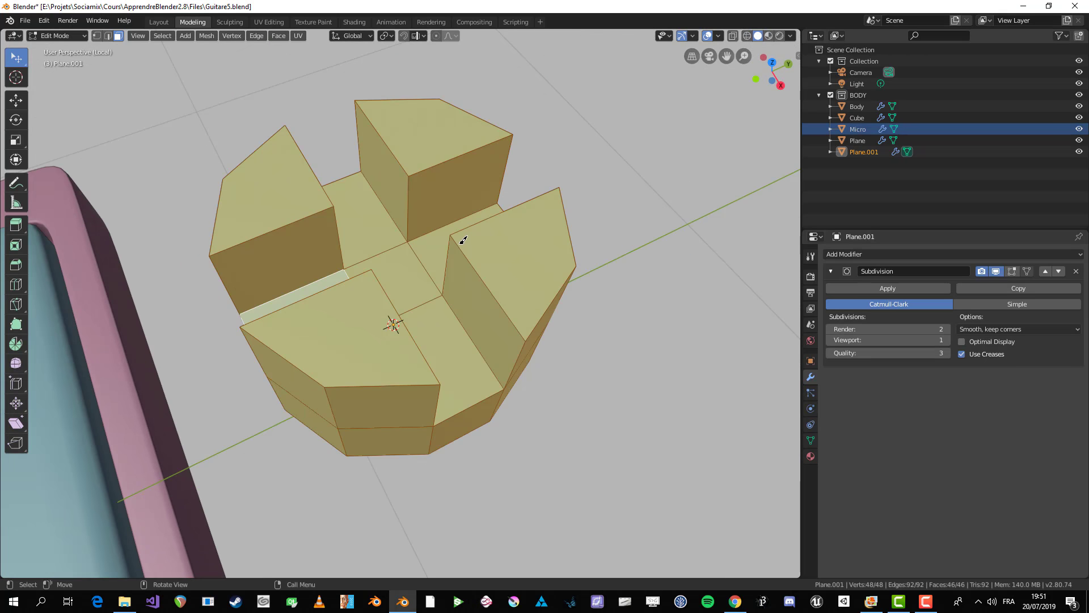
right_click(471, 248)
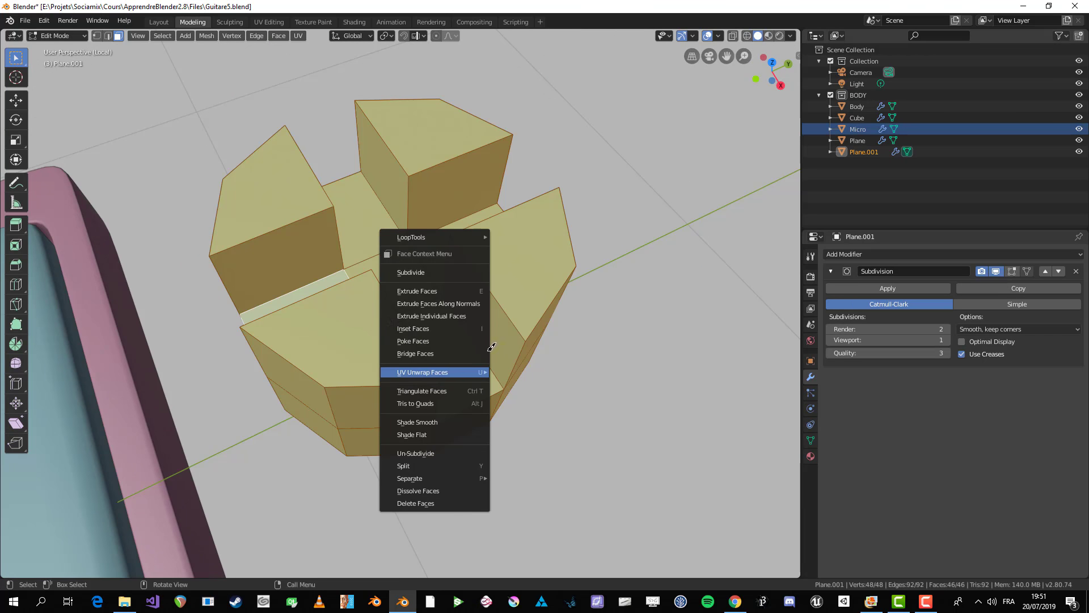
right_click(487, 418)
key("1")
right_click(445, 360)
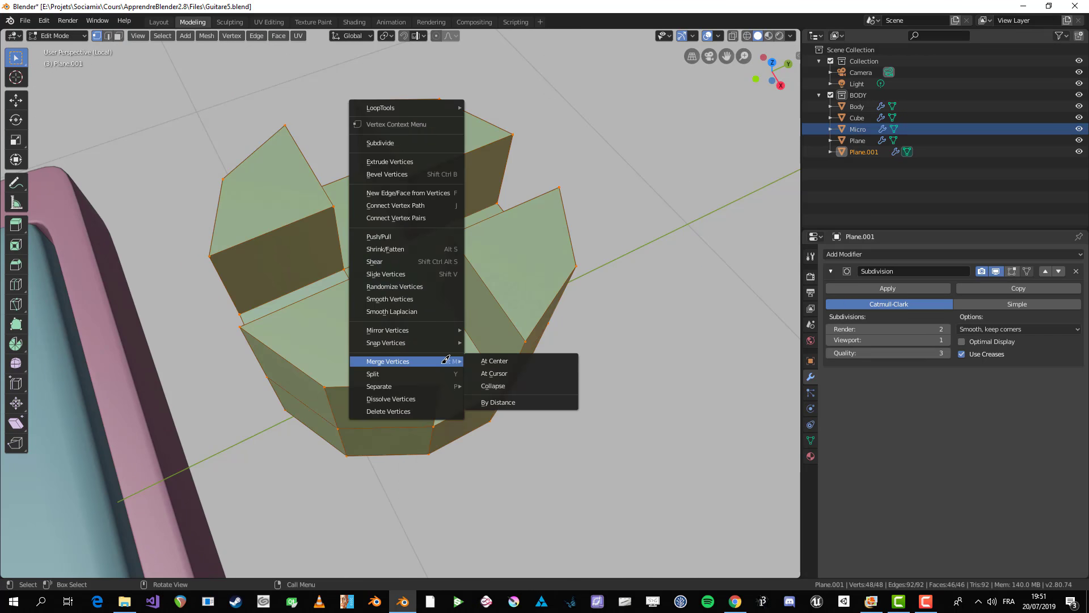
left_click(518, 401)
- From the front in X-ray, scale the corner blocks' top vertices to about 0.647 and lower them about 0.026 m
middle_click_drag(513, 461, 386, 270)
key("Tab")
key("KP_1")
key("Tab")
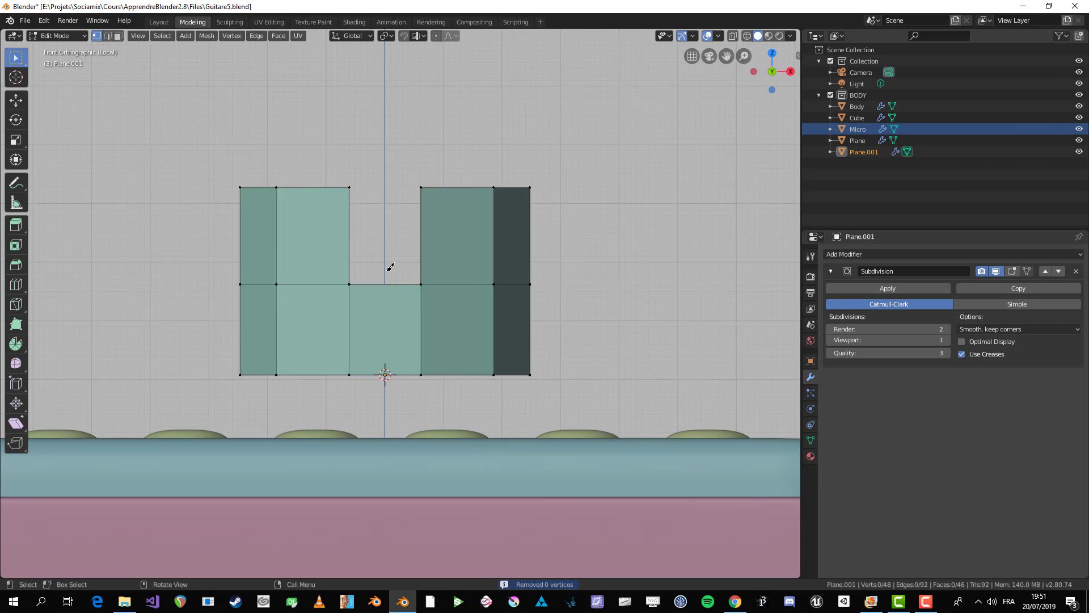
key("alt+z")
key("s")
left_click(546, 224)
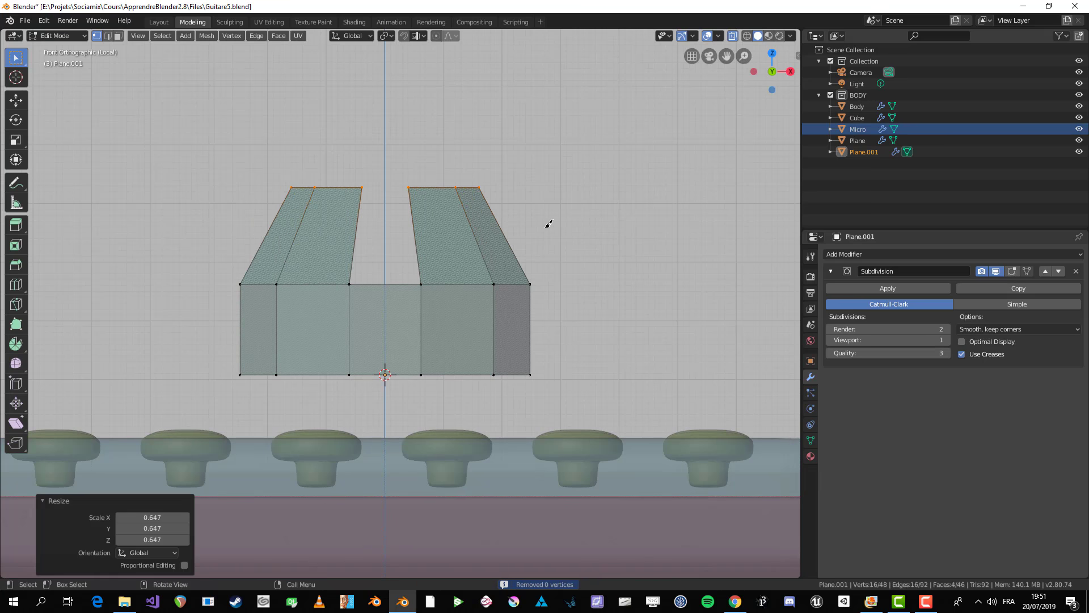
key("g")
key("z")
left_click(542, 260)
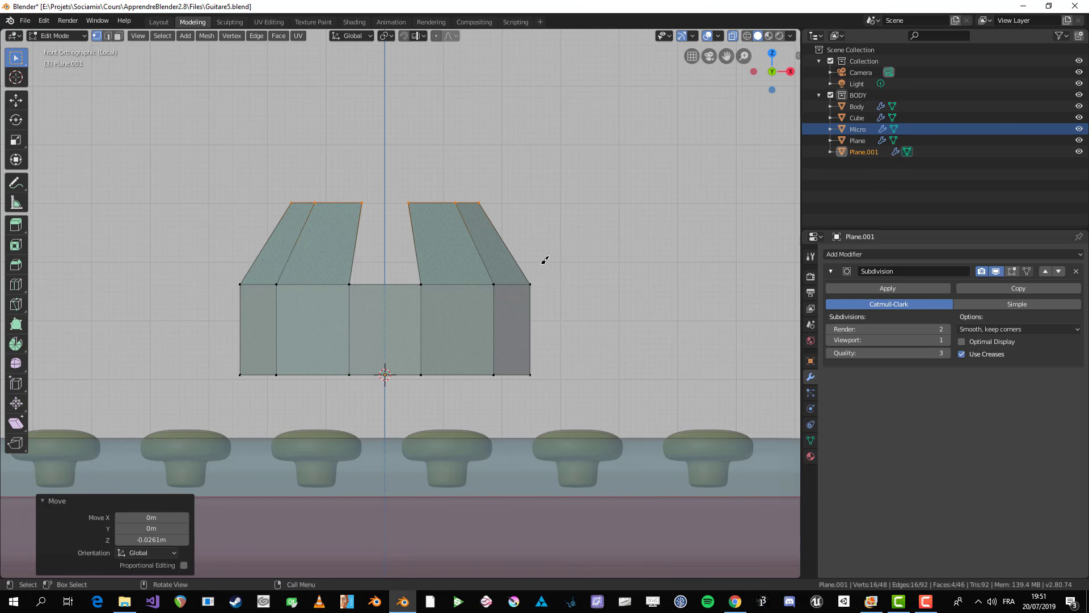
- Add a centred horizontal loop cut around the base and scale it outward, then inspect the subdivided shape
key("ctrl+r")
left_click(526, 306)
right_click(527, 308)
key("s")
left_click(563, 318)
key("Tab")
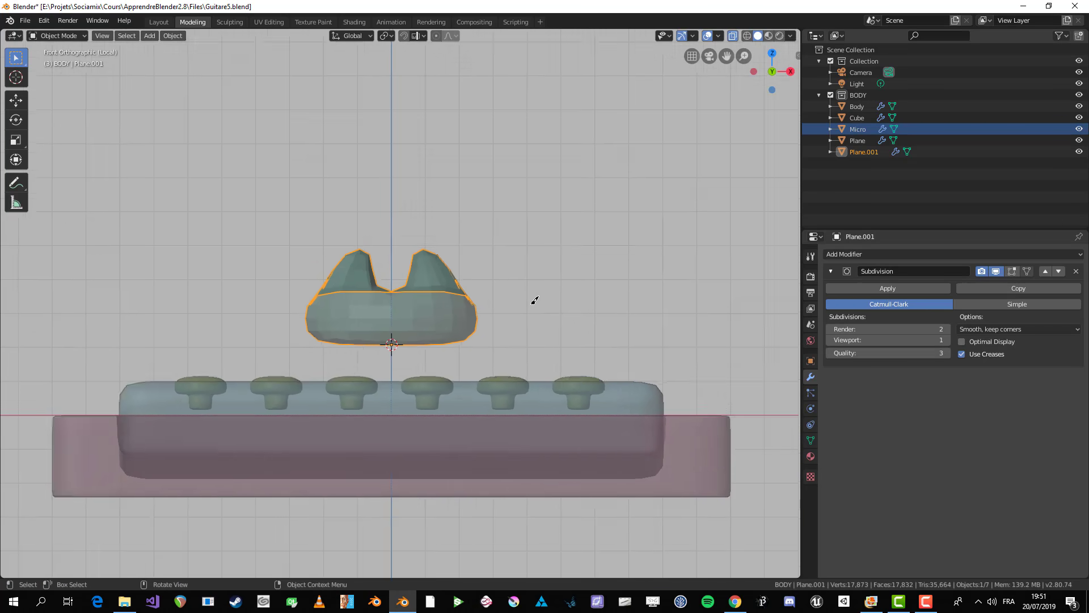
key("alt+z")
middle_click_drag(496, 267, 372, 341)
key("KP_7")
key("Tab")
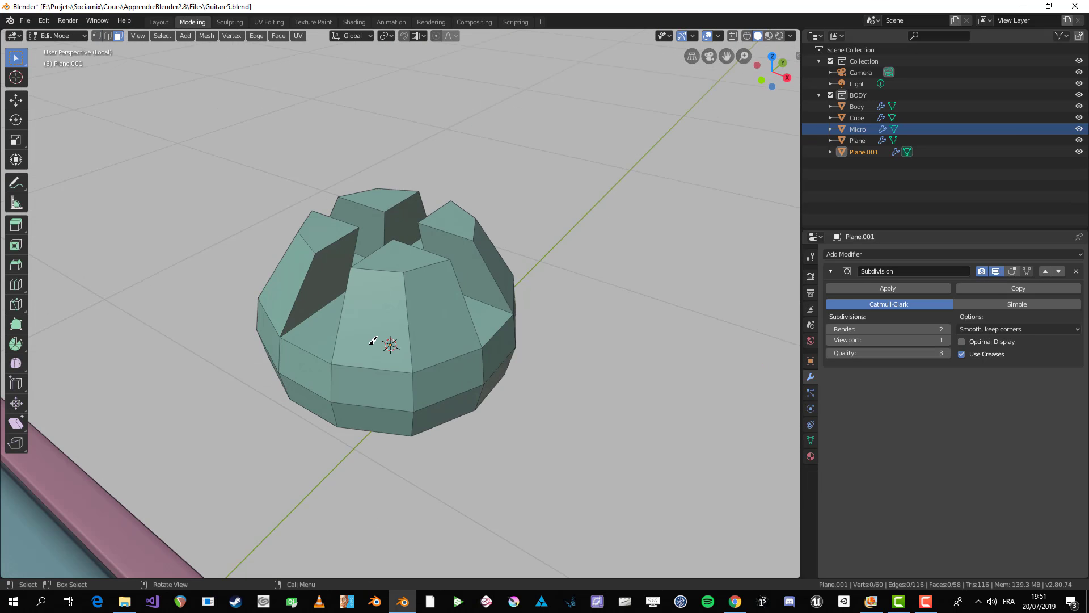
- Undo the base loop cut and the tapering of the corner blocks, back to the straight-sided grooved shape
scroll(373, 340, "down", 2)
key("ctrl+z")
key("ctrl+z")
key("ctrl+z")
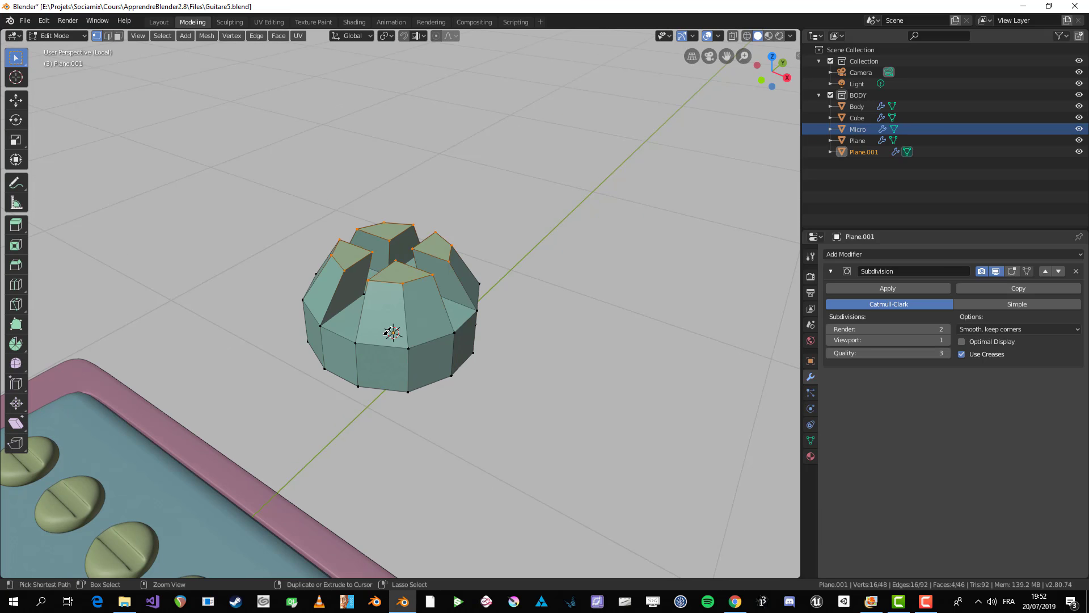
key("ctrl+z")
key("ctrl+z")
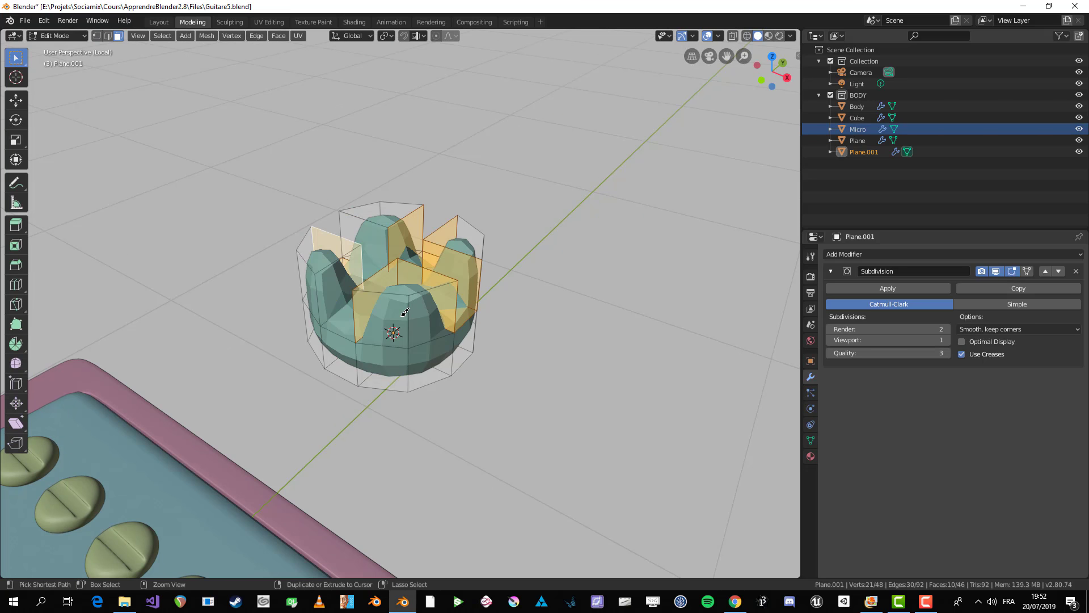
key("ctrl+z")
key("ctrl+z")
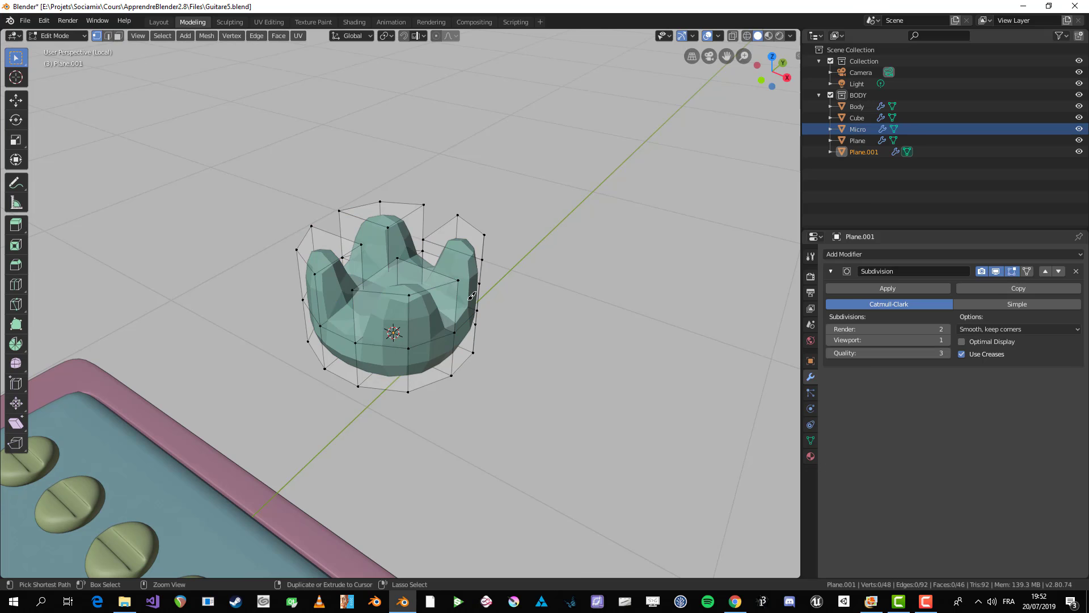
- Remove the Subdivision modifier, then return to Edit Mode and clear the vertex selection
key("Tab")
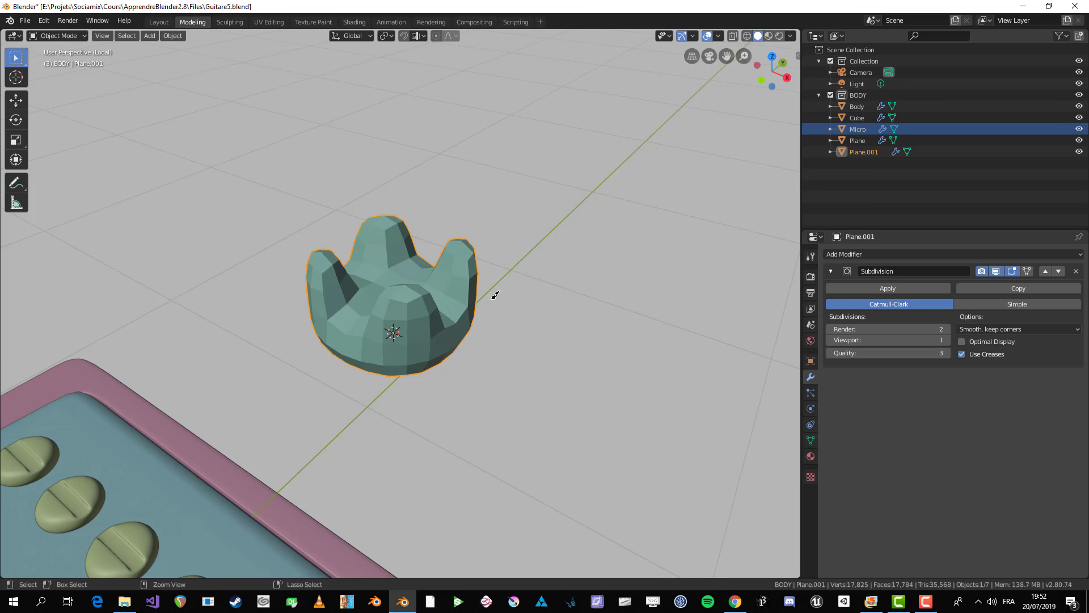
left_click(1075, 271)
mouse_move(409, 317)
middle_mouse_down()
mouse_move(396, 335)
mouse_move(491, 382)
mouse_move(414, 300)
middle_mouse_up()
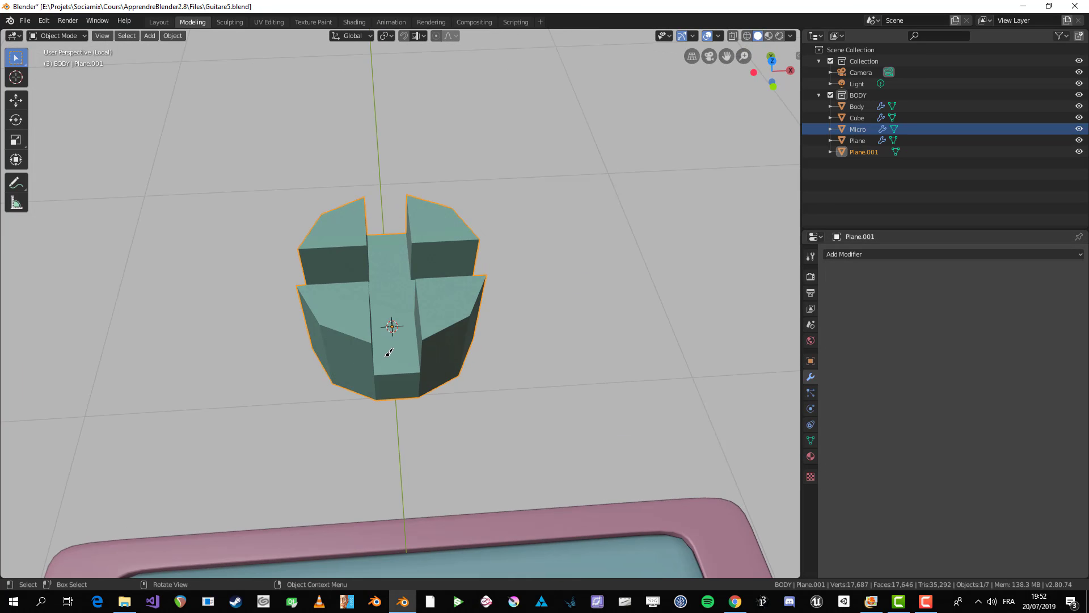
key("KP_7")
key("Tab")
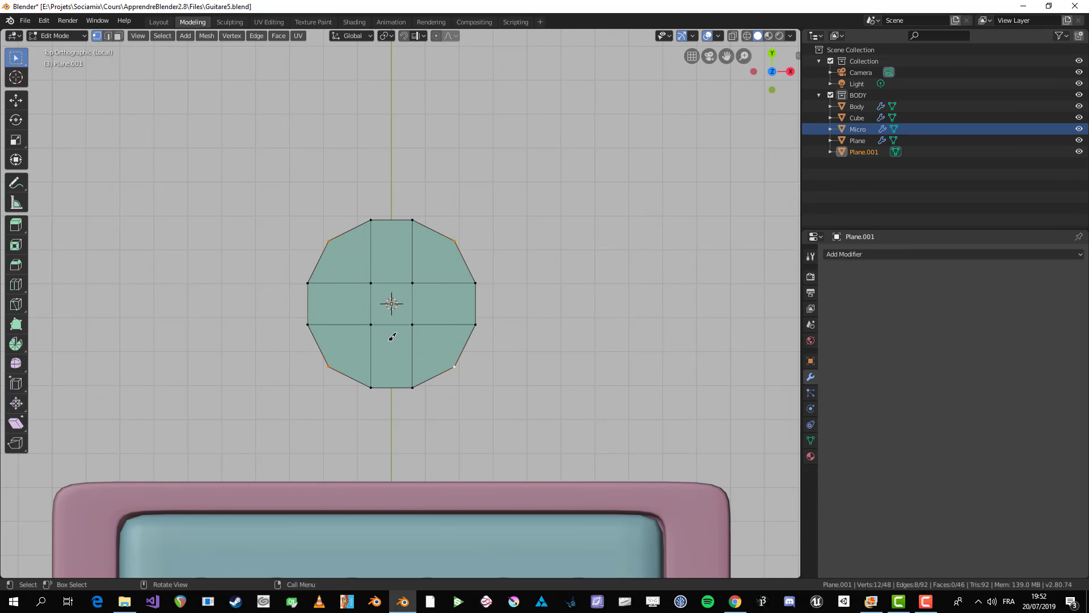
key("alt+a")
middle_click_drag(386, 307, 255, 359)
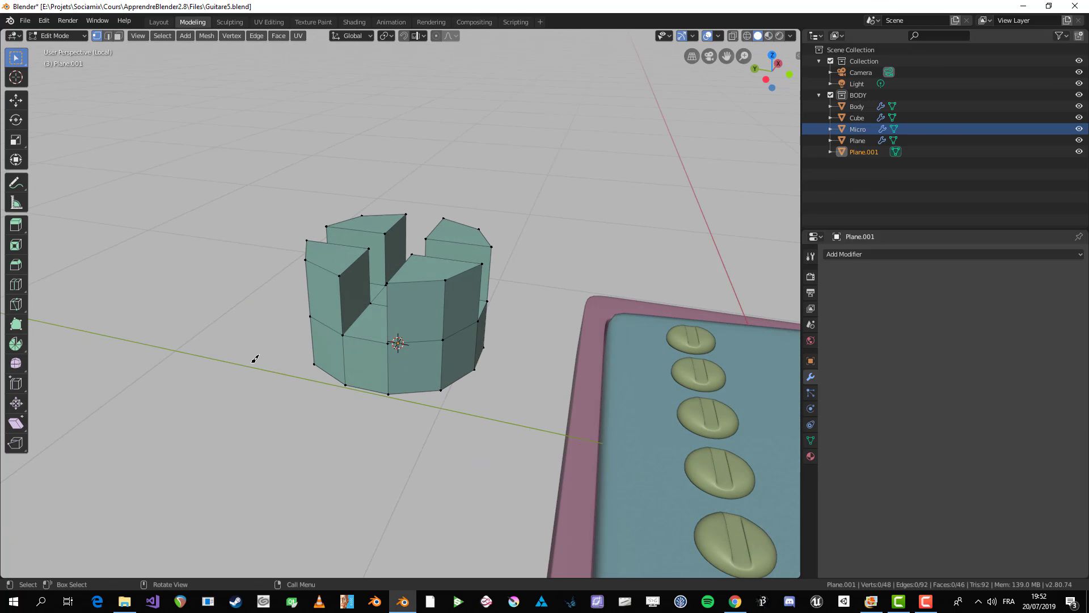
- Delete the grooved block object and add a new plane in its place
middle_click_drag(408, 362, 380, 370)
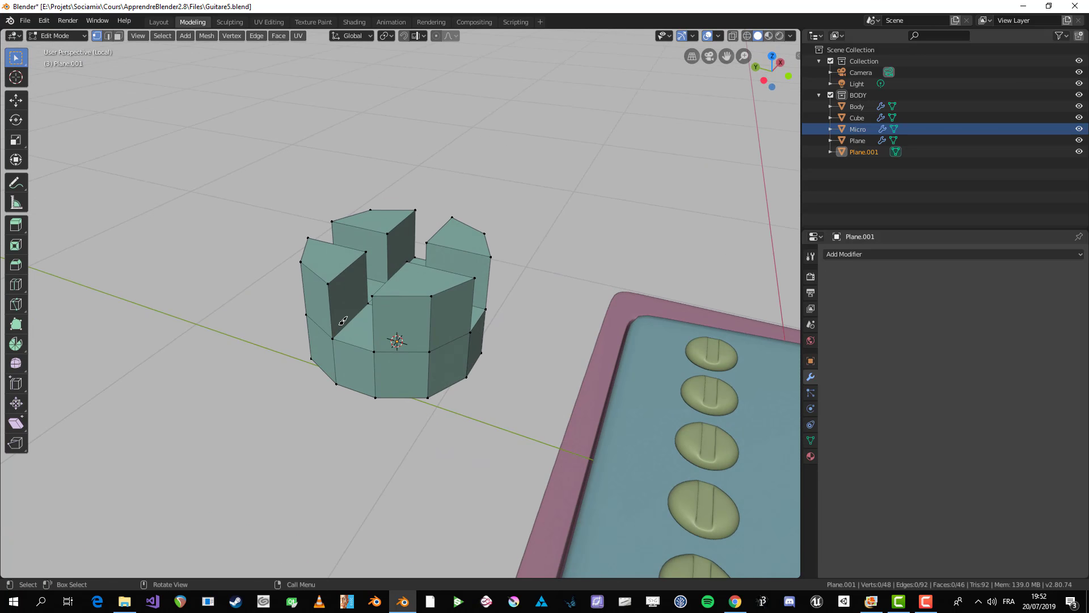
key("KP_1")
key("alt+z")
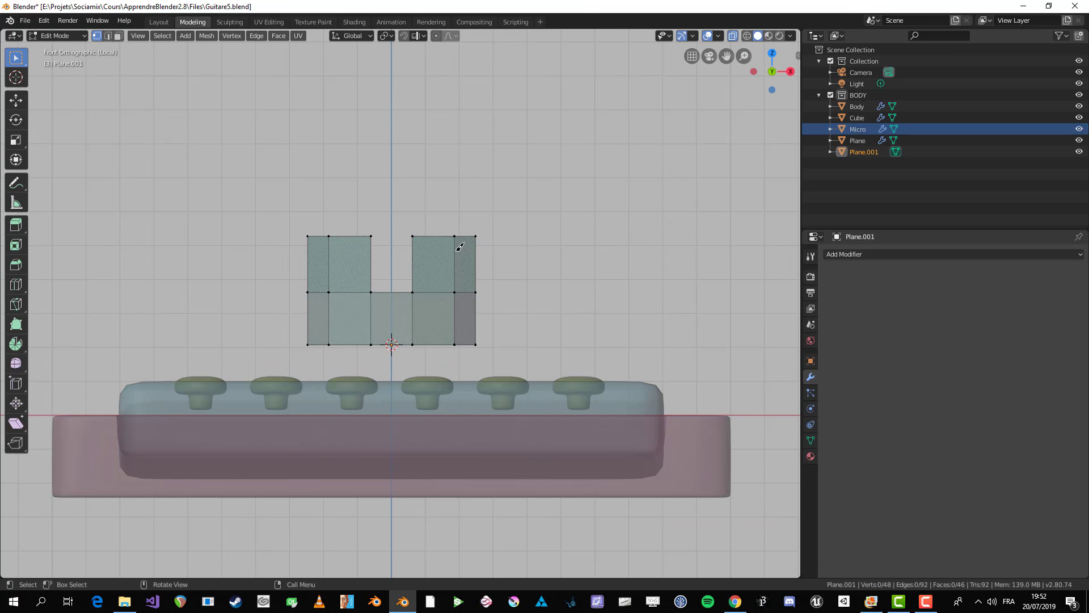
key("Tab")
key("x")
left_click(498, 267)
key("shift+a")
left_click(539, 267)
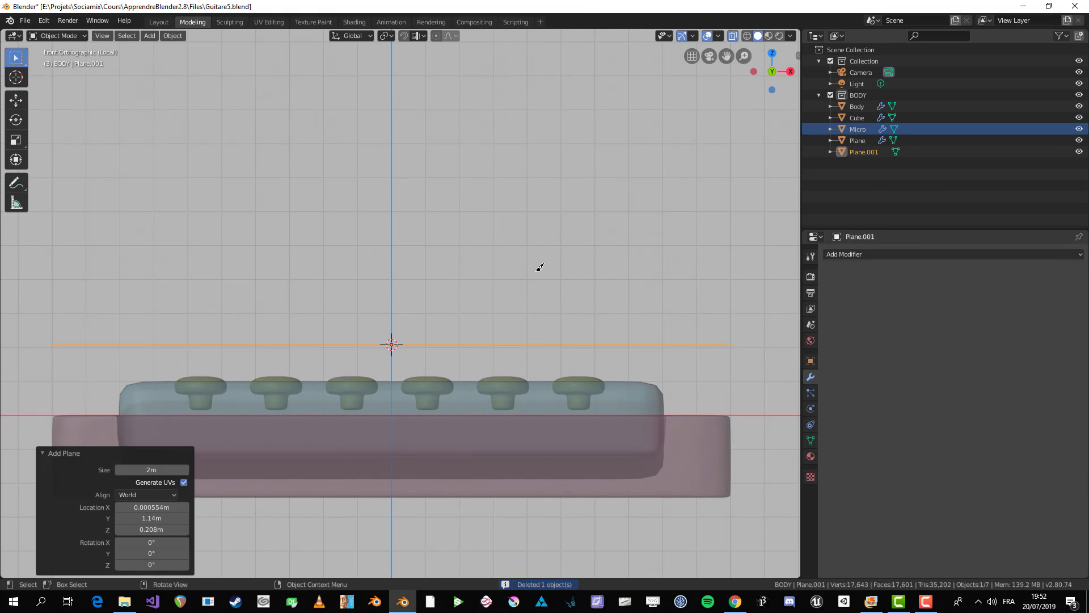
- Scale the new plane down to a small square around its centre and open it in Edit Mode
middle_click_drag(539, 267, 559, 392)
key("KP_7")
scroll(531, 284, "down", 2)
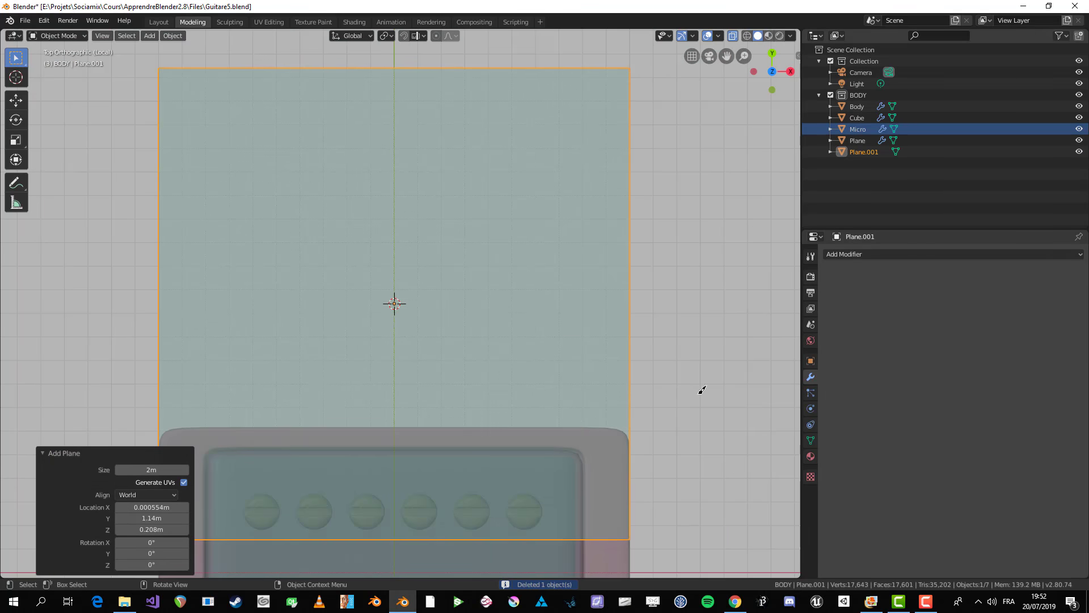
key("s")
left_click(457, 345)
key("Tab")
key("alt+z")
scroll(414, 295, "up", 2)
- Add one centred loop cut in each direction to divide the plane into four equal squares
key("ctrl+r")
double_click(392, 247)
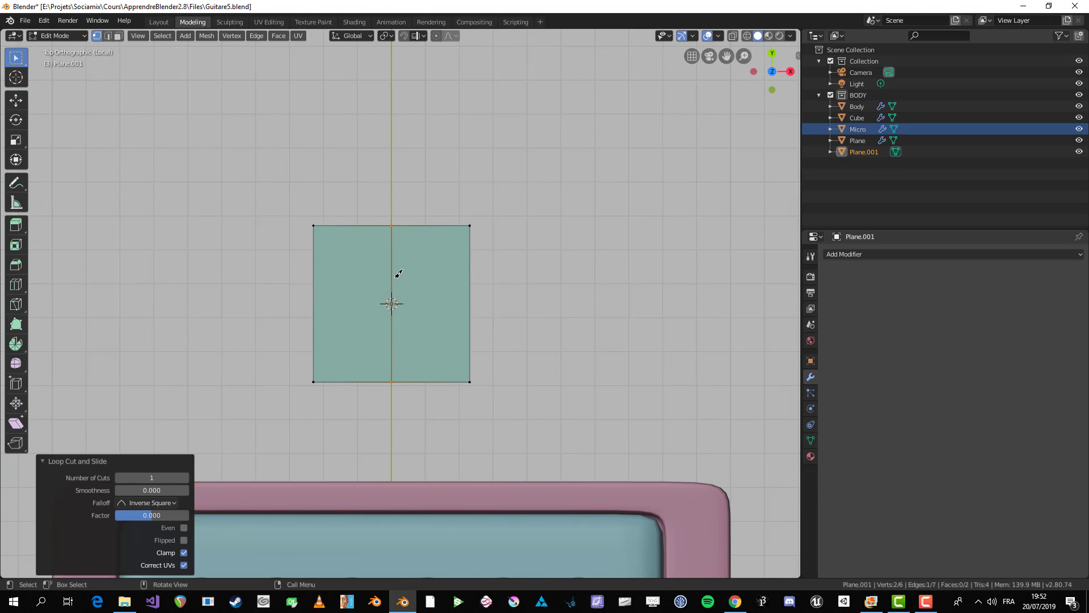
key("ctrl+r")
double_click(397, 294)
key("alt+a")
scroll(415, 292, "up", 1)
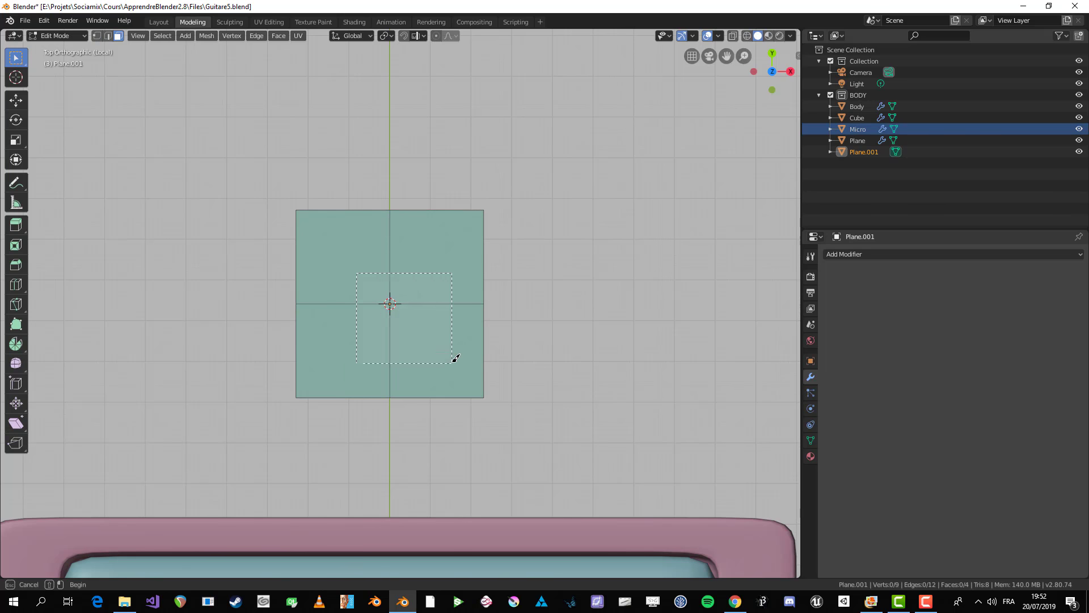
- Select all four faces and inset them together to form a border around a smaller central square
left_click_drag(455, 357, 457, 356)
scroll(470, 338, "up", 1)
key("i")
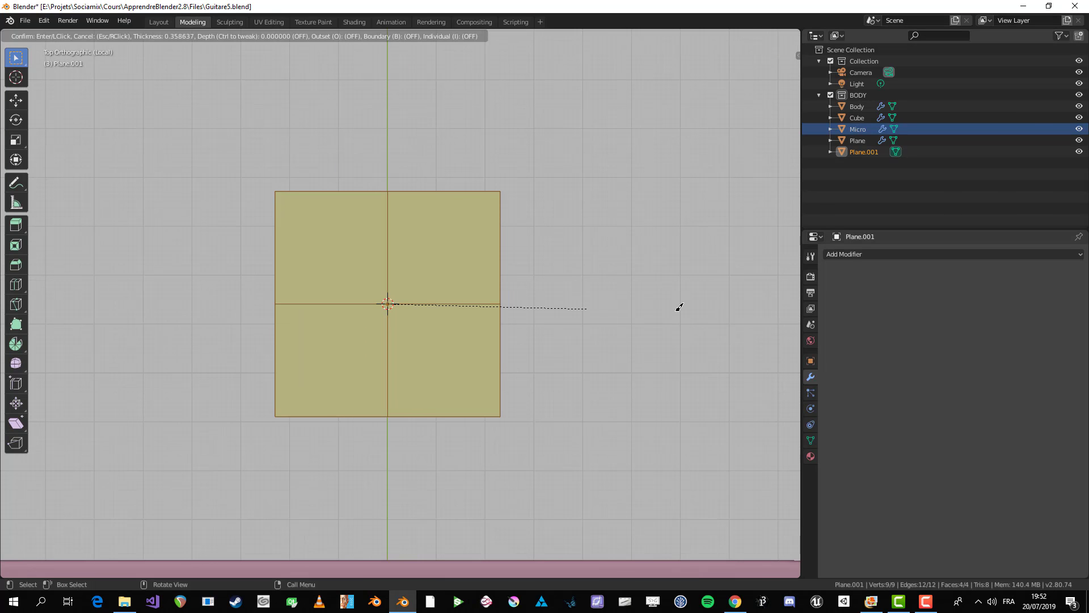
left_click(596, 294)
left_click(502, 286)
- Bevel the two central edge loops by about 28% to form a cross-shaped band across the plane
scroll(431, 276, "up", 1)
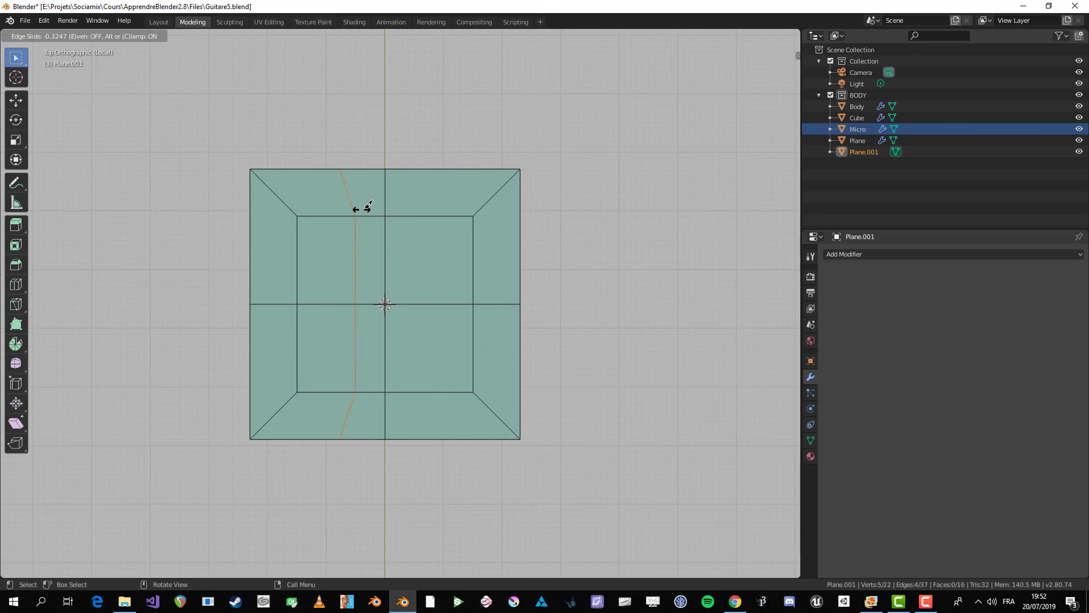
left_click(391, 273, "alt")
key("2")
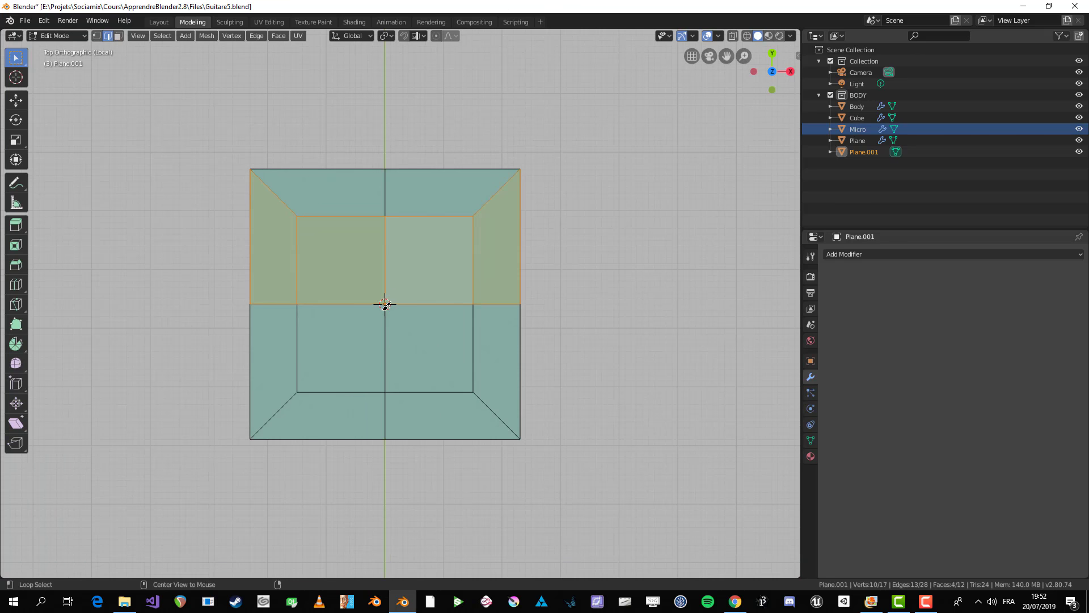
left_click(393, 311, "alt")
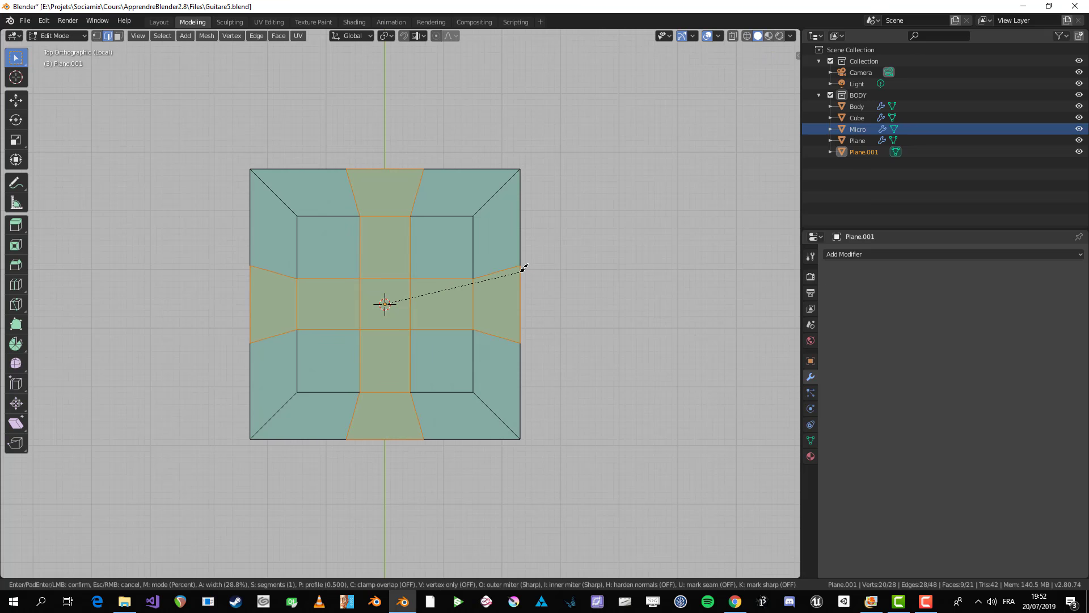
left_click(462, 284)
key("alt+a")
- Select the five faces forming the cross inside the inner square, then invert the selection
key("3")
left_click(353, 301)
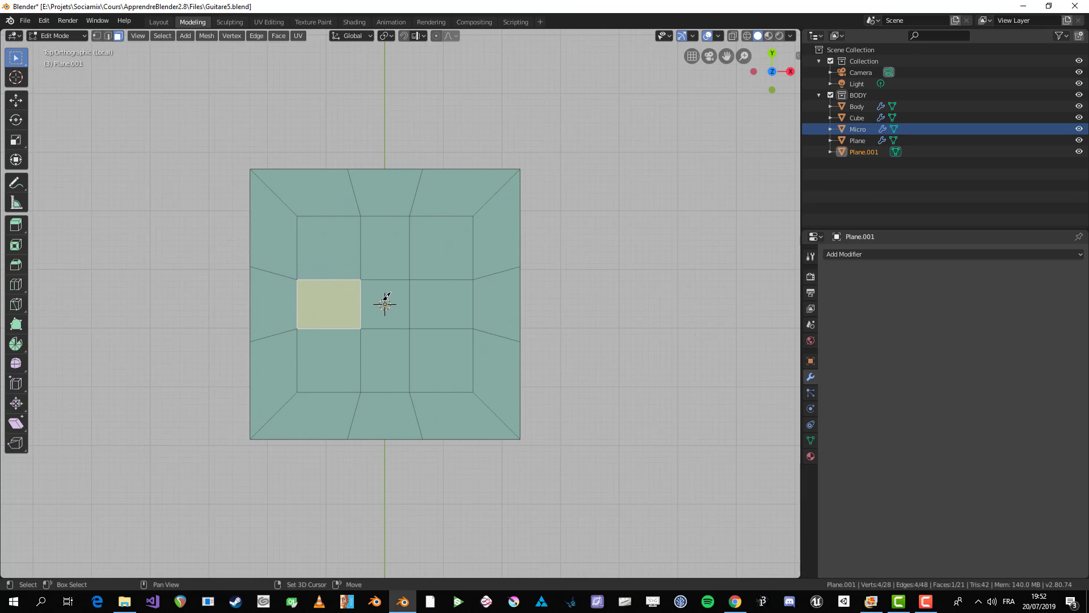
left_click(414, 327, "shift")
left_click(392, 346, "shift")
left_click(404, 291, "shift")
left_click(408, 257, "shift")
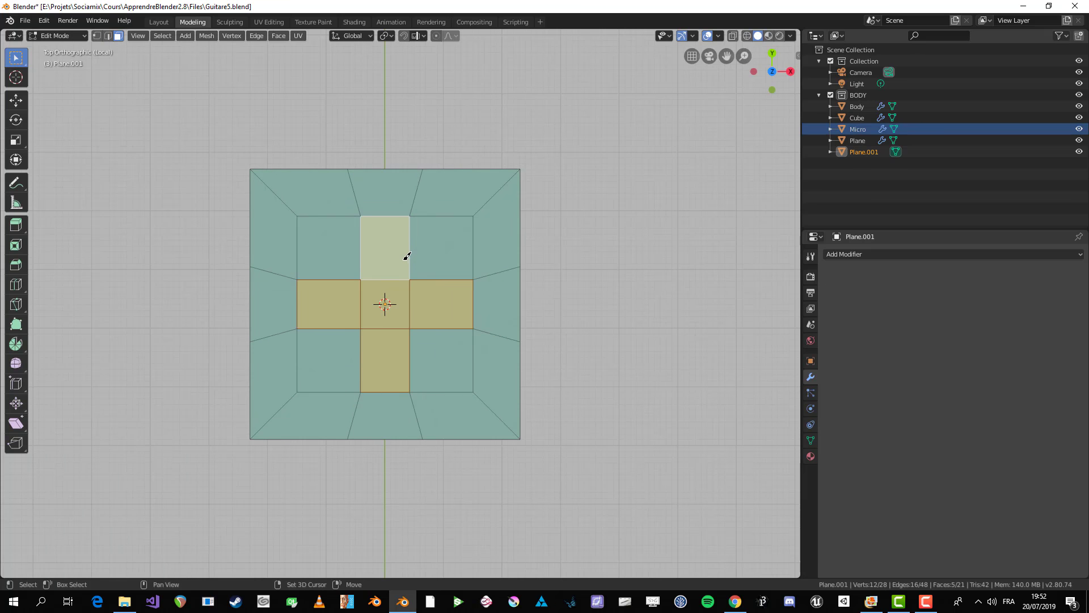
scroll(431, 306, "down", 5)
scroll(412, 292, "up", 3)
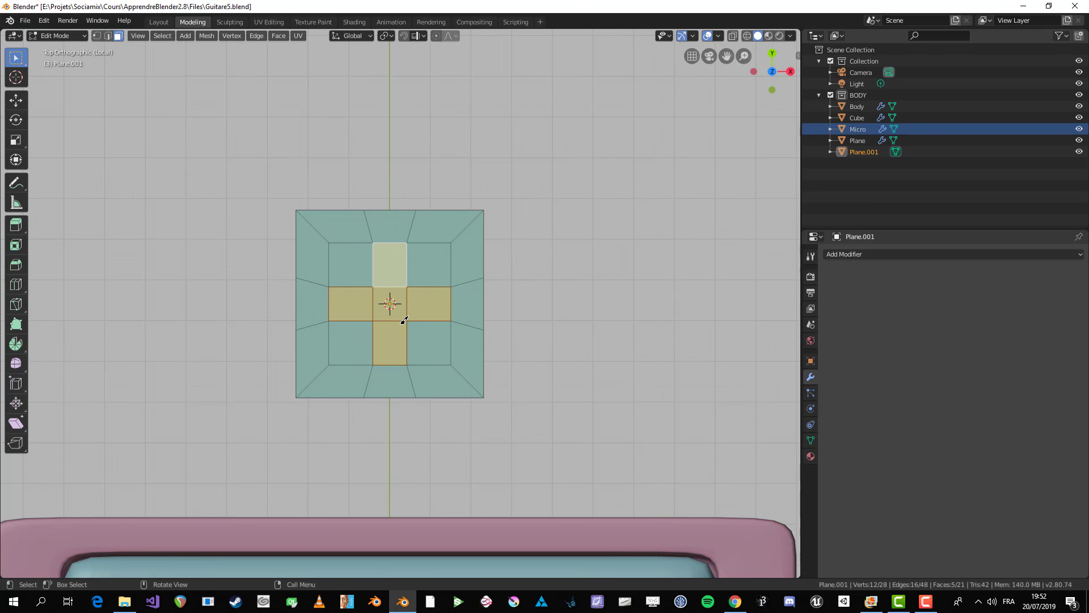
scroll(404, 321, "up", 1)
key("ctrl+i")
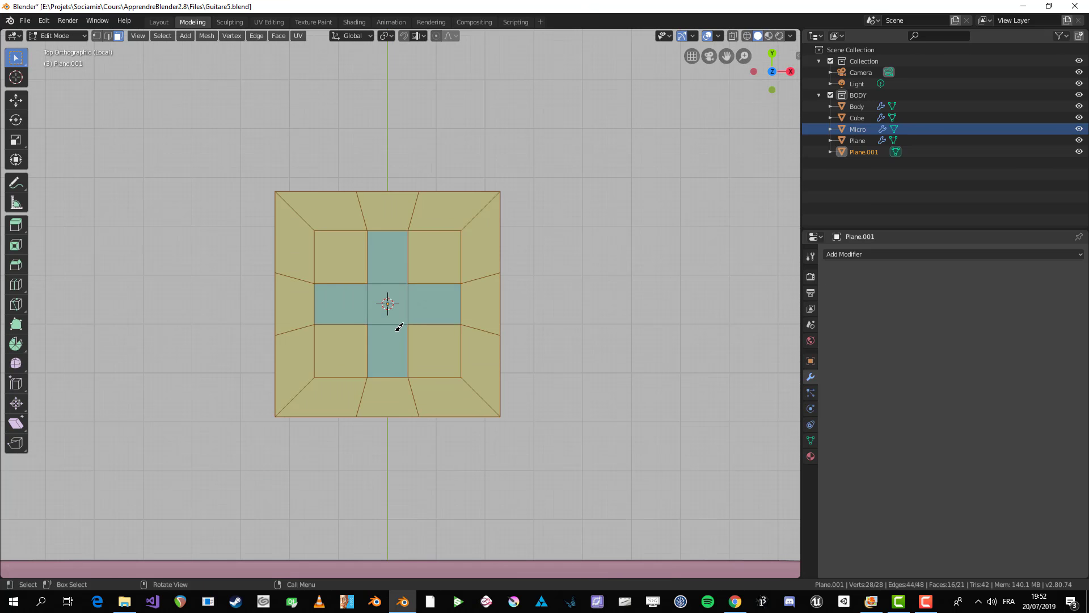
- Try extruding the faces surrounding the cross, then undo the extrusion and the inverted selection
middle_click_drag(400, 326, 404, 325)
key("KP_7")
mouse_move(415, 364)
middle_mouse_down()
mouse_move(420, 312)
mouse_move(407, 362)
middle_mouse_up()
key("e")
left_click(421, 323)
key("ctrl+z")
key("ctrl+z")
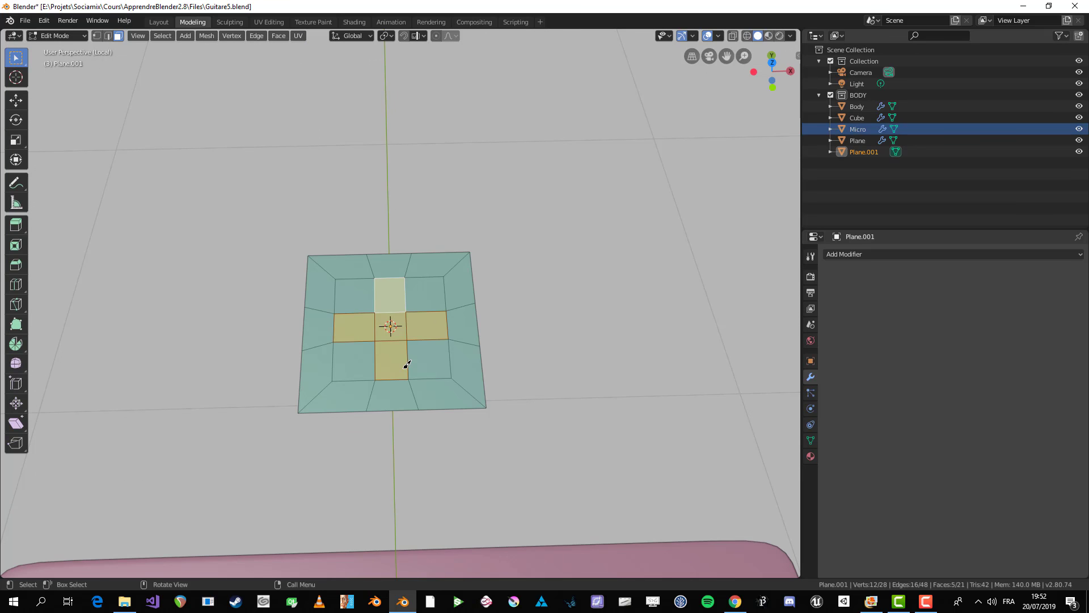
- Select the whole mesh and round its outline with LoopTools Circle
key("KP_7")
key("Tab")
key("Tab")
key("a")
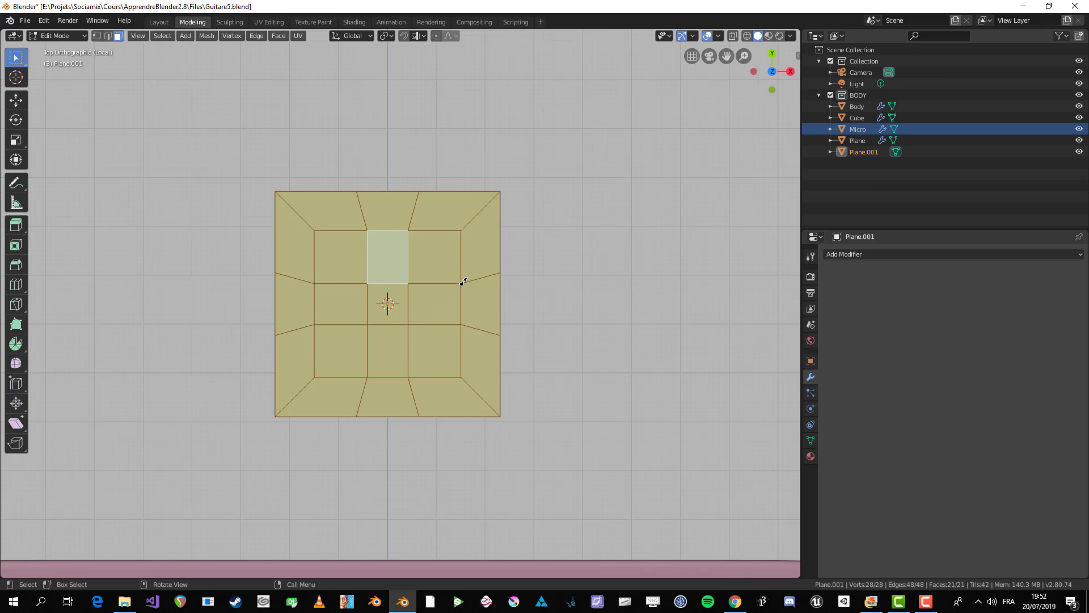
right_click(445, 269)
mouse_move(449, 258)
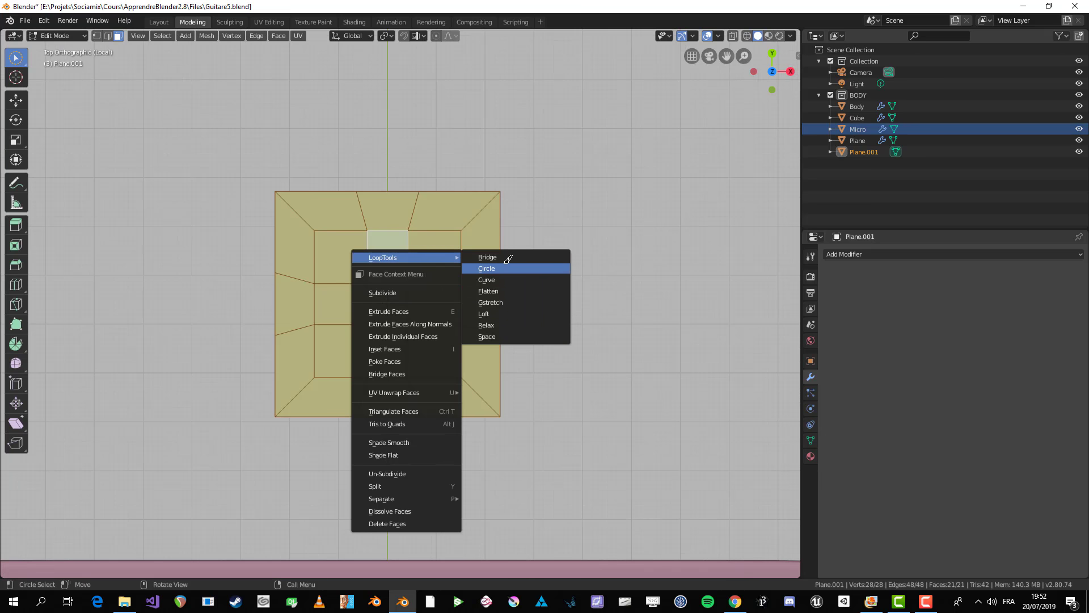
left_click(494, 266)
- Select the nine inner faces, round them with LoopTools Circle, then clear the selection
left_click_drag(476, 321, 474, 326)
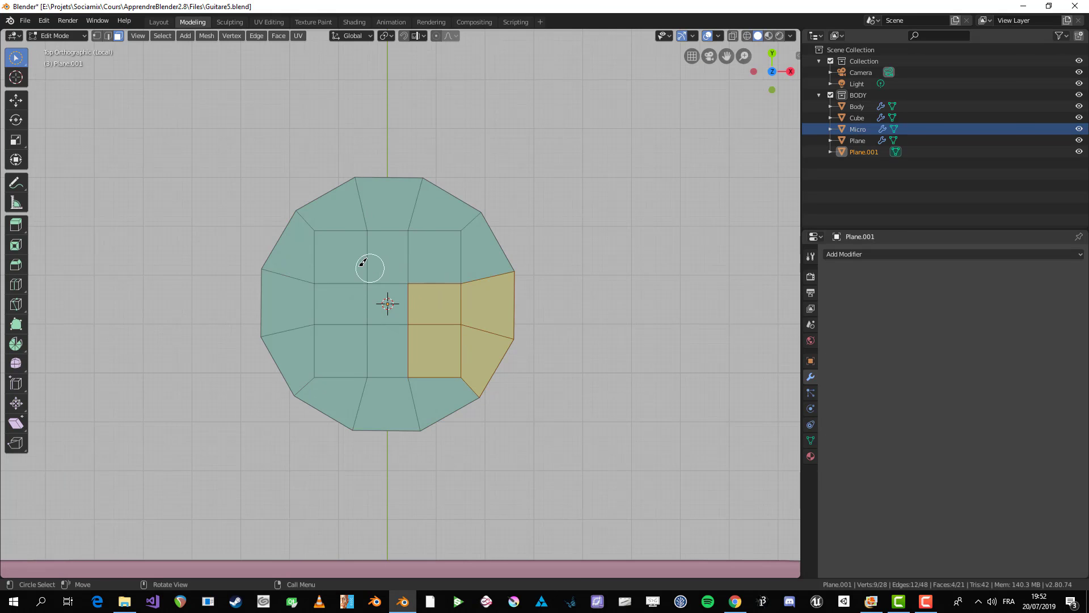
mouse_move(363, 262)
left_mouse_down()
mouse_move(418, 306)
mouse_move(432, 260)
left_mouse_up()
right_click(431, 283)
mouse_move(434, 285)
left_click(469, 291)
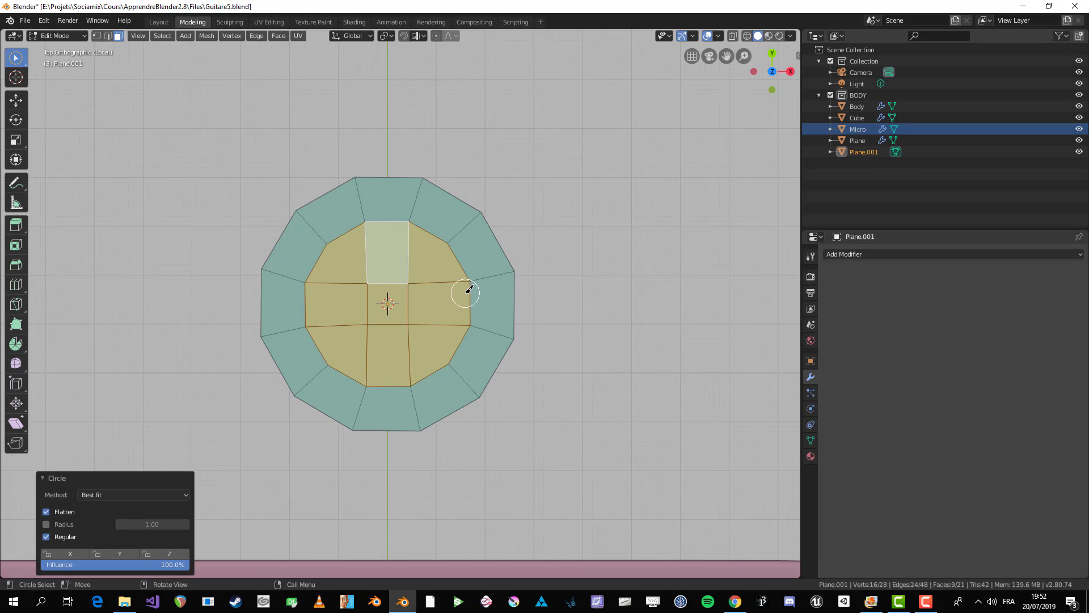
key("alt+a")
- Select the five faces of the central cross and invert the selection to the surrounding faces
key("a")
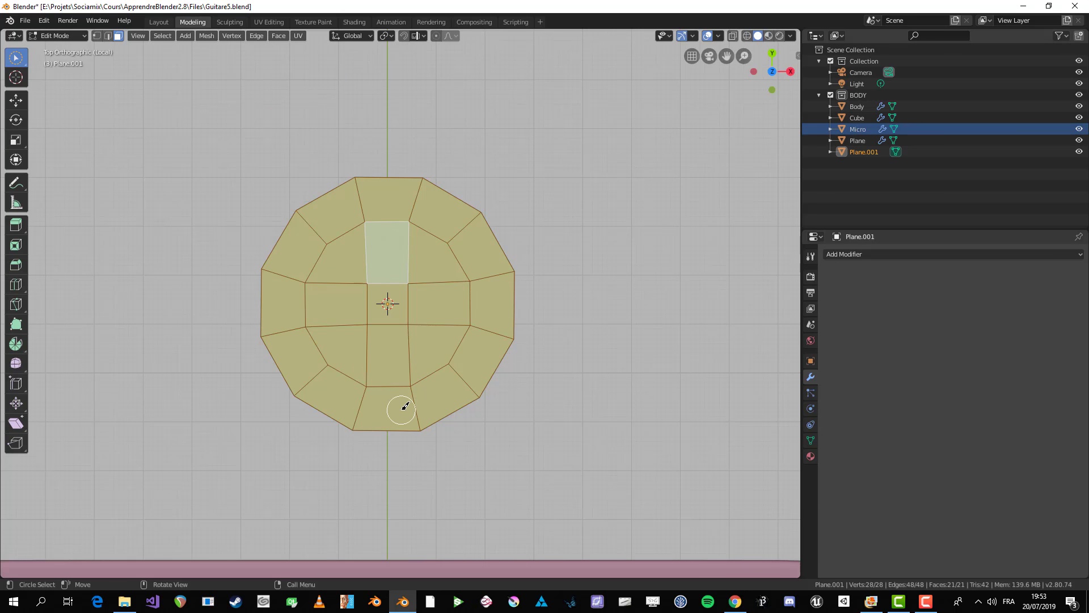
middle_click_drag(405, 405, 449, 331)
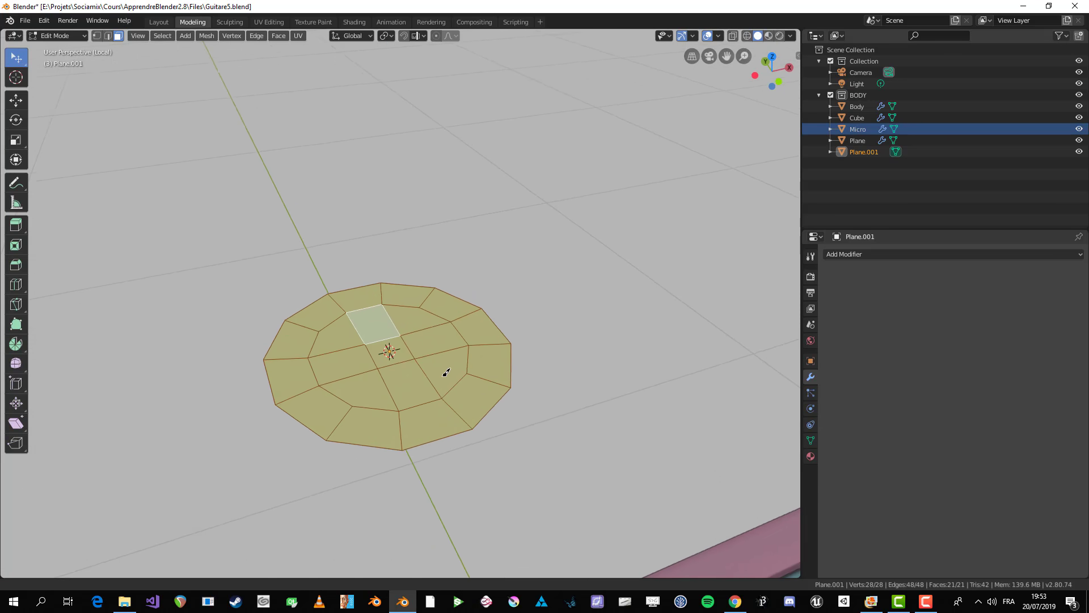
middle_click_drag(447, 373, 454, 353)
middle_click_drag(381, 332, 381, 328)
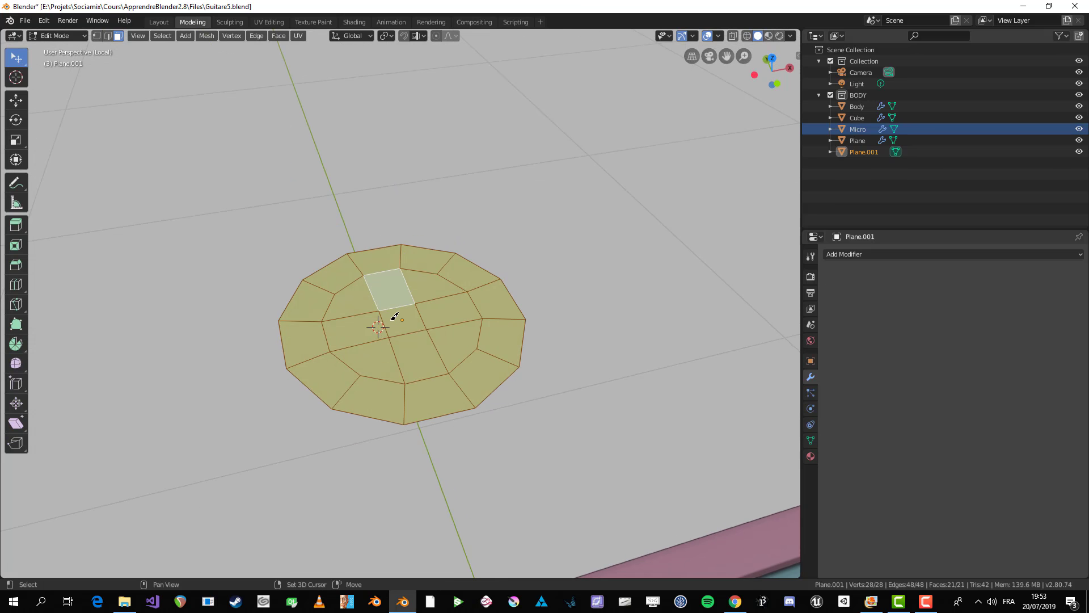
left_click(402, 319)
left_click(389, 289, "shift")
left_click(348, 334, "shift")
left_click(420, 357, "shift")
left_click(448, 309, "shift")
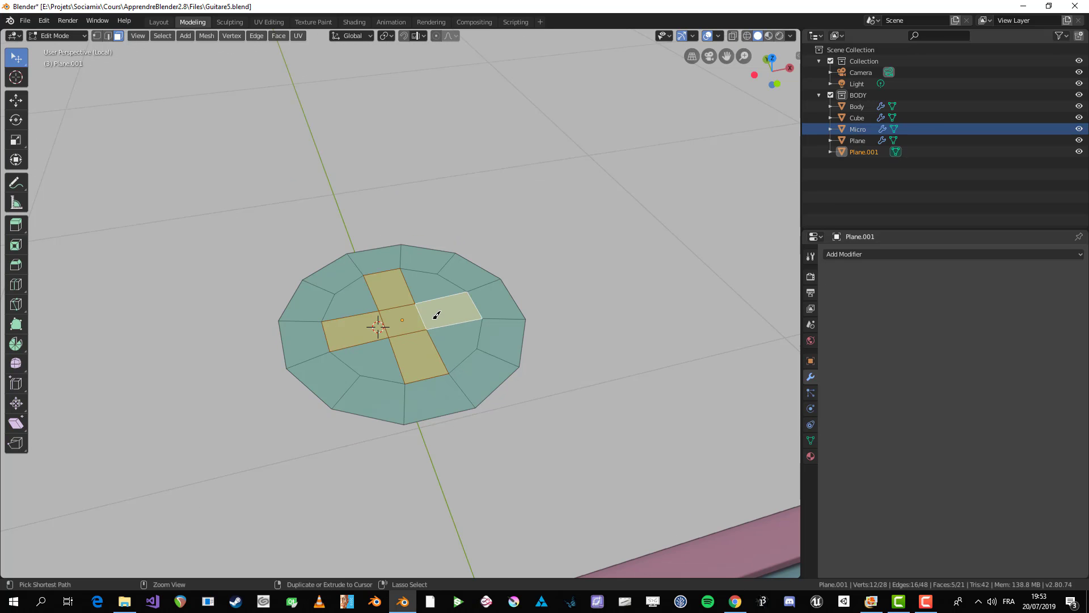
key("ctrl+i")
- Extrude the faces surrounding the cross upward about 0.117 m, leaving the cross recessed
middle_click_drag(436, 315, 368, 297)
key("1")
key("b")
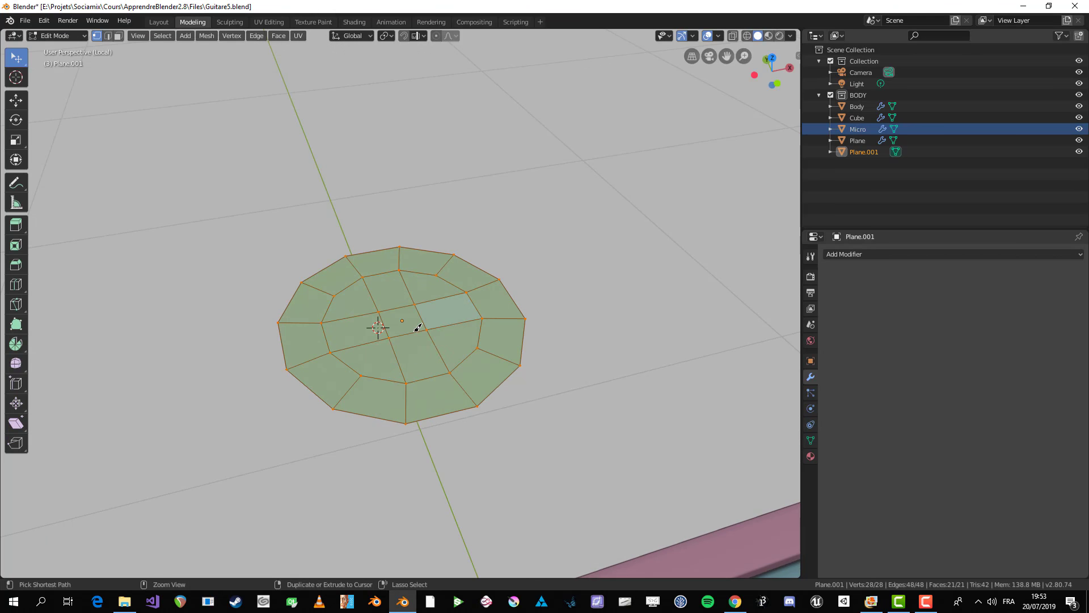
key("ctrl+z")
middle_click_drag(418, 352, 423, 336)
key("e")
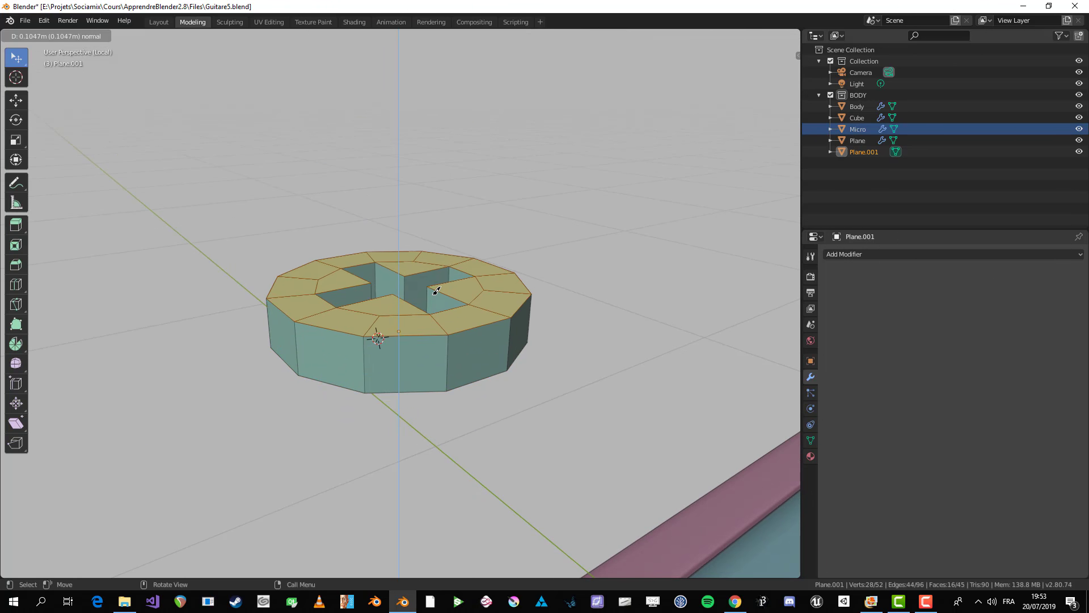
left_click(436, 289)
scroll(598, 391, "up", 3)
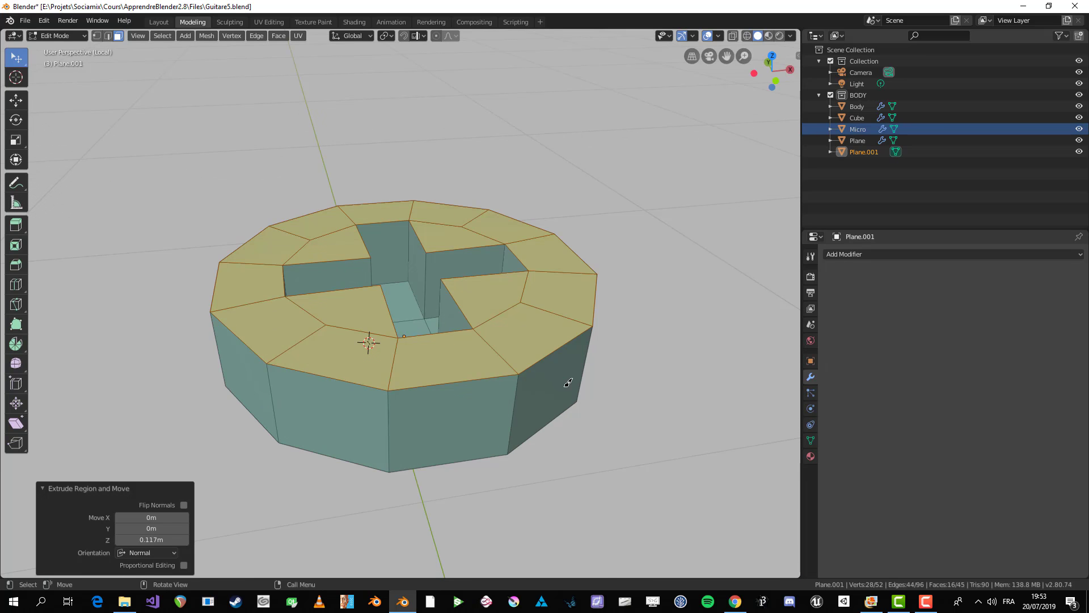
- Lower the outer top edge loop along Z to slope the rim, then return to Object Mode
key("alt+a")
left_click(449, 382)
left_click(447, 384, "alt")
key("2")
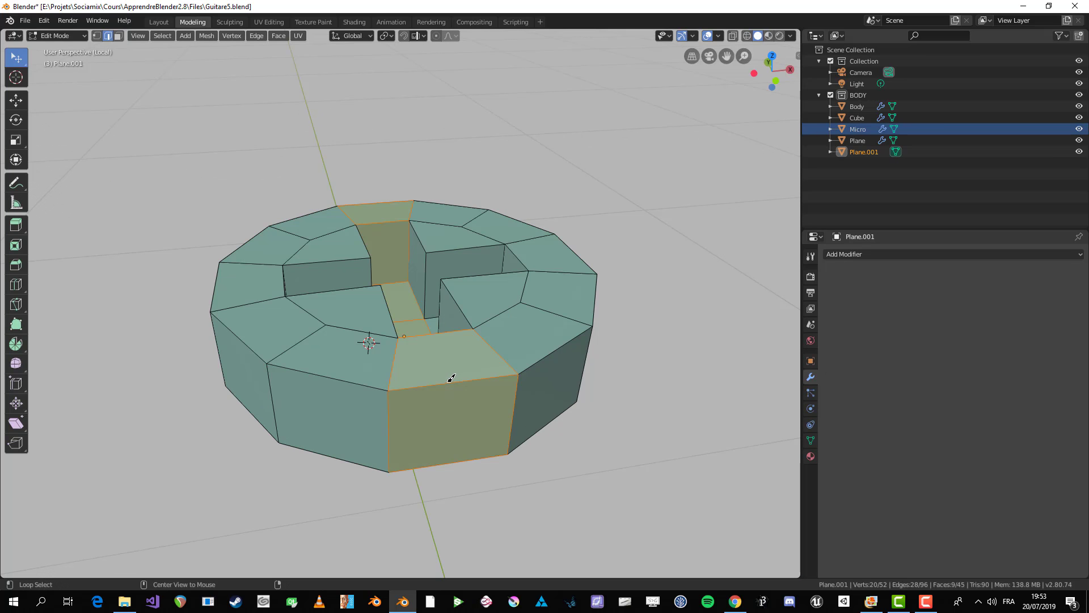
left_click(448, 383, "alt")
middle_click_drag(506, 398, 480, 443)
key("g")
key("z")
left_click(481, 399)
key("Tab")
scroll(481, 399, "down", 4)
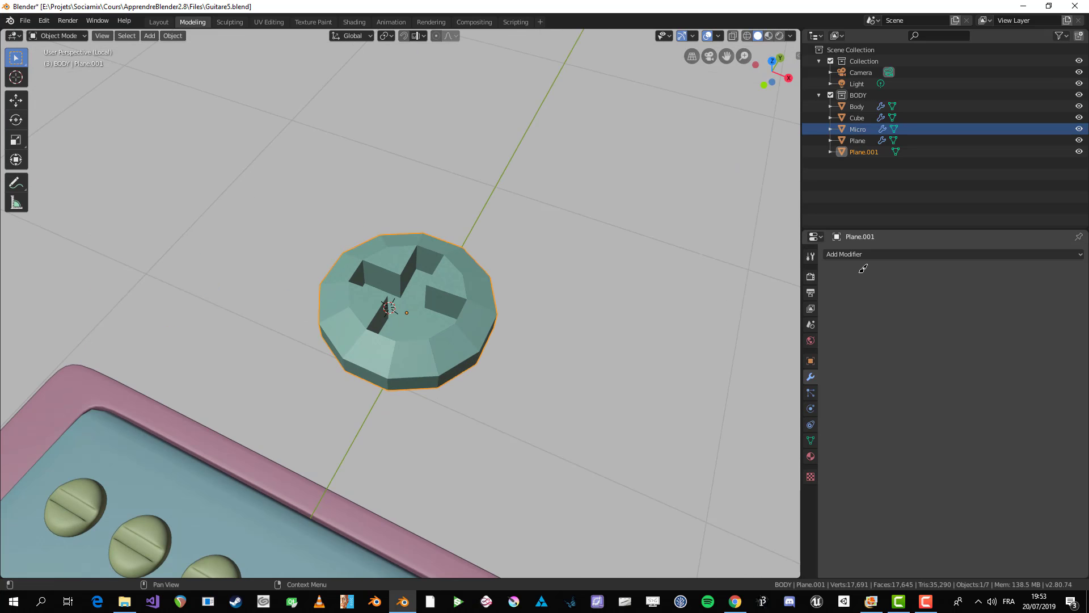
- Add a Subdivision modifier to the disc and set its viewport level to 2
left_click(906, 255)
left_click(885, 442)
middle_click_drag(688, 369, 571, 338)
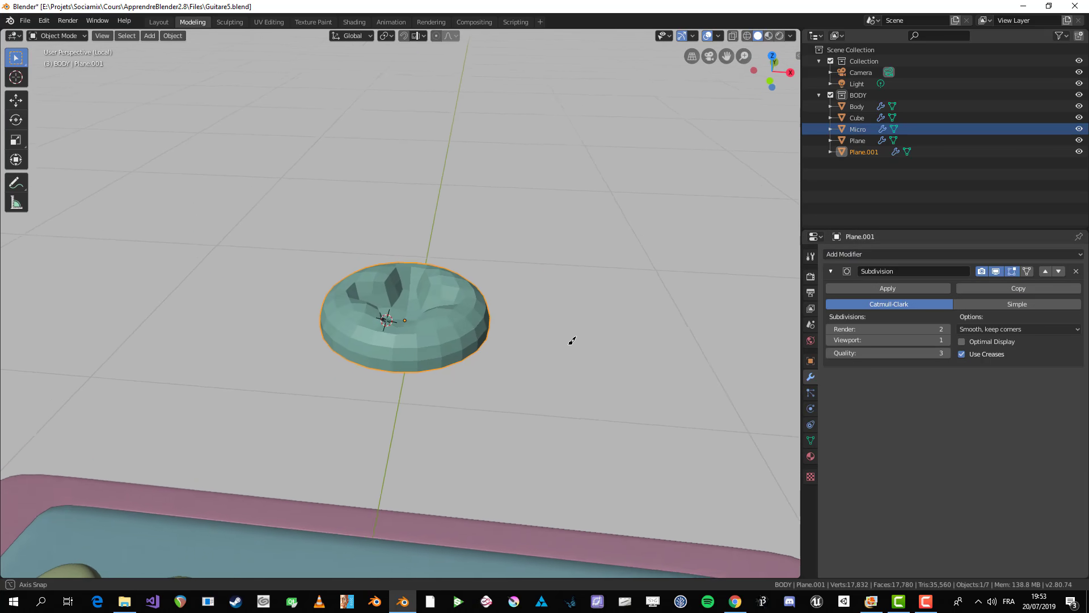
scroll(554, 347, "up", 3)
key("alt+a")
left_click(443, 325)
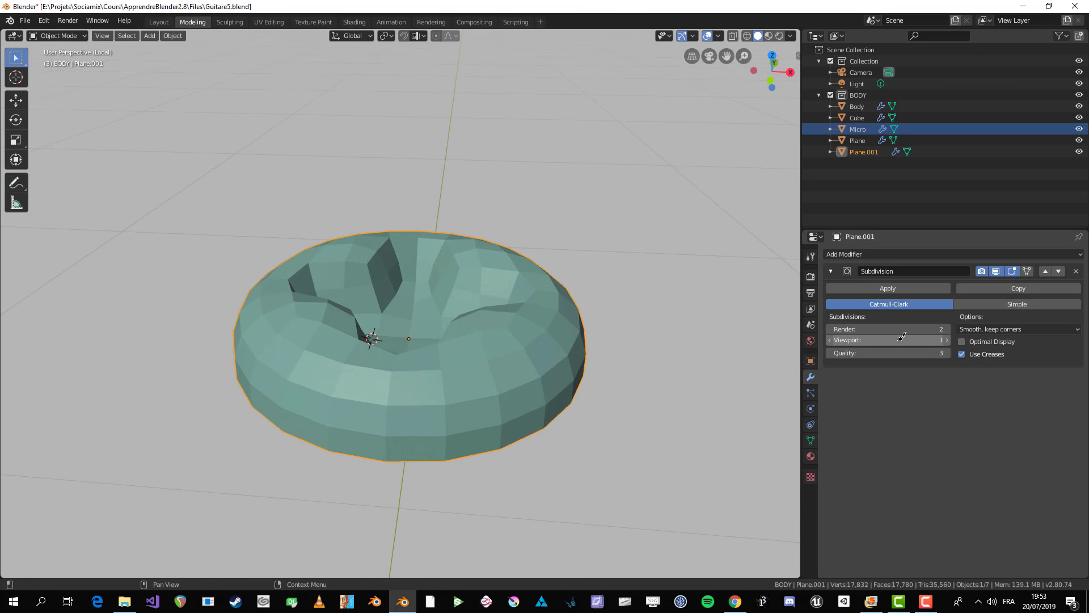
left_click(946, 339)
key("alt+a")
- View the disc from above in Edit Mode and turn off the Subdivision modifier's Edit Mode display
middle_click_drag(594, 236, 446, 345)
scroll(446, 344, "up", 3)
key("KP_7")
key("Tab")
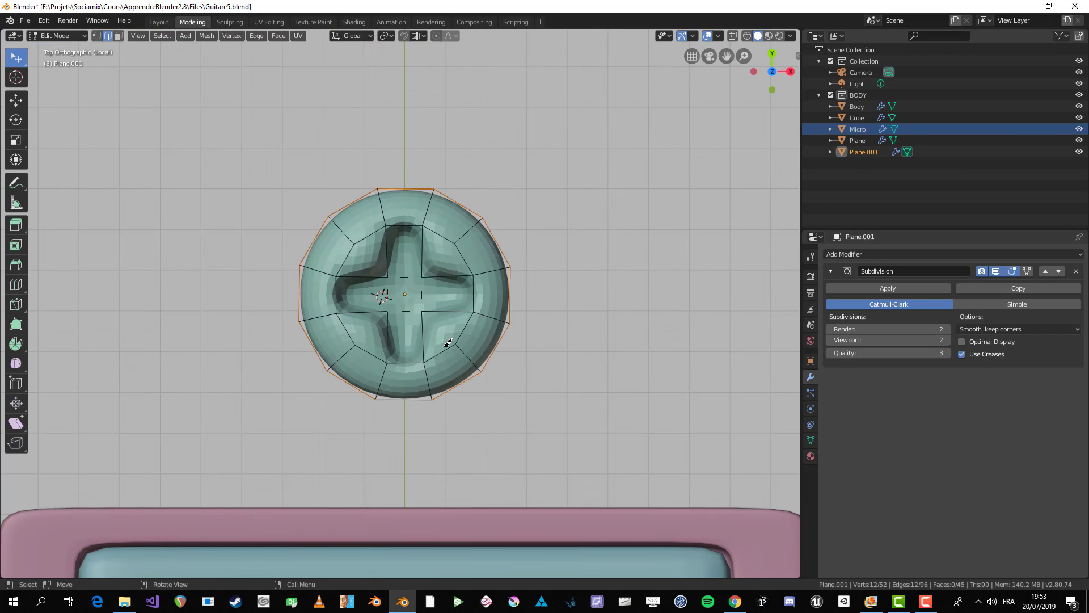
scroll(445, 344, "up", 3)
left_click(1012, 271)
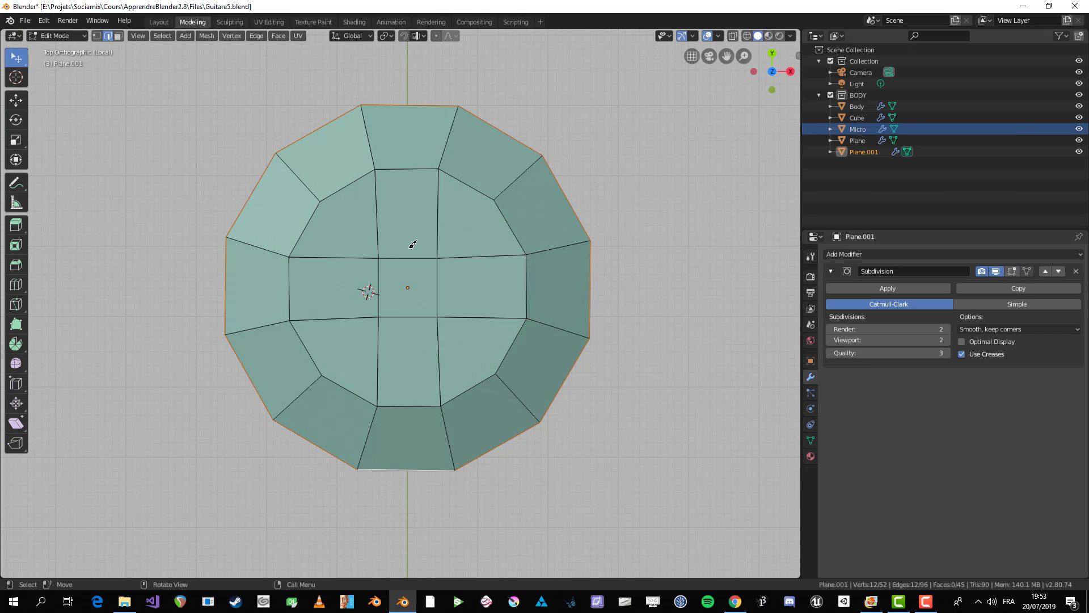
- In X-ray, select the inner ring and cross vertices, scale them inward, and check the smoothed result
scroll(389, 238, "down", 2)
key("alt+z")
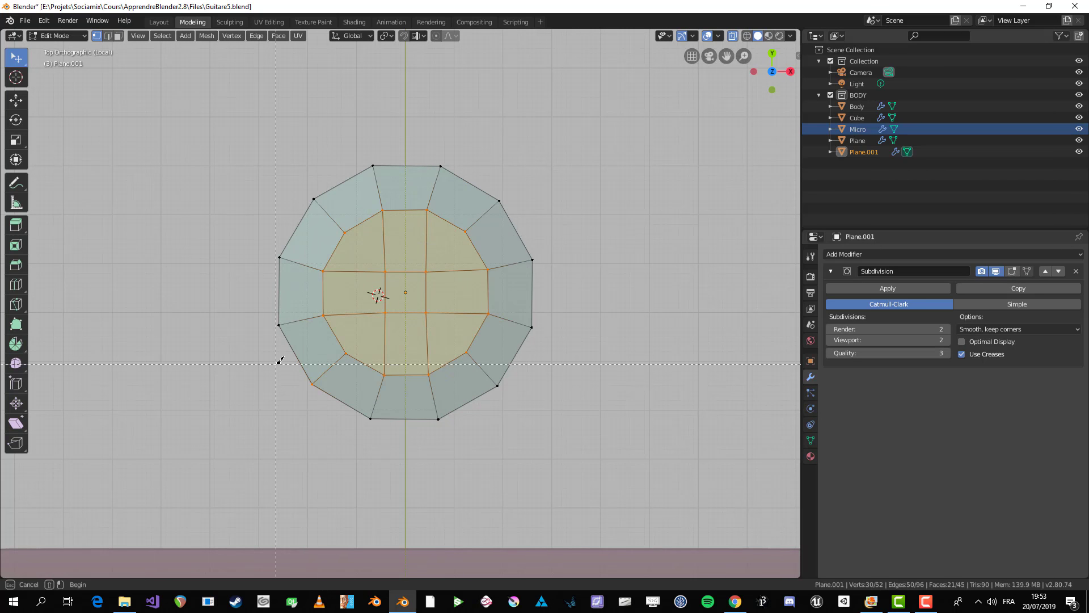
key("s")
left_click(553, 342)
key("Tab")
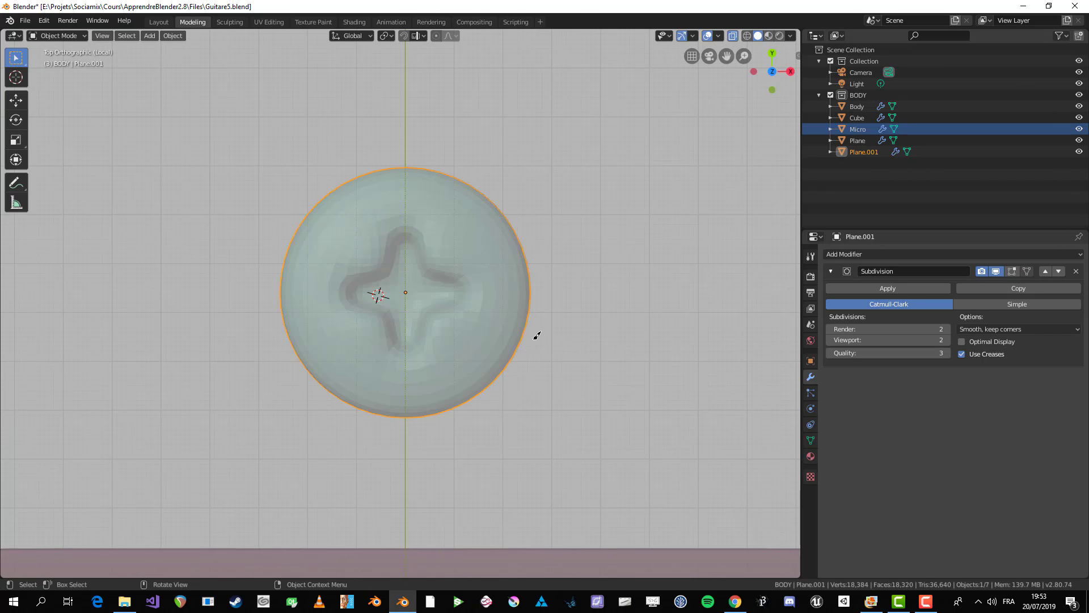
- Turn off X-ray, raise the selected inner ring and cross vertices slightly along Z, and clear the selection
key("alt+z")
middle_click_drag(511, 334, 467, 291)
key("Tab")
key("g")
key("z")
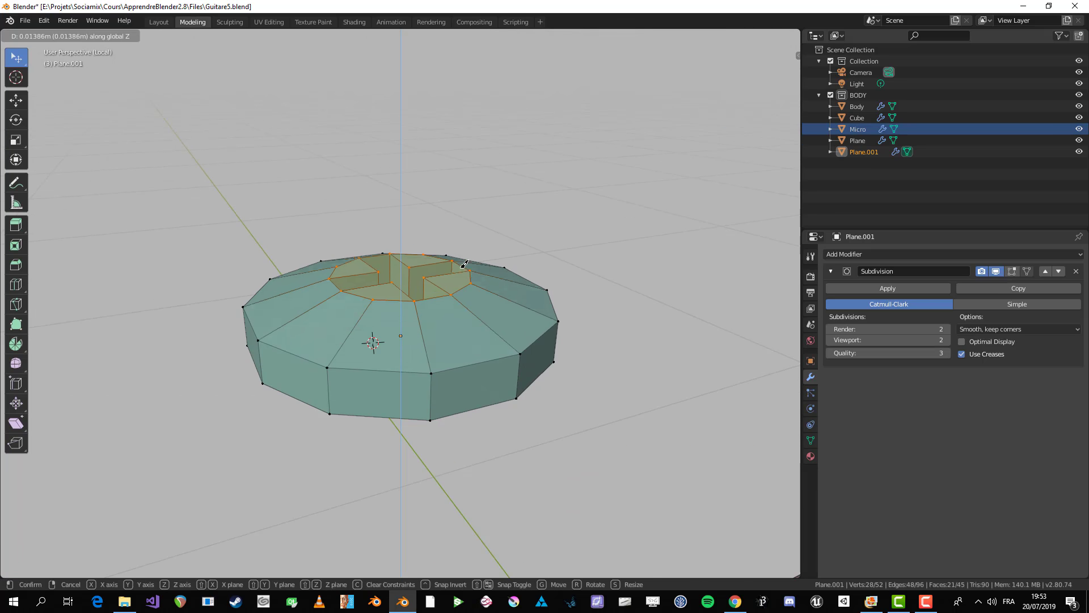
left_click(465, 250)
key("alt+a")
- Add an edge loop around the head's sloped top and scale it outward by about 1.12
middle_click_drag(511, 264, 479, 294)
key("ctrl+r")
left_click(458, 309)
right_click(458, 308)
key("s")
left_click(586, 343)
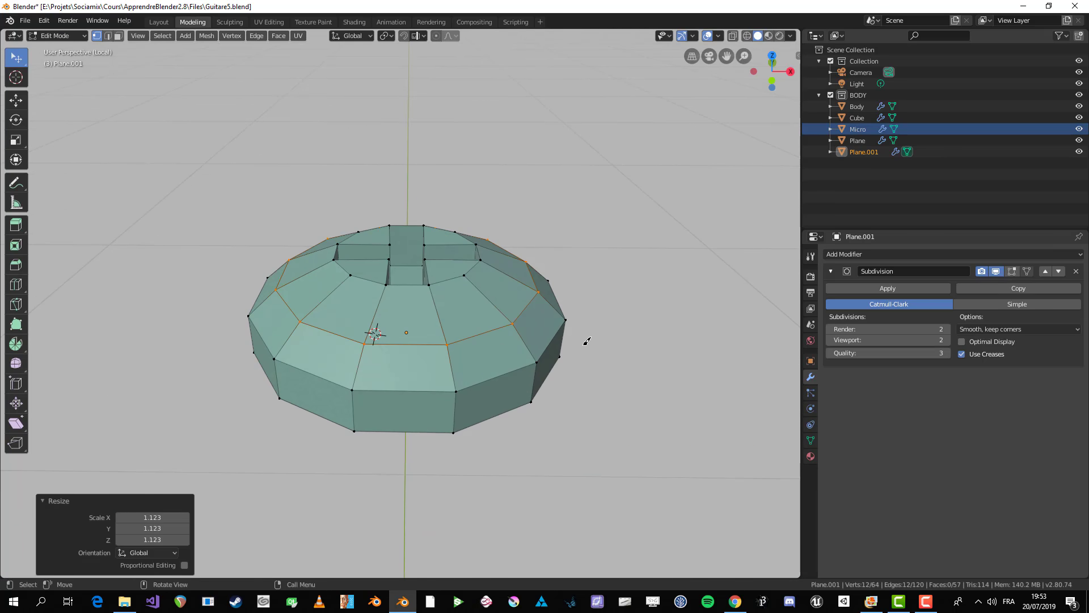
- Raise the new edge loop along Z to round the head's dome and check the smoothed result
middle_click_drag(584, 341, 561, 310)
key("g")
key("z")
left_click(562, 308)
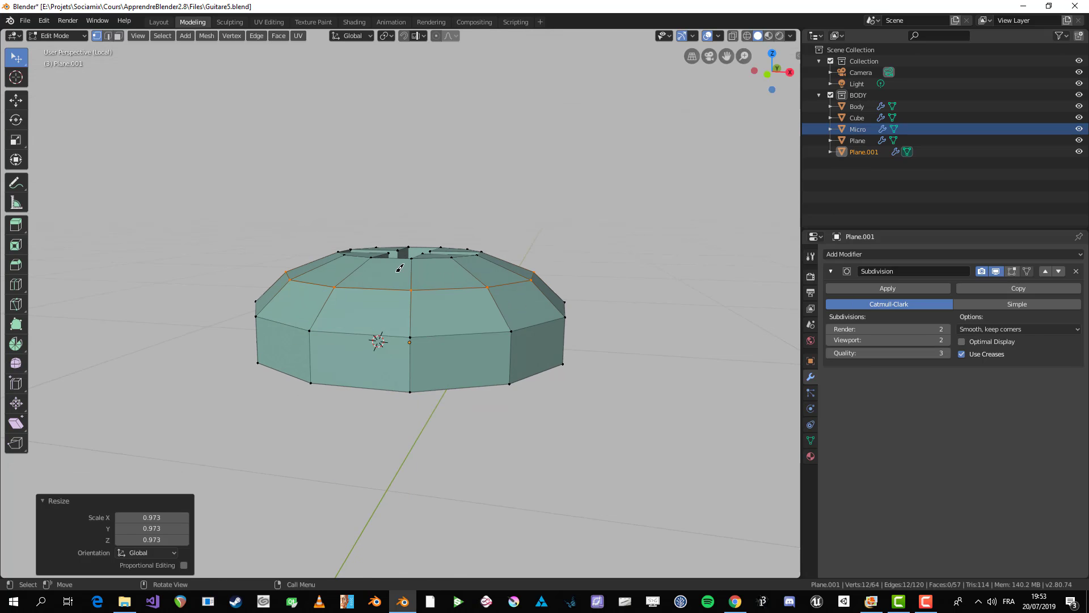
key("Tab")
middle_click_drag(479, 249, 532, 307)
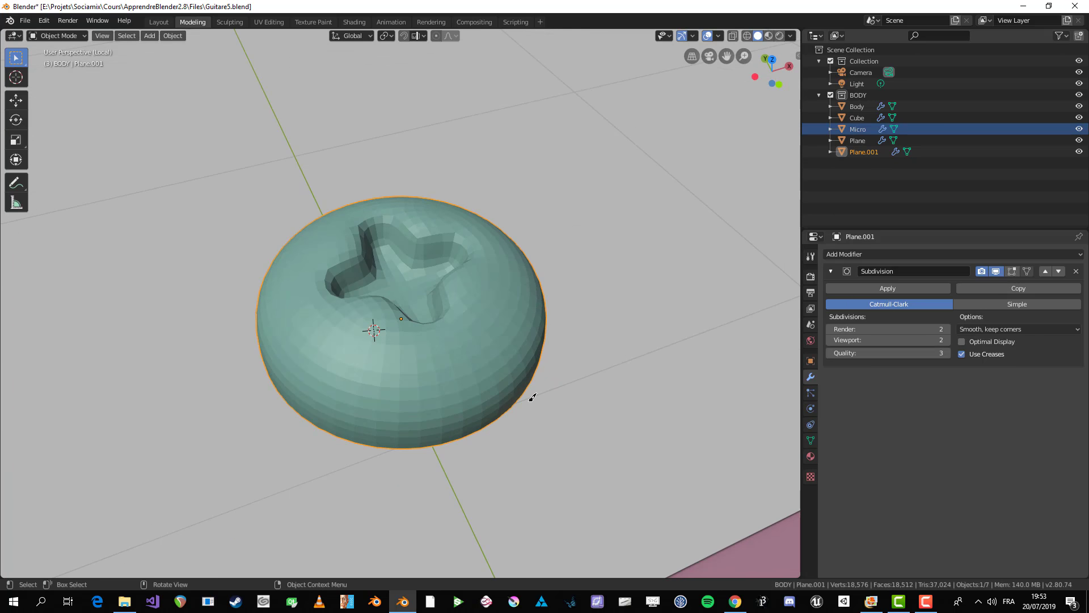
- In front view, extrude the head's bottom edge loop twice in place, scaling each new ring inward
middle_click_drag(532, 397, 416, 277)
key("Tab")
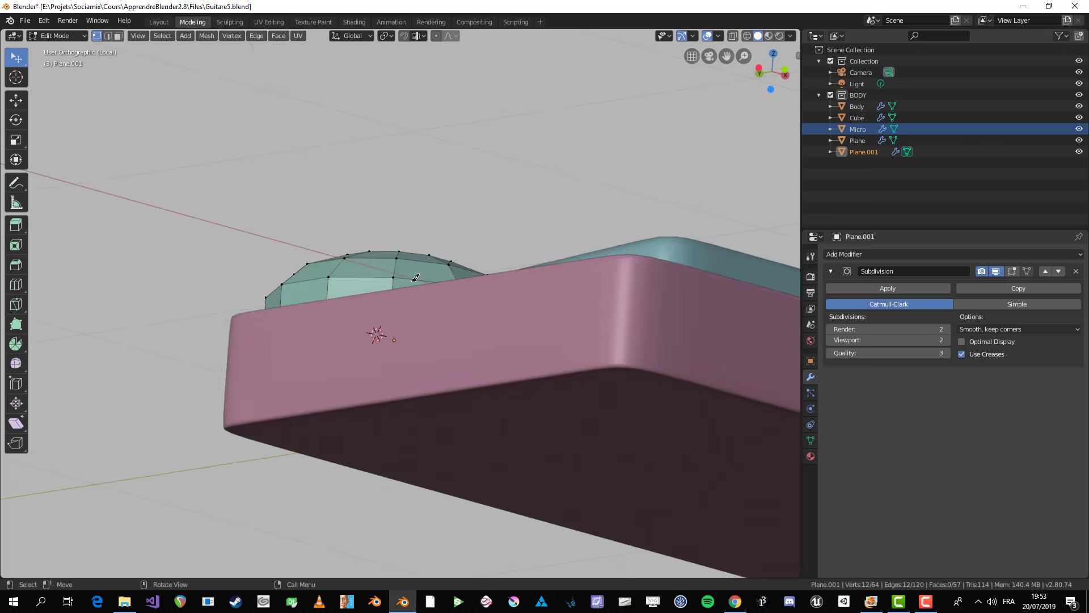
key("KP_1")
key("e")
key("Escape")
key("s")
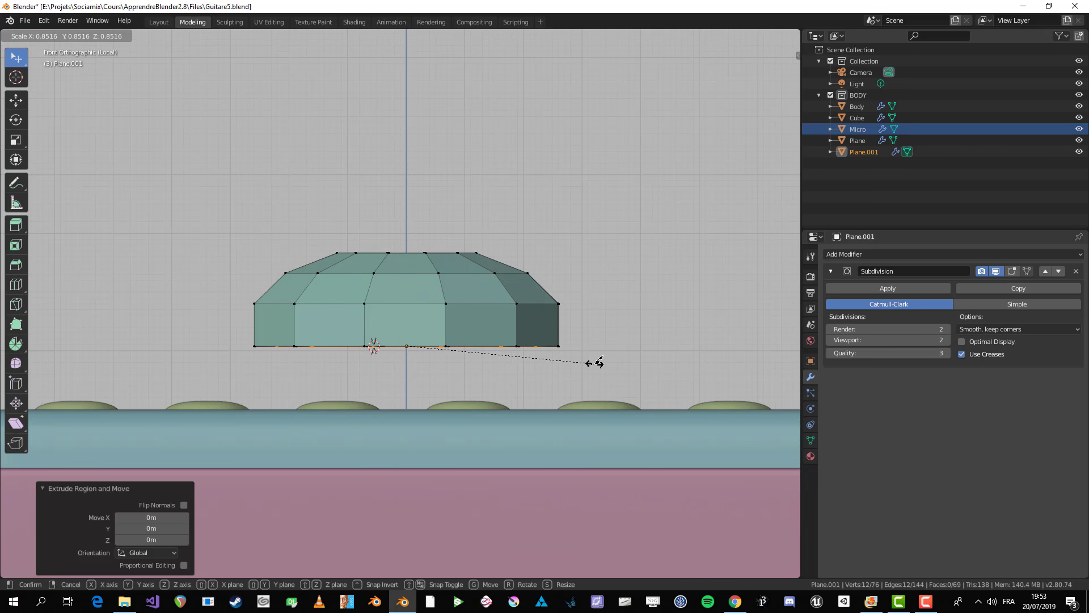
left_click(580, 353)
key("e")
key("Escape")
key("s")
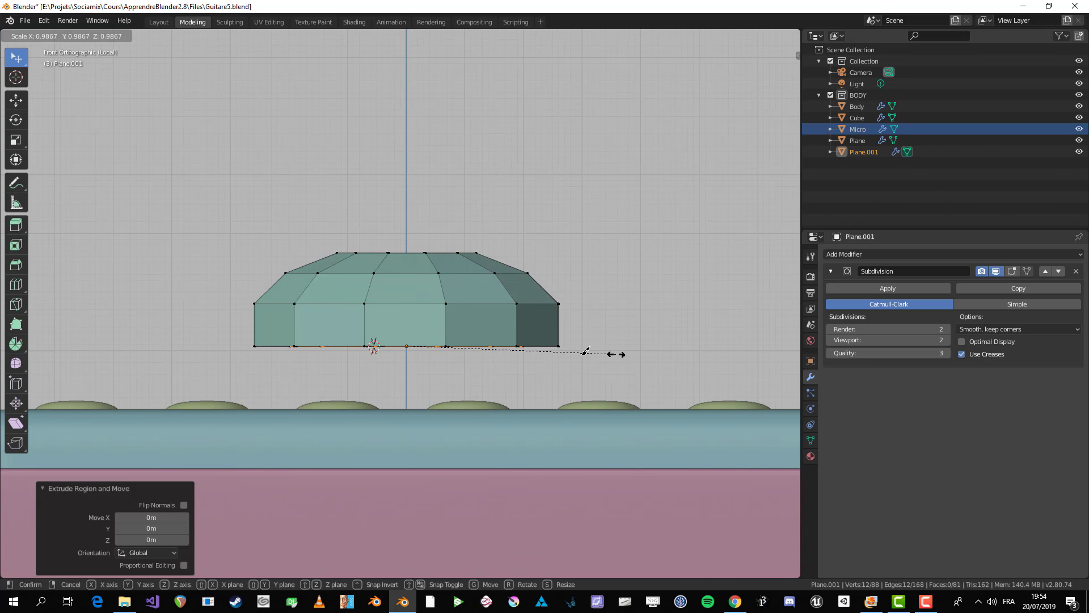
left_click(549, 352)
- Raise the whole screw along Z in Object Mode to clear the pickup, then return to Edit Mode
middle_click_drag(471, 365, 472, 253, "shift")
key("Tab")
middle_click_drag(454, 292, 463, 397)
scroll(459, 250, "down", 4)
key("g")
key("z")
left_click(459, 185)
key("Tab")
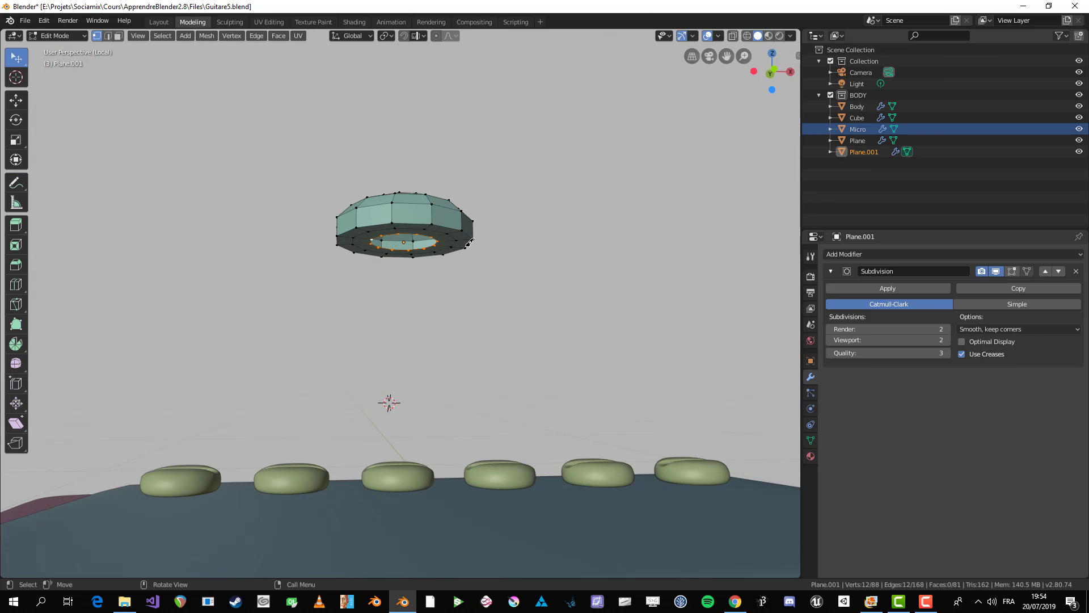
- Extrude the inner ring on the head's underside and pull it down along Z to form the shaft
scroll(397, 185, "up", 3)
middle_click_drag(467, 188, 458, 201)
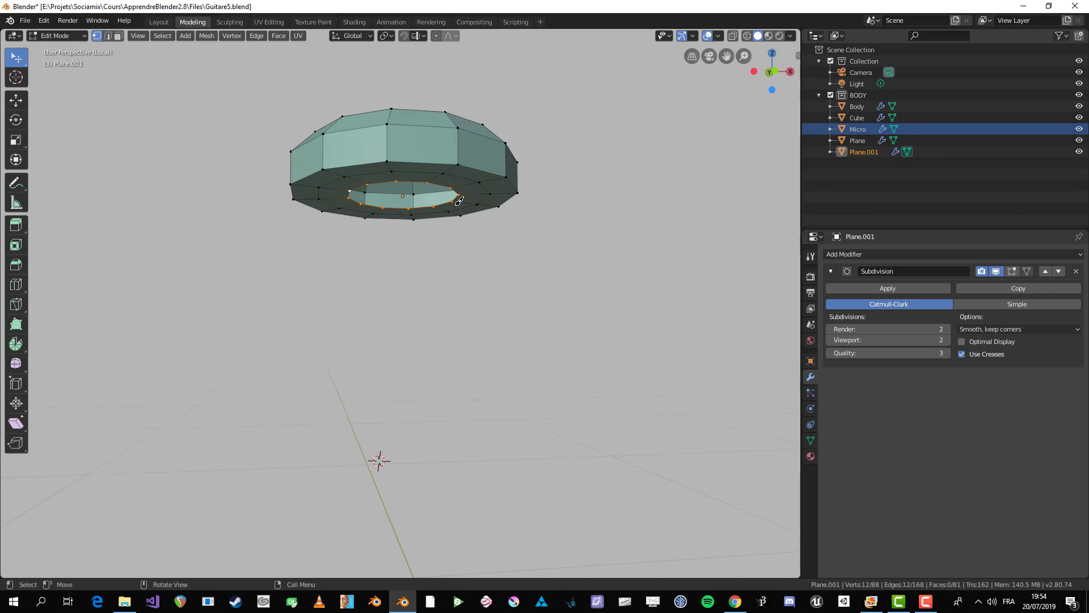
key("e")
right_click(458, 201)
key("g")
key("z")
left_click(458, 218)
key("g")
key("z")
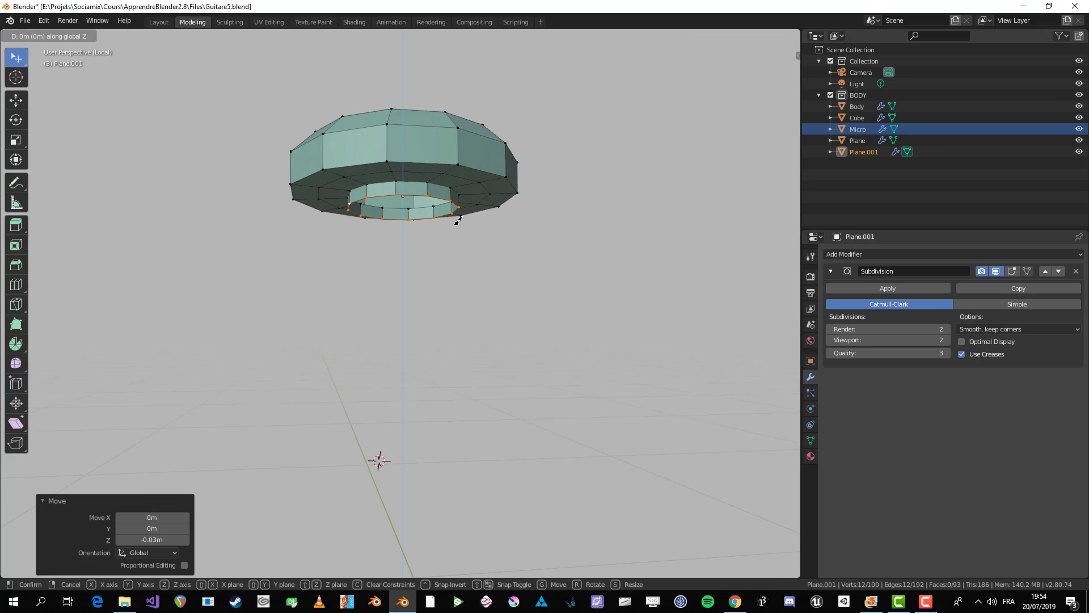
left_click(456, 285)
- Extrude the shaft's end loop slightly down along Z and scale it inward to taper the tip
key("e")
right_click(544, 299)
key("g")
key("z")
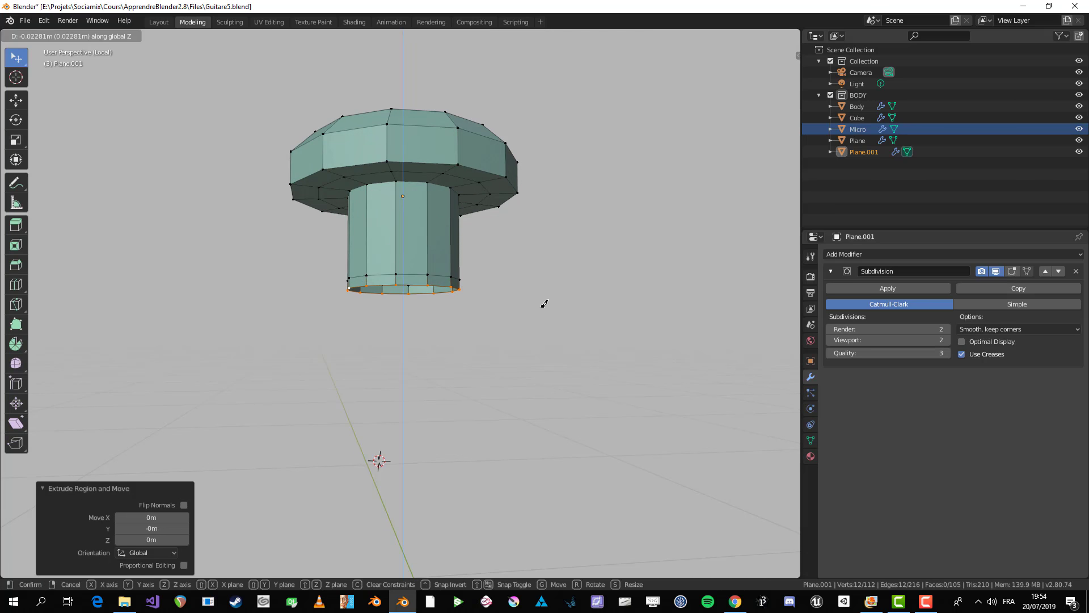
left_click(525, 306)
key("s")
left_click(509, 309)
- Close the shaft's tip by extruding its end loop in place and merging the new vertices at center
key("e")
right_click(519, 308)
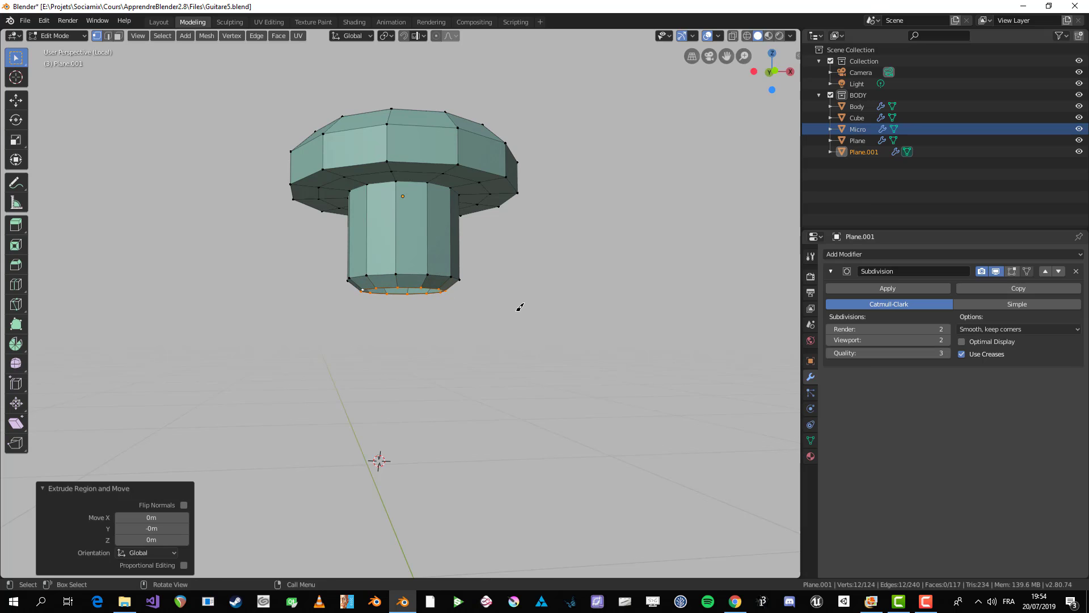
right_click(519, 307)
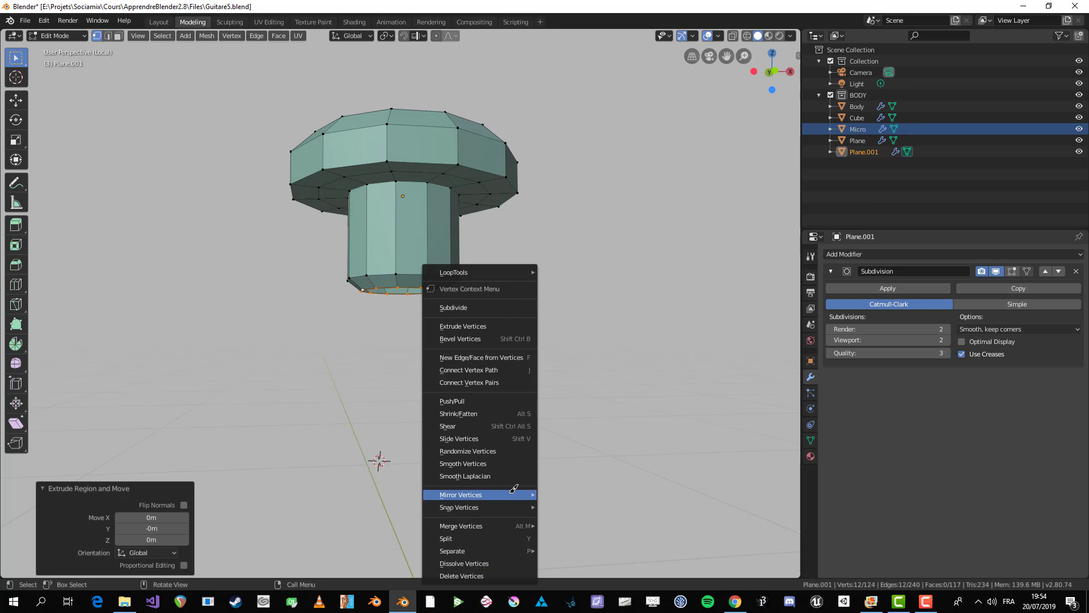
mouse_move(515, 522)
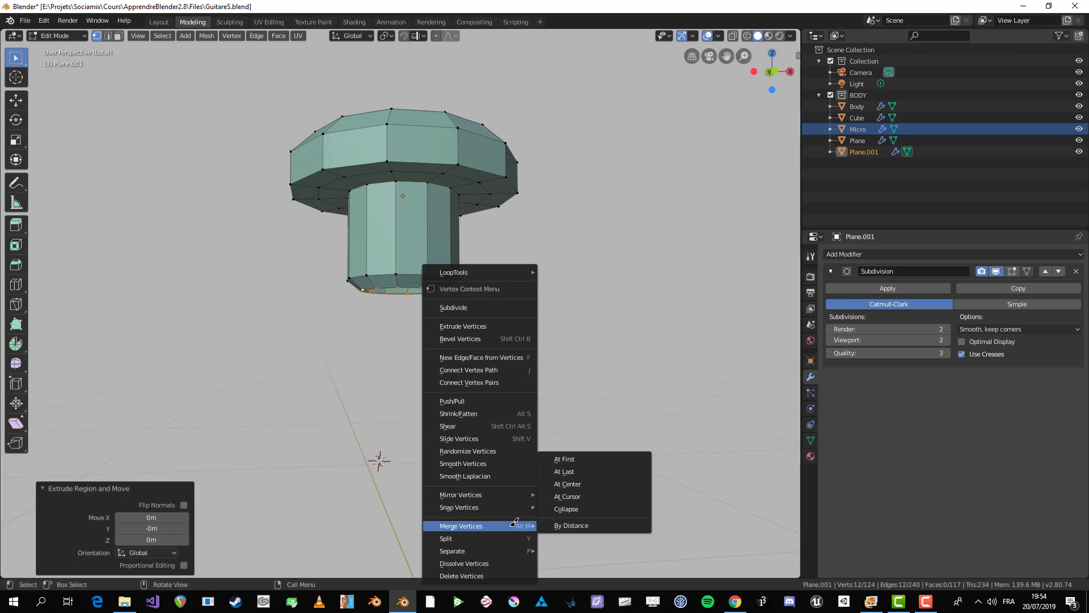
left_click(595, 483)
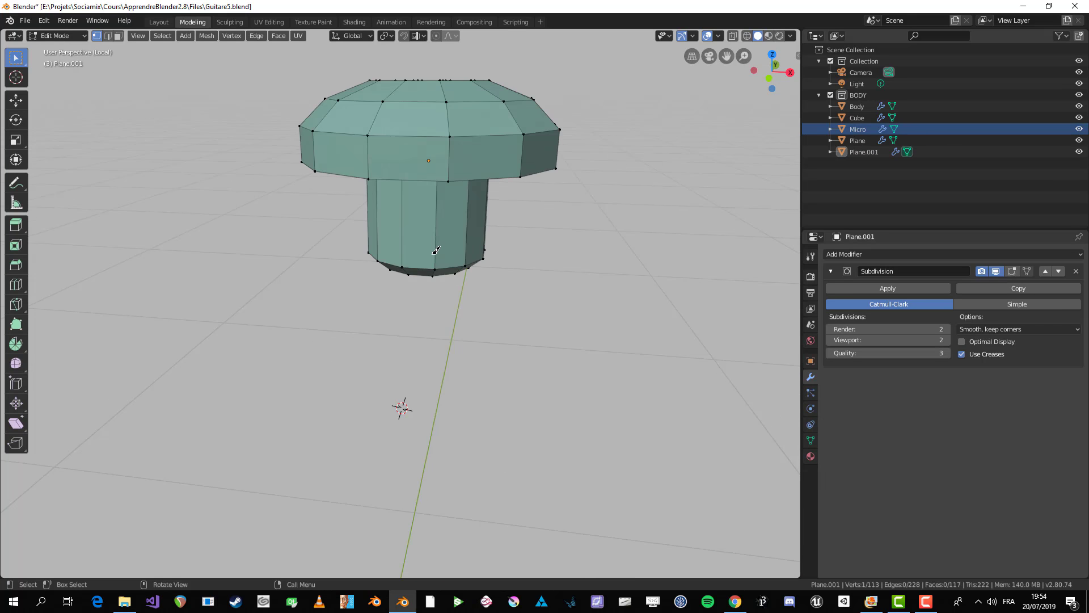
- Add an edge loop around the shaft and slide it up close to the head
key("Tab")
middle_click_drag(380, 427, 376, 333)
key("Tab")
scroll(358, 329, "up", 1)
key("ctrl+r")
left_click(338, 325)
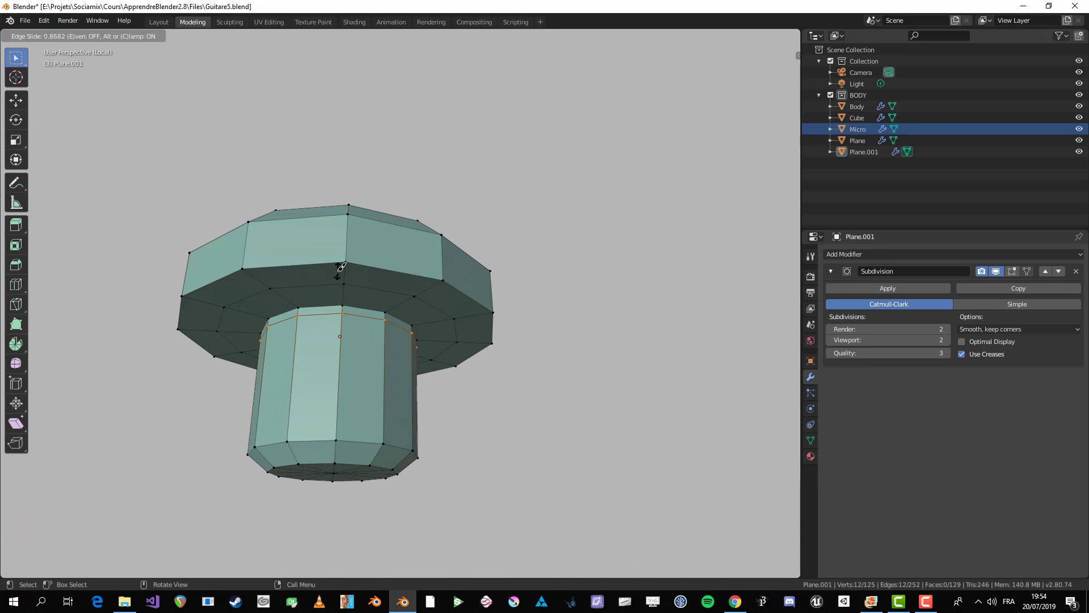
left_click(342, 271)
key("Tab")
- Apply Shade Smooth to the screw in Object Mode and view it from above
key("Tab")
scroll(337, 318, "down", 5)
key("Tab")
middle_click_drag(385, 321, 338, 419)
left_click(406, 298)
middle_click_drag(406, 298, 413, 294)
right_click(415, 292)
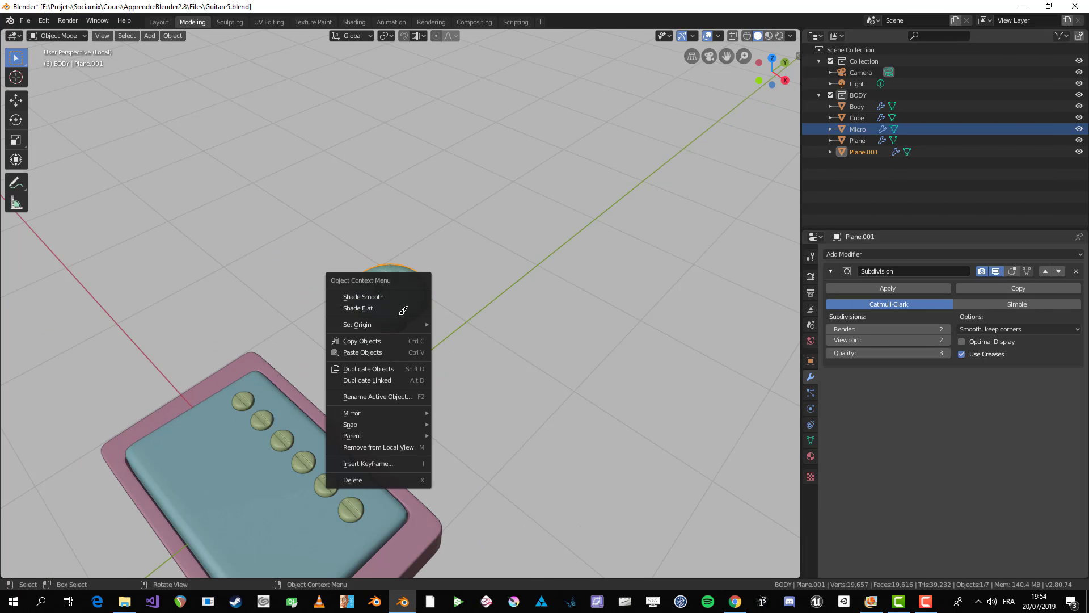
left_click(376, 294)
scroll(500, 324, "down", 3)
mouse_move(418, 338)
middle_mouse_down()
mouse_move(390, 372)
mouse_move(408, 346)
middle_mouse_up()
scroll(402, 317, "up", 3)
key("KP_7")
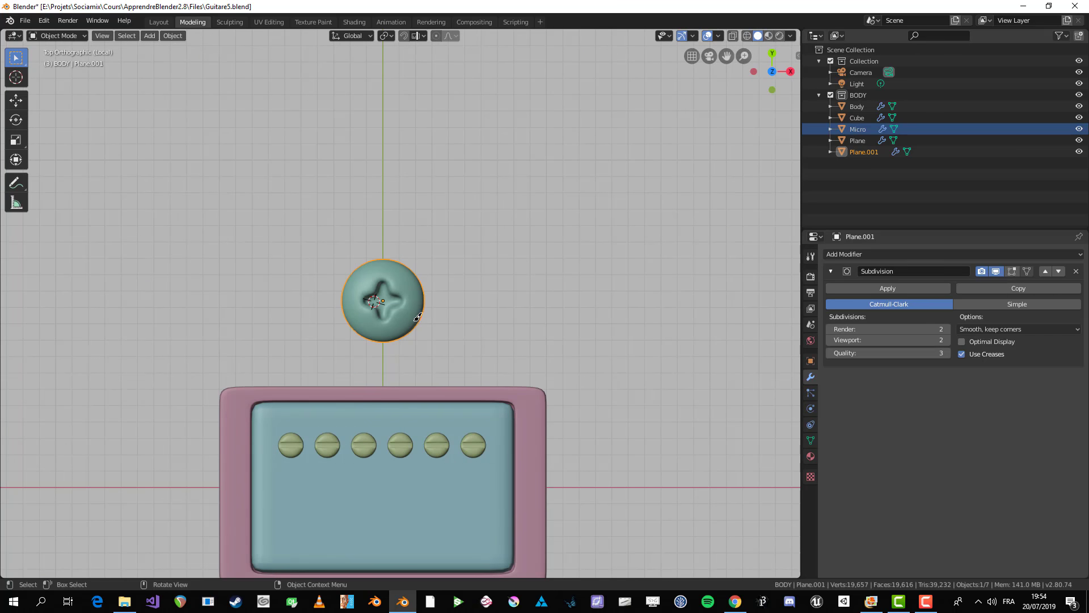
- Add an edge loop around the head's side wall, slide it near the lower rim, and return to Object Mode
scroll(375, 421, "up", 2)
key("Tab")
key("Tab")
scroll(375, 422, "down", 3)
middle_click_drag(375, 422, 357, 469)
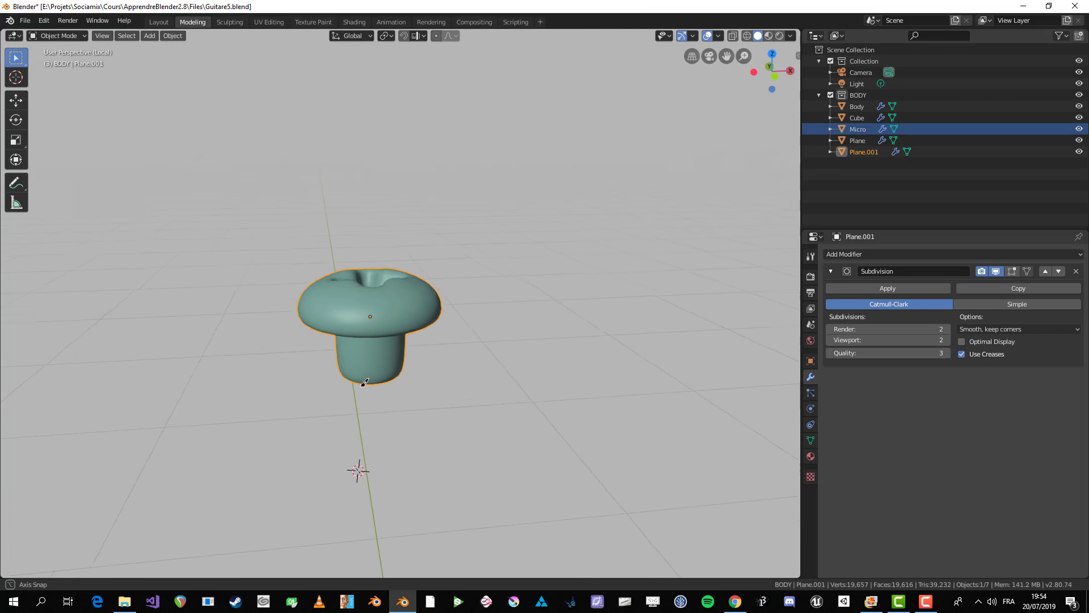
scroll(358, 469, "up", 3)
key("Tab")
key("ctrl+r")
left_click(301, 301)
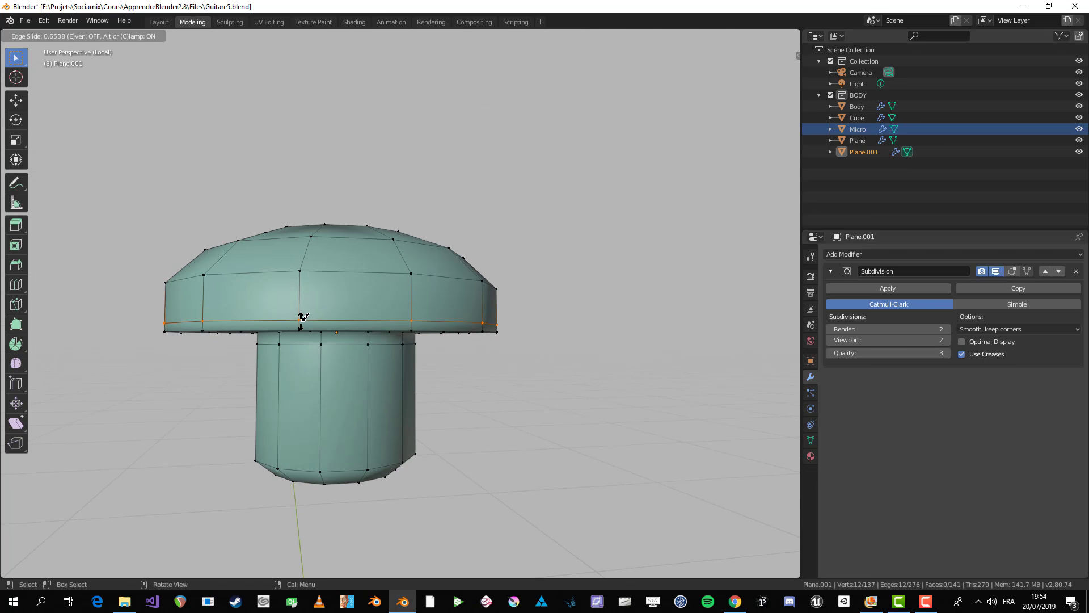
left_click(301, 318)
key("Tab")
- Add an edge loop around the arrayed slotted screw's side wall and slide it near the bottom edge
scroll(316, 318, "down", 4)
middle_click_drag(381, 401, 499, 341)
scroll(262, 495, "up", 5)
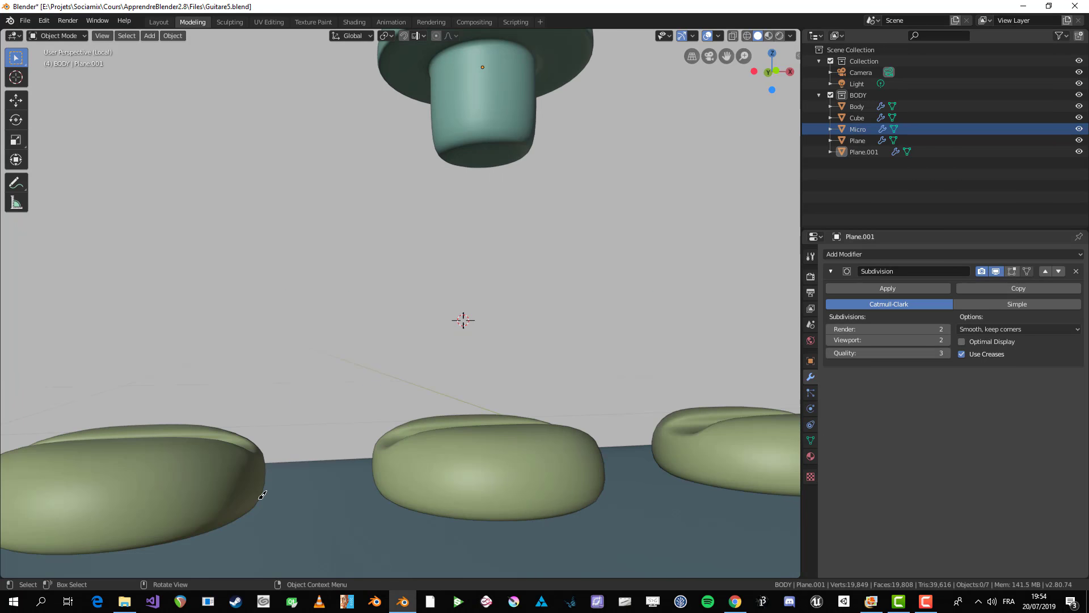
left_click(263, 495)
key("Tab")
middle_click_drag(263, 495, 434, 419)
scroll(498, 442, "down", 4)
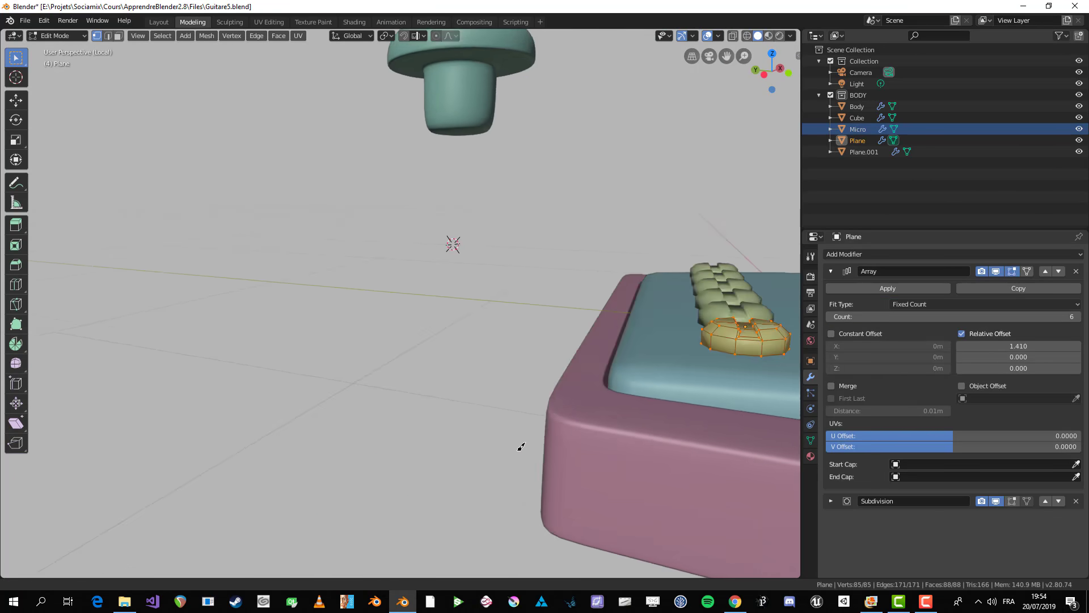
scroll(559, 398, "up", 2)
middle_click_drag(733, 360, 344, 297, "shift")
key("alt+a")
scroll(343, 296, "up", 4)
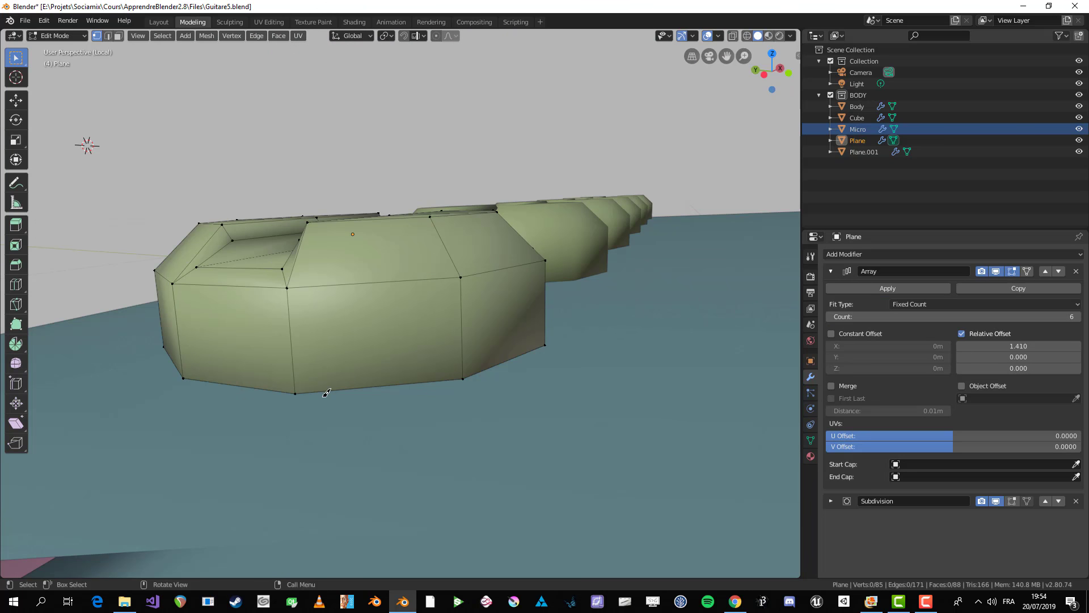
key("ctrl+r")
left_click(294, 383)
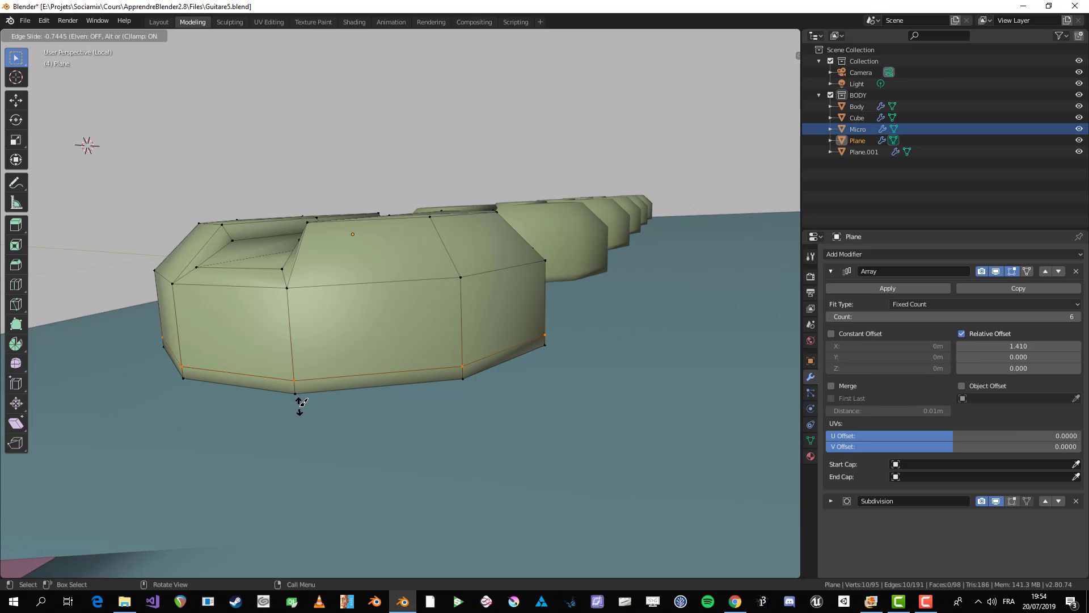
left_click(300, 406)
key("Tab")
key("alt+a")
- Select the cross-recess screw and move it over the left border of the pickup's frame
scroll(409, 357, "down", 7)
middle_click_drag(408, 358, 535, 194)
scroll(379, 326, "down", 5)
left_click(464, 148)
scroll(464, 148, "up", 1)
key("g")
left_click(349, 404)
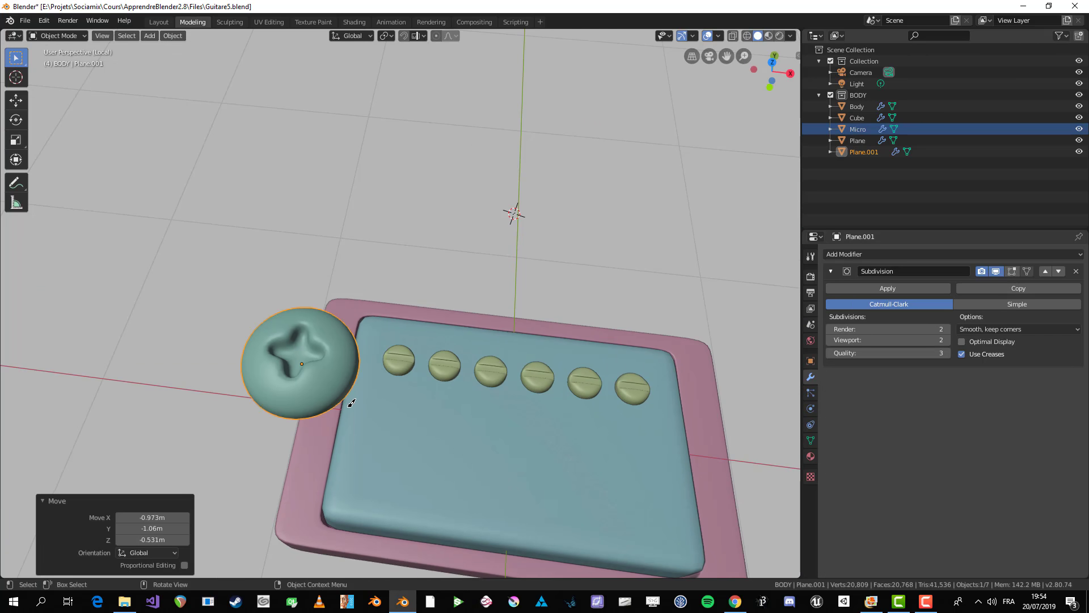
- In Edit Mode, slide the shaft's upper edge loop closer to the underside of the screw head
scroll(378, 378, "down", 5)
middle_click_drag(386, 369, 423, 369)
scroll(471, 298, "up", 5)
key("KP_7")
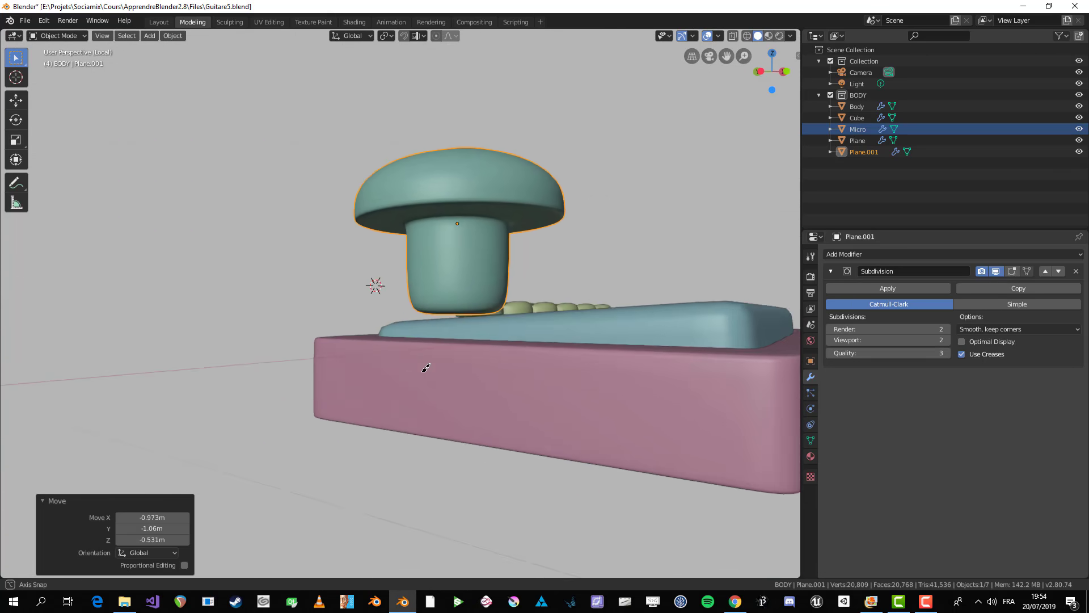
key("Tab")
scroll(488, 209, "up", 5)
key("g")
key("g")
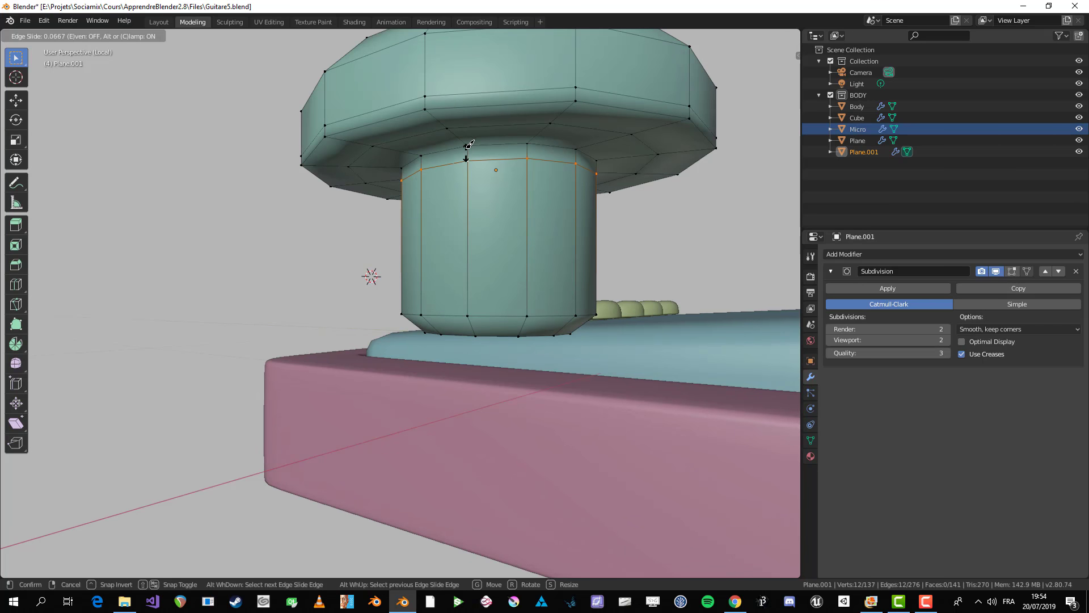
left_click(467, 142)
- Add an edge loop on the head's underside, slide it toward the shaft, and return to Object Mode
key("ctrl+r")
left_click(450, 132)
left_click(458, 134)
key("Tab")
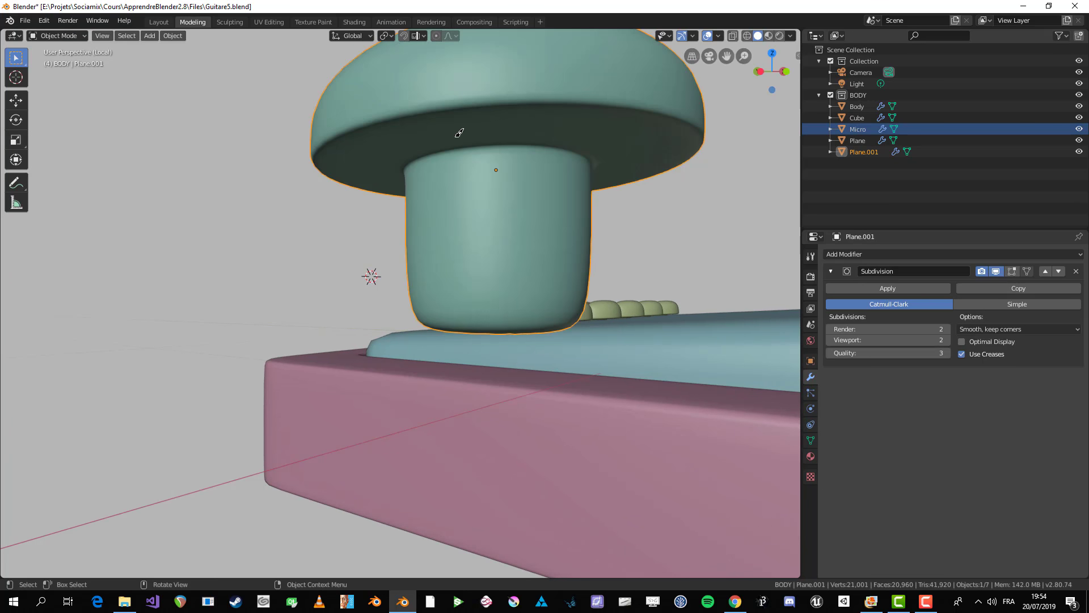
- From the top view, scale the screw down in two passes to suit the width of the frame's border
scroll(457, 129, "down", 5)
middle_click_drag(457, 128, 392, 316)
key("KP_7")
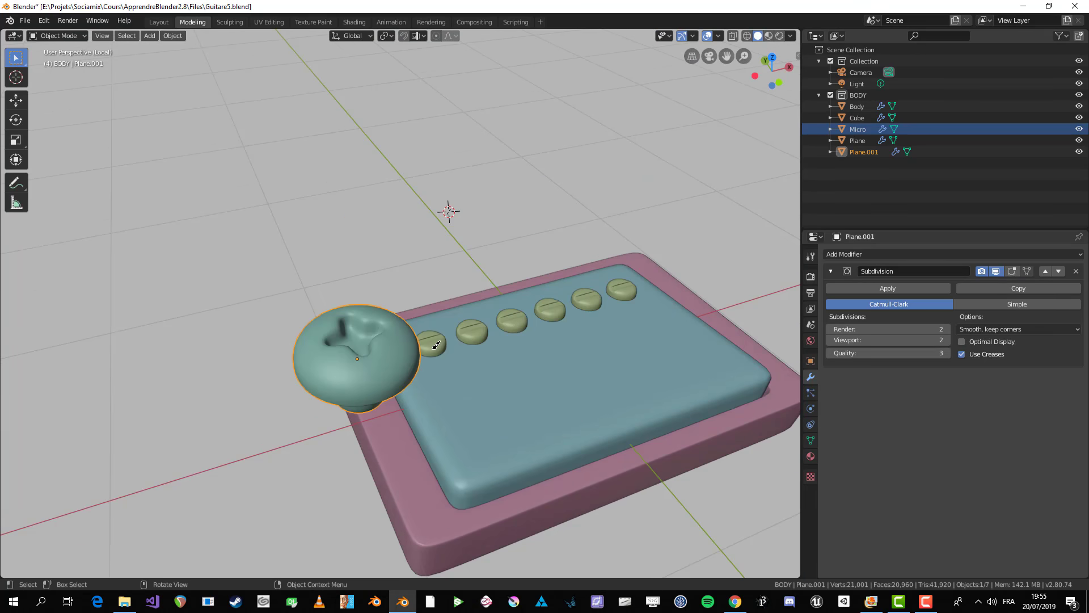
scroll(445, 397, "up", 3)
key("s")
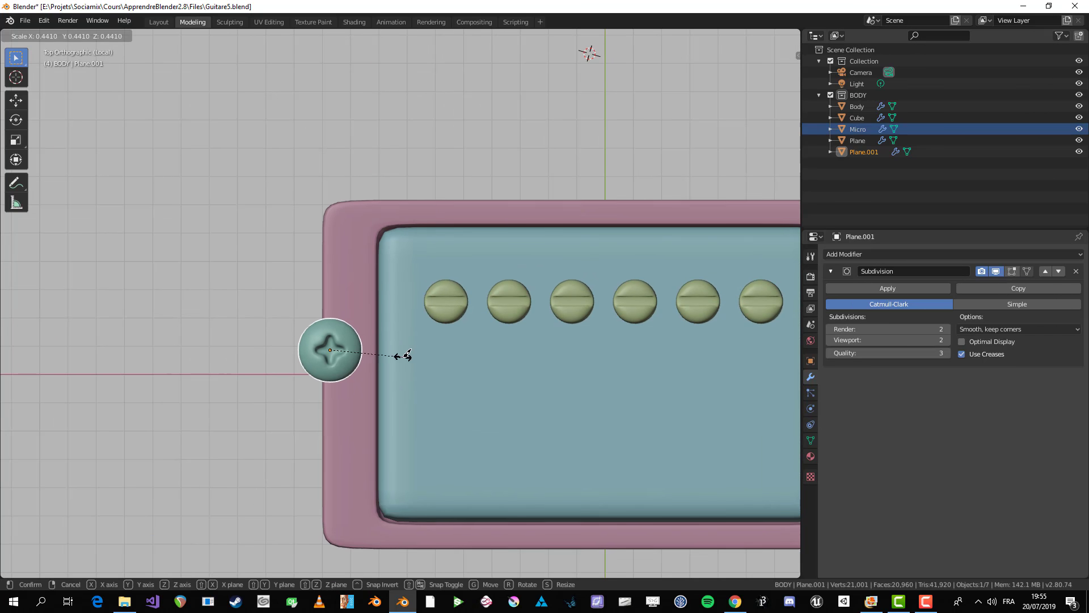
left_click(394, 362)
middle_click_drag(394, 363, 375, 279, "shift")
key("s")
left_click(360, 285)
- Position the screw midway along the frame's left border and fine-tune its size, ending with a 1.074 scale
key("g")
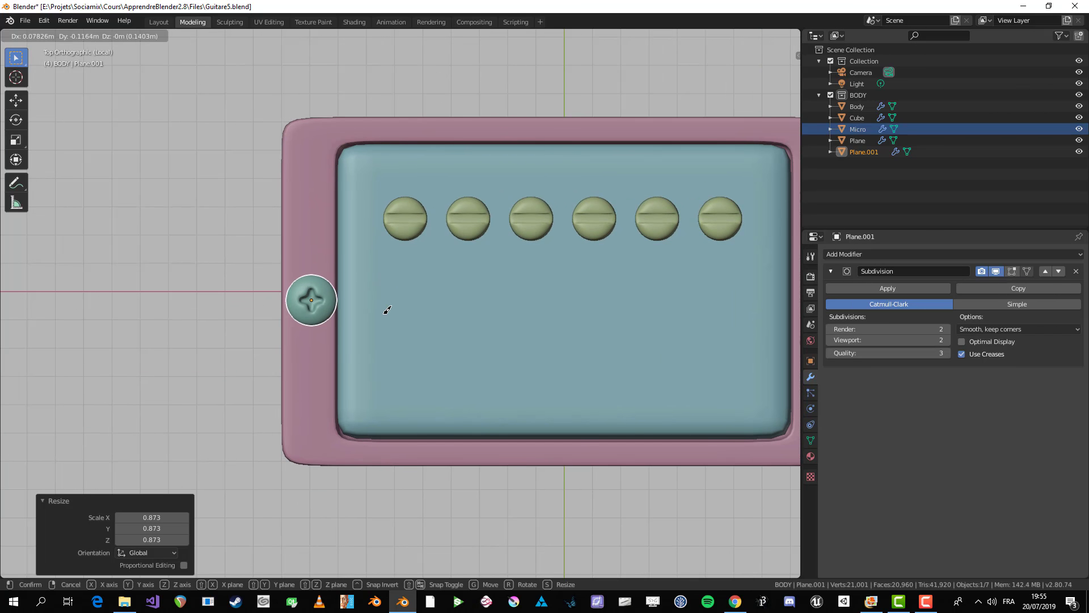
left_click(380, 294)
key("s")
left_click(355, 308)
key("g")
left_click(361, 306)
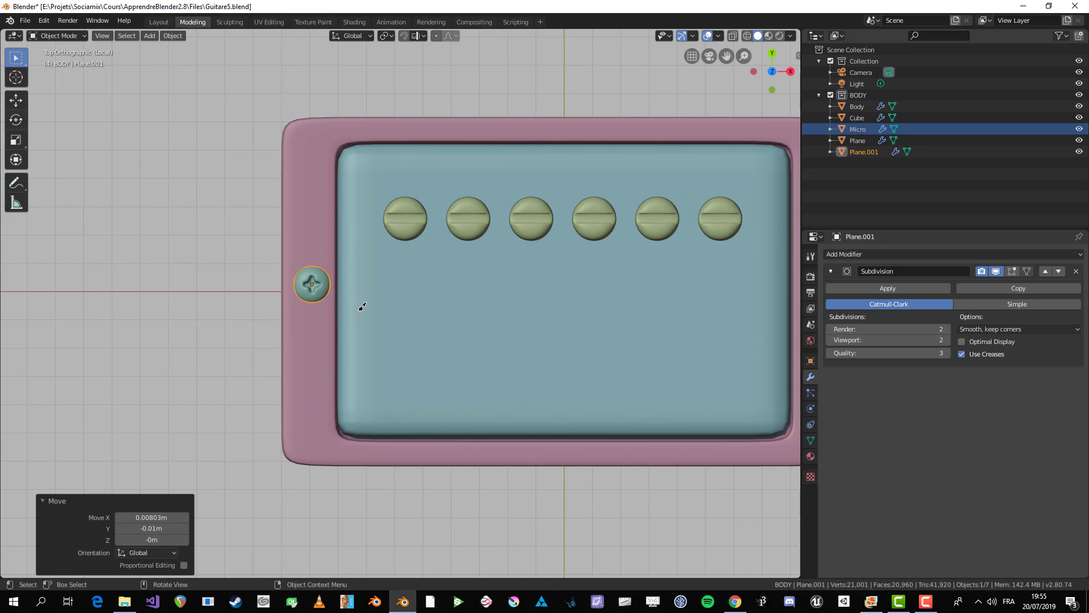
key("s")
left_click(365, 304)
scroll(366, 304, "down", 3)
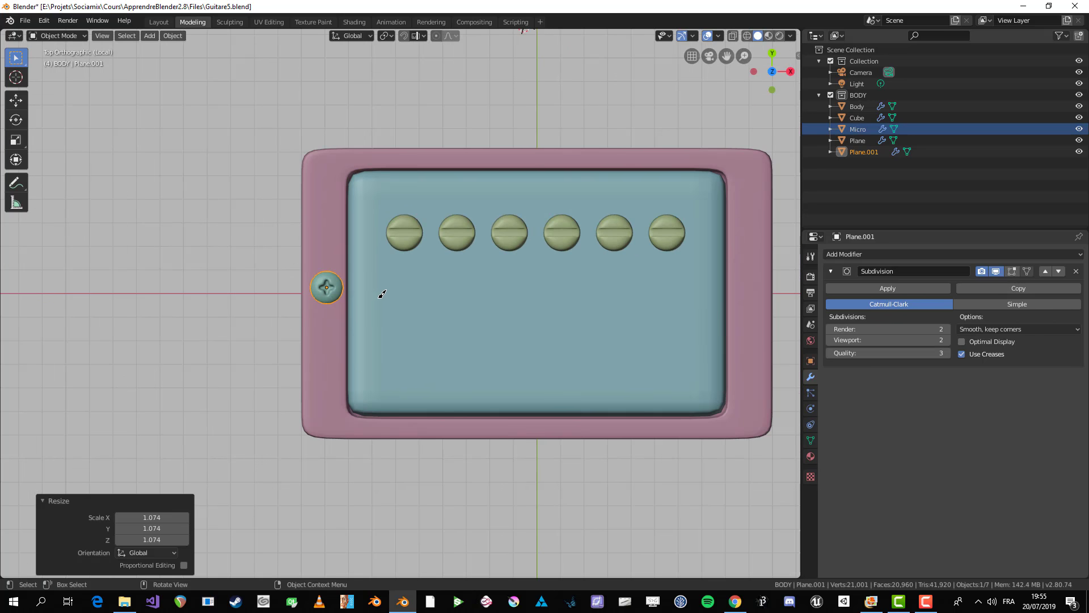
- From the front view, scale the screw by 0.950 and lower it along Z until its head rests on the frame's surface
key("KP_1")
scroll(379, 293, "up", 2)
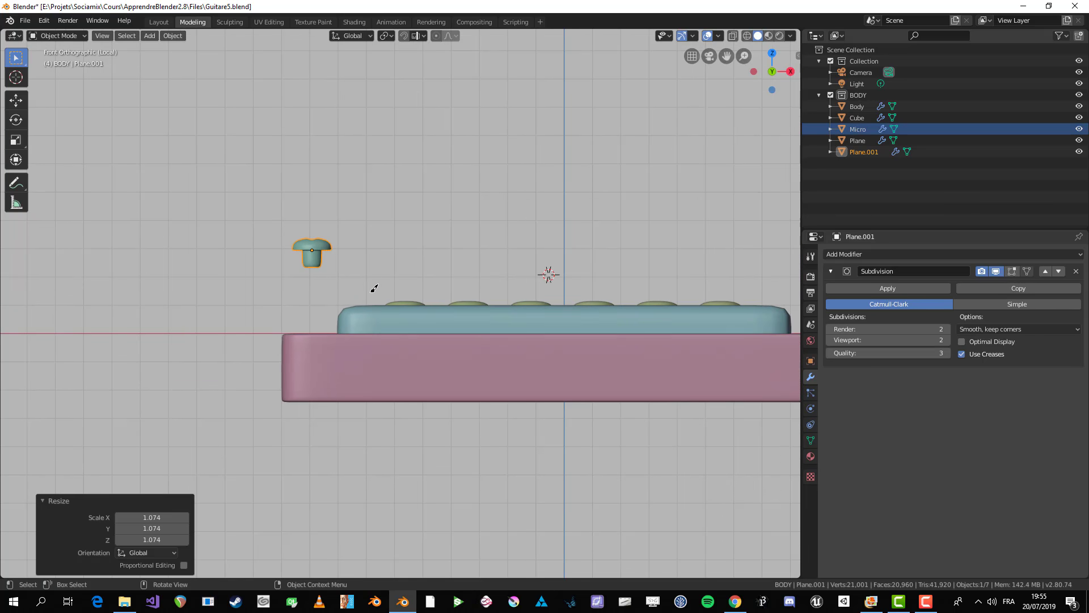
key("s")
left_click(384, 289)
key("g")
key("z")
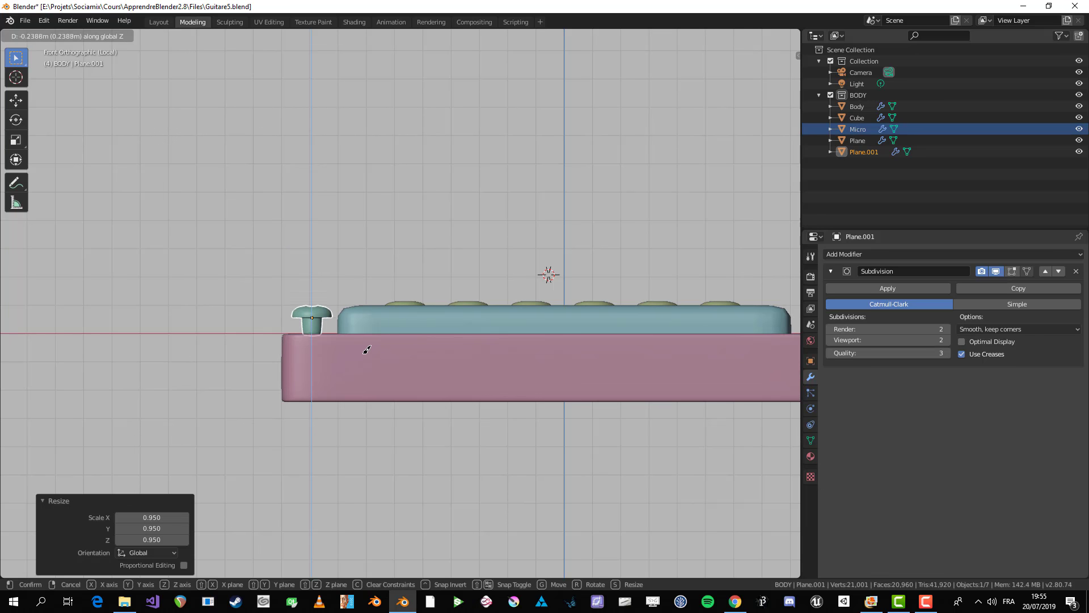
left_click(369, 356)
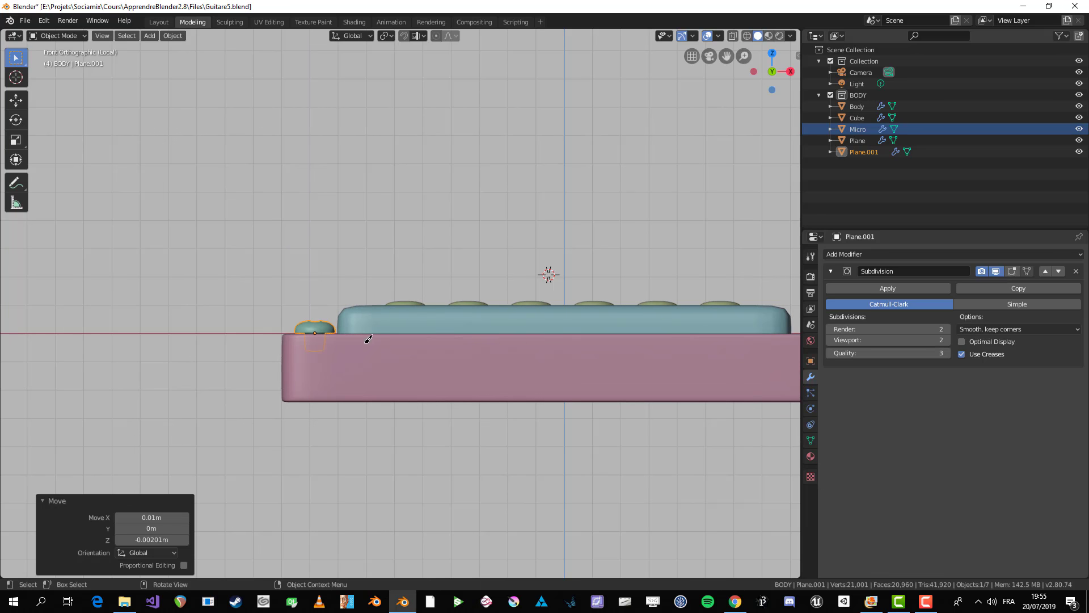
- Apply the screw's scale and check its transform values
middle_click_drag(368, 340, 366, 290)
key("ctrl+a")
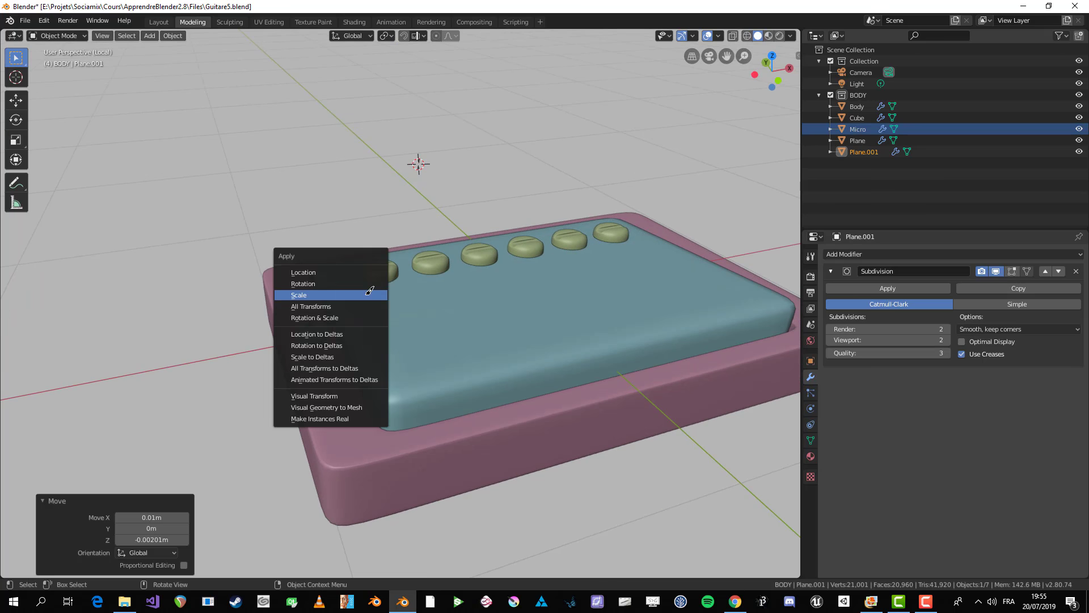
left_click(366, 292)
key("n")
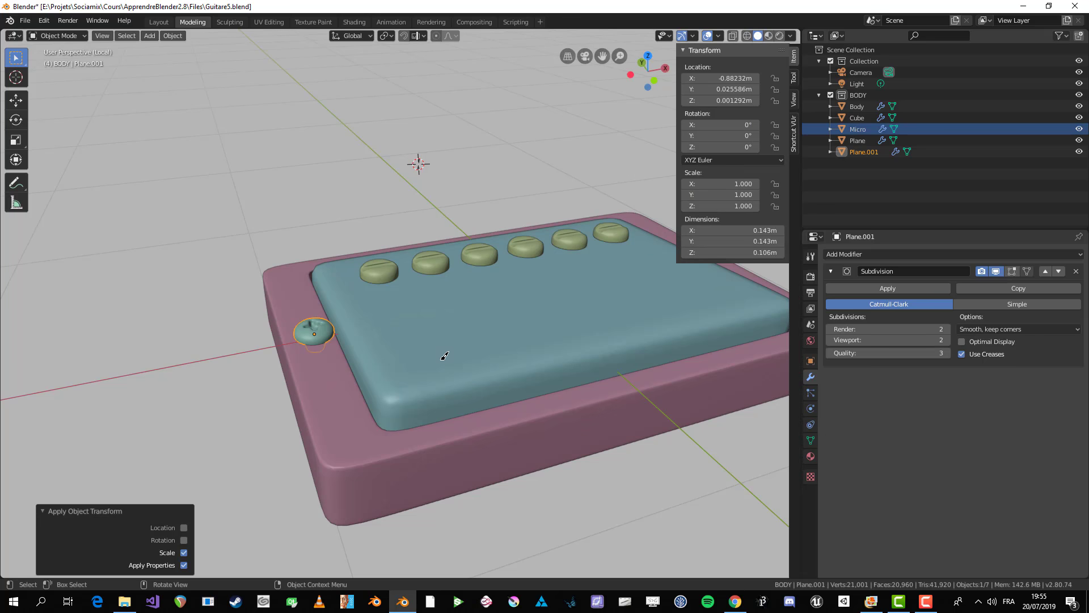
key("n")
- In Edit Mode from the top view, move the pink frame's outer side vertices outward along X by about 0.046 m to widen the border
key("KP_7")
key("alt+a")
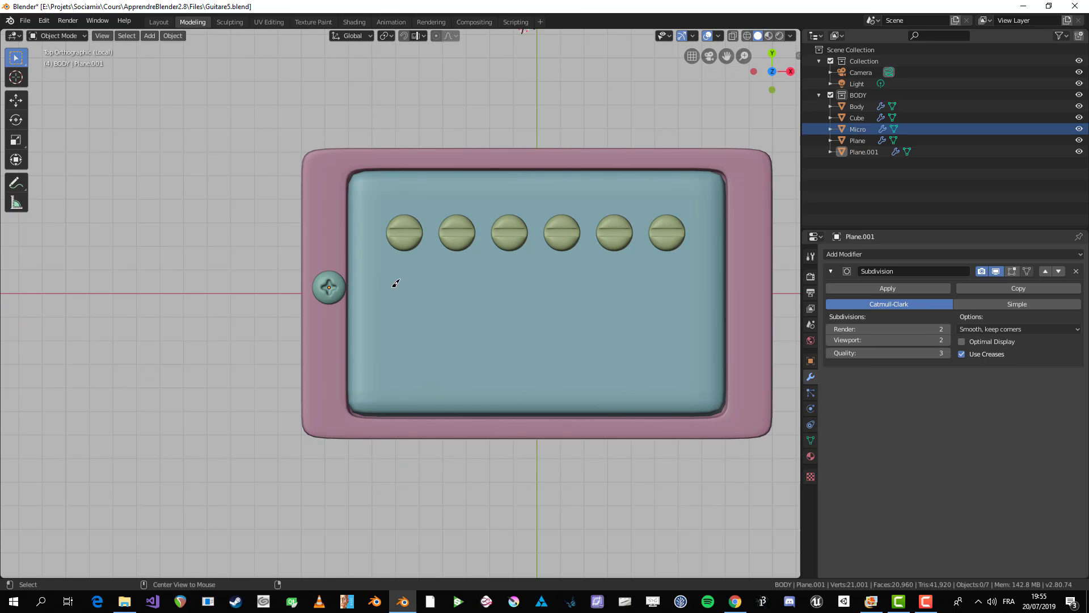
left_click(313, 345)
key("Tab")
scroll(375, 325, "down", 1)
middle_click_drag(633, 272, 532, 262, "shift")
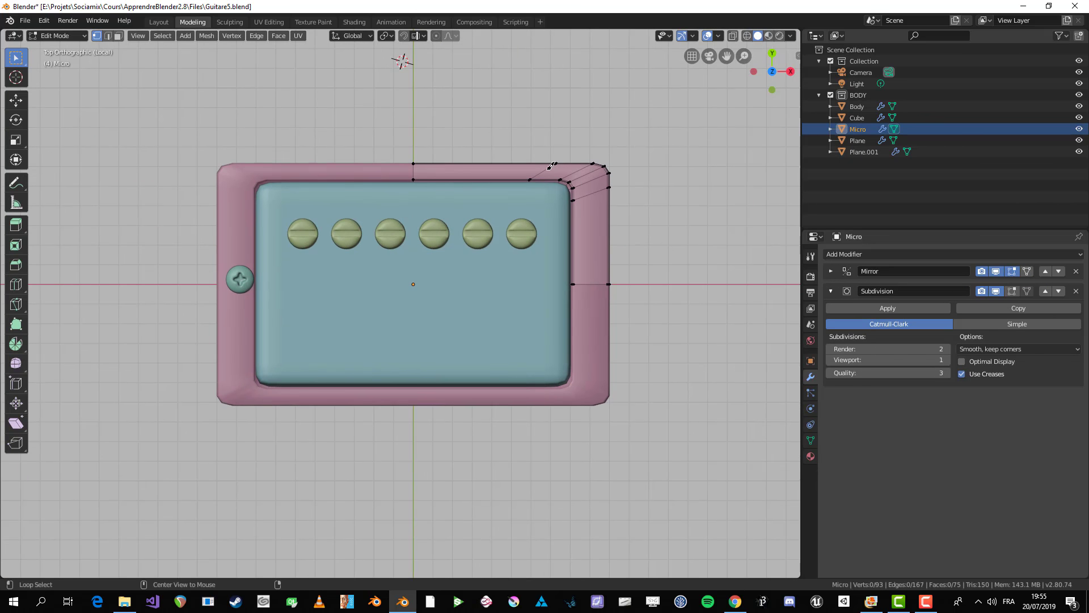
key("alt+z")
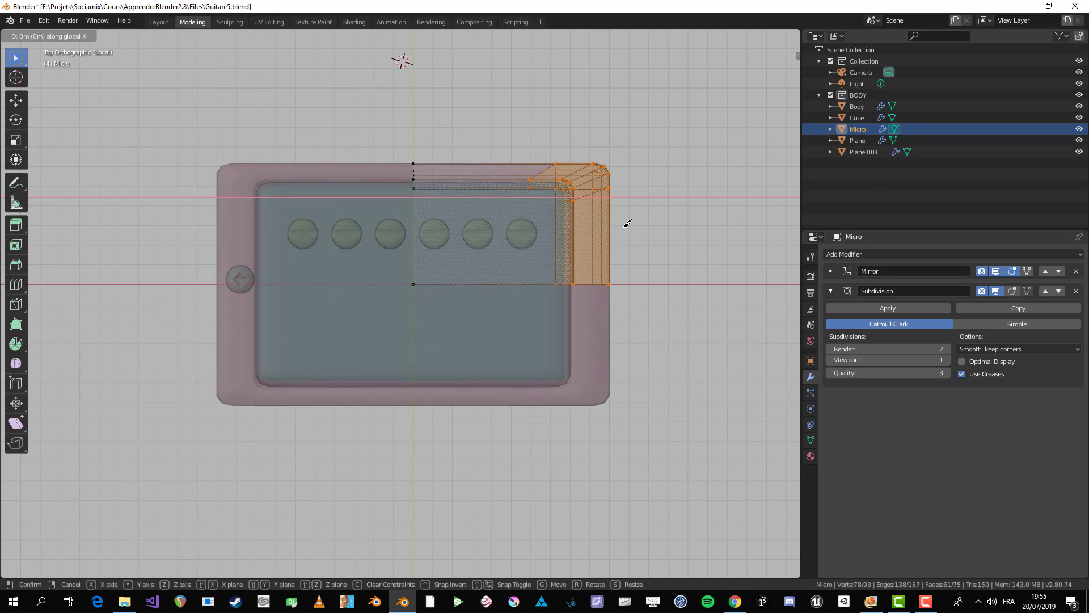
key("alt+a")
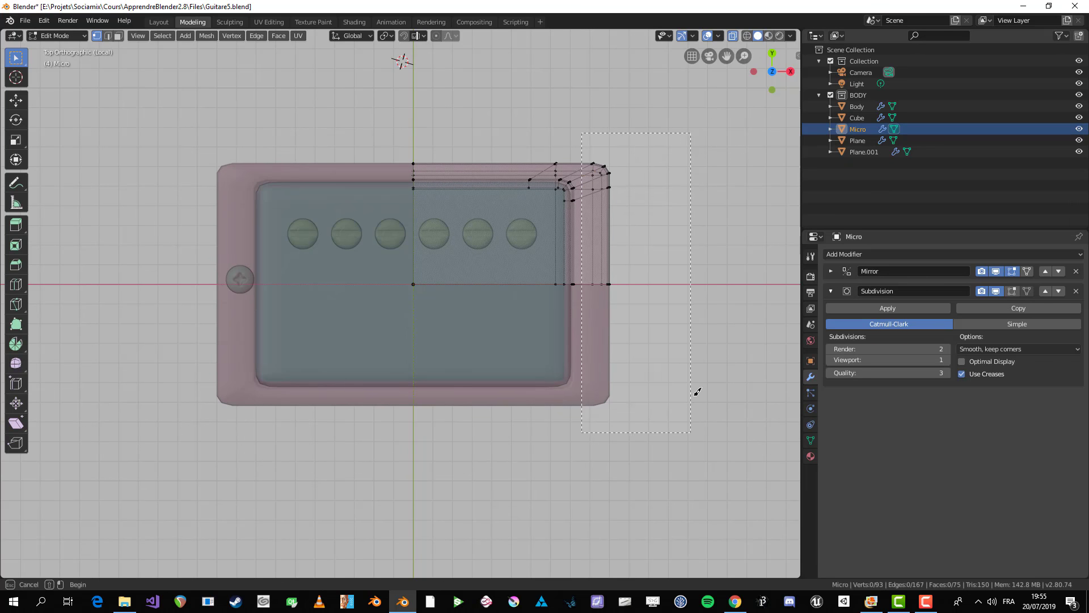
left_click_drag(697, 391, 692, 408)
key("g")
key("x")
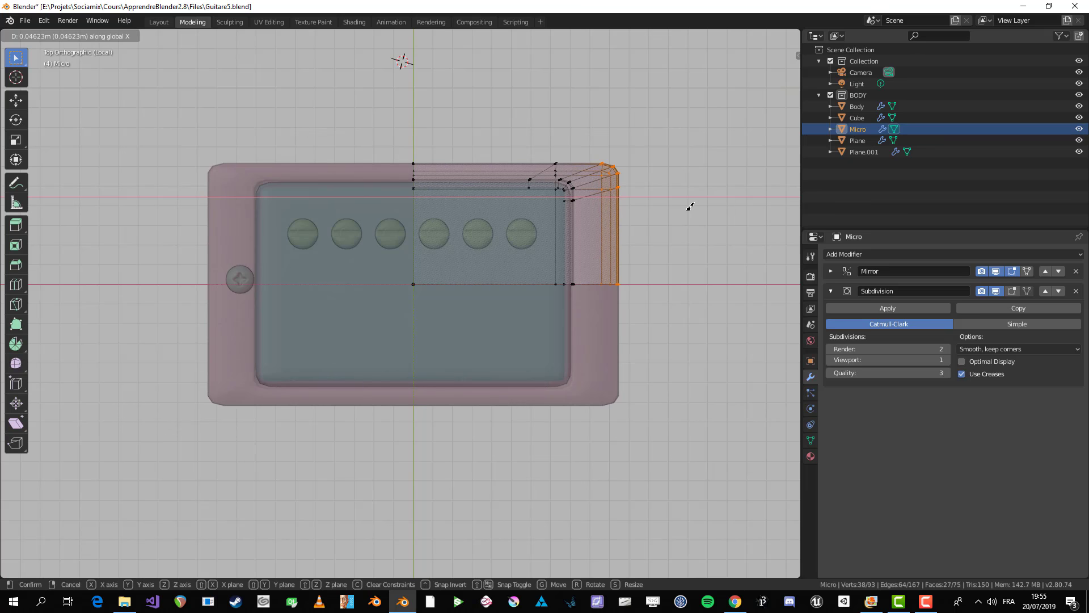
left_click(690, 206)
key("Tab")
key("alt+z")
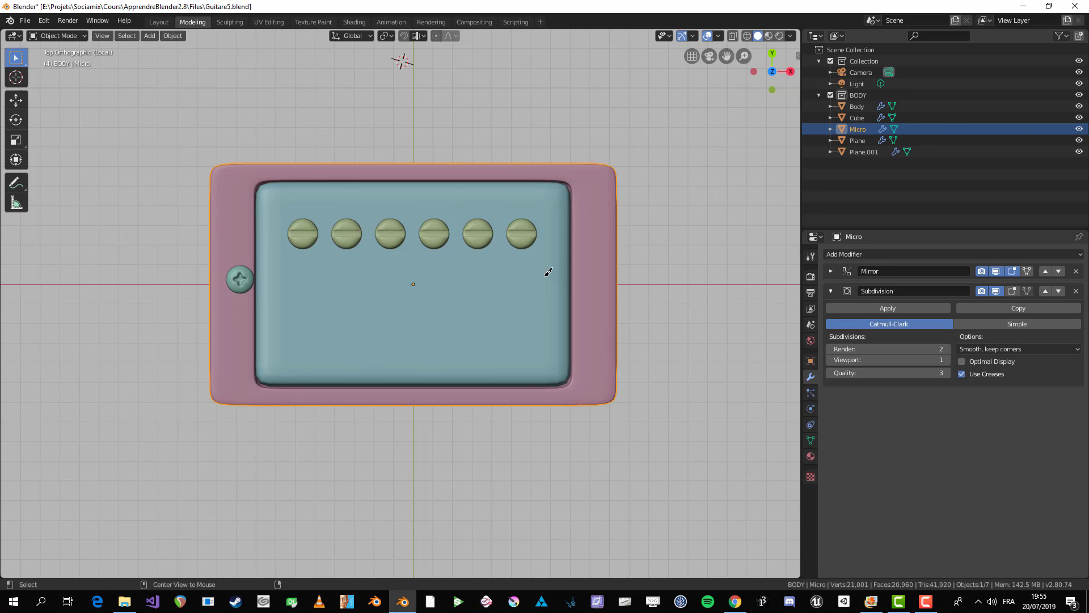
- Recentre the screw on the widened left border, moving it -0.0381 m in X and -0.0221 m in Y
left_click(245, 287)
scroll(407, 272, "up", 2)
key("g")
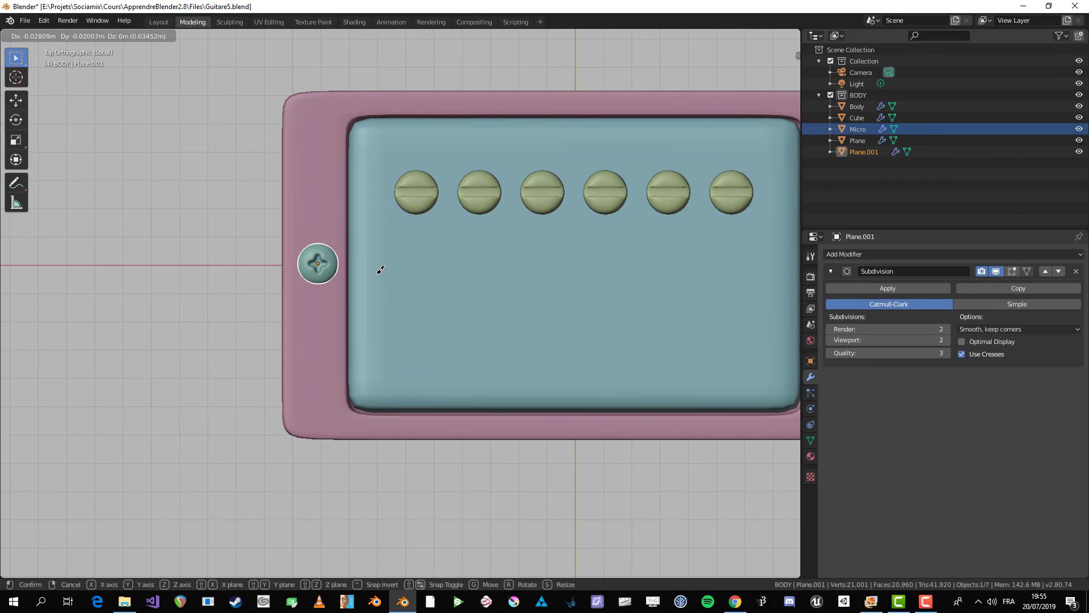
left_click(378, 270)
scroll(427, 267, "down", 4)
middle_click_drag(428, 268, 403, 381, "shift")
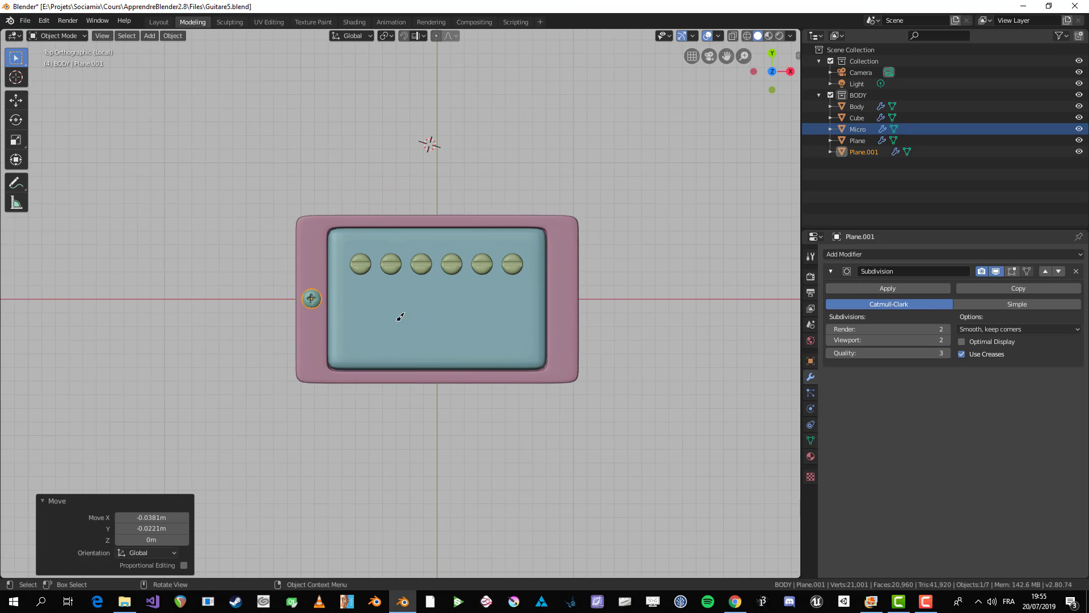
scroll(396, 414, "up", 2)
key("alt+a")
- Add a Mirror modifier on the X axis to the screw and place it above the Subdivision modifier
middle_click_drag(275, 364, 284, 363)
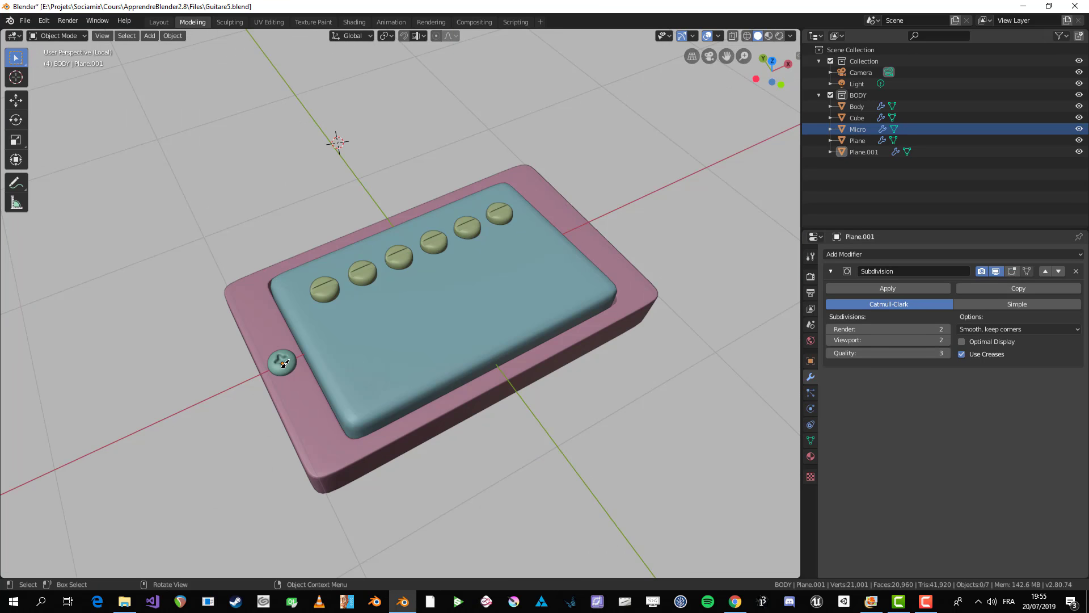
middle_click_drag(354, 459, 314, 466)
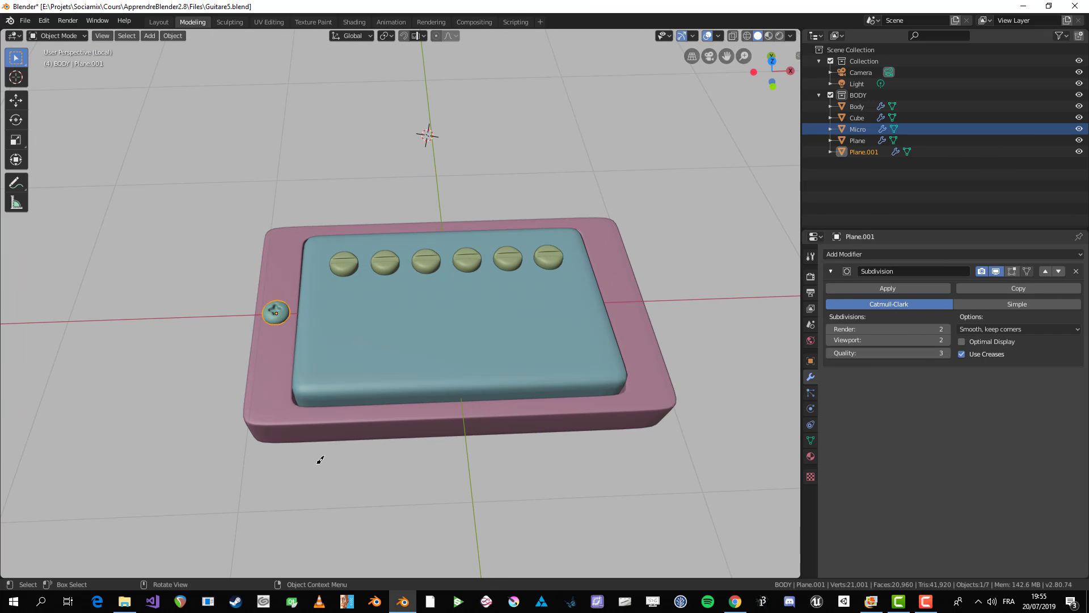
key("KP_7")
left_click(897, 253)
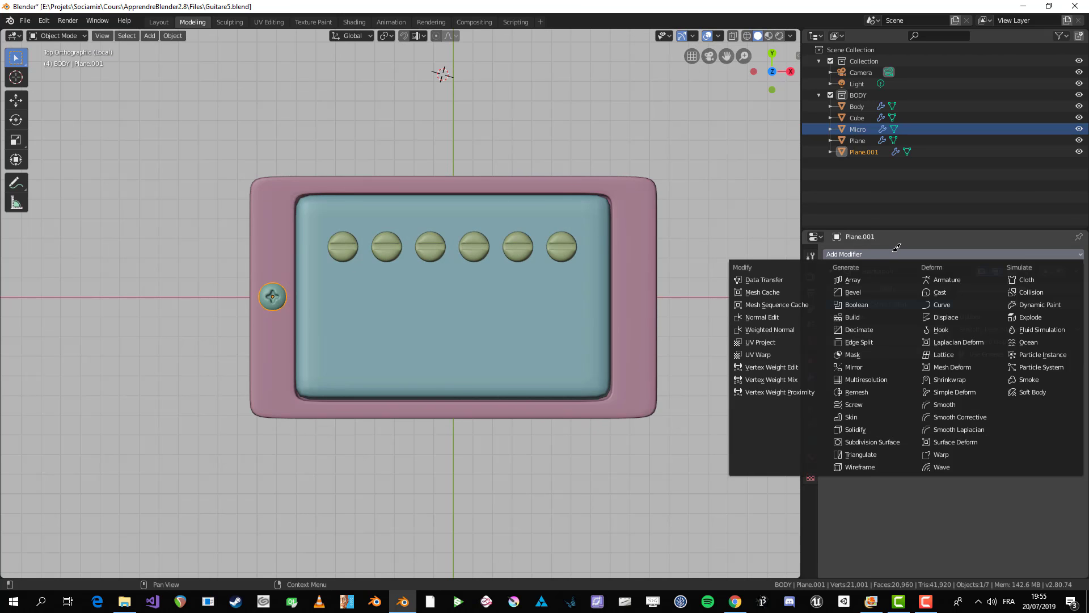
left_click(877, 365)
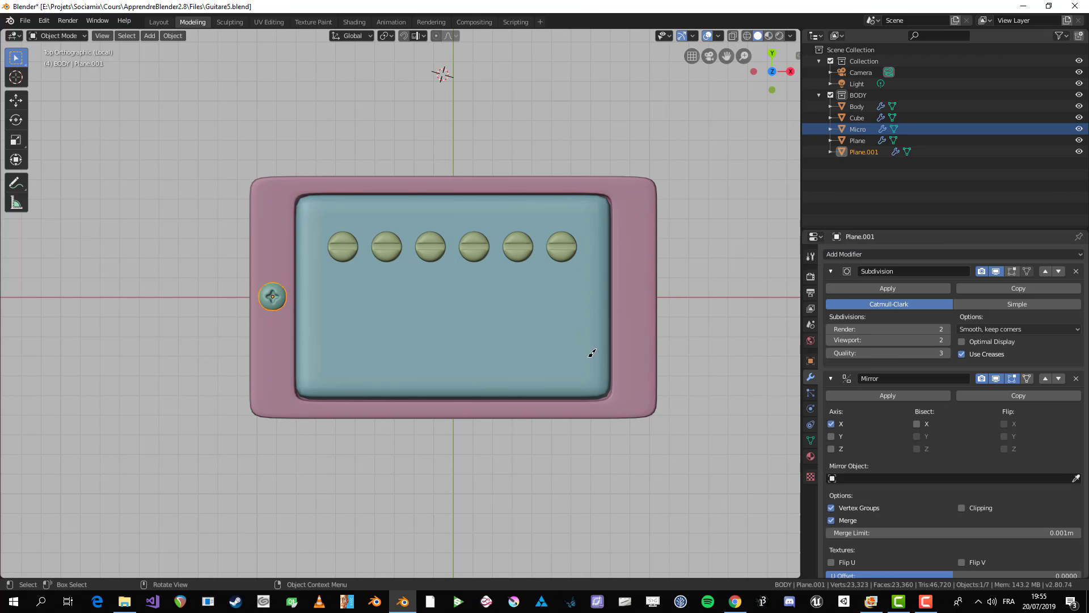
left_click(837, 271)
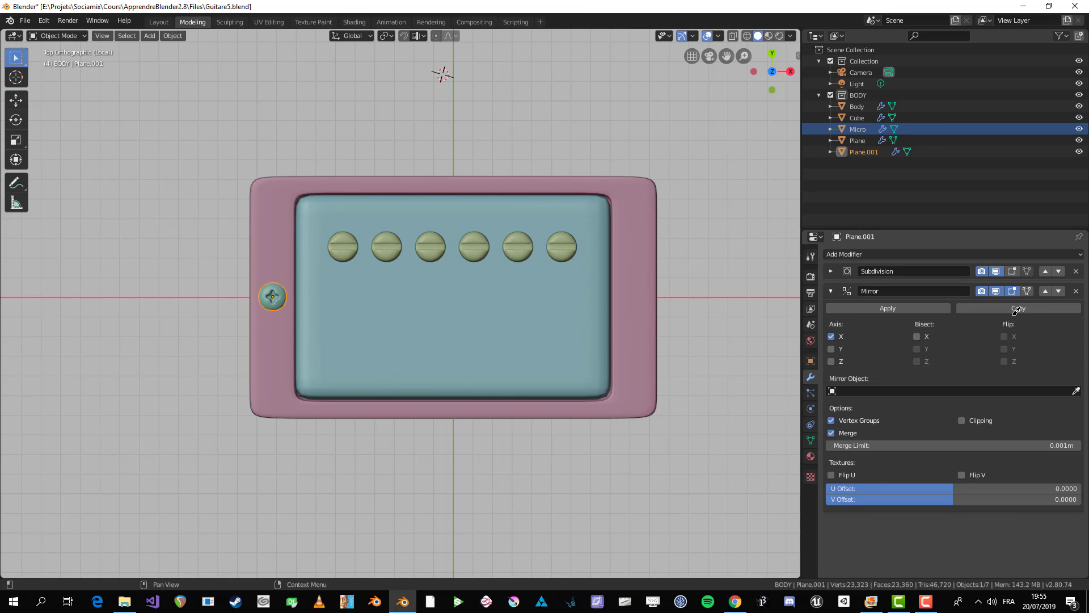
left_click(1045, 290)
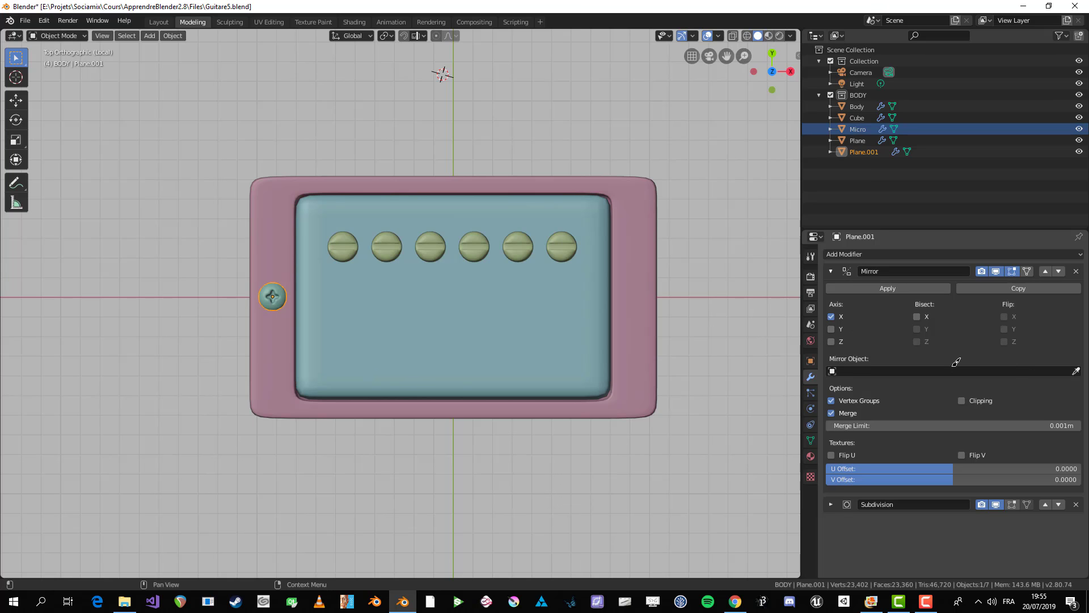
- Set the pickup's blue central block, Cube, as the Mirror Object of the screw's Mirror modifier
left_click(1077, 369)
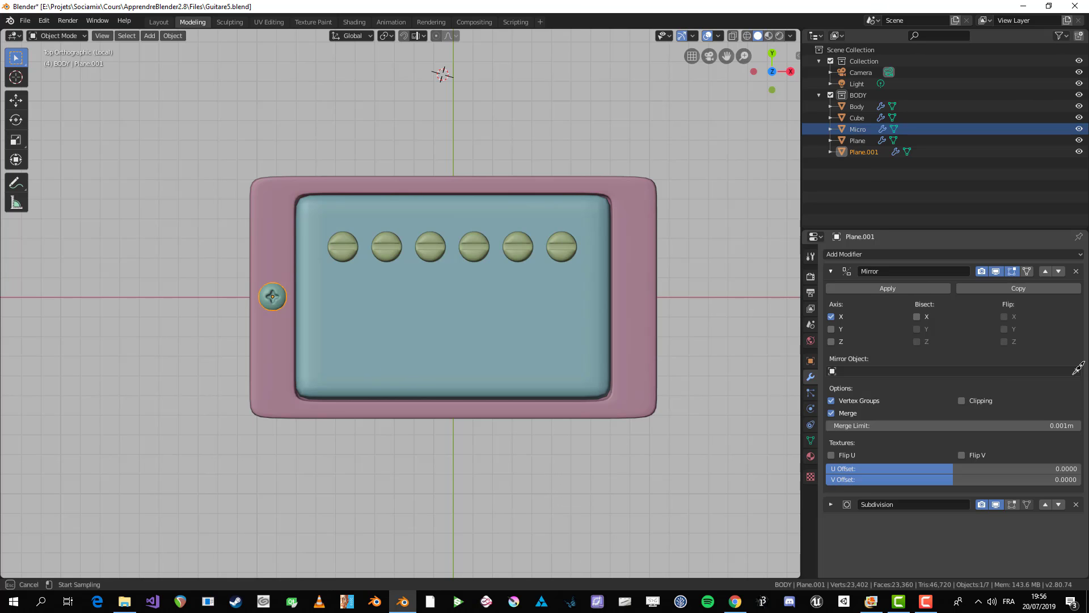
left_click(495, 294)
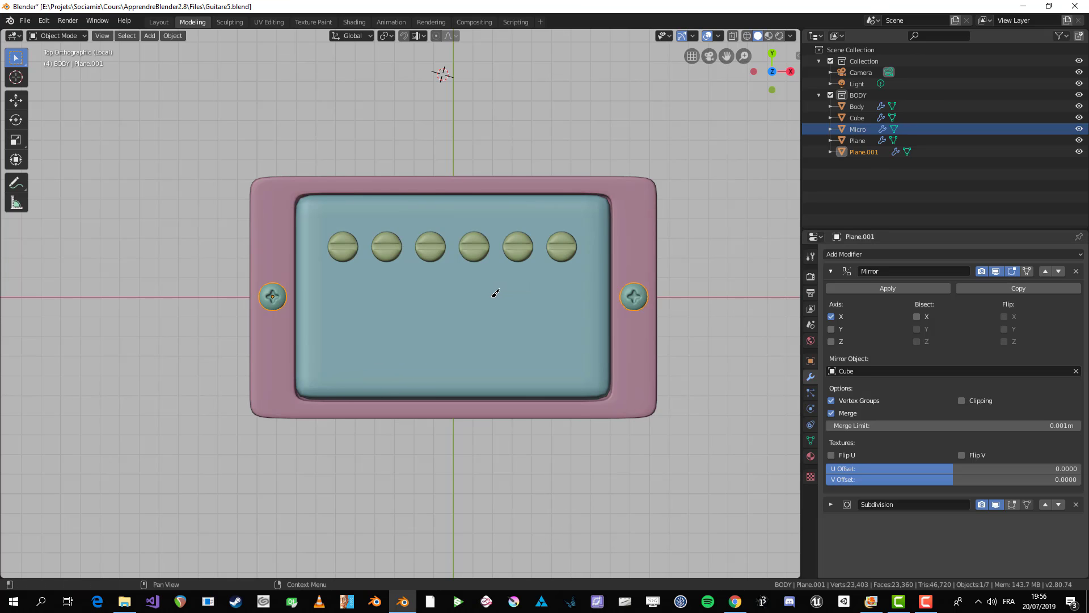
middle_click_drag(494, 293, 567, 300)
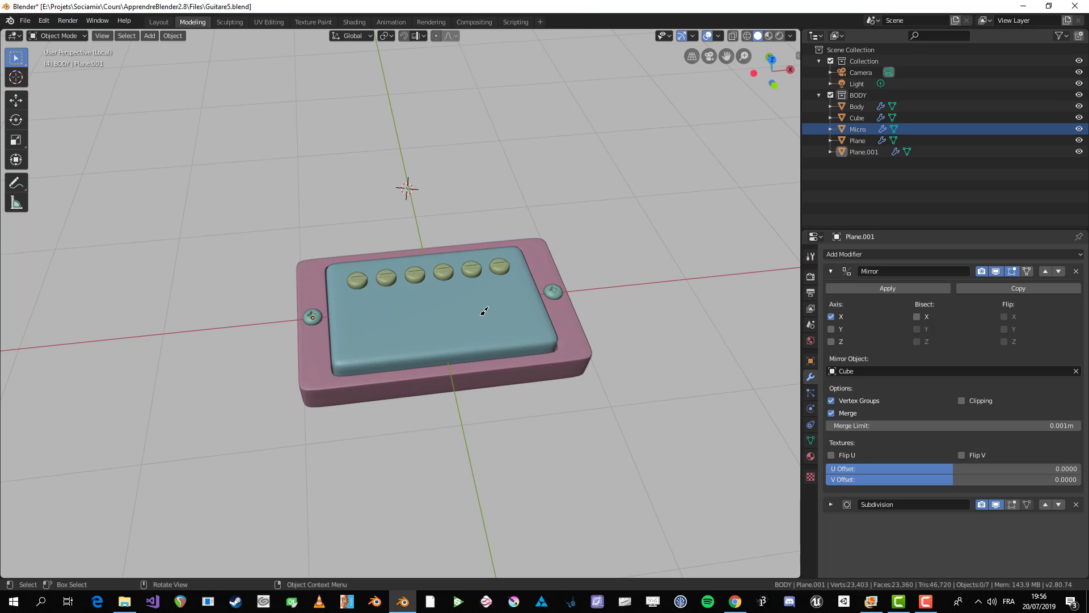
- Try moving the pickup's central block to test how the mirrored screw follows it
left_click(415, 319)
key("g")
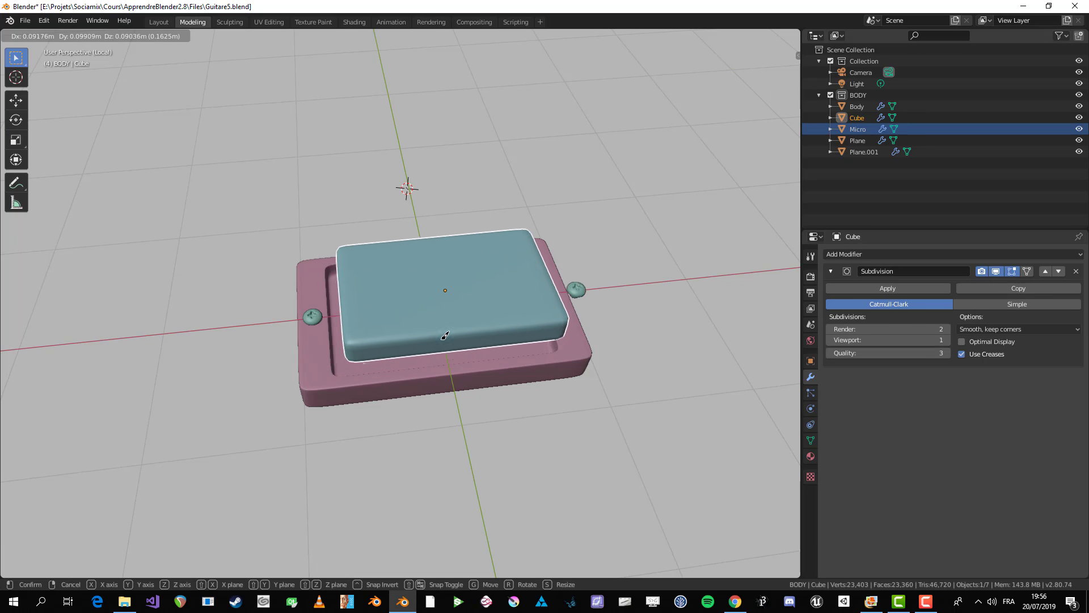
left_click(496, 342)
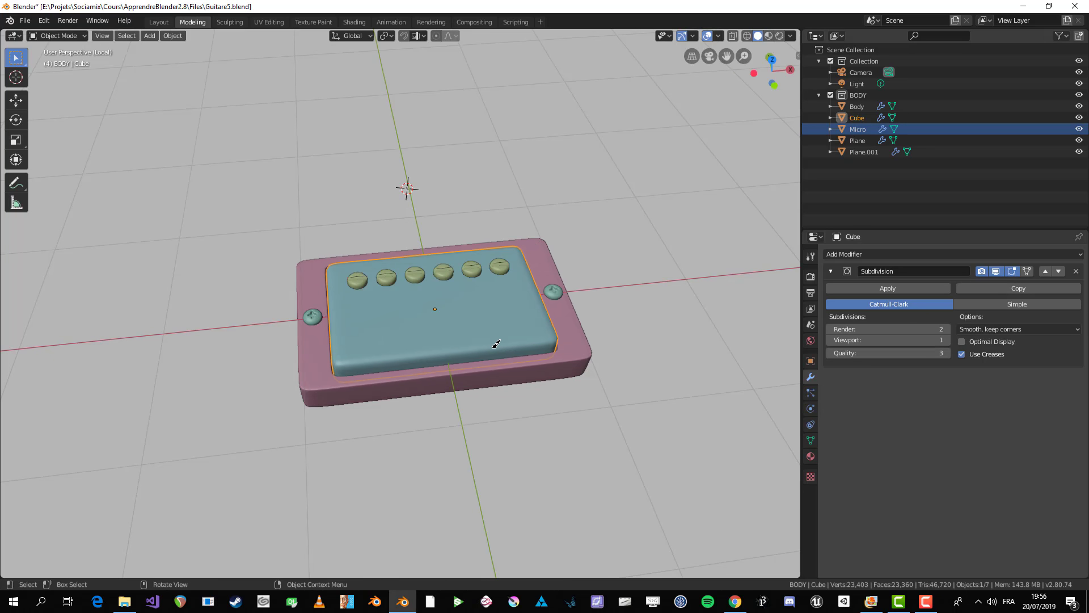
- Examine the pickup with its two mirrored screws from an angle and from the top view
scroll(496, 343, "down", 2)
middle_click_drag(495, 343, 601, 437)
scroll(600, 437, "up", 4)
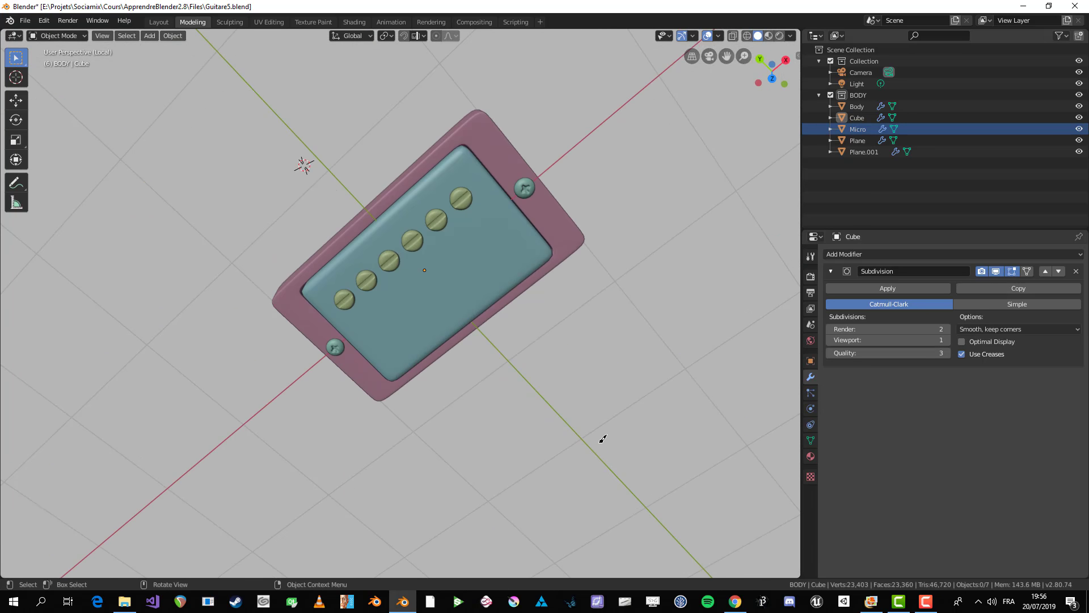
key("KP_7")
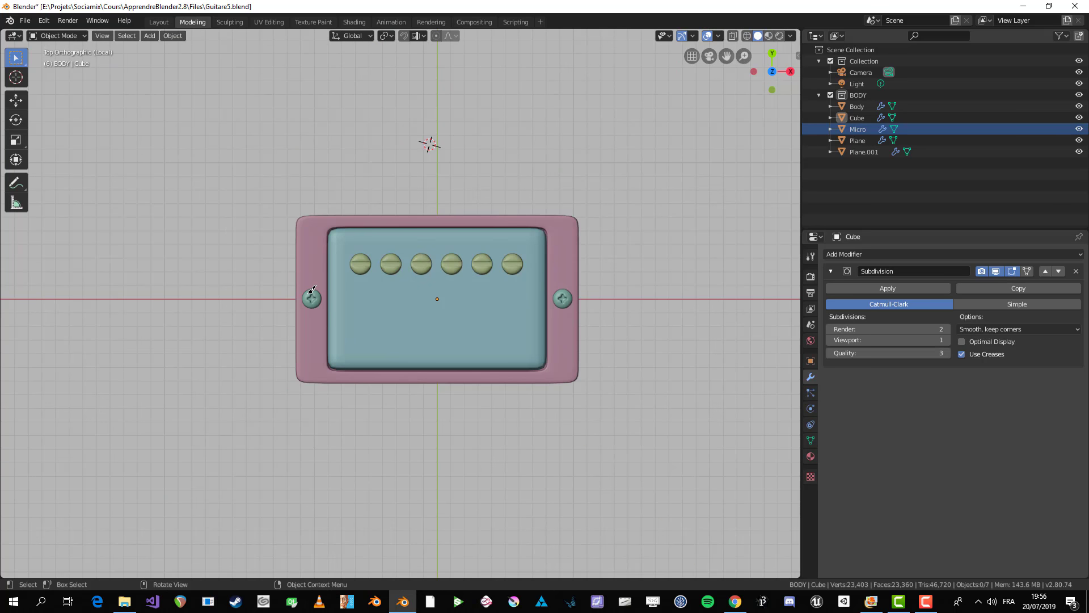
left_click(311, 292)
scroll(322, 295, "up", 1)
scroll(321, 295, "up", 1)
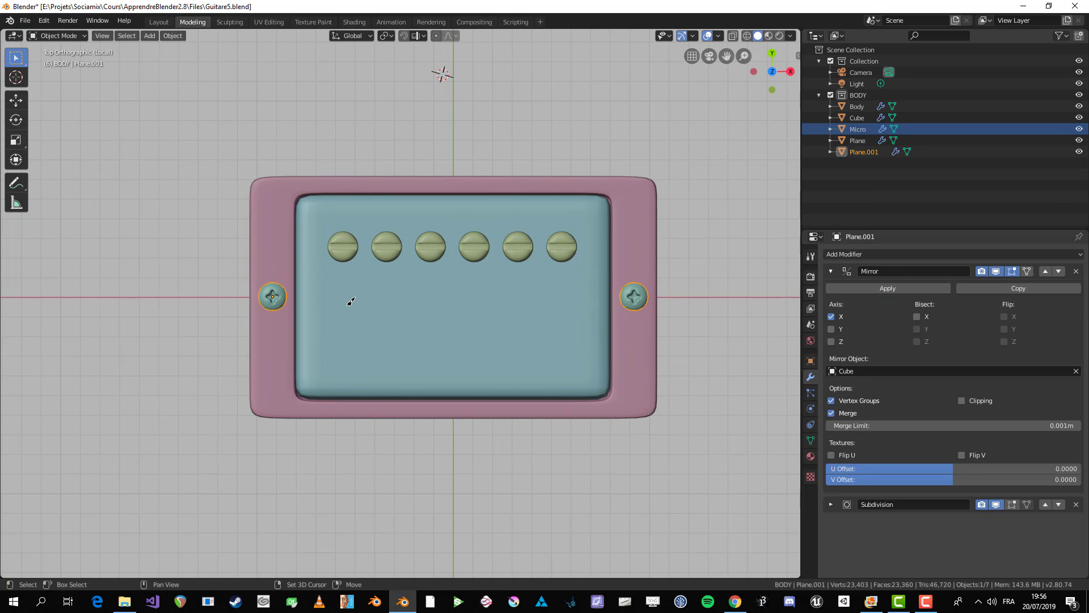
middle_click_drag(351, 302, 354, 313, "shift")
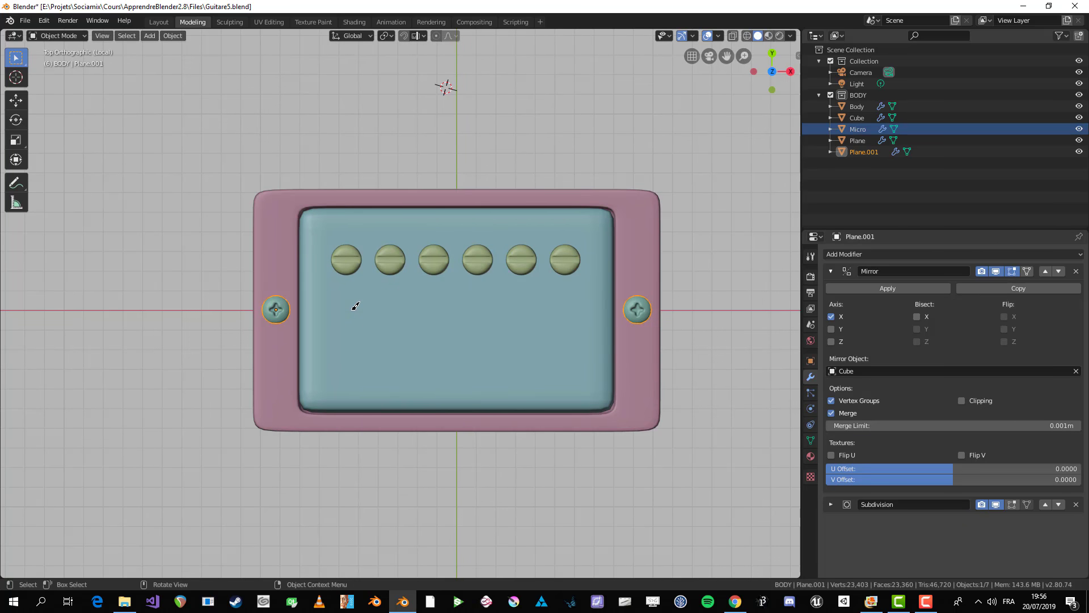
scroll(406, 236, "down", 3)
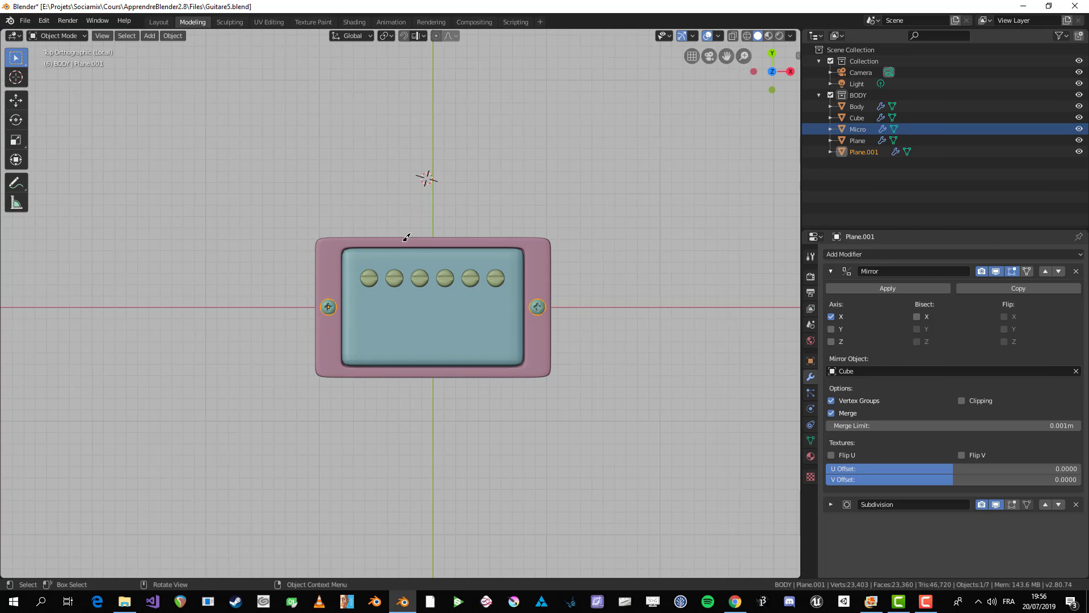
- Add a 2 m cube in the empty space above the pickup in top view and scale it by 0.363
key("alt+a")
middle_click_drag(406, 236, 416, 339, "shift")
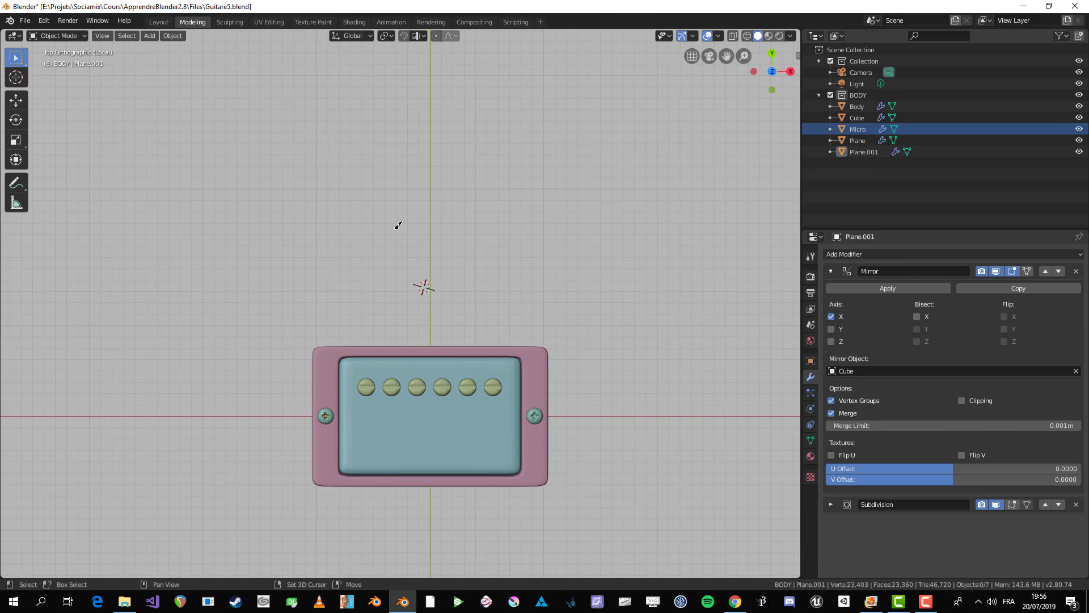
middle_click_drag(398, 225, 423, 244, "shift")
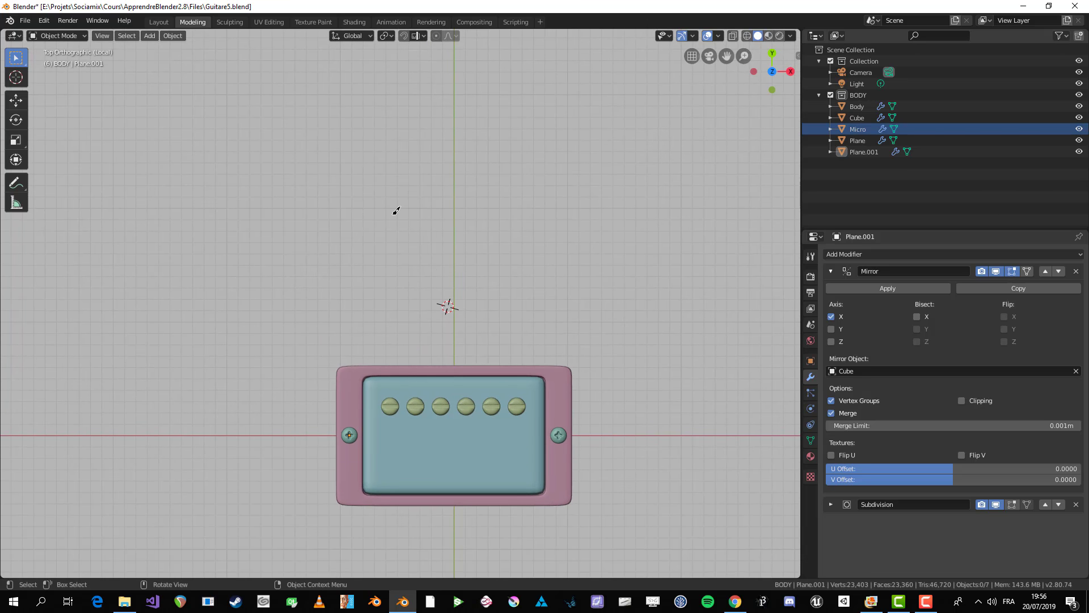
key("shift+a")
left_click(416, 213)
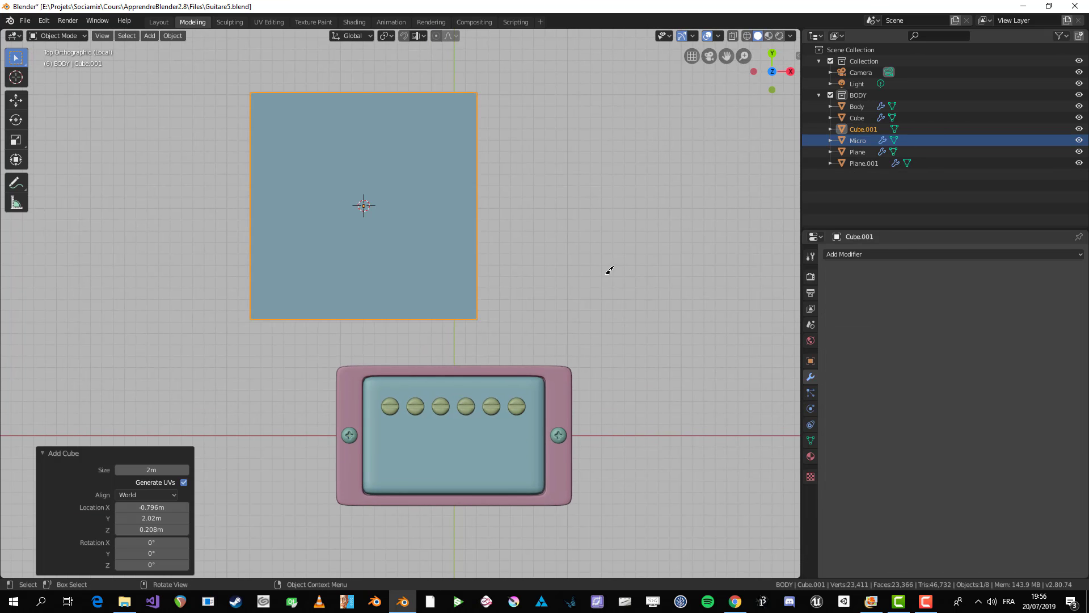
key("s")
left_click(455, 229)
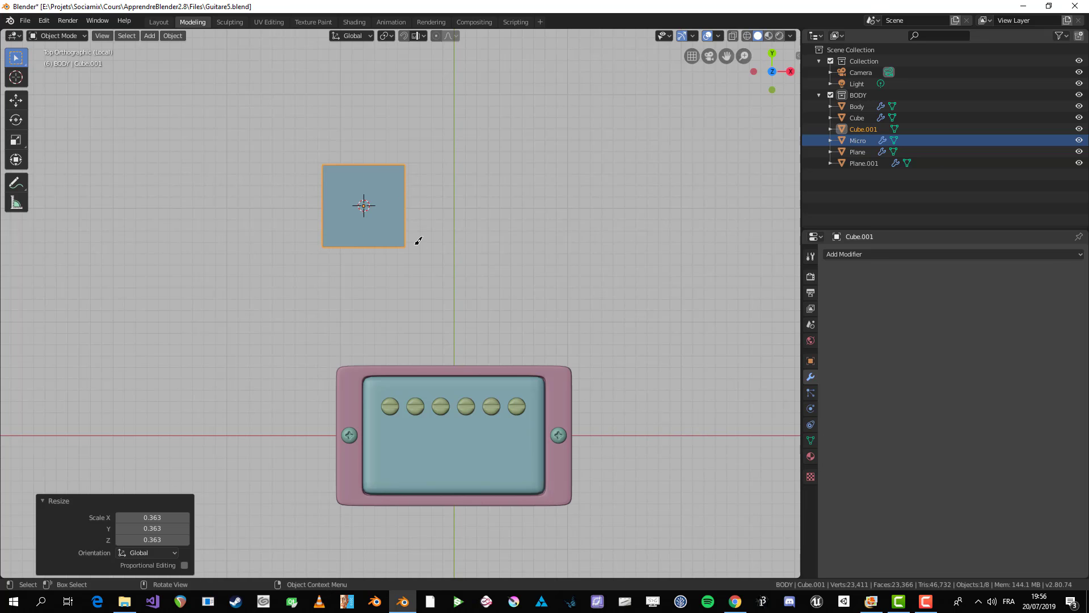
- Duplicate the test cube beside the original and reshape the copy by moving one corner and scaling a top edge
key("shift+d")
left_click(540, 240)
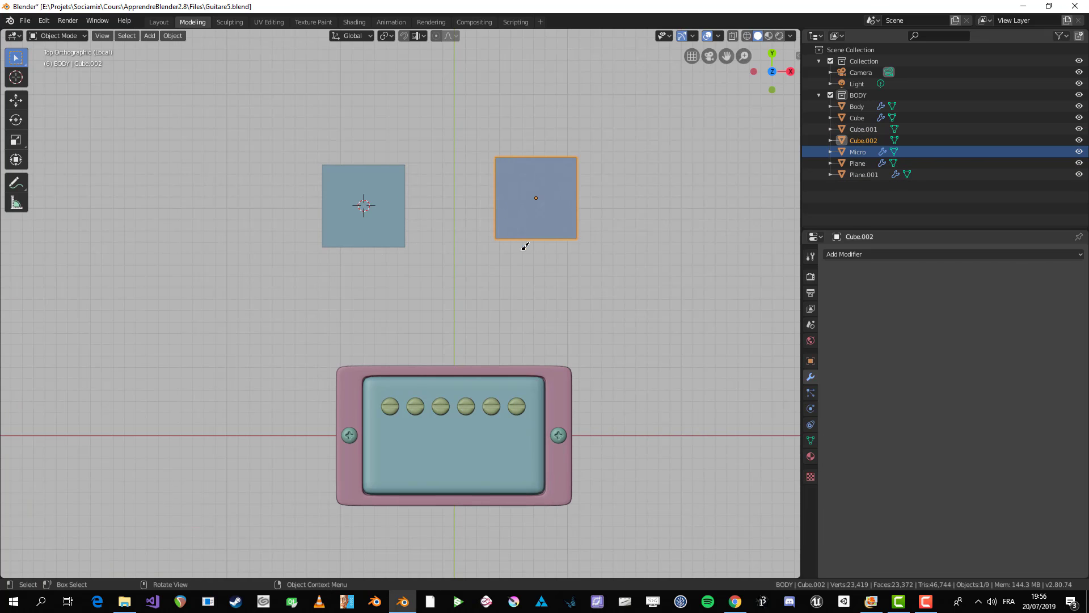
middle_click_drag(525, 243, 505, 222)
key("Tab")
left_click(508, 228)
key("g")
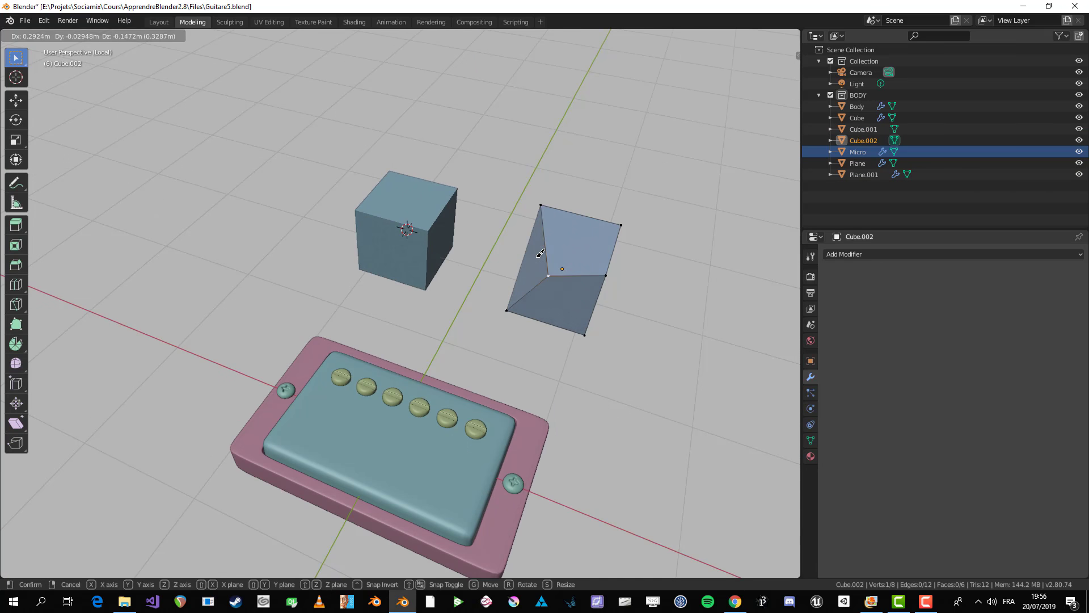
left_click(574, 223)
left_click(540, 204)
left_click(623, 226, "shift")
key("s")
left_click(639, 232)
key("Tab")
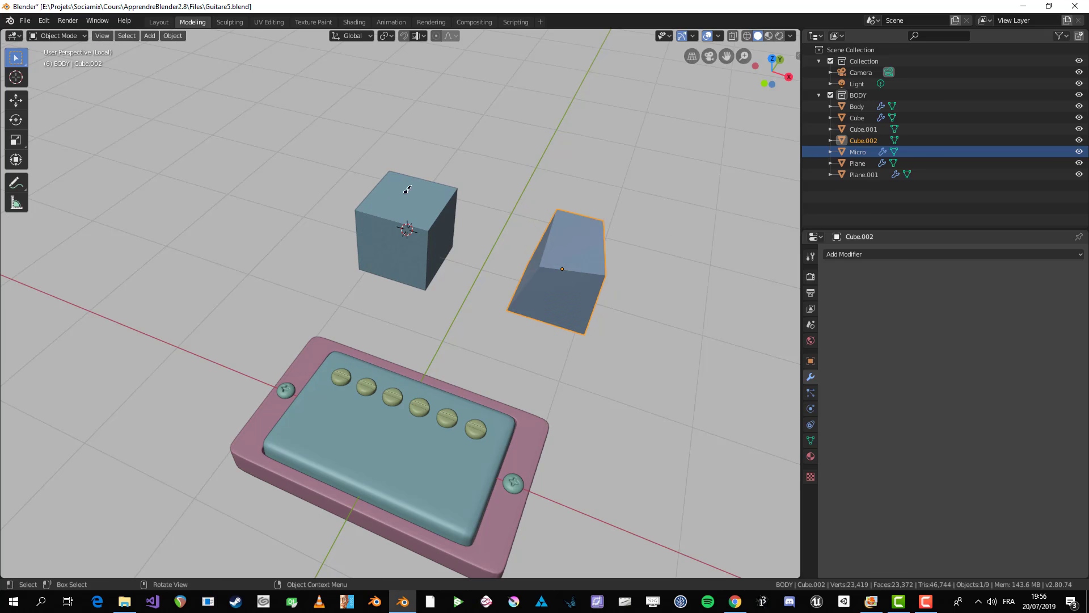
- Reshape the original test cube by moving its front top edge outward
left_click(402, 224)
key("Tab")
left_click(355, 210)
left_click(429, 230, "shift")
key("g")
left_click(370, 257)
key("Tab")
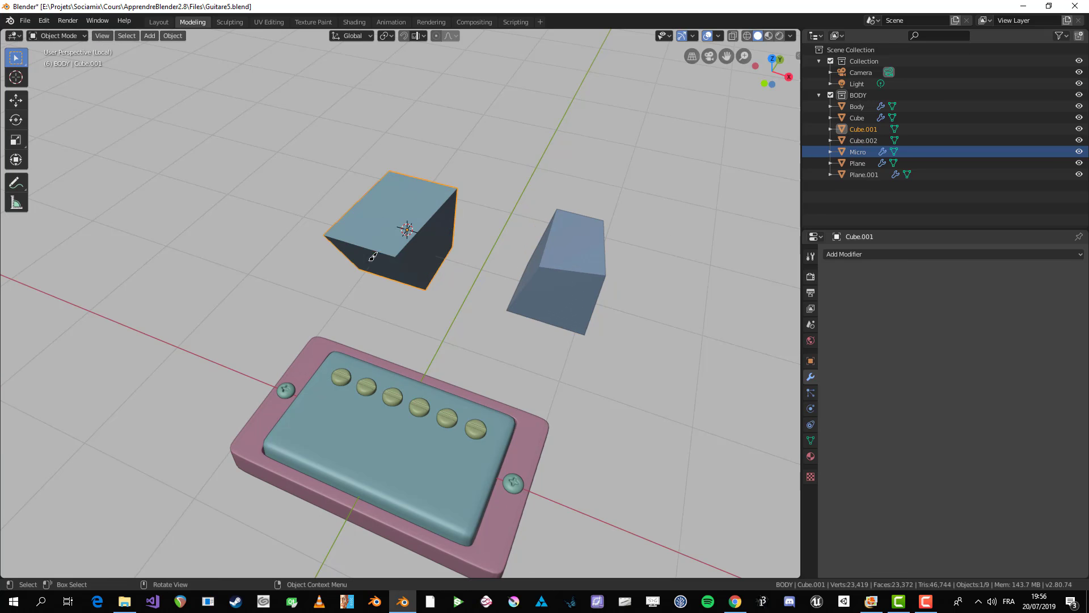
- Duplicate the reshaped original cube behind the other two and move the front top edge of this copy
scroll(400, 260, "down", 1)
middle_click_drag(410, 265, 406, 279, "shift")
key("shift+d")
left_click(458, 181)
key("Tab")
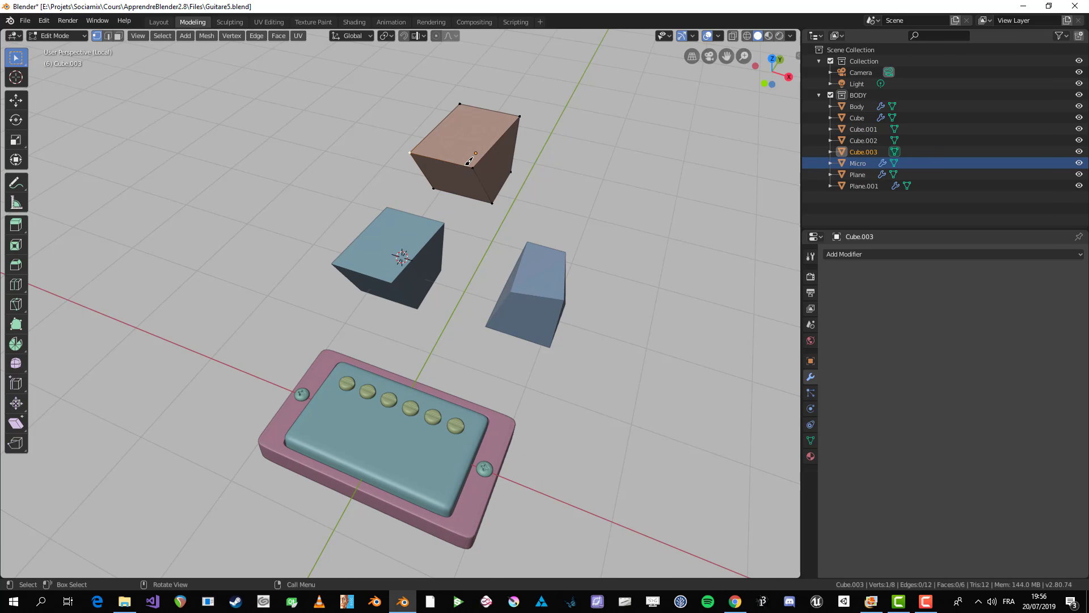
left_click(471, 166, "shift")
middle_click_drag(566, 188, 495, 236)
key("g")
left_click(549, 236)
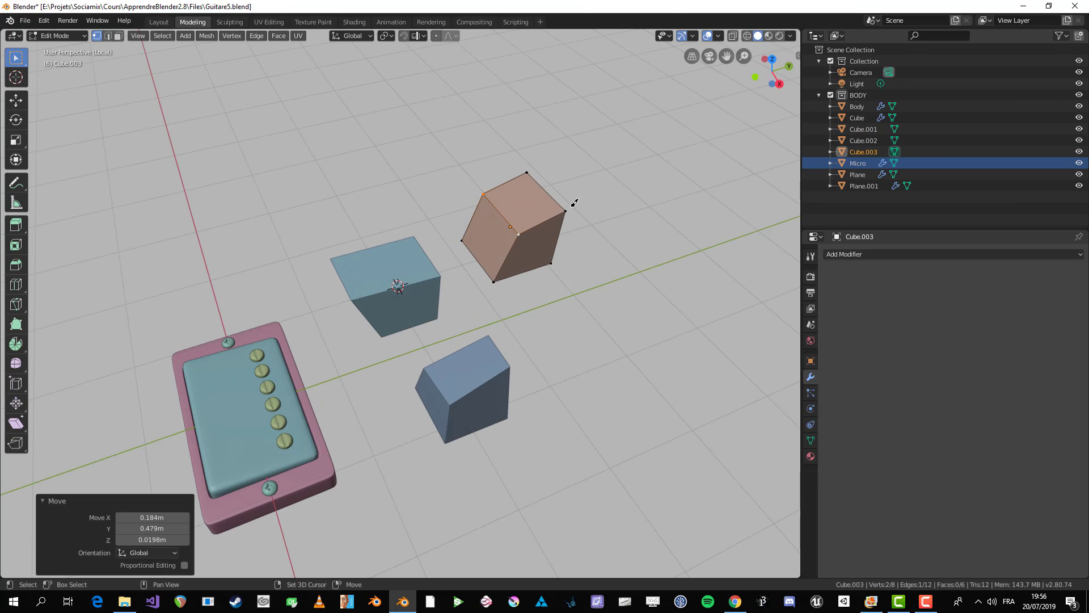
- Extrude the top face of the rear cube upward
left_click(572, 218, "shift")
key("e")
left_click(573, 192)
key("Tab")
scroll(454, 274, "down", 3)
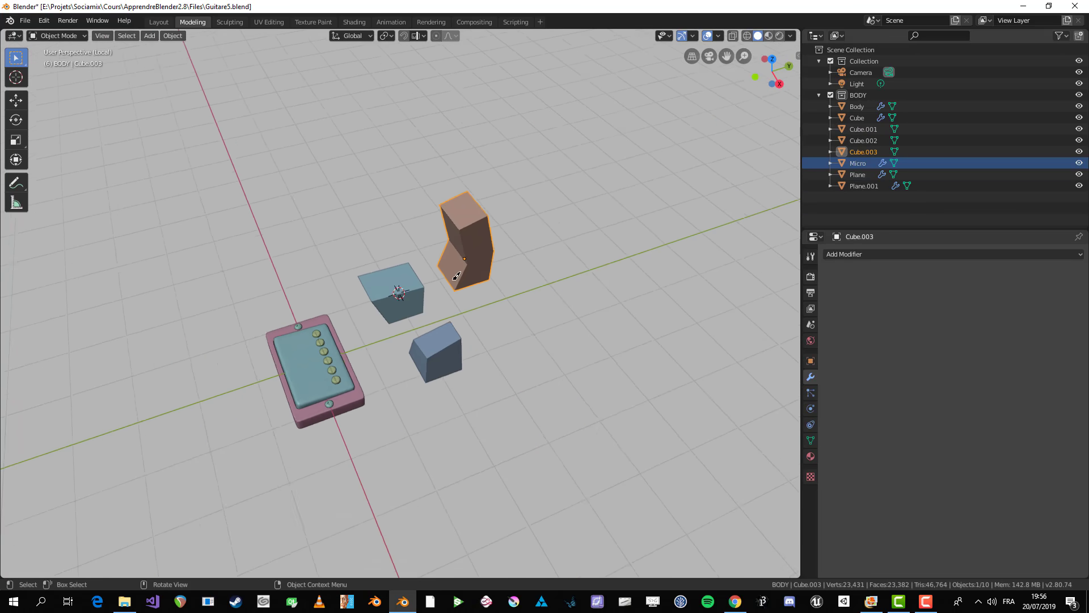
- Create a linked duplicate of the extruded block beside it
middle_click_drag(454, 275, 537, 255)
left_click(537, 255)
scroll(420, 224, "up", 3)
left_click(419, 213)
middle_click_drag(420, 213, 400, 251, "shift")
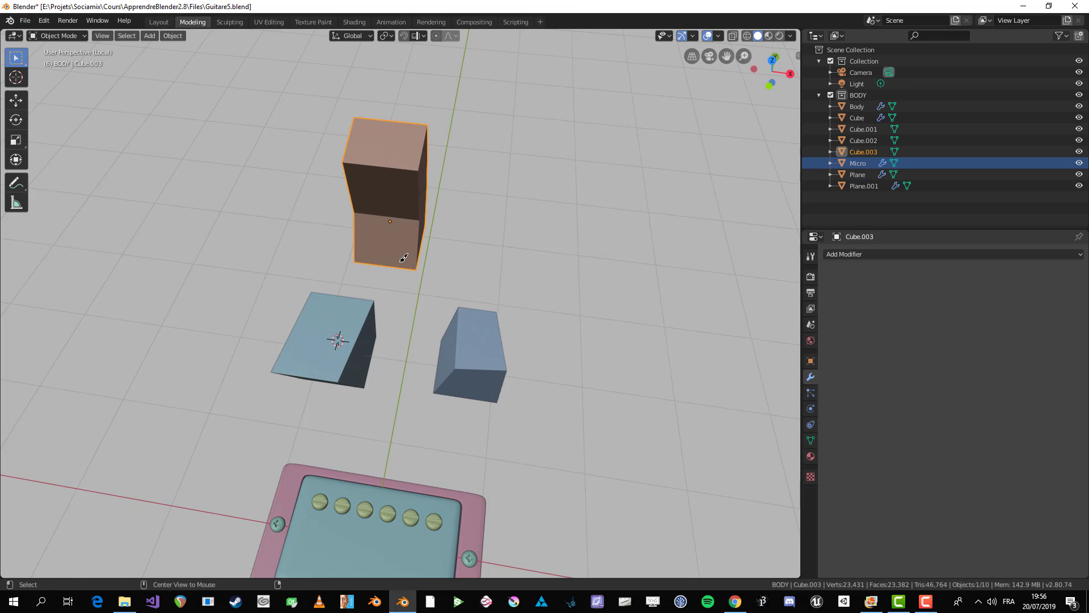
key("alt+d")
left_click(566, 272)
- Edit the linked duplicate's mesh by moving a front top corner outward to test the shared geometry
middle_click_drag(574, 297, 552, 191)
key("Tab")
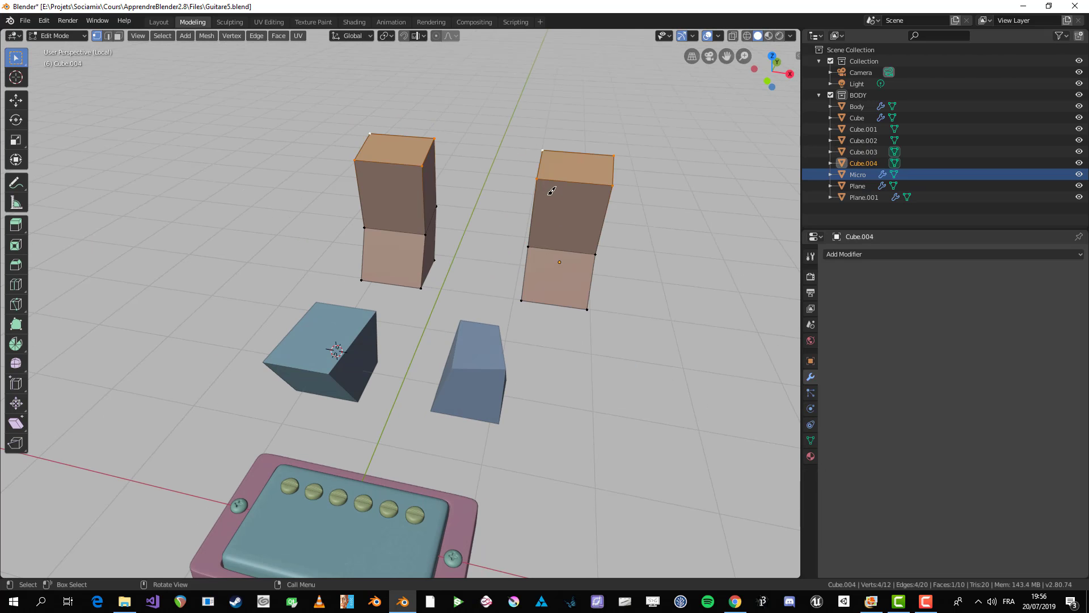
middle_click_drag(676, 233, 482, 224)
left_click(418, 166)
key("g")
left_click(415, 148)
key("Tab")
scroll(399, 196, "down", 2)
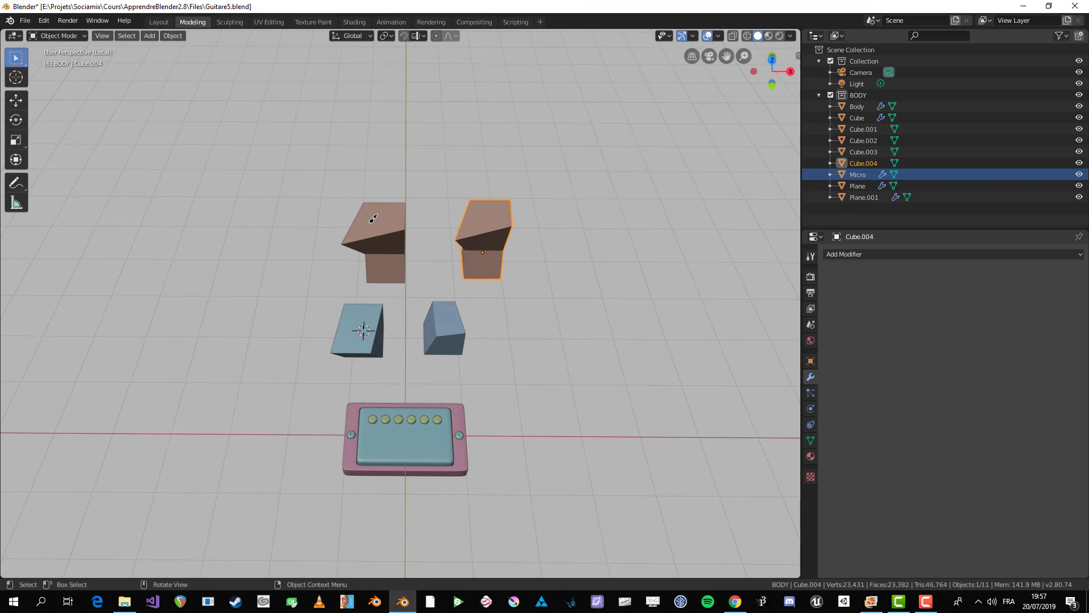
- Delete all four test cubes behind the pickup
left_click(372, 241, "shift")
left_click_drag(301, 233, 544, 357)
key("x")
left_click(543, 358)
- In top view, duplicate the cross-recess screw about 0.474 m along Y to the upper corner of the frame
middle_click_drag(411, 512, 438, 385, "shift")
scroll(438, 385, "up", 4)
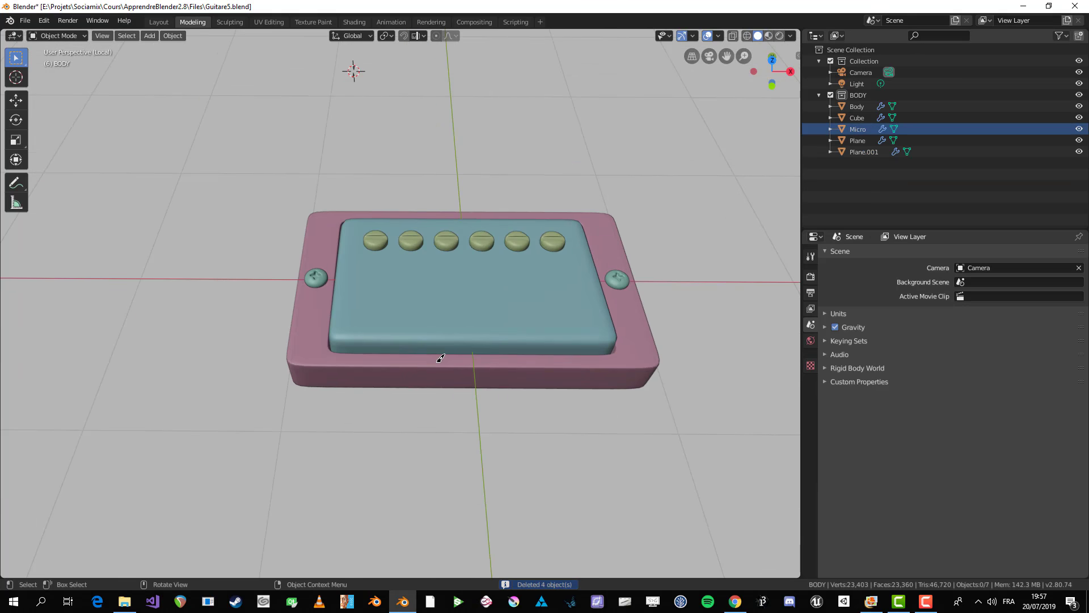
key("KP_7")
scroll(401, 359, "up", 2)
left_click(304, 361)
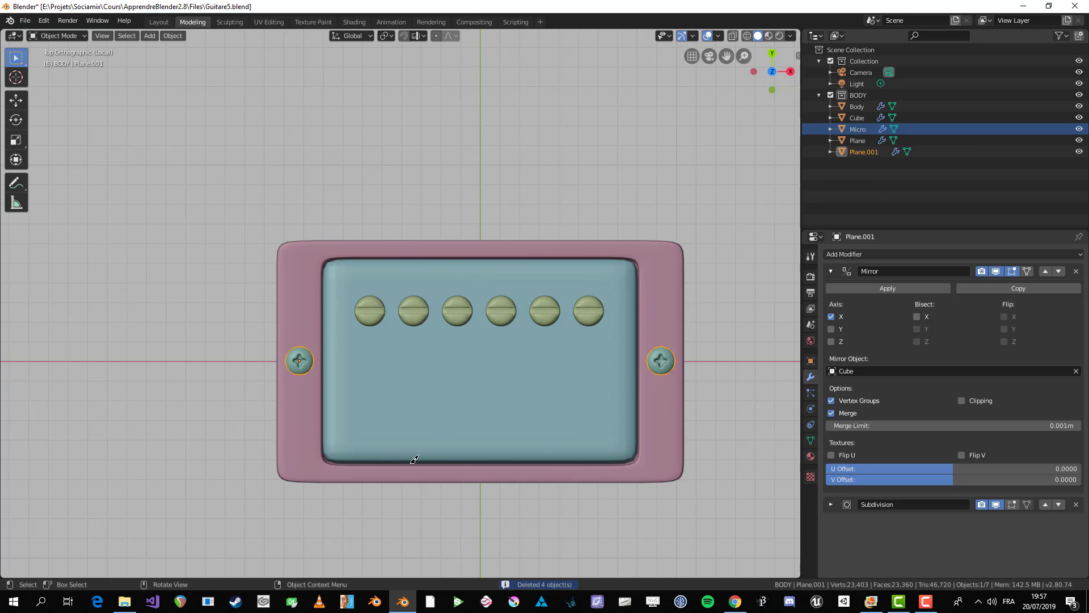
key("shift+d")
key("y")
left_click(339, 316)
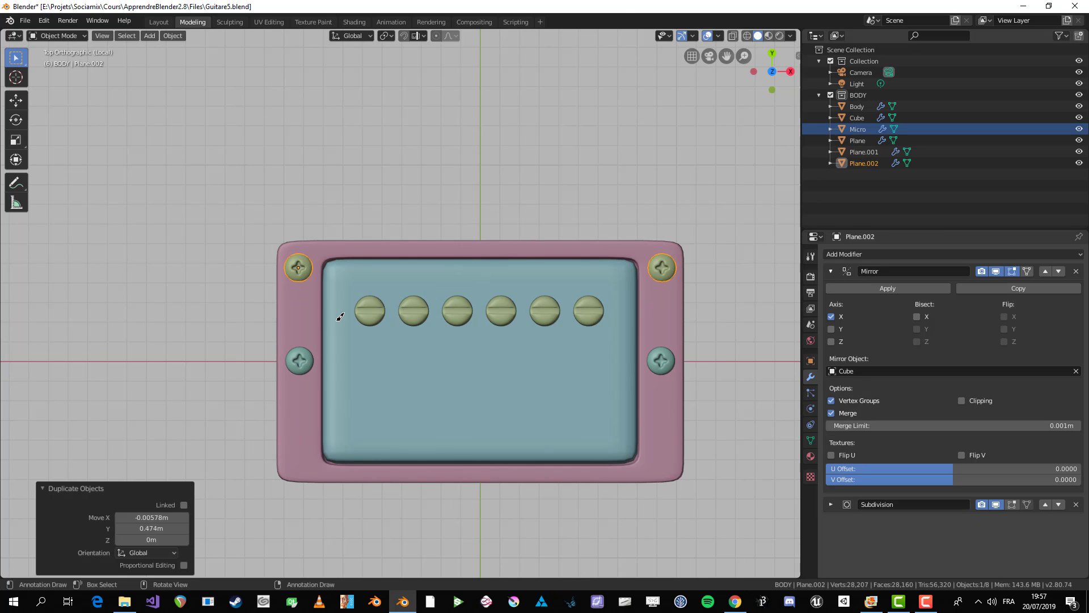
- Try pulling a vertex of the duplicated screw's head upward to test whether its mesh is independent of the original
key("Tab")
middle_click_drag(338, 315, 160, 299)
scroll(270, 241, "up", 3)
key("a")
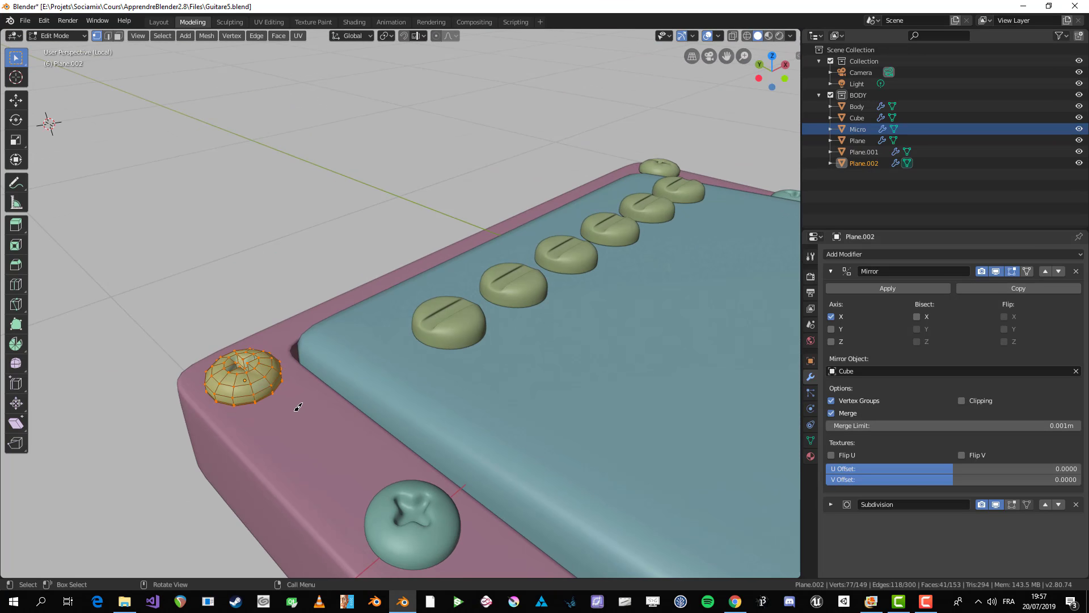
key("r")
left_click(260, 363)
left_click(260, 363)
key("g")
left_click(267, 296)
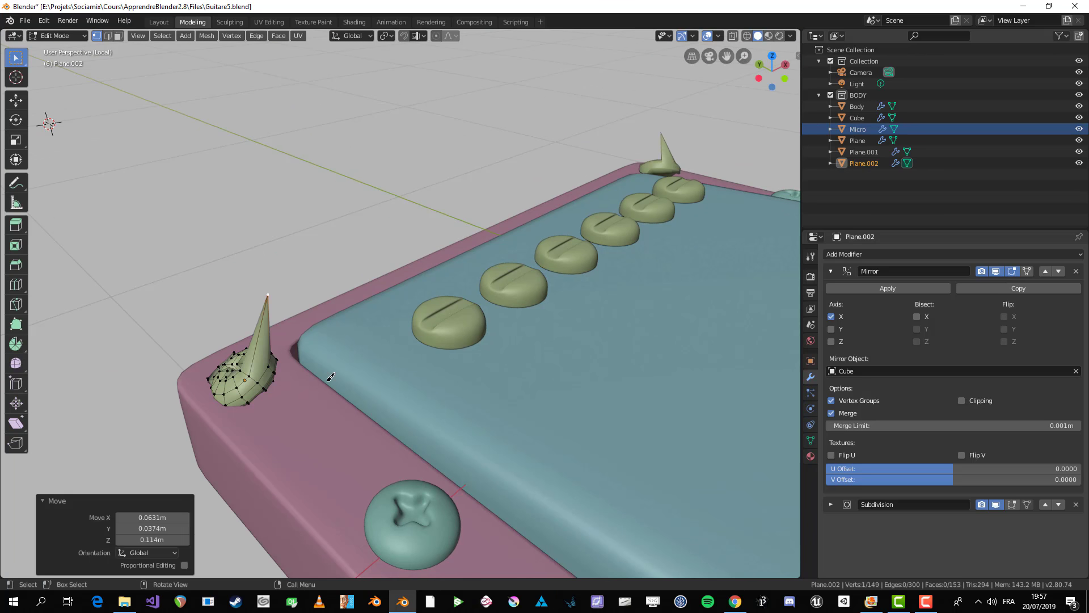
key("Tab")
scroll(575, 196, "down", 3)
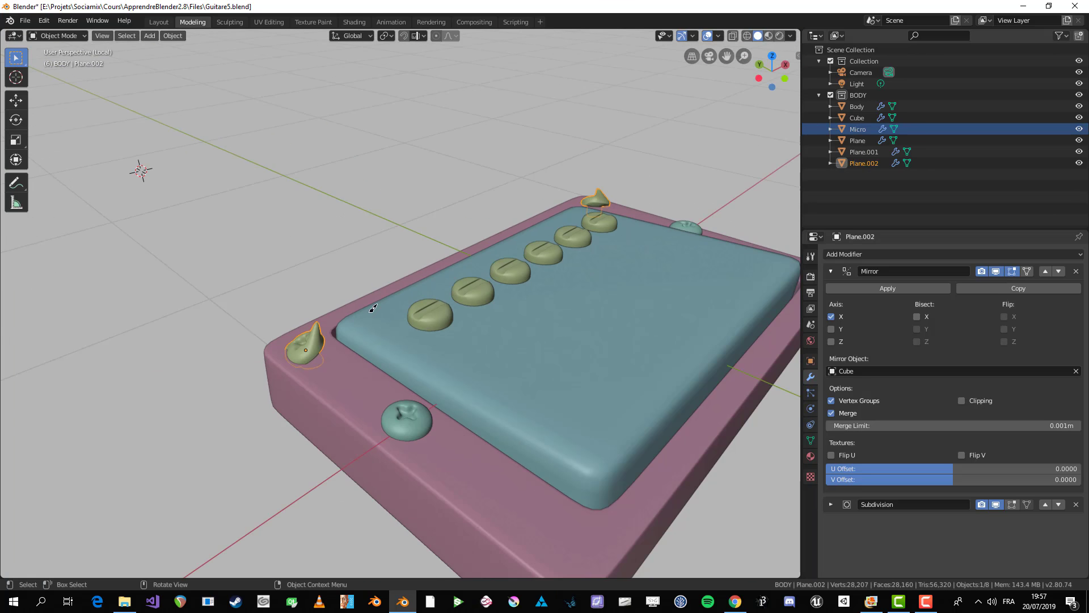
- Undo the vertex edit on the duplicated corner screw and delete that duplicate
key("Tab")
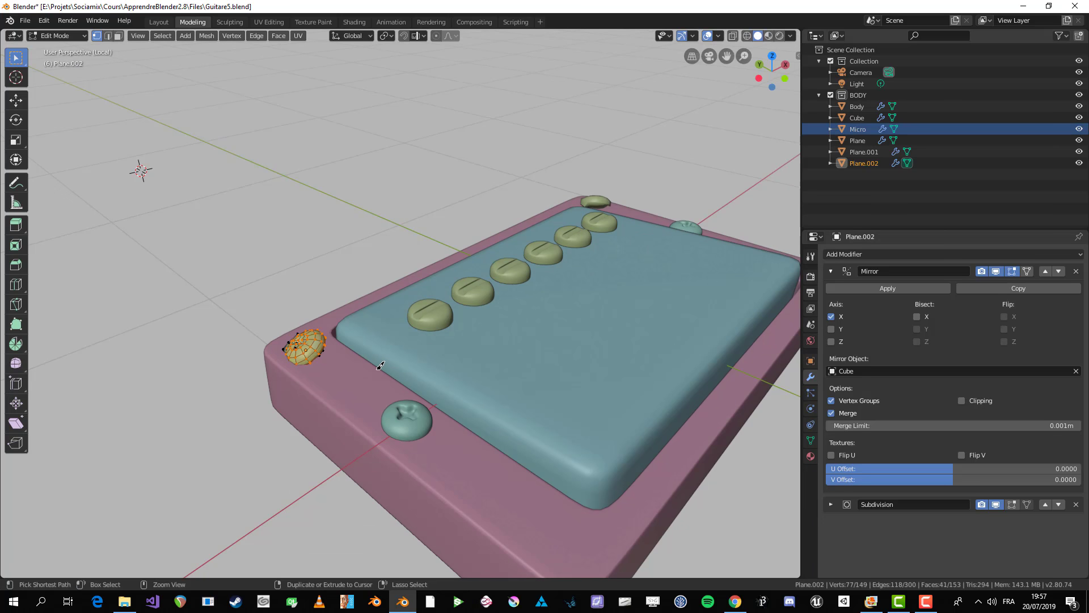
key("Tab")
key("Tab")
key("x")
key("Tab")
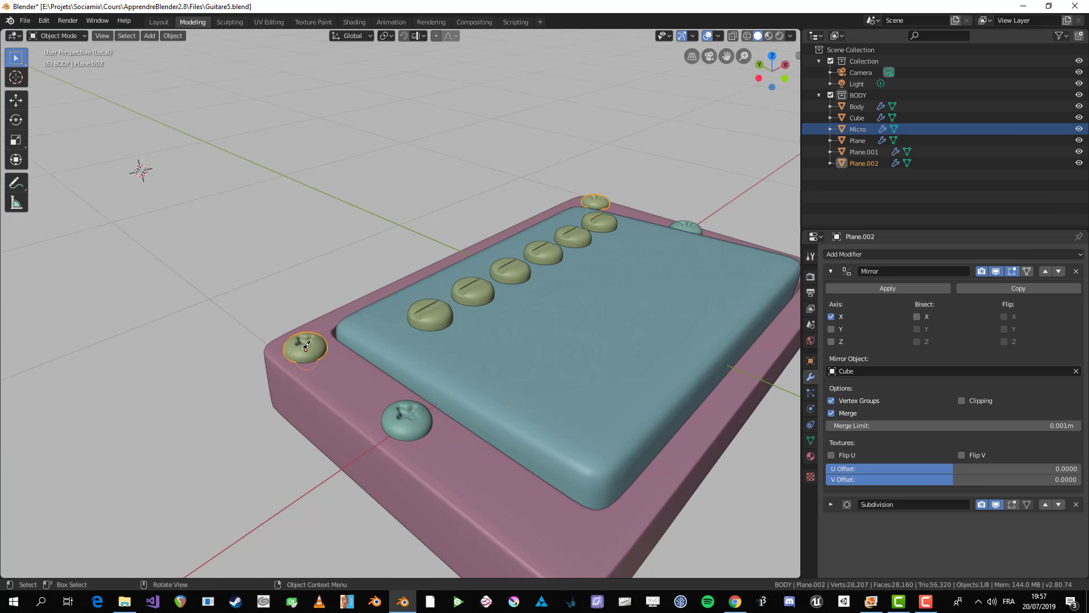
key("x")
left_click(304, 350)
- Try a linked duplicate of the remaining cross-recess screw and inspect the shared mesh of both in Edit Mode
left_click(421, 420)
middle_click_drag(425, 381, 426, 430)
scroll(426, 430, "down", 2)
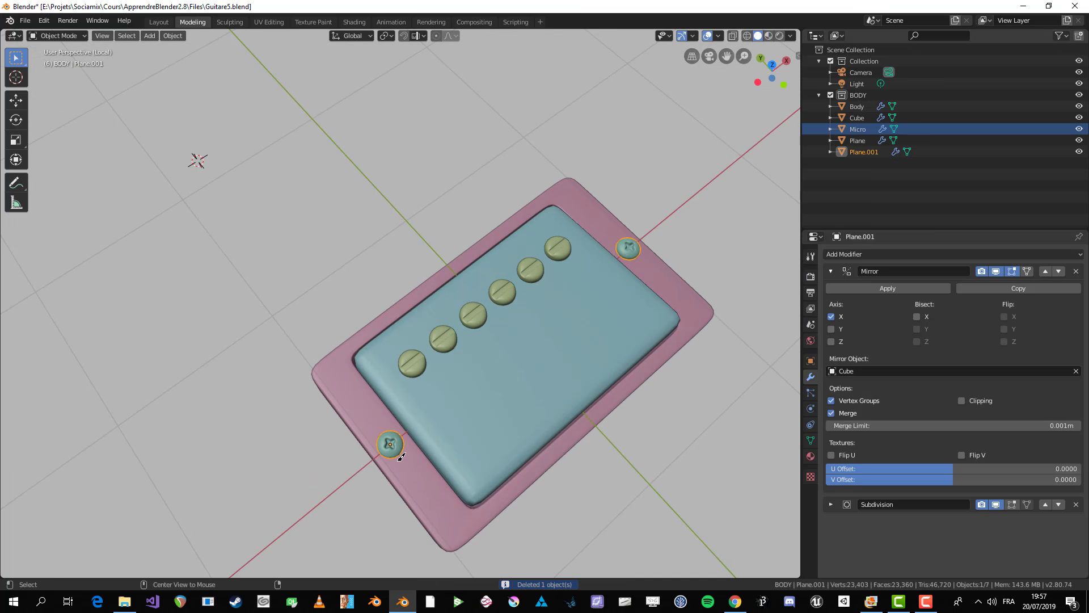
key("alt+d")
left_click(359, 402)
key("Tab")
middle_click_drag(359, 402, 390, 356)
scroll(401, 270, "up", 3)
key("Tab")
scroll(390, 356, "down", 3)
key("Tab")
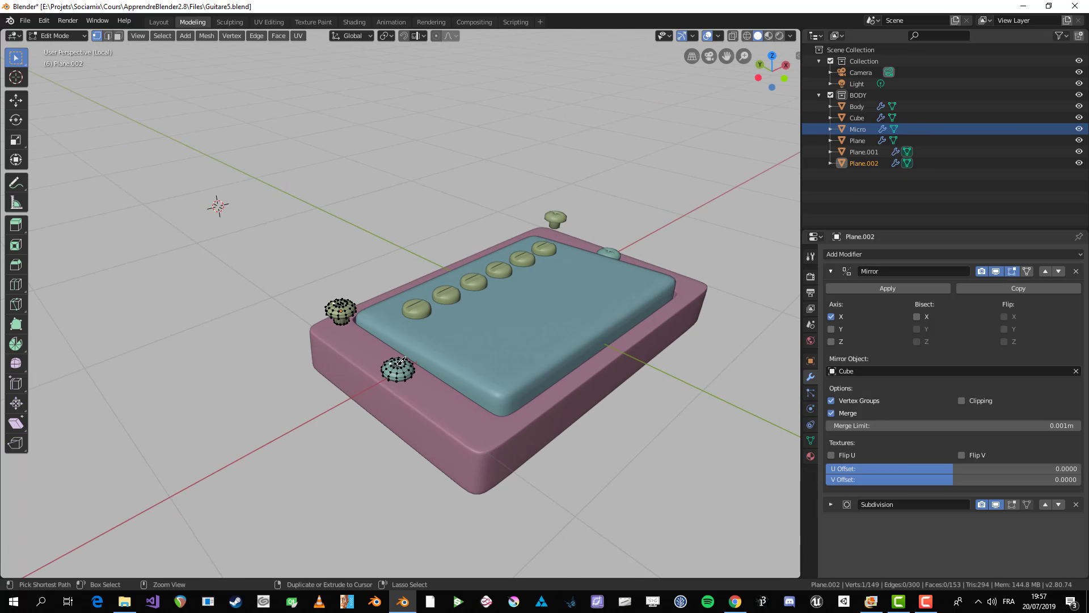
- Undo the linked duplicate of the cross-recess screw
key("ctrl+z")
key("ctrl+z")
key("ctrl+z")
key("ctrl+z")
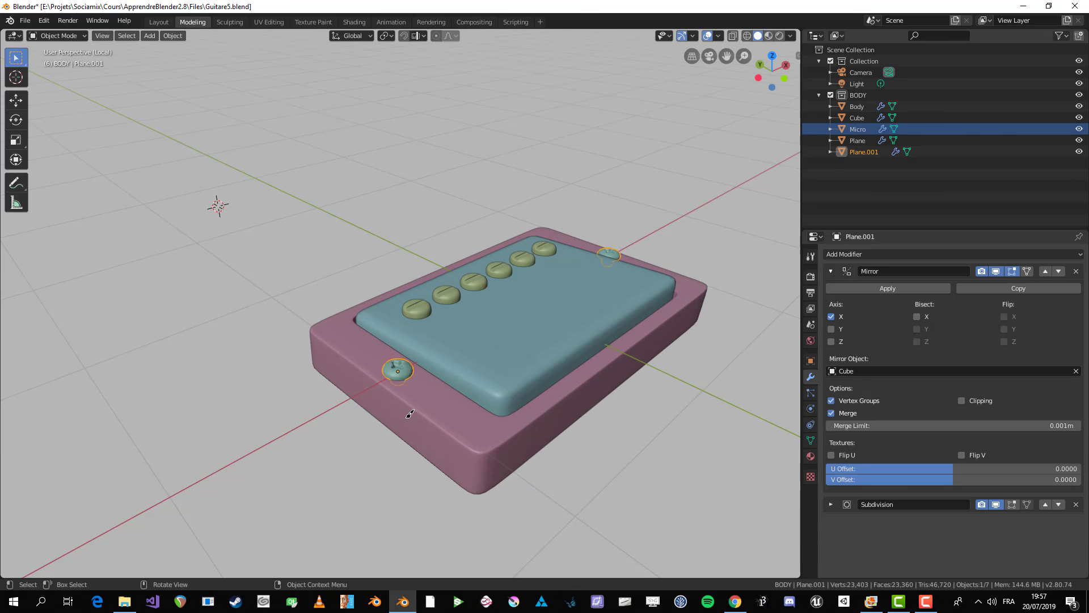
- Create a linked duplicate of the cross-recess screw at the frame's upper-left corner, about 0.489 m along Y, and check its height from the front
key("KP_7")
scroll(312, 401, "up", 5)
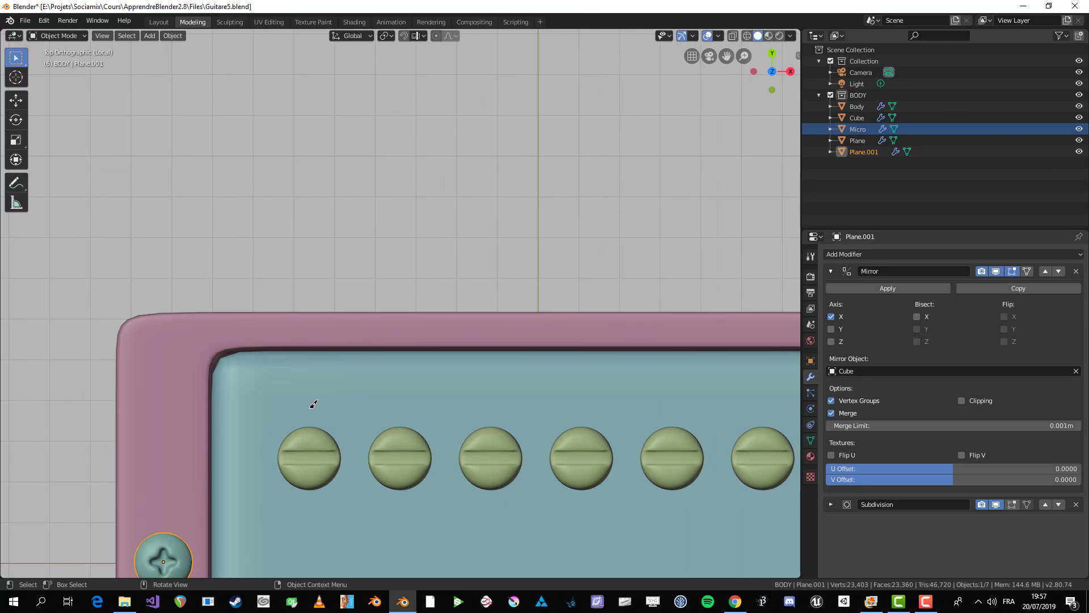
key("shift+d")
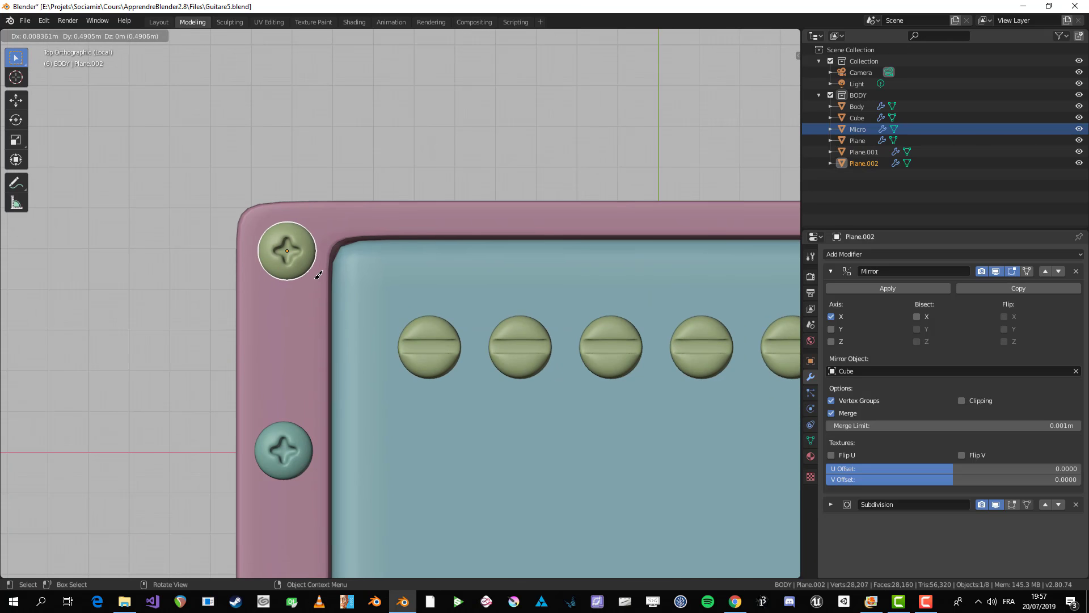
left_click(312, 277)
key("KP_1")
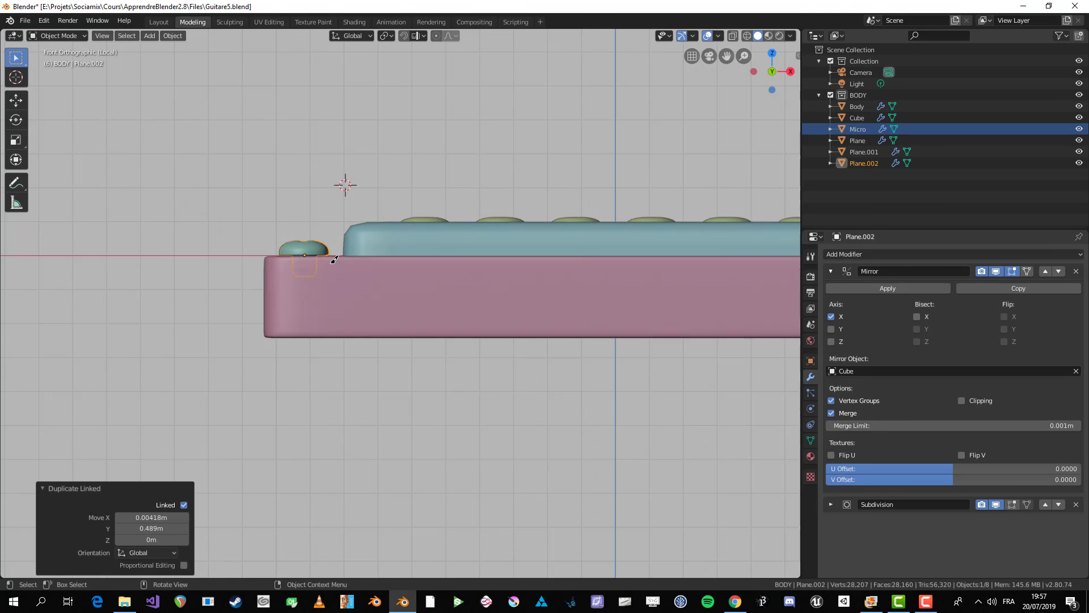
key("KP_7")
scroll(419, 274, "down", 3, "shift")
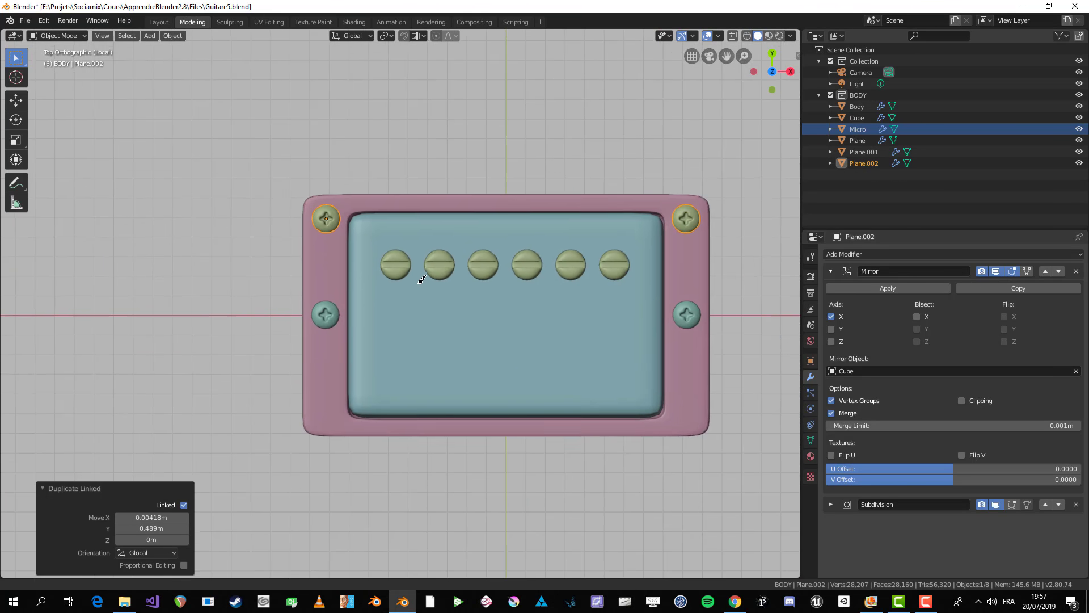
- Create a linked duplicate of the upper corner screw at the frame's lower corner, about -0.958 m along Y
scroll(372, 251, "up", 1)
key("shift+d")
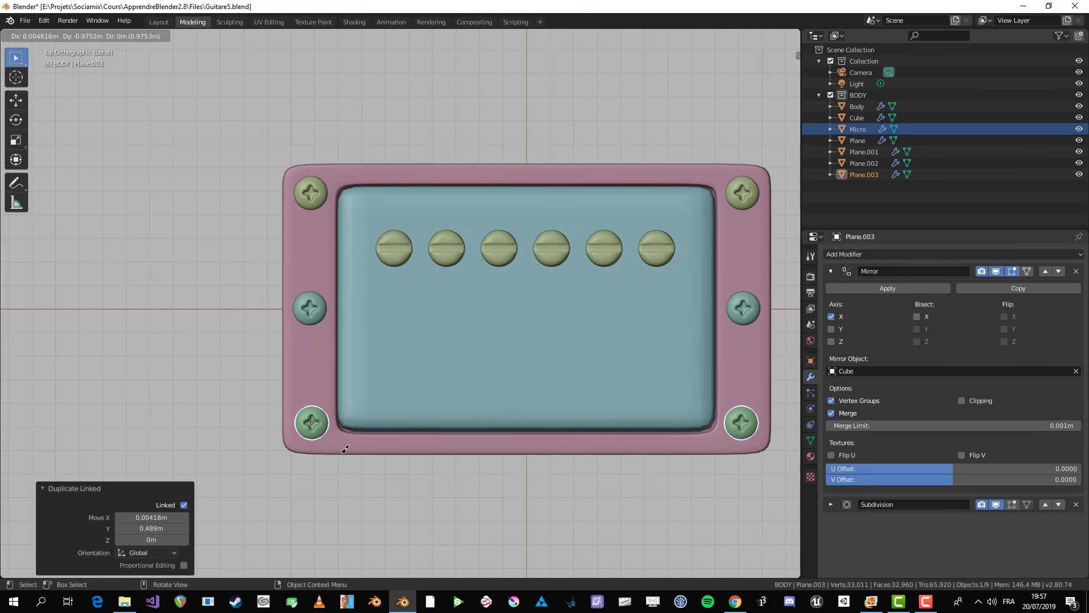
left_click(344, 444)
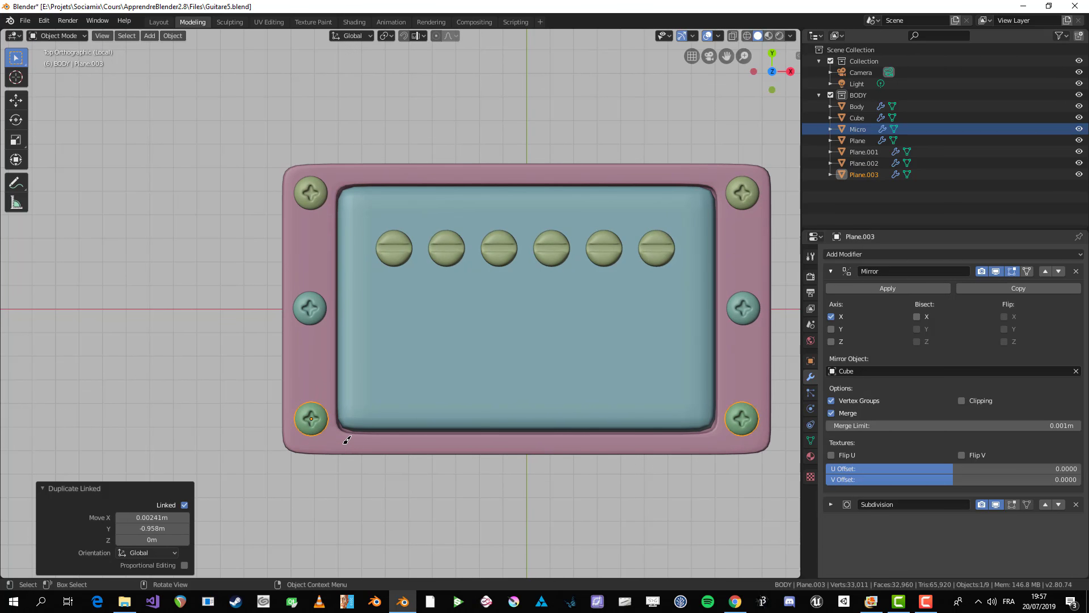
left_click(351, 436)
left_click(313, 408)
scroll(400, 303, "down", 3)
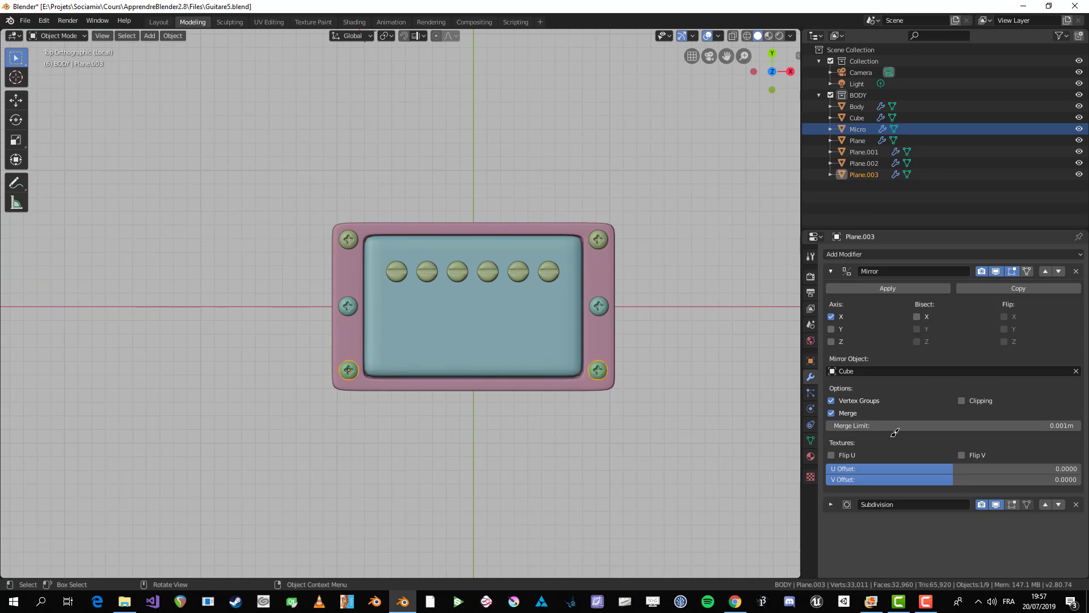
scroll(438, 339, "up", 2)
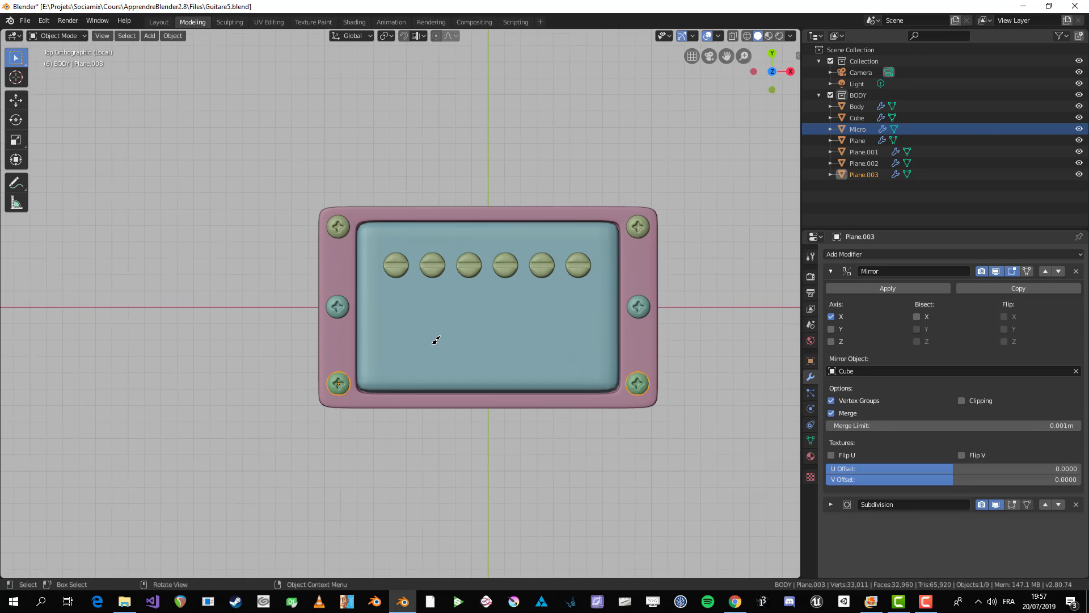
- Scale the frame's middle screw by 0.784 and move it slightly toward the central block
left_click(314, 301)
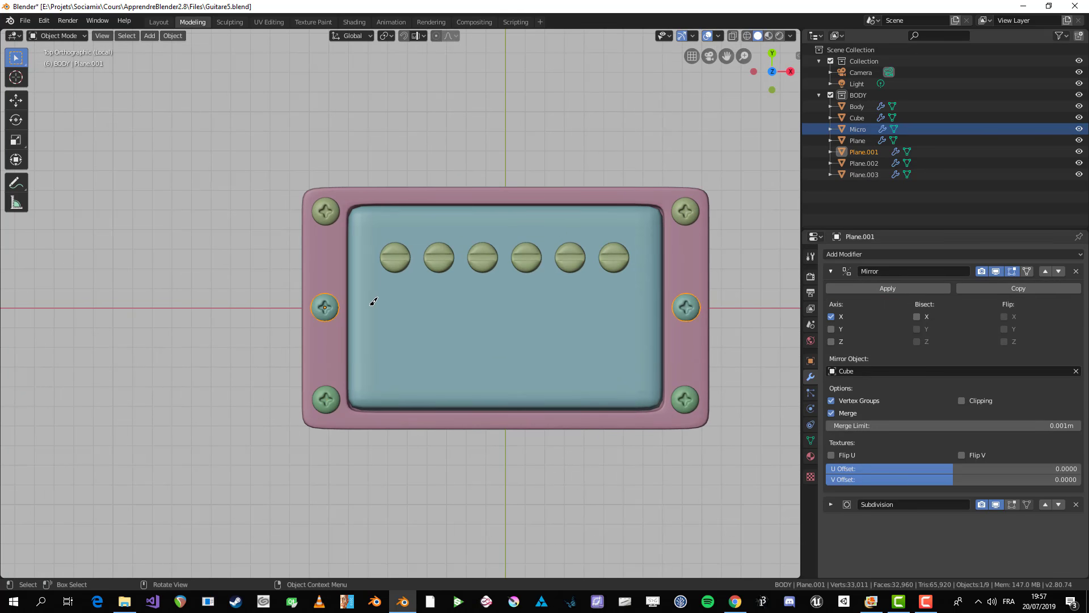
scroll(373, 301, "up", 1)
key("s")
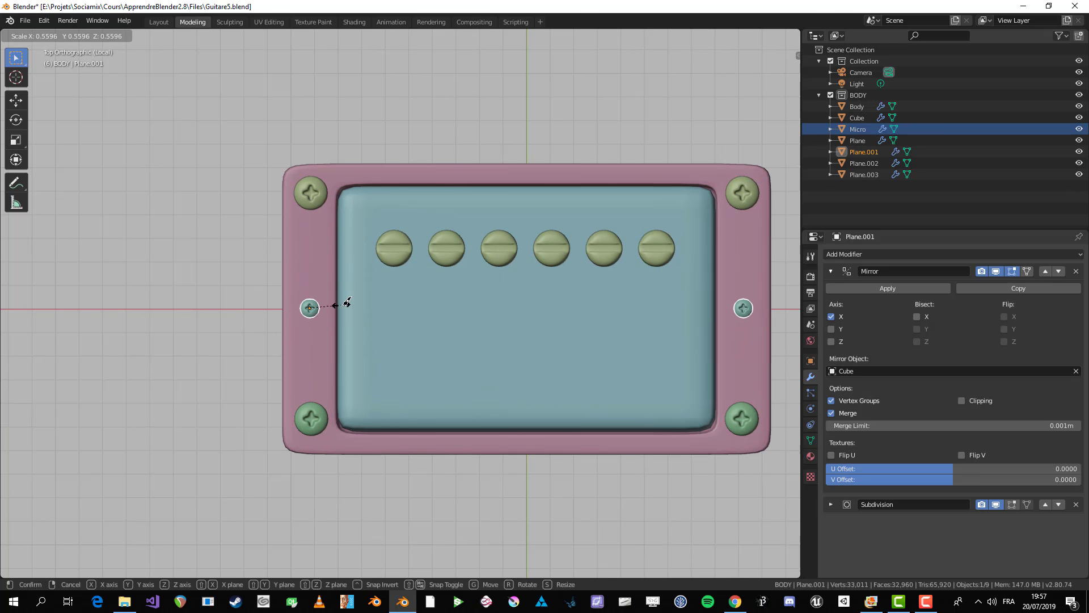
left_click(358, 301)
key("g")
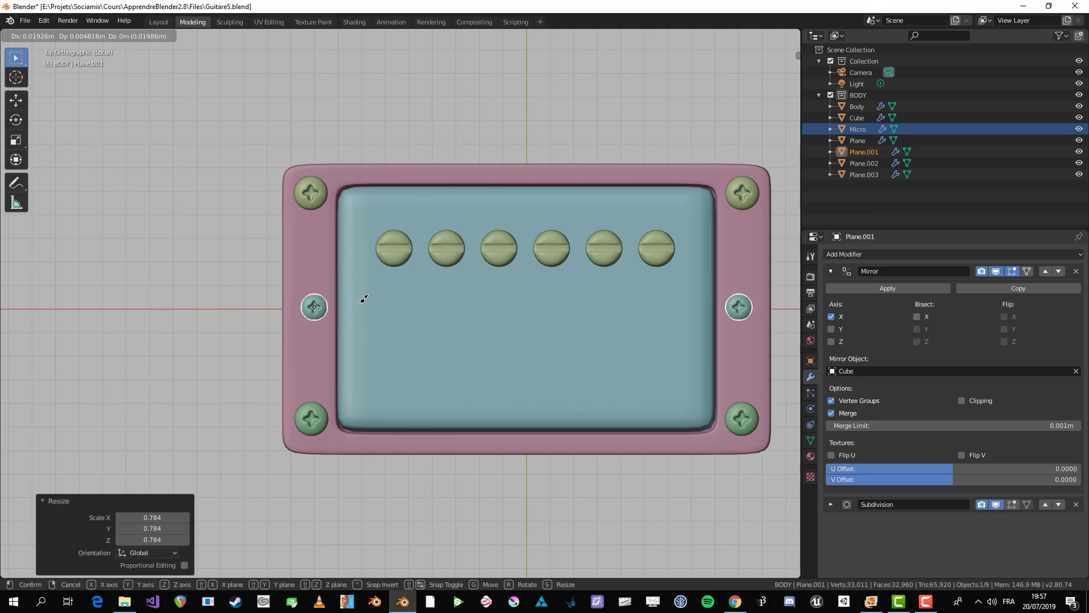
left_click(369, 298)
- Enlarge the middle screw by a factor of 1.146 and move it about -0.0144 m along X
key("s")
left_click(372, 300)
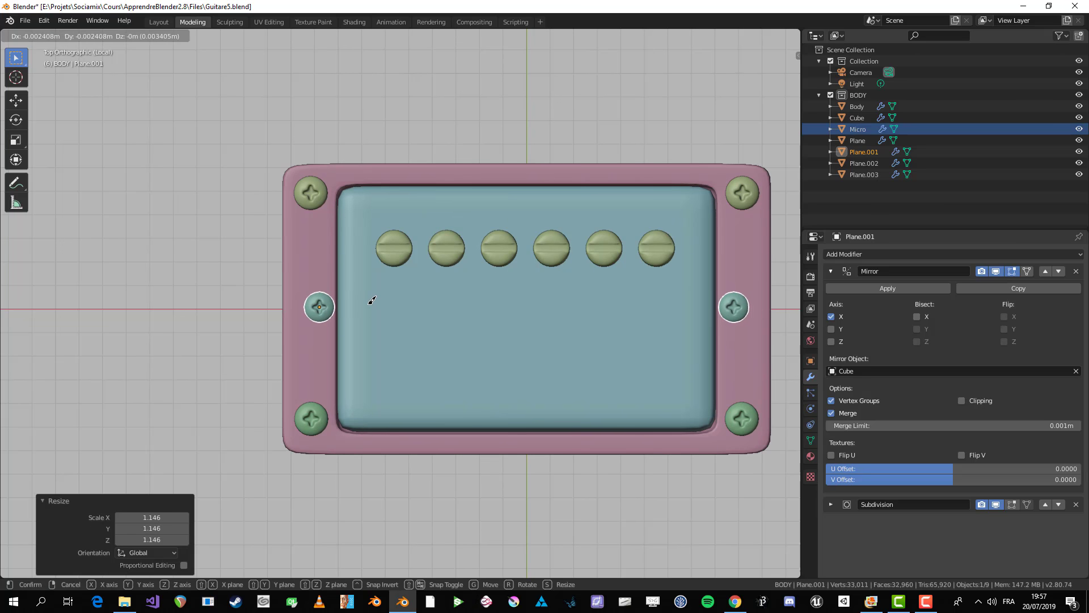
key("g")
left_click(371, 300)
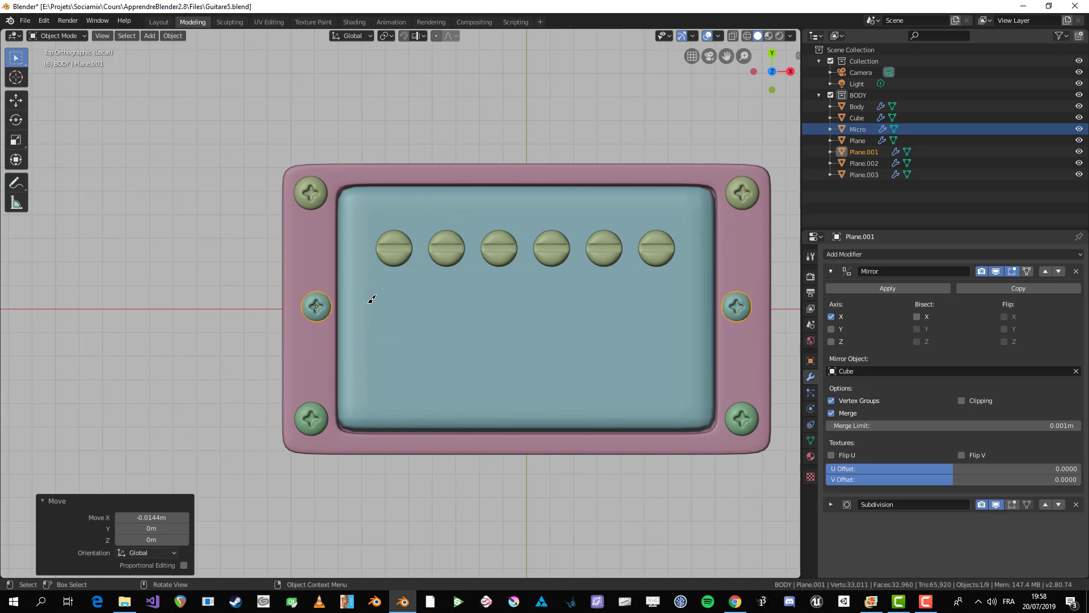
key("KP_1")
middle_click_drag(301, 233, 372, 257)
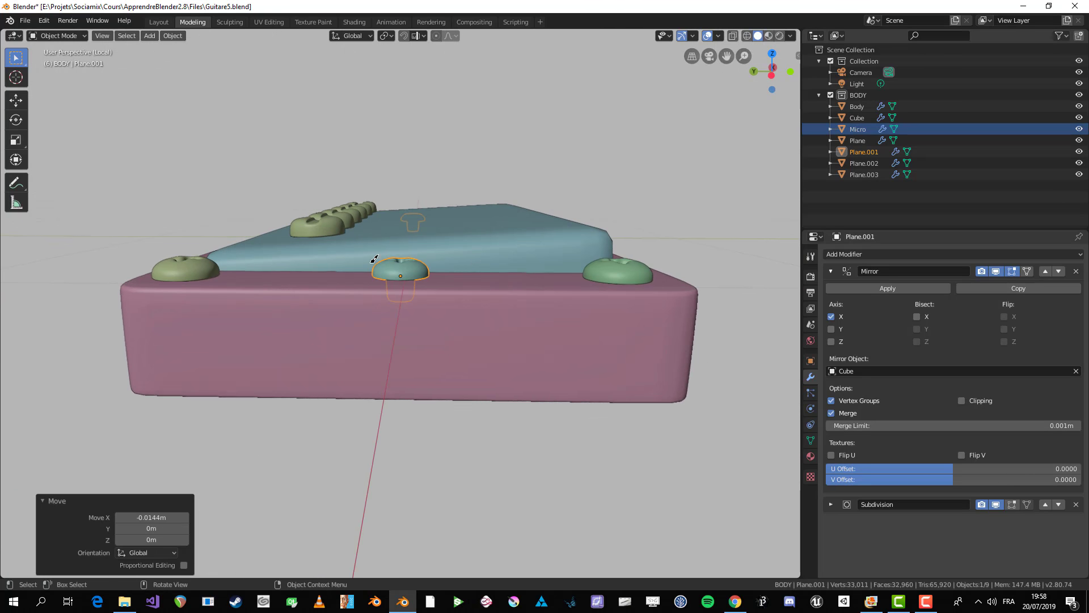
- Adjust the height of the frame's middle screw along Z so it sits properly on the frame
key("g")
key("z")
left_click(474, 260)
scroll(492, 268, "down", 3)
middle_click_drag(494, 270, 435, 377)
left_click(520, 379)
- Try scaling the frame's upper-left corner screw to about 0.87 at object level, and undo it
key("KP_7")
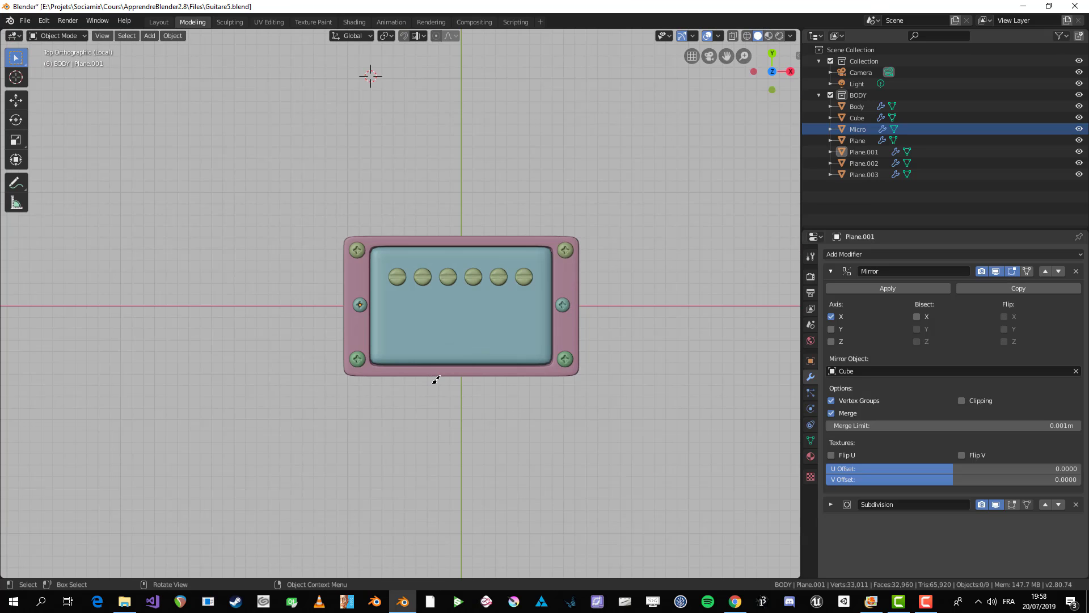
scroll(435, 377, "up", 6)
key("s")
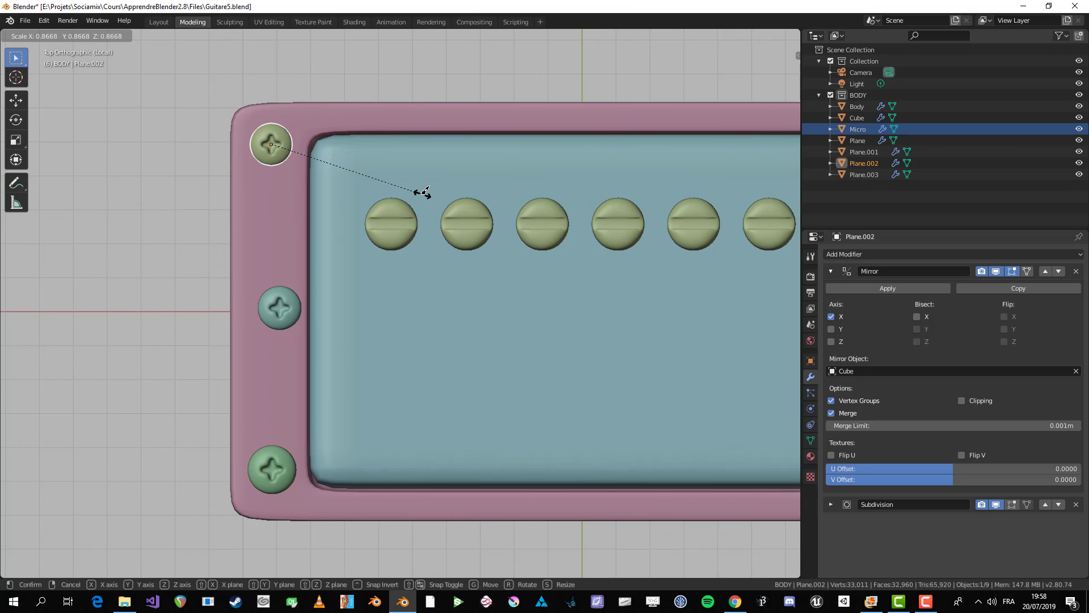
left_click(420, 194)
scroll(408, 192, "down", 2)
key("ctrl+z")
- Scale the linked cross-recess screws' shared mesh by about 0.81 and shift it slightly toward the frame's upper-left corner
key("Tab")
scroll(454, 207, "up", 1)
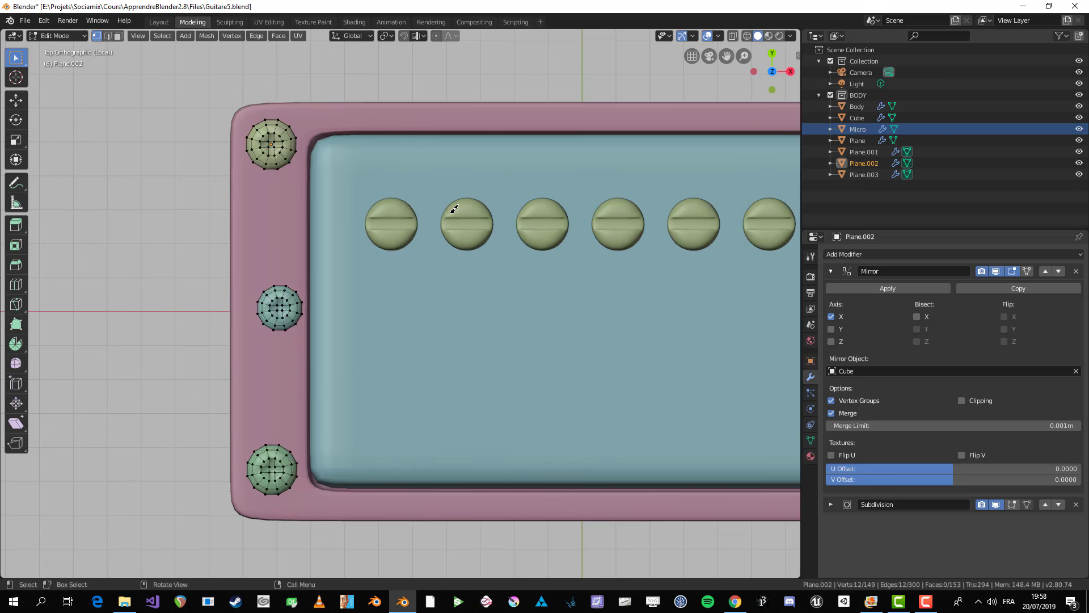
key("a")
scroll(444, 214, "up", 1)
key("s")
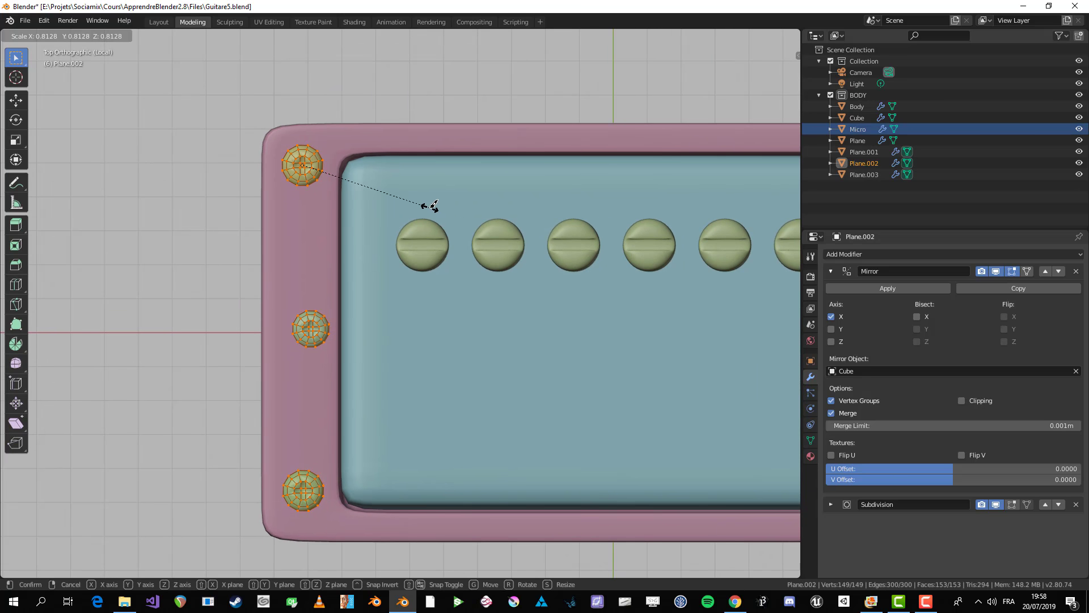
left_click(434, 206)
key("Tab")
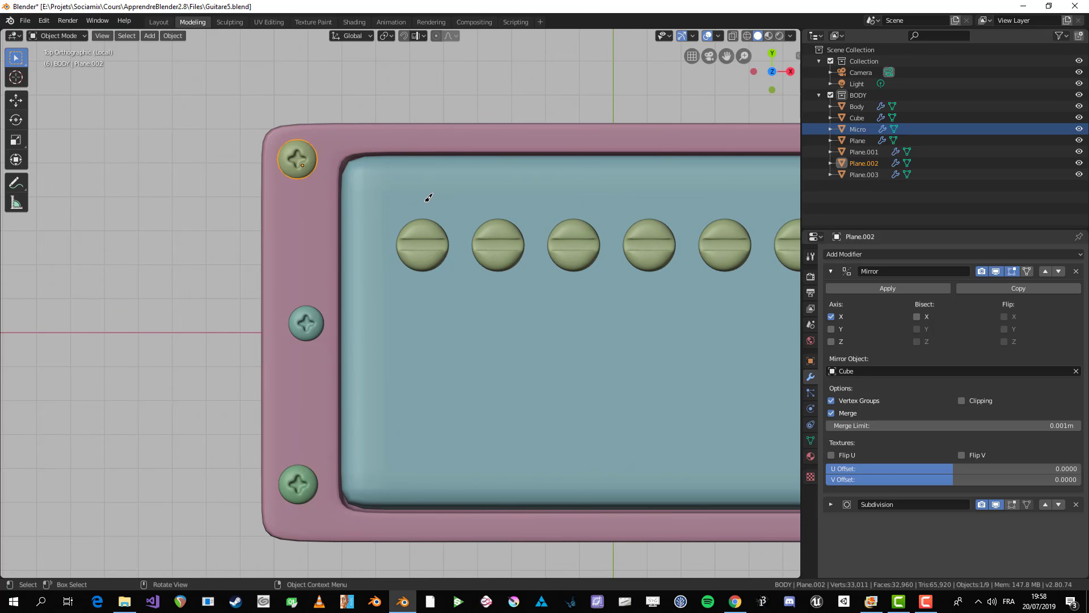
key("alt+z")
key("alt+z")
key("alt+a")
scroll(464, 211, "down", 4)
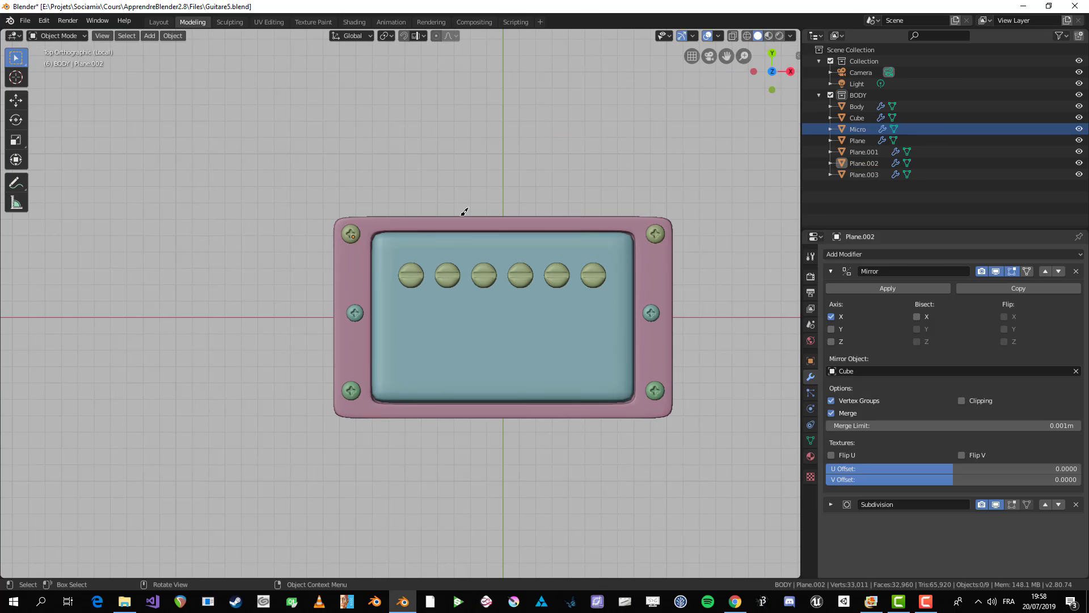
- Scale the whole mesh of the arrayed slotted screw by 0.888 in Edit Mode
left_click(400, 280)
scroll(400, 280, "up", 3)
key("Tab")
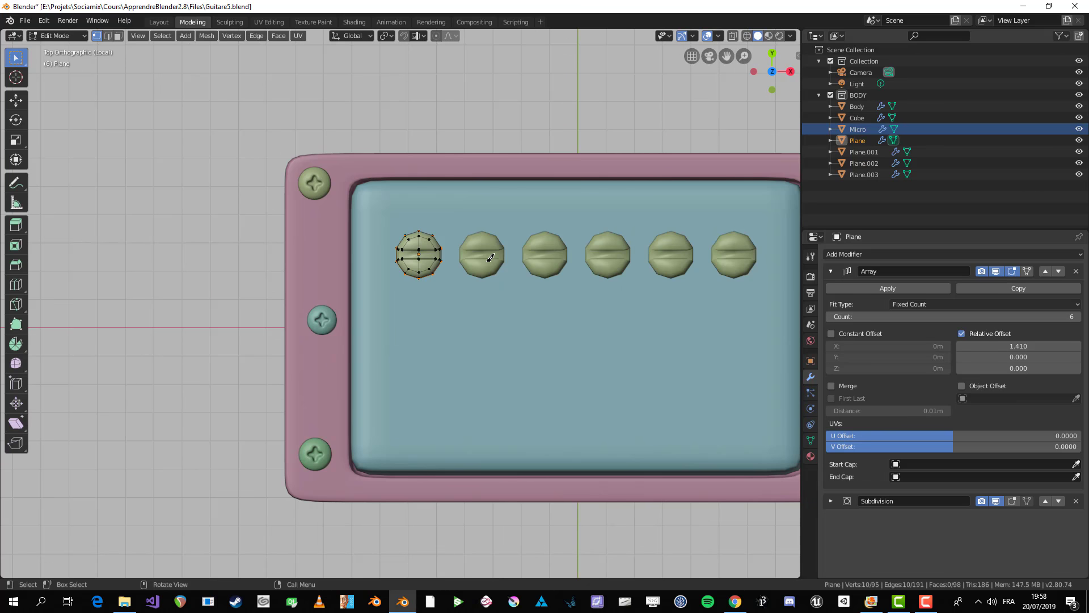
key("a")
key("s")
left_click(530, 261)
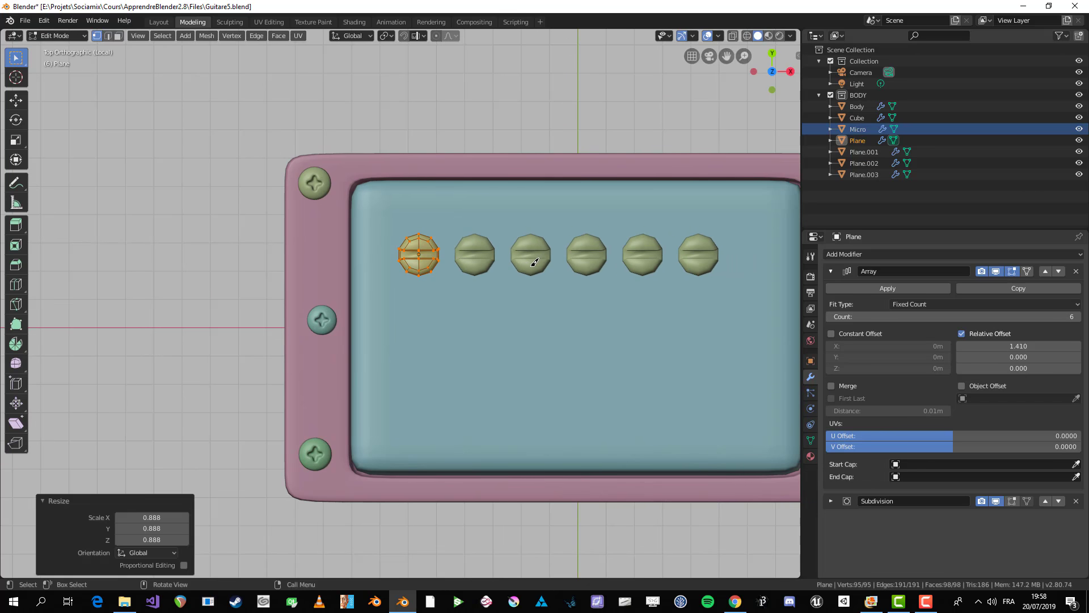
key("Tab")
- Set the slotted screws' Array relative X offset to 1.620 to spread the row across the central block
scroll(611, 317, "down", 3)
scroll(611, 316, "up", 1)
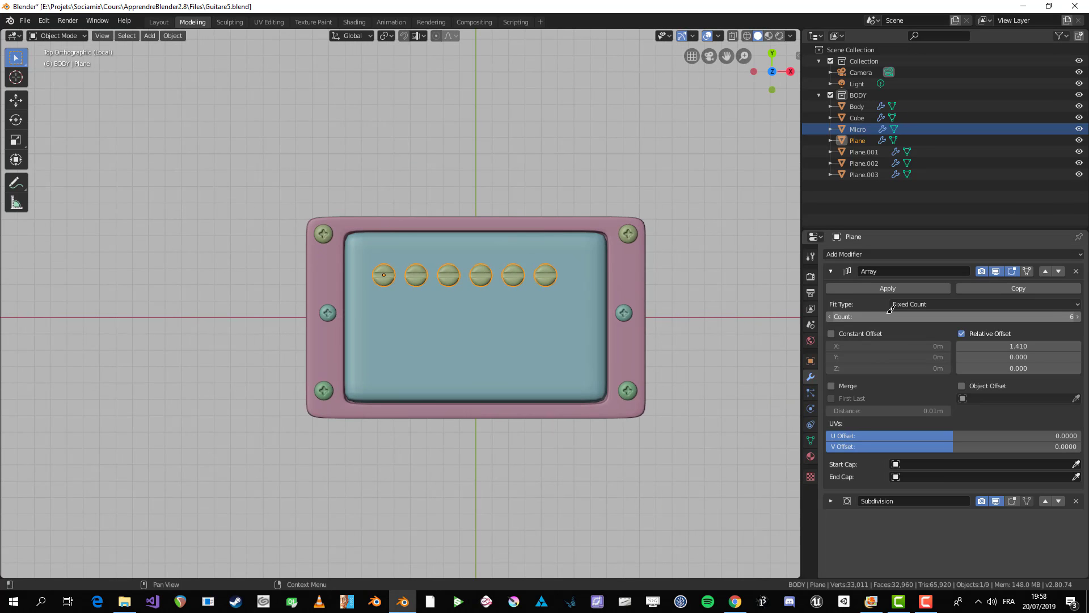
left_click_drag(1015, 345, 1040, 343)
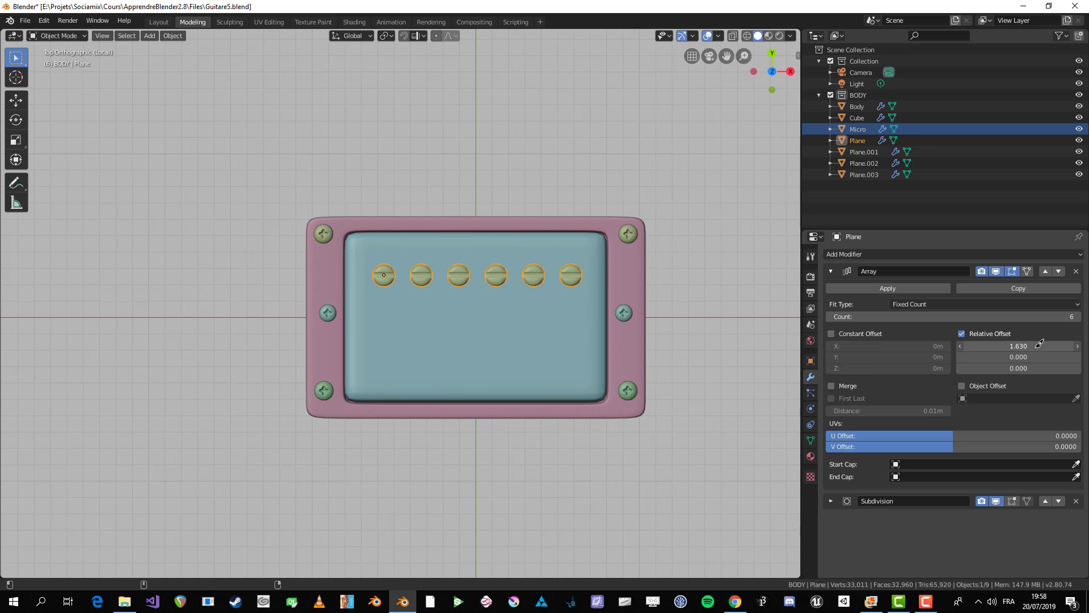
key("alt+a")
middle_click_drag(448, 342, 469, 373)
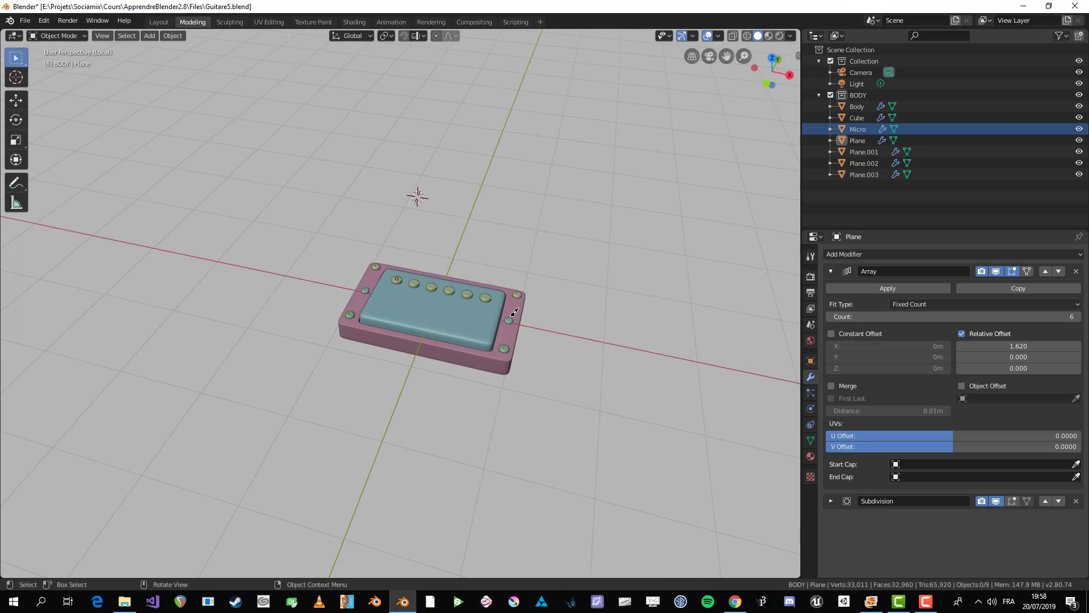
- Rename the arrayed slotted screw object as StringScrew
left_click(857, 129)
middle_click_drag(445, 402, 393, 269)
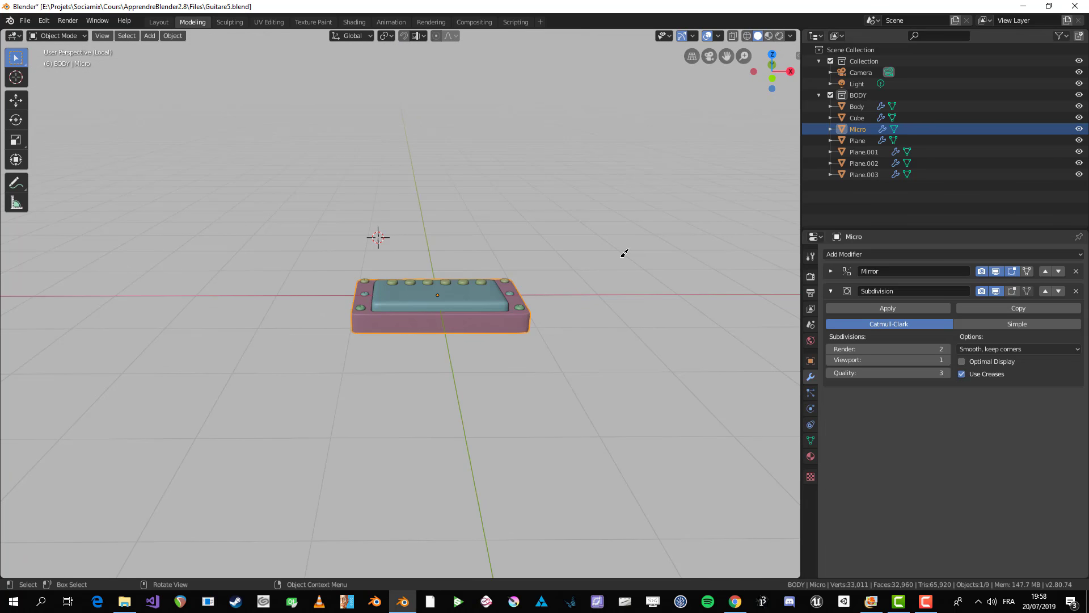
left_click(857, 141)
middle_click_drag(478, 224, 600, 202)
scroll(607, 207, "up", 4)
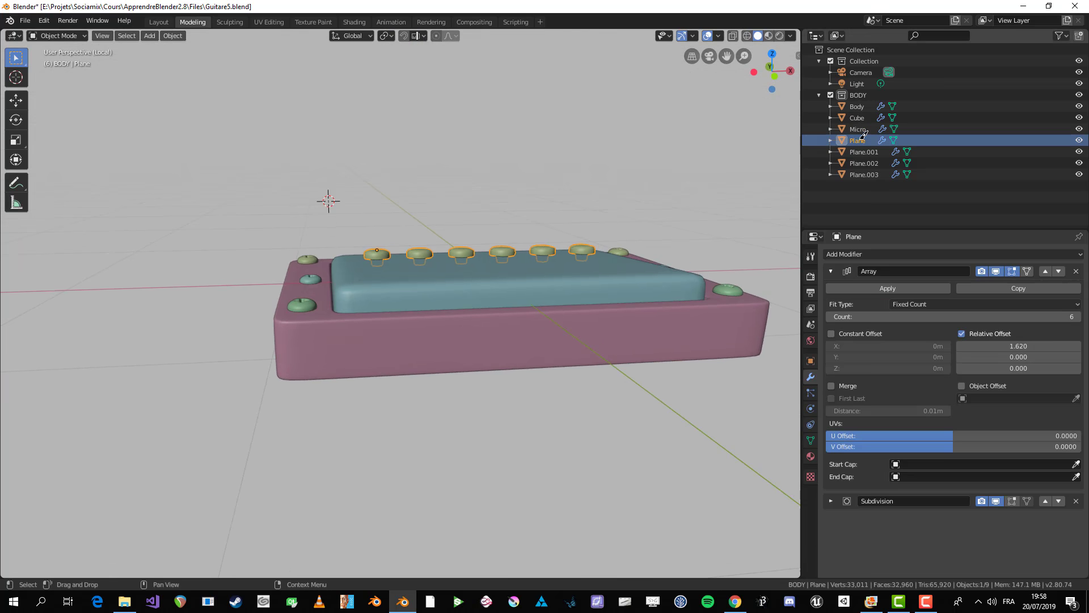
double_click(861, 138)
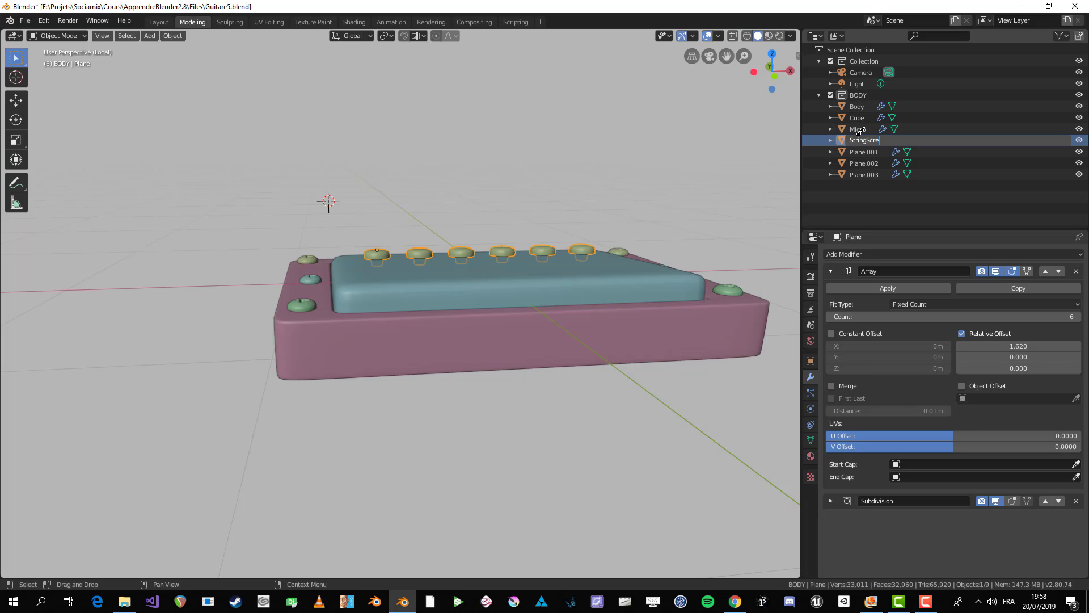
key("Return")
middle_click_drag(422, 255, 419, 283)
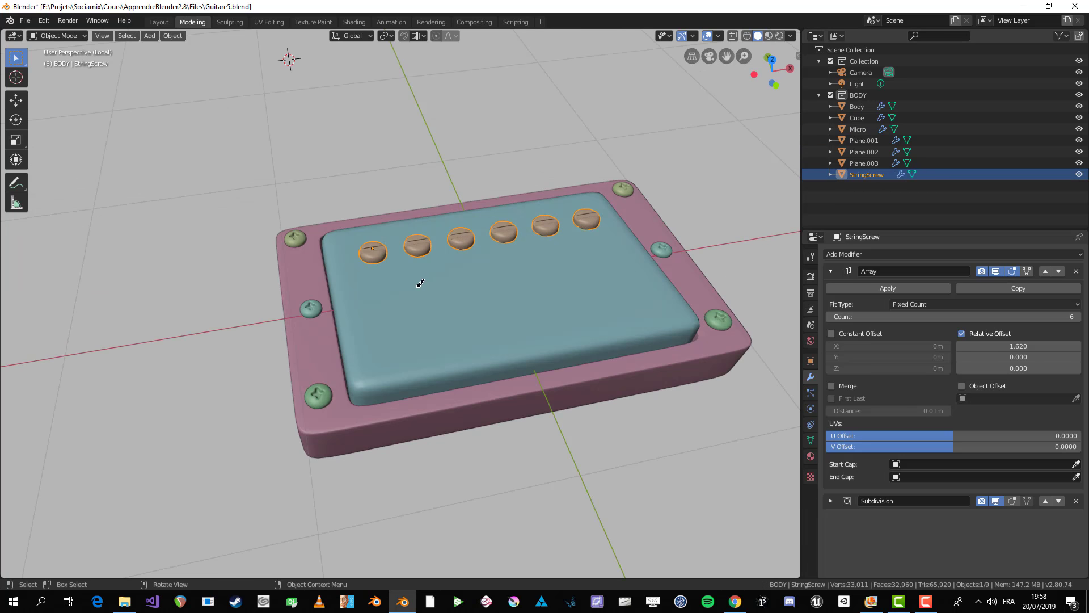
double_click(877, 172)
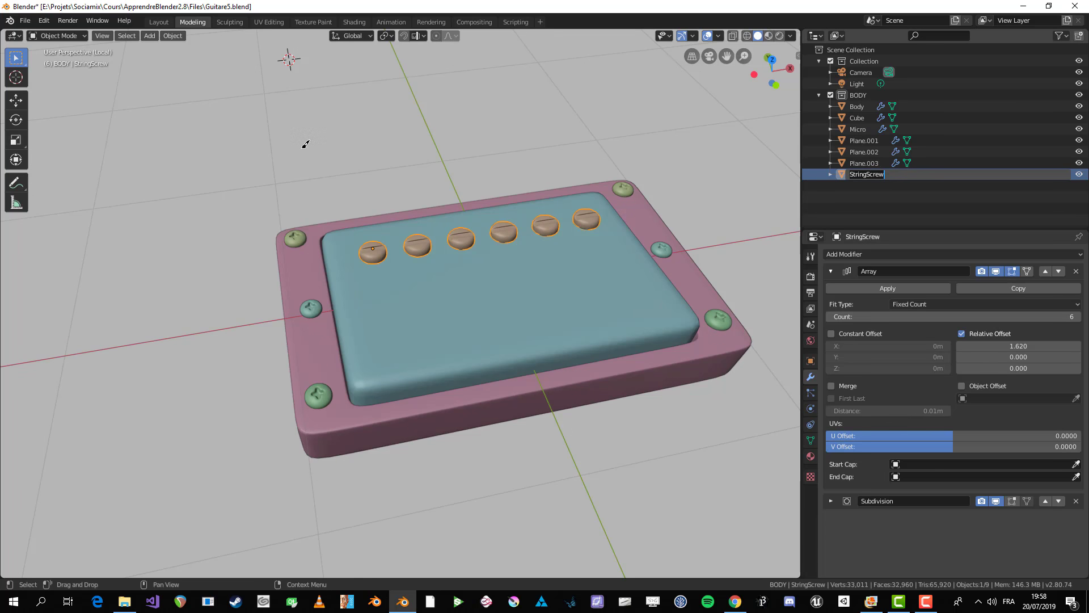
key("Return")
- Rename the frame's upper corner screw object as Crusiform, correcting the spelling of the first entry
left_click(299, 237)
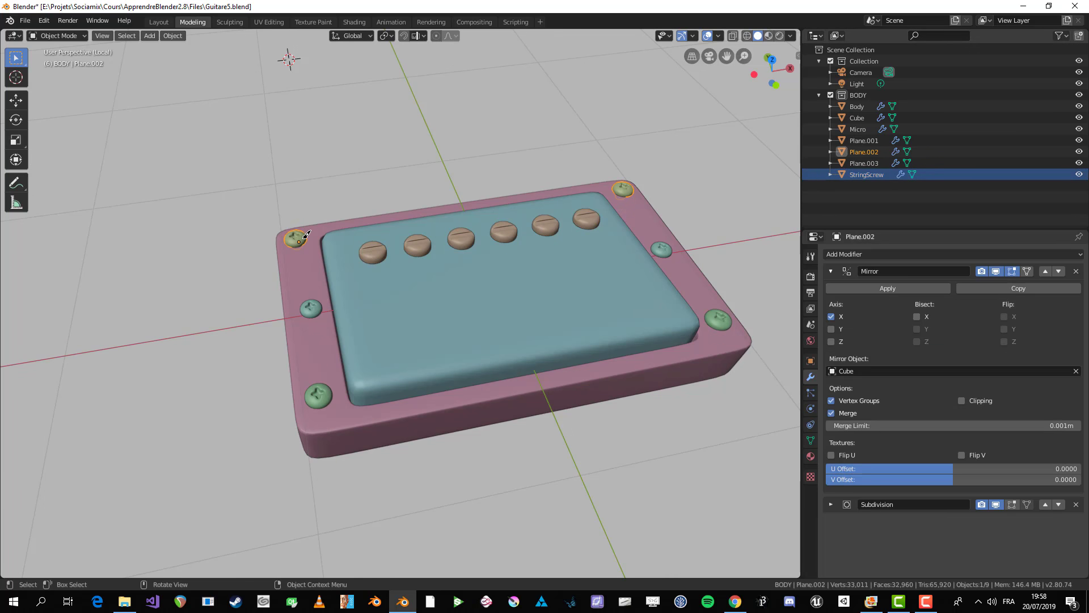
double_click(869, 149)
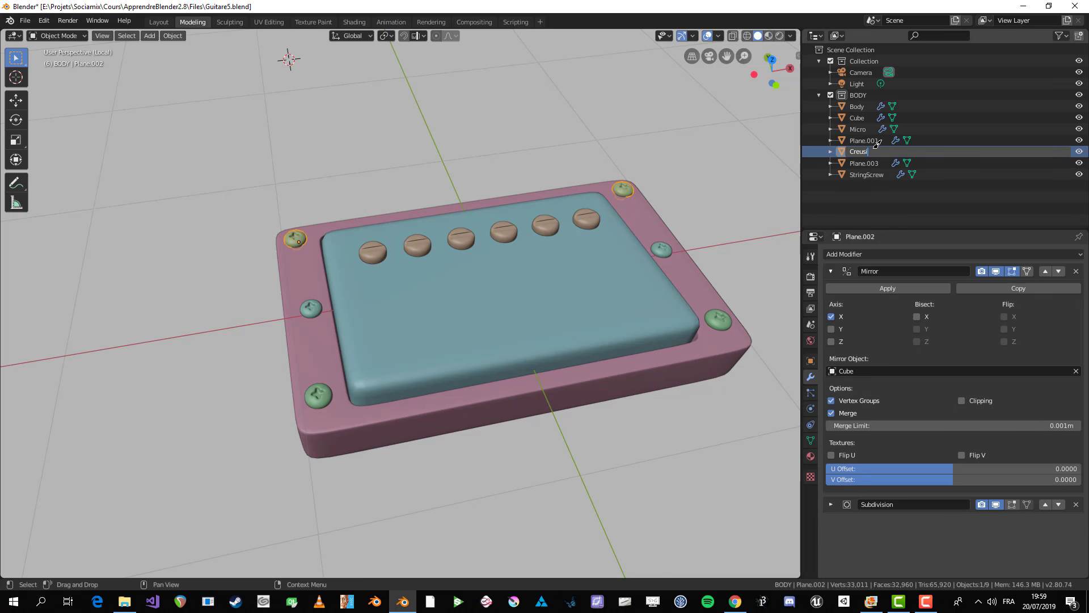
type("Crusiforlm")
key("Return")
double_click(876, 116)
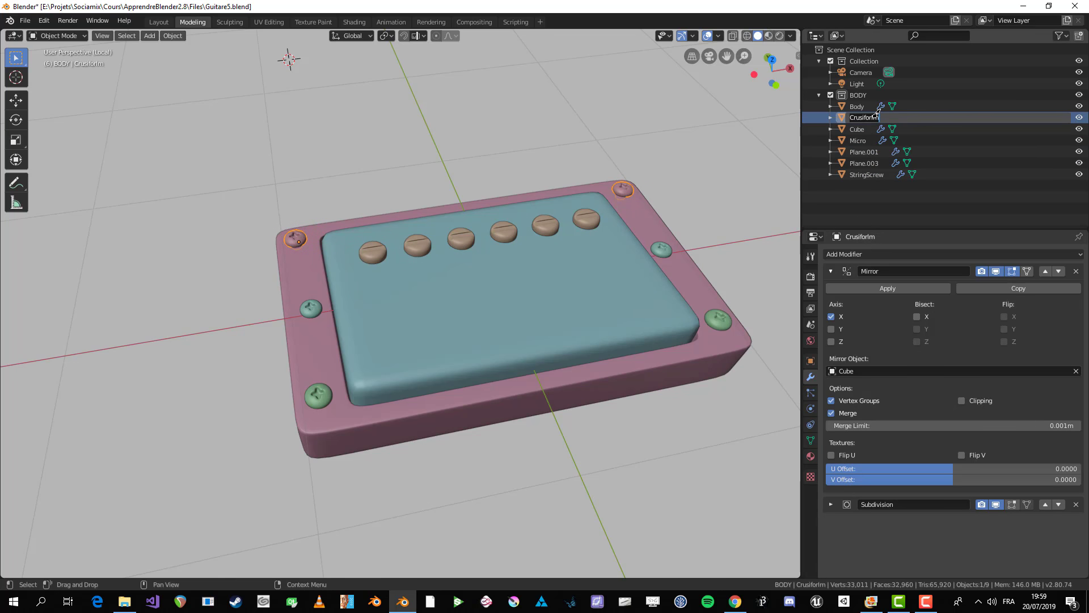
key("Return")
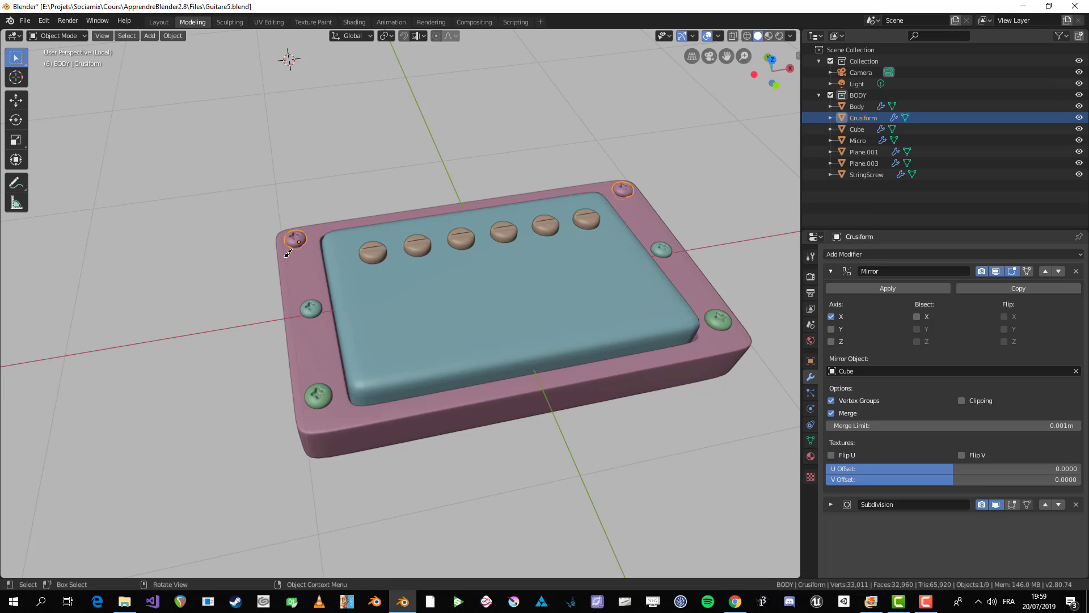
- Rename the frame's middle screw object as Crusiform
left_click(313, 309)
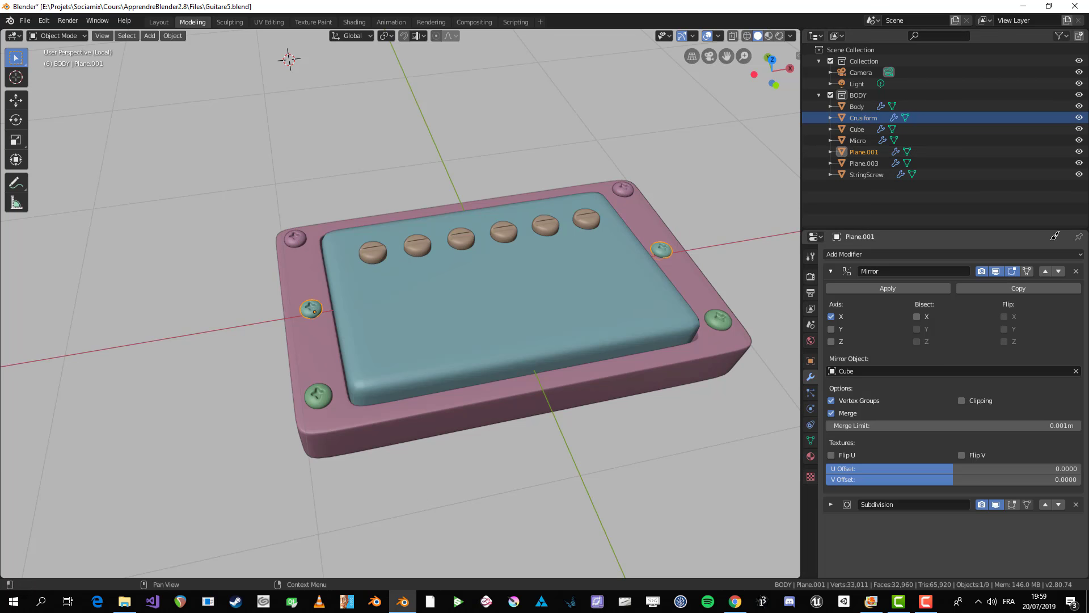
double_click(865, 151)
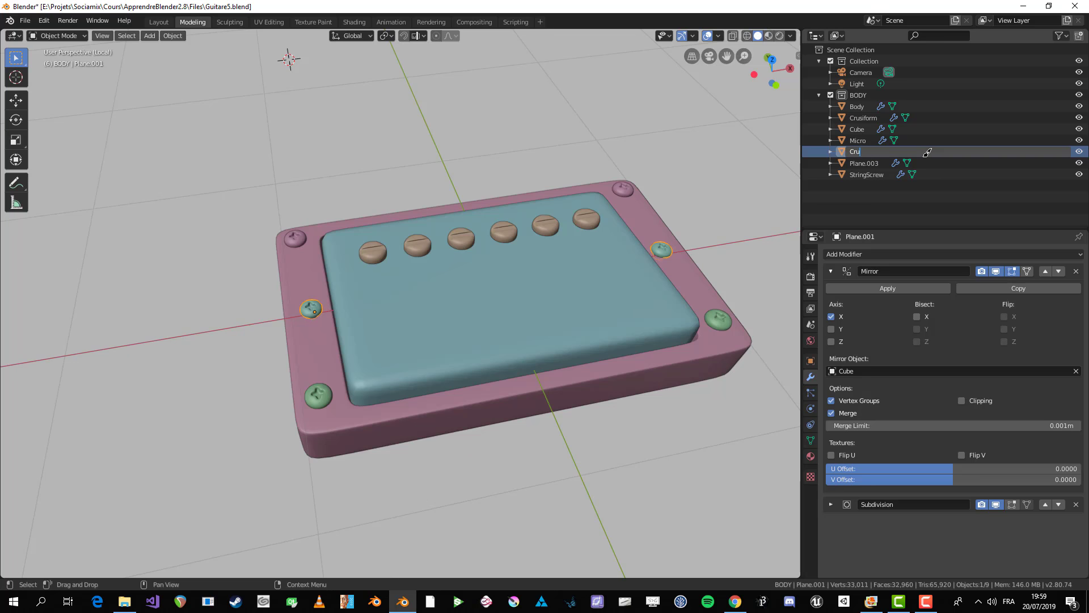
key("Return")
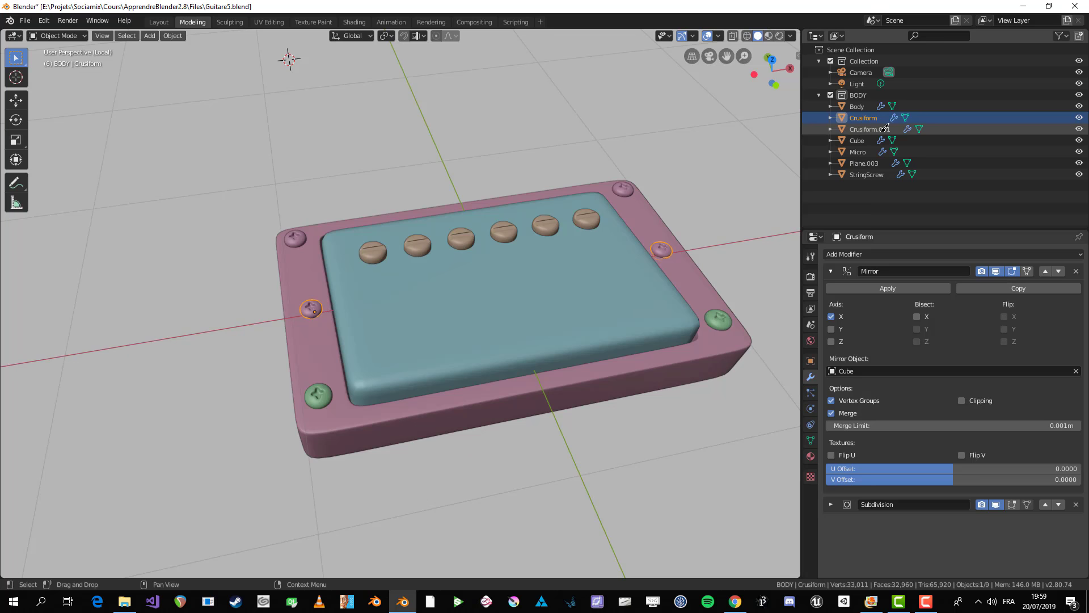
- Rename the frame's lower corner screw object, Plane.003, as Cursiform
left_click(871, 163)
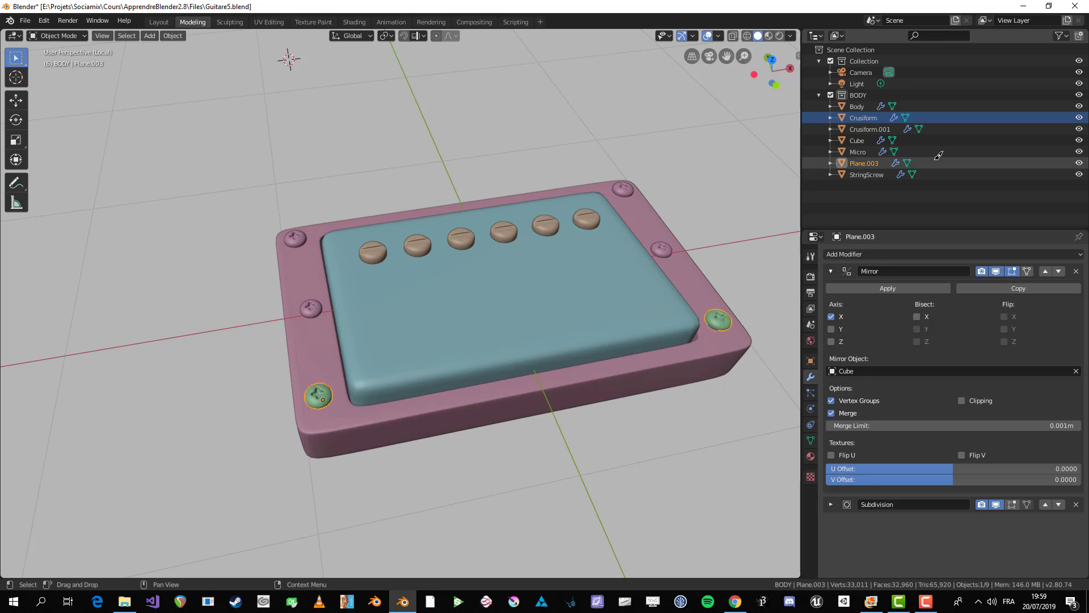
double_click(874, 164)
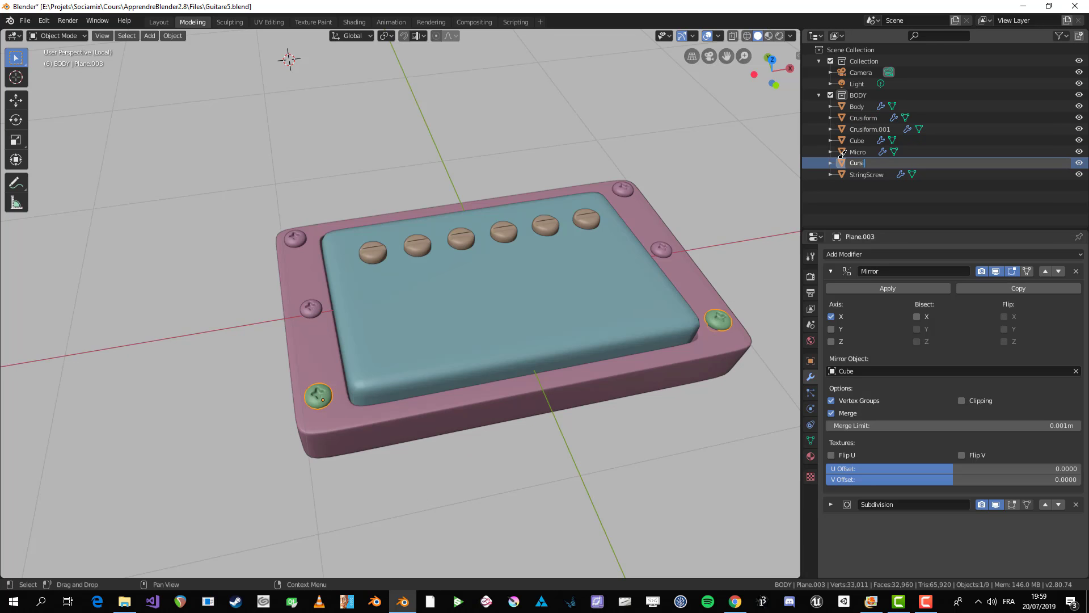
key("Return")
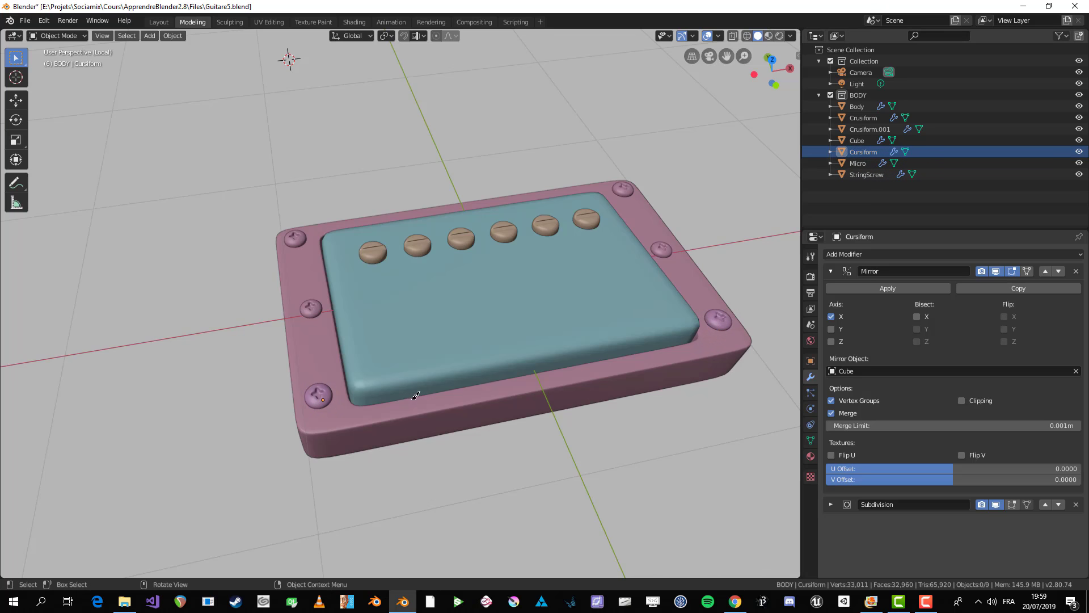
scroll(416, 395, "down", 1)
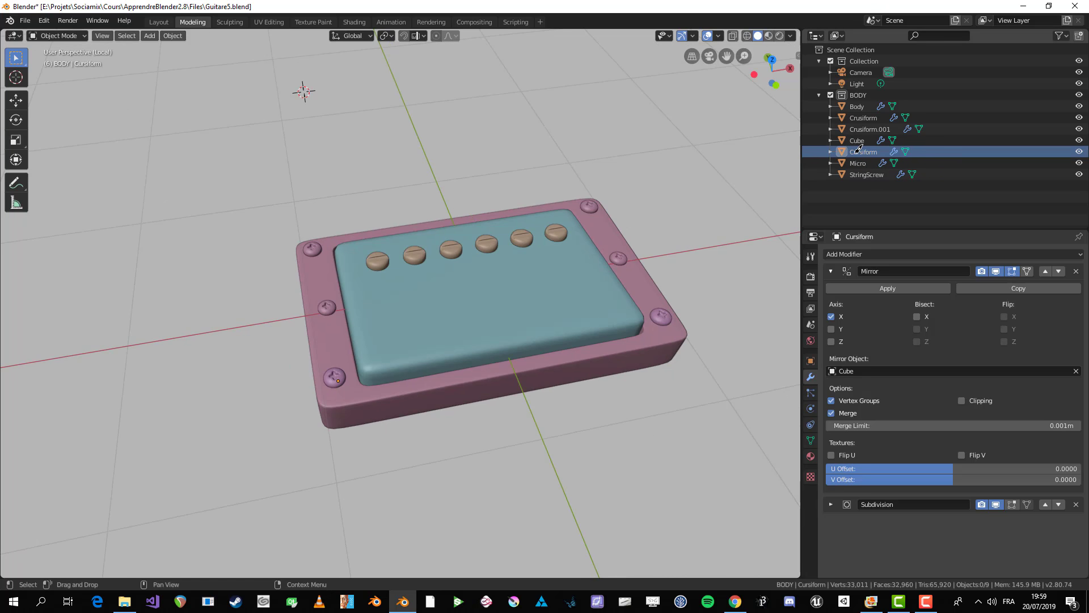
double_click(915, 152)
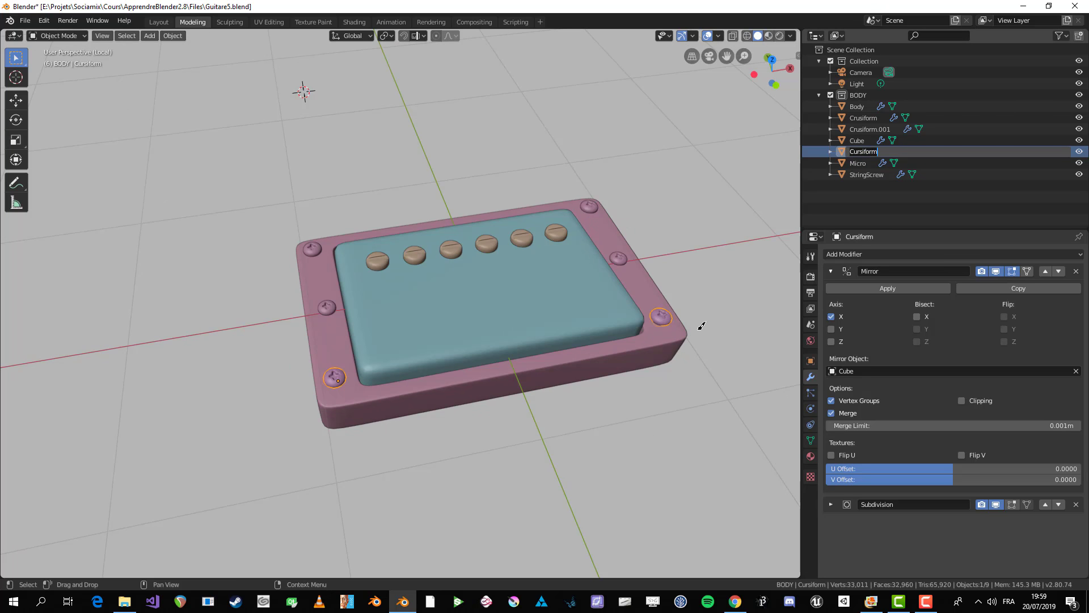
key("Escape")
- Inspect the frame's cross-recess screws and the mesh data that the upper corner screw shares with its linked copies
left_click(623, 258)
left_click(592, 206)
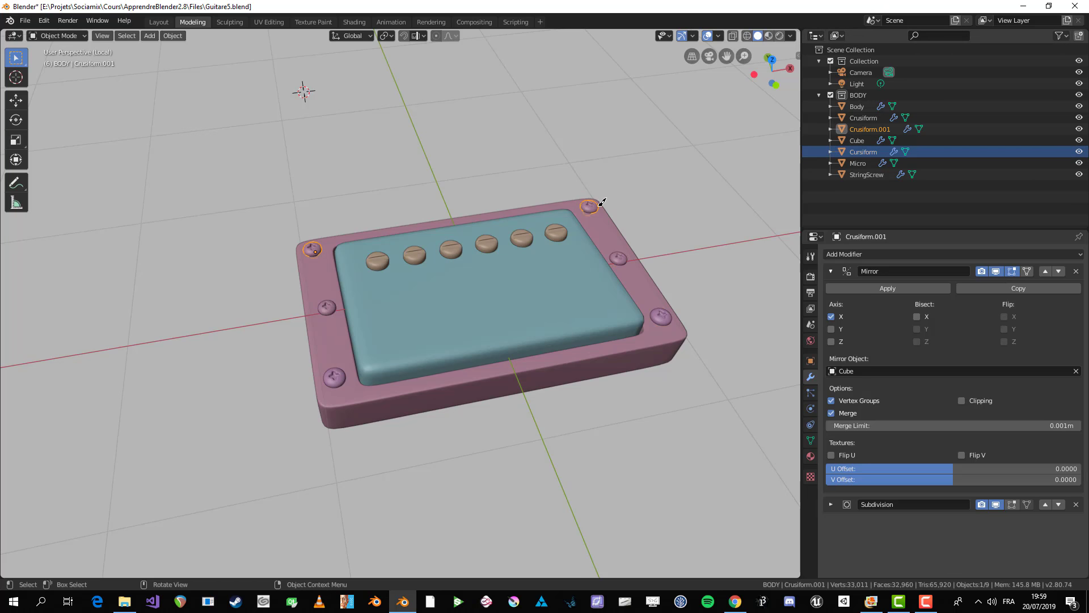
scroll(623, 222, "down", 3)
middle_click_drag(645, 226, 630, 248)
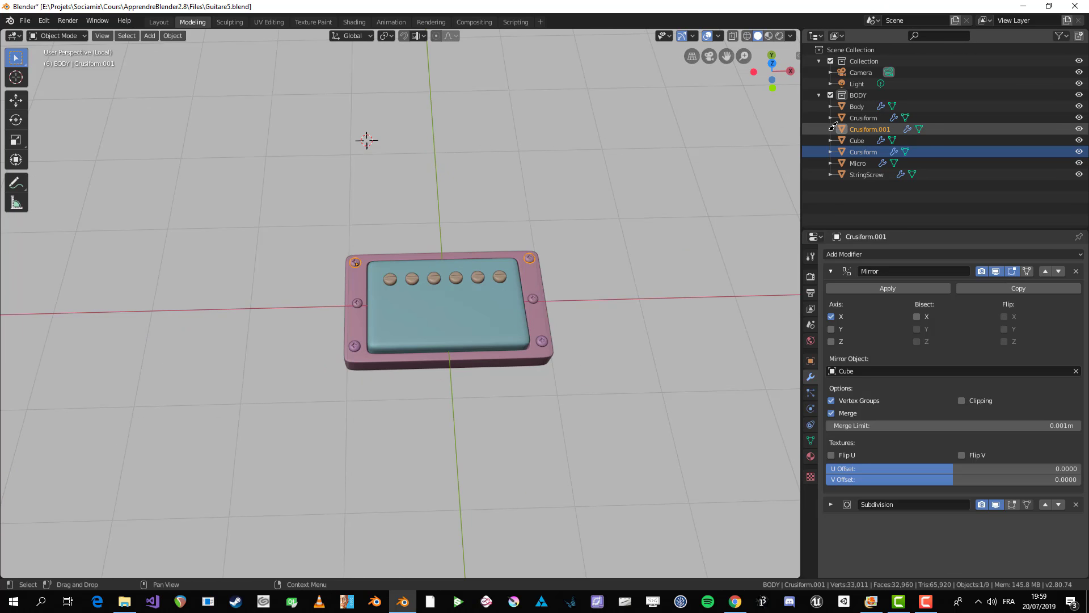
left_click(831, 128)
left_click(876, 142)
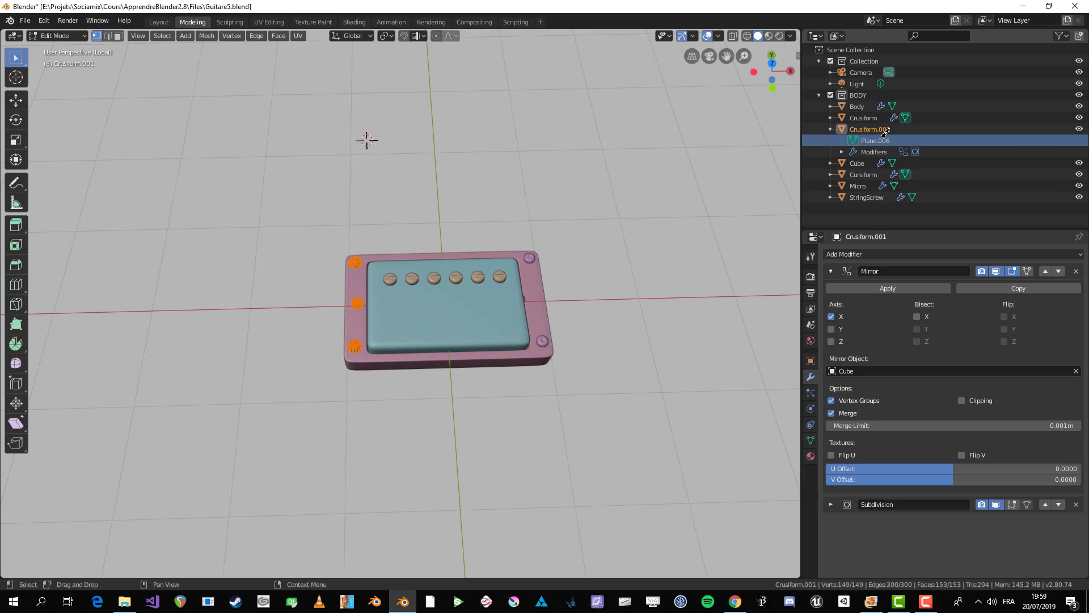
scroll(294, 335, "up", 4)
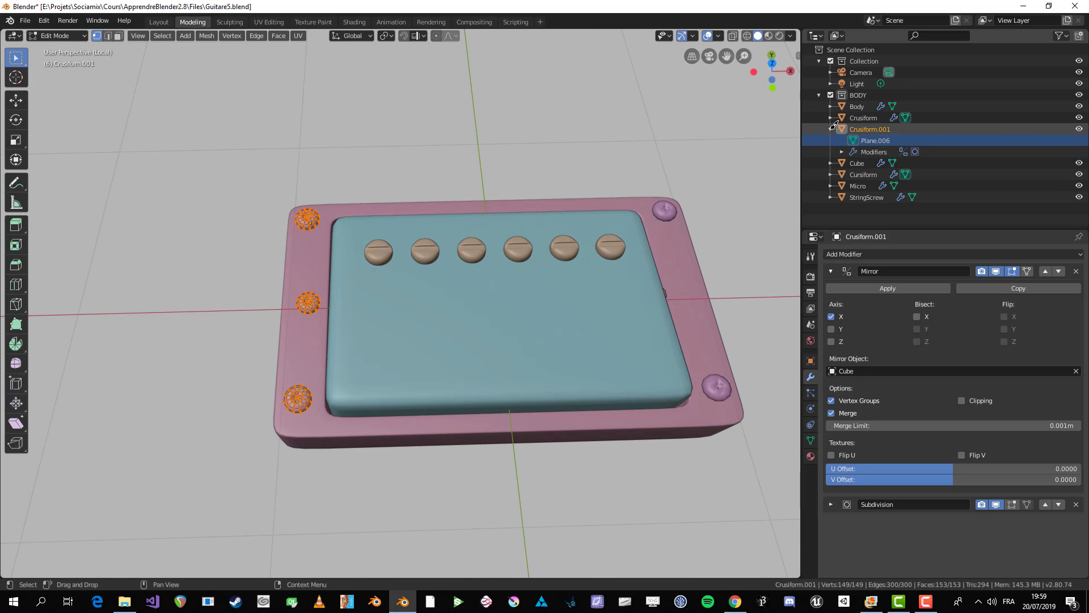
left_click(832, 129)
key("alt+a")
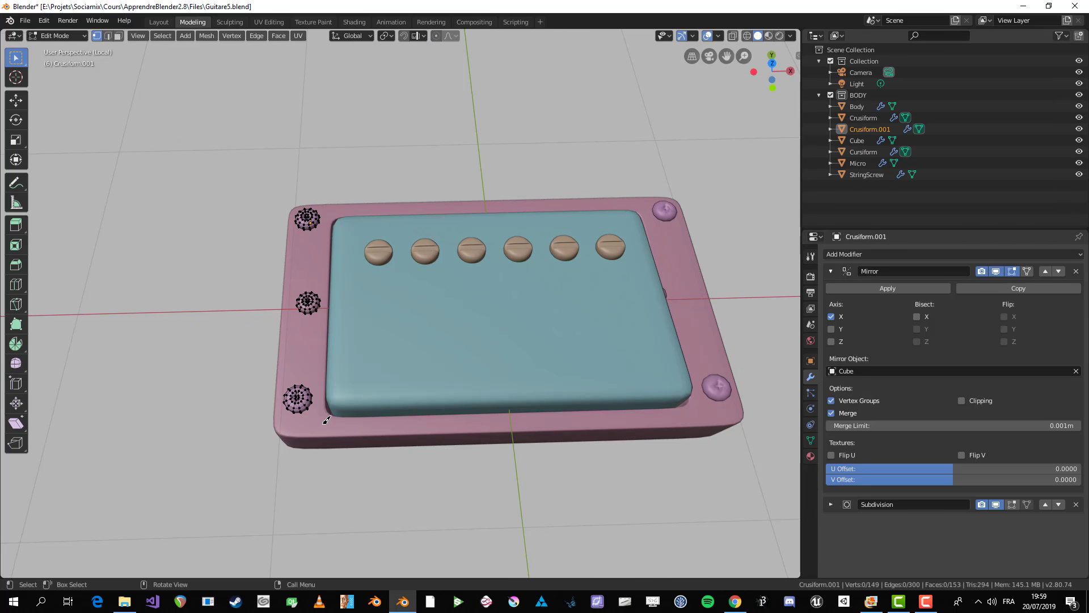
key("Tab")
scroll(352, 426, "down", 6)
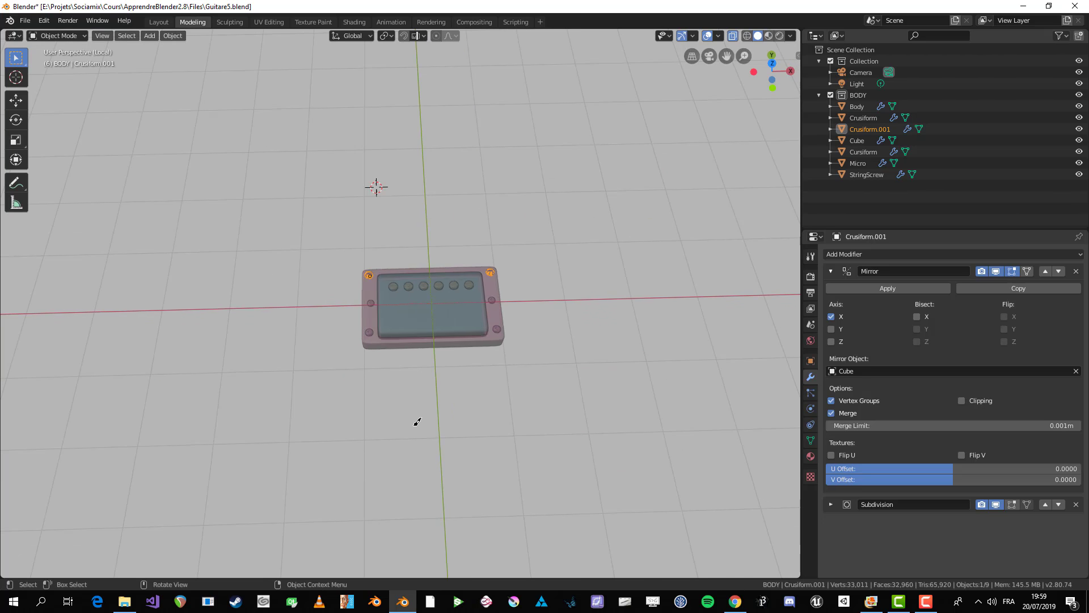
middle_click_drag(463, 399, 330, 226)
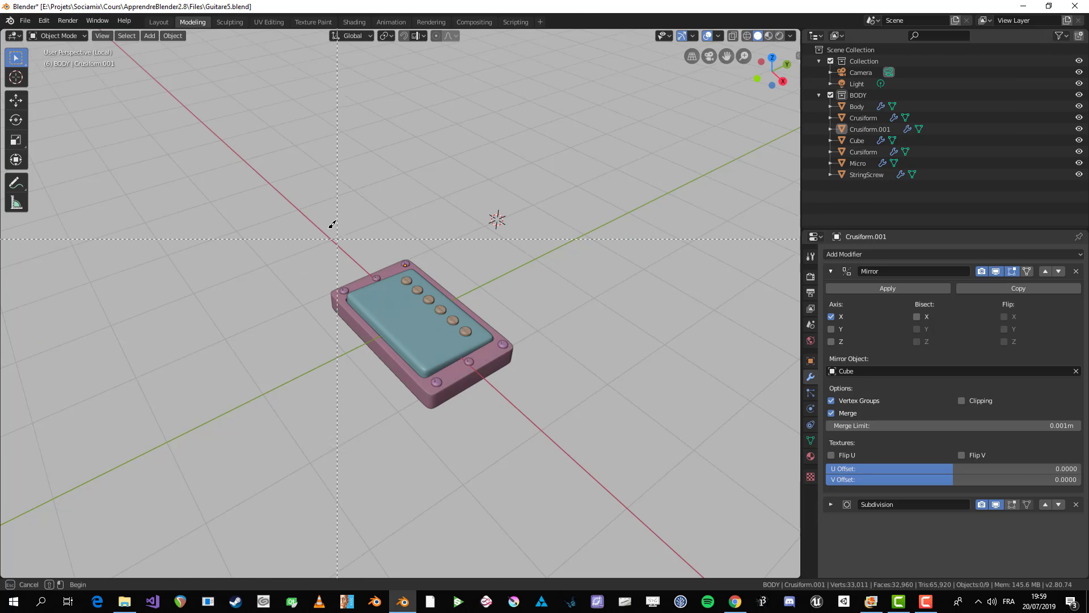
- Select all the pickup parts and leave local view to bring back the whole guitar
key("a")
scroll(454, 408, "up", 2)
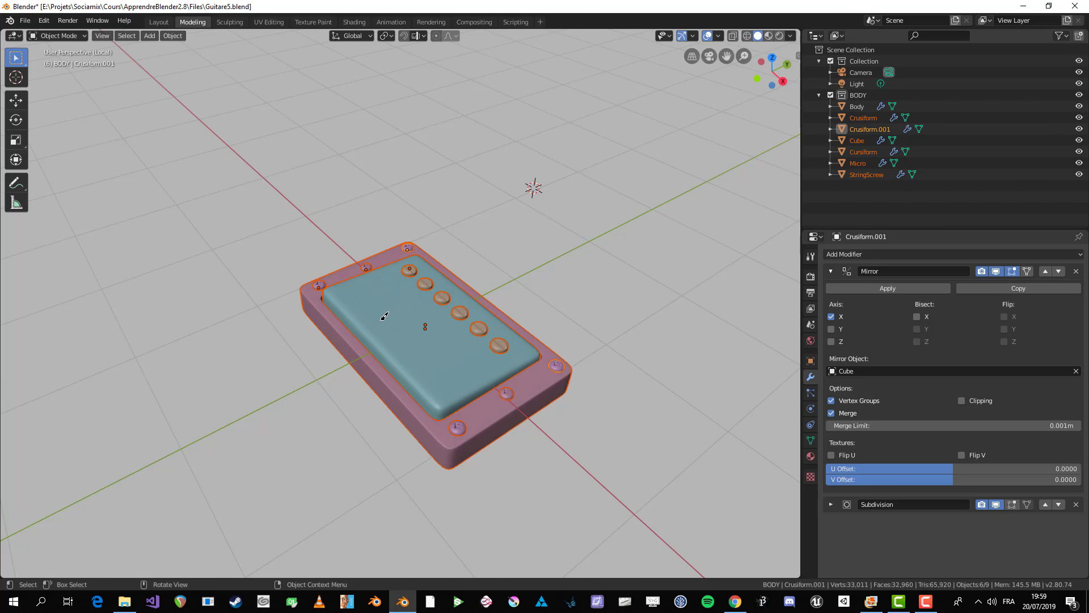
middle_click_drag(384, 315, 515, 336)
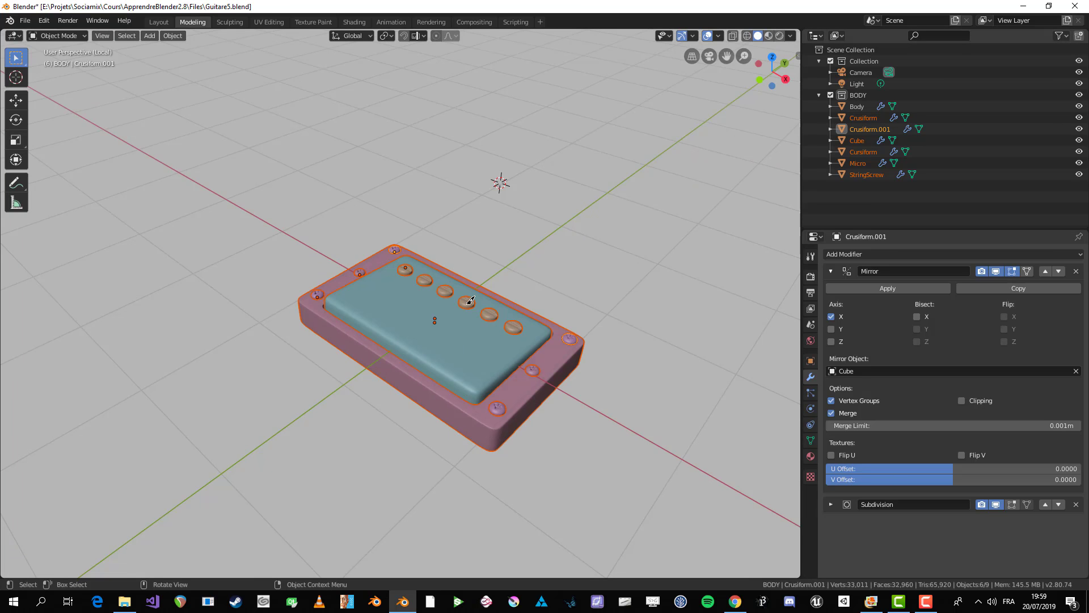
middle_click_drag(470, 301, 499, 291)
key("m")
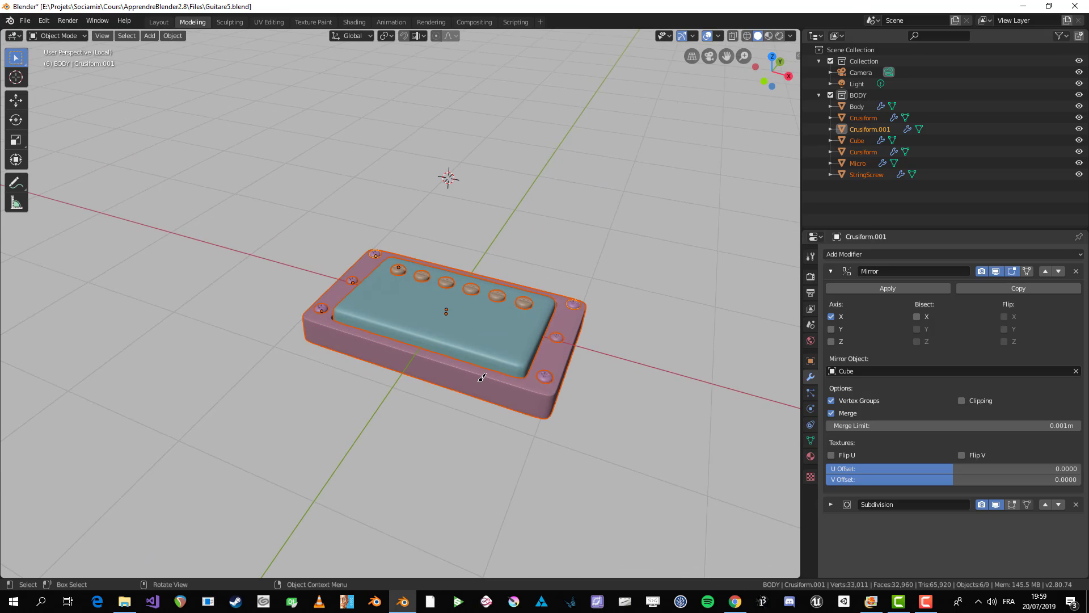
middle_click_drag(477, 381, 563, 307)
key("m")
scroll(489, 418, "down", 4)
scroll(489, 418, "up", 2)
key("KP_Divide")
- Move the selected pickup parts into a new collection named Mic and collapse it in the outliner
scroll(491, 413, "up", 5)
scroll(563, 307, "up", 2)
scroll(563, 306, "up", 1)
middle_click_drag(479, 309, 465, 364, "shift")
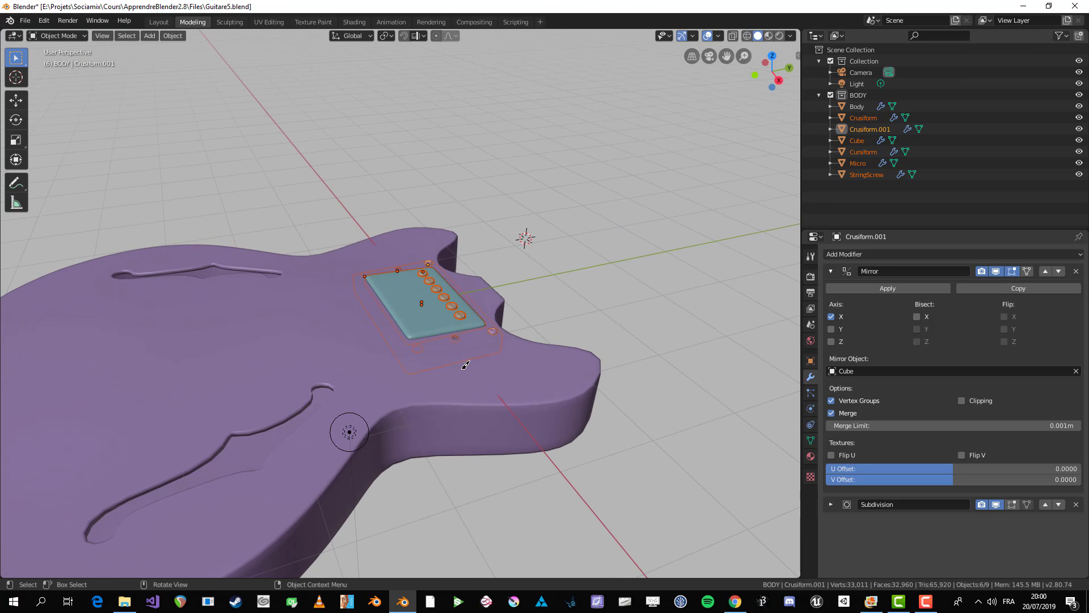
key("m")
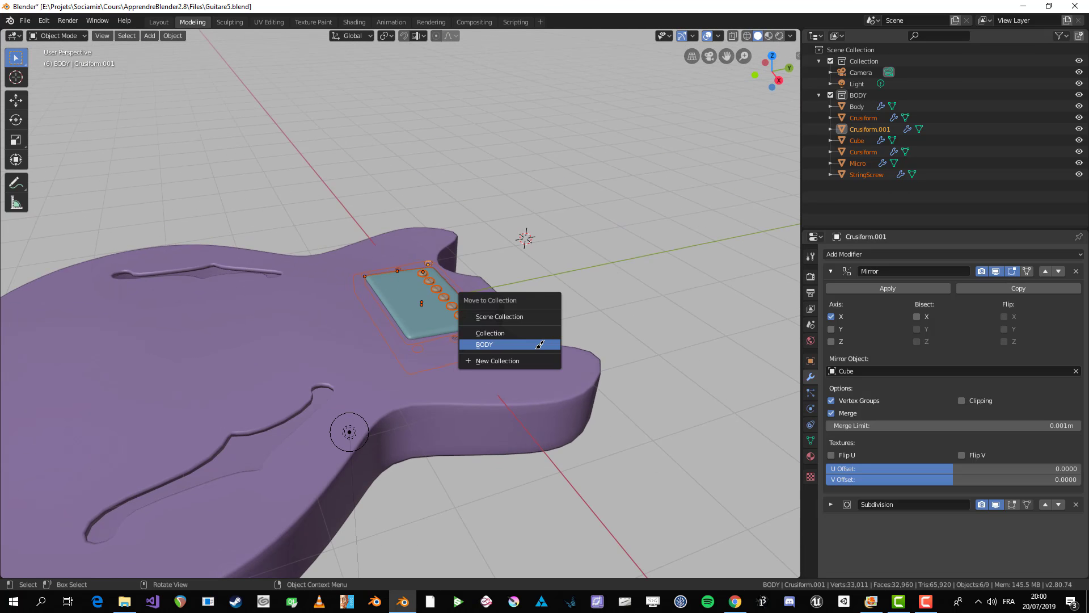
left_click(503, 360)
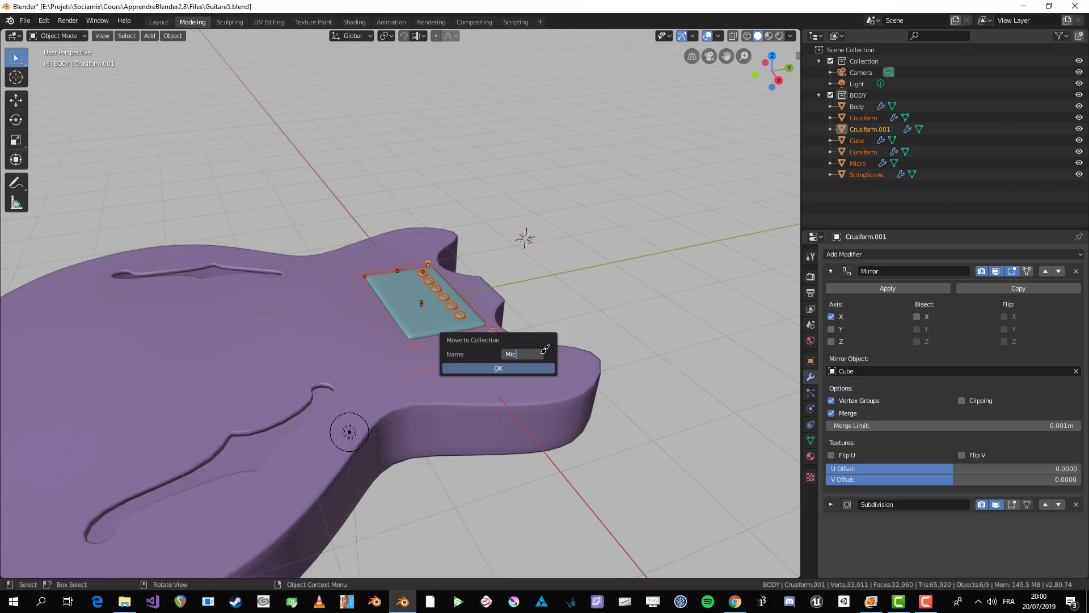
left_click(506, 368)
left_click(824, 115)
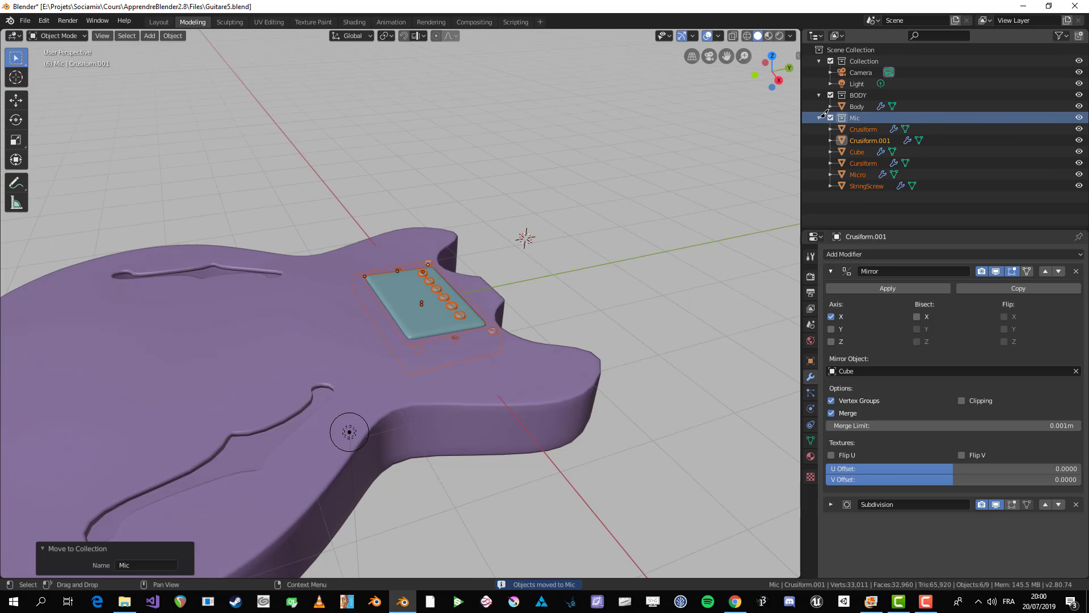
left_click(824, 114)
- Raise the whole pickup about 0.513 m along the Z axis above the guitar body
middle_click_drag(448, 295, 407, 304)
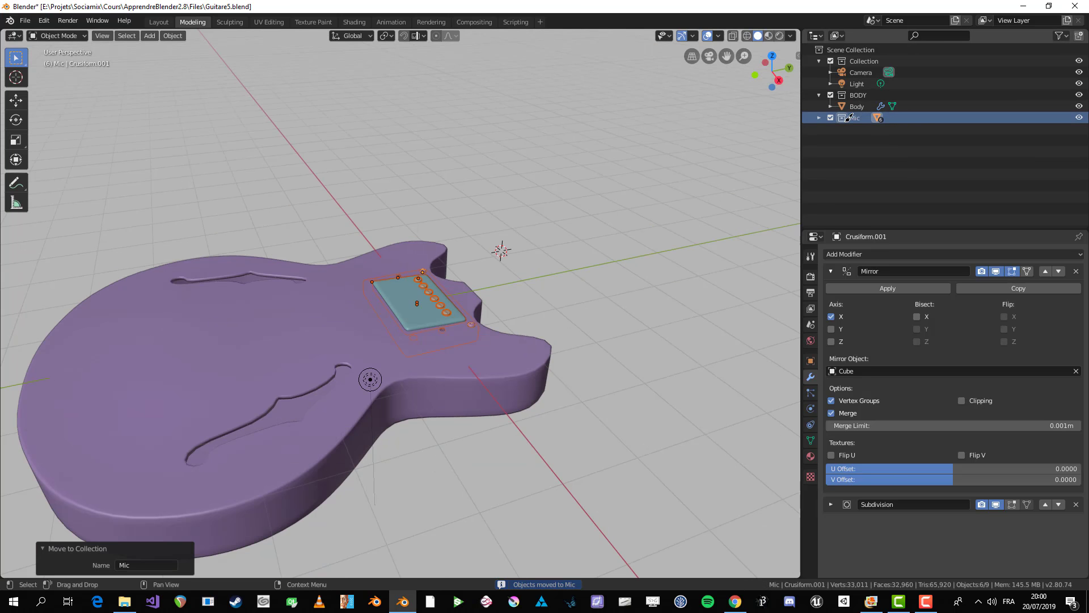
key("g")
key("z")
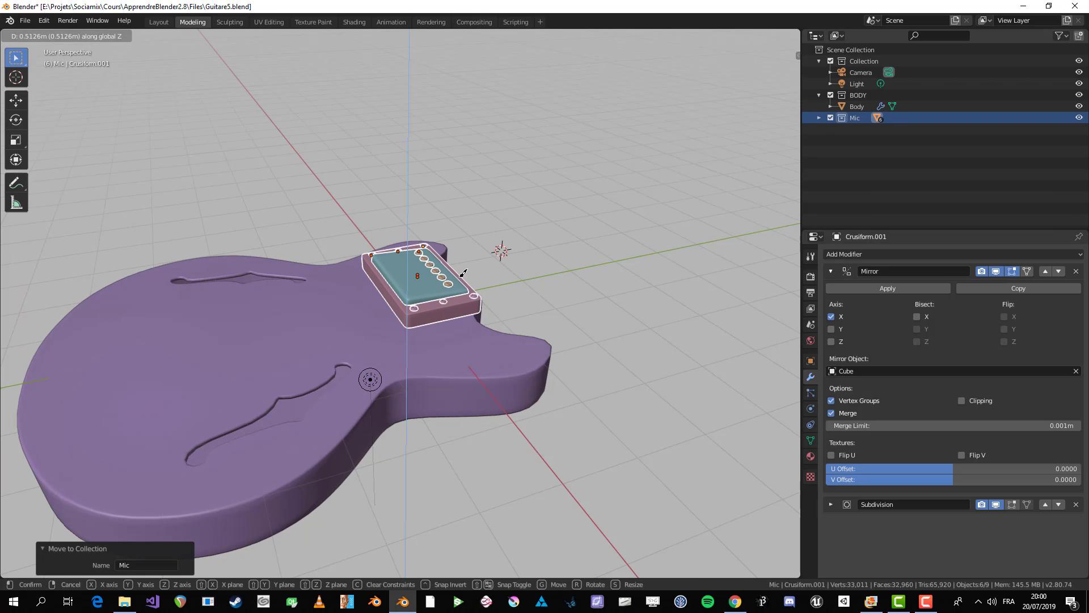
left_click(463, 271)
- Scale the pickup down uniformly by a factor of about 0.513 in top view
key("KP_7")
scroll(511, 301, "up", 5)
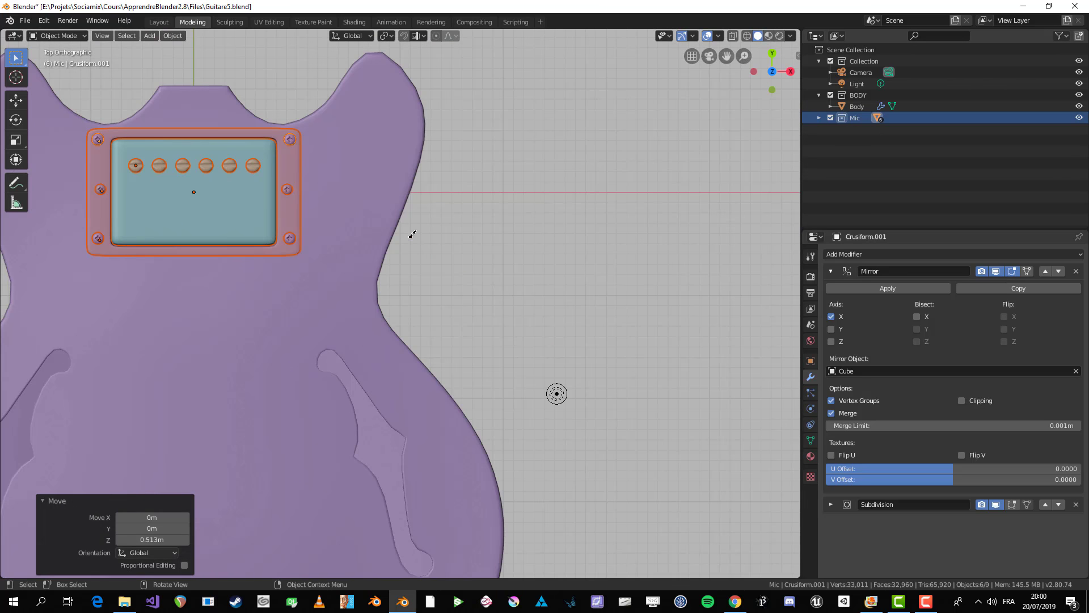
scroll(413, 234, "down", 4)
scroll(583, 233, "up", 5)
key("s")
left_click(660, 254)
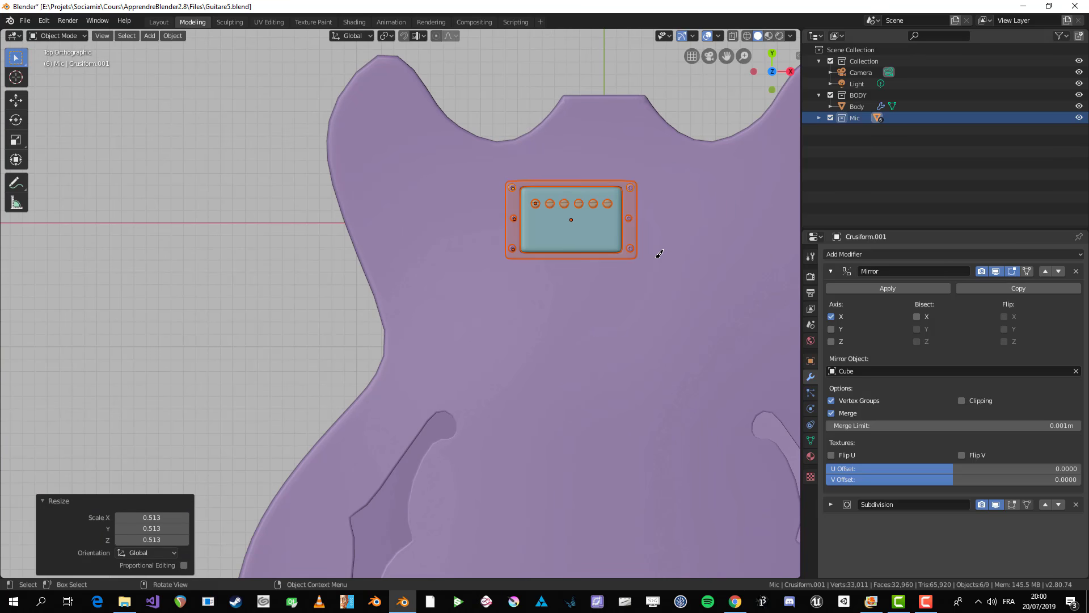
- Enlarge the pickup by a factor of about 1.247 and move it about 0.229 m in X and -0.985 m in Y
scroll(660, 254, "down", 2)
middle_click_drag(570, 264, 537, 194, "shift")
scroll(554, 180, "up", 2)
key("s")
left_click(585, 193)
key("g")
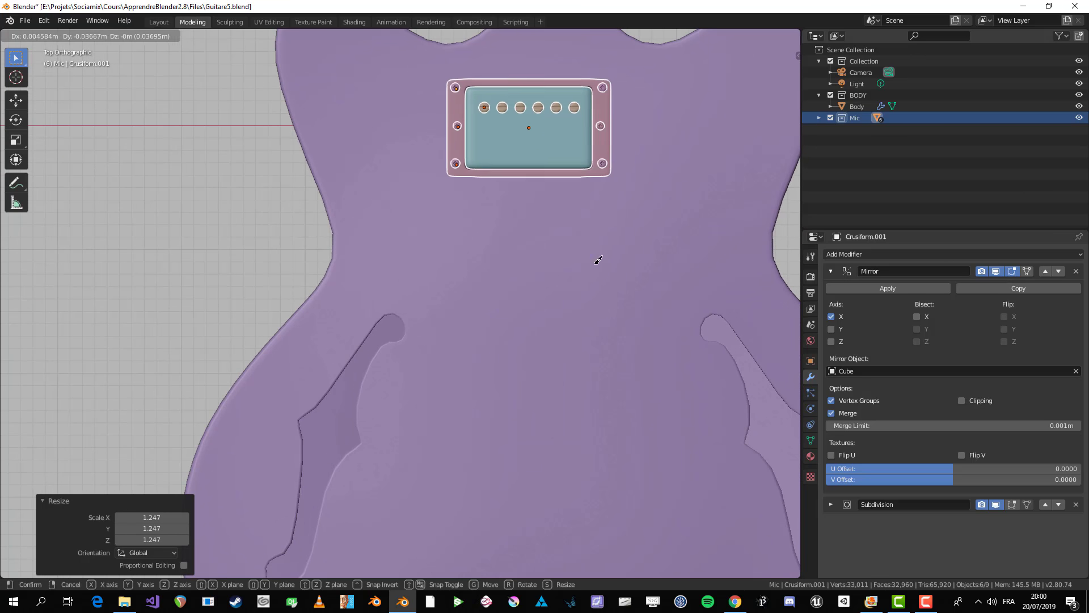
left_click(607, 304)
scroll(595, 304, "down", 2)
scroll(590, 272, "up", 1)
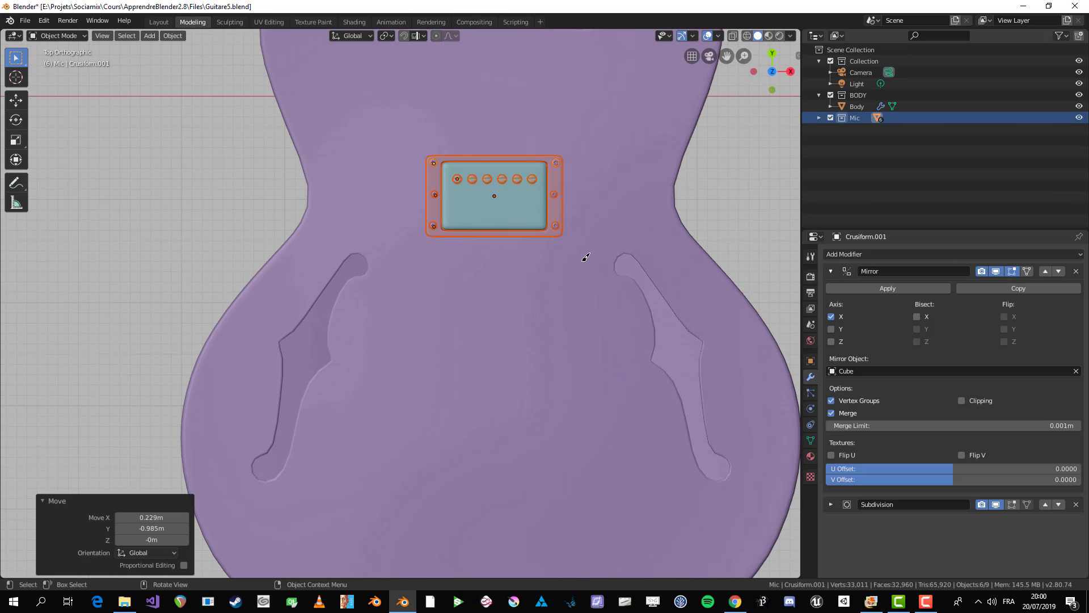
scroll(585, 257, "down", 2)
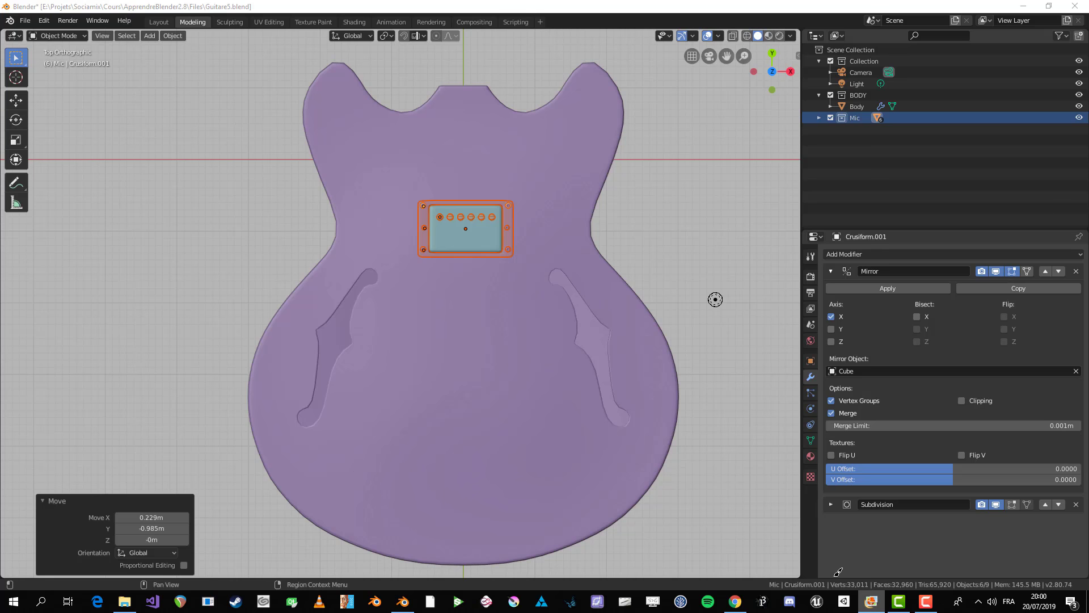
left_click(409, 267)
middle_click_drag(430, 206, 411, 319, "shift")
scroll(486, 335, "up", 2)
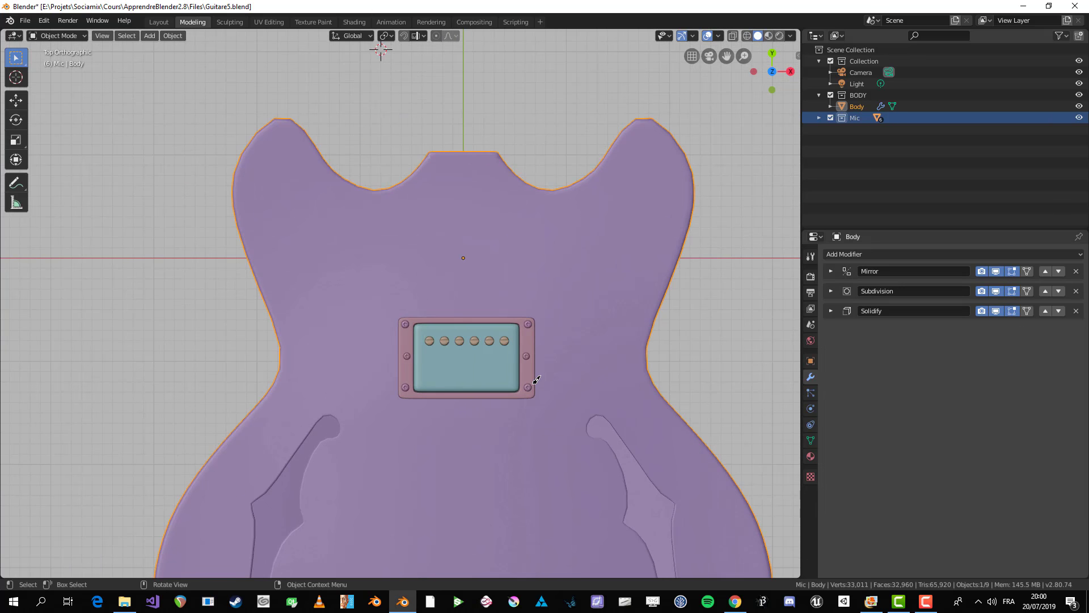
key("g")
right_click(550, 287)
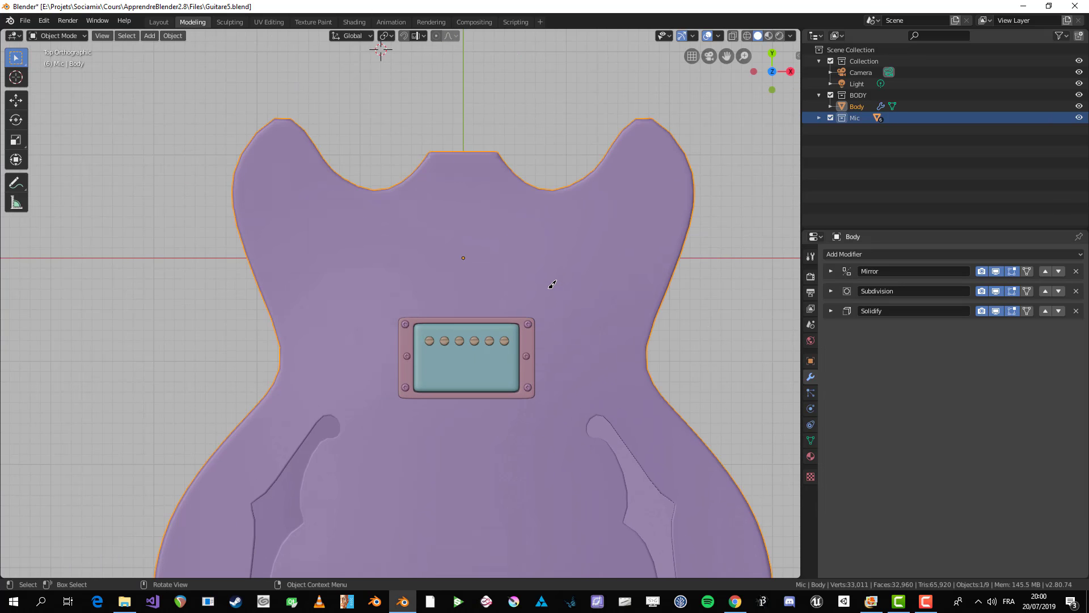
- Add the Mic collection's objects to the selected body, try to move them together, and clear the selection
left_click(856, 106)
left_click(820, 117)
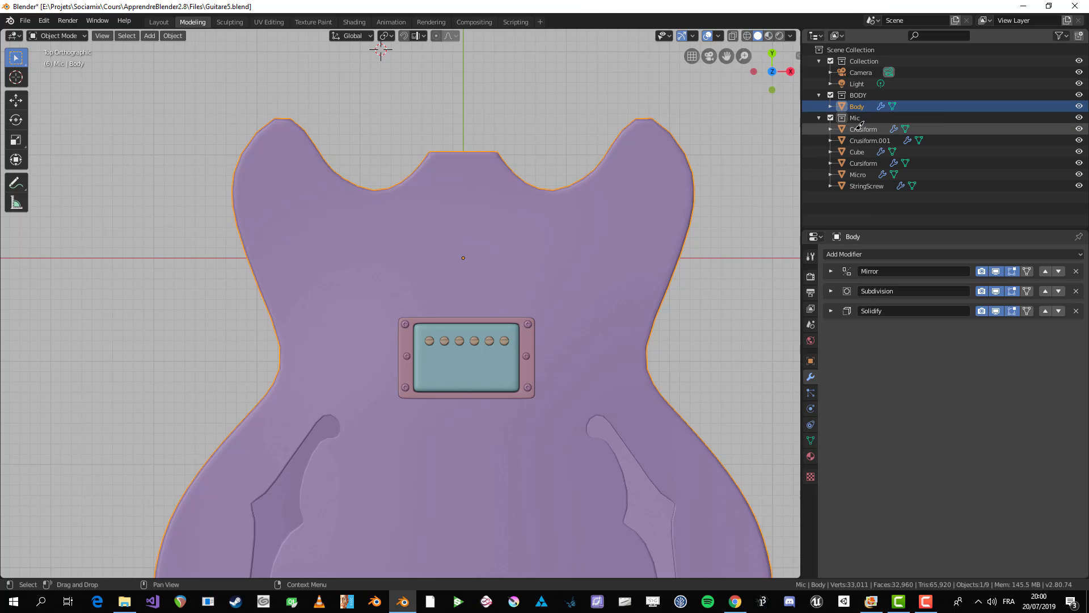
left_click(857, 116)
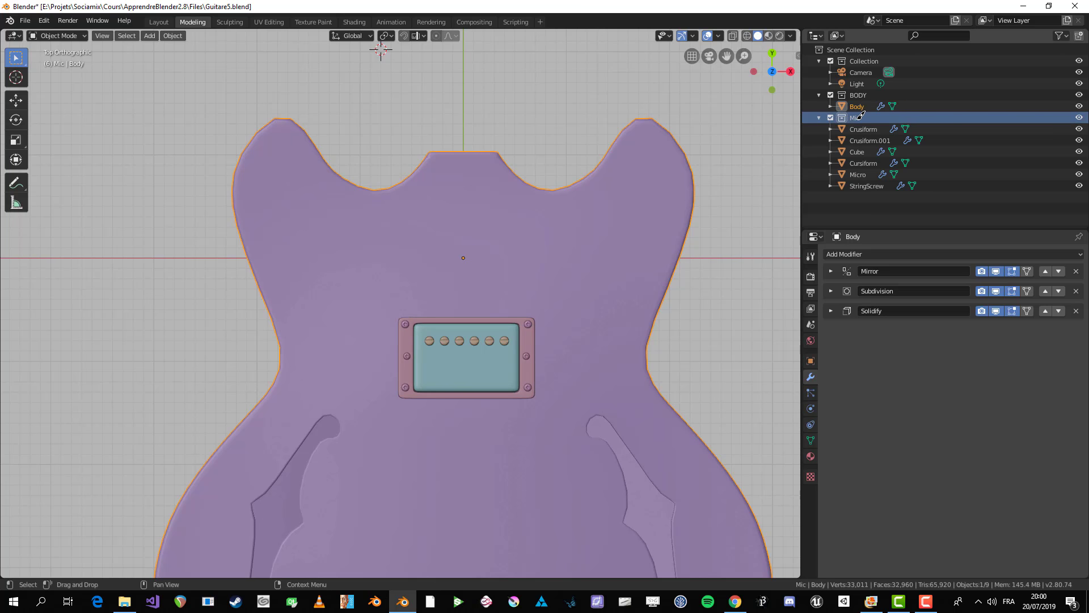
right_click(864, 116)
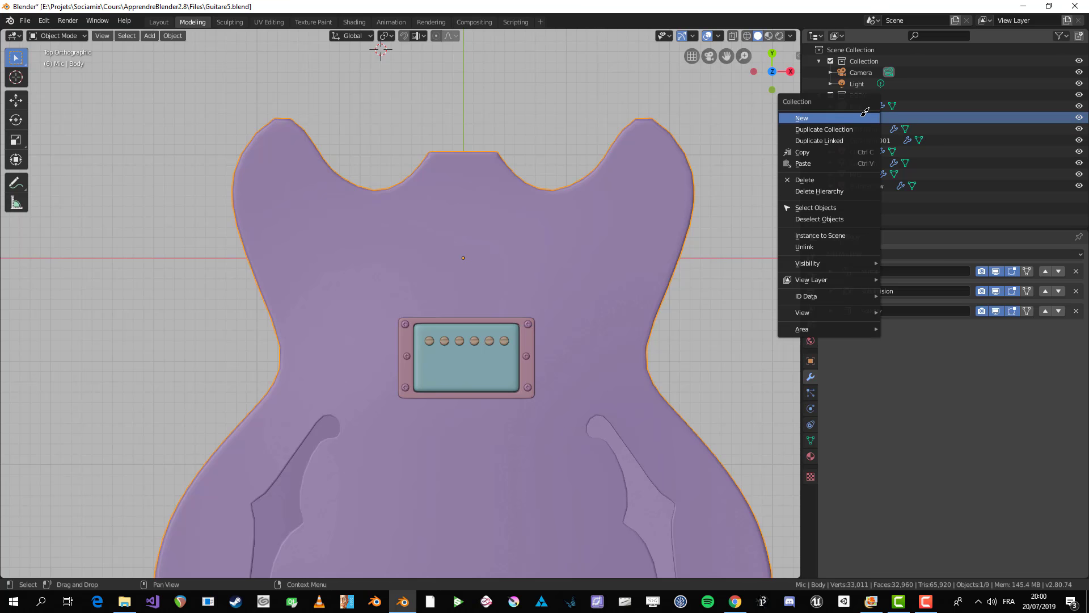
left_click(841, 209)
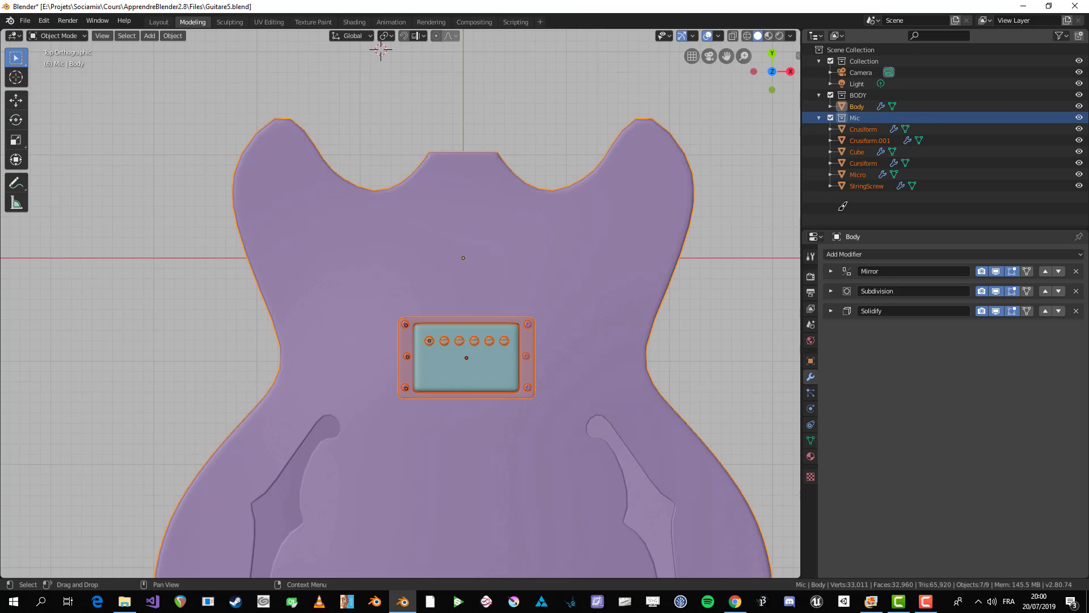
scroll(466, 363, "down", 2)
middle_click_drag(478, 371, 474, 312, "shift")
scroll(475, 283, "up", 1)
scroll(478, 279, "up", 1)
key("g")
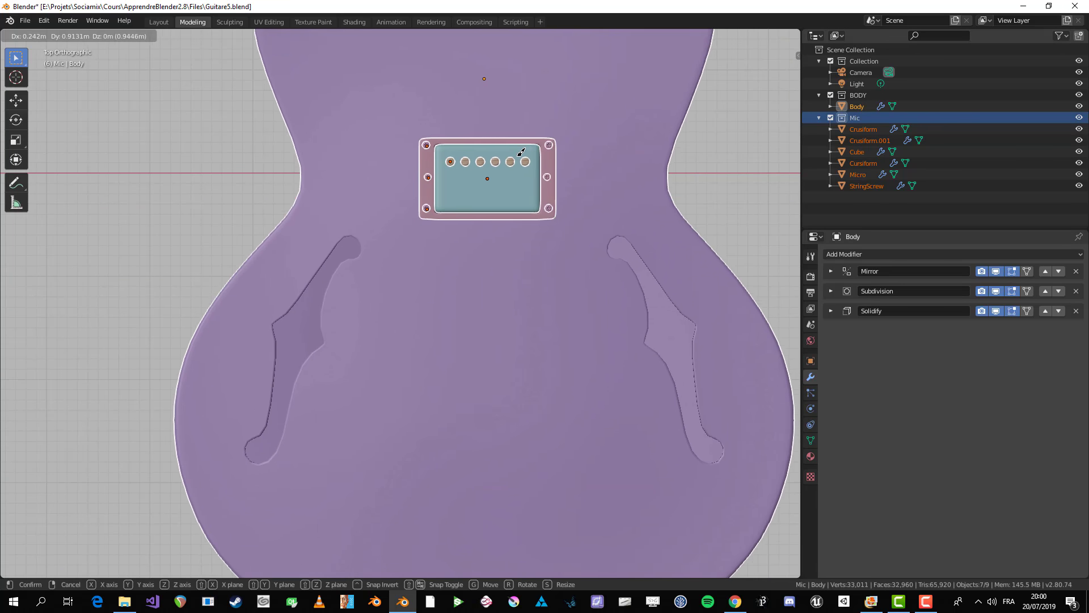
right_click(539, 161)
key("alt+a")
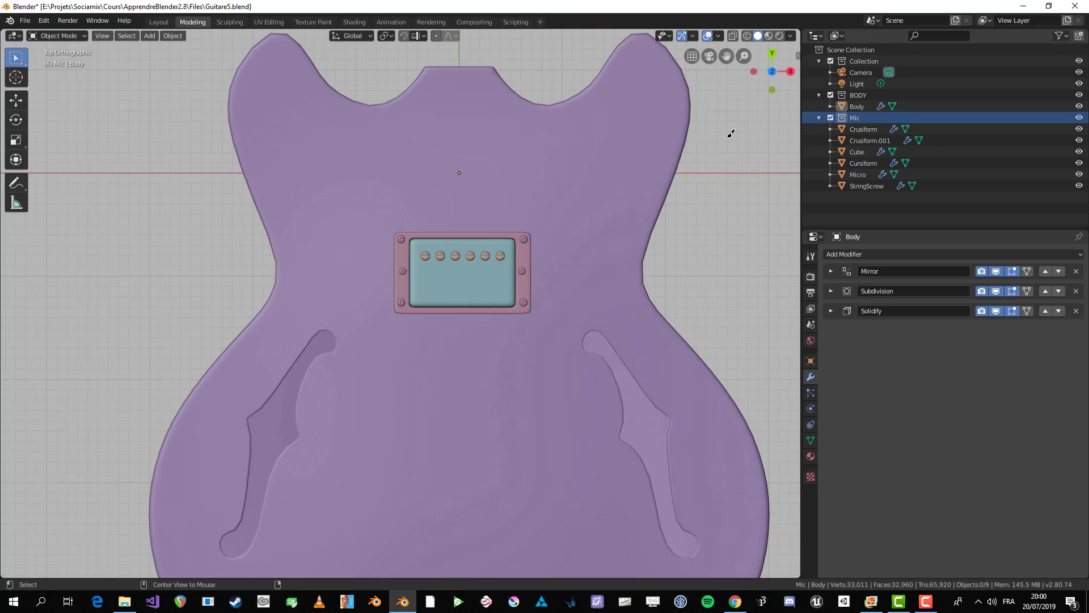
- Select only the Mic collection's objects and move the pickup about -0.022 m in X and 0.82 m in Y
right_click(847, 117)
left_click(797, 132)
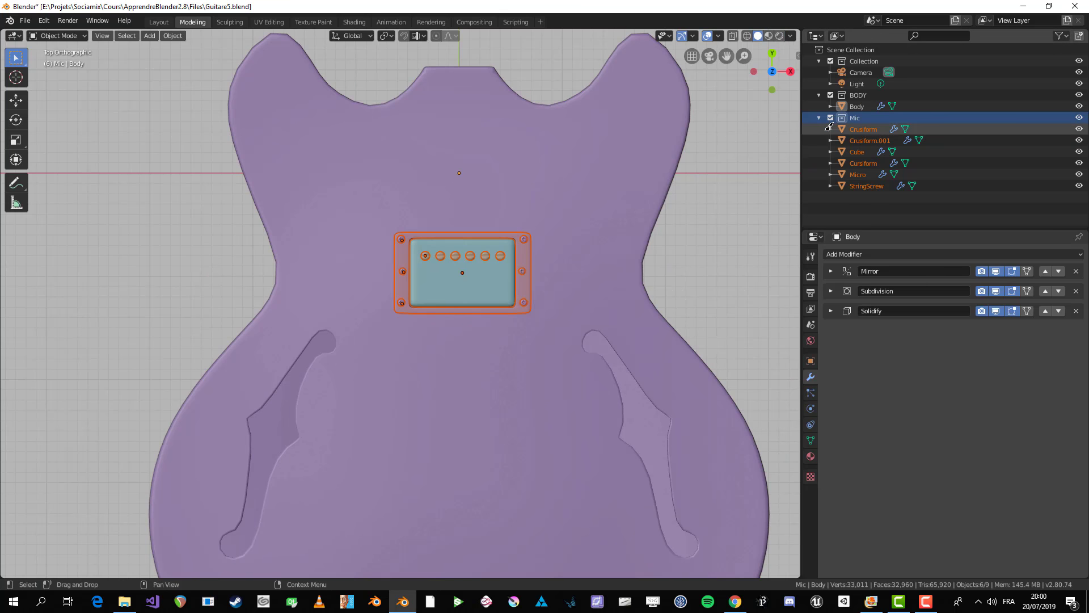
scroll(522, 236, "down", 1)
scroll(486, 207, "up", 1)
key("g")
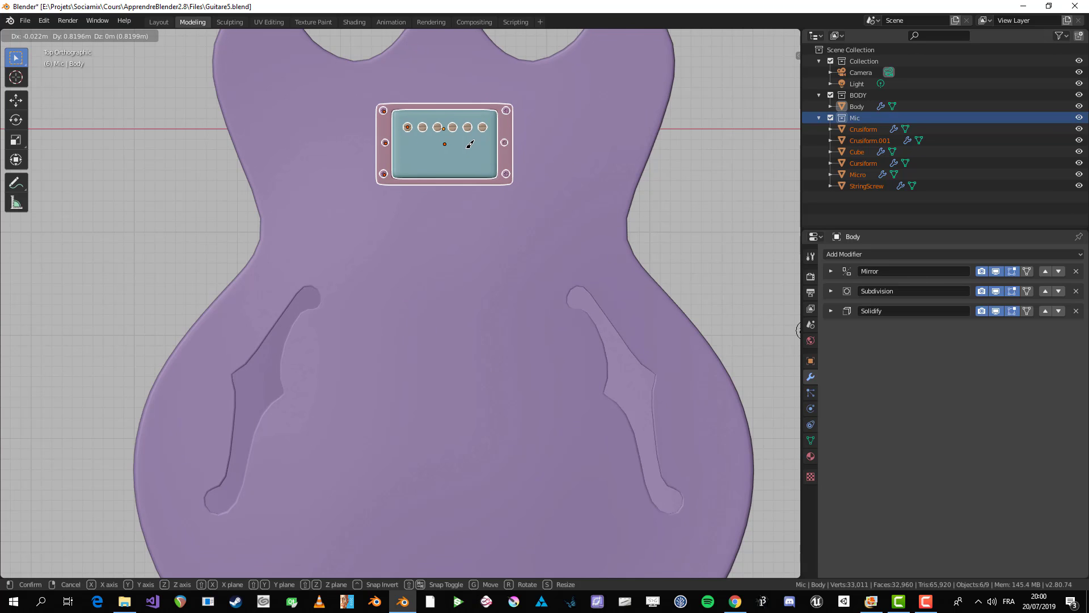
left_click(469, 144)
scroll(469, 144, "down", 3)
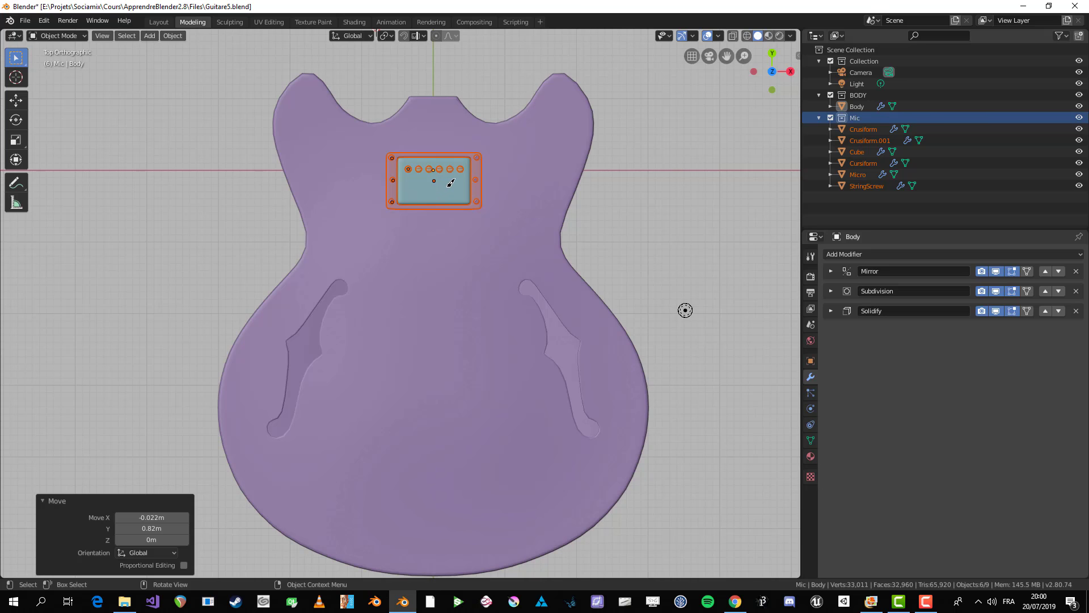
- Make a linked duplicate of the pickup about -1.68 m along the Y axis and deselect it
key("shift+d")
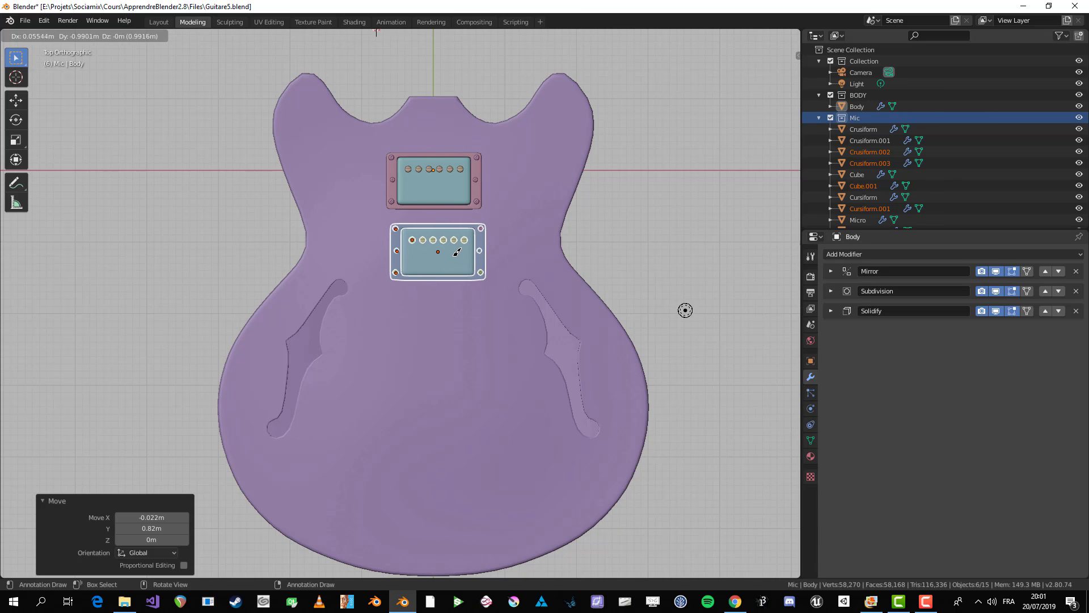
key("y")
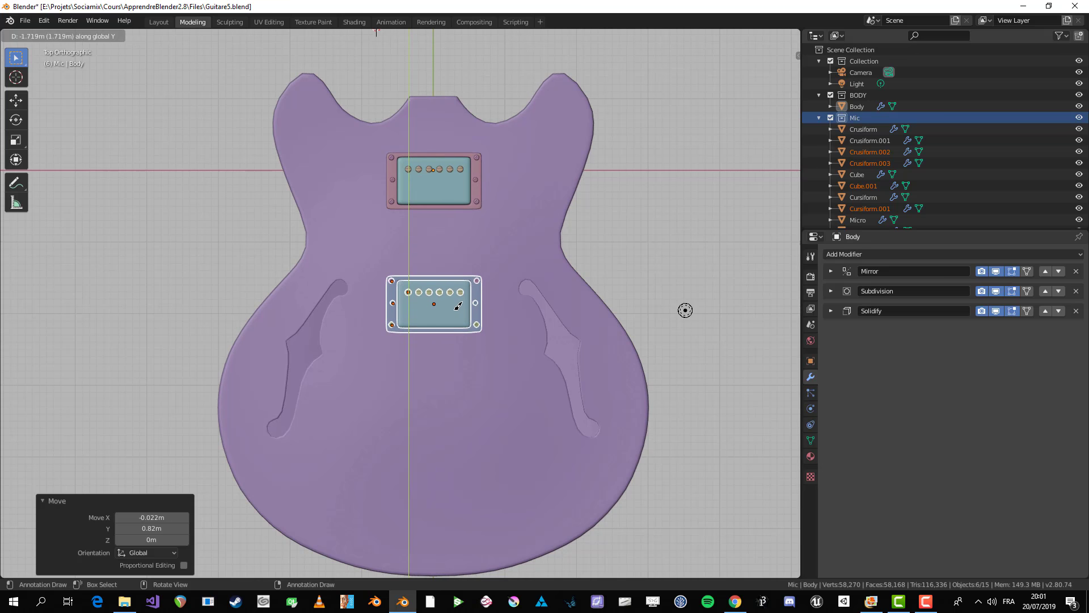
left_click(459, 302)
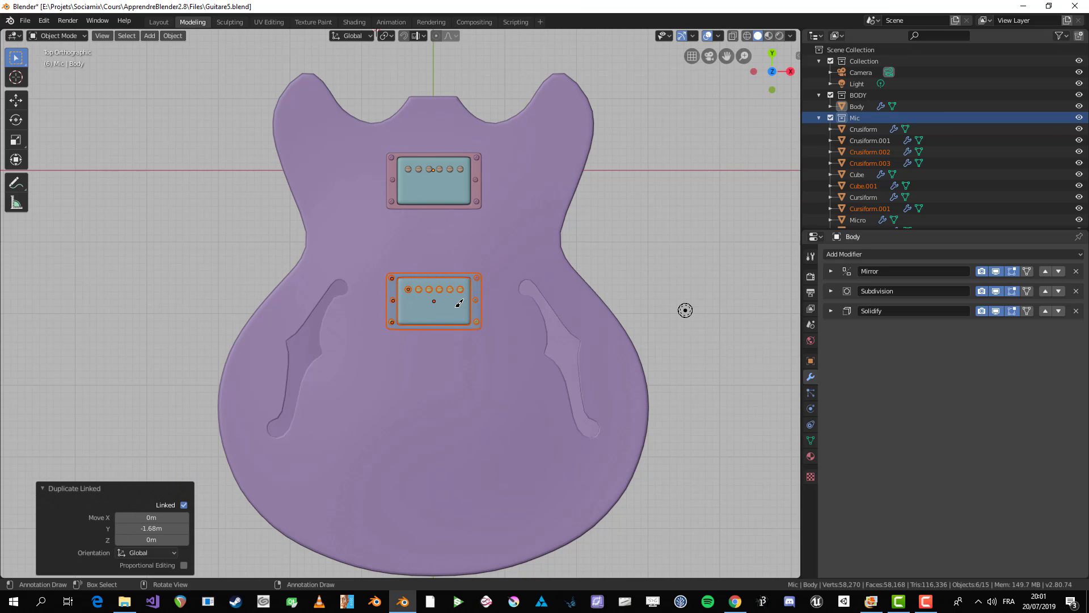
left_click(525, 313)
- Select both pickups in side view by picking the duplicated frame and selecting everything grouped in its collection
middle_click_drag(525, 313, 478, 278)
scroll(479, 278, "up", 2)
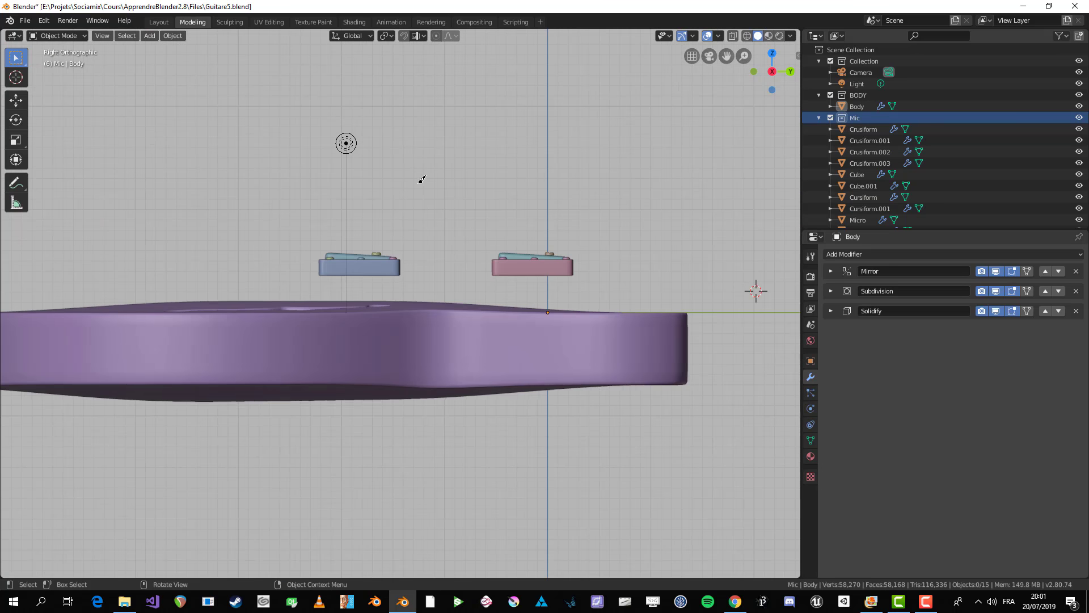
left_click_drag(294, 104, 457, 223)
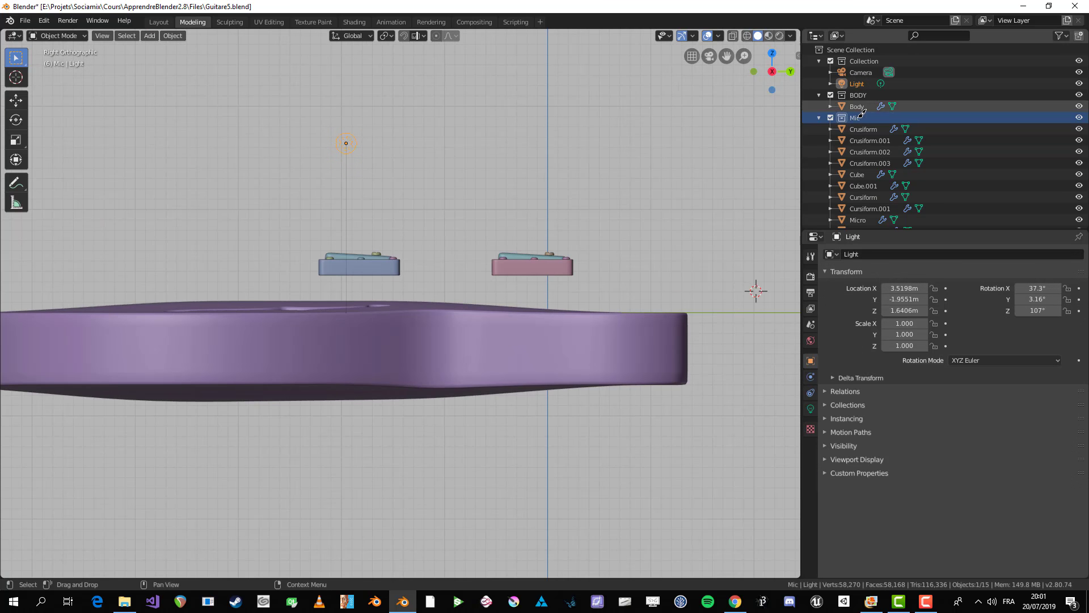
left_click(381, 268)
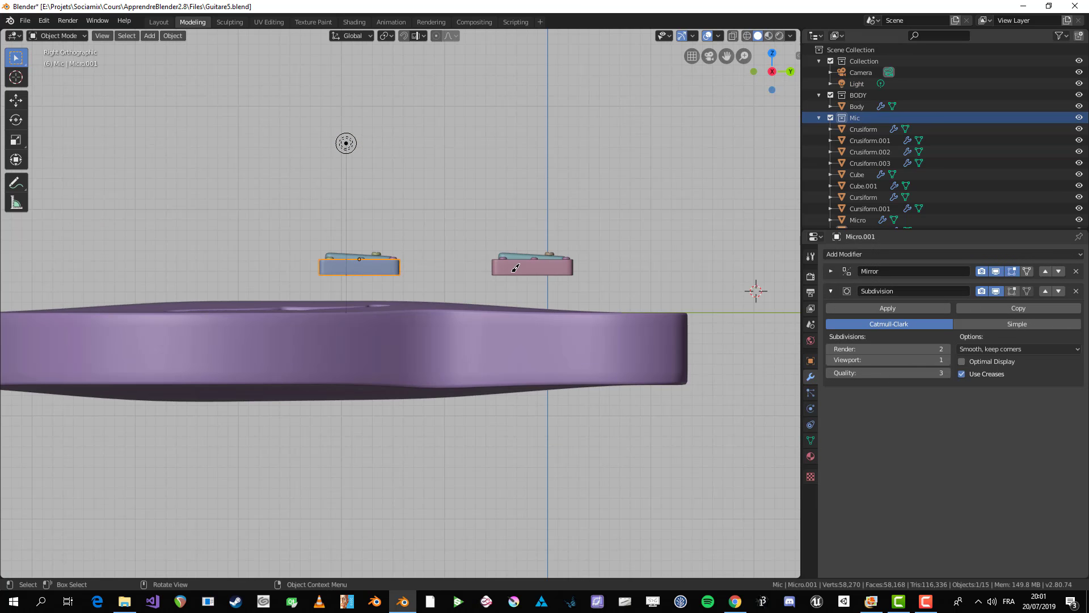
key("shift+g")
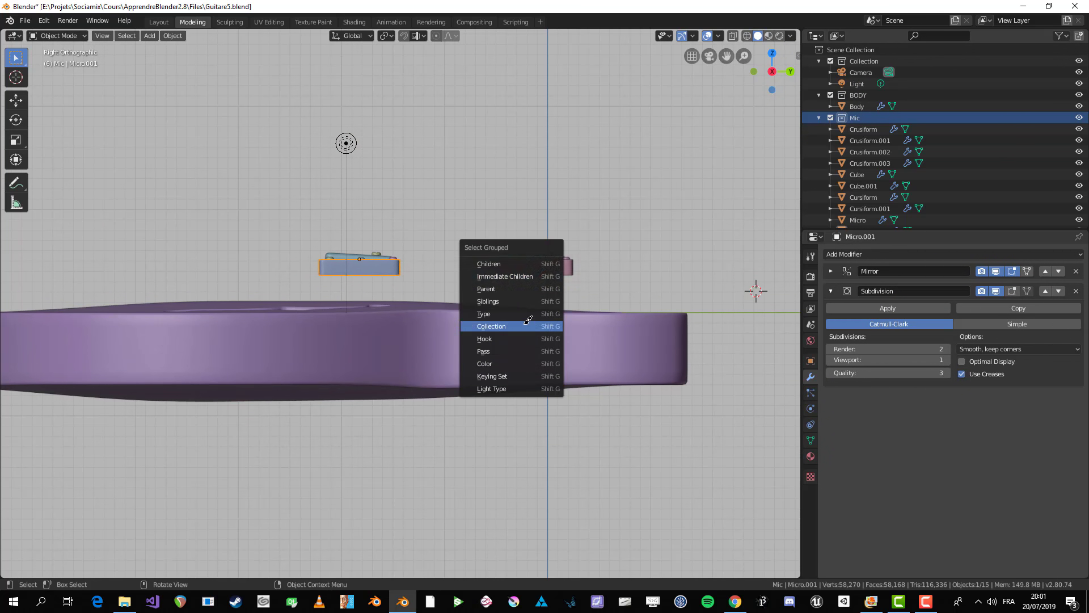
scroll(413, 263, "up", 2)
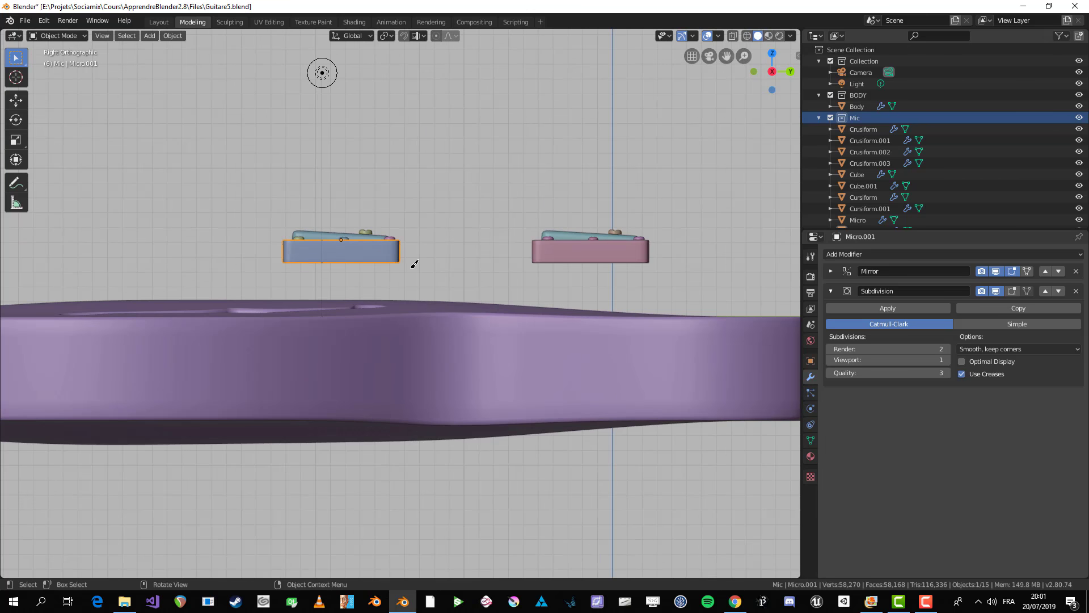
key("shift+g")
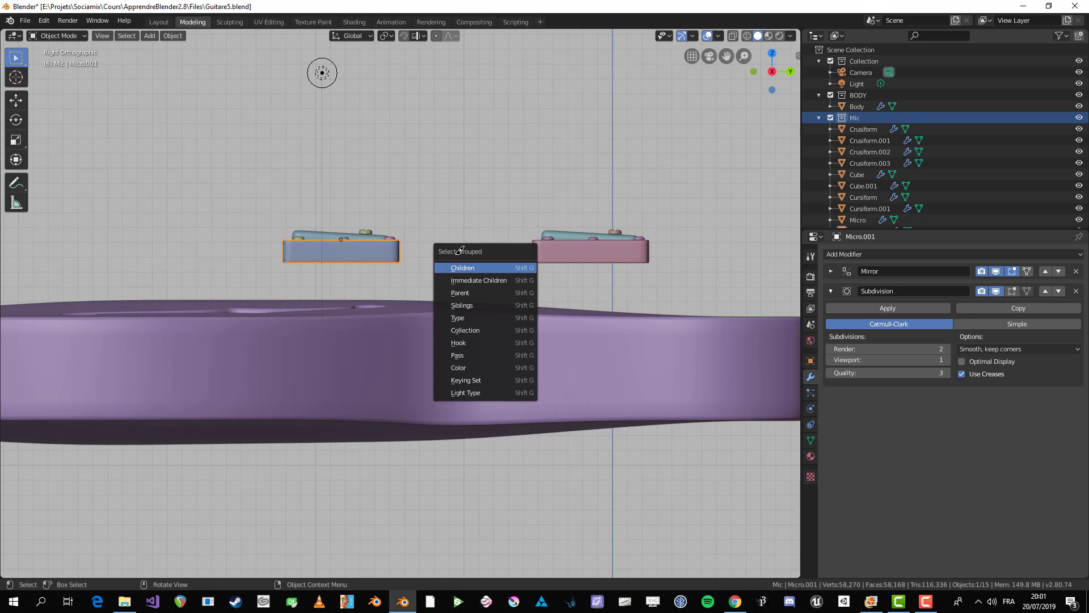
left_click(469, 329)
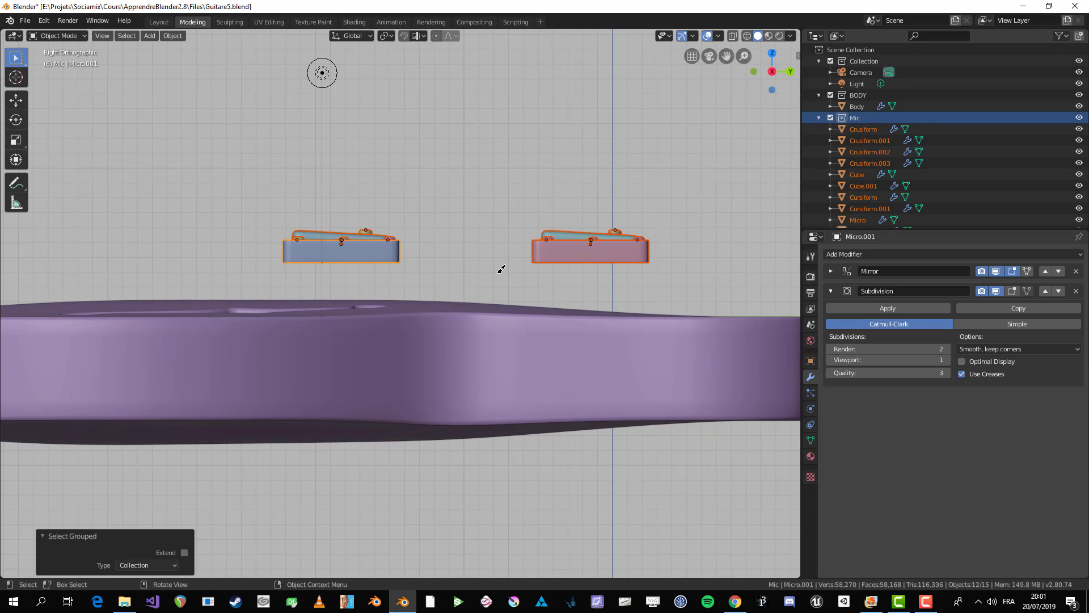
- Lower both pickups together about 0.25 m along the Z axis towards the guitar body's top surface
scroll(501, 269, "down", 1)
key("g")
key("z")
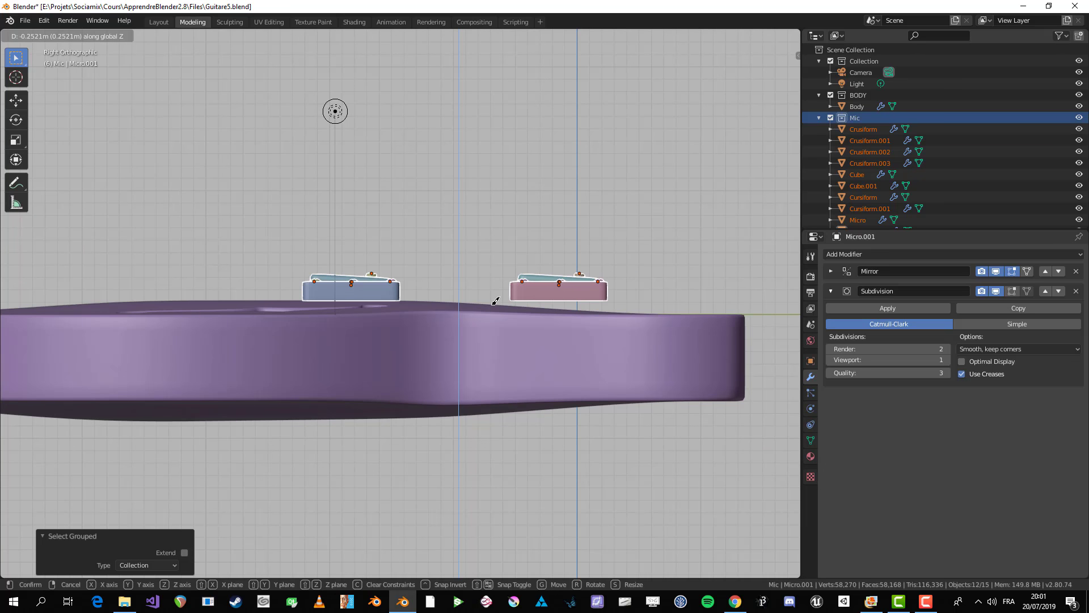
left_click(492, 307)
- Select only the pink-framed pickup and lower it slightly along Z so its base sits in the body surface
left_click_drag(502, 251, 628, 292)
key("g")
key("z")
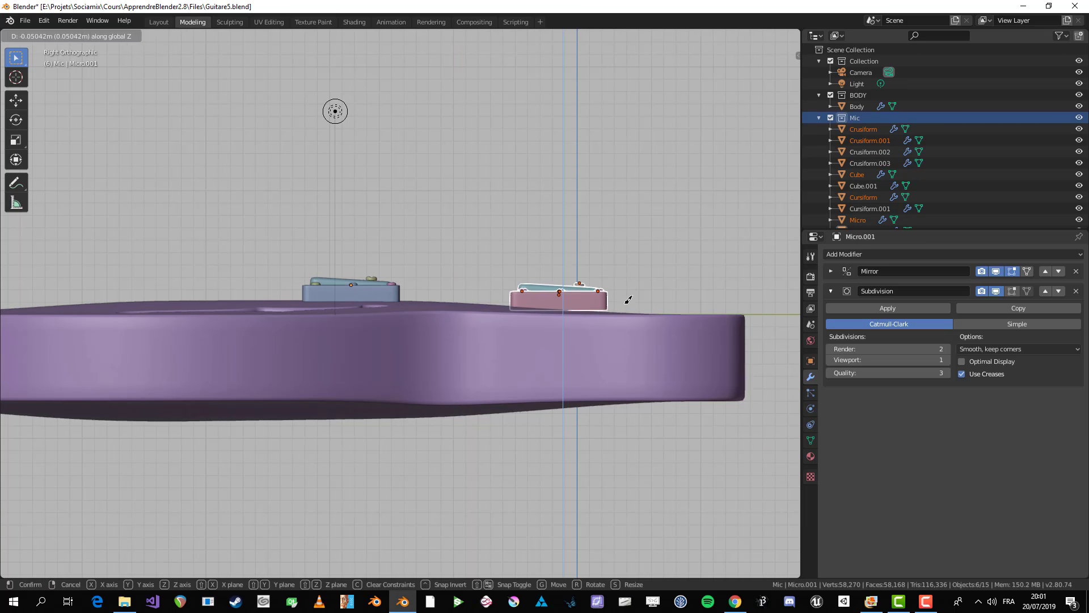
left_click(628, 303)
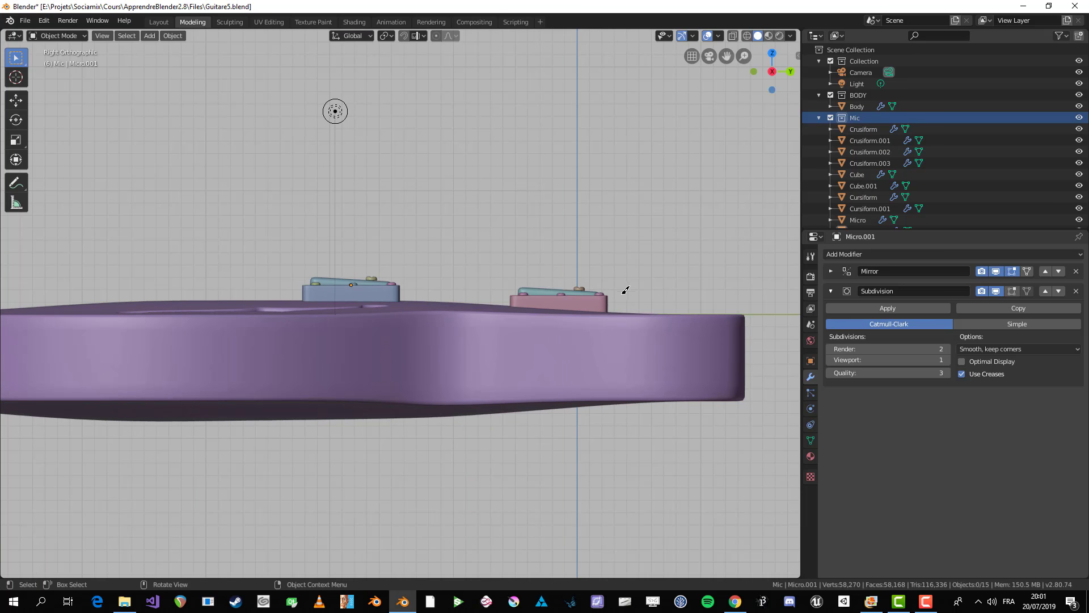
- Save the project as a new incremented version named Guitare6.blend in the Files folder
middle_click_drag(624, 291, 513, 275)
scroll(389, 262, "down", 3)
middle_click_drag(388, 262, 580, 356)
scroll(511, 351, "up", 5)
scroll(573, 384, "down", 2)
key("ctrl+shift+s")
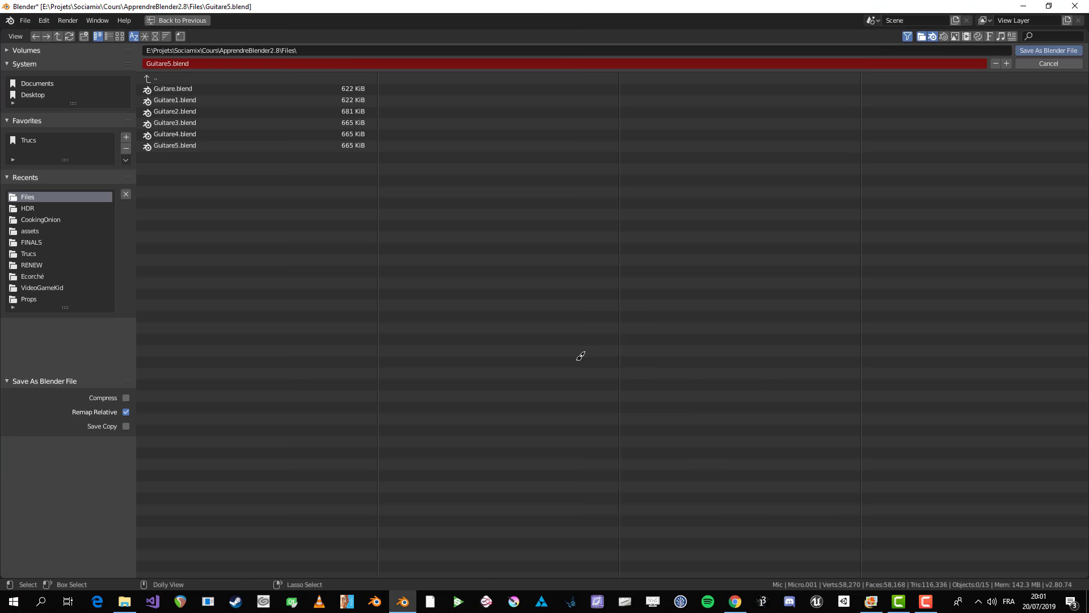
key("KP_Add")
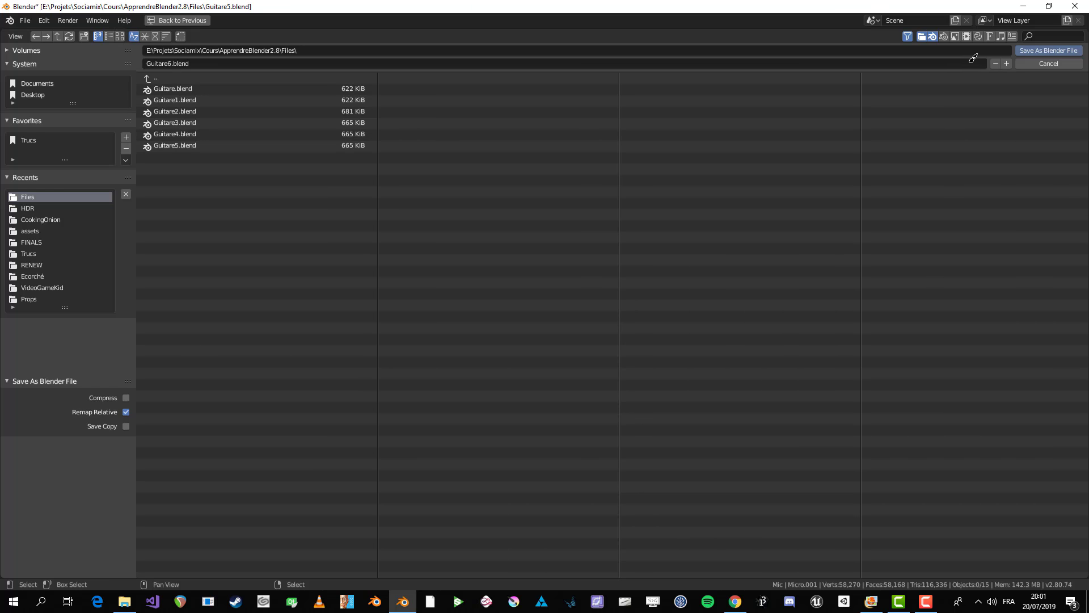
left_click(1048, 50)
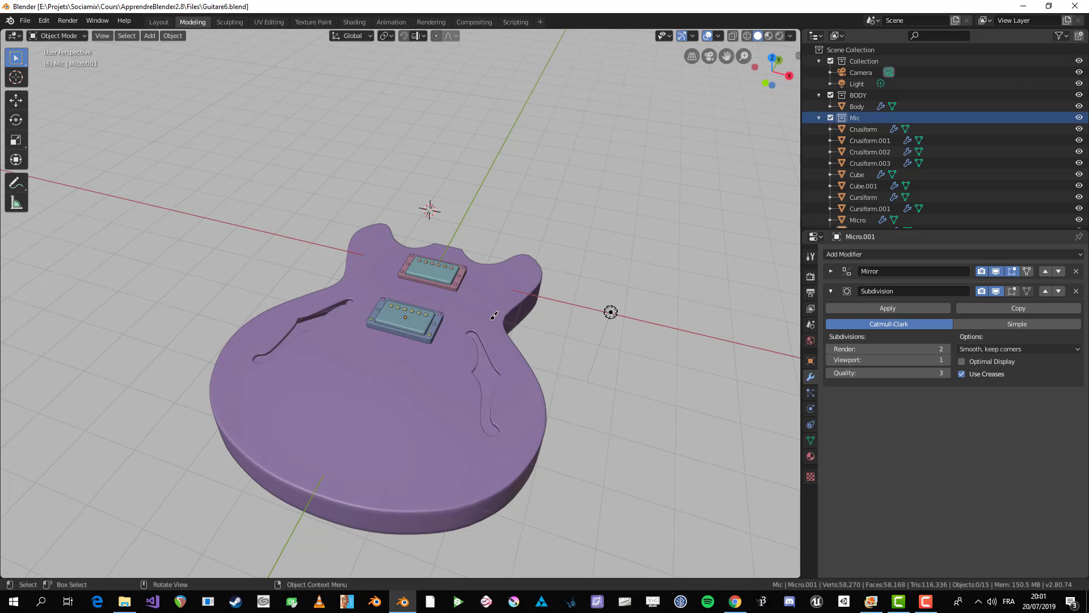
- Select the row of six string screws on the blue-framed pickup in top view
middle_click_drag(494, 315, 355, 368)
scroll(486, 386, "up", 4)
scroll(485, 386, "down", 5)
scroll(486, 358, "up", 3)
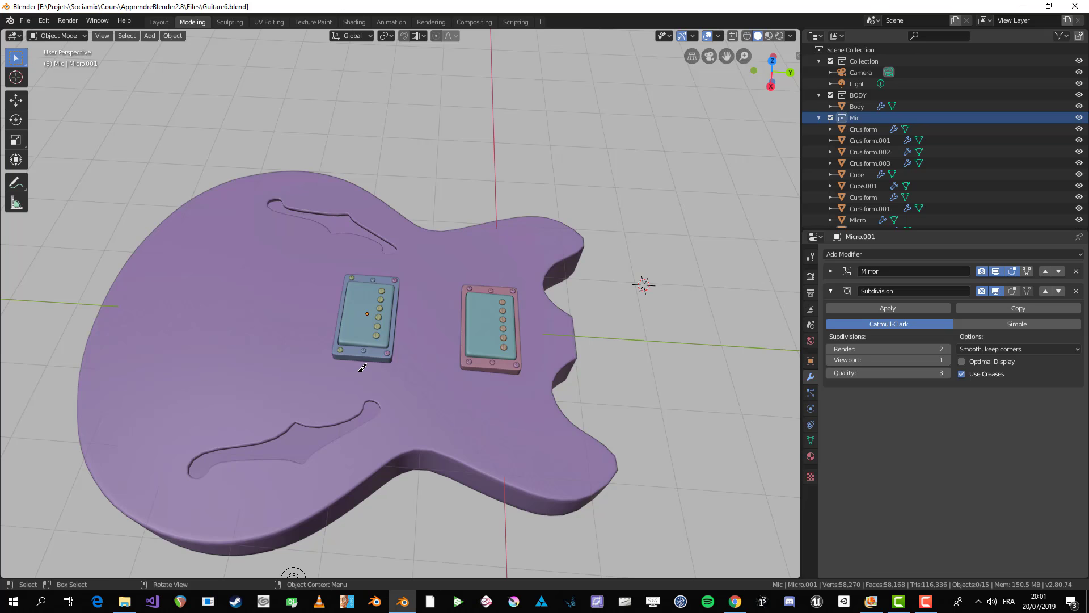
key("KP_7")
scroll(368, 362, "up", 4)
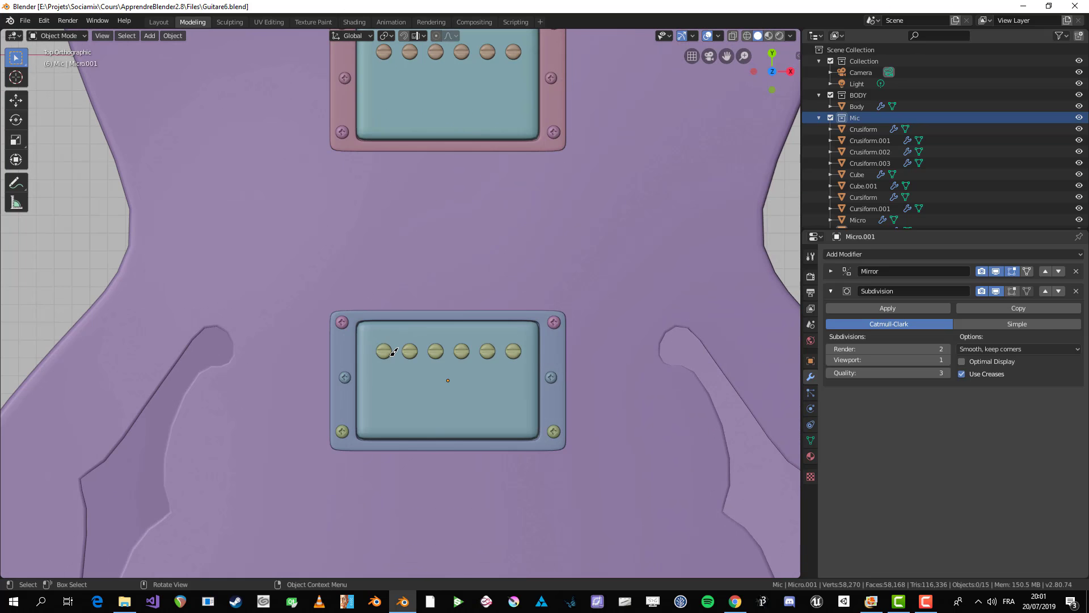
left_click(381, 348)
scroll(426, 275, "down", 1)
scroll(439, 310, "up", 3)
- Try to move the screw row freely about -0.016 m in X and -0.395 m in Y, and undo the move
key("g")
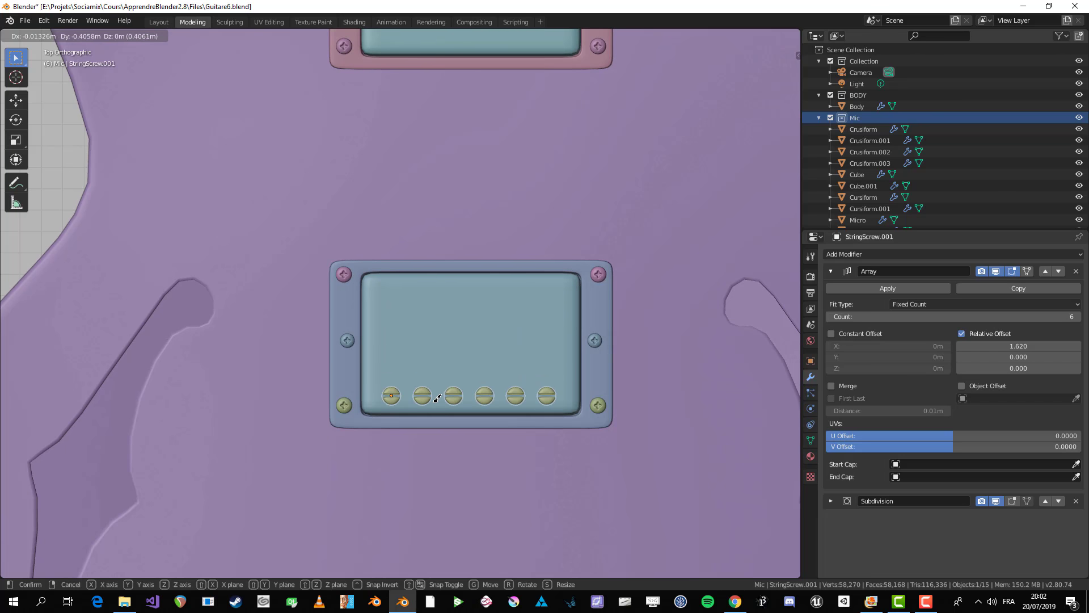
left_click(437, 396)
scroll(443, 408, "down", 3)
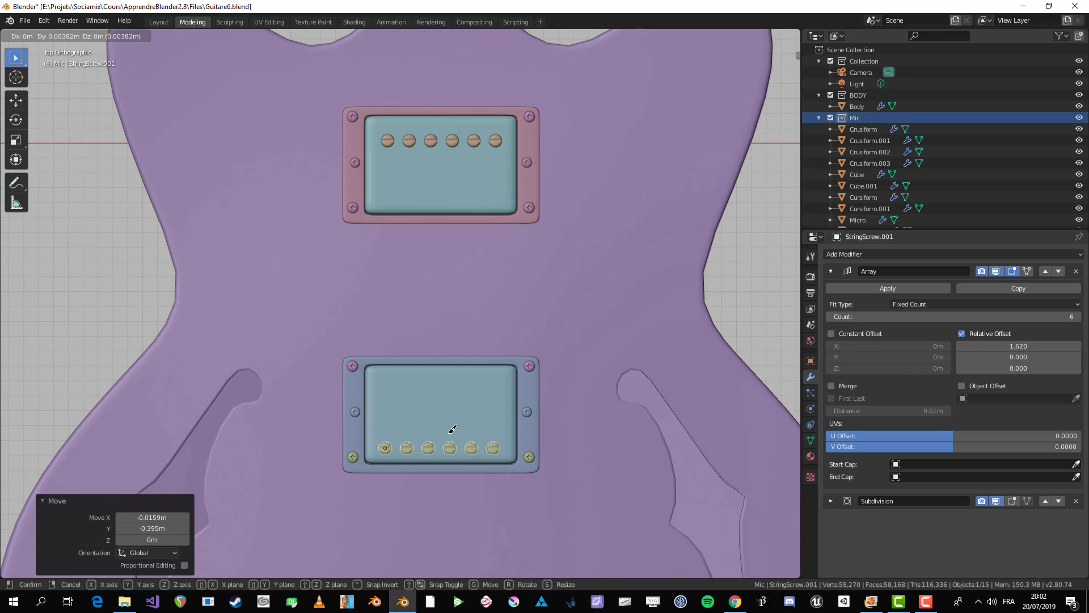
key("ctrl+z")
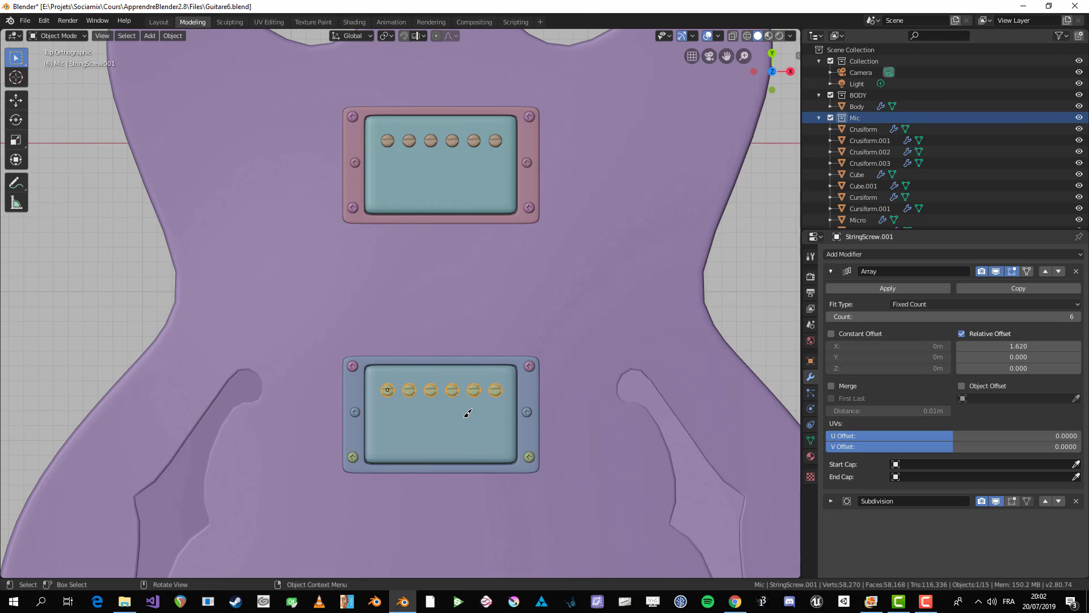
- Move the screw row about -0.359 m along Y only, and raise it about 0.021 m in side view above the sloped cover
key("g")
key("y")
left_click(469, 466)
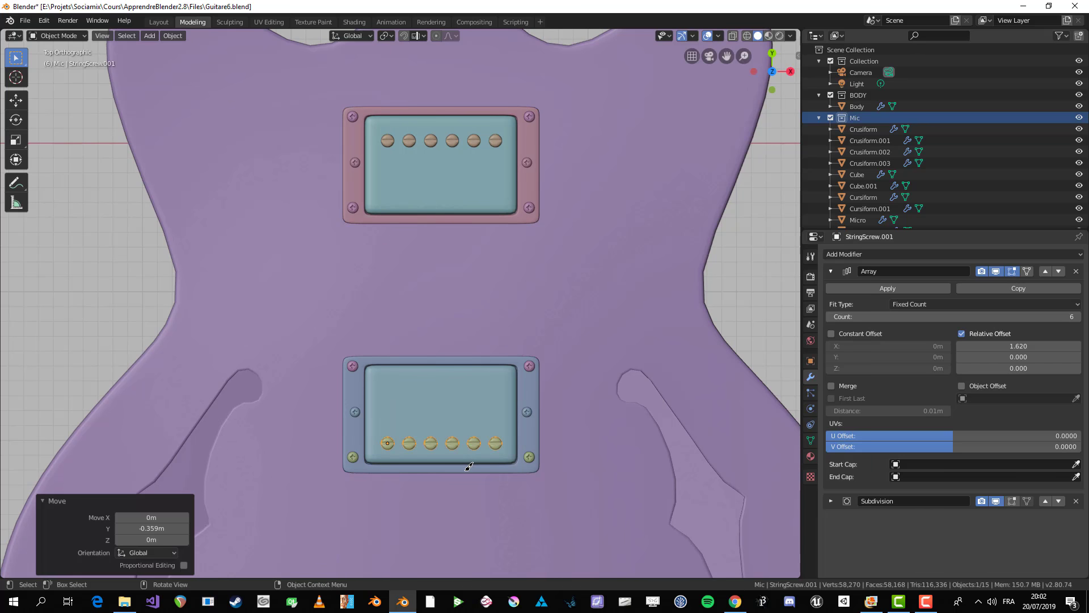
key("KP_3")
scroll(314, 236, "up", 5)
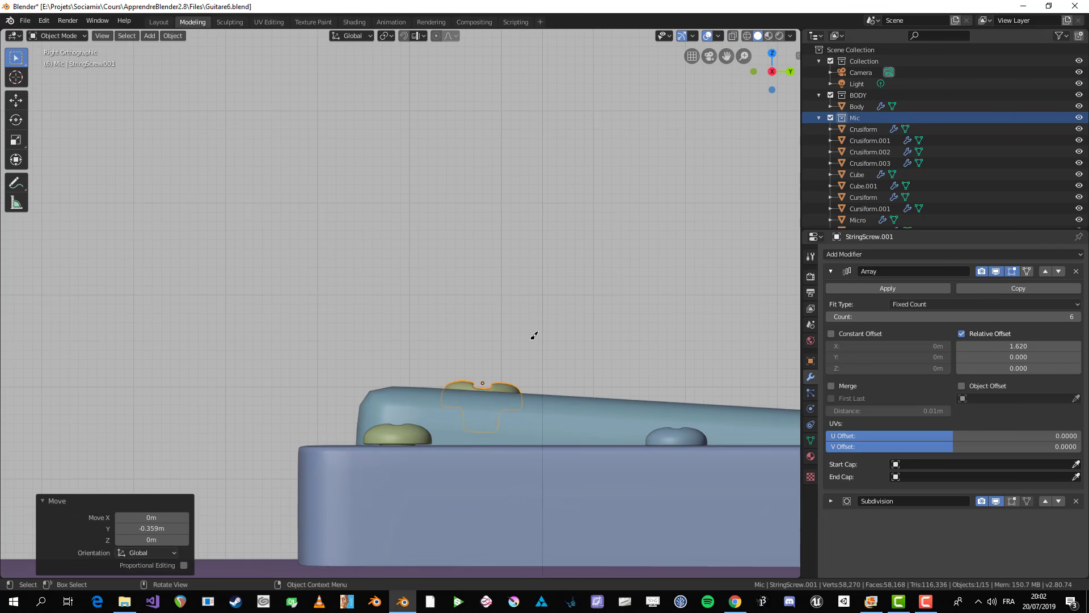
scroll(557, 359, "up", 4)
key("g")
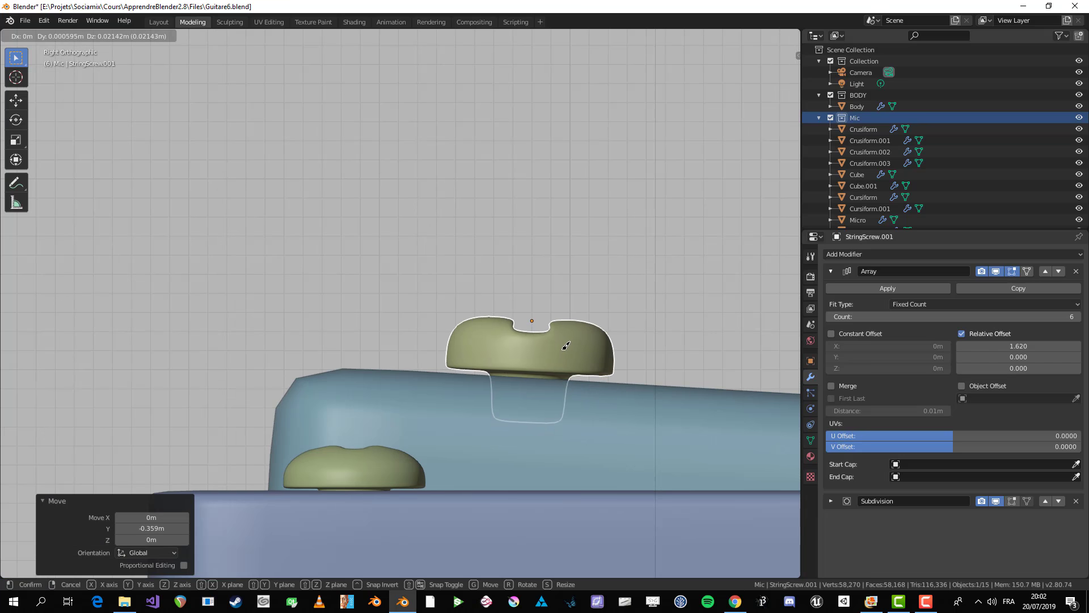
left_click(566, 347)
- Examine the guitar body and both pickups from several angles with nothing selected
middle_click_drag(566, 347, 506, 378)
scroll(499, 355, "down", 3)
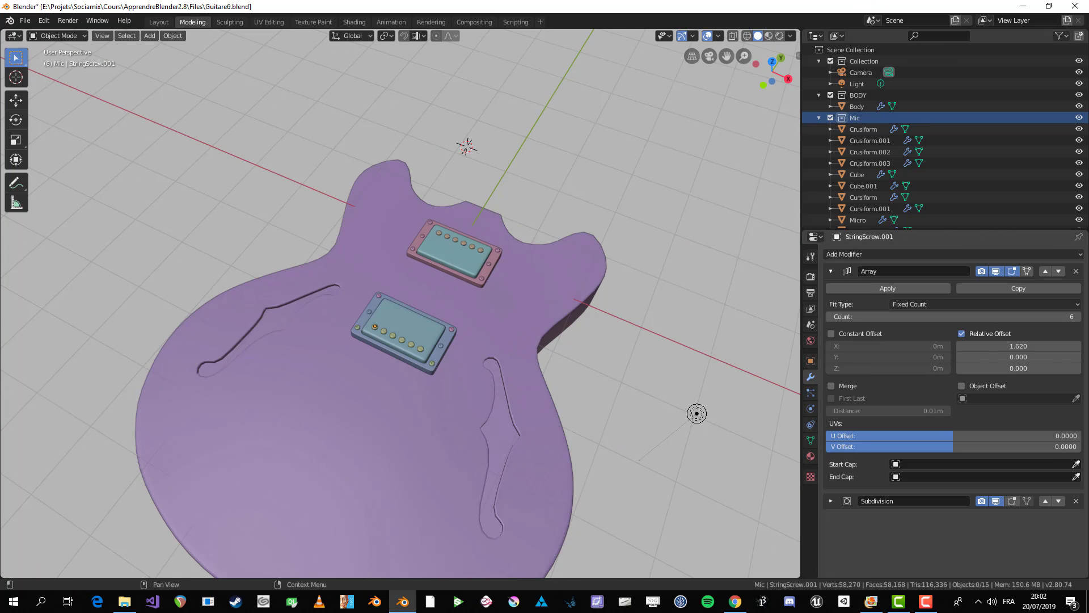
middle_click_drag(537, 424, 491, 406)
scroll(438, 415, "down", 3)
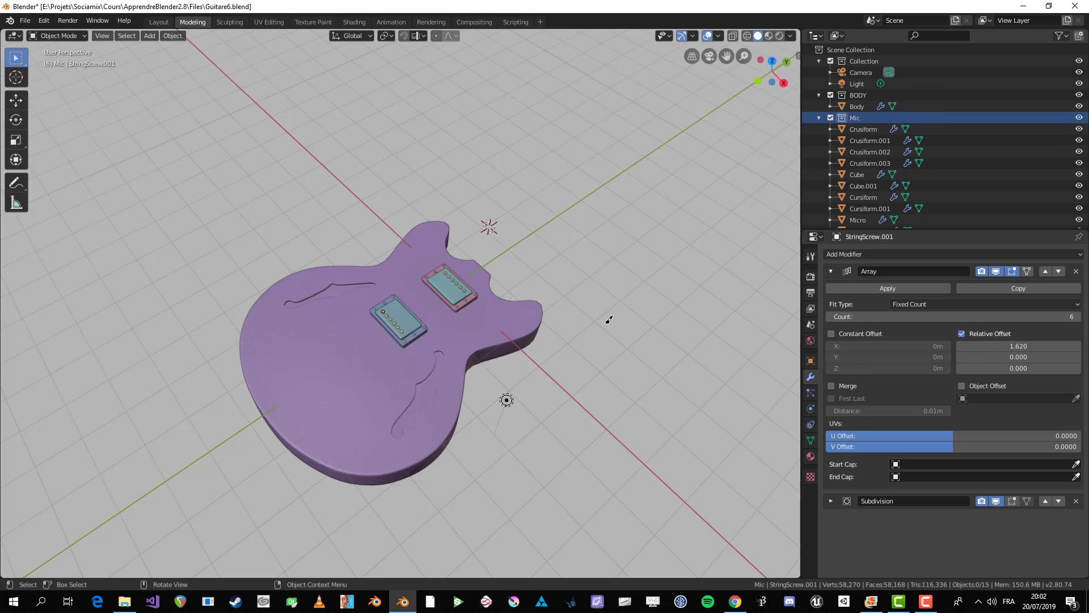
scroll(597, 275, "up", 3)
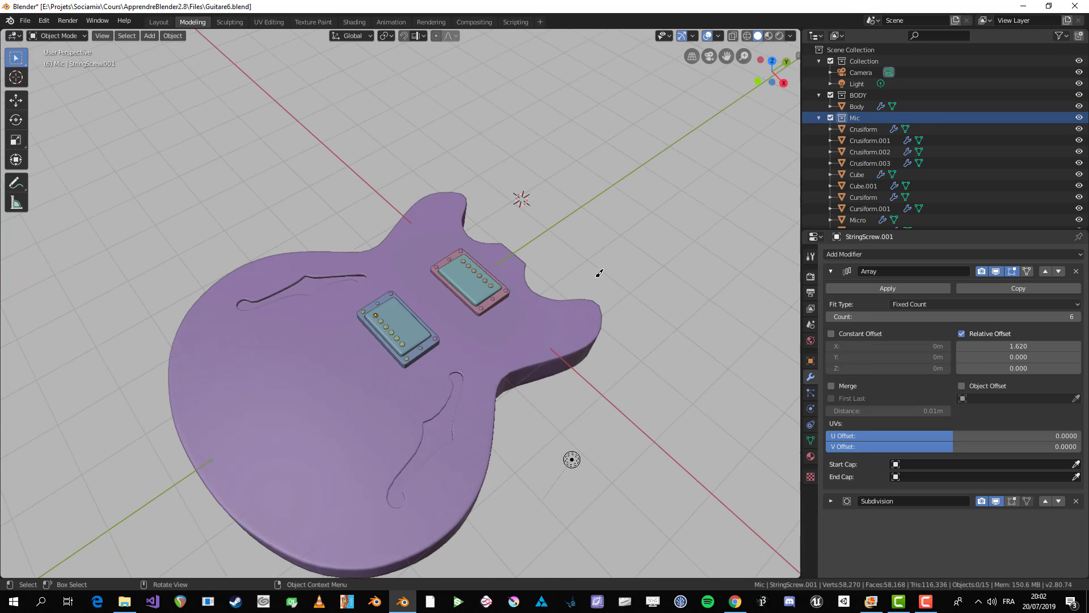
middle_click_drag(487, 335, 717, 291)
scroll(527, 365, "down", 2)
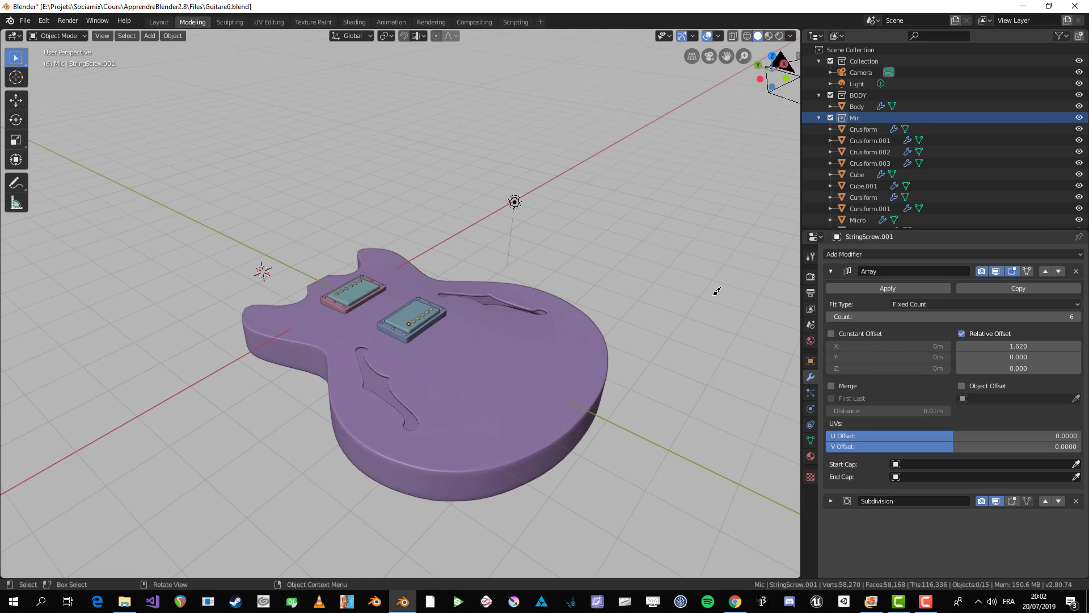
- Compare the wireframe, solid, LookDev and rendered viewport shading modes on the guitar, ending in rendered mode
left_click(768, 36)
left_click(747, 35)
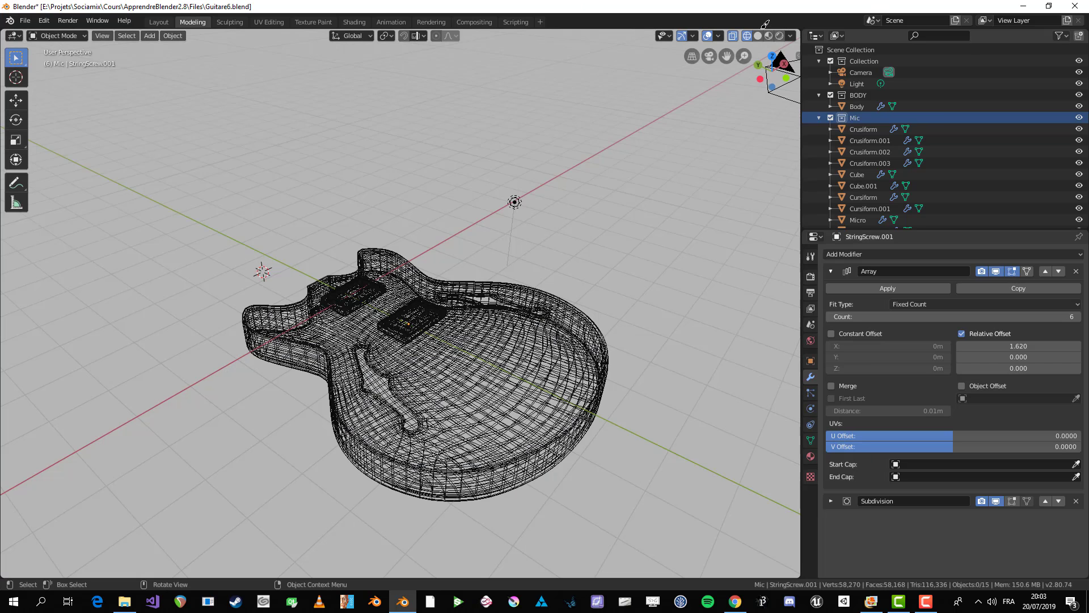
left_click(758, 35)
left_click(769, 35)
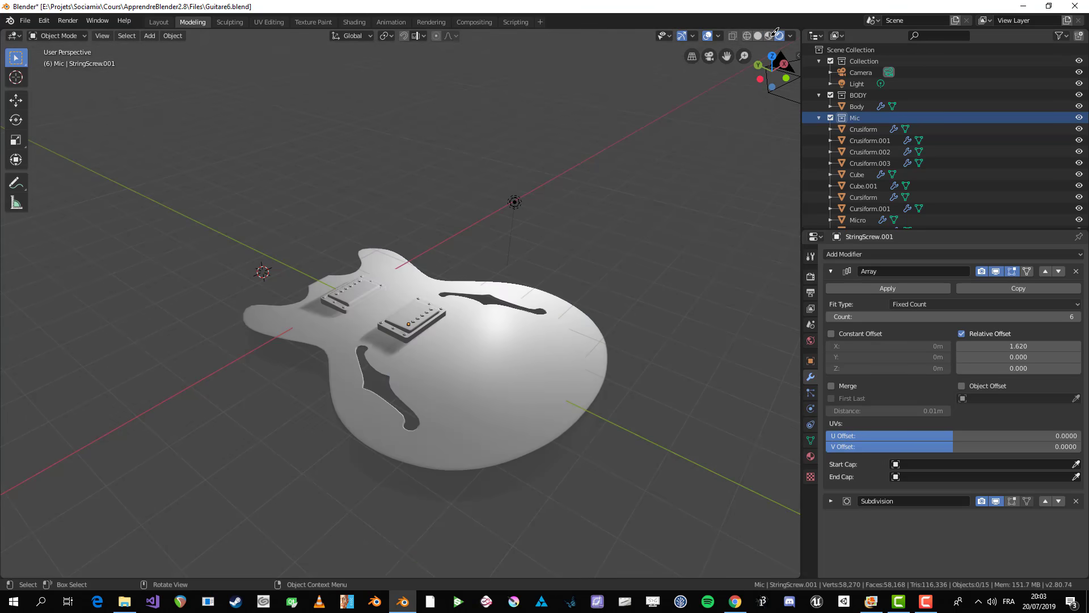
middle_click_drag(601, 215, 571, 352)
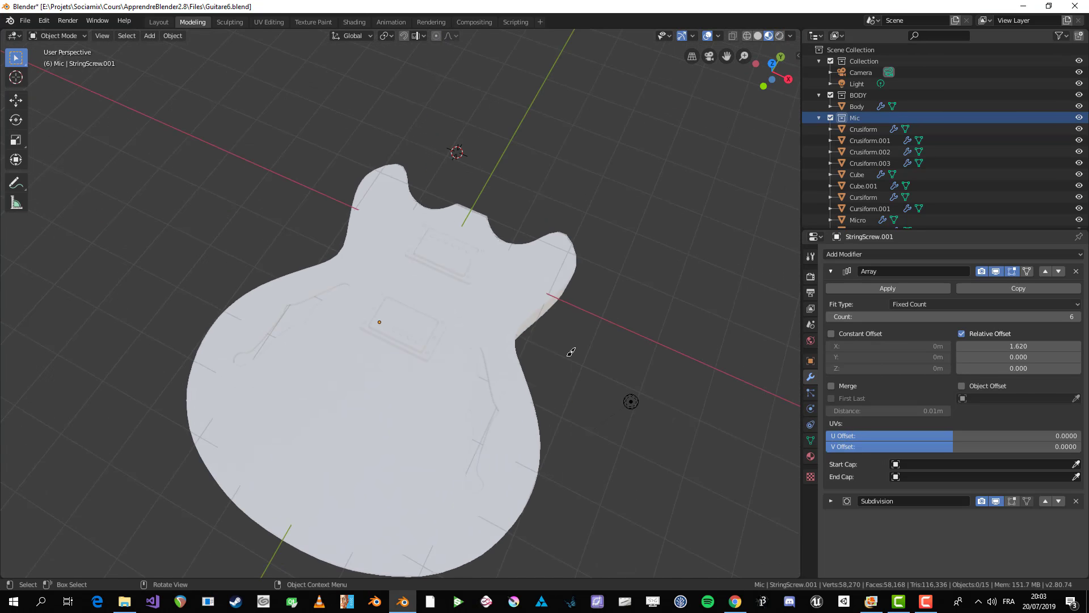
left_click(791, 35)
left_click(780, 35)
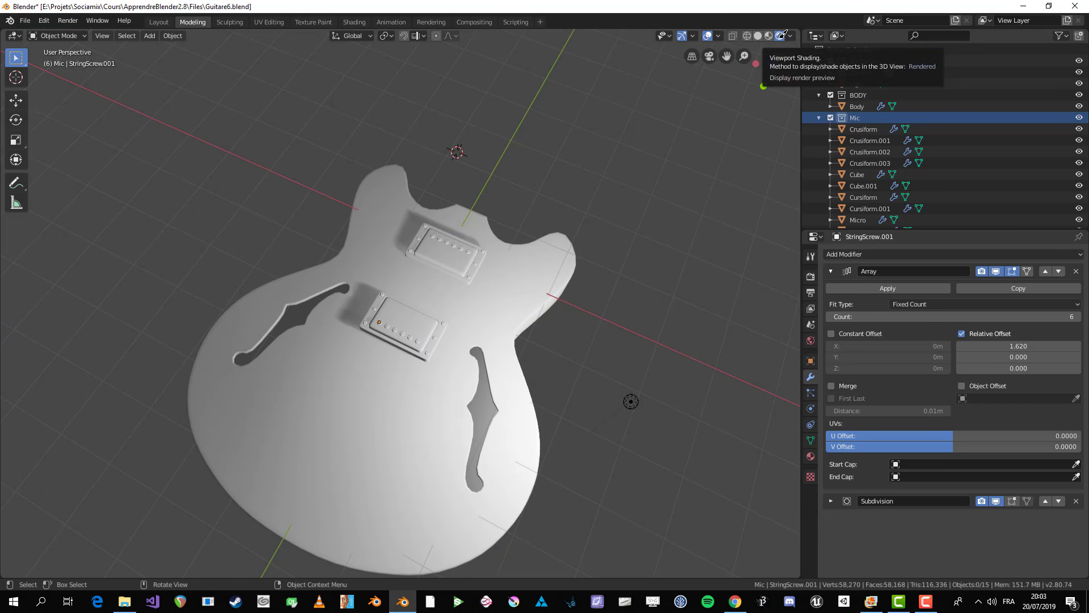
- Move the scene light about 0.746 m in X, 0.8 m in Y and 0.296 m in Z
left_click(630, 401)
middle_click_drag(630, 401, 368, 413)
key("g")
left_click(647, 392)
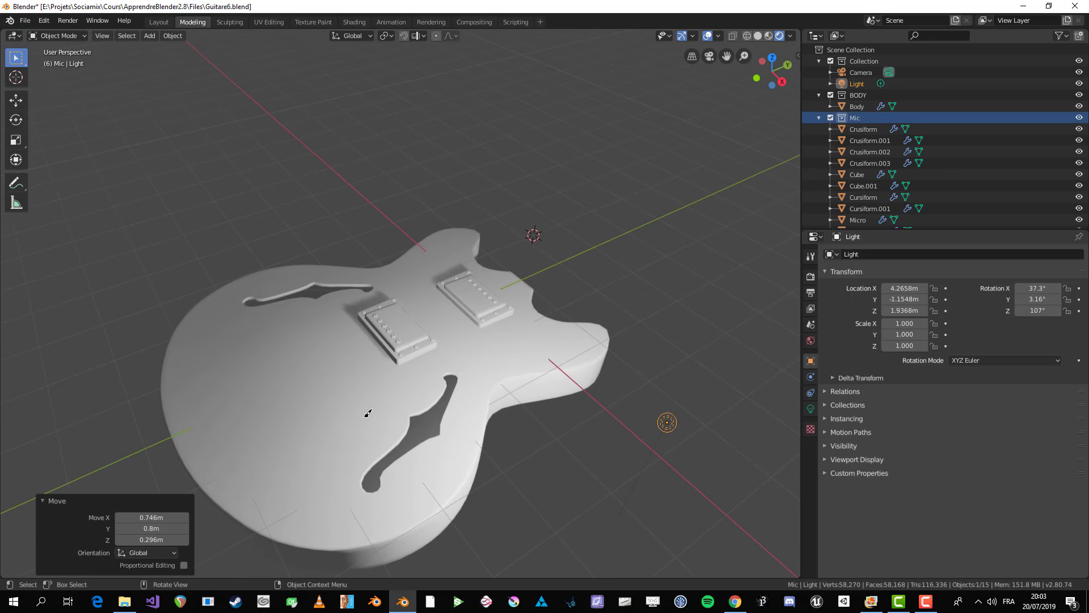
middle_click_drag(551, 354, 573, 318)
- Return the viewport to solid shading and set it to MatCap lighting with Material colour
left_click(758, 36)
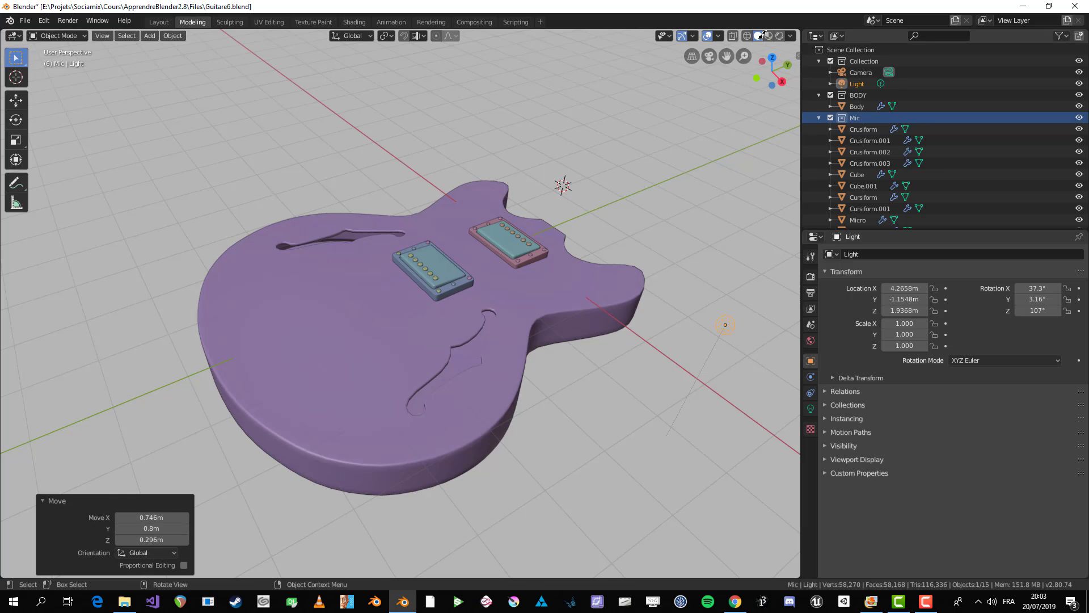
left_click(790, 35)
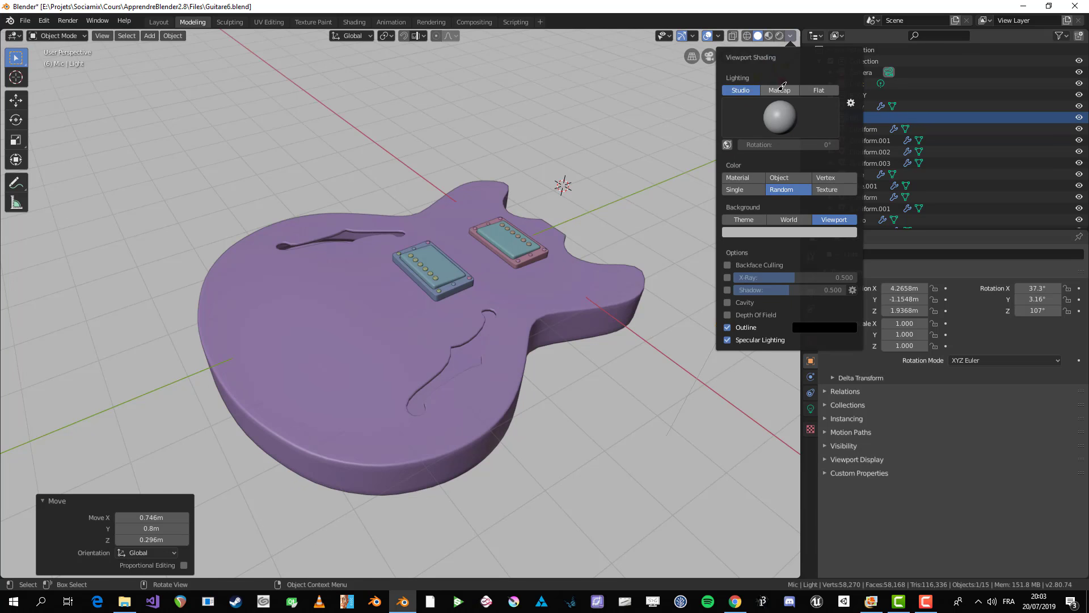
left_click(791, 35)
left_click(790, 36)
left_click(785, 89)
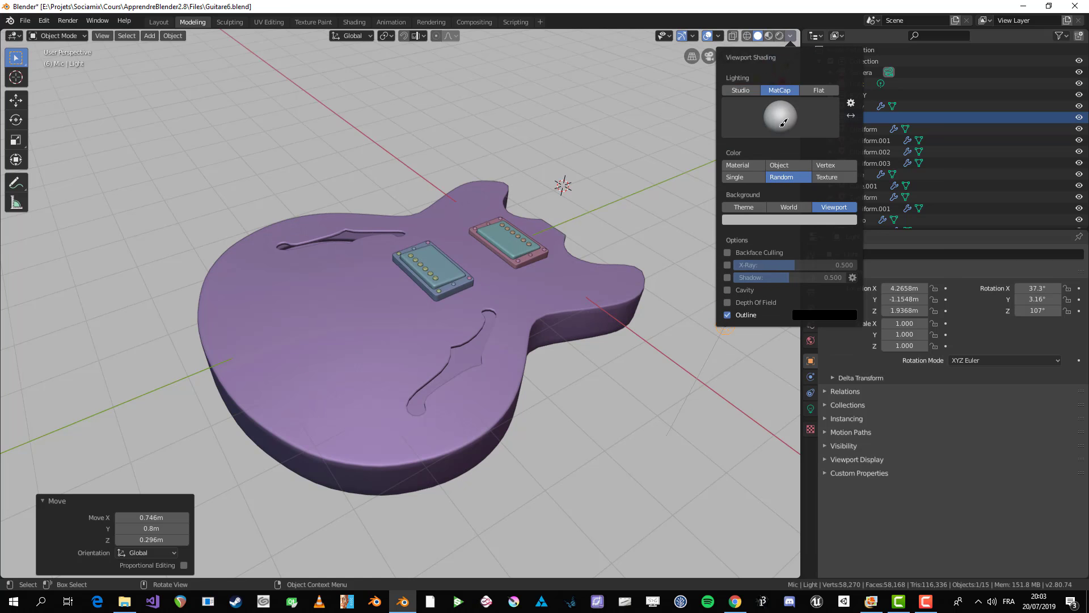
left_click(748, 164)
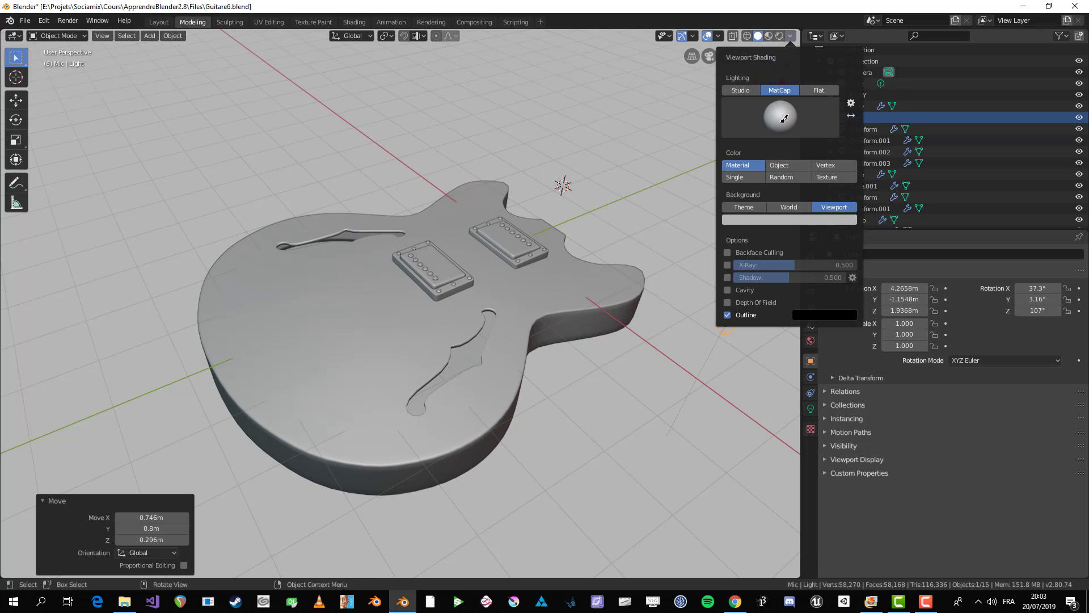
- Try out different matcaps on the guitar, including red clay, glossy red, vertical stripes, orange, white, dark grey and brown
left_click(785, 121)
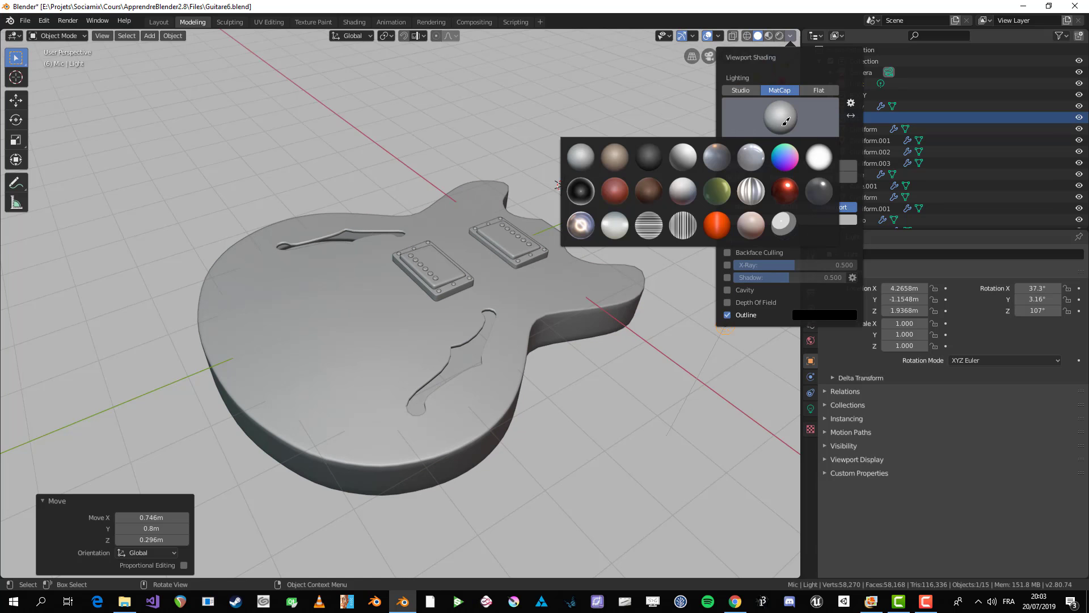
left_click(614, 188)
left_click(780, 118)
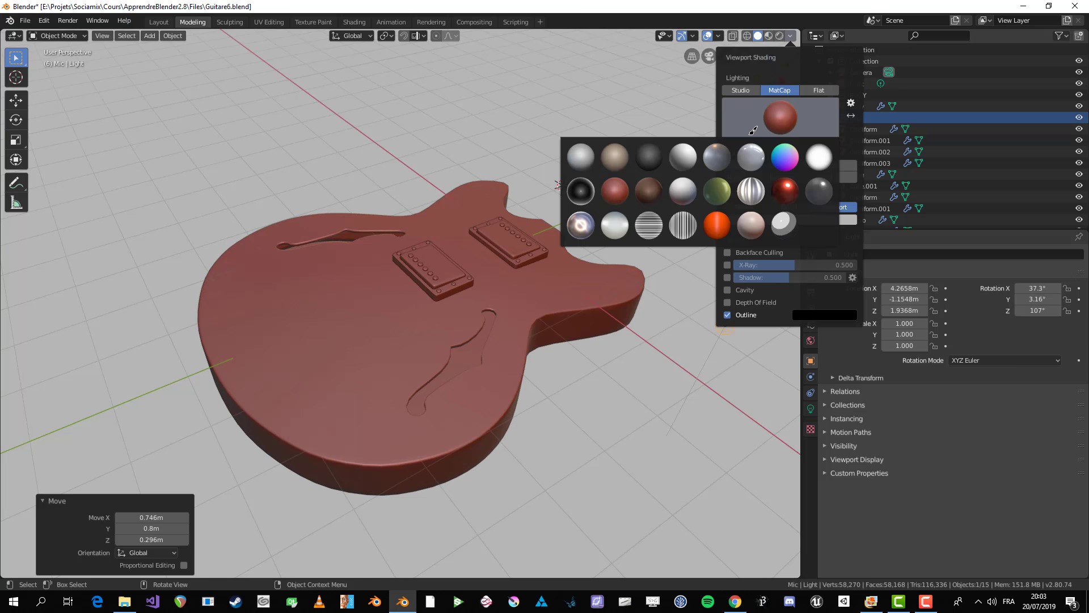
left_click(752, 187)
left_click(780, 119)
left_click(786, 193)
left_click(791, 118)
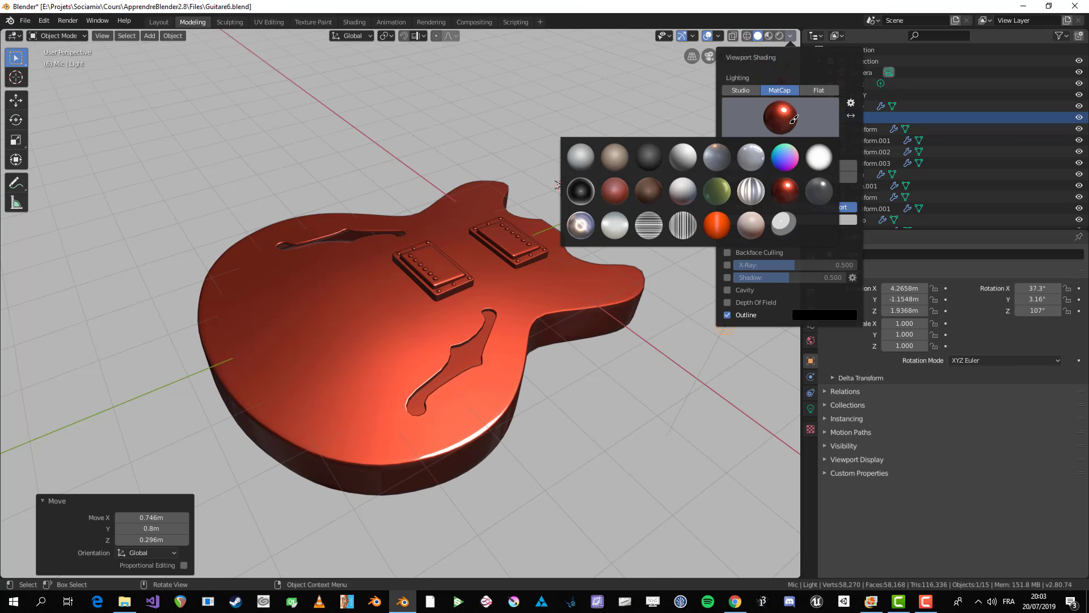
left_click(687, 219)
left_click(797, 125)
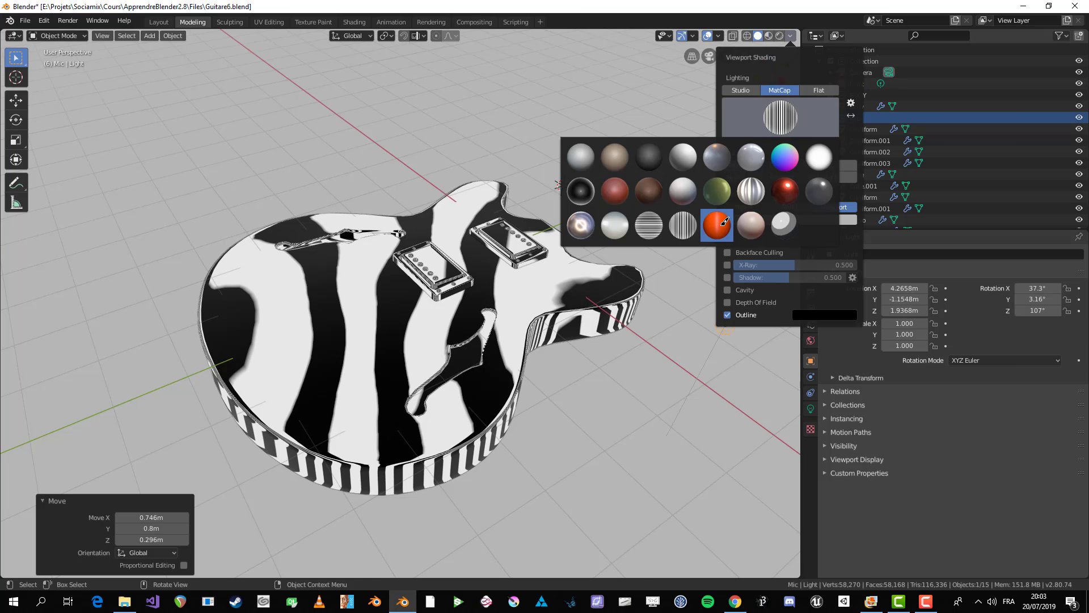
left_click(717, 225)
left_click(788, 123)
left_click(682, 156)
left_click(728, 130)
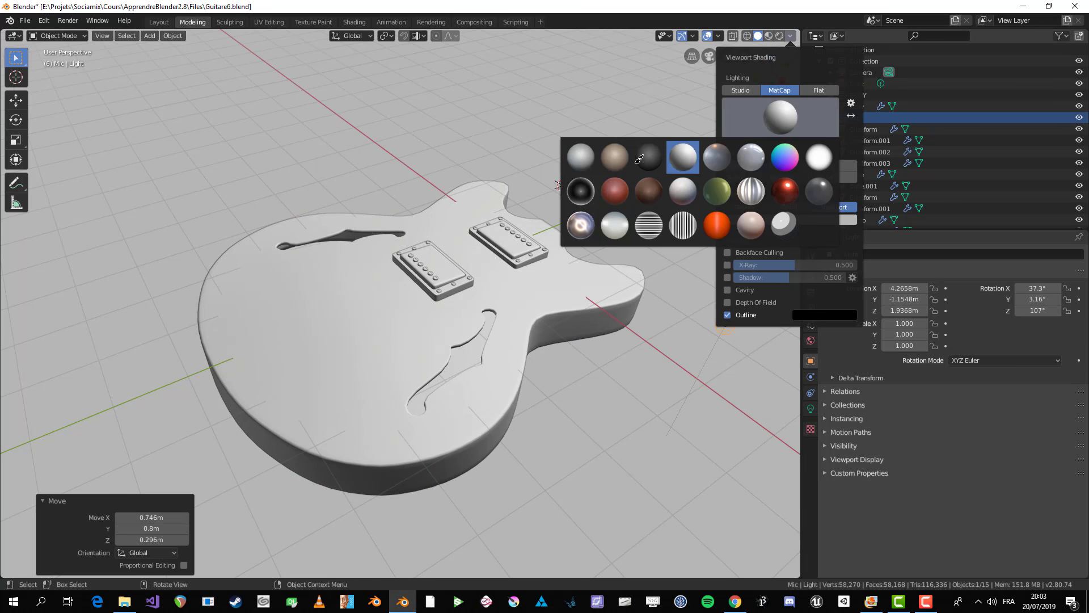
left_click(649, 156)
left_click(773, 111)
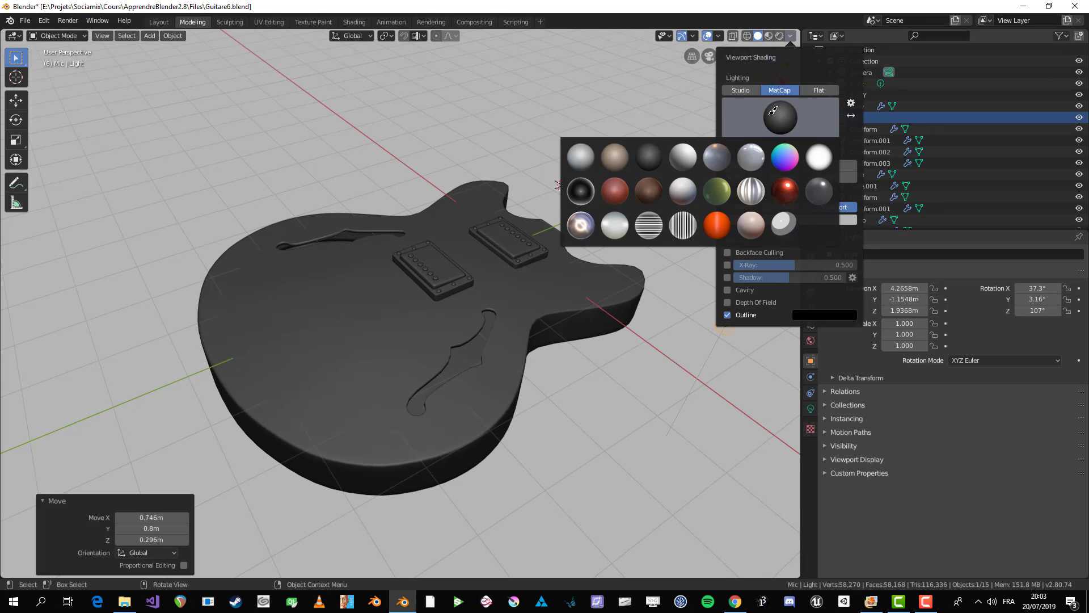
left_click(614, 156)
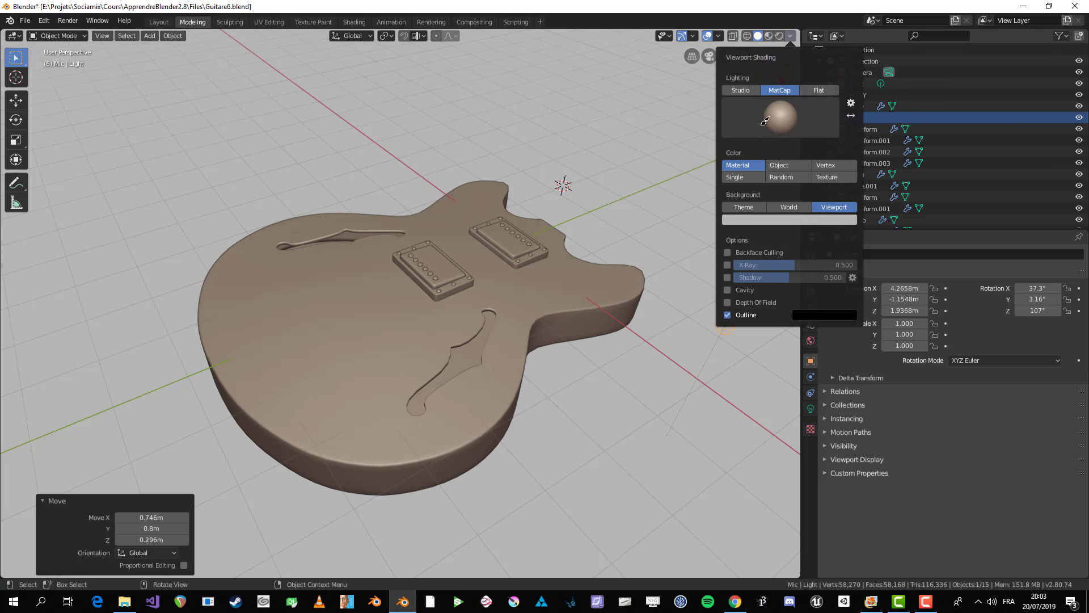
- Set the solid shading to Studio lighting with Random colour and deselect the light
left_click(754, 88)
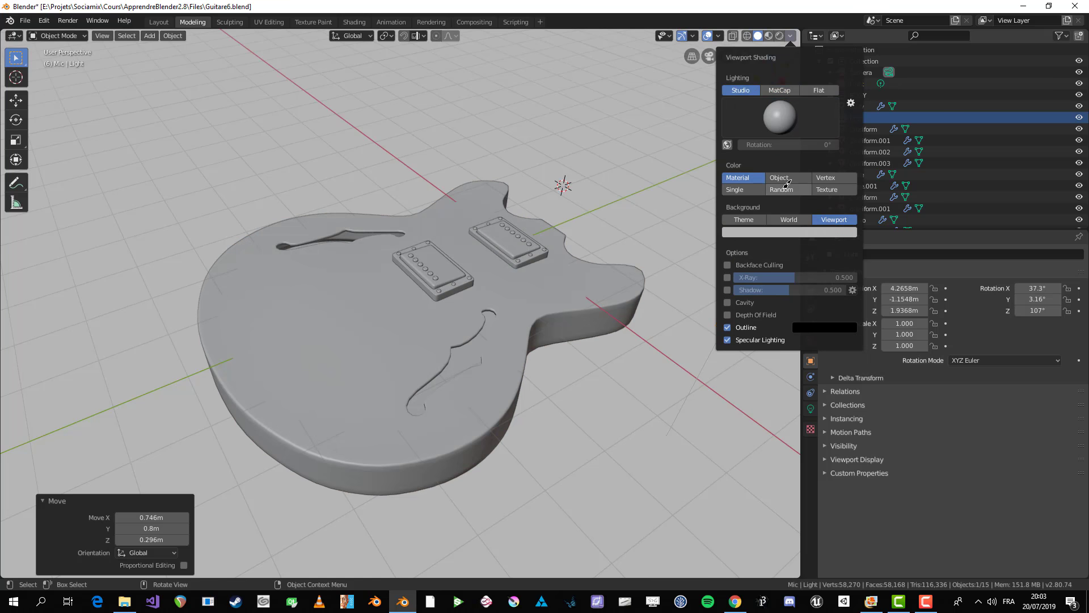
left_click(781, 189)
middle_click_drag(346, 295, 384, 371)
scroll(335, 158, "up", 4)
middle_click_drag(402, 328, 495, 274)
key("alt+a")
- Save the current guitar file and view the finished body with both pickups
scroll(495, 274, "down", 6)
middle_click_drag(434, 258, 494, 252)
scroll(493, 252, "up", 3)
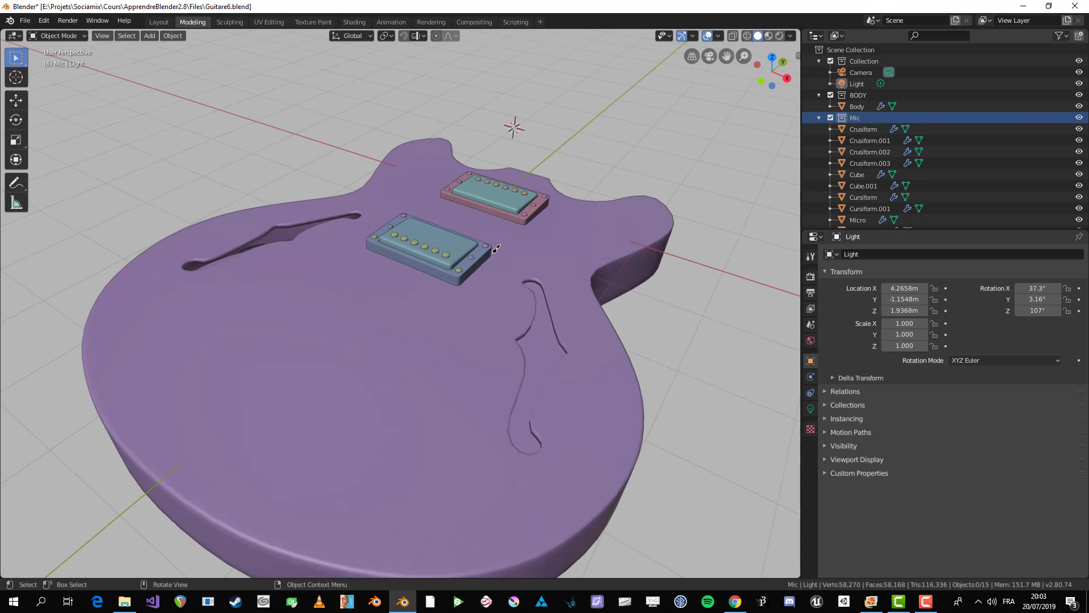
key("ctrl+s")
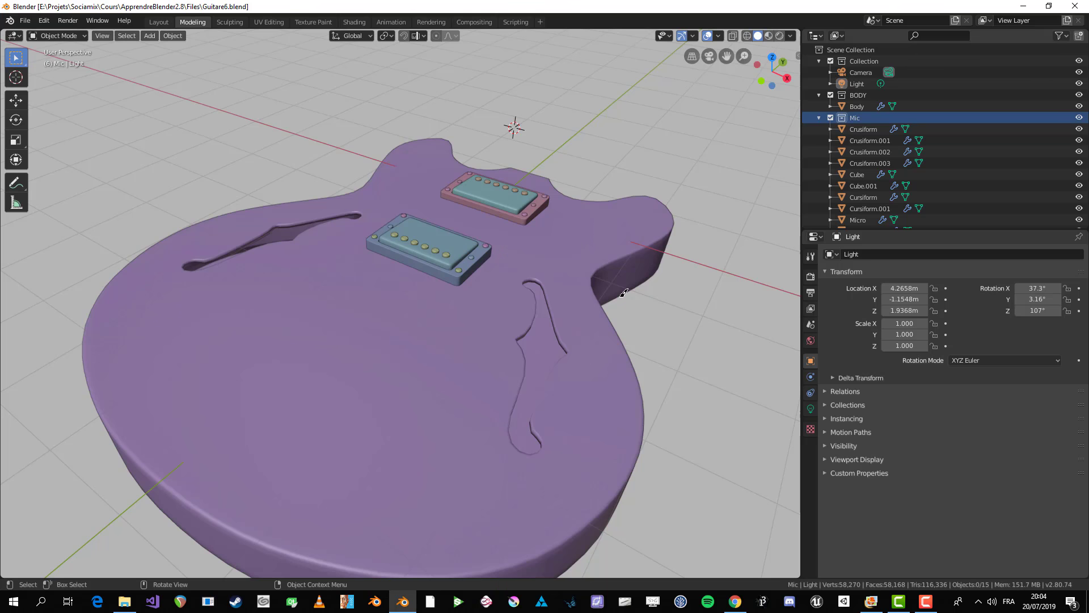
scroll(623, 292, "down", 3)
middle_click_drag(620, 301, 610, 318)
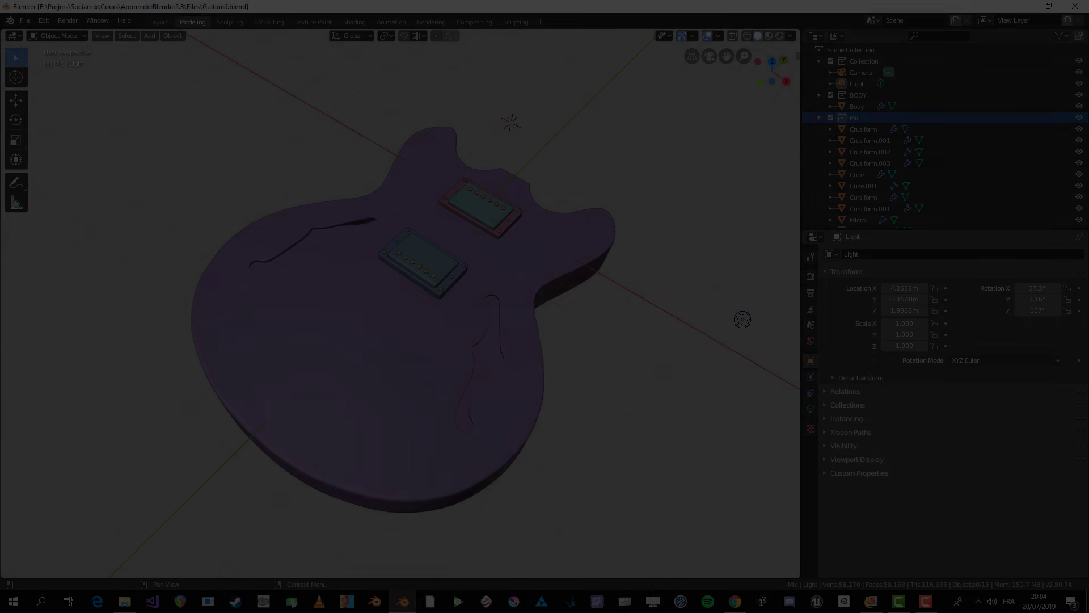